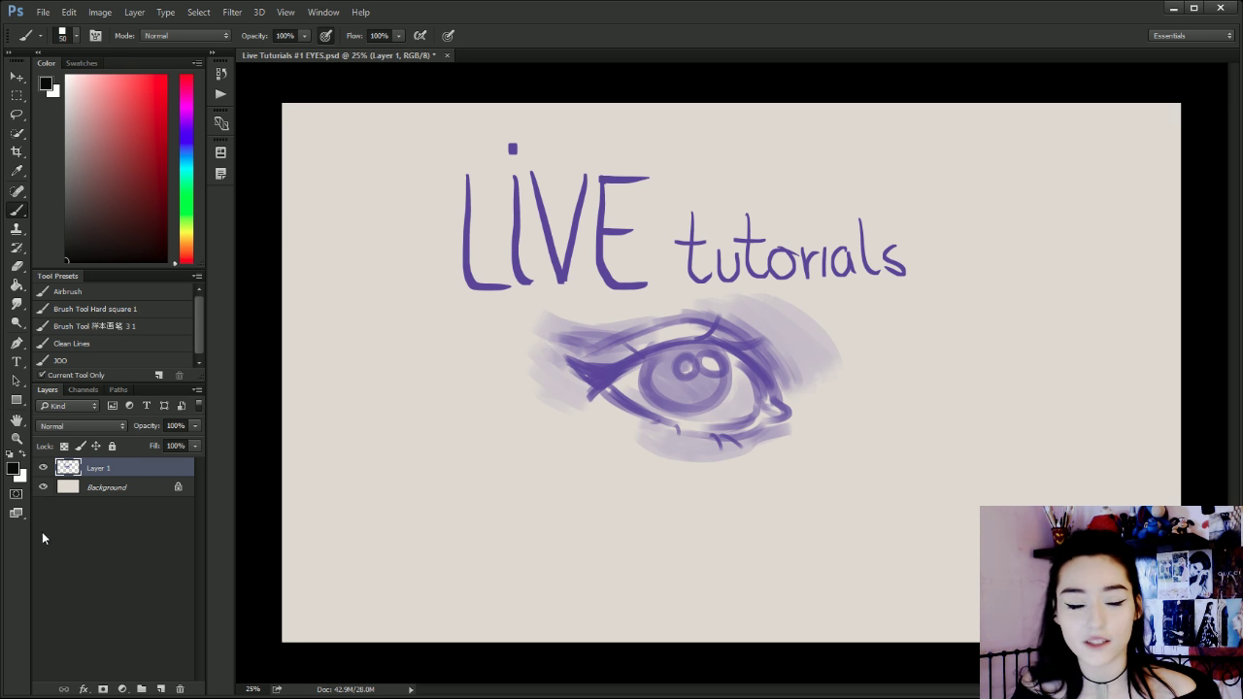
Hide Layer 1 and add a new layer placed inside a new layer group above it.
{"action": "left_click", "coordinate": [39, 468]}
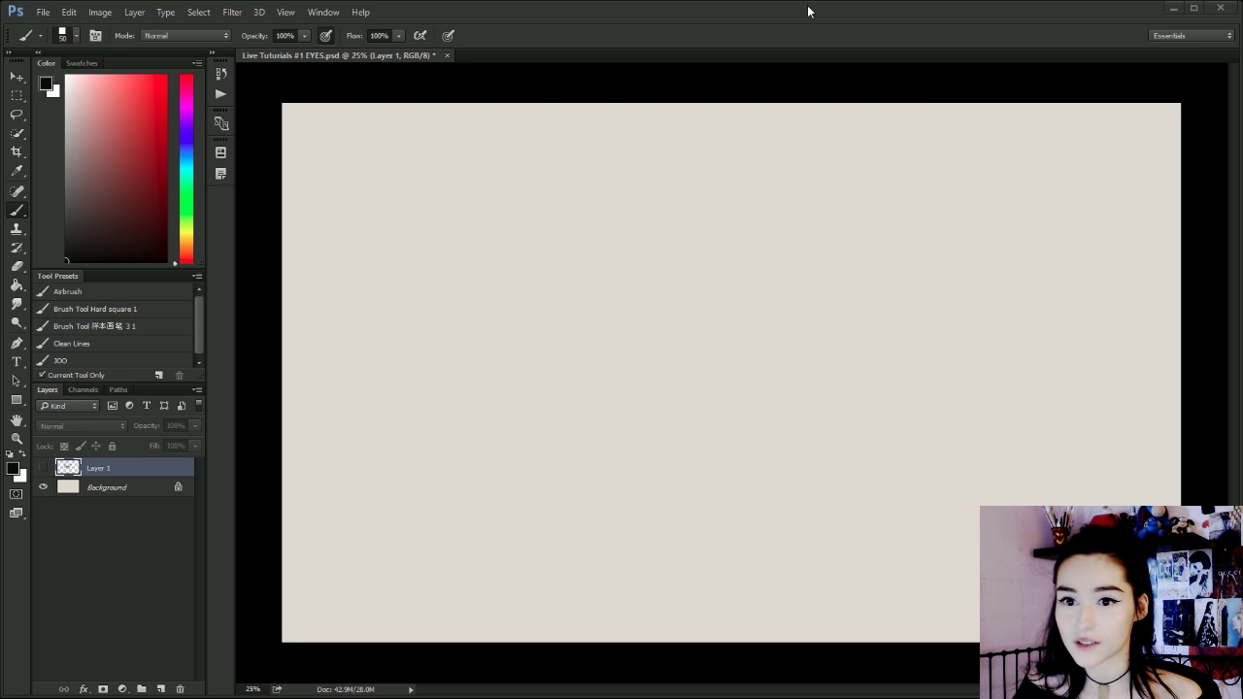
{"action": "left_click", "coordinate": [896, 35]}
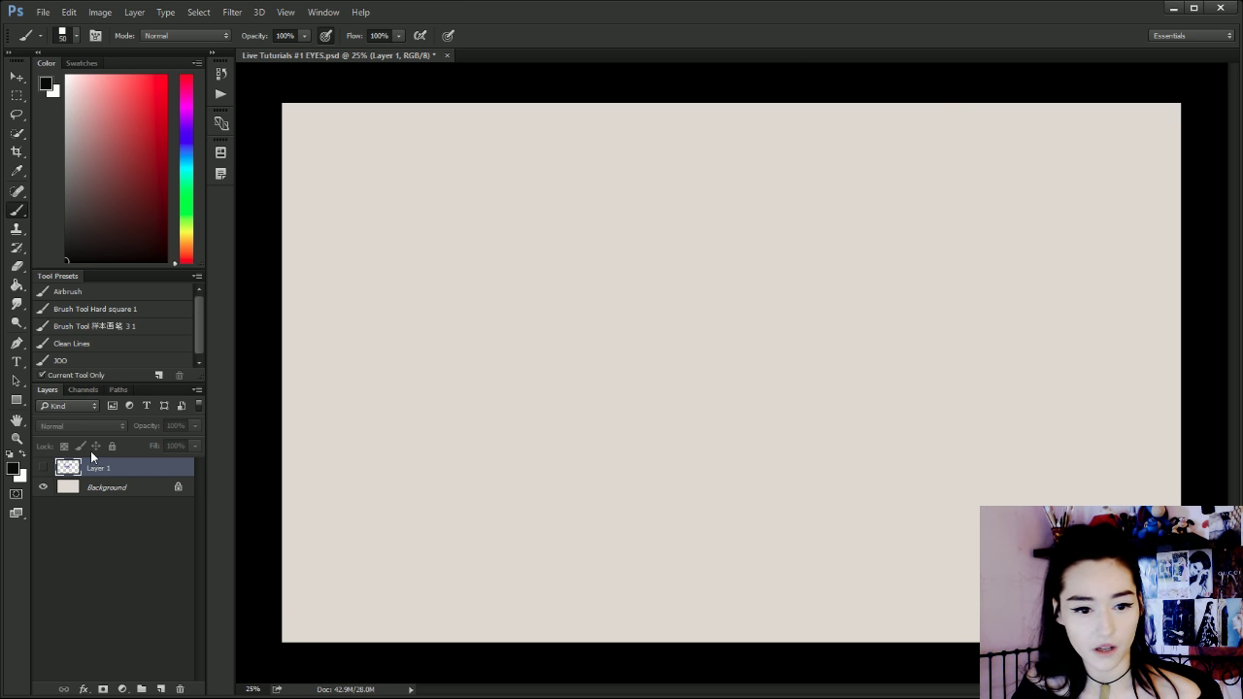
{"action": "left_click", "coordinate": [162, 688]}
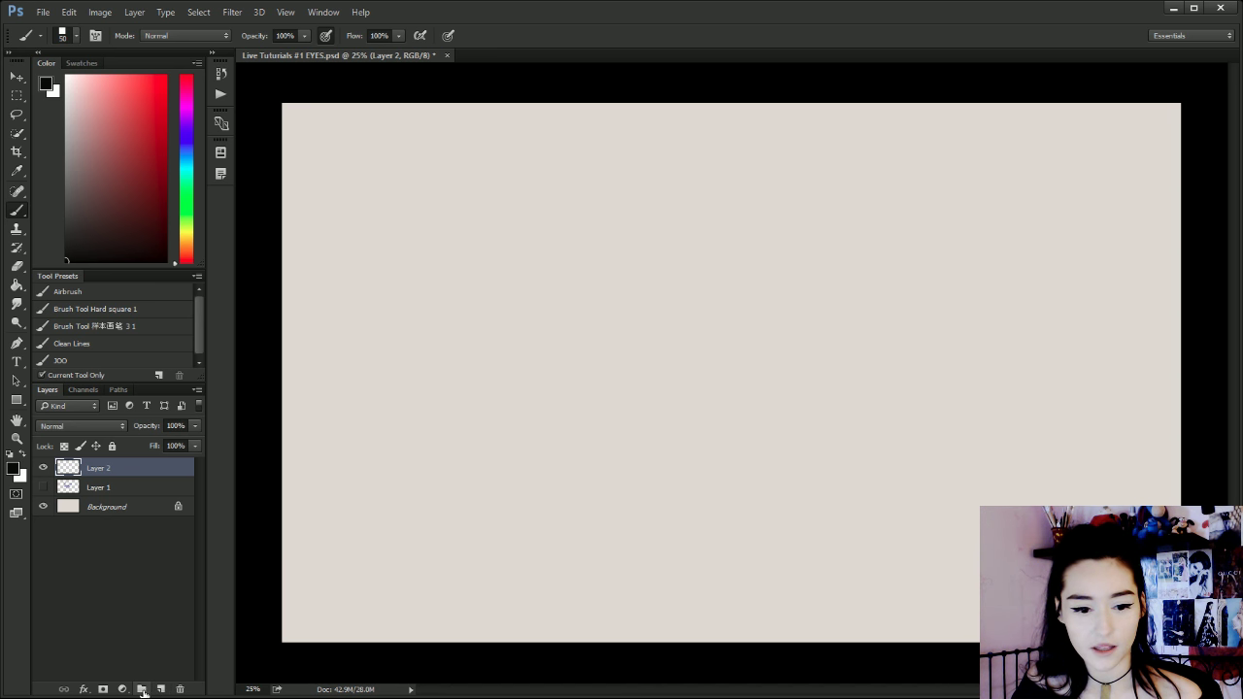
{"action": "left_click", "coordinate": [142, 689]}
{"action": "left_click_drag", "start_coordinate": [116, 492], "coordinate": [112, 470]}
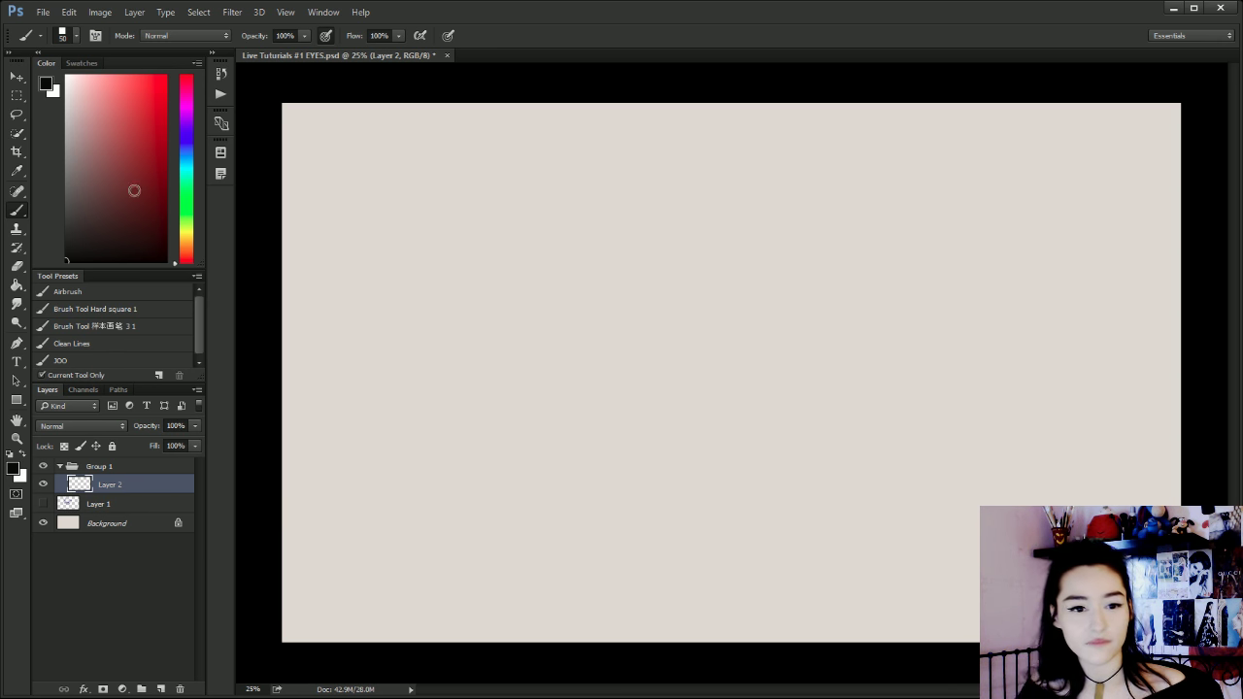
Set the foreground colour to a muted dark crimson for sketching.
{"action": "left_click", "coordinate": [132, 195]}
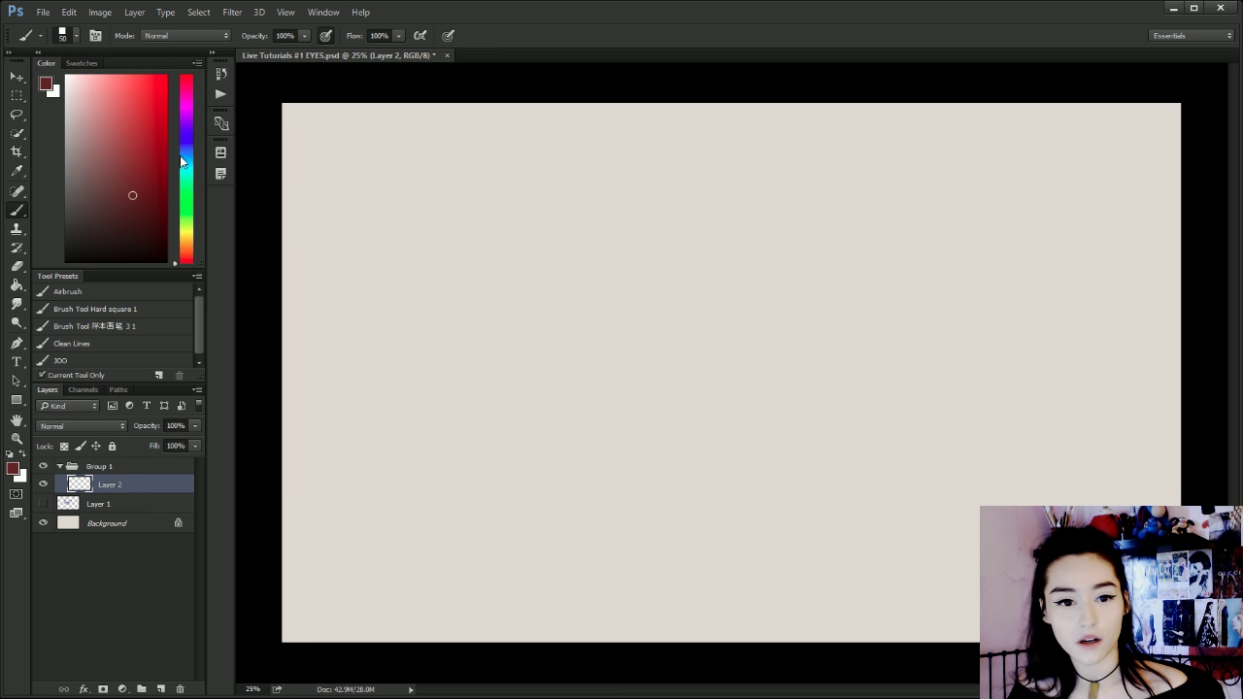
{"action": "left_click", "coordinate": [184, 250]}
{"action": "mouse_move", "coordinate": [139, 167]}
{"action": "left_mouse_down"}
{"action": "mouse_move", "coordinate": [148, 148]}
{"action": "mouse_move", "coordinate": [139, 184]}
{"action": "mouse_move", "coordinate": [152, 190]}
{"action": "mouse_move", "coordinate": [164, 166]}
{"action": "left_mouse_up"}
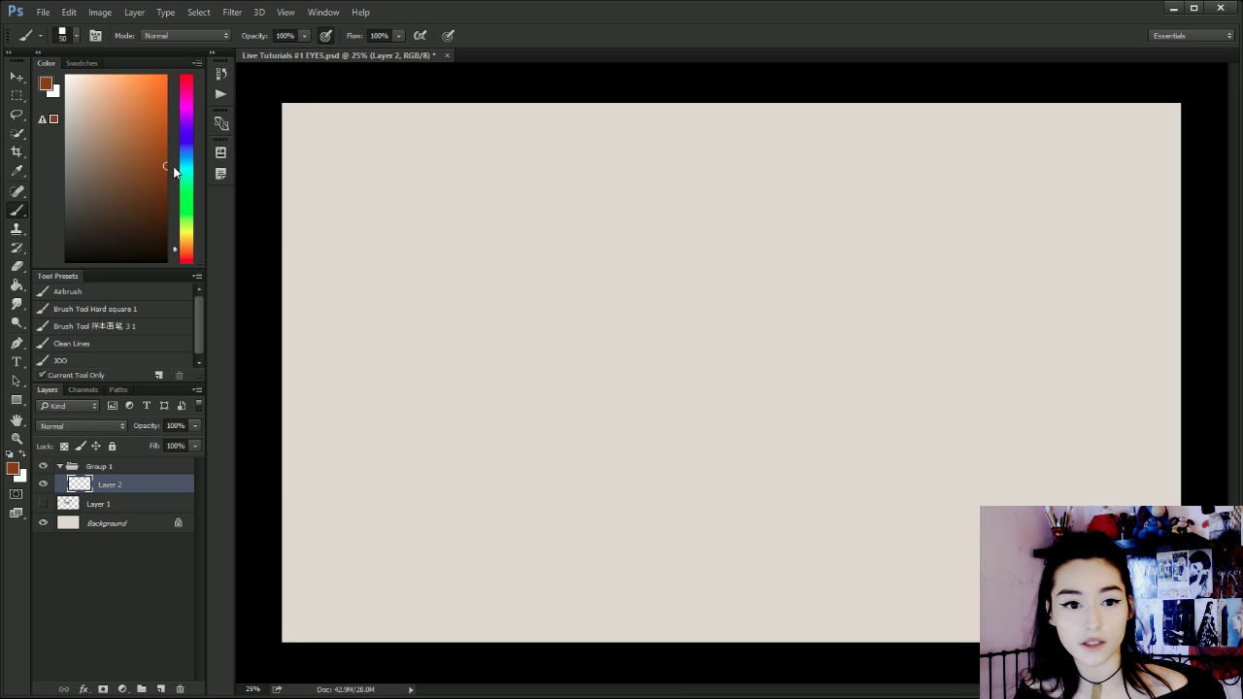
{"action": "left_click", "coordinate": [184, 94]}
{"action": "left_click_drag", "start_coordinate": [183, 95], "coordinate": [179, 64]}
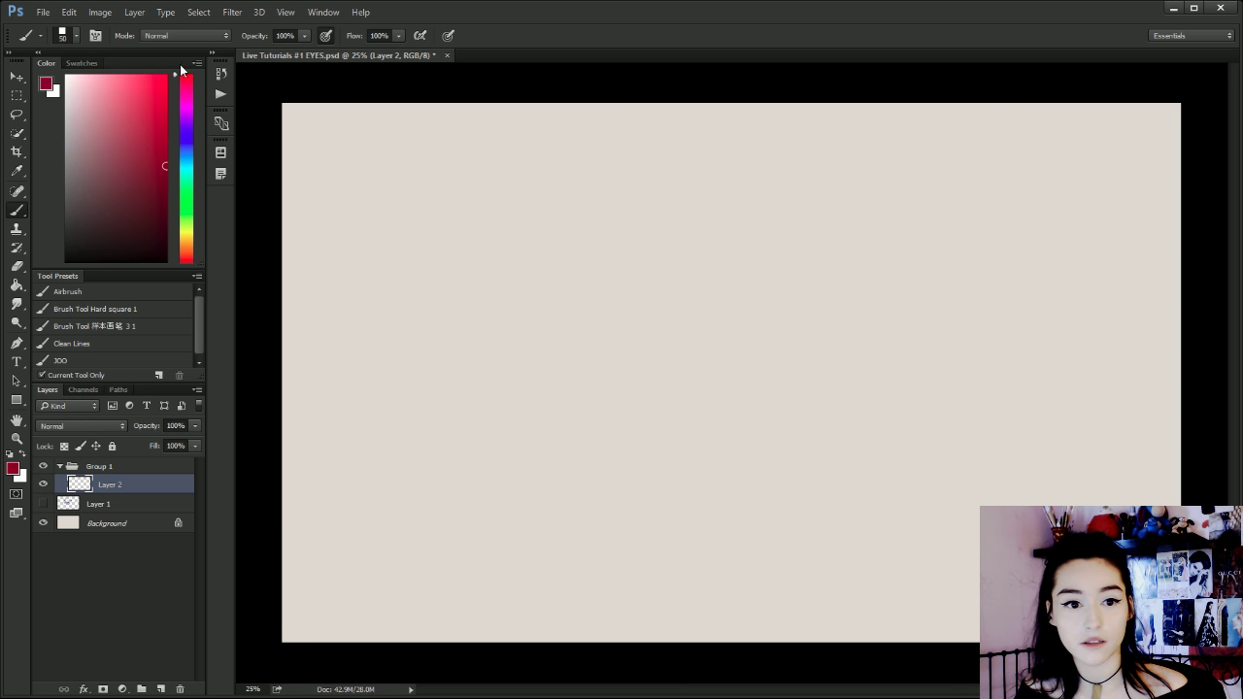
{"action": "left_click_drag", "start_coordinate": [144, 183], "coordinate": [145, 181]}
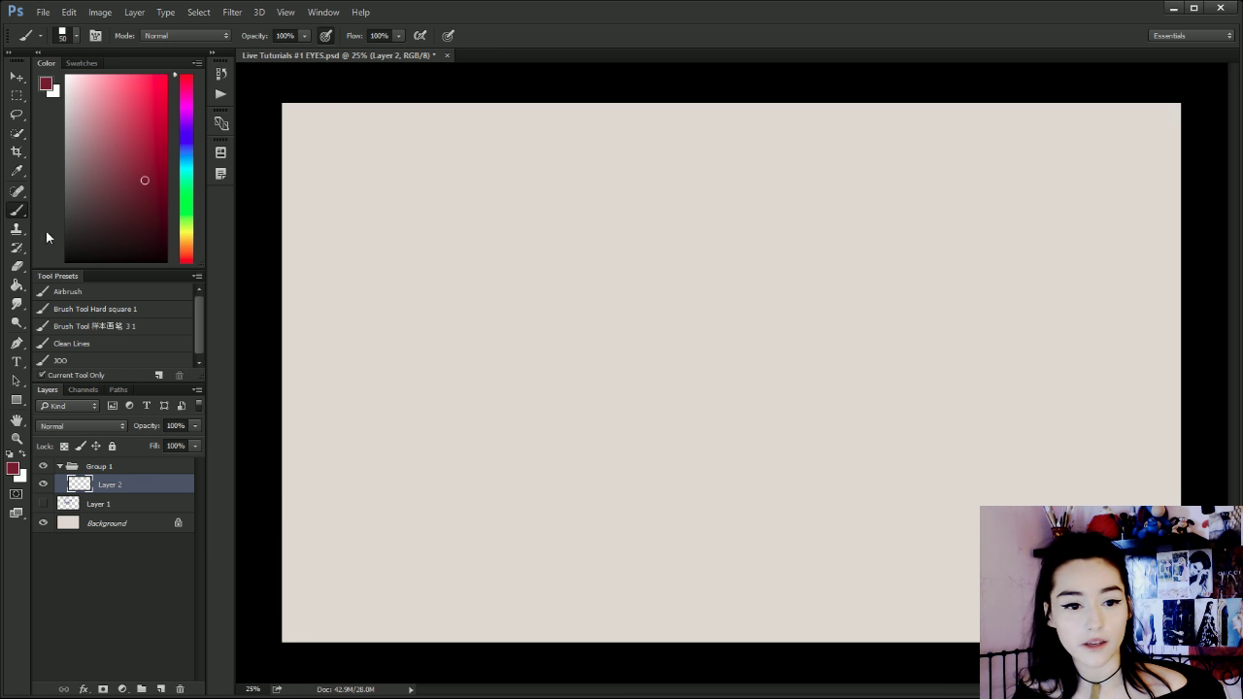
Sketch a rough circle for the eyeball left of the canvas centre using brush size 35.
{"action": "key", "text": "bracketleft"}
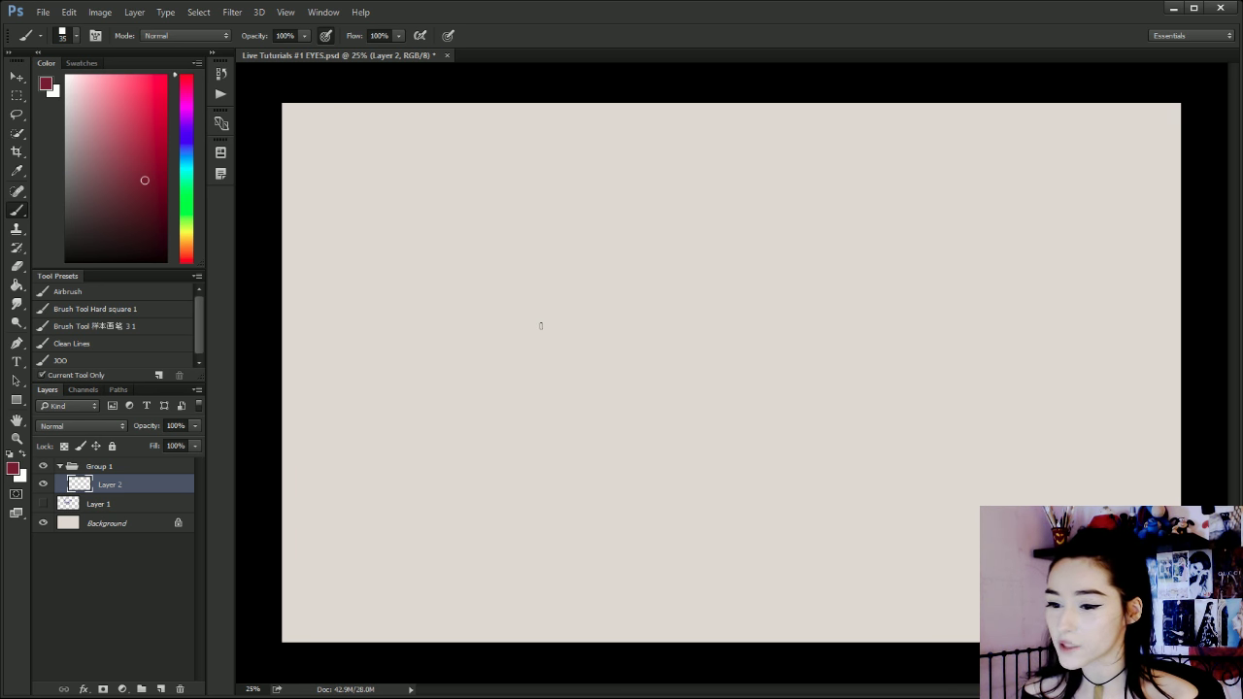
{"action": "mouse_move", "coordinate": [532, 285]}
{"action": "left_mouse_down"}
{"action": "mouse_move", "coordinate": [572, 333]}
{"action": "mouse_move", "coordinate": [523, 365]}
{"action": "mouse_move", "coordinate": [497, 329]}
{"action": "mouse_move", "coordinate": [559, 294]}
{"action": "mouse_move", "coordinate": [539, 369]}
{"action": "mouse_move", "coordinate": [524, 289]}
{"action": "mouse_move", "coordinate": [563, 357]}
{"action": "mouse_move", "coordinate": [498, 334]}
{"action": "mouse_move", "coordinate": [575, 329]}
{"action": "left_mouse_up"}
{"action": "key", "text": "ctrl+z"}
{"action": "mouse_move", "coordinate": [508, 301]}
{"action": "left_mouse_down"}
{"action": "mouse_move", "coordinate": [564, 364]}
{"action": "mouse_move", "coordinate": [498, 334]}
{"action": "mouse_move", "coordinate": [586, 323]}
{"action": "left_mouse_up"}
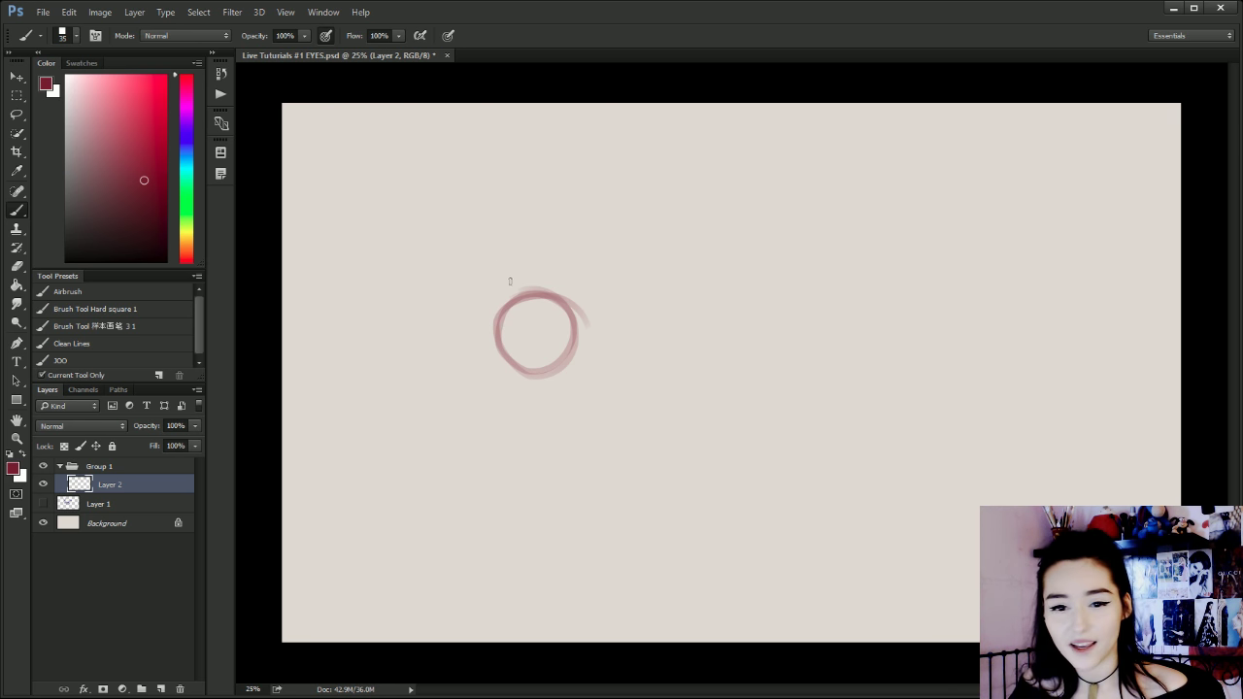
Sketch the upper and lower eyelid curves across the eyeball circle with brush size 25.
{"action": "left_click_drag", "start_coordinate": [574, 336], "coordinate": [544, 308]}
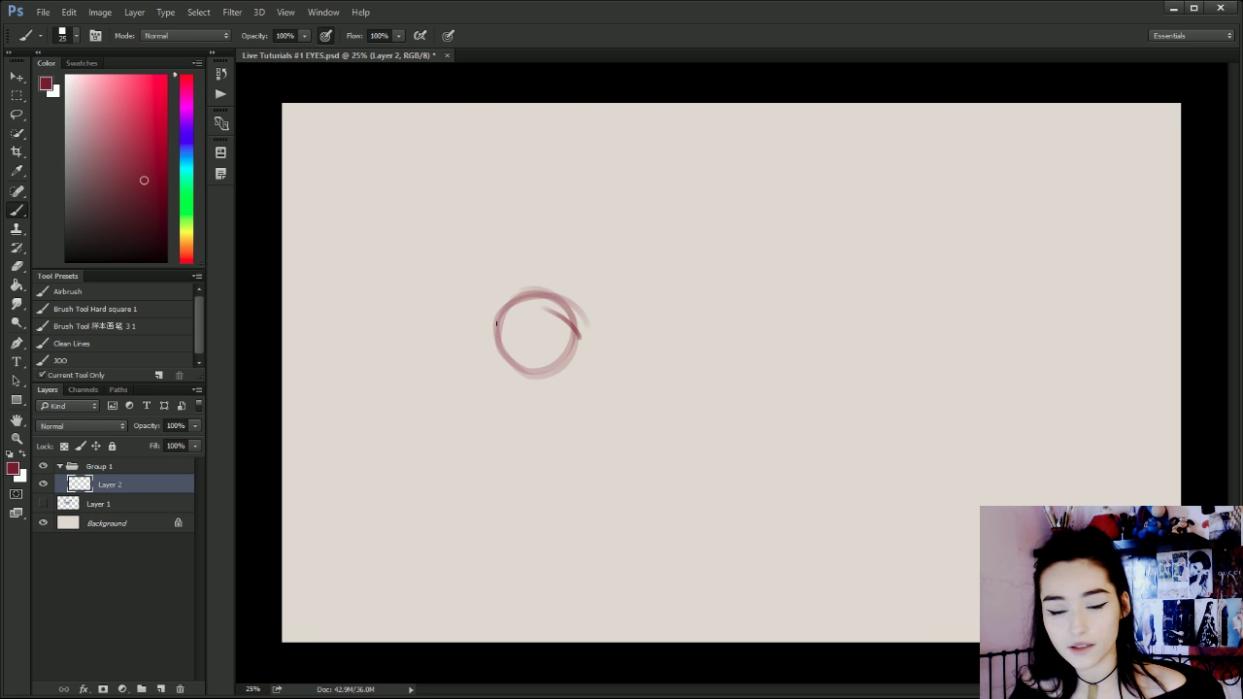
{"action": "mouse_move", "coordinate": [491, 339]}
{"action": "left_mouse_down"}
{"action": "mouse_move", "coordinate": [531, 312]}
{"action": "mouse_move", "coordinate": [517, 349]}
{"action": "mouse_move", "coordinate": [548, 291]}
{"action": "left_mouse_up"}
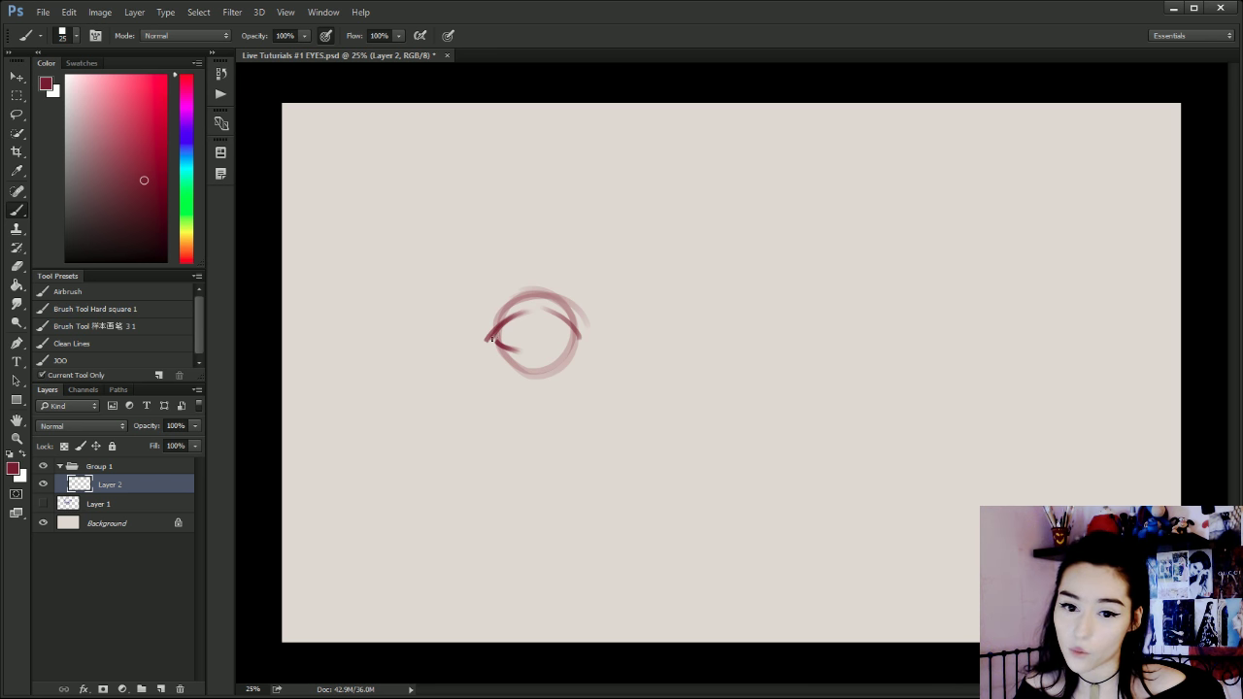
{"action": "left_click_drag", "start_coordinate": [491, 339], "coordinate": [542, 293]}
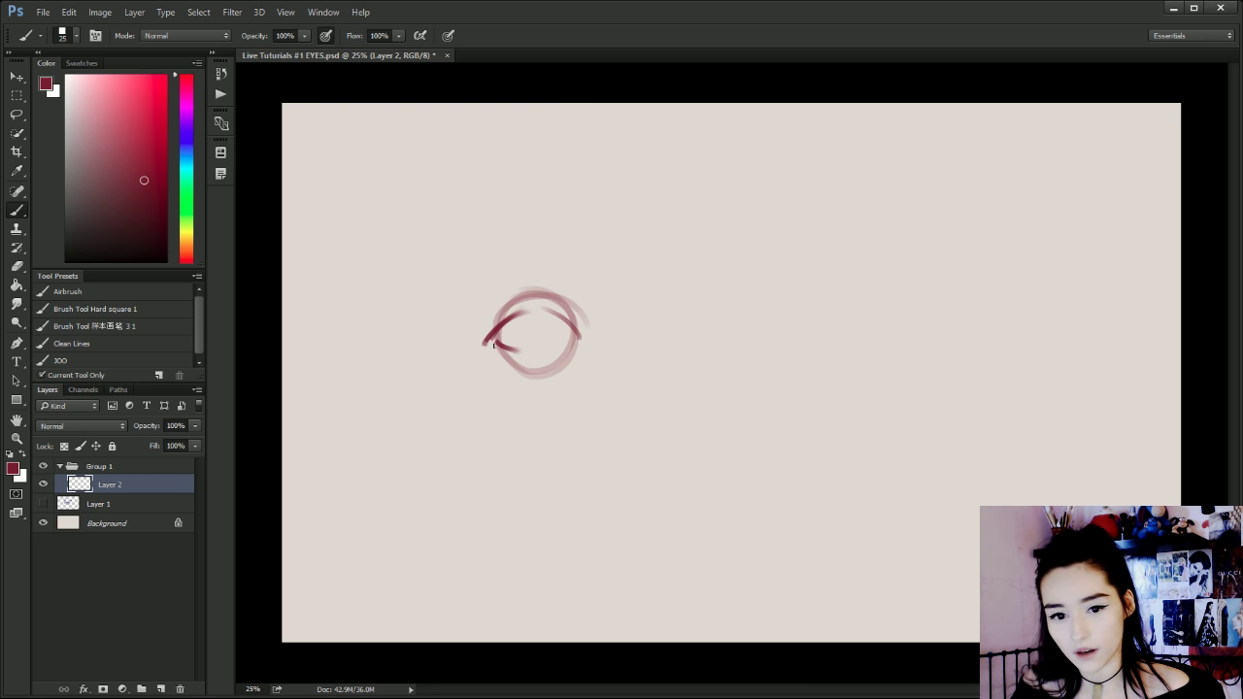
{"action": "mouse_move", "coordinate": [494, 343]}
{"action": "left_mouse_down"}
{"action": "mouse_move", "coordinate": [563, 350]}
{"action": "mouse_move", "coordinate": [583, 335]}
{"action": "mouse_move", "coordinate": [481, 359]}
{"action": "mouse_move", "coordinate": [533, 310]}
{"action": "left_mouse_up"}
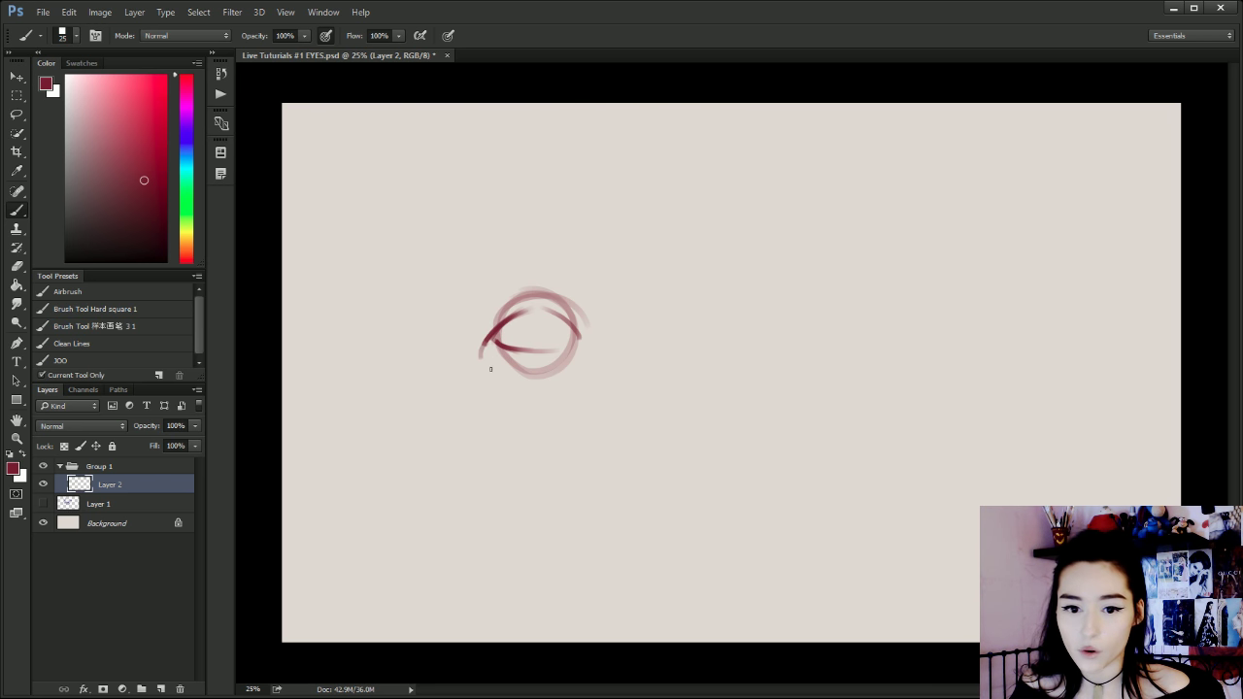
Try extending the eyelid lines past both corners of the eye and undo the extra strokes.
{"action": "mouse_move", "coordinate": [481, 372]}
{"action": "left_mouse_down"}
{"action": "mouse_move", "coordinate": [560, 303]}
{"action": "mouse_move", "coordinate": [588, 364]}
{"action": "mouse_move", "coordinate": [528, 347]}
{"action": "mouse_move", "coordinate": [588, 366]}
{"action": "mouse_move", "coordinate": [519, 345]}
{"action": "left_mouse_up"}
{"action": "key", "text": "ctrl+alt+z"}
{"action": "key", "text": "ctrl+alt+z"}
{"action": "key", "text": "ctrl+alt+z"}
{"action": "key", "text": "ctrl+alt+z"}
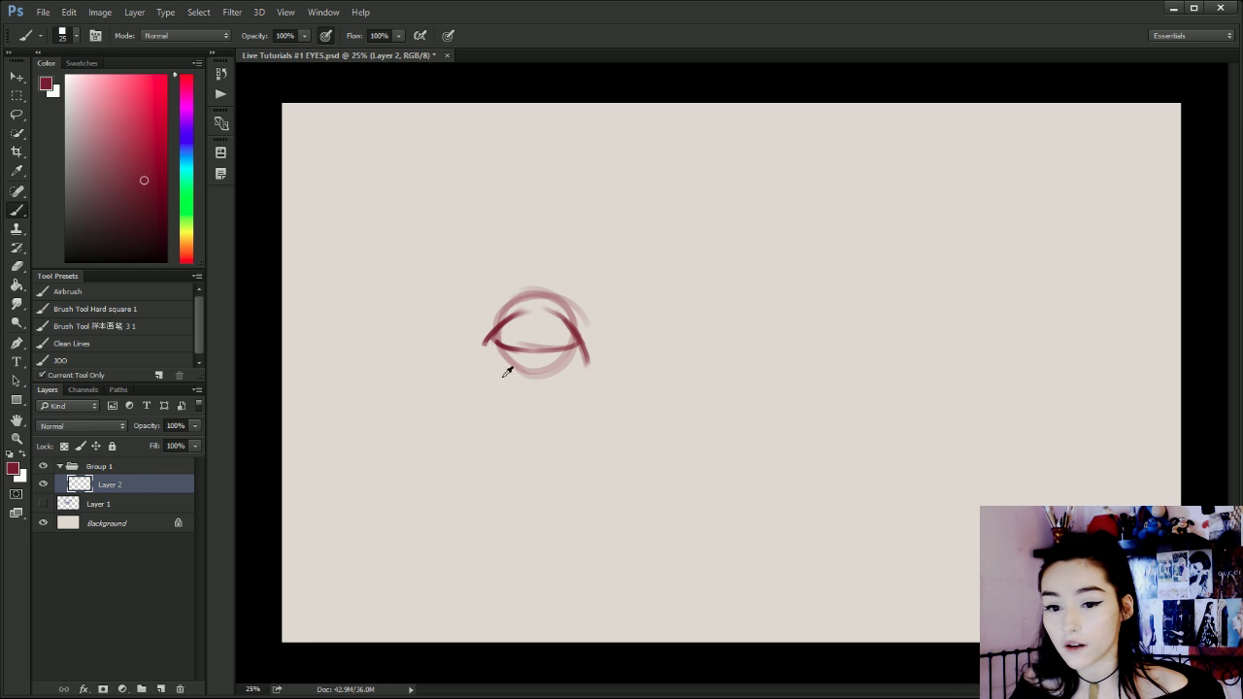
{"action": "key", "text": "ctrl+alt+z"}
{"action": "key", "text": "ctrl+alt+z"}
{"action": "key", "text": "ctrl+alt+z"}
{"action": "key", "text": "ctrl+alt+z"}
{"action": "key", "text": "ctrl+alt+z"}
{"action": "key", "text": "ctrl+alt+z"}
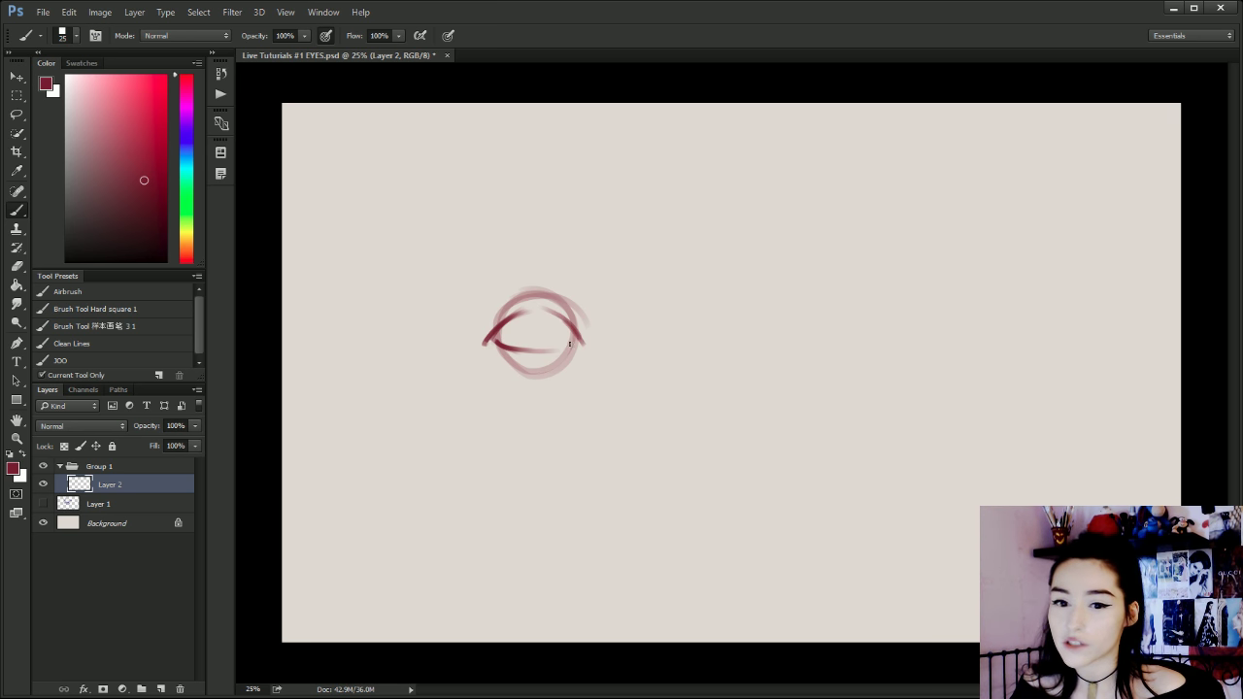
Draw the pointed inner corner joining both lids and lightly shade the eyelid areas above and below the eye opening.
{"action": "mouse_move", "coordinate": [567, 321]}
{"action": "left_mouse_down"}
{"action": "mouse_move", "coordinate": [589, 349]}
{"action": "mouse_move", "coordinate": [550, 353]}
{"action": "mouse_move", "coordinate": [584, 352]}
{"action": "mouse_move", "coordinate": [577, 333]}
{"action": "mouse_move", "coordinate": [568, 351]}
{"action": "mouse_move", "coordinate": [513, 344]}
{"action": "mouse_move", "coordinate": [549, 373]}
{"action": "left_mouse_up"}
{"action": "key", "text": "ctrl+alt+z"}
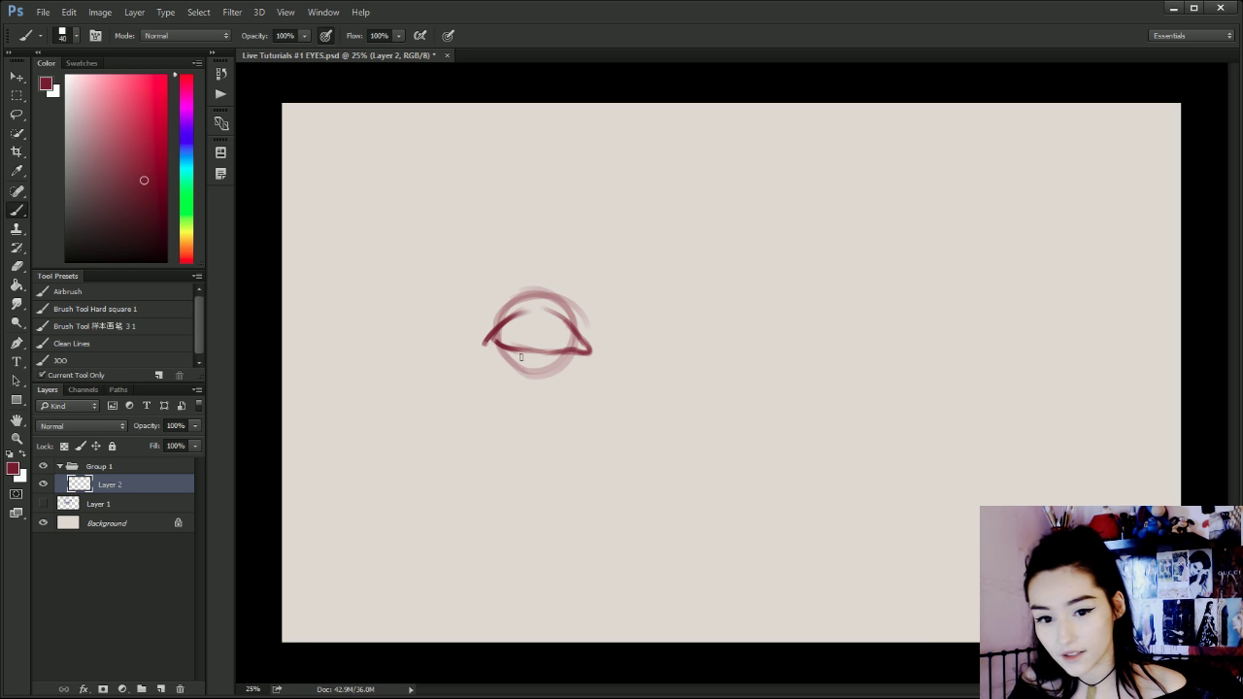
{"action": "mouse_move", "coordinate": [521, 357]}
{"action": "left_mouse_down"}
{"action": "mouse_move", "coordinate": [555, 360]}
{"action": "mouse_move", "coordinate": [510, 356]}
{"action": "left_mouse_up"}
{"action": "mouse_move", "coordinate": [568, 313]}
{"action": "left_mouse_down"}
{"action": "mouse_move", "coordinate": [529, 302]}
{"action": "mouse_move", "coordinate": [555, 307]}
{"action": "mouse_move", "coordinate": [500, 316]}
{"action": "left_mouse_up"}
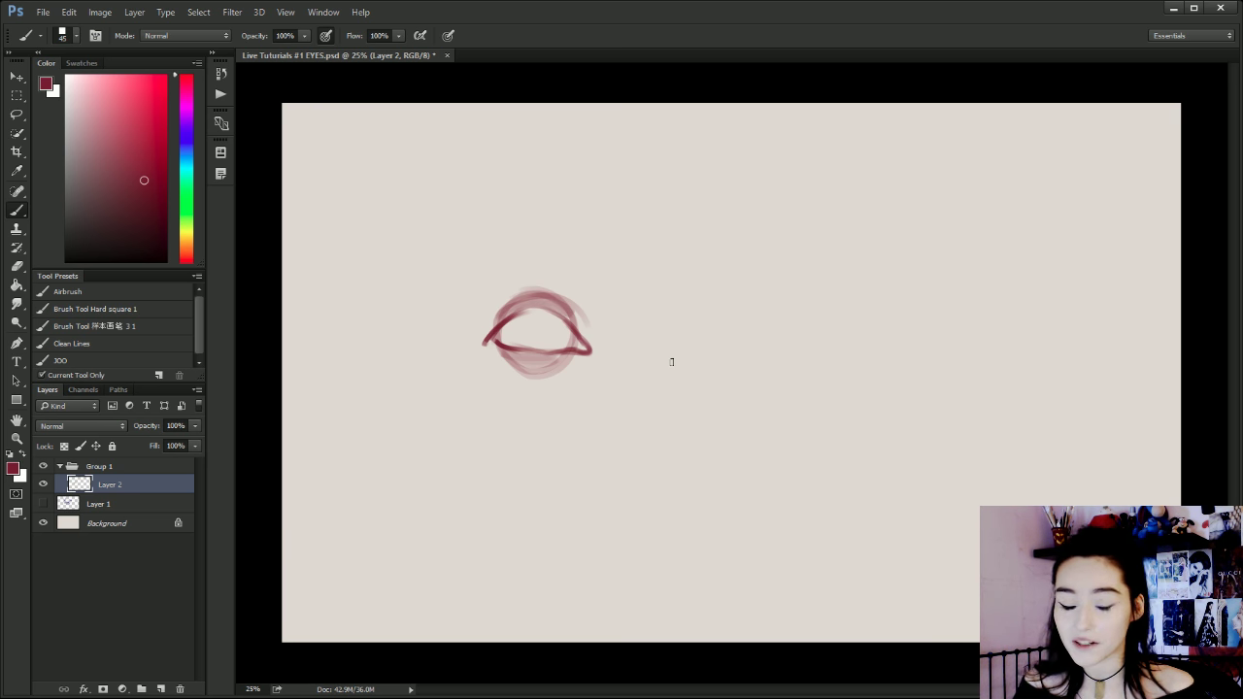
Draw the upper eyelid crease along the top of the eyeball circle, adjusting the brush size to 30.
{"action": "key", "text": "bracketleft"}
{"action": "key", "text": "bracketleft"}
{"action": "key", "text": "bracketleft"}
{"action": "key", "text": "bracketleft"}
{"action": "key", "text": "bracketleft"}
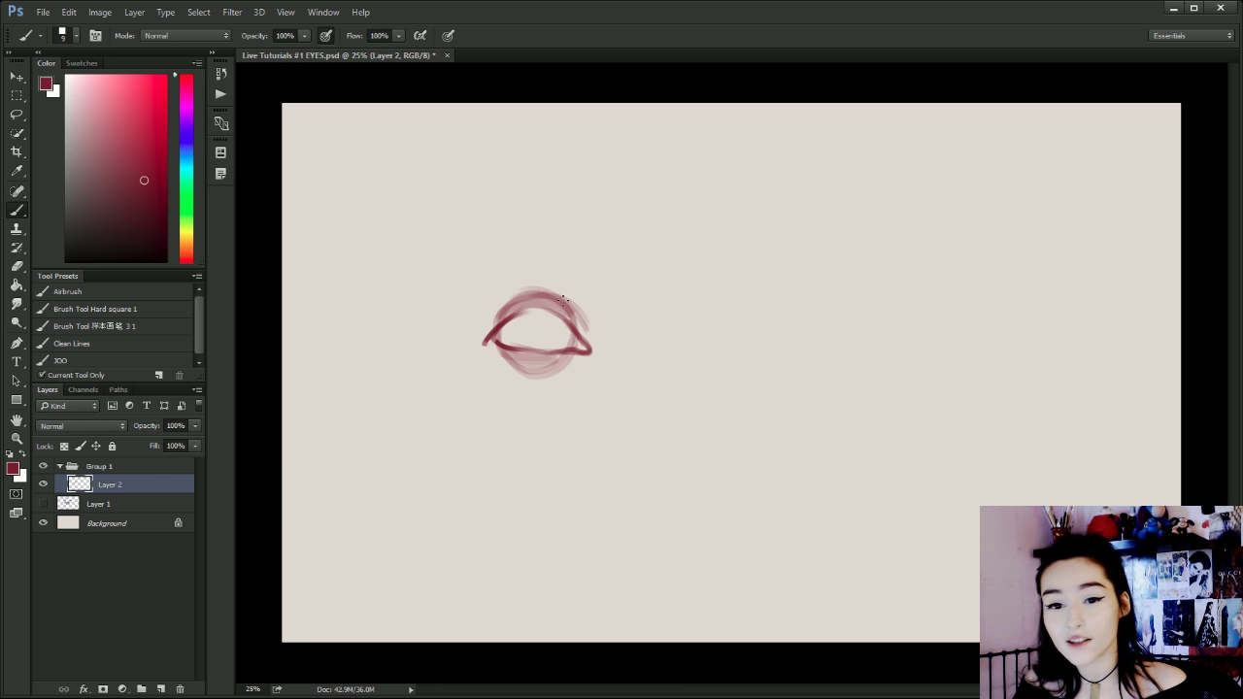
{"action": "left_click_drag", "start_coordinate": [563, 301], "coordinate": [529, 299]}
{"action": "key", "text": "bracketright"}
{"action": "key", "text": "bracketright"}
{"action": "key", "text": "bracketright"}
{"action": "key", "text": "bracketright"}
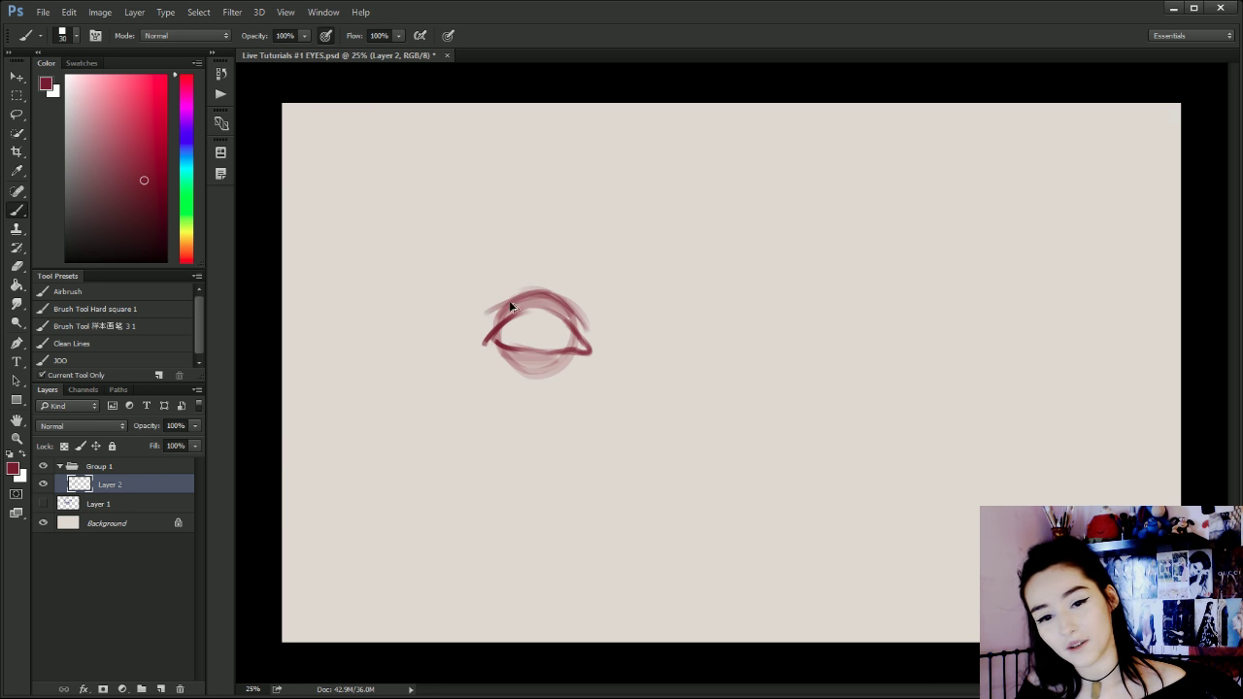
{"action": "key", "text": "bracketright"}
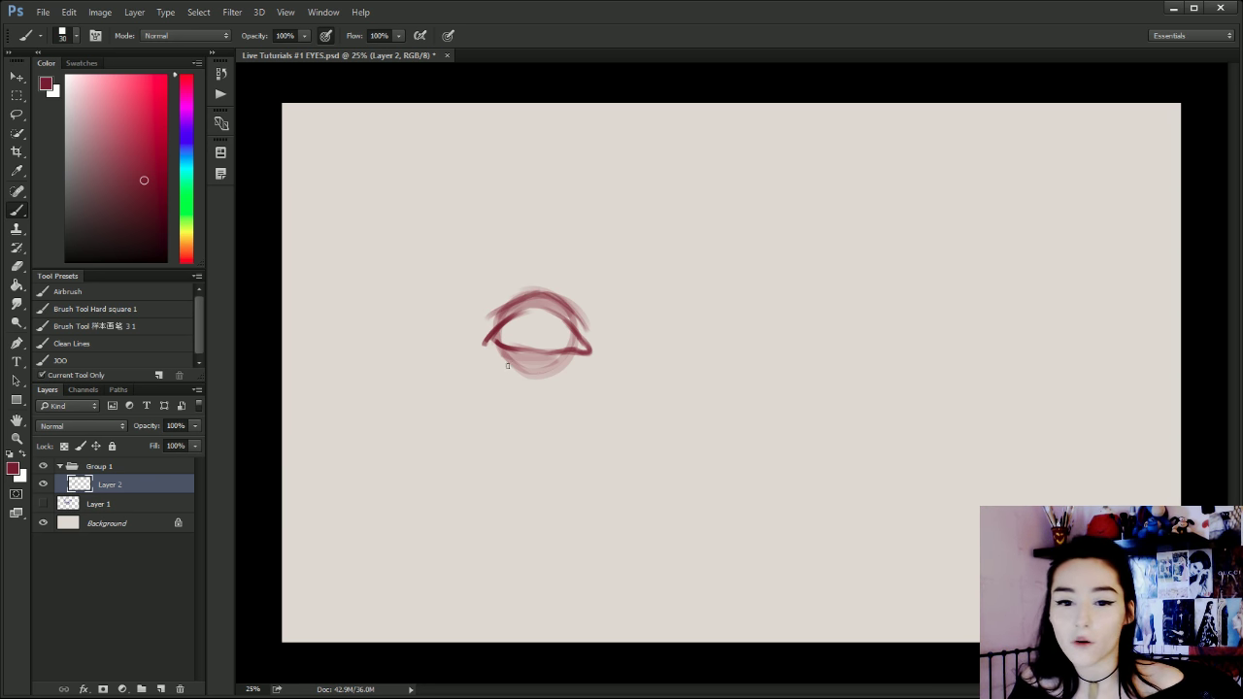
Draw the lower eyelid crease under the eye and darken the upper crease toward the inner corner.
{"action": "mouse_move", "coordinate": [494, 350]}
{"action": "left_mouse_down"}
{"action": "mouse_move", "coordinate": [525, 368]}
{"action": "mouse_move", "coordinate": [505, 360]}
{"action": "mouse_move", "coordinate": [571, 365]}
{"action": "mouse_move", "coordinate": [549, 370]}
{"action": "mouse_move", "coordinate": [513, 365]}
{"action": "mouse_move", "coordinate": [575, 362]}
{"action": "left_mouse_up"}
{"action": "left_click_drag", "start_coordinate": [499, 372], "coordinate": [539, 376]}
{"action": "left_click_drag", "start_coordinate": [521, 311], "coordinate": [591, 338]}
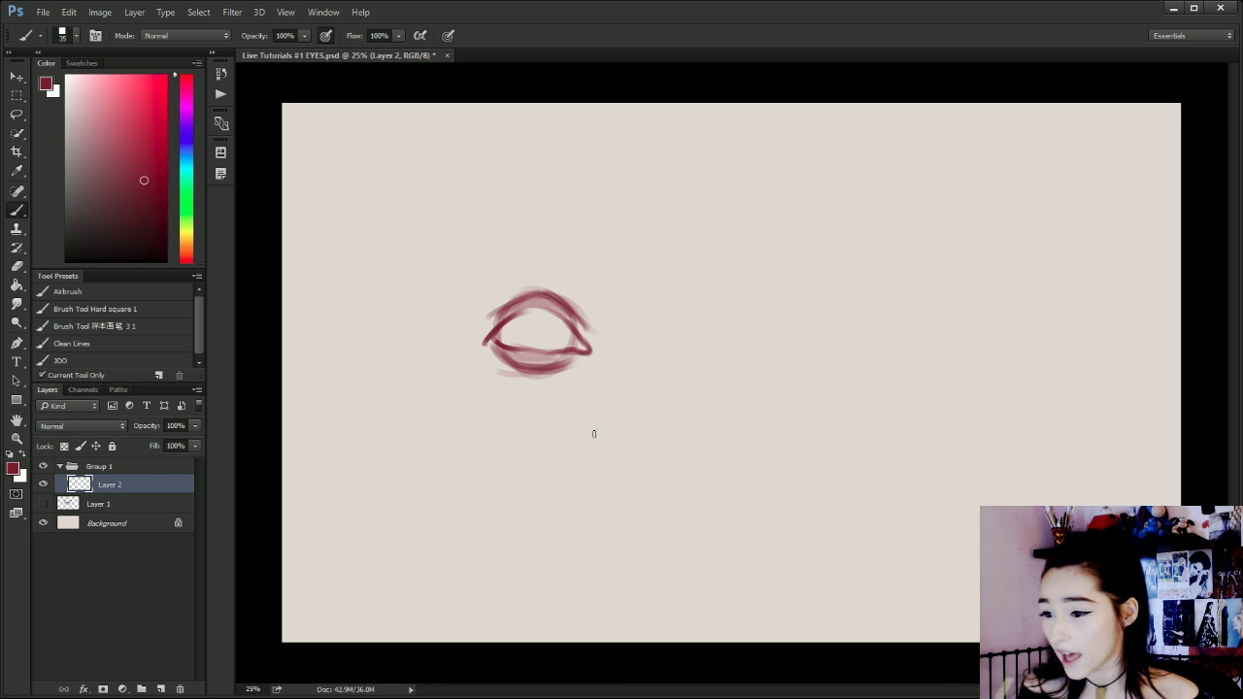
Draw a round iris with a dark pupil inside the eye opening and shade the iris.
{"action": "mouse_move", "coordinate": [532, 317]}
{"action": "left_mouse_down"}
{"action": "mouse_move", "coordinate": [541, 349]}
{"action": "mouse_move", "coordinate": [515, 320]}
{"action": "left_mouse_up"}
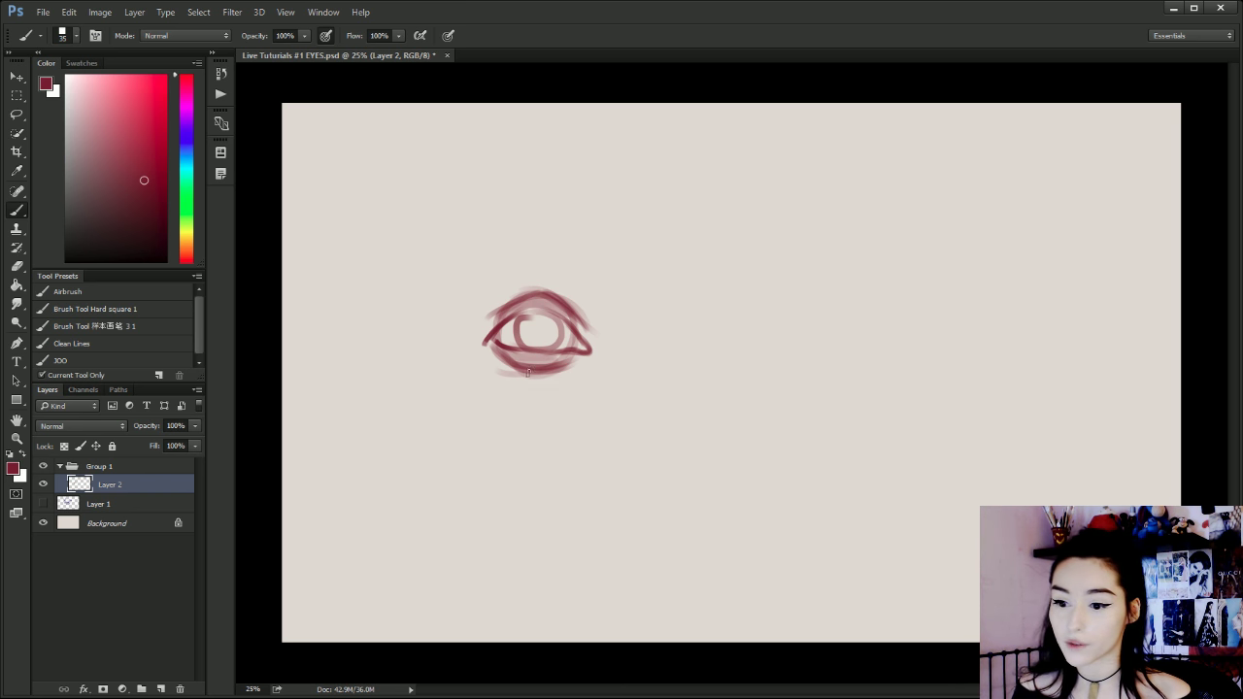
{"action": "key", "text": "ctrl+z"}
{"action": "mouse_move", "coordinate": [527, 313]}
{"action": "left_mouse_down"}
{"action": "mouse_move", "coordinate": [553, 340]}
{"action": "mouse_move", "coordinate": [515, 318]}
{"action": "mouse_move", "coordinate": [534, 344]}
{"action": "mouse_move", "coordinate": [565, 312]}
{"action": "mouse_move", "coordinate": [572, 330]}
{"action": "mouse_move", "coordinate": [528, 313]}
{"action": "mouse_move", "coordinate": [547, 311]}
{"action": "mouse_move", "coordinate": [557, 342]}
{"action": "mouse_move", "coordinate": [529, 348]}
{"action": "left_mouse_up"}
{"action": "key", "text": "ctrl+z"}
{"action": "key", "text": "bracketleft"}
{"action": "key", "text": "ctrl+z"}
{"action": "key", "text": "ctrl+alt+z"}
{"action": "key", "text": "ctrl+alt+z"}
{"action": "key", "text": "ctrl+alt+z"}
{"action": "key", "text": "bracketleft"}
{"action": "key", "text": "bracketleft"}
{"action": "key", "text": "bracketleft"}
{"action": "key", "text": "ctrl+z"}
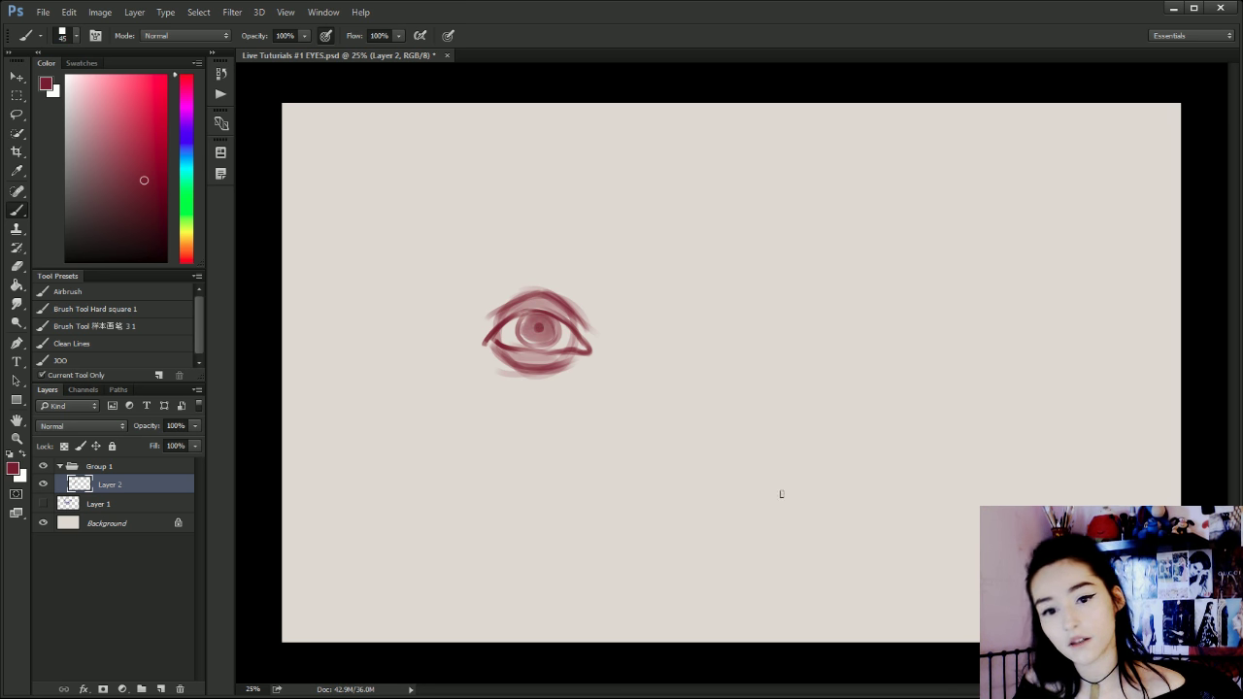
{"action": "mouse_move", "coordinate": [518, 329]}
{"action": "left_mouse_down"}
{"action": "mouse_move", "coordinate": [544, 344]}
{"action": "mouse_move", "coordinate": [531, 344]}
{"action": "left_mouse_up"}
Sketch a second eyeball circle to the right of the finished eye using brush size 30.
{"action": "key", "text": "["}
{"action": "key", "text": "["}
{"action": "key", "text": "["}
{"action": "mouse_move", "coordinate": [678, 296]}
{"action": "left_mouse_down"}
{"action": "mouse_move", "coordinate": [701, 360]}
{"action": "mouse_move", "coordinate": [644, 344]}
{"action": "mouse_move", "coordinate": [711, 320]}
{"action": "mouse_move", "coordinate": [703, 356]}
{"action": "mouse_move", "coordinate": [635, 332]}
{"action": "mouse_move", "coordinate": [668, 297]}
{"action": "left_mouse_up"}
{"action": "key", "text": "ctrl+z"}
{"action": "mouse_move", "coordinate": [649, 363]}
{"action": "left_mouse_down"}
{"action": "mouse_move", "coordinate": [667, 299]}
{"action": "mouse_move", "coordinate": [700, 365]}
{"action": "left_mouse_up"}
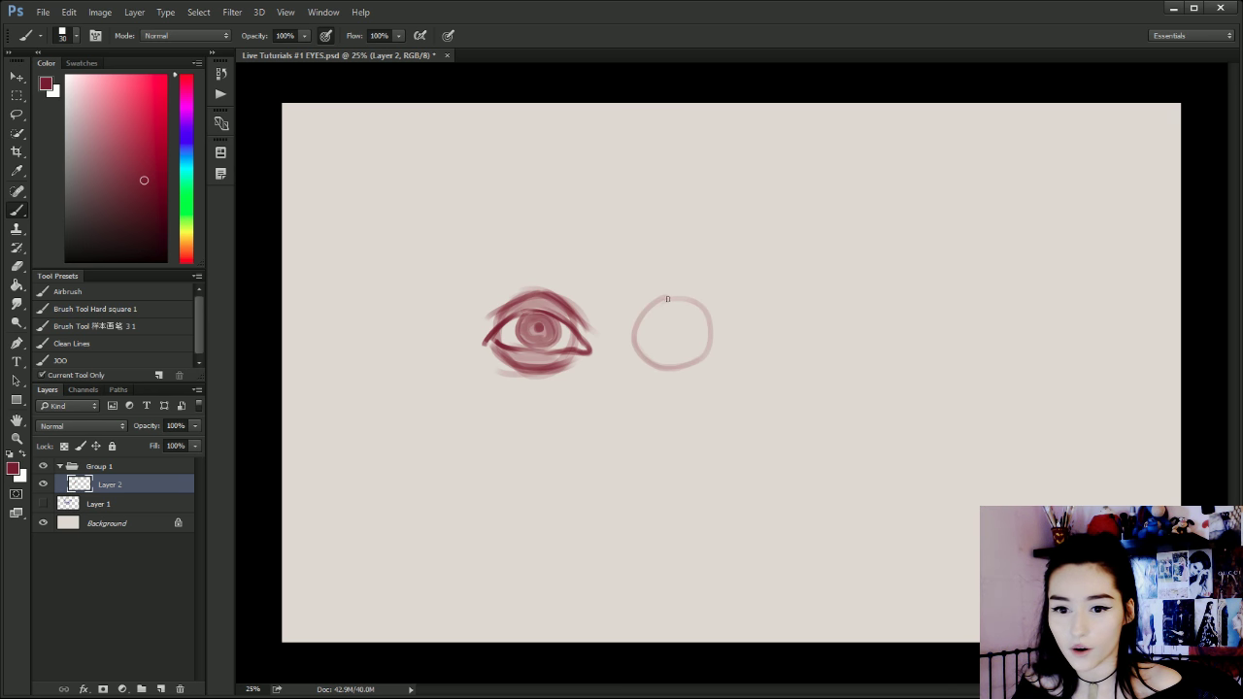
{"action": "left_click_drag", "start_coordinate": [669, 295], "coordinate": [686, 371]}
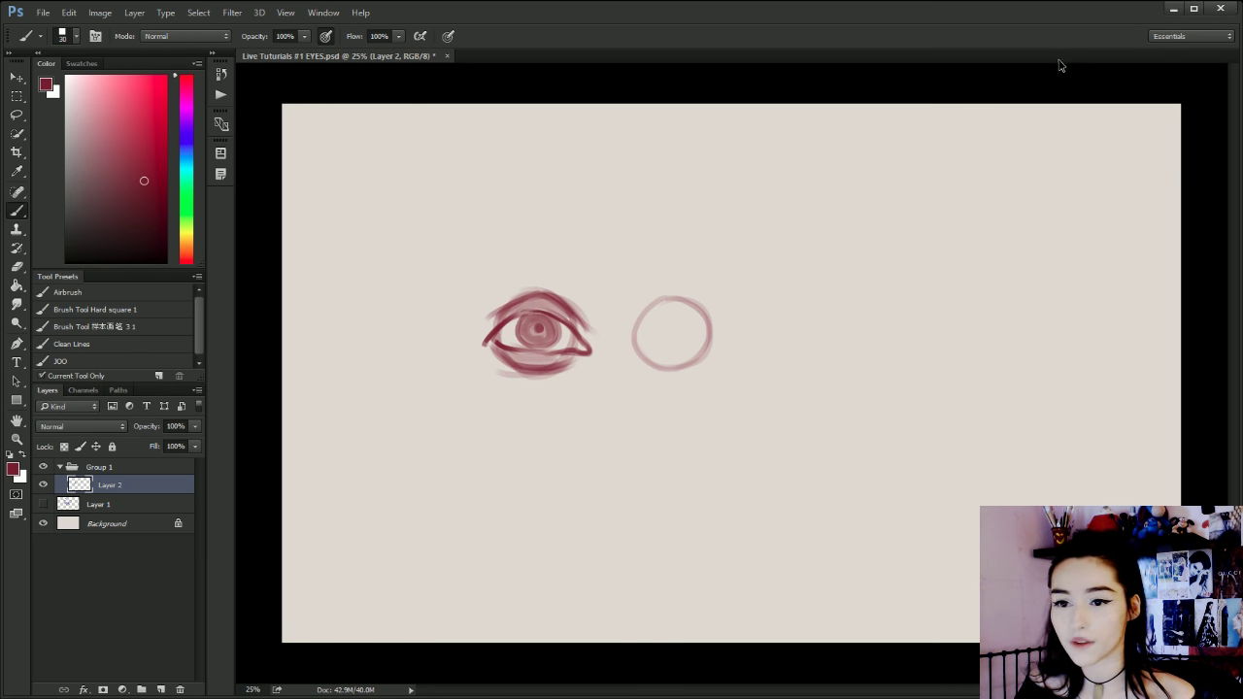
Try a stroke on the right edge of the second circle and undo it.
{"action": "mouse_move", "coordinate": [712, 341]}
{"action": "left_mouse_down"}
{"action": "mouse_move", "coordinate": [713, 318]}
{"action": "mouse_move", "coordinate": [710, 334]}
{"action": "left_mouse_up"}
{"action": "key", "text": "ctrl+alt+z"}
{"action": "key", "text": "ctrl+alt+z"}
{"action": "key", "text": "ctrl+alt+z"}
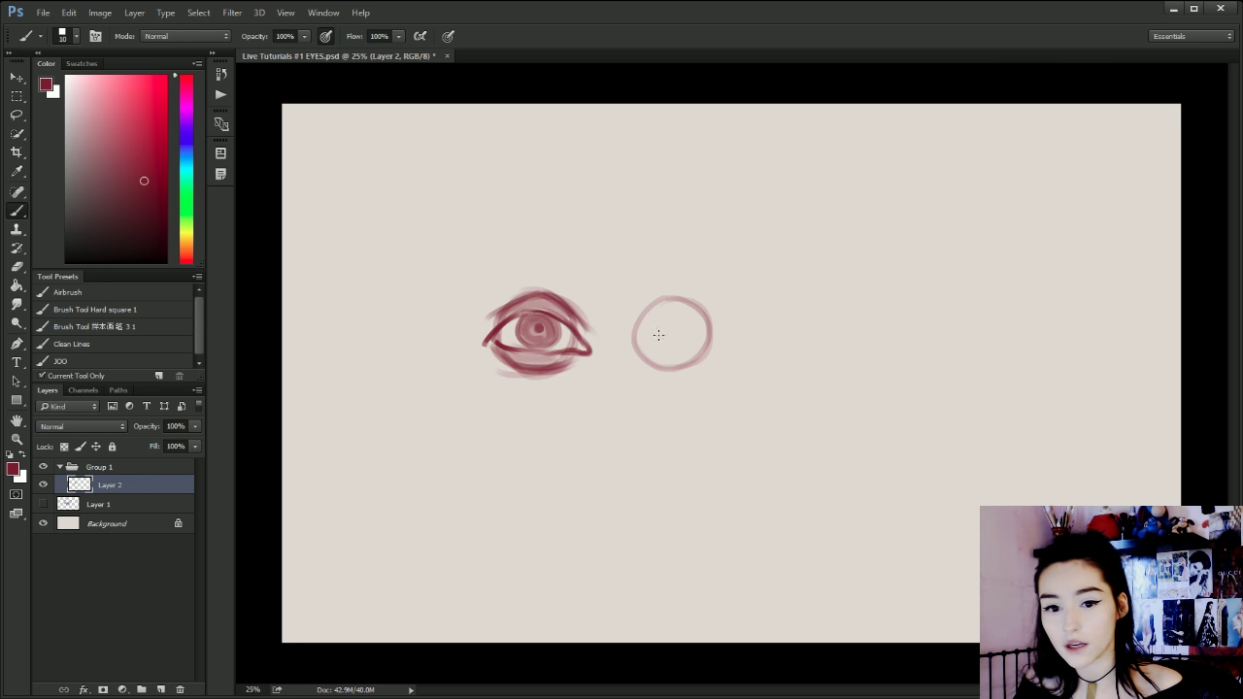
Try retracing the first eye's lid lines near the outer corner with brush size 15 and undo the strokes.
{"action": "left_click_drag", "start_coordinate": [489, 342], "coordinate": [521, 311]}
{"action": "key", "text": "ctrl+z"}
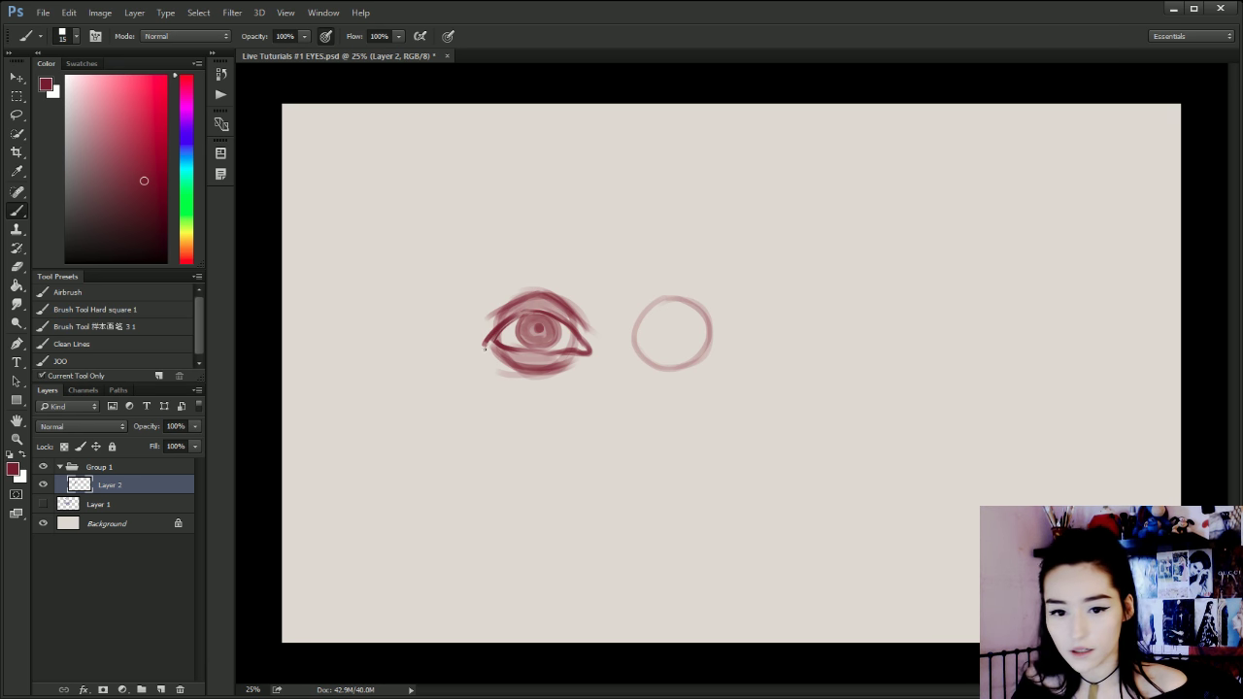
{"action": "mouse_move", "coordinate": [512, 322]}
{"action": "left_mouse_down"}
{"action": "mouse_move", "coordinate": [510, 350]}
{"action": "mouse_move", "coordinate": [524, 316]}
{"action": "left_mouse_up"}
{"action": "key", "text": "ctrl+z"}
{"action": "key", "text": "ctrl+z"}
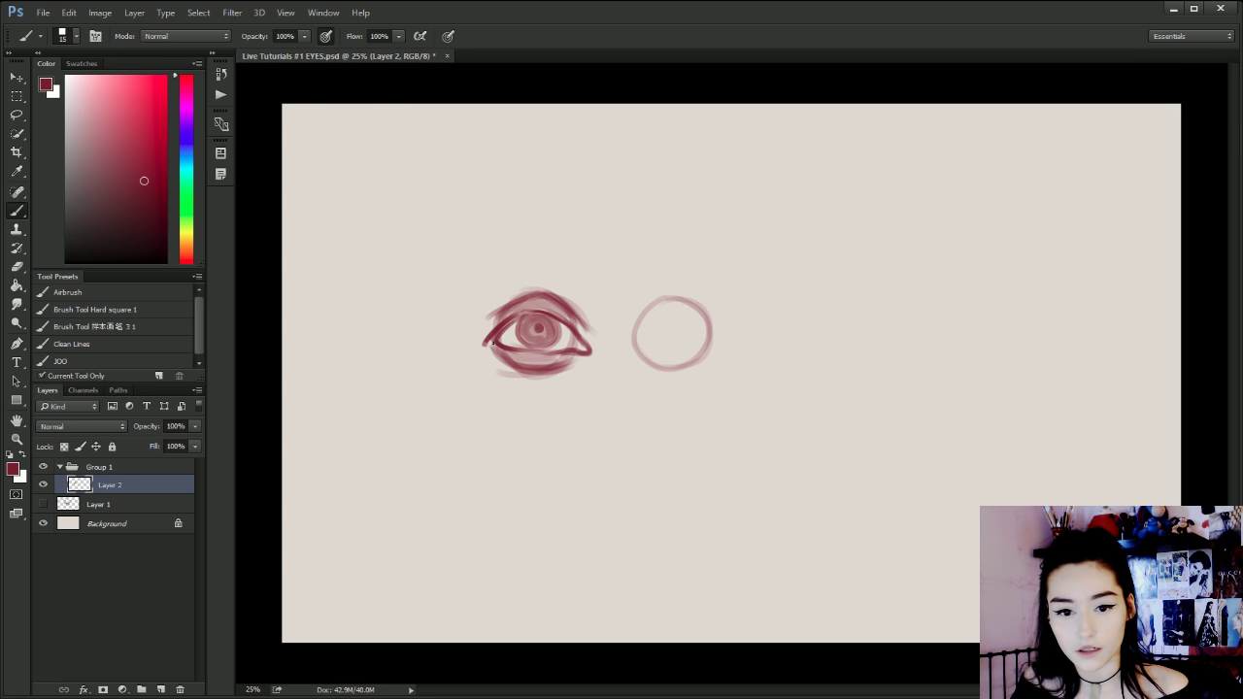
{"action": "key", "text": "ctrl+z"}
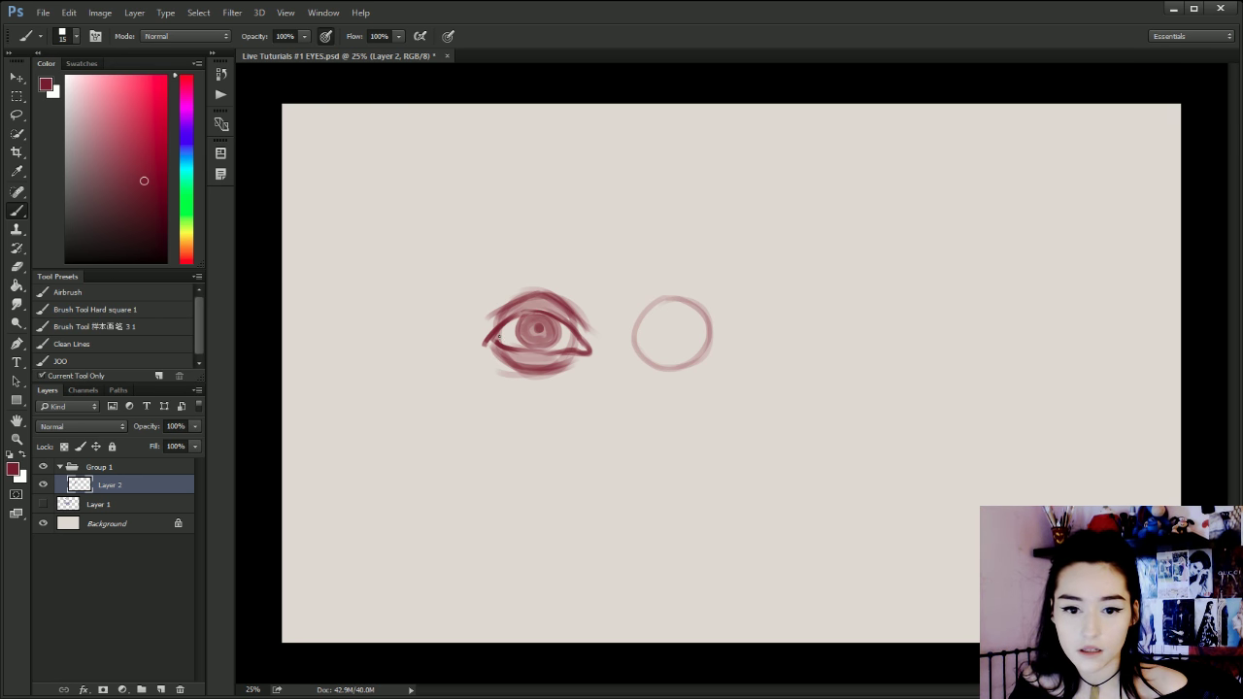
Draw the inner rim of the first eye's lower lid from the outer corner to the inner corner.
{"action": "left_click_drag", "start_coordinate": [499, 337], "coordinate": [586, 352]}
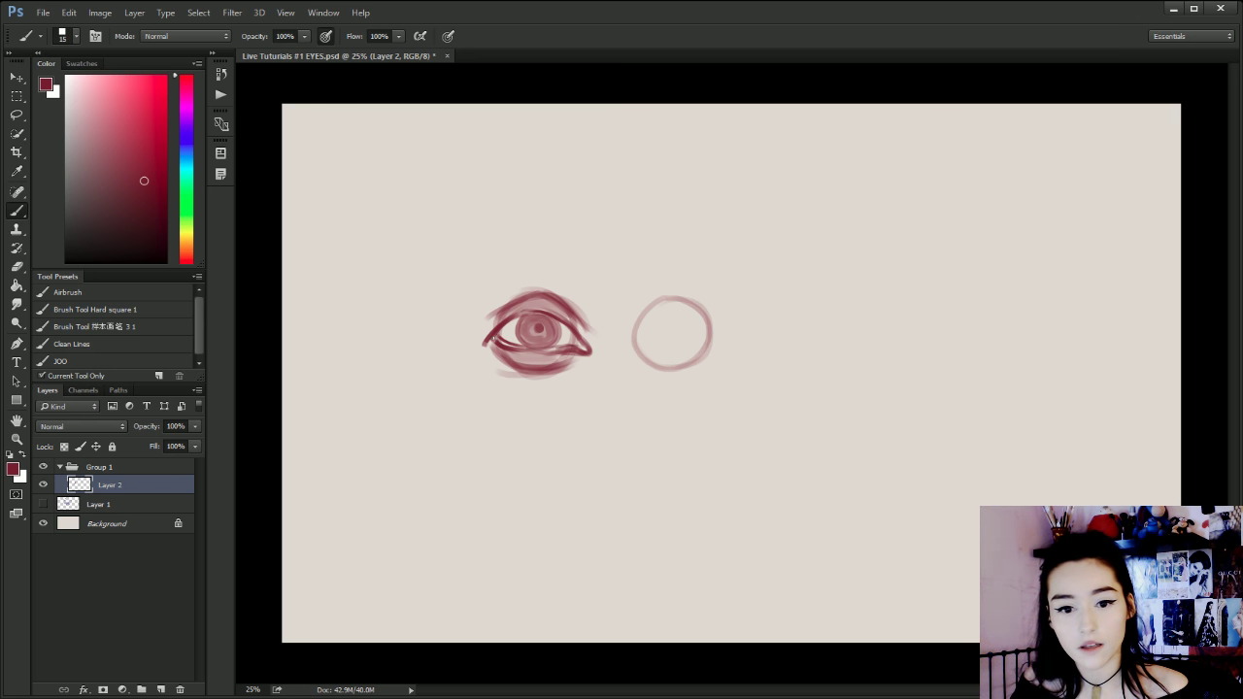
{"action": "mouse_move", "coordinate": [495, 339]}
{"action": "left_mouse_down"}
{"action": "mouse_move", "coordinate": [521, 323]}
{"action": "mouse_move", "coordinate": [496, 327]}
{"action": "left_mouse_up"}
{"action": "key", "text": "ctrl+z"}
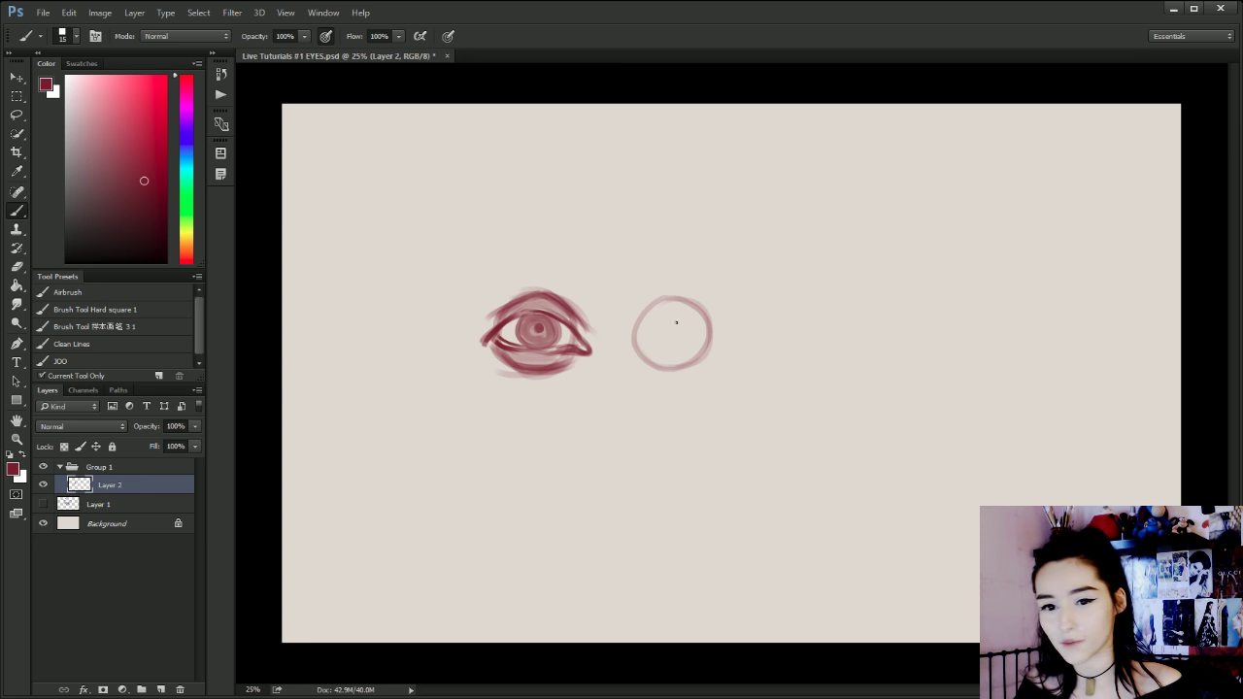
Draw a bulging cornea curve and a dark iris line on the right edge of the second circle with brush size 15.
{"action": "left_click_drag", "start_coordinate": [710, 342], "coordinate": [706, 310]}
{"action": "key", "text": "ctrl+z"}
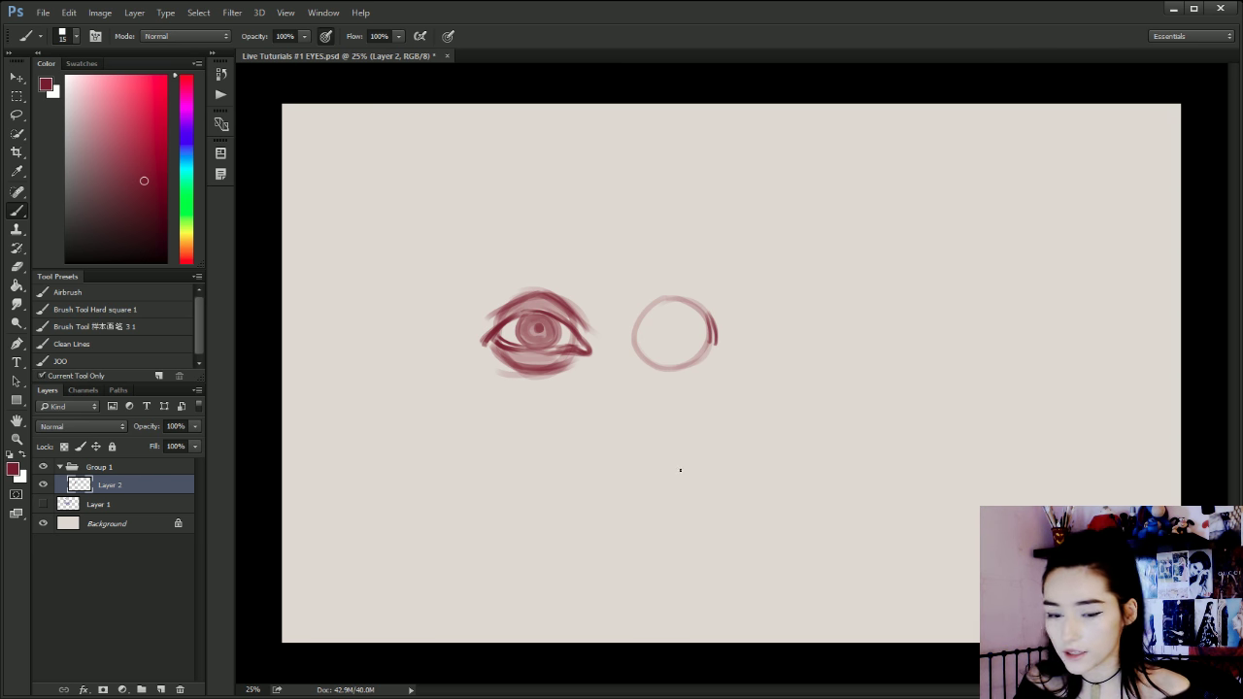
{"action": "left_click_drag", "start_coordinate": [709, 338], "coordinate": [704, 310]}
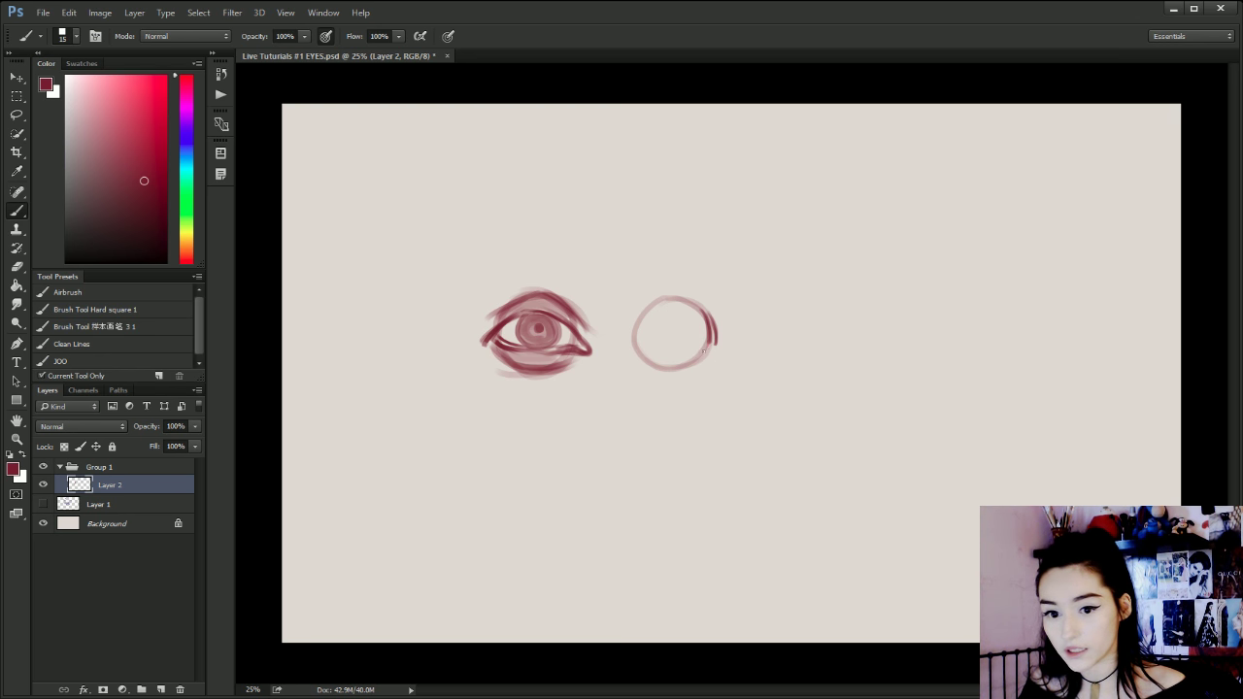
Try adding strokes along the lower right edge of the second circle and undo them.
{"action": "left_click_drag", "start_coordinate": [710, 348], "coordinate": [698, 362]}
{"action": "key", "text": "ctrl+alt+z"}
{"action": "key", "text": "ctrl+alt+z"}
{"action": "key", "text": "ctrl+alt+z"}
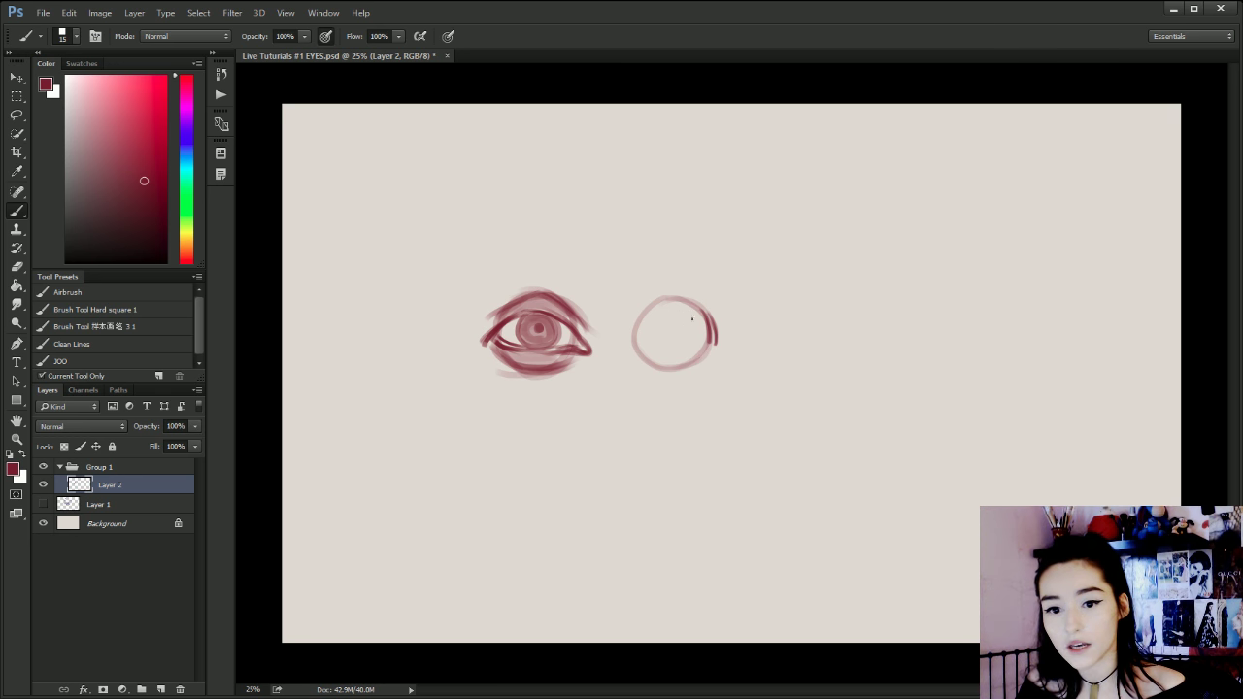
Draw the upper lid line across the second circle from the top of the iris line back toward the outer corner.
{"action": "mouse_move", "coordinate": [705, 311]}
{"action": "left_mouse_down"}
{"action": "mouse_move", "coordinate": [671, 313]}
{"action": "mouse_move", "coordinate": [648, 338]}
{"action": "mouse_move", "coordinate": [715, 313]}
{"action": "mouse_move", "coordinate": [714, 325]}
{"action": "left_mouse_up"}
{"action": "key", "text": "ctrl+alt+z"}
{"action": "key", "text": "ctrl+alt+z"}
{"action": "key", "text": "ctrl+alt+z"}
Sketch an enlarged demonstration above the second circle with two cornea curves and a double upper lid line.
{"action": "mouse_move", "coordinate": [814, 211]}
{"action": "left_mouse_down"}
{"action": "mouse_move", "coordinate": [836, 282]}
{"action": "mouse_move", "coordinate": [815, 276]}
{"action": "left_mouse_up"}
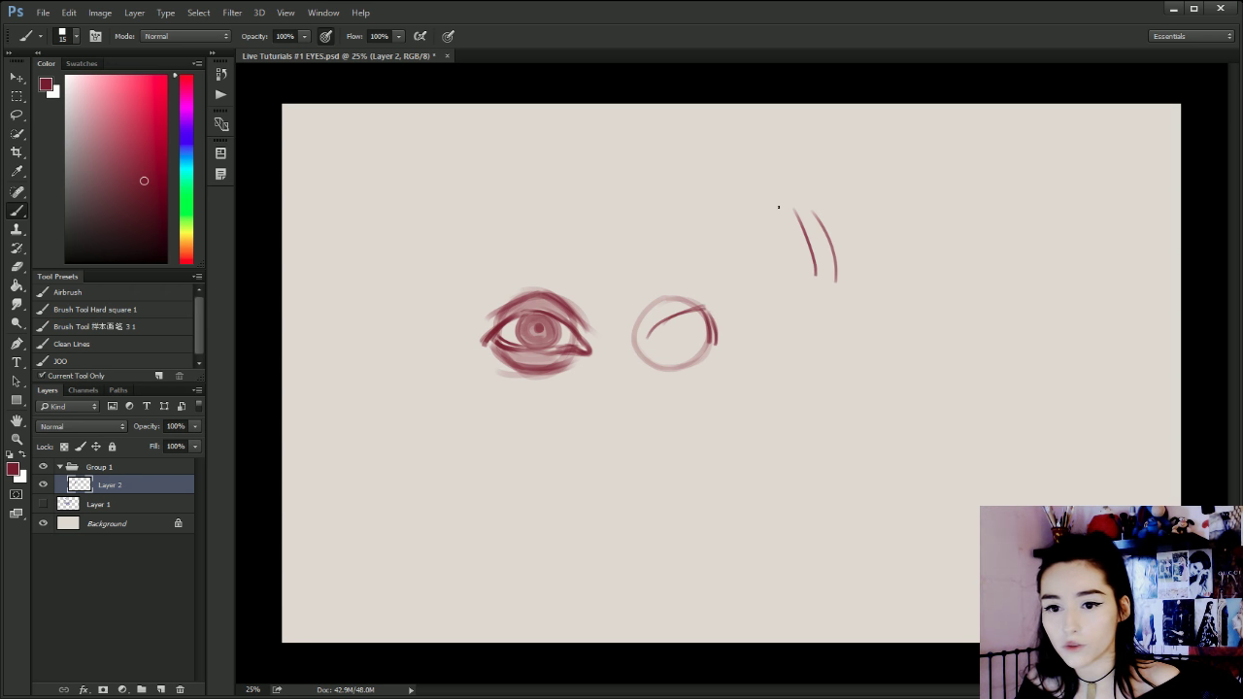
{"action": "left_click_drag", "start_coordinate": [804, 208], "coordinate": [695, 260]}
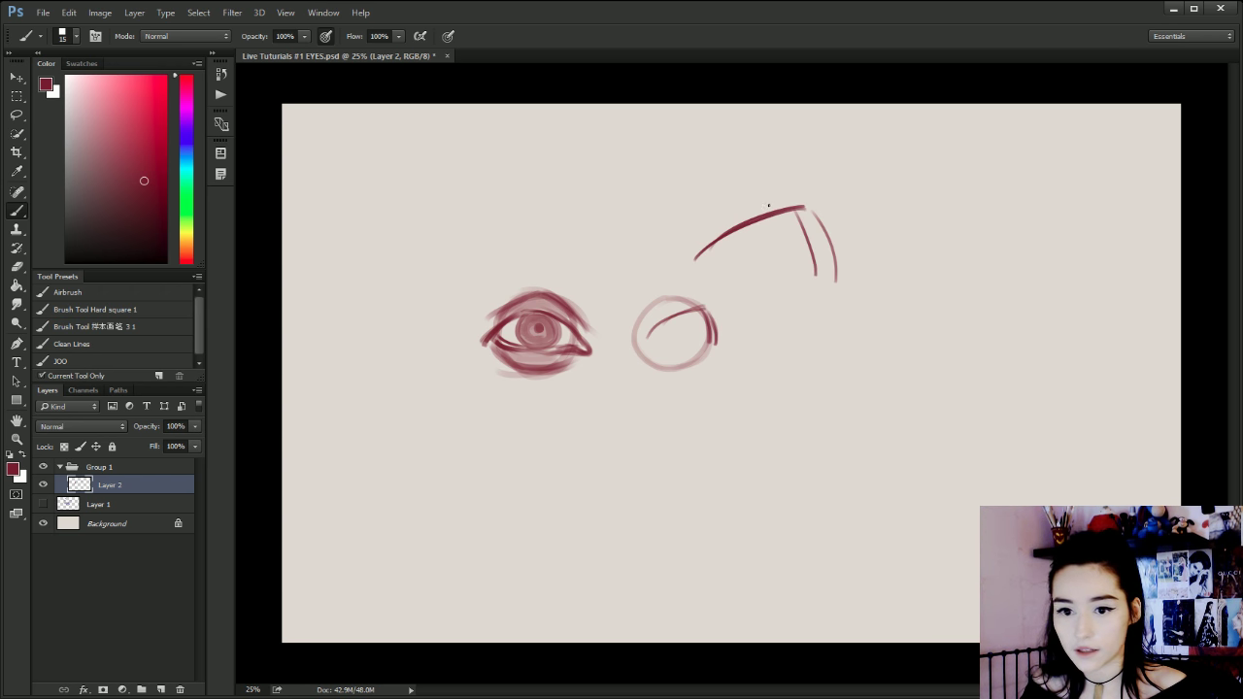
{"action": "mouse_move", "coordinate": [806, 205]}
{"action": "left_mouse_down"}
{"action": "mouse_move", "coordinate": [716, 217]}
{"action": "mouse_move", "coordinate": [729, 214]}
{"action": "mouse_move", "coordinate": [667, 255]}
{"action": "left_mouse_up"}
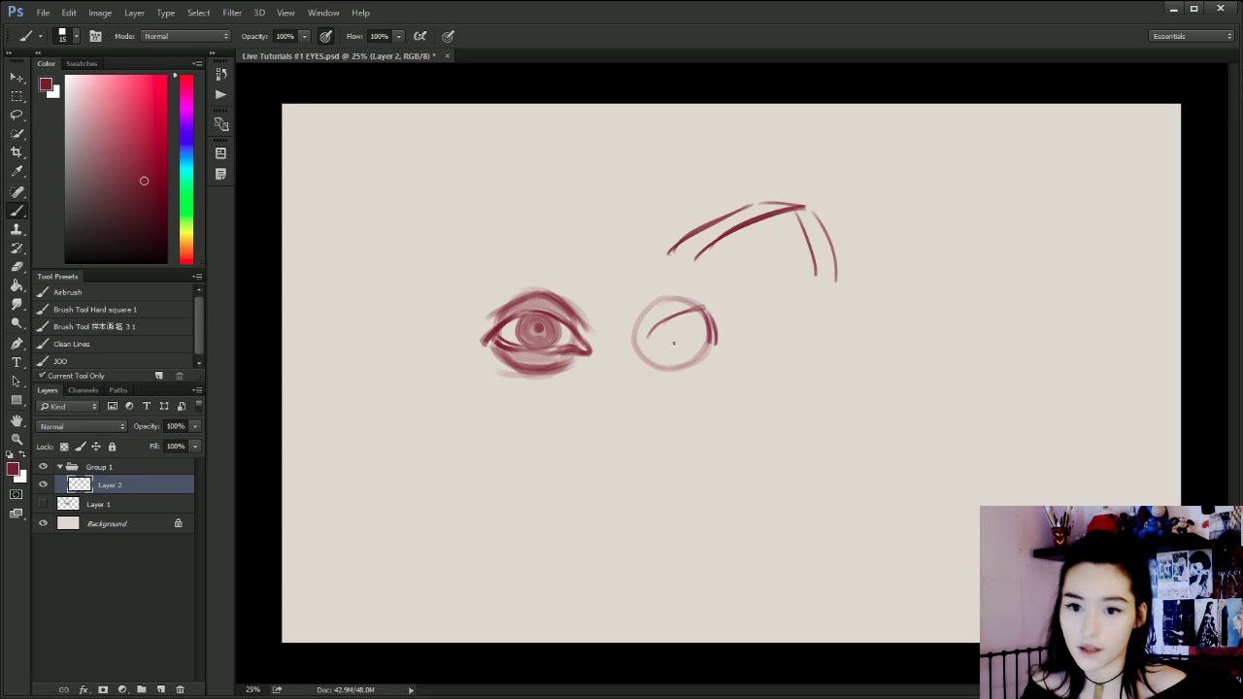
Try heavier strokes over the enlarged upper lid demonstration with a larger brush and undo them.
{"action": "mouse_move", "coordinate": [800, 212]}
{"action": "left_mouse_down"}
{"action": "mouse_move", "coordinate": [813, 267]}
{"action": "mouse_move", "coordinate": [824, 244]}
{"action": "mouse_move", "coordinate": [803, 226]}
{"action": "mouse_move", "coordinate": [697, 220]}
{"action": "left_mouse_up"}
{"action": "key", "text": "ctrl+z"}
{"action": "key", "text": "]"}
{"action": "mouse_move", "coordinate": [668, 177]}
{"action": "left_mouse_down"}
{"action": "mouse_move", "coordinate": [714, 212]}
{"action": "mouse_move", "coordinate": [663, 205]}
{"action": "left_mouse_up"}
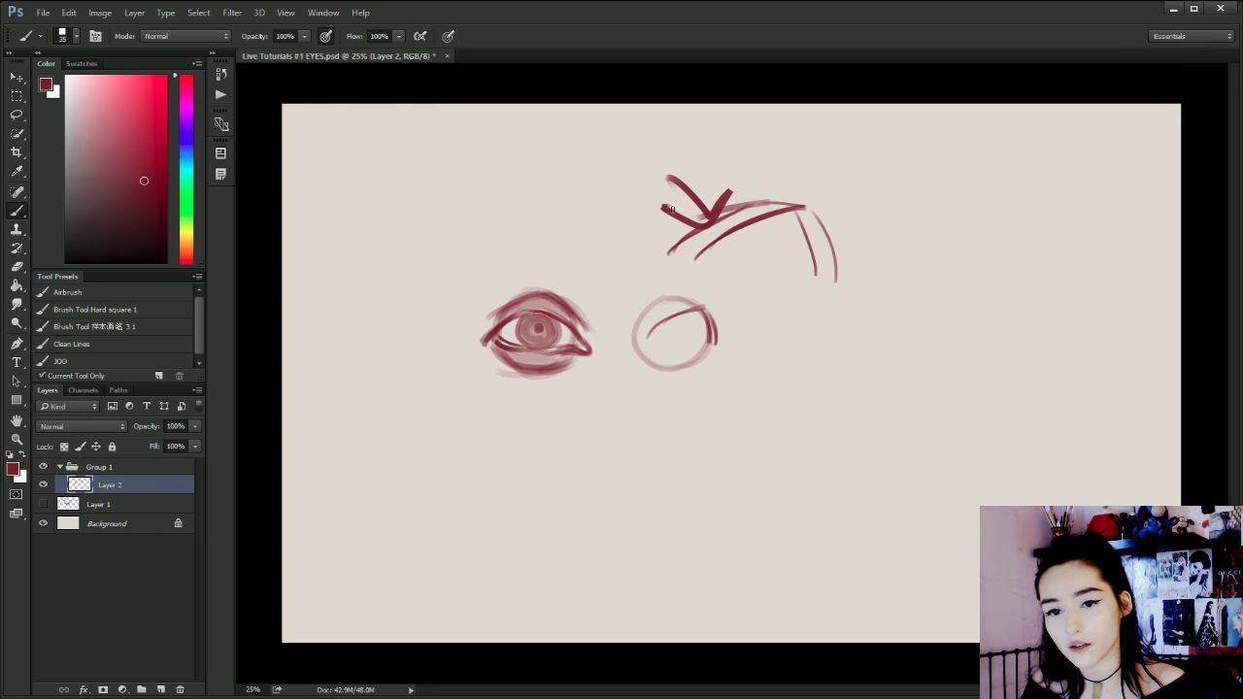
{"action": "key", "text": "ctrl+alt+z"}
{"action": "key", "text": "ctrl+alt+z"}
{"action": "mouse_move", "coordinate": [805, 190]}
{"action": "left_mouse_down"}
{"action": "mouse_move", "coordinate": [729, 174]}
{"action": "mouse_move", "coordinate": [811, 200]}
{"action": "left_mouse_up"}
{"action": "key", "text": "ctrl+alt+z"}
{"action": "key", "text": "ctrl+alt+z"}
{"action": "mouse_move", "coordinate": [730, 176]}
{"action": "left_mouse_down"}
{"action": "mouse_move", "coordinate": [816, 256]}
{"action": "mouse_move", "coordinate": [648, 268]}
{"action": "mouse_move", "coordinate": [789, 182]}
{"action": "mouse_move", "coordinate": [683, 292]}
{"action": "left_mouse_up"}
{"action": "key", "text": "ctrl+alt+z"}
{"action": "key", "text": "ctrl+alt+z"}
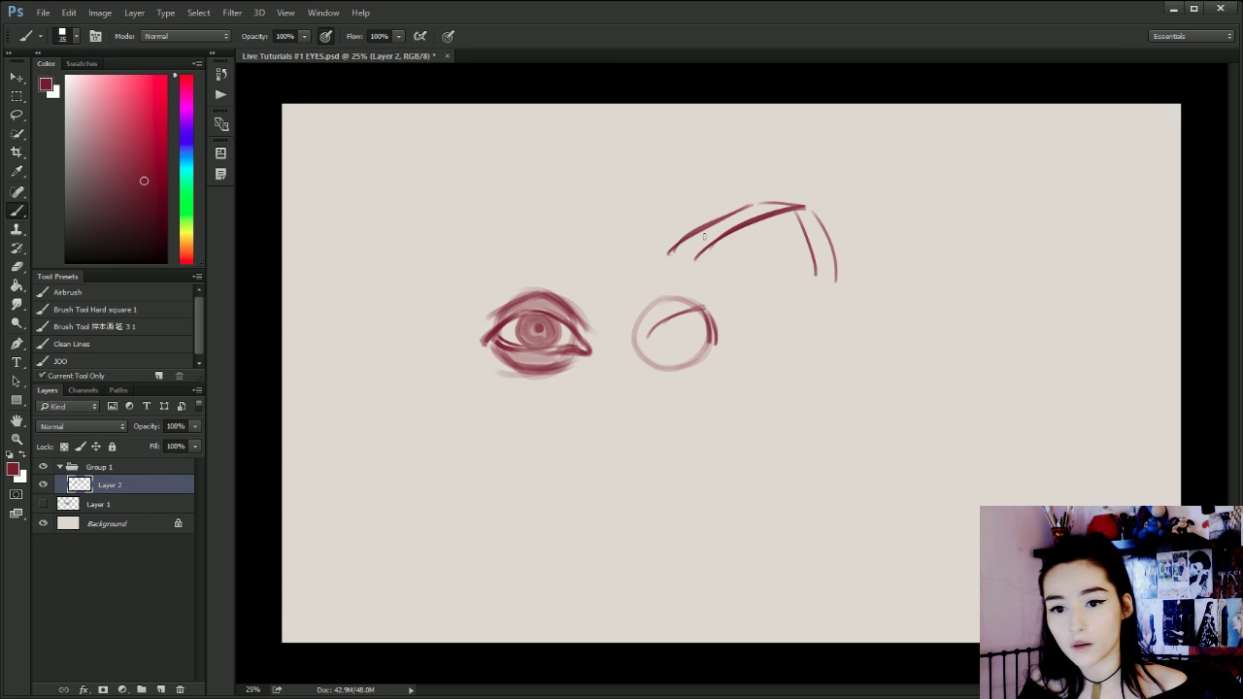
Undo the enlarged lid and cornea demonstration strokes above the second circle.
{"action": "key", "text": "ctrl+alt+z"}
{"action": "key", "text": "ctrl+alt+z"}
{"action": "key", "text": "ctrl+alt+z"}
{"action": "key", "text": "ctrl+alt+z"}
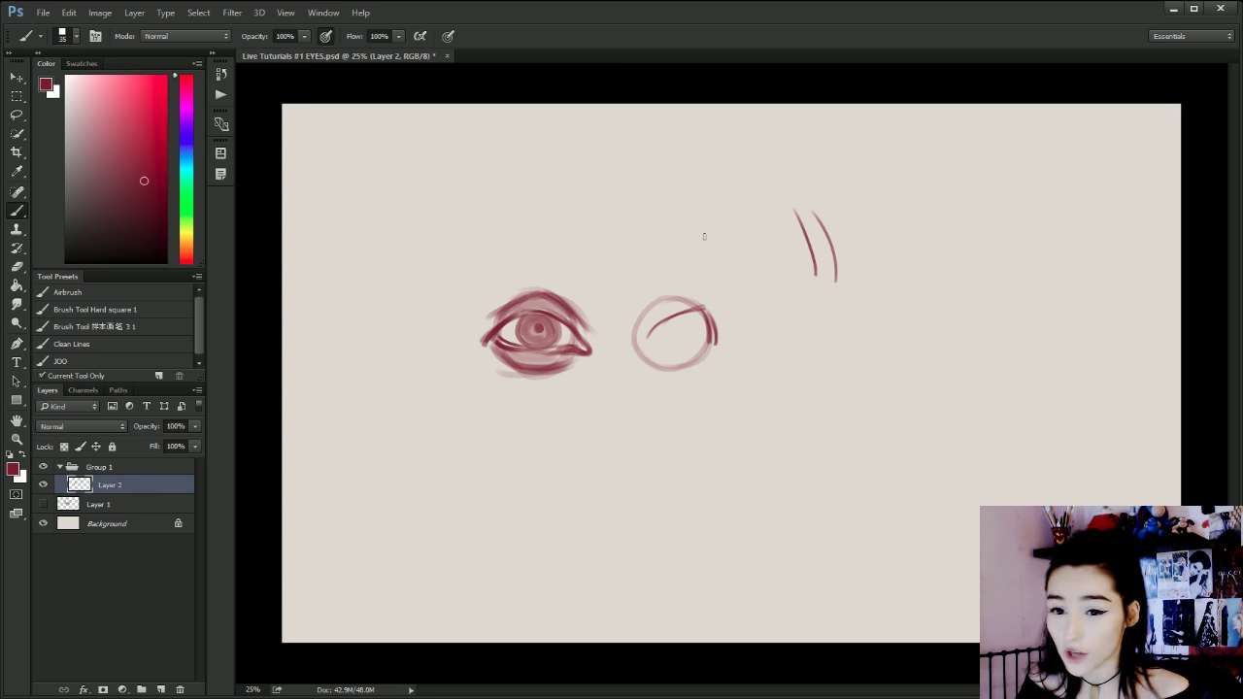
{"action": "key", "text": "ctrl+alt+z"}
{"action": "key", "text": "ctrl+alt+z"}
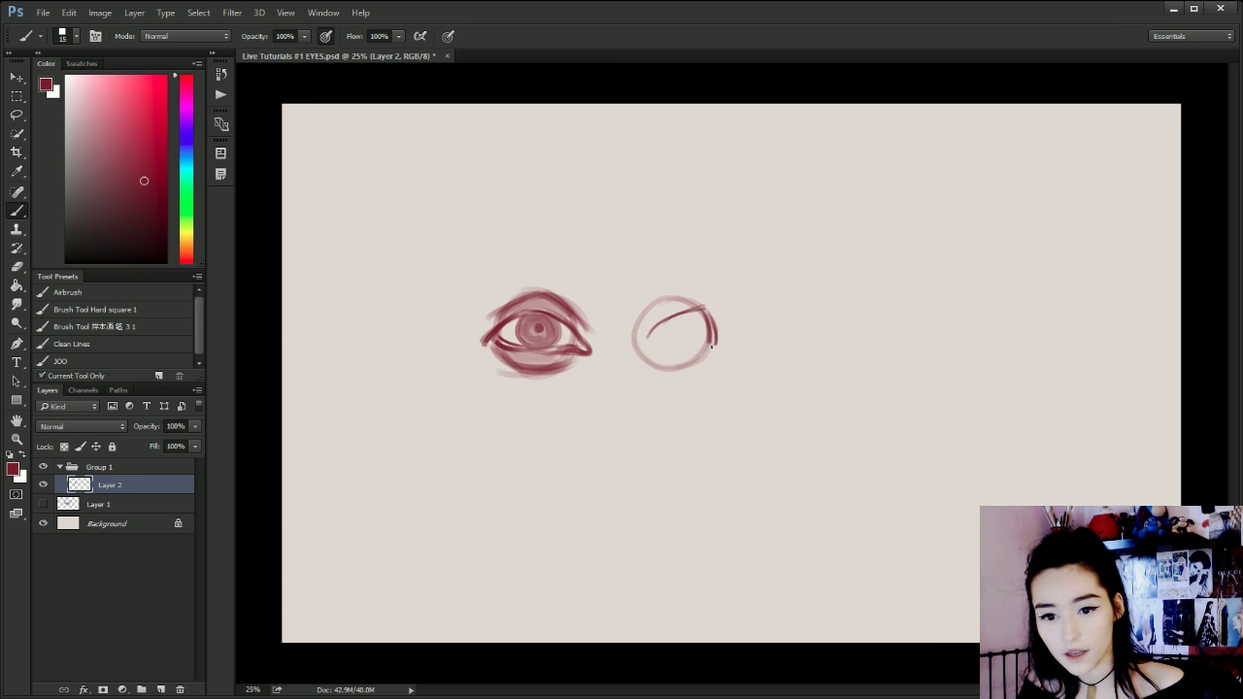
Draw the second eye's lower lid line from the lower end of the cornea back to the outer corner.
{"action": "key", "text": "bracketright"}
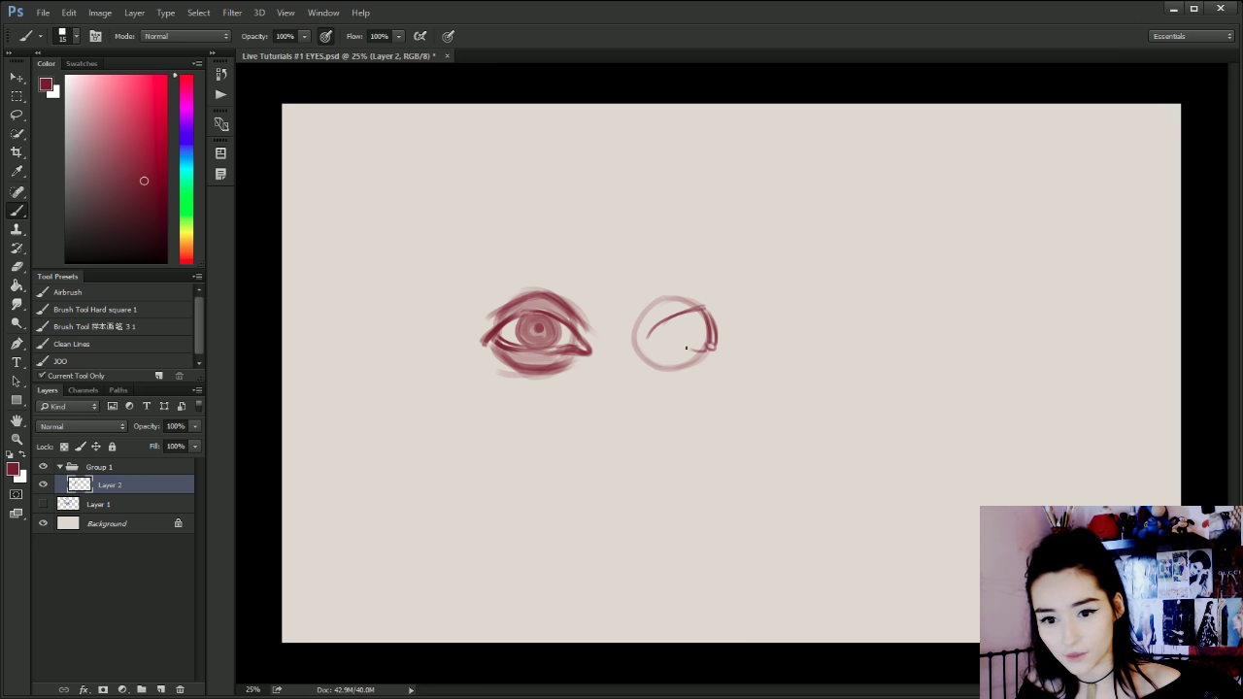
{"action": "mouse_move", "coordinate": [709, 349]}
{"action": "left_mouse_down"}
{"action": "mouse_move", "coordinate": [679, 350]}
{"action": "mouse_move", "coordinate": [695, 354]}
{"action": "left_mouse_up"}
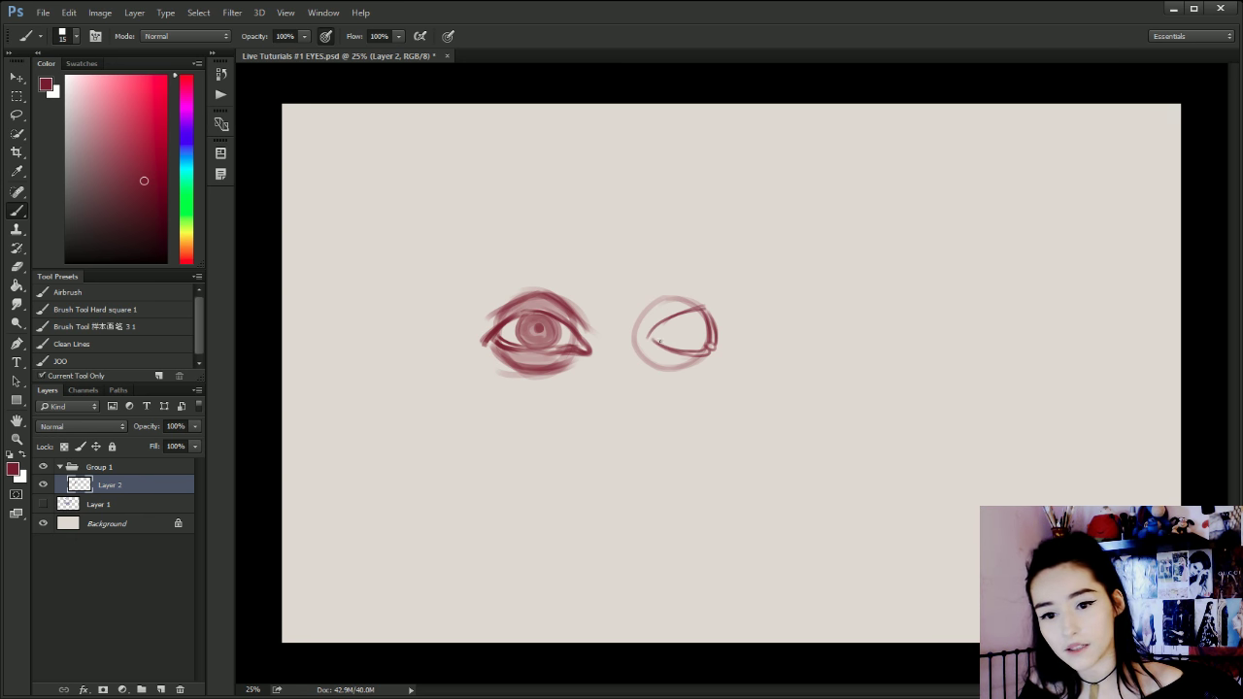
{"action": "left_click_drag", "start_coordinate": [706, 303], "coordinate": [660, 341]}
{"action": "key", "text": "ctrl+alt+z"}
{"action": "key", "text": "ctrl+alt+z"}
Redraw the second eye's upper lid line so it extends forward over the iris line.
{"action": "left_click_drag", "start_coordinate": [711, 310], "coordinate": [648, 328]}
{"action": "key", "text": "ctrl+alt+z"}
{"action": "key", "text": "ctrl+alt+z"}
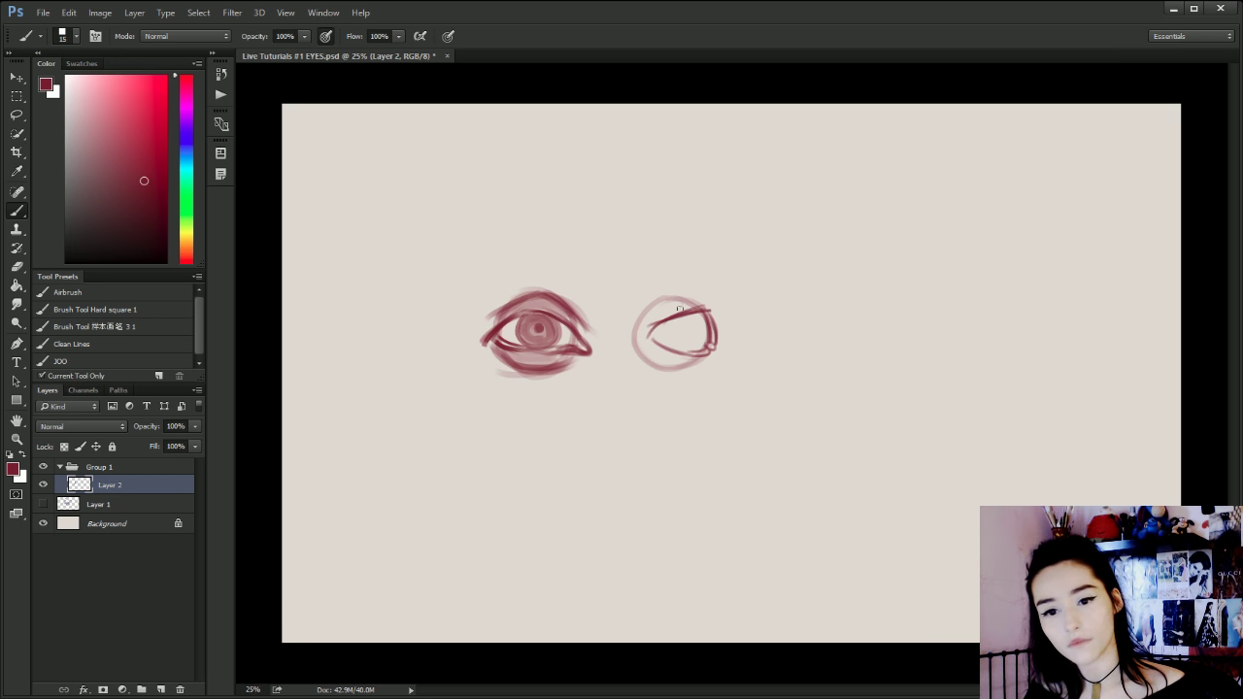
{"action": "mouse_move", "coordinate": [703, 299]}
{"action": "left_mouse_down"}
{"action": "mouse_move", "coordinate": [682, 307]}
{"action": "mouse_move", "coordinate": [661, 347]}
{"action": "left_mouse_up"}
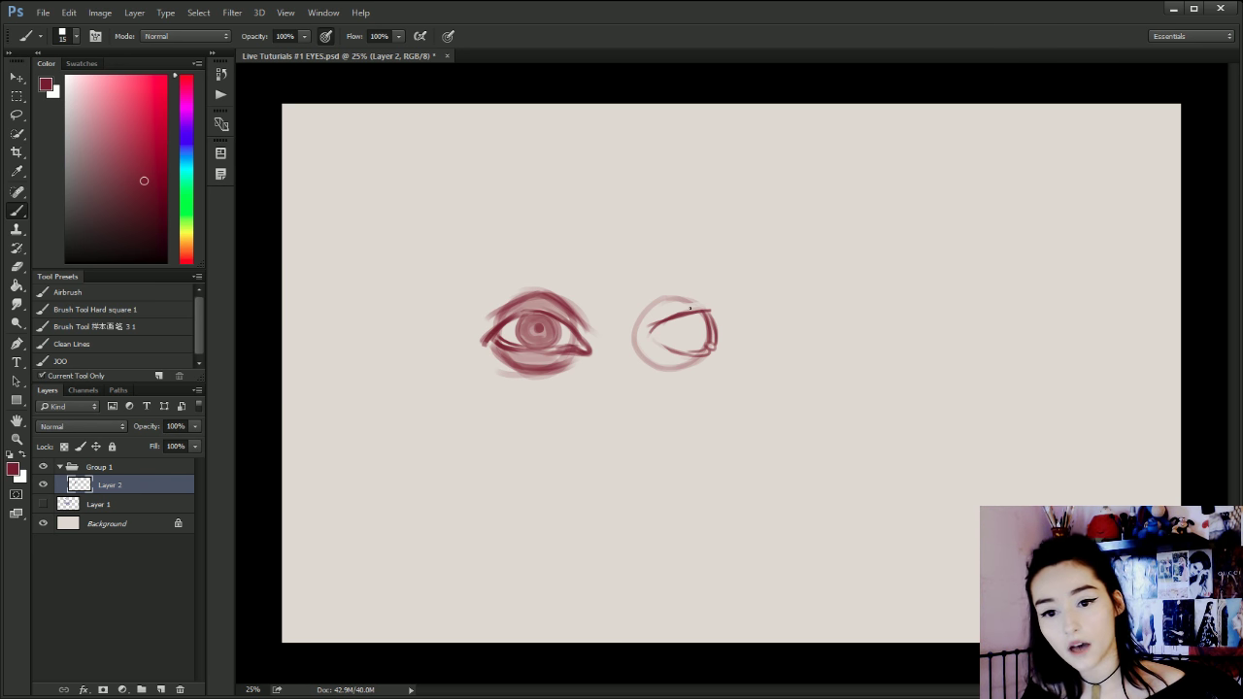
{"action": "left_click_drag", "start_coordinate": [712, 311], "coordinate": [642, 334]}
{"action": "key", "text": "ctrl+z"}
Thicken the second eye's lower lid line and close the outer corner where the lids meet.
{"action": "mouse_move", "coordinate": [687, 315]}
{"action": "left_mouse_down"}
{"action": "mouse_move", "coordinate": [635, 342]}
{"action": "mouse_move", "coordinate": [680, 308]}
{"action": "mouse_move", "coordinate": [659, 329]}
{"action": "mouse_move", "coordinate": [683, 353]}
{"action": "mouse_move", "coordinate": [655, 328]}
{"action": "mouse_move", "coordinate": [691, 355]}
{"action": "left_mouse_up"}
{"action": "key", "text": "ctrl+alt+z"}
{"action": "key", "text": "ctrl+alt+z"}
{"action": "key", "text": "ctrl+z"}
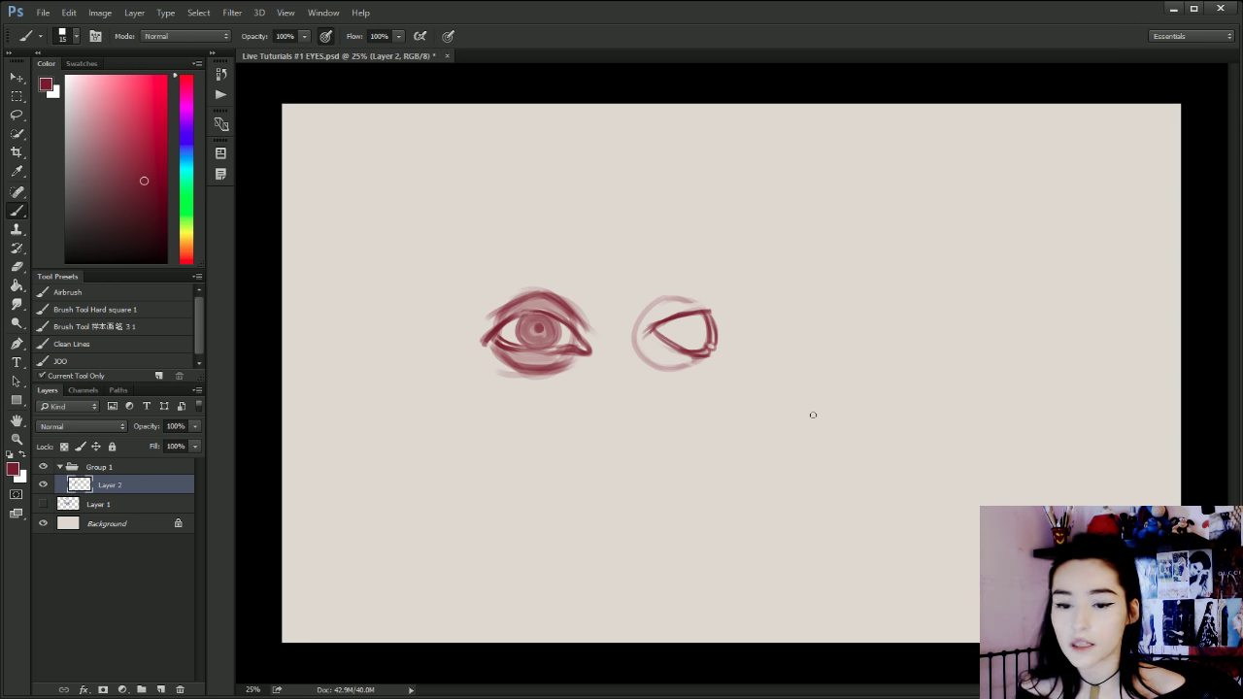
Sketch another side-view eyeball circle below the second eye with brush size 15, including its lids and cornea edge.
{"action": "key", "text": "bracketleft"}
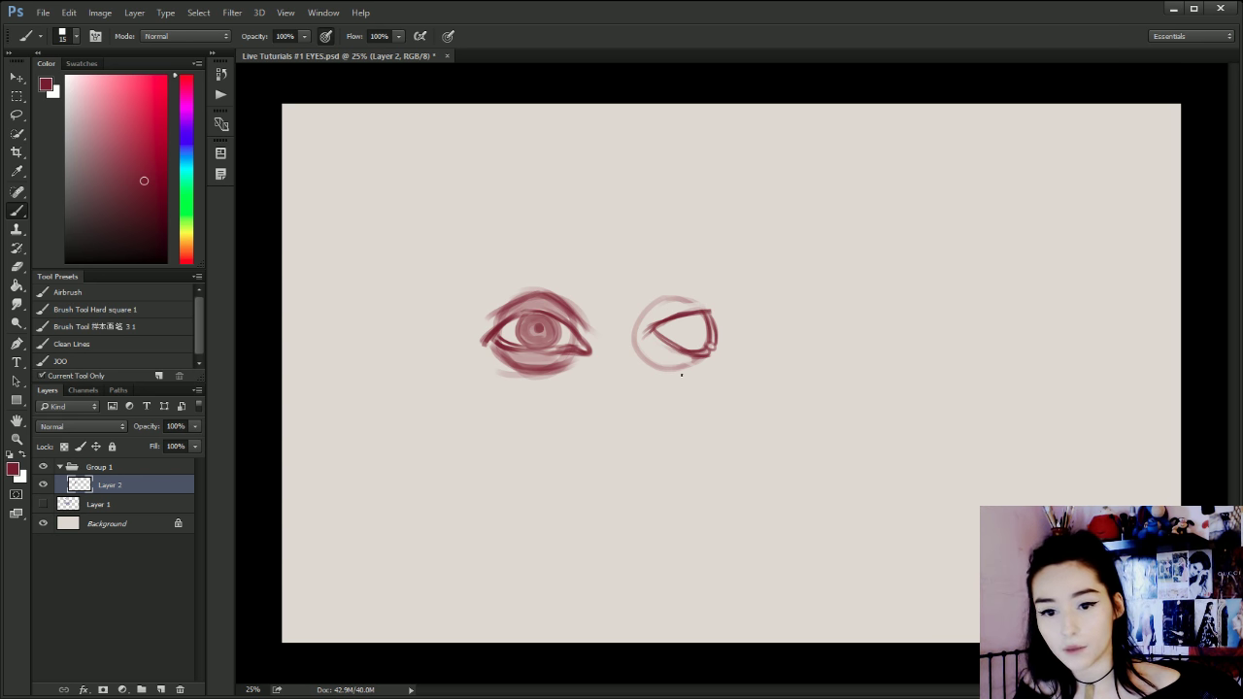
{"action": "mouse_move", "coordinate": [667, 398]}
{"action": "left_mouse_down"}
{"action": "mouse_move", "coordinate": [666, 469]}
{"action": "mouse_move", "coordinate": [650, 395]}
{"action": "mouse_move", "coordinate": [711, 438]}
{"action": "mouse_move", "coordinate": [628, 439]}
{"action": "mouse_move", "coordinate": [703, 413]}
{"action": "mouse_move", "coordinate": [638, 424]}
{"action": "mouse_move", "coordinate": [687, 417]}
{"action": "mouse_move", "coordinate": [633, 440]}
{"action": "left_mouse_up"}
{"action": "key", "text": "ctrl+alt+z"}
{"action": "key", "text": "ctrl+alt+z"}
{"action": "mouse_move", "coordinate": [708, 409]}
{"action": "left_mouse_down"}
{"action": "mouse_move", "coordinate": [653, 435]}
{"action": "mouse_move", "coordinate": [694, 466]}
{"action": "mouse_move", "coordinate": [654, 466]}
{"action": "mouse_move", "coordinate": [673, 427]}
{"action": "mouse_move", "coordinate": [644, 450]}
{"action": "mouse_move", "coordinate": [695, 465]}
{"action": "mouse_move", "coordinate": [668, 460]}
{"action": "mouse_move", "coordinate": [689, 458]}
{"action": "mouse_move", "coordinate": [684, 467]}
{"action": "mouse_move", "coordinate": [716, 450]}
{"action": "mouse_move", "coordinate": [707, 411]}
{"action": "left_mouse_up"}
{"action": "key", "text": "ctrl+alt+z"}
{"action": "key", "text": "ctrl+alt+z"}
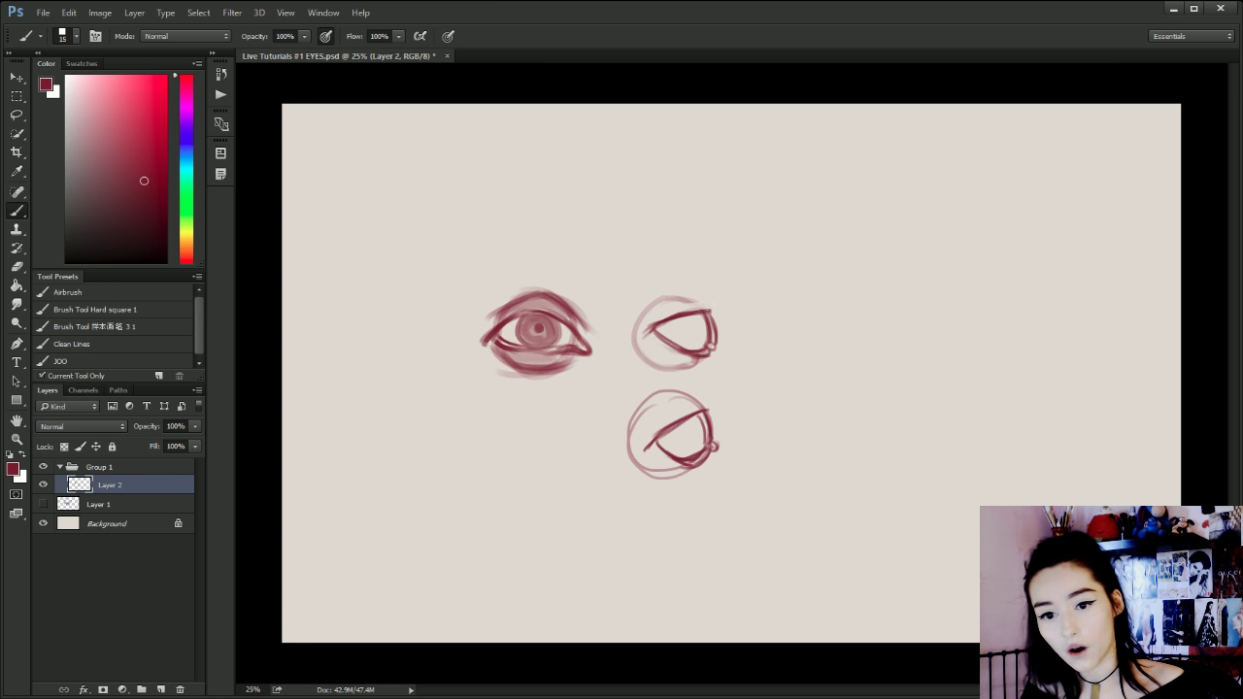
Draw the upper lid fold wrapping over the upper side-view eye and start its lower lid contour.
{"action": "mouse_move", "coordinate": [711, 312]}
{"action": "left_mouse_down"}
{"action": "mouse_move", "coordinate": [693, 297]}
{"action": "mouse_move", "coordinate": [639, 305]}
{"action": "mouse_move", "coordinate": [667, 373]}
{"action": "mouse_move", "coordinate": [695, 295]}
{"action": "mouse_move", "coordinate": [711, 311]}
{"action": "mouse_move", "coordinate": [717, 338]}
{"action": "mouse_move", "coordinate": [706, 308]}
{"action": "mouse_move", "coordinate": [653, 307]}
{"action": "mouse_move", "coordinate": [641, 327]}
{"action": "left_mouse_up"}
{"action": "key", "text": "ctrl+alt+z"}
{"action": "key", "text": "ctrl+alt+z"}
{"action": "key", "text": "ctrl+alt+z"}
{"action": "left_click_drag", "start_coordinate": [705, 359], "coordinate": [677, 369]}
{"action": "mouse_move", "coordinate": [707, 358]}
{"action": "left_mouse_down"}
{"action": "mouse_move", "coordinate": [670, 370]}
{"action": "mouse_move", "coordinate": [649, 358]}
{"action": "left_mouse_up"}
{"action": "key", "text": "ctrl+z"}
{"action": "key", "text": "ctrl+z"}
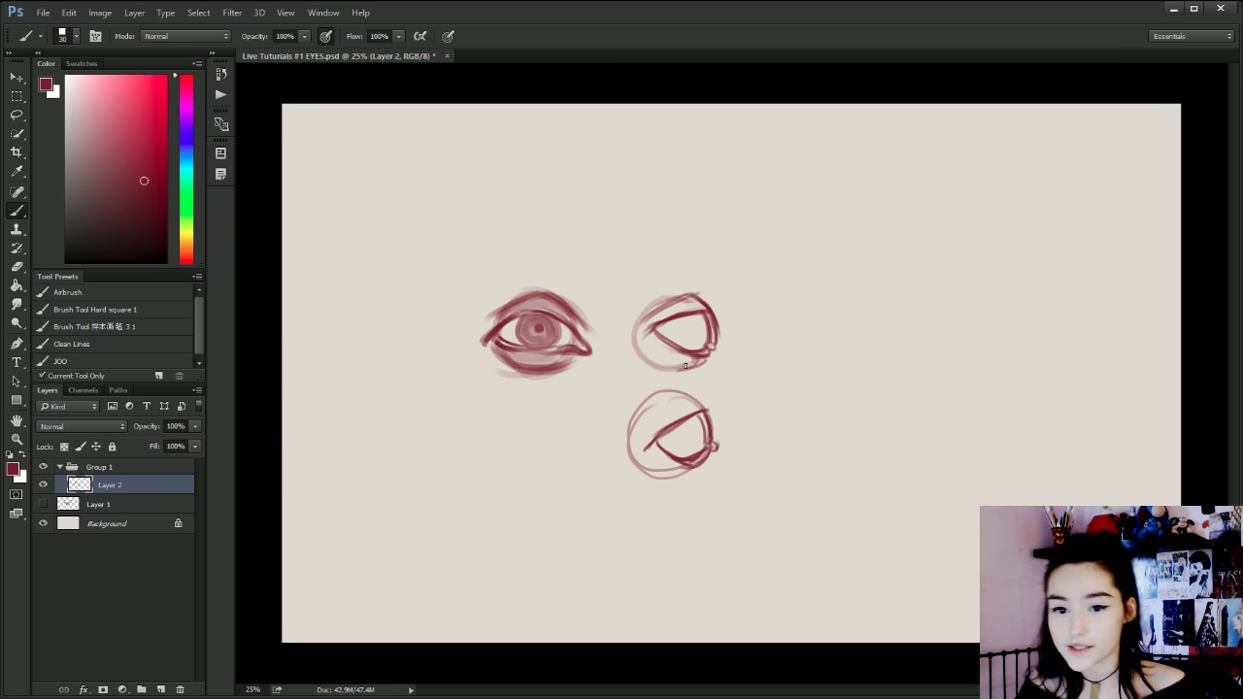
Build up the lower lid of the upper side-view eye toward the front of the cornea.
{"action": "mouse_move", "coordinate": [703, 362]}
{"action": "left_mouse_down"}
{"action": "mouse_move", "coordinate": [667, 348]}
{"action": "mouse_move", "coordinate": [697, 375]}
{"action": "mouse_move", "coordinate": [642, 362]}
{"action": "mouse_move", "coordinate": [636, 316]}
{"action": "mouse_move", "coordinate": [682, 345]}
{"action": "mouse_move", "coordinate": [669, 343]}
{"action": "mouse_move", "coordinate": [673, 323]}
{"action": "mouse_move", "coordinate": [735, 291]}
{"action": "mouse_move", "coordinate": [740, 316]}
{"action": "mouse_move", "coordinate": [713, 311]}
{"action": "mouse_move", "coordinate": [719, 337]}
{"action": "left_mouse_up"}
{"action": "key", "text": "bracketleft"}
{"action": "key", "text": "ctrl+z"}
{"action": "key", "text": "ctrl+alt+z"}
{"action": "key", "text": "ctrl+alt+z"}
Fill in the iris and pupil of the upper side-view eye and clear its construction circle.
{"action": "key", "text": "bracketright"}
{"action": "key", "text": "bracketright"}
{"action": "key", "text": "bracketright"}
{"action": "key", "text": "bracketright"}
{"action": "key", "text": "bracketright"}
{"action": "key", "text": "ctrl+alt+z"}
{"action": "key", "text": "ctrl+alt+z"}
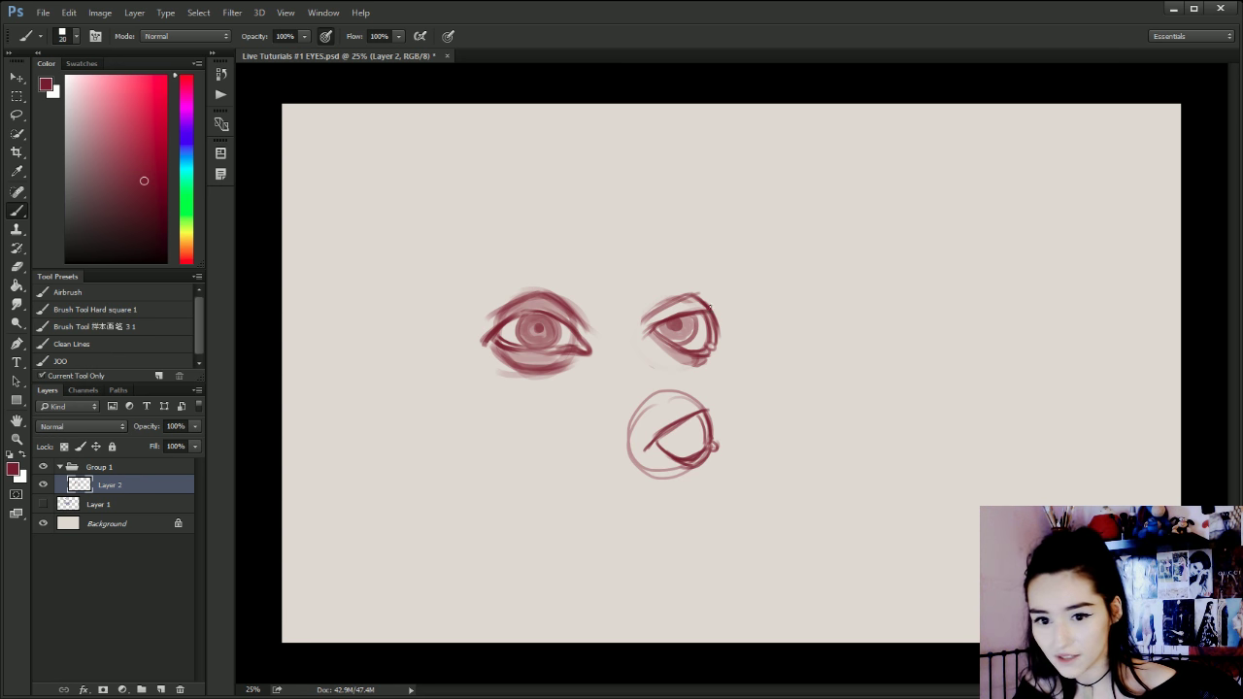
Add upper eyelashes to the upper side-view eye and darken the iris line of the eye below it.
{"action": "mouse_move", "coordinate": [712, 311]}
{"action": "left_mouse_down"}
{"action": "mouse_move", "coordinate": [728, 300]}
{"action": "mouse_move", "coordinate": [734, 312]}
{"action": "mouse_move", "coordinate": [715, 342]}
{"action": "left_mouse_up"}
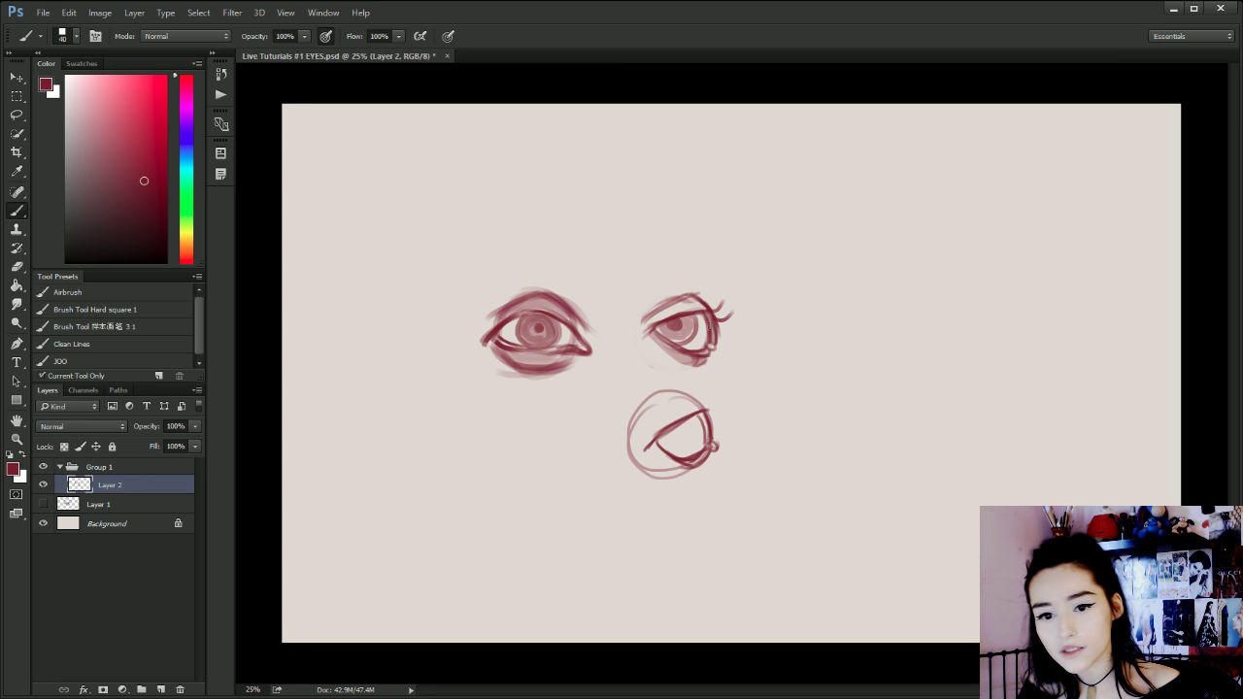
{"action": "key", "text": "bracketright"}
{"action": "key", "text": "bracketright"}
{"action": "key", "text": "bracketright"}
{"action": "key", "text": "bracketright"}
{"action": "left_click_drag", "start_coordinate": [710, 427], "coordinate": [706, 449]}
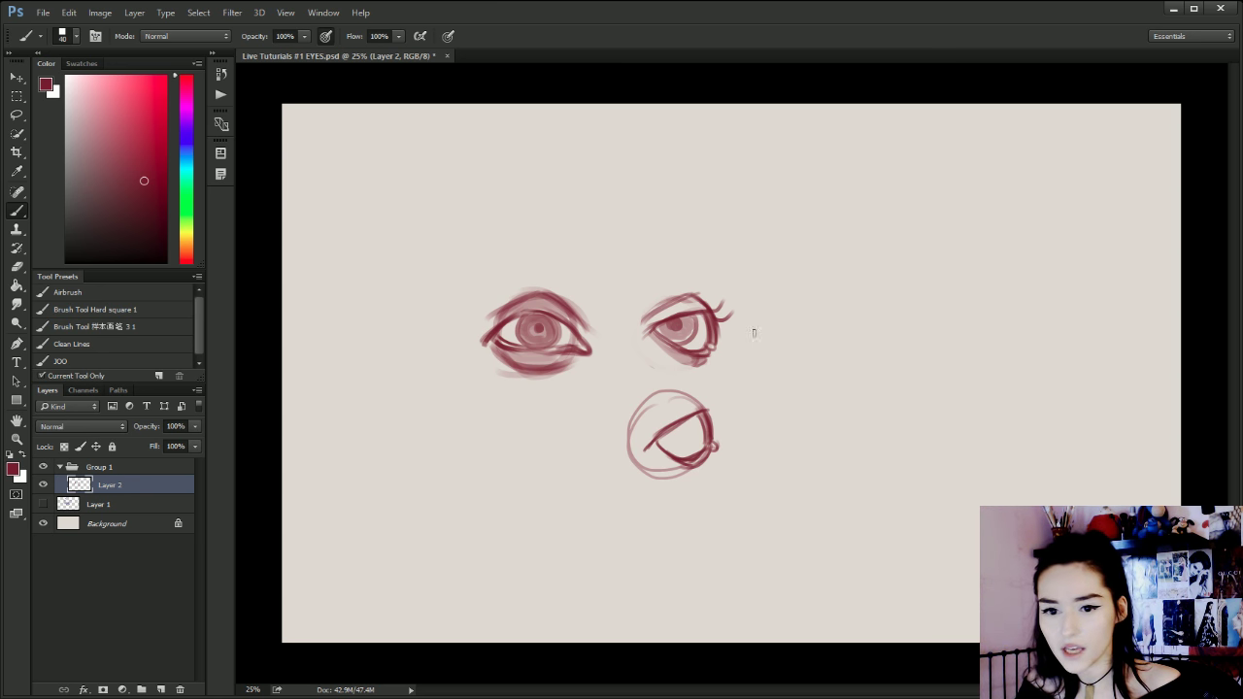
Sketch an extra pair of side-view lids with a thick front edge beside the upper side-view eye.
{"action": "mouse_move", "coordinate": [783, 308]}
{"action": "left_mouse_down"}
{"action": "mouse_move", "coordinate": [790, 338]}
{"action": "mouse_move", "coordinate": [750, 321]}
{"action": "mouse_move", "coordinate": [742, 332]}
{"action": "mouse_move", "coordinate": [785, 353]}
{"action": "mouse_move", "coordinate": [751, 346]}
{"action": "left_mouse_up"}
{"action": "key", "text": "["}
{"action": "key", "text": "ctrl+alt+z"}
{"action": "key", "text": "ctrl+alt+z"}
{"action": "key", "text": "["}
{"action": "key", "text": "["}
{"action": "key", "text": "["}
{"action": "key", "text": "["}
{"action": "key", "text": "["}
{"action": "key", "text": "["}
{"action": "key", "text": "]"}
{"action": "key", "text": "]"}
{"action": "key", "text": "]"}
{"action": "key", "text": "]"}
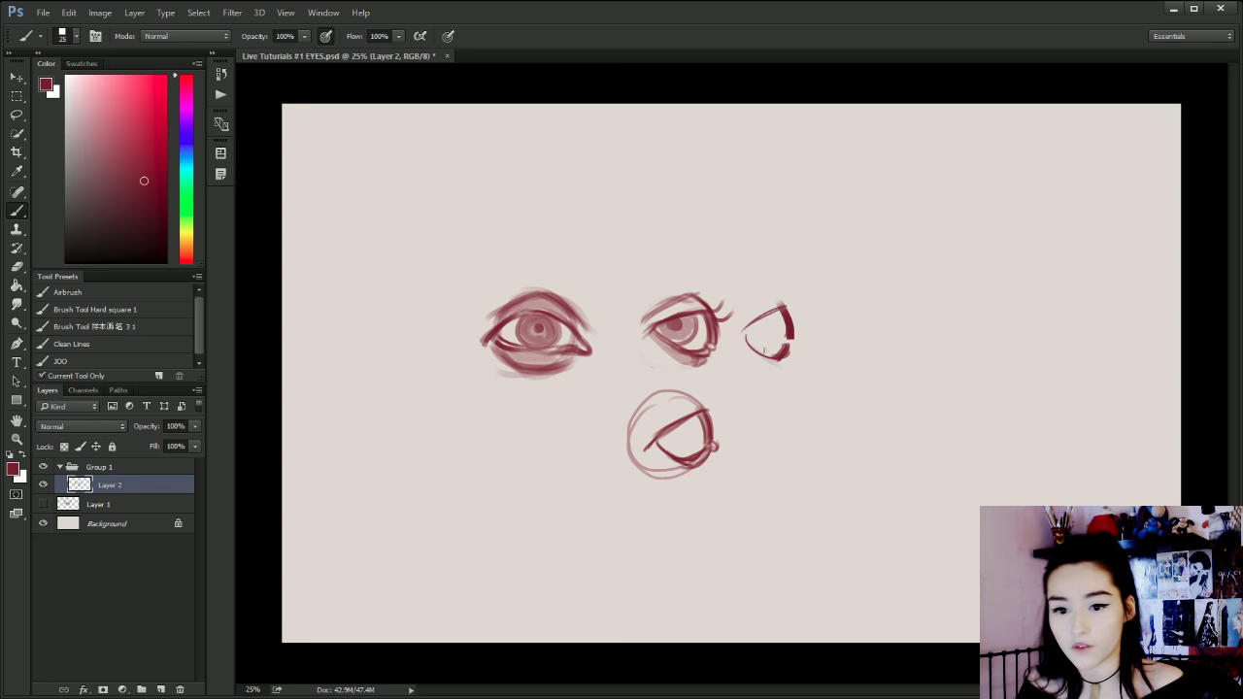
Try sketching an eyeball circle around the extra side-view lids and undo it.
{"action": "mouse_move", "coordinate": [767, 292]}
{"action": "left_mouse_down"}
{"action": "mouse_move", "coordinate": [785, 349]}
{"action": "mouse_move", "coordinate": [724, 350]}
{"action": "mouse_move", "coordinate": [766, 285]}
{"action": "mouse_move", "coordinate": [783, 348]}
{"action": "mouse_move", "coordinate": [782, 309]}
{"action": "mouse_move", "coordinate": [730, 361]}
{"action": "mouse_move", "coordinate": [769, 291]}
{"action": "mouse_move", "coordinate": [744, 371]}
{"action": "mouse_move", "coordinate": [763, 286]}
{"action": "mouse_move", "coordinate": [784, 318]}
{"action": "mouse_move", "coordinate": [713, 324]}
{"action": "mouse_move", "coordinate": [779, 304]}
{"action": "mouse_move", "coordinate": [742, 377]}
{"action": "left_mouse_up"}
{"action": "key", "text": "ctrl+z"}
{"action": "key", "text": "ctrl+z"}
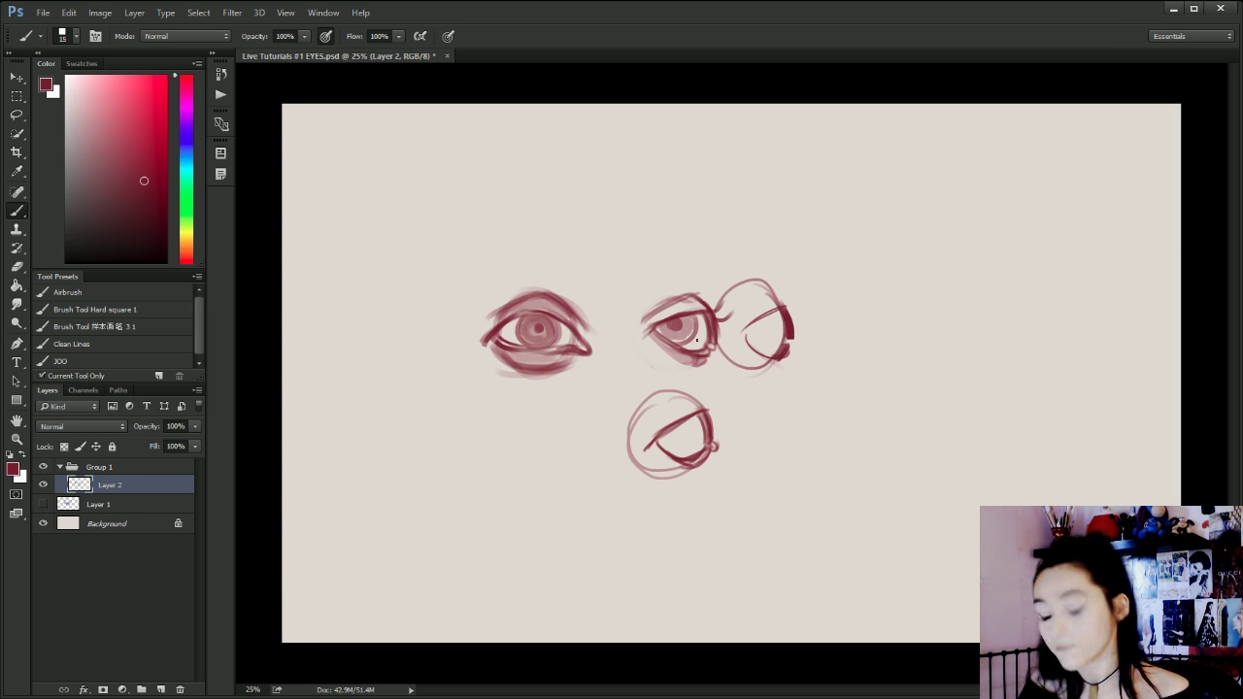
{"action": "key", "text": "ctrl+alt+z"}
{"action": "key", "text": "ctrl+alt+z"}
{"action": "key", "text": "ctrl+alt+z"}
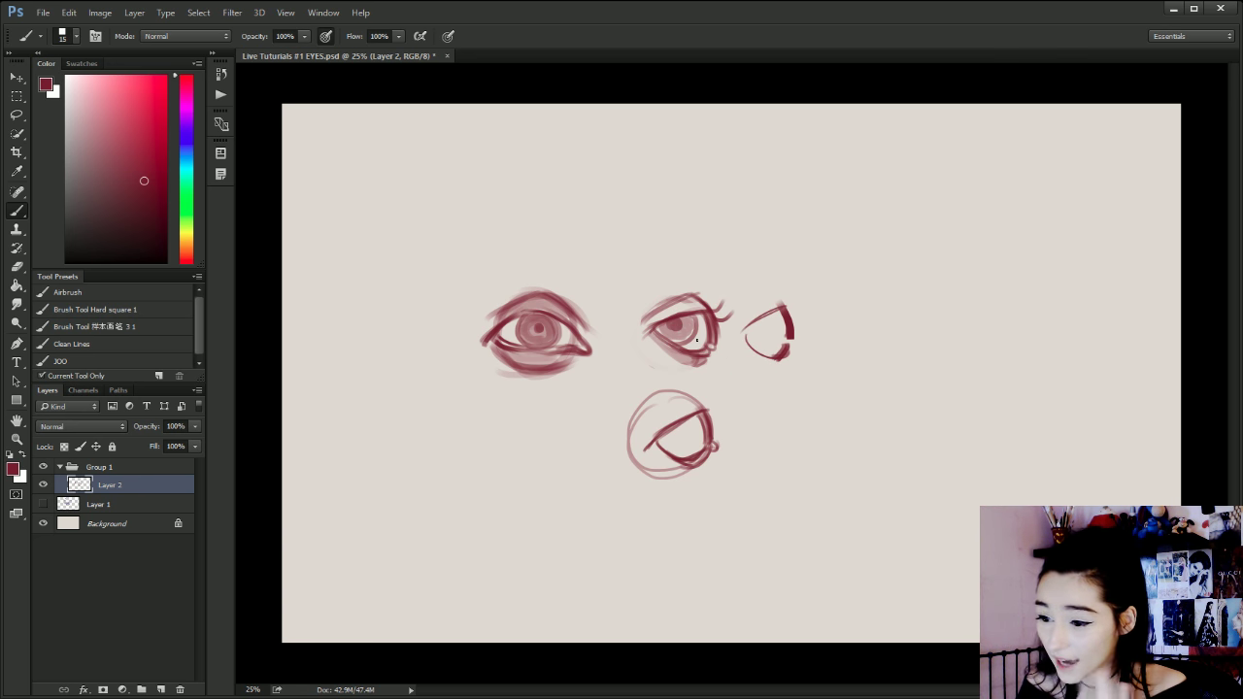
Undo the extra side-view lid strokes beside the upper side-view eye.
{"action": "key", "text": "ctrl+alt+z"}
{"action": "key", "text": "ctrl+alt+z"}
{"action": "key", "text": "ctrl+alt+z"}
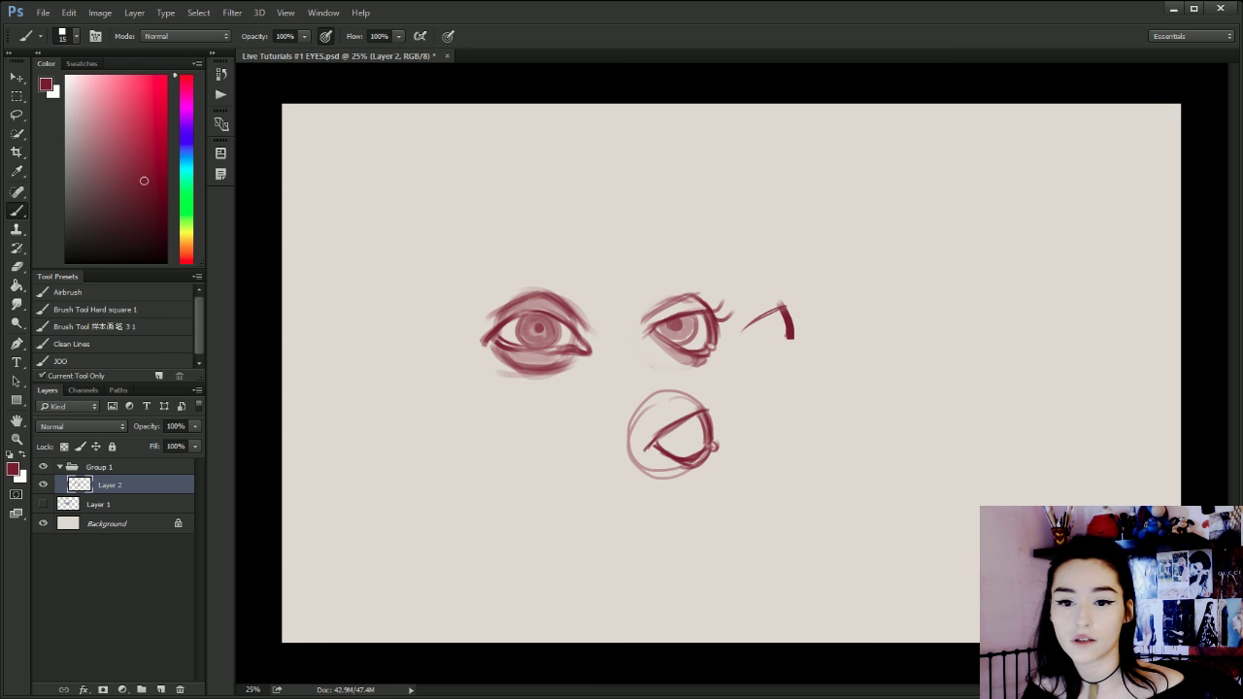
{"action": "key", "text": "ctrl+alt+z"}
{"action": "key", "text": "ctrl+alt+z"}
{"action": "key", "text": "ctrl+alt+z"}
{"action": "key", "text": "ctrl+alt+z"}
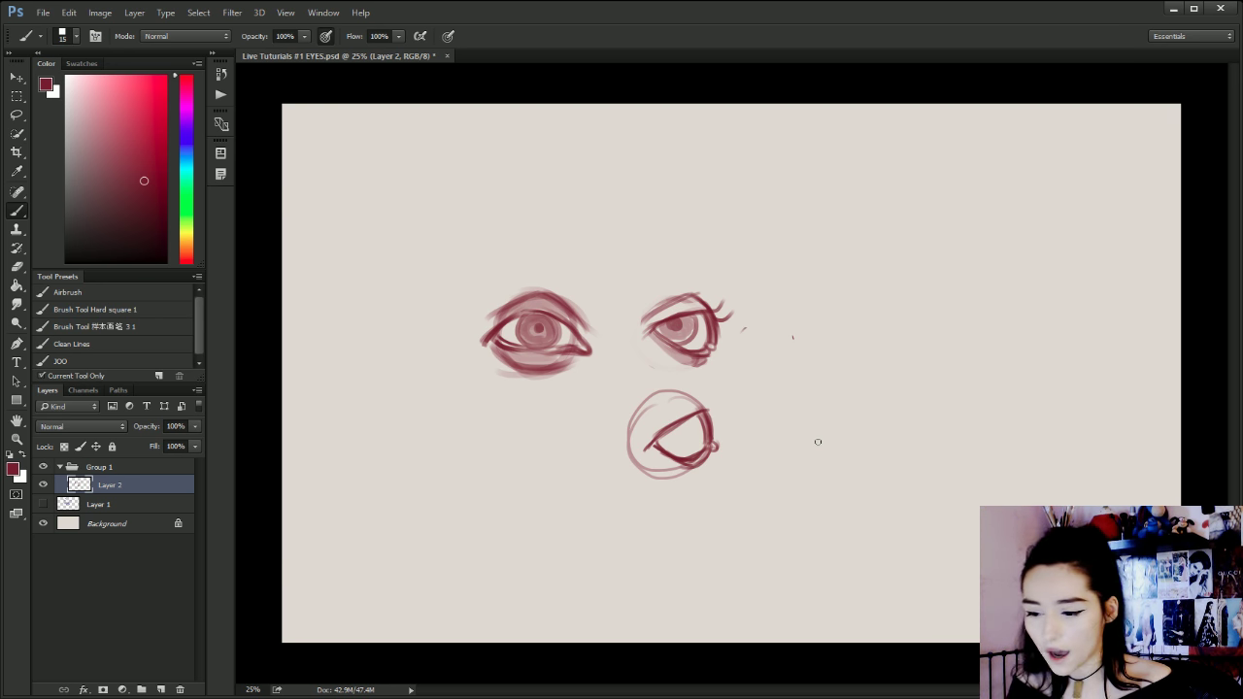
{"action": "mouse_move", "coordinate": [812, 290]}
{"action": "left_mouse_down"}
{"action": "mouse_move", "coordinate": [839, 308]}
{"action": "mouse_move", "coordinate": [772, 351]}
{"action": "mouse_move", "coordinate": [837, 377]}
{"action": "mouse_move", "coordinate": [774, 339]}
{"action": "mouse_move", "coordinate": [823, 295]}
{"action": "left_mouse_up"}
{"action": "key", "text": "ctrl+alt+z"}
{"action": "key", "text": "ctrl+alt+z"}
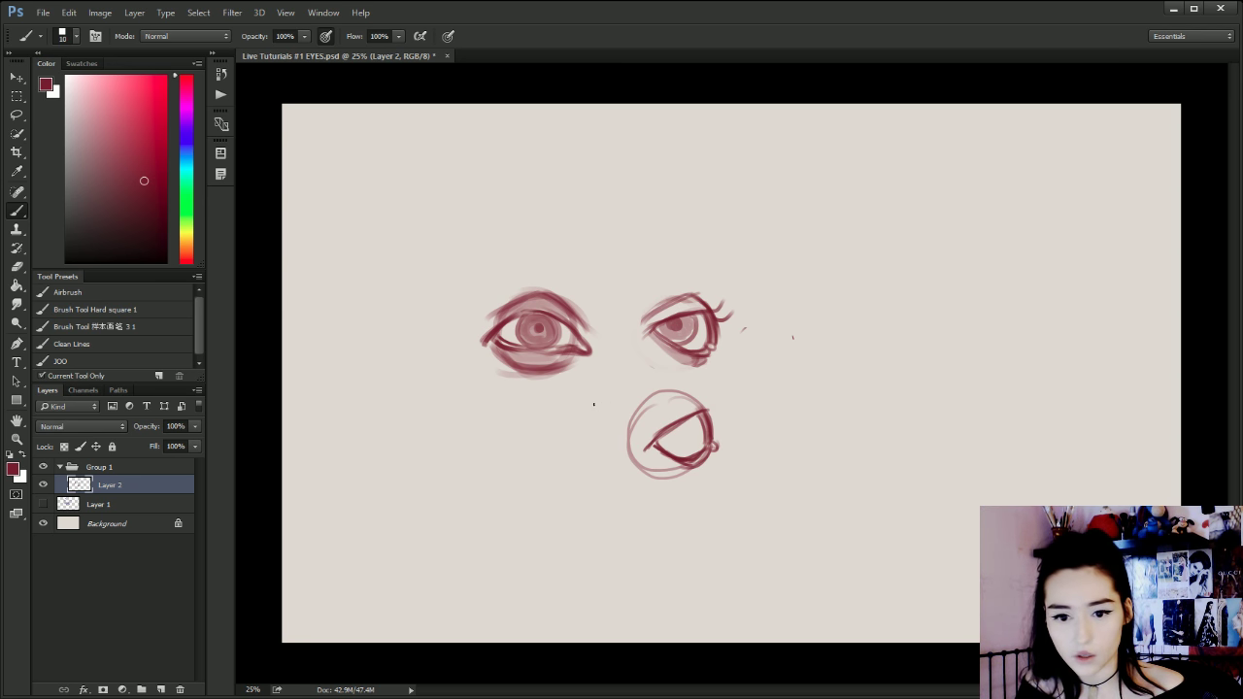
Darken the upper lid line of the lower side-view eye, add lashes, and fill in its iris and pupil.
{"action": "mouse_move", "coordinate": [648, 450]}
{"action": "left_mouse_down"}
{"action": "mouse_move", "coordinate": [752, 400]}
{"action": "mouse_move", "coordinate": [663, 434]}
{"action": "mouse_move", "coordinate": [694, 439]}
{"action": "mouse_move", "coordinate": [660, 435]}
{"action": "mouse_move", "coordinate": [687, 451]}
{"action": "mouse_move", "coordinate": [665, 441]}
{"action": "mouse_move", "coordinate": [719, 398]}
{"action": "left_mouse_up"}
{"action": "key", "text": "ctrl+z"}
{"action": "key", "text": "["}
{"action": "key", "text": "]"}
{"action": "key", "text": "]"}
{"action": "key", "text": "]"}
{"action": "key", "text": "]"}
{"action": "key", "text": "]"}
{"action": "key", "text": "bracketleft"}
{"action": "key", "text": "bracketleft"}
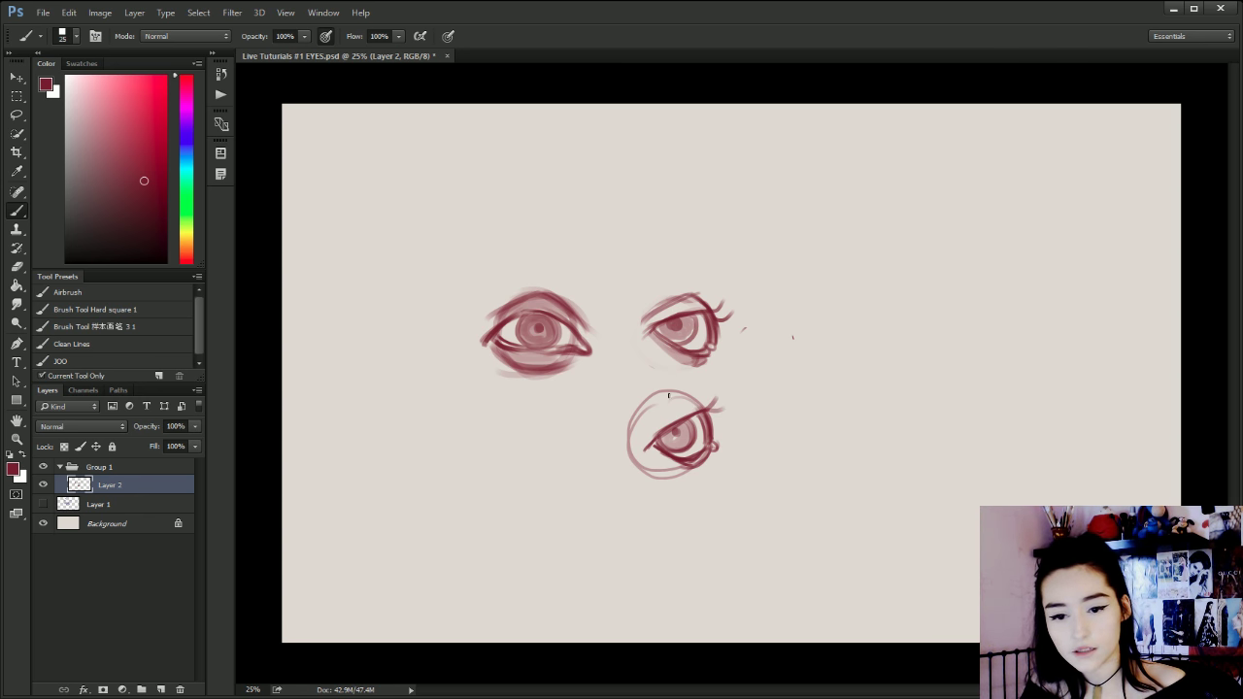
Draw the upper lid fold of the lower side-view eye and shade its front edge and lower lid.
{"action": "left_click_drag", "start_coordinate": [712, 419], "coordinate": [716, 437]}
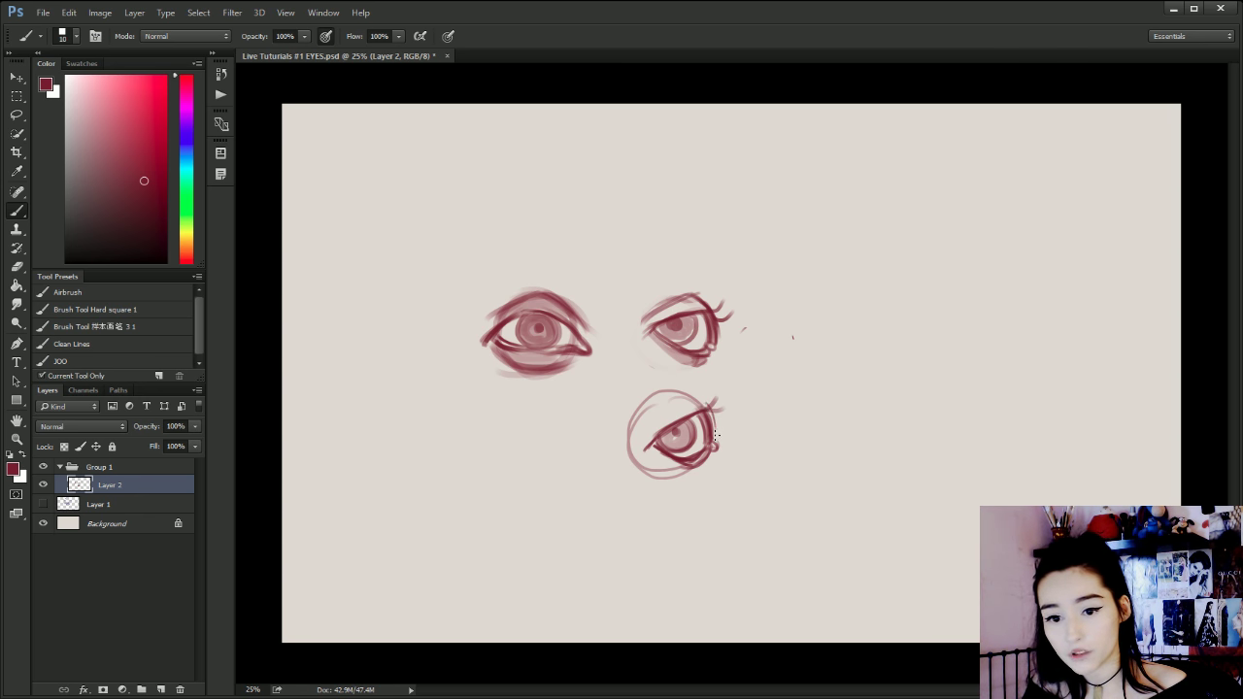
{"action": "mouse_move", "coordinate": [698, 396]}
{"action": "left_mouse_down"}
{"action": "mouse_move", "coordinate": [716, 437]}
{"action": "mouse_move", "coordinate": [657, 415]}
{"action": "mouse_move", "coordinate": [643, 427]}
{"action": "mouse_move", "coordinate": [696, 475]}
{"action": "mouse_move", "coordinate": [651, 454]}
{"action": "mouse_move", "coordinate": [691, 474]}
{"action": "left_mouse_up"}
{"action": "key", "text": "bracketright"}
{"action": "key", "text": "ctrl+z"}
{"action": "key", "text": "bracketright"}
{"action": "mouse_move", "coordinate": [714, 454]}
{"action": "left_mouse_down"}
{"action": "mouse_move", "coordinate": [690, 477]}
{"action": "mouse_move", "coordinate": [672, 469]}
{"action": "mouse_move", "coordinate": [697, 473]}
{"action": "mouse_move", "coordinate": [670, 473]}
{"action": "left_mouse_up"}
{"action": "key", "text": "ctrl+z"}
{"action": "key", "text": "bracketright"}
{"action": "left_click_drag", "start_coordinate": [693, 398], "coordinate": [704, 402]}
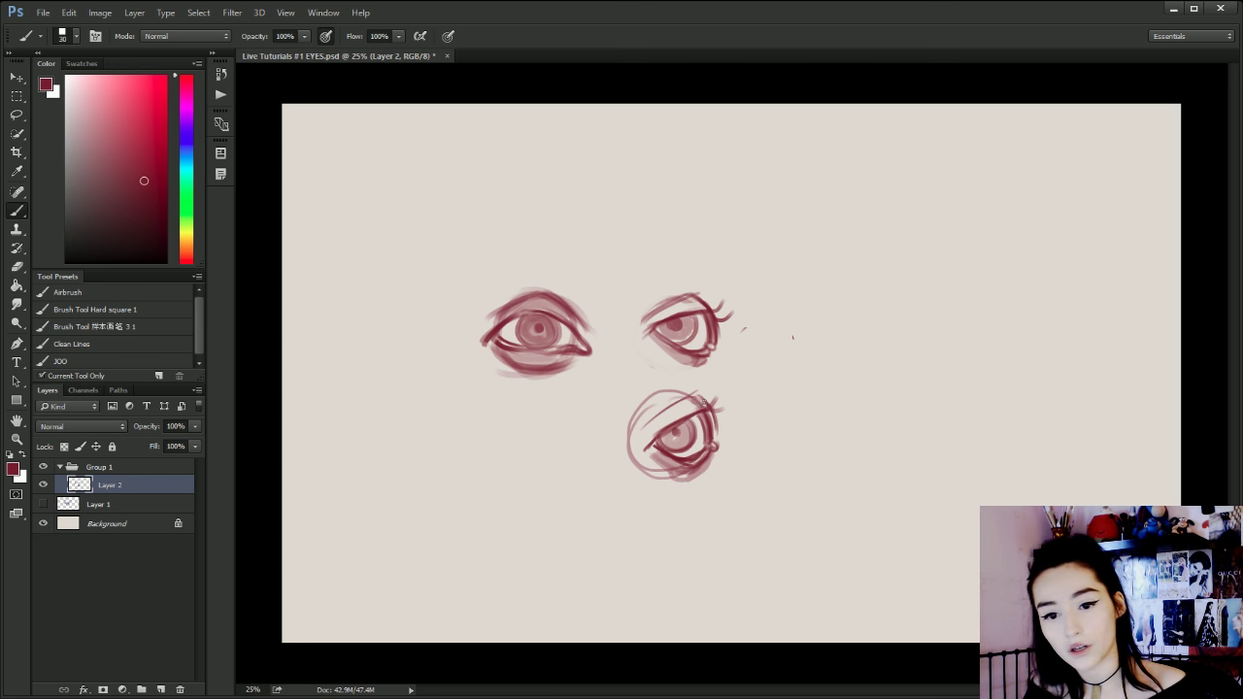
Shade the outer corner and back of the lower side-view eyeball, enlarging the brush up to size 175.
{"action": "key", "text": "bracketright"}
{"action": "left_click_drag", "start_coordinate": [629, 453], "coordinate": [649, 427]}
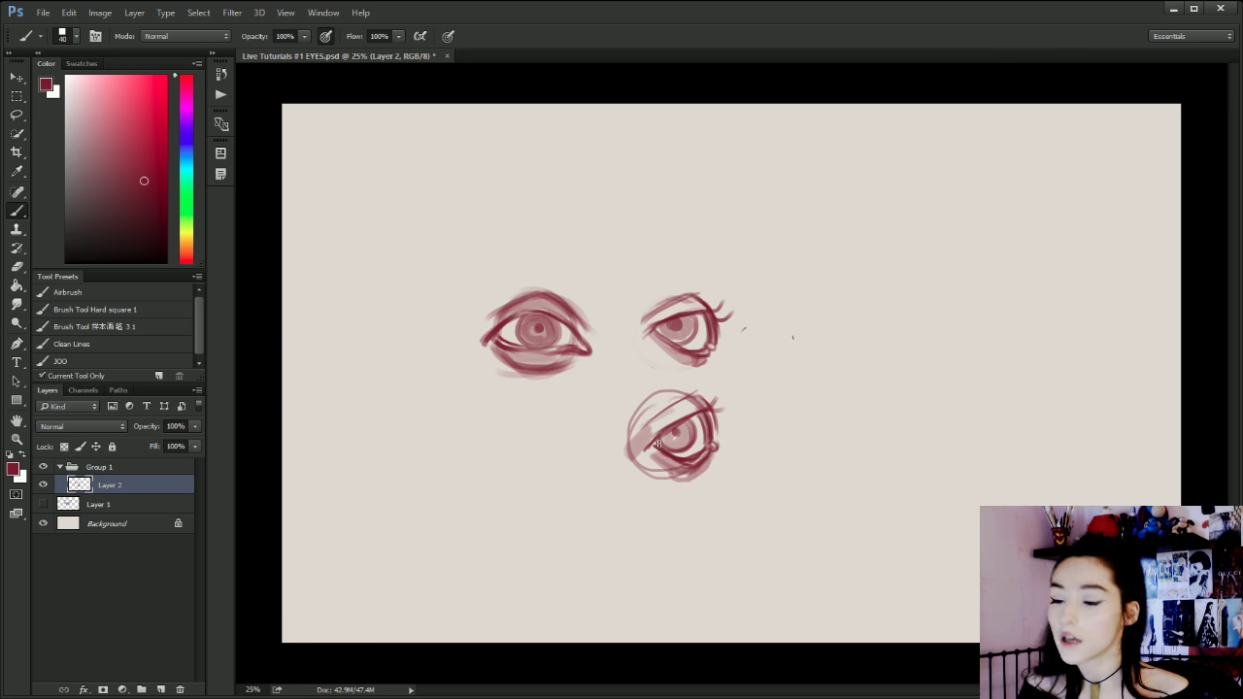
{"action": "key", "text": "bracketright"}
{"action": "key", "text": "bracketright"}
{"action": "key", "text": "bracketright"}
{"action": "key", "text": "bracketright"}
{"action": "key", "text": "bracketright"}
{"action": "key", "text": "bracketright"}
{"action": "key", "text": "bracketright"}
{"action": "key", "text": "bracketright"}
{"action": "key", "text": "bracketright"}
{"action": "key", "text": "bracketright"}
{"action": "mouse_move", "coordinate": [637, 418]}
{"action": "left_mouse_down"}
{"action": "mouse_move", "coordinate": [635, 444]}
{"action": "mouse_move", "coordinate": [668, 474]}
{"action": "left_mouse_up"}
{"action": "mouse_move", "coordinate": [660, 394]}
{"action": "left_mouse_down"}
{"action": "mouse_move", "coordinate": [717, 412]}
{"action": "mouse_move", "coordinate": [643, 381]}
{"action": "left_mouse_up"}
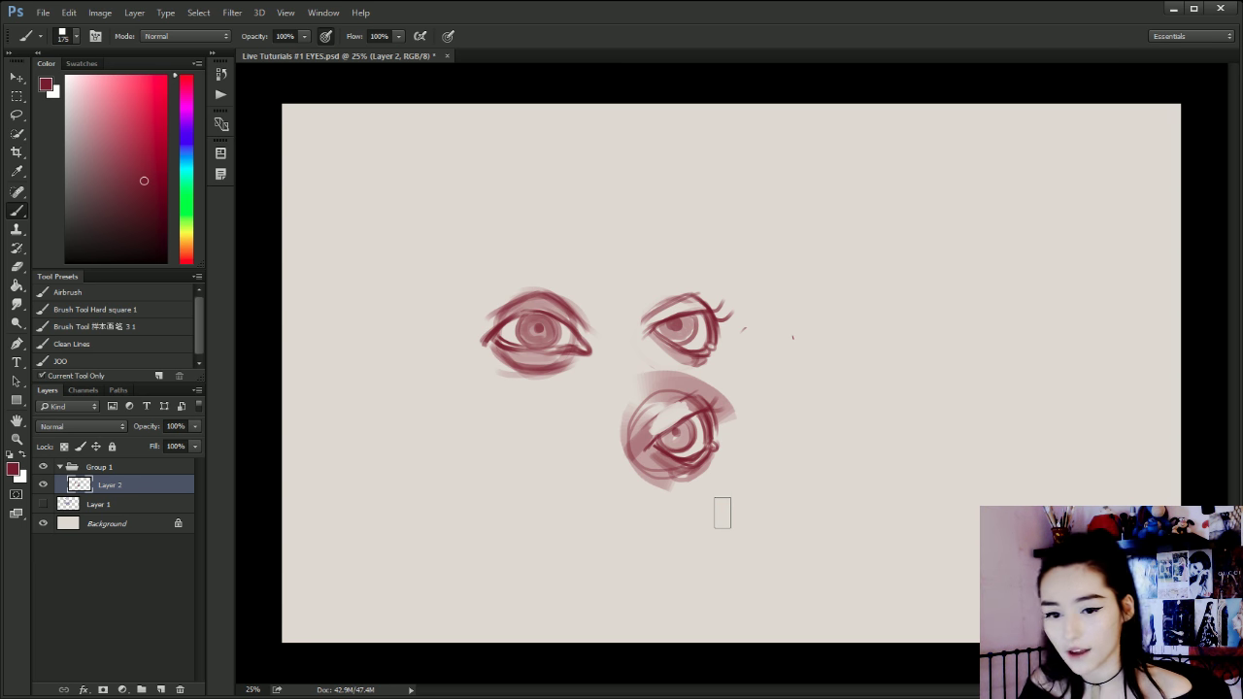
{"action": "key", "text": "ctrl+z"}
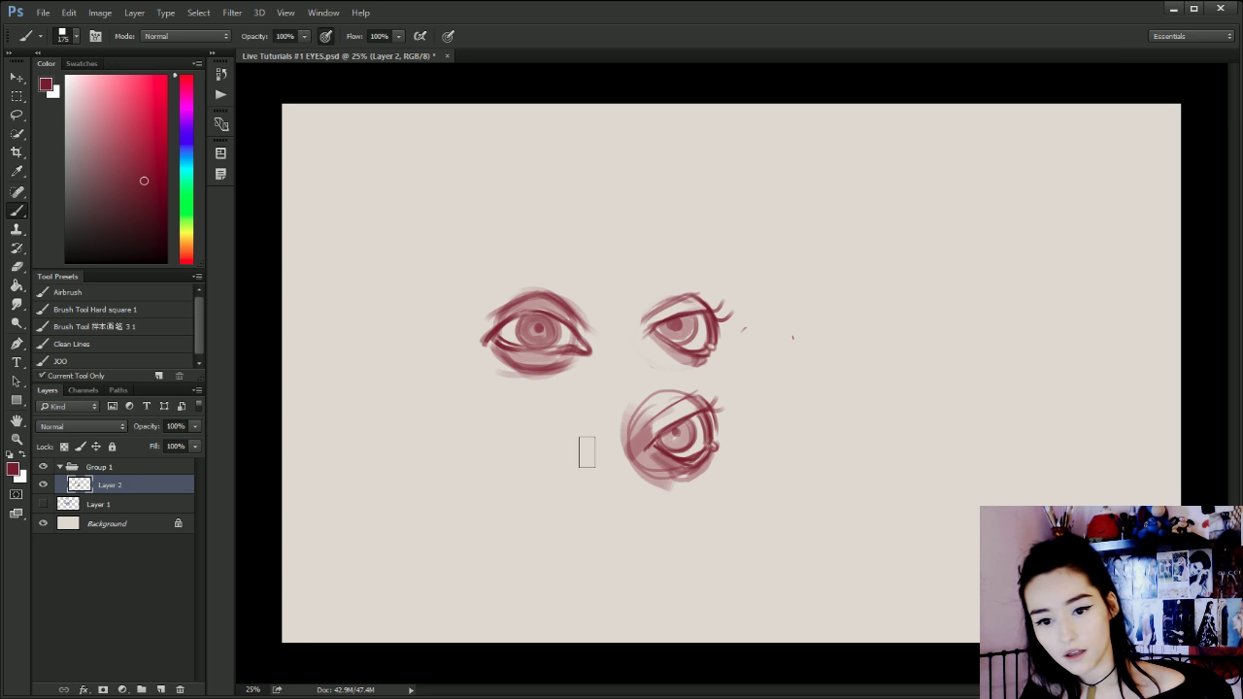
Clear the construction circle and excess shading around the lower side-view eye, keeping the outer corner shadow.
{"action": "left_click_drag", "start_coordinate": [644, 402], "coordinate": [618, 431]}
{"action": "mouse_move", "coordinate": [686, 394]}
{"action": "left_mouse_down"}
{"action": "mouse_move", "coordinate": [625, 442]}
{"action": "mouse_move", "coordinate": [642, 476]}
{"action": "mouse_move", "coordinate": [678, 483]}
{"action": "left_mouse_up"}
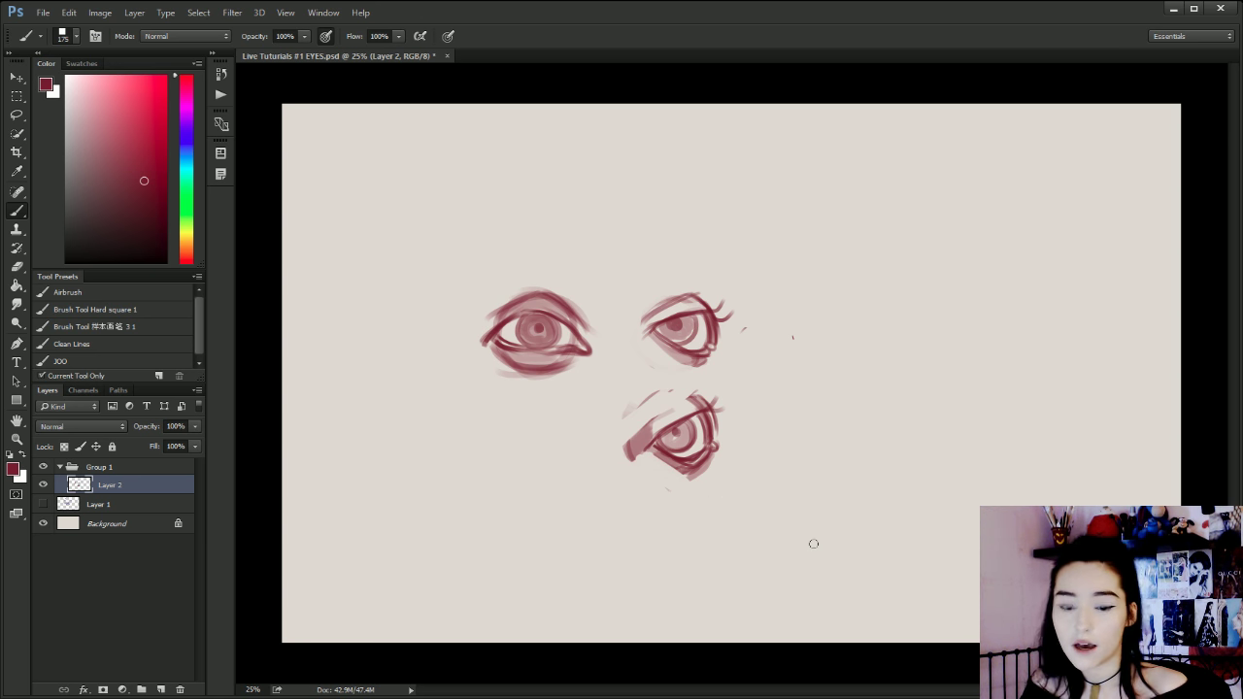
{"action": "left_click_drag", "start_coordinate": [666, 392], "coordinate": [622, 420]}
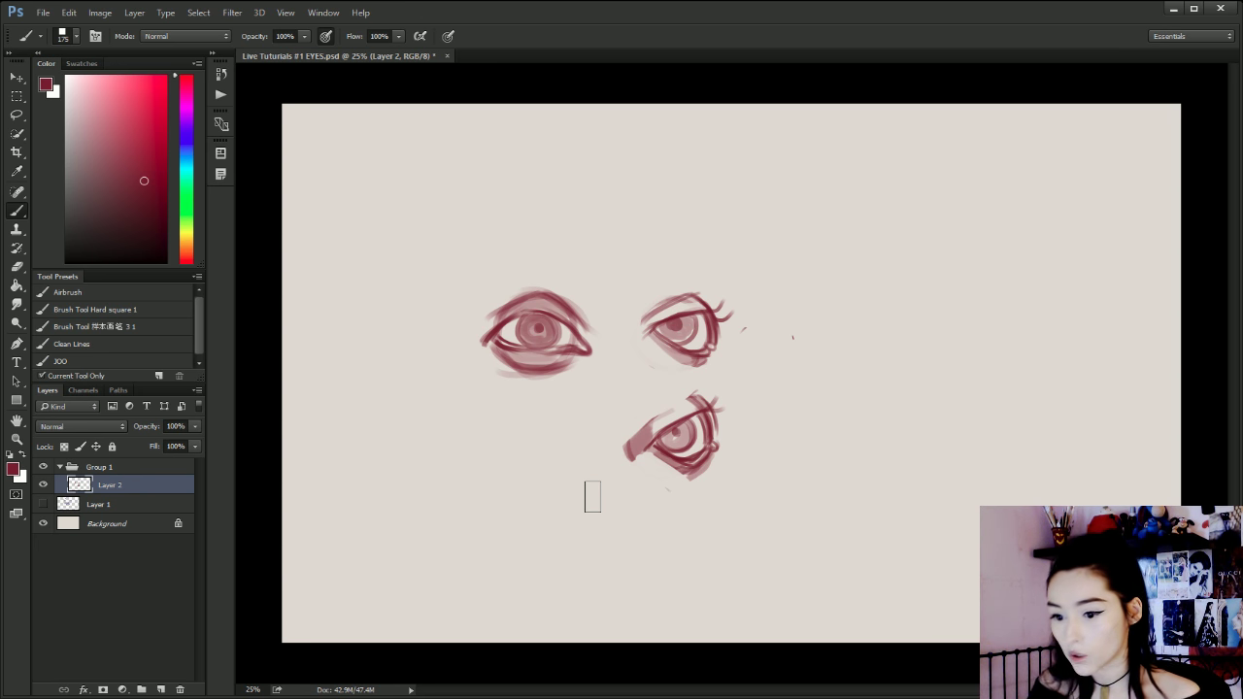
Sample the pink of the lower lid and smooth the lower side-view eye's lower lid shading with a smaller brush.
{"action": "left_click", "coordinate": [697, 471], "text": "alt"}
{"action": "key", "text": "bracketleft"}
{"action": "key", "text": "bracketleft"}
{"action": "key", "text": "bracketleft"}
{"action": "key", "text": "bracketleft"}
{"action": "key", "text": "bracketleft"}
{"action": "key", "text": "bracketleft"}
{"action": "key", "text": "bracketleft"}
{"action": "left_click_drag", "start_coordinate": [653, 452], "coordinate": [681, 473]}
{"action": "key", "text": "ctrl+alt+z"}
{"action": "key", "text": "ctrl+alt+z"}
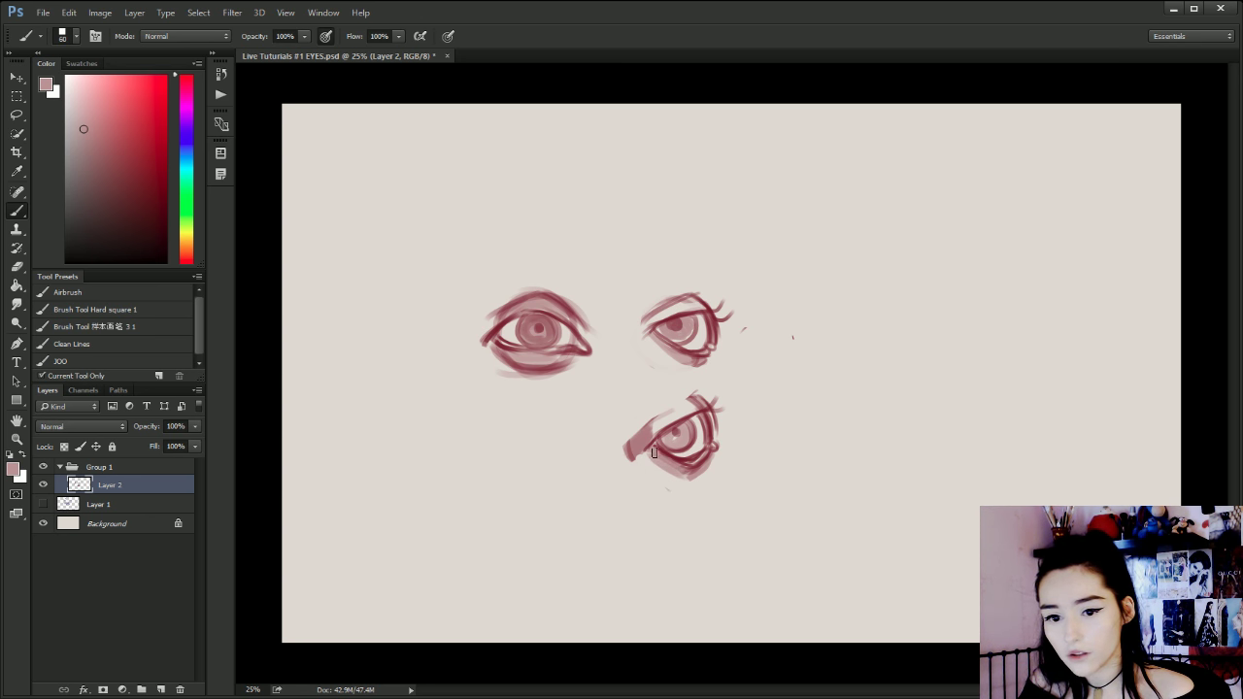
Lighten the upper lid of the lower side-view eye with the sampled background colour and repaint its fold in sampled pink.
{"action": "left_click", "coordinate": [680, 406], "text": "alt"}
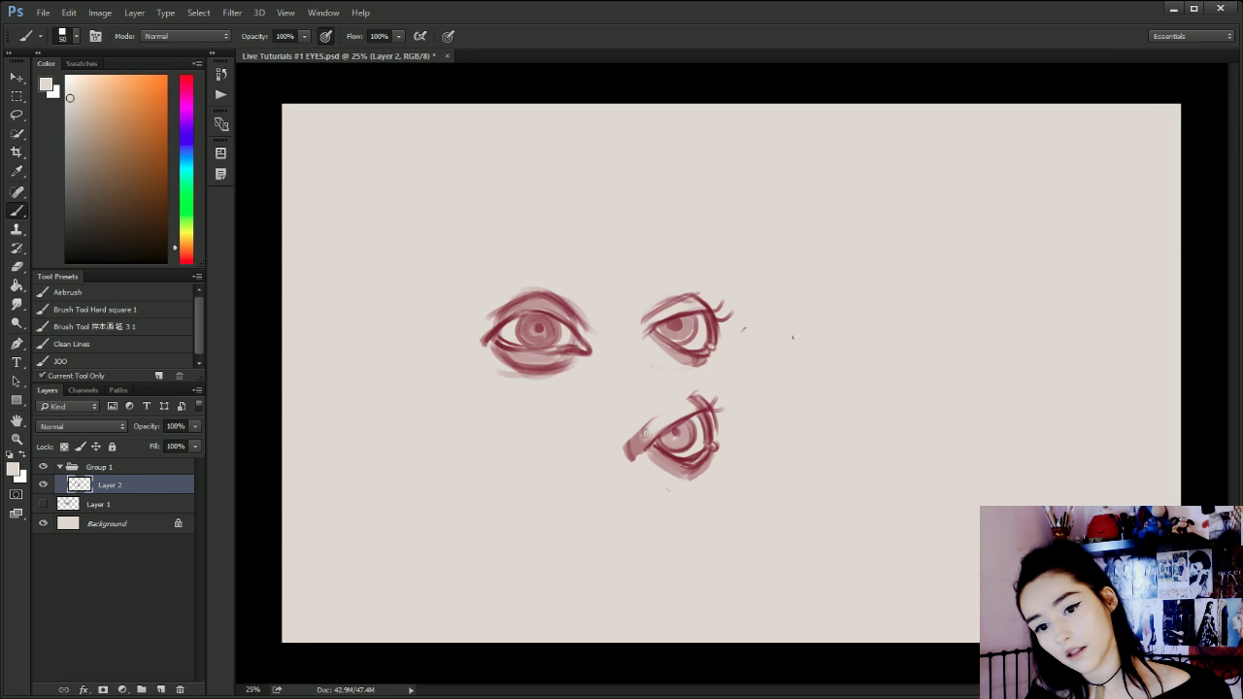
{"action": "left_click", "coordinate": [647, 439], "text": "alt"}
{"action": "mouse_move", "coordinate": [649, 423]}
{"action": "left_mouse_down"}
{"action": "mouse_move", "coordinate": [690, 404]}
{"action": "mouse_move", "coordinate": [649, 426]}
{"action": "left_mouse_up"}
{"action": "key", "text": "ctrl+z"}
{"action": "key", "text": "ctrl+z"}
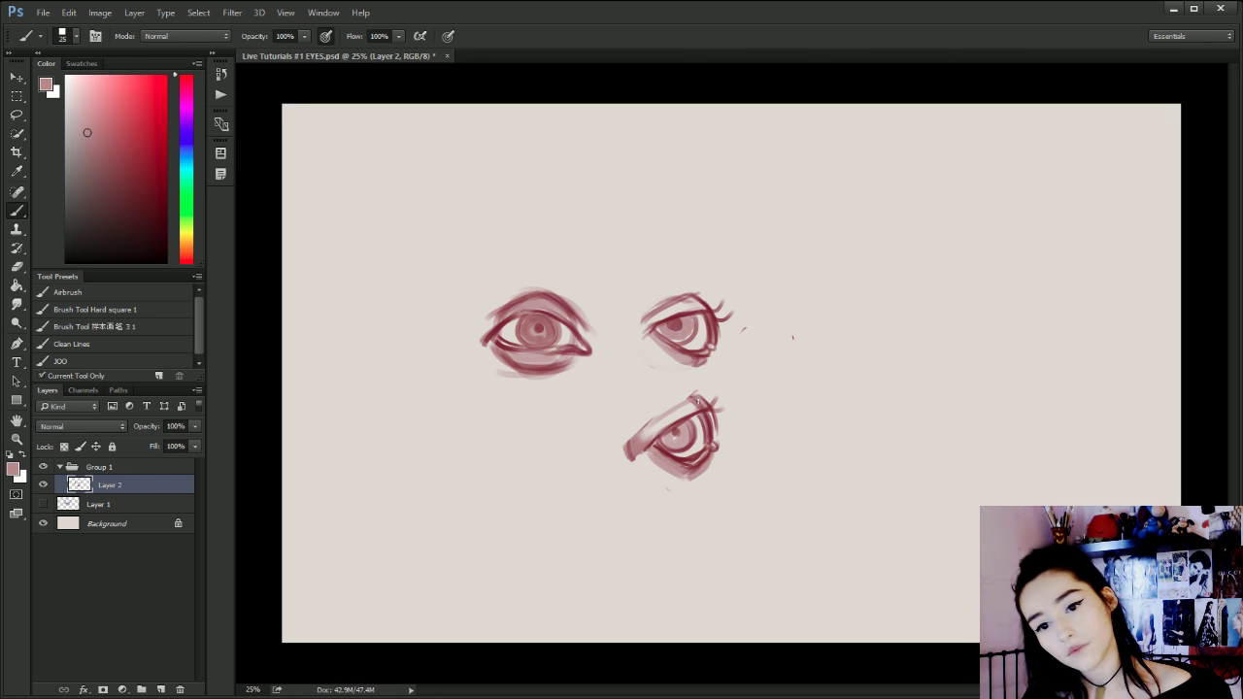
Shade the area above the inner end of the lower side-view eye's upper lid in pink, enlarging the brush to size 80.
{"action": "key", "text": "bracketright"}
{"action": "key", "text": "bracketright"}
{"action": "key", "text": "bracketright"}
{"action": "key", "text": "bracketright"}
{"action": "key", "text": "bracketright"}
{"action": "key", "text": "bracketright"}
{"action": "key", "text": "bracketright"}
{"action": "key", "text": "bracketright"}
{"action": "mouse_move", "coordinate": [710, 391]}
{"action": "left_mouse_down"}
{"action": "mouse_move", "coordinate": [731, 404]}
{"action": "mouse_move", "coordinate": [733, 382]}
{"action": "left_mouse_up"}
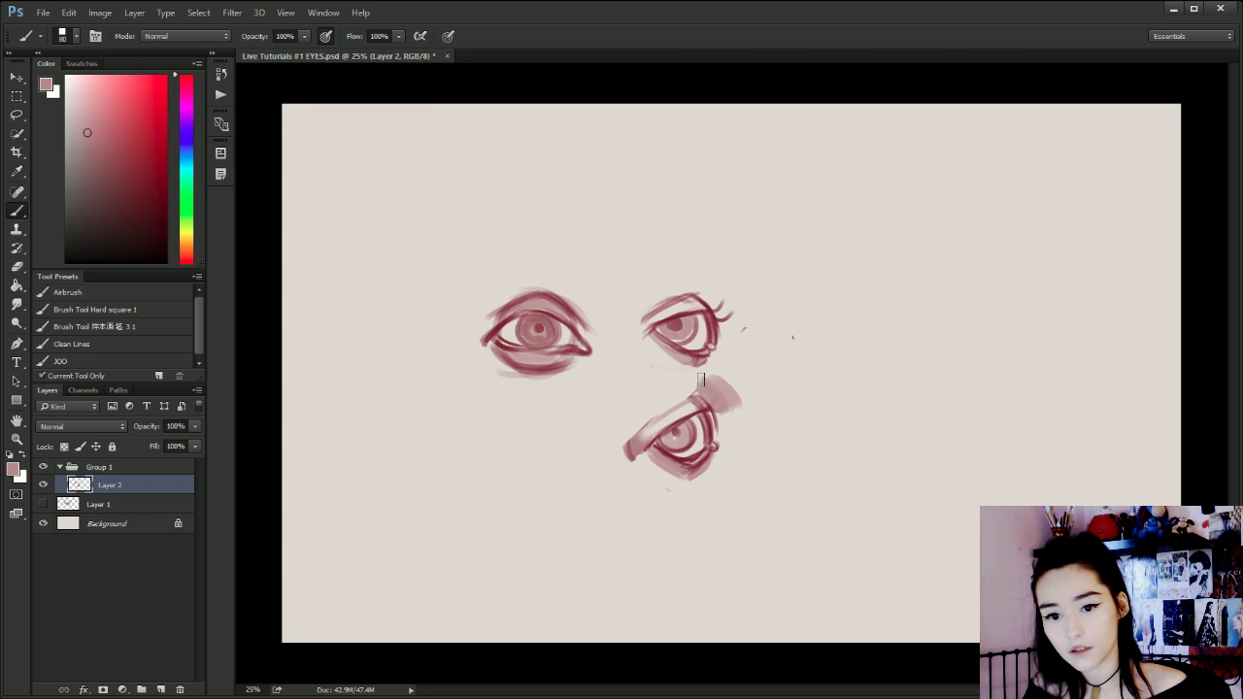
Lasso the lower side-view eye, move it into the row beside the upper side-view eye, and clear the selection.
{"action": "left_click", "coordinate": [17, 114]}
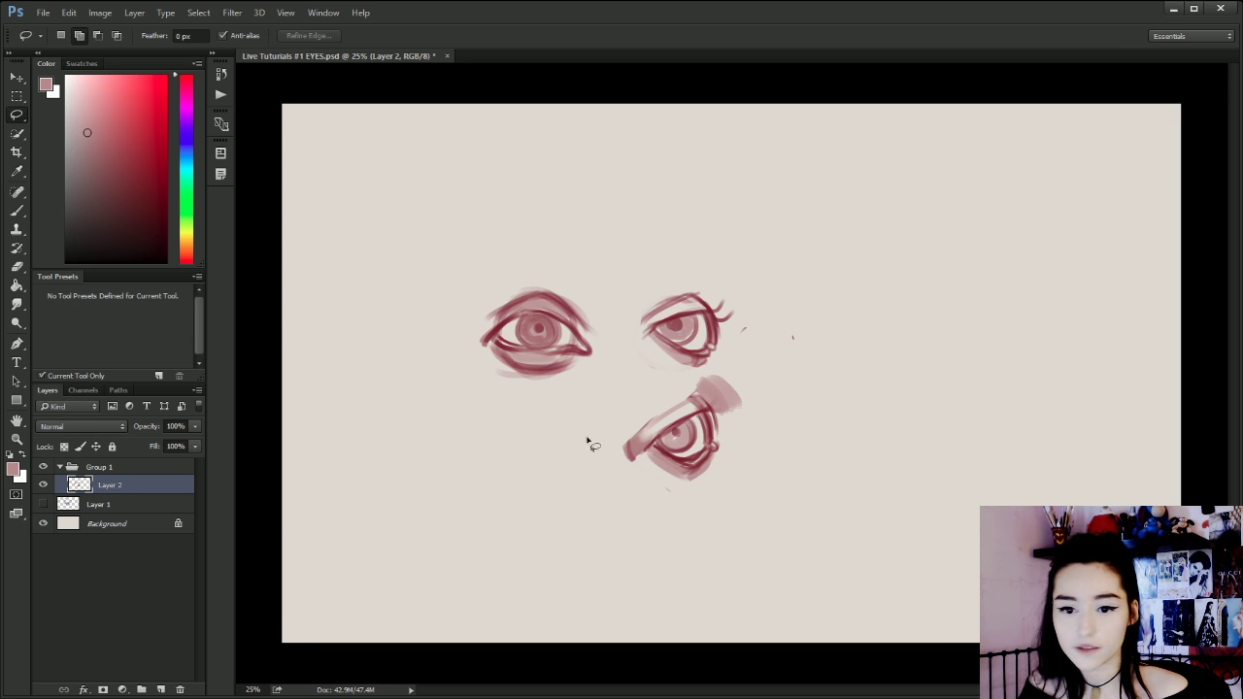
{"action": "mouse_move", "coordinate": [584, 423]}
{"action": "left_mouse_down"}
{"action": "mouse_move", "coordinate": [686, 378]}
{"action": "mouse_move", "coordinate": [742, 371]}
{"action": "mouse_move", "coordinate": [584, 426]}
{"action": "left_mouse_up"}
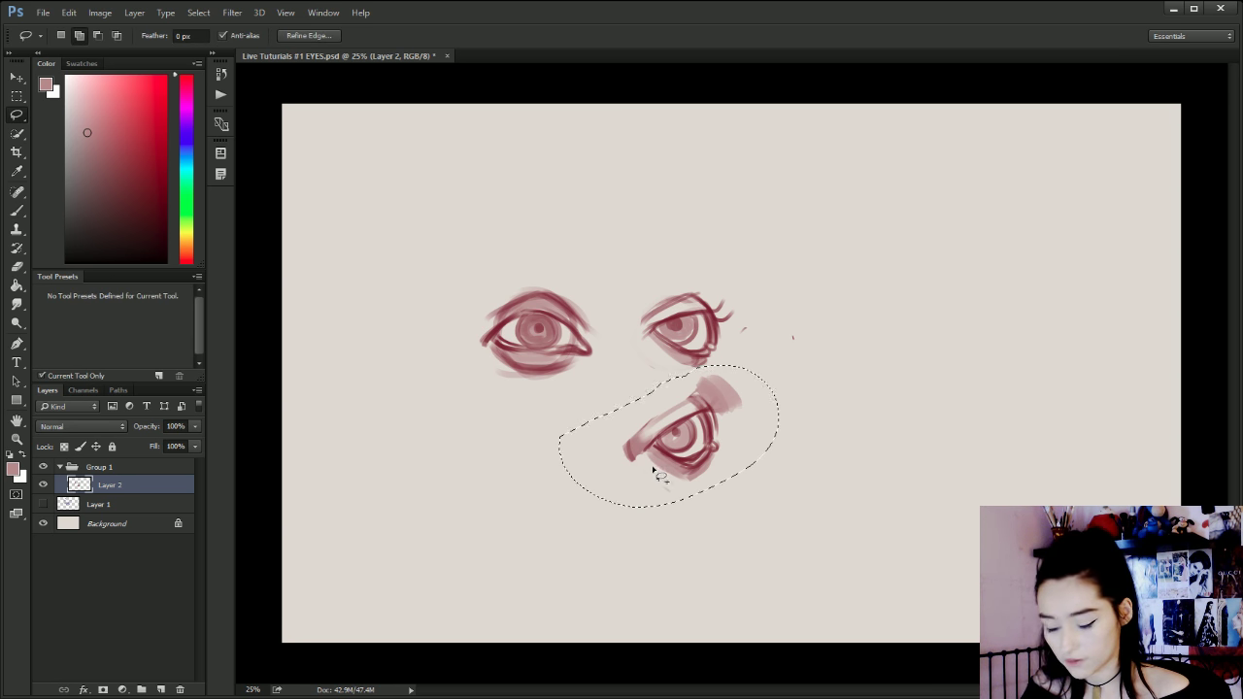
{"action": "key", "text": "ctrl+t"}
{"action": "left_click_drag", "start_coordinate": [680, 439], "coordinate": [820, 334]}
{"action": "left_click", "coordinate": [655, 37]}
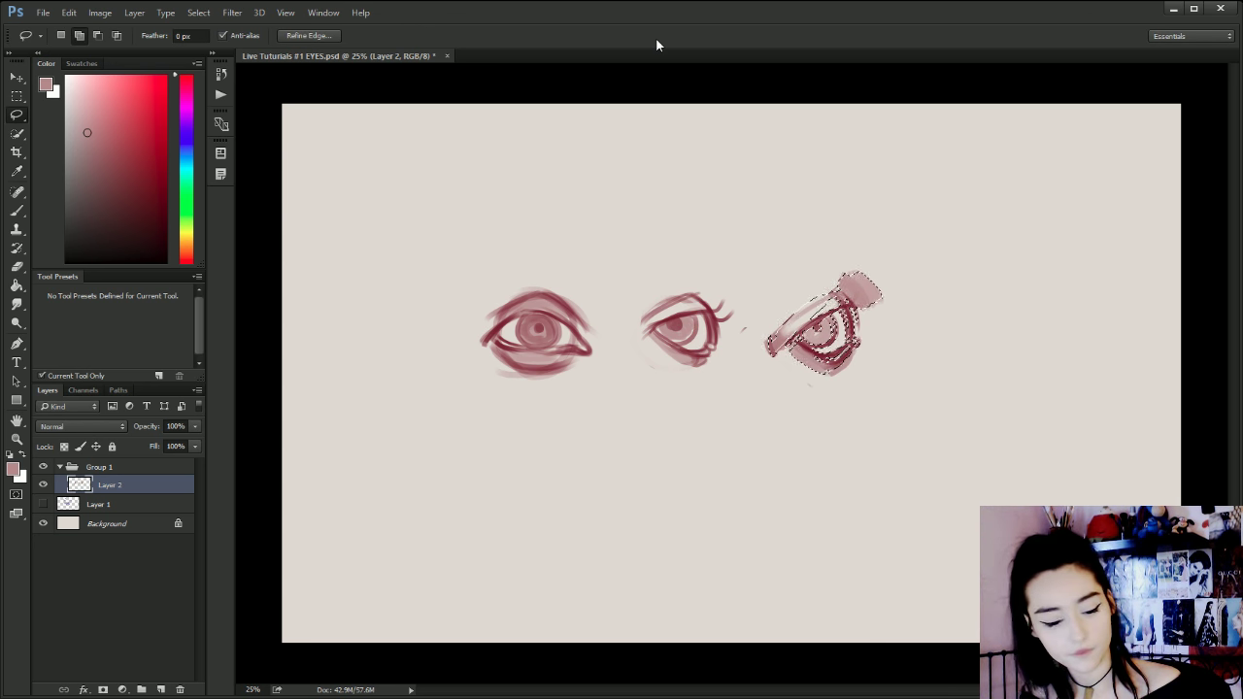
{"action": "key", "text": "ctrl+d"}
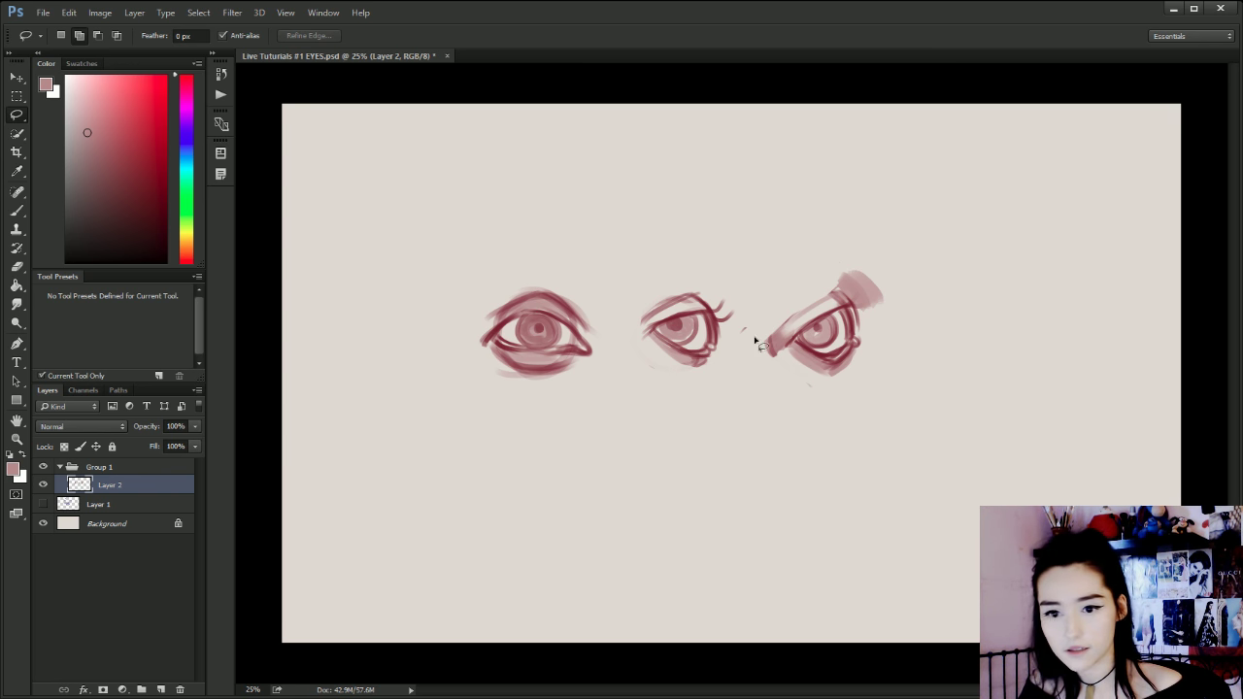
Extend the pink shading down beside the moved eye's inner corner with a size 100 brush, refining the lid edge with a smaller brush.
{"action": "left_click", "coordinate": [17, 228]}
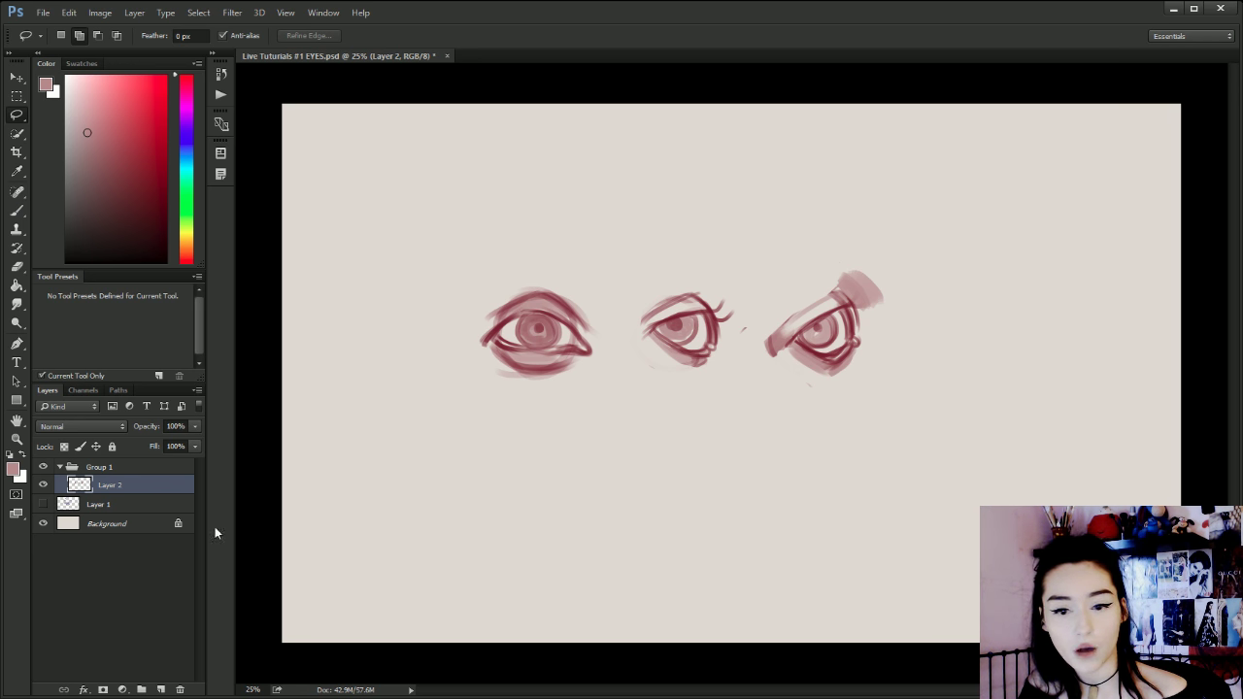
{"action": "left_click", "coordinate": [17, 211]}
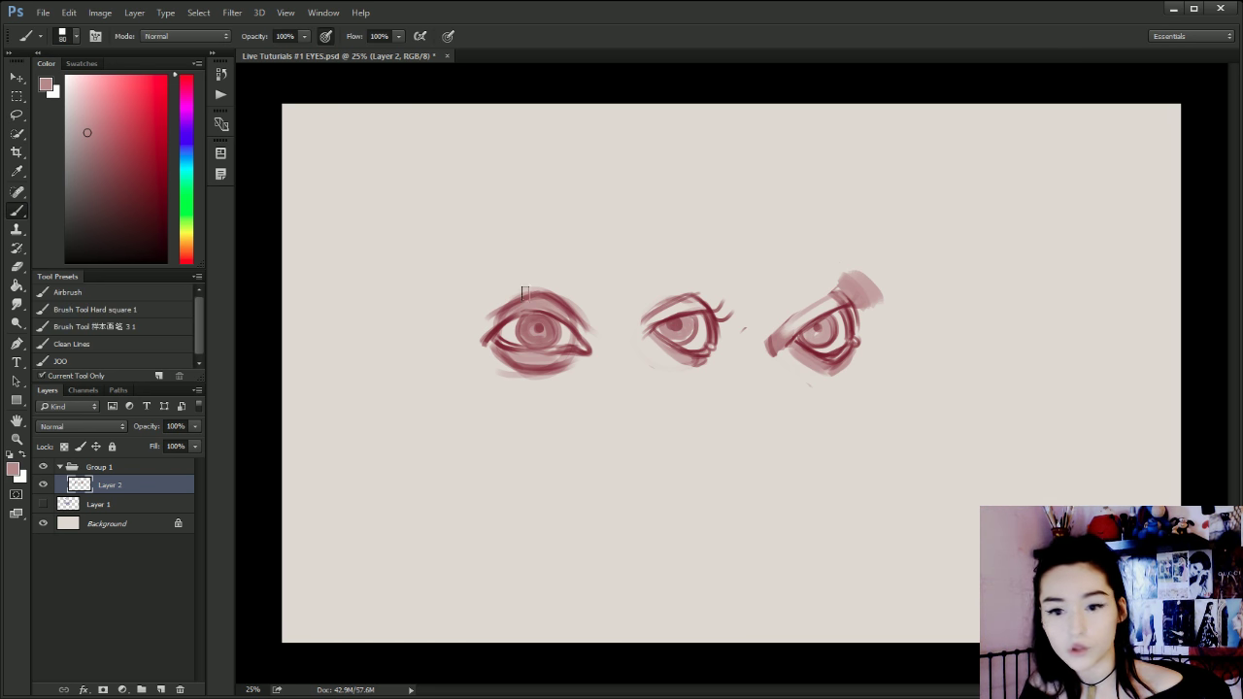
{"action": "mouse_move", "coordinate": [875, 322]}
{"action": "left_mouse_down"}
{"action": "mouse_move", "coordinate": [865, 299]}
{"action": "mouse_move", "coordinate": [881, 334]}
{"action": "mouse_move", "coordinate": [888, 309]}
{"action": "mouse_move", "coordinate": [893, 342]}
{"action": "mouse_move", "coordinate": [883, 321]}
{"action": "left_mouse_up"}
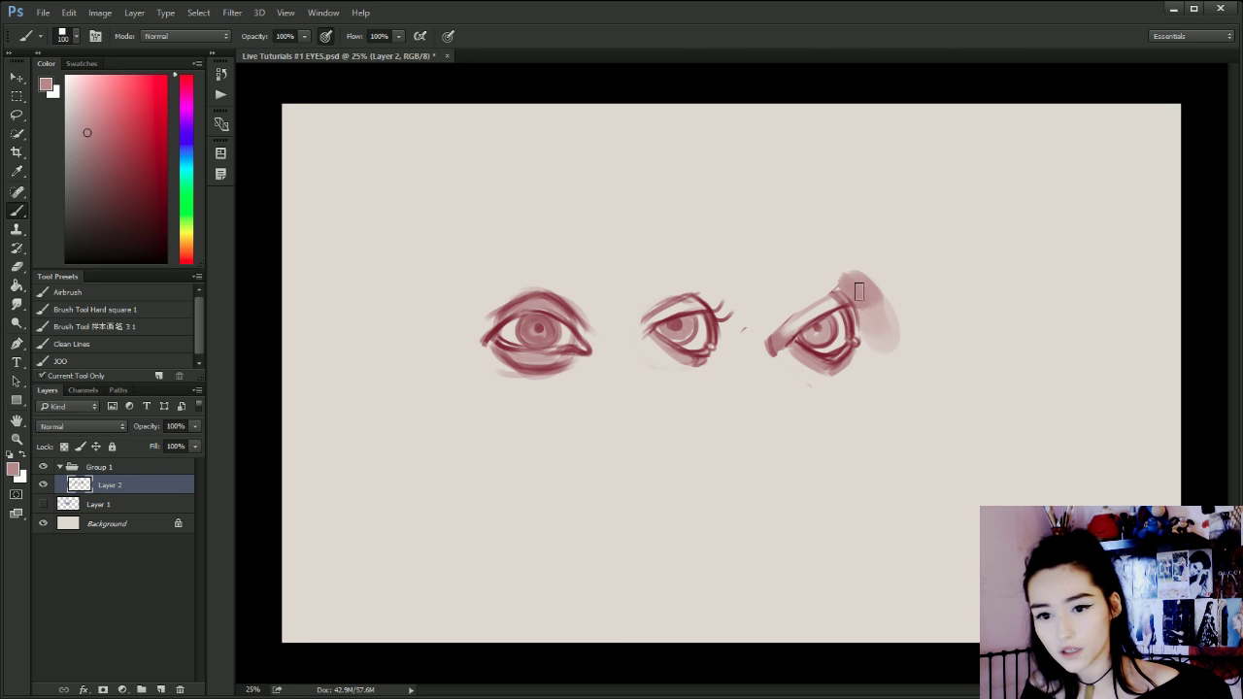
{"action": "key", "text": "bracketleft"}
{"action": "key", "text": "bracketleft"}
{"action": "key", "text": "bracketleft"}
{"action": "key", "text": "bracketleft"}
{"action": "key", "text": "bracketleft"}
{"action": "key", "text": "bracketleft"}
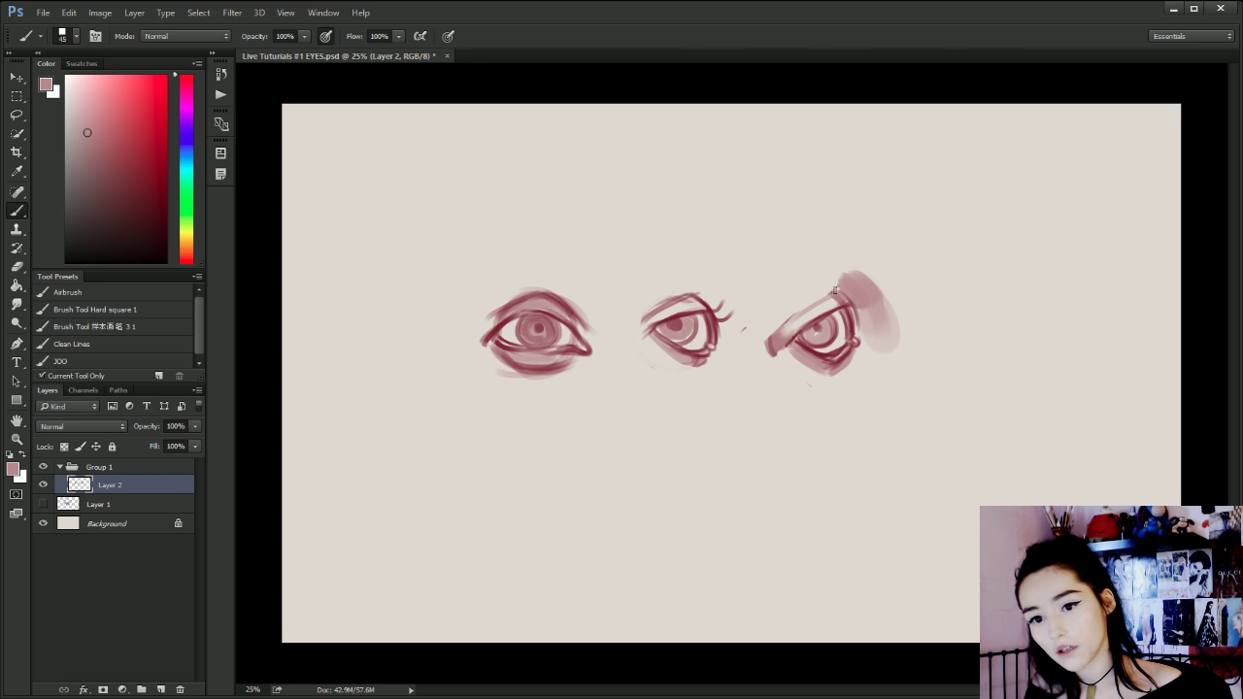
{"action": "key", "text": "bracketright"}
{"action": "key", "text": "bracketright"}
{"action": "key", "text": "bracketright"}
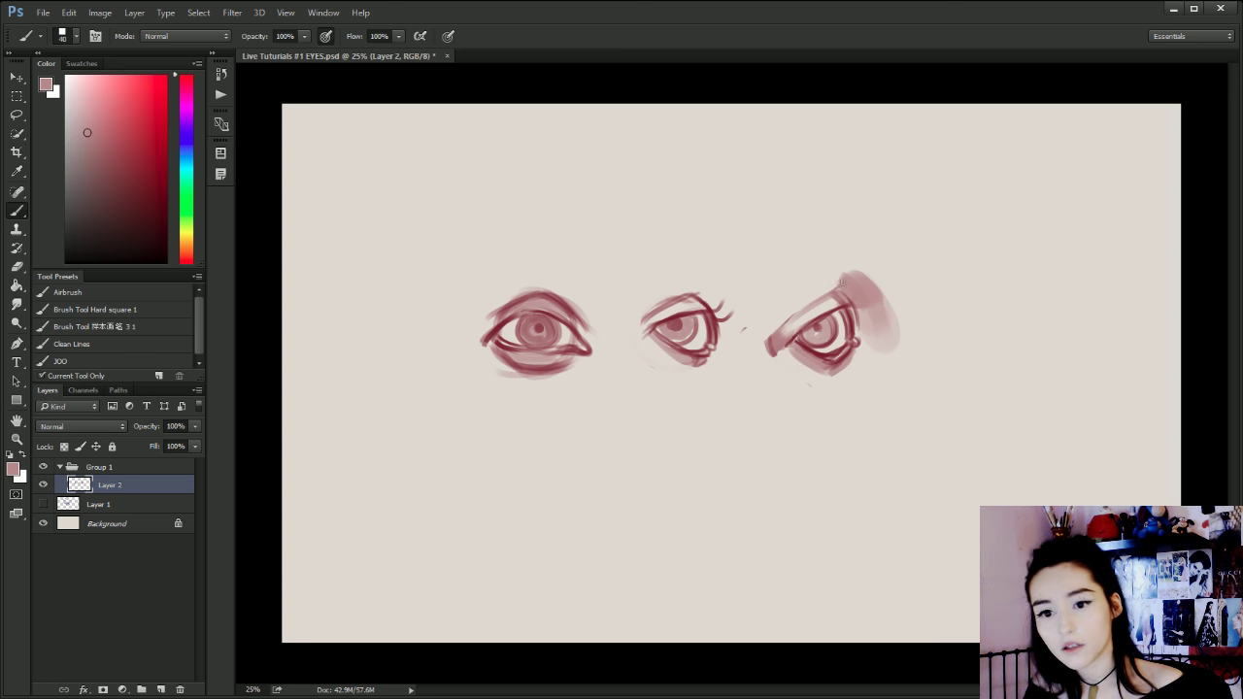
Shade the brow area and the outer side of the moved eye in pink with a size 150 brush.
{"action": "key", "text": "bracketright"}
{"action": "key", "text": "bracketright"}
{"action": "key", "text": "bracketright"}
{"action": "key", "text": "bracketright"}
{"action": "key", "text": "bracketright"}
{"action": "key", "text": "bracketright"}
{"action": "key", "text": "bracketright"}
{"action": "key", "text": "bracketright"}
{"action": "key", "text": "bracketright"}
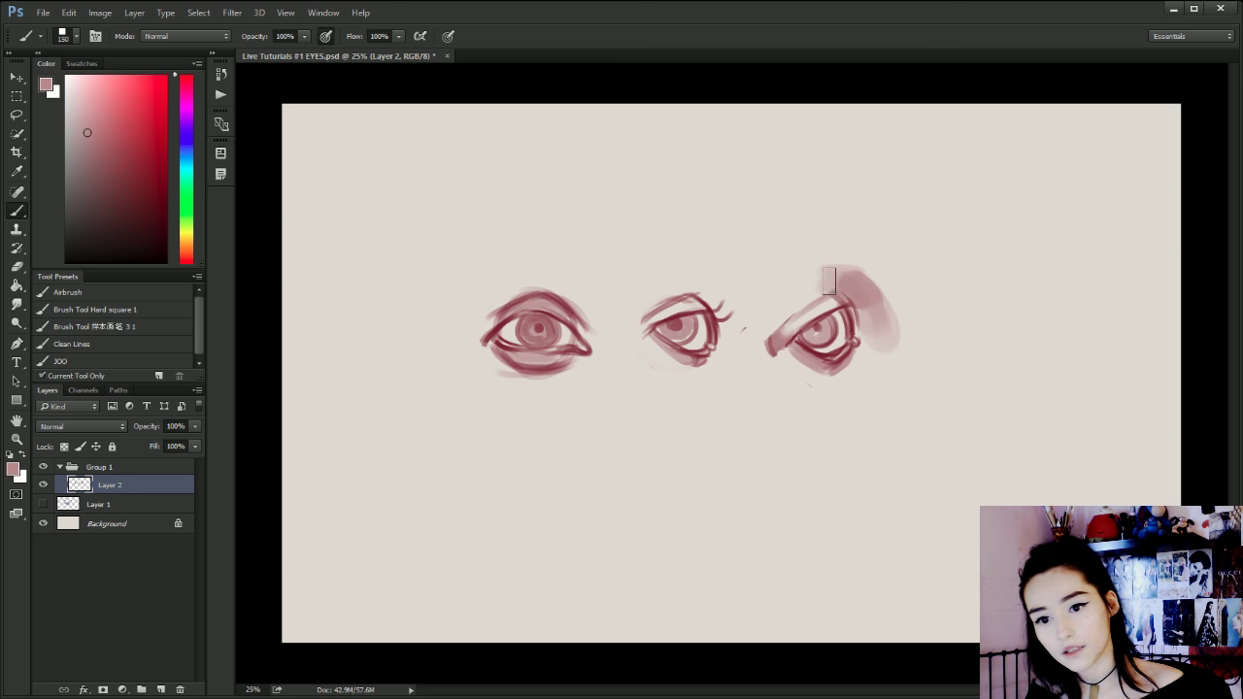
{"action": "mouse_move", "coordinate": [754, 333]}
{"action": "left_mouse_down"}
{"action": "mouse_move", "coordinate": [785, 285]}
{"action": "mouse_move", "coordinate": [755, 336]}
{"action": "left_mouse_up"}
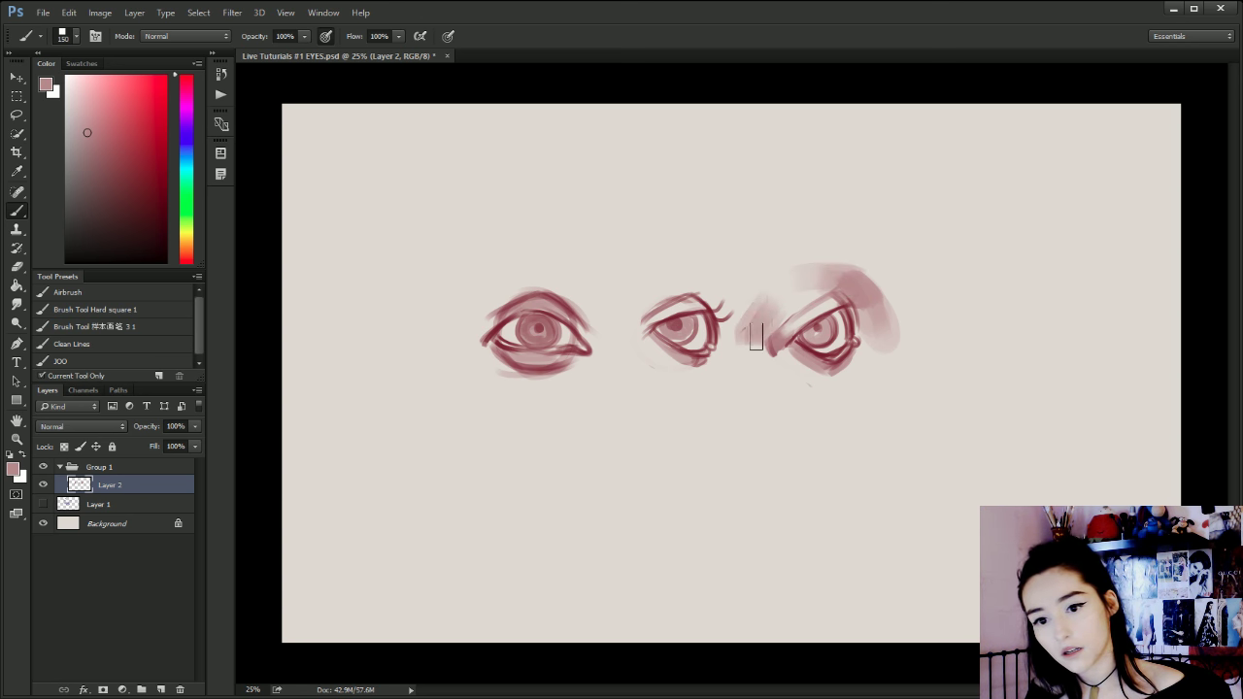
Sketch an arched eyebrow in pink over the moved side-view eye with a size 40 brush.
{"action": "key", "text": "bracketleft"}
{"action": "key", "text": "bracketleft"}
{"action": "key", "text": "bracketleft"}
{"action": "key", "text": "bracketleft"}
{"action": "key", "text": "bracketleft"}
{"action": "key", "text": "bracketleft"}
{"action": "key", "text": "bracketleft"}
{"action": "key", "text": "bracketleft"}
{"action": "key", "text": "bracketleft"}
{"action": "left_click_drag", "start_coordinate": [854, 263], "coordinate": [801, 261]}
{"action": "key", "text": "ctrl+z"}
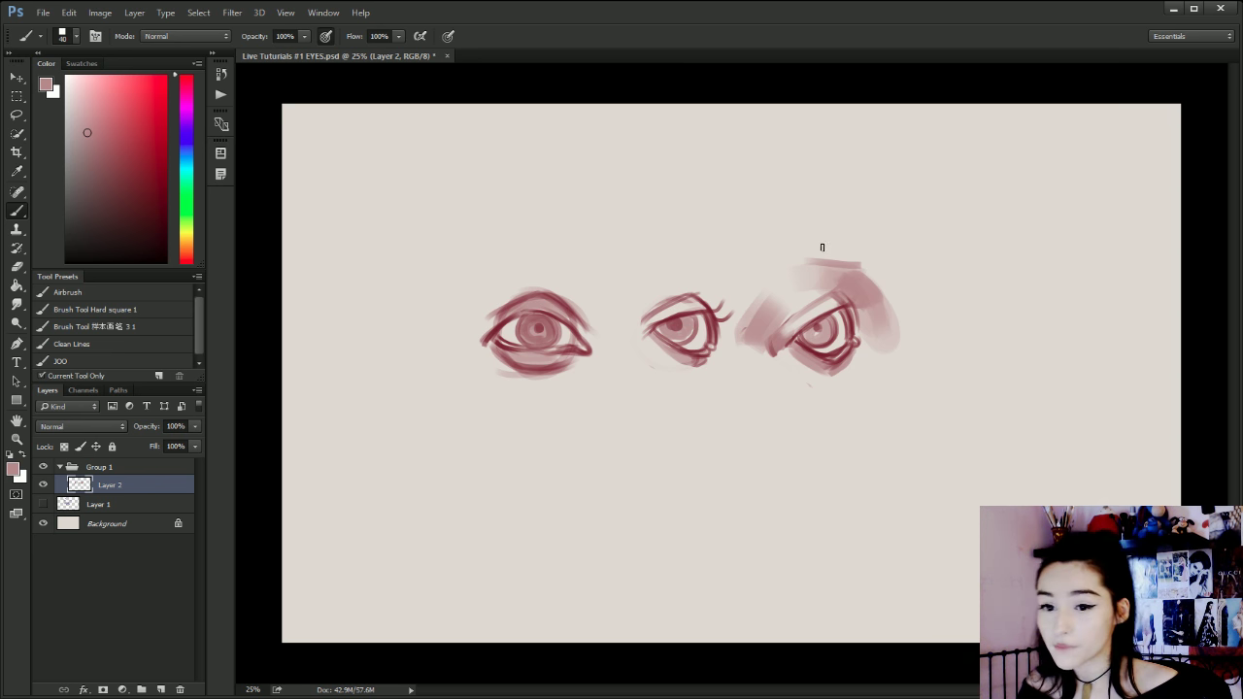
{"action": "mouse_move", "coordinate": [859, 267]}
{"action": "left_mouse_down"}
{"action": "mouse_move", "coordinate": [784, 266]}
{"action": "mouse_move", "coordinate": [796, 262]}
{"action": "mouse_move", "coordinate": [752, 301]}
{"action": "left_mouse_up"}
{"action": "left_click_drag", "start_coordinate": [806, 268], "coordinate": [748, 309]}
{"action": "left_click_drag", "start_coordinate": [843, 258], "coordinate": [773, 275]}
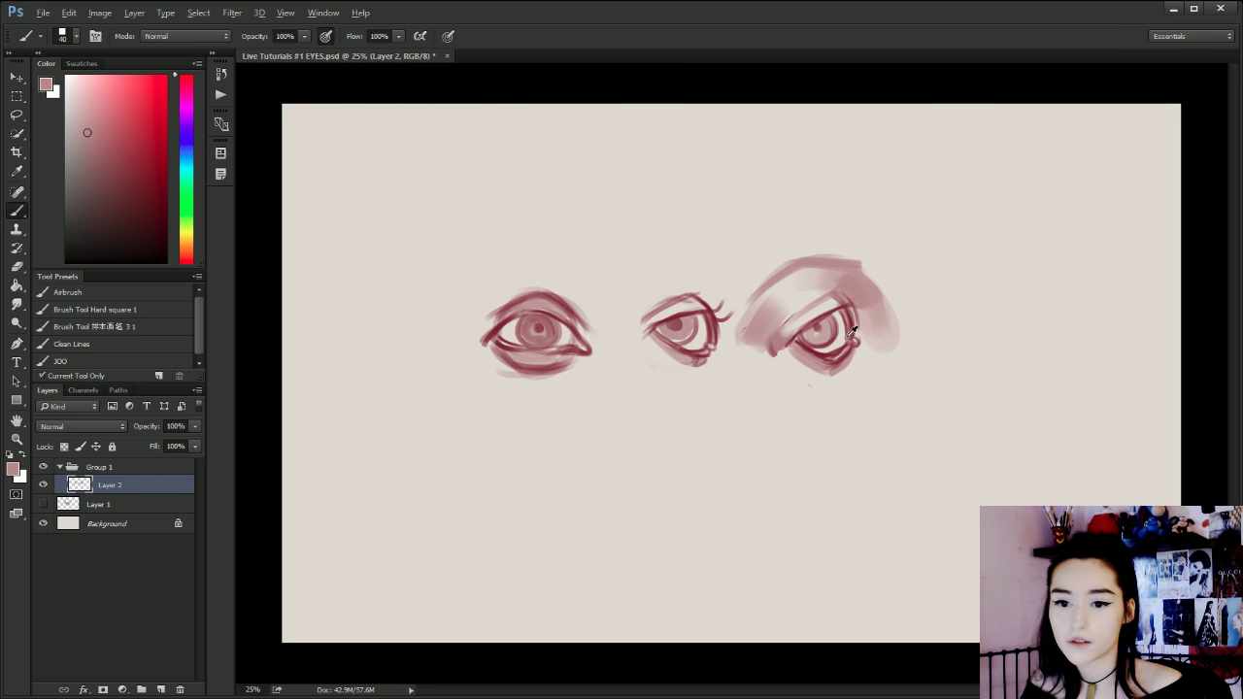
Sample the dark red of the middle eye and paint over the eyebrow arch to darken it.
{"action": "left_click", "coordinate": [716, 309], "text": "alt"}
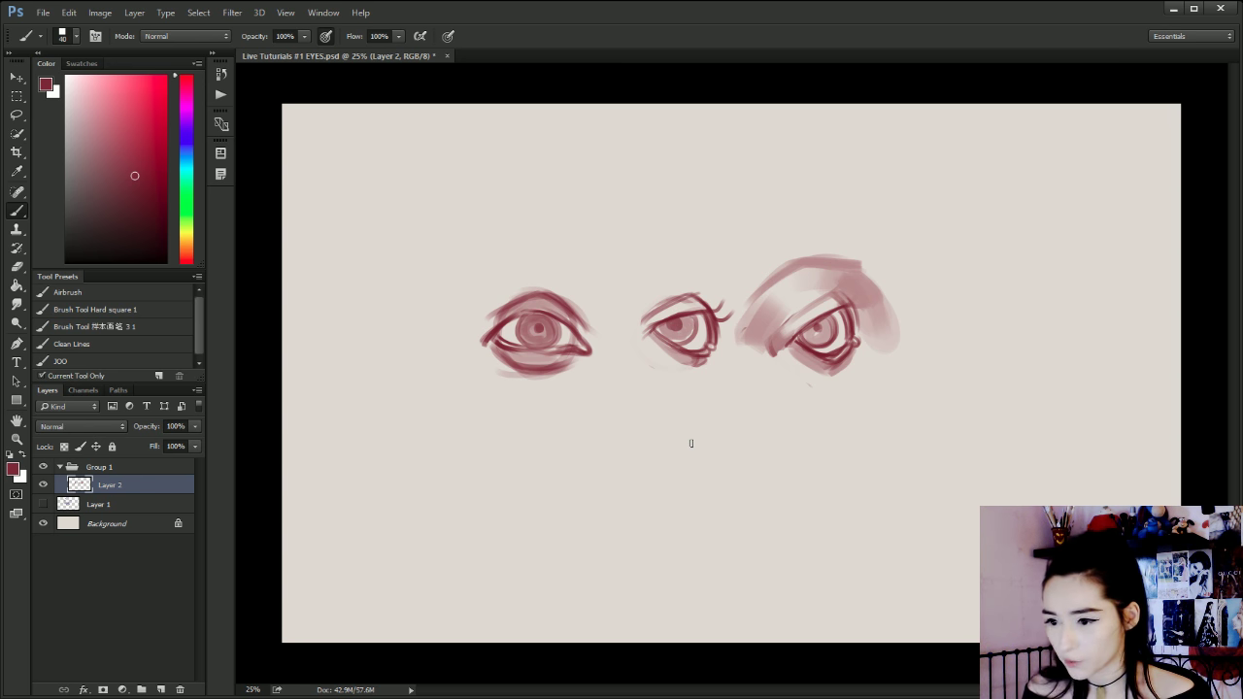
{"action": "left_click_drag", "start_coordinate": [860, 264], "coordinate": [783, 267]}
{"action": "mouse_move", "coordinate": [864, 263]}
{"action": "left_mouse_down"}
{"action": "mouse_move", "coordinate": [771, 277]}
{"action": "mouse_move", "coordinate": [804, 258]}
{"action": "mouse_move", "coordinate": [756, 293]}
{"action": "left_mouse_up"}
{"action": "mouse_move", "coordinate": [797, 262]}
{"action": "left_mouse_down"}
{"action": "mouse_move", "coordinate": [740, 327]}
{"action": "mouse_move", "coordinate": [756, 315]}
{"action": "left_mouse_up"}
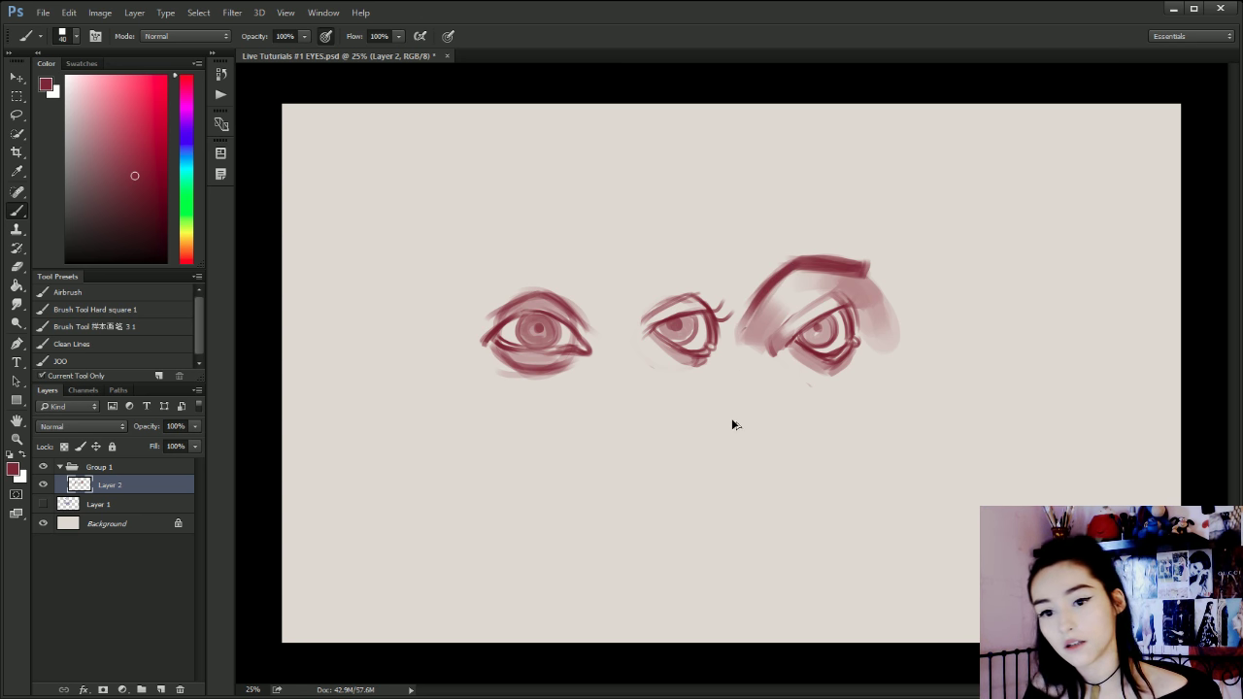
{"action": "key", "text": "ctrl+alt+z"}
{"action": "key", "text": "ctrl+alt+z"}
Lightly shade the area beneath the lower lid of the browed eye with a brush of about size 200.
{"action": "key", "text": "bracketright"}
{"action": "key", "text": "bracketright"}
{"action": "key", "text": "bracketright"}
{"action": "key", "text": "bracketright"}
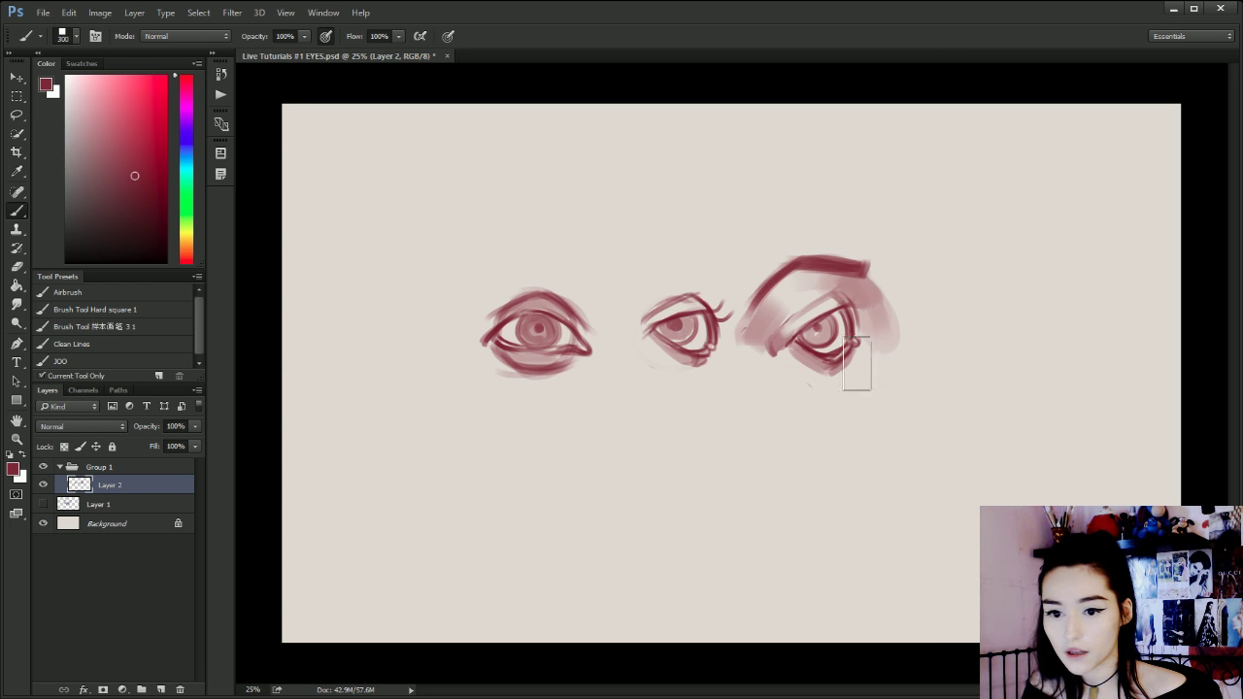
{"action": "mouse_move", "coordinate": [861, 363]}
{"action": "left_mouse_down"}
{"action": "mouse_move", "coordinate": [847, 361]}
{"action": "mouse_move", "coordinate": [831, 381]}
{"action": "mouse_move", "coordinate": [853, 355]}
{"action": "mouse_move", "coordinate": [829, 370]}
{"action": "mouse_move", "coordinate": [797, 358]}
{"action": "left_mouse_up"}
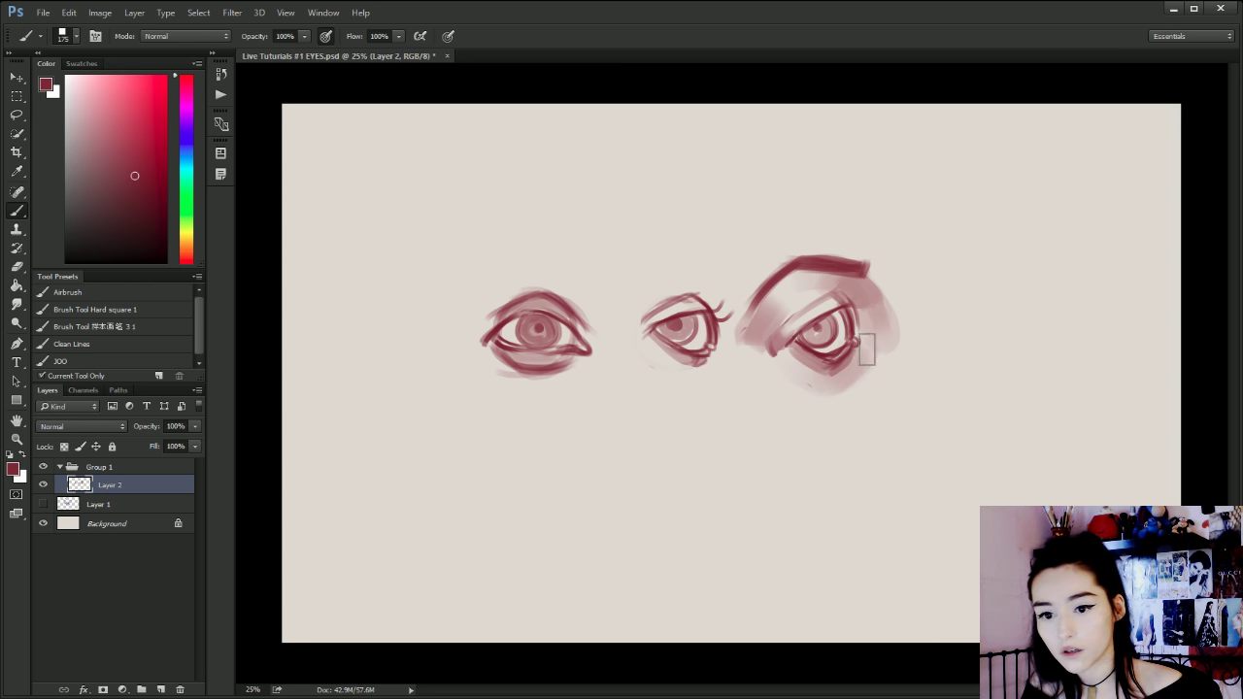
Deepen the shadow running down from the browed eye's inner corner with a size 70 brush.
{"action": "key", "text": "bracketleft"}
{"action": "key", "text": "bracketleft"}
{"action": "key", "text": "bracketleft"}
{"action": "key", "text": "bracketleft"}
{"action": "key", "text": "bracketleft"}
{"action": "key", "text": "bracketleft"}
{"action": "left_click_drag", "start_coordinate": [863, 315], "coordinate": [843, 372]}
{"action": "mouse_move", "coordinate": [863, 337]}
{"action": "left_mouse_down"}
{"action": "mouse_move", "coordinate": [839, 376]}
{"action": "mouse_move", "coordinate": [856, 365]}
{"action": "left_mouse_up"}
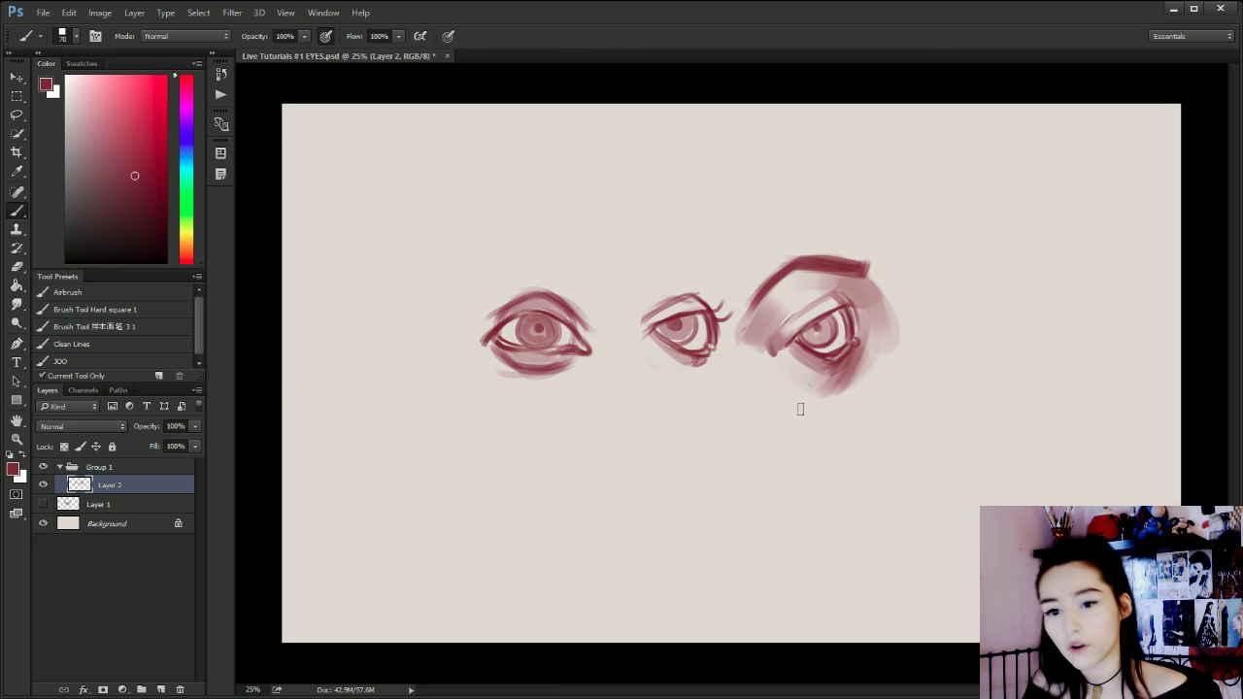
Blend the shading beneath the browed eye's lower lid, enlarging the brush to size 100.
{"action": "key", "text": "bracketright"}
{"action": "key", "text": "bracketright"}
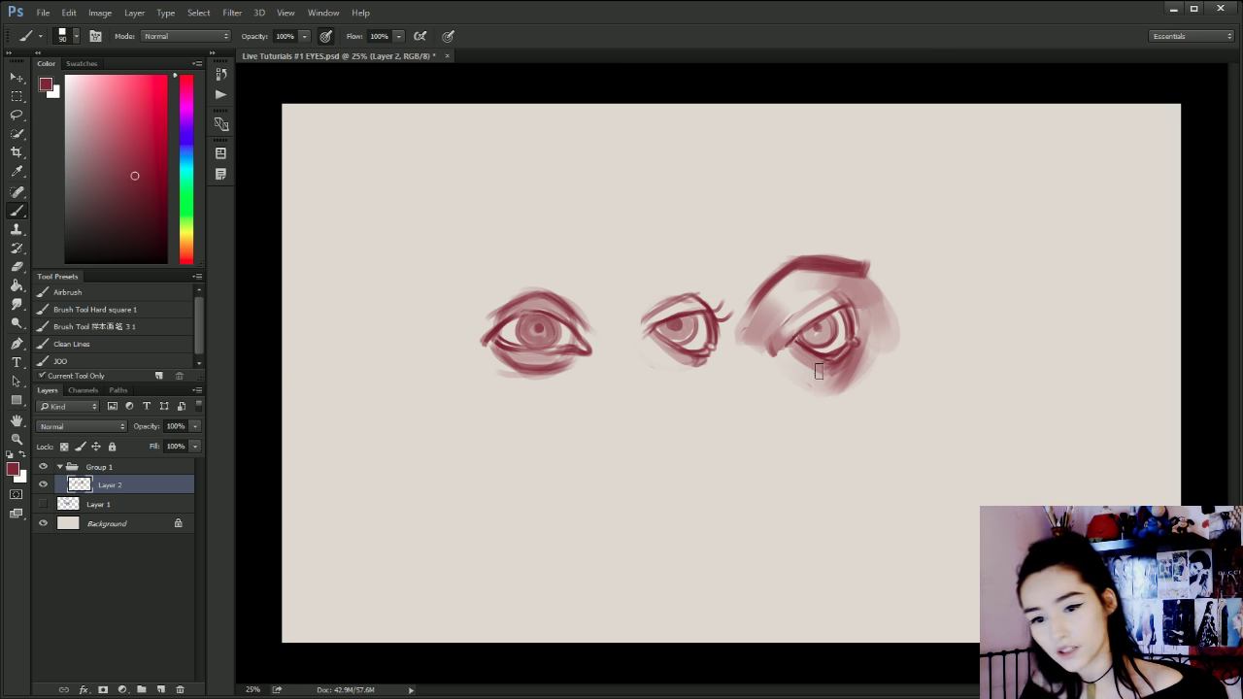
{"action": "key", "text": "bracketright"}
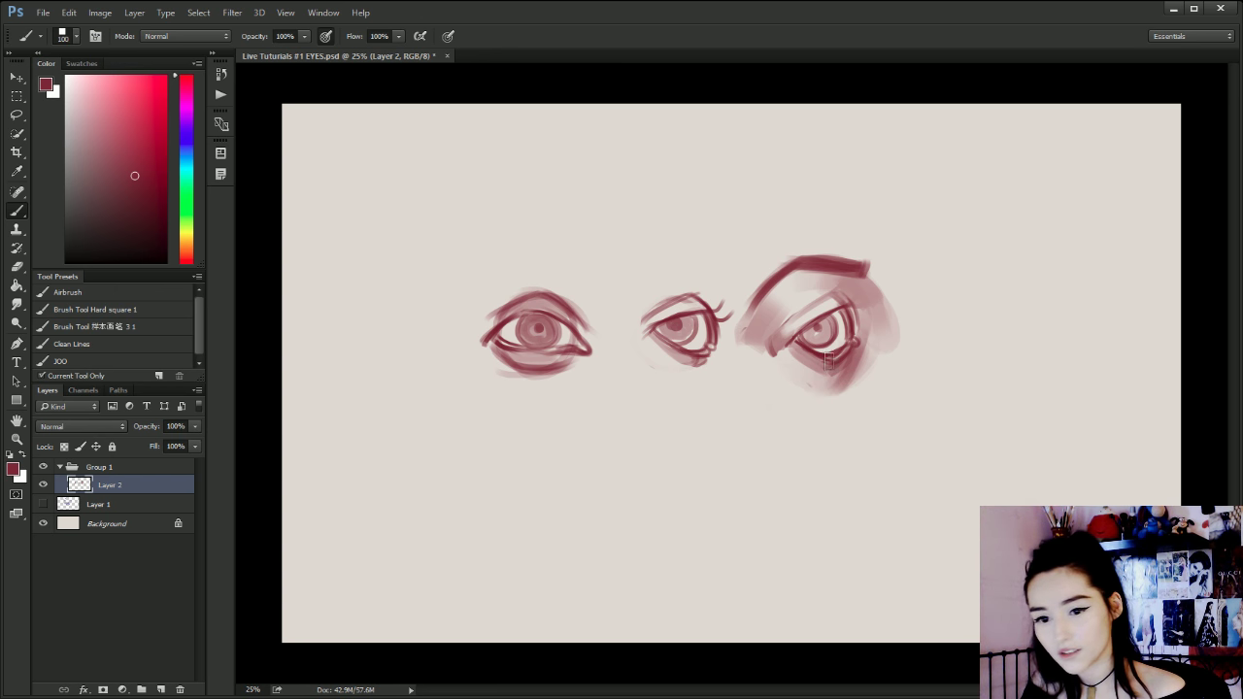
{"action": "key", "text": "bracketleft"}
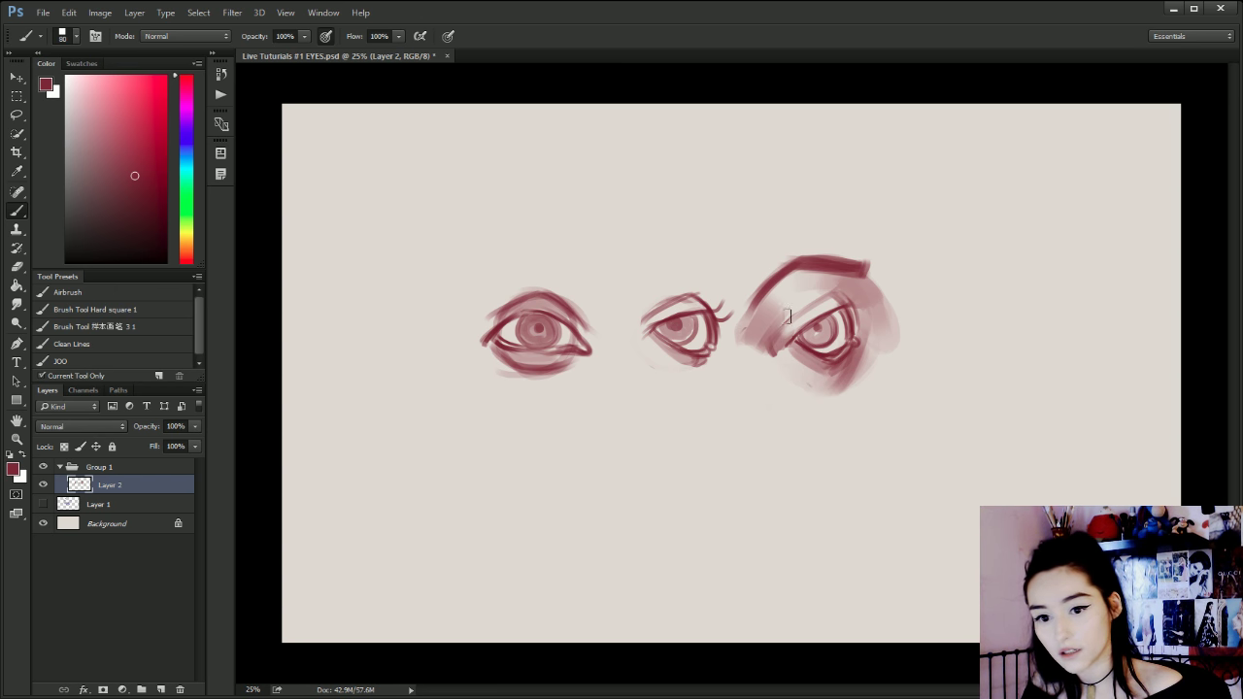
Darken the browed eye's upper lid crease and its outer shadow, reducing the brush down to size 25.
{"action": "key", "text": "bracketleft"}
{"action": "key", "text": "bracketleft"}
{"action": "key", "text": "bracketleft"}
{"action": "key", "text": "bracketleft"}
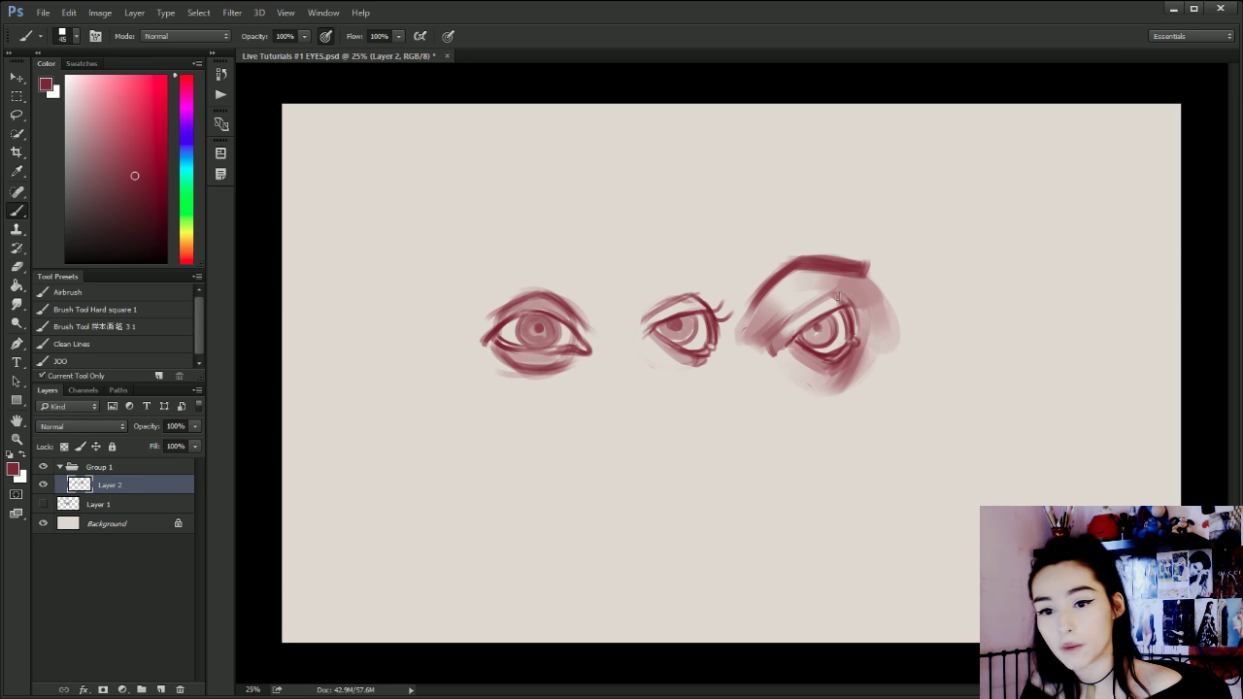
{"action": "key", "text": "bracketleft"}
{"action": "key", "text": "bracketleft"}
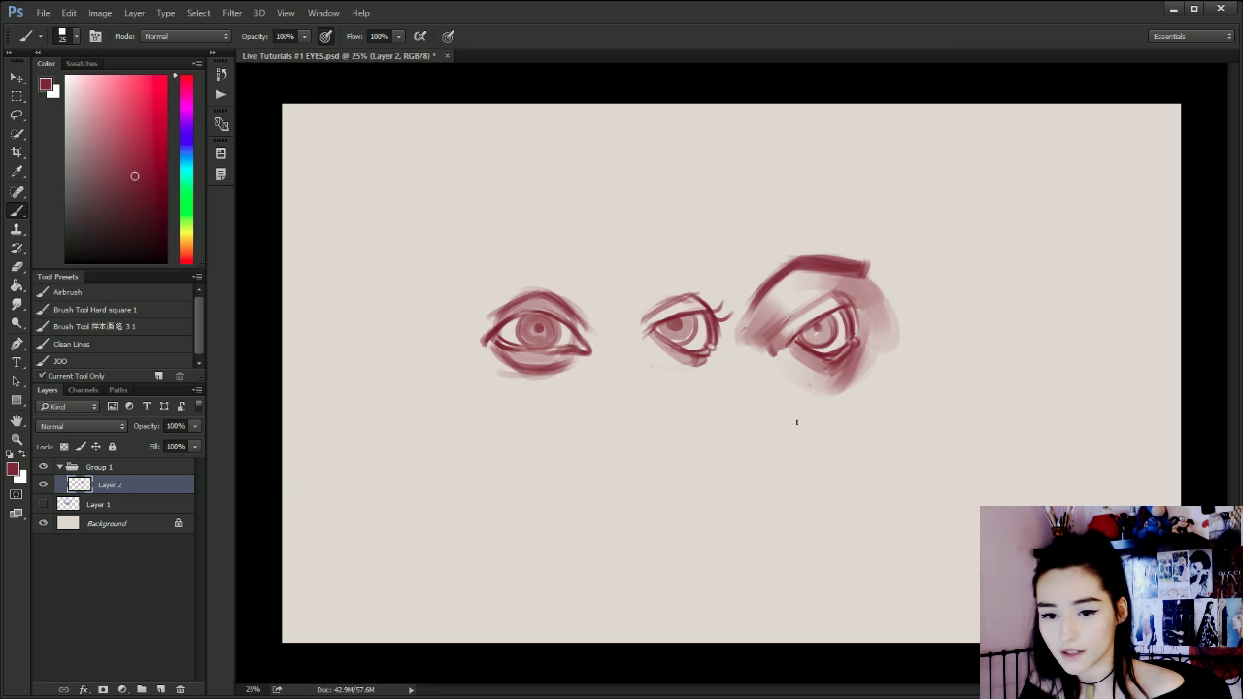
{"action": "key", "text": "bracketleft"}
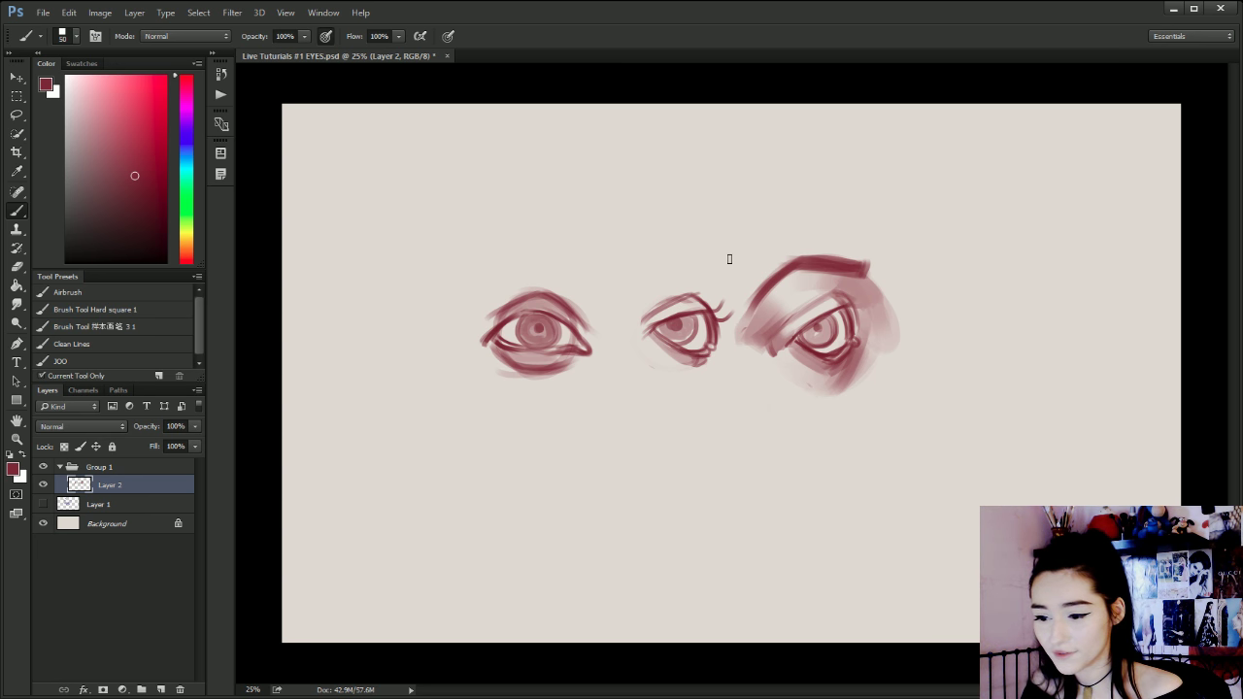
Thicken and smooth the top of the eyebrow arch in dark red with a size 40 brush.
{"action": "key", "text": "bracketleft"}
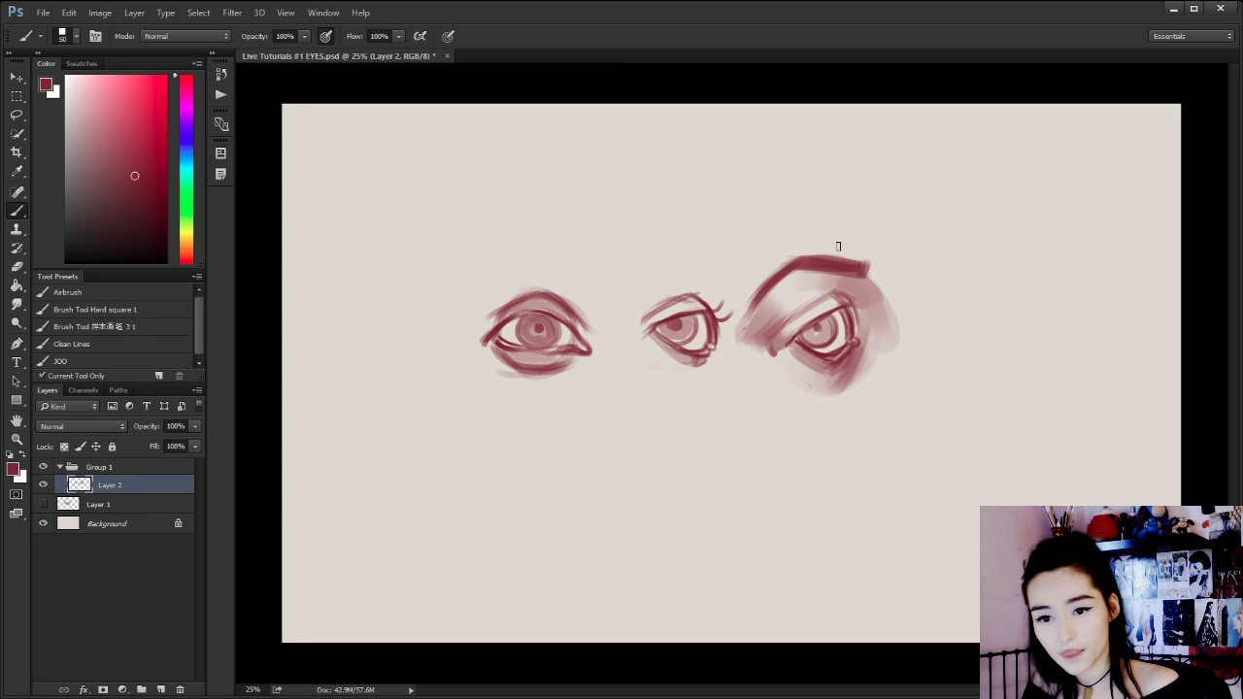
{"action": "left_click_drag", "start_coordinate": [817, 259], "coordinate": [864, 264]}
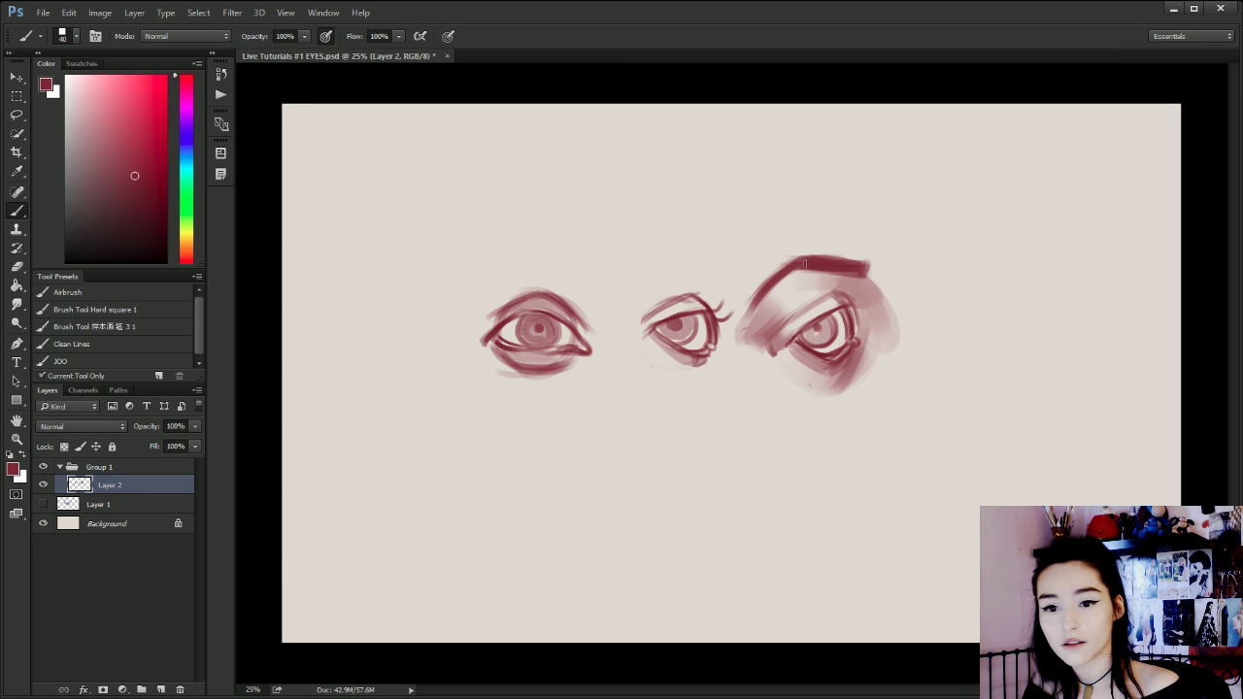
{"action": "left_click_drag", "start_coordinate": [783, 272], "coordinate": [806, 267]}
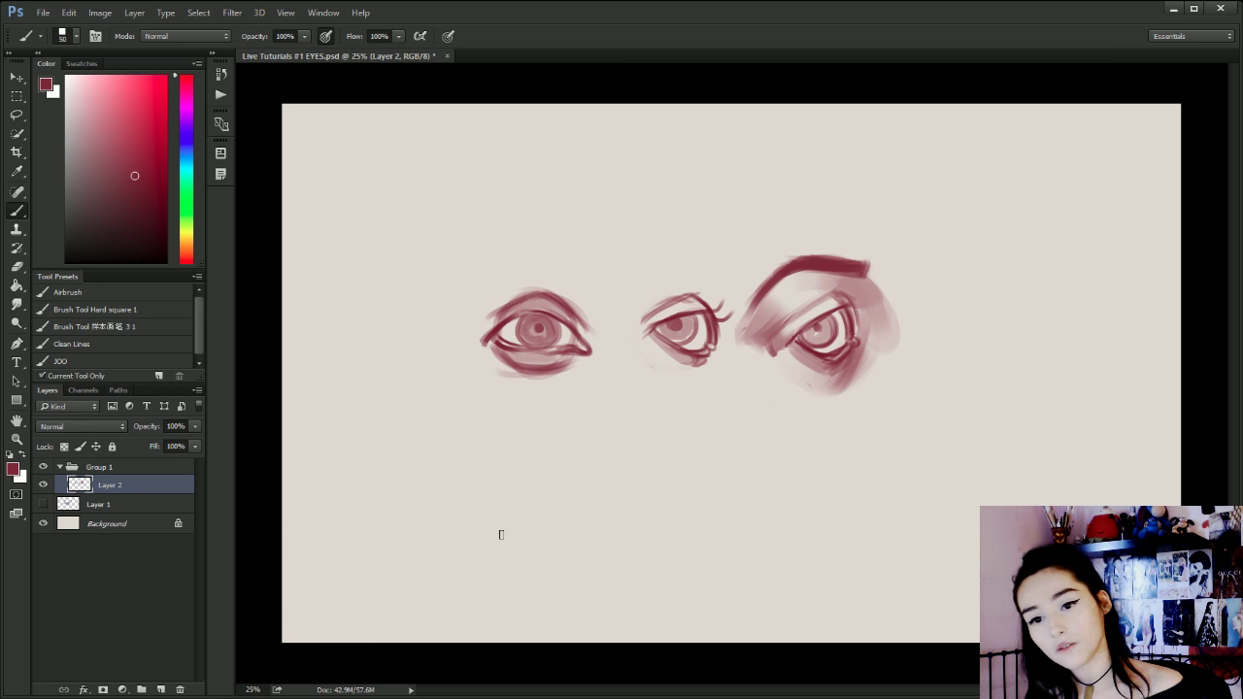
Try to shade the band above the browed eye's upper lid crease with a size 100 brush.
{"action": "key", "text": "bracketright"}
{"action": "key", "text": "bracketright"}
{"action": "key", "text": "bracketright"}
{"action": "key", "text": "bracketright"}
{"action": "key", "text": "bracketright"}
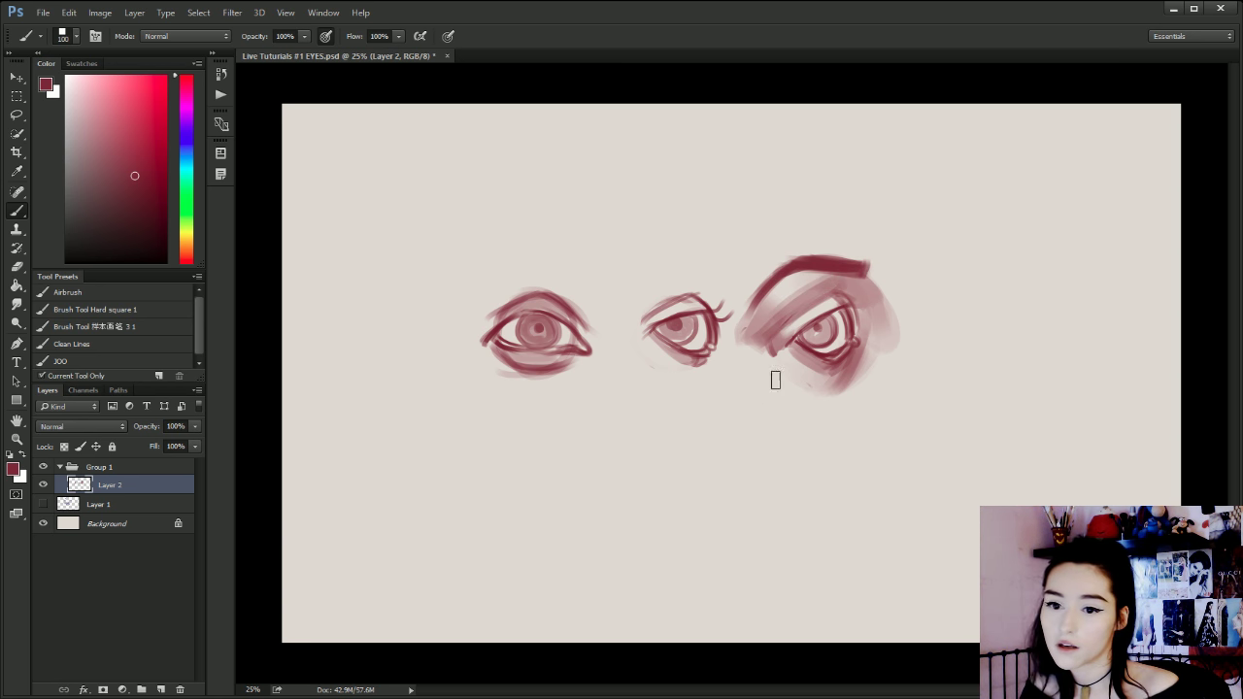
{"action": "key", "text": "bracketleft"}
{"action": "key", "text": "bracketleft"}
{"action": "key", "text": "bracketleft"}
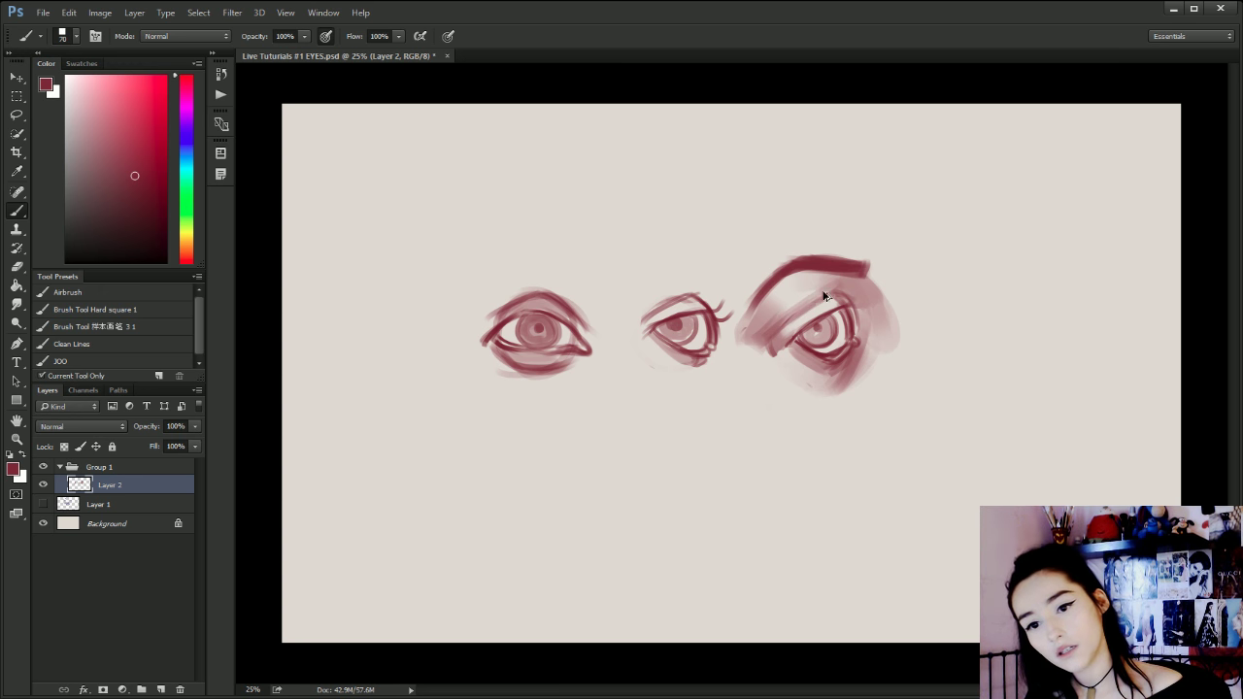
{"action": "key", "text": "ctrl+z"}
Shade along the upper lid crease toward the browed eye's outer corner with a smaller brush.
{"action": "key", "text": "bracketleft"}
{"action": "key", "text": "bracketleft"}
{"action": "key", "text": "bracketleft"}
{"action": "left_click_drag", "start_coordinate": [835, 289], "coordinate": [773, 324]}
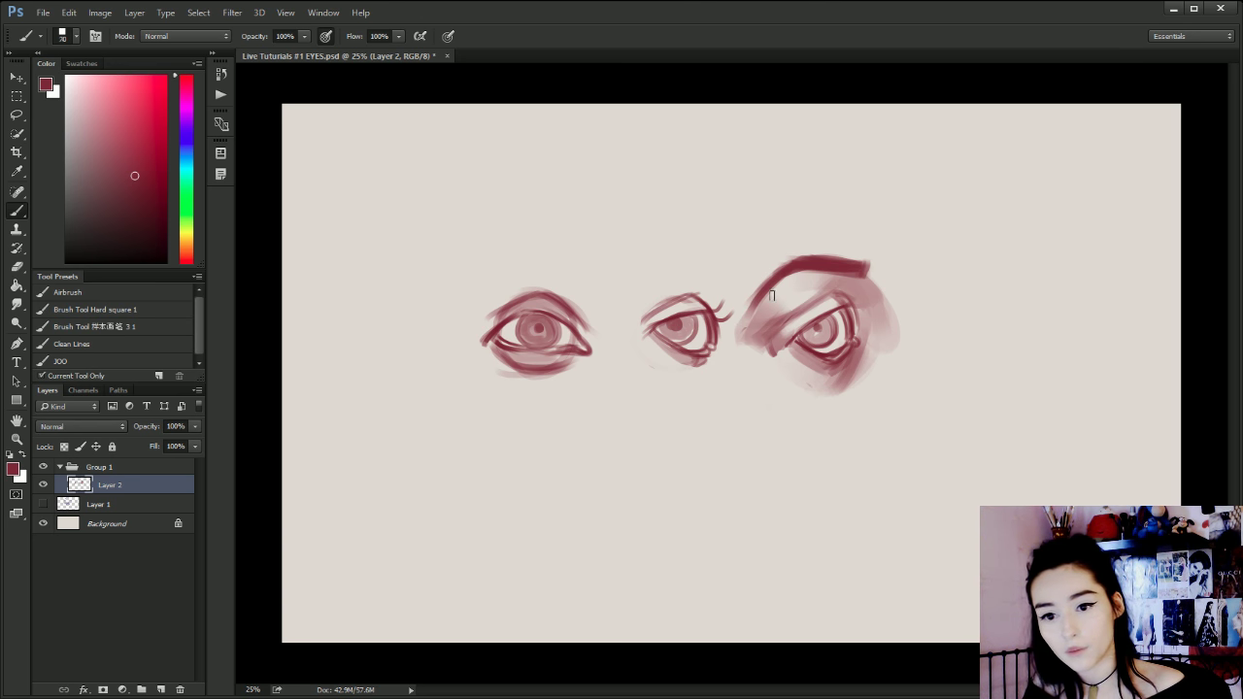
Lighten the brow bone under the eyebrow with the sampled background colour and blend its edge in sampled pink.
{"action": "left_click", "coordinate": [802, 283], "text": "alt"}
{"action": "key", "text": "bracketright"}
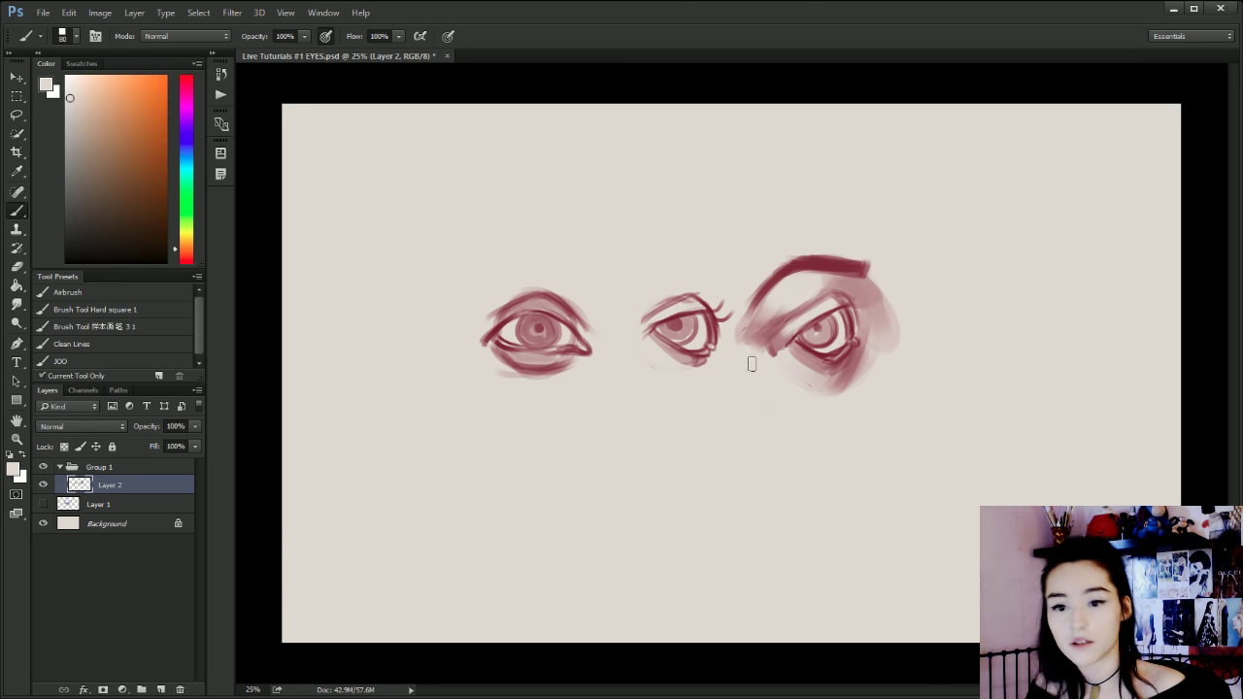
{"action": "left_click", "coordinate": [814, 295], "text": "alt"}
{"action": "key", "text": "bracketleft"}
{"action": "key", "text": "bracketleft"}
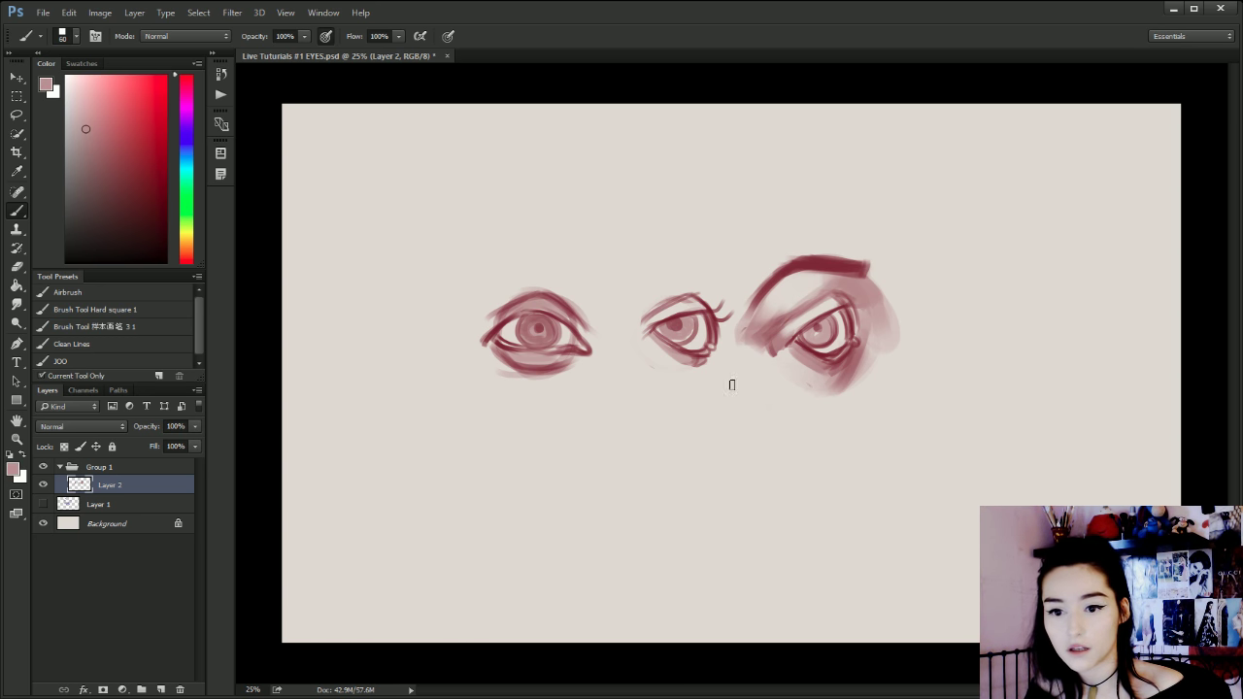
Sample the eyebrow's dark red, add a new layer, and paint over the whole eye socket with a size 150 brush.
{"action": "left_click", "coordinate": [838, 268], "text": "alt"}
{"action": "left_click", "coordinate": [160, 690]}
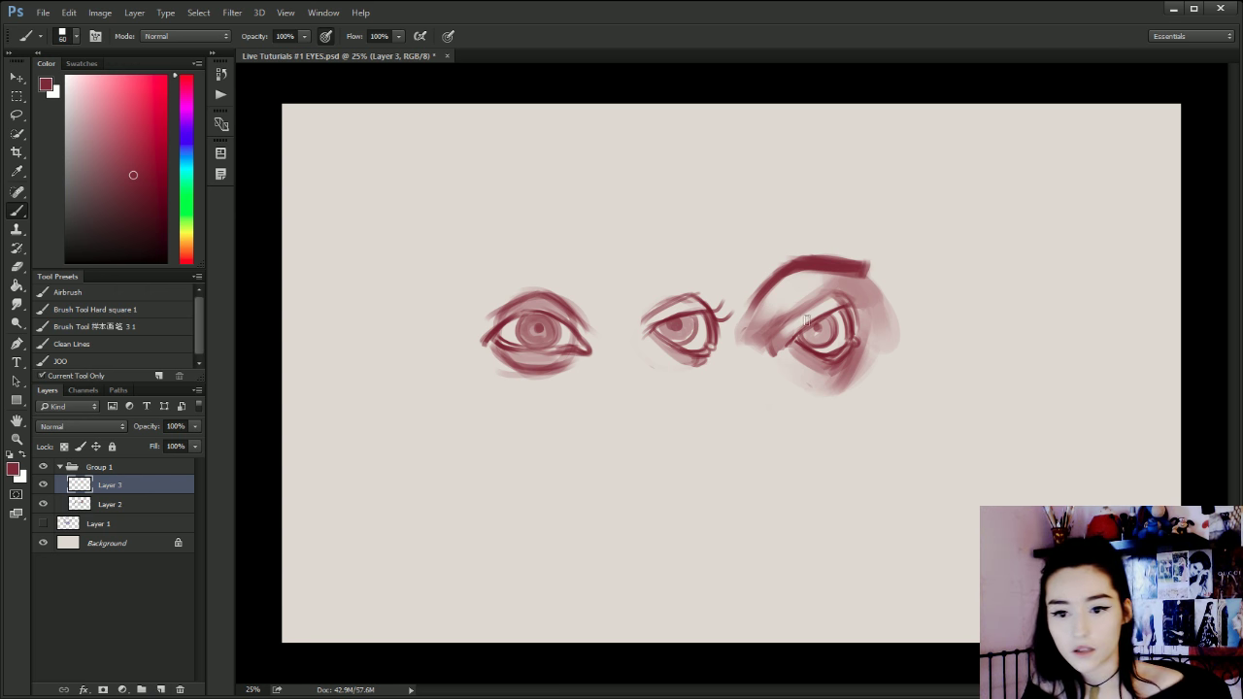
{"action": "key", "text": "bracketright"}
{"action": "key", "text": "bracketright"}
{"action": "key", "text": "bracketright"}
{"action": "key", "text": "bracketright"}
{"action": "key", "text": "bracketright"}
{"action": "key", "text": "bracketright"}
{"action": "mouse_move", "coordinate": [830, 280]}
{"action": "left_mouse_down"}
{"action": "mouse_move", "coordinate": [852, 329]}
{"action": "mouse_move", "coordinate": [862, 307]}
{"action": "mouse_move", "coordinate": [829, 346]}
{"action": "mouse_move", "coordinate": [823, 310]}
{"action": "mouse_move", "coordinate": [846, 286]}
{"action": "mouse_move", "coordinate": [774, 349]}
{"action": "mouse_move", "coordinate": [813, 382]}
{"action": "mouse_move", "coordinate": [785, 354]}
{"action": "mouse_move", "coordinate": [843, 358]}
{"action": "mouse_move", "coordinate": [837, 334]}
{"action": "mouse_move", "coordinate": [815, 343]}
{"action": "mouse_move", "coordinate": [832, 311]}
{"action": "left_mouse_up"}
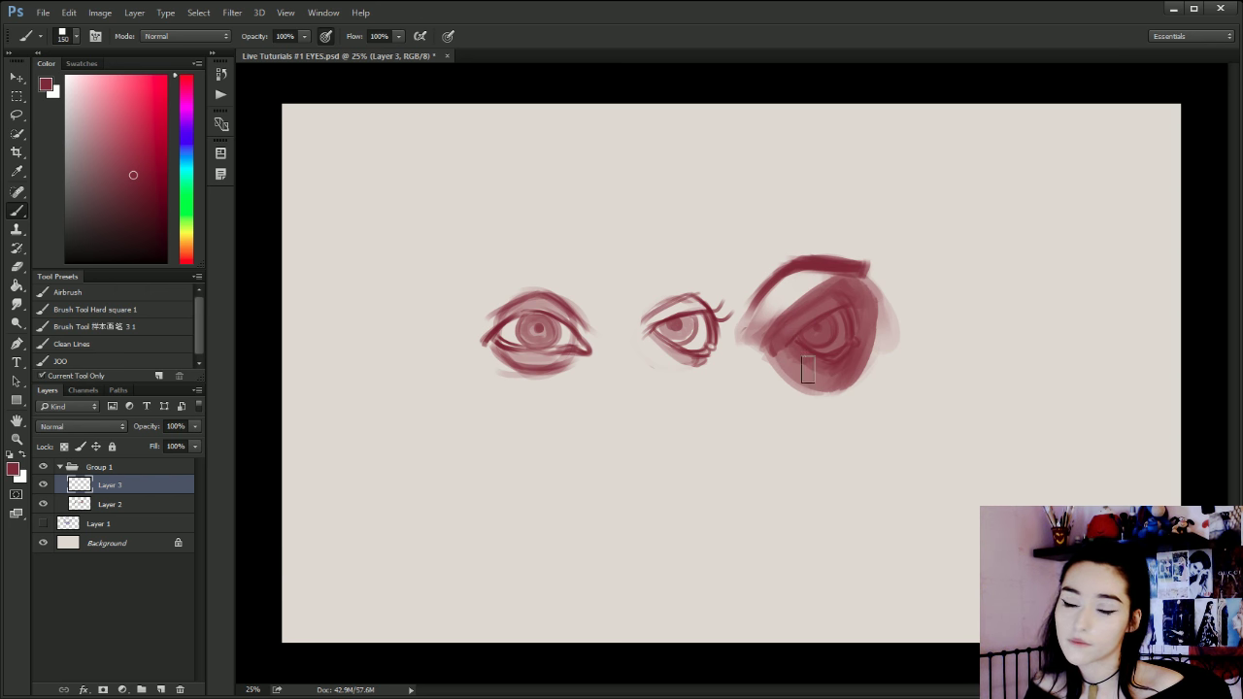
Try to sketch curved contour lines around the browed third eye's socket with a size 15 brush.
{"action": "key", "text": "bracketleft"}
{"action": "key", "text": "bracketleft"}
{"action": "key", "text": "bracketleft"}
{"action": "key", "text": "bracketleft"}
{"action": "mouse_move", "coordinate": [738, 325]}
{"action": "left_mouse_down"}
{"action": "mouse_move", "coordinate": [730, 378]}
{"action": "mouse_move", "coordinate": [785, 416]}
{"action": "left_mouse_up"}
{"action": "mouse_move", "coordinate": [744, 264]}
{"action": "left_mouse_down"}
{"action": "mouse_move", "coordinate": [865, 243]}
{"action": "mouse_move", "coordinate": [901, 340]}
{"action": "mouse_move", "coordinate": [762, 432]}
{"action": "mouse_move", "coordinate": [937, 311]}
{"action": "mouse_move", "coordinate": [855, 393]}
{"action": "mouse_move", "coordinate": [859, 376]}
{"action": "left_mouse_up"}
{"action": "key", "text": "ctrl+alt+z"}
{"action": "key", "text": "ctrl+alt+z"}
{"action": "key", "text": "ctrl+alt+z"}
{"action": "key", "text": "ctrl+alt+z"}
{"action": "key", "text": "ctrl+alt+z"}
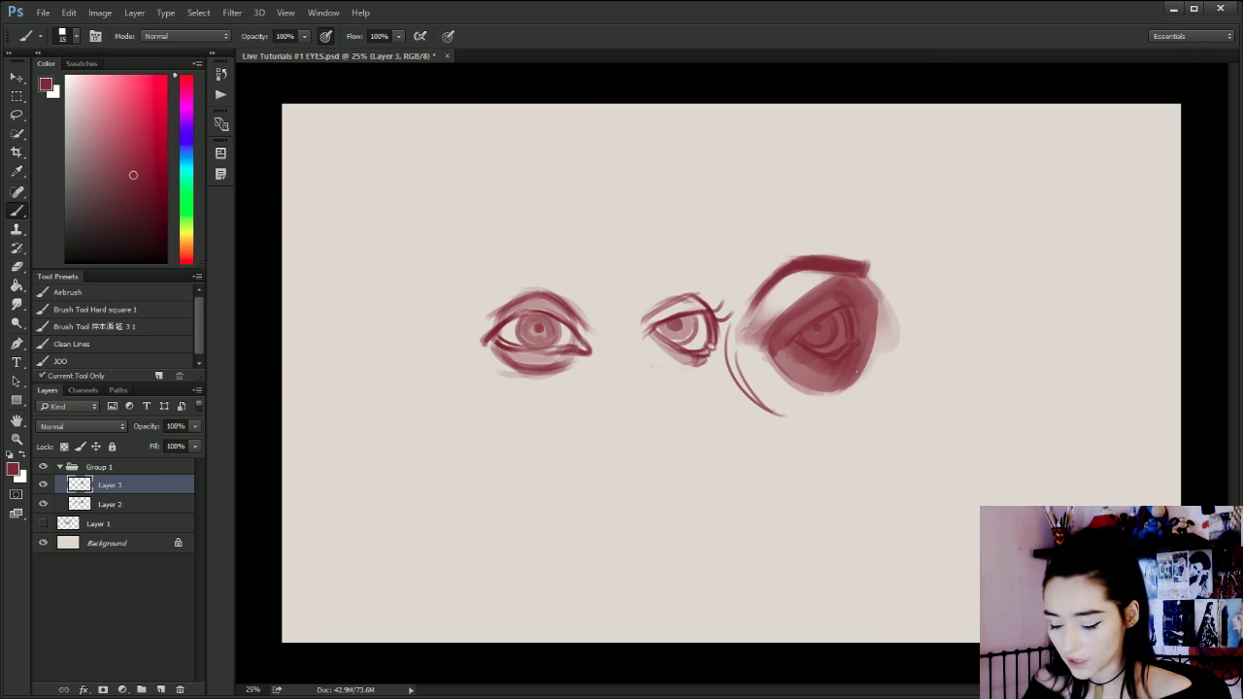
{"action": "key", "text": "ctrl+alt+z"}
{"action": "key", "text": "ctrl+alt+z"}
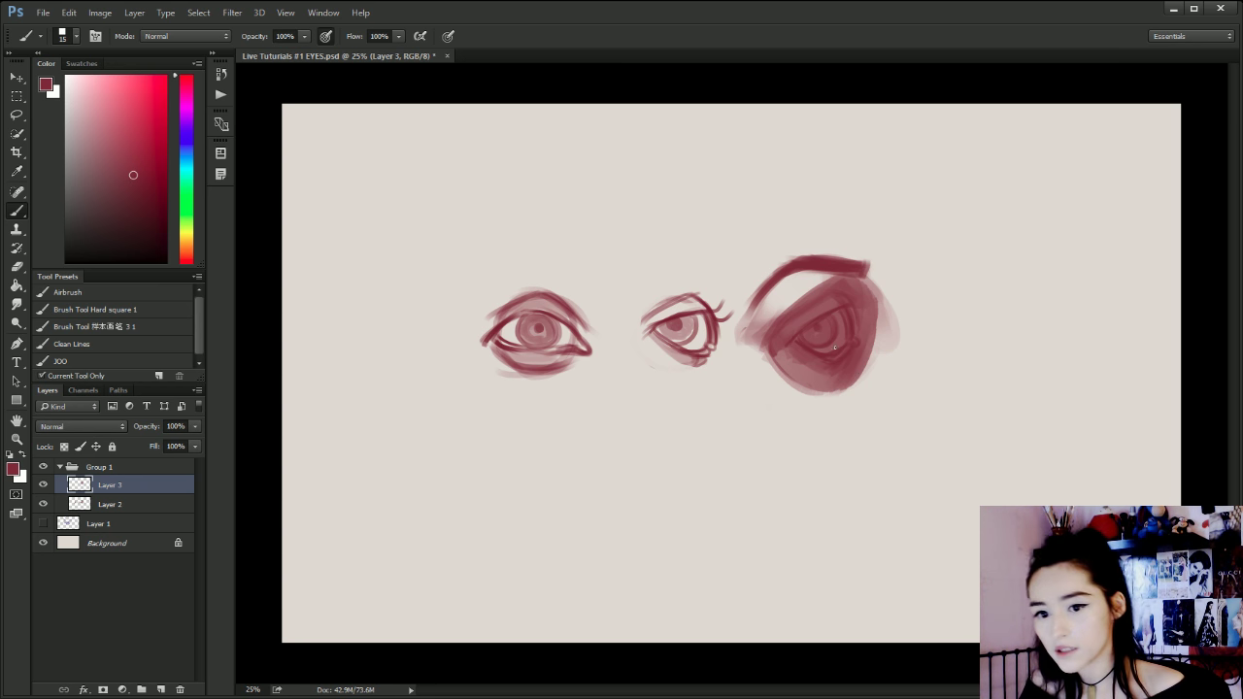
Try to darken the painted socket over the third eye with broad strokes of a size 150 brush.
{"action": "key", "text": "bracketright"}
{"action": "key", "text": "bracketright"}
{"action": "key", "text": "bracketright"}
{"action": "key", "text": "bracketright"}
{"action": "key", "text": "bracketright"}
{"action": "key", "text": "bracketright"}
{"action": "key", "text": "bracketright"}
{"action": "key", "text": "bracketright"}
{"action": "key", "text": "bracketright"}
{"action": "key", "text": "bracketright"}
{"action": "key", "text": "bracketright"}
{"action": "key", "text": "bracketright"}
{"action": "key", "text": "bracketright"}
{"action": "left_click_drag", "start_coordinate": [824, 335], "coordinate": [810, 366]}
{"action": "left_click_drag", "start_coordinate": [865, 316], "coordinate": [799, 360]}
{"action": "key", "text": "ctrl+alt+z"}
{"action": "key", "text": "ctrl+alt+z"}
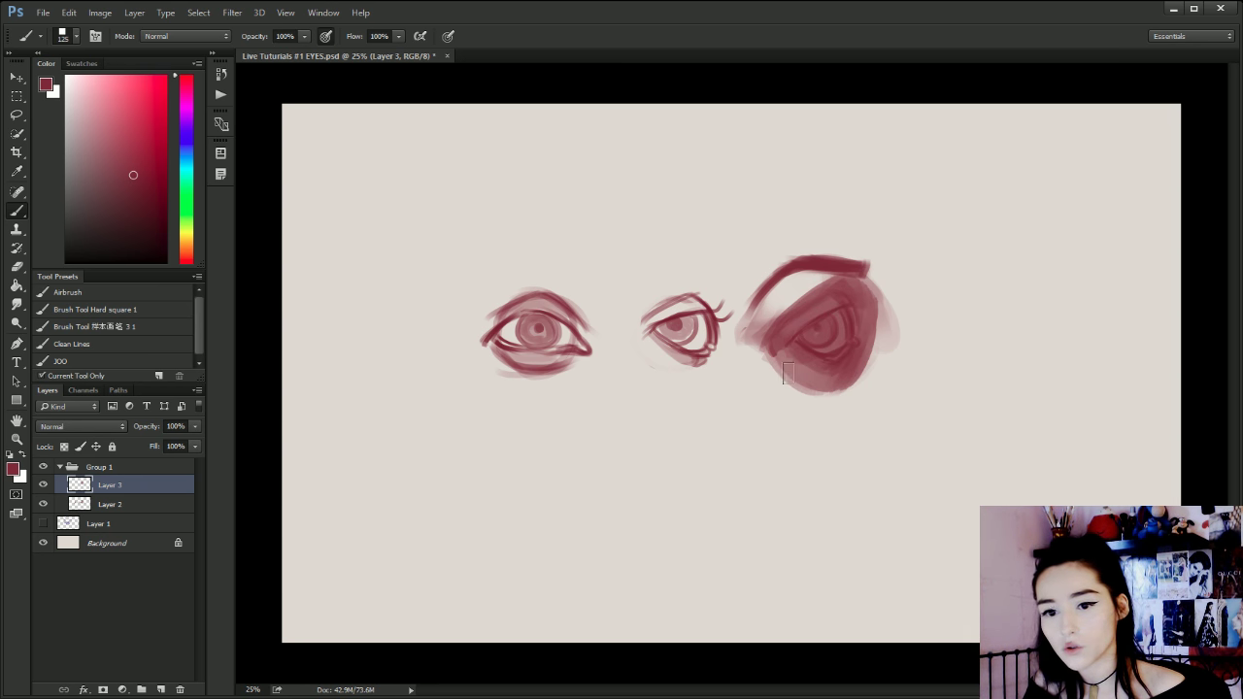
{"action": "key", "text": "ctrl+alt+z"}
{"action": "key", "text": "bracketright"}
{"action": "mouse_move", "coordinate": [840, 313]}
{"action": "left_mouse_down"}
{"action": "mouse_move", "coordinate": [818, 362]}
{"action": "mouse_move", "coordinate": [840, 359]}
{"action": "mouse_move", "coordinate": [856, 316]}
{"action": "mouse_move", "coordinate": [829, 310]}
{"action": "mouse_move", "coordinate": [816, 352]}
{"action": "mouse_move", "coordinate": [842, 300]}
{"action": "mouse_move", "coordinate": [785, 345]}
{"action": "mouse_move", "coordinate": [819, 374]}
{"action": "mouse_move", "coordinate": [810, 363]}
{"action": "mouse_move", "coordinate": [845, 307]}
{"action": "mouse_move", "coordinate": [825, 365]}
{"action": "mouse_move", "coordinate": [843, 306]}
{"action": "mouse_move", "coordinate": [801, 355]}
{"action": "left_mouse_up"}
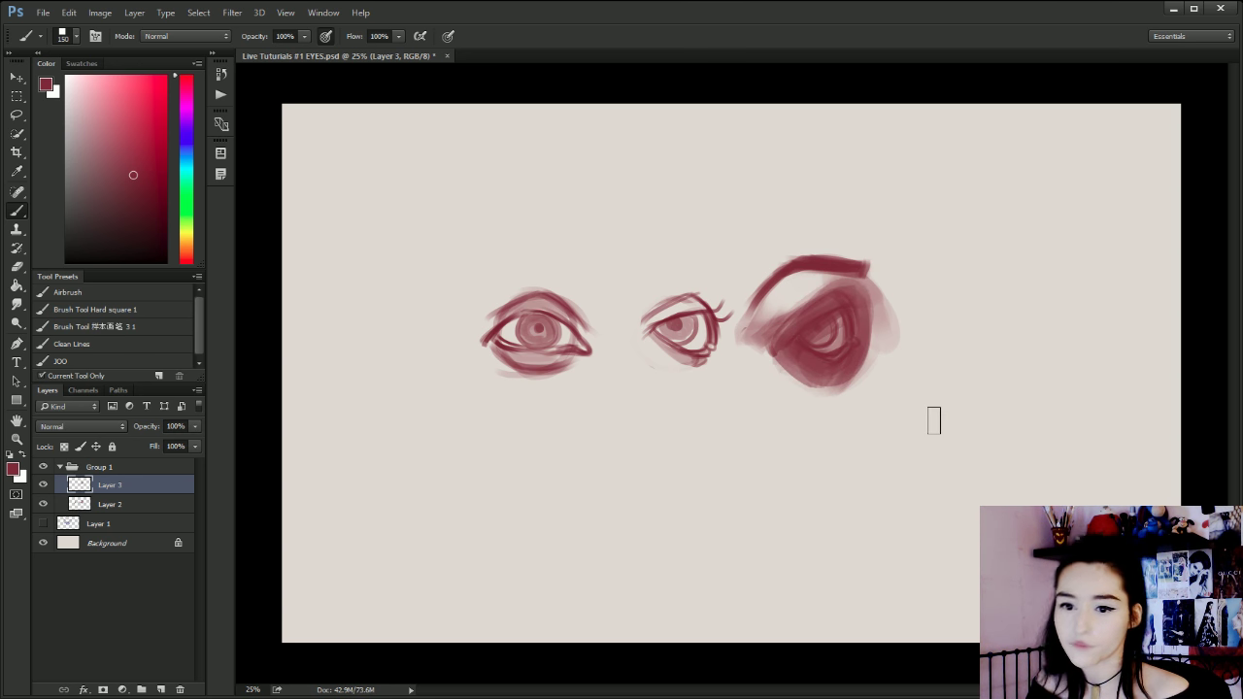
Undo the overpainting of the third eye's socket together with the layer added for it.
{"action": "key", "text": "ctrl+alt+z"}
{"action": "key", "text": "ctrl+alt+z"}
{"action": "key", "text": "ctrl+alt+z"}
{"action": "key", "text": "ctrl+alt+z"}
{"action": "key", "text": "ctrl+alt+z"}
{"action": "key", "text": "ctrl+alt+z"}
{"action": "key", "text": "ctrl+alt+z"}
{"action": "key", "text": "ctrl+alt+z"}
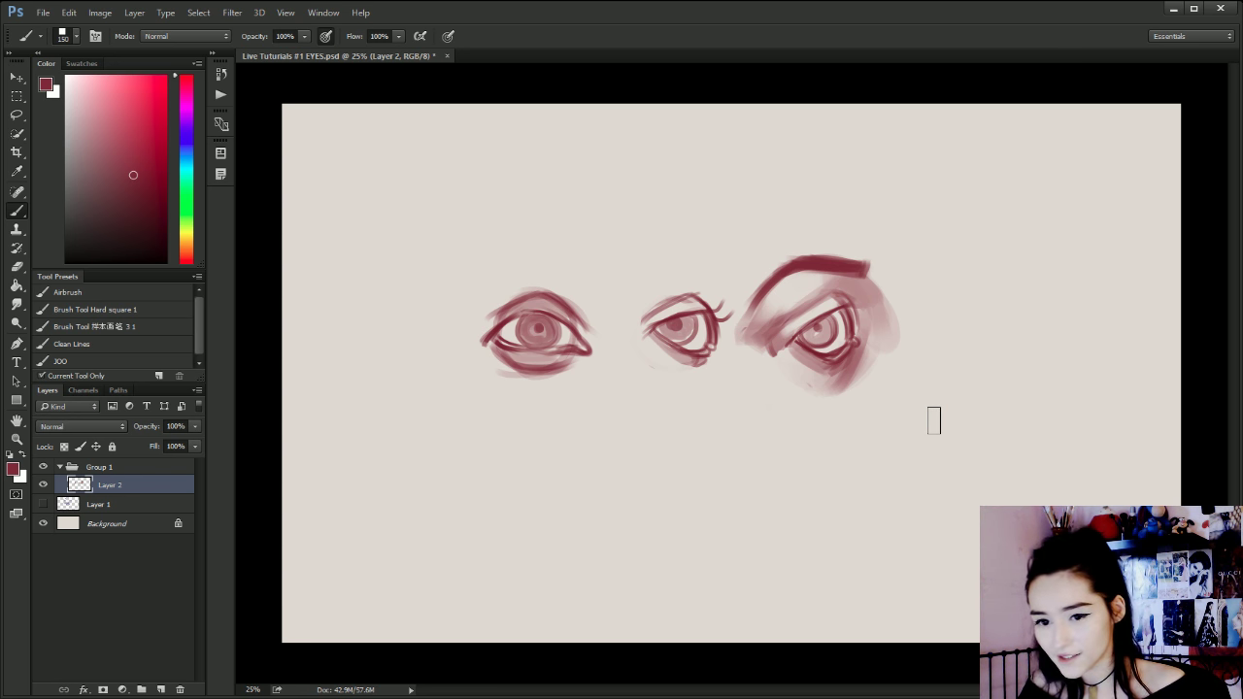
Shade the hollow between the middle eye's upper left corner and its brow area with a medium brush.
{"action": "key", "text": "bracketleft"}
{"action": "key", "text": "bracketleft"}
{"action": "key", "text": "bracketleft"}
{"action": "key", "text": "bracketleft"}
{"action": "key", "text": "bracketleft"}
{"action": "key", "text": "bracketleft"}
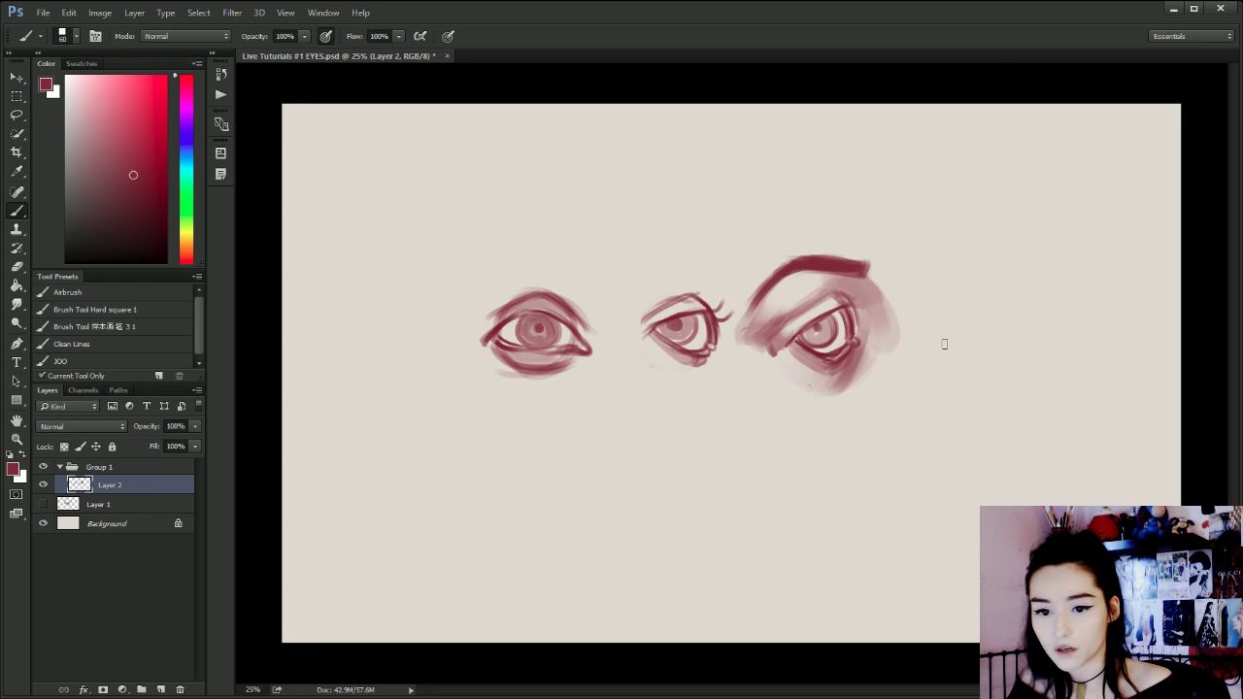
{"action": "key", "text": "bracketright"}
{"action": "key", "text": "bracketright"}
{"action": "key", "text": "bracketright"}
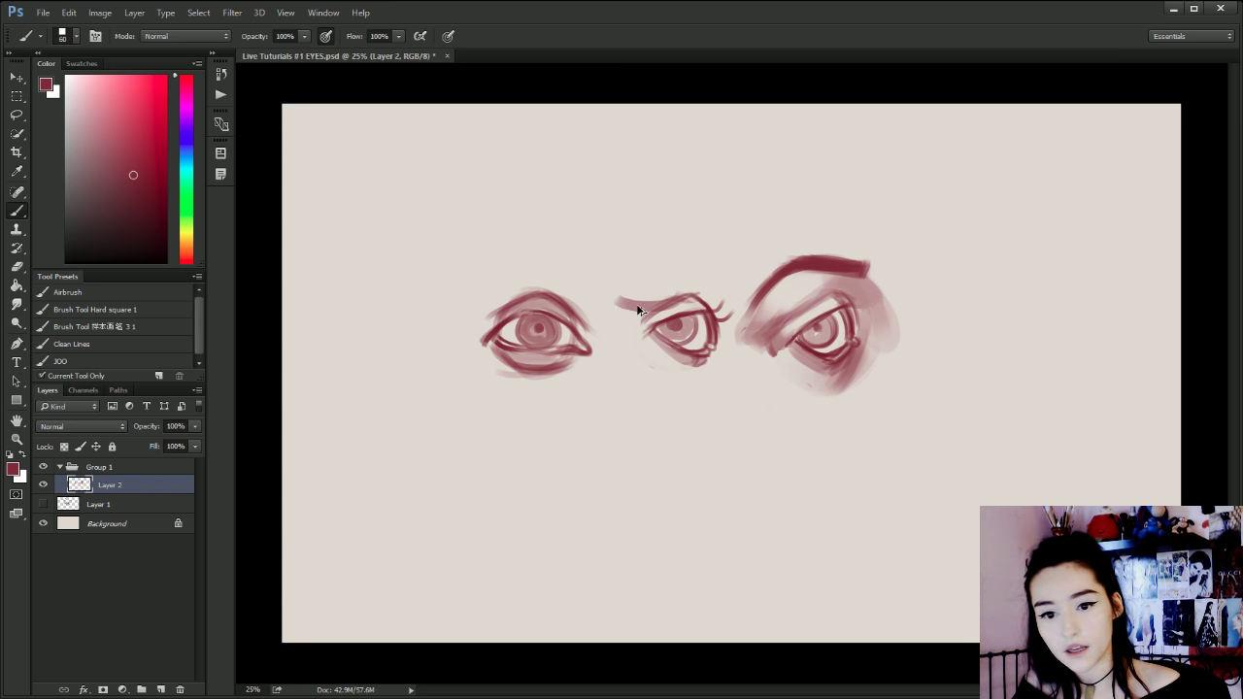
{"action": "mouse_move", "coordinate": [630, 292]}
{"action": "left_mouse_down"}
{"action": "mouse_move", "coordinate": [669, 299]}
{"action": "mouse_move", "coordinate": [646, 268]}
{"action": "mouse_move", "coordinate": [714, 279]}
{"action": "left_mouse_up"}
Draw a slanting eyebrow above the middle eye with a smaller brush, taking back the last extending stroke.
{"action": "key", "text": "bracketleft"}
{"action": "key", "text": "bracketleft"}
{"action": "key", "text": "bracketleft"}
{"action": "key", "text": "bracketleft"}
{"action": "mouse_move", "coordinate": [641, 253]}
{"action": "left_mouse_down"}
{"action": "mouse_move", "coordinate": [717, 279]}
{"action": "mouse_move", "coordinate": [641, 254]}
{"action": "mouse_move", "coordinate": [734, 291]}
{"action": "mouse_move", "coordinate": [635, 254]}
{"action": "mouse_move", "coordinate": [737, 289]}
{"action": "mouse_move", "coordinate": [623, 256]}
{"action": "mouse_move", "coordinate": [737, 285]}
{"action": "left_mouse_up"}
{"action": "key", "text": "bracketleft"}
{"action": "key", "text": "bracketleft"}
{"action": "key", "text": "bracketleft"}
{"action": "key", "text": "bracketleft"}
{"action": "key", "text": "bracketleft"}
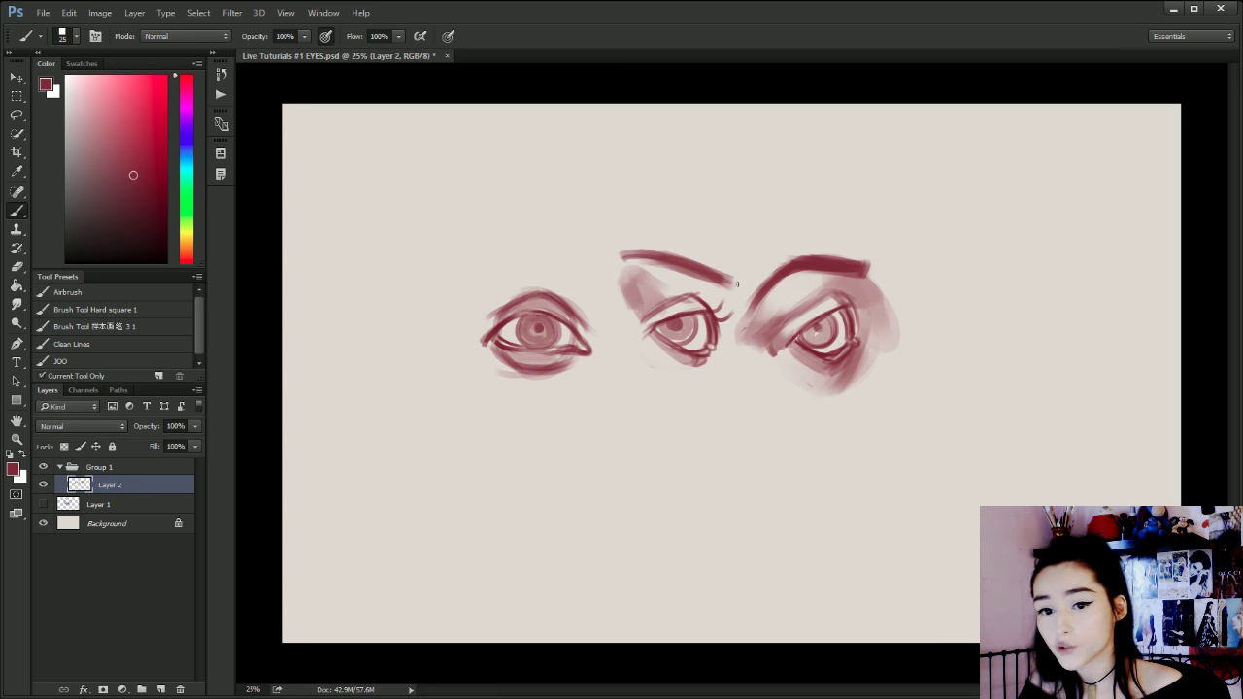
{"action": "key", "text": "ctrl+z"}
Try to shade a diagonal band from the middle eye's brow down toward the first eye's tear duct.
{"action": "key", "text": "bracketright"}
{"action": "key", "text": "bracketright"}
{"action": "key", "text": "bracketright"}
{"action": "mouse_move", "coordinate": [624, 277]}
{"action": "left_mouse_down"}
{"action": "mouse_move", "coordinate": [656, 260]}
{"action": "mouse_move", "coordinate": [636, 319]}
{"action": "mouse_move", "coordinate": [593, 363]}
{"action": "left_mouse_up"}
{"action": "key", "text": "bracketright"}
{"action": "key", "text": "bracketright"}
{"action": "key", "text": "bracketright"}
{"action": "key", "text": "bracketright"}
{"action": "key", "text": "bracketright"}
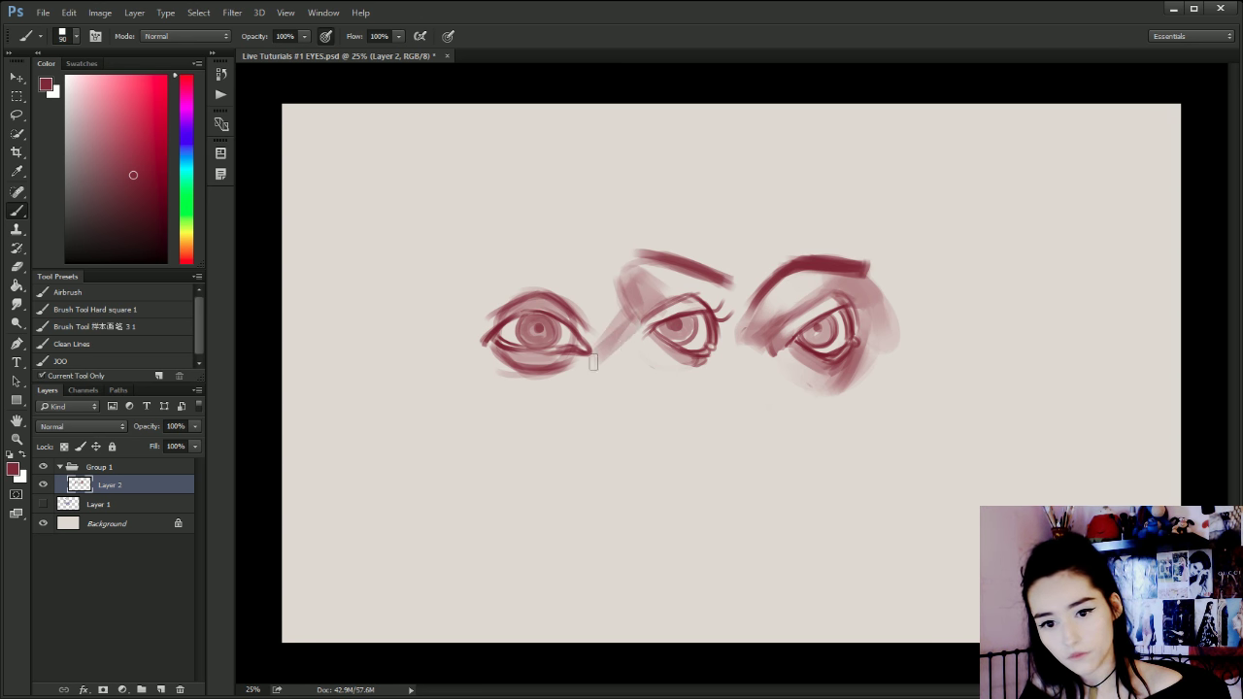
{"action": "key", "text": "ctrl+alt+z"}
{"action": "key", "text": "ctrl+alt+z"}
Shade between the middle eye's lashes and brow, and extend the brow's left end with a size 30 brush.
{"action": "left_click_drag", "start_coordinate": [722, 289], "coordinate": [737, 319]}
{"action": "left_click_drag", "start_coordinate": [707, 295], "coordinate": [721, 320]}
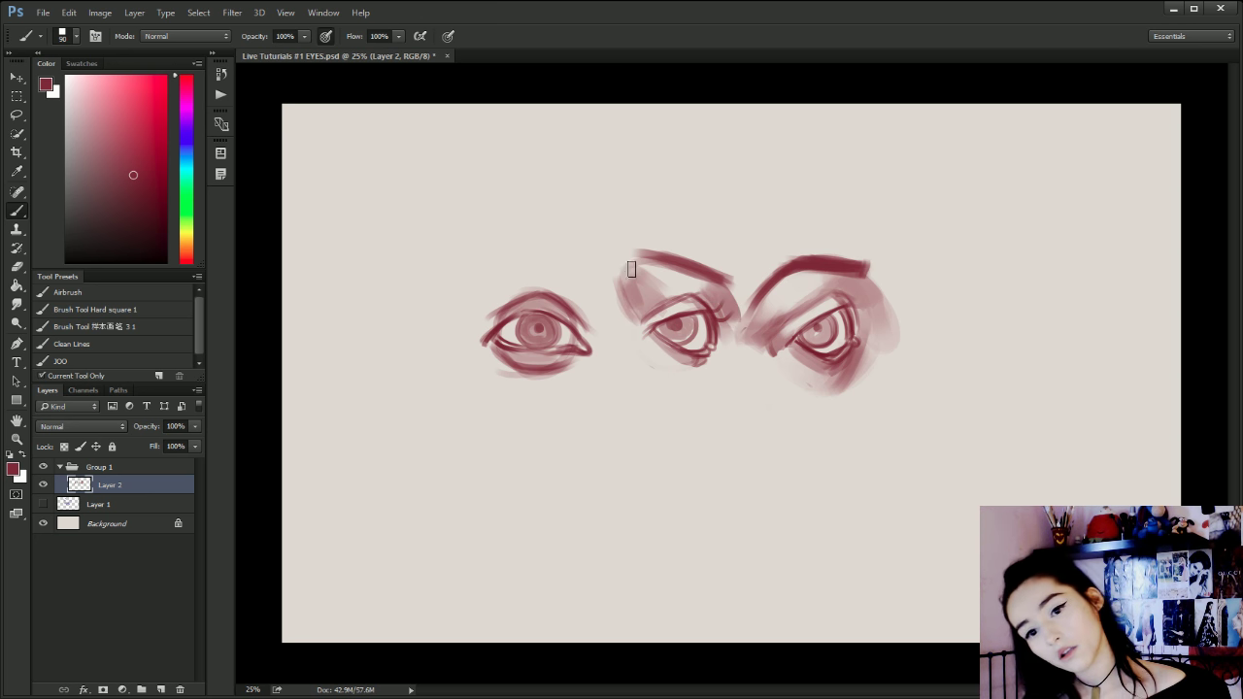
{"action": "key", "text": "bracketleft"}
{"action": "key", "text": "bracketleft"}
{"action": "key", "text": "bracketleft"}
{"action": "key", "text": "bracketleft"}
{"action": "key", "text": "bracketleft"}
{"action": "key", "text": "bracketleft"}
{"action": "key", "text": "bracketleft"}
{"action": "key", "text": "bracketleft"}
{"action": "mouse_move", "coordinate": [634, 254]}
{"action": "left_mouse_down"}
{"action": "mouse_move", "coordinate": [663, 257]}
{"action": "mouse_move", "coordinate": [605, 266]}
{"action": "mouse_move", "coordinate": [656, 255]}
{"action": "left_mouse_up"}
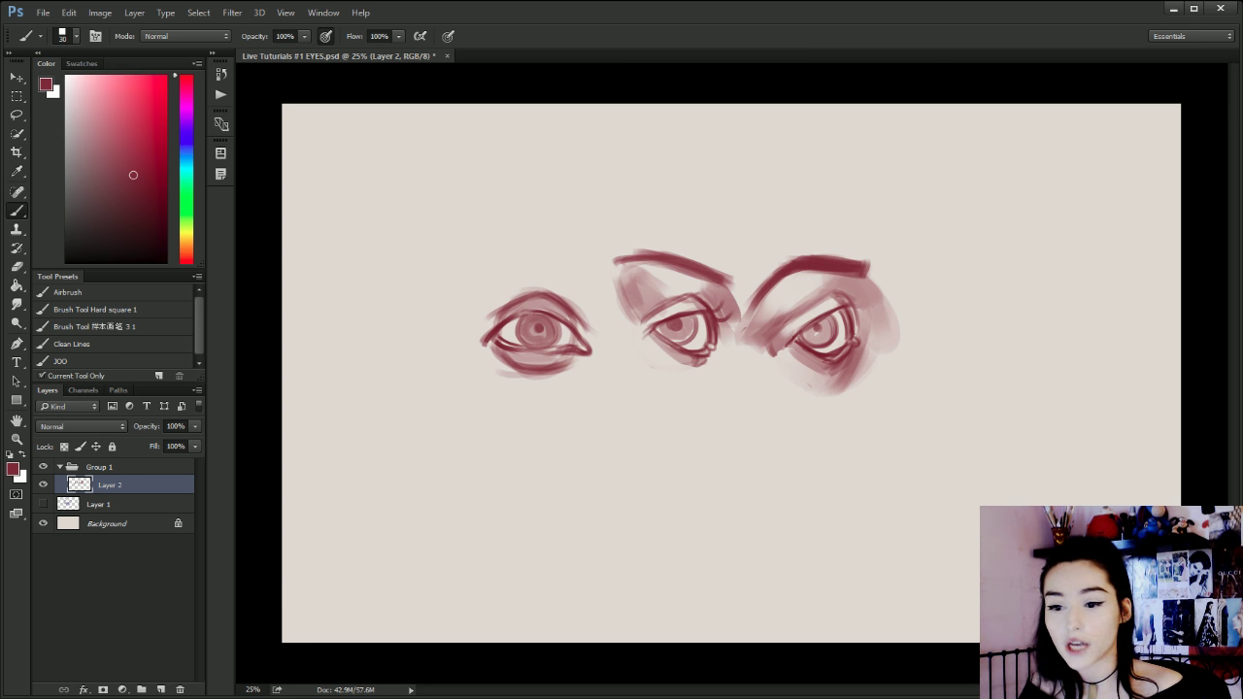
Paint a light band from the left end of the middle eye's brow up the forehead with a size 200 brush.
{"action": "key", "text": "bracketright"}
{"action": "key", "text": "bracketright"}
{"action": "key", "text": "bracketright"}
{"action": "key", "text": "bracketright"}
{"action": "key", "text": "bracketright"}
{"action": "key", "text": "bracketright"}
{"action": "key", "text": "bracketright"}
{"action": "key", "text": "bracketright"}
{"action": "mouse_move", "coordinate": [618, 276]}
{"action": "left_mouse_down"}
{"action": "mouse_move", "coordinate": [643, 301]}
{"action": "mouse_move", "coordinate": [622, 254]}
{"action": "mouse_move", "coordinate": [634, 216]}
{"action": "left_mouse_up"}
{"action": "mouse_move", "coordinate": [654, 215]}
{"action": "left_mouse_down"}
{"action": "mouse_move", "coordinate": [657, 181]}
{"action": "mouse_move", "coordinate": [633, 215]}
{"action": "left_mouse_up"}
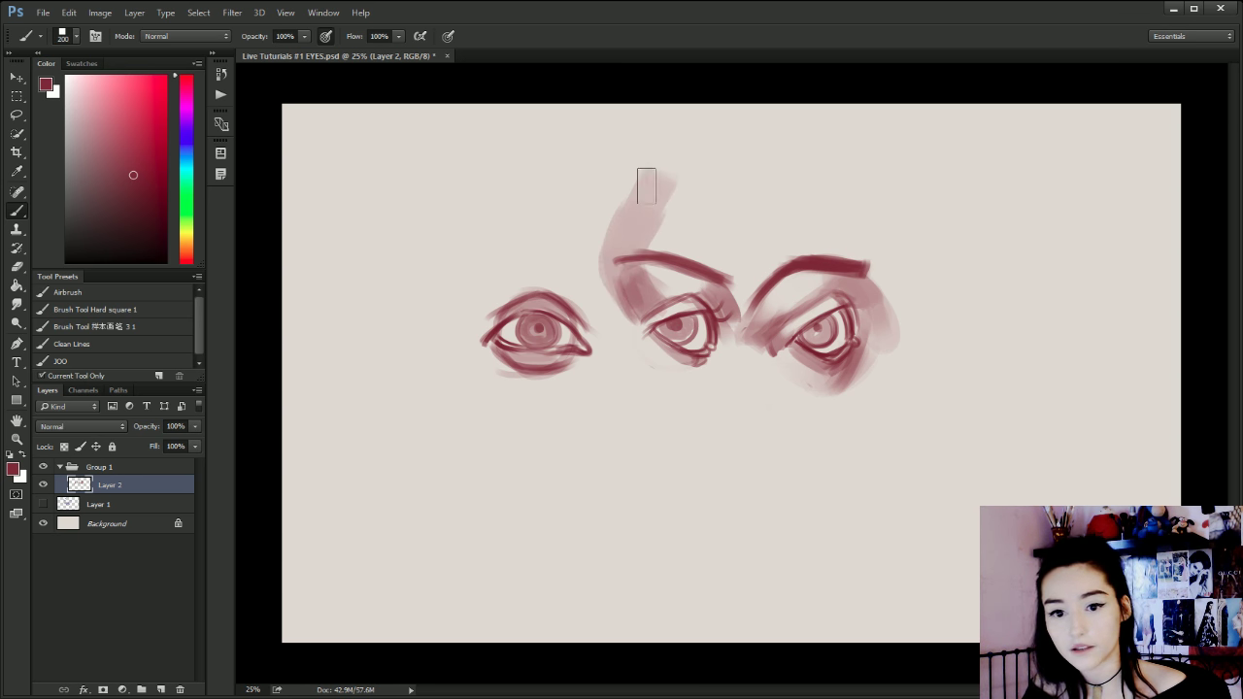
Try to strengthen the left part of the middle eye's brow with a size 35 brush.
{"action": "key", "text": "bracketleft"}
{"action": "key", "text": "bracketleft"}
{"action": "key", "text": "bracketleft"}
{"action": "key", "text": "bracketleft"}
{"action": "key", "text": "bracketleft"}
{"action": "key", "text": "bracketleft"}
{"action": "key", "text": "bracketleft"}
{"action": "key", "text": "bracketleft"}
{"action": "key", "text": "bracketleft"}
{"action": "key", "text": "bracketleft"}
{"action": "key", "text": "bracketleft"}
{"action": "key", "text": "bracketleft"}
{"action": "mouse_move", "coordinate": [643, 258]}
{"action": "left_mouse_down"}
{"action": "mouse_move", "coordinate": [597, 271]}
{"action": "mouse_move", "coordinate": [663, 261]}
{"action": "left_mouse_up"}
{"action": "key", "text": "ctrl+alt+z"}
{"action": "key", "text": "ctrl+alt+z"}
{"action": "key", "text": "ctrl+alt+z"}
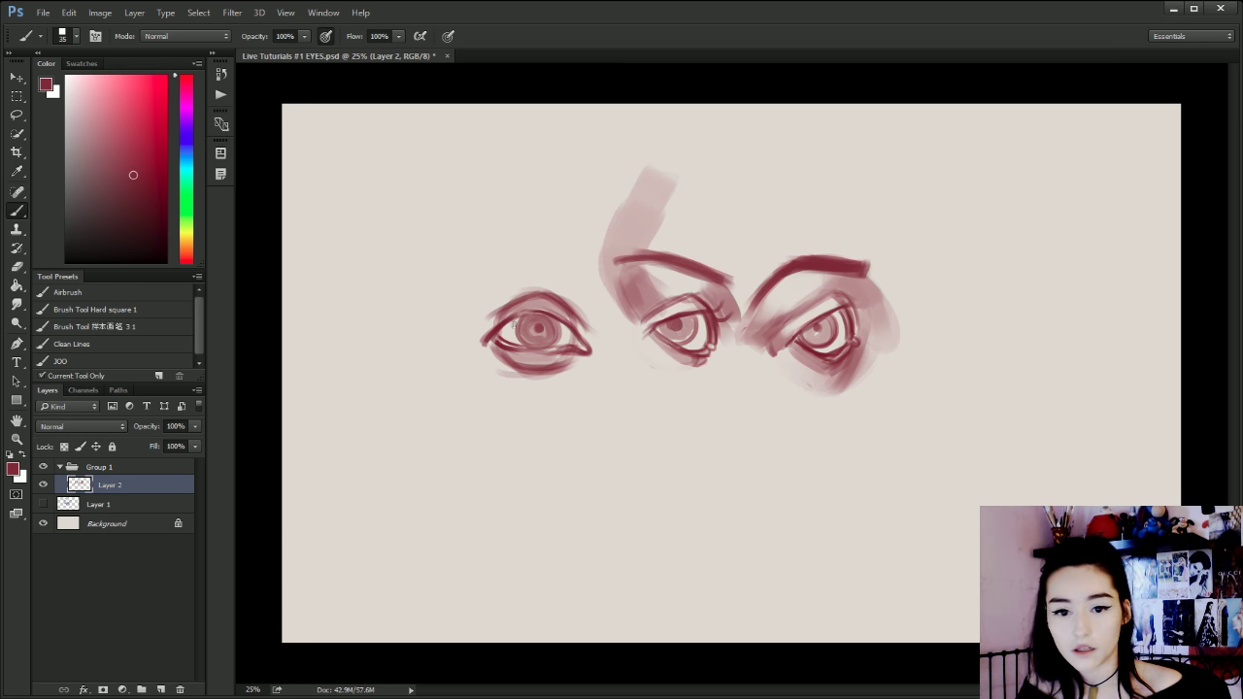
Draw an arched eyebrow over the first eye, from the nose side around to the outer corner.
{"action": "mouse_move", "coordinate": [485, 323]}
{"action": "left_mouse_down"}
{"action": "mouse_move", "coordinate": [467, 276]}
{"action": "mouse_move", "coordinate": [492, 307]}
{"action": "mouse_move", "coordinate": [473, 282]}
{"action": "mouse_move", "coordinate": [463, 288]}
{"action": "mouse_move", "coordinate": [464, 257]}
{"action": "mouse_move", "coordinate": [471, 333]}
{"action": "mouse_move", "coordinate": [458, 330]}
{"action": "mouse_move", "coordinate": [463, 295]}
{"action": "left_mouse_up"}
{"action": "key", "text": "ctrl+z"}
{"action": "key", "text": "bracketright"}
{"action": "key", "text": "bracketright"}
{"action": "key", "text": "bracketright"}
{"action": "key", "text": "bracketright"}
{"action": "key", "text": "bracketright"}
{"action": "key", "text": "bracketright"}
{"action": "key", "text": "bracketright"}
{"action": "key", "text": "bracketleft"}
{"action": "key", "text": "bracketleft"}
{"action": "key", "text": "bracketleft"}
{"action": "key", "text": "bracketleft"}
{"action": "key", "text": "bracketleft"}
{"action": "key", "text": "bracketleft"}
{"action": "key", "text": "bracketleft"}
{"action": "key", "text": "bracketleft"}
{"action": "key", "text": "bracketleft"}
{"action": "key", "text": "bracketleft"}
{"action": "mouse_move", "coordinate": [588, 265]}
{"action": "left_mouse_down"}
{"action": "mouse_move", "coordinate": [490, 262]}
{"action": "mouse_move", "coordinate": [593, 268]}
{"action": "left_mouse_up"}
{"action": "left_click_drag", "start_coordinate": [487, 265], "coordinate": [596, 277]}
{"action": "mouse_move", "coordinate": [596, 277]}
{"action": "left_mouse_down"}
{"action": "mouse_move", "coordinate": [544, 271]}
{"action": "mouse_move", "coordinate": [446, 307]}
{"action": "left_mouse_up"}
Thicken the first eye's brow along its outer arch and shade around its outer end.
{"action": "key", "text": "bracketright"}
{"action": "mouse_move", "coordinate": [488, 272]}
{"action": "left_mouse_down"}
{"action": "mouse_move", "coordinate": [449, 311]}
{"action": "mouse_move", "coordinate": [455, 283]}
{"action": "left_mouse_up"}
{"action": "left_click_drag", "start_coordinate": [526, 254], "coordinate": [470, 285]}
{"action": "key", "text": "bracketleft"}
{"action": "key", "text": "bracketleft"}
{"action": "key", "text": "bracketleft"}
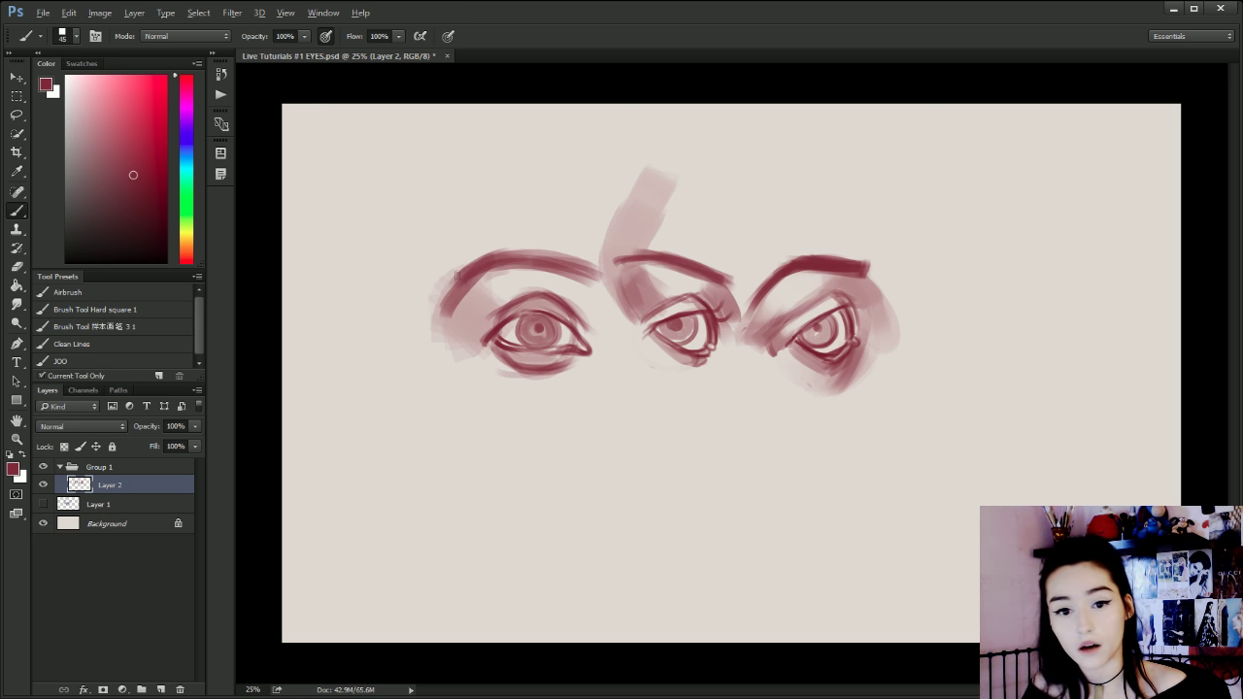
Shade the first eye's socket beneath the brow, at the outer corner and the nose side, with a size 100 brush.
{"action": "key", "text": "alt"}
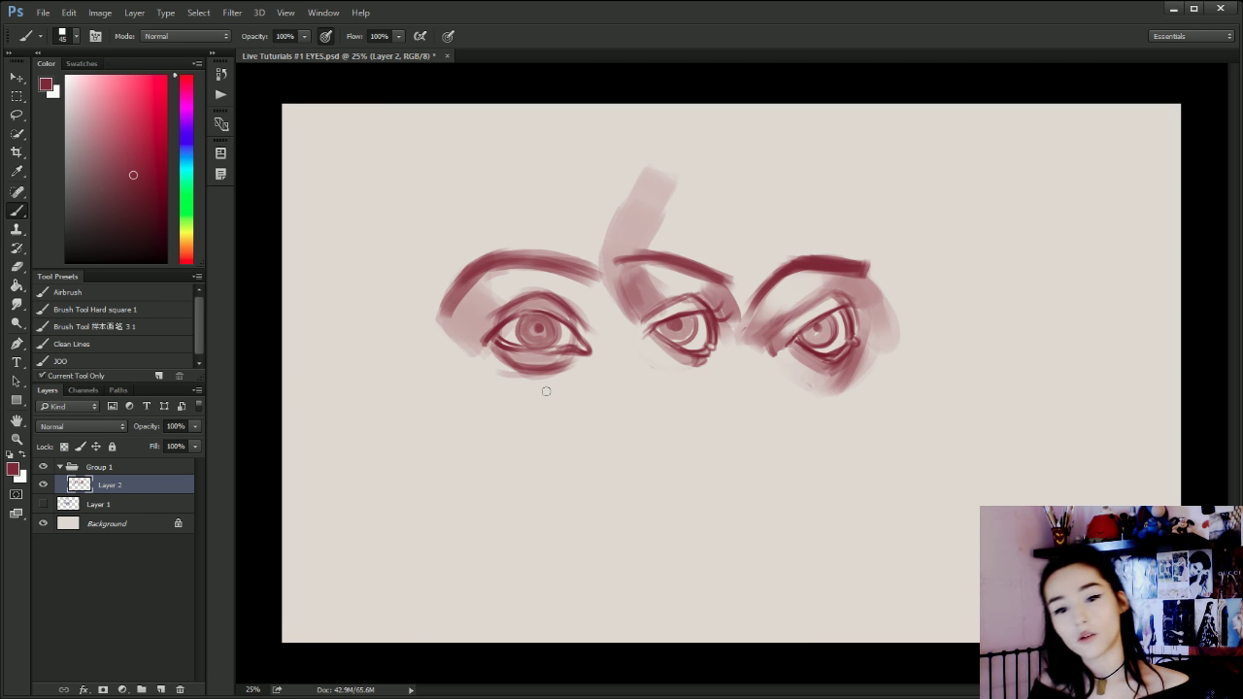
{"action": "key", "text": "bracketright"}
{"action": "mouse_move", "coordinate": [466, 298]}
{"action": "left_mouse_down"}
{"action": "mouse_move", "coordinate": [491, 330]}
{"action": "mouse_move", "coordinate": [452, 329]}
{"action": "mouse_move", "coordinate": [447, 316]}
{"action": "mouse_move", "coordinate": [487, 328]}
{"action": "mouse_move", "coordinate": [491, 314]}
{"action": "left_mouse_up"}
{"action": "key", "text": "ctrl+alt+z"}
{"action": "key", "text": "ctrl+alt+z"}
{"action": "mouse_move", "coordinate": [466, 300]}
{"action": "left_mouse_down"}
{"action": "mouse_move", "coordinate": [592, 303]}
{"action": "mouse_move", "coordinate": [583, 297]}
{"action": "mouse_move", "coordinate": [602, 335]}
{"action": "left_mouse_up"}
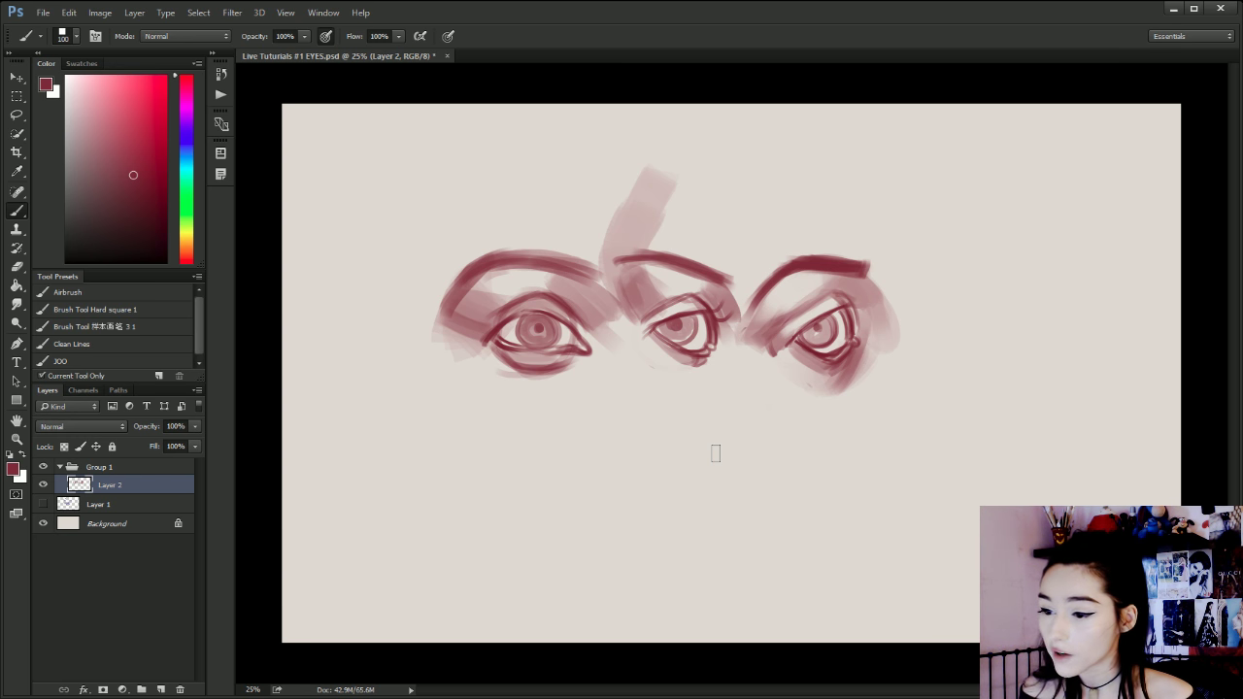
Sketch a construction circle for a new eye below the middle eye with a size 15 brush.
{"action": "key", "text": "bracketleft"}
{"action": "key", "text": "bracketleft"}
{"action": "key", "text": "bracketleft"}
{"action": "key", "text": "bracketleft"}
{"action": "key", "text": "bracketleft"}
{"action": "key", "text": "bracketleft"}
{"action": "key", "text": "bracketleft"}
{"action": "key", "text": "bracketleft"}
{"action": "key", "text": "bracketleft"}
{"action": "key", "text": "bracketleft"}
{"action": "key", "text": "bracketleft"}
{"action": "key", "text": "bracketleft"}
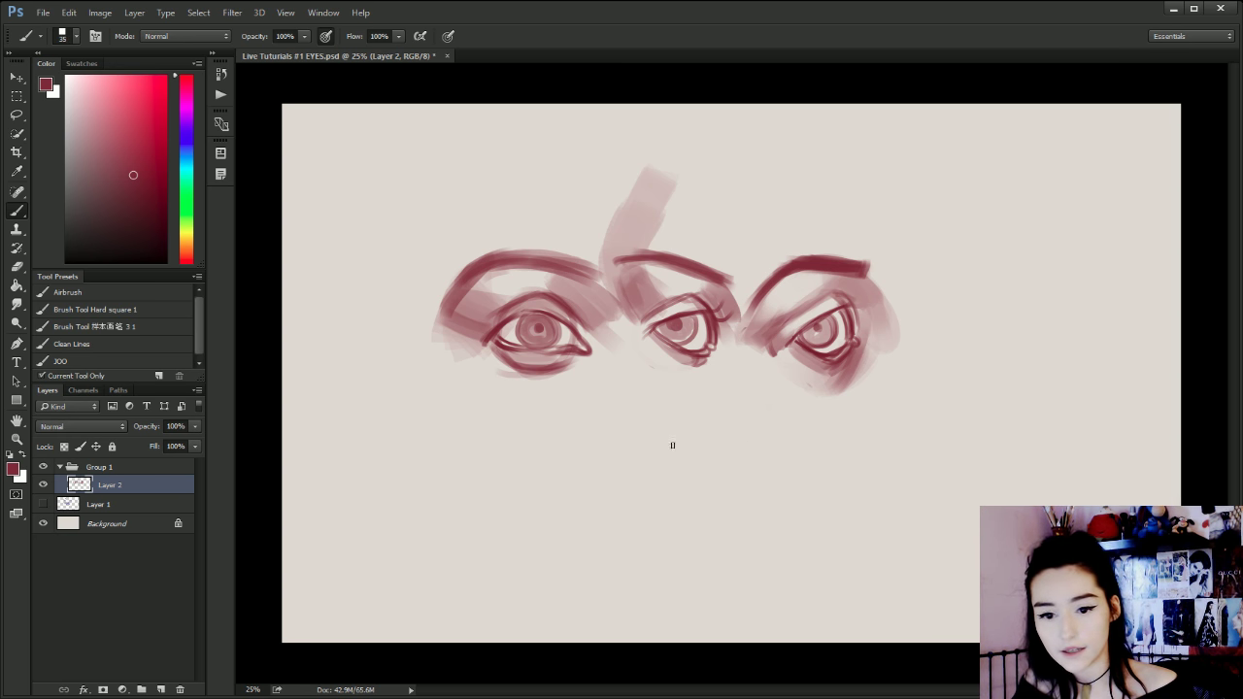
{"action": "mouse_move", "coordinate": [669, 429]}
{"action": "left_mouse_down"}
{"action": "mouse_move", "coordinate": [656, 515]}
{"action": "mouse_move", "coordinate": [679, 428]}
{"action": "mouse_move", "coordinate": [678, 517]}
{"action": "mouse_move", "coordinate": [668, 426]}
{"action": "mouse_move", "coordinate": [729, 490]}
{"action": "left_mouse_up"}
{"action": "key", "text": "ctrl+z"}
{"action": "left_click_drag", "start_coordinate": [664, 428], "coordinate": [662, 515]}
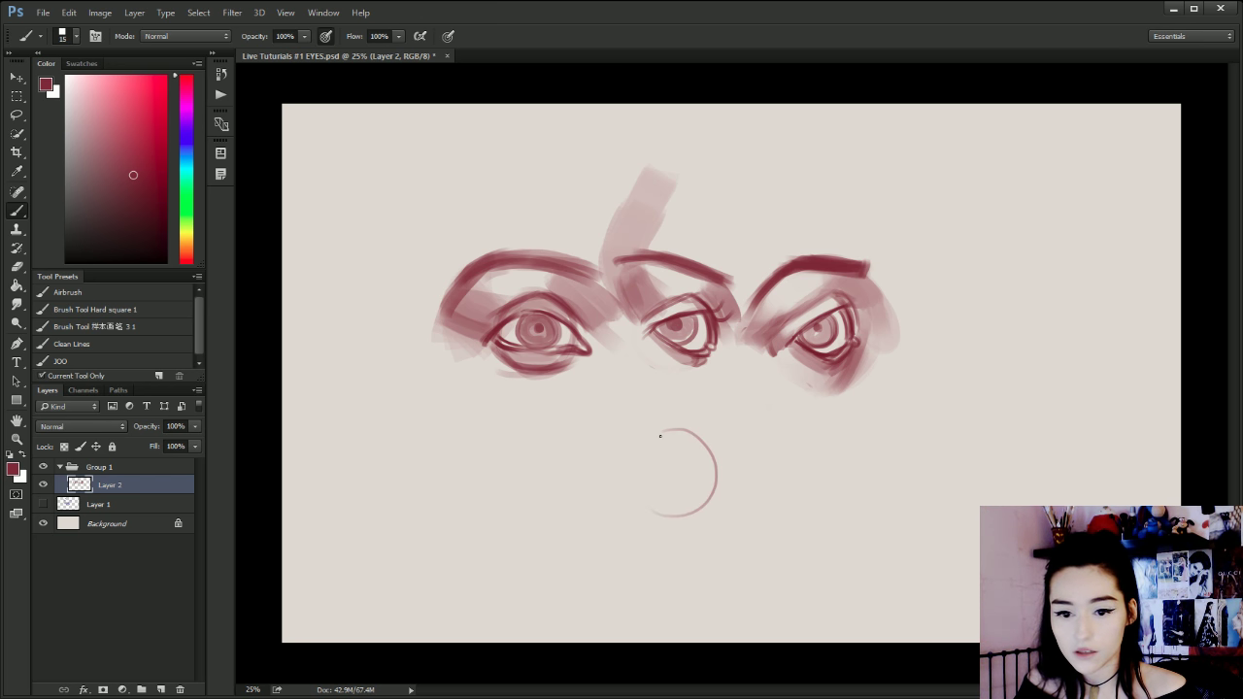
{"action": "left_click_drag", "start_coordinate": [659, 435], "coordinate": [661, 518]}
Outline a side-view eye on the circle's front edge with the eyeball curve, upper lid, lower lid and lower lid rim.
{"action": "left_click_drag", "start_coordinate": [716, 449], "coordinate": [722, 481]}
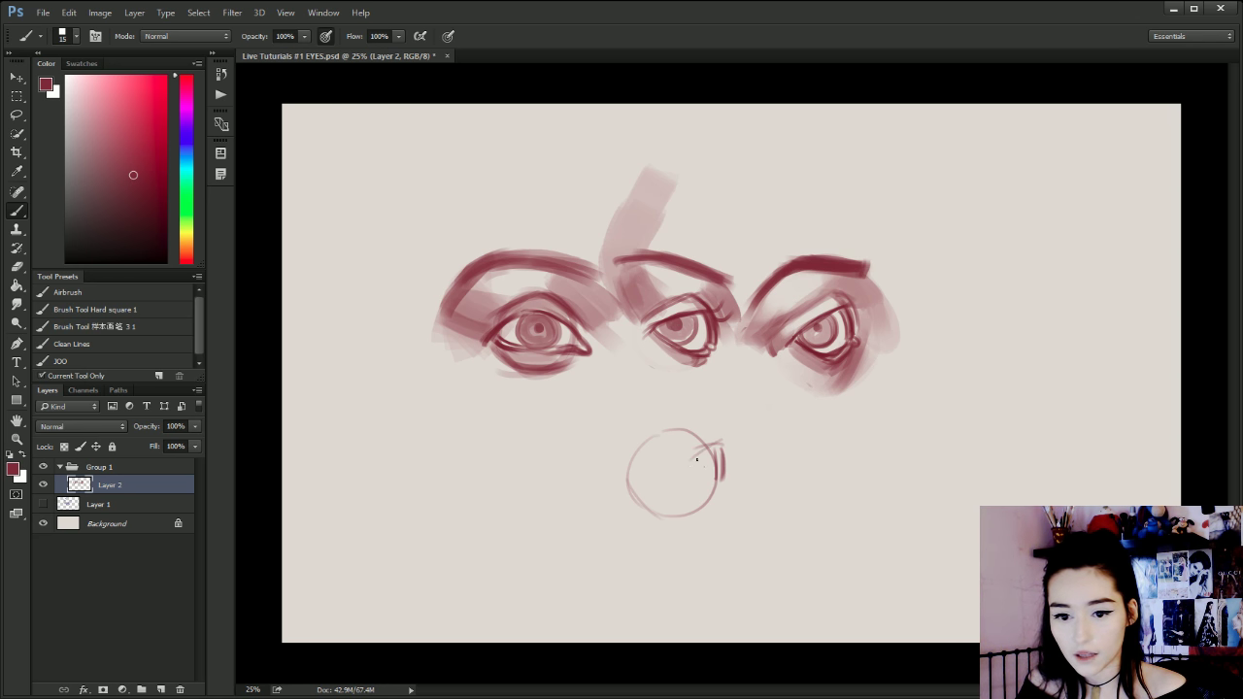
{"action": "mouse_move", "coordinate": [717, 442]}
{"action": "left_mouse_down"}
{"action": "mouse_move", "coordinate": [676, 477]}
{"action": "mouse_move", "coordinate": [706, 508]}
{"action": "left_mouse_up"}
{"action": "mouse_move", "coordinate": [684, 480]}
{"action": "left_mouse_down"}
{"action": "mouse_move", "coordinate": [709, 511]}
{"action": "mouse_move", "coordinate": [719, 486]}
{"action": "left_mouse_up"}
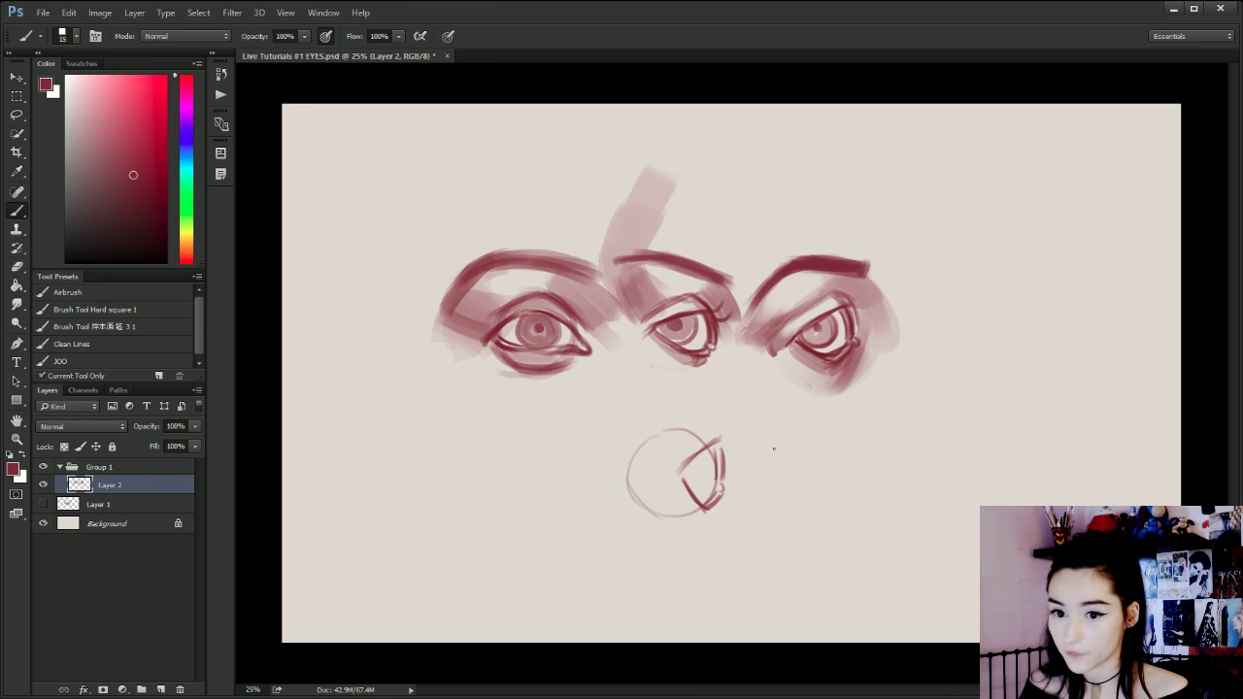
{"action": "left_click_drag", "start_coordinate": [721, 460], "coordinate": [726, 489]}
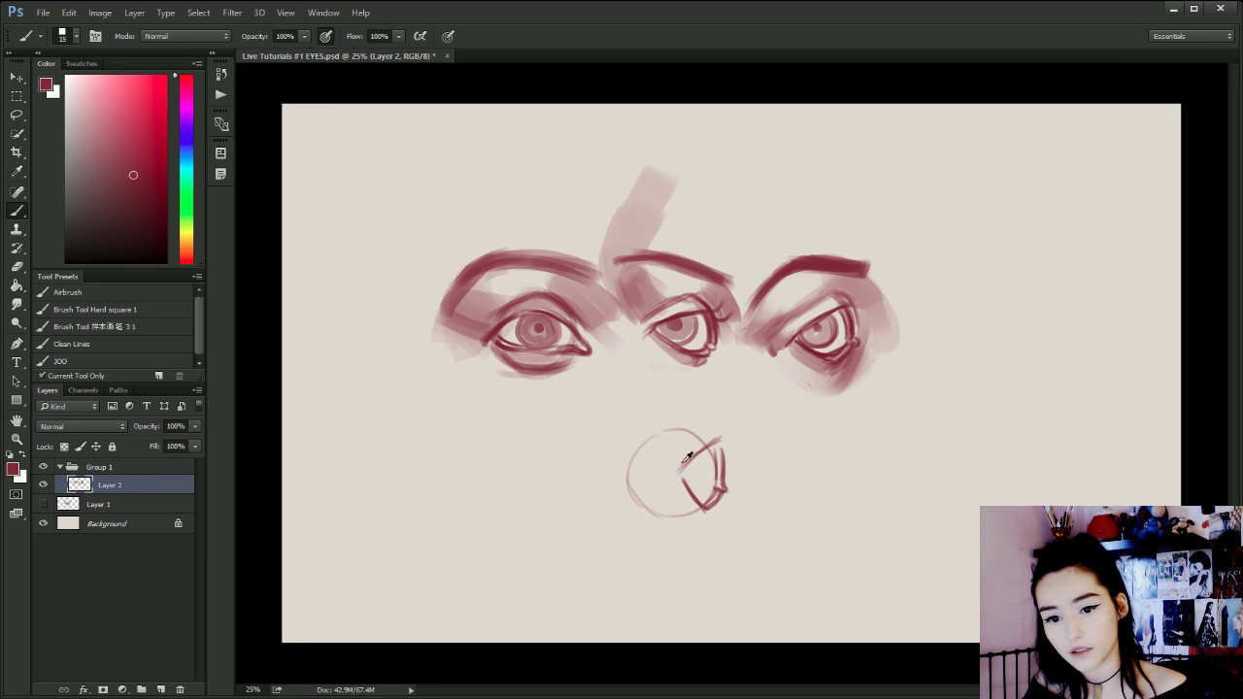
Extend and darken the side-view eye's upper lid line across the circle, and add a short curve at its front.
{"action": "mouse_move", "coordinate": [671, 486]}
{"action": "left_mouse_down"}
{"action": "mouse_move", "coordinate": [700, 448]}
{"action": "mouse_move", "coordinate": [667, 488]}
{"action": "left_mouse_up"}
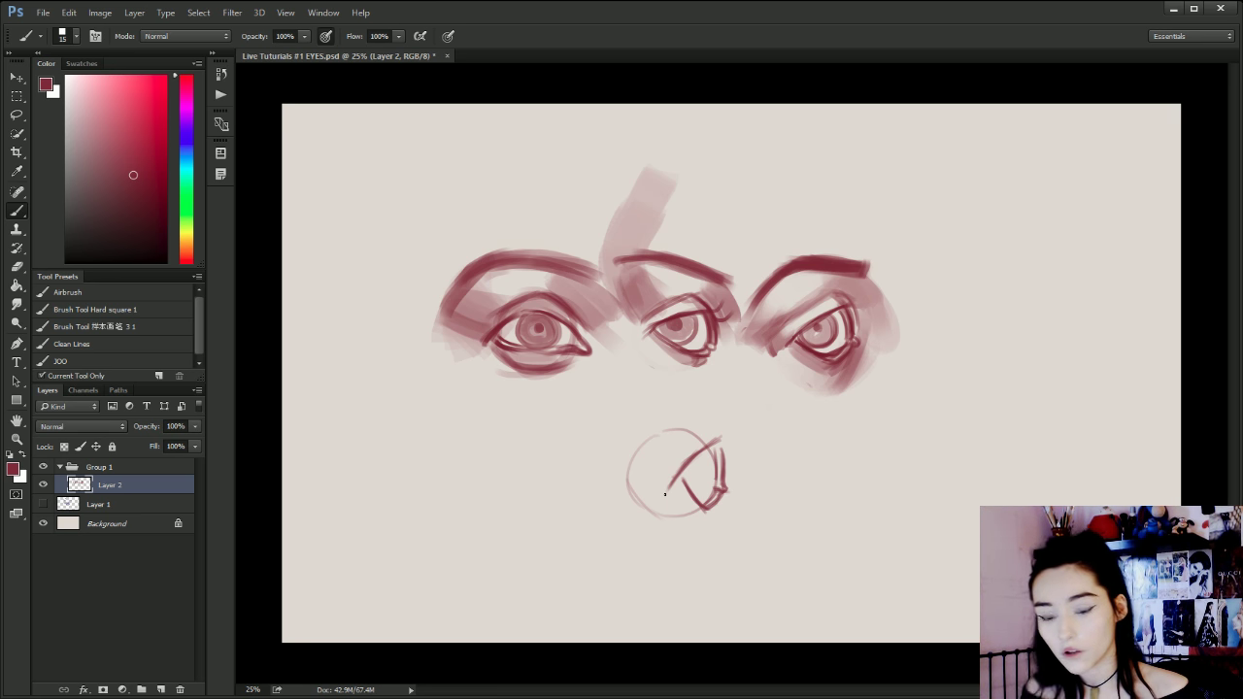
{"action": "mouse_move", "coordinate": [687, 466]}
{"action": "left_mouse_down"}
{"action": "mouse_move", "coordinate": [673, 493]}
{"action": "mouse_move", "coordinate": [691, 508]}
{"action": "left_mouse_up"}
{"action": "key", "text": "ctrl+alt+z"}
{"action": "key", "text": "ctrl+alt+z"}
{"action": "left_click_drag", "start_coordinate": [726, 443], "coordinate": [672, 485]}
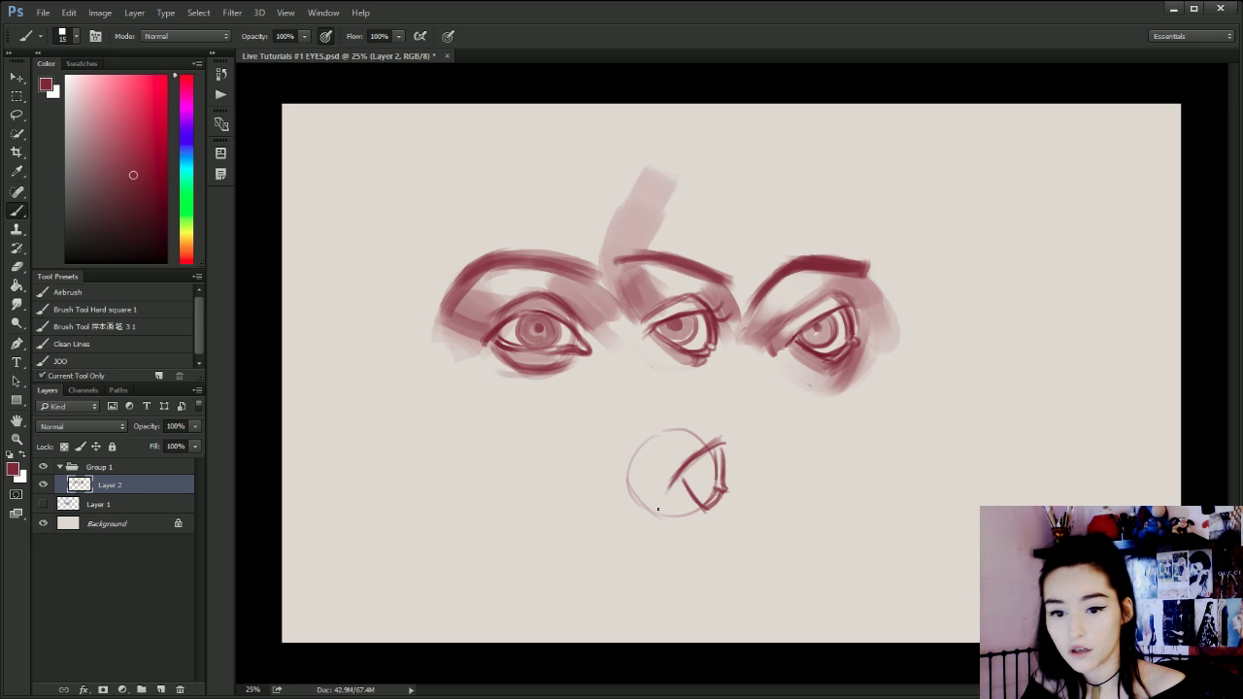
{"action": "left_click_drag", "start_coordinate": [721, 447], "coordinate": [735, 477]}
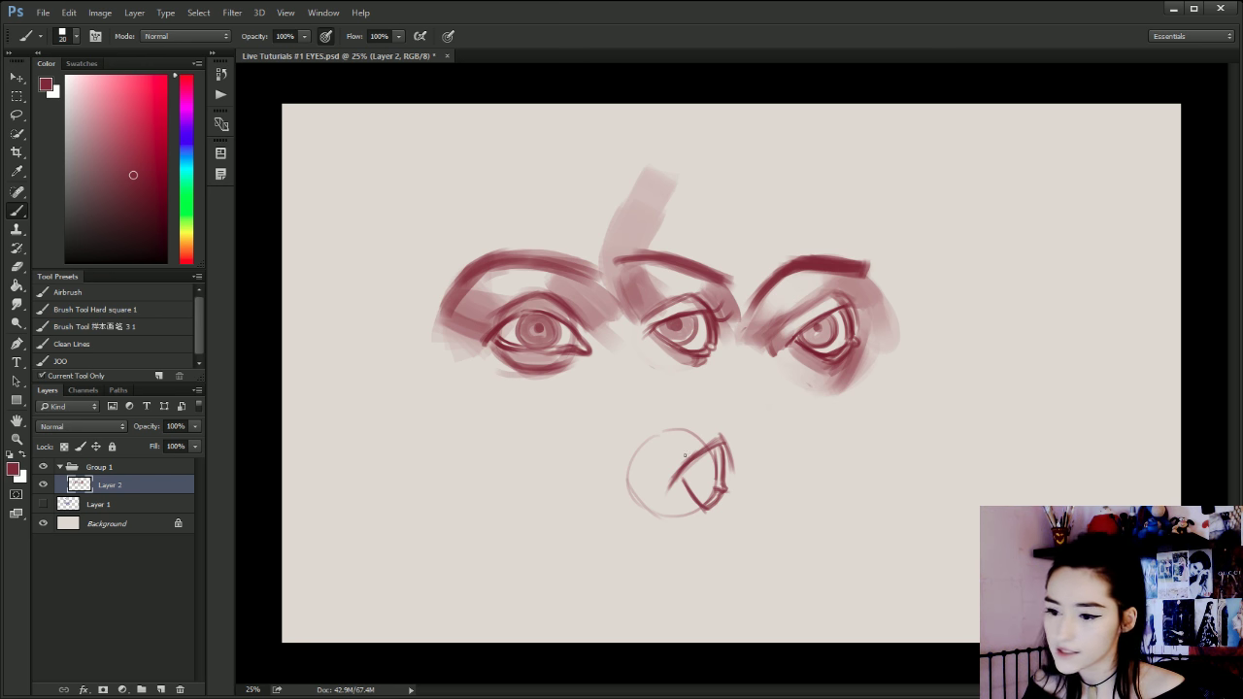
Try several crease strokes above the side-view eye's upper lid with a size 20 brush.
{"action": "mouse_move", "coordinate": [707, 428]}
{"action": "left_mouse_down"}
{"action": "mouse_move", "coordinate": [667, 458]}
{"action": "mouse_move", "coordinate": [678, 456]}
{"action": "left_mouse_up"}
{"action": "key", "text": "ctrl+z"}
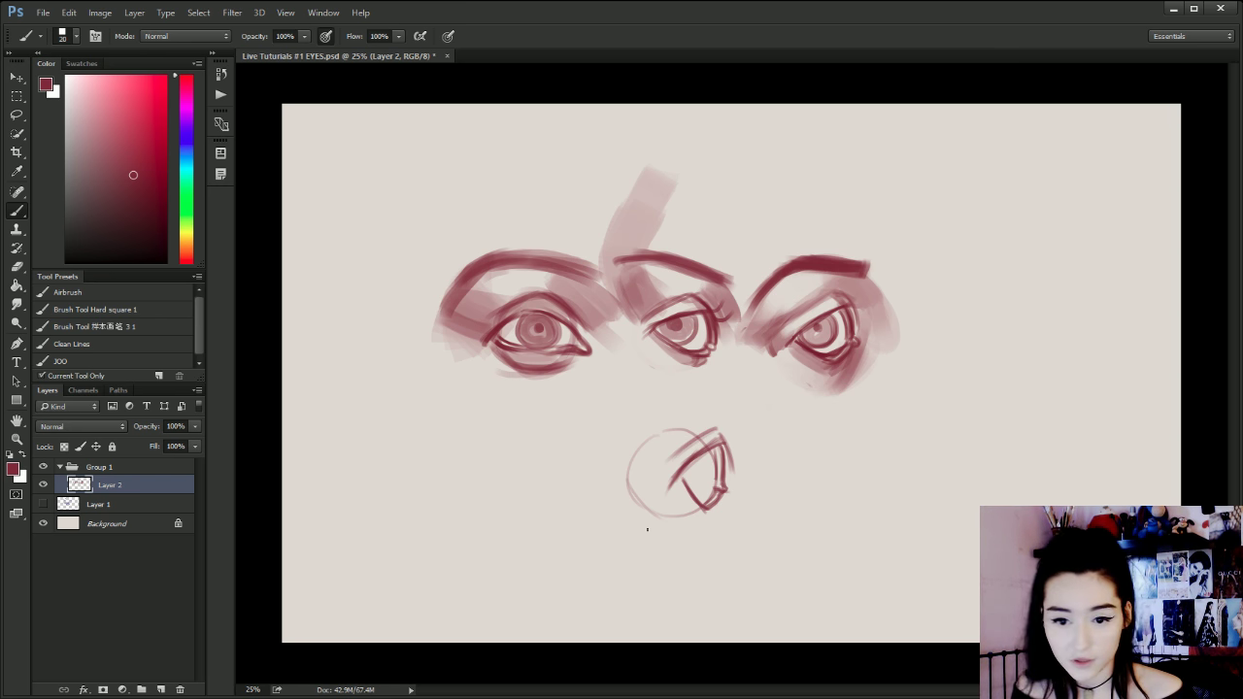
{"action": "left_click_drag", "start_coordinate": [718, 431], "coordinate": [681, 460]}
{"action": "key", "text": "ctrl+alt+z"}
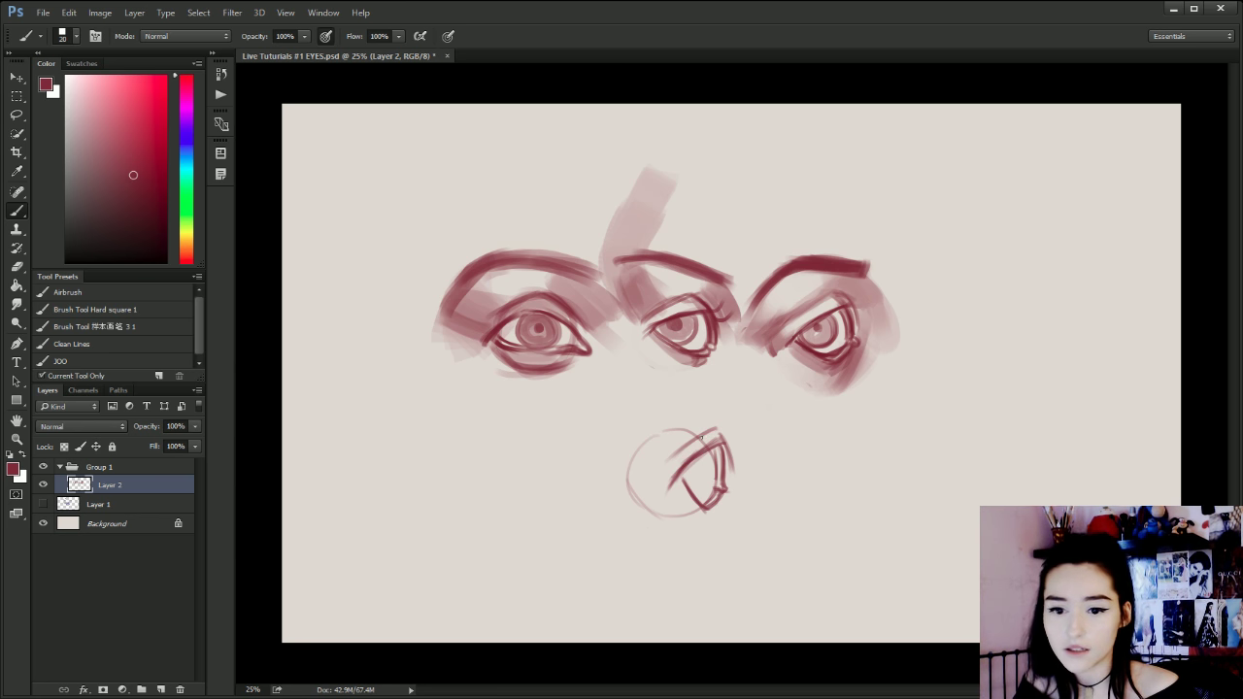
{"action": "key", "text": "ctrl+alt+z"}
{"action": "left_click_drag", "start_coordinate": [716, 423], "coordinate": [672, 466]}
{"action": "key", "text": "ctrl+alt+z"}
{"action": "key", "text": "ctrl+alt+z"}
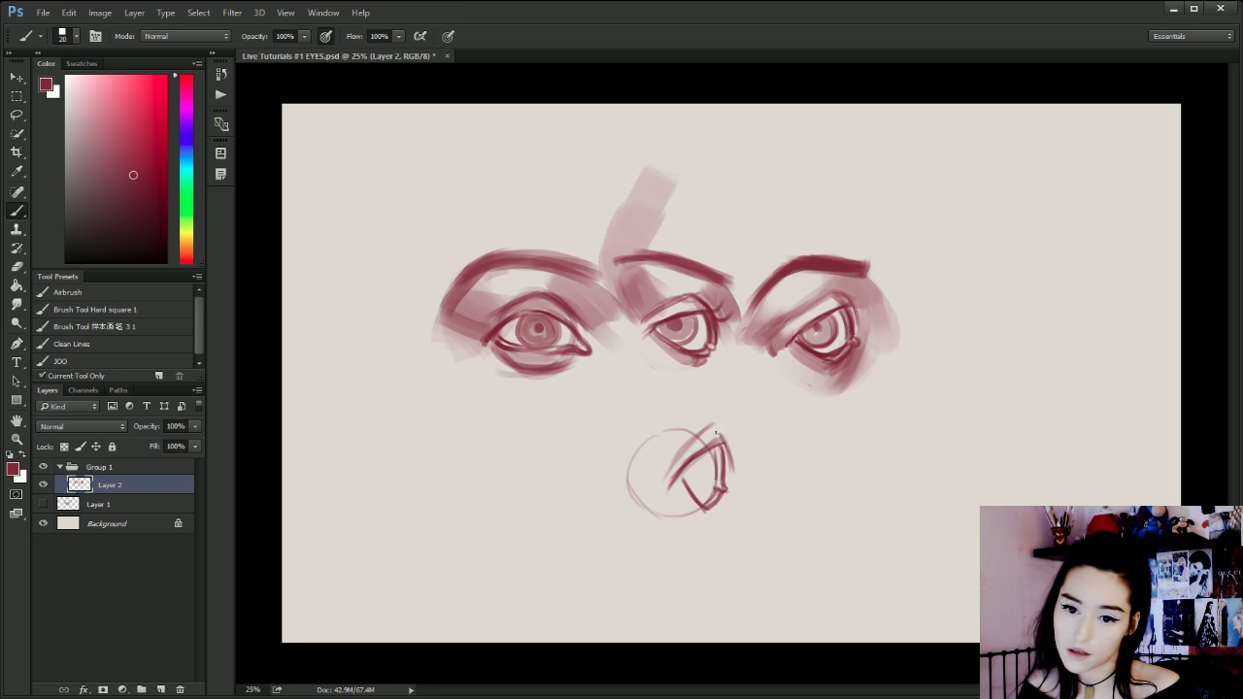
{"action": "mouse_move", "coordinate": [712, 427]}
{"action": "left_mouse_down"}
{"action": "mouse_move", "coordinate": [736, 460]}
{"action": "mouse_move", "coordinate": [686, 450]}
{"action": "mouse_move", "coordinate": [677, 463]}
{"action": "left_mouse_up"}
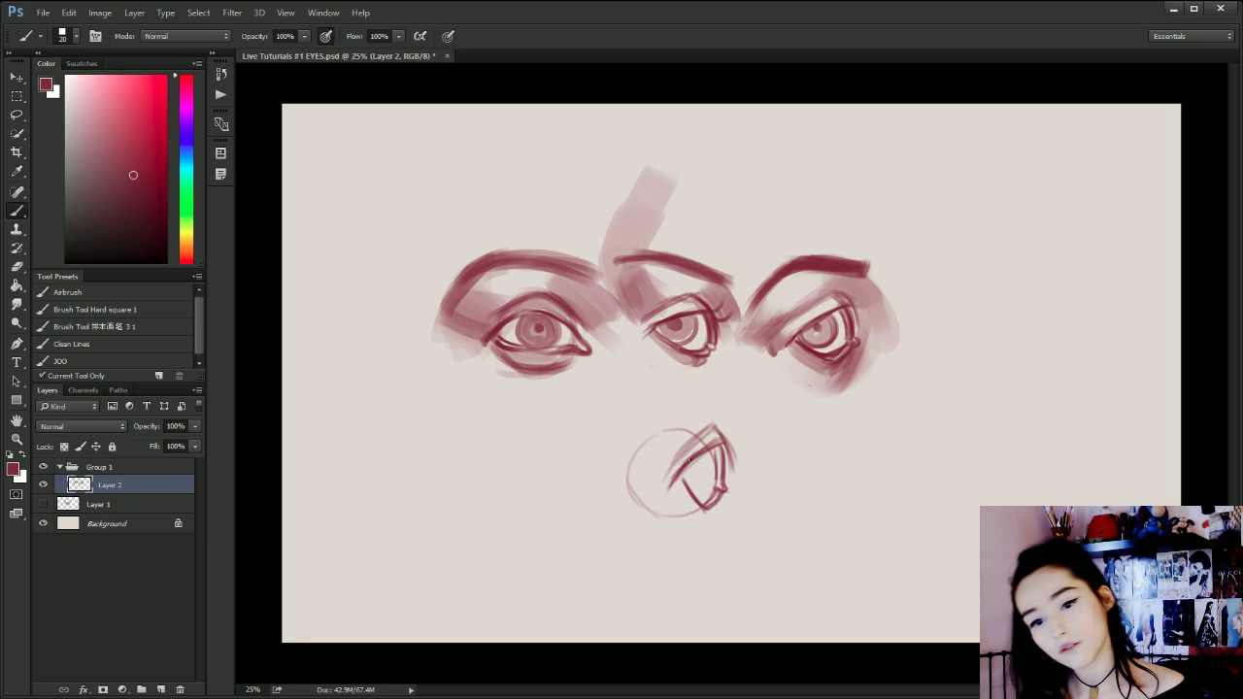
{"action": "key", "text": "ctrl+alt+z"}
{"action": "key", "text": "ctrl+alt+z"}
{"action": "key", "text": "ctrl+alt+z"}
{"action": "key", "text": "ctrl+alt+z"}
Draw the crease peak above the side-view eye's upper lid and sketch the fold beneath the lower lid.
{"action": "left_click_drag", "start_coordinate": [713, 426], "coordinate": [734, 456]}
{"action": "mouse_move", "coordinate": [716, 427]}
{"action": "left_mouse_down"}
{"action": "mouse_move", "coordinate": [663, 475]}
{"action": "mouse_move", "coordinate": [700, 523]}
{"action": "left_mouse_up"}
{"action": "key", "text": "ctrl+alt+z"}
{"action": "key", "text": "ctrl+alt+z"}
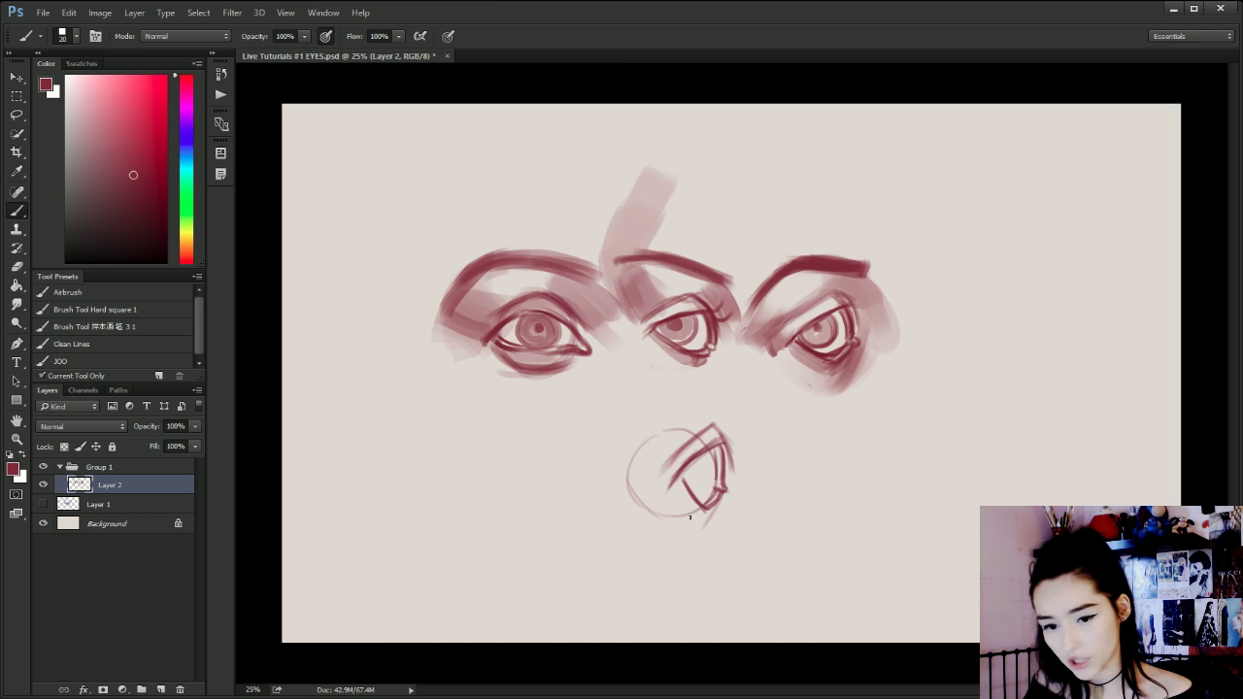
{"action": "mouse_move", "coordinate": [724, 499]}
{"action": "left_mouse_down"}
{"action": "mouse_move", "coordinate": [700, 525]}
{"action": "mouse_move", "coordinate": [710, 518]}
{"action": "left_mouse_up"}
{"action": "key", "text": "ctrl+z"}
Shade the side-view eye's upper lid fold back to the outer corner and beneath the lower lid with size 45 and 50 brushes.
{"action": "key", "text": "]"}
{"action": "key", "text": "]"}
{"action": "key", "text": "]"}
{"action": "key", "text": "]"}
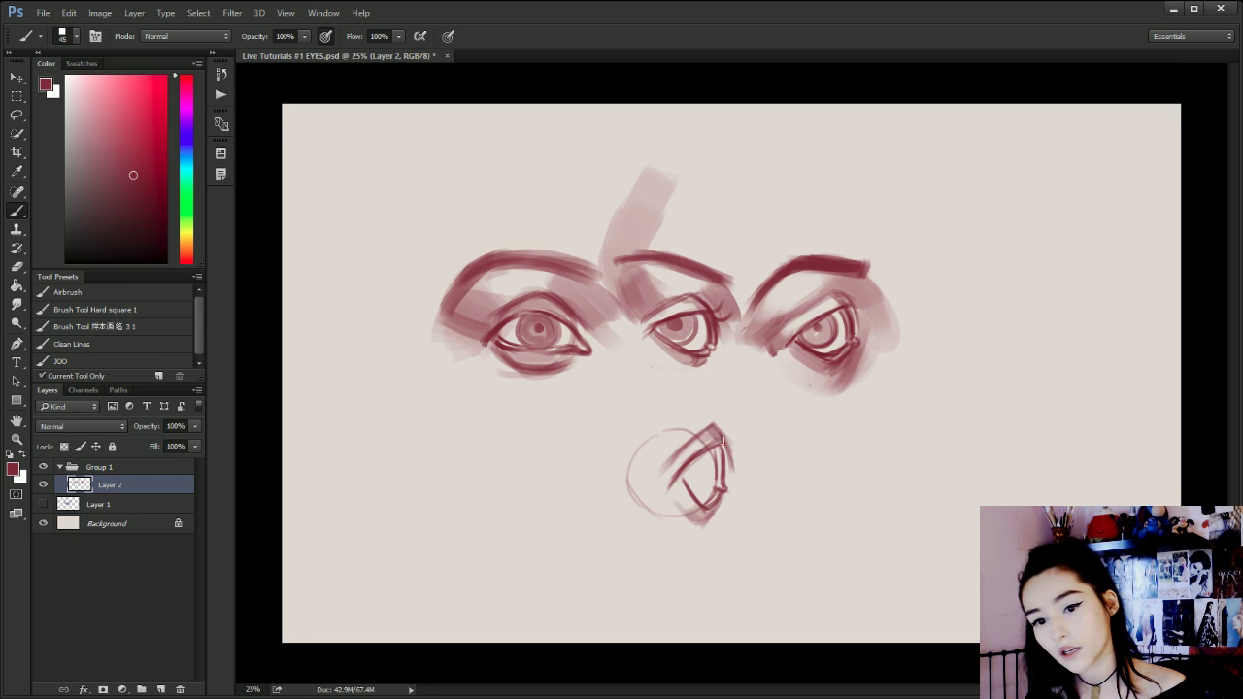
{"action": "key", "text": "]"}
{"action": "key", "text": "]"}
{"action": "left_click_drag", "start_coordinate": [677, 468], "coordinate": [655, 492]}
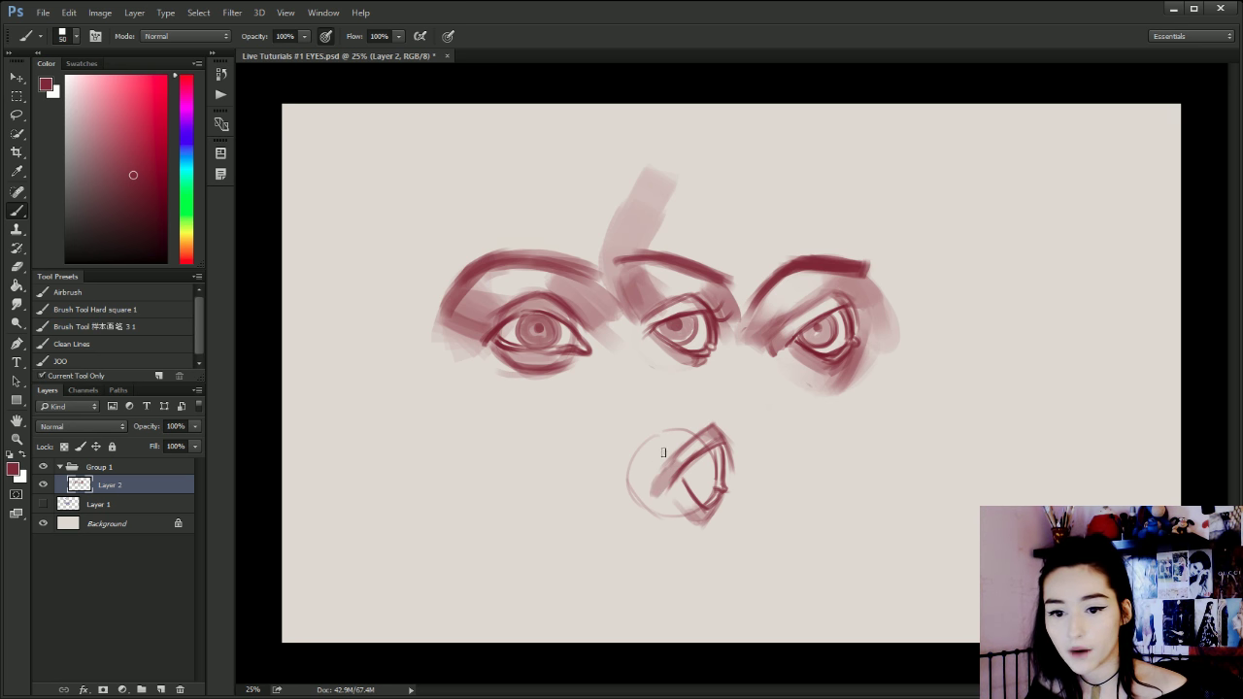
Paint a wide band around the eyeball circle and reinforce it down to the lower lid with a larger brush.
{"action": "mouse_move", "coordinate": [693, 408]}
{"action": "left_mouse_down"}
{"action": "mouse_move", "coordinate": [619, 466]}
{"action": "mouse_move", "coordinate": [658, 520]}
{"action": "mouse_move", "coordinate": [688, 529]}
{"action": "mouse_move", "coordinate": [663, 414]}
{"action": "mouse_move", "coordinate": [711, 433]}
{"action": "left_mouse_up"}
{"action": "key", "text": "]"}
{"action": "key", "text": "]"}
{"action": "key", "text": "]"}
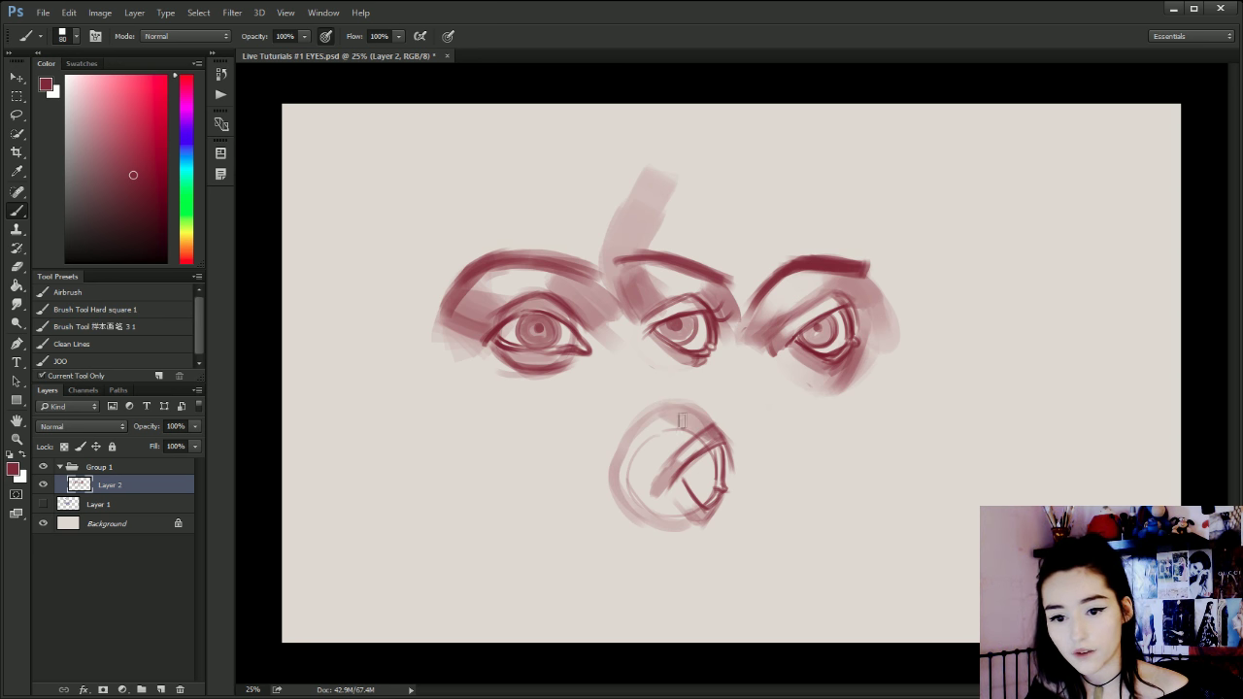
{"action": "key", "text": "]"}
{"action": "mouse_move", "coordinate": [623, 468]}
{"action": "left_mouse_down"}
{"action": "mouse_move", "coordinate": [658, 507]}
{"action": "mouse_move", "coordinate": [637, 504]}
{"action": "mouse_move", "coordinate": [622, 468]}
{"action": "mouse_move", "coordinate": [708, 513]}
{"action": "left_mouse_up"}
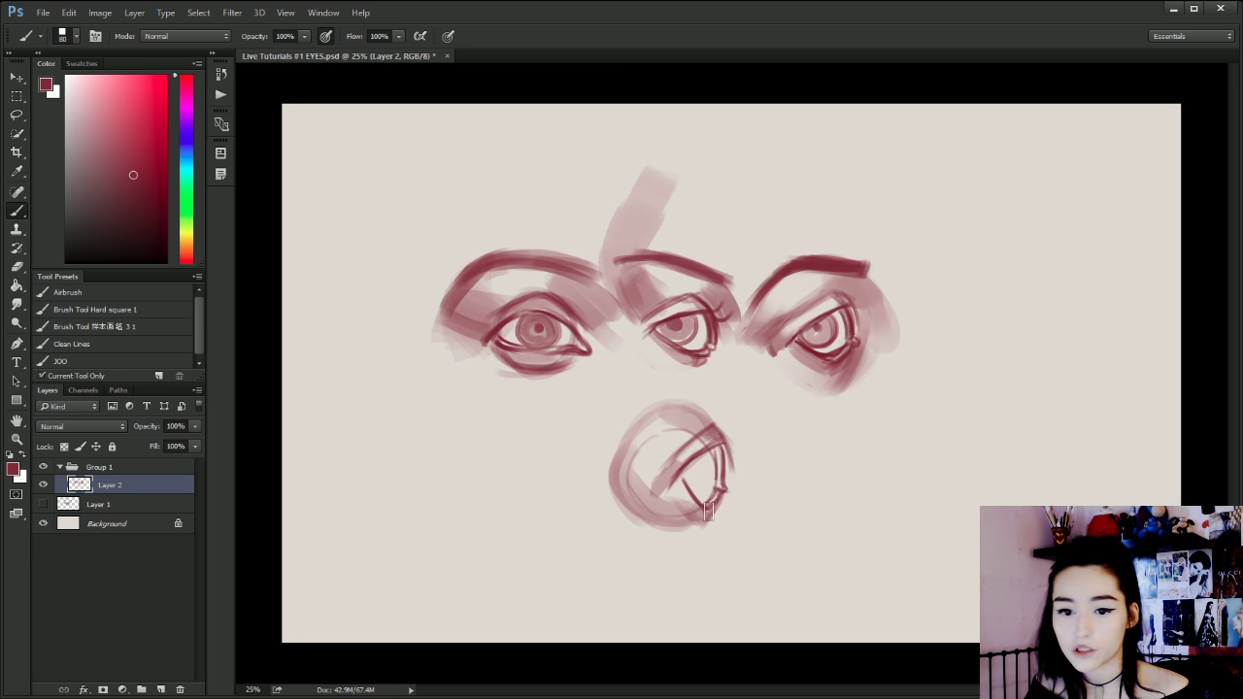
Erase the construction circle and the surrounding band behind the side-view eye with a size 100 eraser.
{"action": "mouse_move", "coordinate": [613, 516]}
{"action": "left_mouse_down"}
{"action": "mouse_move", "coordinate": [681, 523]}
{"action": "mouse_move", "coordinate": [640, 518]}
{"action": "mouse_move", "coordinate": [622, 500]}
{"action": "mouse_move", "coordinate": [636, 460]}
{"action": "mouse_move", "coordinate": [693, 419]}
{"action": "mouse_move", "coordinate": [624, 474]}
{"action": "mouse_move", "coordinate": [647, 471]}
{"action": "mouse_move", "coordinate": [720, 401]}
{"action": "mouse_move", "coordinate": [633, 427]}
{"action": "left_mouse_up"}
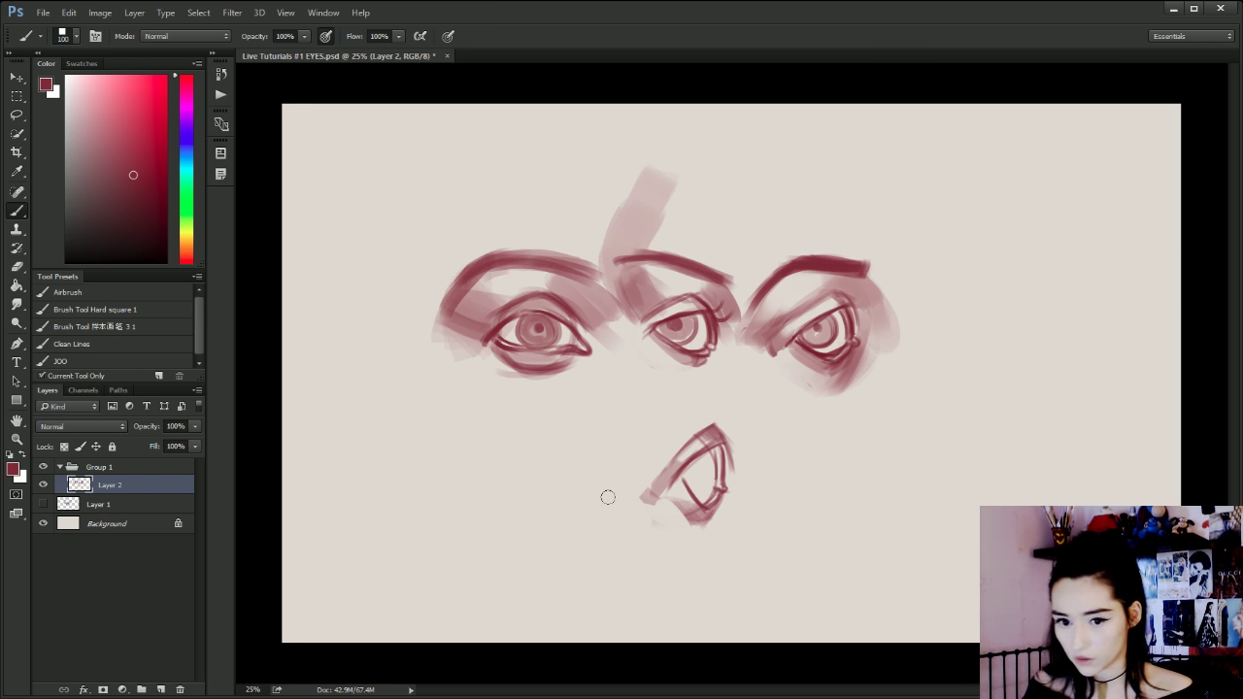
Draw the curved iris edge inside the side-view eye and darken the upper front of the eyeball with a size 15 brush.
{"action": "key", "text": "bracketleft"}
{"action": "key", "text": "bracketleft"}
{"action": "key", "text": "bracketleft"}
{"action": "key", "text": "bracketleft"}
{"action": "key", "text": "bracketleft"}
{"action": "key", "text": "bracketleft"}
{"action": "key", "text": "bracketleft"}
{"action": "key", "text": "bracketleft"}
{"action": "key", "text": "bracketleft"}
{"action": "key", "text": "bracketleft"}
{"action": "key", "text": "bracketleft"}
{"action": "key", "text": "bracketleft"}
{"action": "left_click_drag", "start_coordinate": [702, 455], "coordinate": [703, 495]}
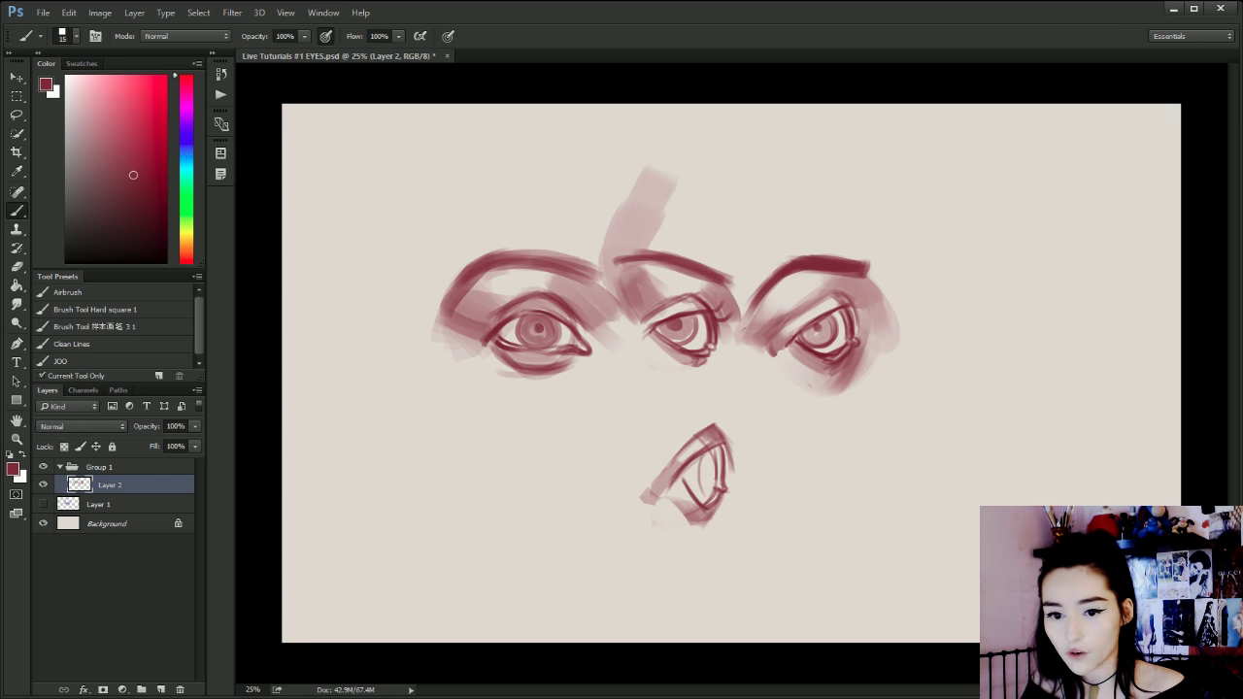
{"action": "left_click_drag", "start_coordinate": [701, 453], "coordinate": [705, 499]}
{"action": "key", "text": "ctrl+alt+z"}
{"action": "key", "text": "ctrl+alt+z"}
{"action": "left_click_drag", "start_coordinate": [703, 457], "coordinate": [706, 500]}
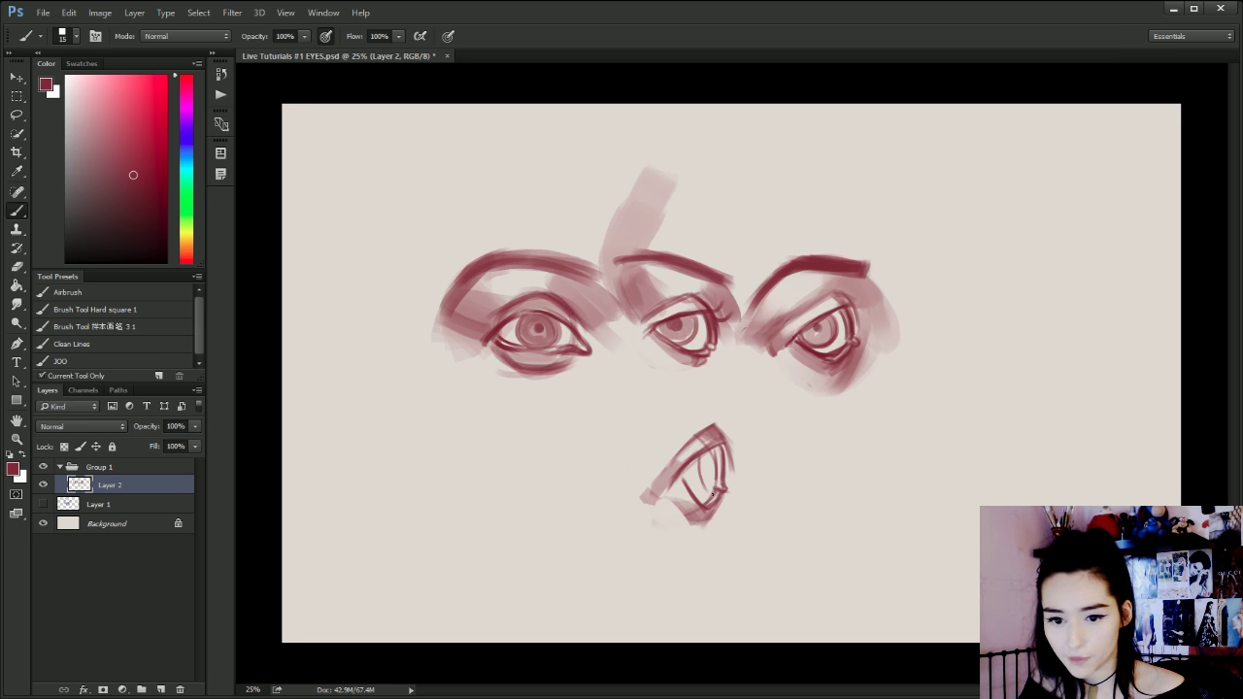
{"action": "mouse_move", "coordinate": [717, 452]}
{"action": "left_mouse_down"}
{"action": "mouse_move", "coordinate": [720, 497]}
{"action": "mouse_move", "coordinate": [717, 472]}
{"action": "left_mouse_up"}
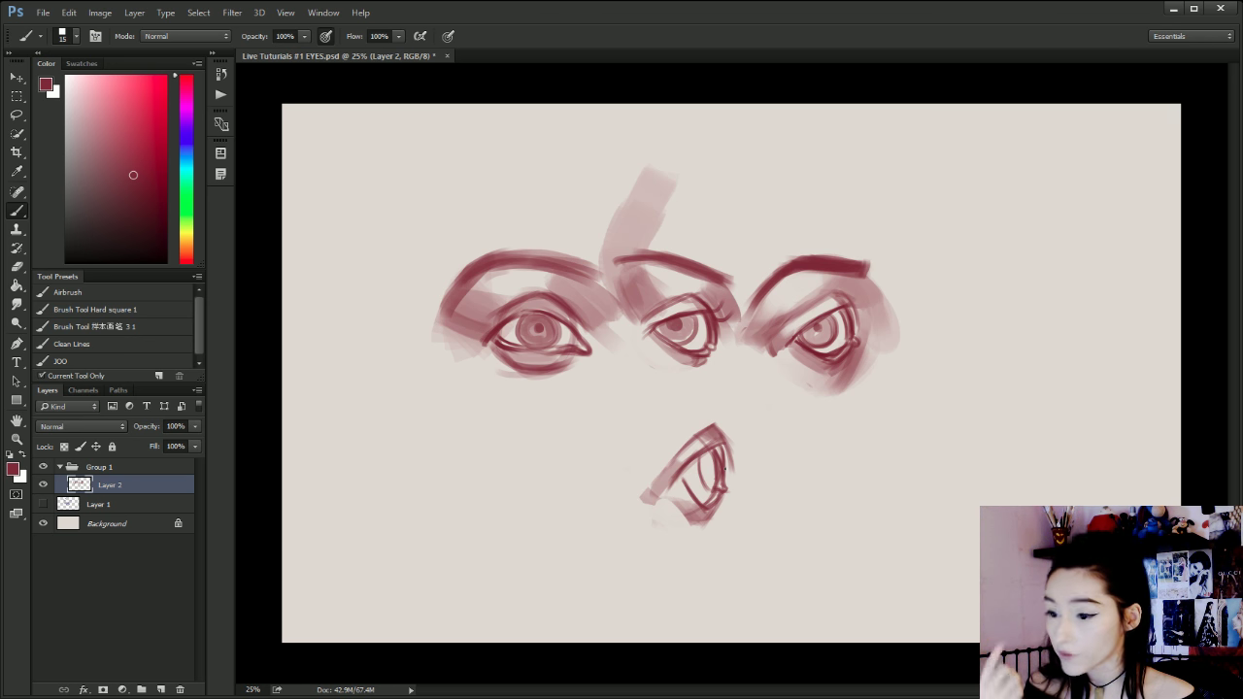
Try a thin stroke beside the middle eye's lower right corner with a small brush.
{"action": "key", "text": "bracketleft"}
{"action": "key", "text": "bracketleft"}
{"action": "key", "text": "bracketleft"}
{"action": "key", "text": "bracketleft"}
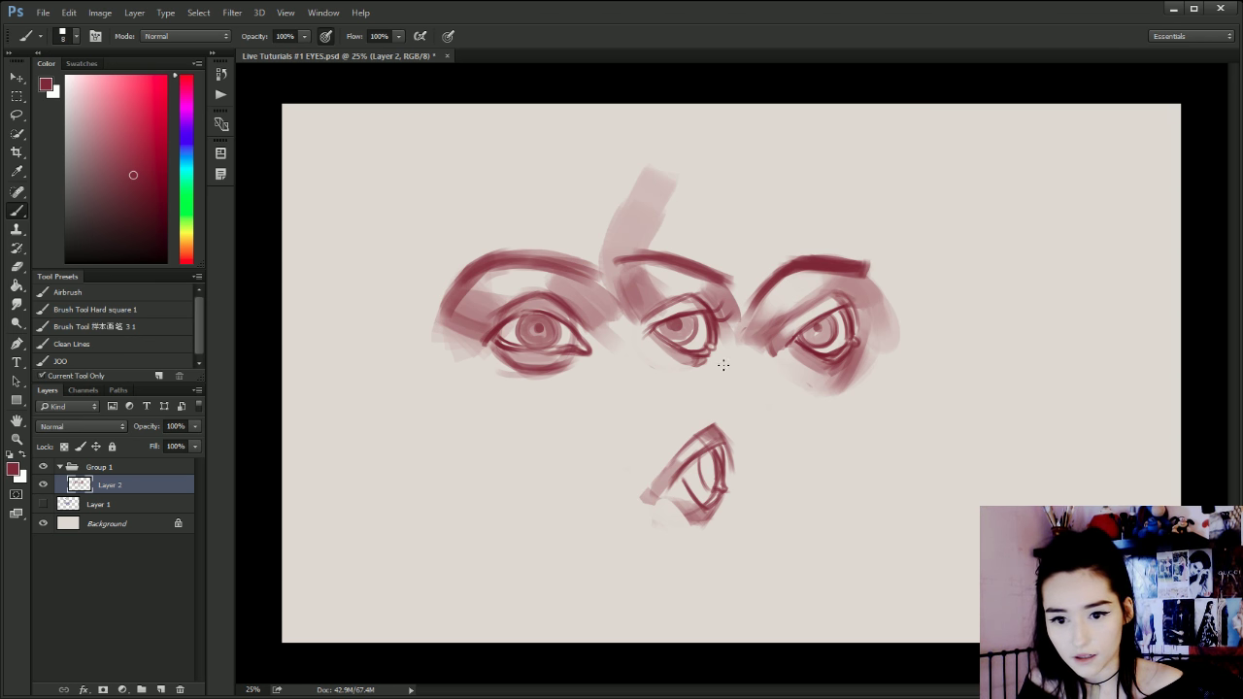
{"action": "left_click_drag", "start_coordinate": [718, 343], "coordinate": [737, 370]}
{"action": "key", "text": "ctrl+z"}
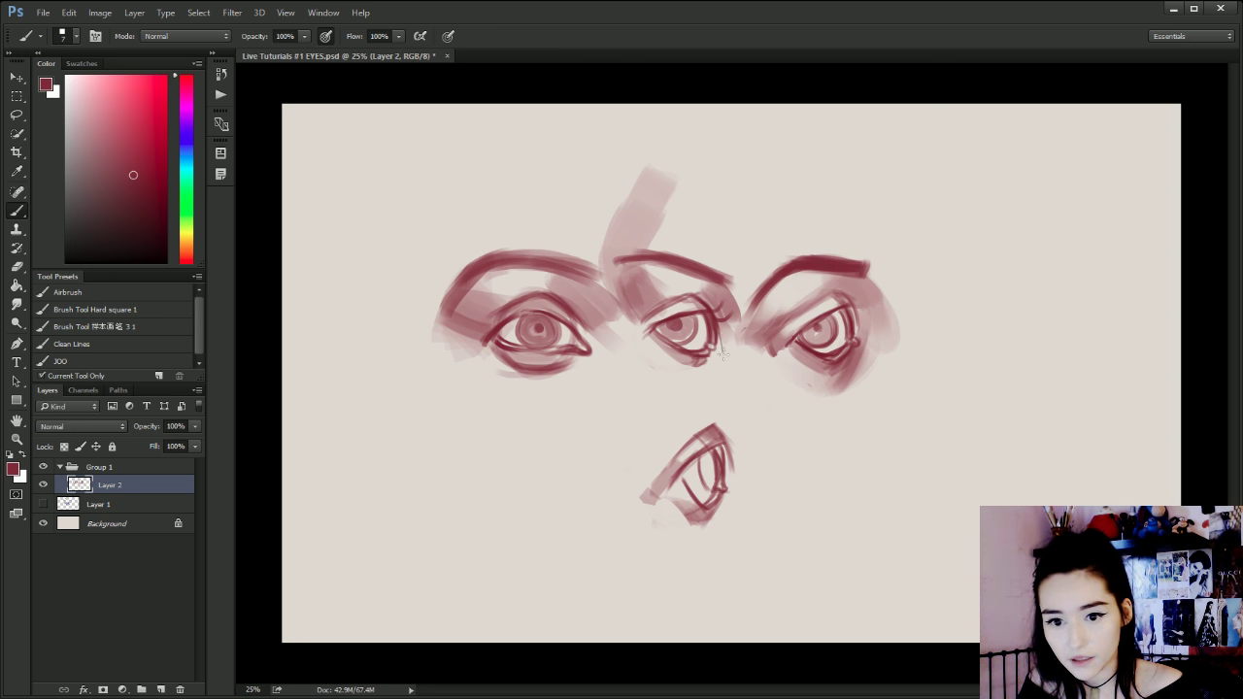
Try a small arched lid sketch to the right of the side-view eye with a size 15 brush, and undo it.
{"action": "mouse_move", "coordinate": [815, 419]}
{"action": "left_mouse_down"}
{"action": "mouse_move", "coordinate": [823, 462]}
{"action": "mouse_move", "coordinate": [812, 459]}
{"action": "mouse_move", "coordinate": [817, 418]}
{"action": "left_mouse_up"}
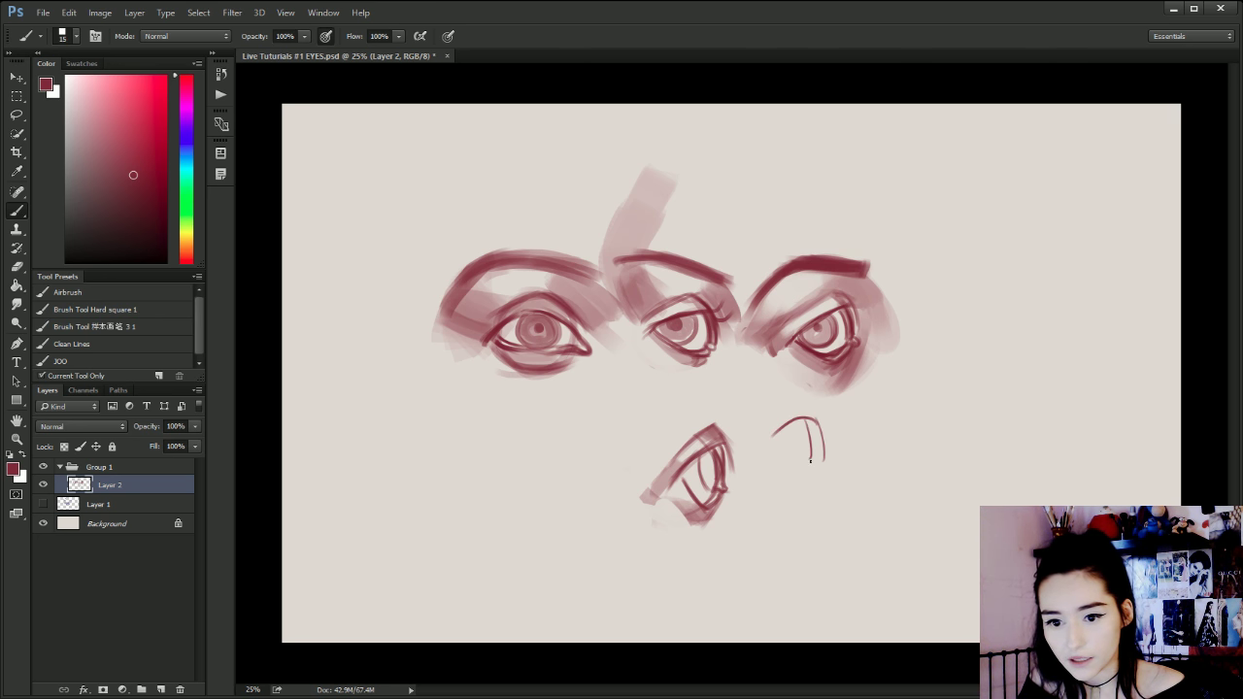
{"action": "mouse_move", "coordinate": [814, 495]}
{"action": "left_mouse_down"}
{"action": "mouse_move", "coordinate": [820, 462]}
{"action": "mouse_move", "coordinate": [776, 411]}
{"action": "mouse_move", "coordinate": [796, 411]}
{"action": "mouse_move", "coordinate": [807, 468]}
{"action": "left_mouse_up"}
{"action": "key", "text": "bracketright"}
{"action": "key", "text": "ctrl+alt+z"}
{"action": "key", "text": "ctrl+alt+z"}
{"action": "key", "text": "ctrl+alt+z"}
{"action": "key", "text": "ctrl+alt+z"}
{"action": "key", "text": "ctrl+alt+z"}
{"action": "key", "text": "ctrl+alt+z"}
{"action": "key", "text": "ctrl+alt+z"}
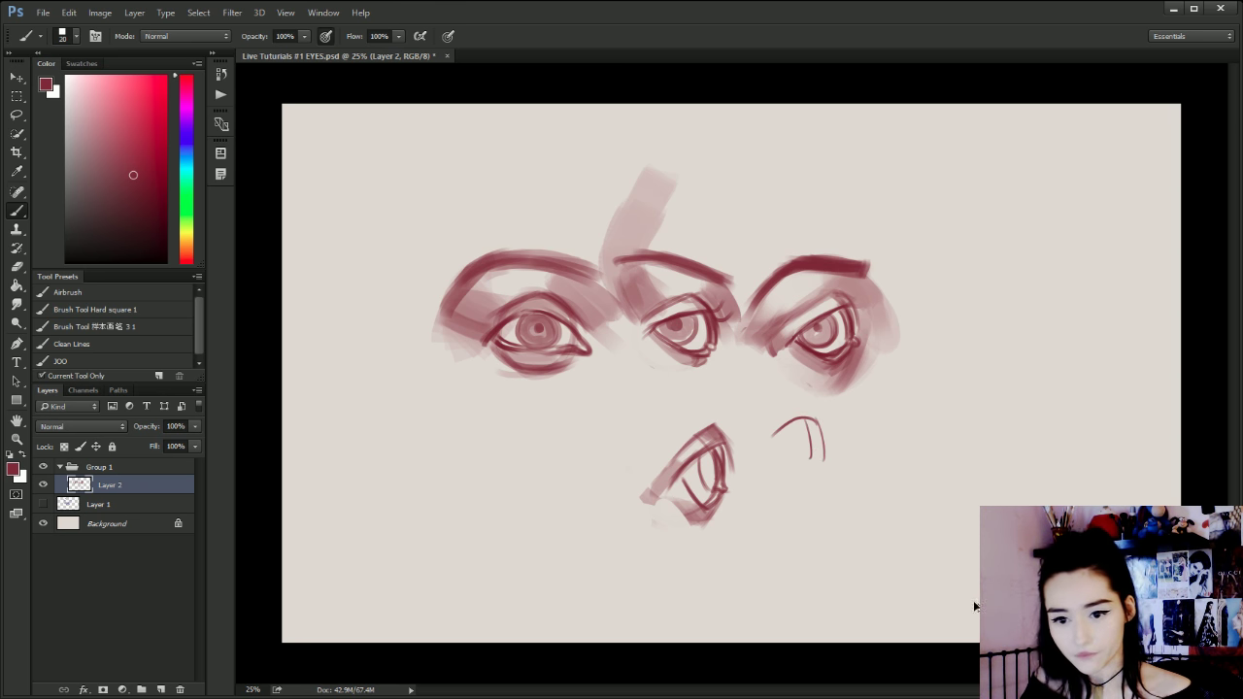
{"action": "key", "text": "ctrl+alt+z"}
{"action": "key", "text": "ctrl+alt+z"}
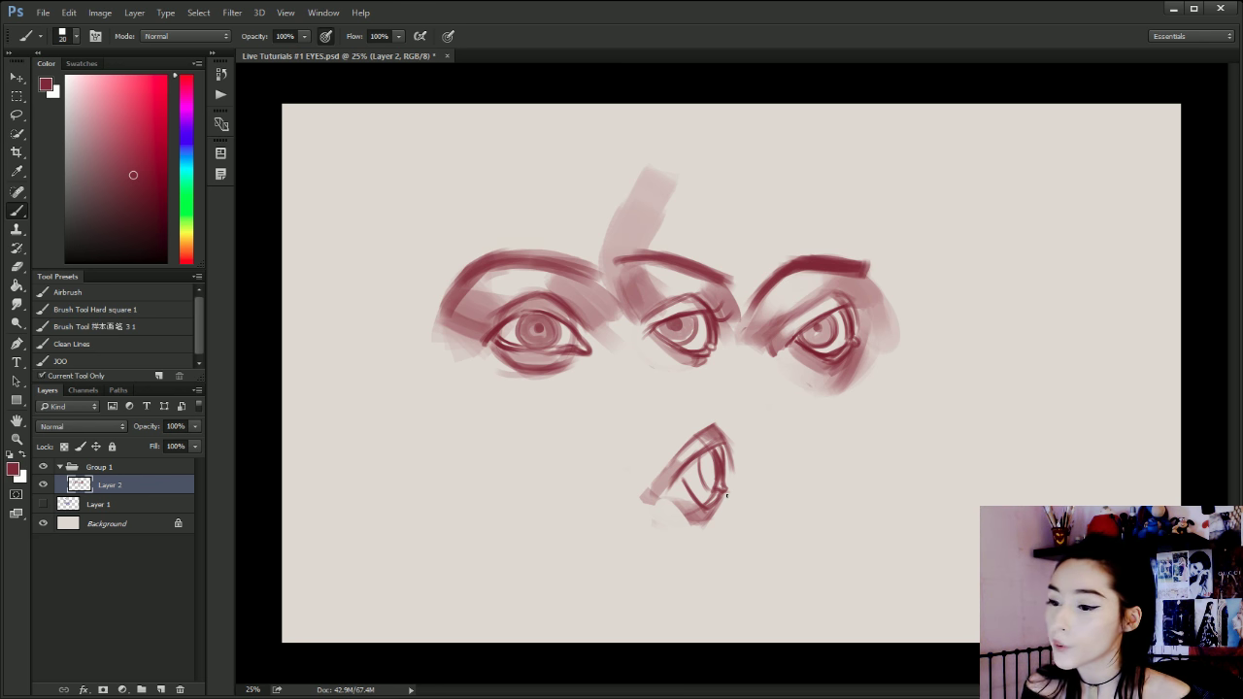
Fill in the side-view eye's iris and pupil with a size 40 brush, refining them at size 20.
{"action": "key", "text": "bracketright"}
{"action": "key", "text": "bracketright"}
{"action": "mouse_move", "coordinate": [705, 464]}
{"action": "left_mouse_down"}
{"action": "mouse_move", "coordinate": [706, 474]}
{"action": "mouse_move", "coordinate": [706, 460]}
{"action": "left_mouse_up"}
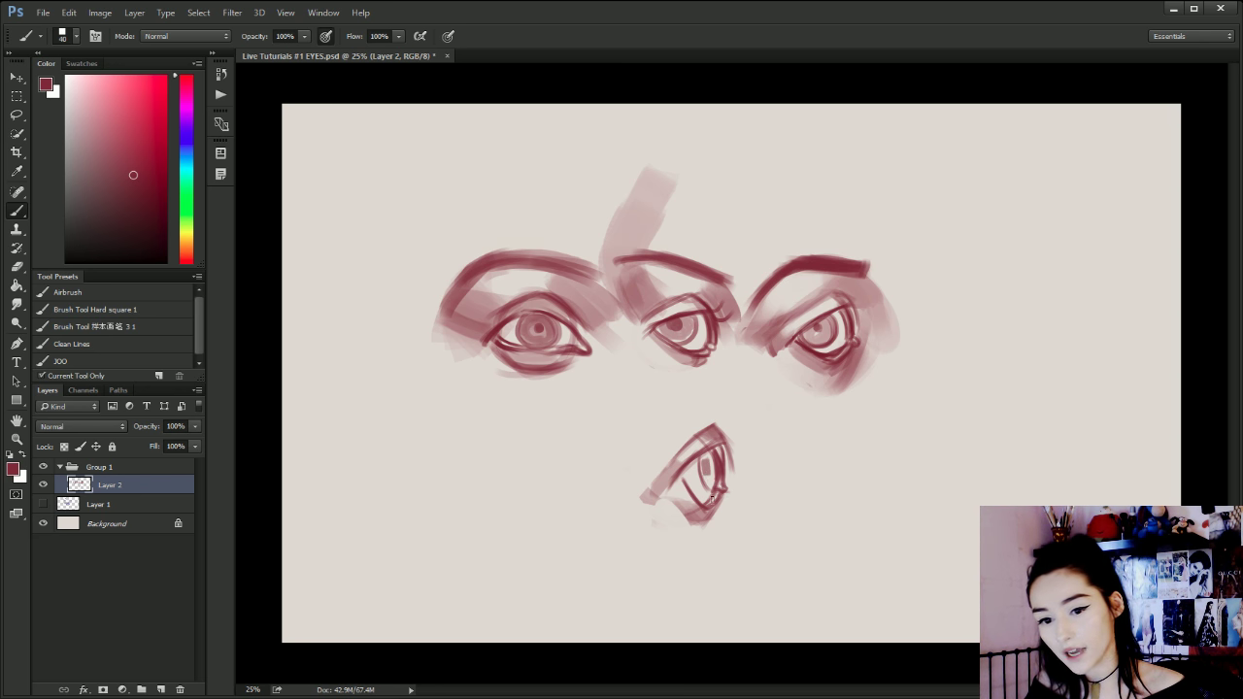
{"action": "key", "text": "bracketleft"}
{"action": "key", "text": "bracketleft"}
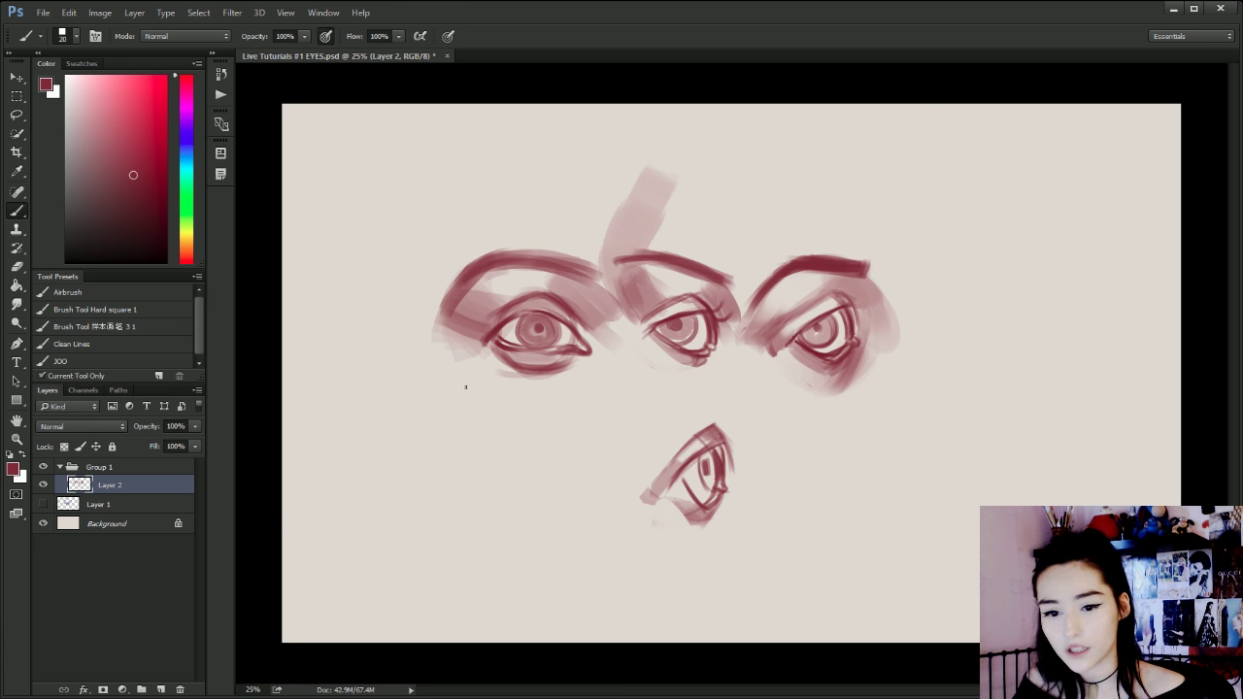
Sketch a tilted leaf-shaped eye outline below the first eye with a size 20 brush.
{"action": "mouse_move", "coordinate": [427, 464]}
{"action": "left_mouse_down"}
{"action": "mouse_move", "coordinate": [495, 453]}
{"action": "mouse_move", "coordinate": [479, 457]}
{"action": "mouse_move", "coordinate": [495, 453]}
{"action": "mouse_move", "coordinate": [515, 509]}
{"action": "left_mouse_up"}
{"action": "key", "text": "ctrl+z"}
{"action": "left_click_drag", "start_coordinate": [494, 452], "coordinate": [522, 509]}
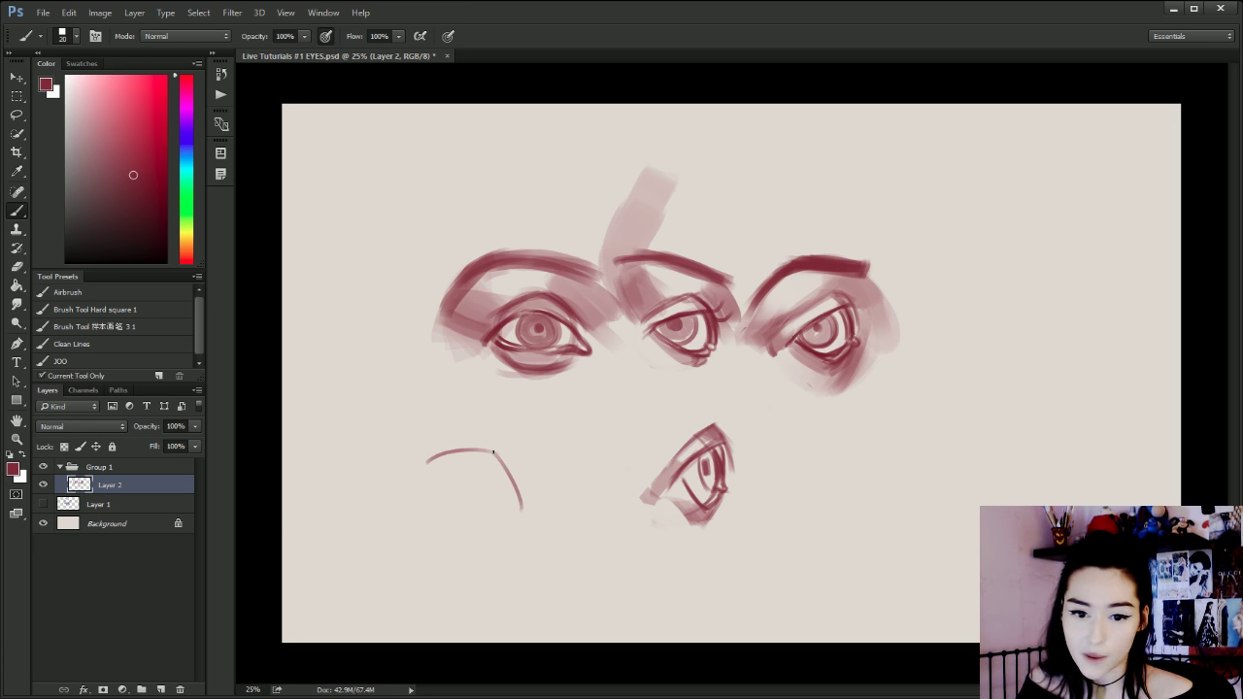
{"action": "mouse_move", "coordinate": [423, 468]}
{"action": "left_mouse_down"}
{"action": "mouse_move", "coordinate": [479, 517]}
{"action": "mouse_move", "coordinate": [525, 525]}
{"action": "left_mouse_up"}
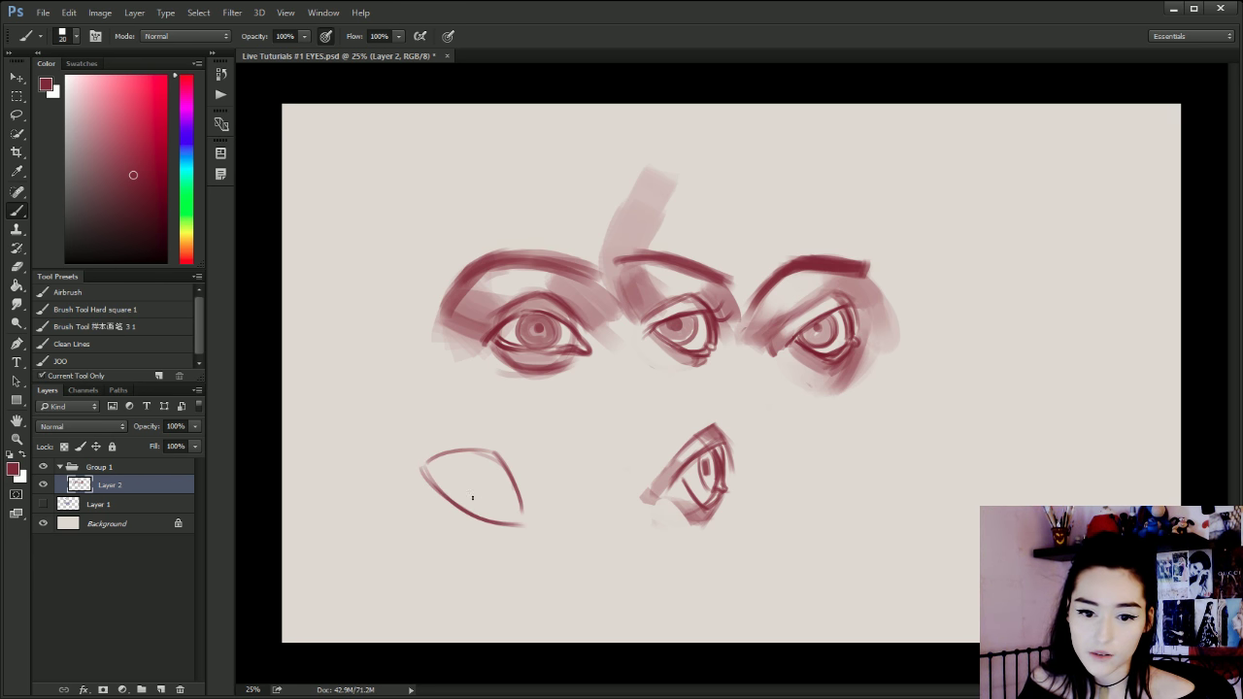
Draw a narrow iris with a dark pupil inside the tilted outline and mark it with arrows from above and from the right.
{"action": "left_click_drag", "start_coordinate": [448, 459], "coordinate": [518, 501]}
{"action": "left_click_drag", "start_coordinate": [435, 459], "coordinate": [521, 503]}
{"action": "left_click_drag", "start_coordinate": [458, 411], "coordinate": [466, 444]}
{"action": "left_click_drag", "start_coordinate": [452, 427], "coordinate": [466, 442]}
{"action": "left_click_drag", "start_coordinate": [447, 380], "coordinate": [464, 431]}
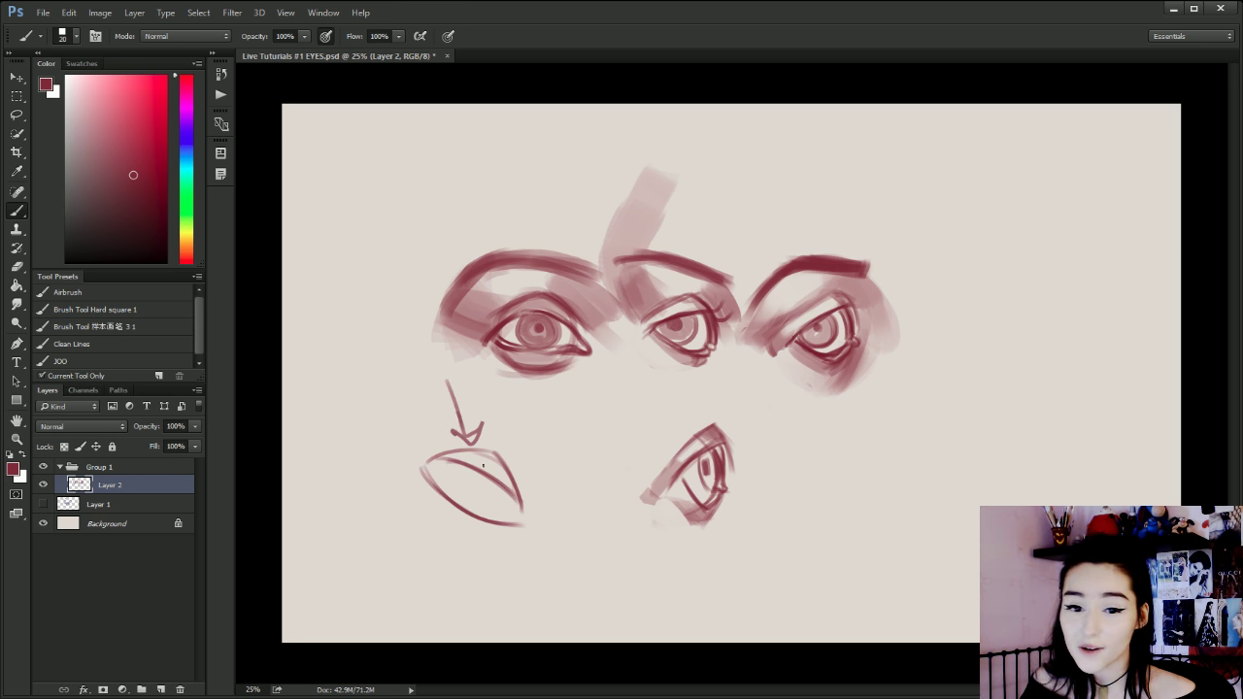
{"action": "mouse_move", "coordinate": [474, 483]}
{"action": "left_mouse_down"}
{"action": "mouse_move", "coordinate": [575, 486]}
{"action": "mouse_move", "coordinate": [515, 475]}
{"action": "left_mouse_up"}
{"action": "left_click_drag", "start_coordinate": [516, 474], "coordinate": [531, 491]}
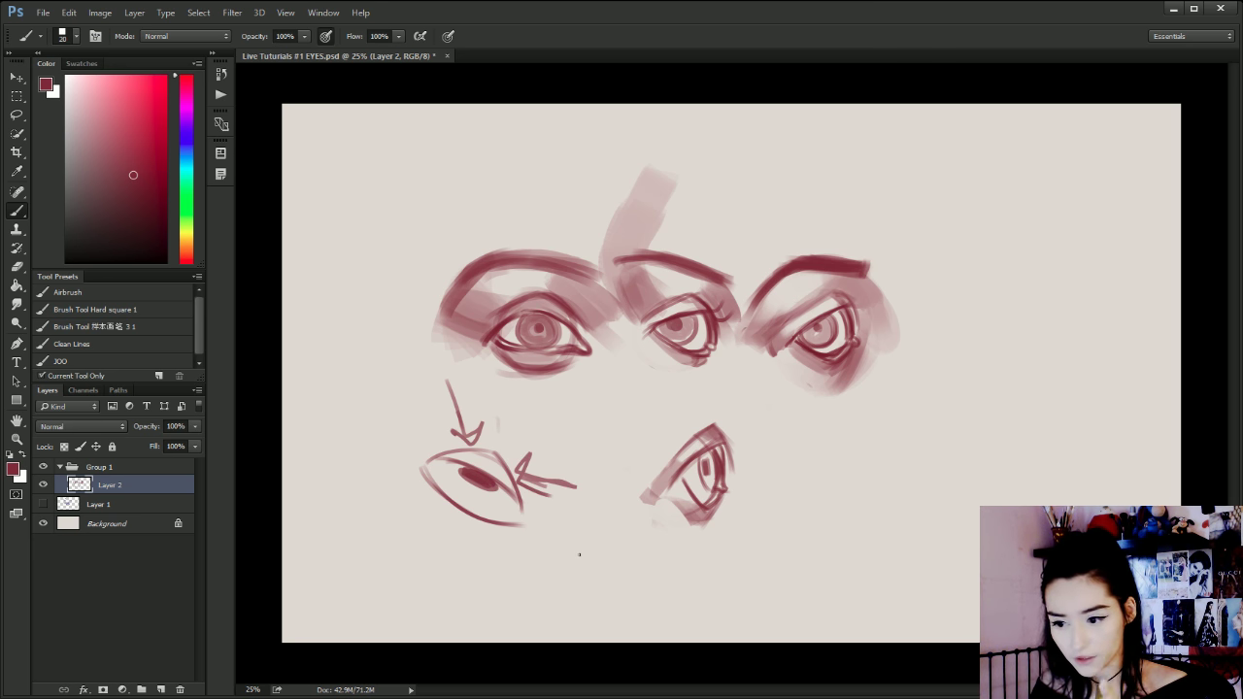
Undo the arrows, iris and outline of the tilted leaf-shaped eye sketch until all of it is removed.
{"action": "key", "text": "ctrl+alt+z"}
{"action": "key", "text": "ctrl+alt+z"}
{"action": "key", "text": "ctrl+alt+z"}
{"action": "key", "text": "ctrl+alt+z"}
{"action": "key", "text": "ctrl+alt+z"}
{"action": "key", "text": "ctrl+alt+z"}
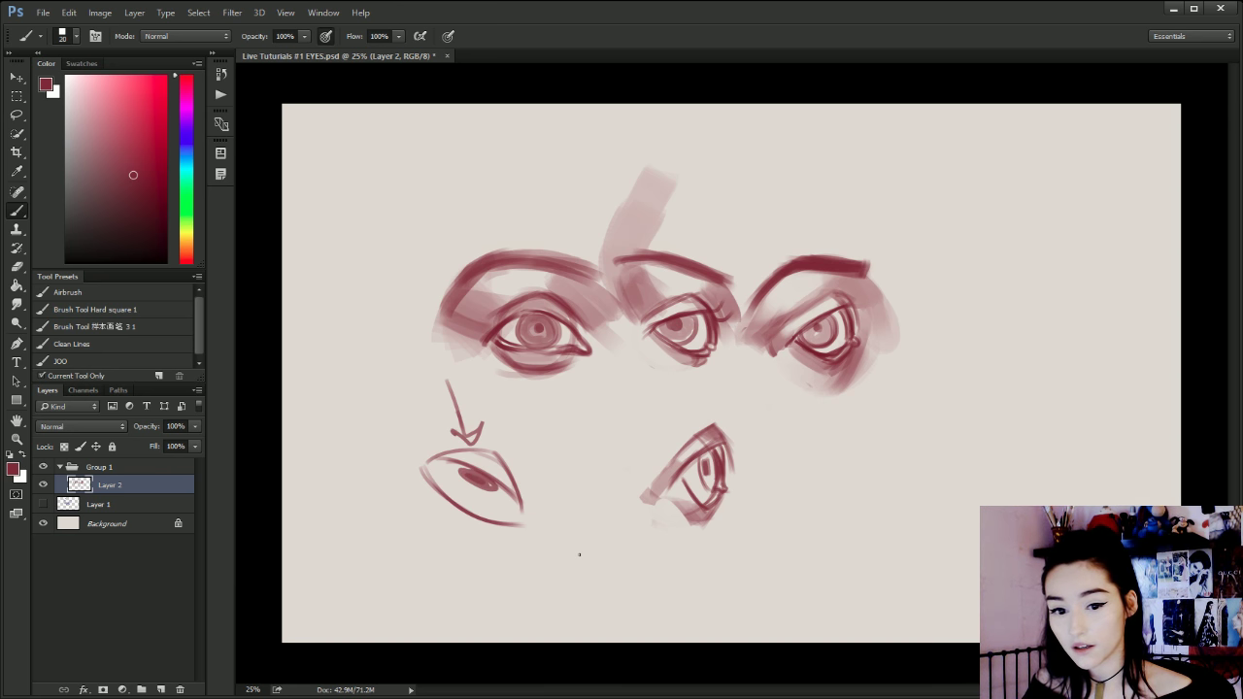
{"action": "key", "text": "ctrl+alt+z"}
{"action": "key", "text": "ctrl+alt+z"}
{"action": "key", "text": "ctrl+alt+z"}
{"action": "key", "text": "ctrl+alt+z"}
{"action": "key", "text": "ctrl+alt+z"}
{"action": "key", "text": "ctrl+alt+z"}
{"action": "key", "text": "ctrl+alt+z"}
{"action": "key", "text": "ctrl+alt+z"}
{"action": "key", "text": "ctrl+alt+z"}
{"action": "key", "text": "ctrl+alt+z"}
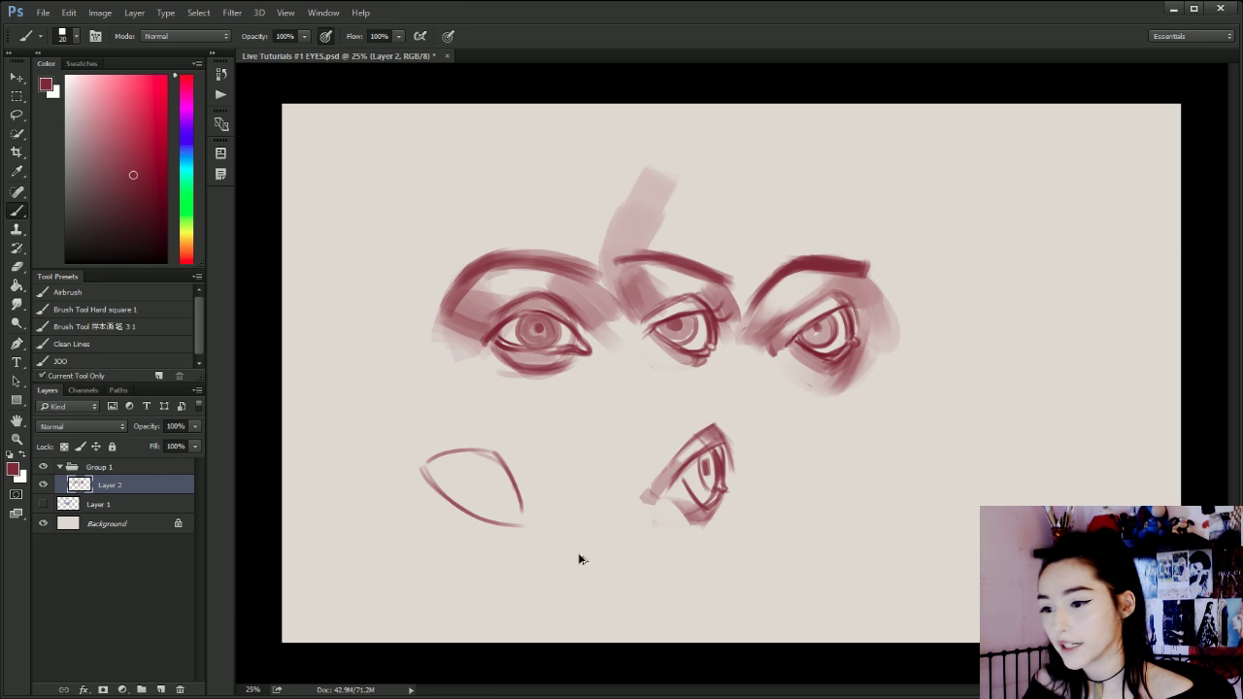
{"action": "key", "text": "ctrl+alt+z"}
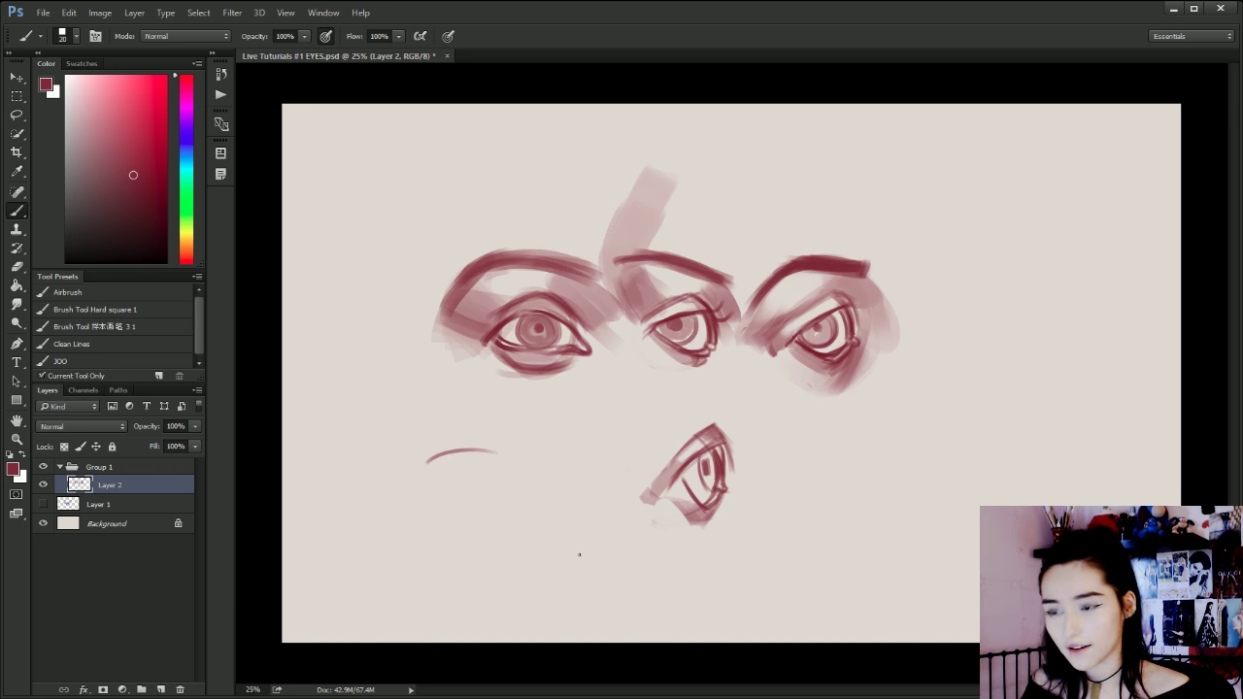
{"action": "key", "text": "ctrl+alt+z"}
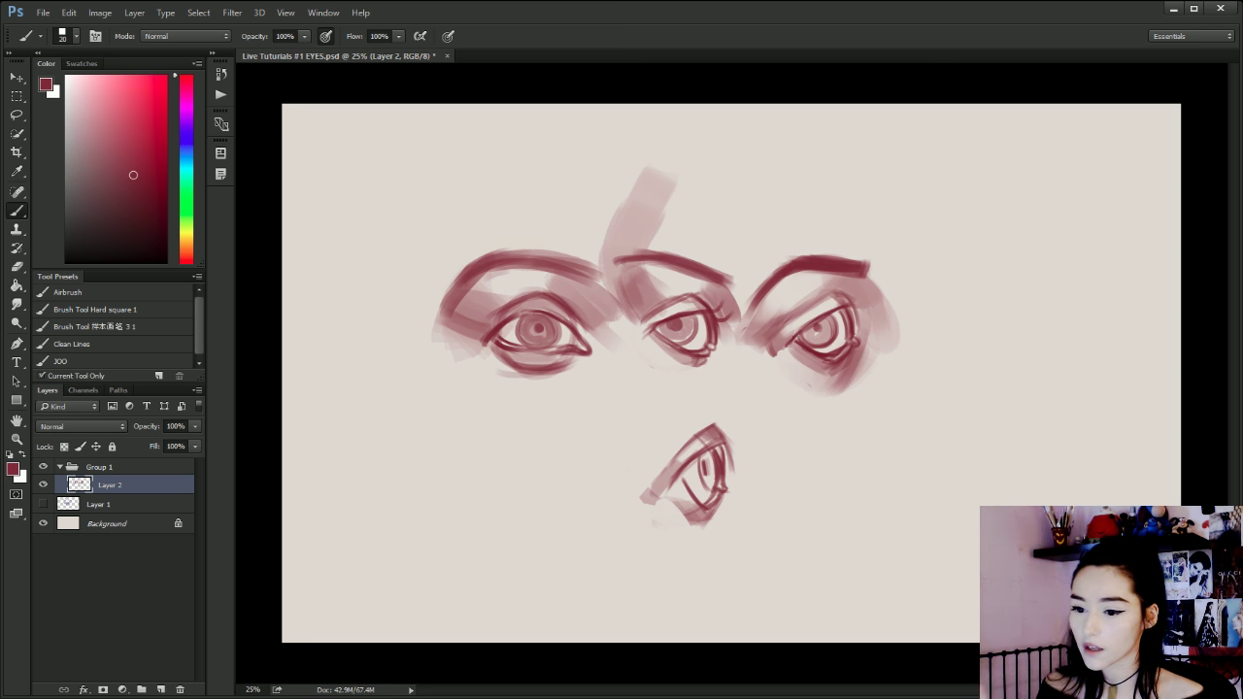
Sketch a smaller side-view eye with lids and iris to the left of the existing side-view eye, using a size 25 brush.
{"action": "key", "text": "bracketleft"}
{"action": "key", "text": "bracketleft"}
{"action": "key", "text": "bracketleft"}
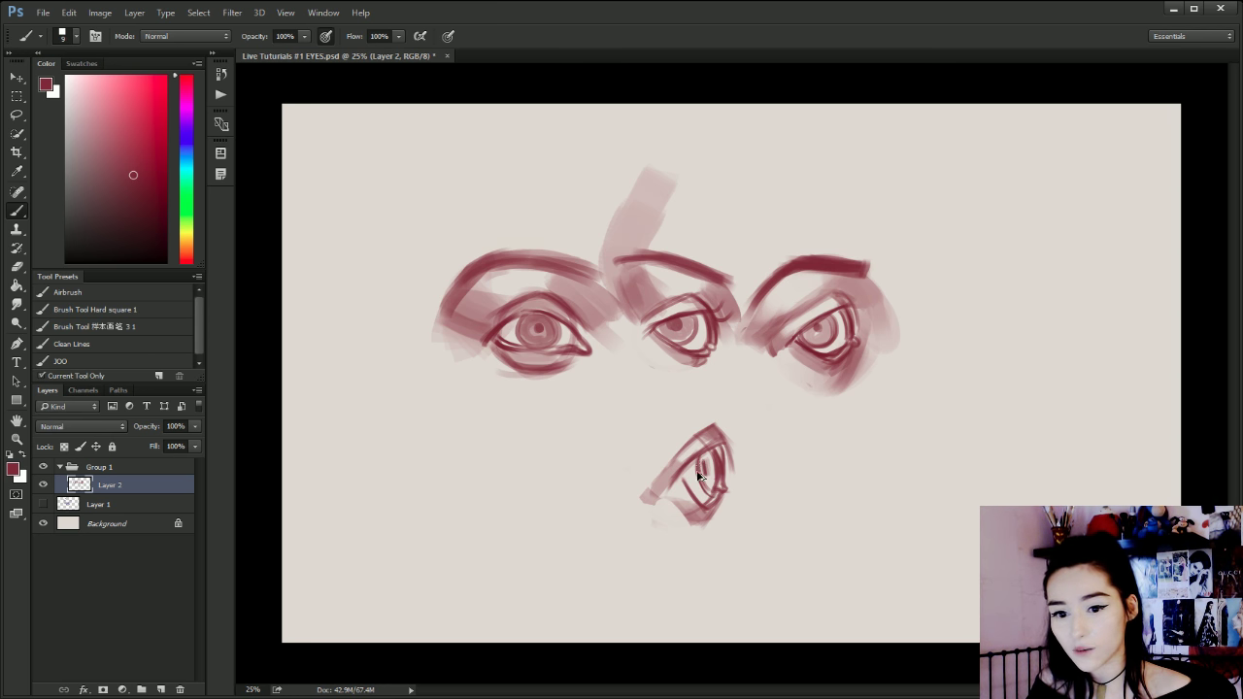
{"action": "key", "text": "bracketright"}
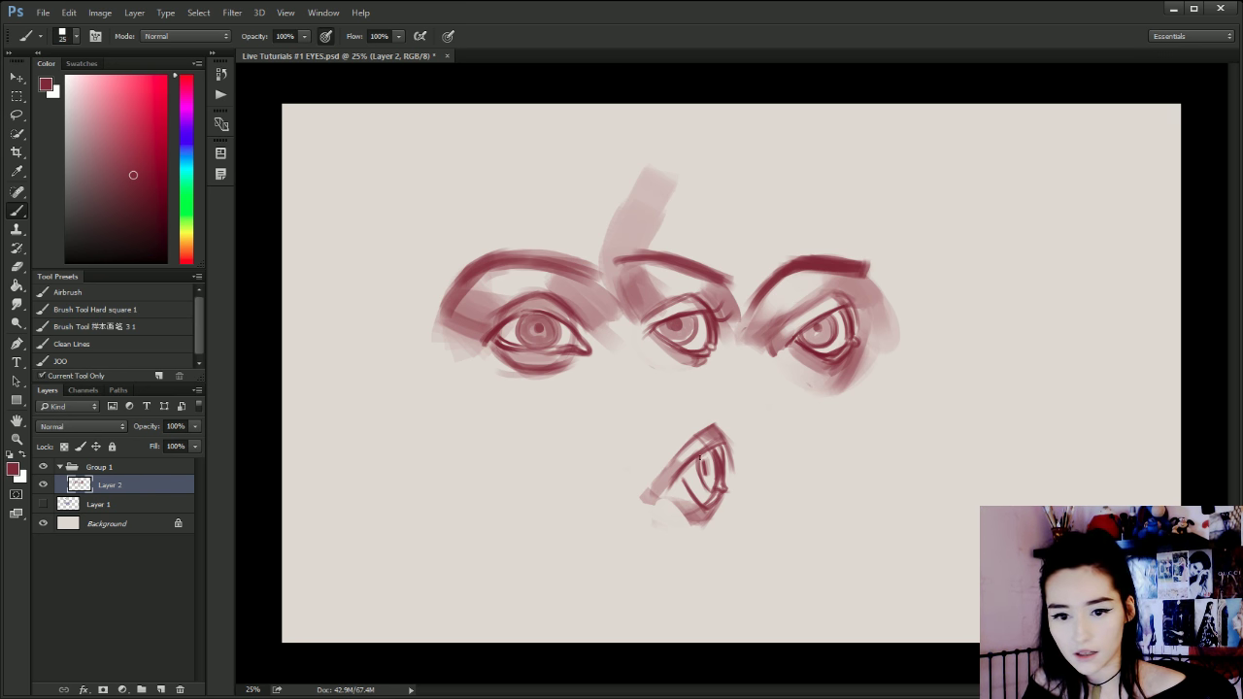
{"action": "left_click_drag", "start_coordinate": [561, 490], "coordinate": [618, 439]}
{"action": "mouse_move", "coordinate": [566, 503]}
{"action": "left_mouse_down"}
{"action": "mouse_move", "coordinate": [615, 451]}
{"action": "mouse_move", "coordinate": [623, 480]}
{"action": "mouse_move", "coordinate": [611, 502]}
{"action": "mouse_move", "coordinate": [619, 492]}
{"action": "left_mouse_up"}
{"action": "key", "text": "ctrl+z"}
{"action": "mouse_move", "coordinate": [585, 497]}
{"action": "left_mouse_down"}
{"action": "mouse_move", "coordinate": [614, 498]}
{"action": "mouse_move", "coordinate": [608, 508]}
{"action": "left_mouse_up"}
{"action": "key", "text": "ctrl+z"}
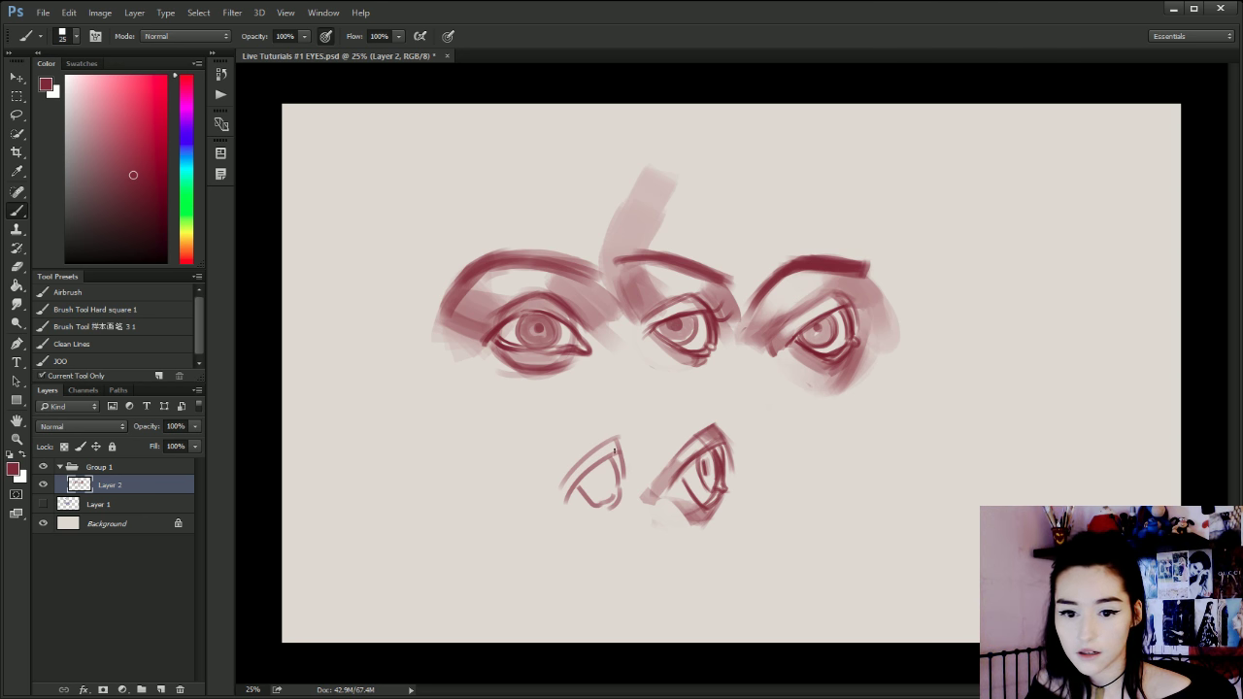
{"action": "mouse_move", "coordinate": [615, 451]}
{"action": "left_mouse_down"}
{"action": "mouse_move", "coordinate": [571, 486]}
{"action": "mouse_move", "coordinate": [612, 457]}
{"action": "mouse_move", "coordinate": [597, 473]}
{"action": "mouse_move", "coordinate": [611, 461]}
{"action": "mouse_move", "coordinate": [621, 499]}
{"action": "mouse_move", "coordinate": [585, 500]}
{"action": "mouse_move", "coordinate": [610, 468]}
{"action": "left_mouse_up"}
{"action": "key", "text": "ctrl+z"}
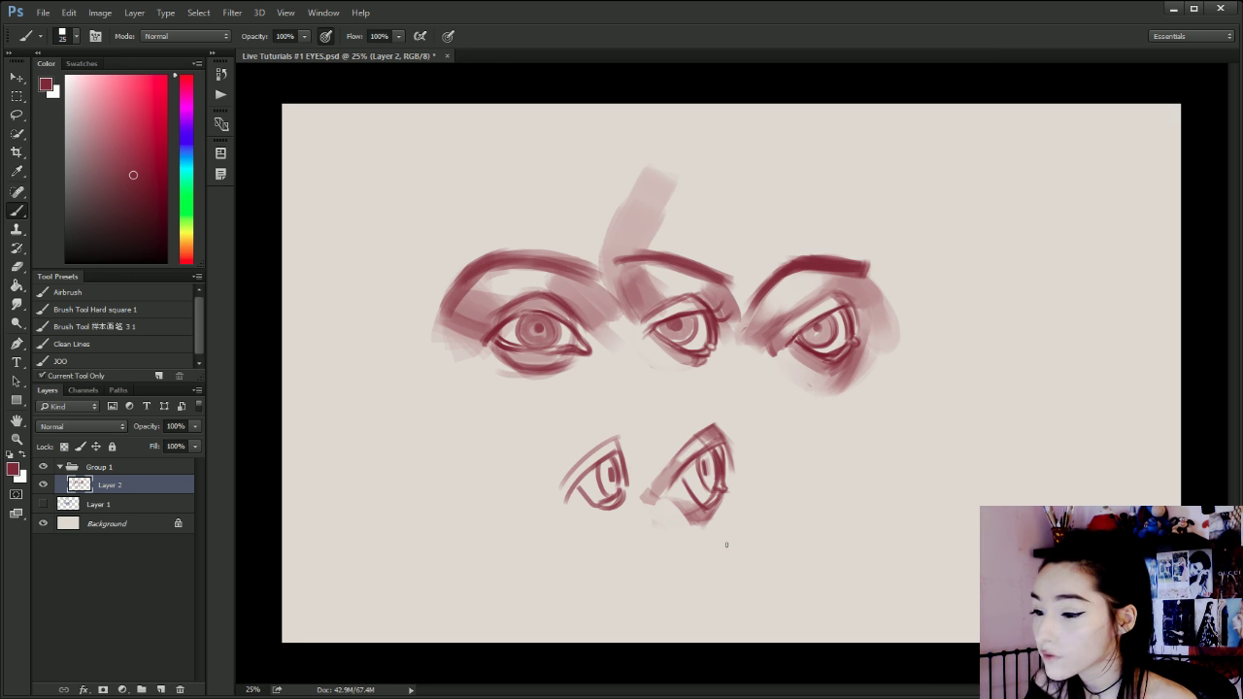
Darken the pupils of both side-view eyes and clear away the smaller demonstration eye.
{"action": "left_click_drag", "start_coordinate": [704, 460], "coordinate": [709, 480]}
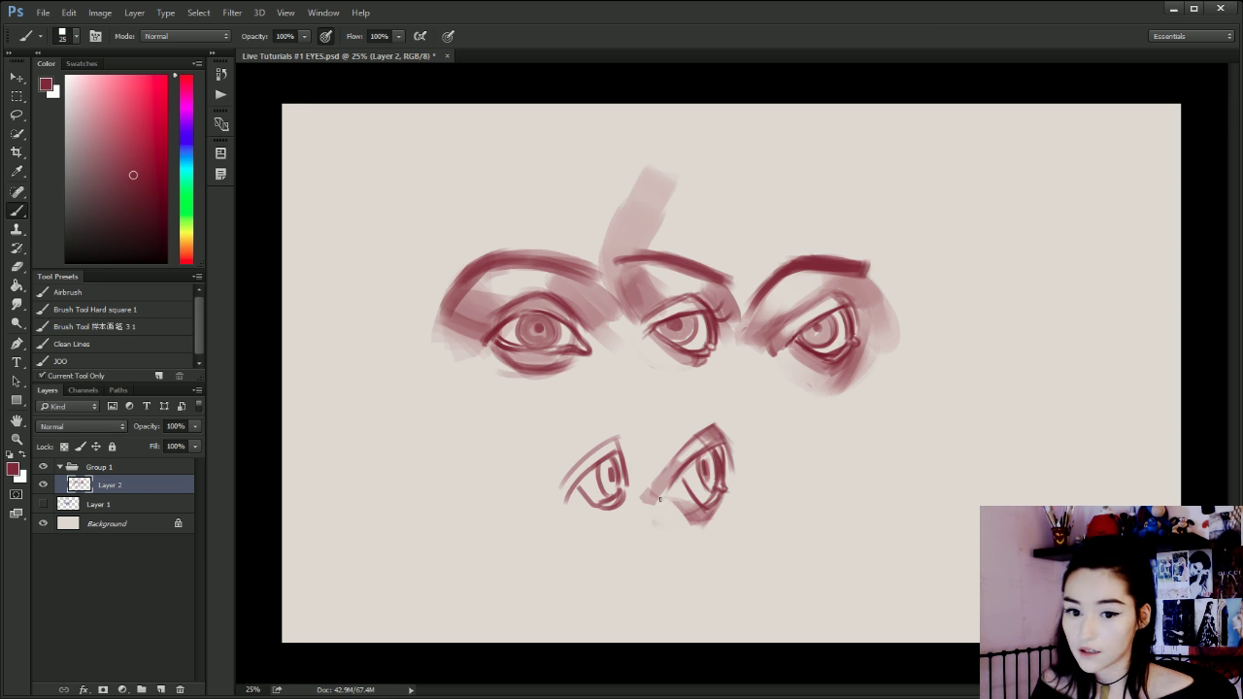
{"action": "left_click_drag", "start_coordinate": [614, 466], "coordinate": [612, 473]}
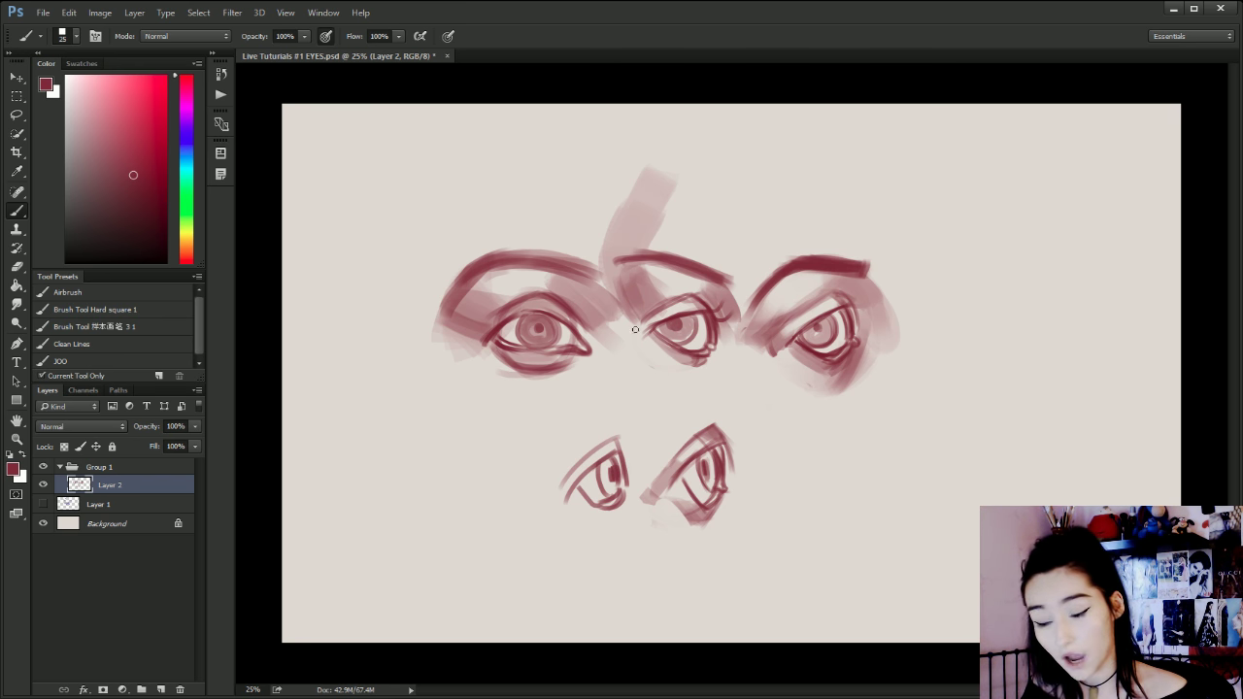
{"action": "mouse_move", "coordinate": [591, 443]}
{"action": "left_mouse_down"}
{"action": "mouse_move", "coordinate": [592, 504]}
{"action": "mouse_move", "coordinate": [596, 516]}
{"action": "left_mouse_up"}
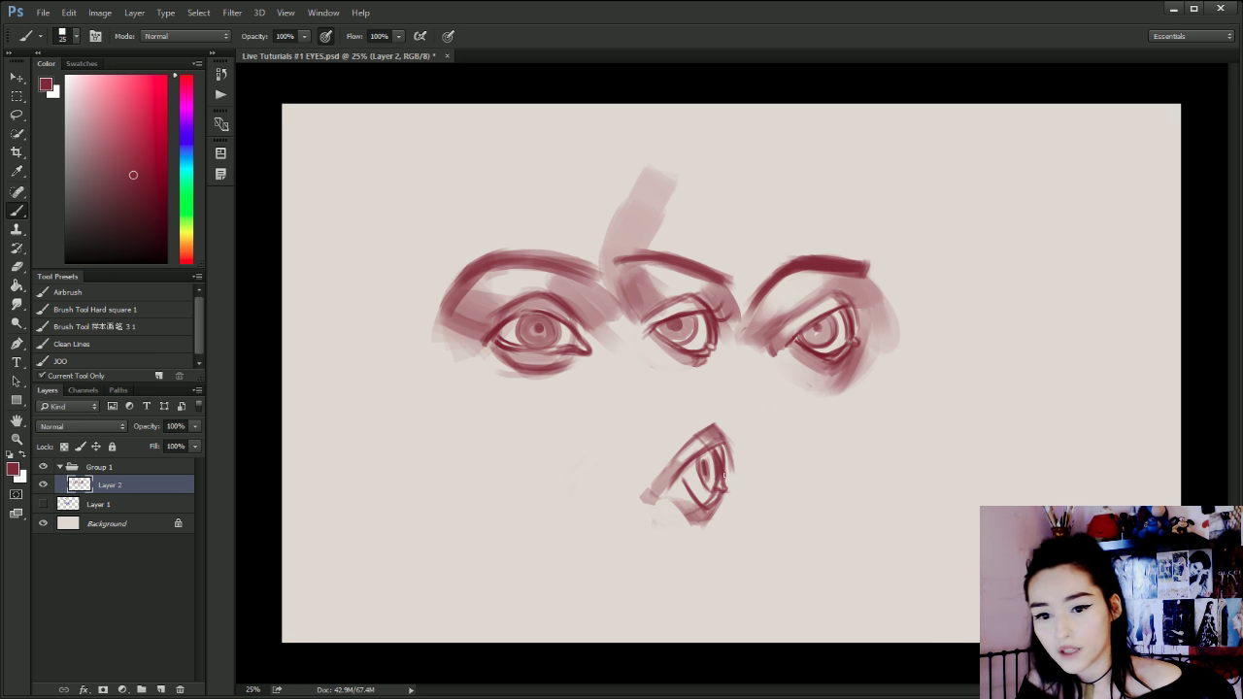
Add an upper lash stroke to the side-view eye and shade the lid fold above it with a brush enlarged to size 60.
{"action": "left_click_drag", "start_coordinate": [730, 457], "coordinate": [740, 494]}
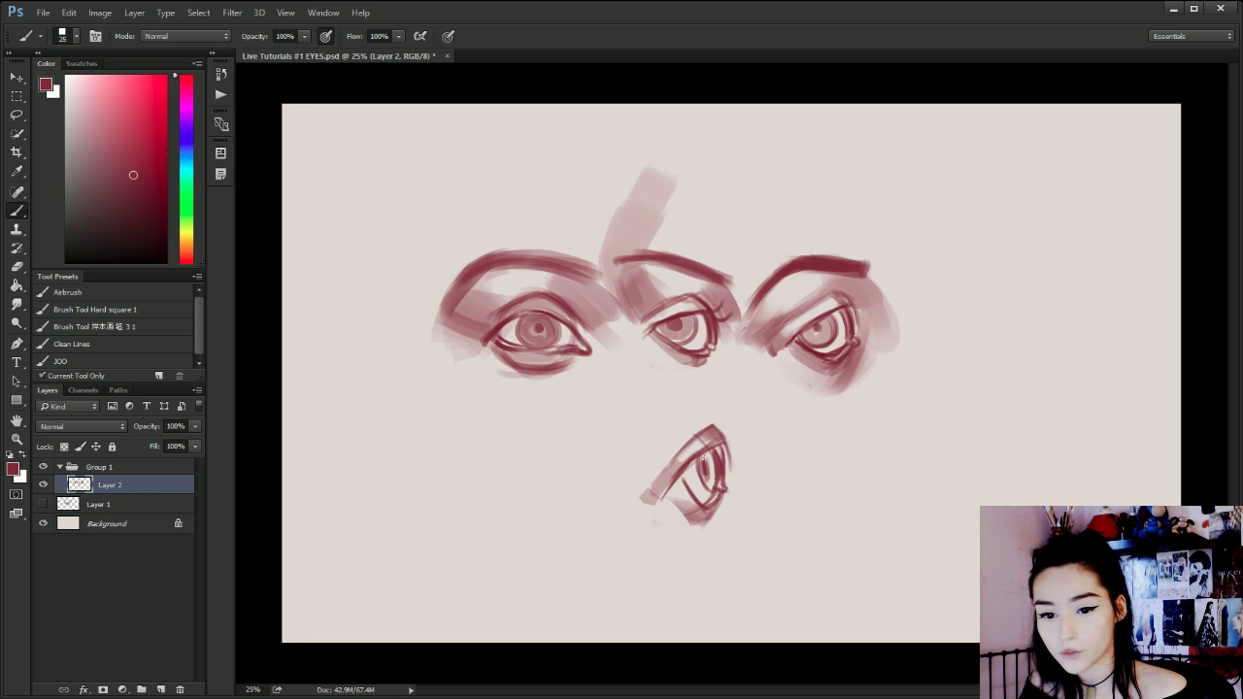
{"action": "mouse_move", "coordinate": [721, 444]}
{"action": "left_mouse_down"}
{"action": "mouse_move", "coordinate": [745, 434]}
{"action": "mouse_move", "coordinate": [733, 436]}
{"action": "mouse_move", "coordinate": [727, 403]}
{"action": "left_mouse_up"}
{"action": "key", "text": "bracketright"}
{"action": "key", "text": "bracketright"}
{"action": "key", "text": "bracketright"}
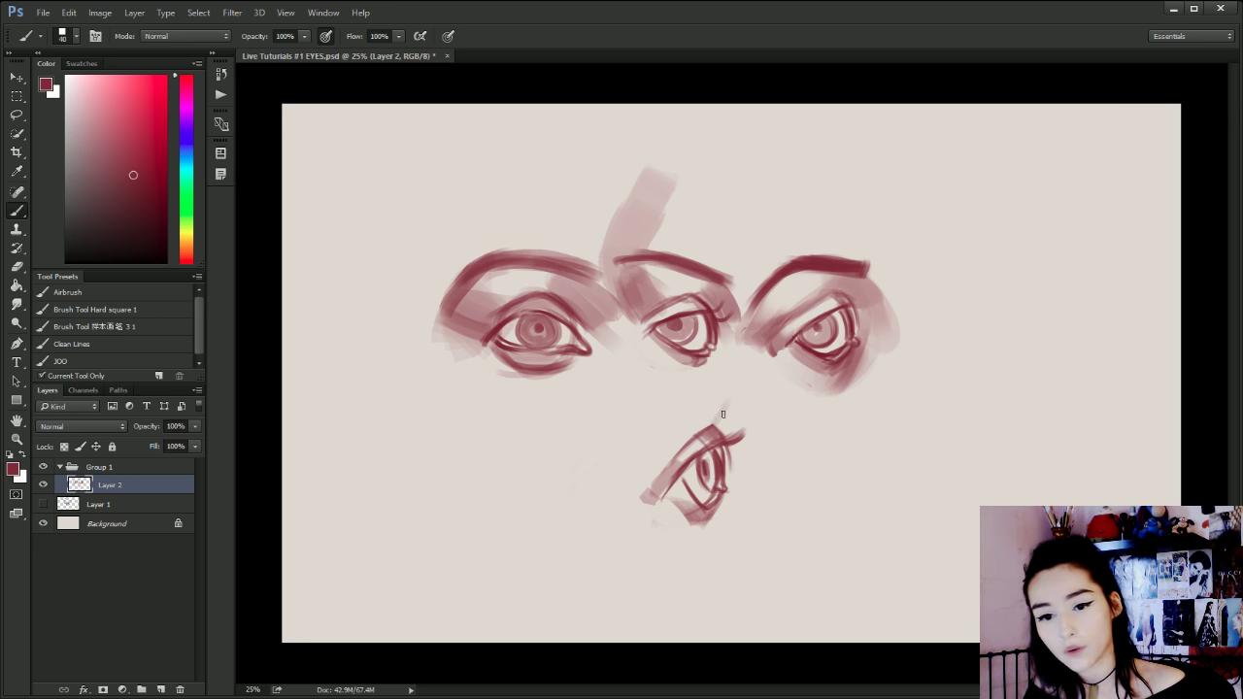
{"action": "key", "text": "bracketright"}
{"action": "key", "text": "bracketright"}
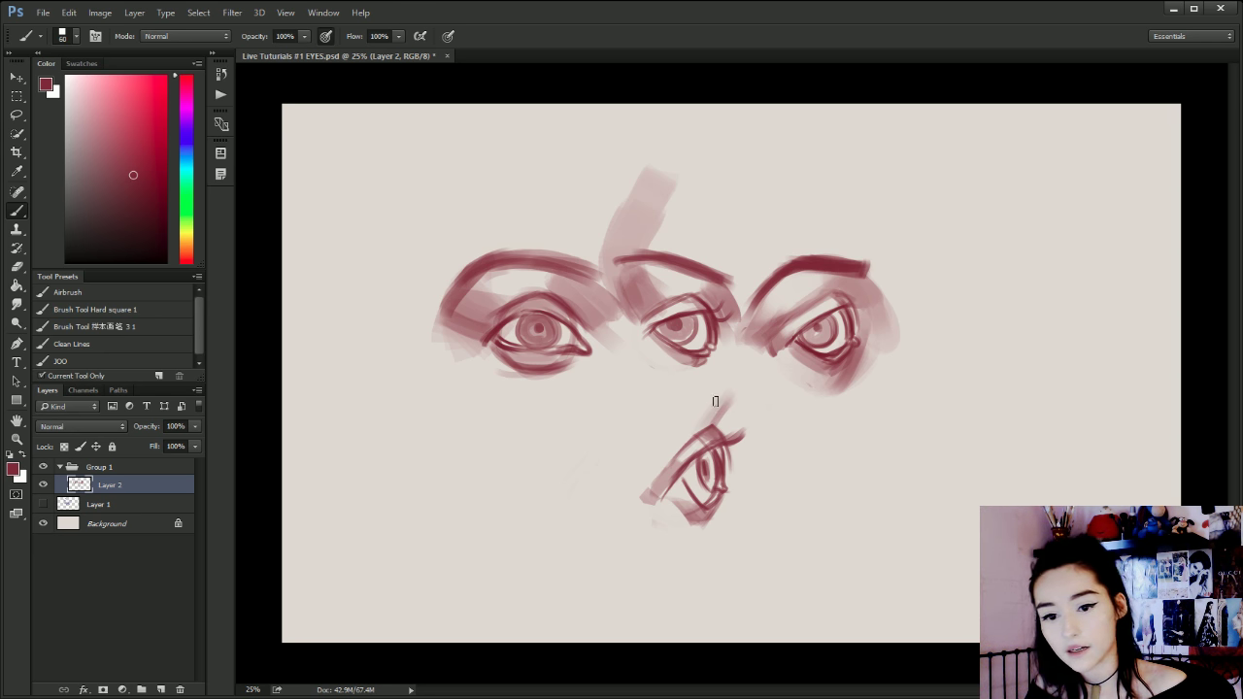
{"action": "left_click_drag", "start_coordinate": [716, 401], "coordinate": [646, 491]}
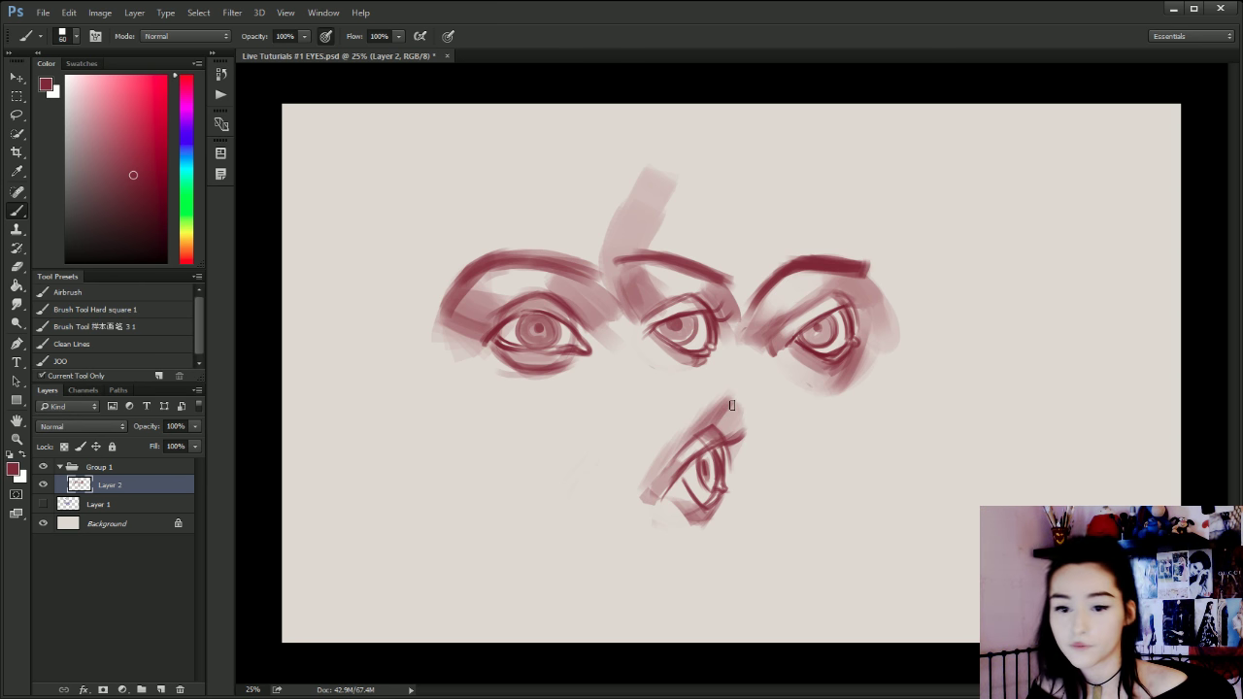
{"action": "left_click_drag", "start_coordinate": [732, 406], "coordinate": [740, 427]}
{"action": "key", "text": "ctrl+z"}
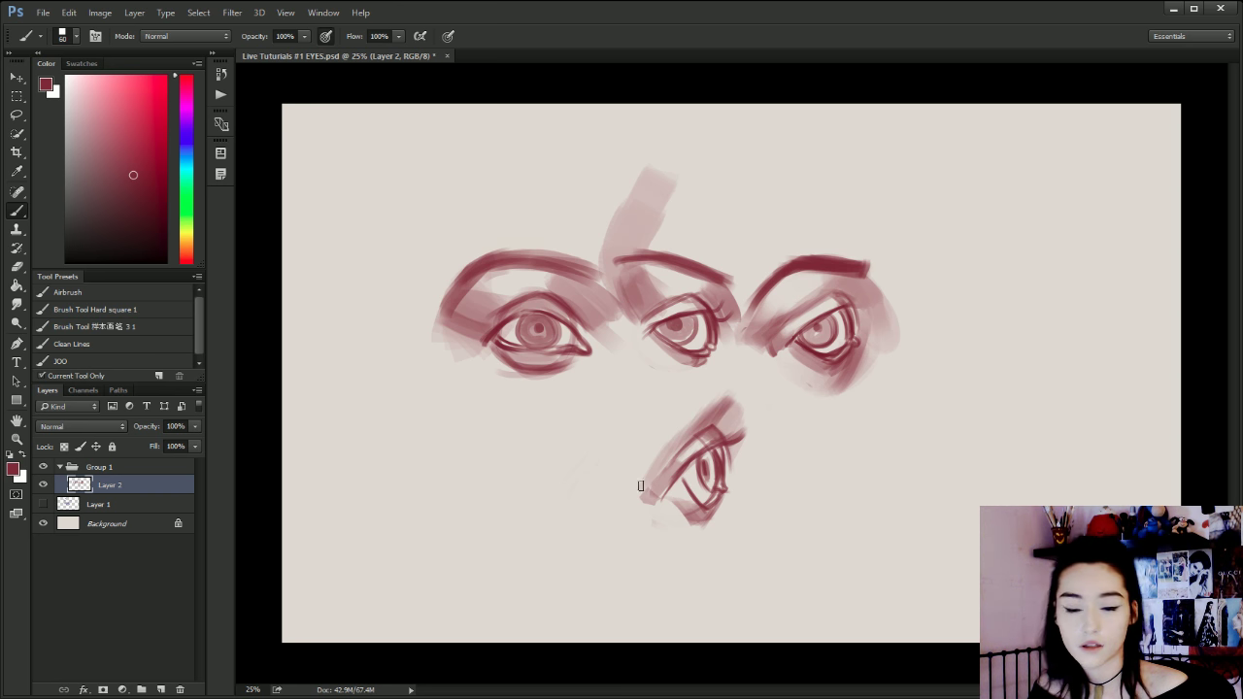
{"action": "left_click_drag", "start_coordinate": [701, 425], "coordinate": [635, 501]}
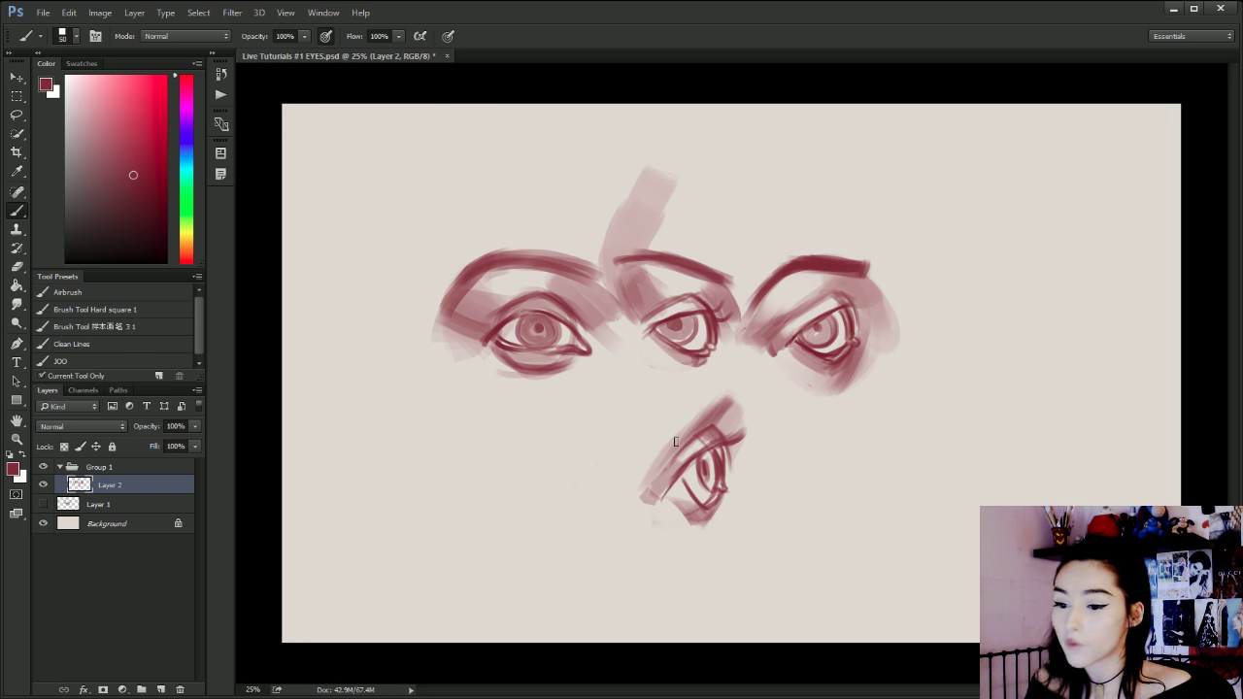
Draw thin crease lines along the upper edge of the side-view eye's lid fold with a size 9 brush, undoing stray strokes.
{"action": "left_click_drag", "start_coordinate": [735, 393], "coordinate": [636, 484]}
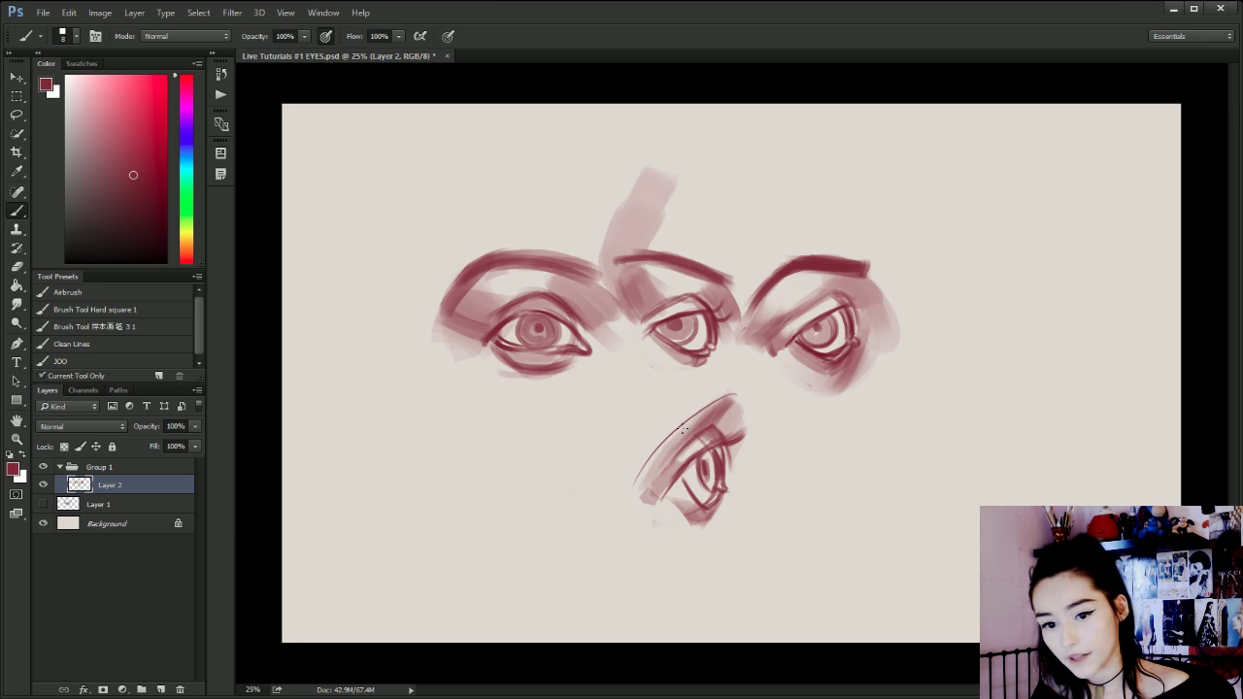
{"action": "key", "text": "ctrl+z"}
{"action": "key", "text": "]"}
{"action": "left_click_drag", "start_coordinate": [734, 394], "coordinate": [653, 469]}
{"action": "left_click_drag", "start_coordinate": [691, 428], "coordinate": [636, 496]}
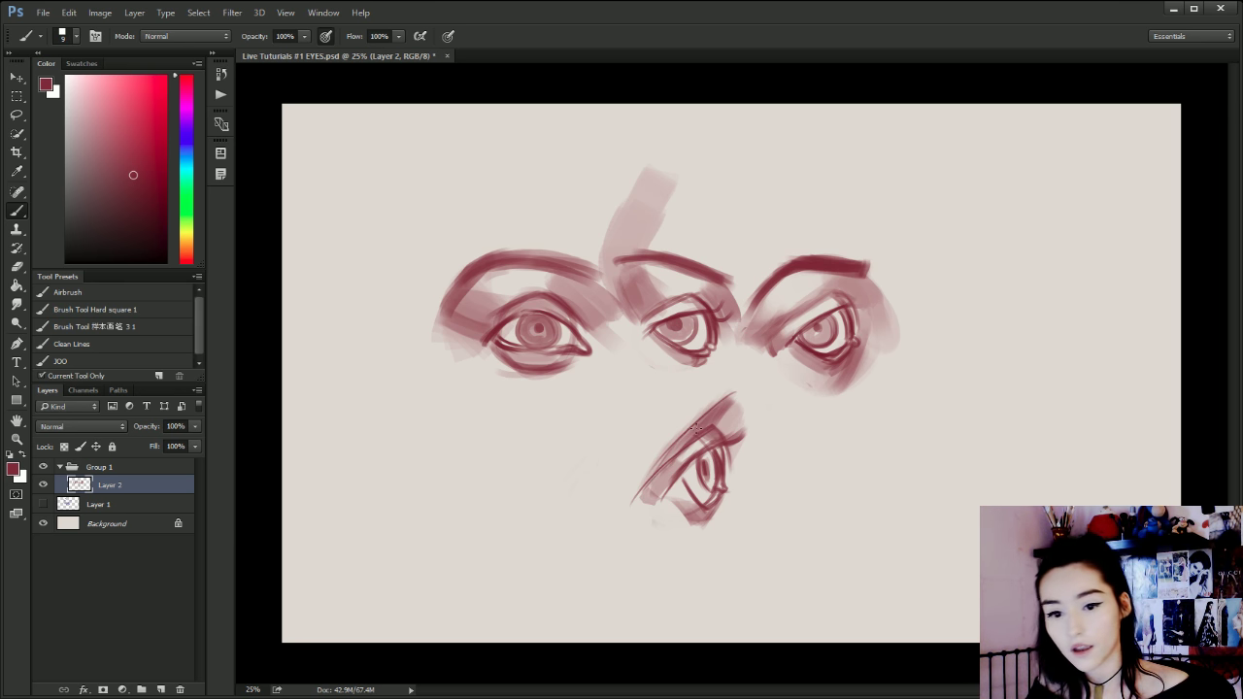
{"action": "mouse_move", "coordinate": [705, 421]}
{"action": "left_mouse_down"}
{"action": "mouse_move", "coordinate": [685, 444]}
{"action": "mouse_move", "coordinate": [727, 403]}
{"action": "mouse_move", "coordinate": [624, 437]}
{"action": "left_mouse_up"}
{"action": "key", "text": "ctrl+z"}
{"action": "key", "text": "ctrl+z"}
Block in the brow and socket planes above the side-view eye with light construction lines at brush size 20.
{"action": "left_click_drag", "start_coordinate": [714, 381], "coordinate": [656, 415]}
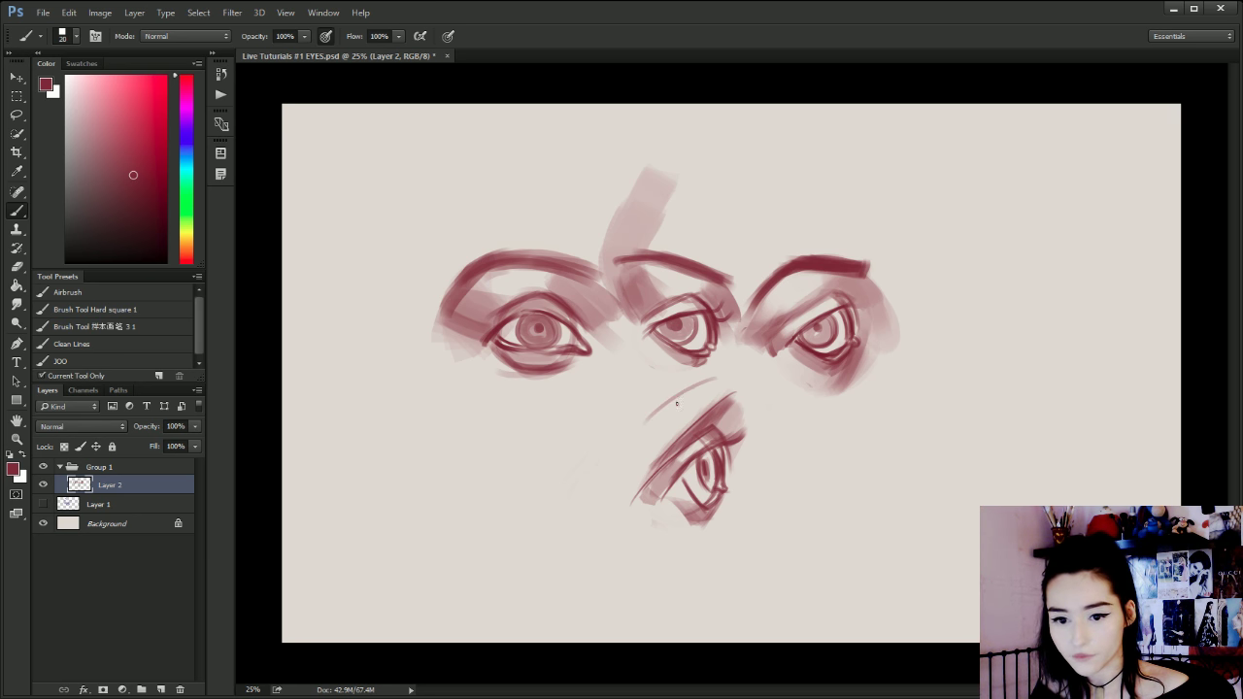
{"action": "key", "text": "ctrl+z"}
{"action": "key", "text": "["}
{"action": "key", "text": "["}
{"action": "key", "text": "["}
{"action": "mouse_move", "coordinate": [736, 378]}
{"action": "left_mouse_down"}
{"action": "mouse_move", "coordinate": [668, 397]}
{"action": "mouse_move", "coordinate": [675, 442]}
{"action": "mouse_move", "coordinate": [611, 492]}
{"action": "left_mouse_up"}
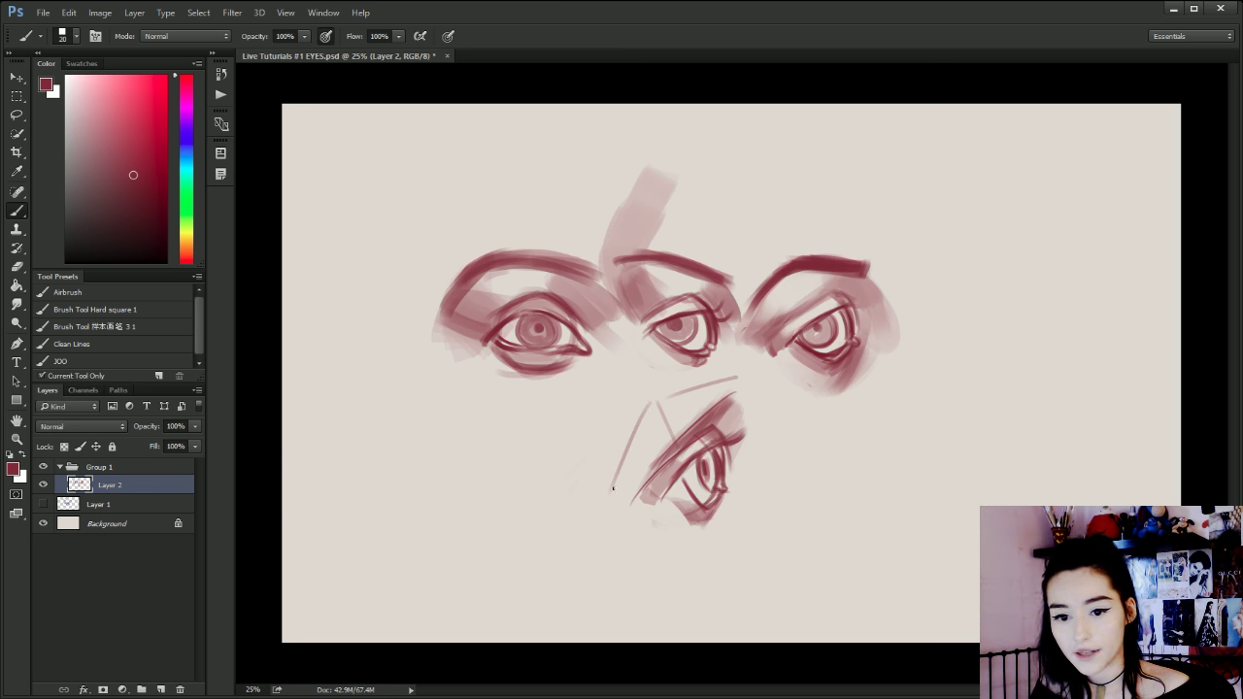
{"action": "left_click_drag", "start_coordinate": [670, 457], "coordinate": [612, 504]}
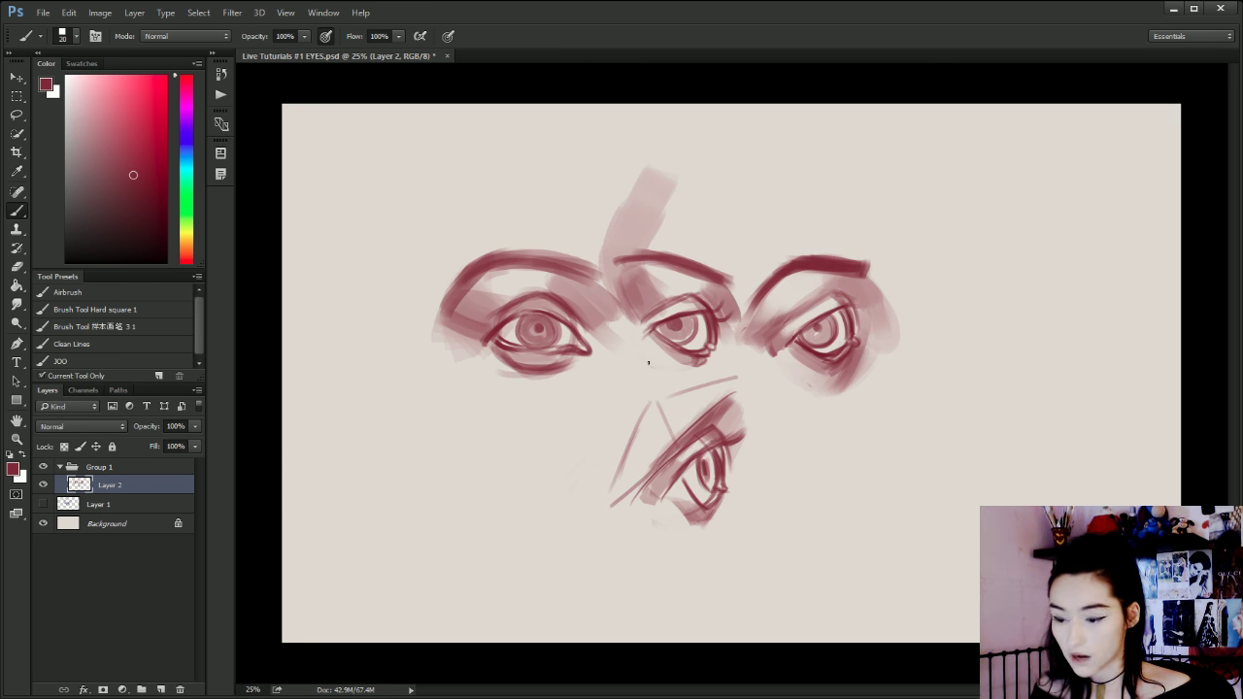
Shade the planes between the construction lines above the side-view eye softly with a brush enlarged to size 100.
{"action": "key", "text": "]"}
{"action": "key", "text": "]"}
{"action": "key", "text": "]"}
{"action": "key", "text": "]"}
{"action": "key", "text": "]"}
{"action": "mouse_move", "coordinate": [735, 384]}
{"action": "left_mouse_down"}
{"action": "mouse_move", "coordinate": [676, 431]}
{"action": "mouse_move", "coordinate": [728, 385]}
{"action": "mouse_move", "coordinate": [679, 405]}
{"action": "mouse_move", "coordinate": [666, 449]}
{"action": "mouse_move", "coordinate": [624, 471]}
{"action": "mouse_move", "coordinate": [643, 436]}
{"action": "mouse_move", "coordinate": [613, 499]}
{"action": "left_mouse_up"}
{"action": "key", "text": "]"}
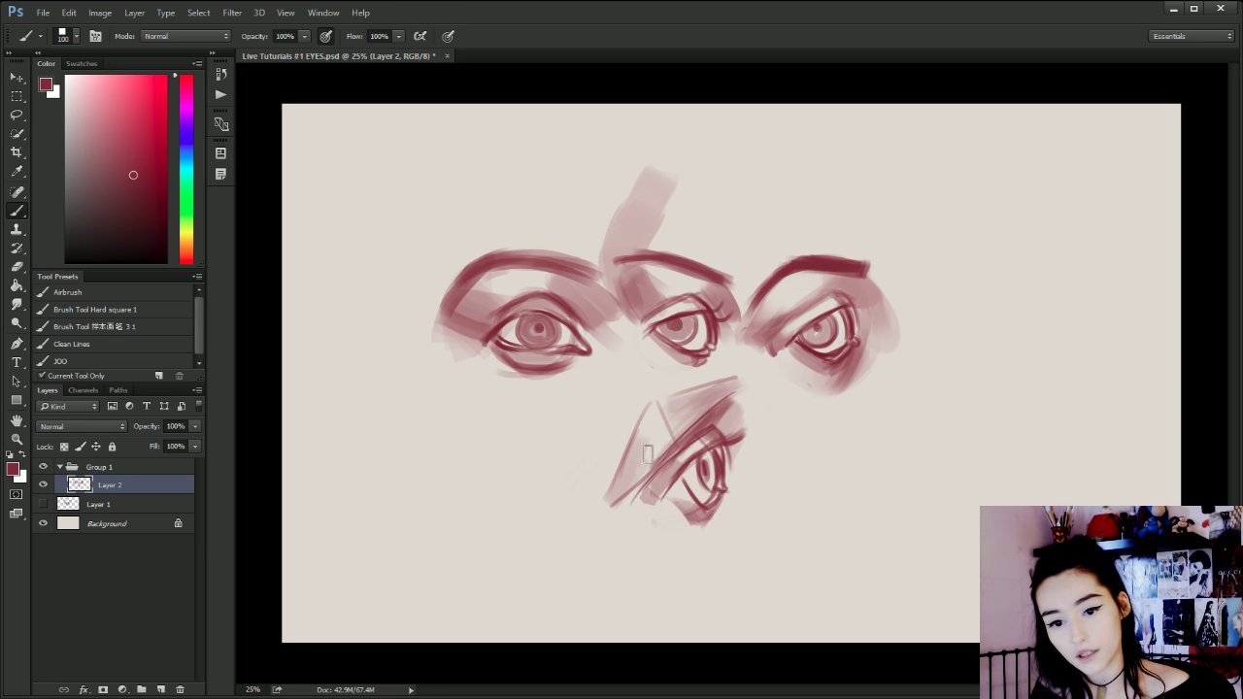
{"action": "left_click_drag", "start_coordinate": [650, 450], "coordinate": [630, 484]}
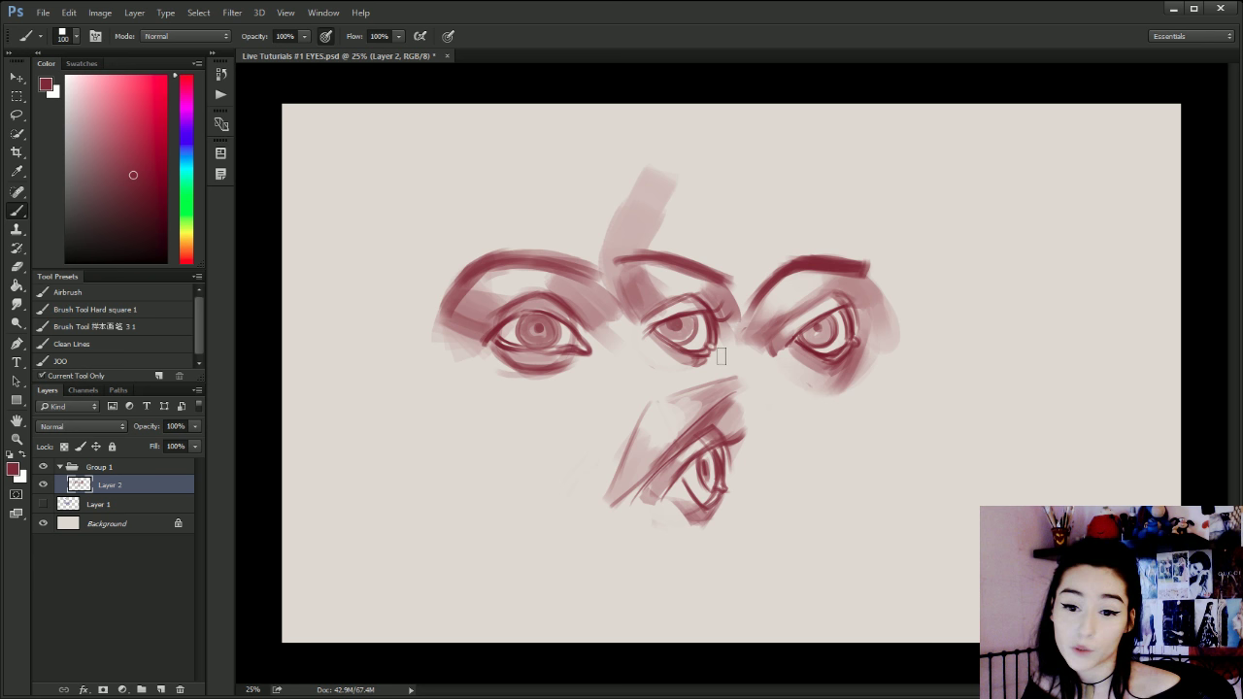
{"action": "left_click", "coordinate": [644, 384], "text": "alt"}
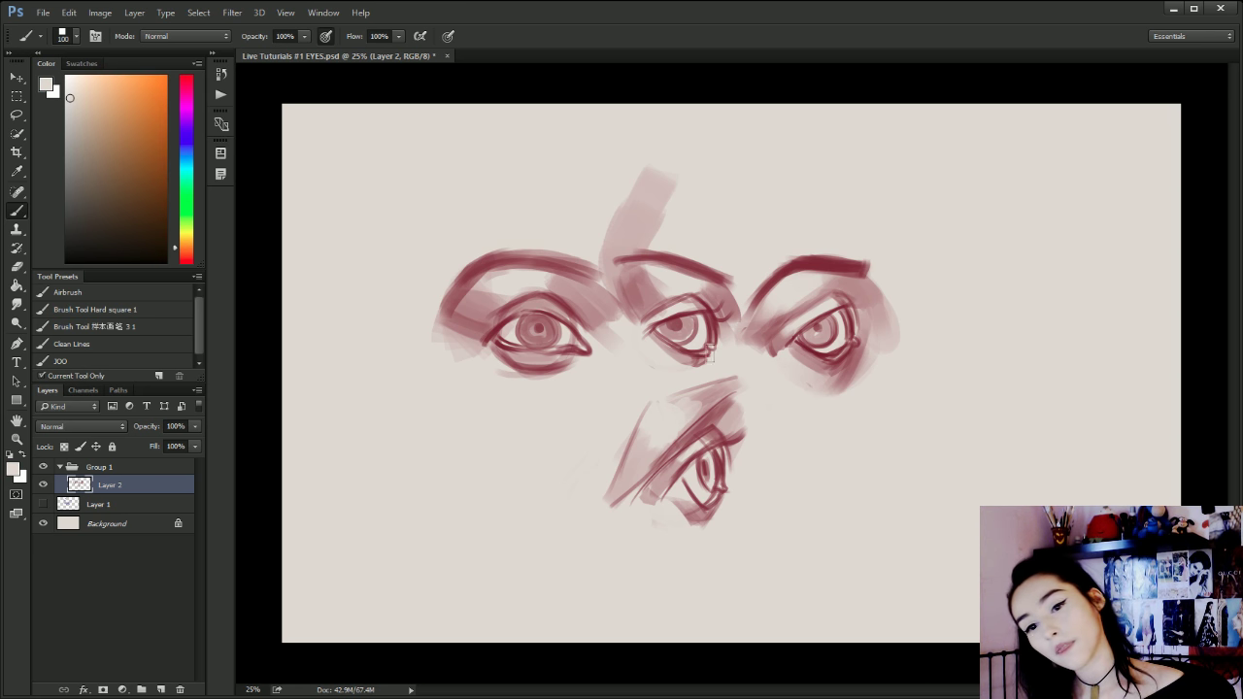
Paint a rounded brow along the construction lines above the side-view eye in sampled dark red with a size 45 brush.
{"action": "left_click", "coordinate": [827, 264], "text": "alt"}
{"action": "key", "text": "bracketleft"}
{"action": "key", "text": "bracketleft"}
{"action": "key", "text": "bracketleft"}
{"action": "key", "text": "bracketleft"}
{"action": "key", "text": "bracketleft"}
{"action": "key", "text": "bracketleft"}
{"action": "left_click_drag", "start_coordinate": [740, 385], "coordinate": [657, 401]}
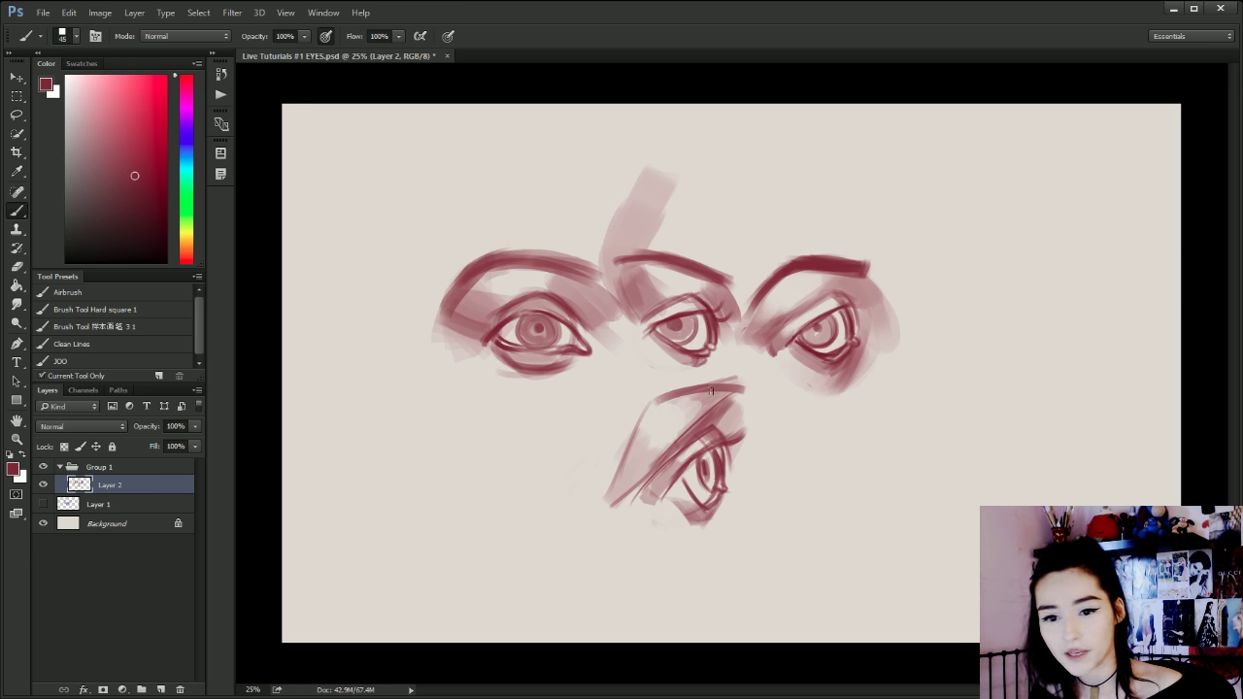
{"action": "mouse_move", "coordinate": [740, 379]}
{"action": "left_mouse_down"}
{"action": "mouse_move", "coordinate": [673, 394]}
{"action": "mouse_move", "coordinate": [719, 384]}
{"action": "mouse_move", "coordinate": [639, 419]}
{"action": "mouse_move", "coordinate": [615, 464]}
{"action": "mouse_move", "coordinate": [625, 439]}
{"action": "mouse_move", "coordinate": [705, 388]}
{"action": "mouse_move", "coordinate": [637, 415]}
{"action": "mouse_move", "coordinate": [692, 393]}
{"action": "mouse_move", "coordinate": [617, 464]}
{"action": "left_mouse_up"}
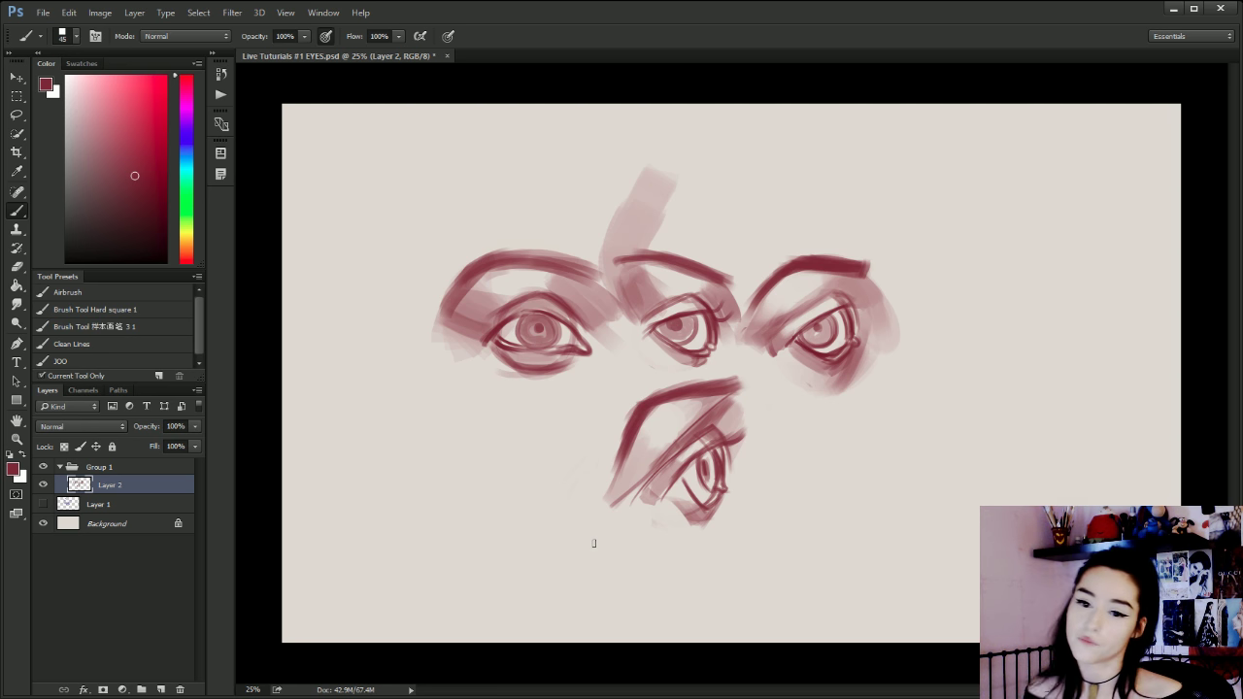
Undo the last brow strokes and repaint the side-view brow with a higher, more angular arch and a downward-sloping front.
{"action": "key", "text": "ctrl+alt+z"}
{"action": "key", "text": "ctrl+alt+z"}
{"action": "key", "text": "ctrl+alt+z"}
{"action": "mouse_move", "coordinate": [627, 400]}
{"action": "left_mouse_down"}
{"action": "mouse_move", "coordinate": [603, 473]}
{"action": "mouse_move", "coordinate": [656, 394]}
{"action": "mouse_move", "coordinate": [749, 383]}
{"action": "mouse_move", "coordinate": [647, 405]}
{"action": "mouse_move", "coordinate": [630, 428]}
{"action": "left_mouse_up"}
{"action": "mouse_move", "coordinate": [703, 385]}
{"action": "left_mouse_down"}
{"action": "mouse_move", "coordinate": [748, 392]}
{"action": "mouse_move", "coordinate": [651, 411]}
{"action": "mouse_move", "coordinate": [620, 441]}
{"action": "mouse_move", "coordinate": [722, 391]}
{"action": "mouse_move", "coordinate": [748, 394]}
{"action": "left_mouse_up"}
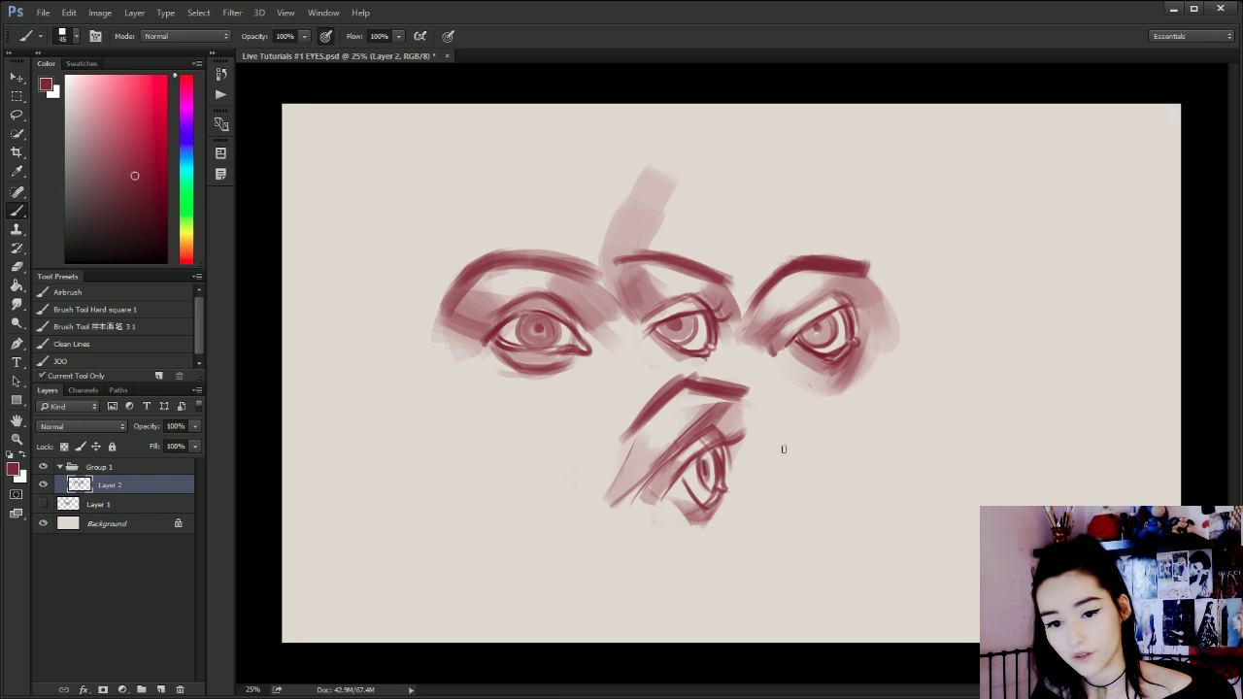
Shade the outer socket below the brow's tail in a sampled light pink, enlarging the brush up to size 175.
{"action": "mouse_move", "coordinate": [610, 509]}
{"action": "left_mouse_down"}
{"action": "mouse_move", "coordinate": [635, 500]}
{"action": "mouse_move", "coordinate": [642, 445]}
{"action": "mouse_move", "coordinate": [614, 444]}
{"action": "mouse_move", "coordinate": [616, 457]}
{"action": "left_mouse_up"}
{"action": "left_click", "coordinate": [659, 506], "text": "alt"}
{"action": "key", "text": "bracketright"}
{"action": "key", "text": "bracketright"}
{"action": "key", "text": "bracketright"}
{"action": "key", "text": "bracketright"}
{"action": "key", "text": "bracketright"}
{"action": "key", "text": "bracketright"}
{"action": "key", "text": "ctrl+z"}
{"action": "key", "text": "bracketright"}
{"action": "key", "text": "bracketright"}
{"action": "key", "text": "bracketright"}
{"action": "key", "text": "bracketright"}
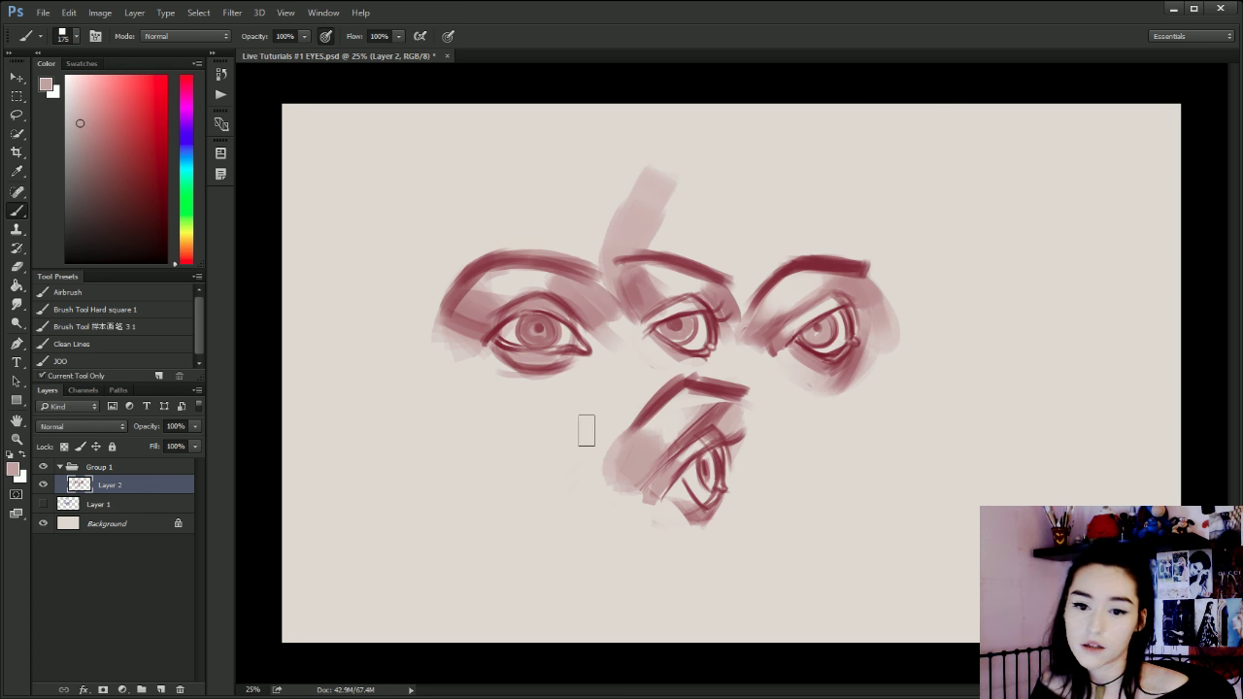
Trim the outer edge of the brow tail and socket shading with the sampled background colour and a size 20 brush.
{"action": "key", "text": "bracketleft"}
{"action": "key", "text": "bracketleft"}
{"action": "key", "text": "bracketleft"}
{"action": "key", "text": "bracketleft"}
{"action": "key", "text": "bracketleft"}
{"action": "key", "text": "bracketleft"}
{"action": "key", "text": "bracketleft"}
{"action": "key", "text": "bracketleft"}
{"action": "key", "text": "bracketleft"}
{"action": "key", "text": "bracketleft"}
{"action": "key", "text": "bracketleft"}
{"action": "key", "text": "bracketleft"}
{"action": "left_click", "coordinate": [631, 398], "text": "alt"}
{"action": "key", "text": "bracketleft"}
{"action": "key", "text": "bracketleft"}
{"action": "key", "text": "bracketleft"}
{"action": "left_click_drag", "start_coordinate": [645, 402], "coordinate": [616, 454]}
{"action": "mouse_move", "coordinate": [648, 404]}
{"action": "left_mouse_down"}
{"action": "mouse_move", "coordinate": [606, 476]}
{"action": "mouse_move", "coordinate": [615, 491]}
{"action": "left_mouse_up"}
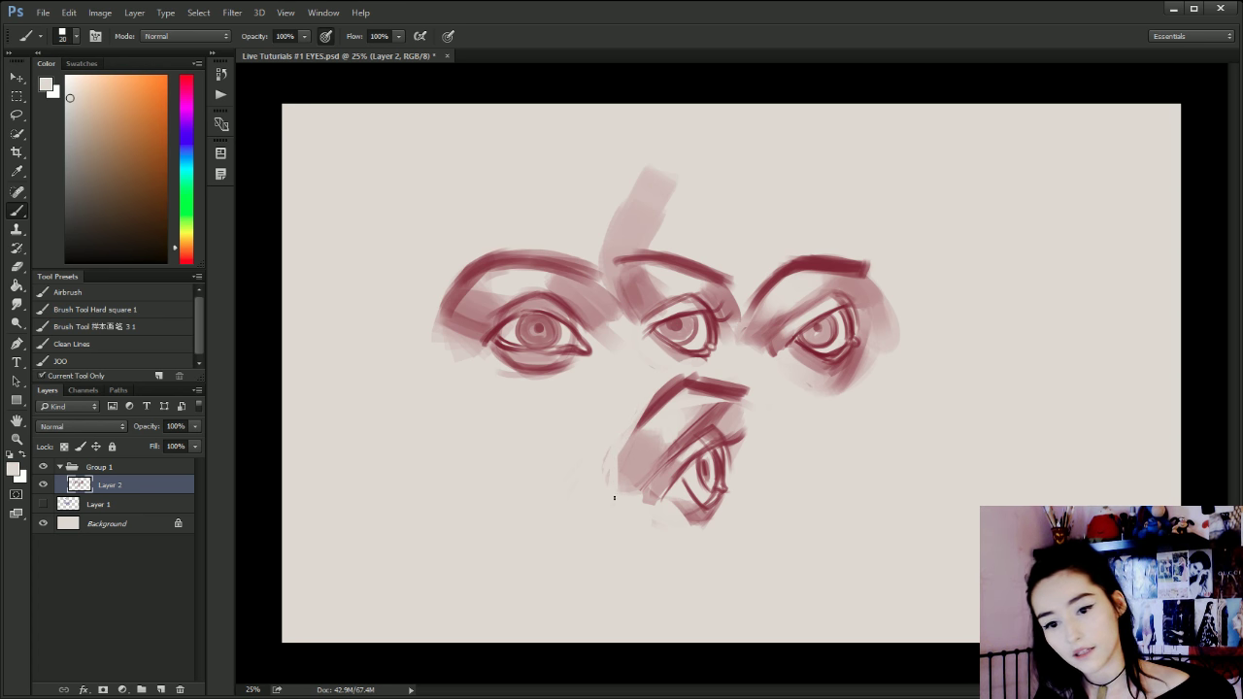
Thicken and darken the arch of the side-view brow in its sampled dark red with a size 70 brush.
{"action": "left_click", "coordinate": [697, 382], "text": "alt"}
{"action": "key", "text": "bracketright"}
{"action": "key", "text": "bracketright"}
{"action": "key", "text": "bracketright"}
{"action": "key", "text": "bracketright"}
{"action": "key", "text": "bracketright"}
{"action": "mouse_move", "coordinate": [690, 383]}
{"action": "left_mouse_down"}
{"action": "mouse_move", "coordinate": [749, 400]}
{"action": "mouse_move", "coordinate": [693, 382]}
{"action": "left_mouse_up"}
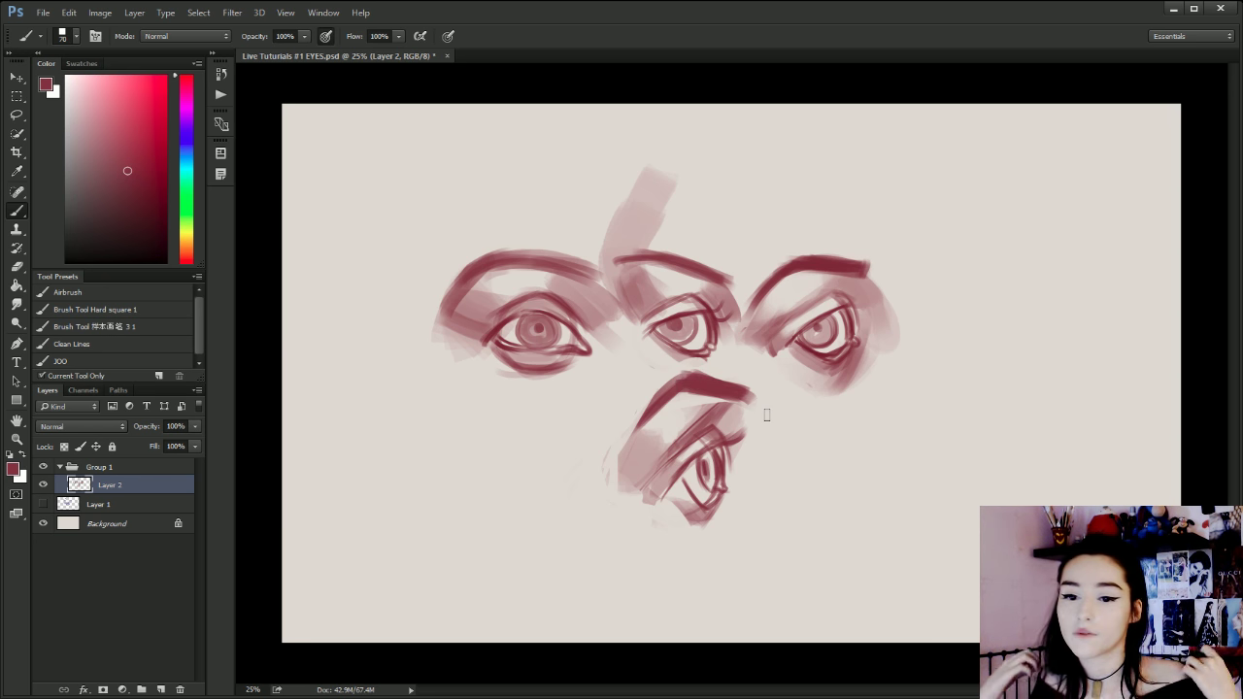
Outline the forehead, nose bridge and nose tip in profile to the right of the side-view eye with a size 35 brush.
{"action": "key", "text": "bracketleft"}
{"action": "key", "text": "bracketleft"}
{"action": "key", "text": "bracketleft"}
{"action": "key", "text": "bracketleft"}
{"action": "mouse_move", "coordinate": [777, 398]}
{"action": "left_mouse_down"}
{"action": "mouse_move", "coordinate": [747, 457]}
{"action": "mouse_move", "coordinate": [810, 536]}
{"action": "mouse_move", "coordinate": [764, 579]}
{"action": "mouse_move", "coordinate": [738, 570]}
{"action": "left_mouse_up"}
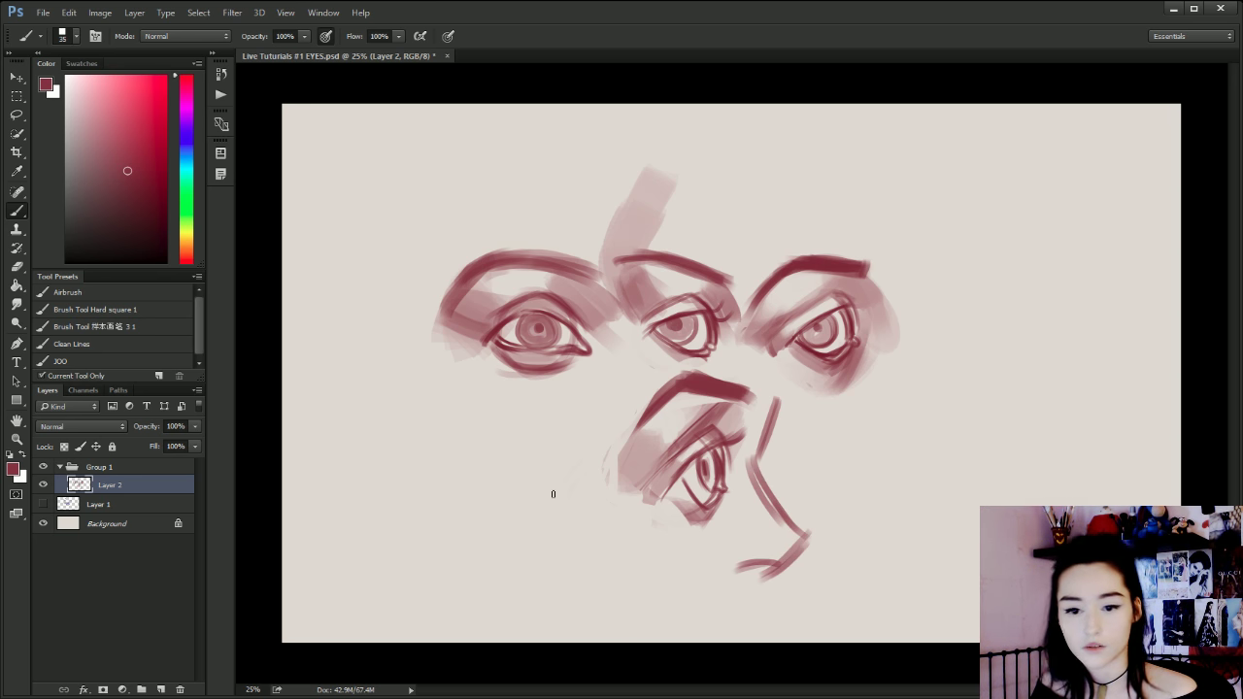
Clean up the shading beneath the side-view eye's lower lid with the sampled background colour and a size 70 brush.
{"action": "key", "text": "bracketright"}
{"action": "left_click", "coordinate": [724, 522], "text": "alt"}
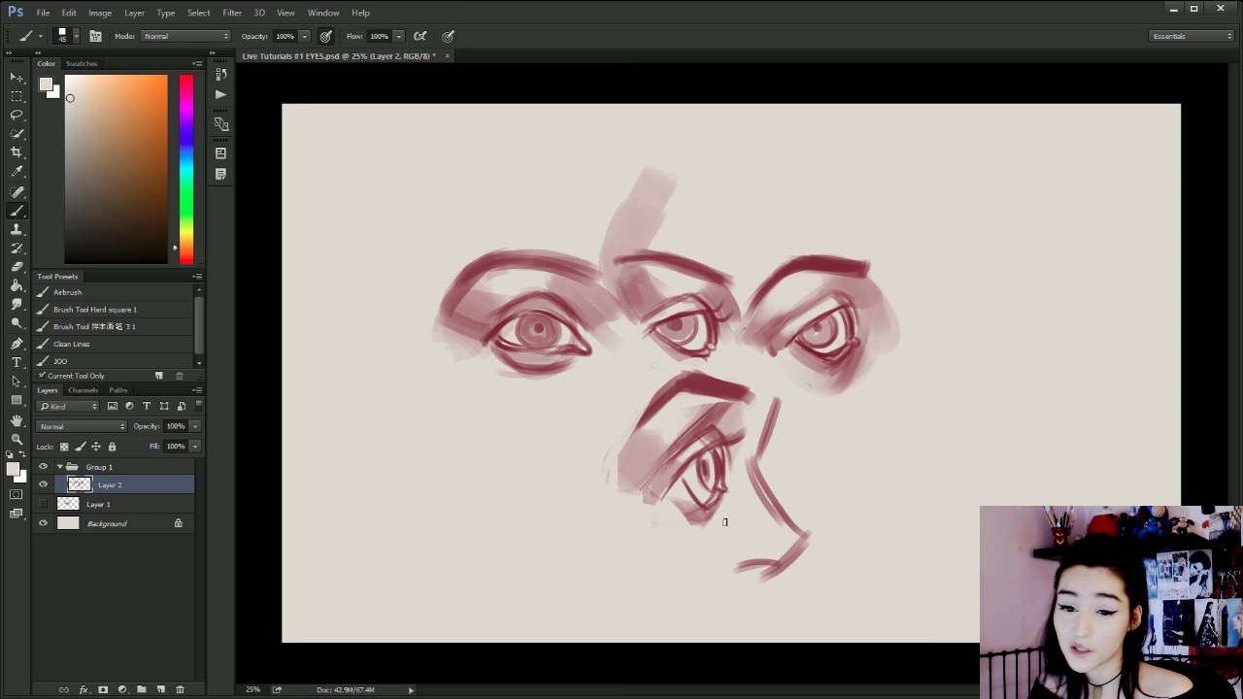
{"action": "key", "text": "bracketright"}
{"action": "key", "text": "bracketright"}
{"action": "key", "text": "bracketright"}
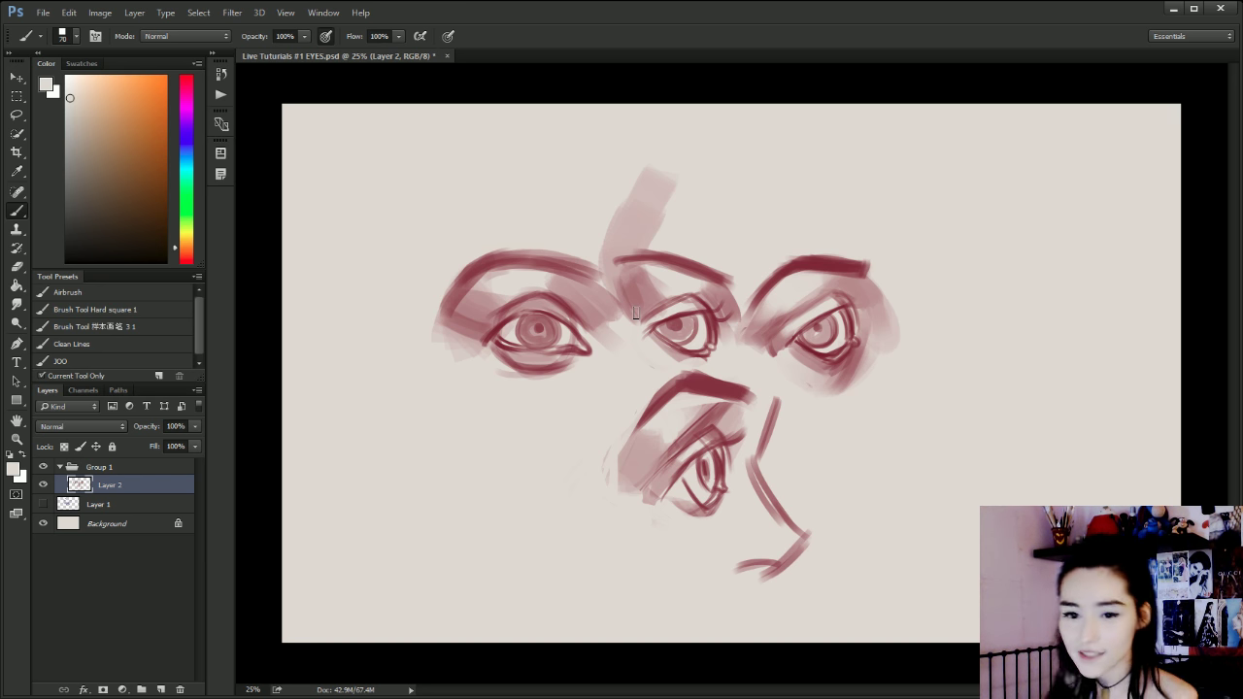
Try to darken the outer socket shading of the side-view eye in sampled dark red with a size 100 brush.
{"action": "key", "text": "bracketleft"}
{"action": "key", "text": "bracketleft"}
{"action": "key", "text": "bracketleft"}
{"action": "key", "text": "bracketleft"}
{"action": "left_click", "coordinate": [724, 378], "text": "alt"}
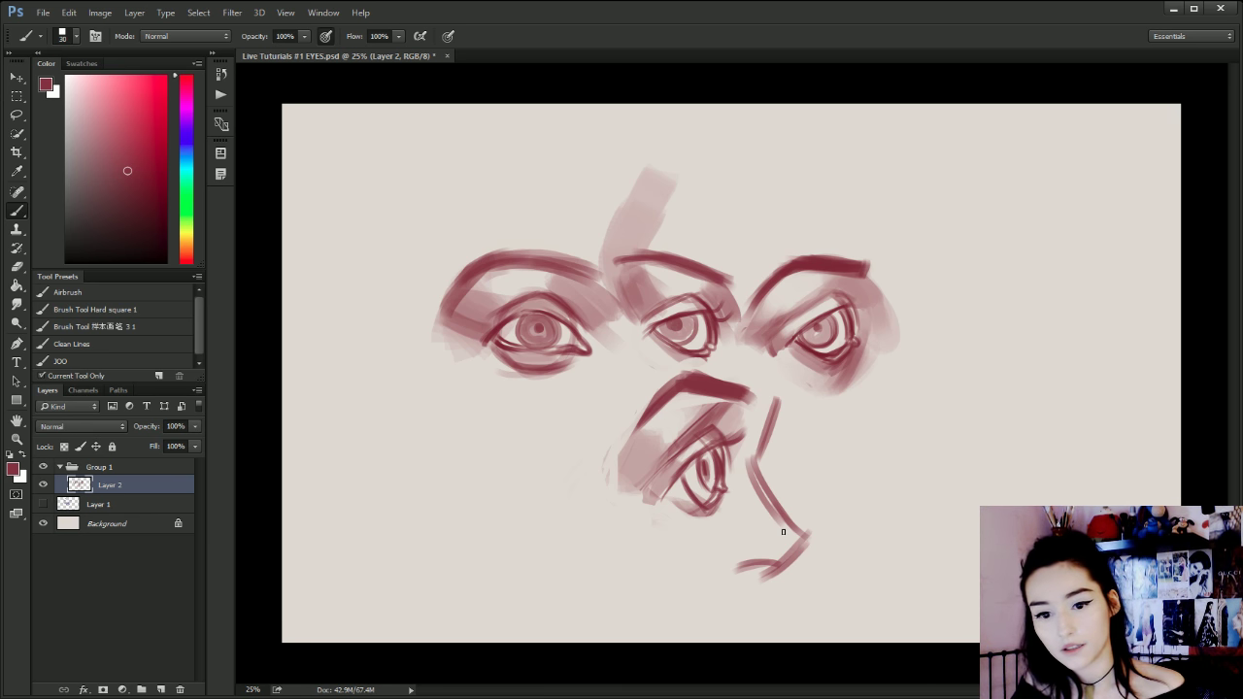
{"action": "left_click_drag", "start_coordinate": [626, 453], "coordinate": [631, 490]}
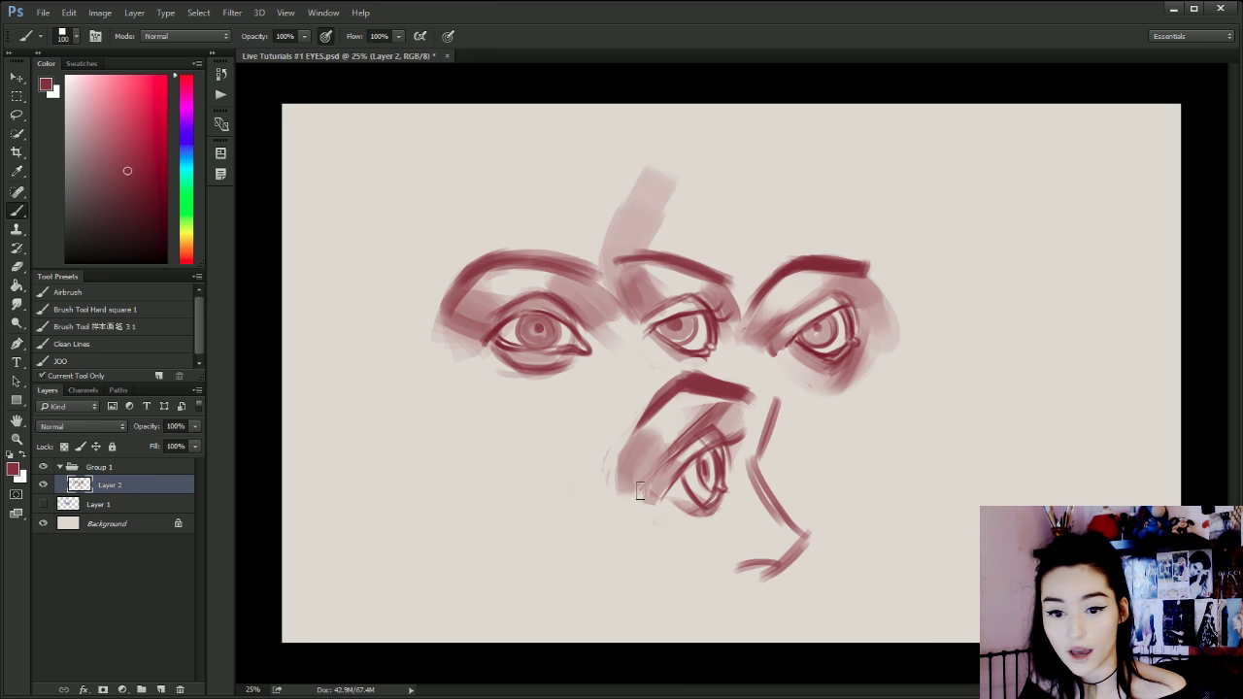
{"action": "key", "text": "ctrl+z"}
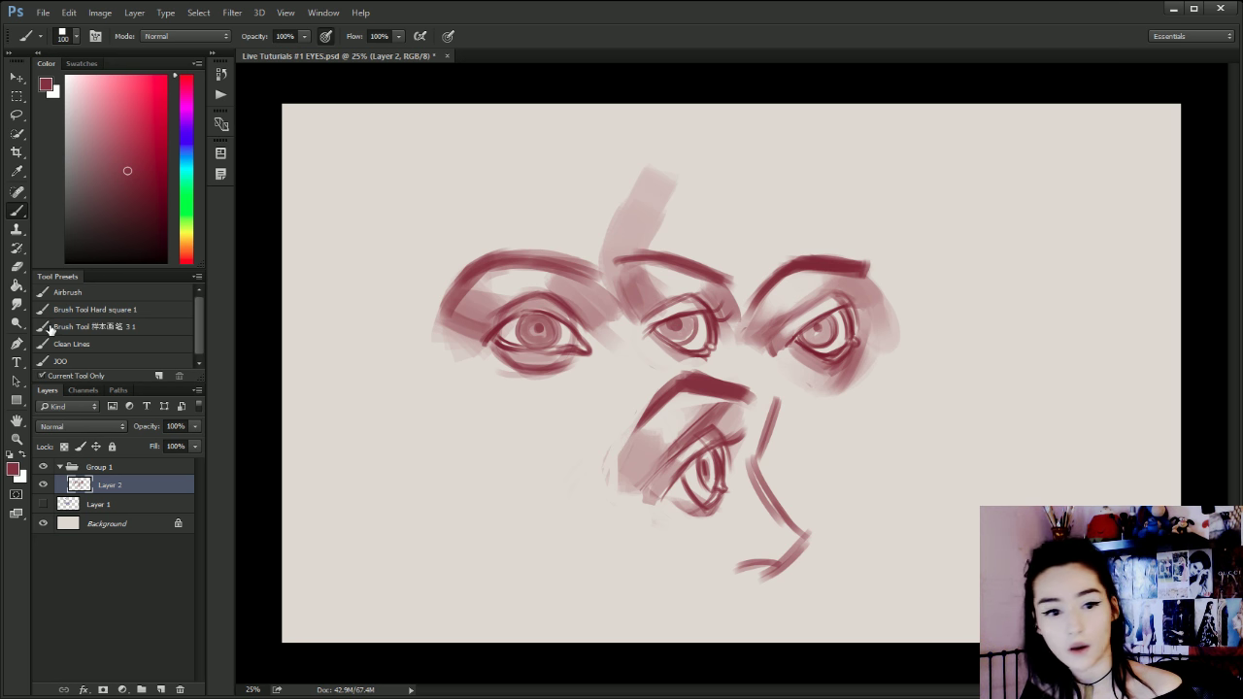
{"action": "left_click", "coordinate": [185, 158]}
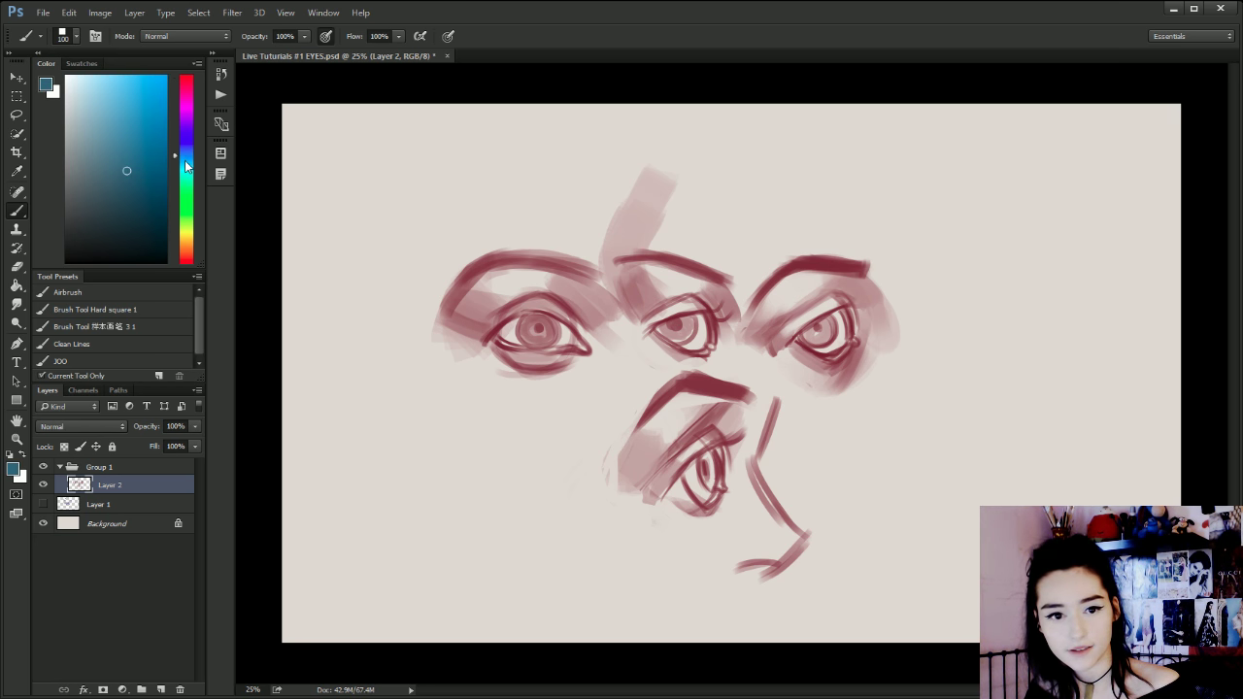
{"action": "key", "text": "bracketright"}
{"action": "key", "text": "bracketright"}
{"action": "key", "text": "bracketright"}
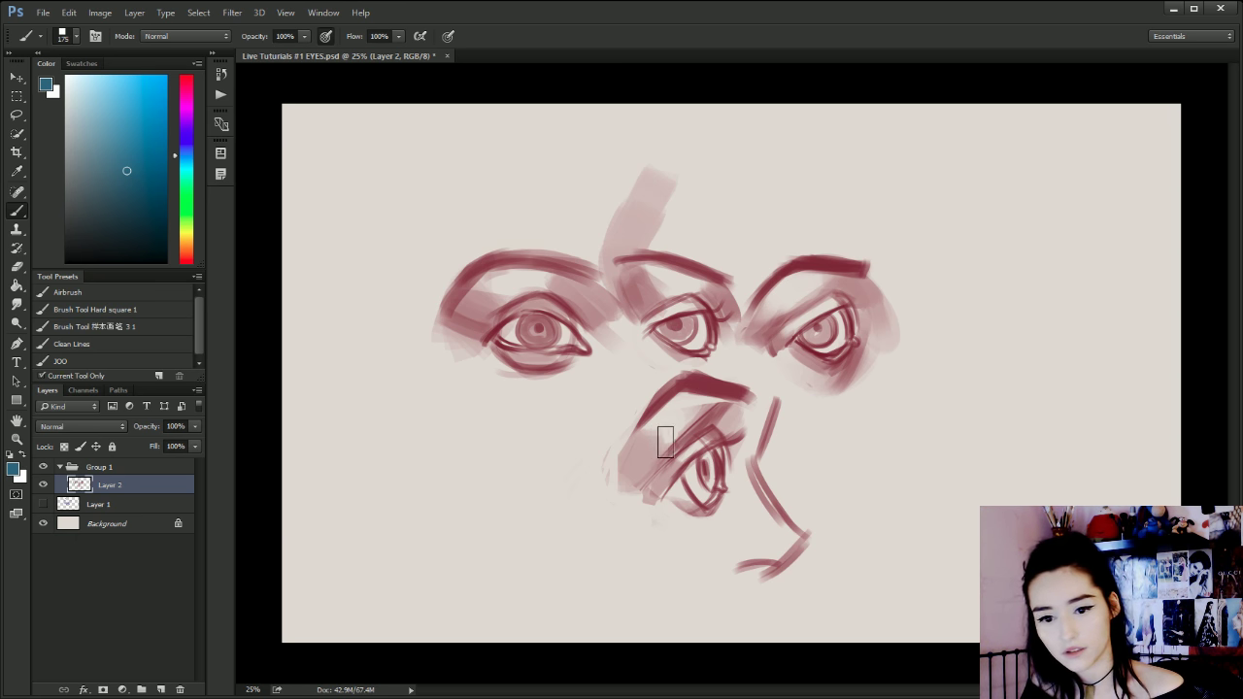
{"action": "left_click", "coordinate": [714, 380], "text": "alt"}
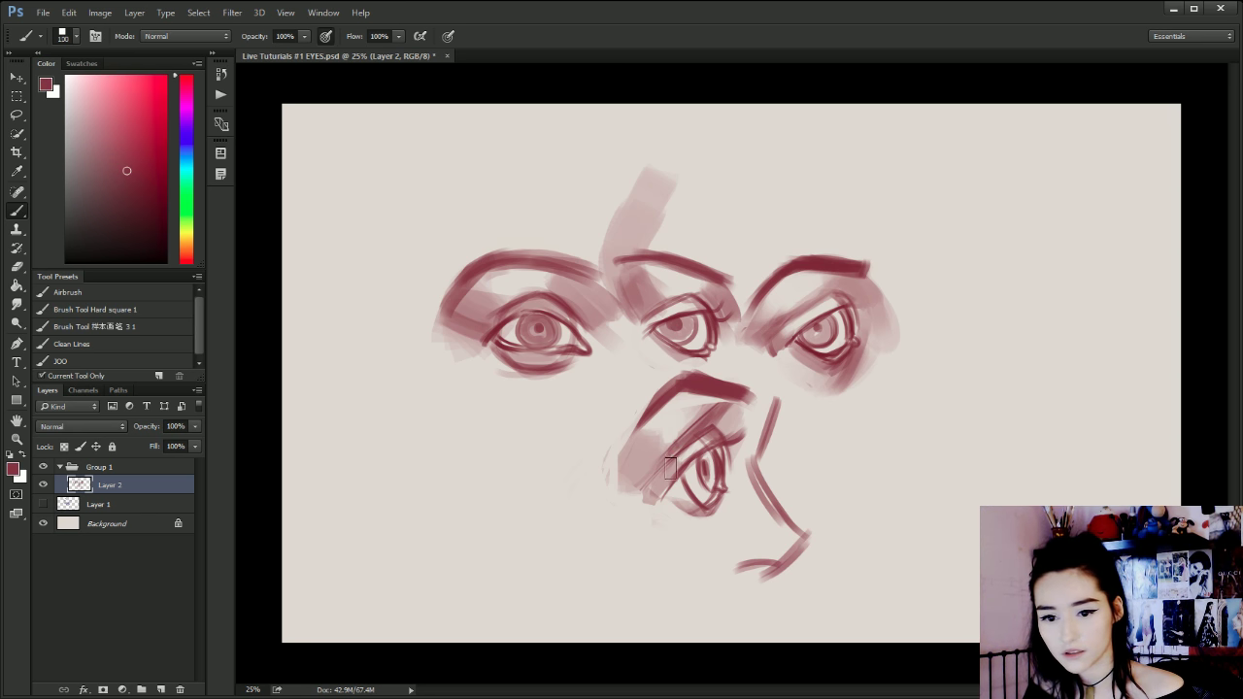
{"action": "key", "text": "bracketleft"}
{"action": "key", "text": "bracketleft"}
{"action": "key", "text": "bracketleft"}
{"action": "key", "text": "bracketleft"}
{"action": "key", "text": "bracketleft"}
{"action": "key", "text": "bracketleft"}
{"action": "key", "text": "bracketleft"}
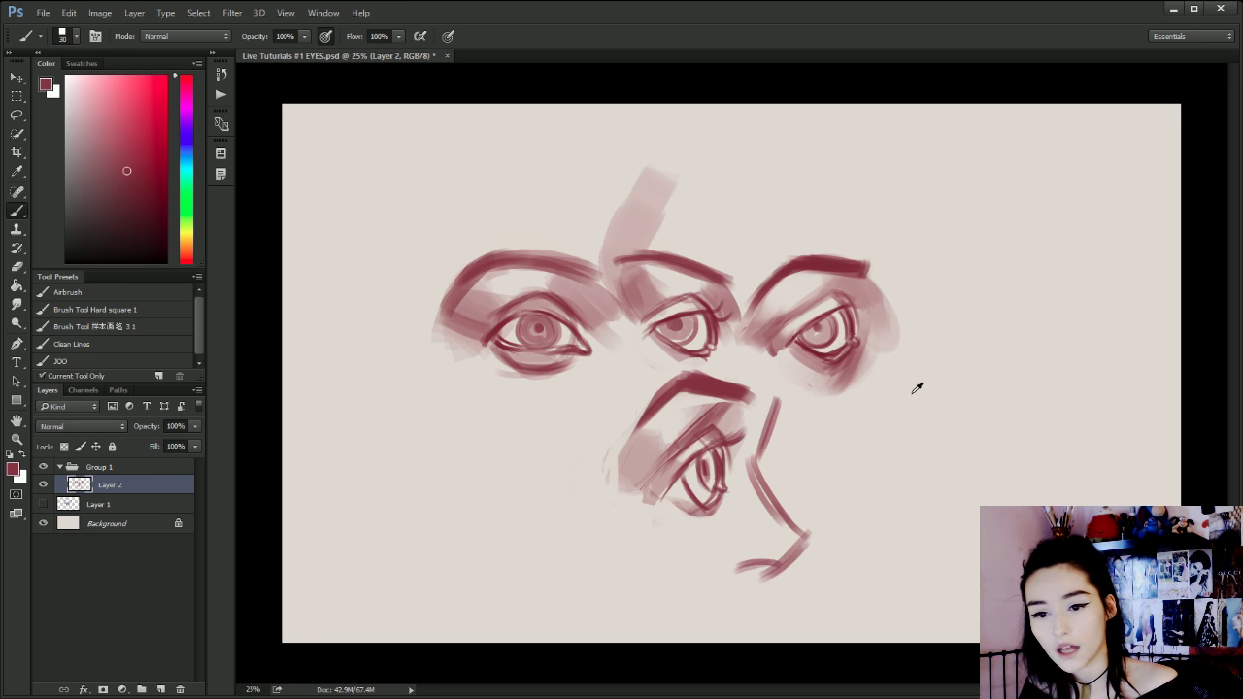
Trim the inner corner of the upper-right eye with the sampled background colour and a size 25 brush.
{"action": "left_click", "coordinate": [916, 388], "text": "alt"}
{"action": "key", "text": "bracketleft"}
{"action": "key", "text": "bracketleft"}
{"action": "key", "text": "bracketleft"}
{"action": "key", "text": "bracketleft"}
{"action": "key", "text": "bracketleft"}
{"action": "key", "text": "bracketleft"}
{"action": "left_click_drag", "start_coordinate": [860, 335], "coordinate": [863, 348]}
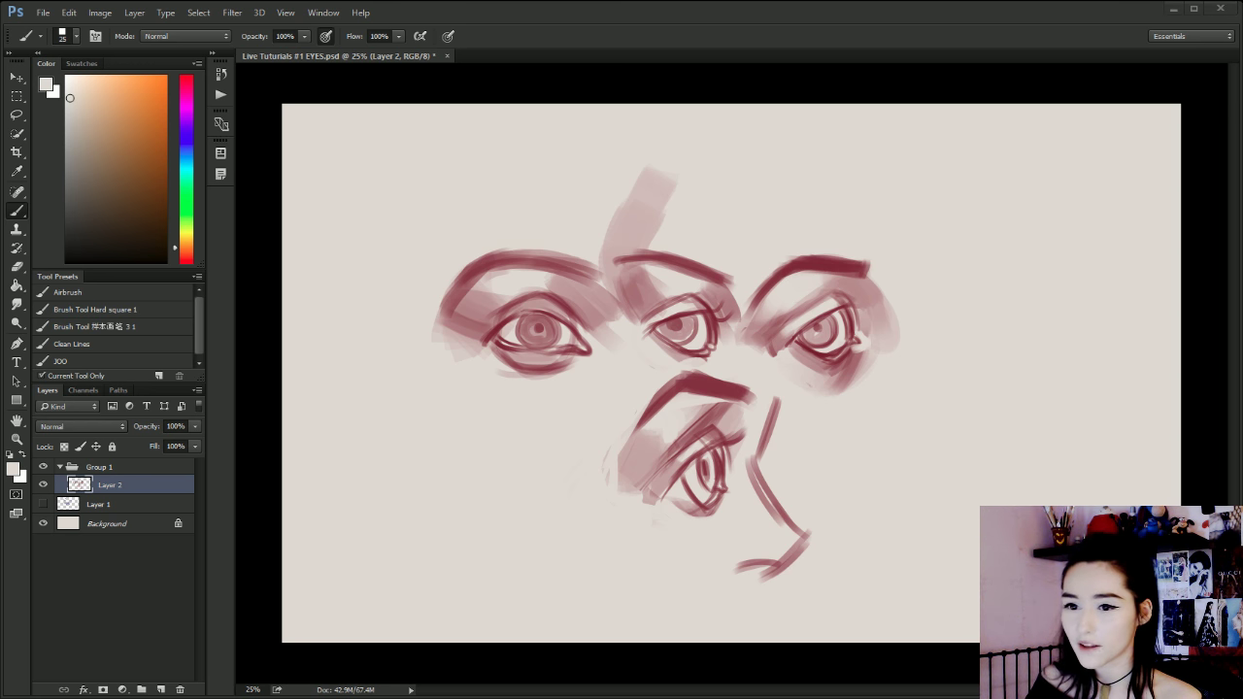
{"action": "left_click", "coordinate": [1052, 29]}
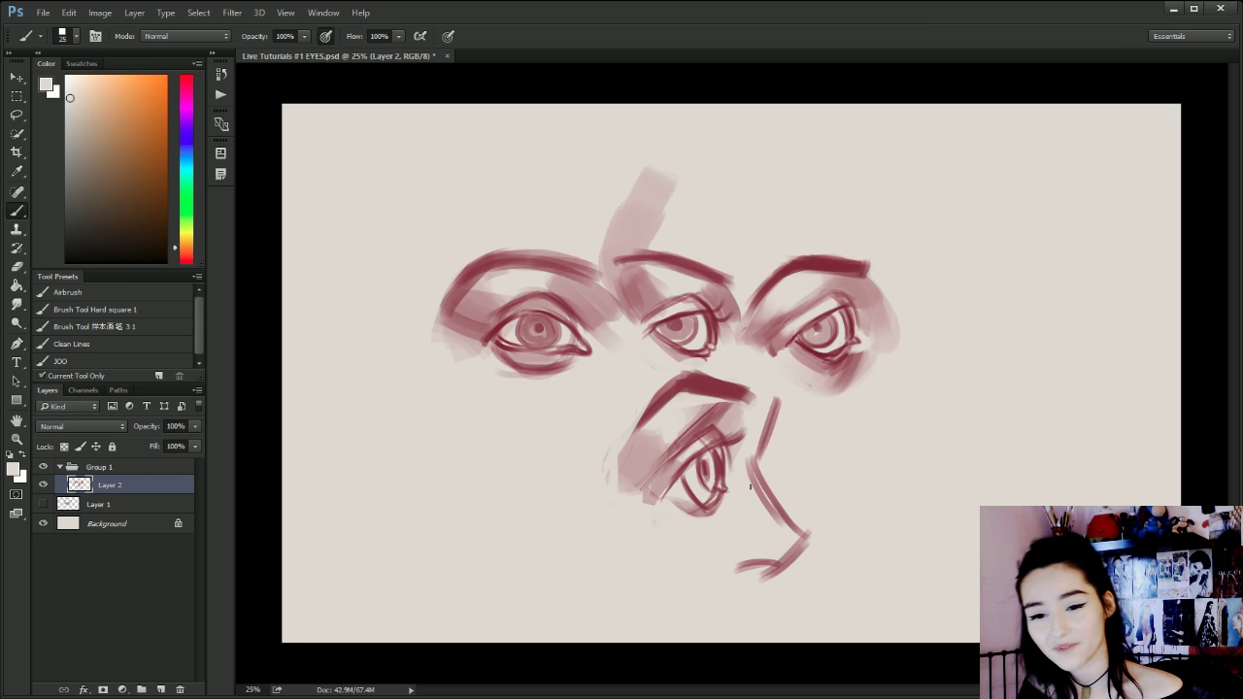
Thin the inner edge of the nose bridge line in the profile with the background colour and a size 30 brush.
{"action": "key", "text": "ctrl+z"}
{"action": "key", "text": "]"}
{"action": "left_click_drag", "start_coordinate": [749, 469], "coordinate": [781, 530]}
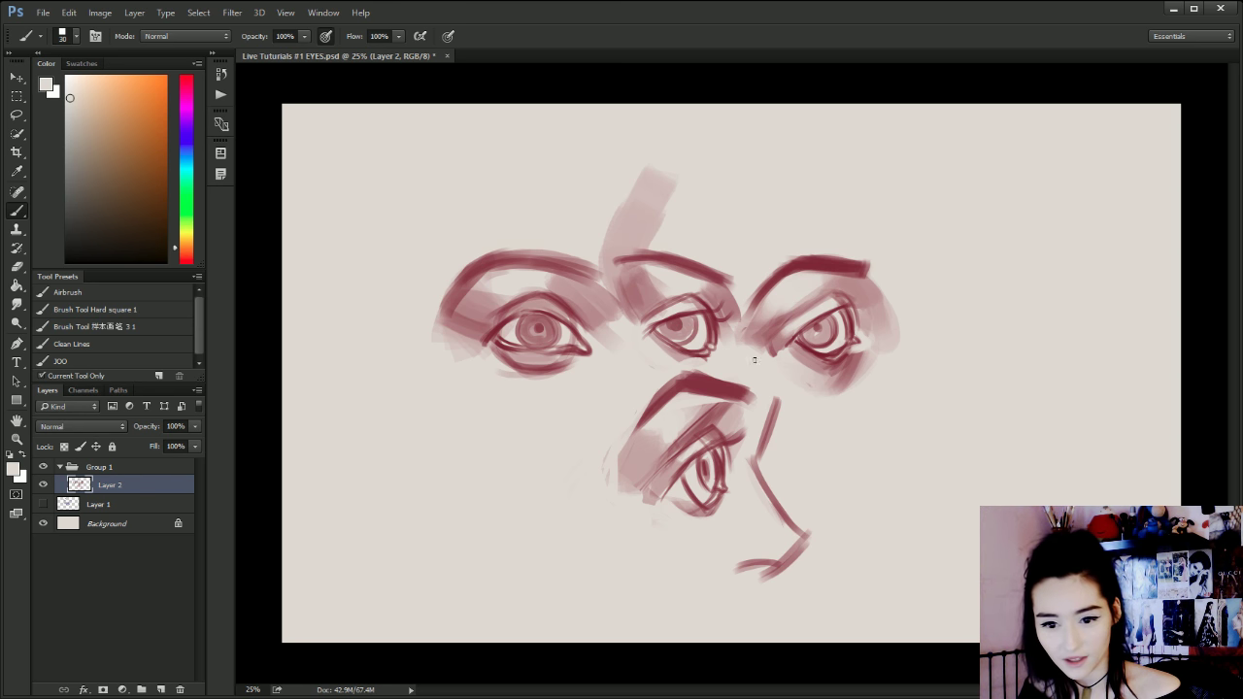
Touch up the side-view eye in sampled dark red at brush size 20 and shade its lower lid in sampled muted pink at size 40.
{"action": "left_click", "coordinate": [724, 373], "text": "alt"}
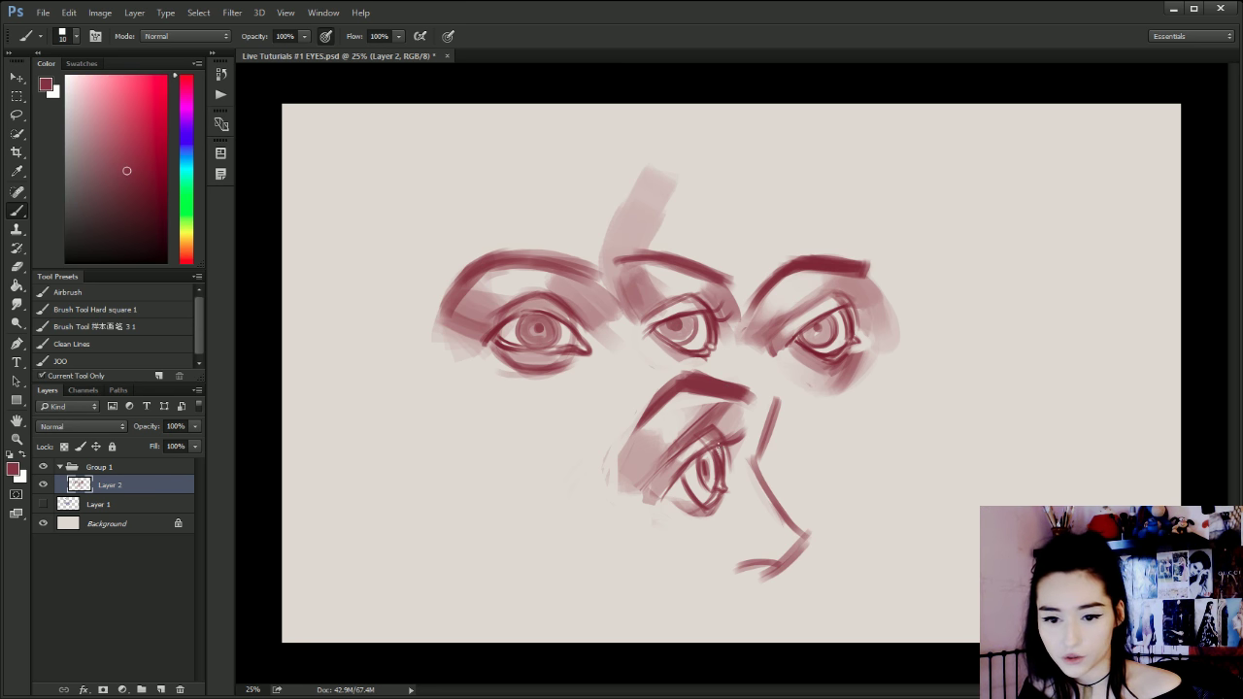
{"action": "key", "text": "bracketleft"}
{"action": "key", "text": "bracketleft"}
{"action": "key", "text": "bracketleft"}
{"action": "key", "text": "bracketleft"}
{"action": "key", "text": "bracketleft"}
{"action": "key", "text": "bracketleft"}
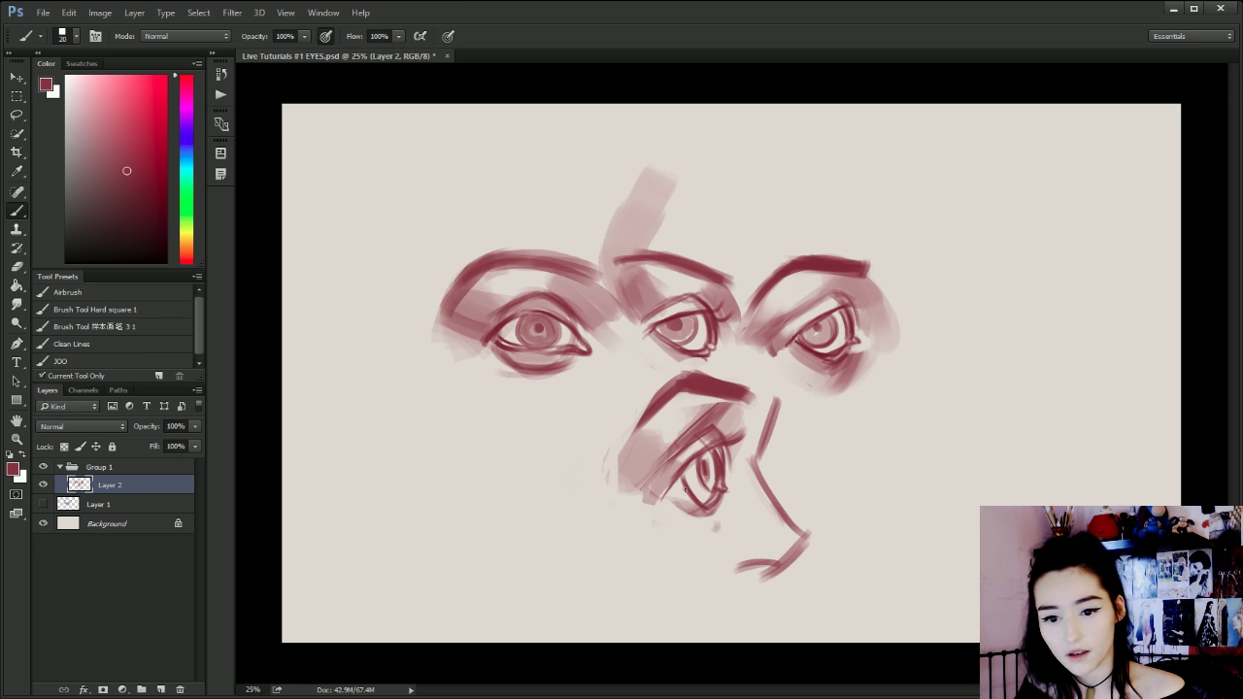
{"action": "left_click", "coordinate": [699, 507], "text": "alt"}
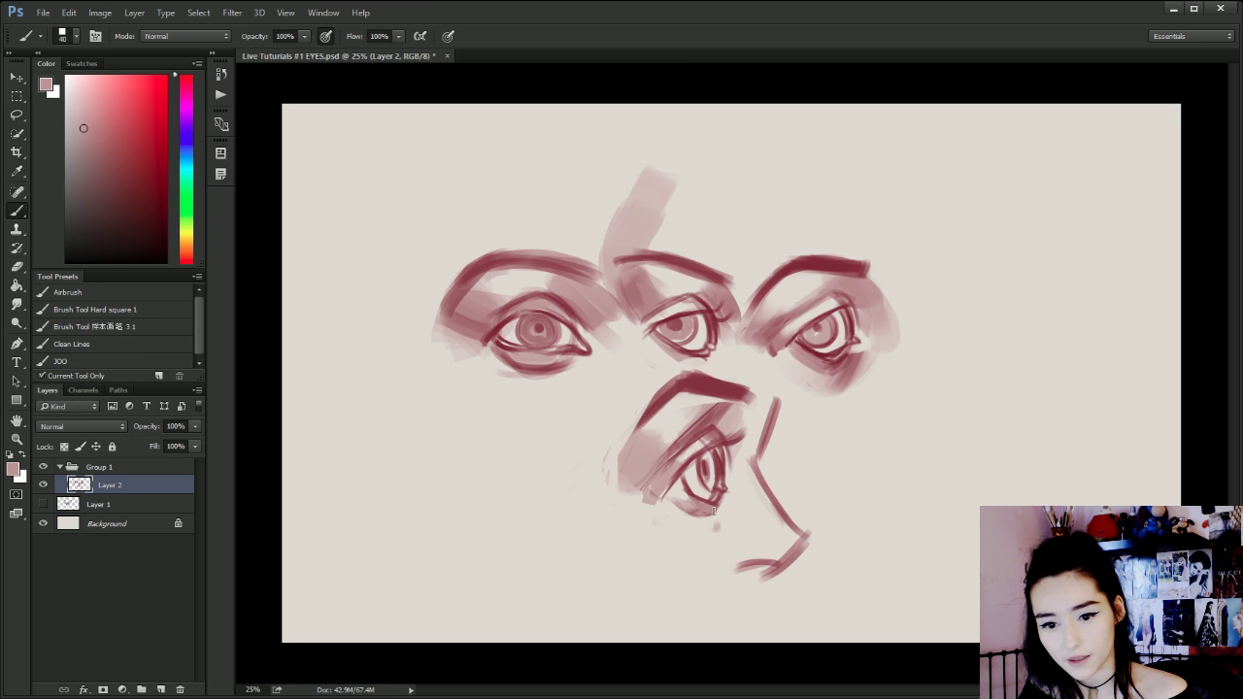
{"action": "key", "text": "bracketright"}
{"action": "key", "text": "bracketright"}
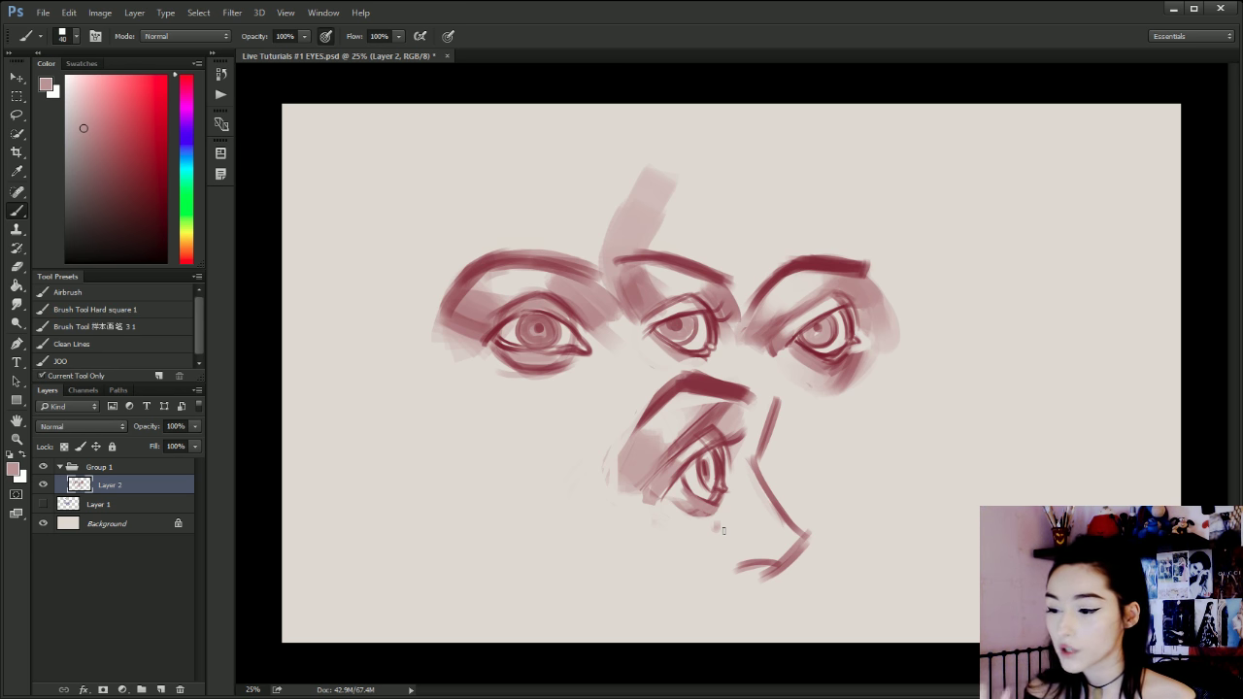
Try to rough in the upper lid of a new eye below the front-view eye in sampled dark red with a size 35 brush.
{"action": "left_click", "coordinate": [843, 265], "text": "alt"}
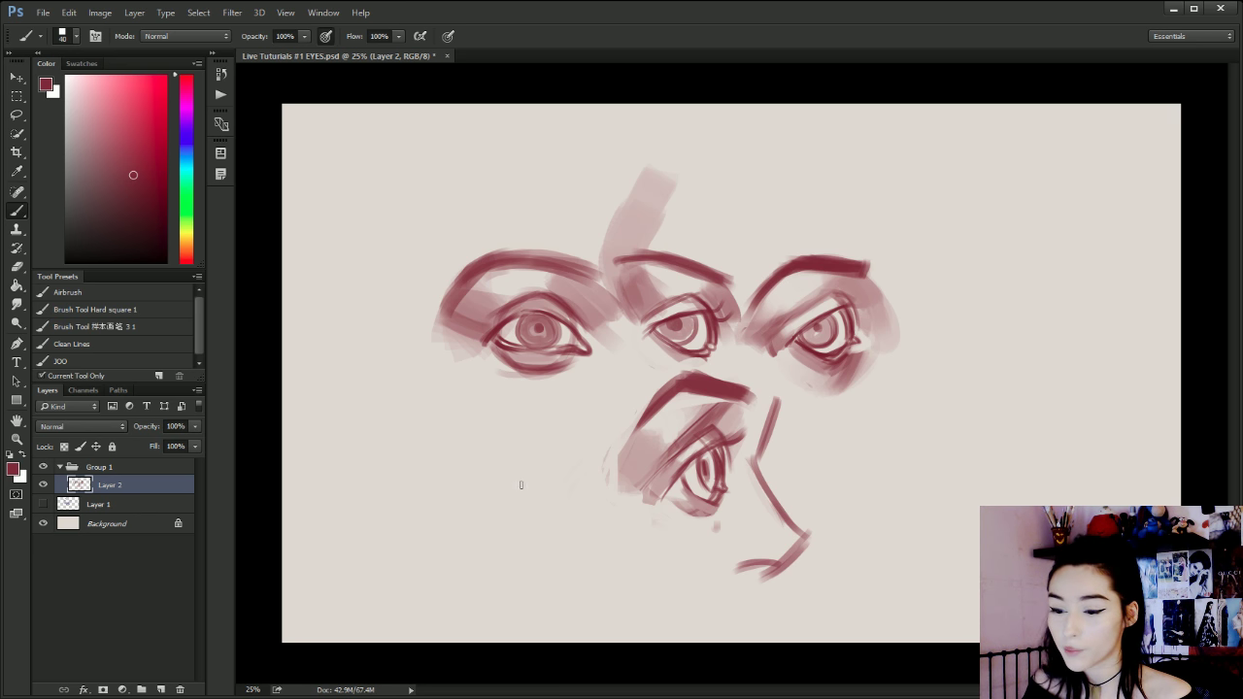
{"action": "left_click_drag", "start_coordinate": [533, 496], "coordinate": [447, 502]}
{"action": "key", "text": "ctrl+z"}
{"action": "left_click_drag", "start_coordinate": [510, 469], "coordinate": [547, 504]}
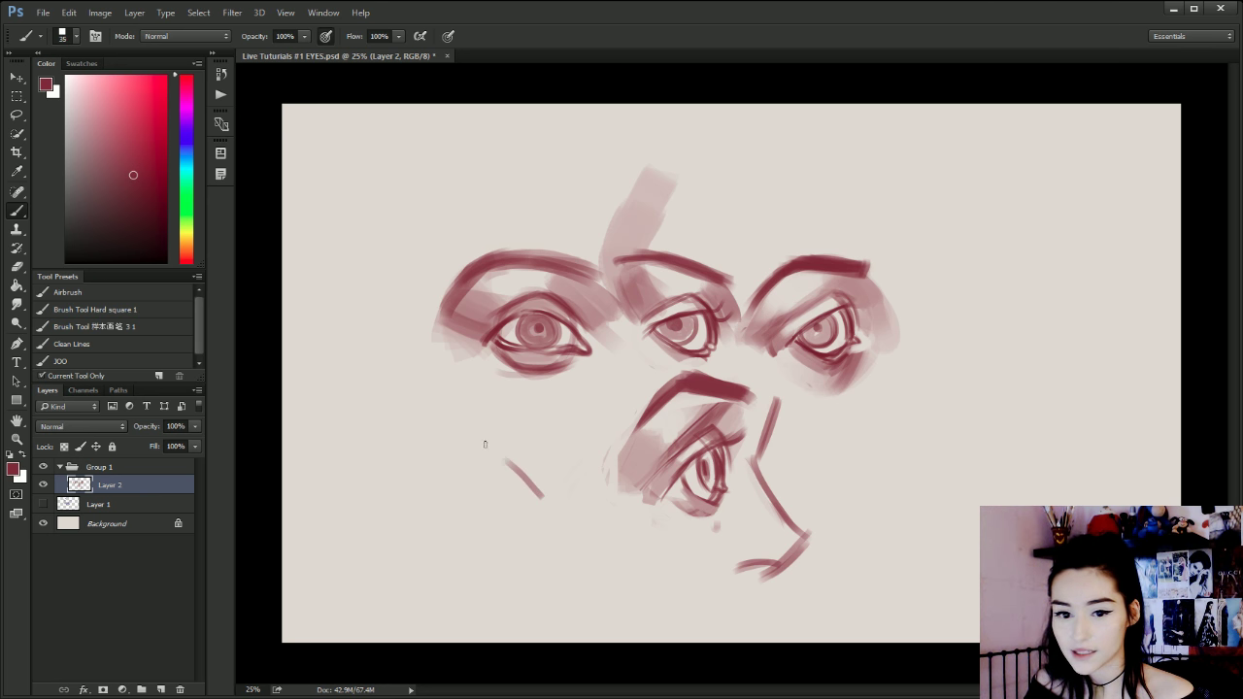
{"action": "mouse_move", "coordinate": [497, 464]}
{"action": "left_mouse_down"}
{"action": "mouse_move", "coordinate": [432, 500]}
{"action": "mouse_move", "coordinate": [491, 454]}
{"action": "left_mouse_up"}
{"action": "key", "text": "ctrl+z"}
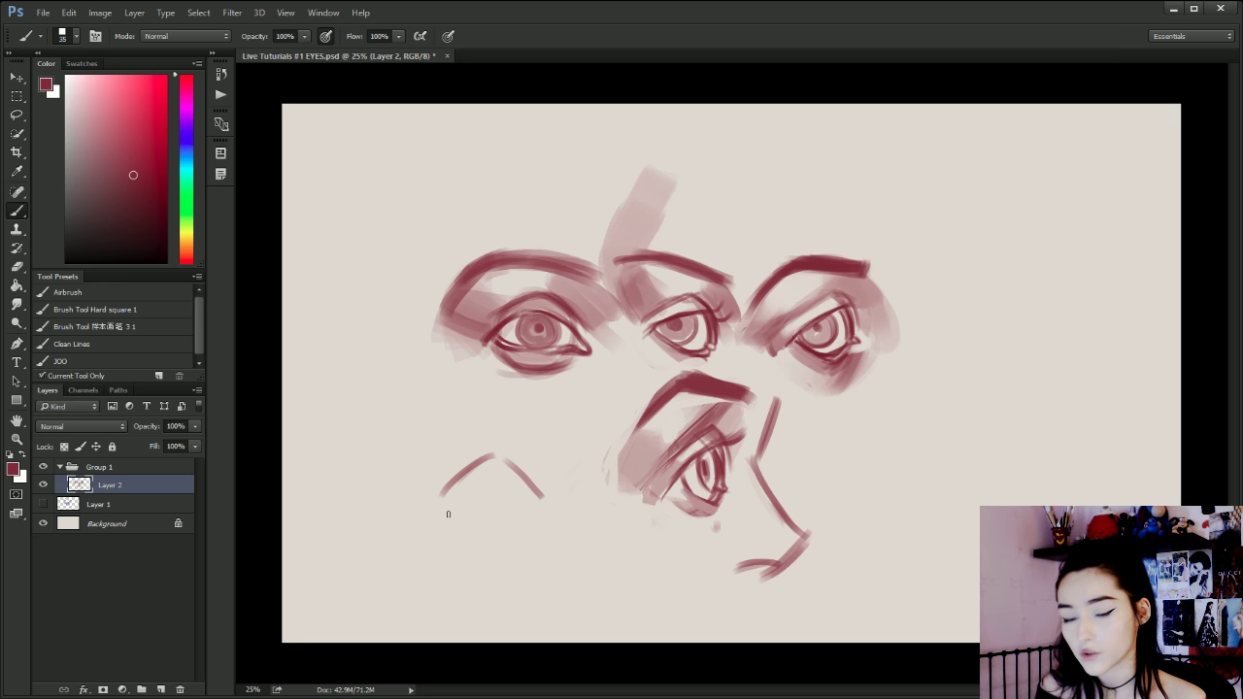
{"action": "key", "text": "ctrl+alt+z"}
{"action": "key", "text": "ctrl+alt+z"}
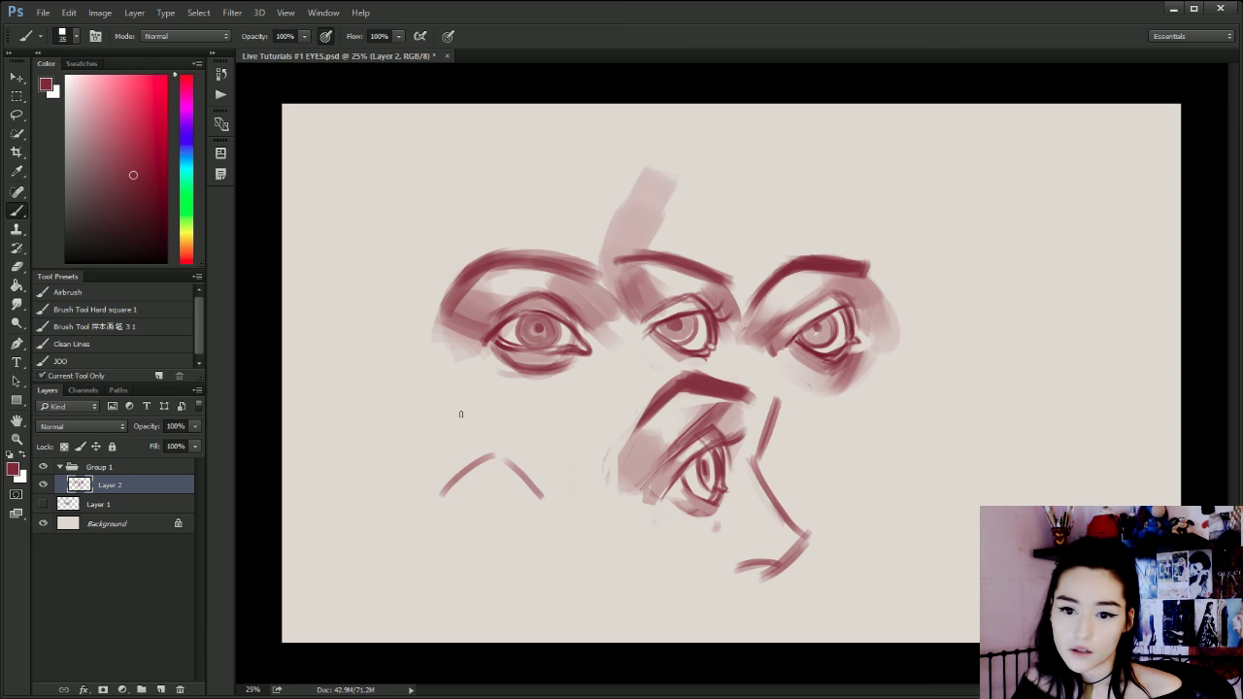
{"action": "key", "text": "ctrl+alt+z"}
Outline the inner arch and lower lid of a new eye below the front-view eye with a size 30 brush.
{"action": "key", "text": "bracketleft"}
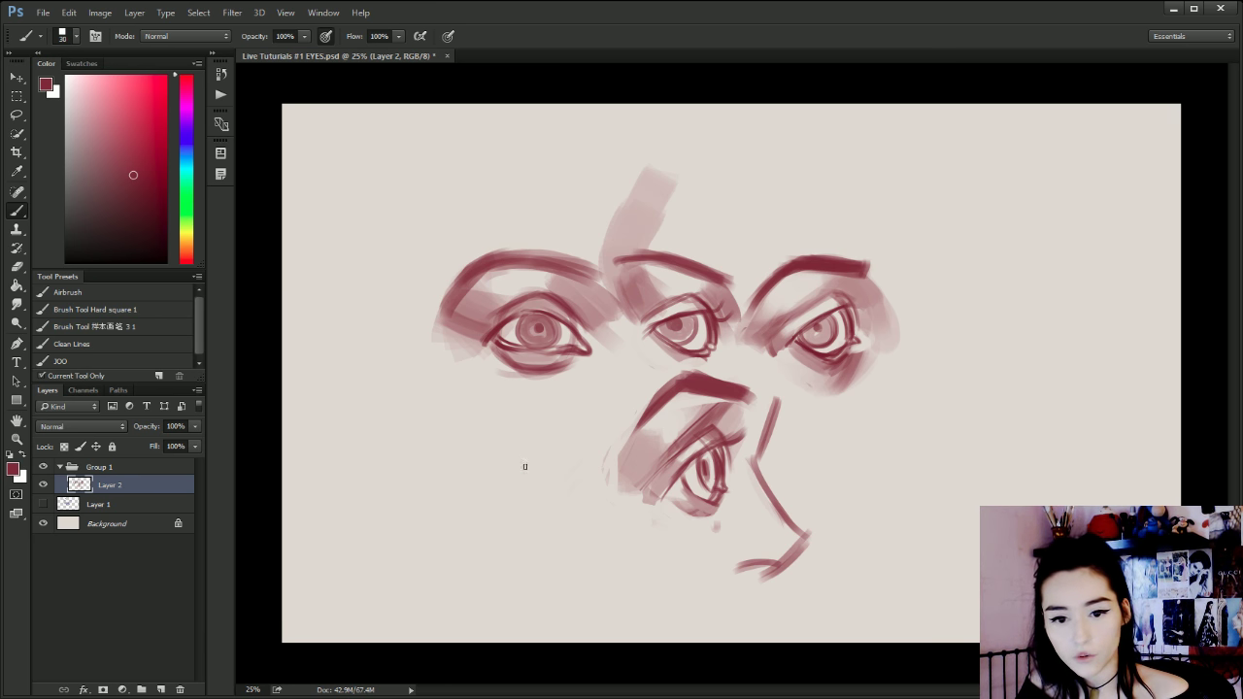
{"action": "mouse_move", "coordinate": [478, 428]}
{"action": "left_mouse_down"}
{"action": "mouse_move", "coordinate": [541, 502]}
{"action": "mouse_move", "coordinate": [471, 503]}
{"action": "mouse_move", "coordinate": [489, 500]}
{"action": "left_mouse_up"}
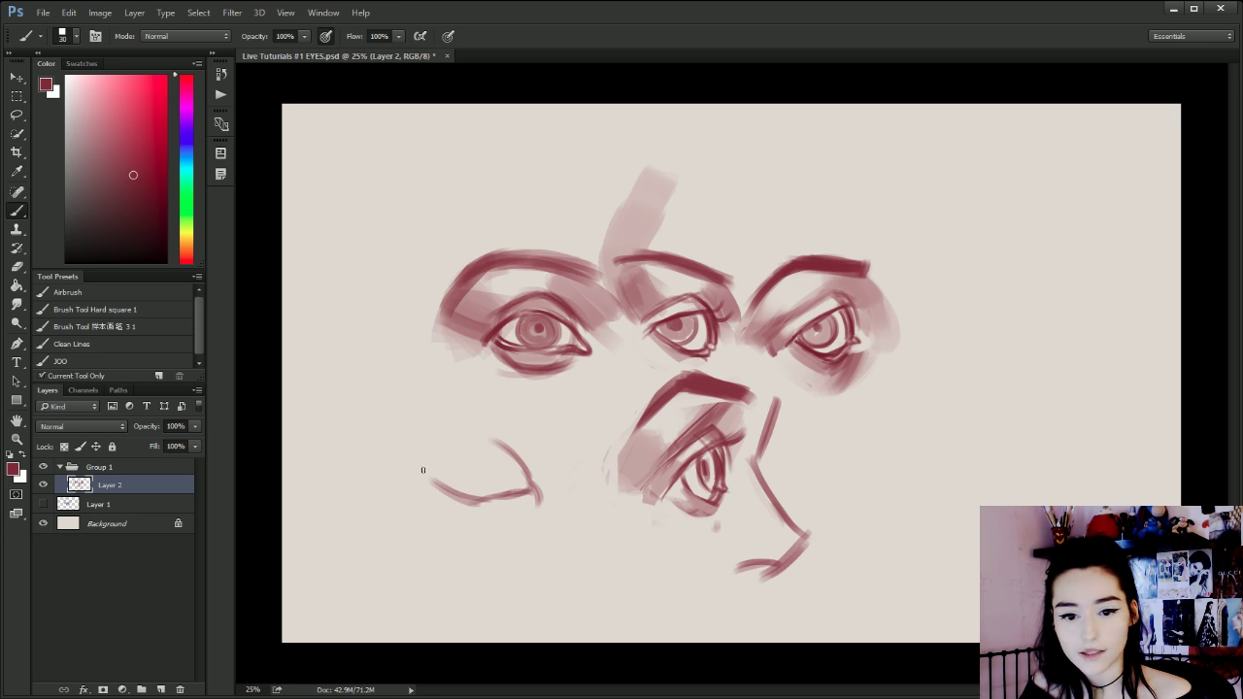
{"action": "left_click_drag", "start_coordinate": [424, 471], "coordinate": [470, 495]}
{"action": "left_click_drag", "start_coordinate": [425, 460], "coordinate": [504, 436]}
{"action": "mouse_move", "coordinate": [418, 472]}
{"action": "left_mouse_down"}
{"action": "mouse_move", "coordinate": [466, 442]}
{"action": "mouse_move", "coordinate": [486, 447]}
{"action": "mouse_move", "coordinate": [470, 500]}
{"action": "left_mouse_up"}
{"action": "key", "text": "ctrl+alt+z"}
{"action": "key", "text": "ctrl+alt+z"}
{"action": "key", "text": "ctrl+alt+z"}
Draw the new eye's upper lid line so that it extends past the outer corner.
{"action": "mouse_move", "coordinate": [420, 461]}
{"action": "left_mouse_down"}
{"action": "mouse_move", "coordinate": [453, 495]}
{"action": "mouse_move", "coordinate": [482, 501]}
{"action": "mouse_move", "coordinate": [479, 438]}
{"action": "mouse_move", "coordinate": [510, 437]}
{"action": "mouse_move", "coordinate": [532, 480]}
{"action": "left_mouse_up"}
{"action": "mouse_move", "coordinate": [494, 440]}
{"action": "left_mouse_down"}
{"action": "mouse_move", "coordinate": [536, 490]}
{"action": "mouse_move", "coordinate": [538, 513]}
{"action": "left_mouse_up"}
{"action": "key", "text": "ctrl+alt+z"}
{"action": "key", "text": "ctrl+alt+z"}
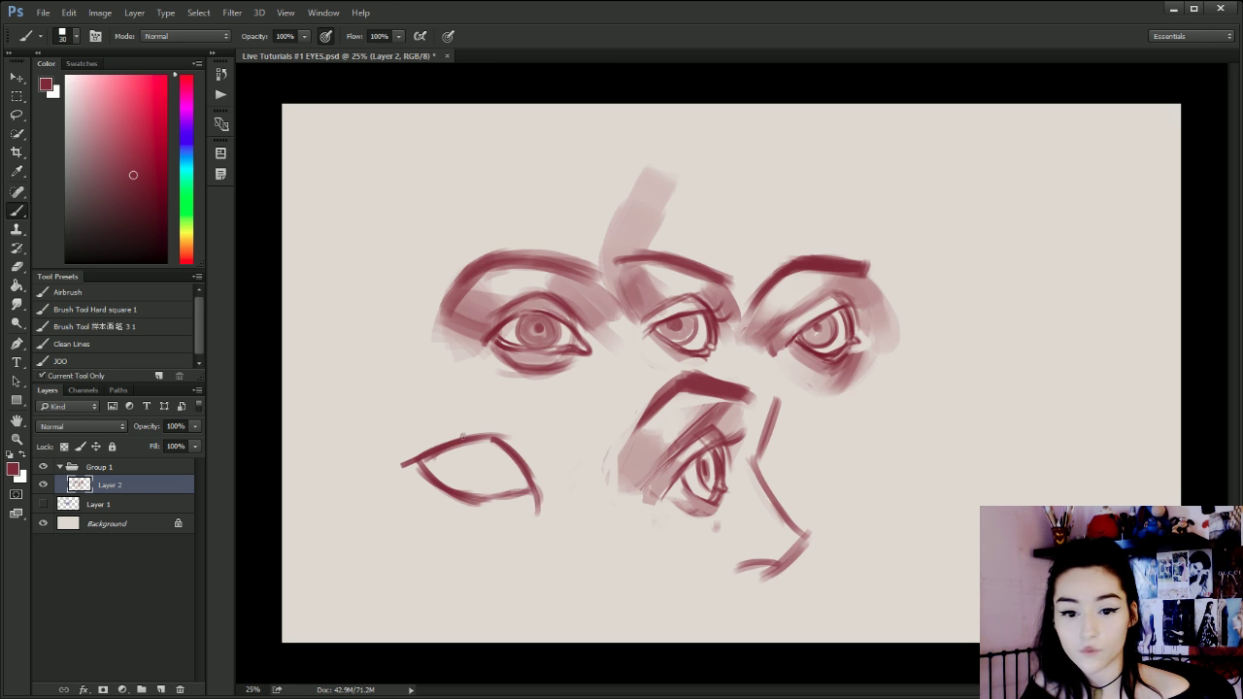
{"action": "left_click_drag", "start_coordinate": [418, 450], "coordinate": [495, 439]}
{"action": "key", "text": "ctrl+alt+z"}
{"action": "left_click_drag", "start_coordinate": [400, 460], "coordinate": [454, 441]}
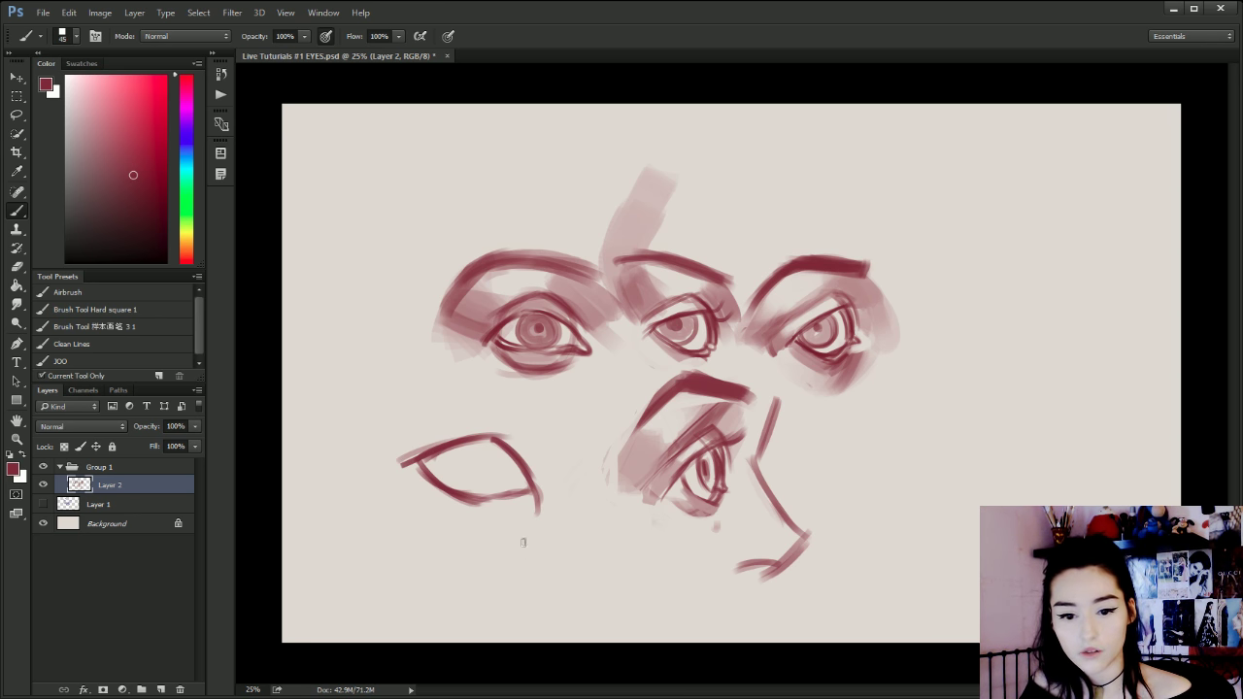
Outline another eye beneath the new one in dark red with a size 45 brush, with heavy lid ends at the inner corner.
{"action": "left_click_drag", "start_coordinate": [512, 530], "coordinate": [535, 561]}
{"action": "mouse_move", "coordinate": [502, 528]}
{"action": "left_mouse_down"}
{"action": "mouse_move", "coordinate": [535, 564]}
{"action": "mouse_move", "coordinate": [435, 550]}
{"action": "left_mouse_up"}
{"action": "mouse_move", "coordinate": [531, 576]}
{"action": "left_mouse_down"}
{"action": "mouse_move", "coordinate": [450, 573]}
{"action": "mouse_move", "coordinate": [469, 575]}
{"action": "mouse_move", "coordinate": [425, 544]}
{"action": "left_mouse_up"}
{"action": "mouse_move", "coordinate": [527, 579]}
{"action": "left_mouse_down"}
{"action": "mouse_move", "coordinate": [499, 588]}
{"action": "mouse_move", "coordinate": [437, 559]}
{"action": "left_mouse_up"}
{"action": "left_click_drag", "start_coordinate": [530, 554], "coordinate": [541, 561]}
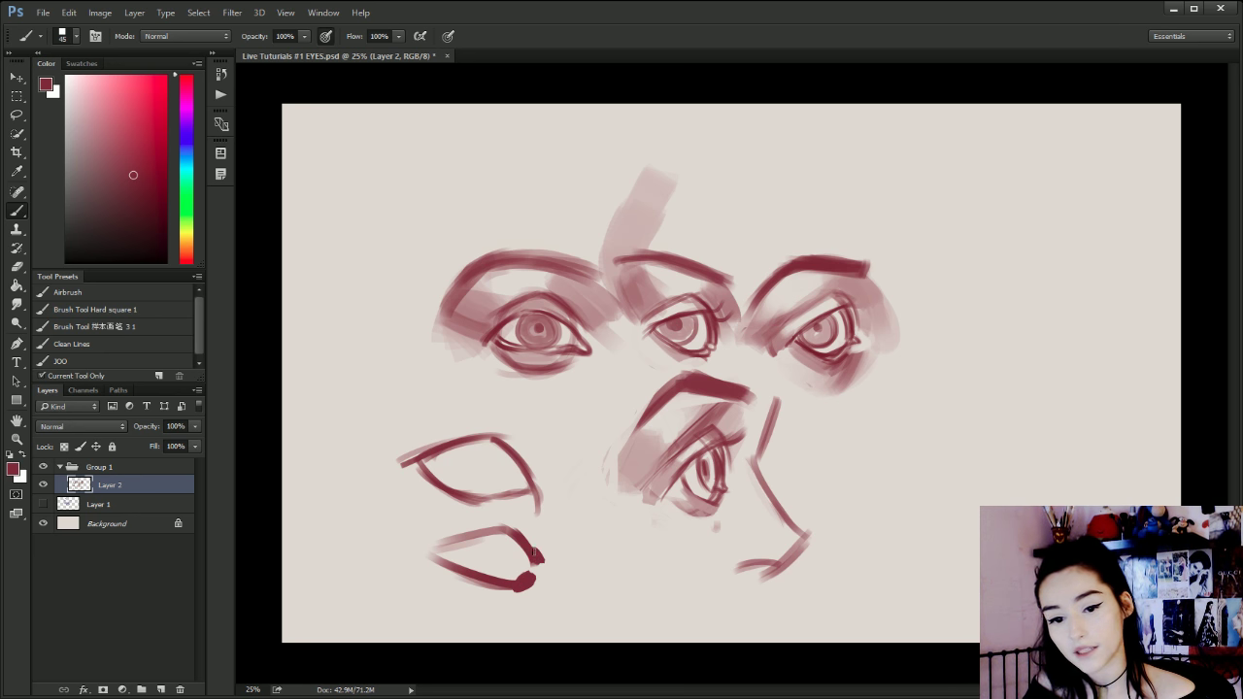
{"action": "mouse_move", "coordinate": [491, 522]}
{"action": "left_mouse_down"}
{"action": "mouse_move", "coordinate": [536, 555]}
{"action": "mouse_move", "coordinate": [447, 540]}
{"action": "mouse_move", "coordinate": [398, 556]}
{"action": "left_mouse_up"}
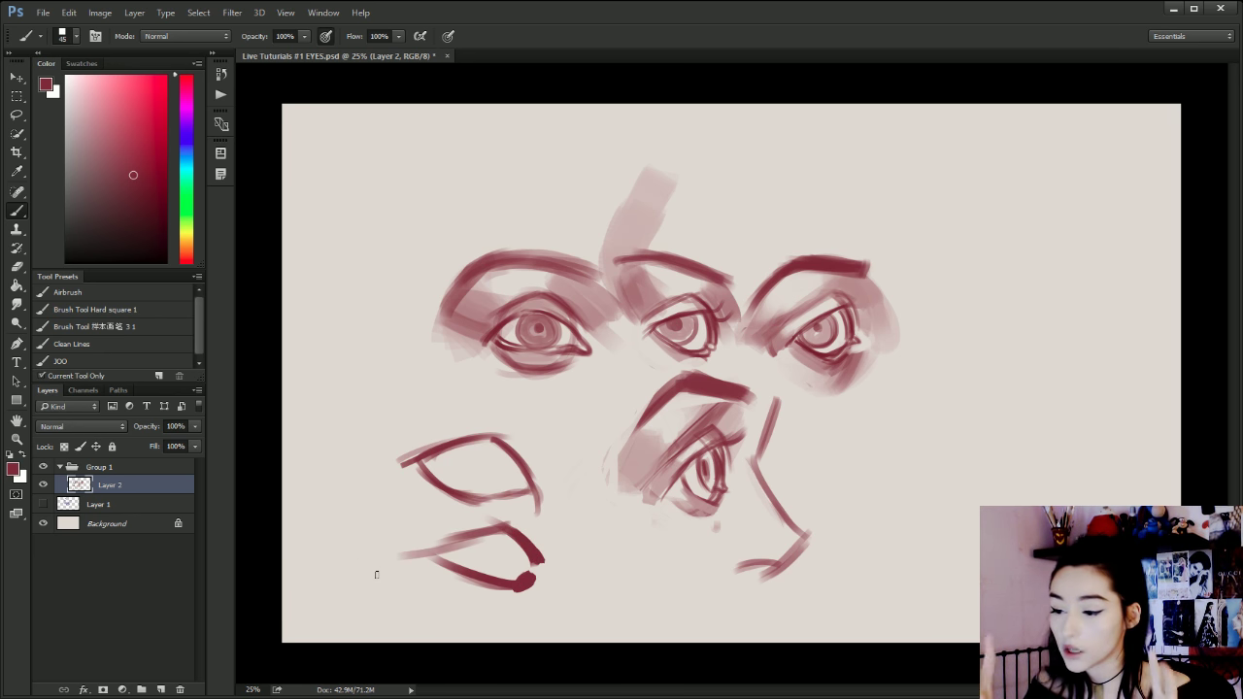
{"action": "key", "text": "ctrl+z"}
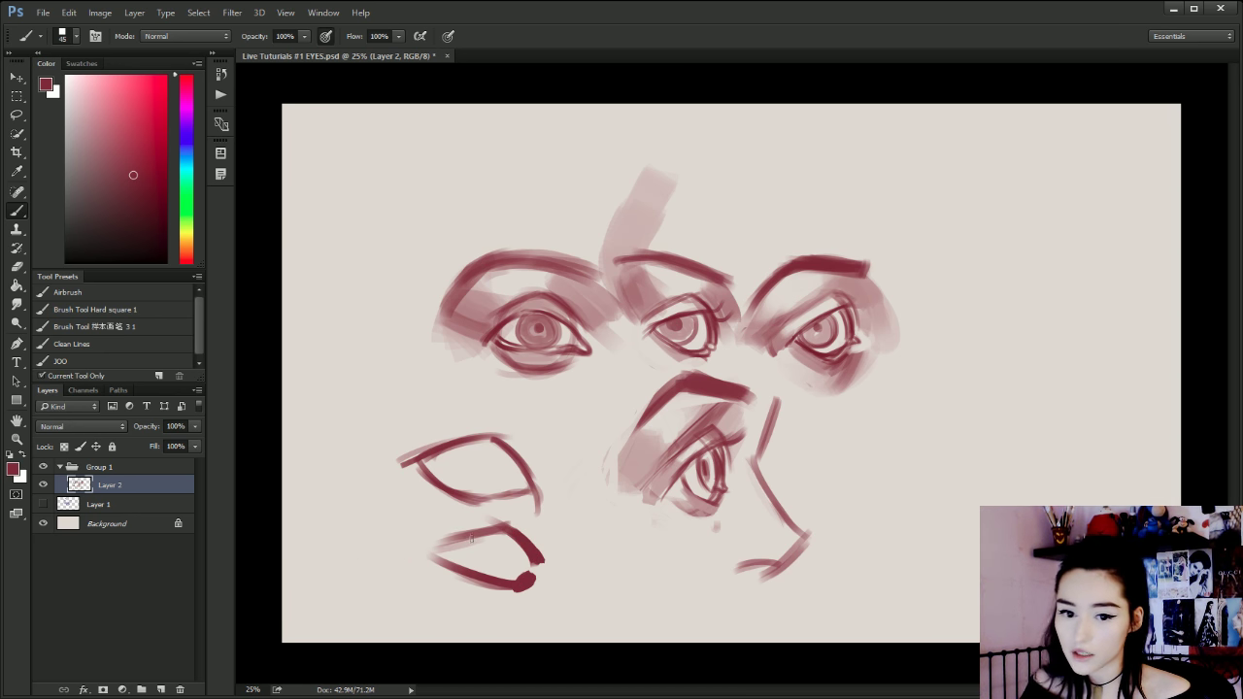
Reinforce the outer corner of the lowest eye sketch with a size 35 brush.
{"action": "key", "text": "bracketleft"}
{"action": "key", "text": "bracketleft"}
{"action": "key", "text": "bracketleft"}
{"action": "key", "text": "bracketleft"}
{"action": "mouse_move", "coordinate": [493, 529]}
{"action": "left_mouse_down"}
{"action": "mouse_move", "coordinate": [425, 555]}
{"action": "mouse_move", "coordinate": [550, 504]}
{"action": "left_mouse_up"}
{"action": "key", "text": "ctrl+z"}
{"action": "key", "text": "bracketright"}
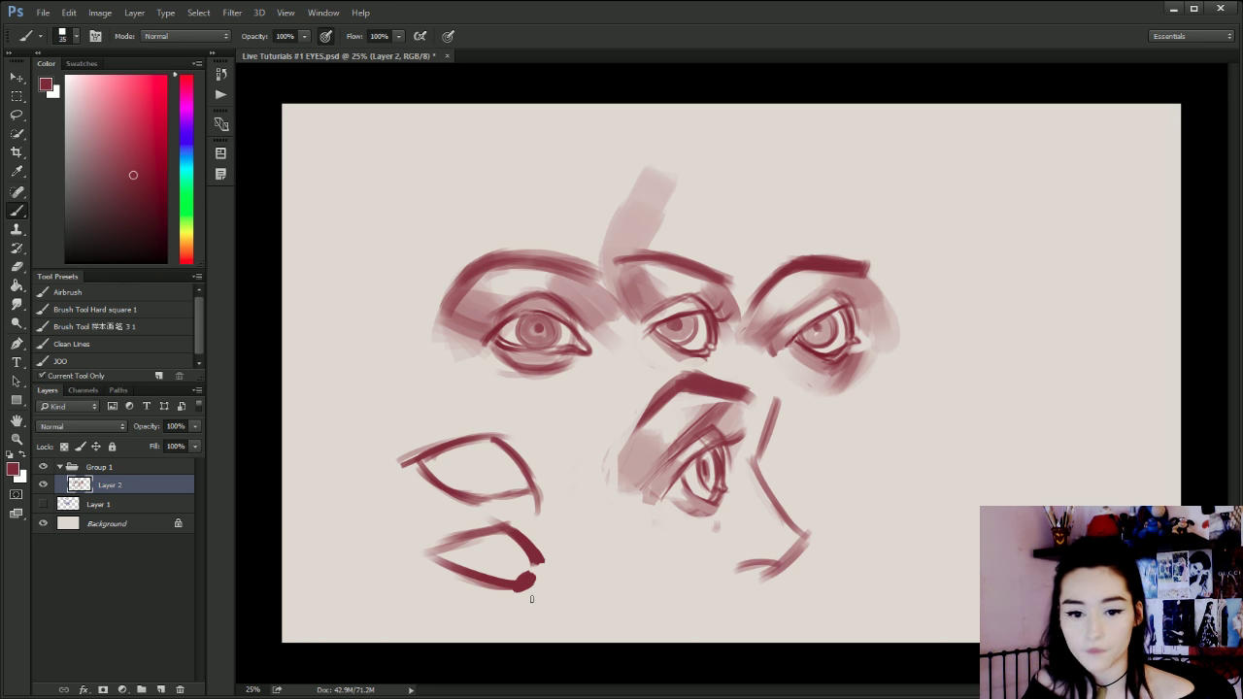
Erase the upper of the two new eye outlines below the front-view eye.
{"action": "key", "text": "bracketright"}
{"action": "mouse_move", "coordinate": [423, 452]}
{"action": "left_mouse_down"}
{"action": "mouse_move", "coordinate": [538, 480]}
{"action": "mouse_move", "coordinate": [527, 498]}
{"action": "mouse_move", "coordinate": [433, 494]}
{"action": "left_mouse_up"}
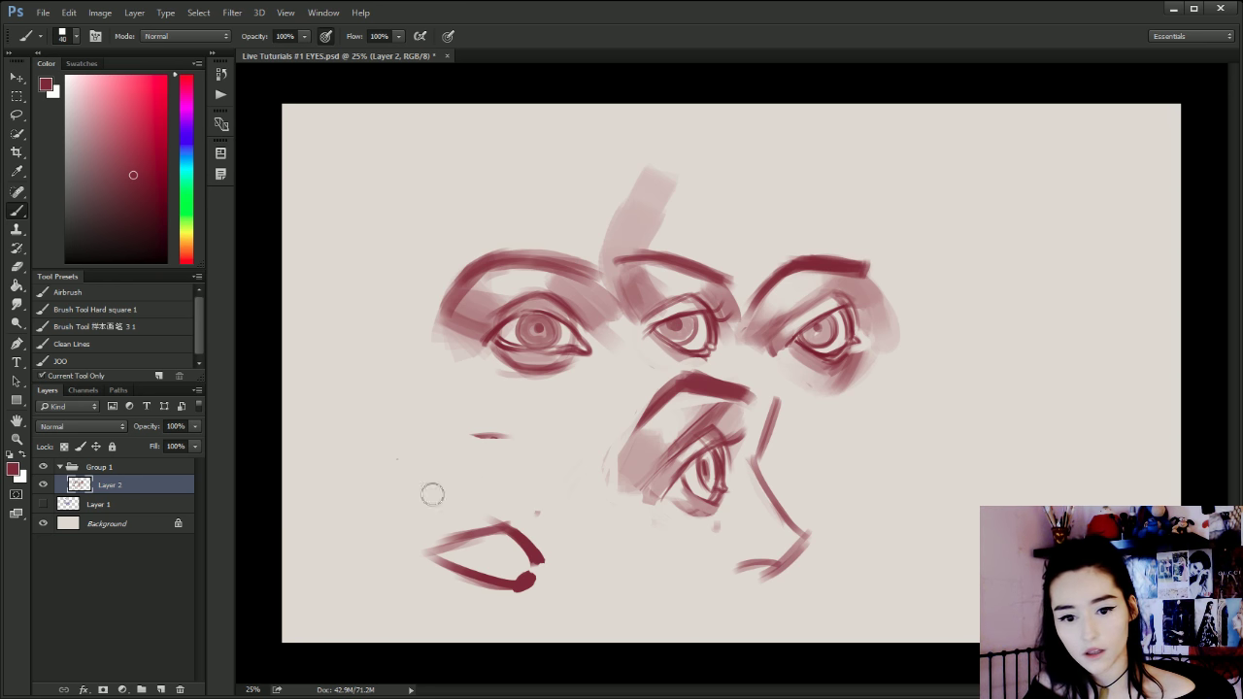
{"action": "left_click_drag", "start_coordinate": [503, 440], "coordinate": [477, 445]}
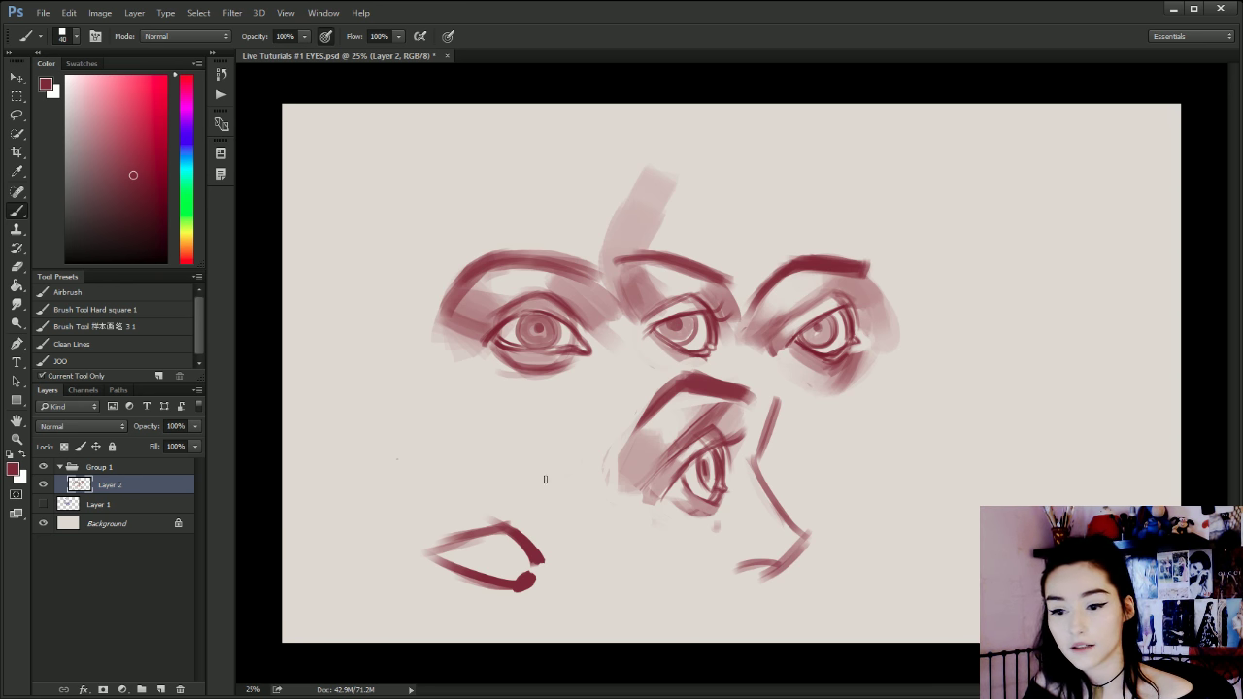
Add a short flick off the new eye's upper lid and draw the tear duct at its inner corner with a size 15 brush.
{"action": "mouse_move", "coordinate": [501, 528]}
{"action": "left_mouse_down"}
{"action": "mouse_move", "coordinate": [543, 510]}
{"action": "mouse_move", "coordinate": [533, 520]}
{"action": "left_mouse_up"}
{"action": "key", "text": "ctrl+z"}
{"action": "key", "text": "bracketleft"}
{"action": "key", "text": "bracketleft"}
{"action": "key", "text": "bracketleft"}
{"action": "key", "text": "bracketleft"}
{"action": "key", "text": "bracketleft"}
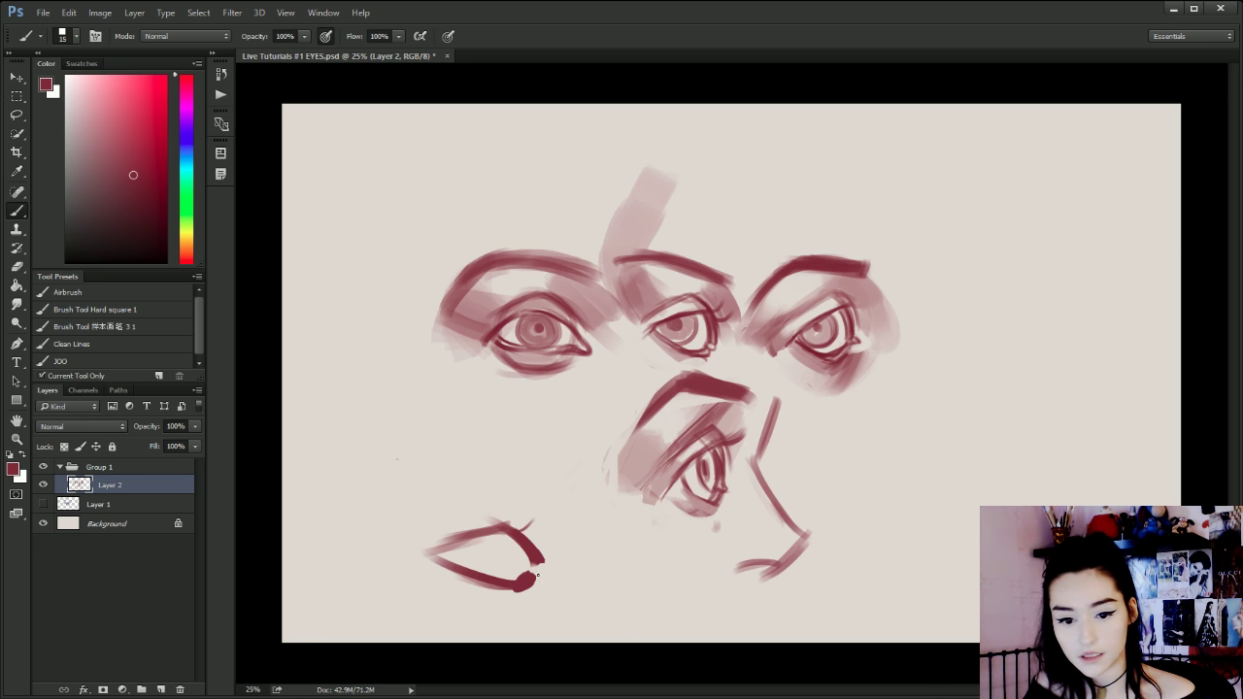
{"action": "left_click_drag", "start_coordinate": [536, 565], "coordinate": [534, 579]}
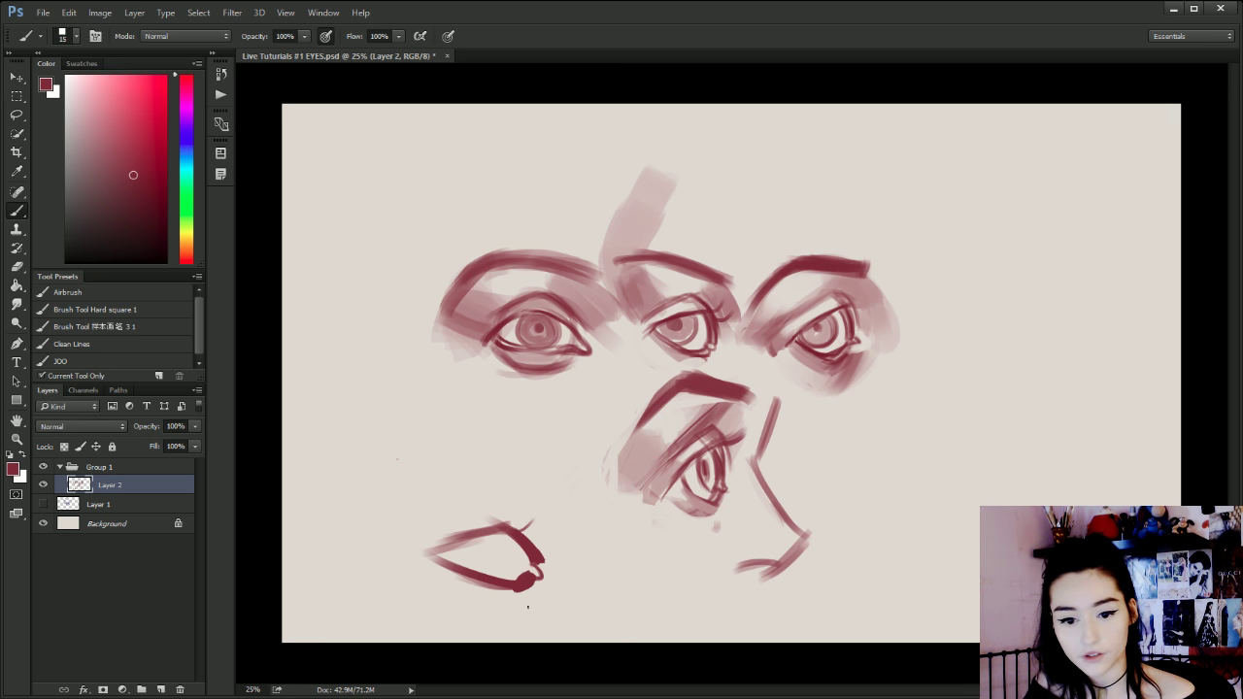
Refine the inner edge of the new eye's tear duct corner and darken its upper lid line.
{"action": "left_click", "coordinate": [510, 575]}
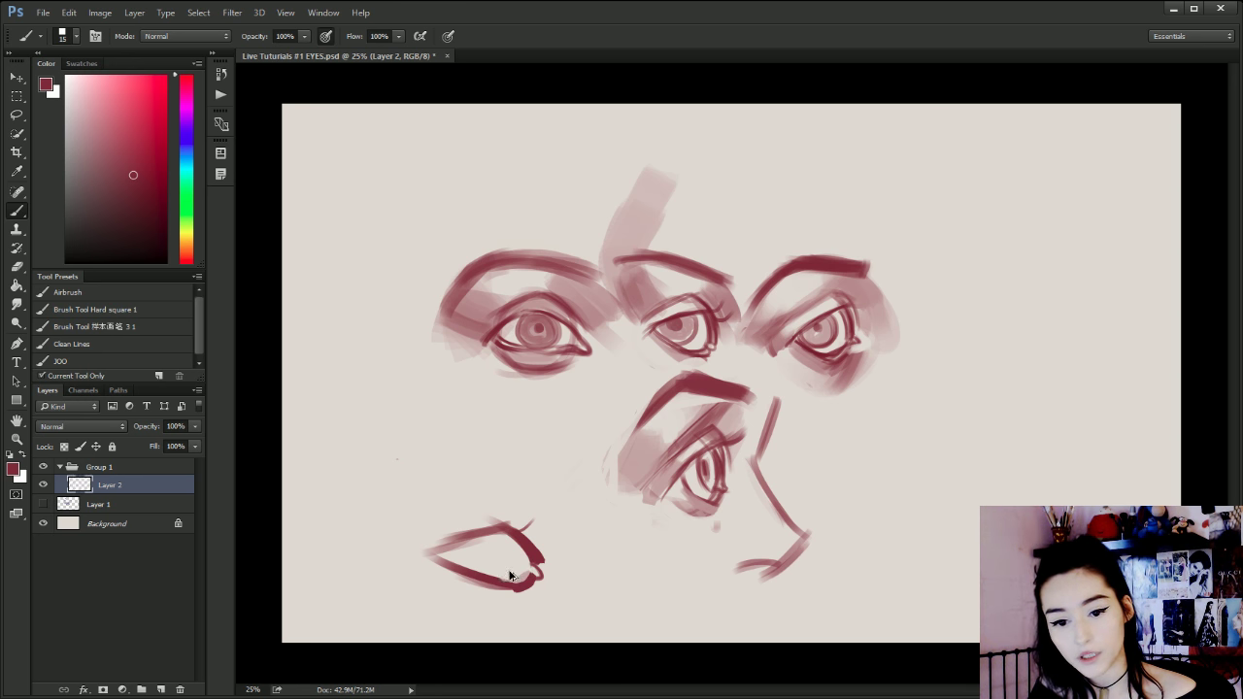
{"action": "key", "text": "ctrl+z"}
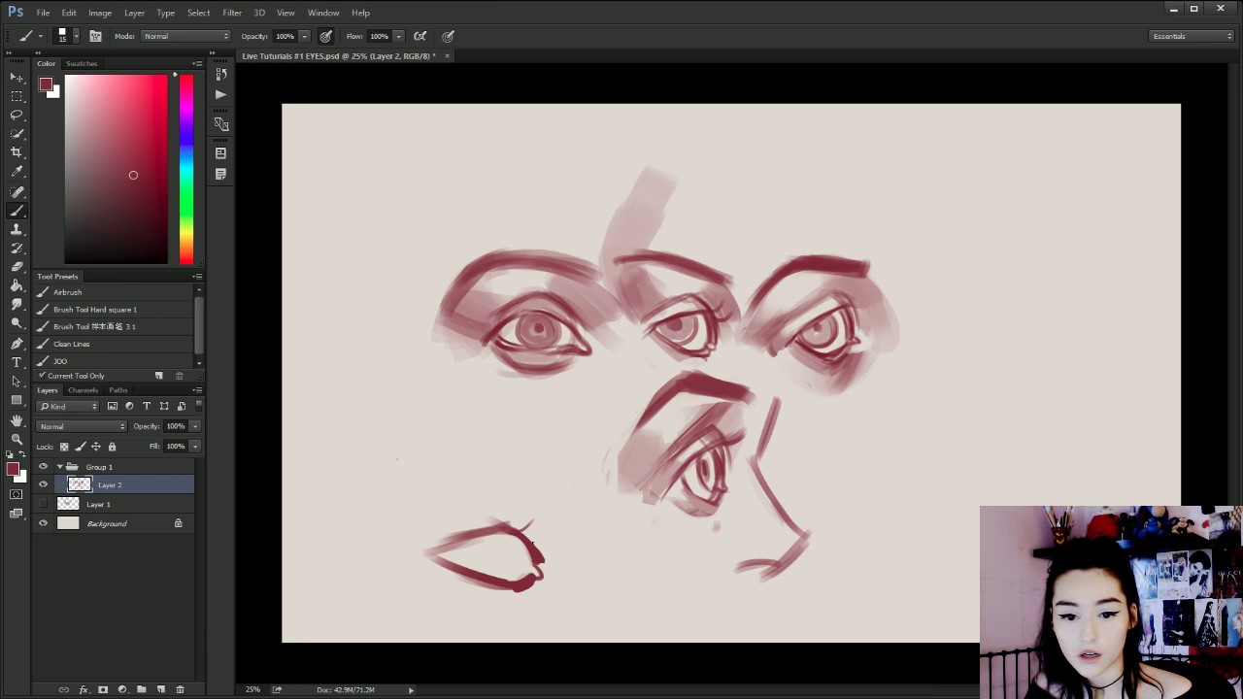
{"action": "left_click_drag", "start_coordinate": [529, 547], "coordinate": [533, 567]}
{"action": "mouse_move", "coordinate": [511, 526]}
{"action": "left_mouse_down"}
{"action": "mouse_move", "coordinate": [535, 549]}
{"action": "mouse_move", "coordinate": [527, 537]}
{"action": "mouse_move", "coordinate": [432, 549]}
{"action": "left_mouse_up"}
{"action": "key", "text": "]"}
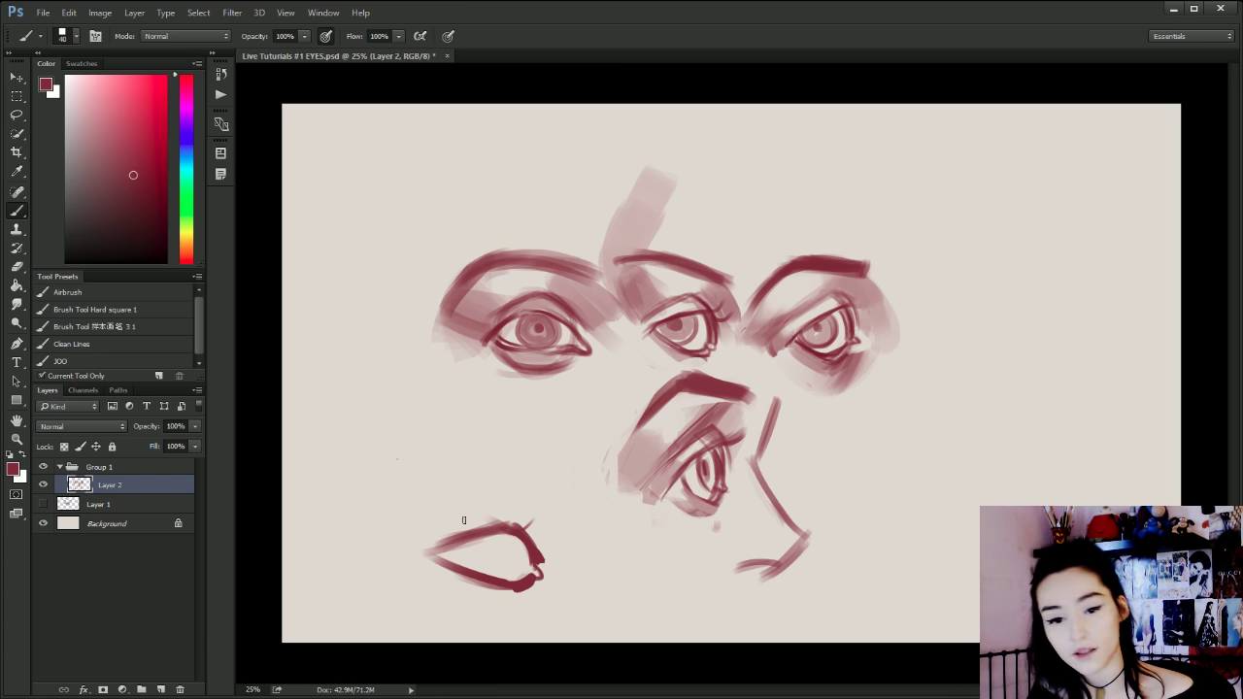
{"action": "left_click_drag", "start_coordinate": [503, 505], "coordinate": [432, 544]}
{"action": "left_click_drag", "start_coordinate": [505, 511], "coordinate": [542, 554]}
{"action": "left_click_drag", "start_coordinate": [505, 512], "coordinate": [549, 558]}
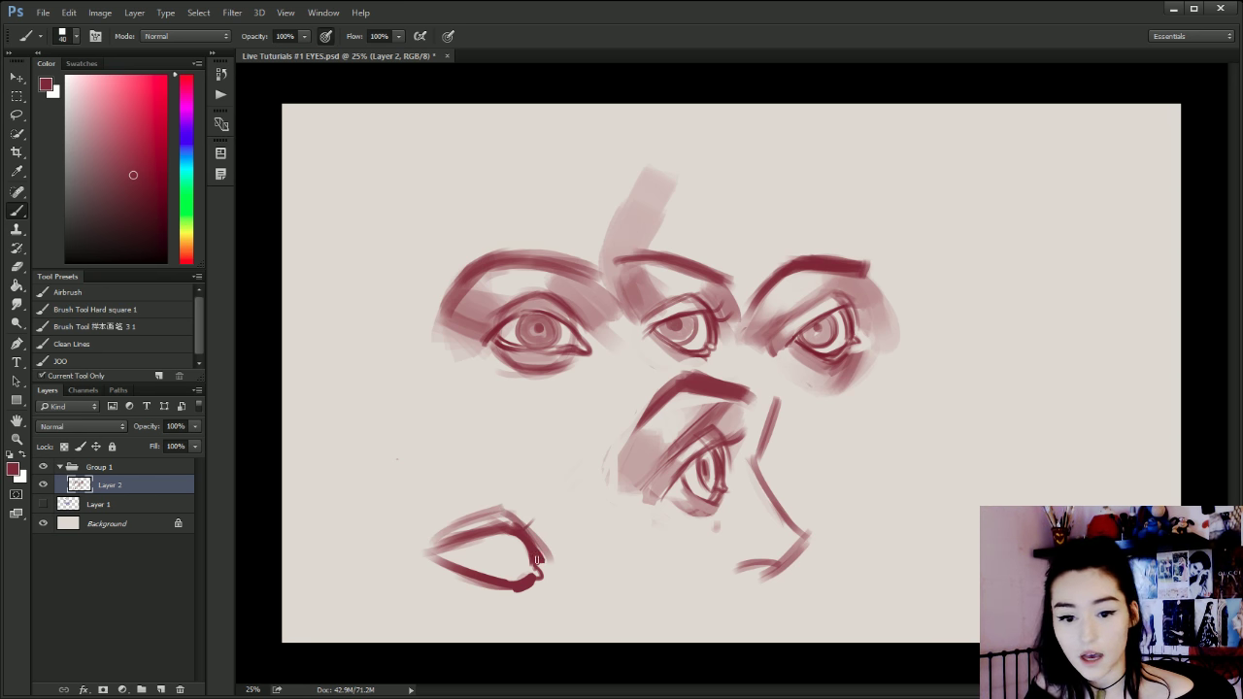
{"action": "key", "text": "ctrl+alt+z"}
{"action": "key", "text": "ctrl+alt+z"}
{"action": "key", "text": "ctrl+alt+z"}
Draw the eyelid crease above the new lower-left eye's upper lid with a size 40 brush.
{"action": "left_click_drag", "start_coordinate": [507, 511], "coordinate": [546, 553]}
{"action": "mouse_move", "coordinate": [507, 507]}
{"action": "left_mouse_down"}
{"action": "mouse_move", "coordinate": [545, 546]}
{"action": "mouse_move", "coordinate": [433, 531]}
{"action": "mouse_move", "coordinate": [419, 544]}
{"action": "left_mouse_up"}
{"action": "key", "text": "ctrl+alt+z"}
{"action": "key", "text": "ctrl+alt+z"}
{"action": "key", "text": "ctrl+alt+z"}
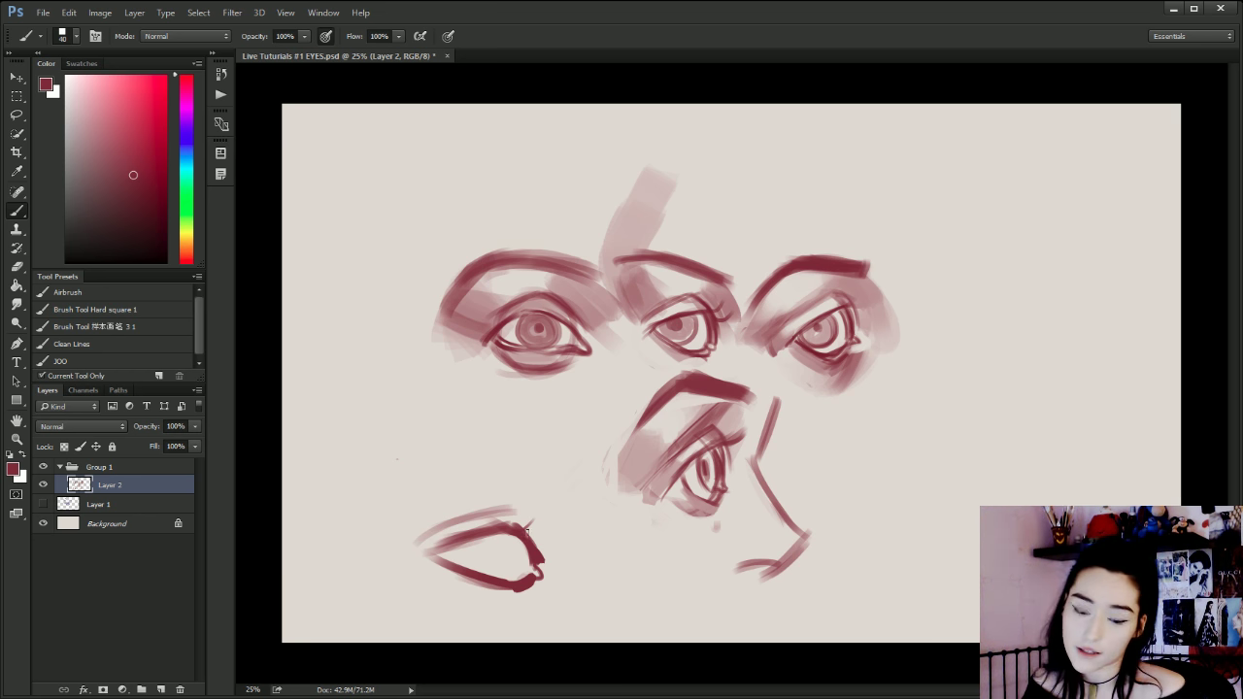
Shade the lower lid area beneath the new eye with broad, soft strokes.
{"action": "mouse_move", "coordinate": [510, 511]}
{"action": "left_mouse_down"}
{"action": "mouse_move", "coordinate": [548, 557]}
{"action": "mouse_move", "coordinate": [480, 590]}
{"action": "mouse_move", "coordinate": [525, 596]}
{"action": "left_mouse_up"}
{"action": "key", "text": "bracketright"}
{"action": "left_click_drag", "start_coordinate": [523, 594], "coordinate": [455, 579]}
{"action": "mouse_move", "coordinate": [456, 580]}
{"action": "left_mouse_down"}
{"action": "mouse_move", "coordinate": [510, 602]}
{"action": "mouse_move", "coordinate": [473, 604]}
{"action": "mouse_move", "coordinate": [434, 580]}
{"action": "left_mouse_up"}
{"action": "key", "text": "bracketright"}
{"action": "key", "text": "bracketright"}
{"action": "key", "text": "bracketright"}
{"action": "key", "text": "bracketright"}
{"action": "key", "text": "ctrl+alt+z"}
Continue the lid crease down to the new eye's inner corner and thicken its outer end.
{"action": "left_click_drag", "start_coordinate": [506, 512], "coordinate": [546, 562]}
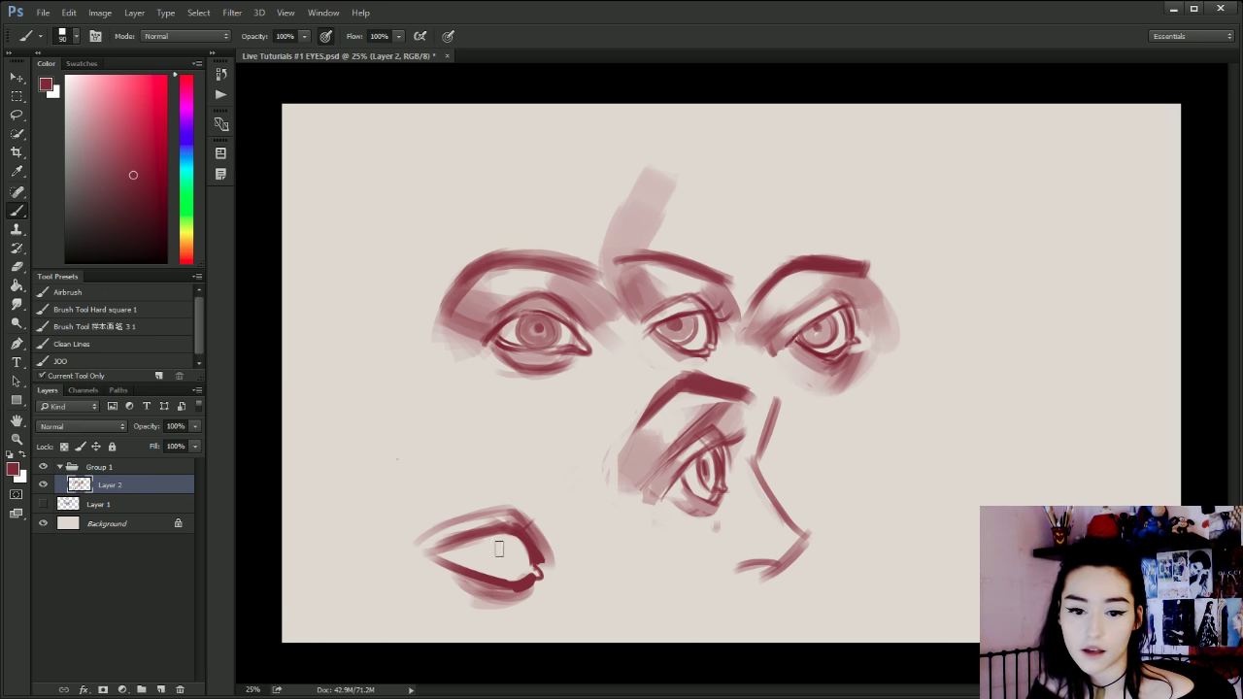
{"action": "left_click_drag", "start_coordinate": [416, 561], "coordinate": [464, 532]}
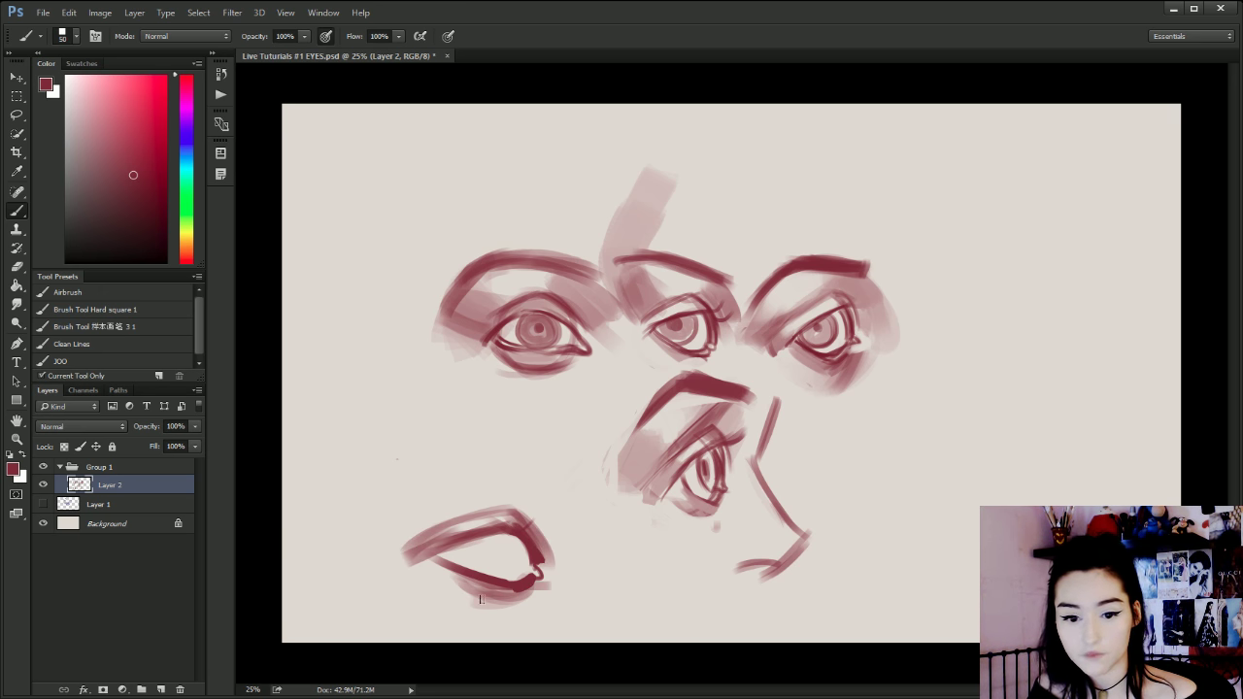
{"action": "mouse_move", "coordinate": [430, 548]}
{"action": "left_mouse_down"}
{"action": "mouse_move", "coordinate": [522, 537]}
{"action": "mouse_move", "coordinate": [432, 551]}
{"action": "left_mouse_up"}
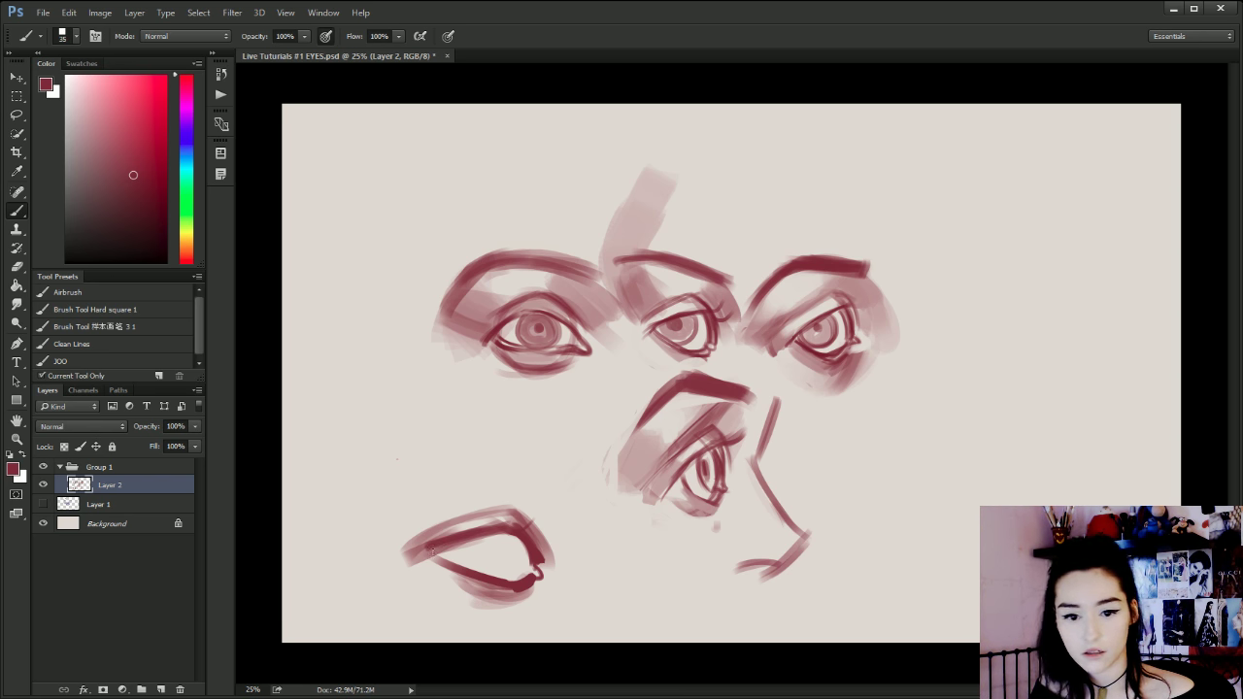
{"action": "key", "text": "bracketright"}
{"action": "key", "text": "bracketright"}
{"action": "key", "text": "bracketright"}
{"action": "key", "text": "bracketright"}
{"action": "key", "text": "bracketright"}
{"action": "key", "text": "bracketright"}
{"action": "key", "text": "bracketright"}
{"action": "key", "text": "bracketright"}
{"action": "key", "text": "bracketright"}
{"action": "key", "text": "bracketright"}
{"action": "key", "text": "bracketright"}
{"action": "key", "text": "bracketright"}
{"action": "mouse_move", "coordinate": [418, 506]}
{"action": "left_mouse_down"}
{"action": "mouse_move", "coordinate": [388, 536]}
{"action": "mouse_move", "coordinate": [418, 461]}
{"action": "left_mouse_up"}
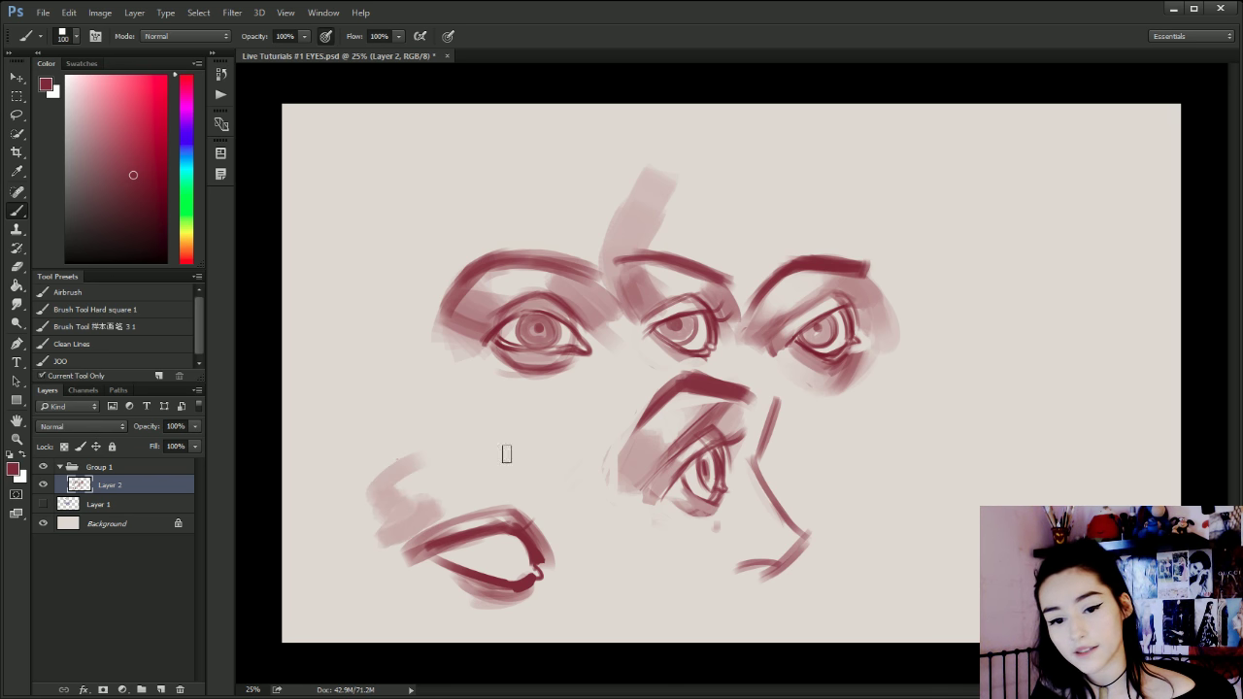
{"action": "key", "text": "ctrl+alt+z"}
{"action": "key", "text": "bracketright"}
{"action": "key", "text": "bracketright"}
{"action": "key", "text": "bracketright"}
{"action": "key", "text": "bracketright"}
{"action": "key", "text": "bracketright"}
{"action": "left_click_drag", "start_coordinate": [343, 514], "coordinate": [435, 494]}
{"action": "key", "text": "ctrl+alt+z"}
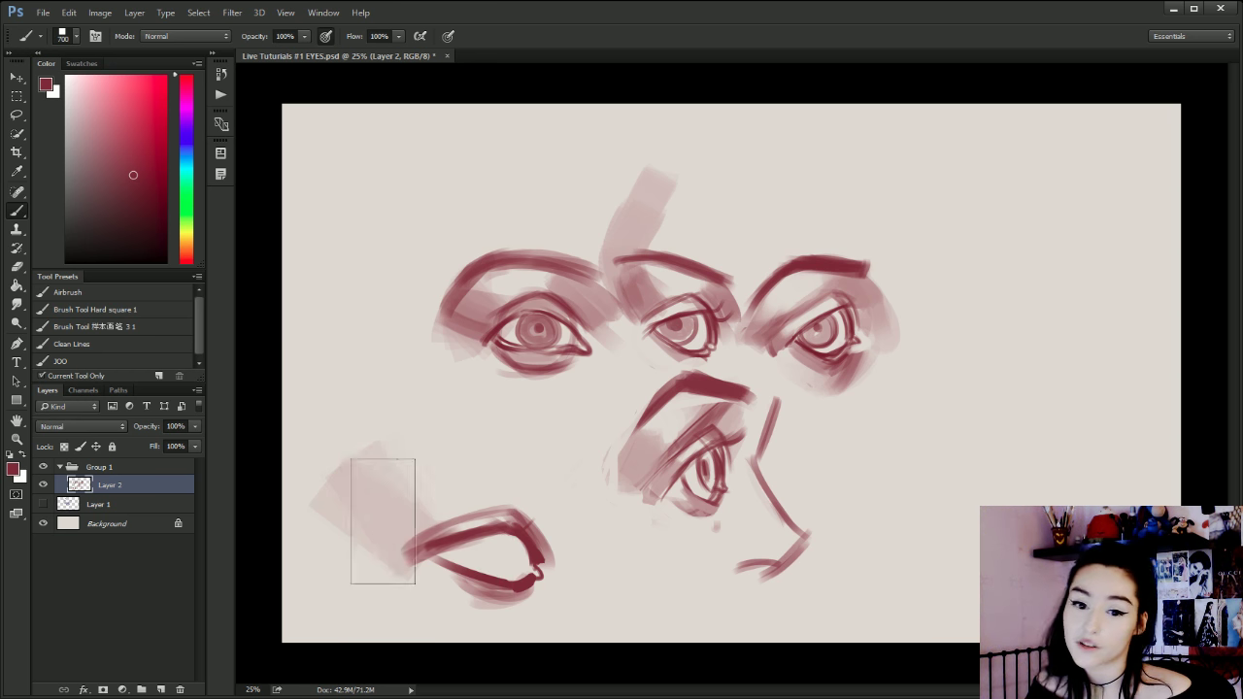
{"action": "key", "text": "ctrl+alt+z"}
Shade the outer eye socket above the new eye with a size 400 brush.
{"action": "key", "text": "bracketleft"}
{"action": "key", "text": "bracketleft"}
{"action": "key", "text": "bracketleft"}
{"action": "left_click_drag", "start_coordinate": [370, 515], "coordinate": [417, 503]}
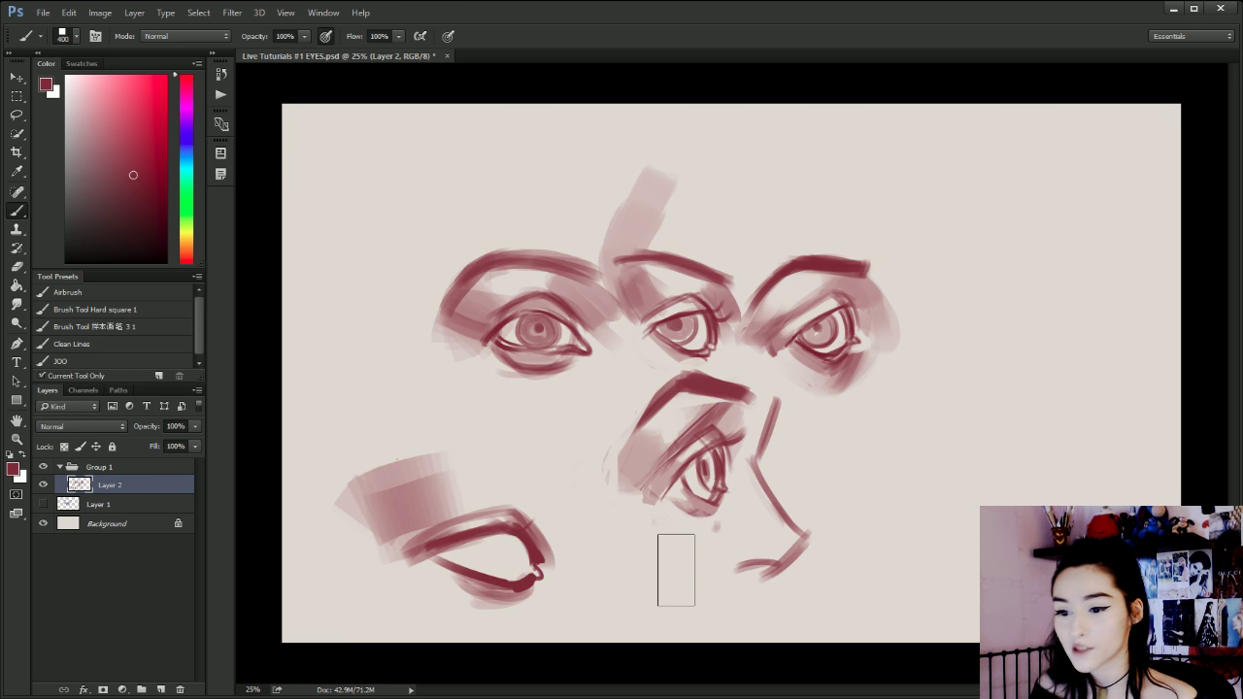
Draw a thick brow over the new eye's socket shading, sloping down to its inner end, with a size 60 brush.
{"action": "key", "text": "bracketleft"}
{"action": "key", "text": "bracketleft"}
{"action": "key", "text": "bracketleft"}
{"action": "key", "text": "bracketleft"}
{"action": "key", "text": "bracketleft"}
{"action": "key", "text": "bracketleft"}
{"action": "key", "text": "bracketleft"}
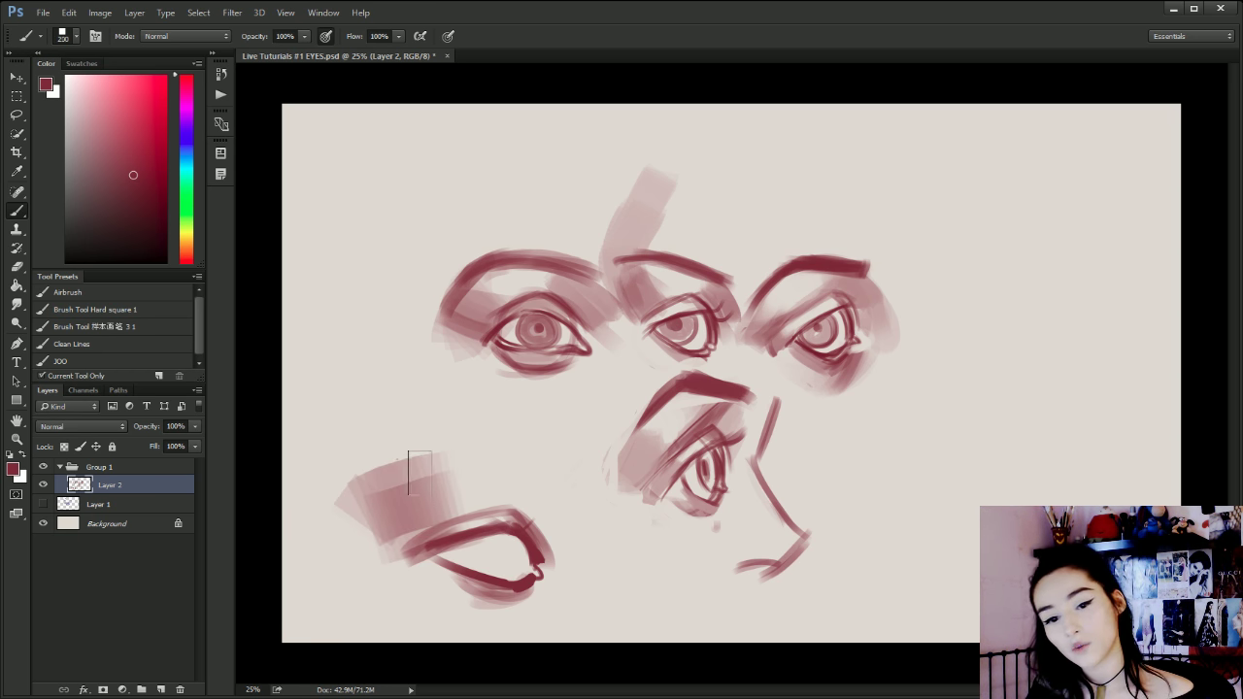
{"action": "mouse_move", "coordinate": [368, 464]}
{"action": "left_mouse_down"}
{"action": "mouse_move", "coordinate": [504, 460]}
{"action": "mouse_move", "coordinate": [582, 499]}
{"action": "mouse_move", "coordinate": [544, 476]}
{"action": "left_mouse_up"}
{"action": "left_click_drag", "start_coordinate": [475, 453], "coordinate": [580, 504]}
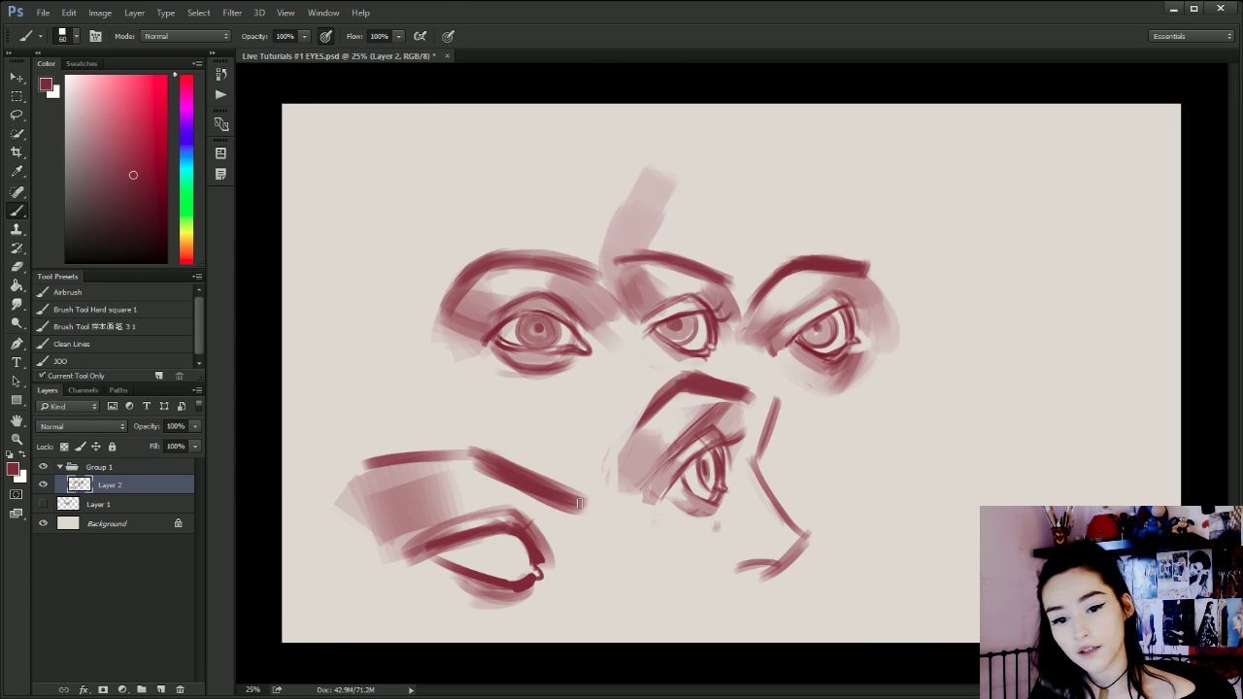
{"action": "mouse_move", "coordinate": [416, 455]}
{"action": "left_mouse_down"}
{"action": "mouse_move", "coordinate": [519, 469]}
{"action": "mouse_move", "coordinate": [487, 461]}
{"action": "left_mouse_up"}
{"action": "mouse_move", "coordinate": [439, 461]}
{"action": "left_mouse_down"}
{"action": "mouse_move", "coordinate": [508, 447]}
{"action": "mouse_move", "coordinate": [421, 459]}
{"action": "mouse_move", "coordinate": [483, 446]}
{"action": "mouse_move", "coordinate": [450, 448]}
{"action": "mouse_move", "coordinate": [585, 506]}
{"action": "left_mouse_up"}
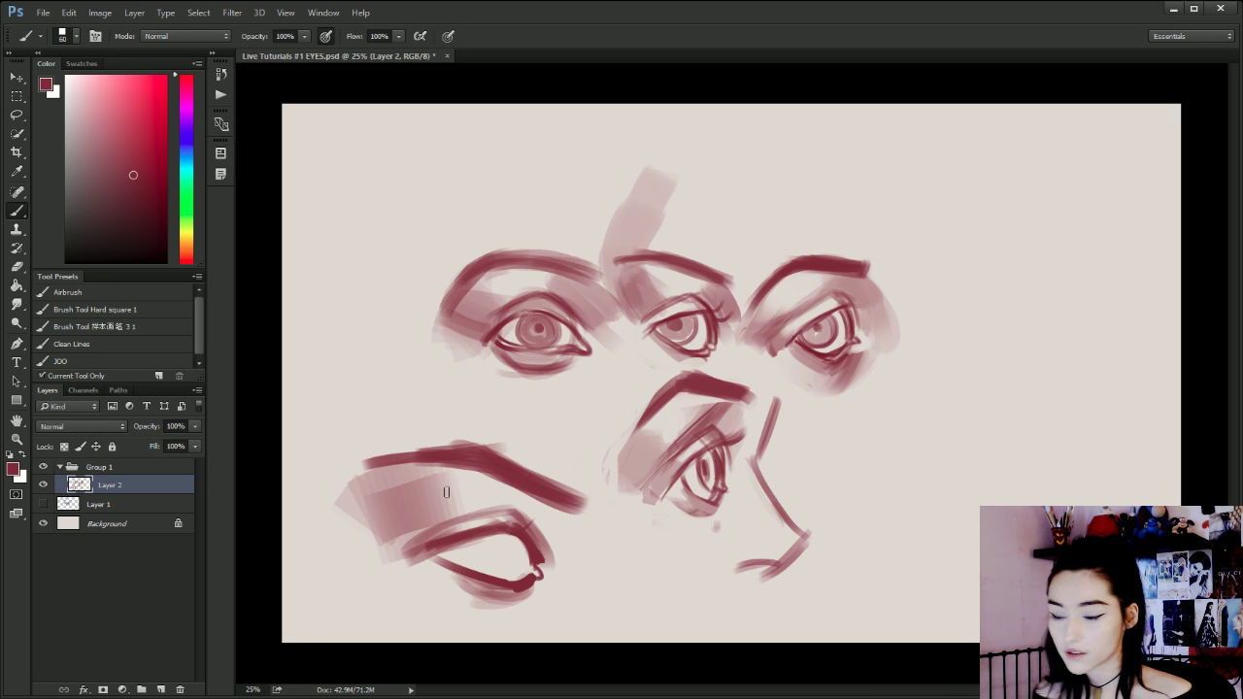
Sketch a downward arrow beside the brow's outer end with a size 25 brush and undo it.
{"action": "key", "text": "bracketleft"}
{"action": "key", "text": "bracketleft"}
{"action": "key", "text": "bracketleft"}
{"action": "key", "text": "bracketleft"}
{"action": "key", "text": "bracketleft"}
{"action": "left_click_drag", "start_coordinate": [334, 393], "coordinate": [340, 464]}
{"action": "left_click_drag", "start_coordinate": [340, 464], "coordinate": [310, 444]}
{"action": "mouse_move", "coordinate": [597, 425]}
{"action": "left_mouse_down"}
{"action": "mouse_move", "coordinate": [589, 495]}
{"action": "mouse_move", "coordinate": [577, 455]}
{"action": "left_mouse_up"}
{"action": "key", "text": "ctrl+alt+z"}
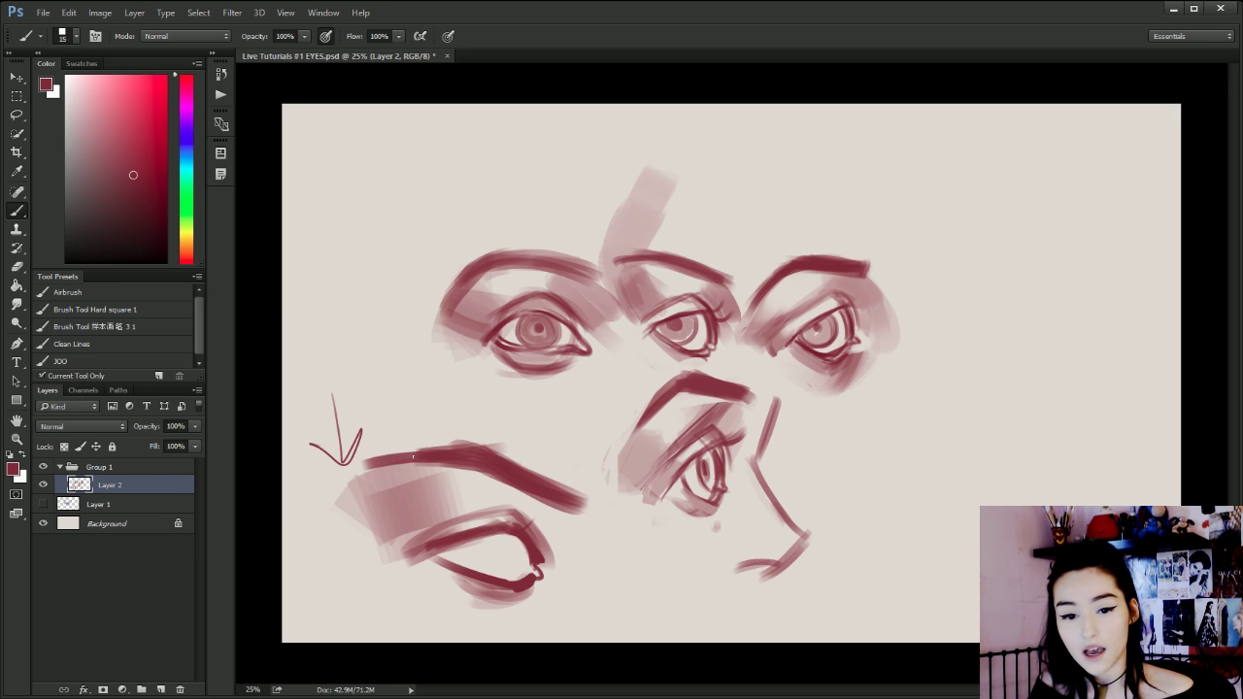
{"action": "key", "text": "bracketright"}
{"action": "key", "text": "bracketright"}
{"action": "key", "text": "bracketright"}
{"action": "key", "text": "bracketright"}
{"action": "key", "text": "bracketright"}
{"action": "key", "text": "ctrl+alt+z"}
Try size 60 guide lines boxing in the brow and a stroke below its inner end, and undo them.
{"action": "mouse_move", "coordinate": [369, 450]}
{"action": "left_mouse_down"}
{"action": "mouse_move", "coordinate": [418, 413]}
{"action": "mouse_move", "coordinate": [451, 460]}
{"action": "mouse_move", "coordinate": [443, 437]}
{"action": "mouse_move", "coordinate": [419, 484]}
{"action": "left_mouse_up"}
{"action": "key", "text": "ctrl+z"}
{"action": "left_click_drag", "start_coordinate": [552, 431], "coordinate": [513, 514]}
{"action": "left_click_drag", "start_coordinate": [546, 457], "coordinate": [409, 412]}
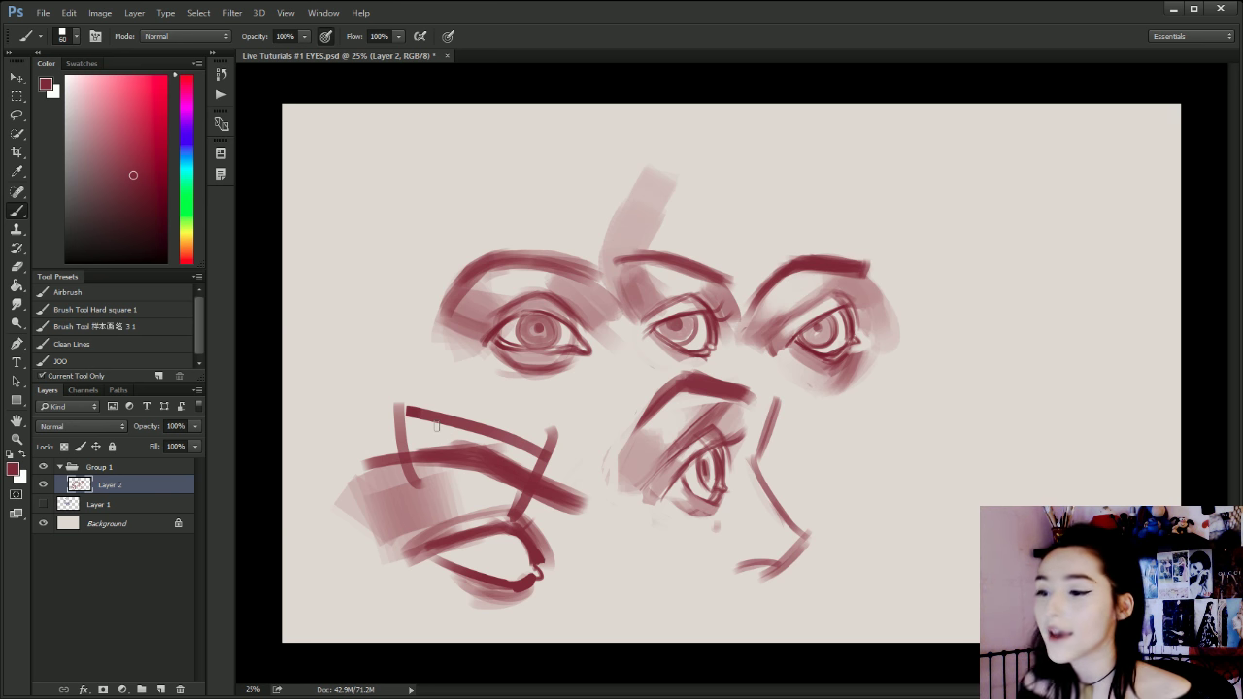
{"action": "key", "text": "ctrl+alt+z"}
{"action": "key", "text": "ctrl+alt+z"}
{"action": "key", "text": "ctrl+alt+z"}
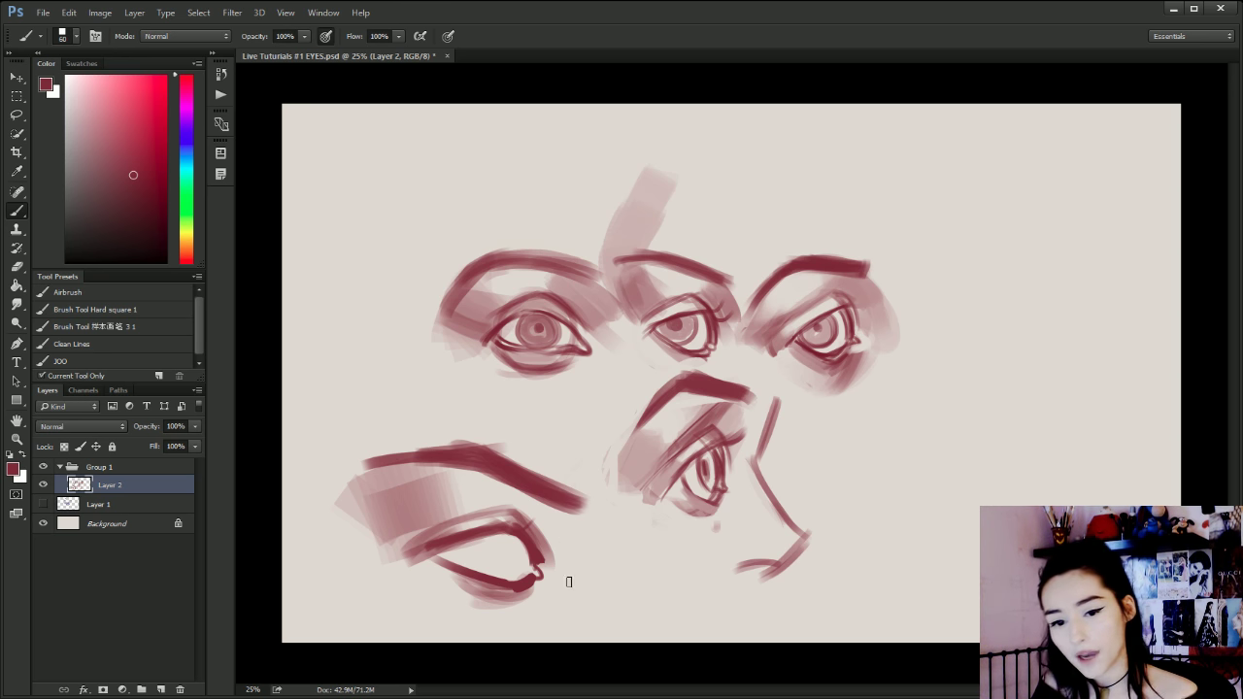
{"action": "left_click_drag", "start_coordinate": [578, 496], "coordinate": [549, 529]}
{"action": "key", "text": "ctrl+z"}
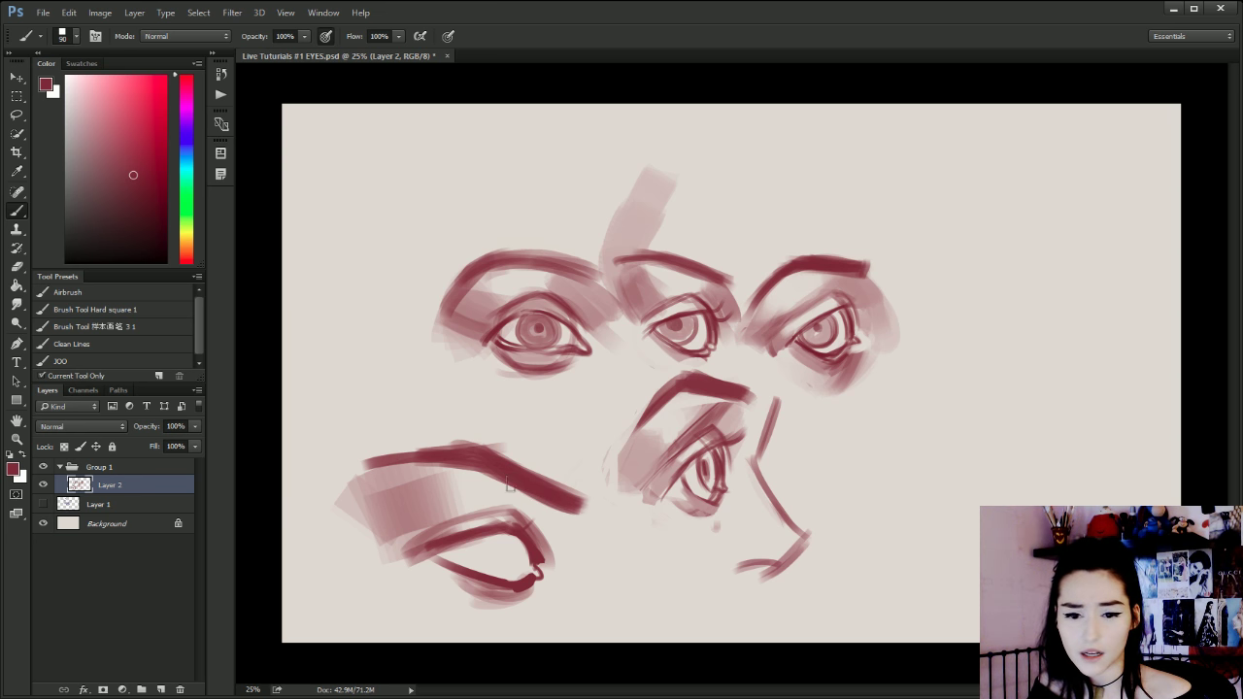
Draw a short curved line down from the brow's inner end with a size 45 brush, undoing the stray strokes.
{"action": "key", "text": "bracketleft"}
{"action": "key", "text": "bracketleft"}
{"action": "key", "text": "bracketleft"}
{"action": "key", "text": "bracketleft"}
{"action": "key", "text": "bracketleft"}
{"action": "left_click_drag", "start_coordinate": [554, 498], "coordinate": [536, 546]}
{"action": "key", "text": "ctrl+z"}
{"action": "mouse_move", "coordinate": [408, 457]}
{"action": "left_mouse_down"}
{"action": "mouse_move", "coordinate": [575, 548]}
{"action": "mouse_move", "coordinate": [342, 554]}
{"action": "mouse_move", "coordinate": [398, 610]}
{"action": "left_mouse_up"}
{"action": "mouse_move", "coordinate": [445, 522]}
{"action": "left_mouse_down"}
{"action": "mouse_move", "coordinate": [414, 546]}
{"action": "mouse_move", "coordinate": [549, 547]}
{"action": "left_mouse_up"}
{"action": "key", "text": "ctrl+alt+z"}
{"action": "key", "text": "ctrl+alt+z"}
{"action": "key", "text": "ctrl+alt+z"}
{"action": "key", "text": "ctrl+alt+z"}
{"action": "key", "text": "ctrl+alt+z"}
{"action": "key", "text": "ctrl+alt+z"}
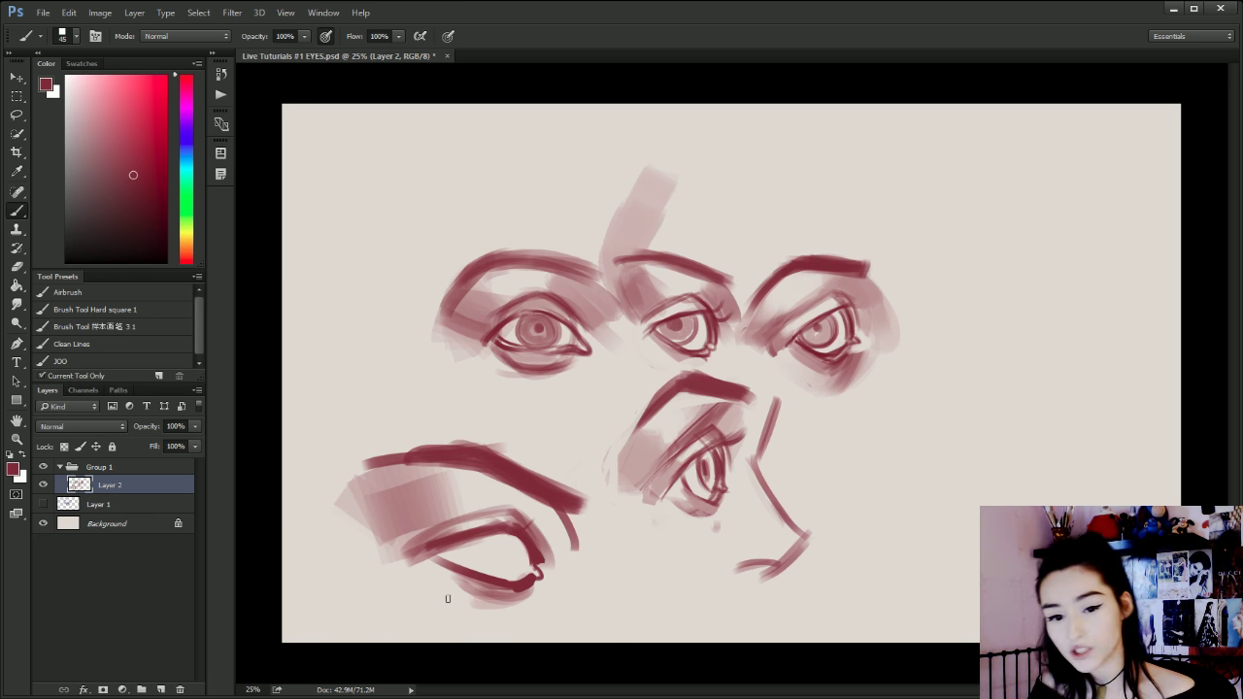
Try a stroke above the brow and an iris line inside the new lower-left eye.
{"action": "left_click_drag", "start_coordinate": [483, 438], "coordinate": [544, 476]}
{"action": "key", "text": "ctrl+z"}
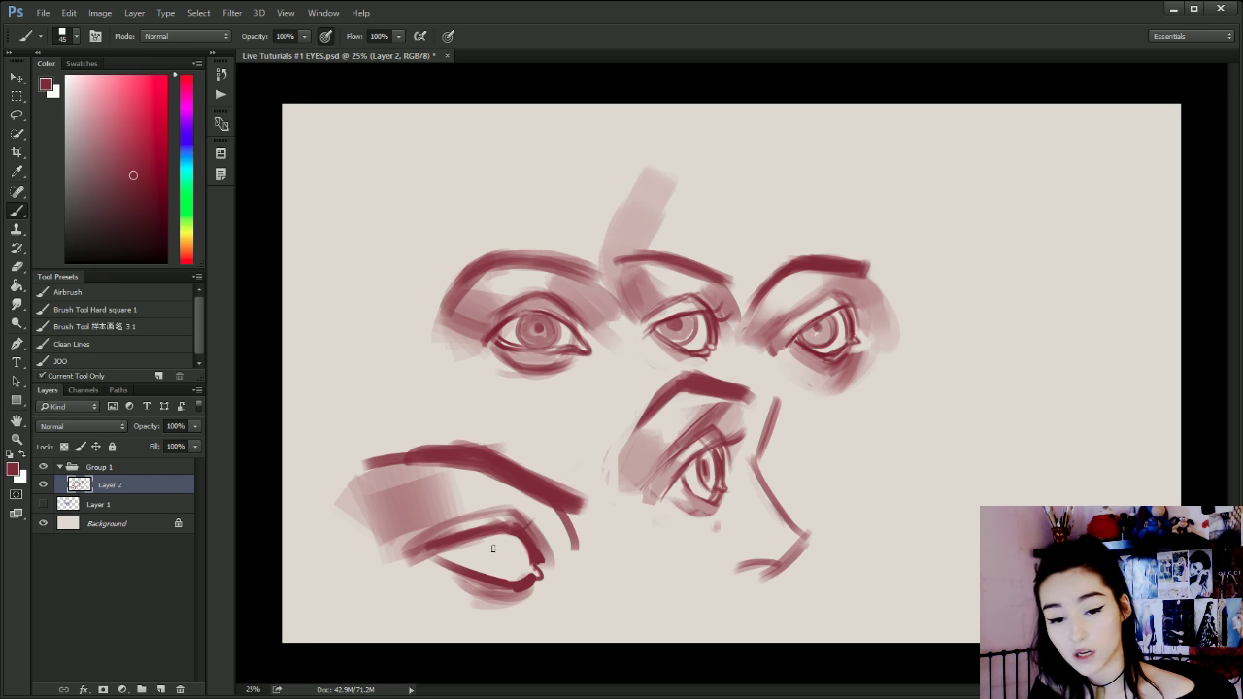
{"action": "key", "text": "bracketleft"}
{"action": "mouse_move", "coordinate": [490, 534]}
{"action": "left_mouse_down"}
{"action": "mouse_move", "coordinate": [481, 560]}
{"action": "mouse_move", "coordinate": [507, 583]}
{"action": "left_mouse_up"}
{"action": "key", "text": "bracketleft"}
{"action": "key", "text": "bracketleft"}
{"action": "key", "text": "bracketleft"}
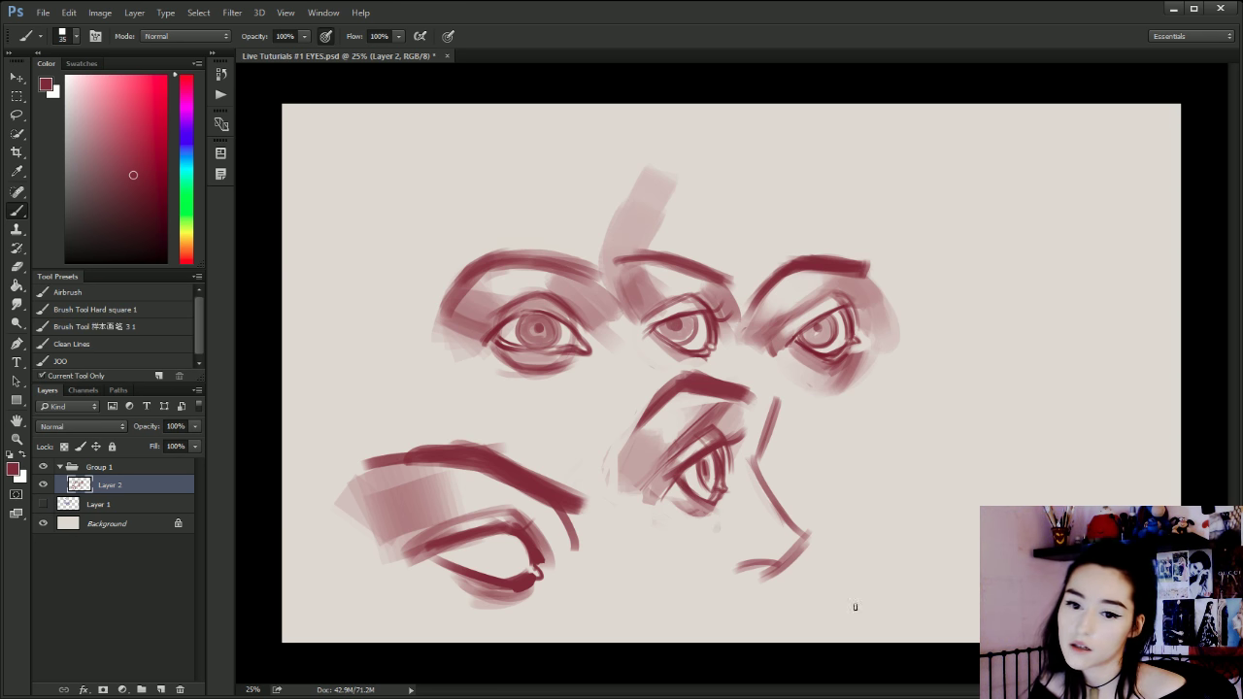
Touch up the side-view eye's lower lid with a size 30 brush, using sampled background and light pink colours.
{"action": "key", "text": "bracketleft"}
{"action": "mouse_move", "coordinate": [714, 498]}
{"action": "left_mouse_down"}
{"action": "mouse_move", "coordinate": [683, 491]}
{"action": "mouse_move", "coordinate": [704, 516]}
{"action": "left_mouse_up"}
{"action": "left_click", "coordinate": [723, 512], "text": "alt"}
{"action": "left_click", "coordinate": [726, 512], "text": "alt"}
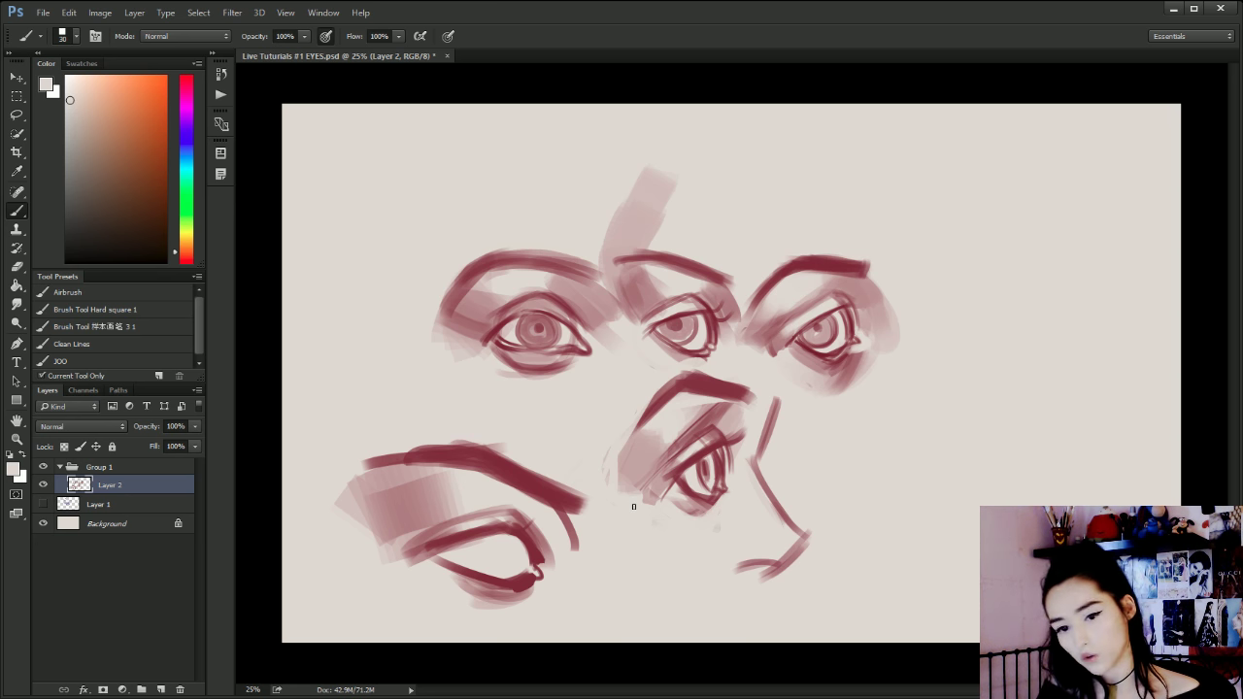
{"action": "left_click", "coordinate": [693, 502], "text": "alt"}
{"action": "left_click_drag", "start_coordinate": [674, 488], "coordinate": [703, 502]}
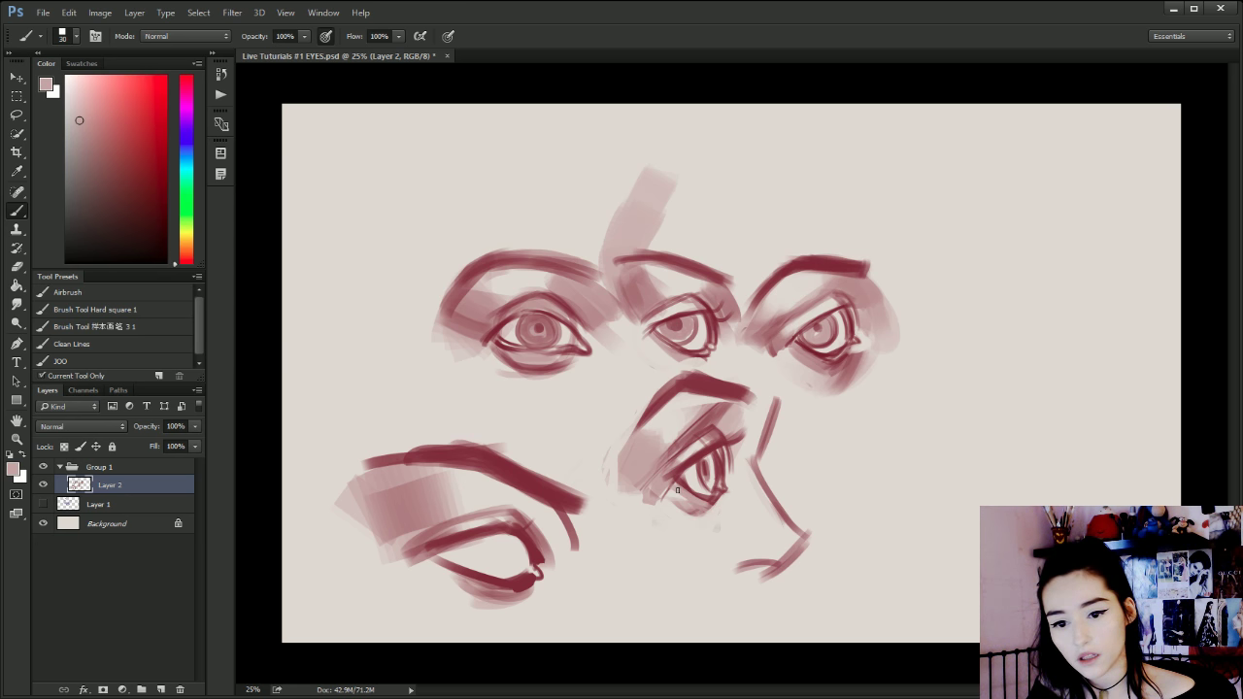
{"action": "key", "text": "alt"}
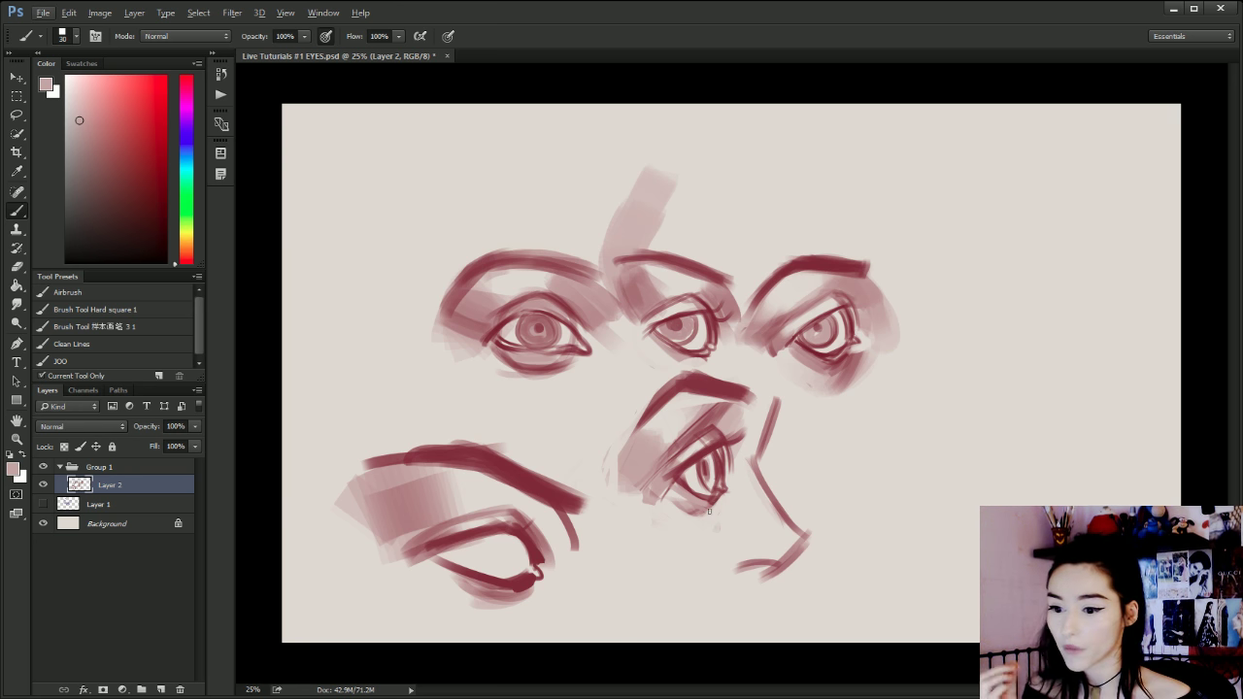
Refine the side-view eye's upper lid with a sampled darker pink and clean its lower edge with the background colour.
{"action": "left_click", "coordinate": [717, 439], "text": "alt"}
{"action": "left_click_drag", "start_coordinate": [682, 461], "coordinate": [693, 450]}
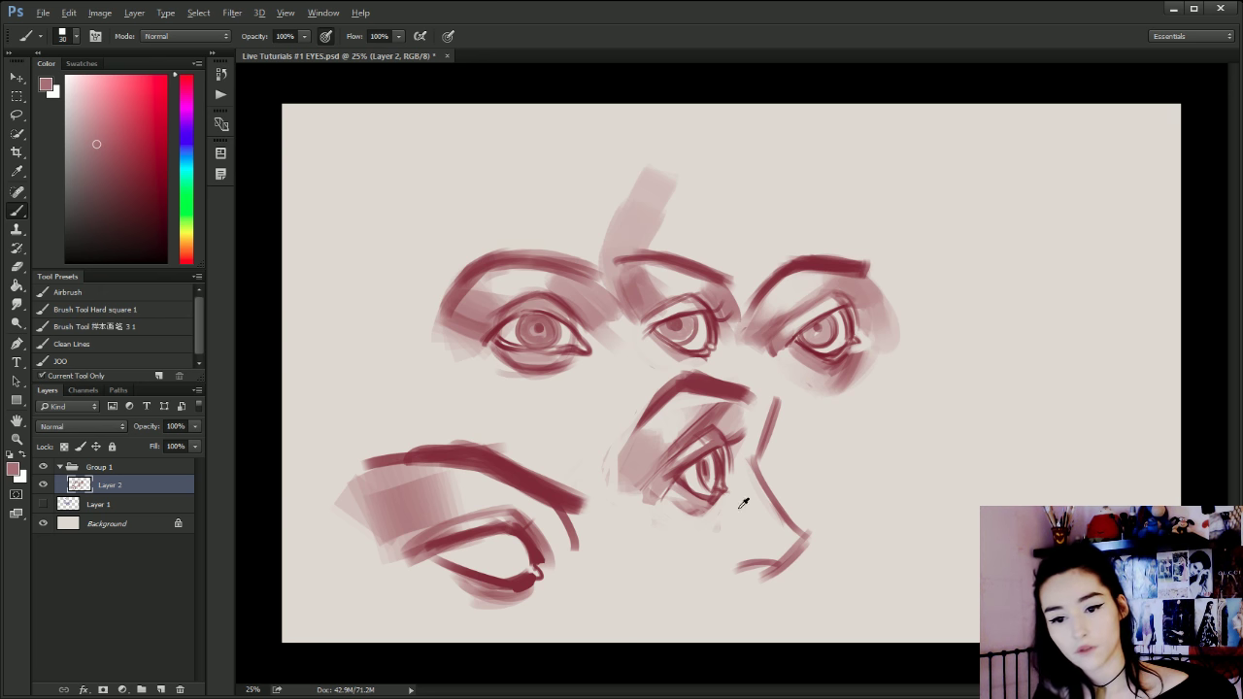
{"action": "left_click", "coordinate": [740, 503], "text": "alt"}
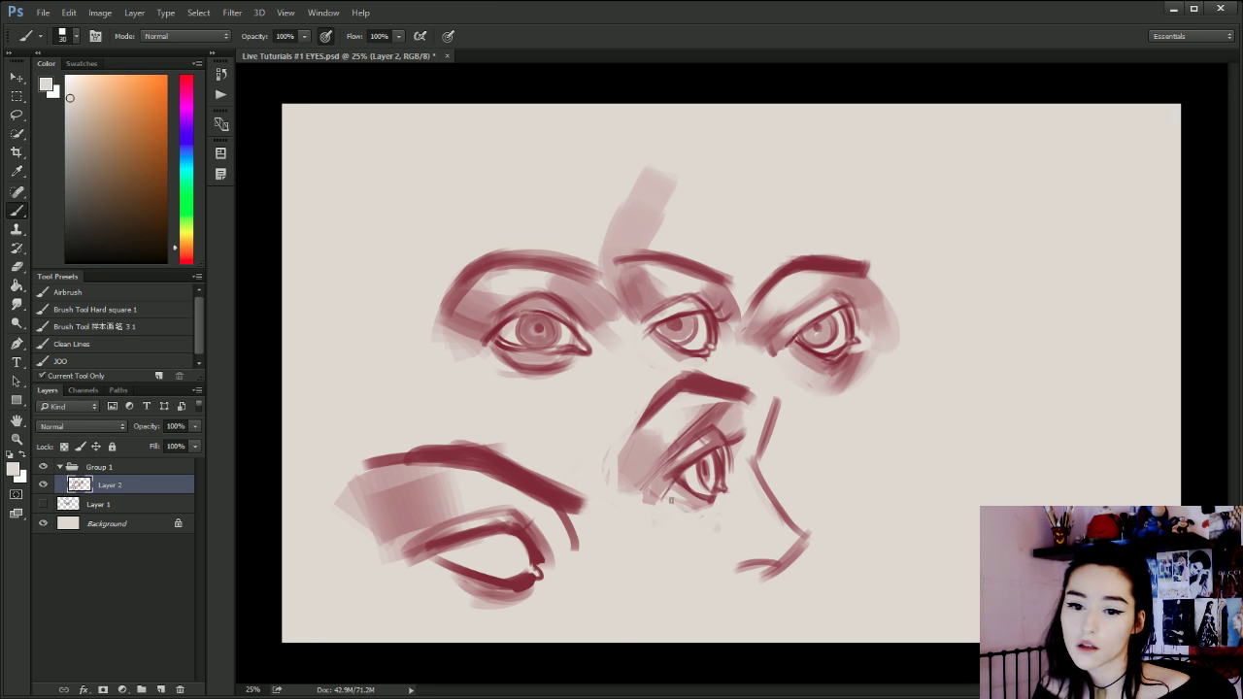
{"action": "left_click", "coordinate": [707, 503], "text": "alt"}
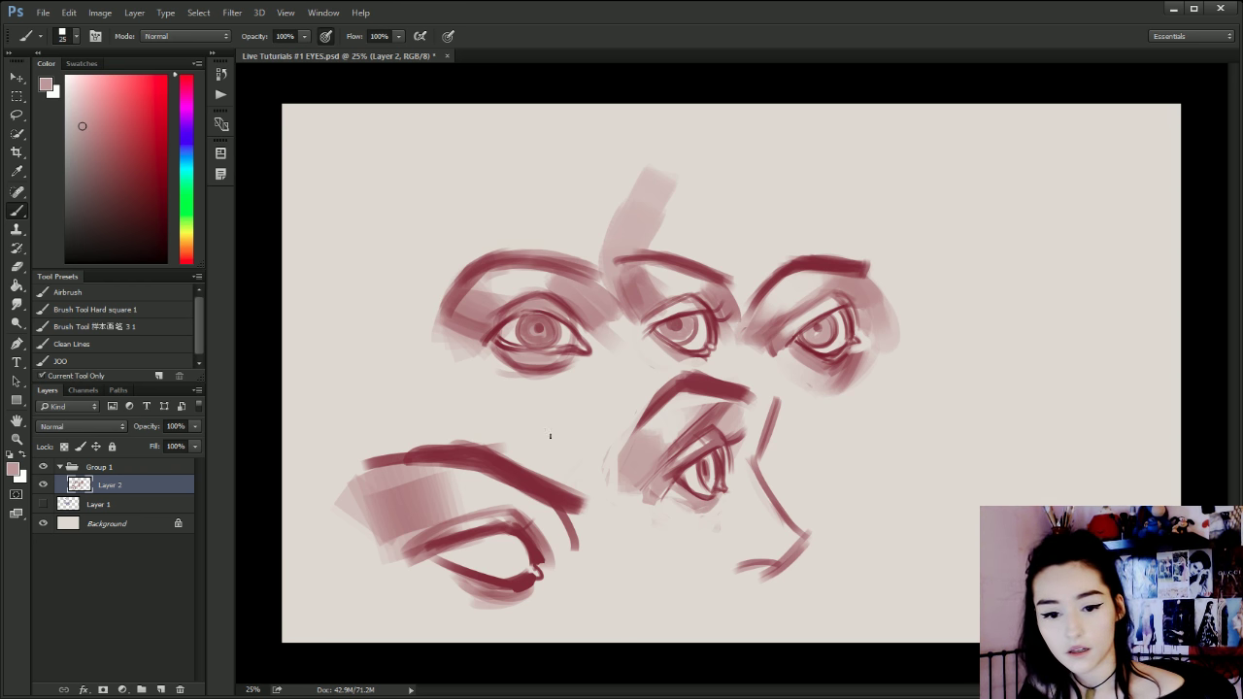
Thin the lower-left eye's lower lid line and extend the shading beneath it using a sampled pink.
{"action": "left_click", "coordinate": [522, 594], "text": "alt"}
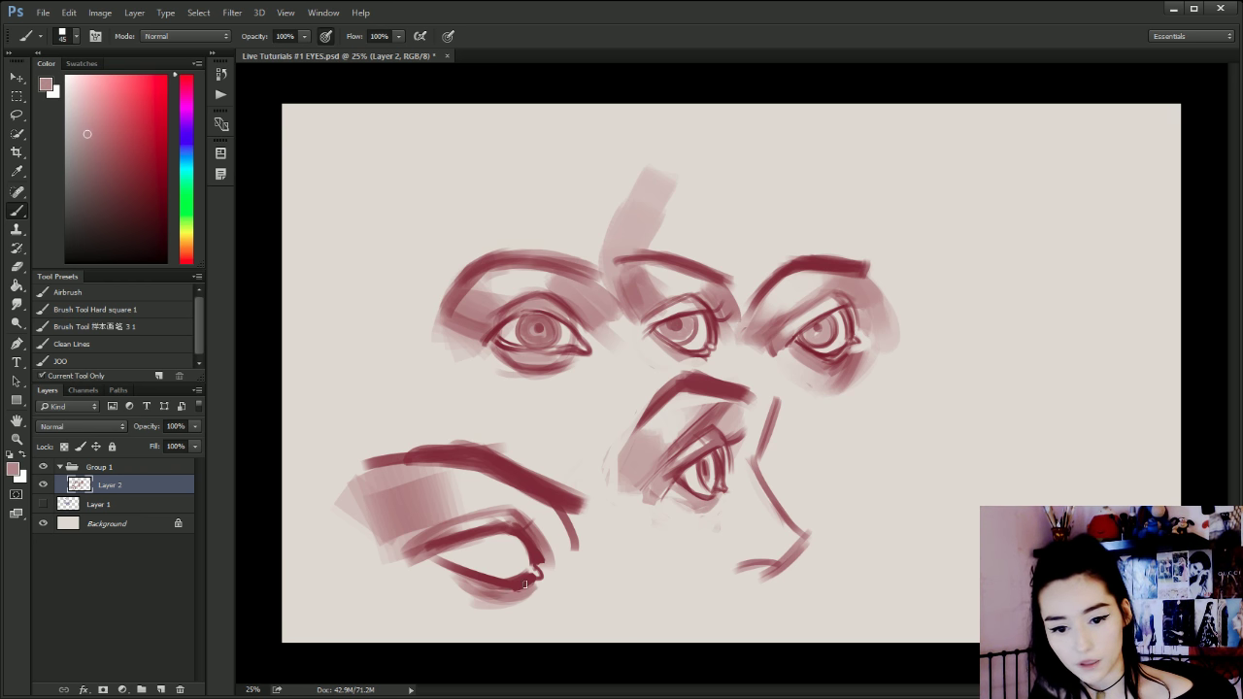
{"action": "left_click_drag", "start_coordinate": [511, 590], "coordinate": [433, 575]}
{"action": "key", "text": "bracketright"}
{"action": "key", "text": "bracketright"}
{"action": "key", "text": "bracketright"}
{"action": "key", "text": "bracketright"}
{"action": "key", "text": "bracketright"}
{"action": "left_click_drag", "start_coordinate": [520, 585], "coordinate": [457, 589]}
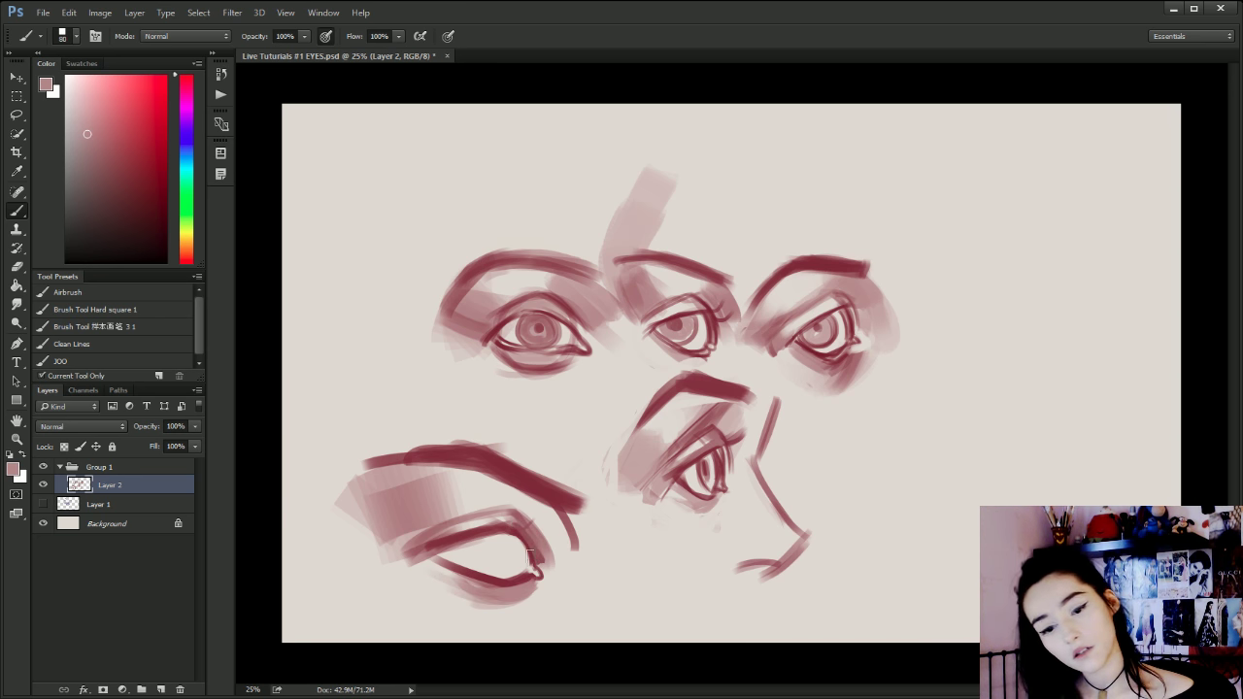
{"action": "left_click_drag", "start_coordinate": [530, 583], "coordinate": [545, 591]}
{"action": "key", "text": "ctrl+z"}
Sketch the lower lid and slanted right side of another eye beside the front-view eye with a size 20 brush.
{"action": "key", "text": "bracketleft"}
{"action": "key", "text": "bracketleft"}
{"action": "key", "text": "bracketleft"}
{"action": "key", "text": "bracketleft"}
{"action": "key", "text": "bracketleft"}
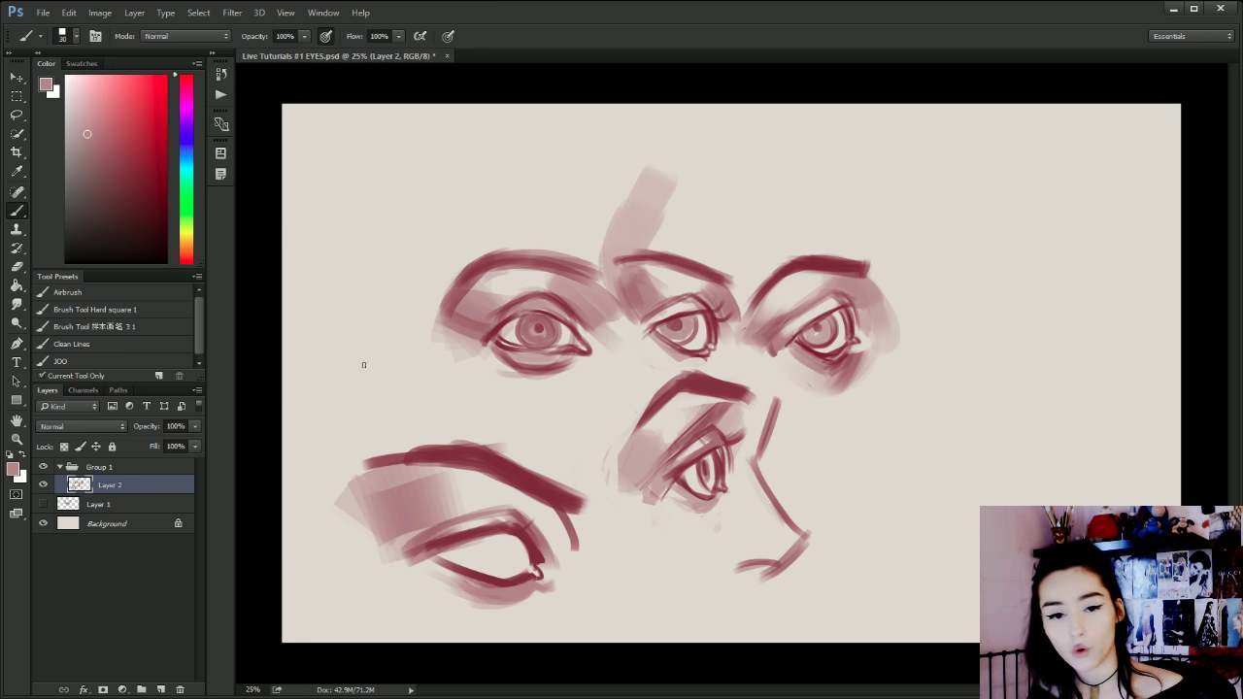
{"action": "mouse_move", "coordinate": [419, 390]}
{"action": "left_mouse_down"}
{"action": "mouse_move", "coordinate": [367, 349]}
{"action": "mouse_move", "coordinate": [425, 402]}
{"action": "mouse_move", "coordinate": [393, 346]}
{"action": "mouse_move", "coordinate": [425, 414]}
{"action": "left_mouse_up"}
{"action": "key", "text": "ctrl+z"}
{"action": "key", "text": "bracketright"}
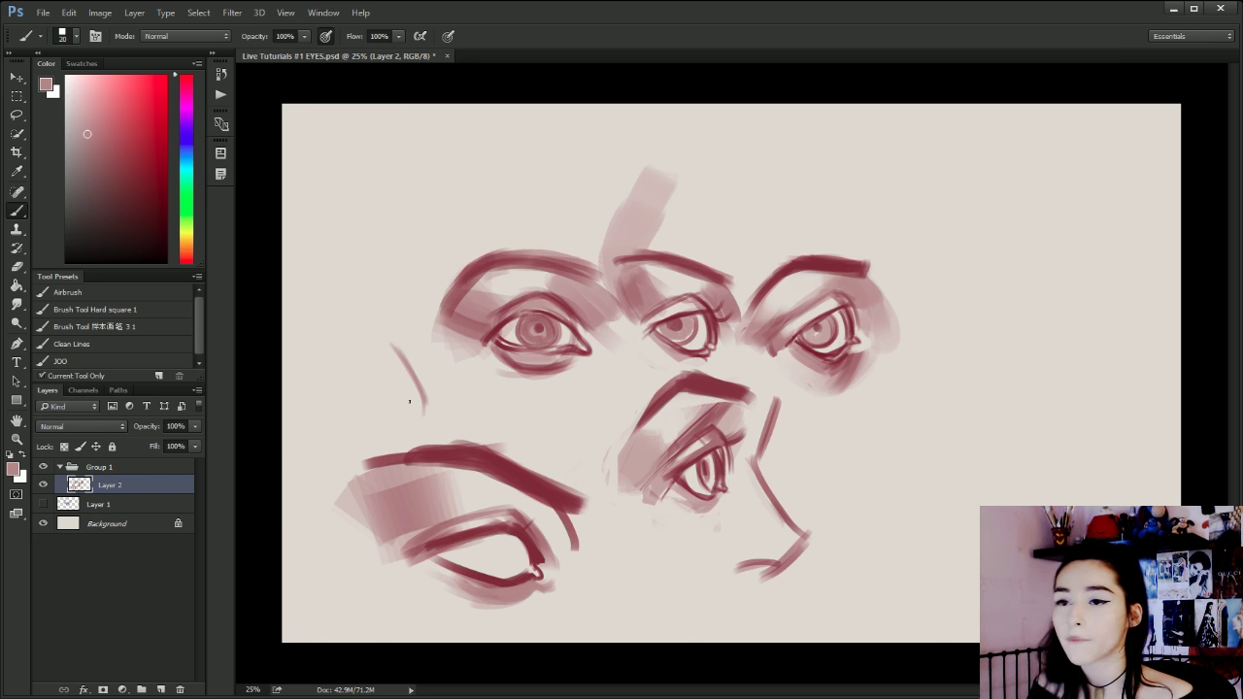
{"action": "left_click_drag", "start_coordinate": [416, 389], "coordinate": [356, 389]}
{"action": "mouse_move", "coordinate": [373, 321]}
{"action": "left_mouse_down"}
{"action": "mouse_move", "coordinate": [416, 373]}
{"action": "mouse_move", "coordinate": [421, 415]}
{"action": "left_mouse_up"}
{"action": "left_click_drag", "start_coordinate": [425, 418], "coordinate": [398, 342]}
Draw the upper lid of the newest eye outline, redoing strokes until it reaches past the outer corner.
{"action": "mouse_move", "coordinate": [319, 343]}
{"action": "left_mouse_down"}
{"action": "mouse_move", "coordinate": [332, 386]}
{"action": "mouse_move", "coordinate": [371, 393]}
{"action": "mouse_move", "coordinate": [371, 328]}
{"action": "mouse_move", "coordinate": [386, 327]}
{"action": "left_mouse_up"}
{"action": "key", "text": "ctrl+alt+z"}
{"action": "key", "text": "ctrl+alt+z"}
{"action": "mouse_move", "coordinate": [386, 327]}
{"action": "left_mouse_down"}
{"action": "mouse_move", "coordinate": [303, 354]}
{"action": "mouse_move", "coordinate": [338, 375]}
{"action": "mouse_move", "coordinate": [355, 337]}
{"action": "left_mouse_up"}
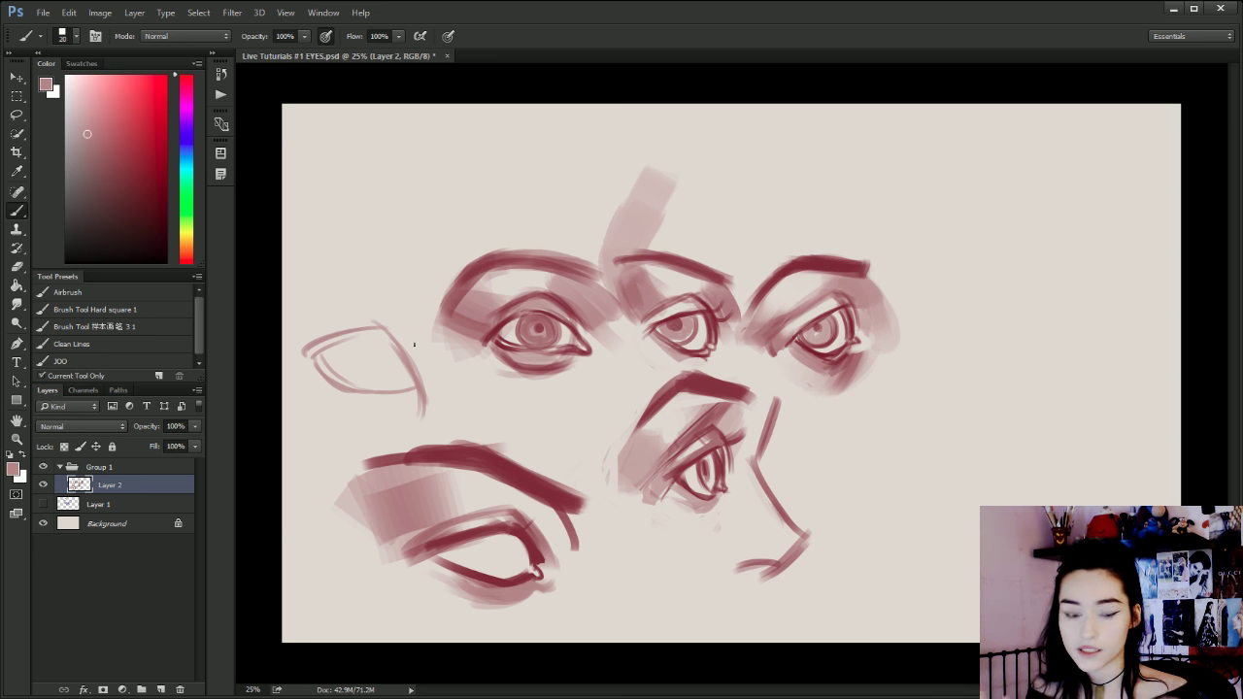
{"action": "key", "text": "ctrl+z"}
{"action": "left_click_drag", "start_coordinate": [314, 358], "coordinate": [378, 331]}
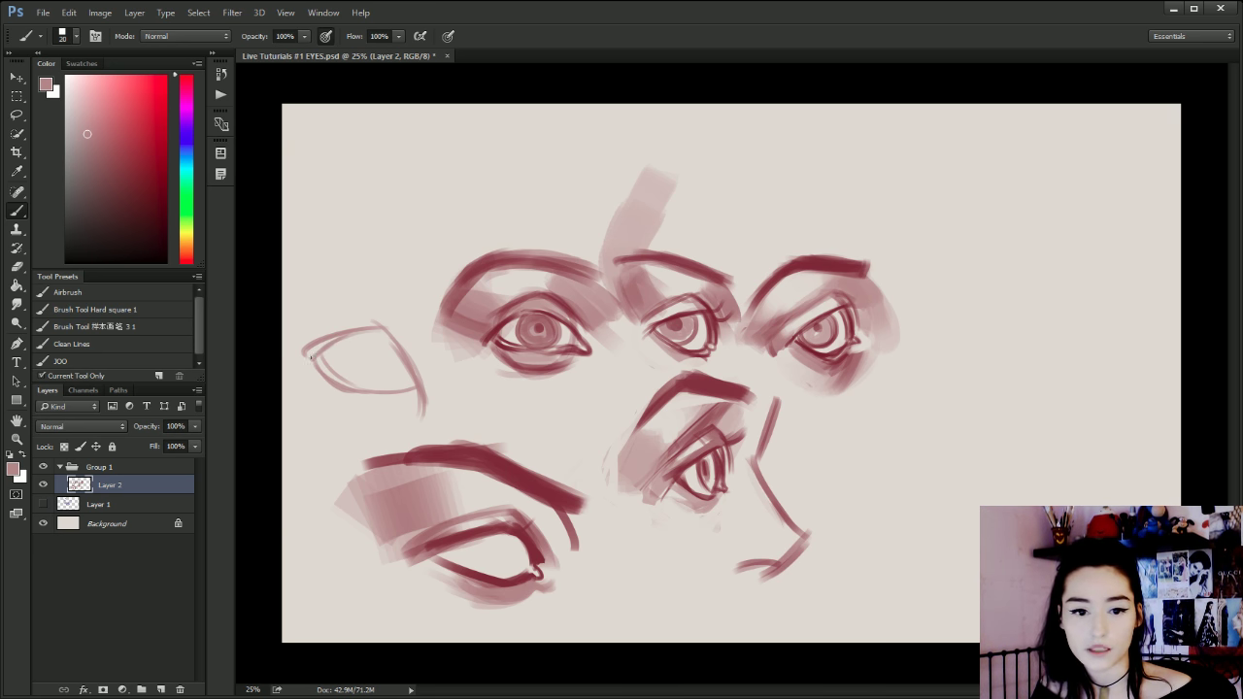
{"action": "key", "text": "ctrl+alt+z"}
{"action": "key", "text": "ctrl+alt+z"}
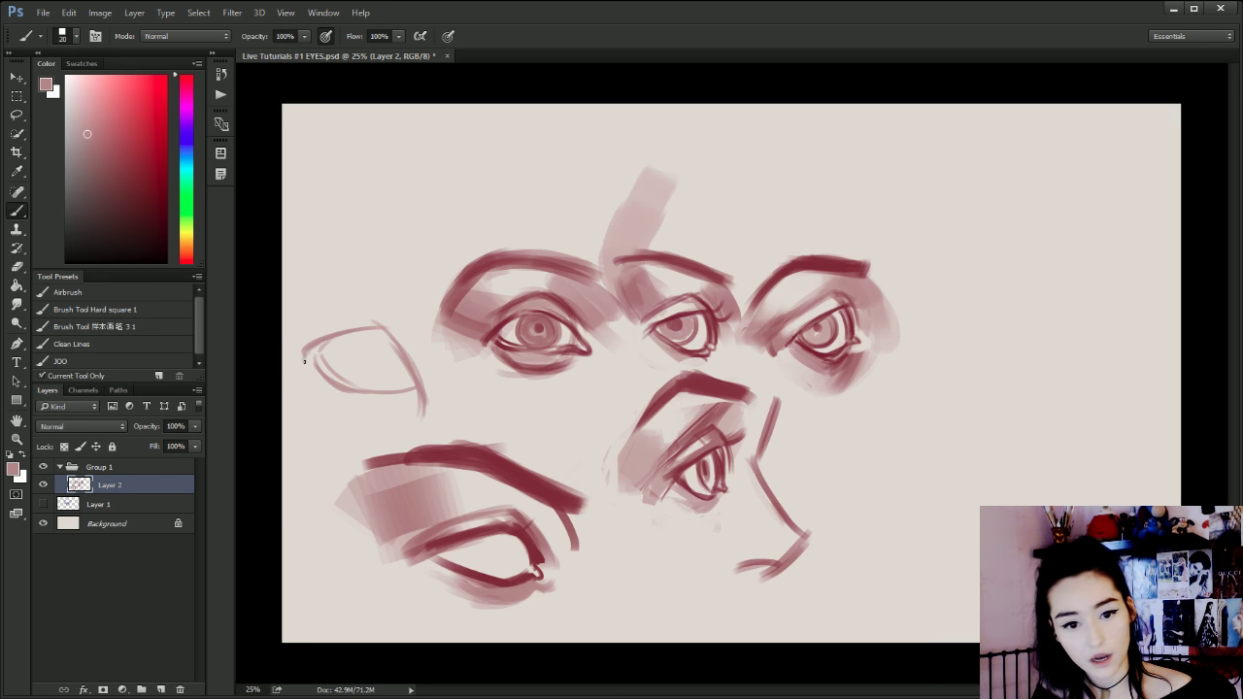
{"action": "left_click_drag", "start_coordinate": [304, 361], "coordinate": [373, 324]}
Draw the iris arc inside the newest eye and undo the trial pupil.
{"action": "mouse_move", "coordinate": [318, 356]}
{"action": "left_mouse_down"}
{"action": "mouse_move", "coordinate": [292, 369]}
{"action": "mouse_move", "coordinate": [392, 379]}
{"action": "left_mouse_up"}
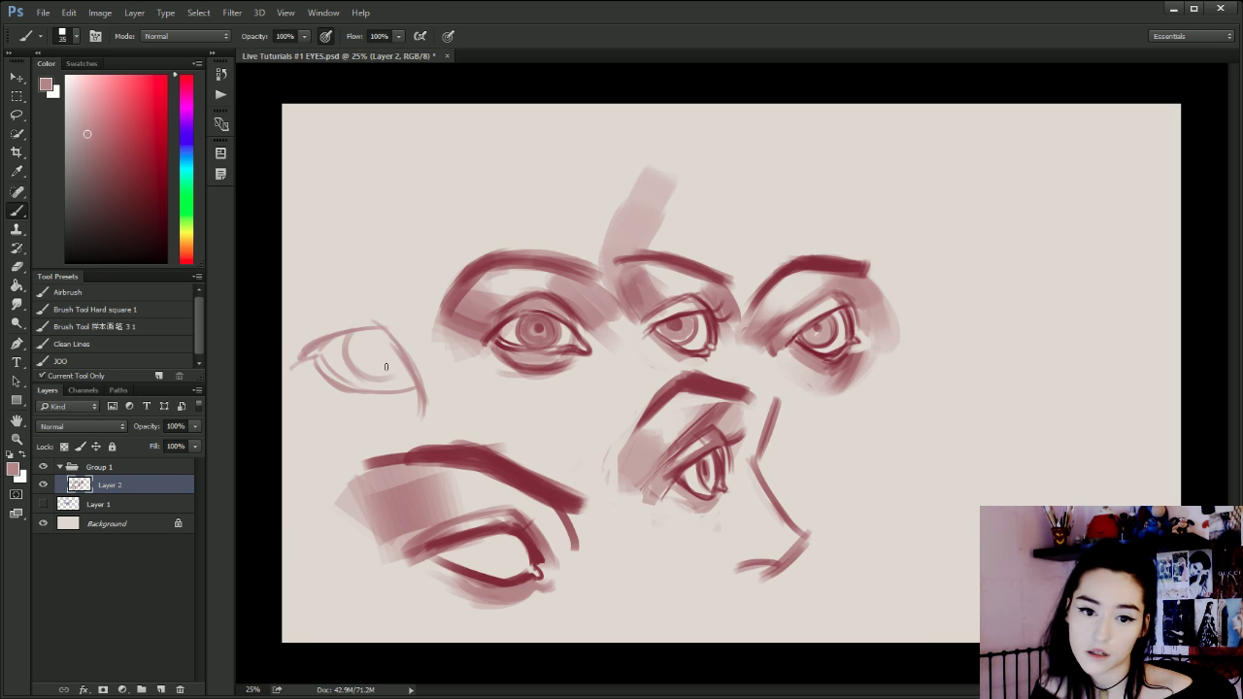
{"action": "key", "text": "ctrl+z"}
{"action": "mouse_move", "coordinate": [351, 336]}
{"action": "left_mouse_down"}
{"action": "mouse_move", "coordinate": [377, 343]}
{"action": "mouse_move", "coordinate": [396, 374]}
{"action": "mouse_move", "coordinate": [406, 369]}
{"action": "mouse_move", "coordinate": [383, 347]}
{"action": "left_mouse_up"}
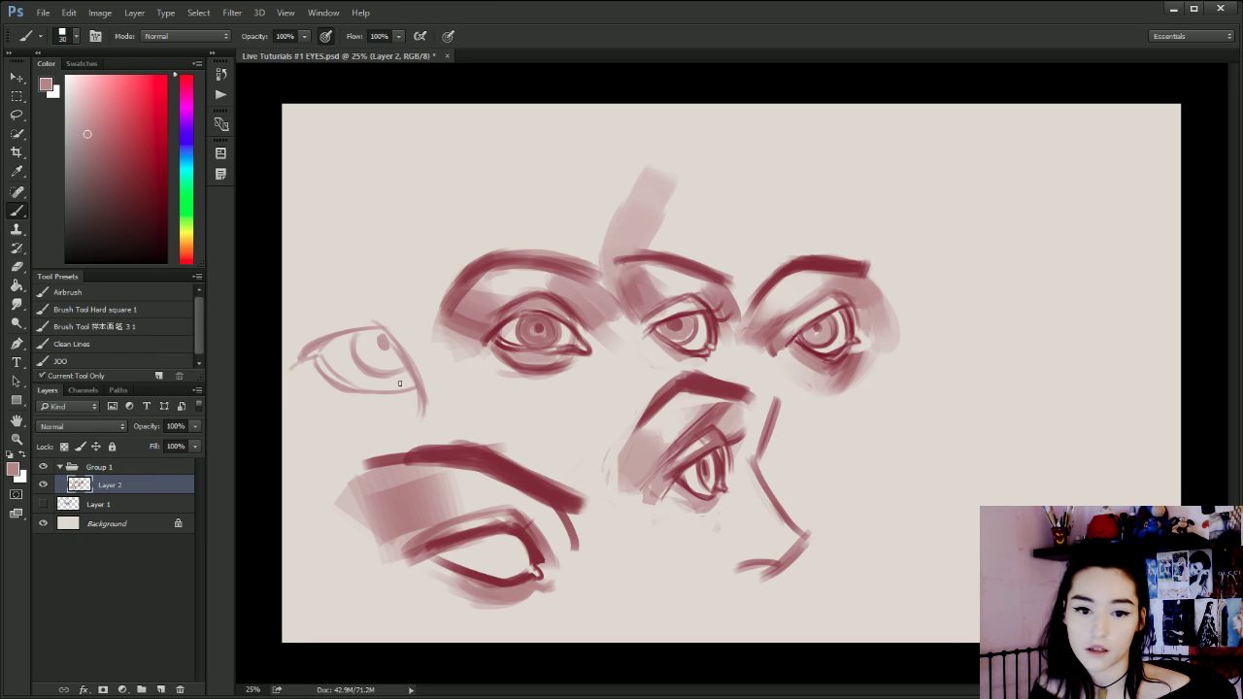
{"action": "key", "text": "ctrl+alt+z"}
{"action": "key", "text": "ctrl+alt+z"}
{"action": "key", "text": "ctrl+alt+z"}
{"action": "key", "text": "ctrl+alt+z"}
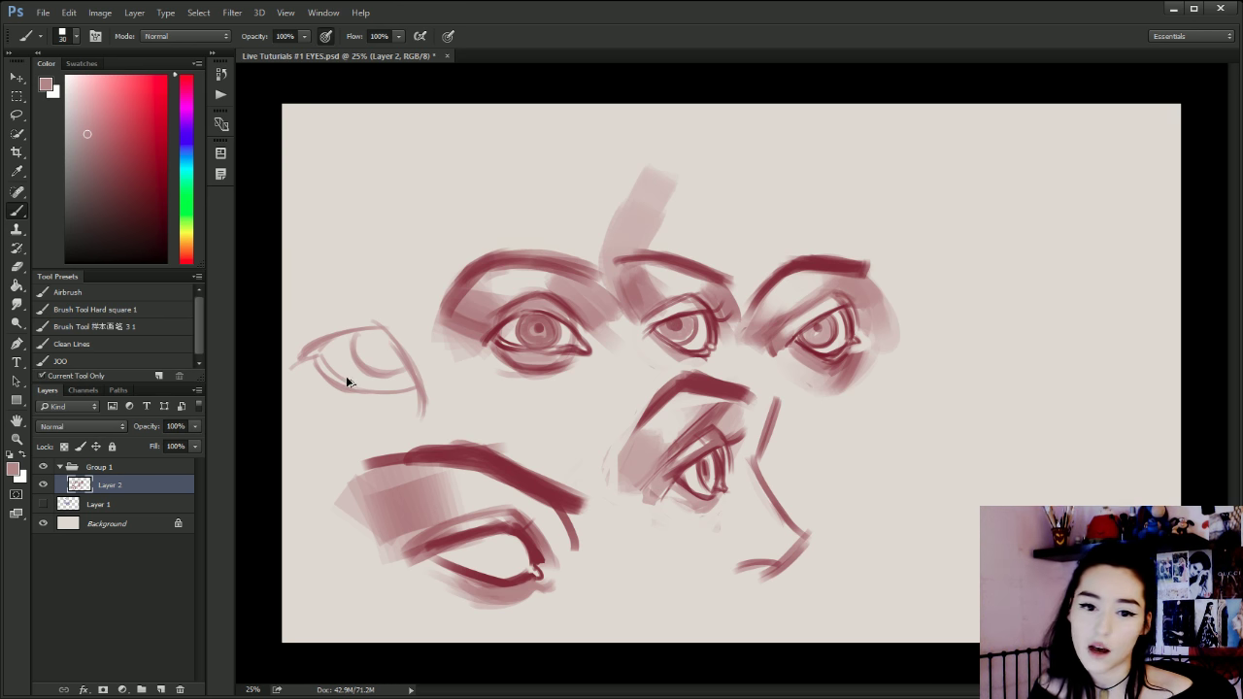
Complete the iris circle inside the newest eye and add a small pupil near its center.
{"action": "left_click_drag", "start_coordinate": [365, 340], "coordinate": [382, 384]}
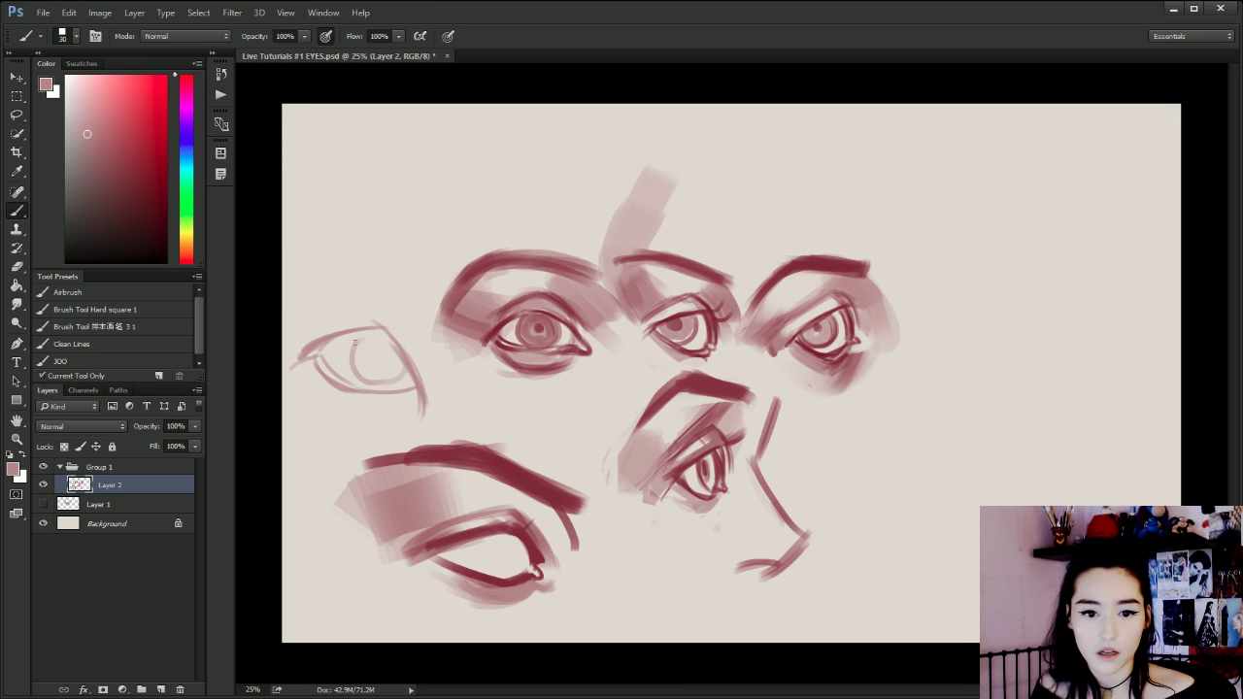
{"action": "mouse_move", "coordinate": [368, 334]}
{"action": "left_mouse_down"}
{"action": "mouse_move", "coordinate": [355, 371]}
{"action": "mouse_move", "coordinate": [396, 381]}
{"action": "mouse_move", "coordinate": [351, 355]}
{"action": "mouse_move", "coordinate": [381, 356]}
{"action": "mouse_move", "coordinate": [358, 352]}
{"action": "mouse_move", "coordinate": [360, 369]}
{"action": "mouse_move", "coordinate": [411, 371]}
{"action": "mouse_move", "coordinate": [426, 391]}
{"action": "left_mouse_up"}
{"action": "key", "text": "ctrl+alt+z"}
{"action": "key", "text": "ctrl+alt+z"}
{"action": "key", "text": "ctrl+alt+z"}
{"action": "key", "text": "ctrl+alt+z"}
Darken the newest eye's upper lid line down to the slanted corner, using a sampled dark red and a size 25 brush.
{"action": "left_click", "coordinate": [524, 475], "text": "alt"}
{"action": "key", "text": "ctrl+alt+z"}
{"action": "key", "text": "ctrl+alt+z"}
{"action": "key", "text": "bracketleft"}
{"action": "left_click_drag", "start_coordinate": [380, 334], "coordinate": [429, 414]}
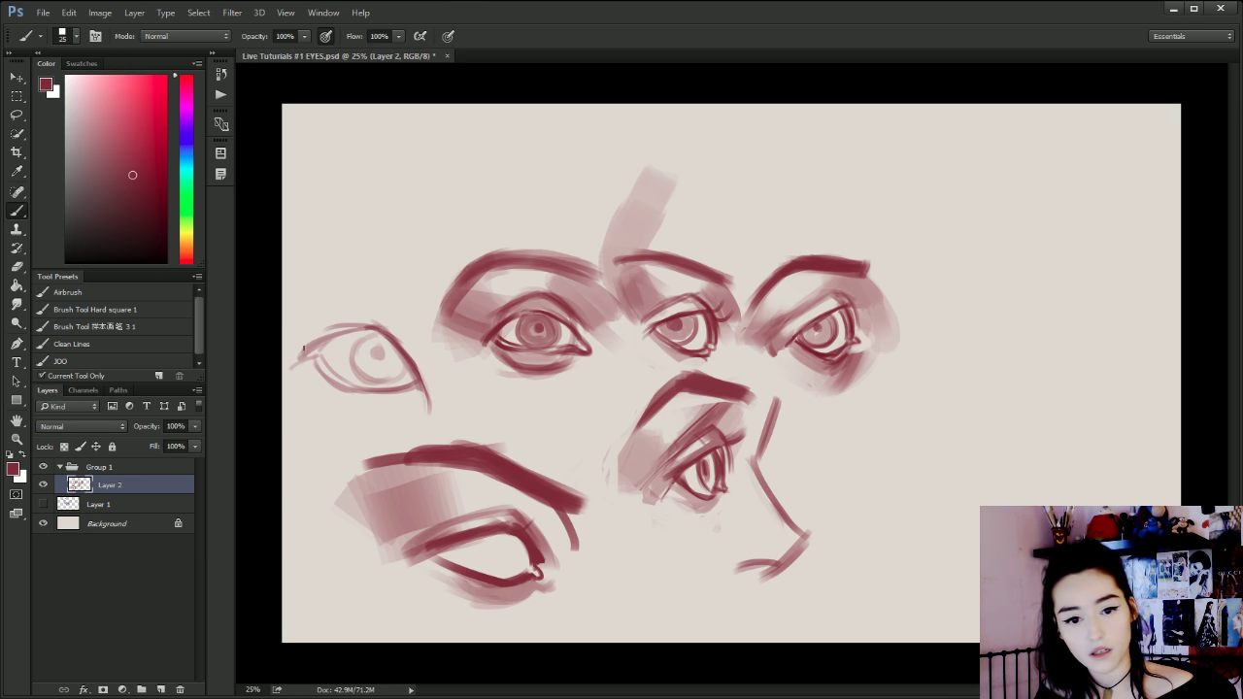
Draw a curved crease line above the outer half of the newest eye's upper lid.
{"action": "mouse_move", "coordinate": [318, 346]}
{"action": "left_mouse_down"}
{"action": "mouse_move", "coordinate": [392, 332]}
{"action": "mouse_move", "coordinate": [304, 331]}
{"action": "mouse_move", "coordinate": [352, 315]}
{"action": "left_mouse_up"}
{"action": "key", "text": "ctrl+z"}
{"action": "key", "text": "ctrl+z"}
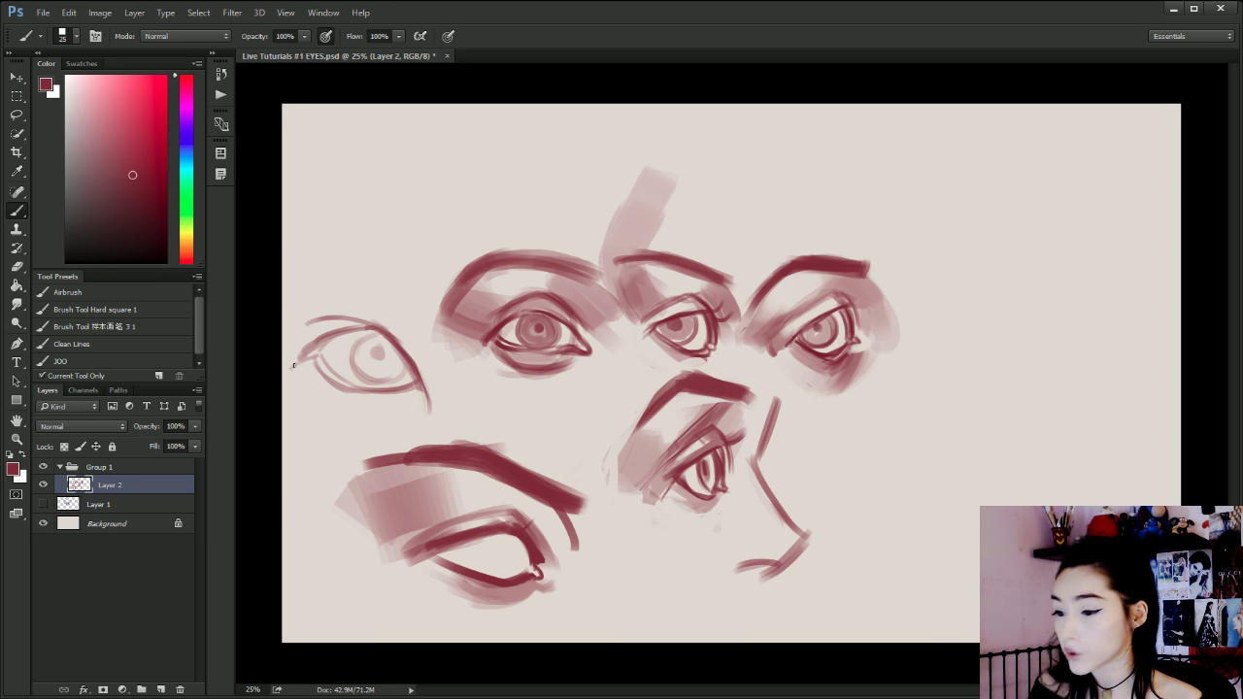
Try longer crease and brow arcs above the newest eye, undoing all but one short arc beside the front-view eye.
{"action": "mouse_move", "coordinate": [316, 333]}
{"action": "left_mouse_down"}
{"action": "mouse_move", "coordinate": [352, 316]}
{"action": "mouse_move", "coordinate": [436, 366]}
{"action": "left_mouse_up"}
{"action": "left_click_drag", "start_coordinate": [398, 314], "coordinate": [441, 365]}
{"action": "key", "text": "ctrl+alt+z"}
{"action": "key", "text": "ctrl+alt+z"}
{"action": "key", "text": "ctrl+alt+z"}
{"action": "left_click_drag", "start_coordinate": [394, 310], "coordinate": [434, 352]}
{"action": "mouse_move", "coordinate": [320, 317]}
{"action": "left_mouse_down"}
{"action": "mouse_move", "coordinate": [389, 302]}
{"action": "mouse_move", "coordinate": [437, 352]}
{"action": "left_mouse_up"}
{"action": "left_click_drag", "start_coordinate": [391, 306], "coordinate": [439, 356]}
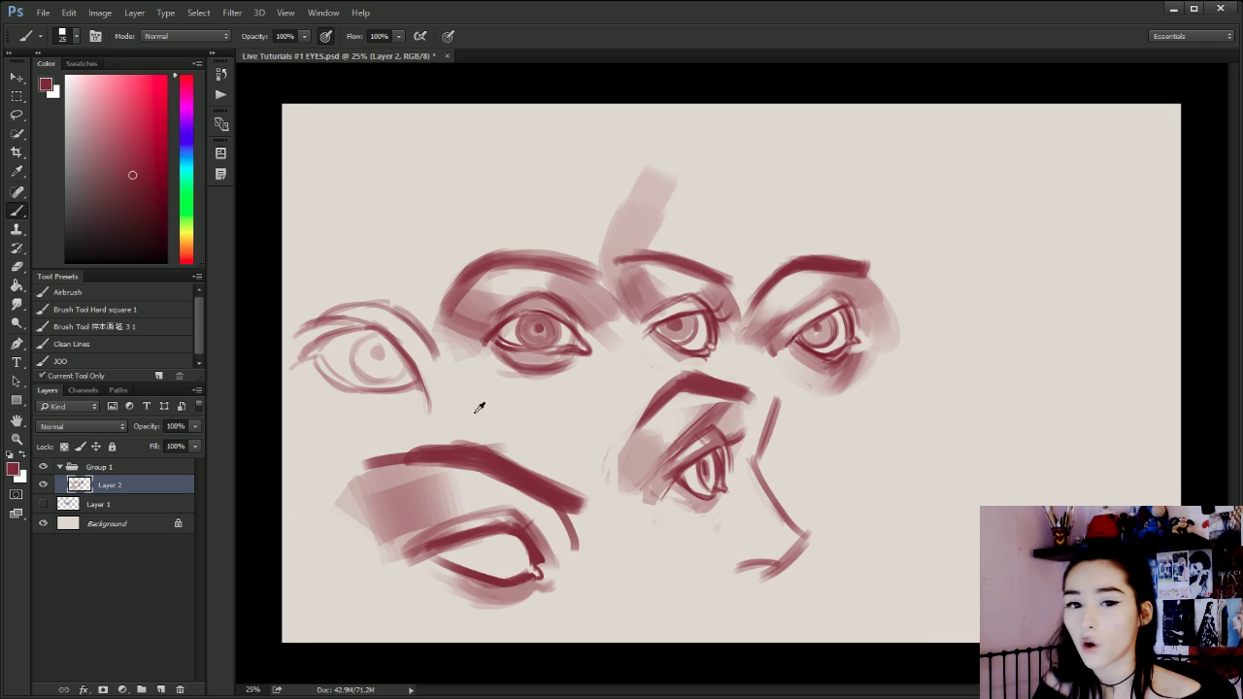
{"action": "key", "text": "ctrl+alt+z"}
{"action": "key", "text": "ctrl+alt+z"}
{"action": "key", "text": "ctrl+alt+z"}
{"action": "key", "text": "ctrl+alt+z"}
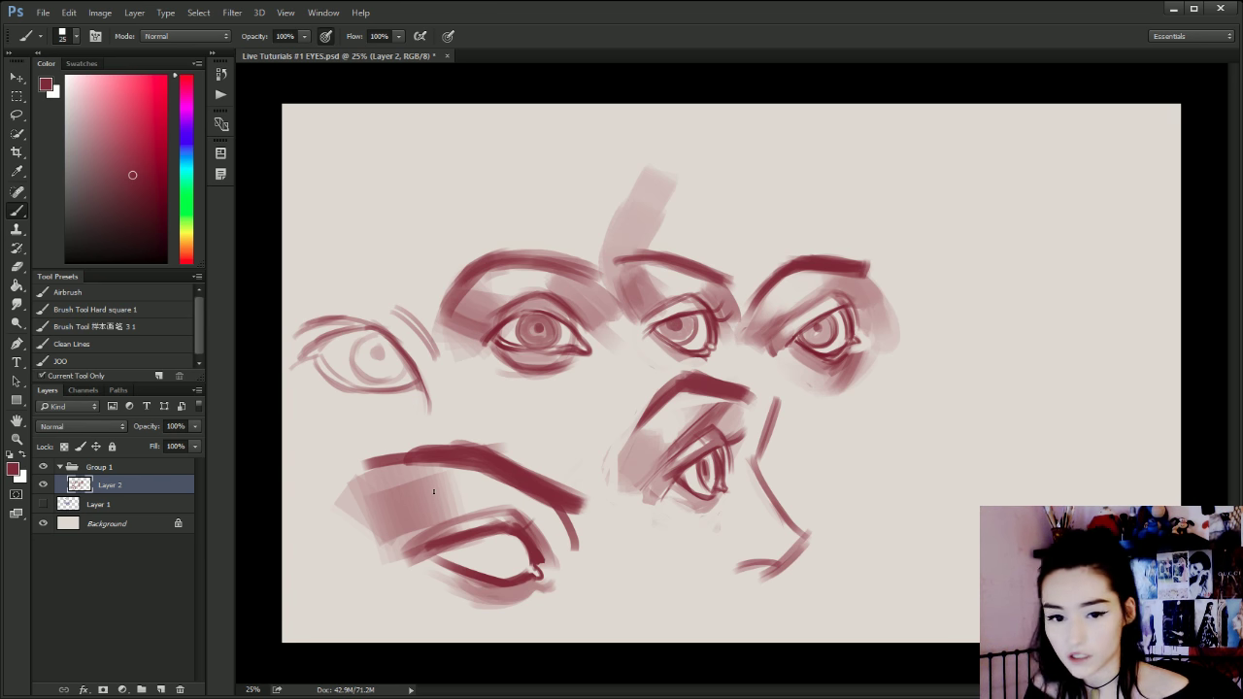
{"action": "key", "text": "ctrl+alt+z"}
Darken the newest eye's lid crease and extend it outward past the outer corner, undoing stray strokes.
{"action": "left_click_drag", "start_coordinate": [319, 322], "coordinate": [375, 327]}
{"action": "left_click_drag", "start_coordinate": [298, 345], "coordinate": [380, 336]}
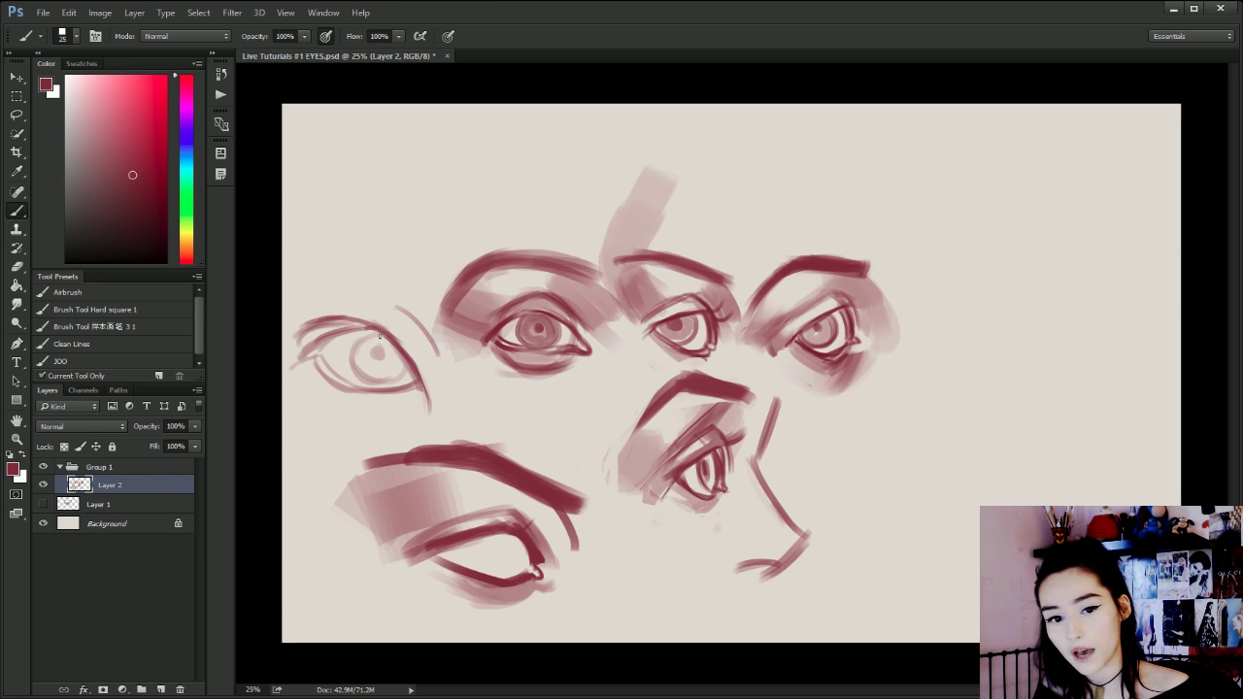
{"action": "key", "text": "ctrl+alt+z"}
{"action": "left_click_drag", "start_coordinate": [287, 338], "coordinate": [377, 328]}
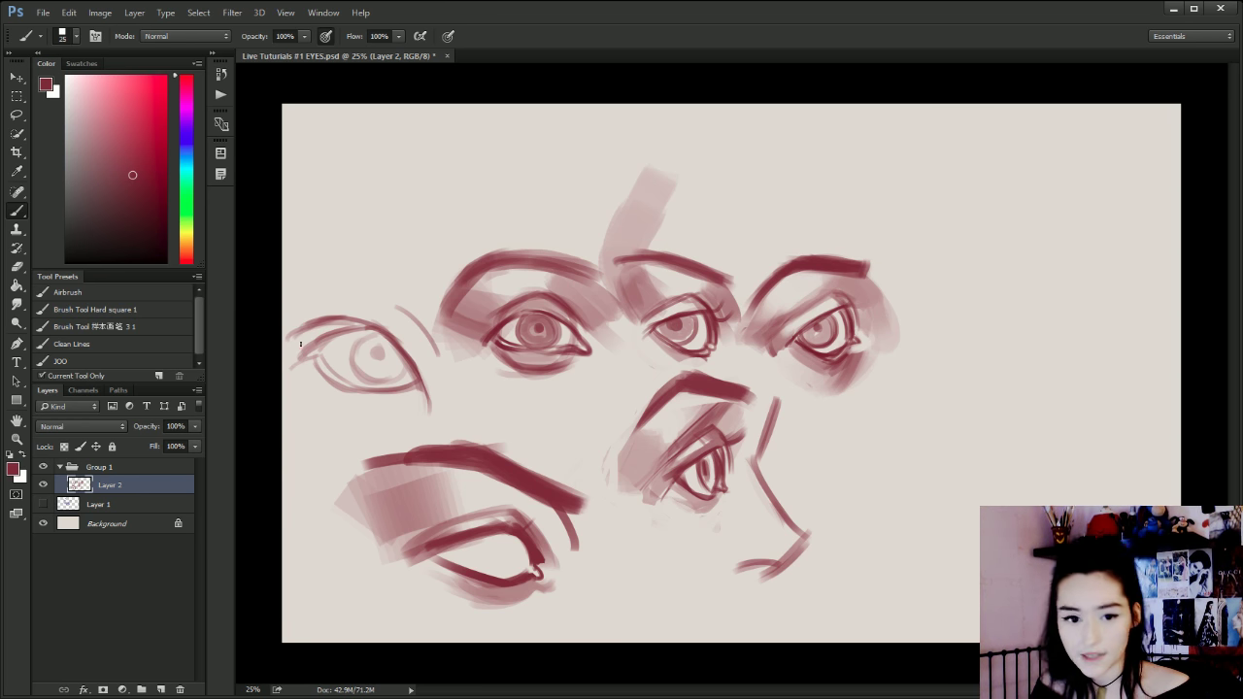
{"action": "mouse_move", "coordinate": [289, 337]}
{"action": "left_mouse_down"}
{"action": "mouse_move", "coordinate": [366, 323]}
{"action": "mouse_move", "coordinate": [390, 340]}
{"action": "left_mouse_up"}
{"action": "key", "text": "ctrl+z"}
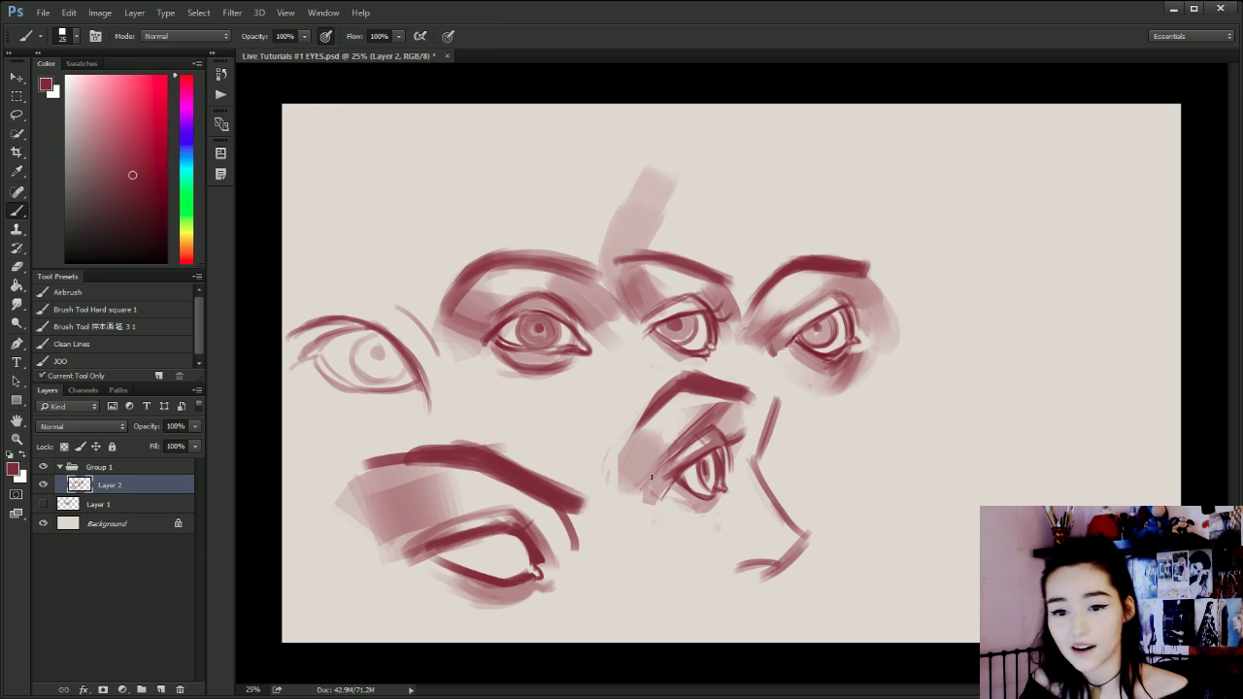
{"action": "left_click_drag", "start_coordinate": [520, 505], "coordinate": [542, 527]}
{"action": "key", "text": "ctrl+z"}
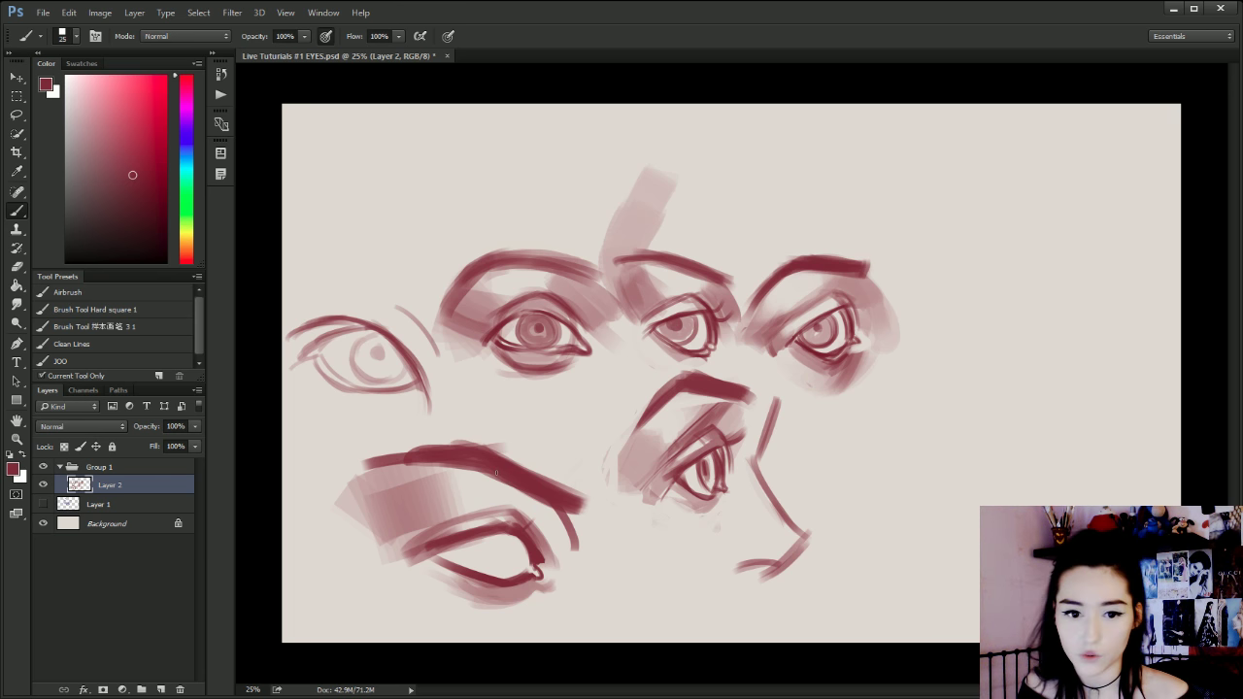
Lasso the newest eye, move it to the empty space beside the profile nose, and deselect it.
{"action": "left_click", "coordinate": [17, 114]}
{"action": "mouse_move", "coordinate": [288, 293]}
{"action": "left_mouse_down"}
{"action": "mouse_move", "coordinate": [317, 284]}
{"action": "mouse_move", "coordinate": [372, 303]}
{"action": "mouse_move", "coordinate": [435, 358]}
{"action": "mouse_move", "coordinate": [382, 416]}
{"action": "mouse_move", "coordinate": [286, 335]}
{"action": "left_mouse_up"}
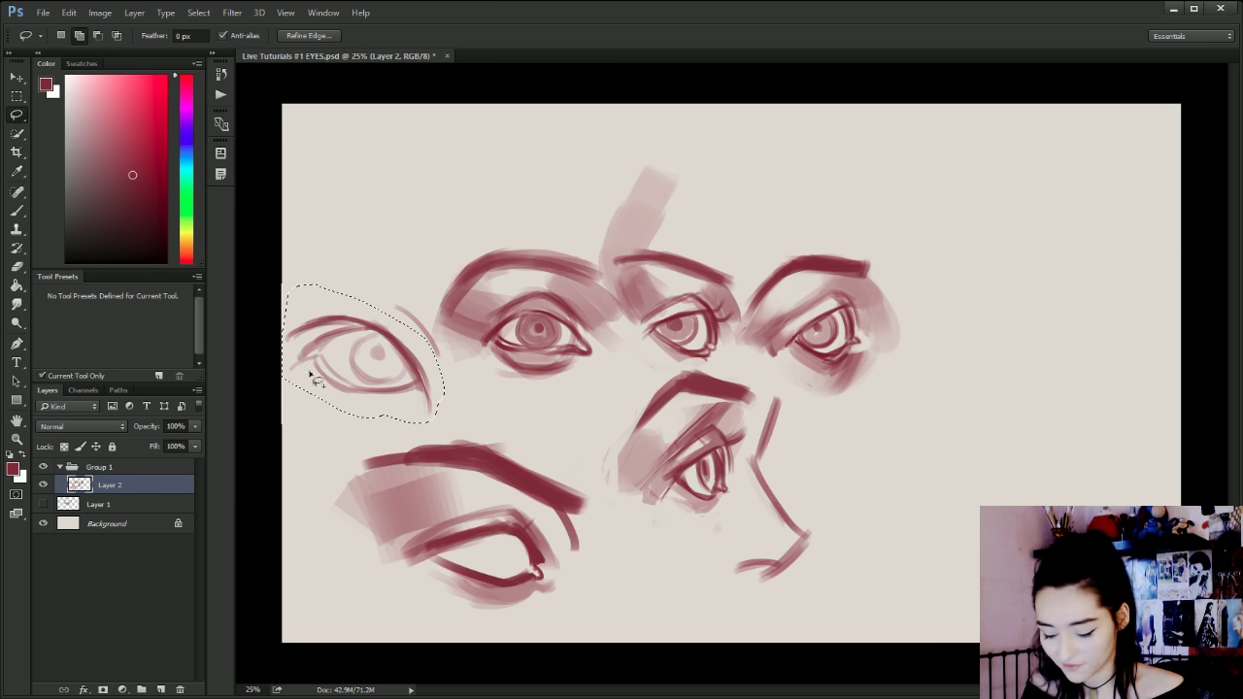
{"action": "key", "text": "ctrl+t"}
{"action": "mouse_move", "coordinate": [372, 398]}
{"action": "left_mouse_down"}
{"action": "mouse_move", "coordinate": [872, 476]}
{"action": "mouse_move", "coordinate": [883, 505]}
{"action": "left_mouse_up"}
{"action": "left_click", "coordinate": [658, 36]}
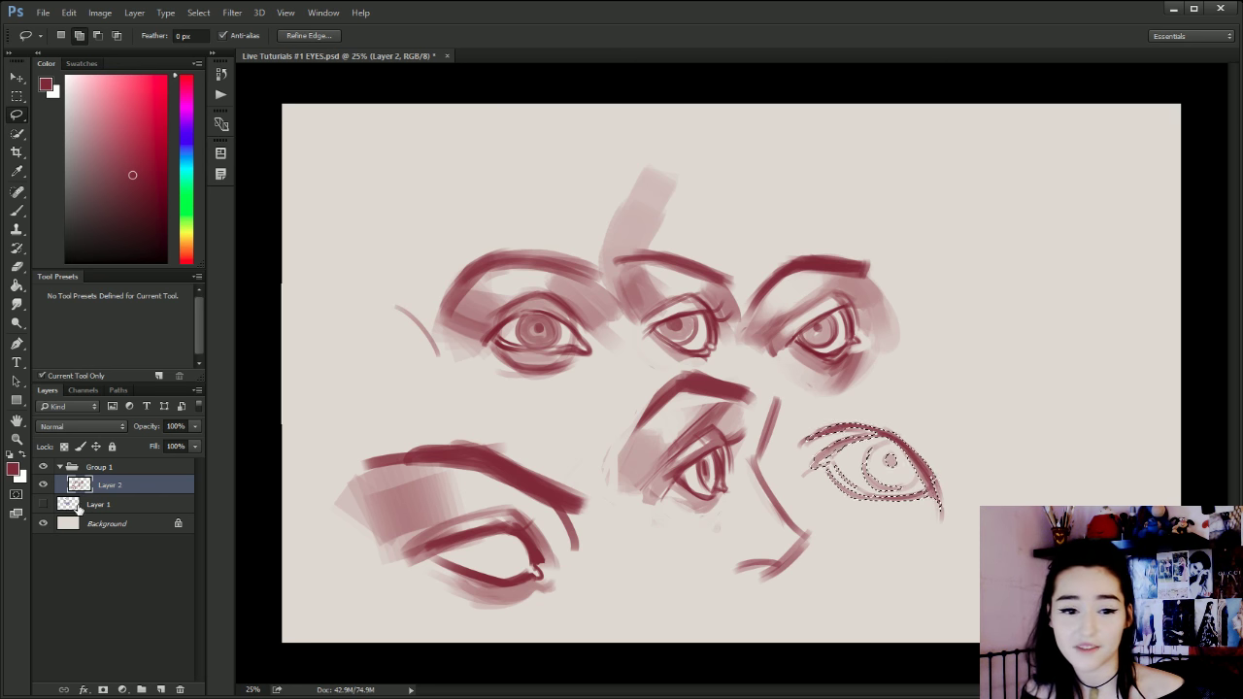
{"action": "key", "text": "ctrl+d"}
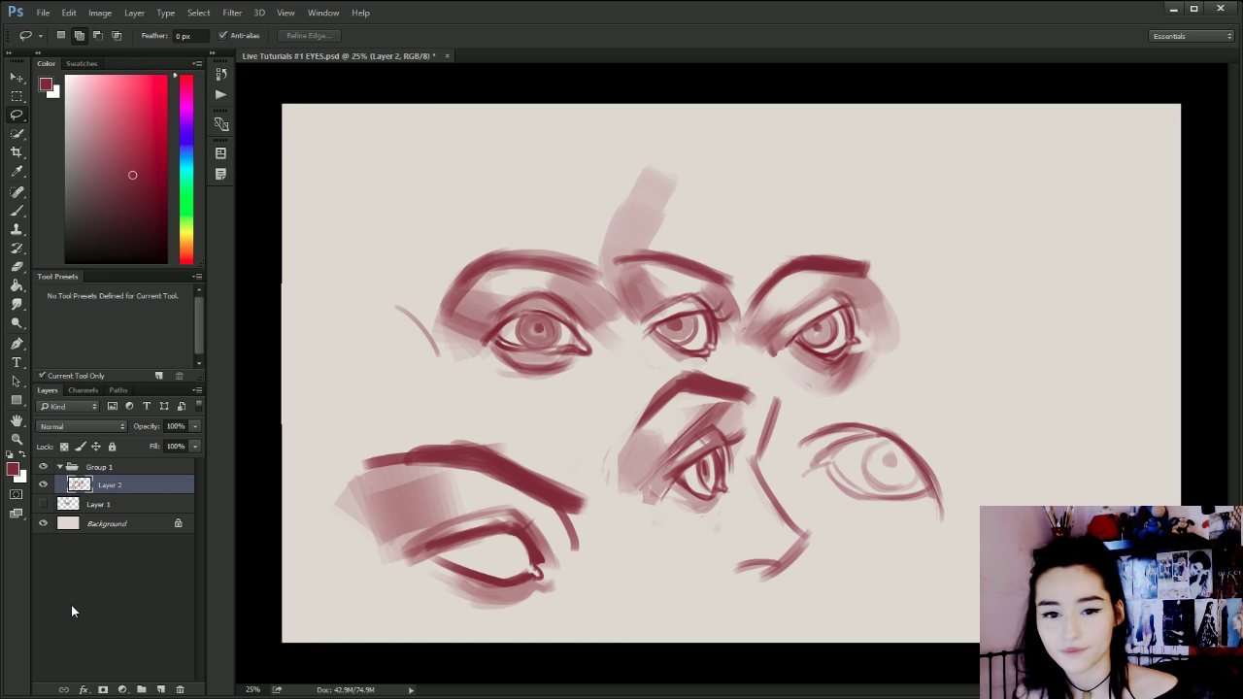
Remove the leftover arc beside the front-view eye and clear any remaining selection.
{"action": "mouse_move", "coordinate": [393, 293]}
{"action": "left_mouse_down"}
{"action": "mouse_move", "coordinate": [435, 364]}
{"action": "mouse_move", "coordinate": [428, 347]}
{"action": "left_mouse_up"}
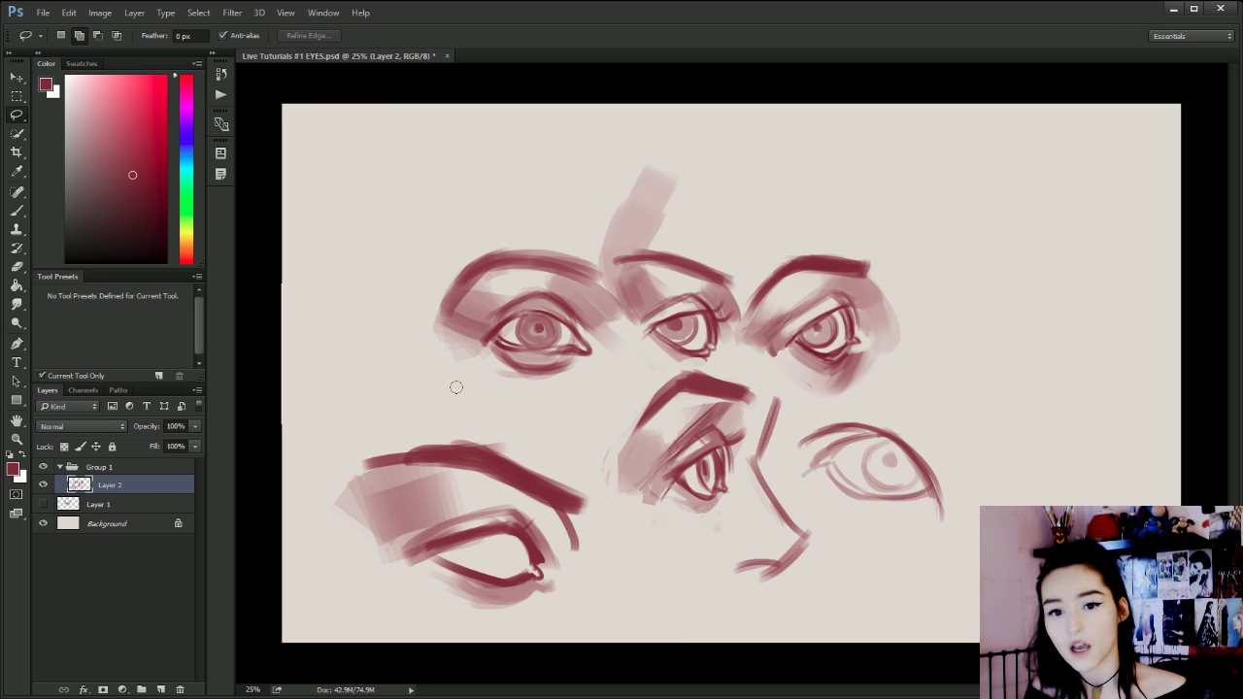
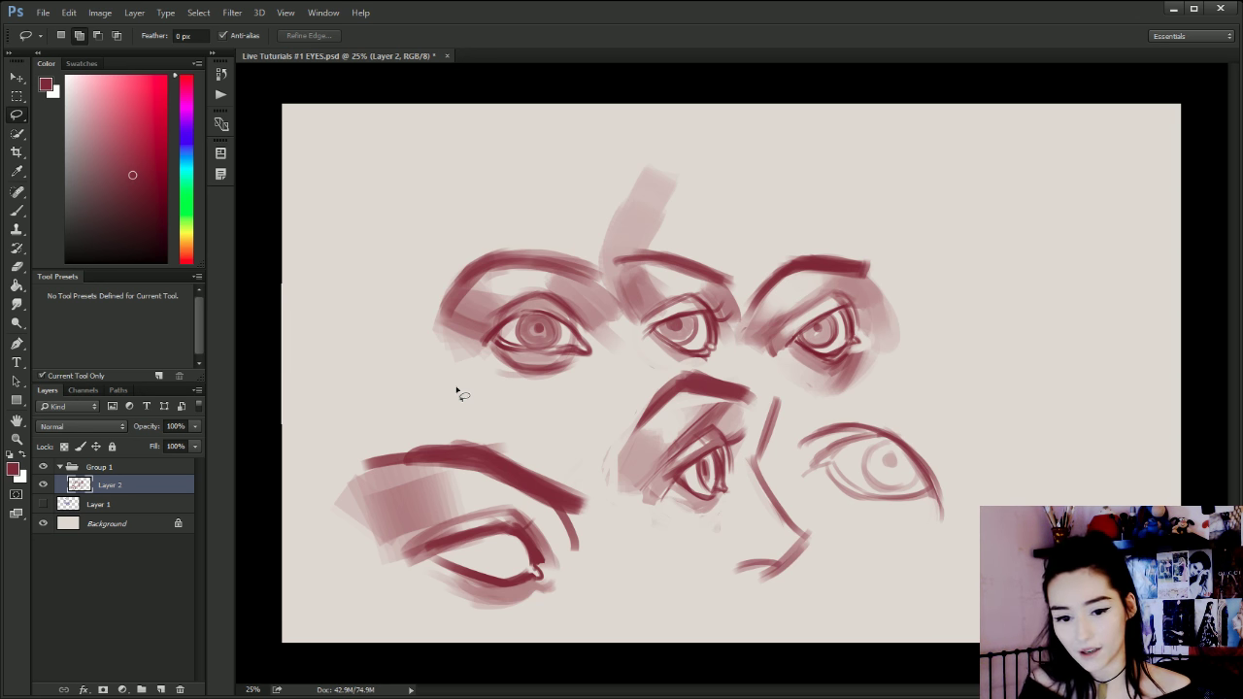
{"action": "left_click_drag", "start_coordinate": [450, 555], "coordinate": [456, 590]}
{"action": "key", "text": "ctrl+d"}
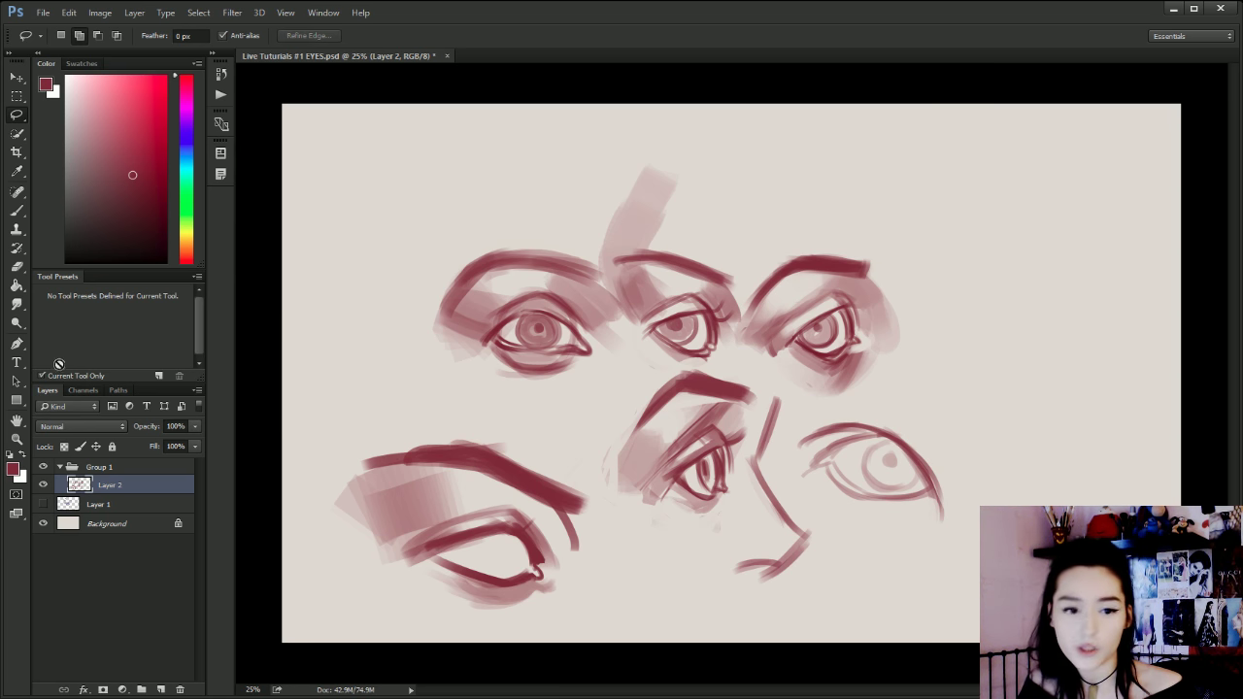
Add a new layer and block in another eye's upper lid with straight brush strokes, above the relocated eye.
{"action": "left_click", "coordinate": [161, 688]}
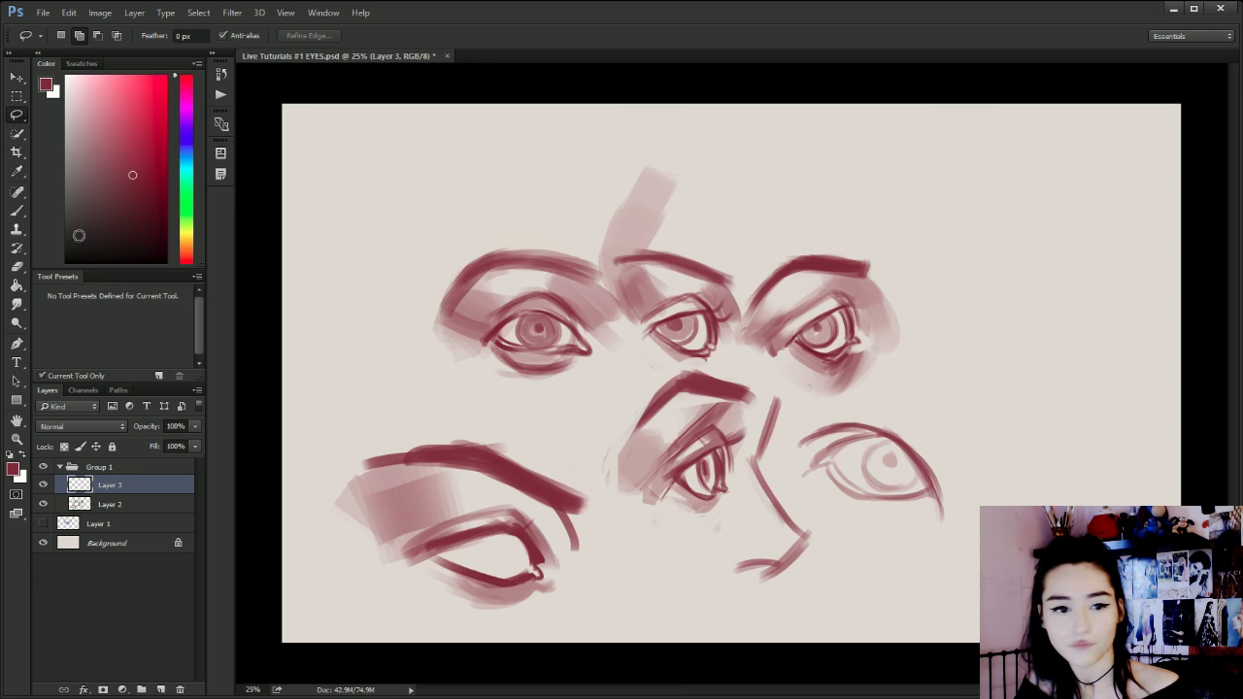
{"action": "left_click", "coordinate": [18, 210]}
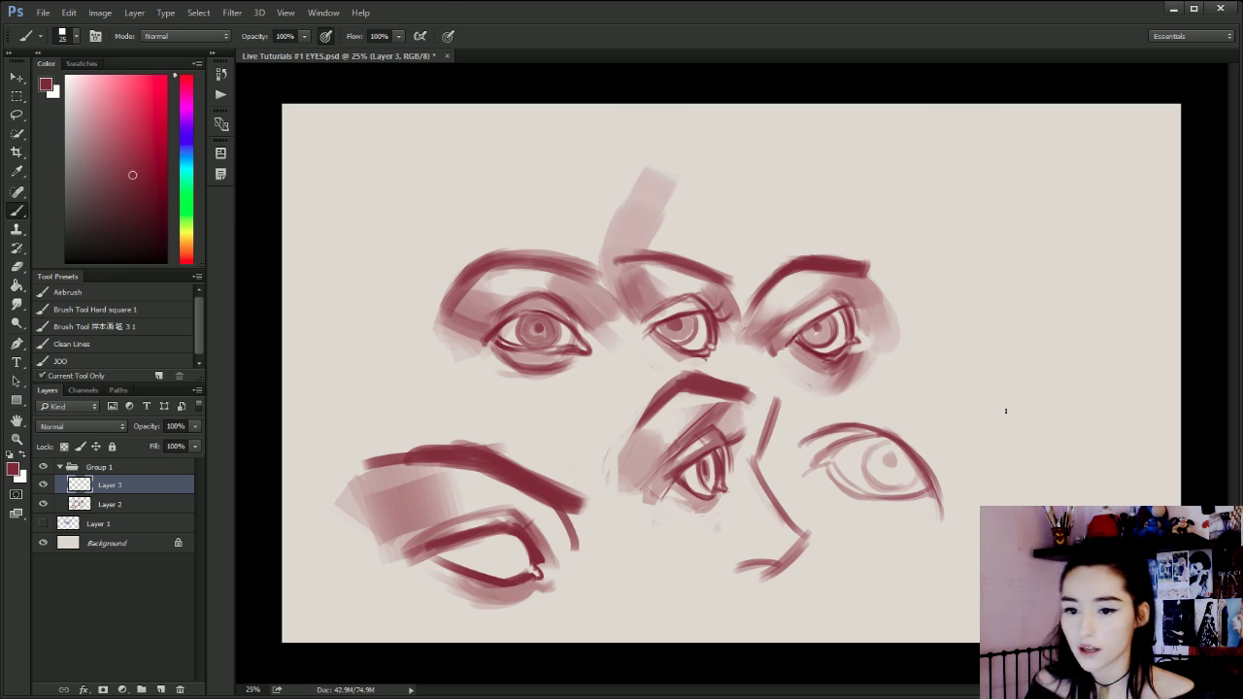
{"action": "left_click_drag", "start_coordinate": [1011, 358], "coordinate": [1032, 394]}
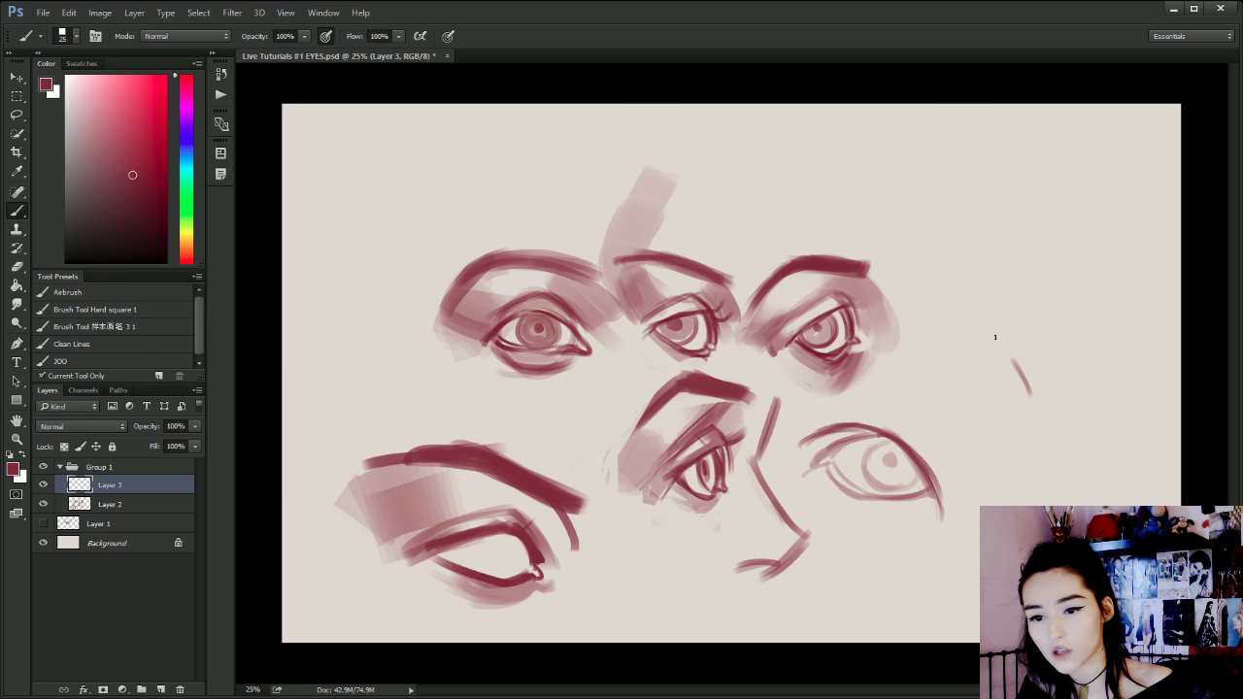
{"action": "mouse_move", "coordinate": [1003, 349]}
{"action": "left_mouse_down"}
{"action": "mouse_move", "coordinate": [923, 376]}
{"action": "mouse_move", "coordinate": [1014, 360]}
{"action": "left_mouse_up"}
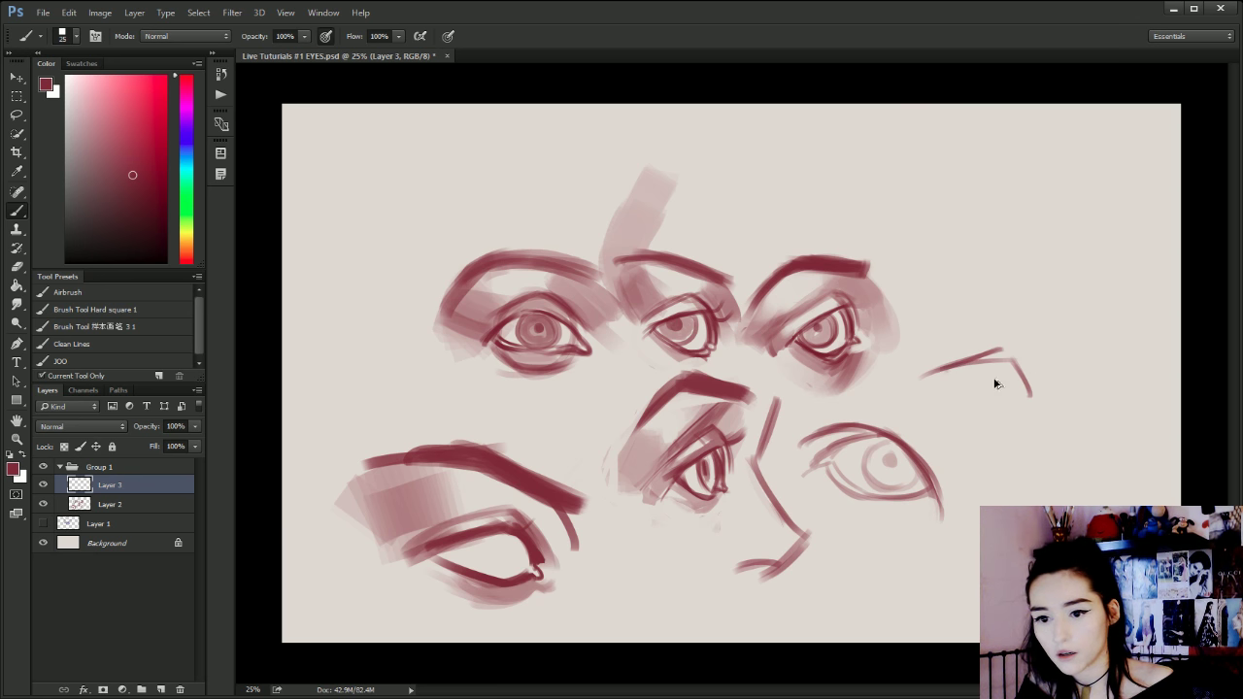
{"action": "key", "text": "ctrl+alt+z"}
{"action": "key", "text": "ctrl+alt+z"}
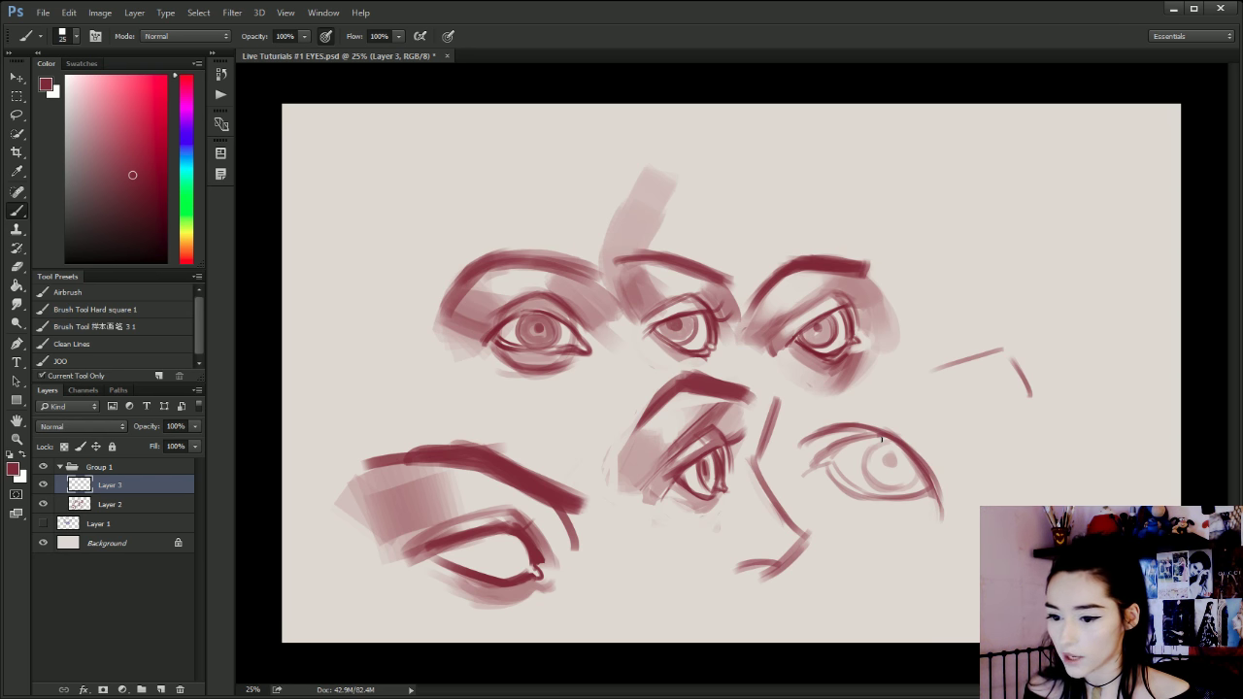
Redraw the new eye's upper lid as a long slope that bends down steeply toward the inner corner.
{"action": "key", "text": "ctrl+z"}
{"action": "mouse_move", "coordinate": [1004, 352]}
{"action": "left_mouse_down"}
{"action": "mouse_move", "coordinate": [923, 386]}
{"action": "mouse_move", "coordinate": [1035, 399]}
{"action": "left_mouse_up"}
{"action": "key", "text": "ctrl+alt+z"}
{"action": "key", "text": "ctrl+alt+z"}
{"action": "left_click_drag", "start_coordinate": [1001, 357], "coordinate": [1035, 395]}
{"action": "left_click_drag", "start_coordinate": [1001, 357], "coordinate": [1039, 409]}
{"action": "left_click_drag", "start_coordinate": [1012, 357], "coordinate": [1037, 398]}
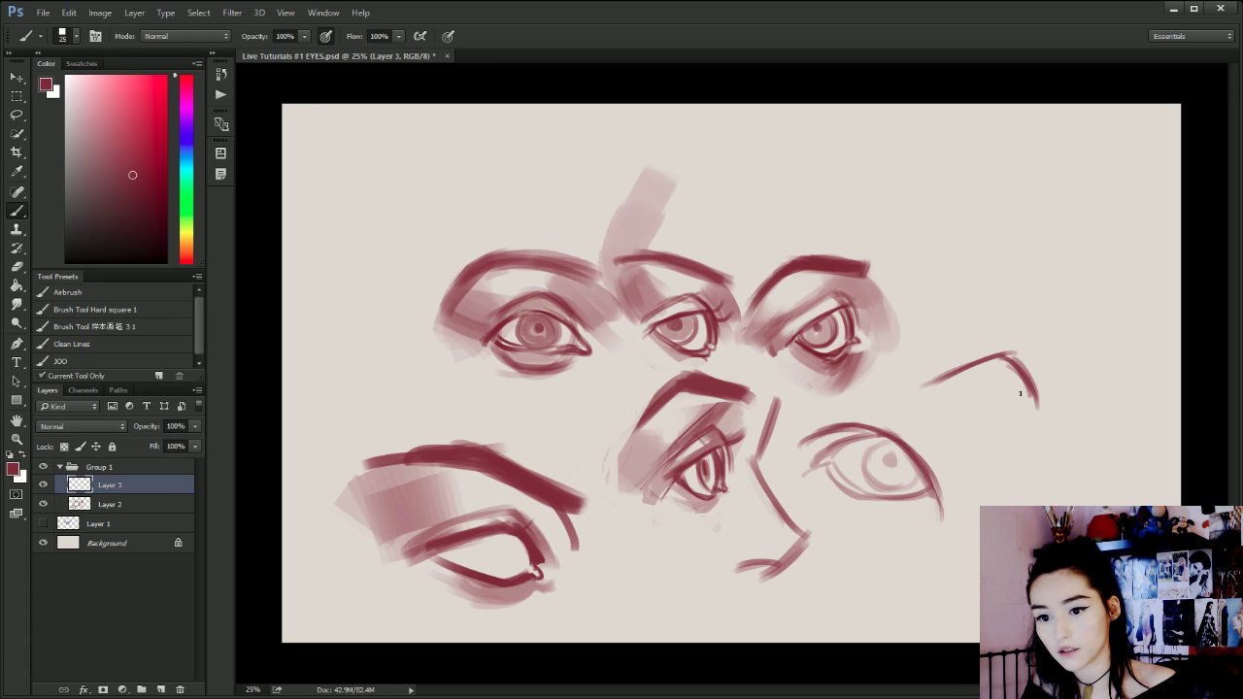
{"action": "key", "text": "ctrl+alt+z"}
{"action": "key", "text": "ctrl+alt+z"}
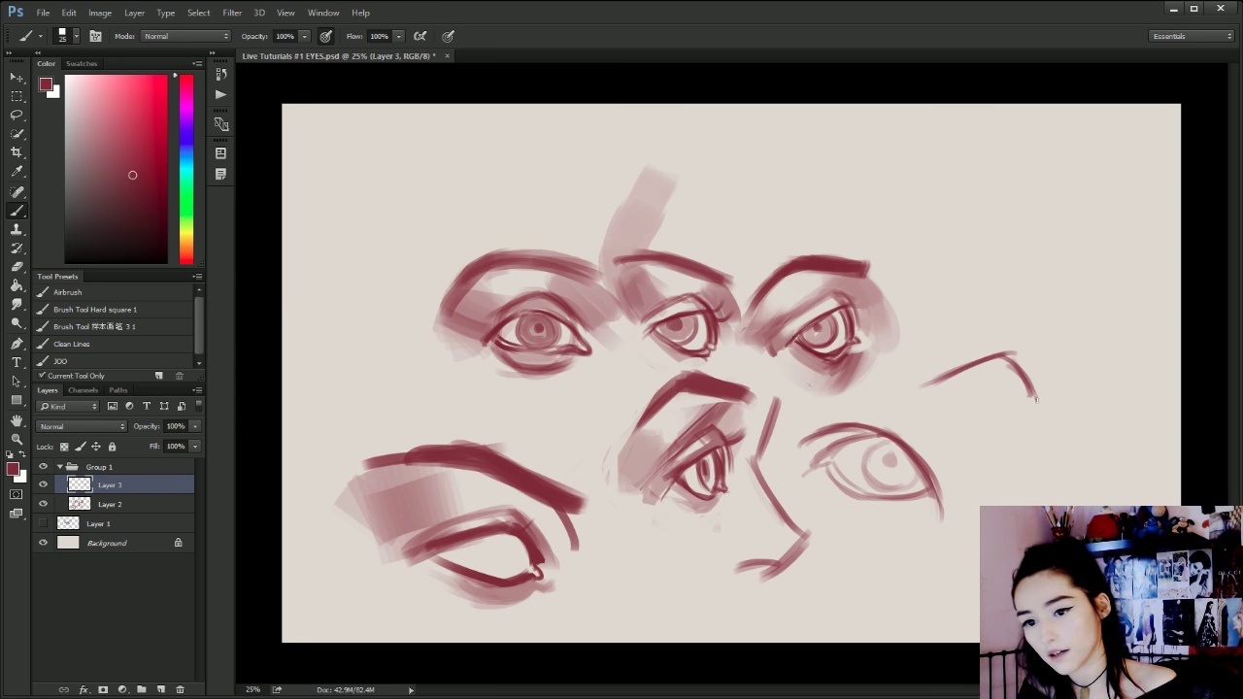
Rework the new eye's upper lid, thickening the long slope and extending the steep side further down.
{"action": "left_click_drag", "start_coordinate": [1036, 399], "coordinate": [1027, 407]}
{"action": "key", "text": "ctrl+alt+z"}
{"action": "mouse_move", "coordinate": [1015, 353]}
{"action": "left_mouse_down"}
{"action": "mouse_move", "coordinate": [1036, 396]}
{"action": "mouse_move", "coordinate": [1029, 386]}
{"action": "left_mouse_up"}
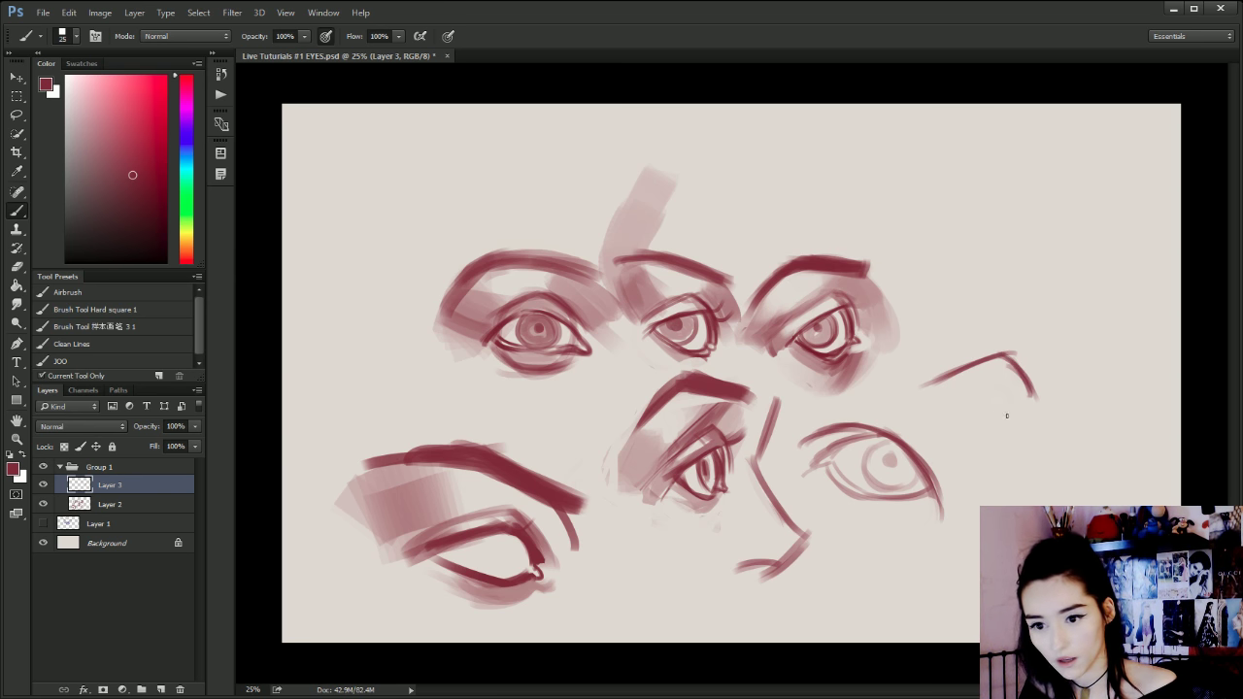
{"action": "key", "text": "ctrl+alt+z"}
{"action": "key", "text": "ctrl+alt+z"}
{"action": "left_click_drag", "start_coordinate": [927, 377], "coordinate": [1014, 355]}
{"action": "key", "text": "ctrl+alt+z"}
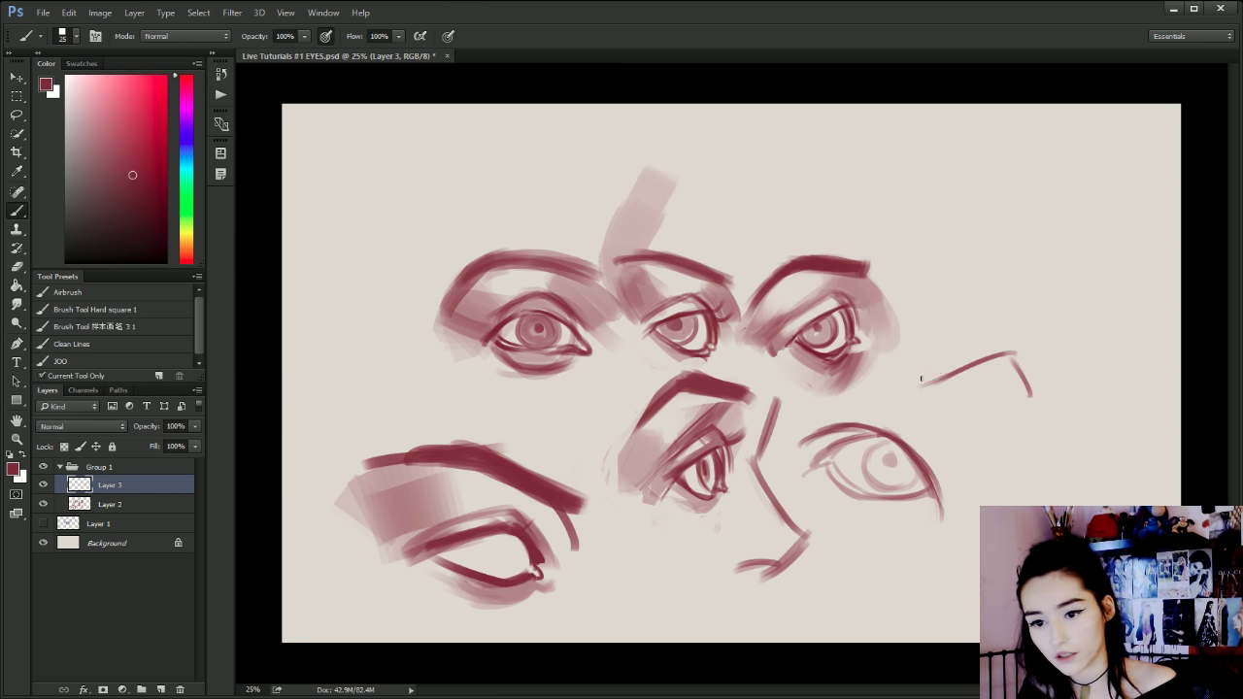
{"action": "mouse_move", "coordinate": [920, 380]}
{"action": "left_mouse_down"}
{"action": "mouse_move", "coordinate": [1012, 361]}
{"action": "mouse_move", "coordinate": [942, 382]}
{"action": "mouse_move", "coordinate": [1003, 367]}
{"action": "mouse_move", "coordinate": [1029, 396]}
{"action": "left_mouse_up"}
{"action": "key", "text": "ctrl+alt+z"}
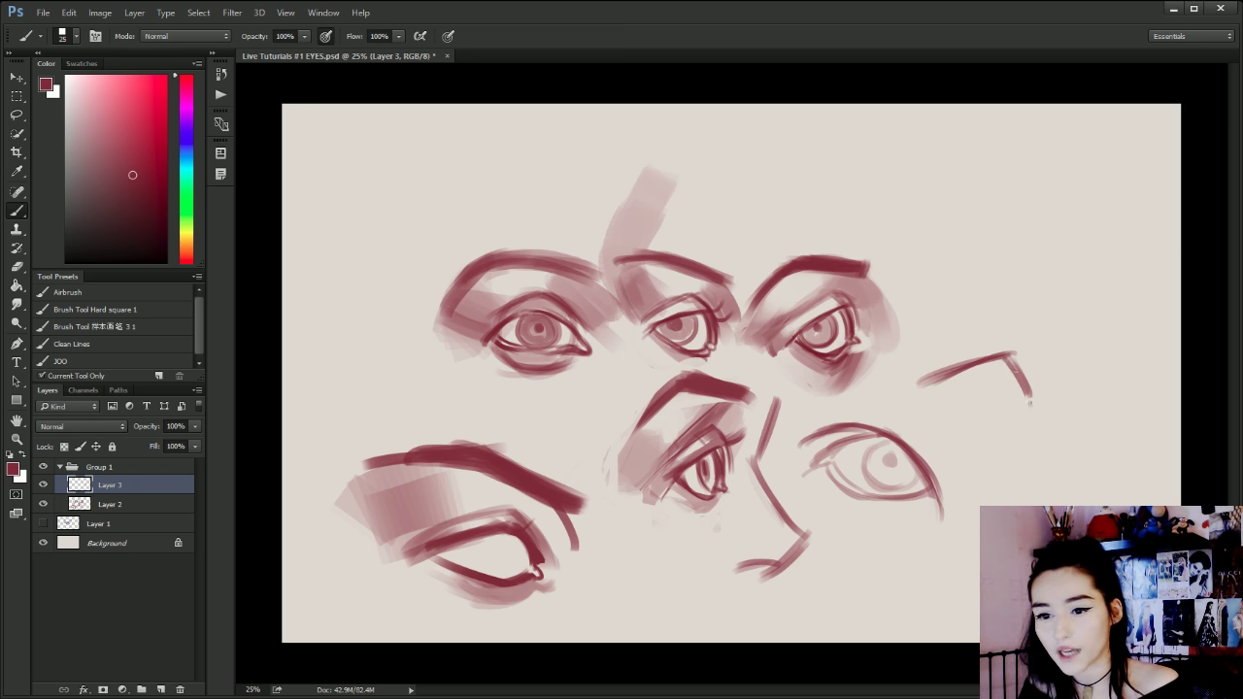
{"action": "left_click_drag", "start_coordinate": [1006, 355], "coordinate": [1028, 400]}
{"action": "left_click_drag", "start_coordinate": [1006, 355], "coordinate": [1037, 413]}
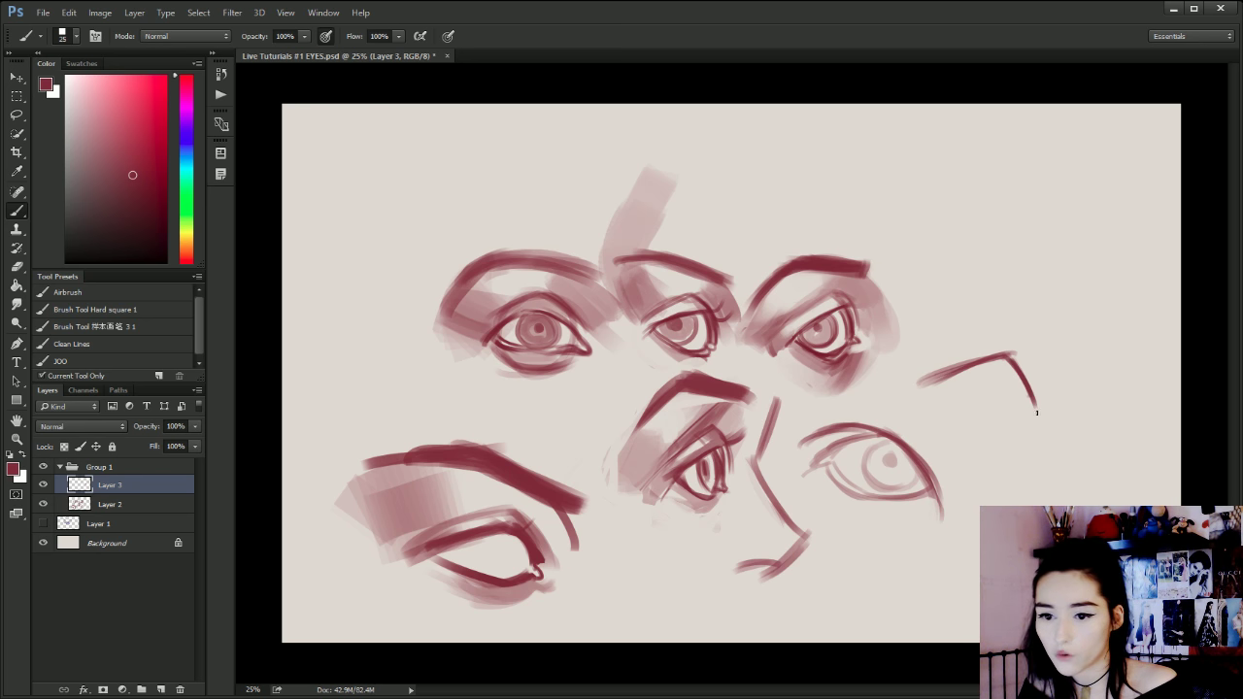
Try closing the new eye's outline with a flat lower lid and pointed inner corner, and undo it.
{"action": "left_click_drag", "start_coordinate": [936, 396], "coordinate": [1043, 409]}
{"action": "mouse_move", "coordinate": [920, 388]}
{"action": "left_mouse_down"}
{"action": "mouse_move", "coordinate": [980, 361]}
{"action": "mouse_move", "coordinate": [928, 386]}
{"action": "left_mouse_up"}
{"action": "key", "text": "ctrl+alt+z"}
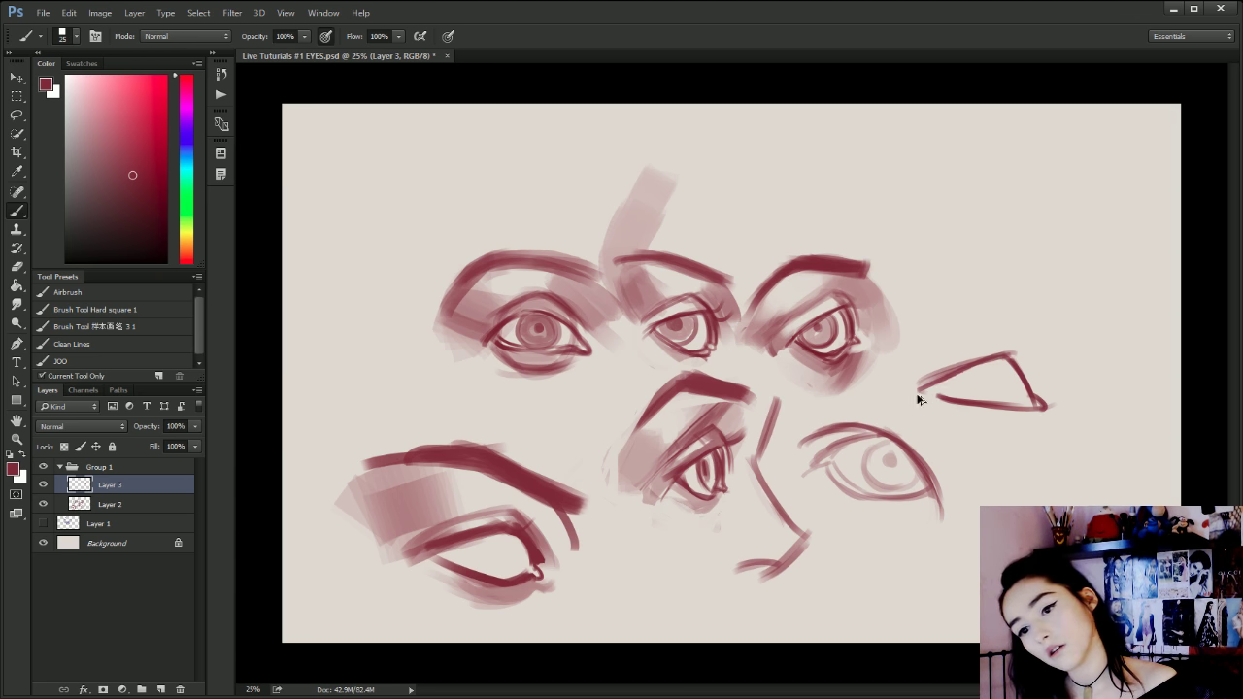
{"action": "key", "text": "ctrl+alt+z"}
{"action": "key", "text": "ctrl+alt+z"}
{"action": "key", "text": "ctrl+alt+z"}
{"action": "key", "text": "ctrl+alt+z"}
{"action": "key", "text": "ctrl+alt+z"}
{"action": "key", "text": "ctrl+alt+z"}
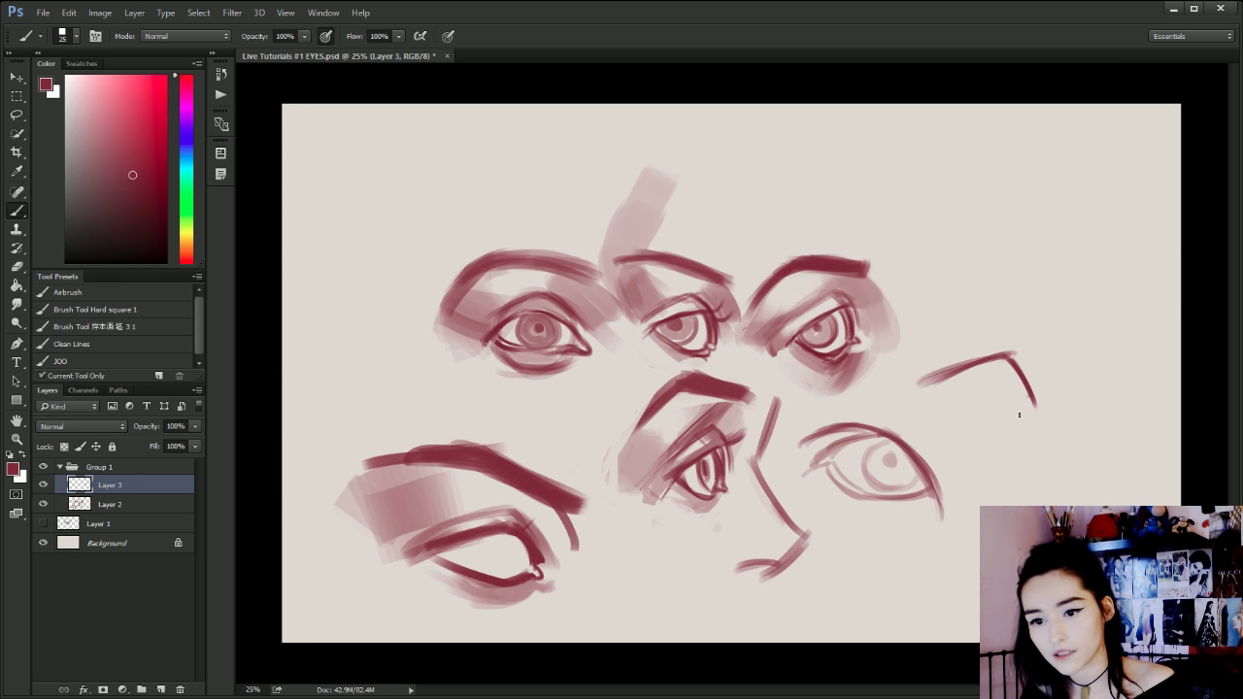
Draw the new eye's lower lid curving from the outer corner to the end of the steep side.
{"action": "left_click_drag", "start_coordinate": [966, 413], "coordinate": [1030, 409]}
{"action": "left_click_drag", "start_coordinate": [925, 398], "coordinate": [1027, 407]}
{"action": "key", "text": "ctrl+alt+z"}
{"action": "key", "text": "ctrl+alt+z"}
{"action": "left_click_drag", "start_coordinate": [931, 397], "coordinate": [1023, 417]}
{"action": "mouse_move", "coordinate": [925, 389]}
{"action": "left_mouse_down"}
{"action": "mouse_move", "coordinate": [966, 413]}
{"action": "mouse_move", "coordinate": [1019, 416]}
{"action": "left_mouse_up"}
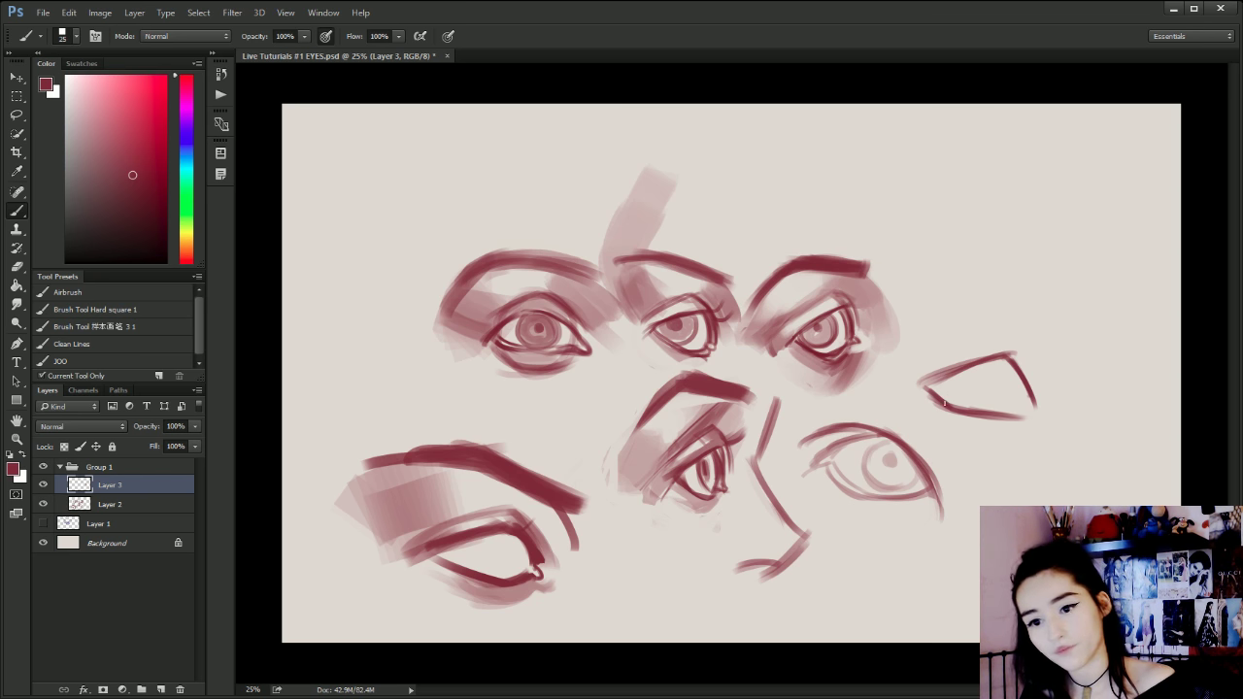
{"action": "left_click_drag", "start_coordinate": [937, 396], "coordinate": [1017, 422]}
Undo the extra lower lid stroke and draw an eyeball circle around the new eye outline with a size 40 brush.
{"action": "key", "text": "bracketright"}
{"action": "key", "text": "bracketright"}
{"action": "key", "text": "bracketright"}
{"action": "key", "text": "bracketright"}
{"action": "key", "text": "ctrl+alt+z"}
{"action": "key", "text": "ctrl+alt+z"}
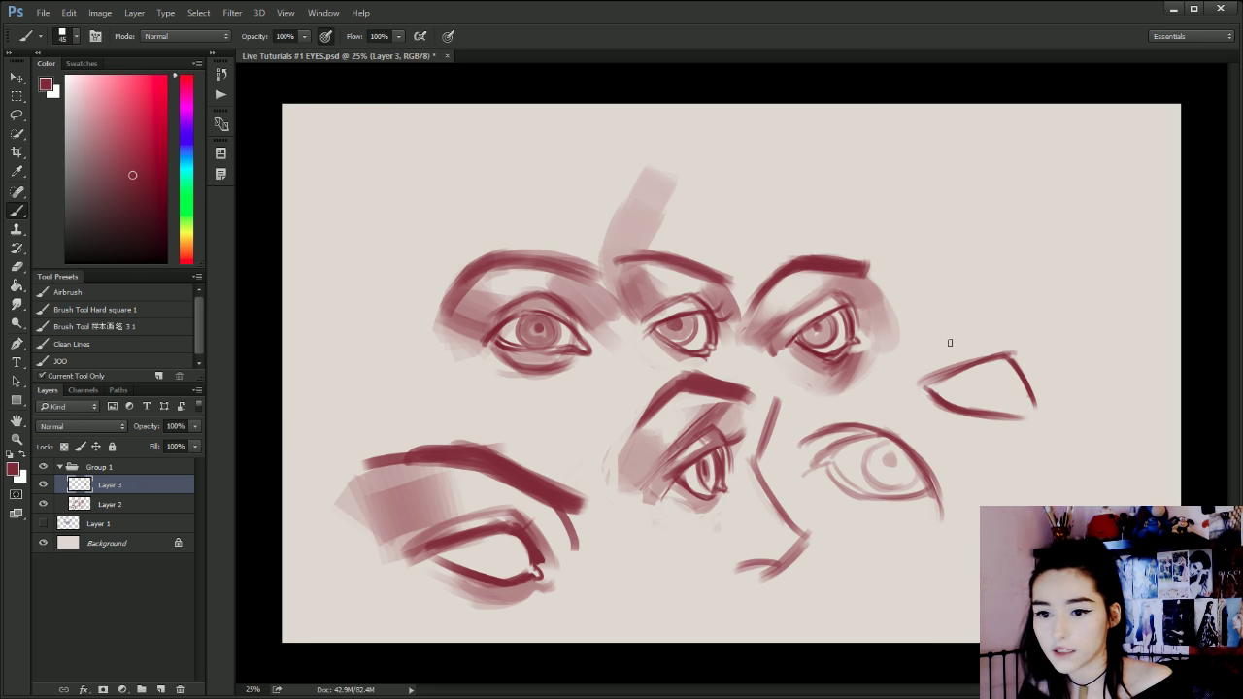
{"action": "mouse_move", "coordinate": [950, 343]}
{"action": "left_mouse_down"}
{"action": "mouse_move", "coordinate": [978, 448]}
{"action": "mouse_move", "coordinate": [964, 358]}
{"action": "mouse_move", "coordinate": [1012, 430]}
{"action": "mouse_move", "coordinate": [917, 373]}
{"action": "mouse_move", "coordinate": [962, 339]}
{"action": "mouse_move", "coordinate": [925, 426]}
{"action": "mouse_move", "coordinate": [940, 356]}
{"action": "mouse_move", "coordinate": [955, 451]}
{"action": "left_mouse_up"}
{"action": "key", "text": "bracketleft"}
{"action": "key", "text": "ctrl+alt+z"}
{"action": "key", "text": "ctrl+alt+z"}
{"action": "mouse_move", "coordinate": [961, 326]}
{"action": "left_mouse_down"}
{"action": "mouse_move", "coordinate": [927, 428]}
{"action": "mouse_move", "coordinate": [960, 326]}
{"action": "left_mouse_up"}
{"action": "key", "text": "ctrl+alt+z"}
{"action": "mouse_move", "coordinate": [915, 373]}
{"action": "left_mouse_down"}
{"action": "mouse_move", "coordinate": [952, 407]}
{"action": "mouse_move", "coordinate": [1016, 424]}
{"action": "left_mouse_up"}
{"action": "left_click_drag", "start_coordinate": [937, 437], "coordinate": [1014, 421]}
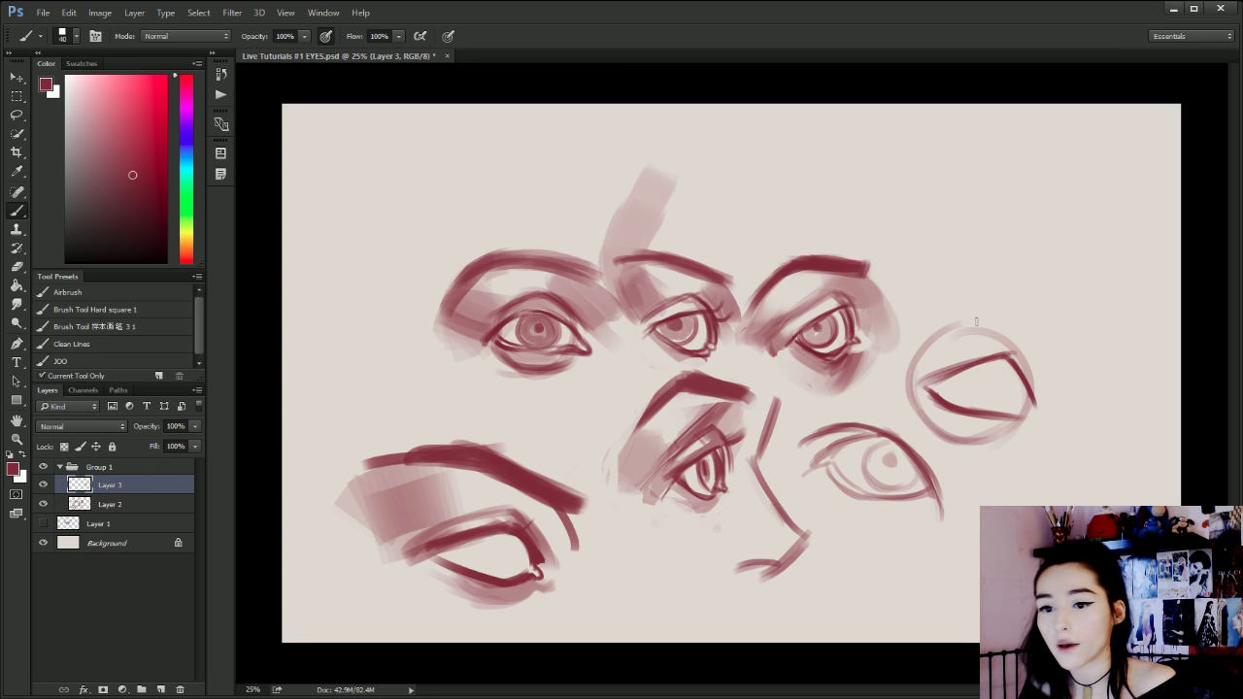
{"action": "left_click_drag", "start_coordinate": [959, 324], "coordinate": [1033, 373]}
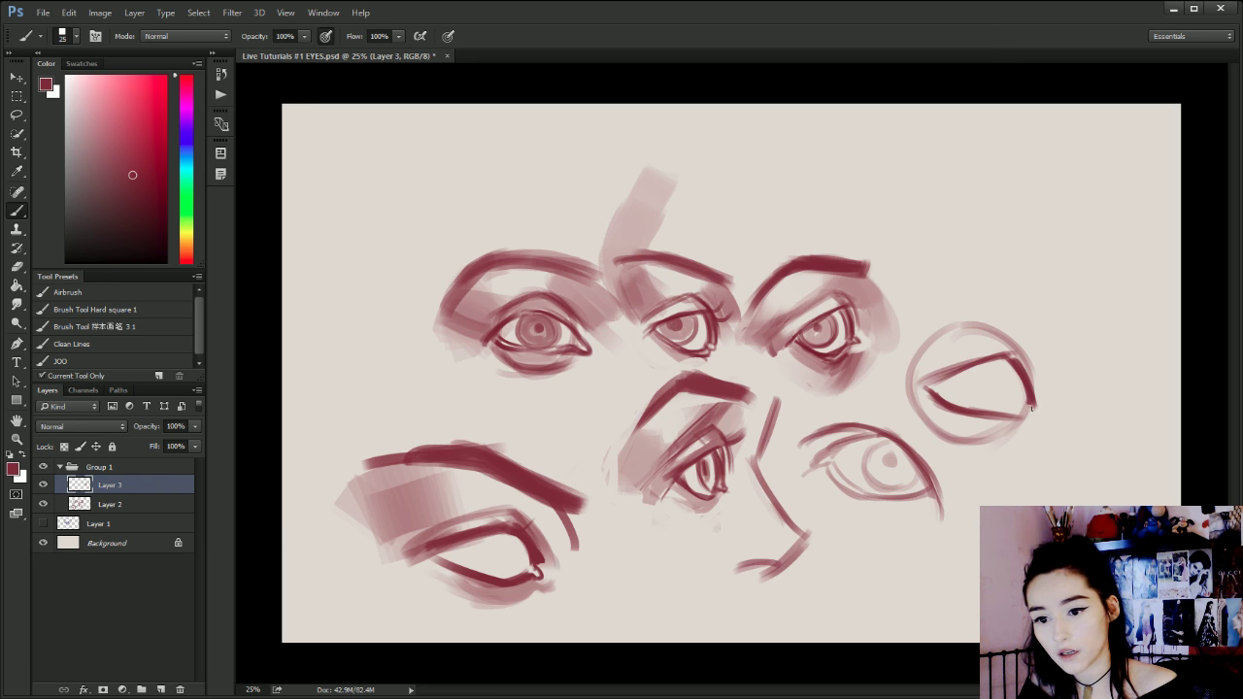
Draw the new eye's pointed inner corner and darken the outer end of its upper lid with a size 25 brush.
{"action": "mouse_move", "coordinate": [1031, 408]}
{"action": "left_mouse_down"}
{"action": "mouse_move", "coordinate": [1010, 414]}
{"action": "mouse_move", "coordinate": [1022, 420]}
{"action": "left_mouse_up"}
{"action": "left_click_drag", "start_coordinate": [920, 386], "coordinate": [953, 374]}
{"action": "key", "text": "ctrl+z"}
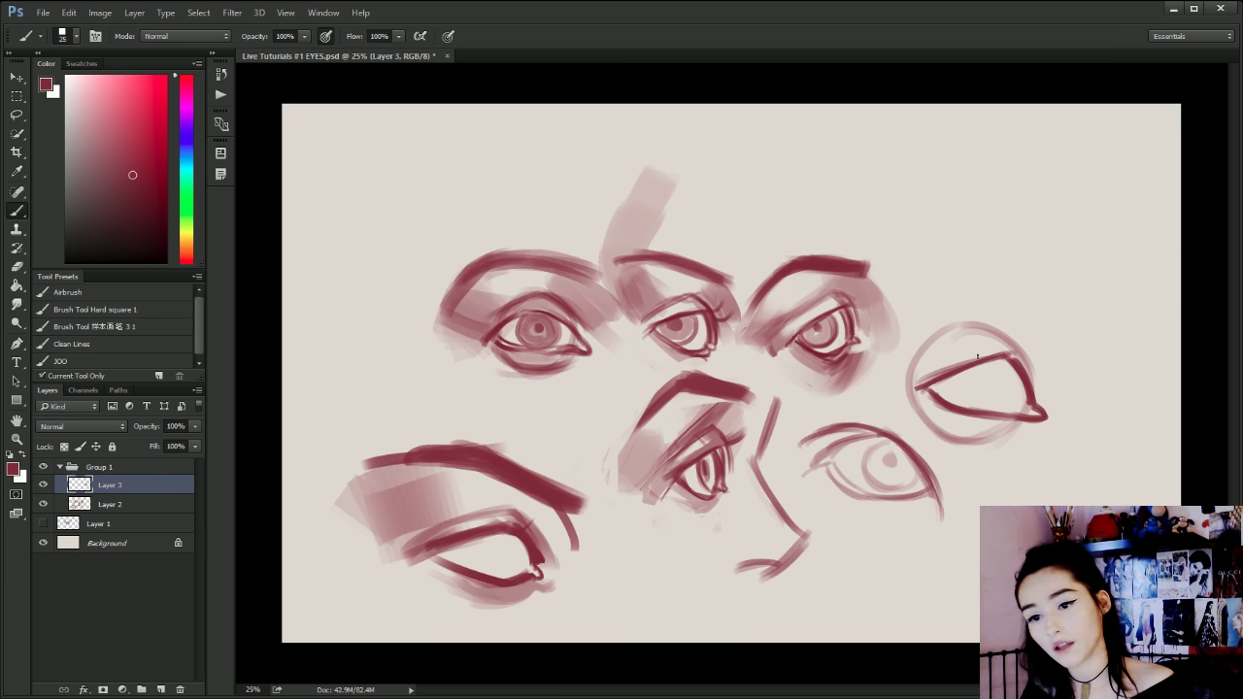
Draw the slanted crease line above the new eye's upper lid, building it up with a size 35 brush.
{"action": "left_click_drag", "start_coordinate": [1010, 337], "coordinate": [935, 361]}
{"action": "key", "text": "bracketright"}
{"action": "key", "text": "bracketright"}
{"action": "left_click_drag", "start_coordinate": [1008, 339], "coordinate": [920, 365]}
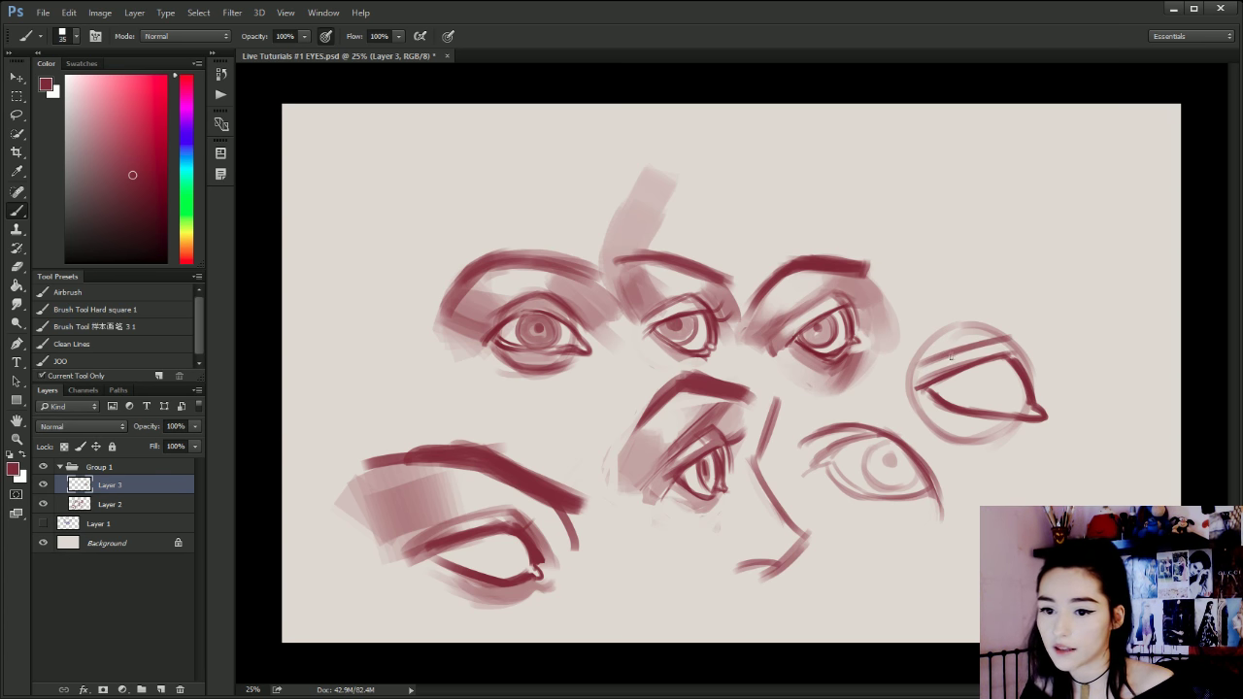
Try extending the crease down the steep inner side of the new eye, and undo the strokes.
{"action": "left_click_drag", "start_coordinate": [1010, 337], "coordinate": [1041, 392]}
{"action": "key", "text": "ctrl+alt+z"}
{"action": "key", "text": "ctrl+alt+z"}
{"action": "key", "text": "bracketleft"}
{"action": "key", "text": "bracketleft"}
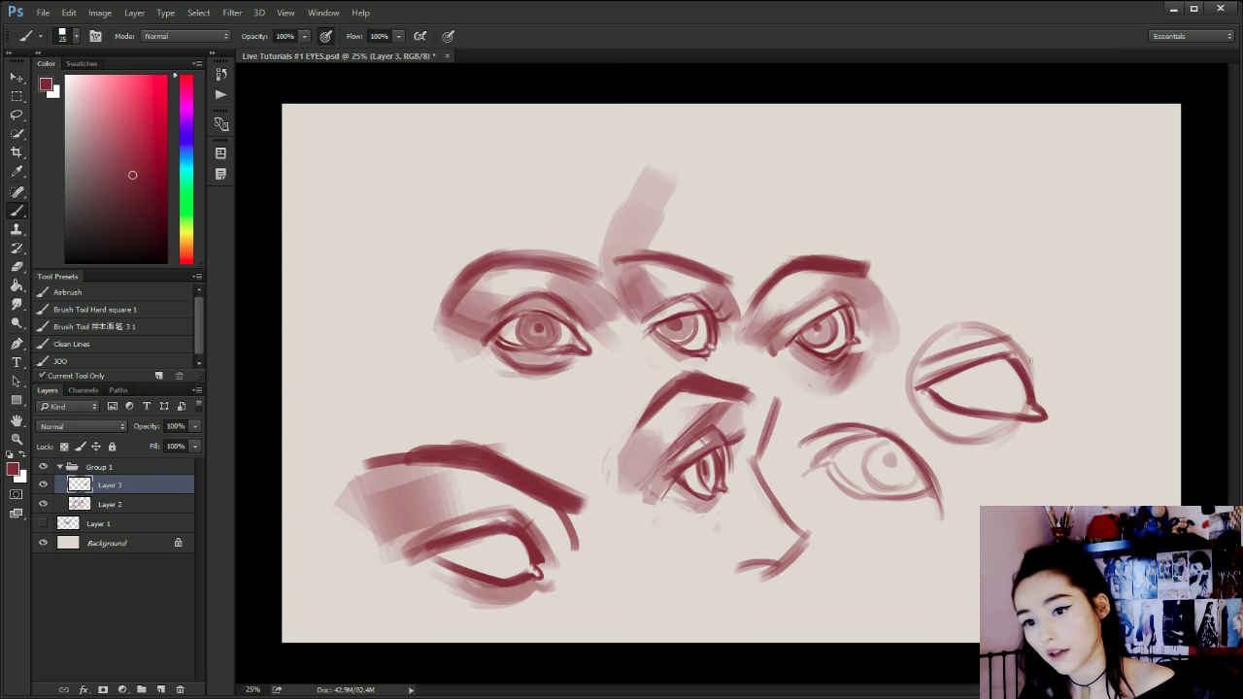
{"action": "left_click_drag", "start_coordinate": [1010, 339], "coordinate": [1041, 390]}
{"action": "left_click_drag", "start_coordinate": [1012, 342], "coordinate": [1041, 398]}
{"action": "key", "text": "ctrl+alt+z"}
{"action": "key", "text": "ctrl+alt+z"}
{"action": "key", "text": "ctrl+alt+z"}
Extend the crease down the new eye's steep inner side and darken the fold over its outer corner.
{"action": "left_click_drag", "start_coordinate": [1008, 341], "coordinate": [1041, 390]}
{"action": "left_click_drag", "start_coordinate": [1012, 345], "coordinate": [1040, 391]}
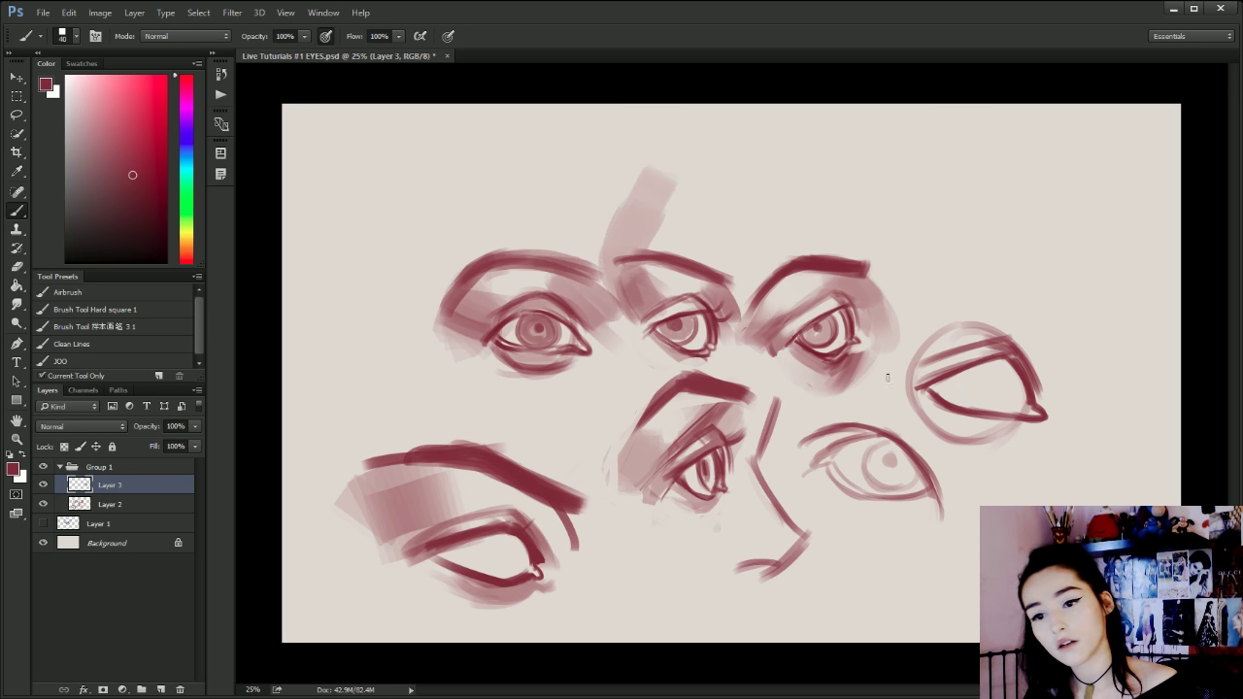
{"action": "left_click_drag", "start_coordinate": [946, 368], "coordinate": [903, 384]}
{"action": "left_click_drag", "start_coordinate": [940, 364], "coordinate": [903, 391]}
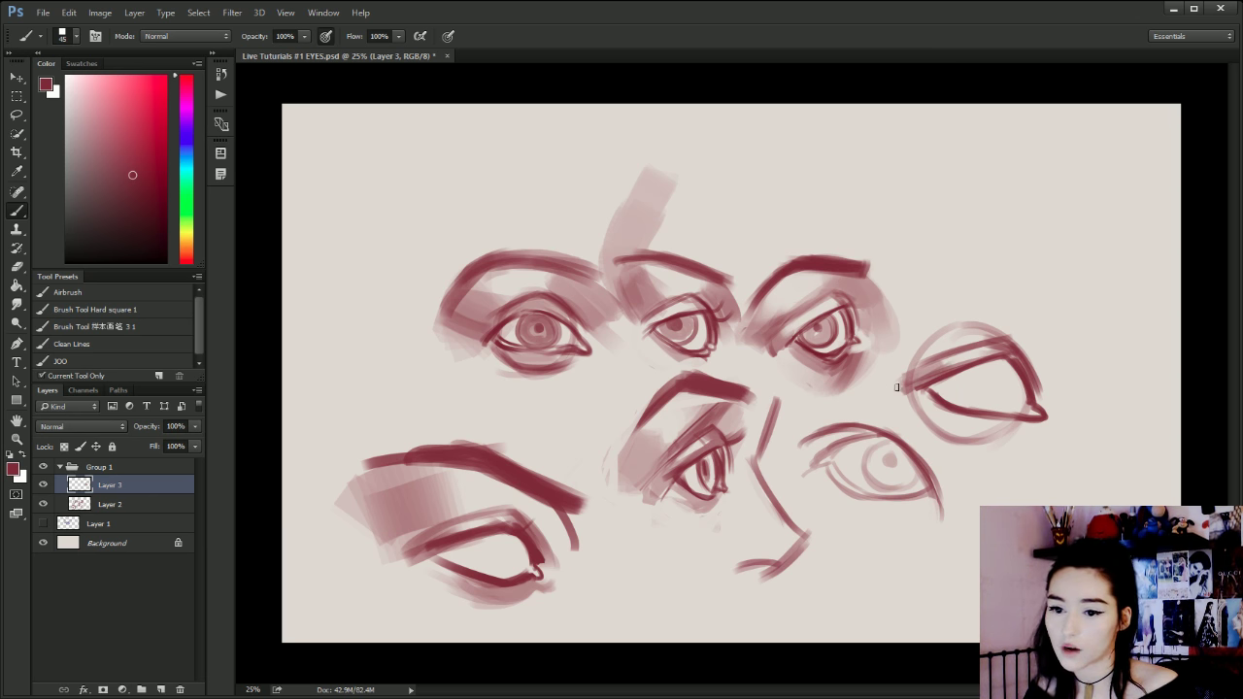
Undo the first stroke under the lower lid and shade beneath the lid from the inner corner outward.
{"action": "left_click_drag", "start_coordinate": [1031, 422], "coordinate": [984, 423]}
{"action": "key", "text": "ctrl+alt+z"}
{"action": "key", "text": "ctrl+alt+z"}
{"action": "left_click_drag", "start_coordinate": [1013, 425], "coordinate": [969, 418]}
{"action": "mouse_move", "coordinate": [1004, 424]}
{"action": "left_mouse_down"}
{"action": "mouse_move", "coordinate": [954, 417]}
{"action": "mouse_move", "coordinate": [952, 439]}
{"action": "left_mouse_up"}
Shade the socket beside the new eye's inner corner with broad dark strokes running toward the nose.
{"action": "mouse_move", "coordinate": [1002, 324]}
{"action": "left_mouse_down"}
{"action": "mouse_move", "coordinate": [897, 360]}
{"action": "mouse_move", "coordinate": [942, 344]}
{"action": "mouse_move", "coordinate": [1063, 357]}
{"action": "mouse_move", "coordinate": [1076, 370]}
{"action": "left_mouse_up"}
{"action": "left_click_drag", "start_coordinate": [1020, 347], "coordinate": [1067, 385]}
{"action": "left_click_drag", "start_coordinate": [1013, 338], "coordinate": [1095, 371]}
{"action": "left_click_drag", "start_coordinate": [1020, 345], "coordinate": [1065, 390]}
{"action": "left_click_drag", "start_coordinate": [1037, 377], "coordinate": [1052, 401]}
{"action": "left_click_drag", "start_coordinate": [1026, 352], "coordinate": [1071, 399]}
{"action": "mouse_move", "coordinate": [1036, 347]}
{"action": "left_mouse_down"}
{"action": "mouse_move", "coordinate": [1086, 383]}
{"action": "mouse_move", "coordinate": [1098, 373]}
{"action": "left_mouse_up"}
{"action": "mouse_move", "coordinate": [1083, 380]}
{"action": "left_mouse_down"}
{"action": "mouse_move", "coordinate": [1044, 406]}
{"action": "mouse_move", "coordinate": [1084, 396]}
{"action": "left_mouse_up"}
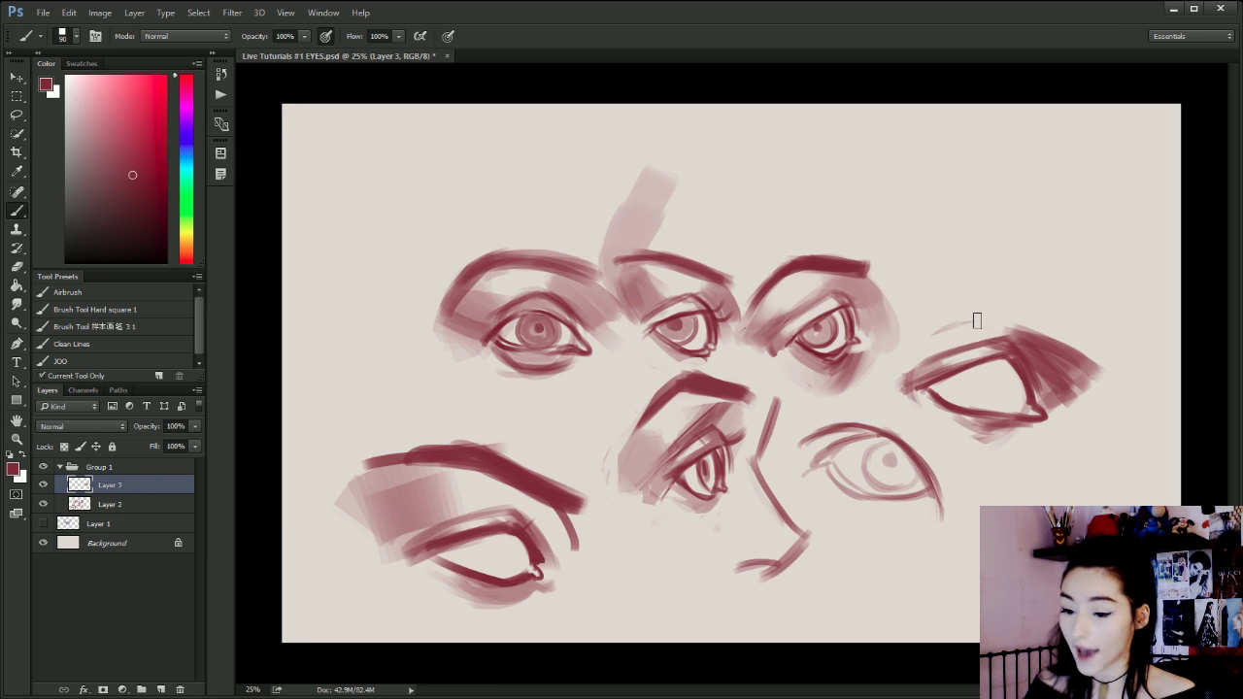
Shade a band above the upper lid crease from the outer corner to the nose side with a size 175 brush.
{"action": "key", "text": "bracketright"}
{"action": "key", "text": "bracketright"}
{"action": "key", "text": "bracketright"}
{"action": "key", "text": "bracketright"}
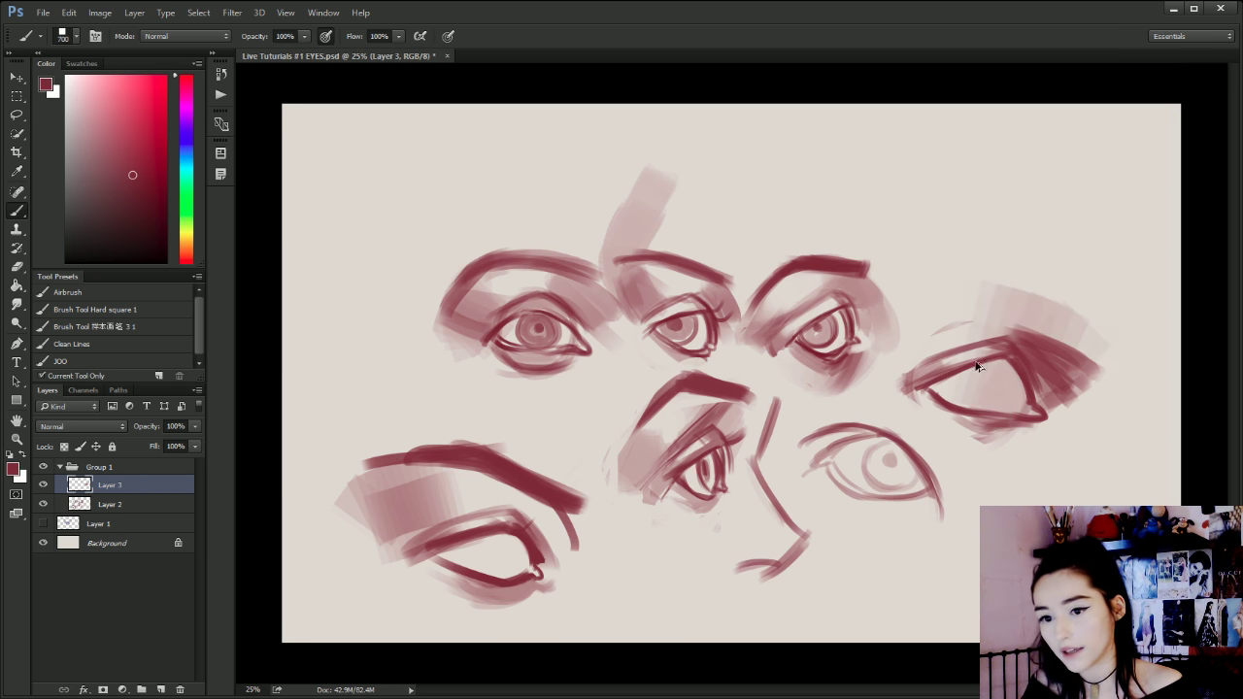
{"action": "mouse_move", "coordinate": [1000, 348]}
{"action": "left_mouse_down"}
{"action": "mouse_move", "coordinate": [934, 358]}
{"action": "mouse_move", "coordinate": [1002, 340]}
{"action": "left_mouse_up"}
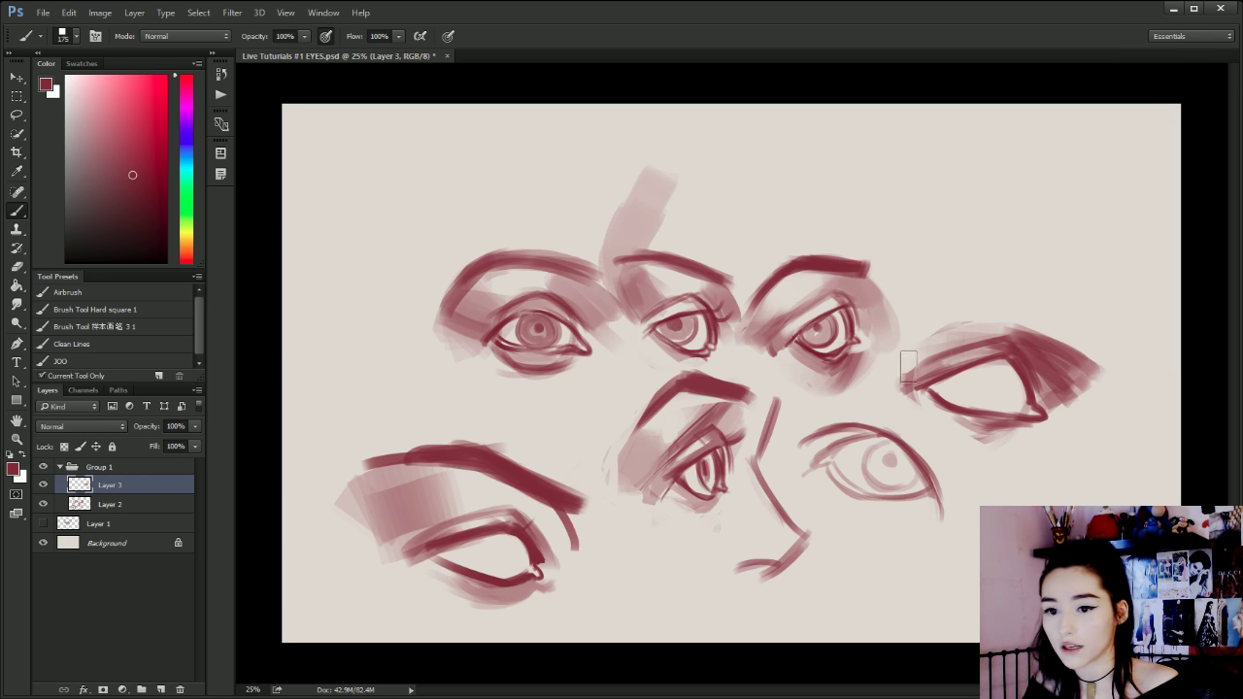
{"action": "left_click_drag", "start_coordinate": [909, 366], "coordinate": [1056, 329]}
{"action": "key", "text": "bracketleft"}
{"action": "key", "text": "bracketleft"}
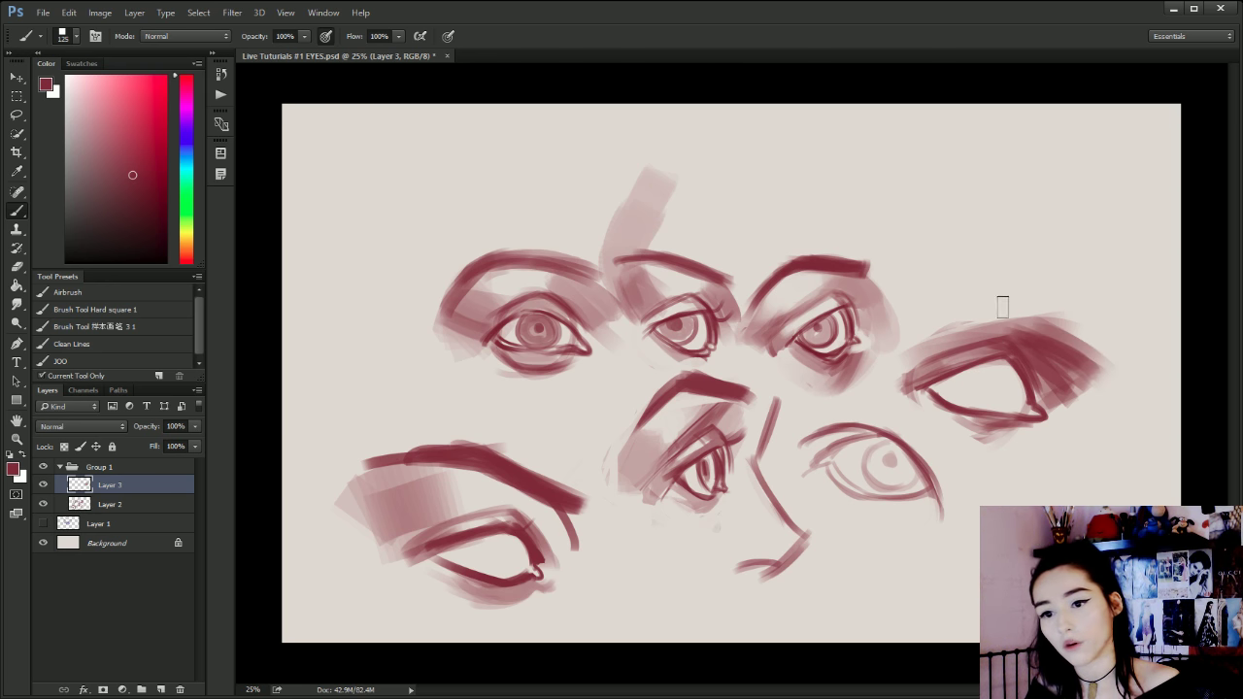
Sample the lighter pink above the lid and lighten the dark inner socket shading with a size 125 brush.
{"action": "left_click", "coordinate": [971, 336], "text": "alt"}
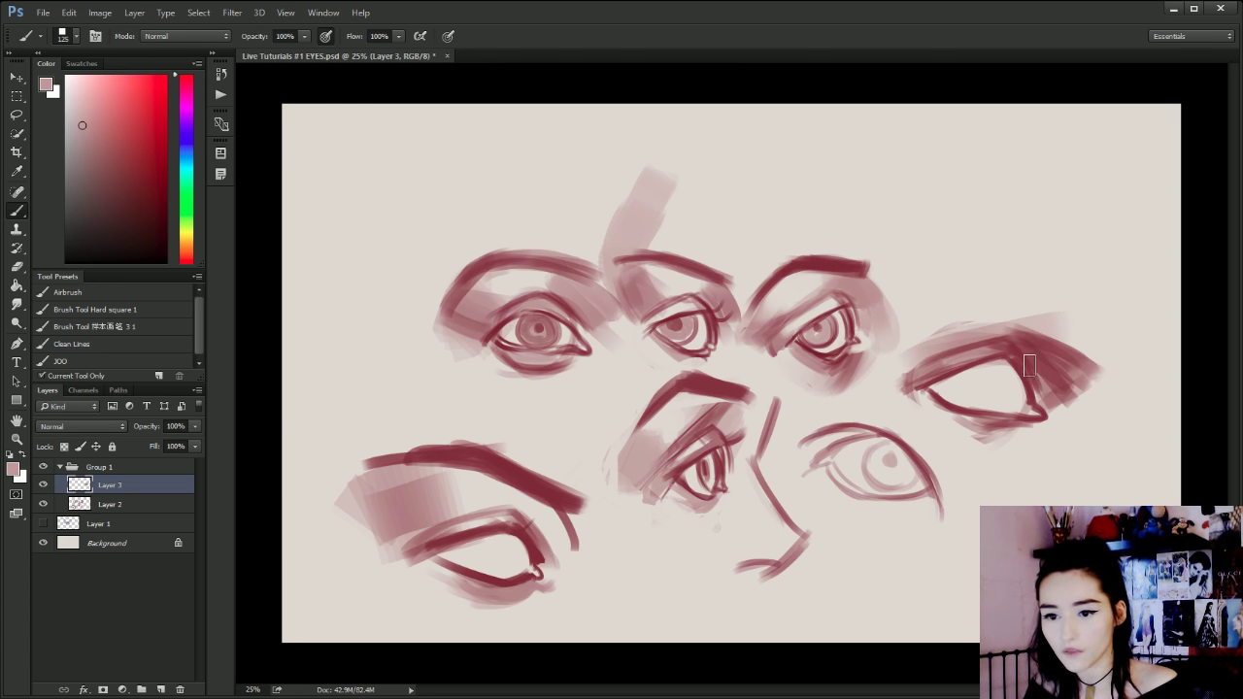
{"action": "left_click_drag", "start_coordinate": [1048, 377], "coordinate": [1080, 374]}
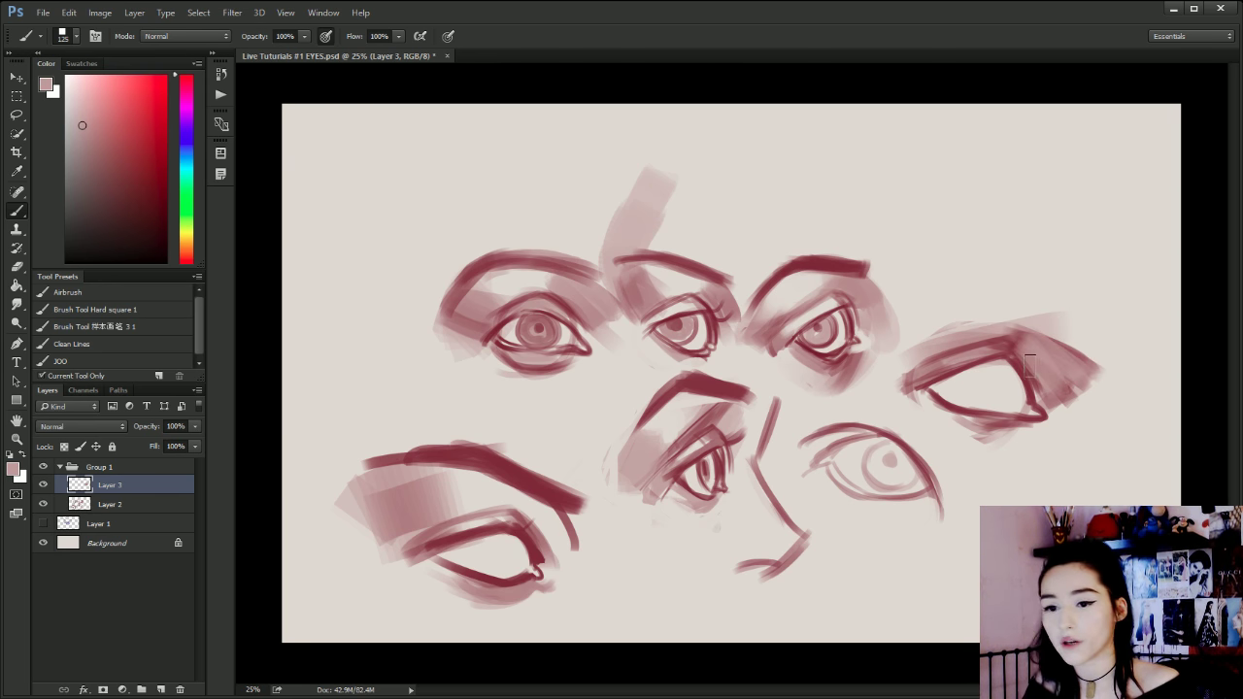
{"action": "key", "text": "bracketleft"}
{"action": "key", "text": "bracketleft"}
{"action": "key", "text": "bracketleft"}
{"action": "key", "text": "bracketleft"}
{"action": "key", "text": "bracketleft"}
{"action": "key", "text": "bracketleft"}
{"action": "key", "text": "bracketleft"}
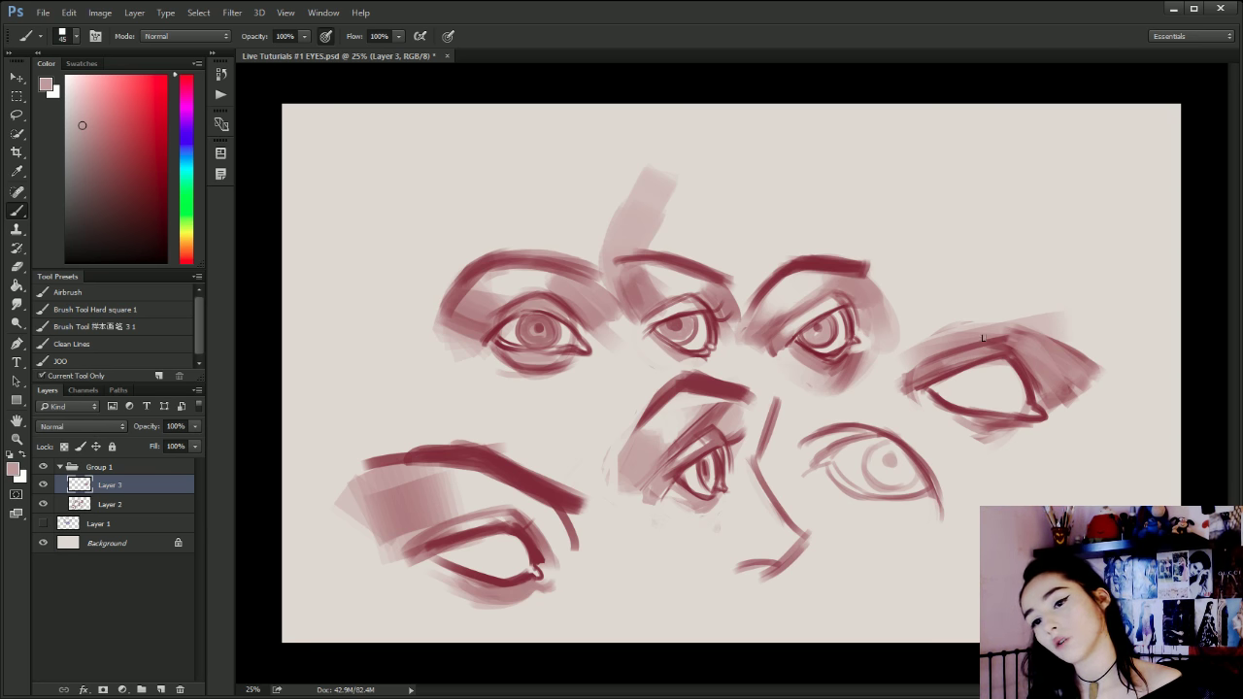
Sketch a pale, nearly straight brow guide above the new eye with a size 80 brush, undoing its downward tail.
{"action": "key", "text": "bracketright"}
{"action": "key", "text": "bracketright"}
{"action": "key", "text": "bracketright"}
{"action": "key", "text": "bracketright"}
{"action": "key", "text": "bracketright"}
{"action": "left_click", "coordinate": [1039, 345], "text": "alt"}
{"action": "left_click_drag", "start_coordinate": [1103, 331], "coordinate": [1000, 308]}
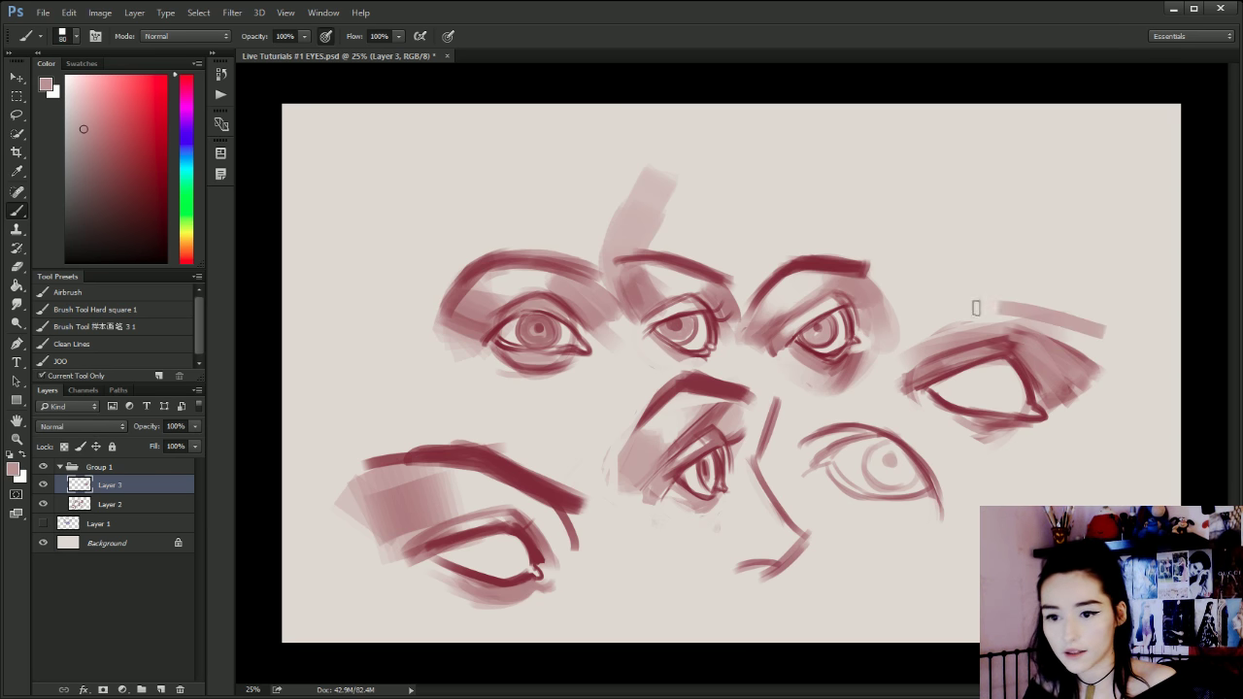
{"action": "mouse_move", "coordinate": [1101, 313]}
{"action": "left_mouse_down"}
{"action": "mouse_move", "coordinate": [952, 301]}
{"action": "mouse_move", "coordinate": [893, 337]}
{"action": "left_mouse_up"}
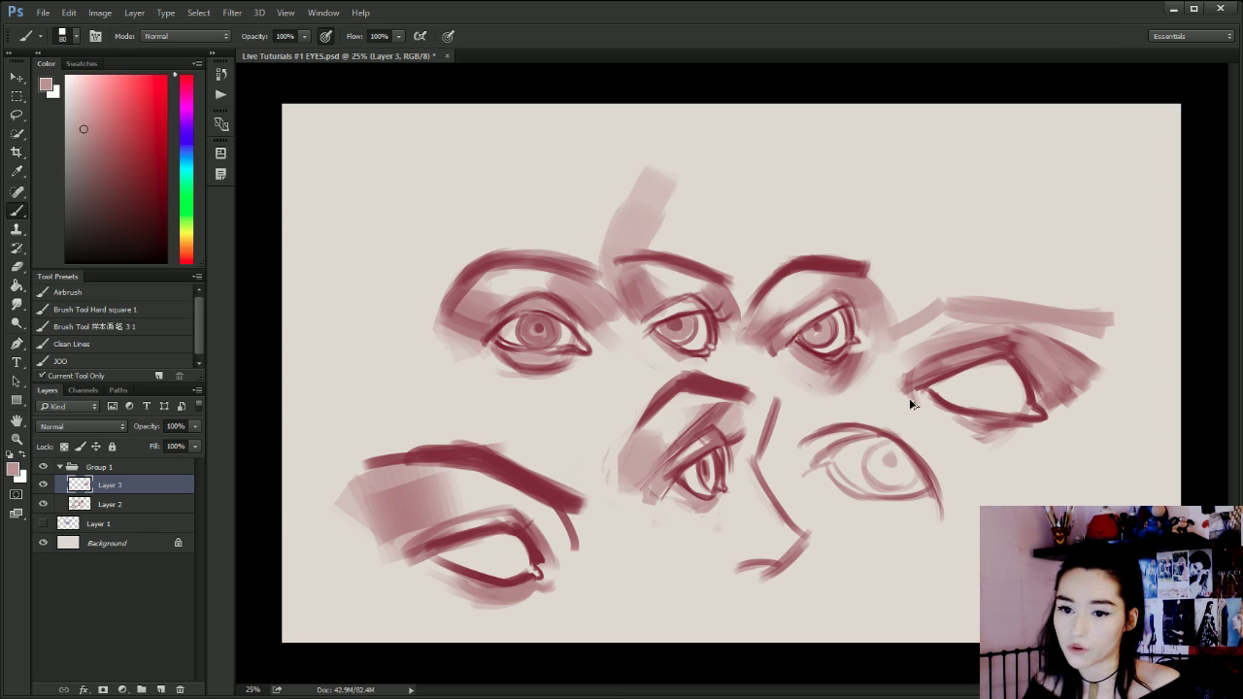
{"action": "key", "text": "ctrl+alt+z"}
{"action": "key", "text": "ctrl+alt+z"}
Lasso the new eye with its brow guide, scale it to about 91%, move it up the canvas and deselect it.
{"action": "left_click", "coordinate": [16, 115]}
{"action": "mouse_move", "coordinate": [934, 241]}
{"action": "left_mouse_down"}
{"action": "mouse_move", "coordinate": [884, 367]}
{"action": "mouse_move", "coordinate": [1010, 485]}
{"action": "mouse_move", "coordinate": [1068, 491]}
{"action": "mouse_move", "coordinate": [908, 344]}
{"action": "mouse_move", "coordinate": [943, 449]}
{"action": "mouse_move", "coordinate": [1117, 283]}
{"action": "left_mouse_up"}
{"action": "key", "text": "ctrl+t"}
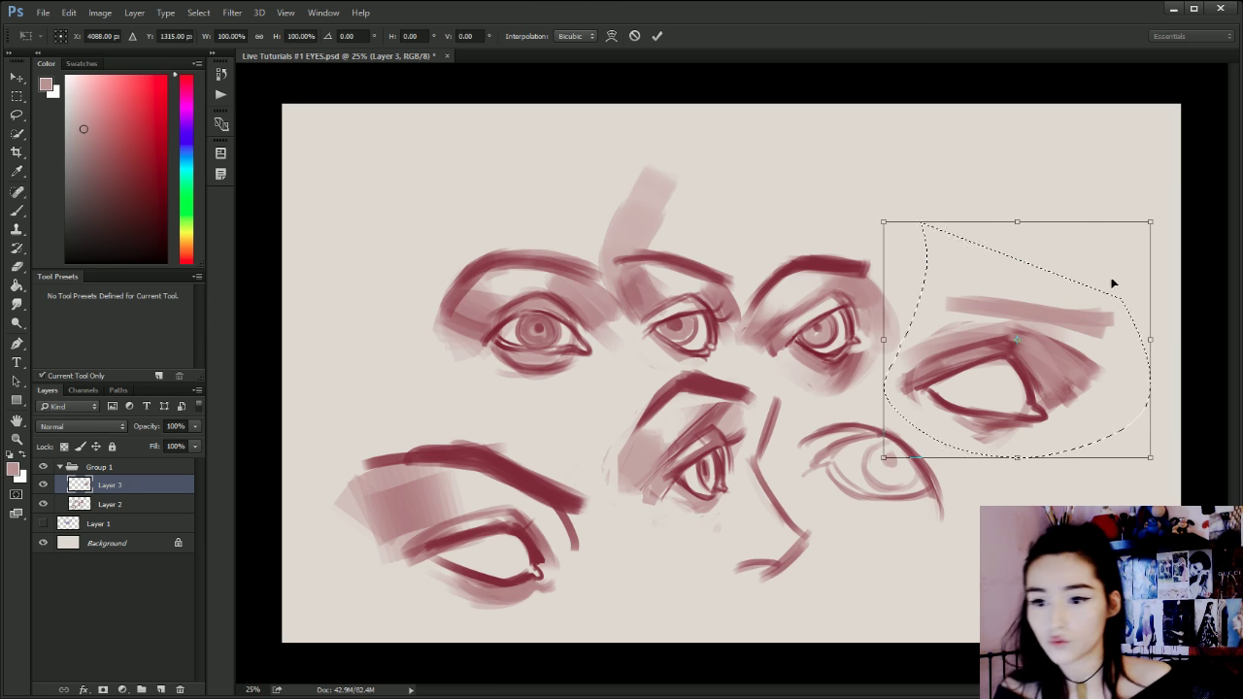
{"action": "left_click_drag", "start_coordinate": [1150, 221], "coordinate": [1125, 240]}
{"action": "left_click_drag", "start_coordinate": [1022, 366], "coordinate": [1036, 238]}
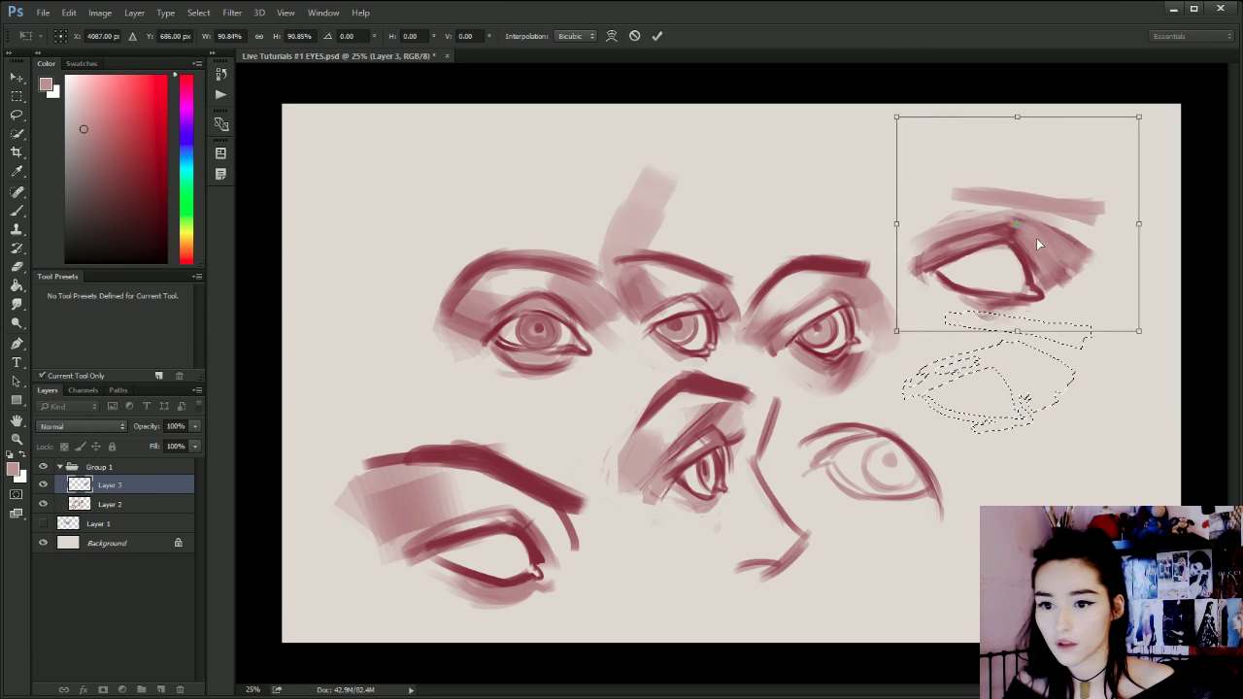
{"action": "left_click", "coordinate": [657, 35]}
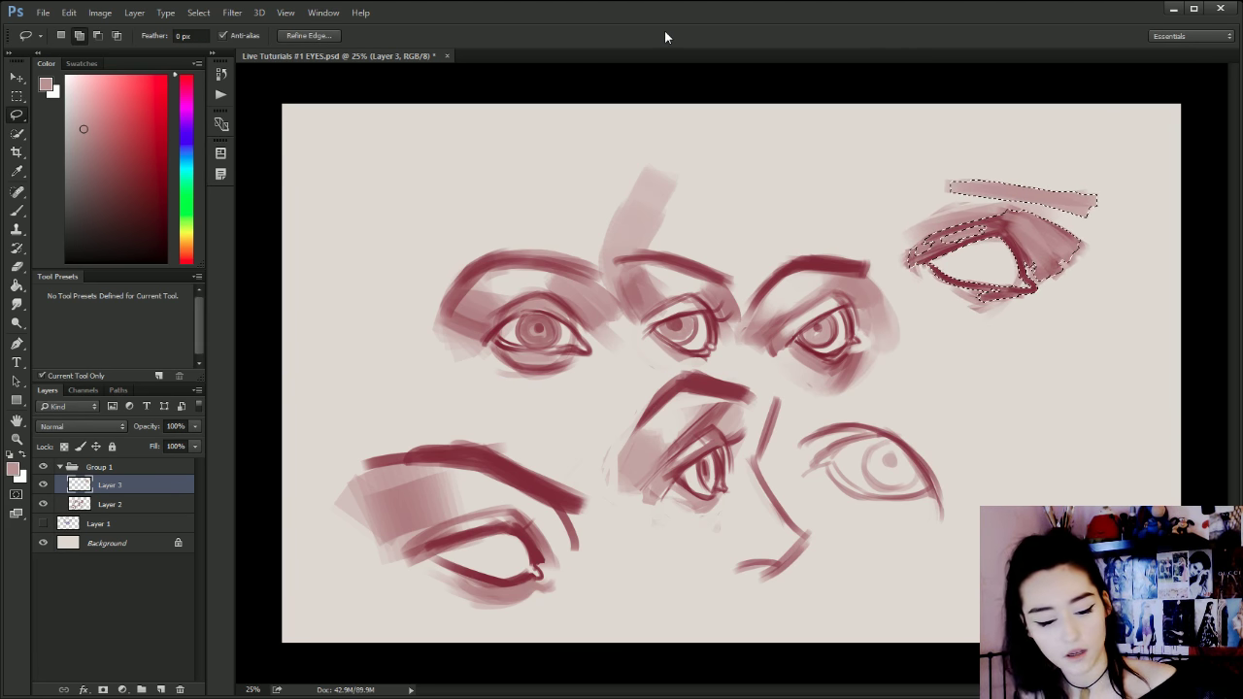
{"action": "key", "text": "ctrl+d"}
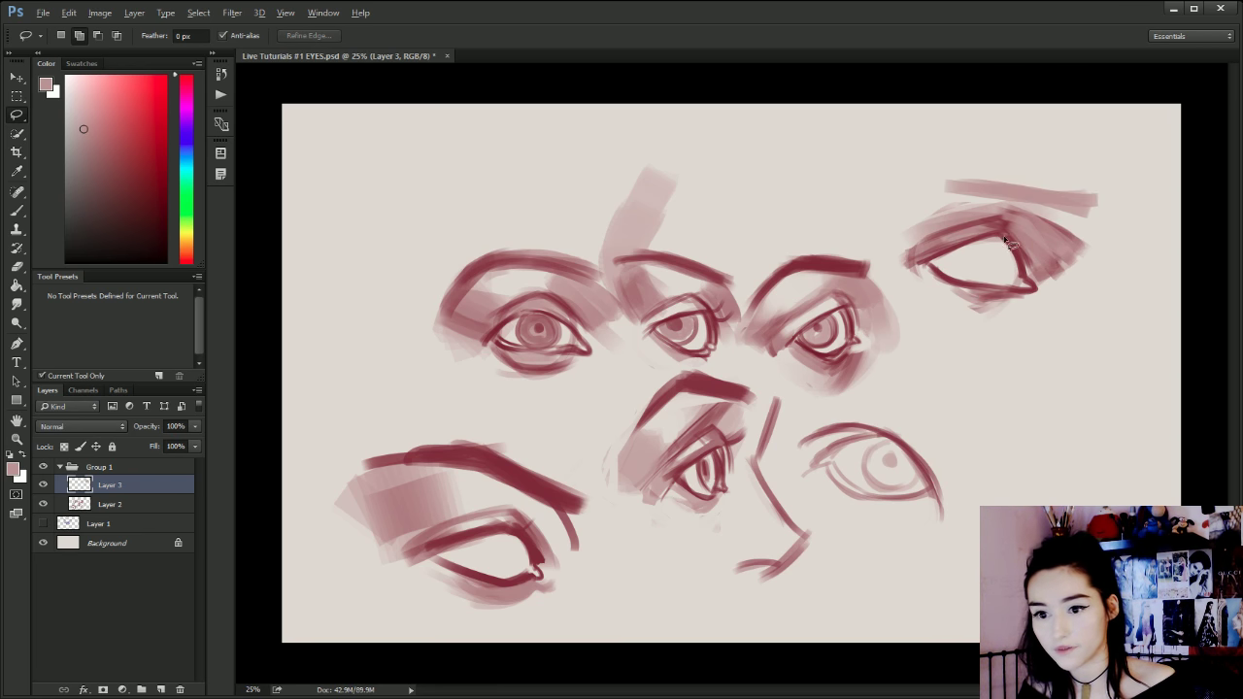
Sample the upper lid's dark red and paint a thick, angled brow over the pale guide with a size 100 brush.
{"action": "key", "text": "b"}
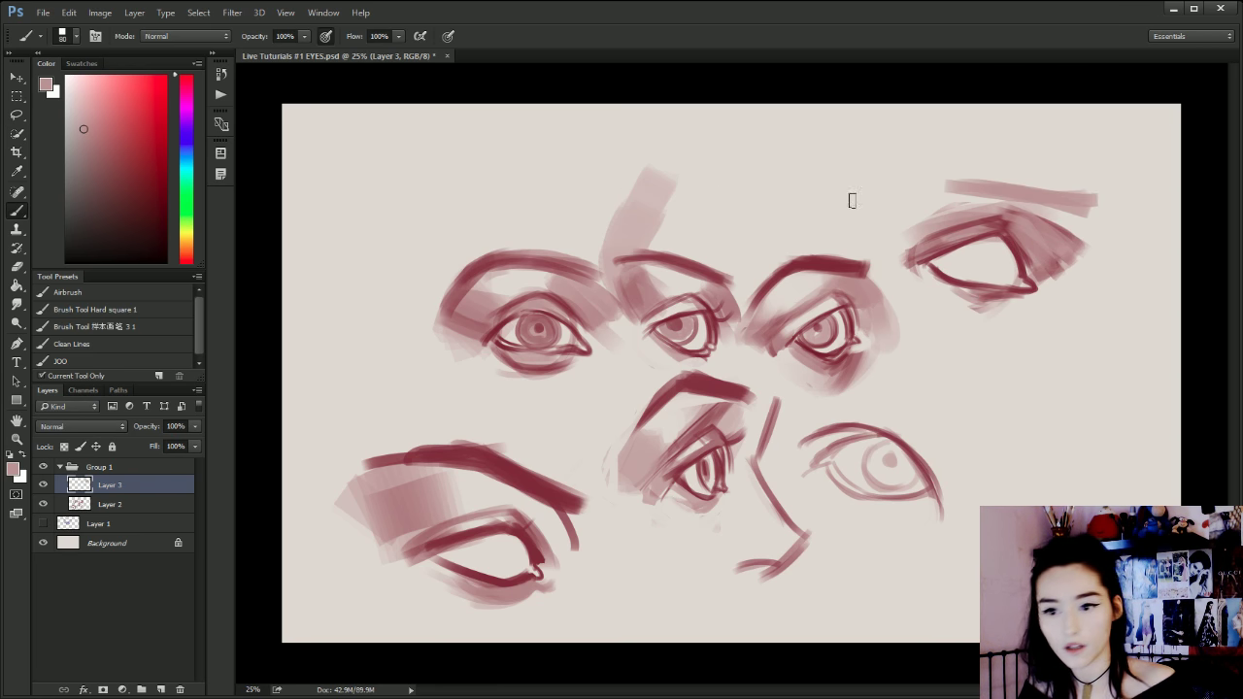
{"action": "left_click", "coordinate": [1011, 231], "text": "alt"}
{"action": "left_click_drag", "start_coordinate": [1083, 200], "coordinate": [962, 188]}
{"action": "key", "text": "ctrl+z"}
{"action": "left_click_drag", "start_coordinate": [1075, 202], "coordinate": [942, 199]}
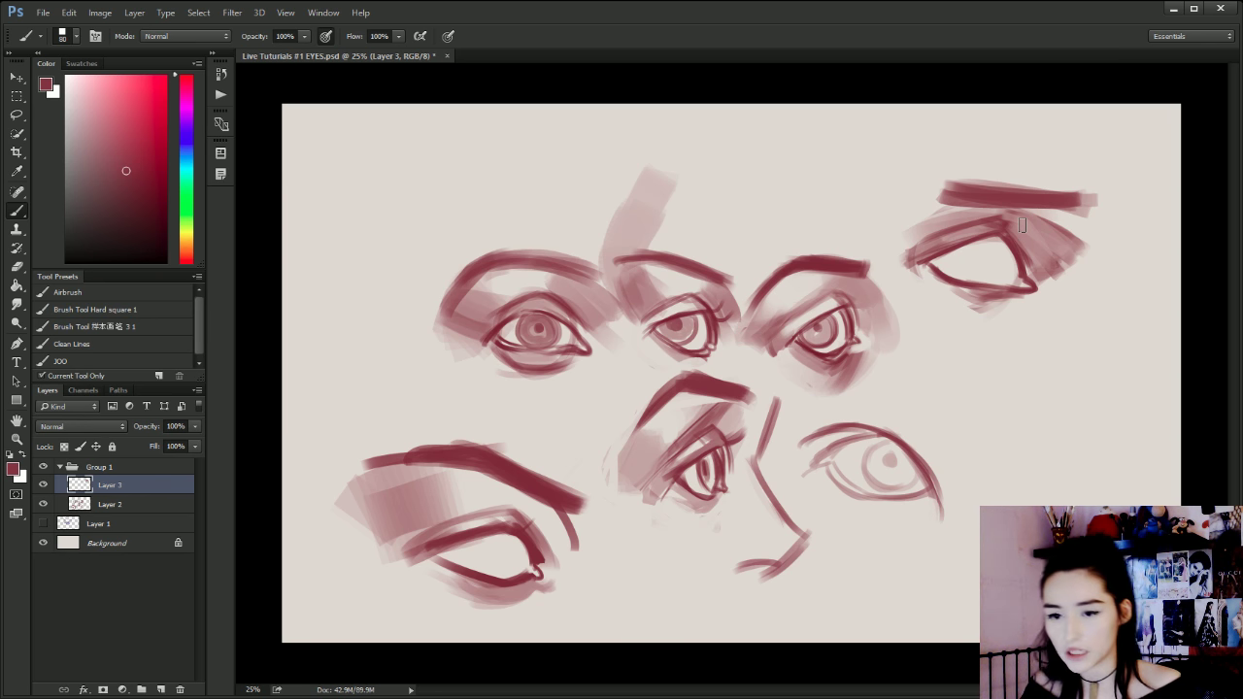
{"action": "key", "text": "bracketright"}
{"action": "key", "text": "ctrl+z"}
{"action": "mouse_move", "coordinate": [1065, 200]}
{"action": "left_mouse_down"}
{"action": "mouse_move", "coordinate": [961, 190]}
{"action": "mouse_move", "coordinate": [1075, 218]}
{"action": "mouse_move", "coordinate": [951, 193]}
{"action": "mouse_move", "coordinate": [1080, 211]}
{"action": "mouse_move", "coordinate": [974, 192]}
{"action": "mouse_move", "coordinate": [1001, 187]}
{"action": "mouse_move", "coordinate": [913, 193]}
{"action": "mouse_move", "coordinate": [888, 214]}
{"action": "mouse_move", "coordinate": [965, 181]}
{"action": "mouse_move", "coordinate": [907, 191]}
{"action": "mouse_move", "coordinate": [1029, 188]}
{"action": "mouse_move", "coordinate": [877, 214]}
{"action": "left_mouse_up"}
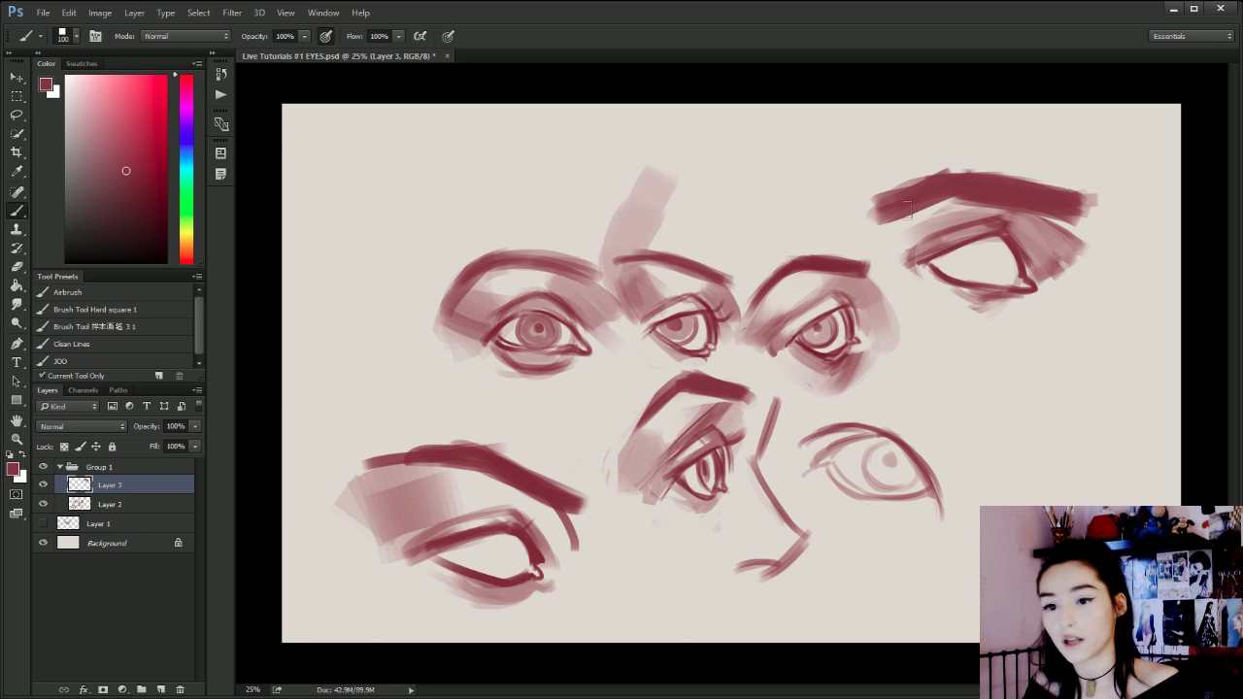
{"action": "mouse_move", "coordinate": [907, 216]}
{"action": "left_mouse_down"}
{"action": "mouse_move", "coordinate": [992, 194]}
{"action": "mouse_move", "coordinate": [932, 194]}
{"action": "mouse_move", "coordinate": [1029, 193]}
{"action": "left_mouse_up"}
{"action": "mouse_move", "coordinate": [944, 179]}
{"action": "left_mouse_down"}
{"action": "mouse_move", "coordinate": [1025, 195]}
{"action": "mouse_move", "coordinate": [996, 180]}
{"action": "mouse_move", "coordinate": [881, 203]}
{"action": "mouse_move", "coordinate": [926, 182]}
{"action": "mouse_move", "coordinate": [872, 211]}
{"action": "mouse_move", "coordinate": [955, 167]}
{"action": "mouse_move", "coordinate": [869, 214]}
{"action": "mouse_move", "coordinate": [923, 198]}
{"action": "mouse_move", "coordinate": [875, 218]}
{"action": "left_mouse_up"}
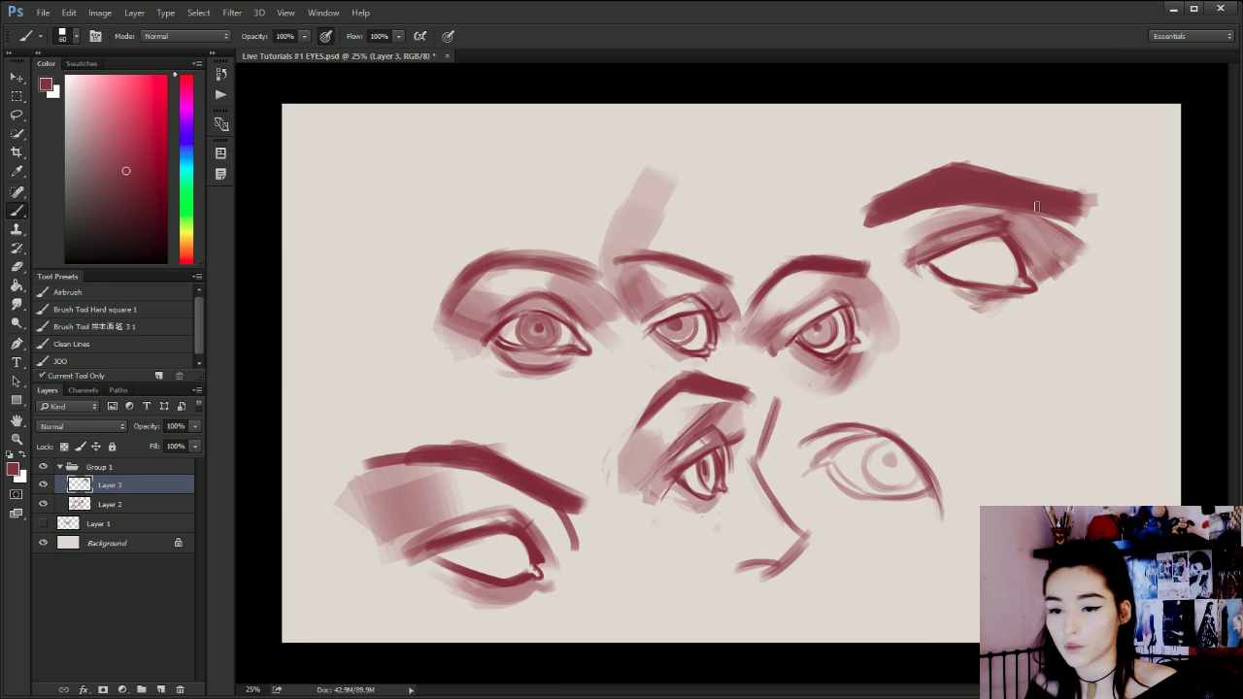
Feather the new brow's inner end with short angled strokes using a smaller size 60 brush.
{"action": "key", "text": "bracketleft"}
{"action": "key", "text": "bracketleft"}
{"action": "left_click_drag", "start_coordinate": [1084, 192], "coordinate": [1072, 223]}
{"action": "mouse_move", "coordinate": [1106, 191]}
{"action": "left_mouse_down"}
{"action": "mouse_move", "coordinate": [1076, 225]}
{"action": "mouse_move", "coordinate": [1094, 201]}
{"action": "left_mouse_up"}
Sample the canvas colour, try trimming the brow's inner end with a size 20 brush, and clean the gap beneath the brow.
{"action": "key", "text": "bracketleft"}
{"action": "key", "text": "bracketleft"}
{"action": "left_click", "coordinate": [1094, 191], "text": "alt"}
{"action": "left_click_drag", "start_coordinate": [1099, 189], "coordinate": [1090, 195]}
{"action": "left_click_drag", "start_coordinate": [1093, 188], "coordinate": [1080, 211]}
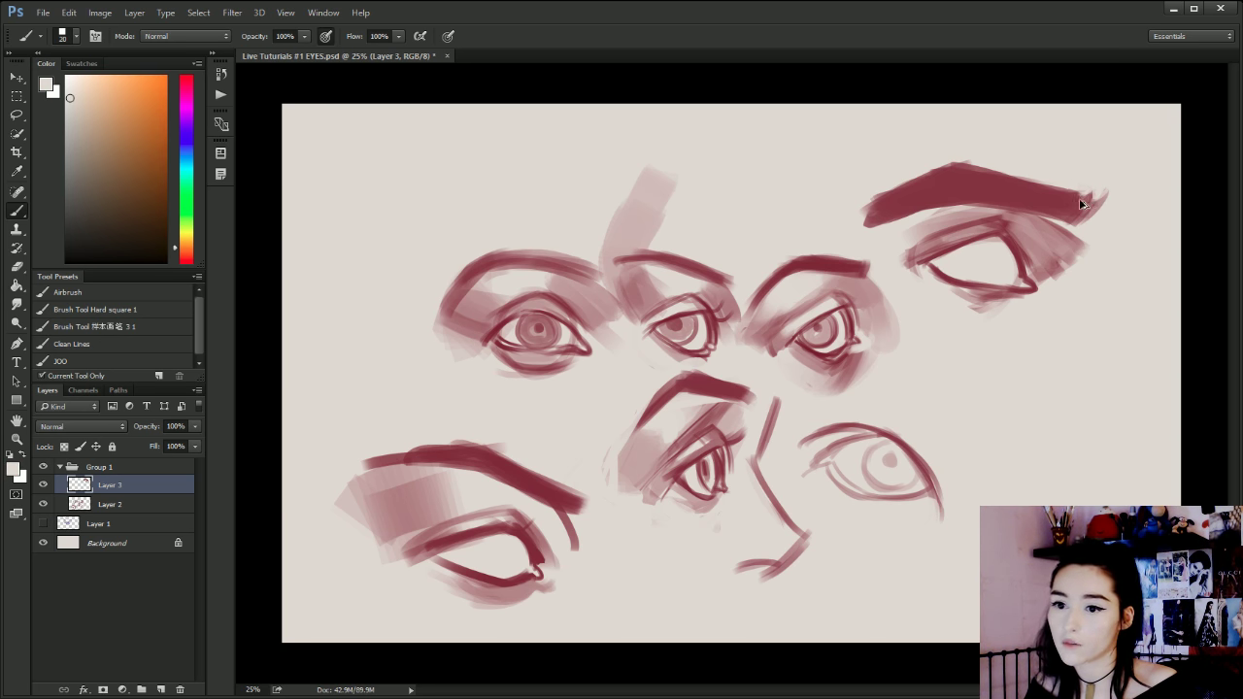
{"action": "key", "text": "ctrl+alt+z"}
{"action": "key", "text": "ctrl+alt+z"}
{"action": "key", "text": "ctrl+alt+z"}
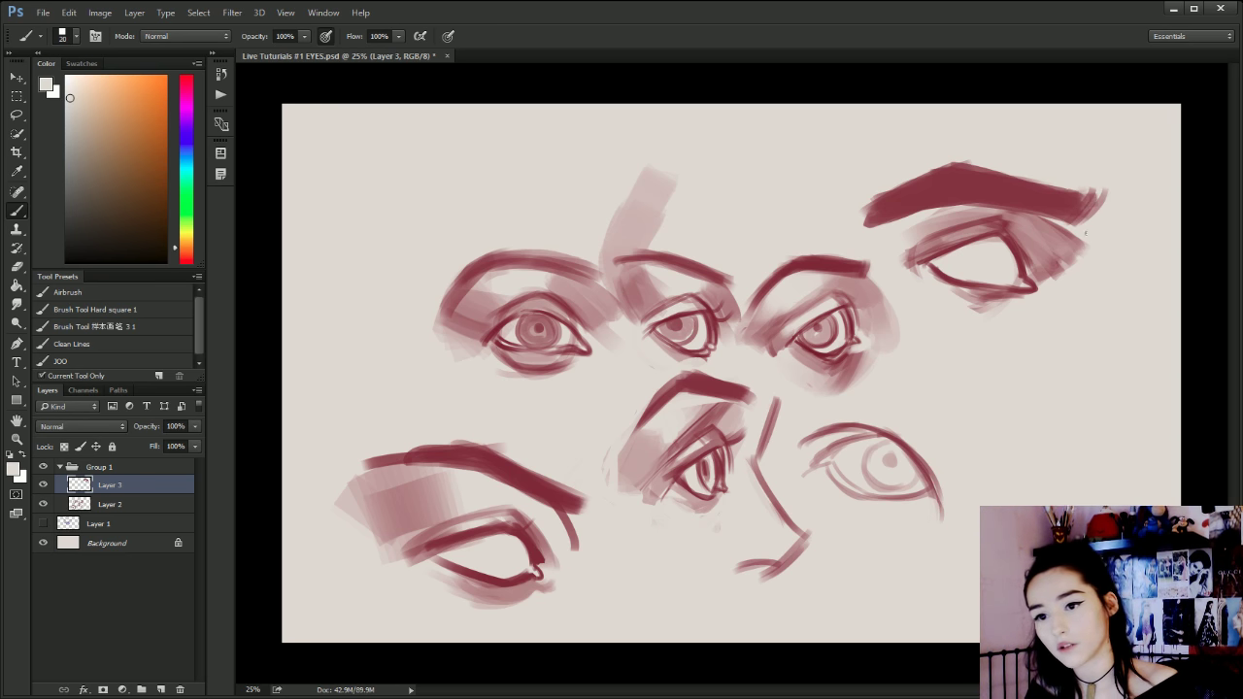
{"action": "mouse_move", "coordinate": [934, 216]}
{"action": "left_mouse_down"}
{"action": "mouse_move", "coordinate": [1007, 208]}
{"action": "mouse_move", "coordinate": [1058, 220]}
{"action": "mouse_move", "coordinate": [1044, 214]}
{"action": "left_mouse_up"}
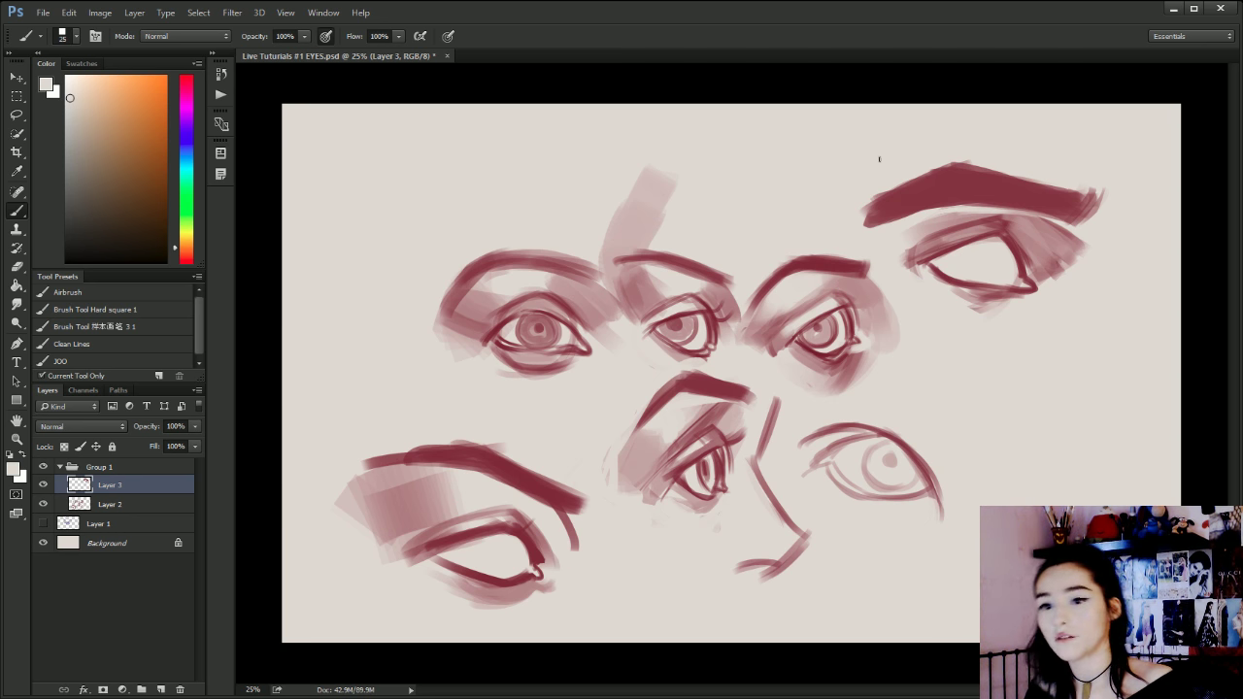
Undo the light stroke along the steep side and rework the upper lid's inner peak in the sampled dark red.
{"action": "left_click_drag", "start_coordinate": [1003, 238], "coordinate": [1022, 277]}
{"action": "key", "text": "ctrl+z"}
{"action": "left_click", "coordinate": [1006, 227], "text": "alt"}
{"action": "key", "text": "bracketright"}
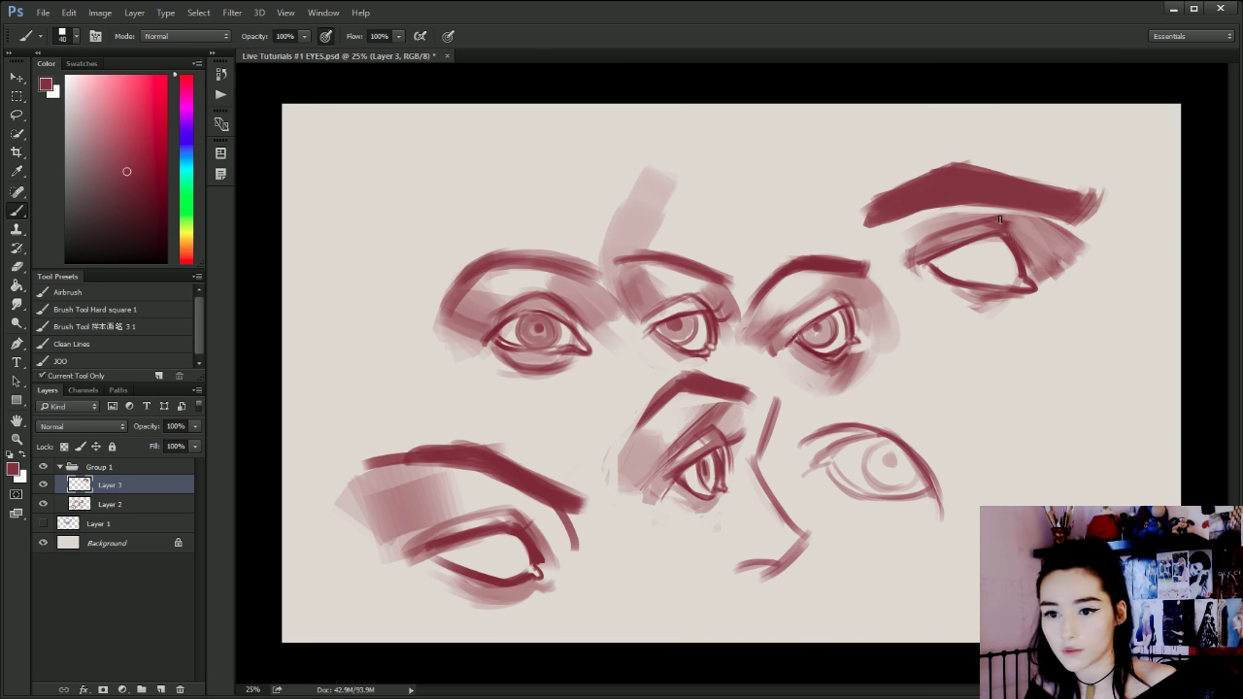
{"action": "key", "text": "bracketleft"}
Sample the lighter pink and paint a soft fold band above the upper lid with a size 35 brush.
{"action": "left_click", "coordinate": [997, 225], "text": "alt"}
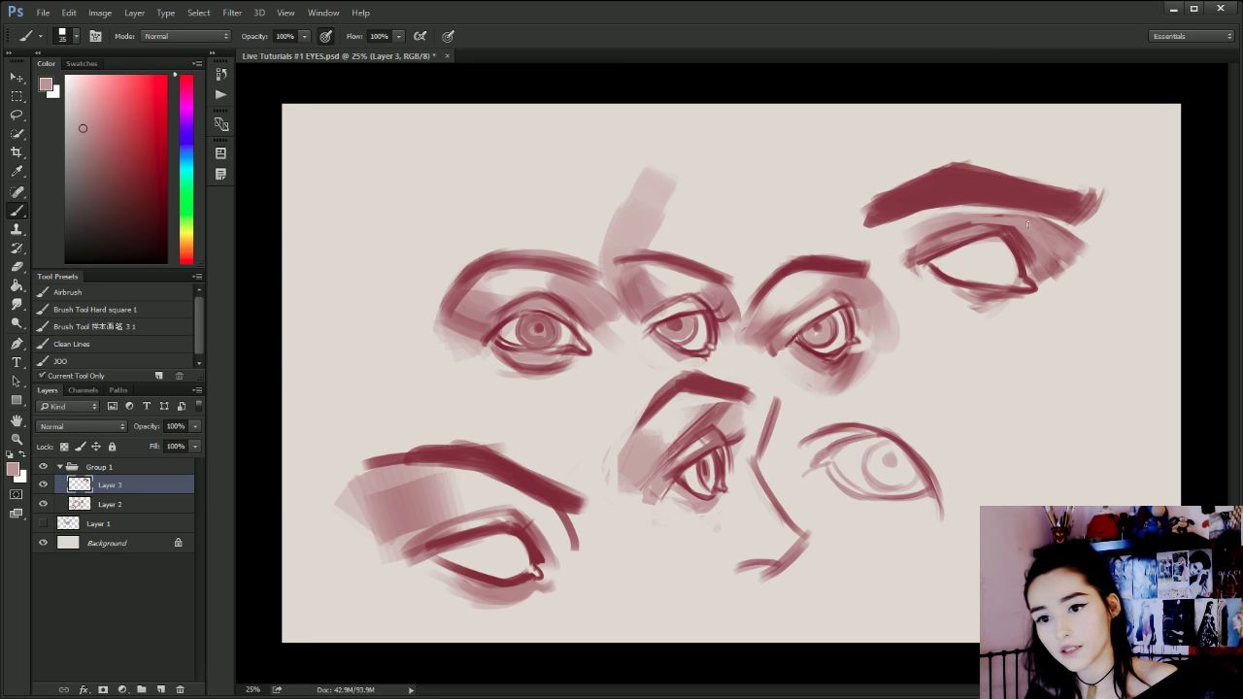
{"action": "left_click_drag", "start_coordinate": [959, 224], "coordinate": [1065, 237]}
{"action": "mouse_move", "coordinate": [988, 227]}
{"action": "left_mouse_down"}
{"action": "mouse_move", "coordinate": [1019, 229]}
{"action": "mouse_move", "coordinate": [938, 227]}
{"action": "mouse_move", "coordinate": [1021, 232]}
{"action": "mouse_move", "coordinate": [950, 233]}
{"action": "left_mouse_up"}
Sample the mid red beside the eye and shade from the outer corner up to the brow with a size 50 brush.
{"action": "left_click", "coordinate": [1023, 234], "text": "alt"}
{"action": "key", "text": "bracketleft"}
{"action": "key", "text": "bracketleft"}
{"action": "key", "text": "bracketright"}
{"action": "key", "text": "bracketright"}
{"action": "key", "text": "bracketright"}
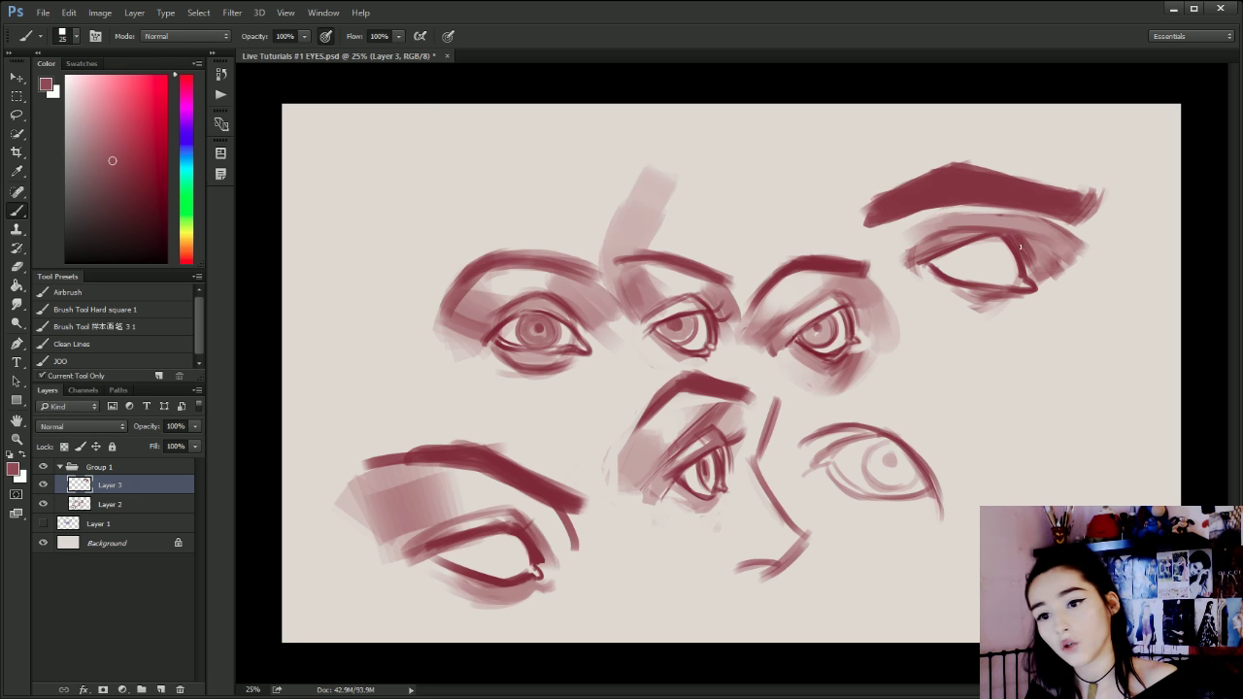
{"action": "key", "text": "bracketright"}
{"action": "key", "text": "bracketright"}
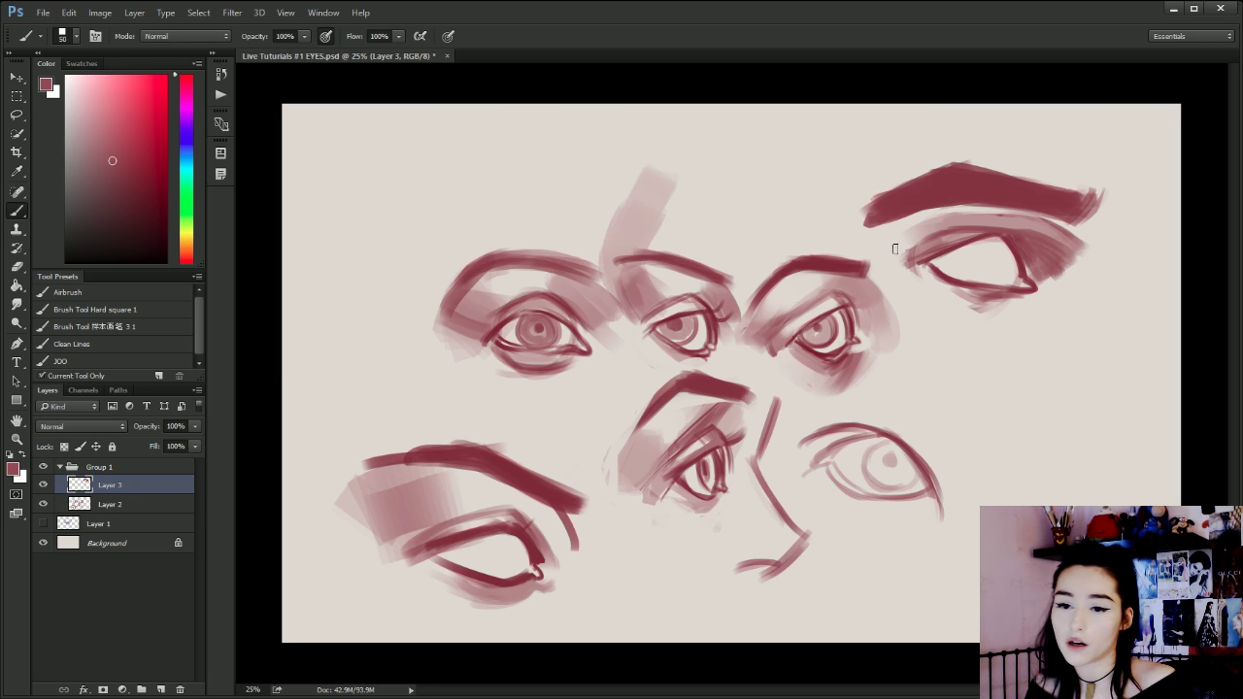
{"action": "mouse_move", "coordinate": [917, 241]}
{"action": "left_mouse_down"}
{"action": "mouse_move", "coordinate": [866, 235]}
{"action": "mouse_move", "coordinate": [986, 199]}
{"action": "left_mouse_up"}
Sample the canvas colour and paint a light highlight along the brow bone under the new brow.
{"action": "left_click", "coordinate": [911, 218], "text": "alt"}
{"action": "key", "text": "bracketleft"}
{"action": "key", "text": "bracketleft"}
{"action": "key", "text": "bracketleft"}
{"action": "key", "text": "bracketleft"}
{"action": "key", "text": "bracketleft"}
{"action": "mouse_move", "coordinate": [901, 216]}
{"action": "left_mouse_down"}
{"action": "mouse_move", "coordinate": [997, 194]}
{"action": "mouse_move", "coordinate": [1027, 207]}
{"action": "left_mouse_up"}
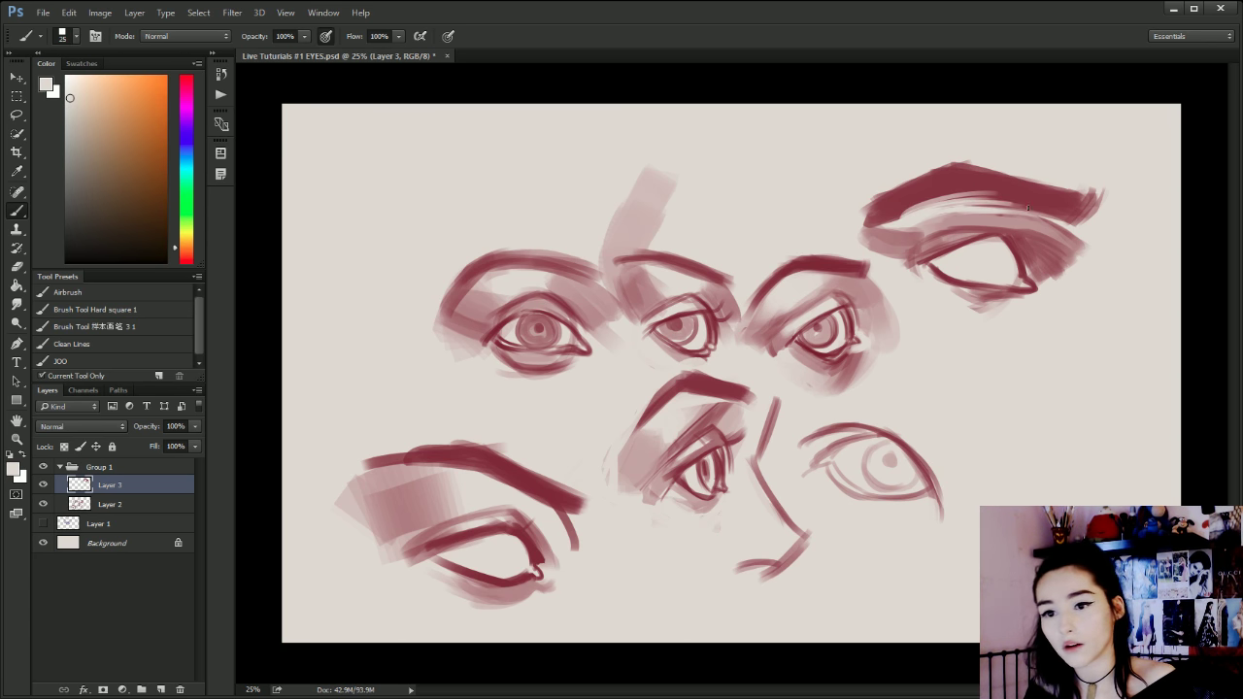
{"action": "key", "text": "bracketright"}
{"action": "mouse_move", "coordinate": [900, 224]}
{"action": "left_mouse_down"}
{"action": "mouse_move", "coordinate": [952, 196]}
{"action": "mouse_move", "coordinate": [1016, 192]}
{"action": "mouse_move", "coordinate": [1044, 205]}
{"action": "left_mouse_up"}
Sample the brow's dark red and redraw the brow's lower edge with a size 45 brush.
{"action": "left_click", "coordinate": [959, 181], "text": "alt"}
{"action": "key", "text": "bracketright"}
{"action": "key", "text": "bracketright"}
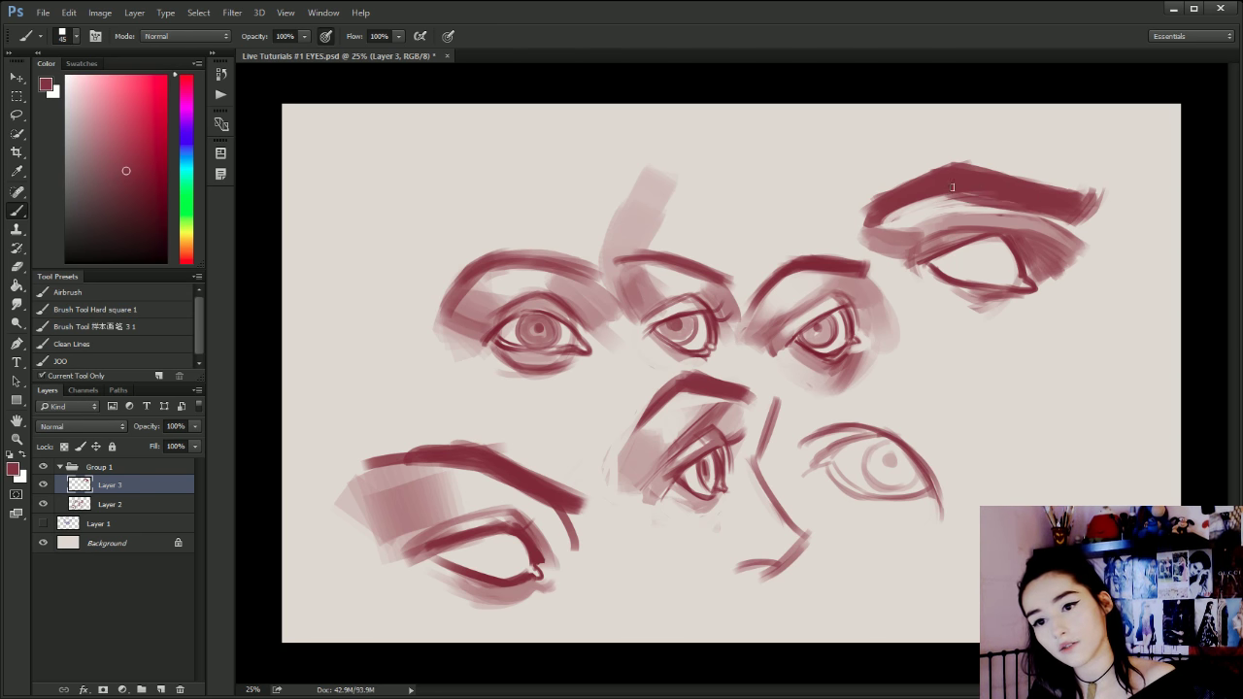
{"action": "key", "text": "ctrl+z"}
{"action": "left_click_drag", "start_coordinate": [940, 196], "coordinate": [1022, 202]}
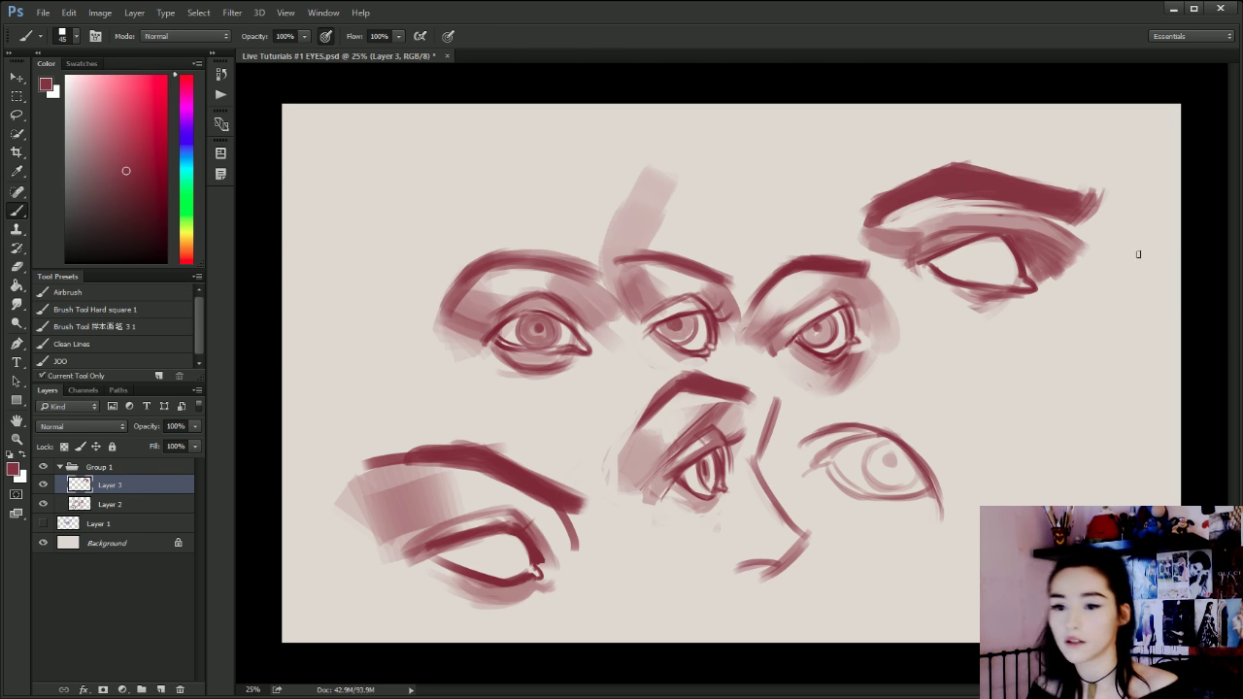
Rework the shading under the new eye's lower lid with a size 35 brush, undoing the first stroke.
{"action": "key", "text": "bracketleft"}
{"action": "key", "text": "bracketleft"}
{"action": "key", "text": "bracketleft"}
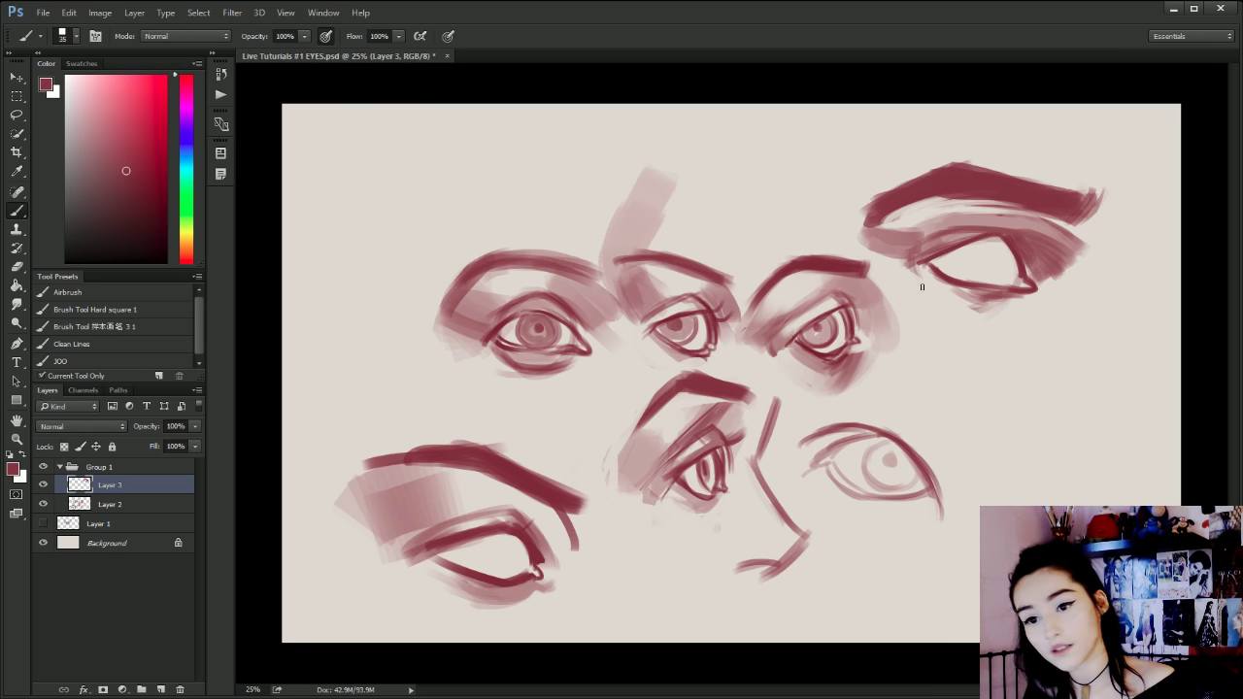
{"action": "mouse_move", "coordinate": [990, 298]}
{"action": "left_mouse_down"}
{"action": "mouse_move", "coordinate": [941, 300]}
{"action": "mouse_move", "coordinate": [1001, 307]}
{"action": "mouse_move", "coordinate": [930, 290]}
{"action": "left_mouse_up"}
{"action": "key", "text": "ctrl+z"}
{"action": "key", "text": "bracketright"}
{"action": "key", "text": "bracketright"}
{"action": "key", "text": "bracketleft"}
{"action": "key", "text": "bracketleft"}
{"action": "key", "text": "bracketleft"}
{"action": "key", "text": "bracketleft"}
{"action": "key", "text": "bracketleft"}
{"action": "key", "text": "bracketleft"}
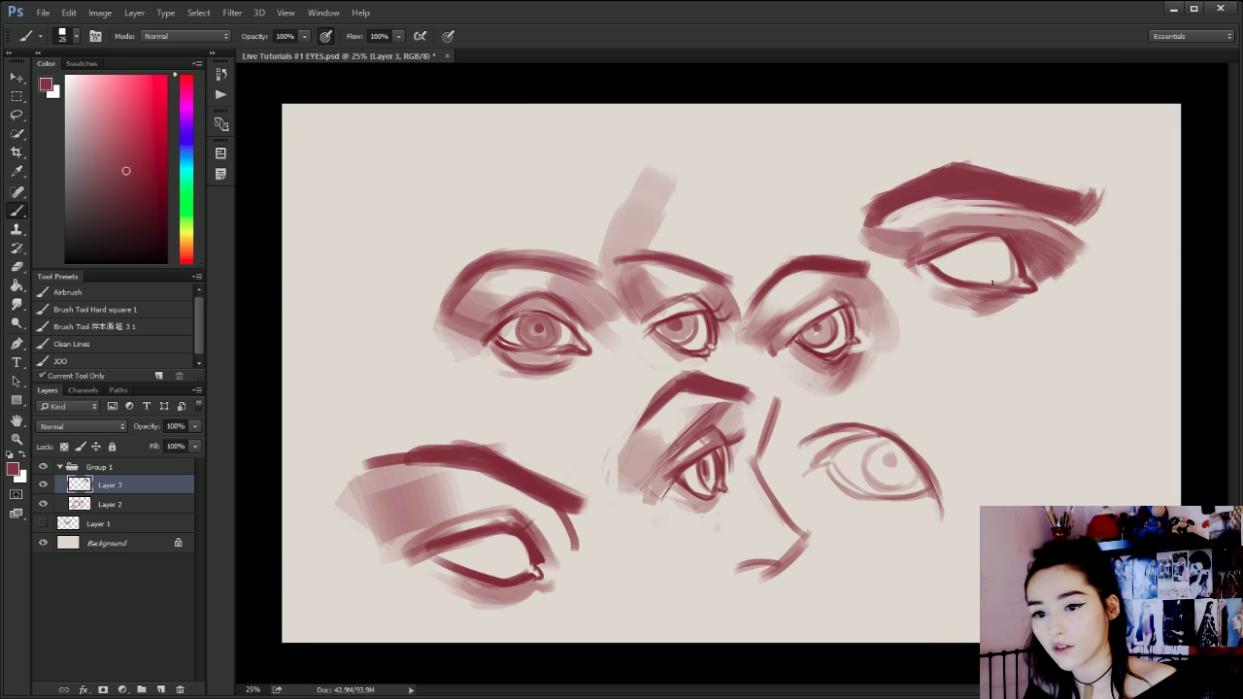
Draw a thin line inside the eye opening along its steep inner side with a smaller brush.
{"action": "key", "text": "bracketleft"}
{"action": "key", "text": "bracketleft"}
{"action": "key", "text": "bracketleft"}
{"action": "left_click_drag", "start_coordinate": [1011, 277], "coordinate": [1007, 246]}
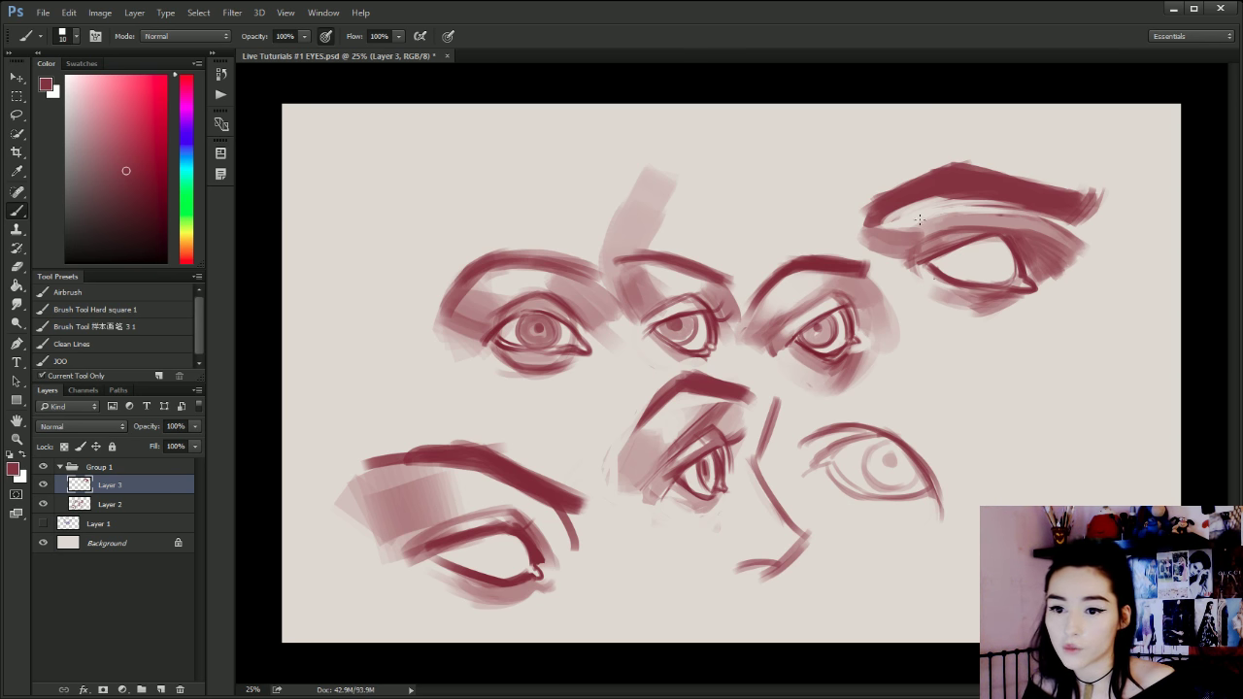
Sample the light highlight colour under the new brow and paint over the area above the upper lid with a size 40 brush.
{"action": "left_click", "coordinate": [966, 289], "text": "alt"}
{"action": "key", "text": "bracketright"}
{"action": "key", "text": "bracketright"}
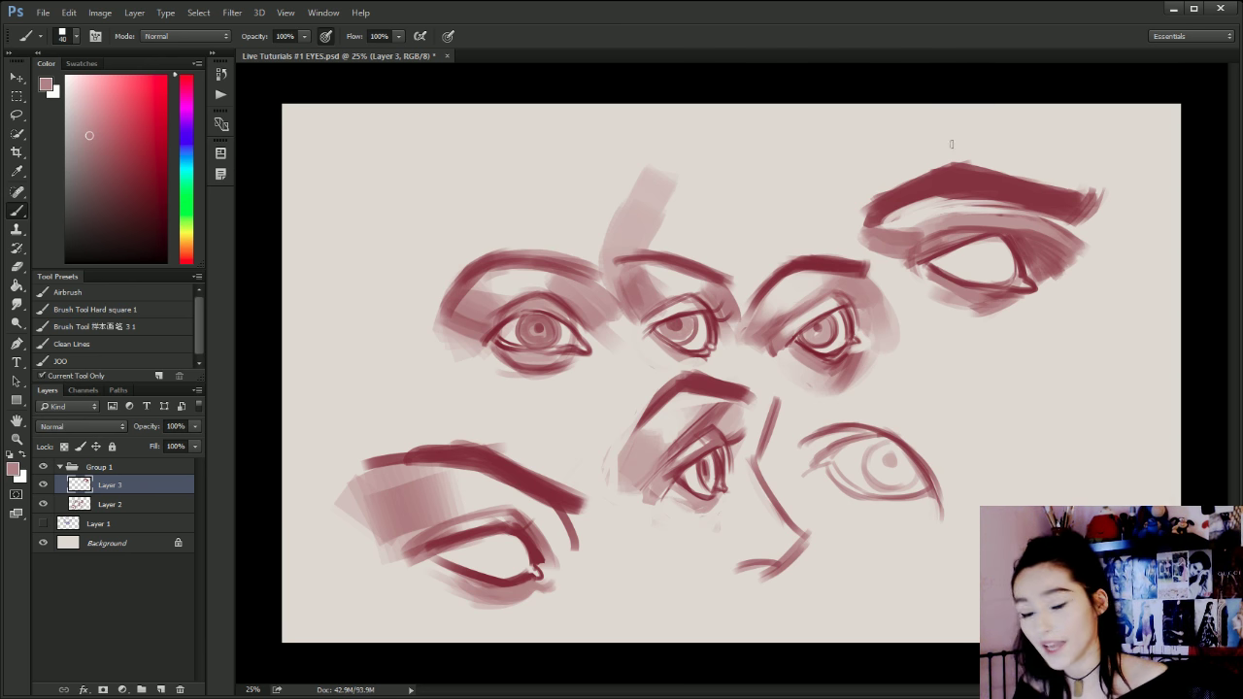
{"action": "left_click", "coordinate": [930, 201], "text": "alt"}
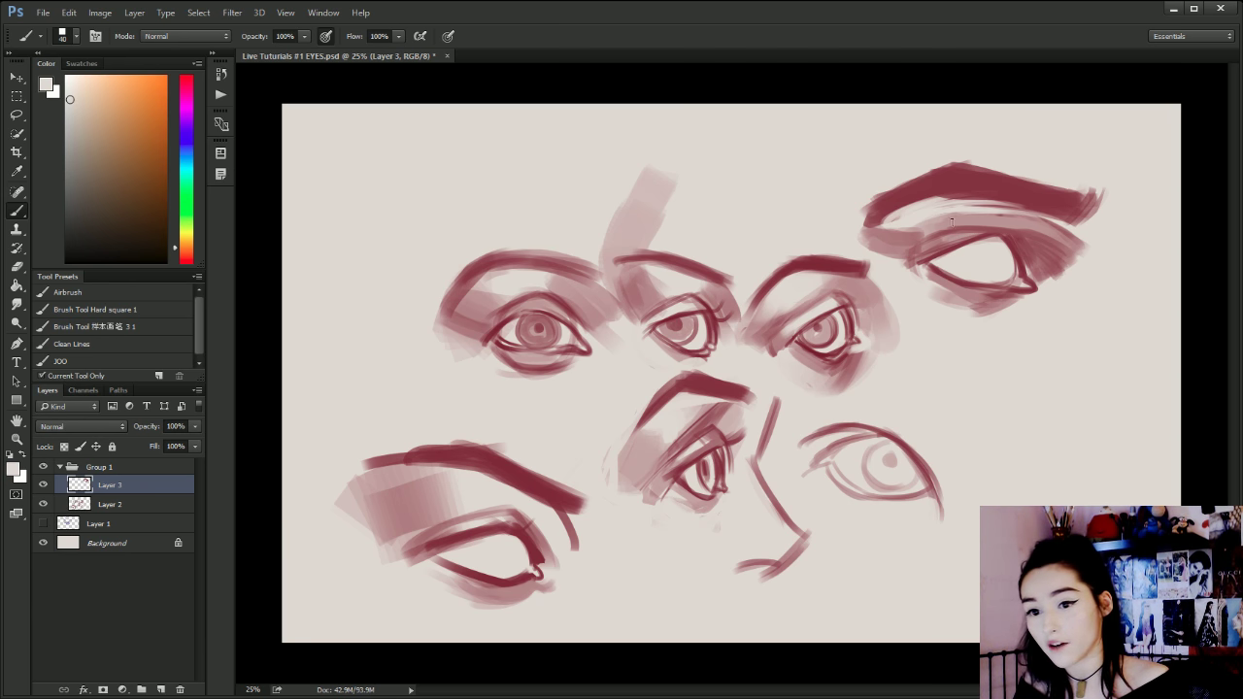
{"action": "left_click_drag", "start_coordinate": [923, 224], "coordinate": [1000, 206]}
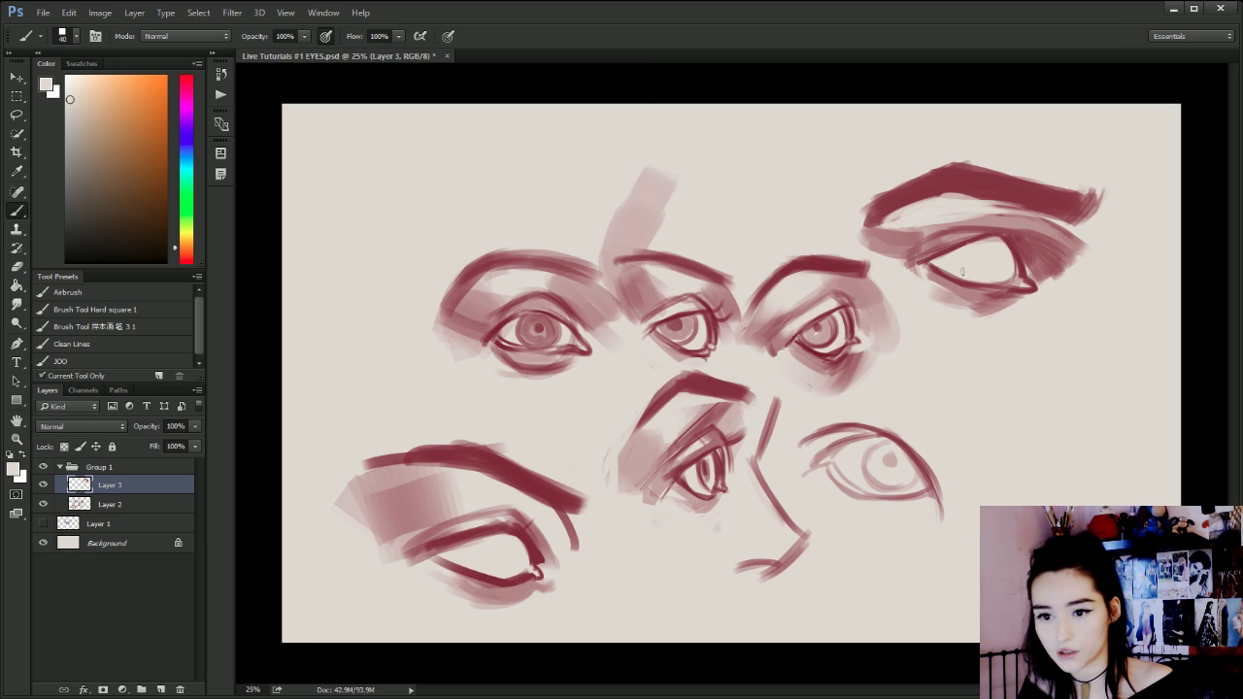
Sample the brow's dark red and sketch the iris outline and pupil inside the new eye with a smaller brush, undoing unsuccessful strokes.
{"action": "left_click", "coordinate": [997, 176], "text": "alt"}
{"action": "left_click_drag", "start_coordinate": [970, 244], "coordinate": [985, 283]}
{"action": "key", "text": "ctrl+z"}
{"action": "mouse_move", "coordinate": [1004, 241]}
{"action": "left_mouse_down"}
{"action": "mouse_move", "coordinate": [982, 274]}
{"action": "mouse_move", "coordinate": [1002, 246]}
{"action": "mouse_move", "coordinate": [987, 262]}
{"action": "mouse_move", "coordinate": [994, 297]}
{"action": "mouse_move", "coordinate": [990, 264]}
{"action": "left_mouse_up"}
{"action": "key", "text": "ctrl+z"}
{"action": "key", "text": "["}
{"action": "key", "text": "["}
{"action": "key", "text": "["}
{"action": "key", "text": "["}
{"action": "key", "text": "]"}
{"action": "key", "text": "]"}
{"action": "key", "text": "]"}
{"action": "key", "text": "]"}
{"action": "left_click_drag", "start_coordinate": [1083, 255], "coordinate": [1147, 251]}
{"action": "mouse_move", "coordinate": [1123, 238]}
{"action": "left_mouse_down"}
{"action": "mouse_move", "coordinate": [1145, 246]}
{"action": "mouse_move", "coordinate": [1112, 268]}
{"action": "left_mouse_up"}
{"action": "key", "text": "ctrl+alt+z"}
{"action": "key", "text": "ctrl+alt+z"}
{"action": "key", "text": "ctrl+alt+z"}
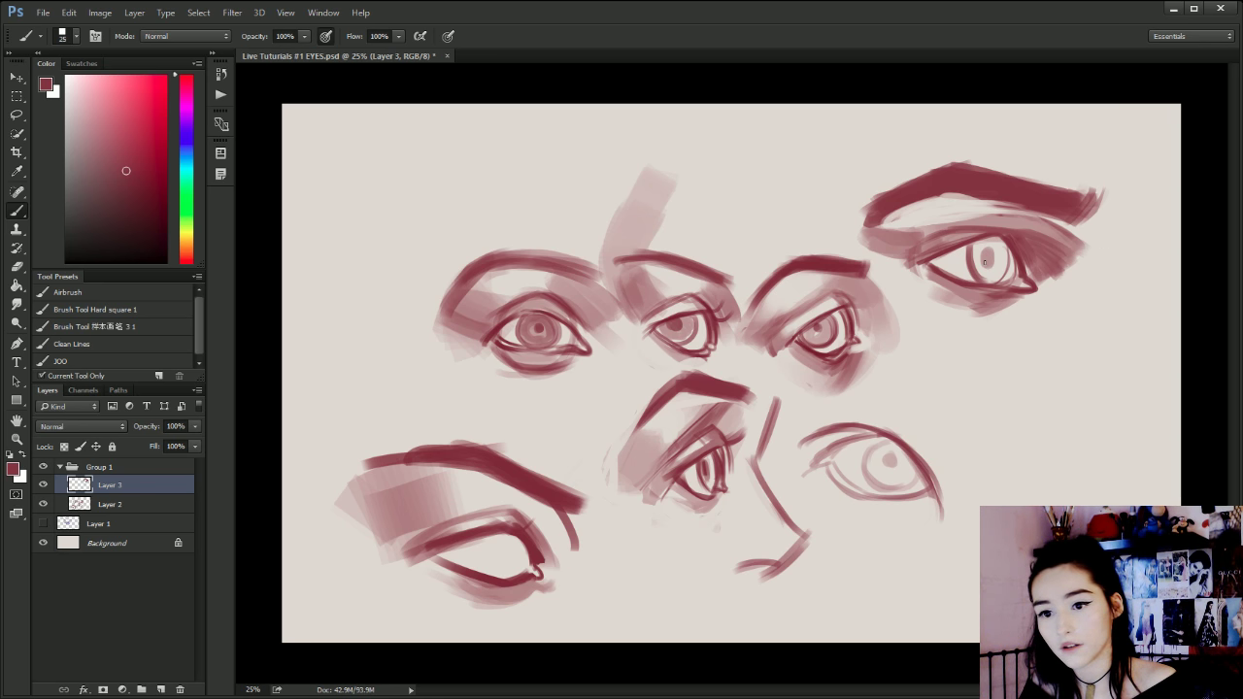
Strengthen the pupil and iris of the new eye with a slightly larger brush.
{"action": "key", "text": "]"}
{"action": "mouse_move", "coordinate": [987, 251]}
{"action": "left_mouse_down"}
{"action": "mouse_move", "coordinate": [988, 266]}
{"action": "mouse_move", "coordinate": [1006, 271]}
{"action": "left_mouse_up"}
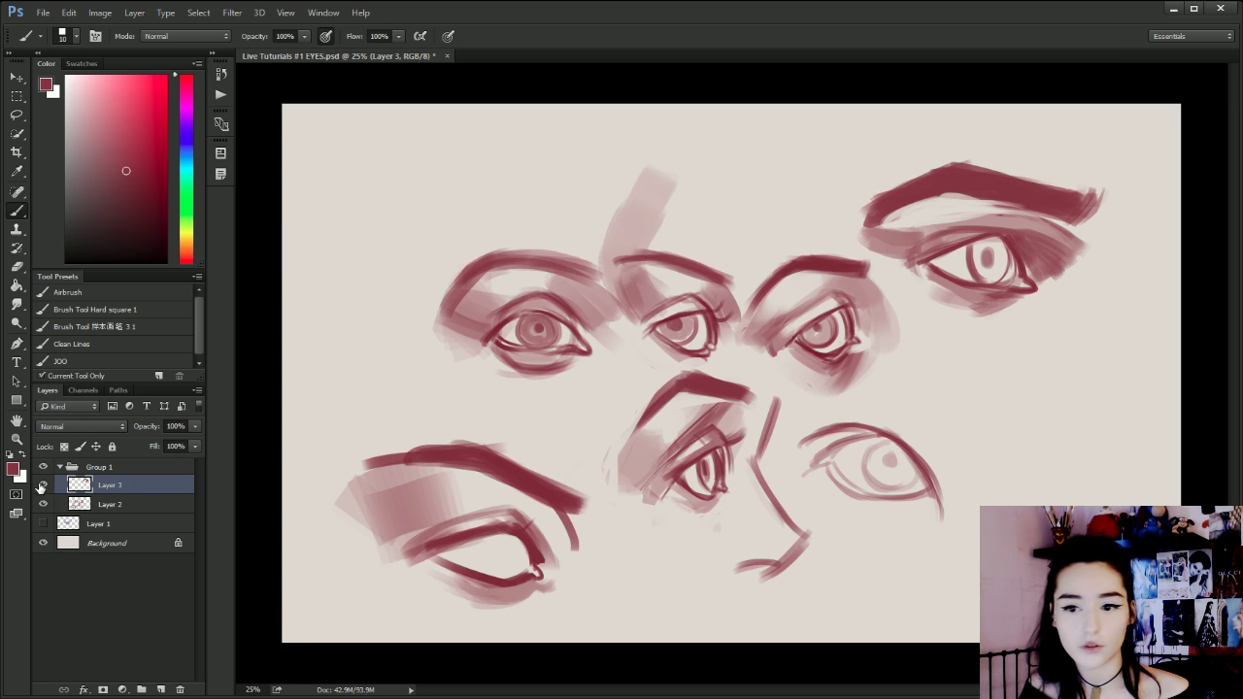
Check Layer 3 by toggling its visibility, collapse Group 1, and create a new group above it containing a new empty layer.
{"action": "left_click", "coordinate": [42, 486]}
{"action": "left_click", "coordinate": [42, 485]}
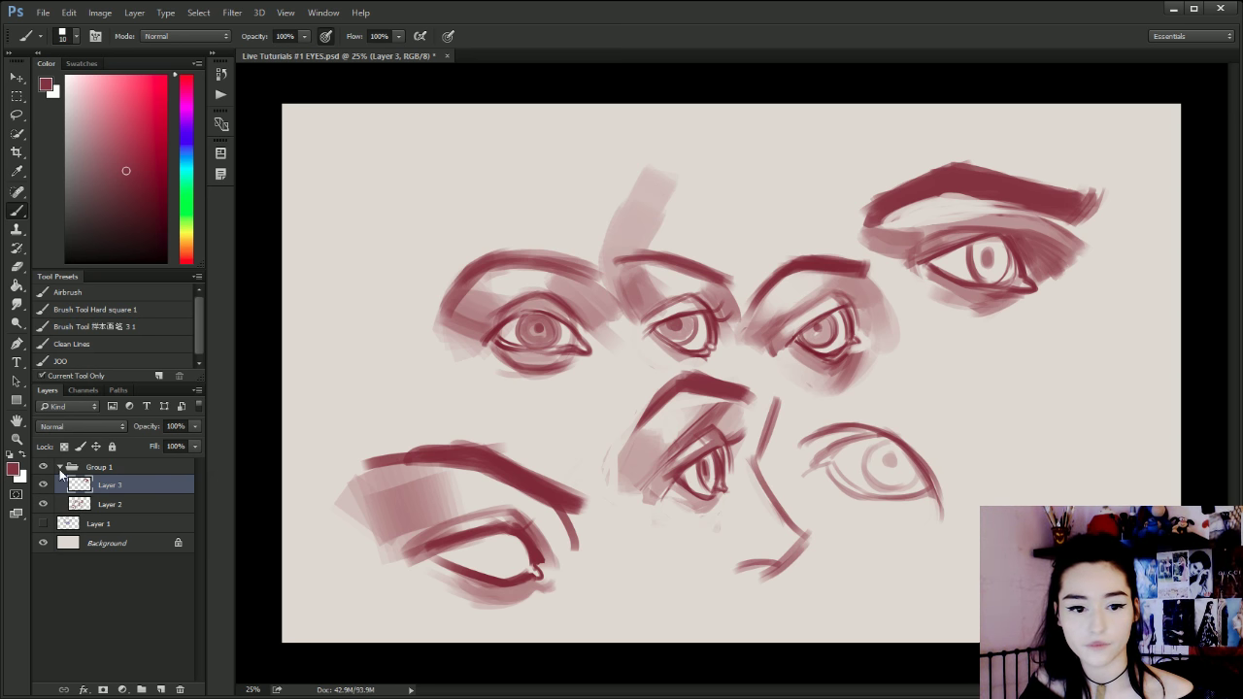
{"action": "left_click", "coordinate": [64, 470]}
{"action": "left_click", "coordinate": [60, 467]}
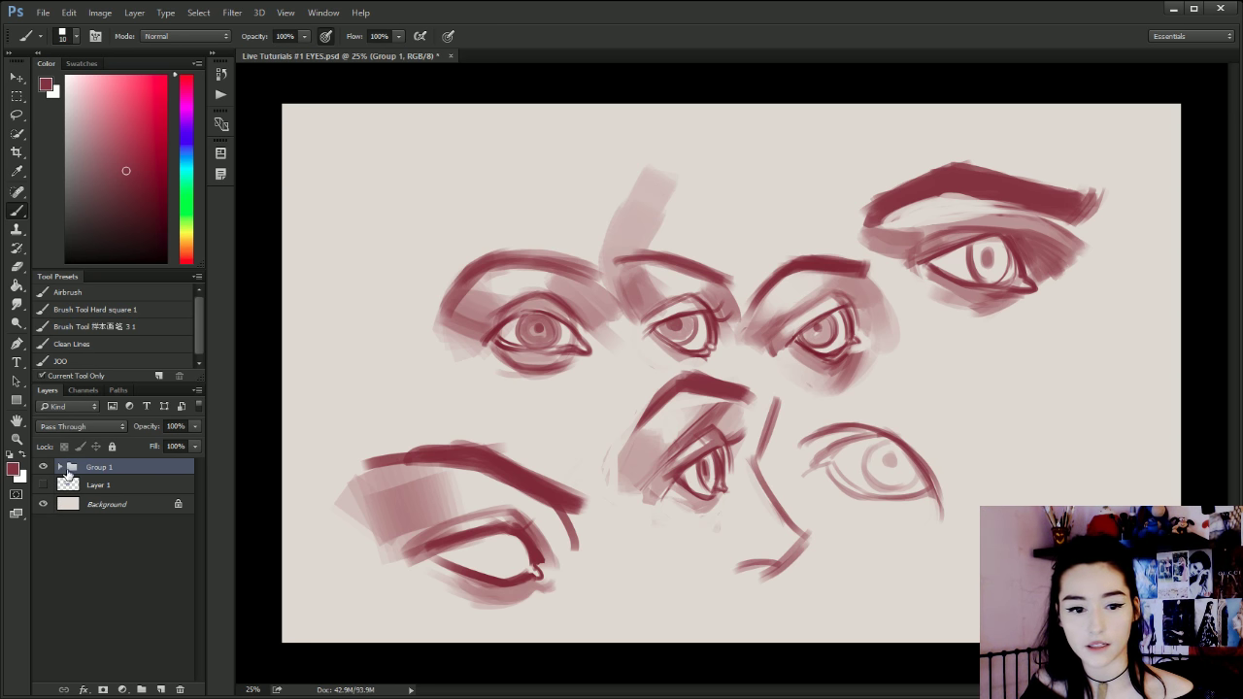
{"action": "left_click", "coordinate": [140, 689]}
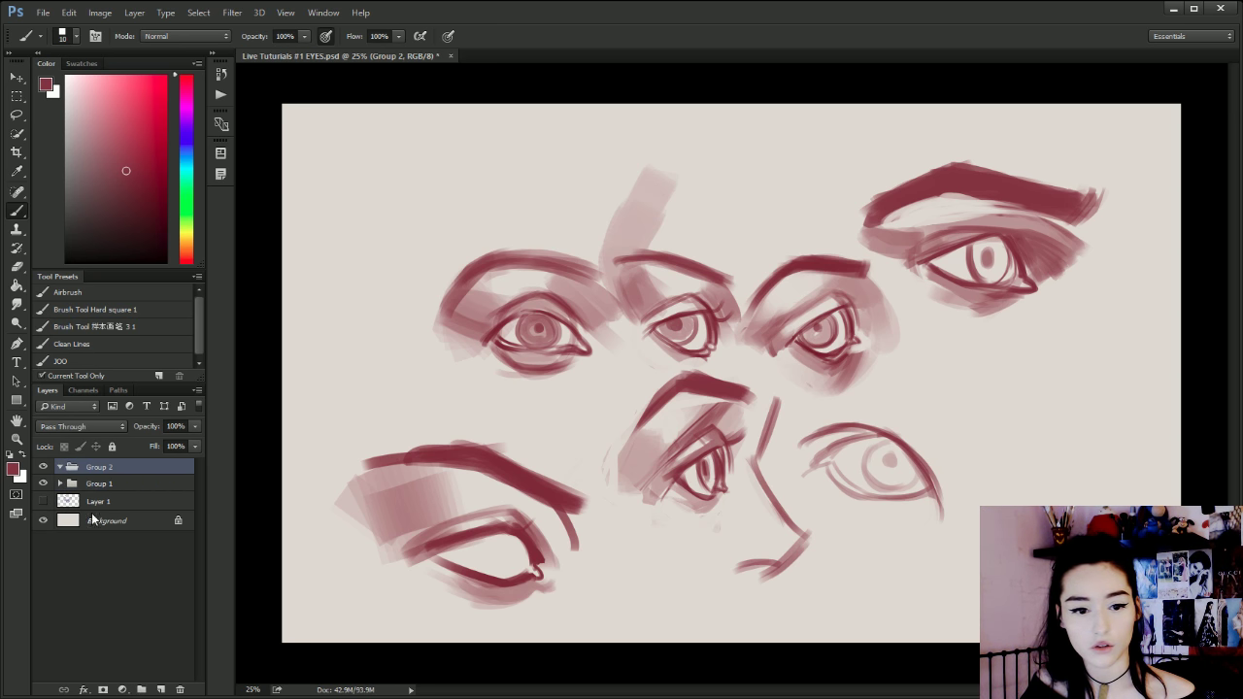
{"action": "left_click", "coordinate": [161, 690]}
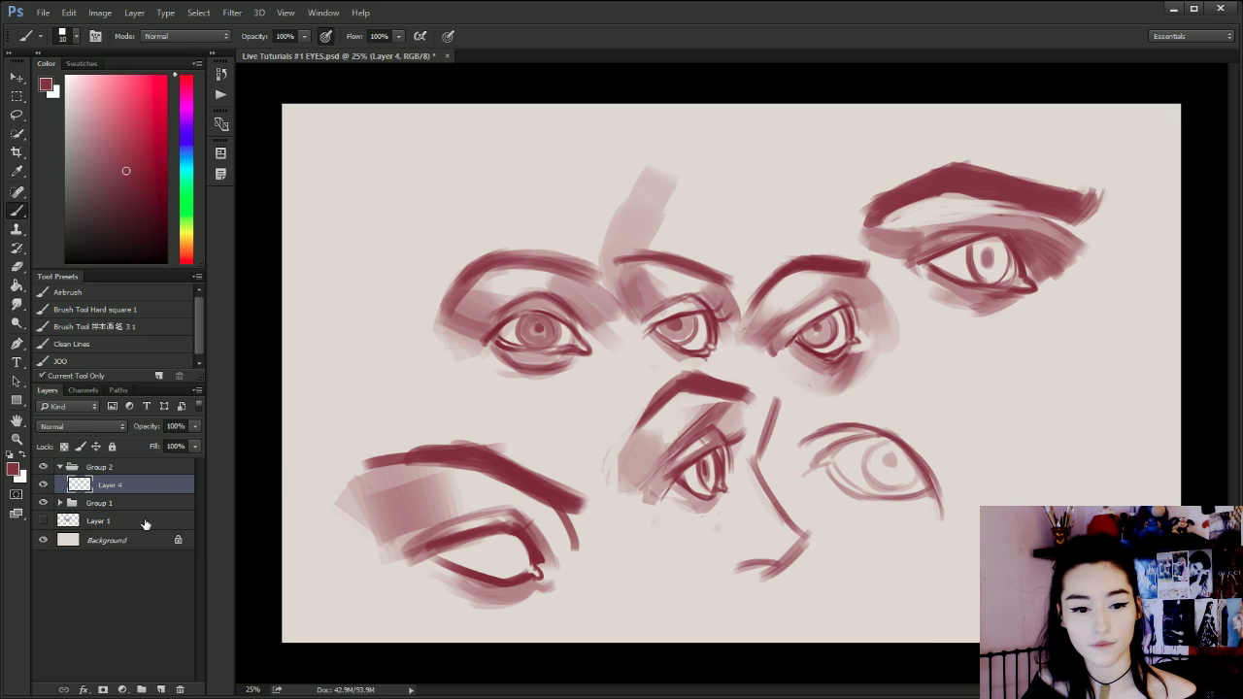
Hide Group 1 and sketch the upper eyelid's arch on Layer 4 with dark red brush strokes, doubled toward the inner corner.
{"action": "left_click", "coordinate": [43, 503]}
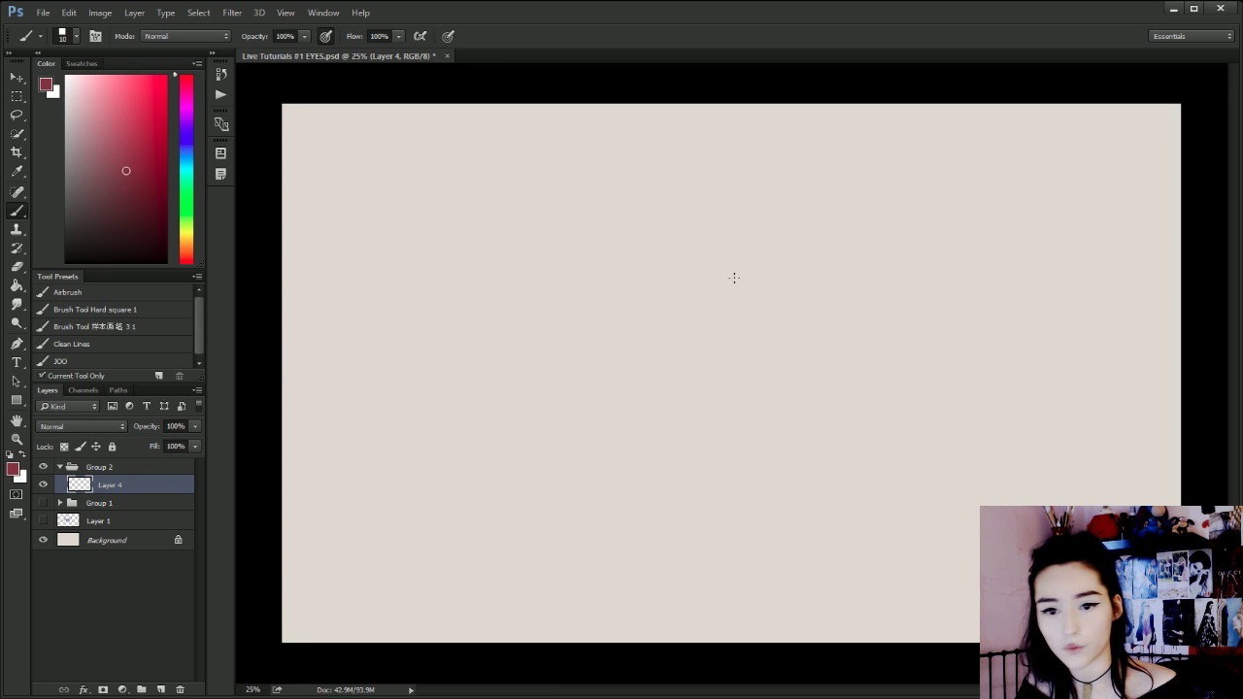
{"action": "left_click_drag", "start_coordinate": [749, 319], "coordinate": [670, 249]}
{"action": "key", "text": "ctrl+z"}
{"action": "left_click_drag", "start_coordinate": [765, 353], "coordinate": [714, 286]}
{"action": "left_click_drag", "start_coordinate": [762, 357], "coordinate": [706, 293]}
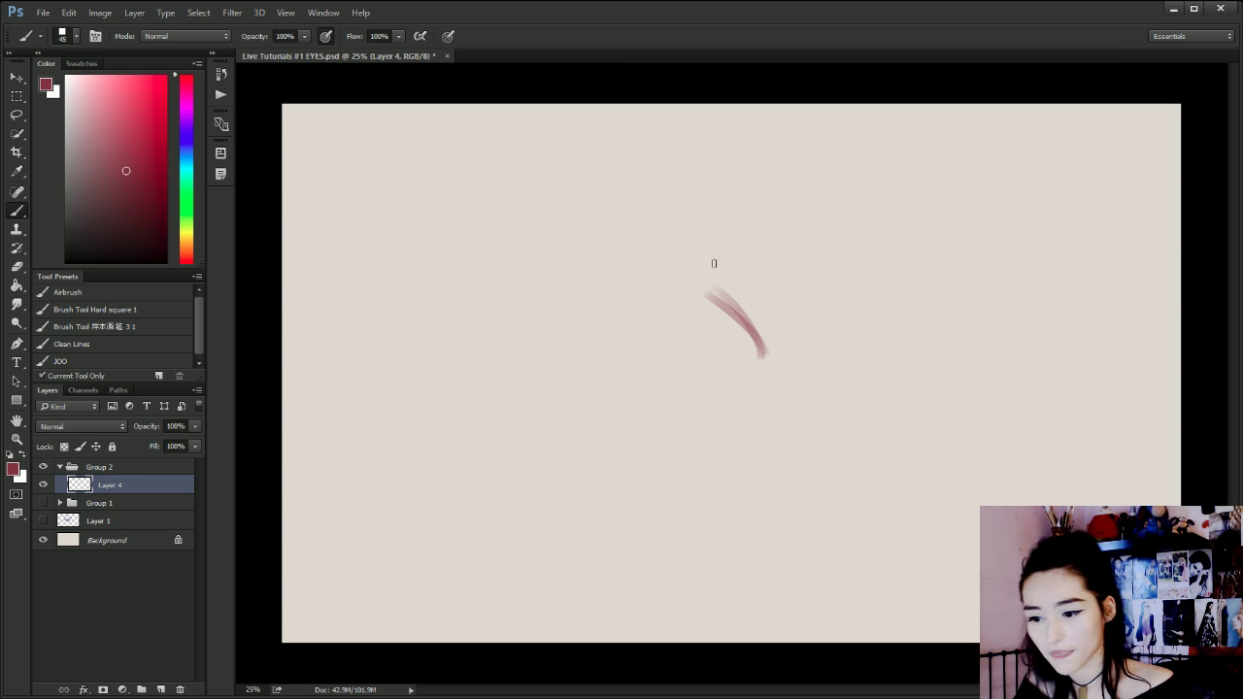
{"action": "key", "text": "ctrl+z"}
{"action": "mouse_move", "coordinate": [757, 359]}
{"action": "left_mouse_down"}
{"action": "mouse_move", "coordinate": [717, 289]}
{"action": "mouse_move", "coordinate": [750, 361]}
{"action": "left_mouse_up"}
{"action": "mouse_move", "coordinate": [707, 285]}
{"action": "left_mouse_down"}
{"action": "mouse_move", "coordinate": [742, 356]}
{"action": "mouse_move", "coordinate": [598, 324]}
{"action": "mouse_move", "coordinate": [669, 288]}
{"action": "mouse_move", "coordinate": [560, 365]}
{"action": "left_mouse_up"}
{"action": "mouse_move", "coordinate": [704, 276]}
{"action": "left_mouse_down"}
{"action": "mouse_move", "coordinate": [764, 367]}
{"action": "mouse_move", "coordinate": [740, 355]}
{"action": "left_mouse_up"}
{"action": "key", "text": "ctrl+z"}
{"action": "left_click_drag", "start_coordinate": [693, 281], "coordinate": [741, 361]}
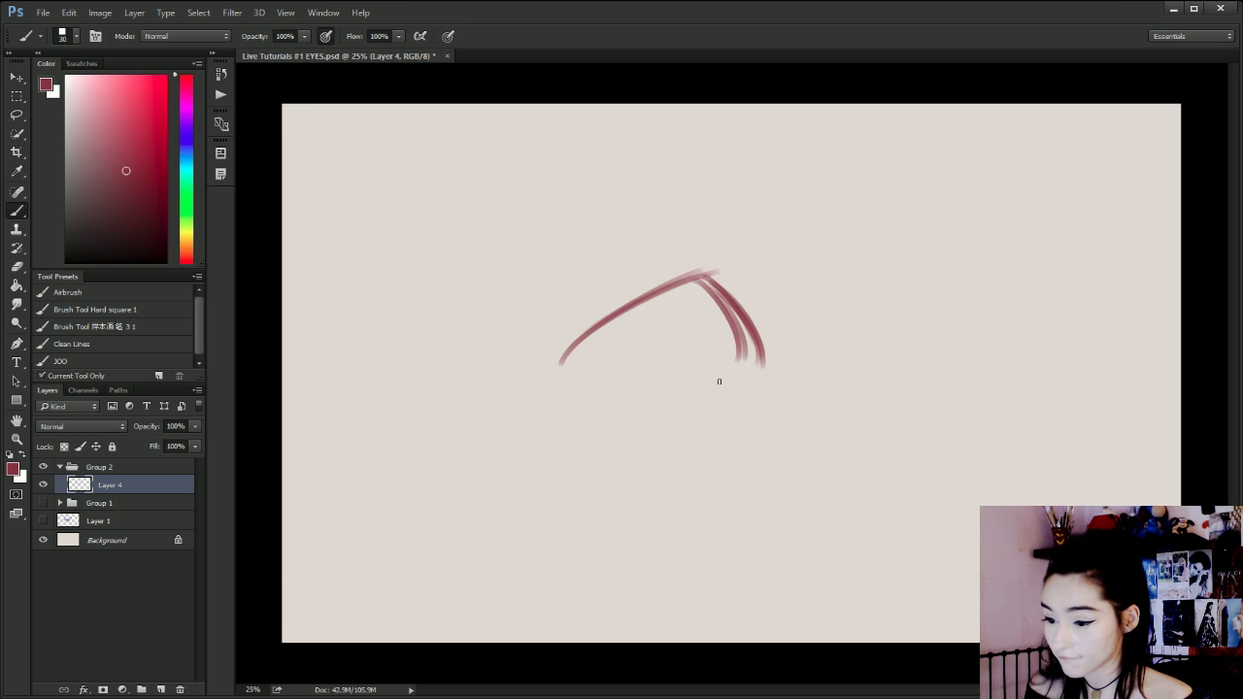
Sketch the tear duct at the inner corner and the lower lid line running to the outer corner.
{"action": "mouse_move", "coordinate": [741, 364]}
{"action": "left_mouse_down"}
{"action": "mouse_move", "coordinate": [769, 376]}
{"action": "mouse_move", "coordinate": [709, 392]}
{"action": "mouse_move", "coordinate": [672, 383]}
{"action": "left_mouse_up"}
{"action": "key", "text": "ctrl+z"}
{"action": "mouse_move", "coordinate": [762, 363]}
{"action": "left_mouse_down"}
{"action": "mouse_move", "coordinate": [775, 377]}
{"action": "mouse_move", "coordinate": [741, 373]}
{"action": "mouse_move", "coordinate": [764, 387]}
{"action": "mouse_move", "coordinate": [649, 387]}
{"action": "left_mouse_up"}
{"action": "left_click_drag", "start_coordinate": [586, 354], "coordinate": [709, 392]}
{"action": "key", "text": "ctrl+z"}
{"action": "left_click_drag", "start_coordinate": [576, 345], "coordinate": [696, 390]}
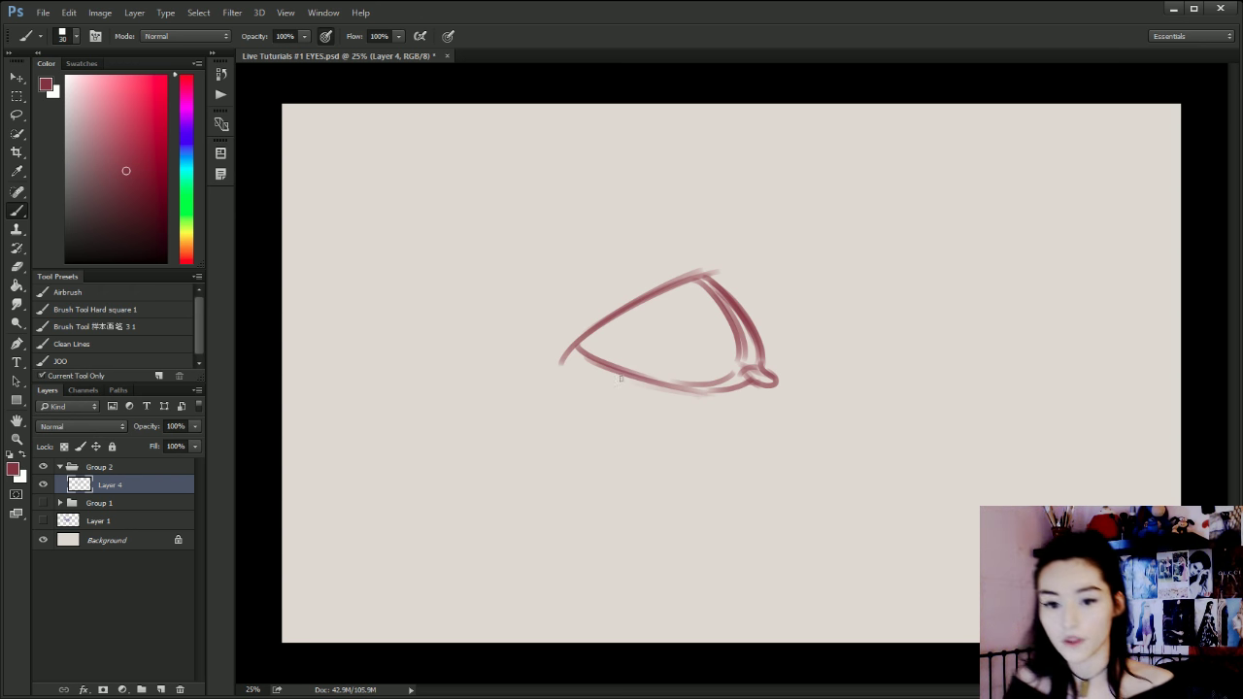
{"action": "key", "text": "ctrl+z"}
{"action": "key", "text": "ctrl+z"}
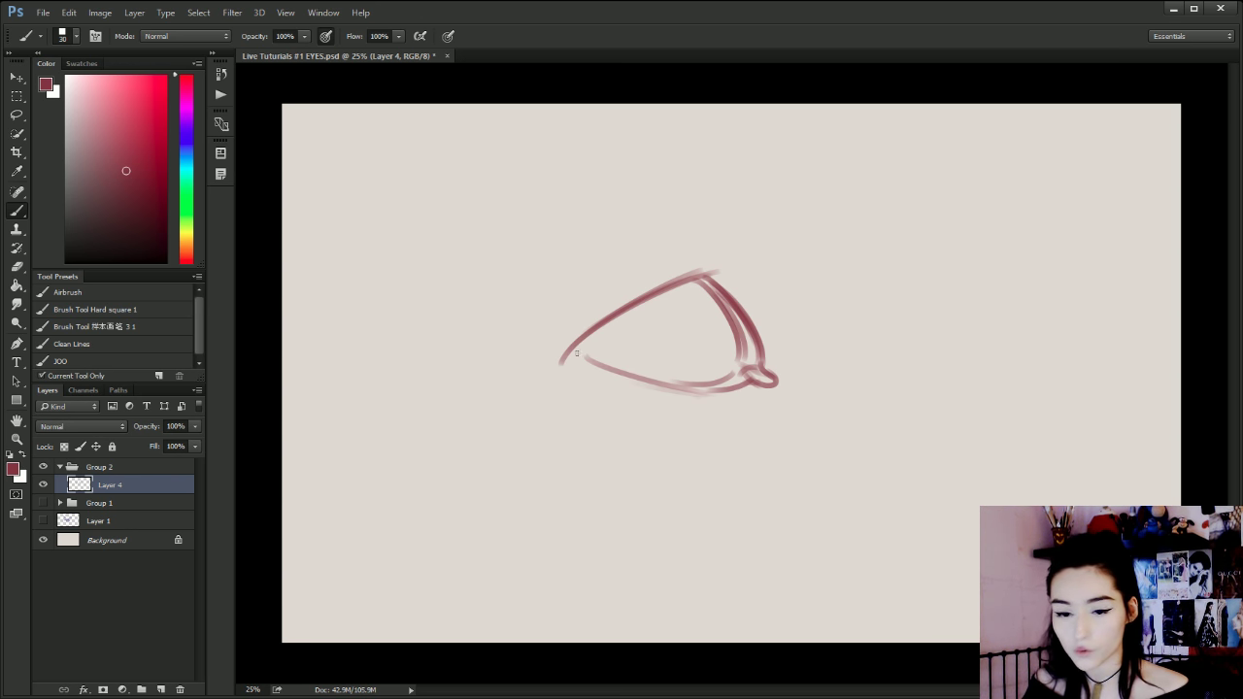
{"action": "mouse_move", "coordinate": [586, 360]}
{"action": "left_mouse_down"}
{"action": "mouse_move", "coordinate": [713, 394]}
{"action": "mouse_move", "coordinate": [588, 345]}
{"action": "mouse_move", "coordinate": [627, 372]}
{"action": "mouse_move", "coordinate": [574, 351]}
{"action": "mouse_move", "coordinate": [677, 384]}
{"action": "left_mouse_up"}
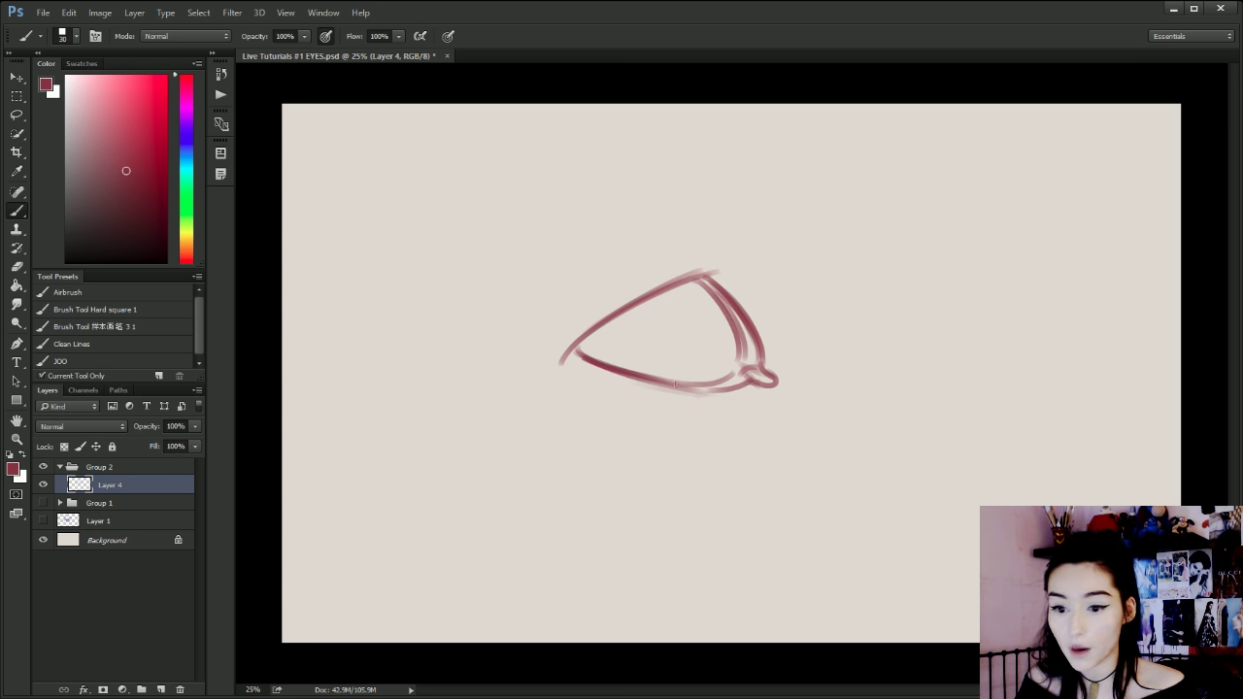
{"action": "left_click_drag", "start_coordinate": [583, 344], "coordinate": [641, 359]}
{"action": "key", "text": "ctrl+alt+z"}
{"action": "key", "text": "ctrl+alt+z"}
{"action": "left_click_drag", "start_coordinate": [581, 389], "coordinate": [699, 385]}
{"action": "left_click_drag", "start_coordinate": [680, 280], "coordinate": [560, 402]}
{"action": "left_click_drag", "start_coordinate": [627, 323], "coordinate": [554, 404]}
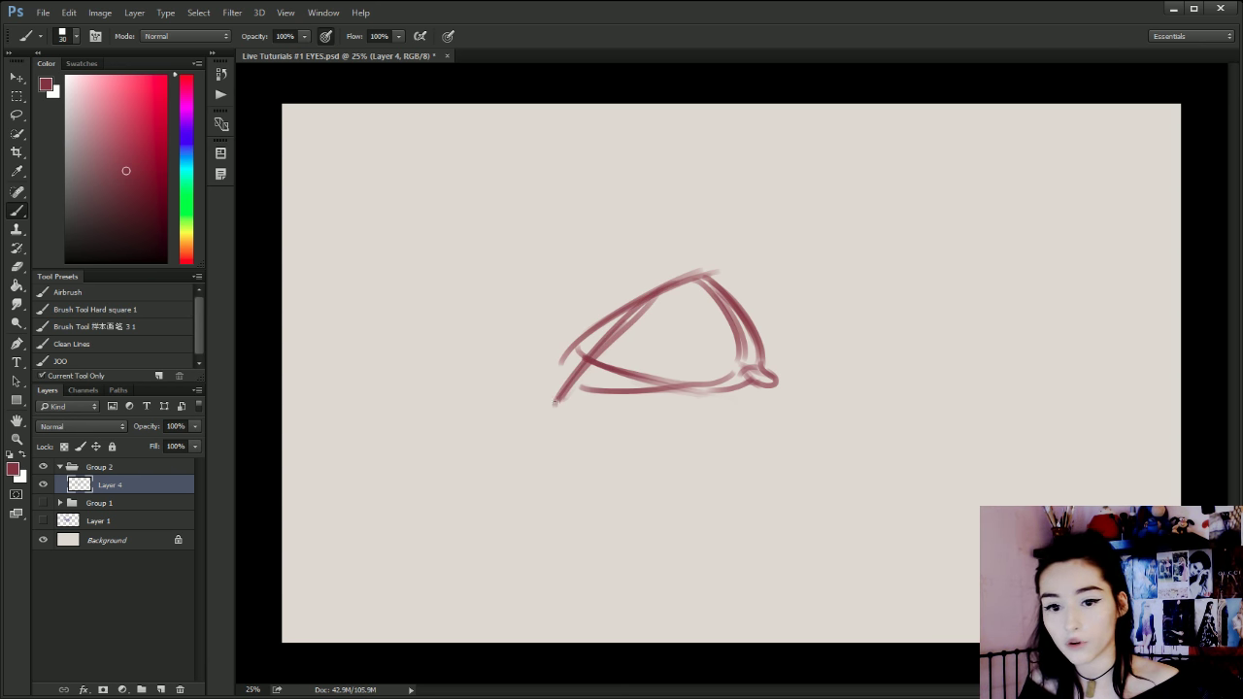
{"action": "key", "text": "ctrl+alt+z"}
{"action": "key", "text": "ctrl+alt+z"}
{"action": "key", "text": "ctrl+alt+z"}
{"action": "key", "text": "ctrl+alt+z"}
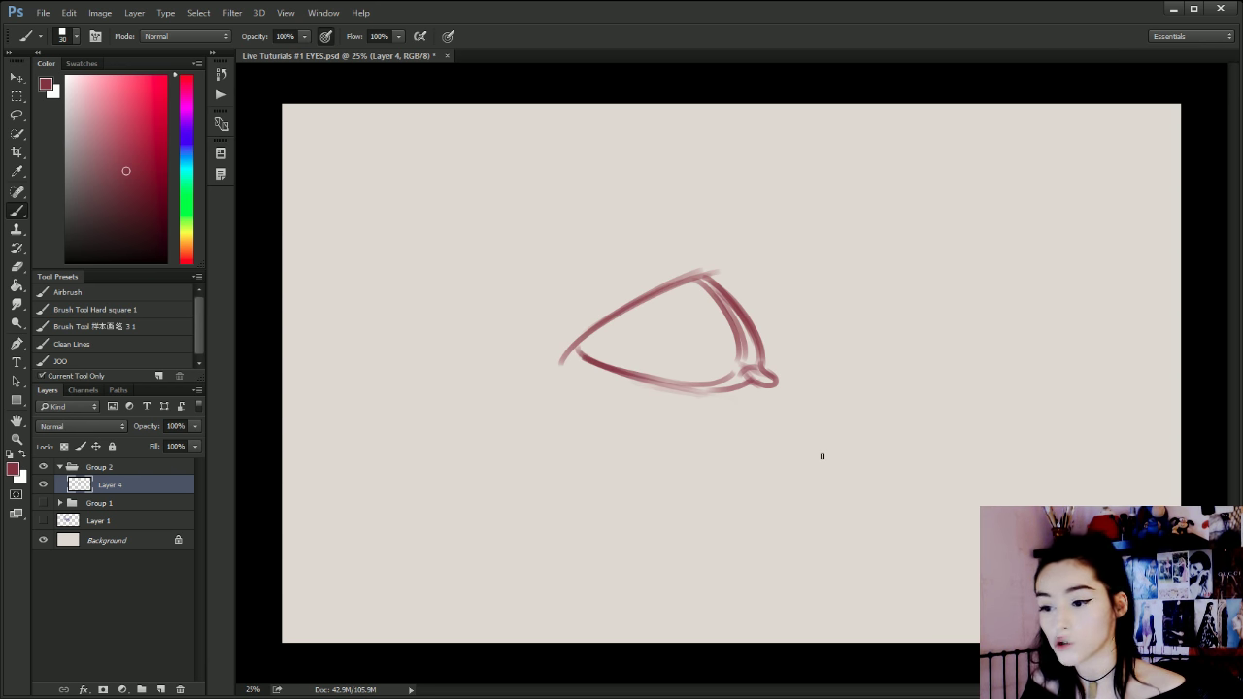
{"action": "left_click_drag", "start_coordinate": [573, 372], "coordinate": [711, 400]}
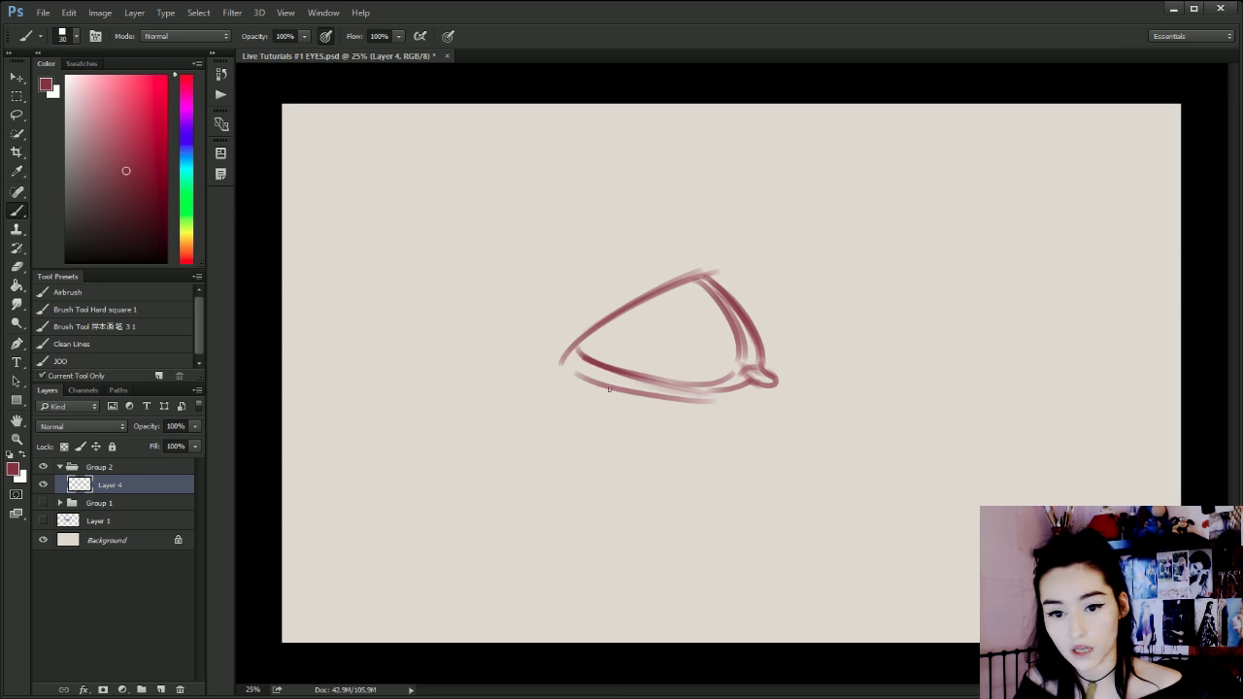
{"action": "key", "text": "ctrl+alt+z"}
{"action": "mouse_move", "coordinate": [610, 388]}
{"action": "left_mouse_down"}
{"action": "mouse_move", "coordinate": [728, 389]}
{"action": "mouse_move", "coordinate": [714, 387]}
{"action": "left_mouse_up"}
{"action": "key", "text": "ctrl+alt+z"}
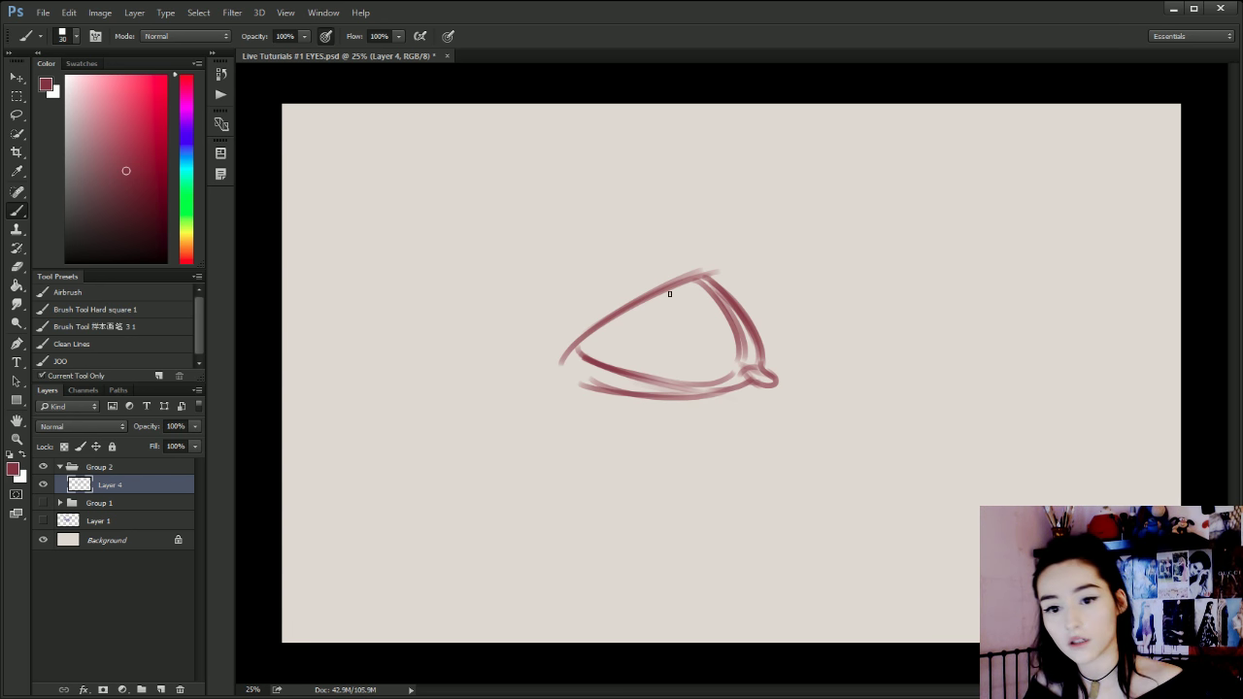
{"action": "left_click_drag", "start_coordinate": [692, 278], "coordinate": [563, 406]}
{"action": "key", "text": "ctrl+alt+z"}
{"action": "key", "text": "ctrl+alt+z"}
{"action": "key", "text": "ctrl+alt+z"}
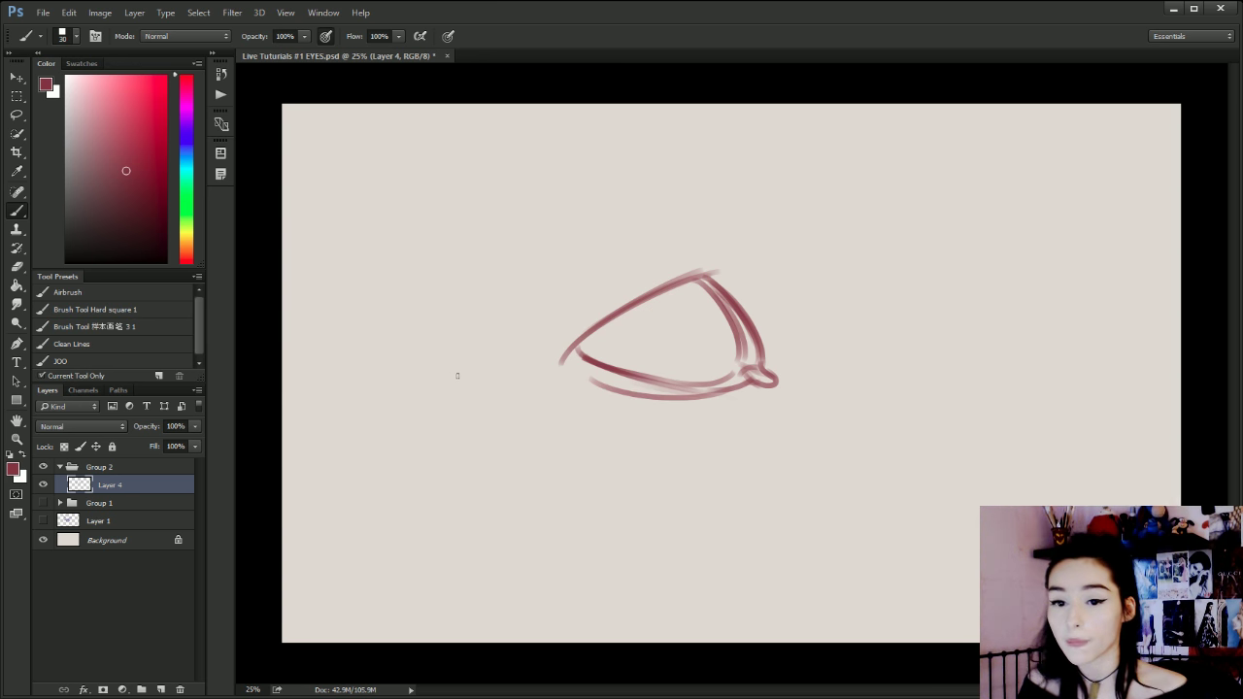
{"action": "key", "text": "ctrl+alt+z"}
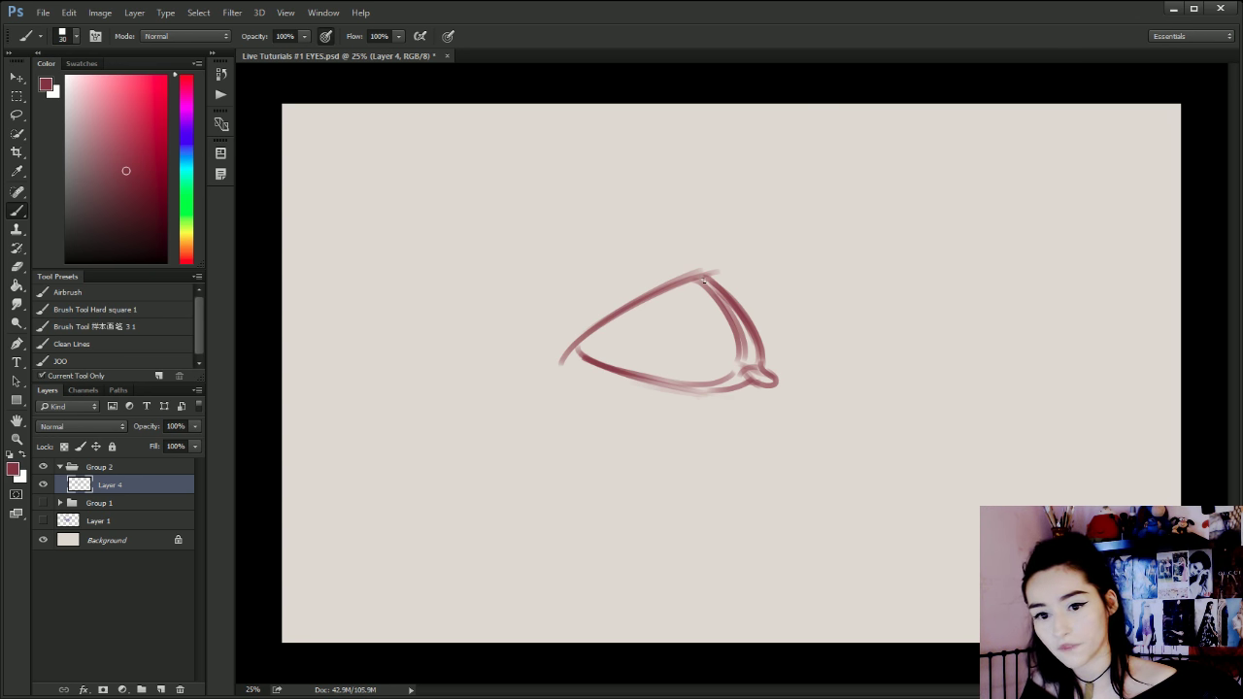
Touch up the outer corner and draw the eyelid crease above the upper lid with a 40 px brush.
{"action": "left_click_drag", "start_coordinate": [587, 334], "coordinate": [562, 362]}
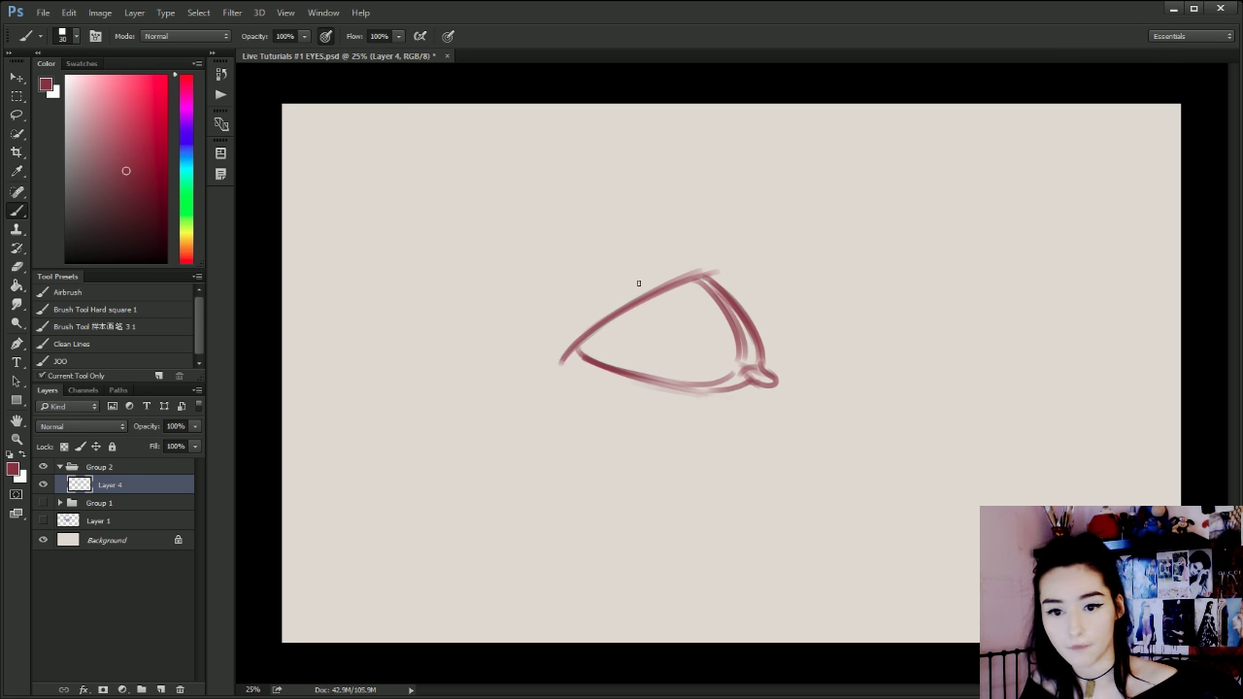
{"action": "key", "text": "bracketright"}
{"action": "mouse_move", "coordinate": [721, 271]}
{"action": "left_mouse_down"}
{"action": "mouse_move", "coordinate": [772, 321]}
{"action": "mouse_move", "coordinate": [637, 271]}
{"action": "left_mouse_up"}
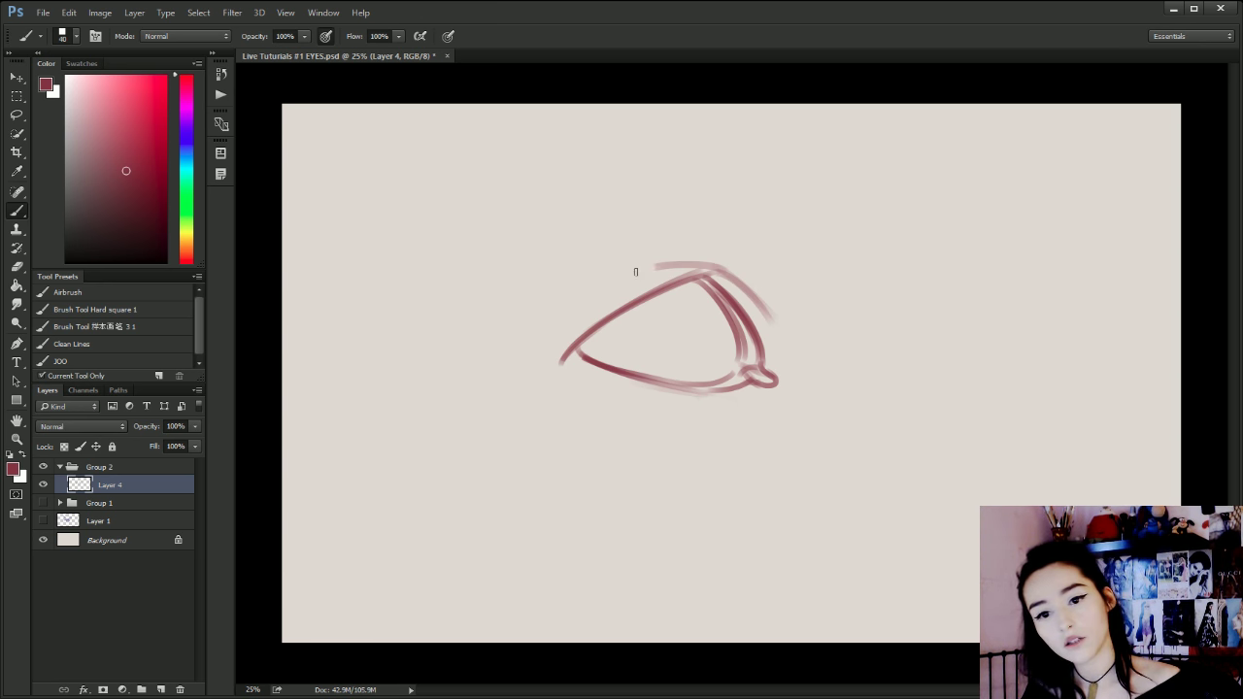
{"action": "key", "text": "ctrl+alt+z"}
{"action": "key", "text": "ctrl+alt+z"}
{"action": "left_click_drag", "start_coordinate": [769, 308], "coordinate": [657, 256]}
{"action": "mouse_move", "coordinate": [736, 270]}
{"action": "left_mouse_down"}
{"action": "mouse_move", "coordinate": [643, 254]}
{"action": "mouse_move", "coordinate": [766, 308]}
{"action": "left_mouse_up"}
{"action": "key", "text": "ctrl+alt+z"}
{"action": "key", "text": "ctrl+alt+z"}
{"action": "left_click_drag", "start_coordinate": [703, 258], "coordinate": [774, 324]}
{"action": "mouse_move", "coordinate": [701, 253]}
{"action": "left_mouse_down"}
{"action": "mouse_move", "coordinate": [567, 305]}
{"action": "mouse_move", "coordinate": [613, 277]}
{"action": "mouse_move", "coordinate": [594, 289]}
{"action": "left_mouse_up"}
{"action": "key", "text": "ctrl+alt+z"}
{"action": "key", "text": "ctrl+alt+z"}
{"action": "mouse_move", "coordinate": [682, 255]}
{"action": "left_mouse_down"}
{"action": "mouse_move", "coordinate": [545, 325]}
{"action": "mouse_move", "coordinate": [567, 308]}
{"action": "left_mouse_up"}
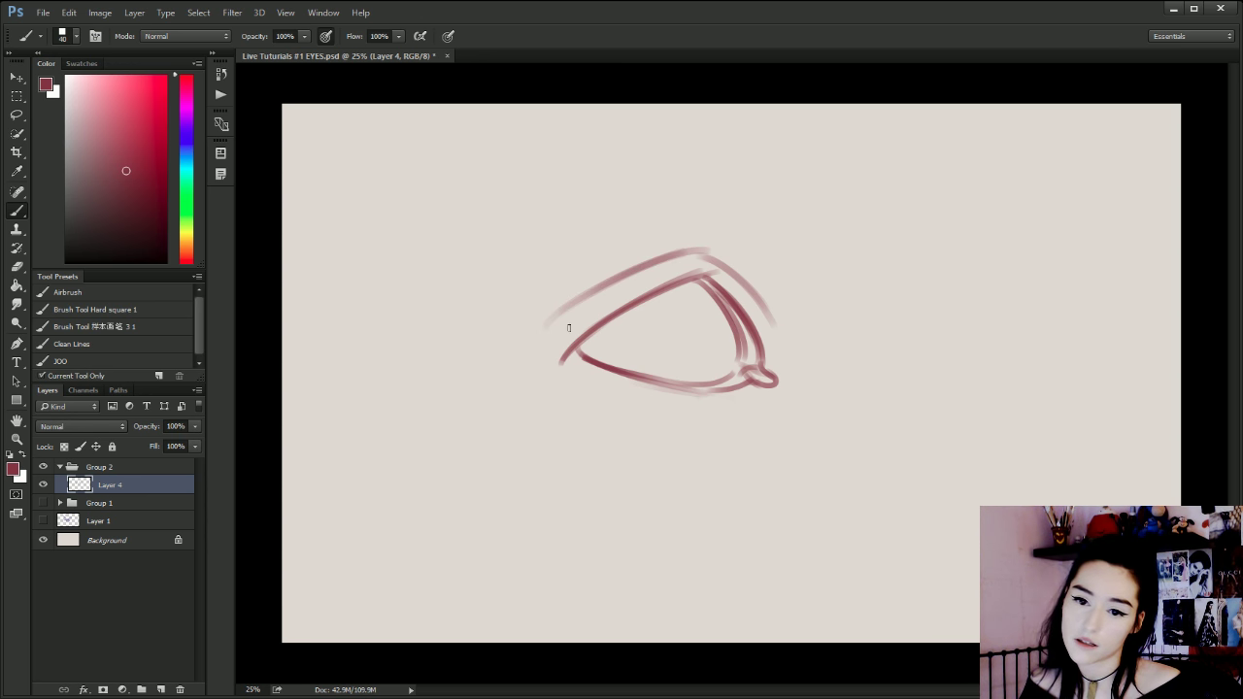
Round the peak of the upper lid with red strokes curving toward the inner corner.
{"action": "key", "text": "ctrl+z"}
{"action": "left_click_drag", "start_coordinate": [711, 278], "coordinate": [761, 333]}
{"action": "key", "text": "ctrl+z"}
{"action": "left_click_drag", "start_coordinate": [693, 277], "coordinate": [750, 303]}
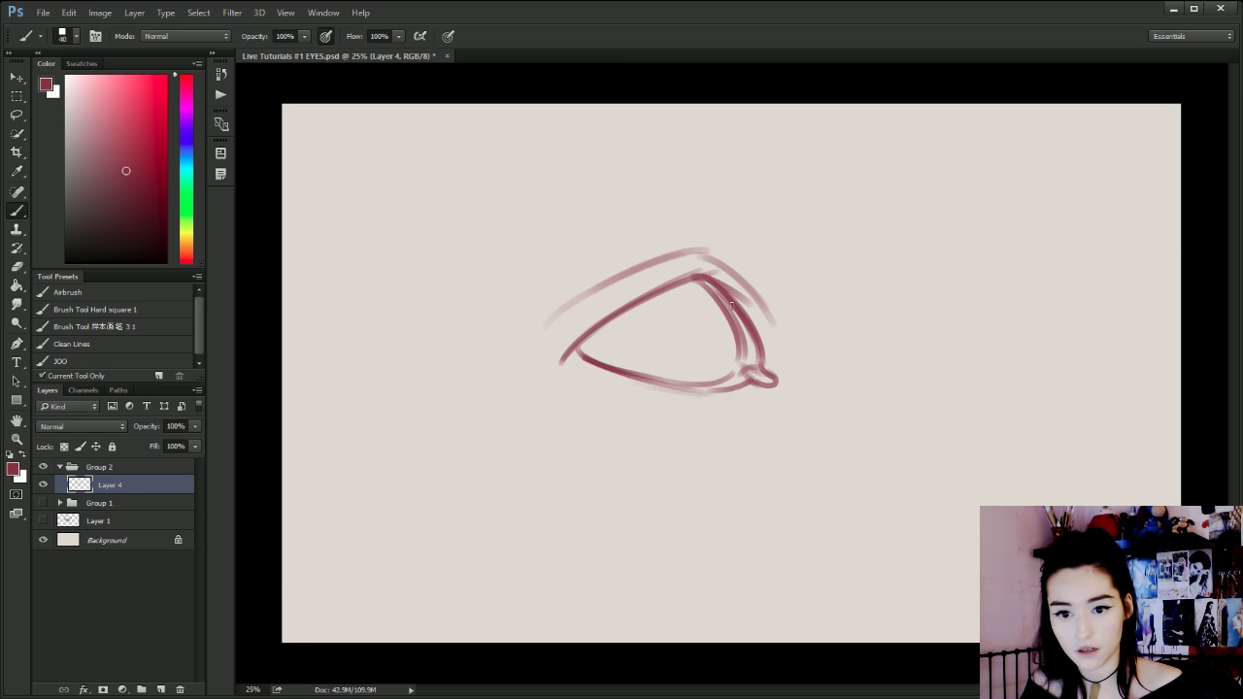
{"action": "key", "text": "ctrl+z"}
{"action": "mouse_move", "coordinate": [679, 282]}
{"action": "left_mouse_down"}
{"action": "mouse_move", "coordinate": [739, 291]}
{"action": "mouse_move", "coordinate": [752, 313]}
{"action": "left_mouse_up"}
{"action": "mouse_move", "coordinate": [708, 285]}
{"action": "left_mouse_down"}
{"action": "mouse_move", "coordinate": [656, 299]}
{"action": "mouse_move", "coordinate": [736, 281]}
{"action": "mouse_move", "coordinate": [716, 272]}
{"action": "mouse_move", "coordinate": [753, 306]}
{"action": "left_mouse_up"}
{"action": "key", "text": "ctrl+z"}
Sample the beige background colour and paint out the stray lines above the upper lid's peak.
{"action": "left_click", "coordinate": [681, 267], "text": "alt"}
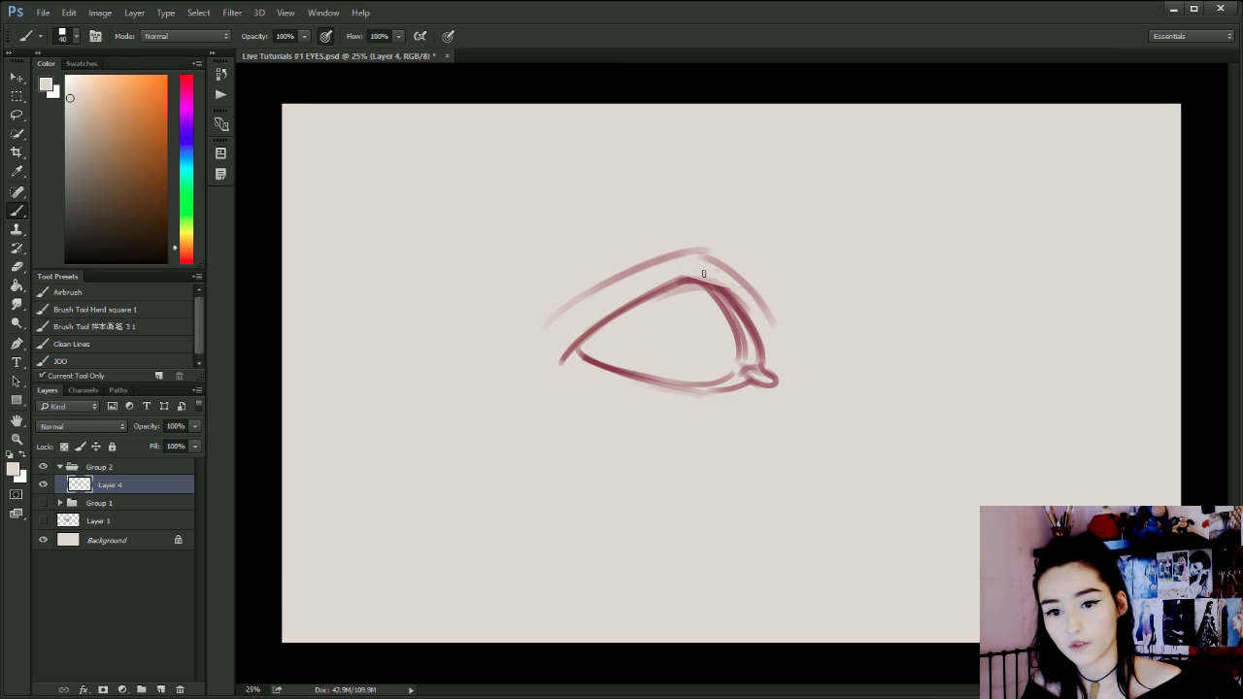
{"action": "left_click_drag", "start_coordinate": [704, 274], "coordinate": [753, 311]}
{"action": "left_click_drag", "start_coordinate": [656, 282], "coordinate": [717, 272]}
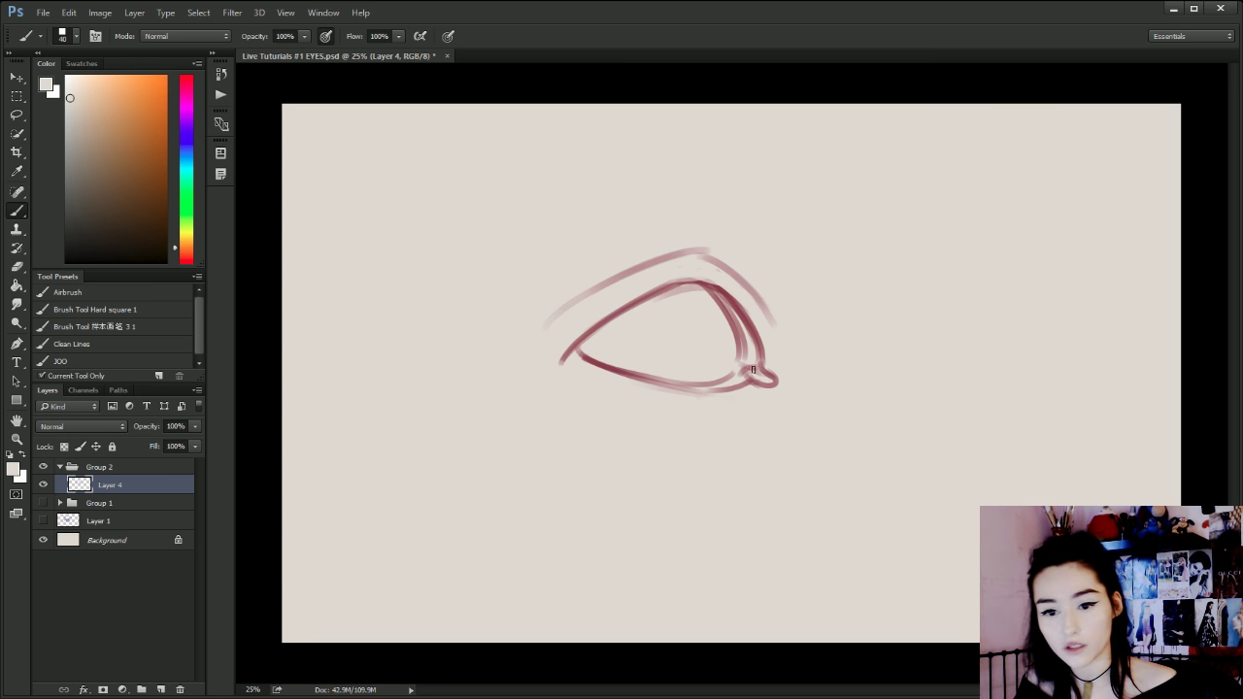
Sample the red line colour and draw a soft curved crease beneath the lower lid.
{"action": "left_click", "coordinate": [737, 304], "text": "alt"}
{"action": "key", "text": "bracketright"}
{"action": "left_click_drag", "start_coordinate": [746, 403], "coordinate": [596, 420]}
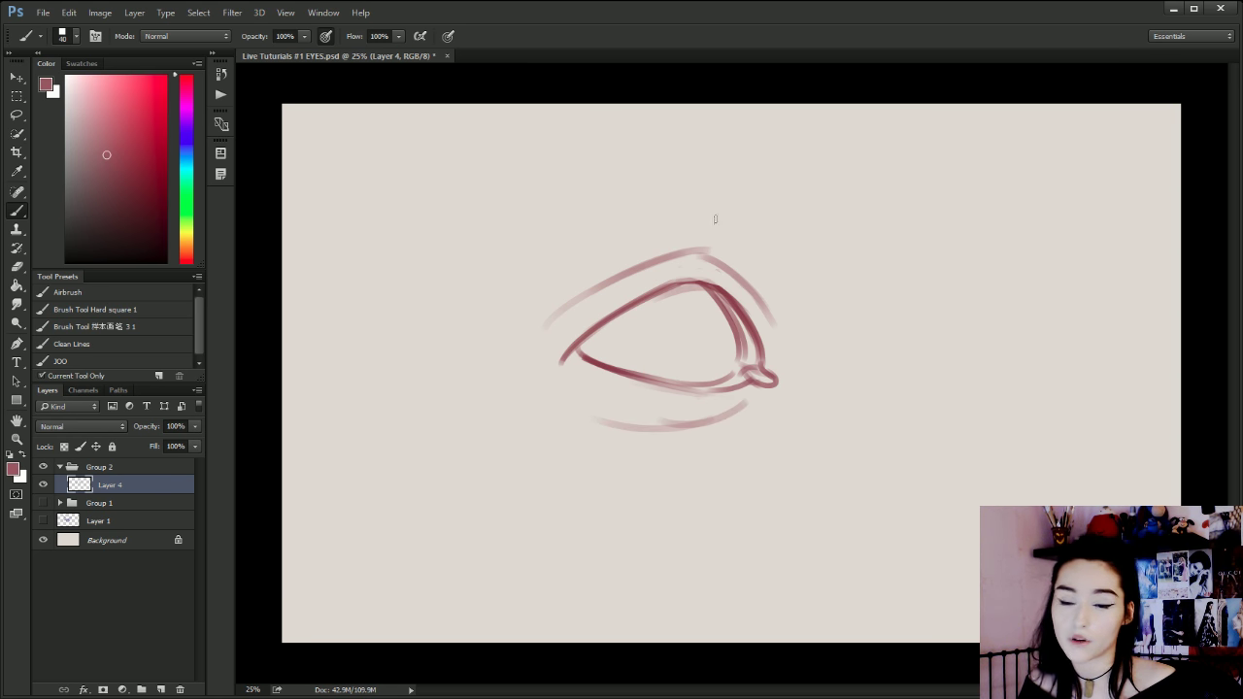
Sketch the eyebrow's upper and lower edges above the eye with a 50 px brush.
{"action": "mouse_move", "coordinate": [840, 205]}
{"action": "left_mouse_down"}
{"action": "mouse_move", "coordinate": [649, 153]}
{"action": "mouse_move", "coordinate": [624, 175]}
{"action": "mouse_move", "coordinate": [596, 167]}
{"action": "left_mouse_up"}
{"action": "mouse_move", "coordinate": [852, 244]}
{"action": "left_mouse_down"}
{"action": "mouse_move", "coordinate": [598, 169]}
{"action": "mouse_move", "coordinate": [433, 243]}
{"action": "left_mouse_up"}
{"action": "left_click_drag", "start_coordinate": [606, 150], "coordinate": [501, 198]}
{"action": "key", "text": "ctrl+z"}
{"action": "left_click_drag", "start_coordinate": [439, 241], "coordinate": [660, 155]}
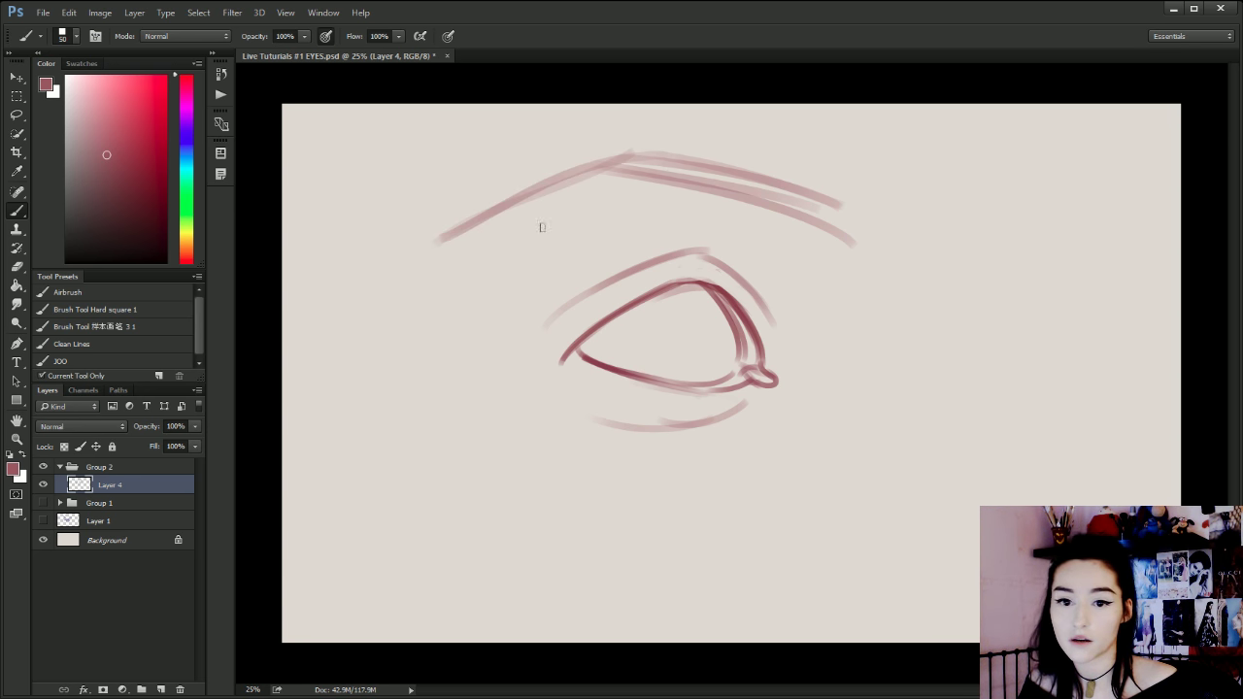
{"action": "mouse_move", "coordinate": [512, 222]}
{"action": "left_mouse_down"}
{"action": "mouse_move", "coordinate": [641, 172]}
{"action": "mouse_move", "coordinate": [735, 181]}
{"action": "left_mouse_up"}
{"action": "key", "text": "ctrl+z"}
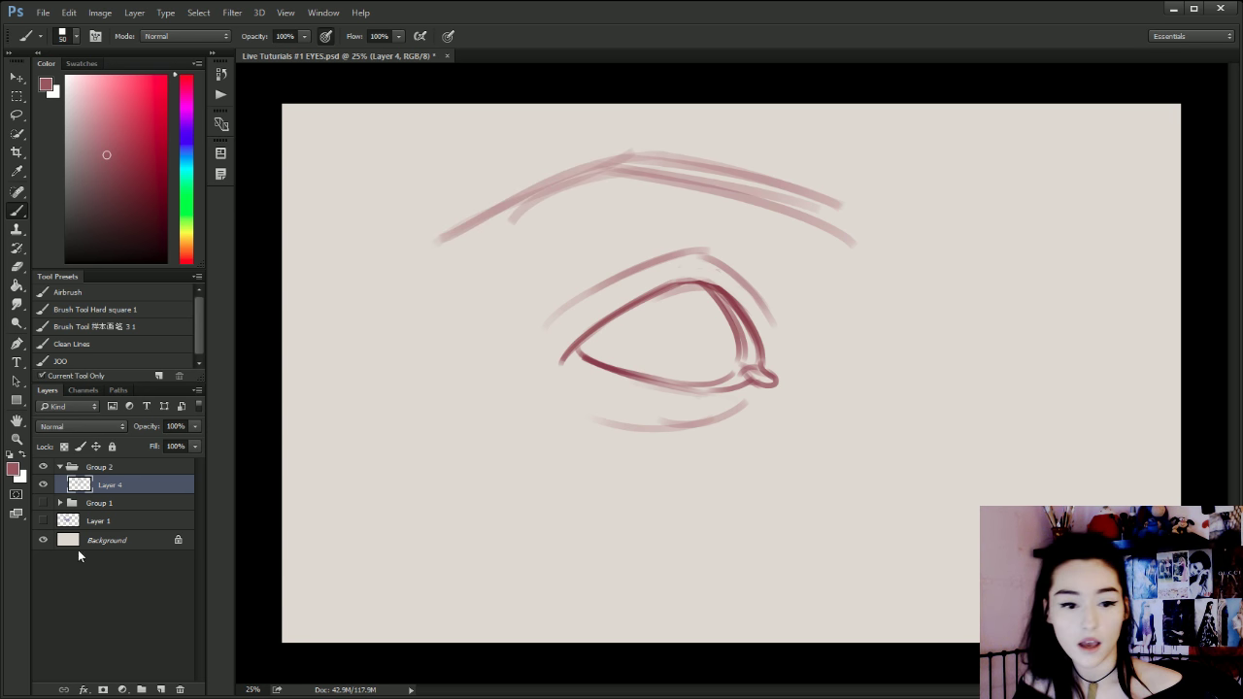
Add a new layer above Layer 4 and choose a light pinkish-beige skin colour.
{"action": "left_click", "coordinate": [161, 689]}
{"action": "mouse_move", "coordinate": [122, 495]}
{"action": "left_mouse_down"}
{"action": "mouse_move", "coordinate": [125, 521]}
{"action": "mouse_move", "coordinate": [122, 490]}
{"action": "left_mouse_up"}
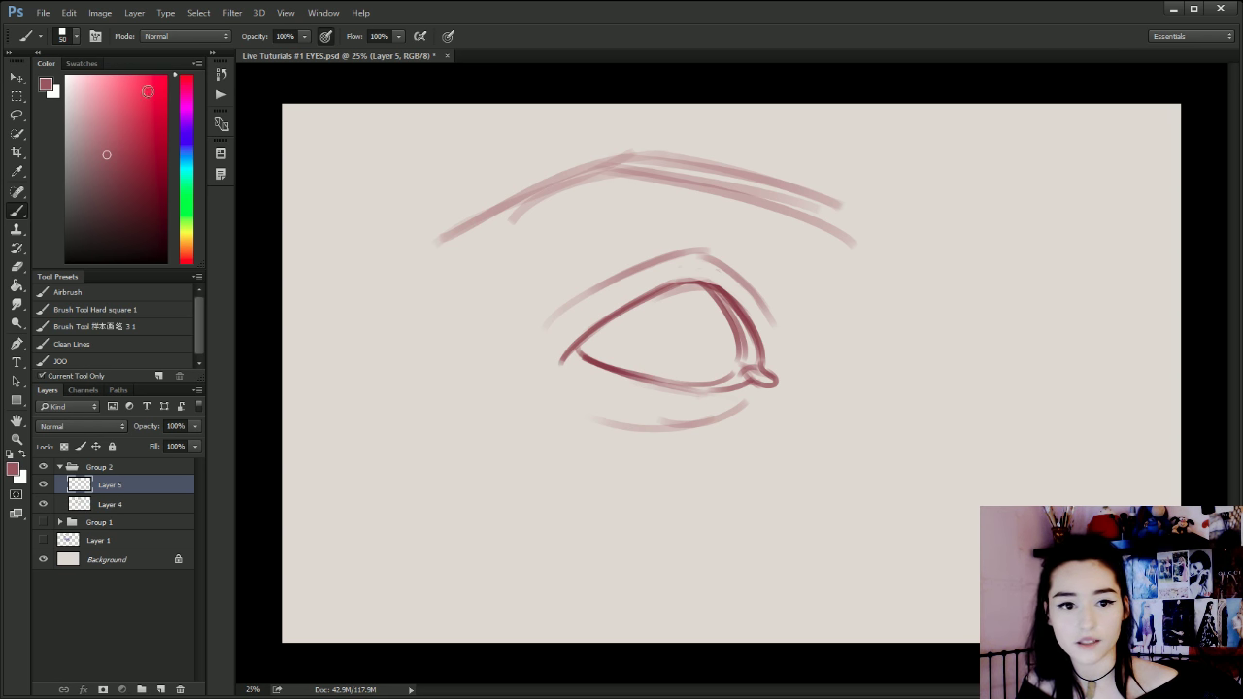
{"action": "left_click_drag", "start_coordinate": [187, 253], "coordinate": [186, 243]}
{"action": "mouse_move", "coordinate": [93, 143]}
{"action": "left_mouse_down"}
{"action": "mouse_move", "coordinate": [91, 118]}
{"action": "mouse_move", "coordinate": [77, 120]}
{"action": "left_mouse_up"}
{"action": "left_click_drag", "start_coordinate": [185, 245], "coordinate": [189, 257]}
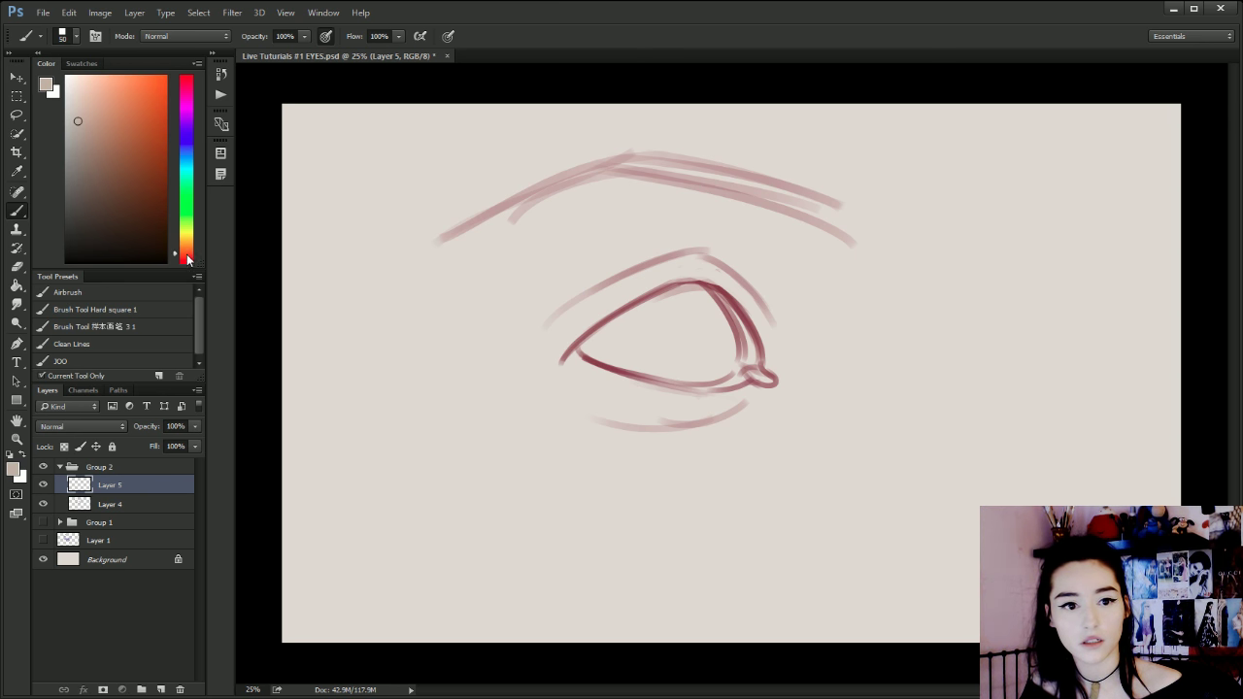
Paint a broad skin-tone base over the whole eye and brow area with a 400 px brush.
{"action": "key", "text": "bracketright"}
{"action": "key", "text": "bracketright"}
{"action": "key", "text": "bracketright"}
{"action": "key", "text": "bracketright"}
{"action": "key", "text": "bracketright"}
{"action": "key", "text": "bracketright"}
{"action": "key", "text": "bracketright"}
{"action": "mouse_move", "coordinate": [510, 272]}
{"action": "left_mouse_down"}
{"action": "mouse_move", "coordinate": [604, 273]}
{"action": "mouse_move", "coordinate": [551, 231]}
{"action": "mouse_move", "coordinate": [577, 218]}
{"action": "mouse_move", "coordinate": [826, 284]}
{"action": "mouse_move", "coordinate": [722, 278]}
{"action": "mouse_move", "coordinate": [670, 306]}
{"action": "mouse_move", "coordinate": [559, 318]}
{"action": "mouse_move", "coordinate": [518, 300]}
{"action": "mouse_move", "coordinate": [590, 387]}
{"action": "mouse_move", "coordinate": [566, 227]}
{"action": "mouse_move", "coordinate": [624, 211]}
{"action": "mouse_move", "coordinate": [778, 251]}
{"action": "mouse_move", "coordinate": [769, 209]}
{"action": "mouse_move", "coordinate": [698, 249]}
{"action": "mouse_move", "coordinate": [662, 358]}
{"action": "mouse_move", "coordinate": [690, 382]}
{"action": "mouse_move", "coordinate": [721, 351]}
{"action": "mouse_move", "coordinate": [640, 356]}
{"action": "mouse_move", "coordinate": [517, 265]}
{"action": "mouse_move", "coordinate": [523, 302]}
{"action": "mouse_move", "coordinate": [620, 341]}
{"action": "mouse_move", "coordinate": [702, 343]}
{"action": "mouse_move", "coordinate": [793, 299]}
{"action": "mouse_move", "coordinate": [761, 309]}
{"action": "mouse_move", "coordinate": [662, 460]}
{"action": "mouse_move", "coordinate": [717, 459]}
{"action": "mouse_move", "coordinate": [696, 471]}
{"action": "mouse_move", "coordinate": [542, 395]}
{"action": "mouse_move", "coordinate": [613, 413]}
{"action": "mouse_move", "coordinate": [701, 319]}
{"action": "mouse_move", "coordinate": [669, 214]}
{"action": "mouse_move", "coordinate": [455, 249]}
{"action": "mouse_move", "coordinate": [659, 162]}
{"action": "mouse_move", "coordinate": [751, 166]}
{"action": "mouse_move", "coordinate": [722, 197]}
{"action": "left_mouse_up"}
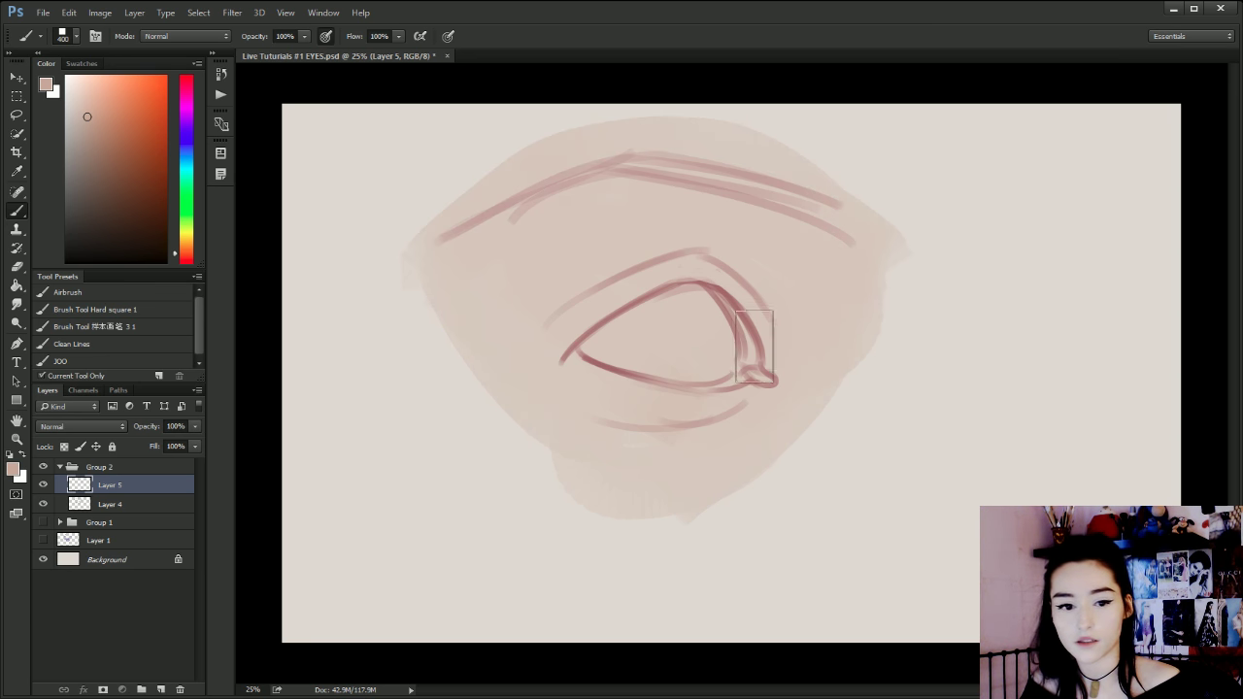
Move Group 2 slightly down and to the right on the canvas with Free Transform.
{"action": "left_click", "coordinate": [122, 470]}
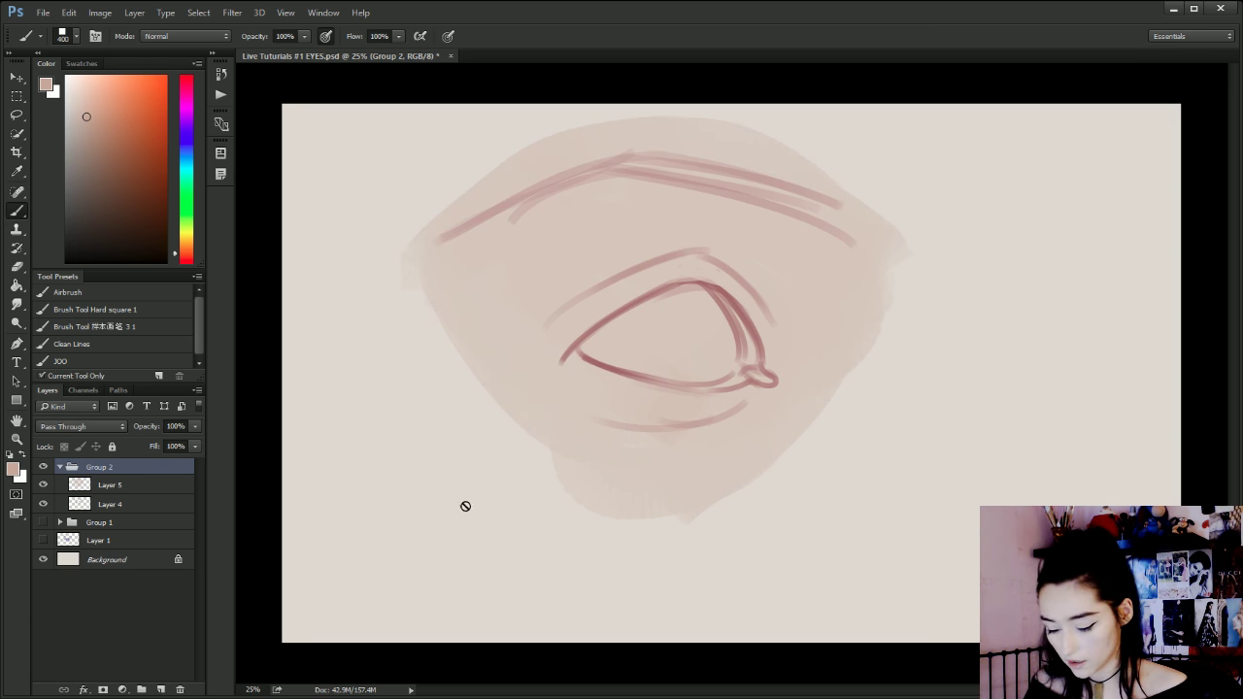
{"action": "key", "text": "ctrl+t"}
{"action": "mouse_move", "coordinate": [641, 431]}
{"action": "left_mouse_down"}
{"action": "mouse_move", "coordinate": [683, 475]}
{"action": "mouse_move", "coordinate": [692, 459]}
{"action": "left_mouse_up"}
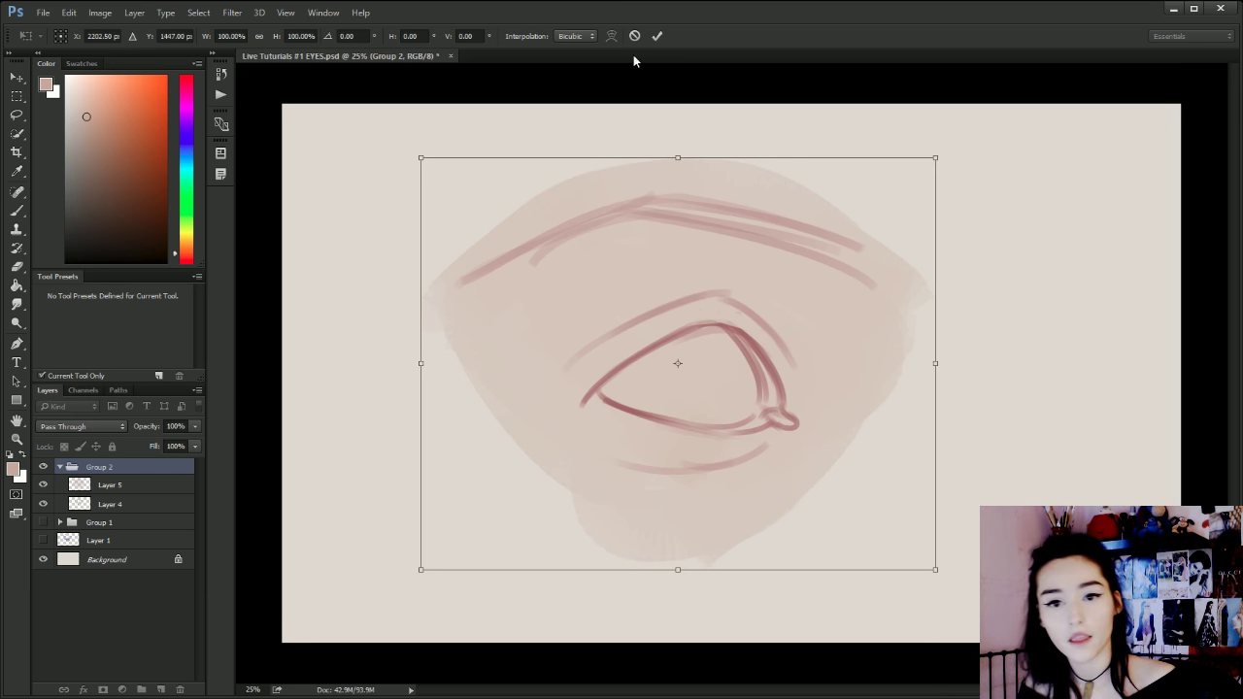
{"action": "left_click", "coordinate": [657, 35]}
Fill the eyeball area on Layer 5 with a pale off-white, using a much smaller brush.
{"action": "left_click", "coordinate": [129, 493]}
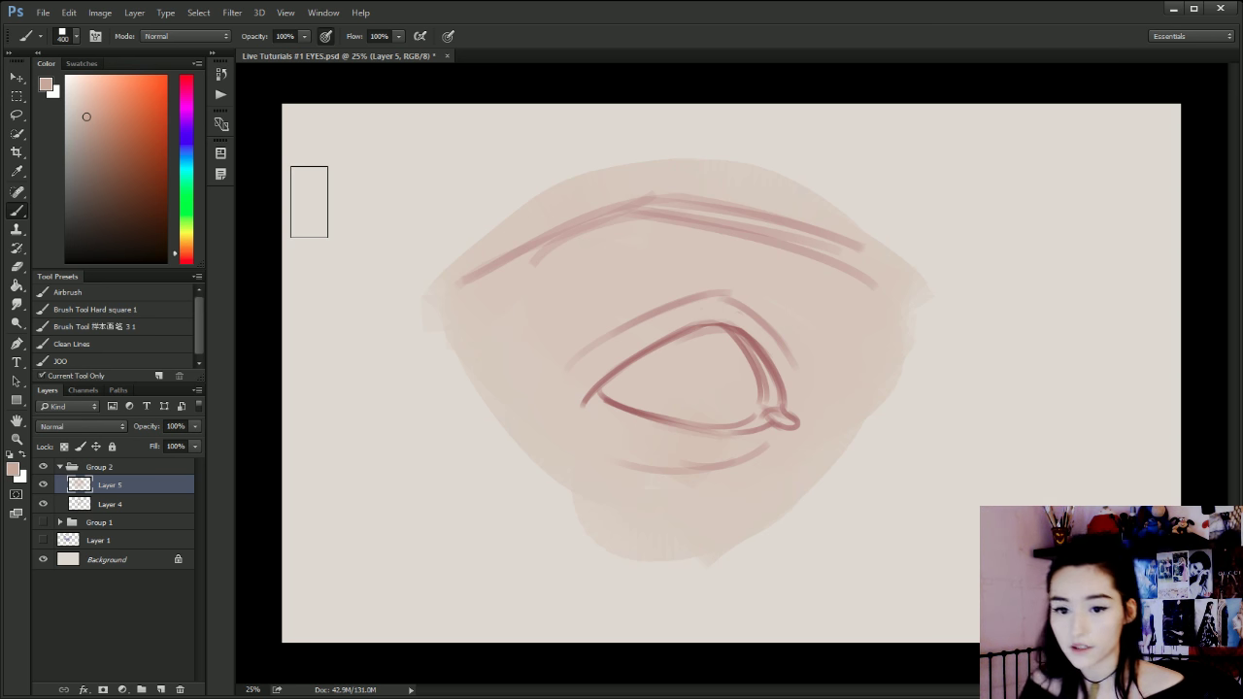
{"action": "left_click", "coordinate": [71, 98]}
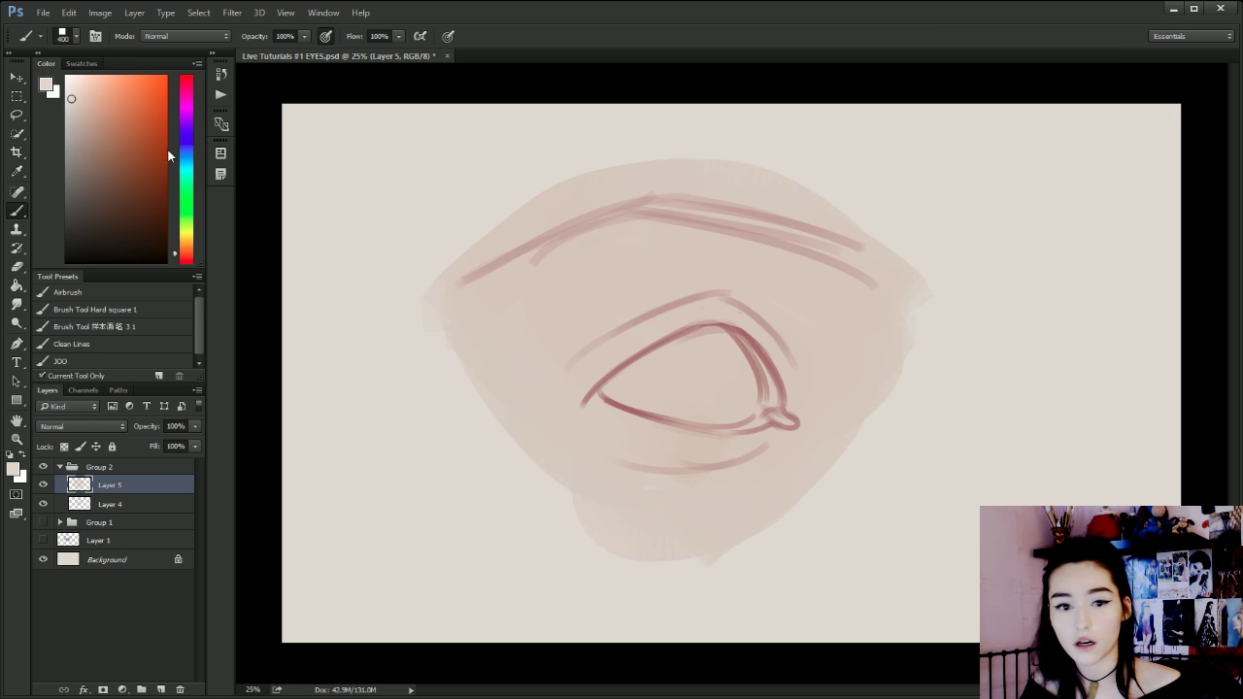
{"action": "key", "text": "bracketleft"}
{"action": "key", "text": "bracketleft"}
{"action": "key", "text": "bracketleft"}
{"action": "key", "text": "bracketleft"}
{"action": "key", "text": "bracketleft"}
{"action": "key", "text": "bracketleft"}
{"action": "key", "text": "bracketleft"}
{"action": "key", "text": "bracketleft"}
{"action": "key", "text": "bracketleft"}
{"action": "mouse_move", "coordinate": [745, 393]}
{"action": "left_mouse_down"}
{"action": "mouse_move", "coordinate": [634, 383]}
{"action": "mouse_move", "coordinate": [647, 394]}
{"action": "mouse_move", "coordinate": [667, 367]}
{"action": "mouse_move", "coordinate": [636, 390]}
{"action": "mouse_move", "coordinate": [682, 353]}
{"action": "mouse_move", "coordinate": [632, 376]}
{"action": "mouse_move", "coordinate": [690, 411]}
{"action": "mouse_move", "coordinate": [626, 393]}
{"action": "mouse_move", "coordinate": [741, 404]}
{"action": "mouse_move", "coordinate": [757, 373]}
{"action": "left_mouse_up"}
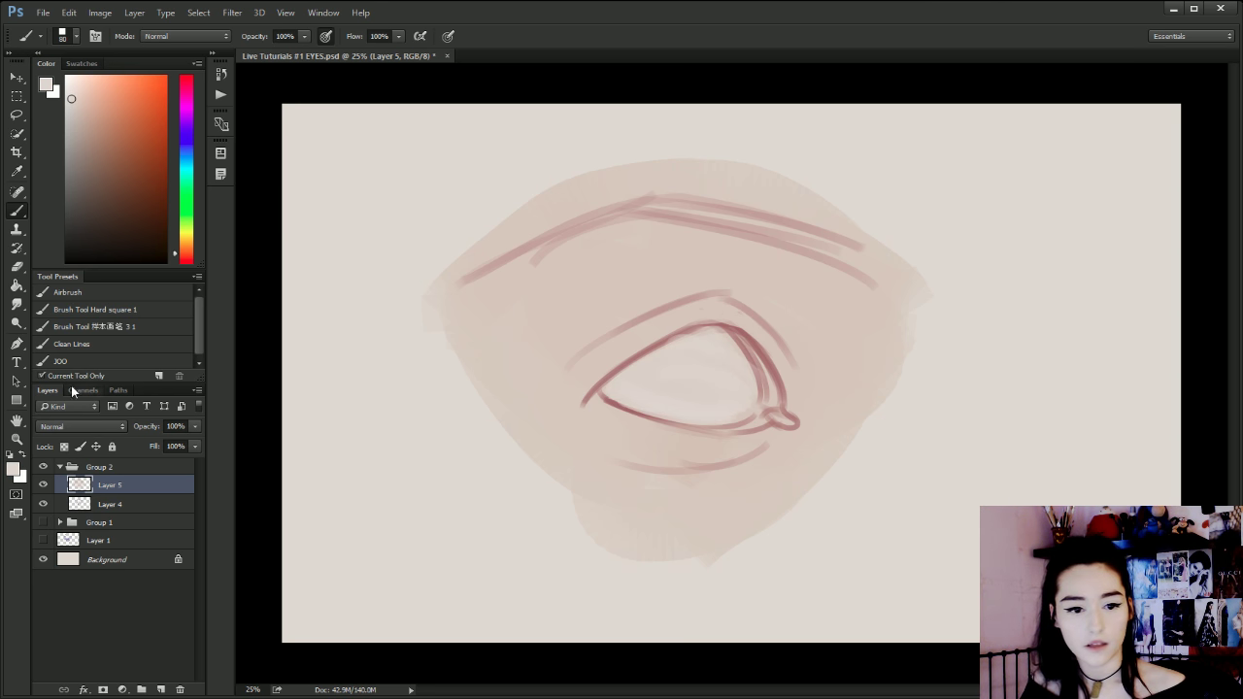
Pick a muted reddish brown and block in shadows on the inner upper lid and beneath the lower lid with a 150 px brush.
{"action": "left_click", "coordinate": [109, 137]}
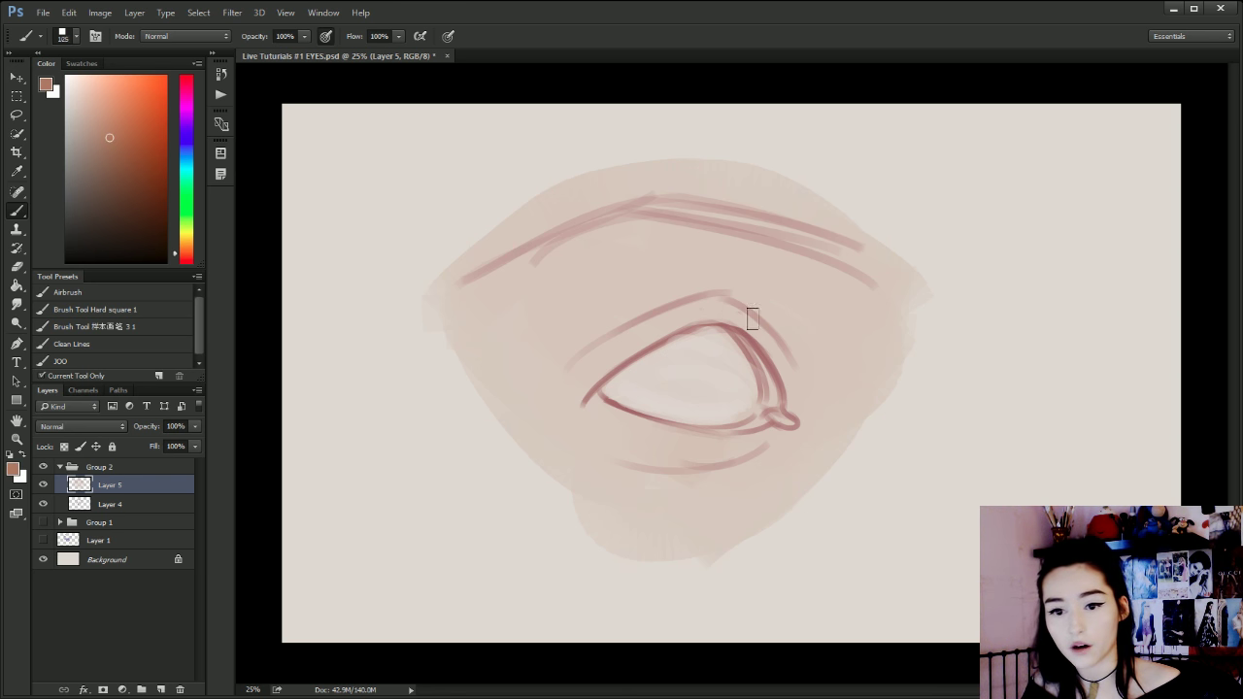
{"action": "mouse_move", "coordinate": [728, 302]}
{"action": "left_mouse_down"}
{"action": "mouse_move", "coordinate": [788, 368]}
{"action": "mouse_move", "coordinate": [796, 400]}
{"action": "left_mouse_up"}
{"action": "key", "text": "ctrl+alt+z"}
{"action": "key", "text": "ctrl+alt+z"}
{"action": "key", "text": "]"}
{"action": "left_click_drag", "start_coordinate": [729, 308], "coordinate": [800, 377]}
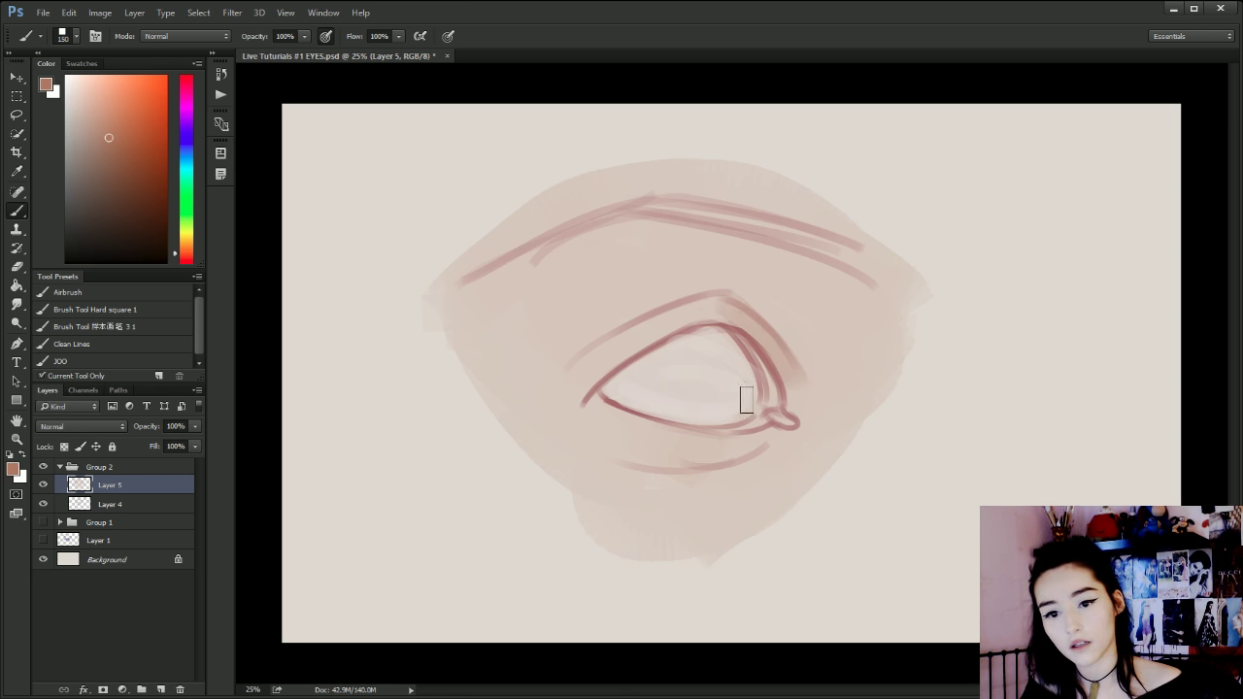
{"action": "left_click_drag", "start_coordinate": [751, 438], "coordinate": [689, 455]}
{"action": "left_click_drag", "start_coordinate": [789, 385], "coordinate": [740, 347]}
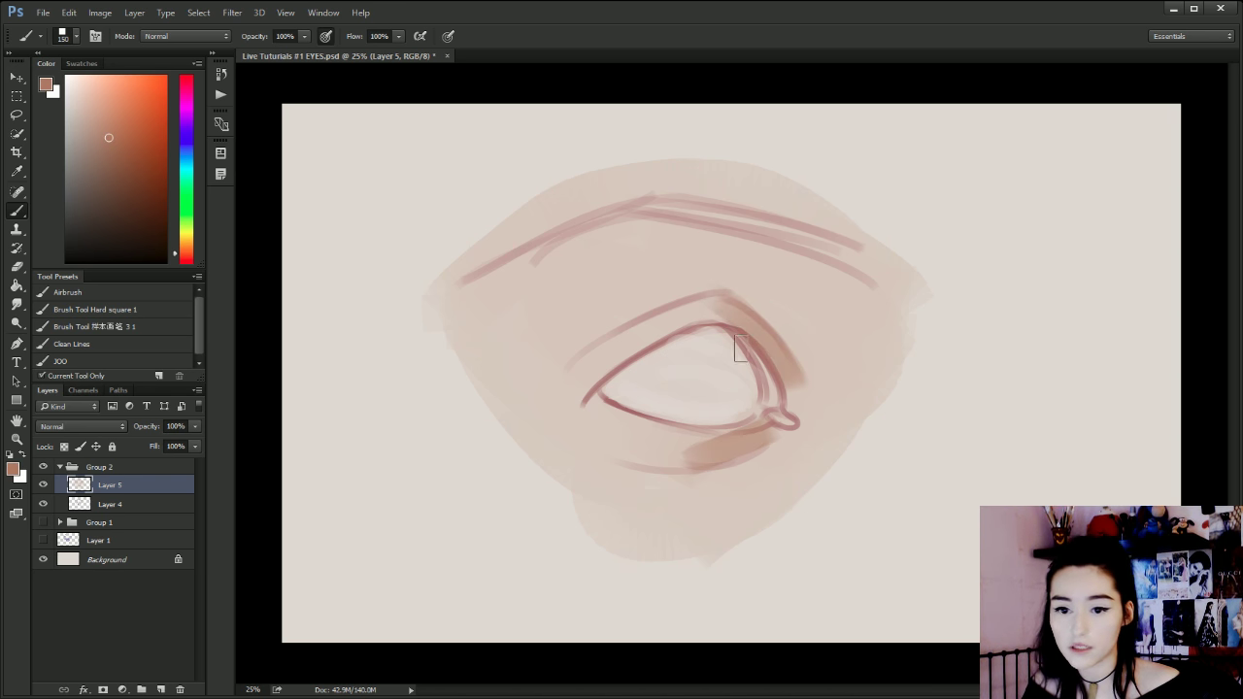
Darken the upper lid's edge near the inner corner with a smaller brush.
{"action": "key", "text": "ctrl+alt+z"}
{"action": "key", "text": "ctrl+alt+z"}
{"action": "key", "text": "["}
{"action": "key", "text": "["}
{"action": "key", "text": "["}
{"action": "key", "text": "["}
{"action": "key", "text": "["}
{"action": "mouse_move", "coordinate": [787, 403]}
{"action": "left_mouse_down"}
{"action": "mouse_move", "coordinate": [755, 343]}
{"action": "mouse_move", "coordinate": [698, 288]}
{"action": "mouse_move", "coordinate": [755, 346]}
{"action": "left_mouse_up"}
{"action": "key", "text": "alt"}
Build up the reddish-brown shadow along the under-eye crease from the inner to the outer corner.
{"action": "left_click_drag", "start_coordinate": [765, 433], "coordinate": [672, 475]}
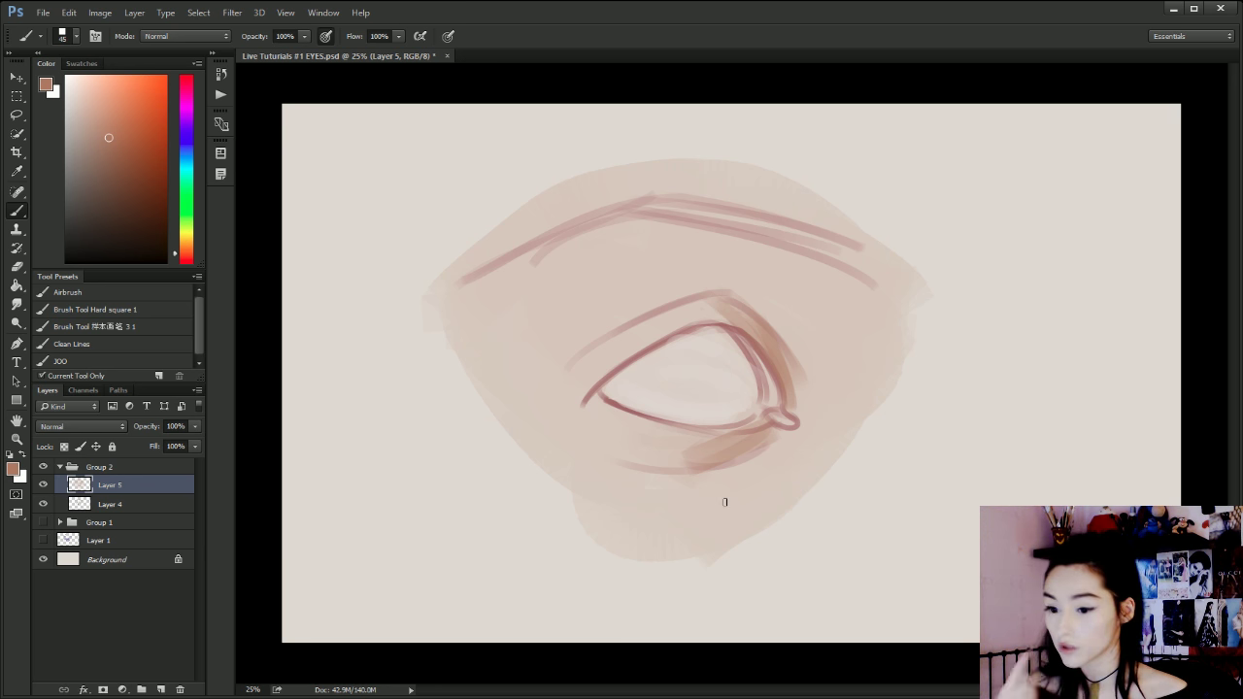
{"action": "mouse_move", "coordinate": [770, 446]}
{"action": "left_mouse_down"}
{"action": "mouse_move", "coordinate": [696, 471]}
{"action": "mouse_move", "coordinate": [631, 455]}
{"action": "mouse_move", "coordinate": [707, 461]}
{"action": "left_mouse_up"}
{"action": "mouse_move", "coordinate": [707, 461]}
{"action": "left_mouse_down"}
{"action": "mouse_move", "coordinate": [736, 452]}
{"action": "mouse_move", "coordinate": [623, 452]}
{"action": "mouse_move", "coordinate": [747, 451]}
{"action": "mouse_move", "coordinate": [629, 454]}
{"action": "mouse_move", "coordinate": [729, 457]}
{"action": "mouse_move", "coordinate": [782, 445]}
{"action": "mouse_move", "coordinate": [743, 457]}
{"action": "mouse_move", "coordinate": [630, 451]}
{"action": "mouse_move", "coordinate": [704, 470]}
{"action": "mouse_move", "coordinate": [652, 478]}
{"action": "mouse_move", "coordinate": [633, 466]}
{"action": "mouse_move", "coordinate": [761, 450]}
{"action": "mouse_move", "coordinate": [624, 443]}
{"action": "mouse_move", "coordinate": [655, 474]}
{"action": "mouse_move", "coordinate": [607, 434]}
{"action": "mouse_move", "coordinate": [712, 461]}
{"action": "mouse_move", "coordinate": [640, 460]}
{"action": "mouse_move", "coordinate": [602, 442]}
{"action": "mouse_move", "coordinate": [716, 479]}
{"action": "left_mouse_up"}
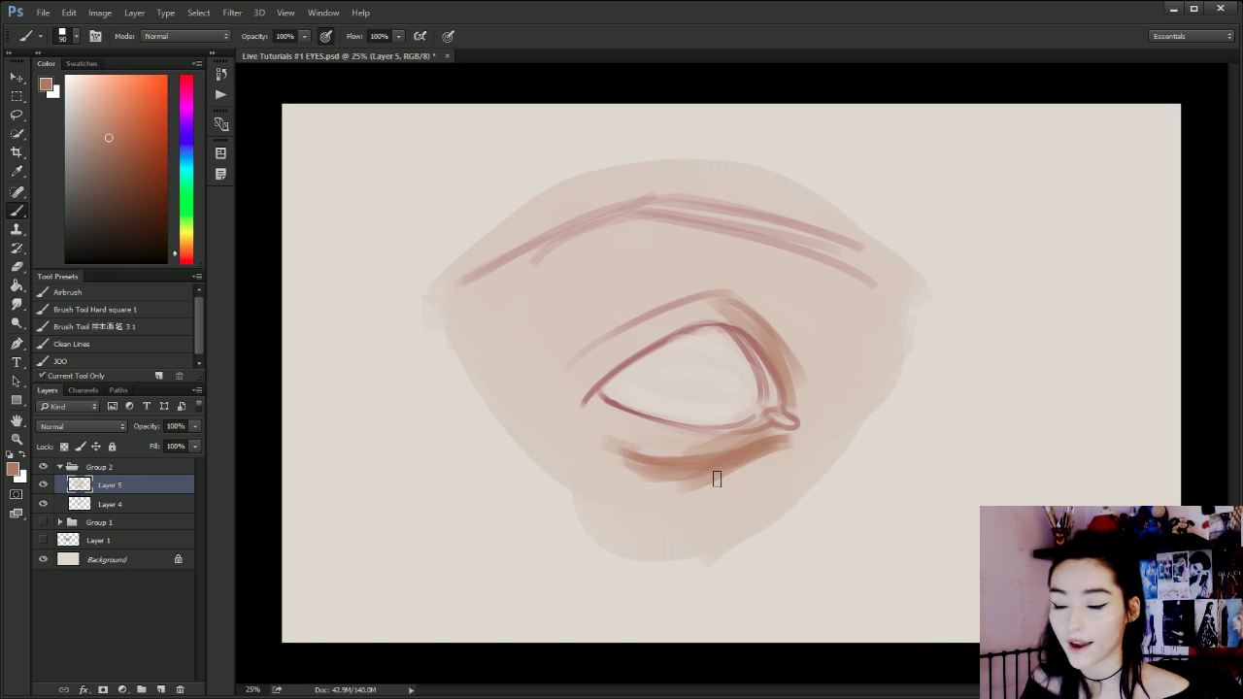
{"action": "mouse_move", "coordinate": [607, 444]}
{"action": "left_mouse_down"}
{"action": "mouse_move", "coordinate": [714, 472]}
{"action": "mouse_move", "coordinate": [617, 459]}
{"action": "mouse_move", "coordinate": [760, 450]}
{"action": "left_mouse_up"}
{"action": "key", "text": "bracketright"}
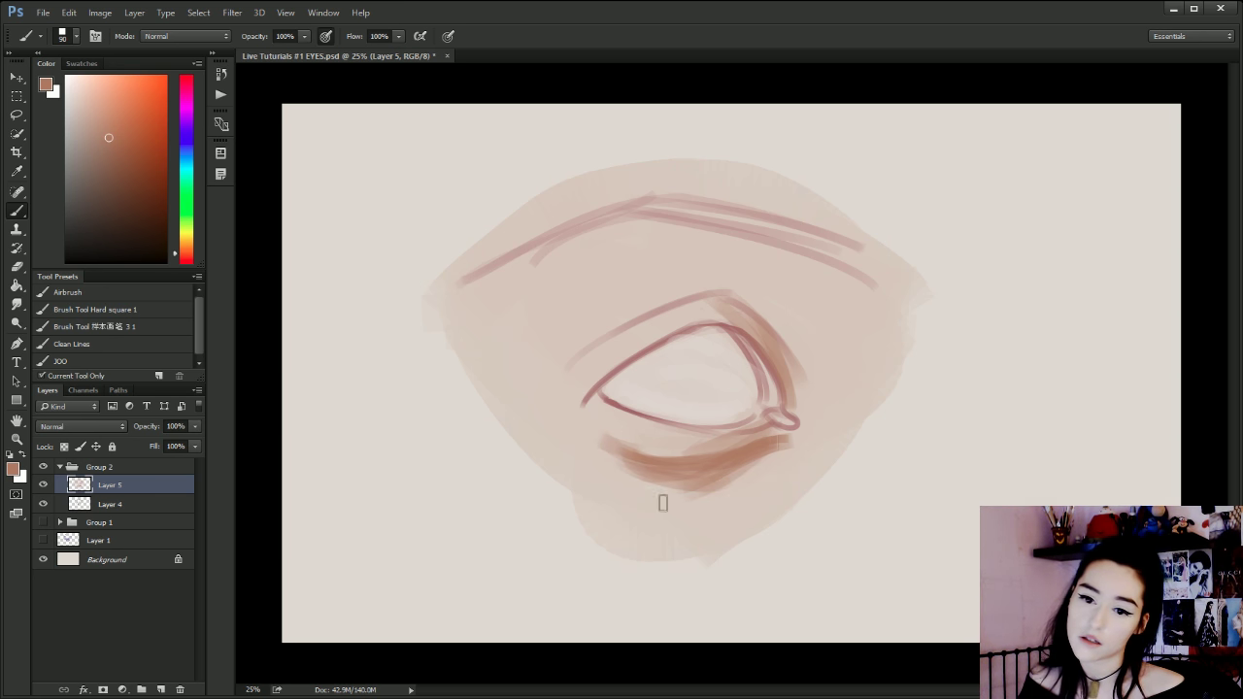
Widen the reddish-brown shadow below the lower lid with a 125 px brush and shade along the upper lid crease with a smaller brush.
{"action": "key", "text": "bracketright"}
{"action": "mouse_move", "coordinate": [663, 502]}
{"action": "left_mouse_down"}
{"action": "mouse_move", "coordinate": [773, 448]}
{"action": "mouse_move", "coordinate": [610, 458]}
{"action": "left_mouse_up"}
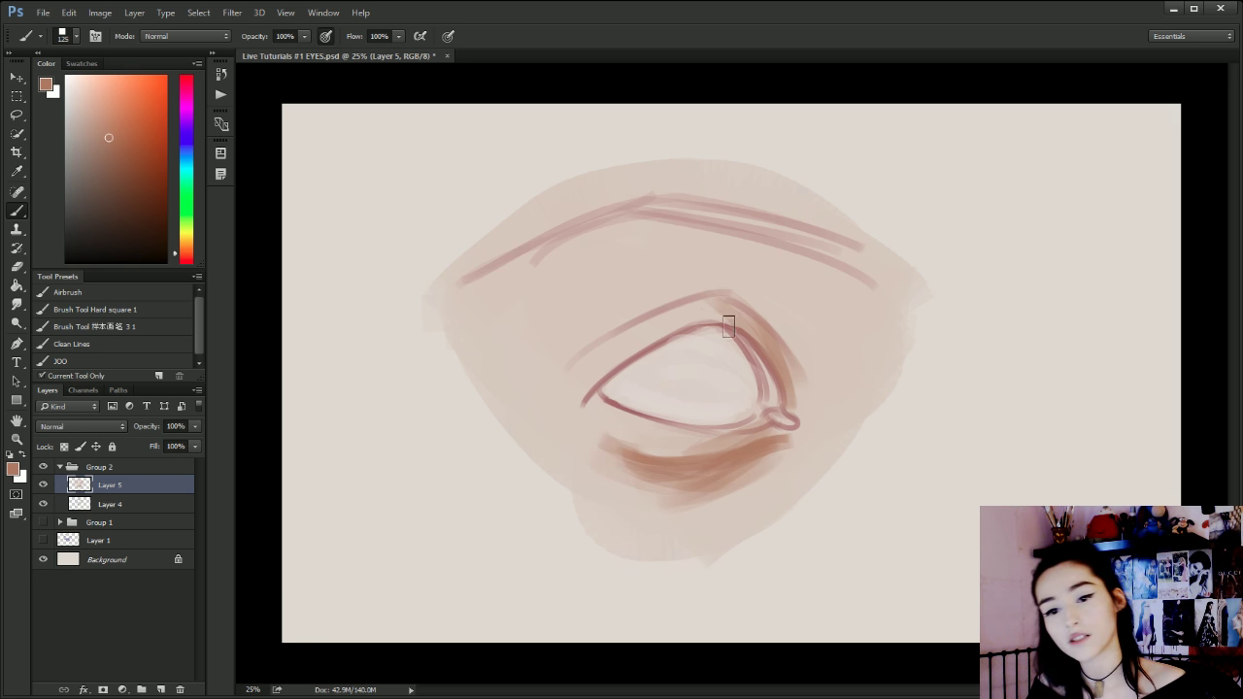
{"action": "key", "text": "bracketleft"}
{"action": "key", "text": "bracketleft"}
{"action": "key", "text": "bracketleft"}
{"action": "key", "text": "bracketleft"}
{"action": "key", "text": "bracketleft"}
{"action": "key", "text": "bracketleft"}
{"action": "key", "text": "bracketleft"}
{"action": "key", "text": "bracketleft"}
{"action": "key", "text": "bracketleft"}
{"action": "mouse_move", "coordinate": [717, 298]}
{"action": "left_mouse_down"}
{"action": "mouse_move", "coordinate": [785, 337]}
{"action": "mouse_move", "coordinate": [799, 363]}
{"action": "mouse_move", "coordinate": [700, 289]}
{"action": "mouse_move", "coordinate": [722, 295]}
{"action": "mouse_move", "coordinate": [608, 336]}
{"action": "left_mouse_up"}
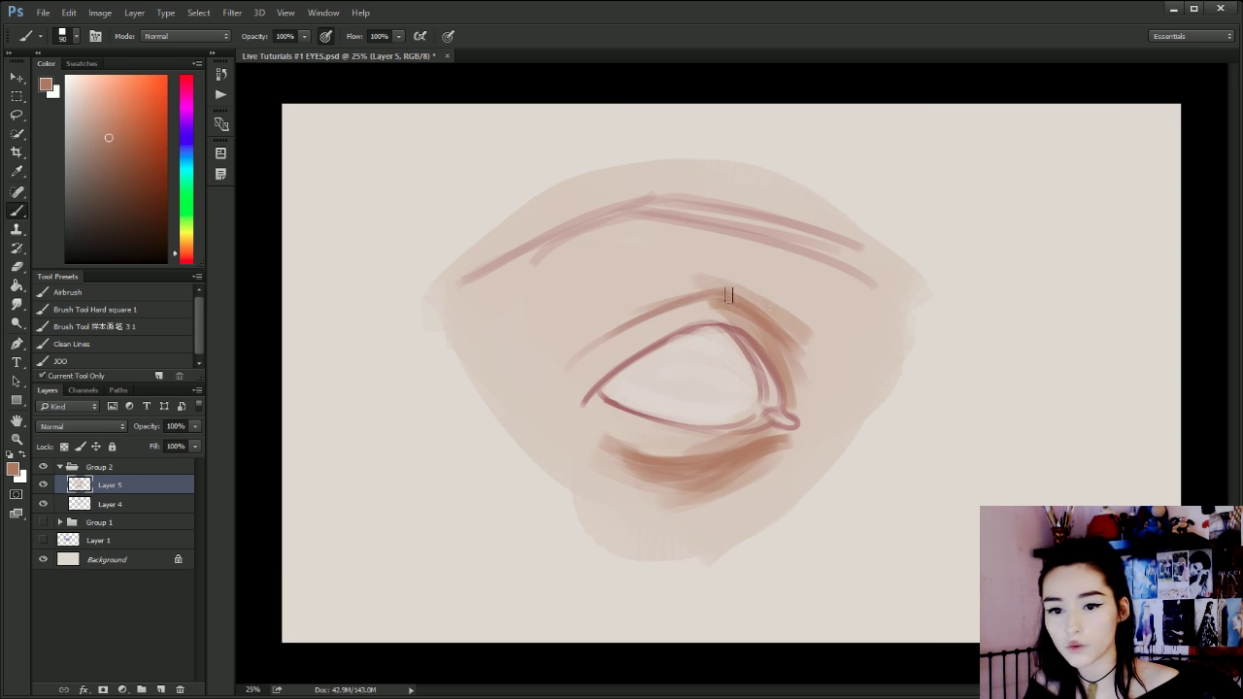
Block in broad reddish-brown shading on the inner socket below the brow and around the outer corner with a 500 px brush.
{"action": "key", "text": "bracketright"}
{"action": "key", "text": "bracketright"}
{"action": "key", "text": "bracketright"}
{"action": "key", "text": "bracketright"}
{"action": "key", "text": "bracketright"}
{"action": "key", "text": "bracketright"}
{"action": "key", "text": "bracketright"}
{"action": "key", "text": "bracketright"}
{"action": "key", "text": "bracketright"}
{"action": "left_click_drag", "start_coordinate": [726, 289], "coordinate": [756, 282]}
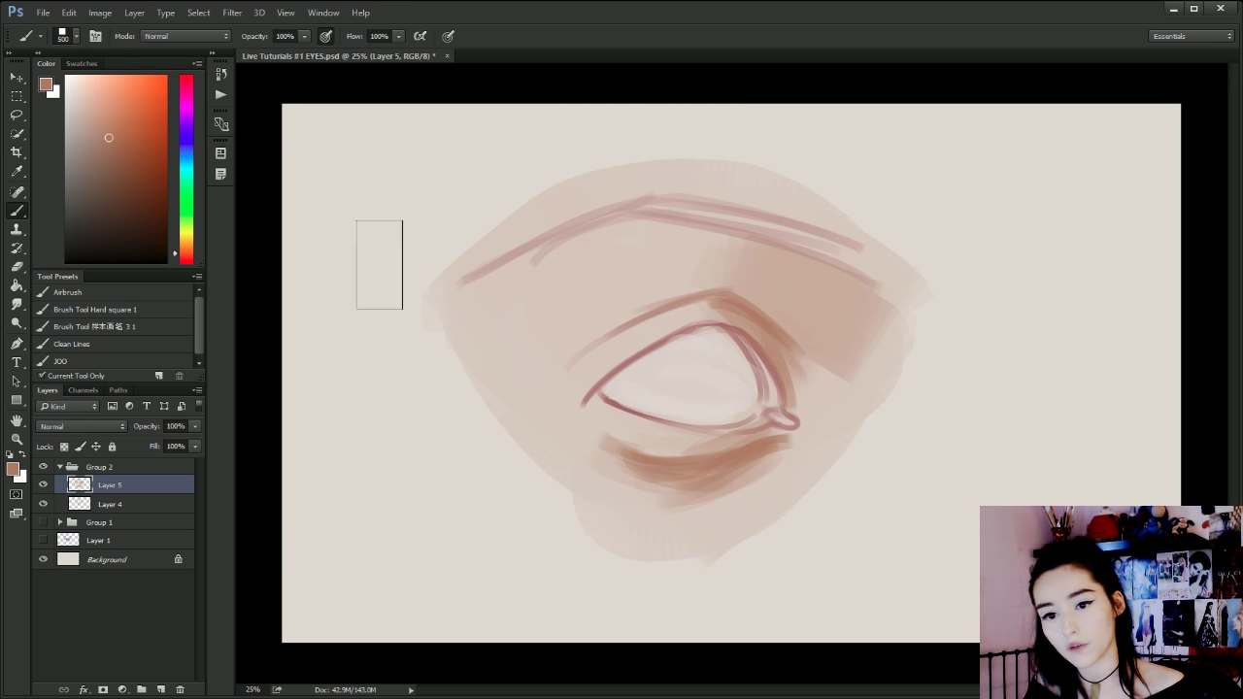
{"action": "mouse_move", "coordinate": [507, 377]}
{"action": "left_mouse_down"}
{"action": "mouse_move", "coordinate": [483, 321]}
{"action": "mouse_move", "coordinate": [523, 386]}
{"action": "mouse_move", "coordinate": [564, 409]}
{"action": "left_mouse_up"}
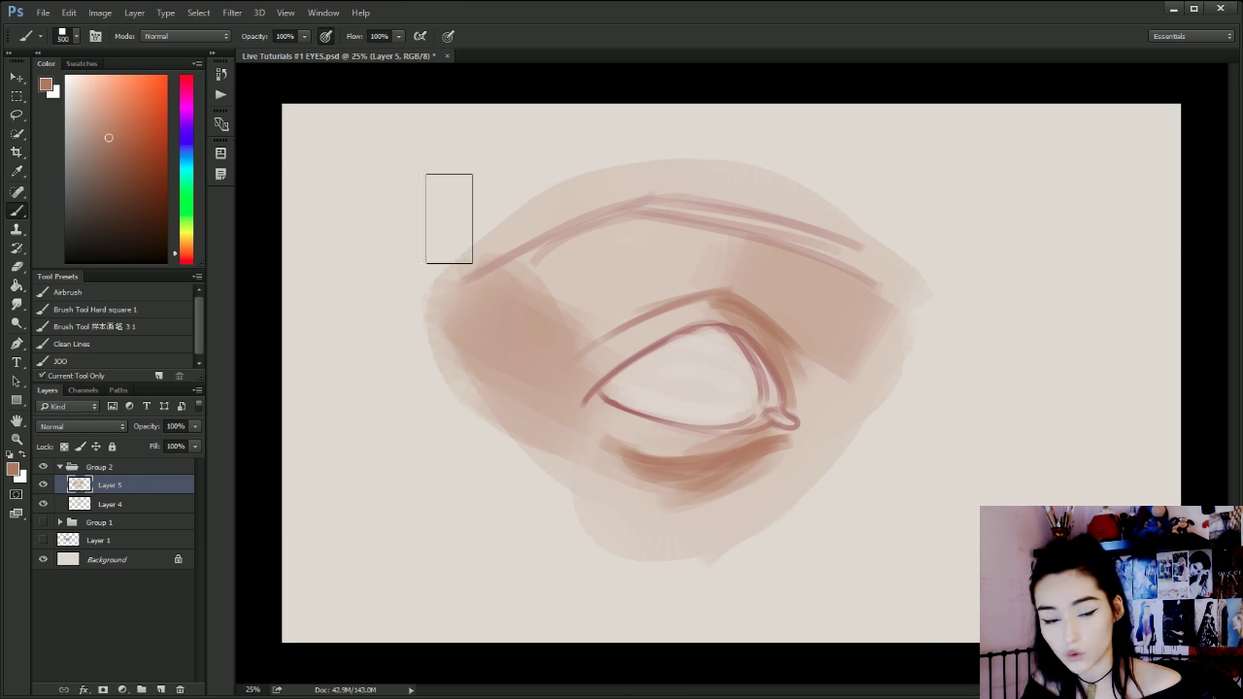
Pick a muted violet and glaze it beneath the under-eye crease with a 200 px brush.
{"action": "left_click", "coordinate": [187, 160]}
{"action": "left_click_drag", "start_coordinate": [184, 143], "coordinate": [184, 127]}
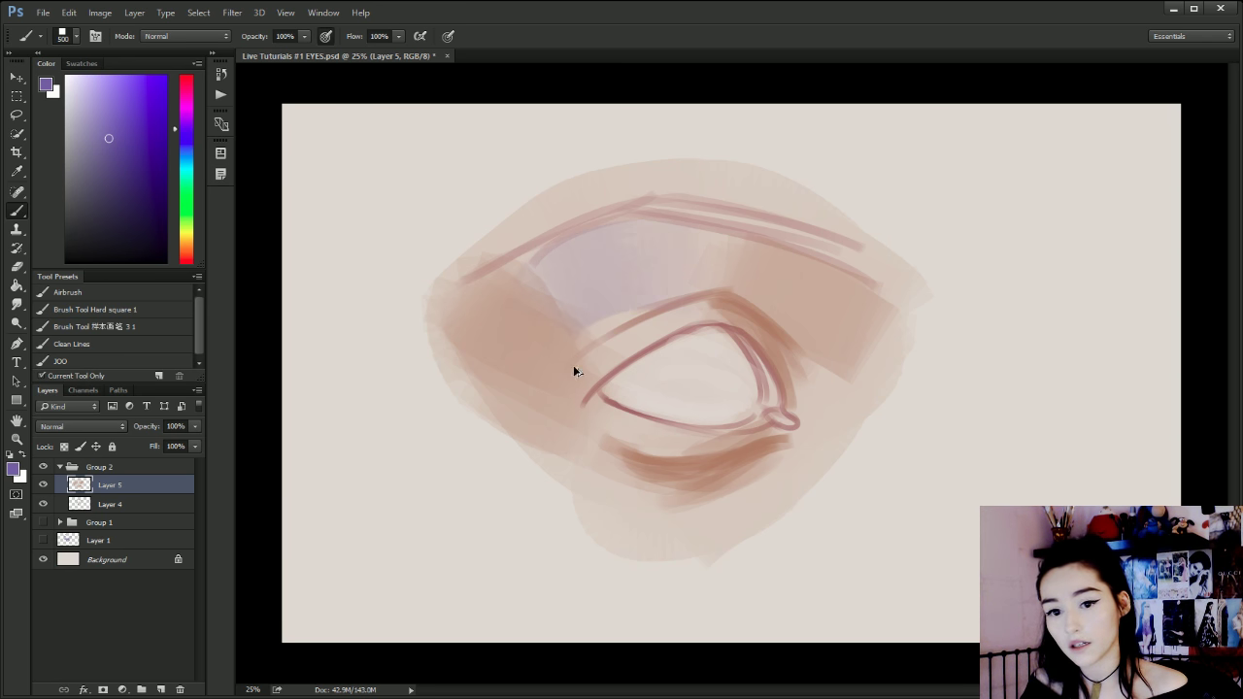
{"action": "key", "text": "bracketleft"}
{"action": "key", "text": "bracketleft"}
{"action": "key", "text": "bracketleft"}
{"action": "mouse_move", "coordinate": [602, 461]}
{"action": "left_mouse_down"}
{"action": "mouse_move", "coordinate": [753, 471]}
{"action": "mouse_move", "coordinate": [680, 464]}
{"action": "mouse_move", "coordinate": [647, 508]}
{"action": "mouse_move", "coordinate": [776, 470]}
{"action": "left_mouse_up"}
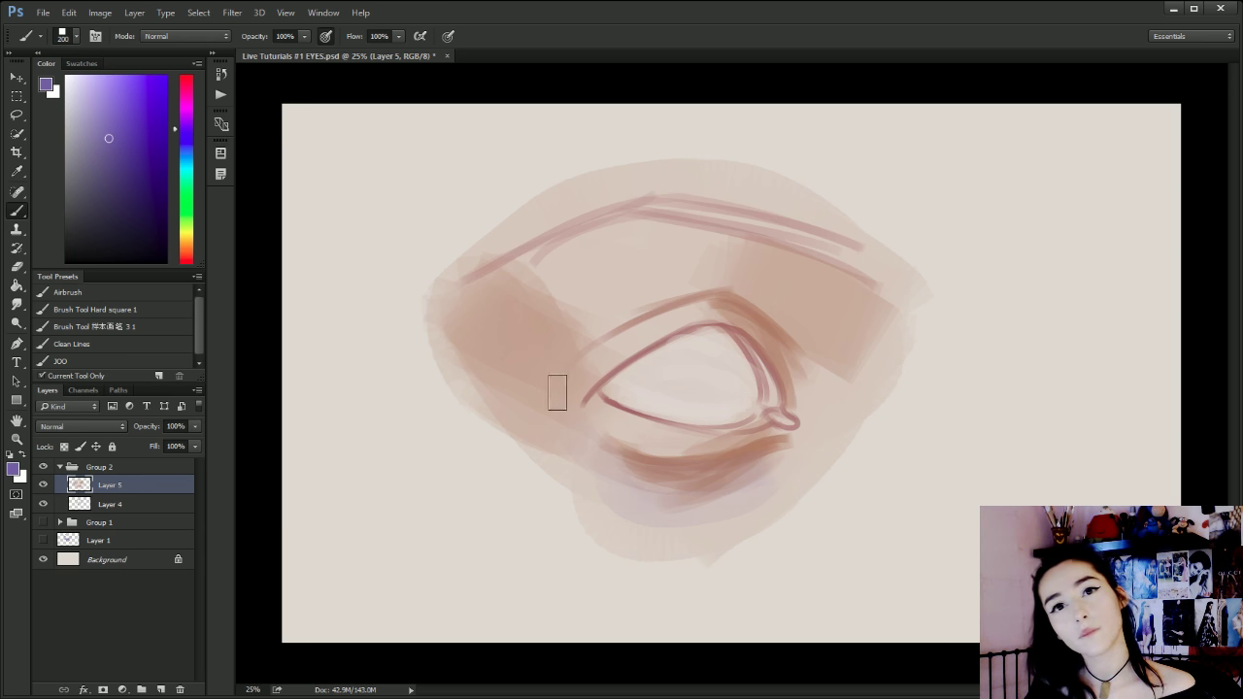
Glaze the violet over the outer corner, the inner socket and the upper lid crease with a 300 px brush.
{"action": "key", "text": "bracketright"}
{"action": "left_click_drag", "start_coordinate": [515, 358], "coordinate": [578, 330]}
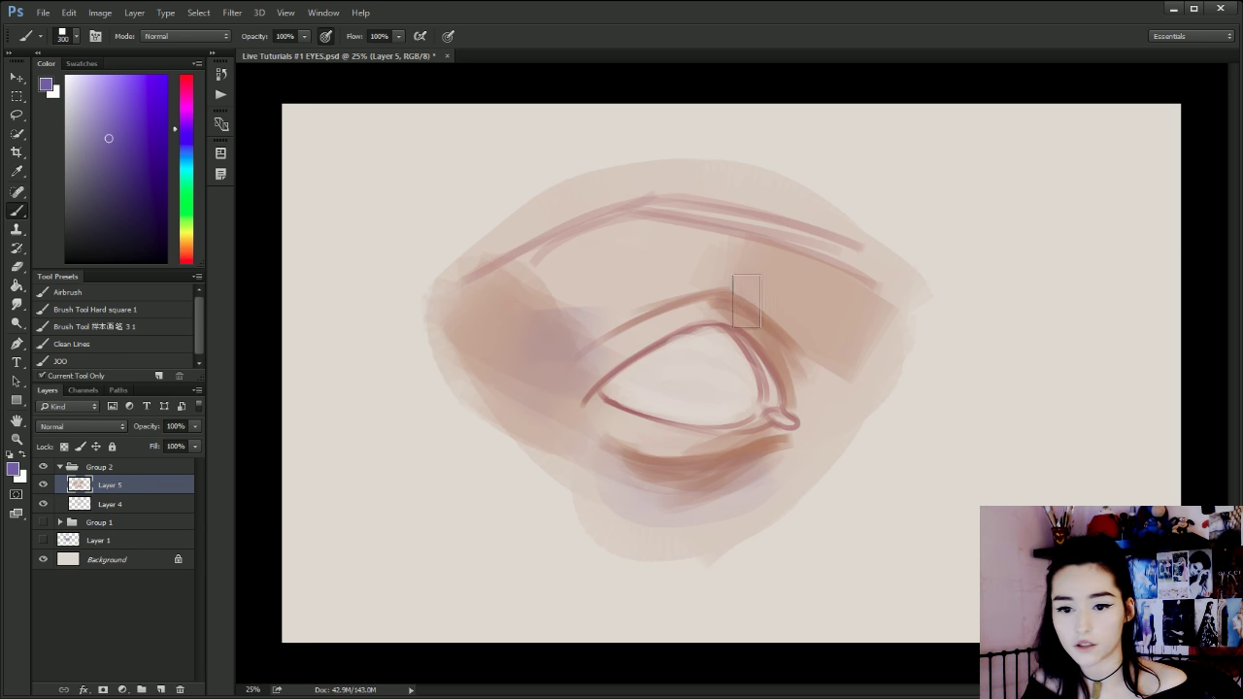
{"action": "left_click_drag", "start_coordinate": [750, 316], "coordinate": [817, 384]}
{"action": "left_click_drag", "start_coordinate": [741, 283], "coordinate": [865, 373]}
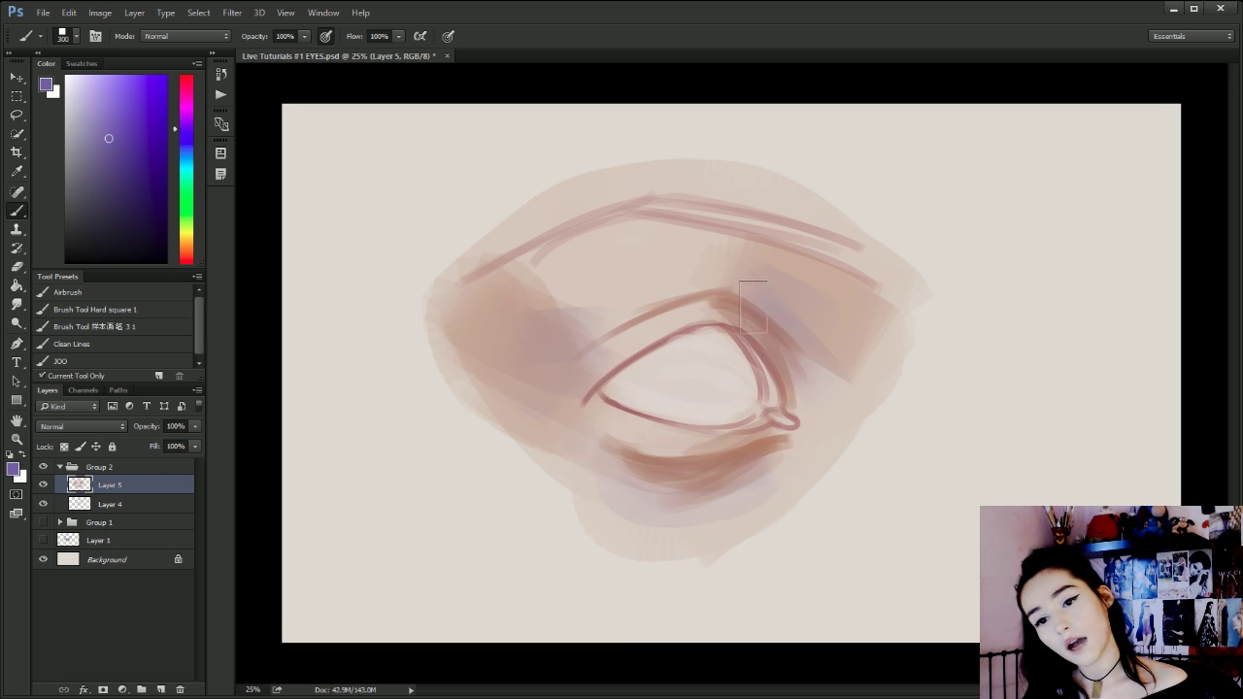
{"action": "left_click_drag", "start_coordinate": [728, 307], "coordinate": [631, 318]}
Pick a light yellow and tint the skin around the tear duct and along the lower lid with a 150 px brush.
{"action": "key", "text": "bracketleft"}
{"action": "key", "text": "bracketleft"}
{"action": "key", "text": "bracketleft"}
{"action": "key", "text": "bracketleft"}
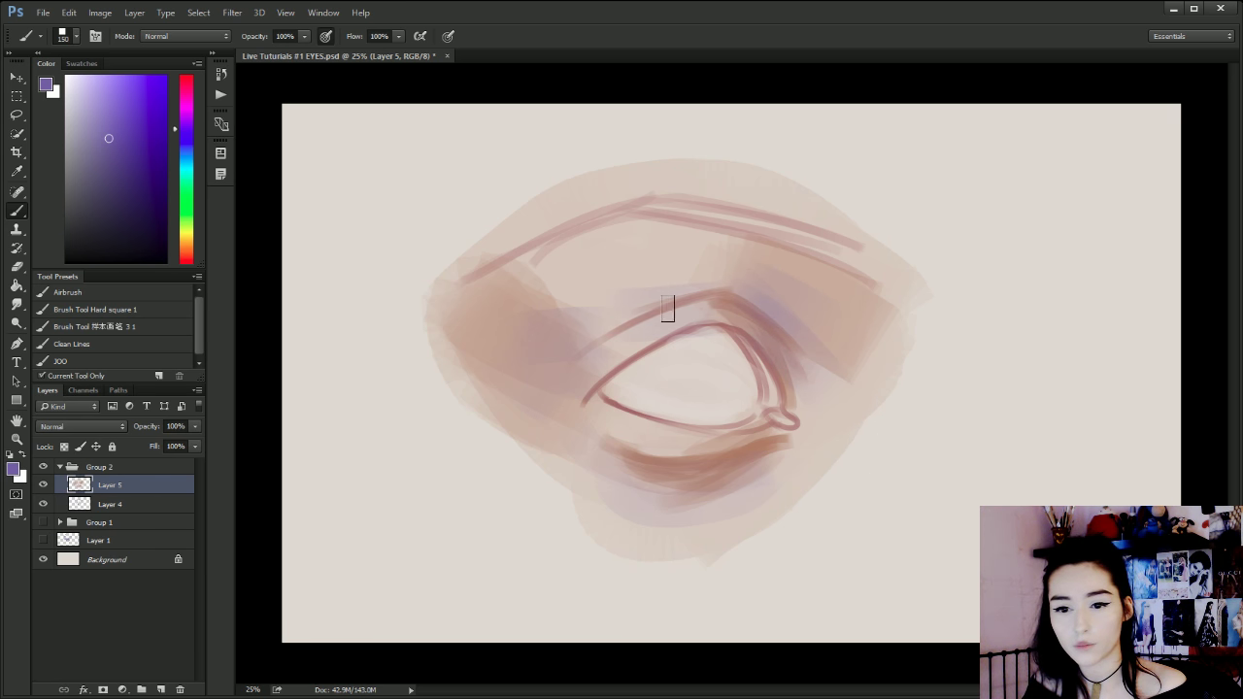
{"action": "left_click", "coordinate": [188, 239]}
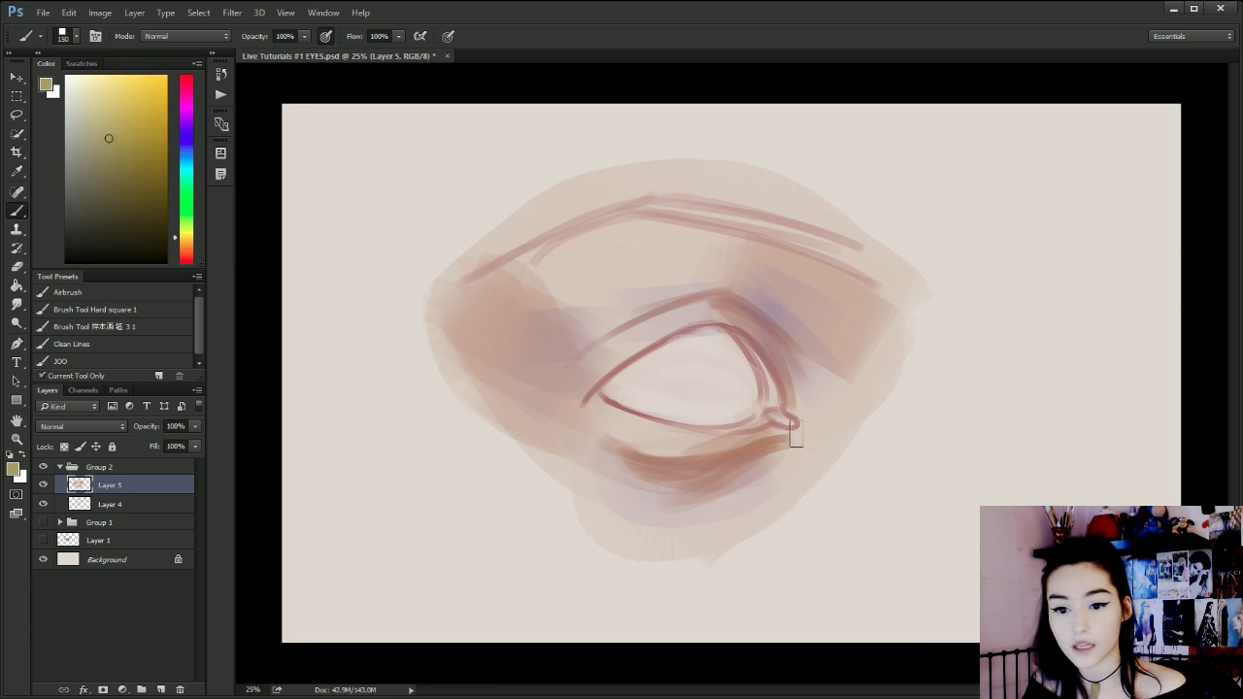
{"action": "key", "text": "ctrl+z"}
{"action": "left_click", "coordinate": [122, 90]}
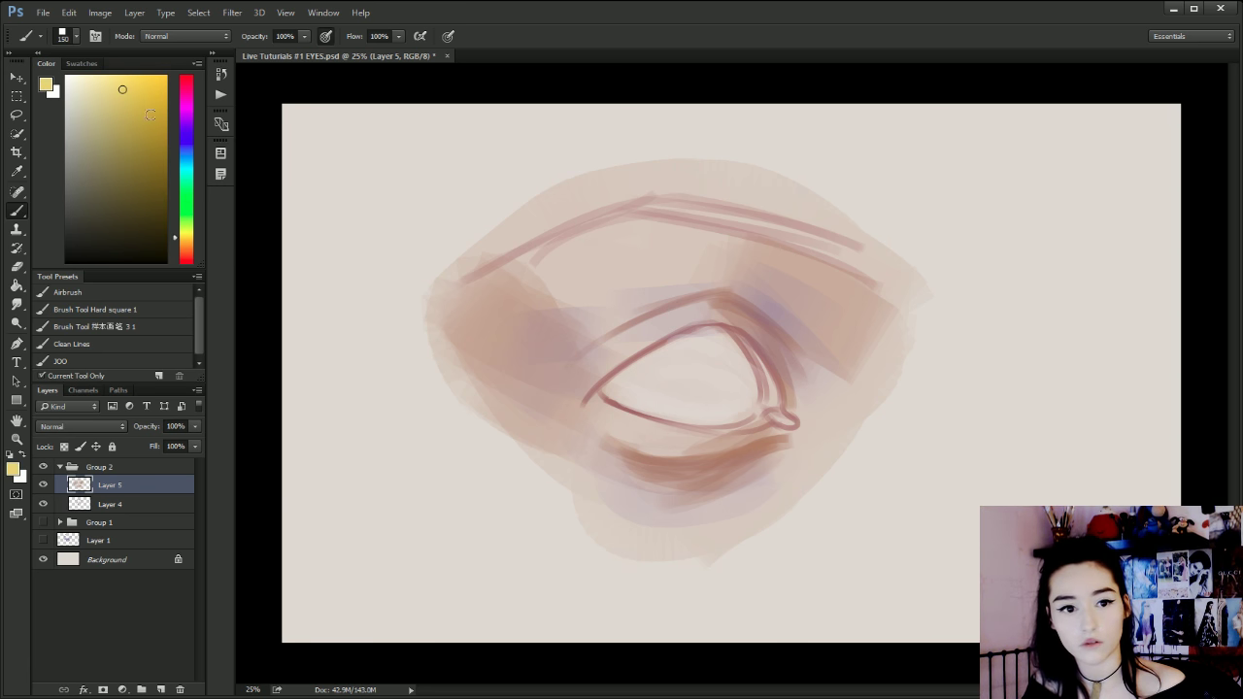
{"action": "left_click_drag", "start_coordinate": [803, 416], "coordinate": [822, 435]}
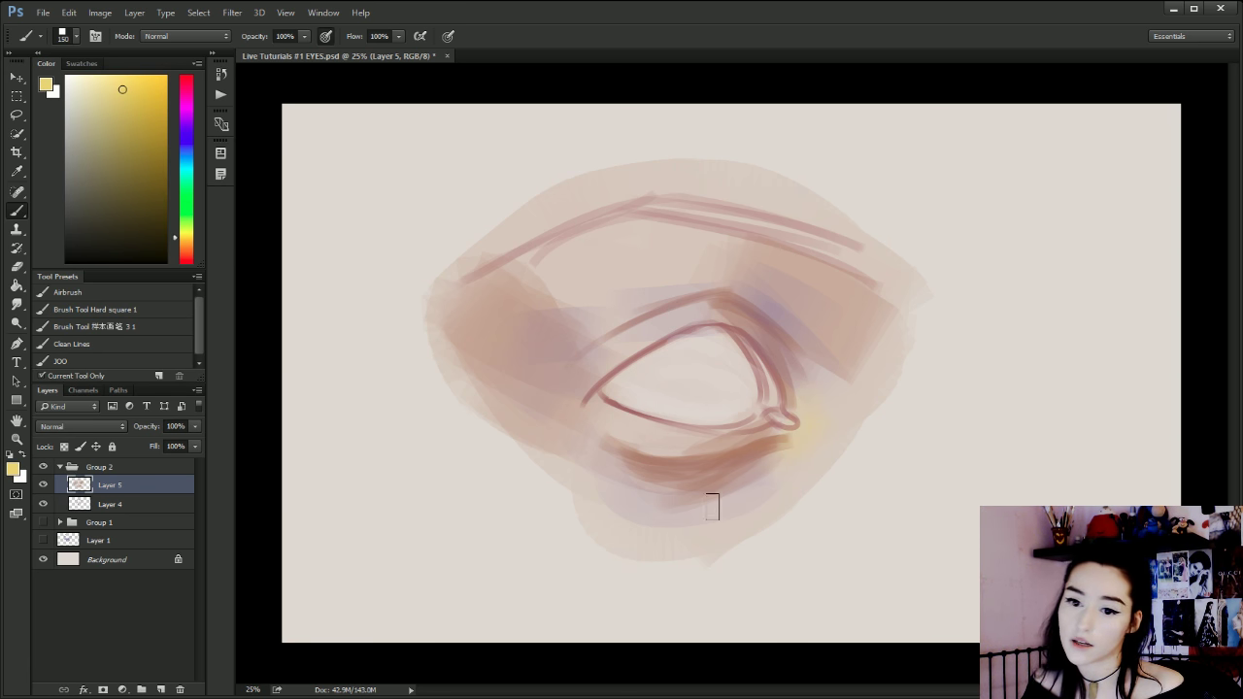
{"action": "left_click_drag", "start_coordinate": [622, 442], "coordinate": [684, 444]}
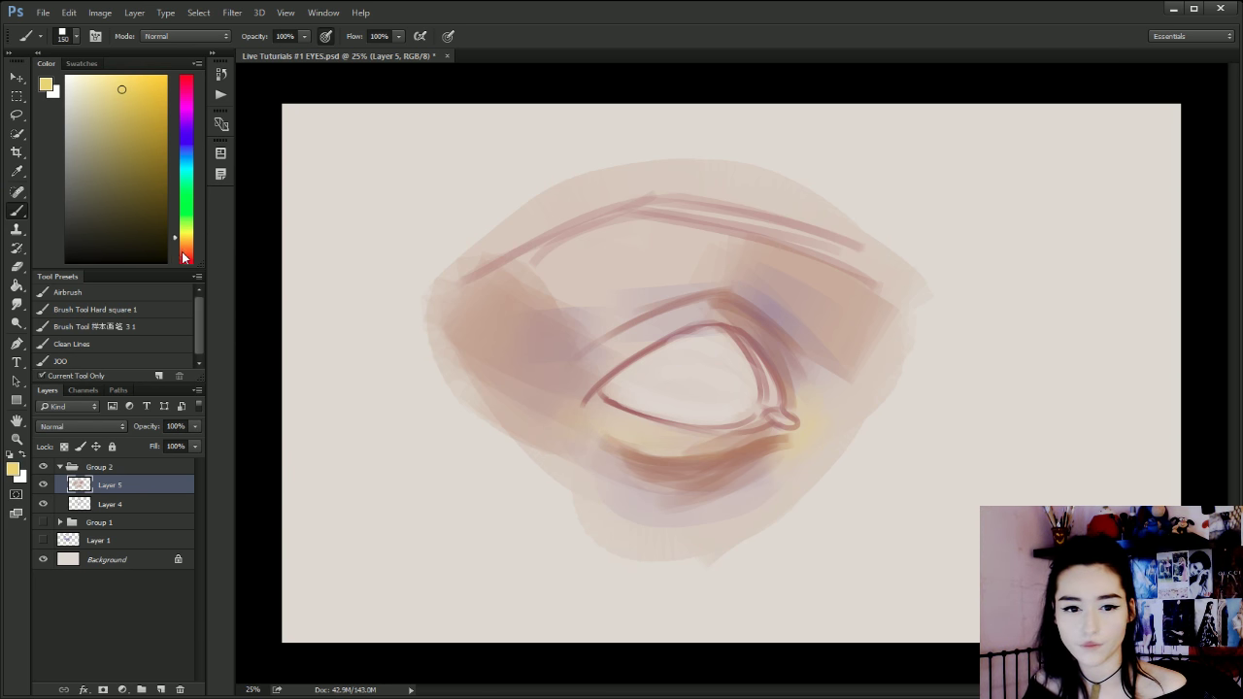
Pick a coral tone, warm the top of the lid crease, and tint the outer socket with a brush of up to 400 px.
{"action": "left_click_drag", "start_coordinate": [187, 233], "coordinate": [189, 258]}
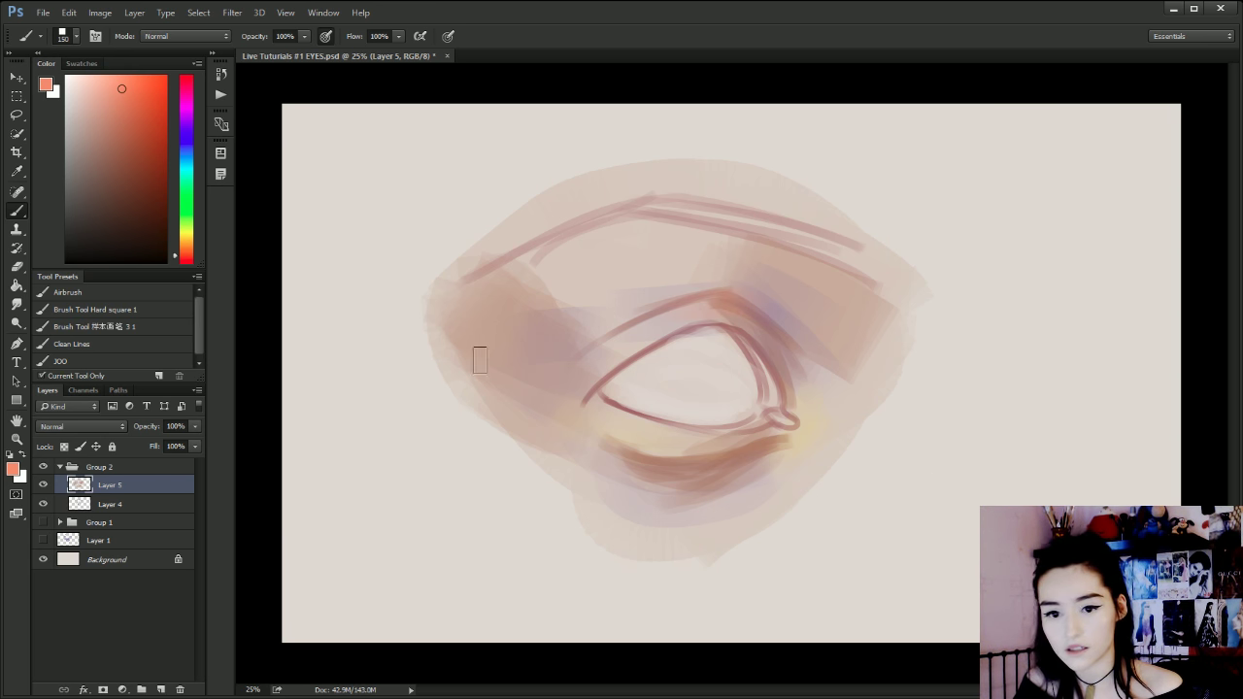
{"action": "key", "text": "bracketright"}
{"action": "key", "text": "bracketright"}
{"action": "key", "text": "bracketright"}
{"action": "key", "text": "bracketright"}
{"action": "key", "text": "bracketright"}
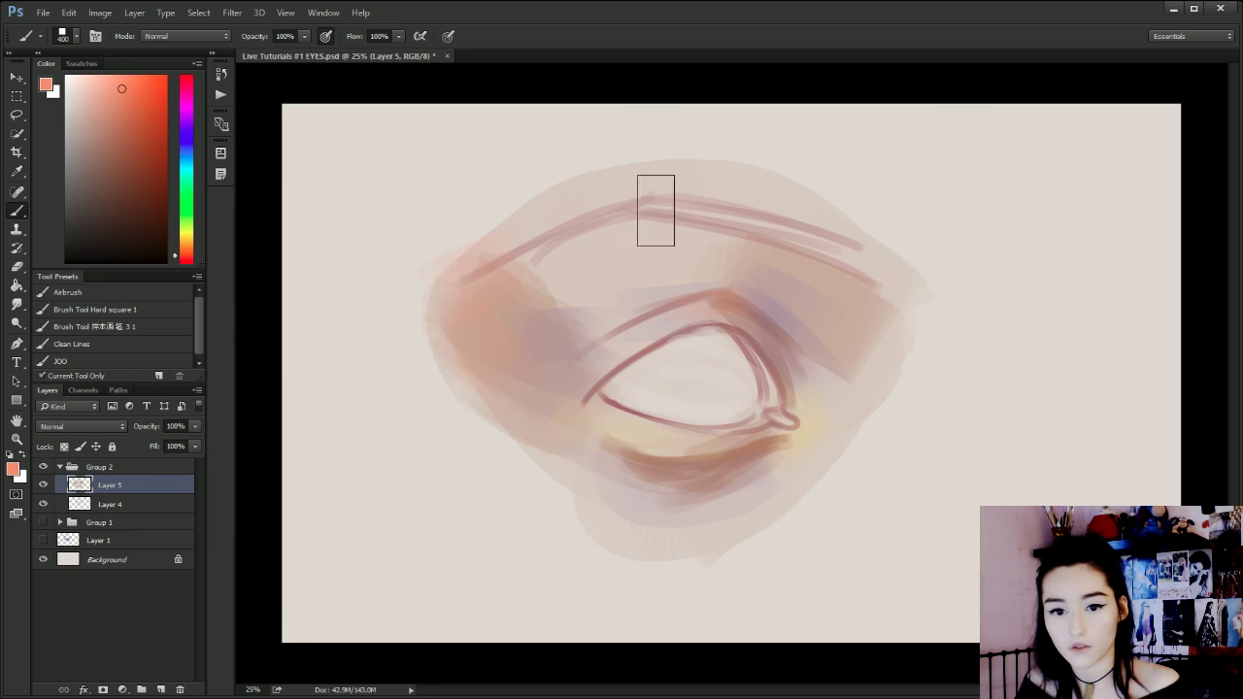
{"action": "mouse_move", "coordinate": [582, 228]}
{"action": "left_mouse_down"}
{"action": "mouse_move", "coordinate": [549, 218]}
{"action": "mouse_move", "coordinate": [466, 270]}
{"action": "left_mouse_up"}
{"action": "left_click_drag", "start_coordinate": [636, 193], "coordinate": [442, 277]}
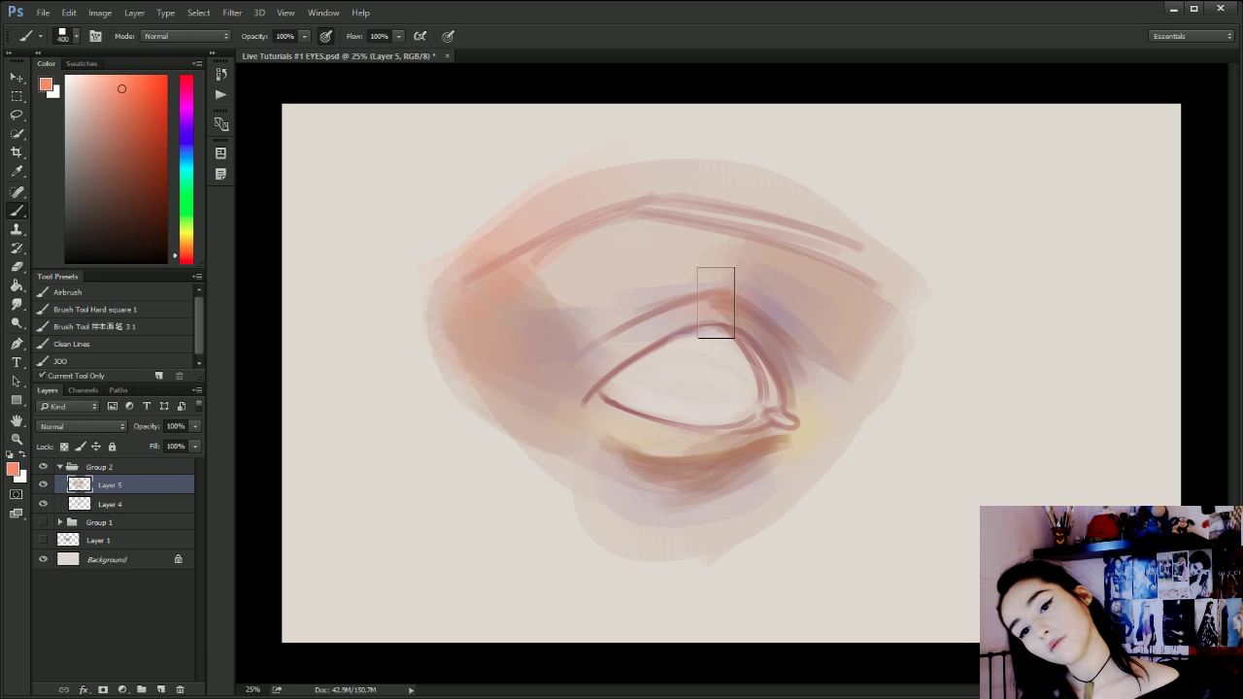
{"action": "key", "text": "ctrl+alt+z"}
{"action": "key", "text": "ctrl+alt+z"}
{"action": "key", "text": "ctrl+alt+z"}
Glaze light coral over the brow area with the 400 px brush, and refine the outer socket's tint with a 125 px brush.
{"action": "left_click_drag", "start_coordinate": [745, 216], "coordinate": [912, 326]}
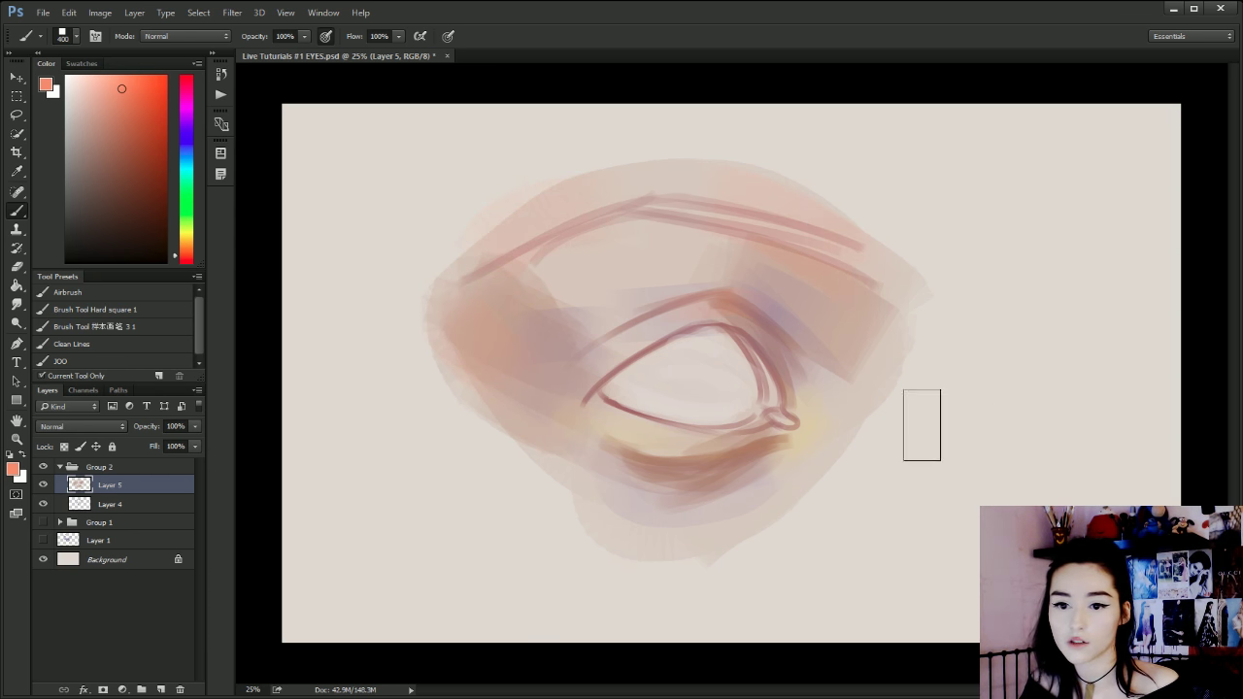
{"action": "key", "text": "bracketleft"}
{"action": "key", "text": "bracketleft"}
{"action": "key", "text": "bracketleft"}
{"action": "key", "text": "bracketleft"}
{"action": "key", "text": "bracketleft"}
{"action": "key", "text": "bracketleft"}
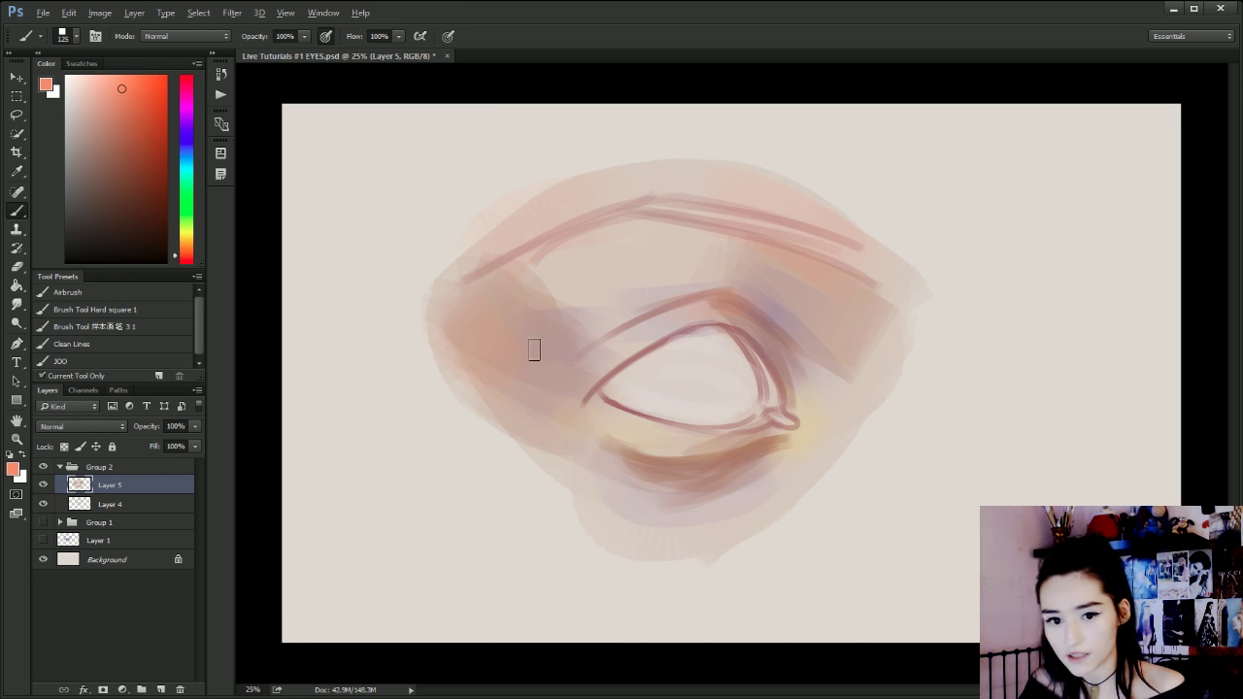
Sample the greyish pink above the lid crease and blend it across the outer socket and upper lid with an 800 px brush.
{"action": "left_click", "coordinate": [640, 294], "text": "alt"}
{"action": "key", "text": "bracketright"}
{"action": "key", "text": "bracketright"}
{"action": "key", "text": "bracketright"}
{"action": "key", "text": "bracketright"}
{"action": "key", "text": "bracketright"}
{"action": "key", "text": "bracketright"}
{"action": "key", "text": "bracketright"}
{"action": "key", "text": "bracketright"}
{"action": "key", "text": "bracketright"}
{"action": "key", "text": "bracketright"}
{"action": "mouse_move", "coordinate": [491, 324]}
{"action": "left_mouse_down"}
{"action": "mouse_move", "coordinate": [521, 316]}
{"action": "mouse_move", "coordinate": [632, 356]}
{"action": "left_mouse_up"}
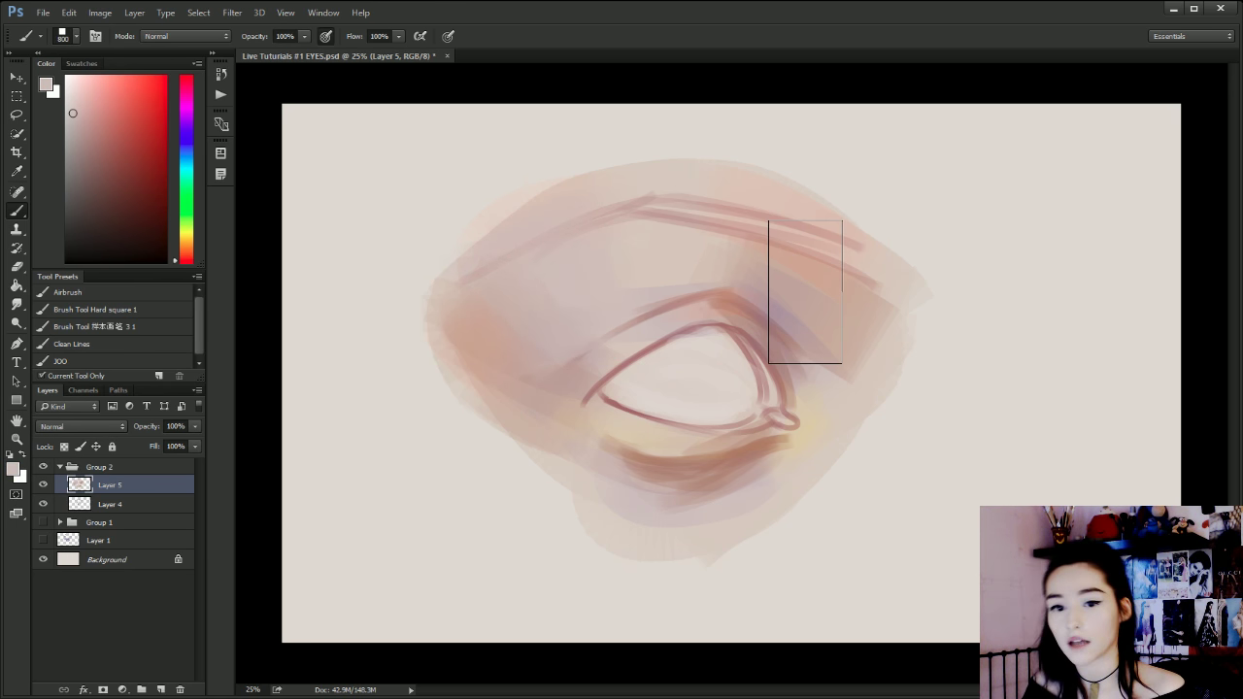
Soften the under-eye shadow with greyish pink and extend the skin below and outward using a 300 px brush.
{"action": "key", "text": "bracketleft"}
{"action": "key", "text": "bracketleft"}
{"action": "key", "text": "bracketleft"}
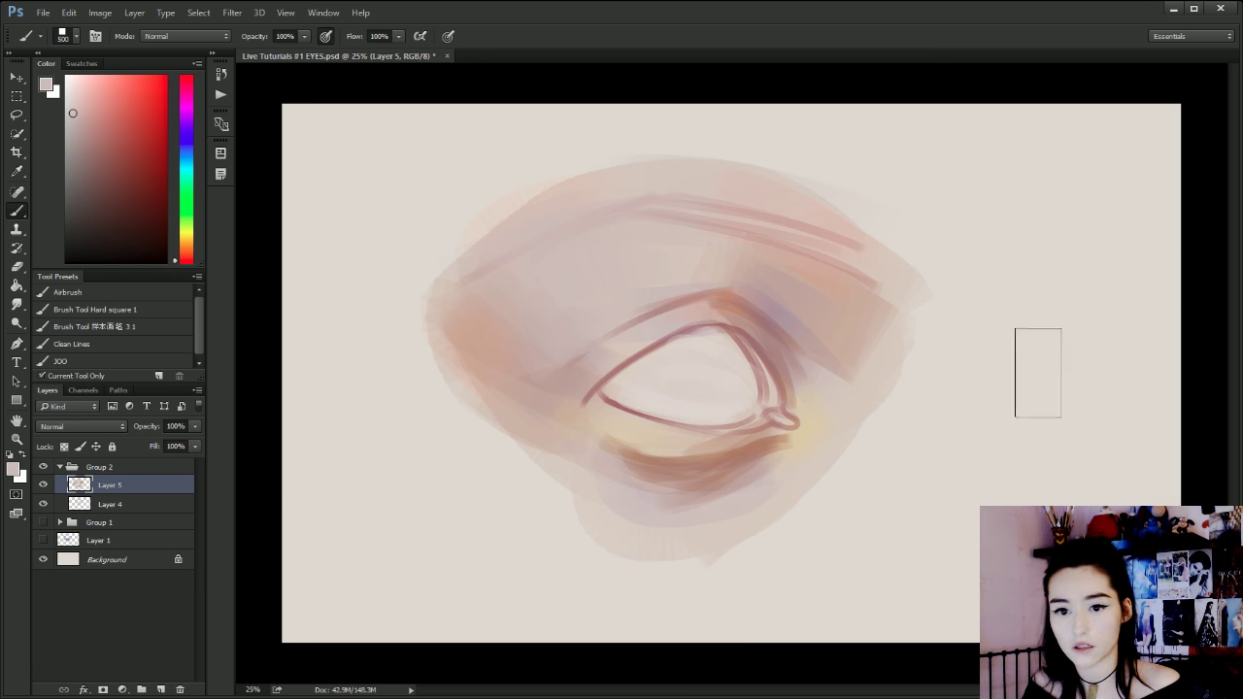
{"action": "key", "text": "bracketleft"}
{"action": "key", "text": "bracketleft"}
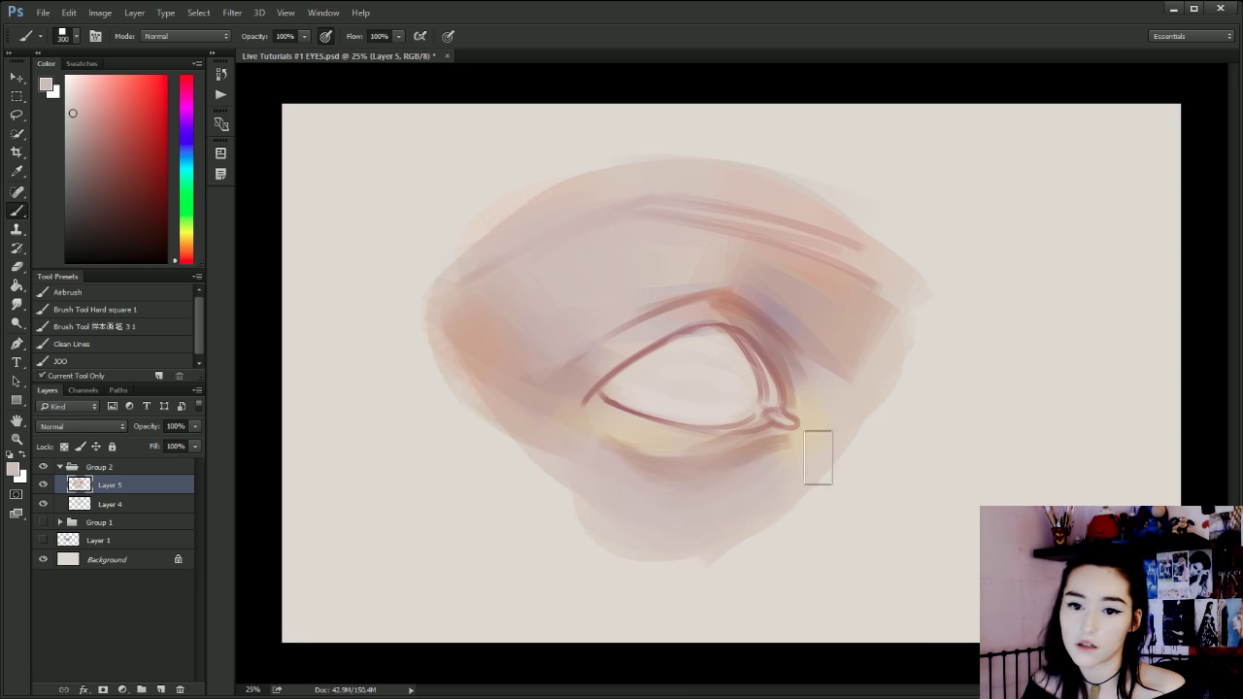
{"action": "mouse_move", "coordinate": [524, 515]}
{"action": "left_mouse_down"}
{"action": "mouse_move", "coordinate": [599, 516]}
{"action": "mouse_move", "coordinate": [809, 477]}
{"action": "left_mouse_up"}
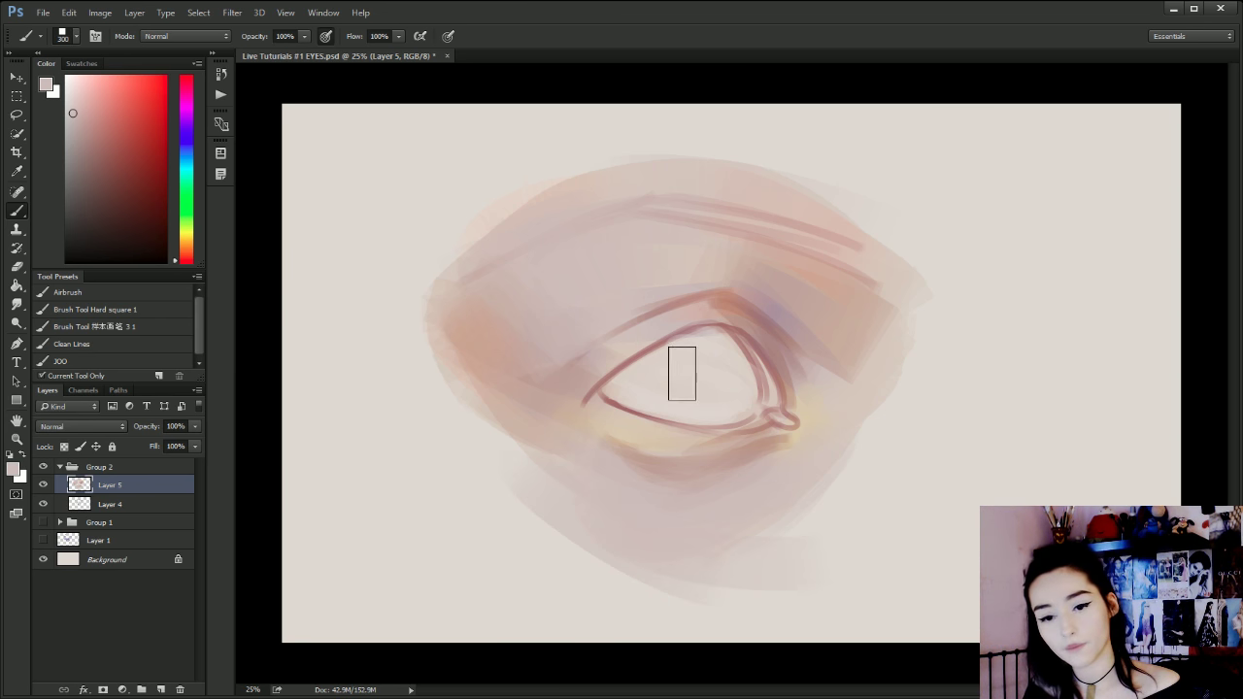
Shrink the brush to 15 px and paint a thin greyish-pink stroke along the upper lid's rim toward the inner corner.
{"action": "key", "text": "bracketleft"}
{"action": "key", "text": "bracketleft"}
{"action": "key", "text": "bracketleft"}
{"action": "key", "text": "bracketleft"}
{"action": "key", "text": "bracketleft"}
{"action": "key", "text": "bracketleft"}
{"action": "key", "text": "bracketleft"}
{"action": "key", "text": "bracketleft"}
{"action": "key", "text": "bracketleft"}
{"action": "key", "text": "bracketleft"}
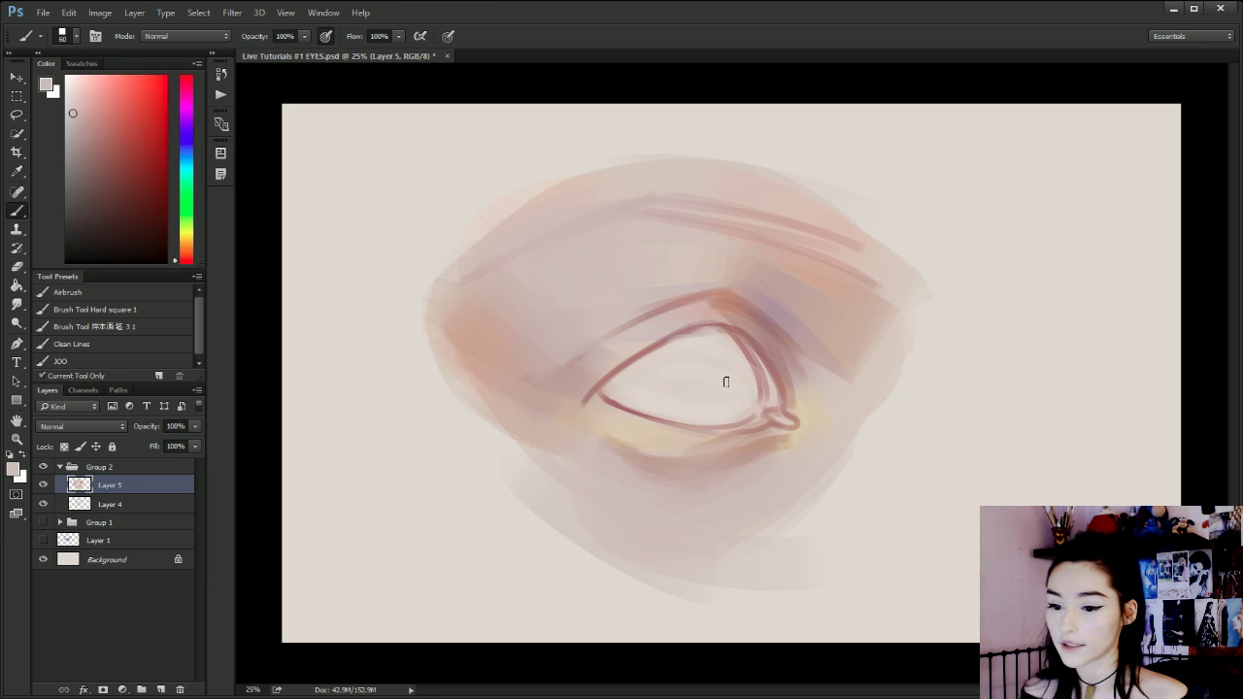
{"action": "key", "text": "bracketleft"}
{"action": "key", "text": "bracketleft"}
{"action": "key", "text": "bracketleft"}
{"action": "key", "text": "bracketleft"}
{"action": "key", "text": "bracketleft"}
{"action": "key", "text": "bracketleft"}
{"action": "key", "text": "bracketleft"}
{"action": "key", "text": "bracketleft"}
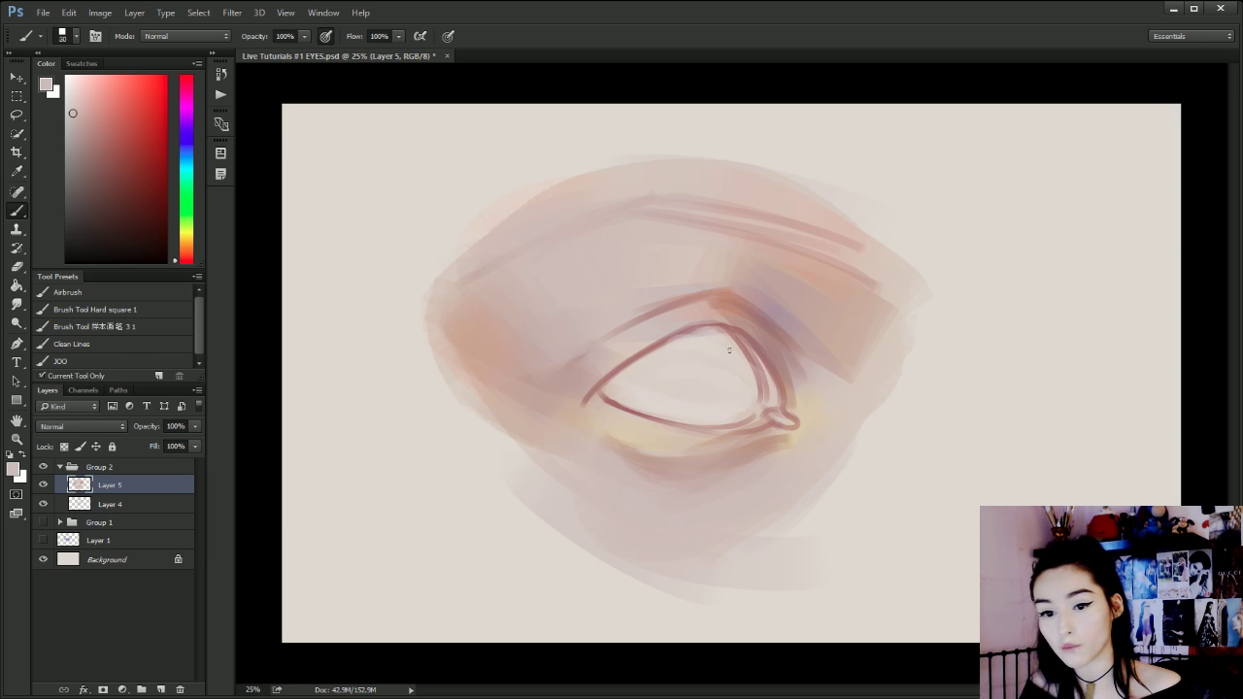
{"action": "left_click_drag", "start_coordinate": [730, 333], "coordinate": [770, 390]}
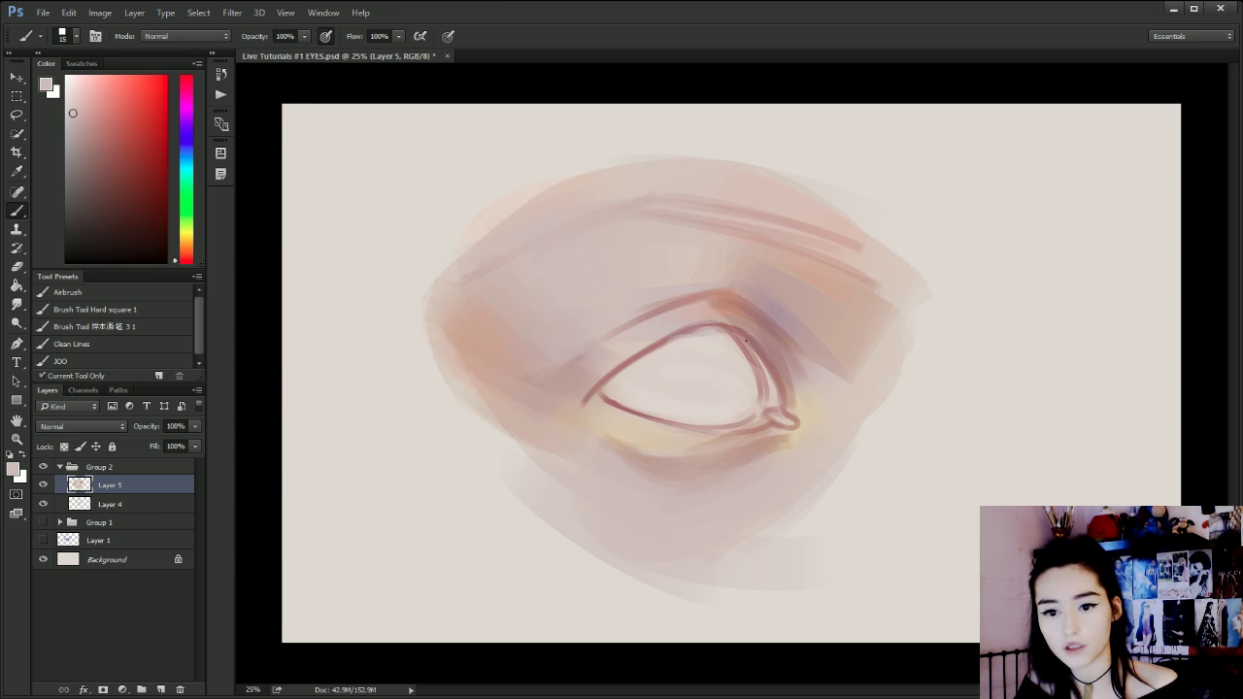
Sample a pale pinkish beige near the tear duct and paint the upper lid's rim at the inner corner with a 30 px brush.
{"action": "left_click", "coordinate": [776, 393], "text": "alt"}
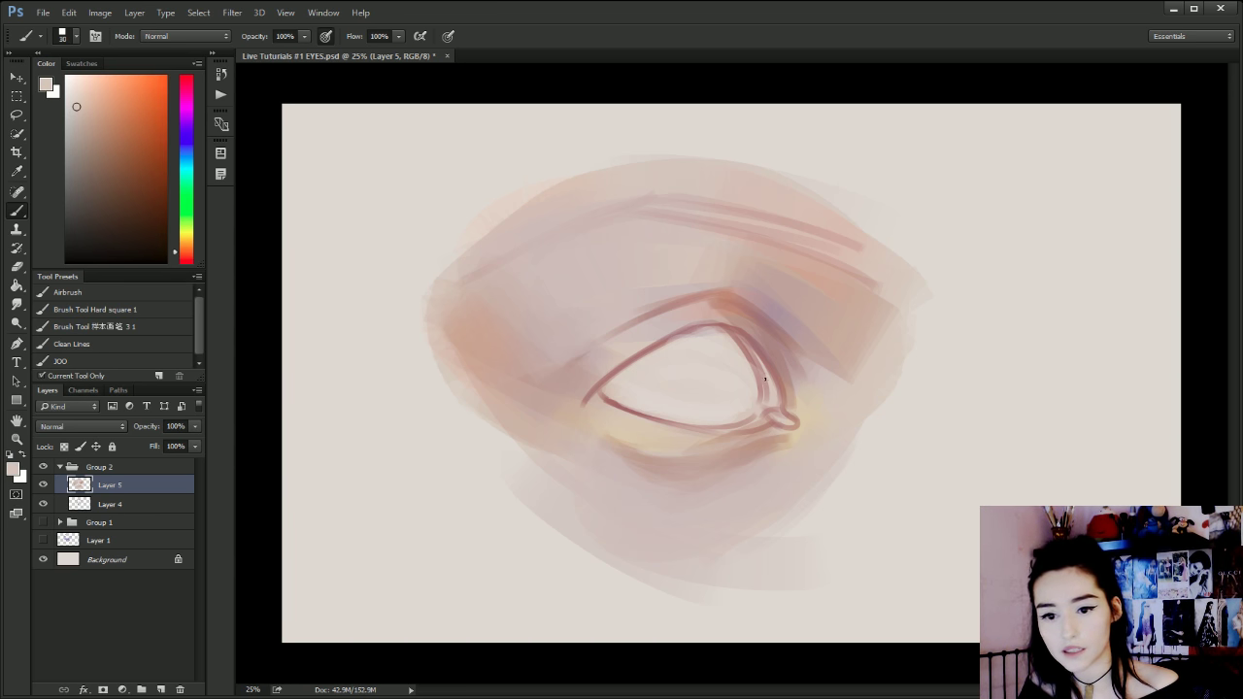
{"action": "left_click_drag", "start_coordinate": [756, 350], "coordinate": [773, 393]}
{"action": "key", "text": "ctrl+z"}
{"action": "left_click_drag", "start_coordinate": [753, 346], "coordinate": [780, 405]}
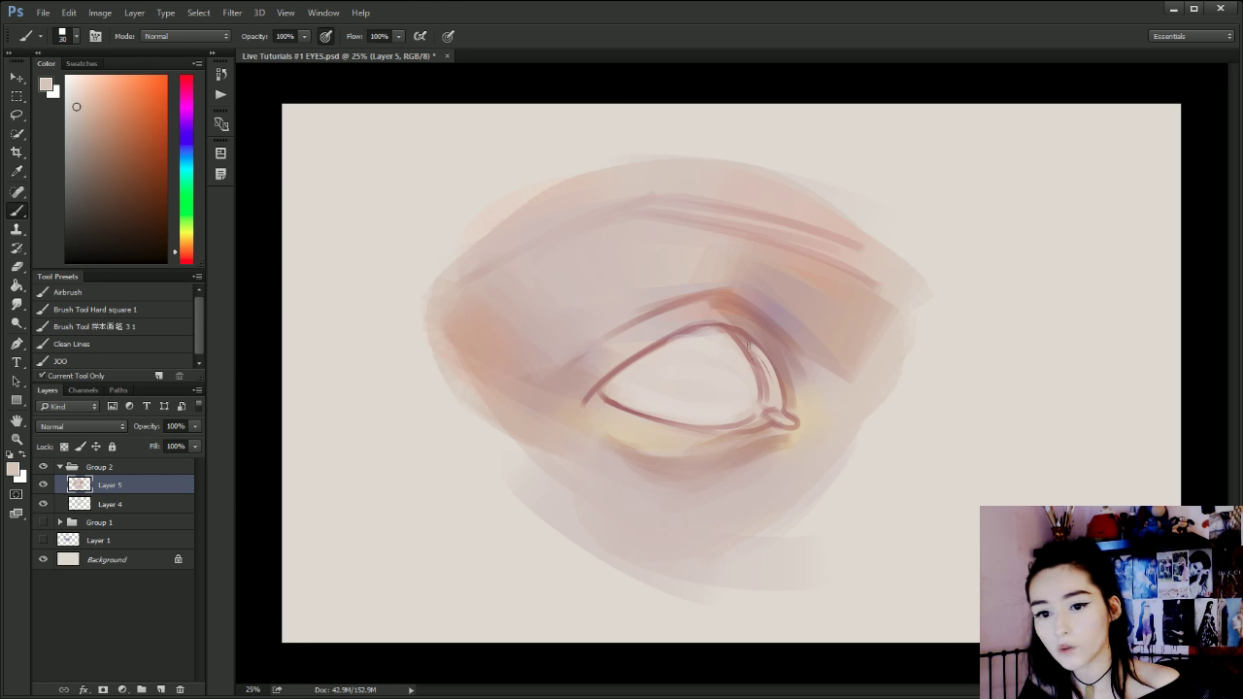
{"action": "left_click_drag", "start_coordinate": [748, 345], "coordinate": [771, 385]}
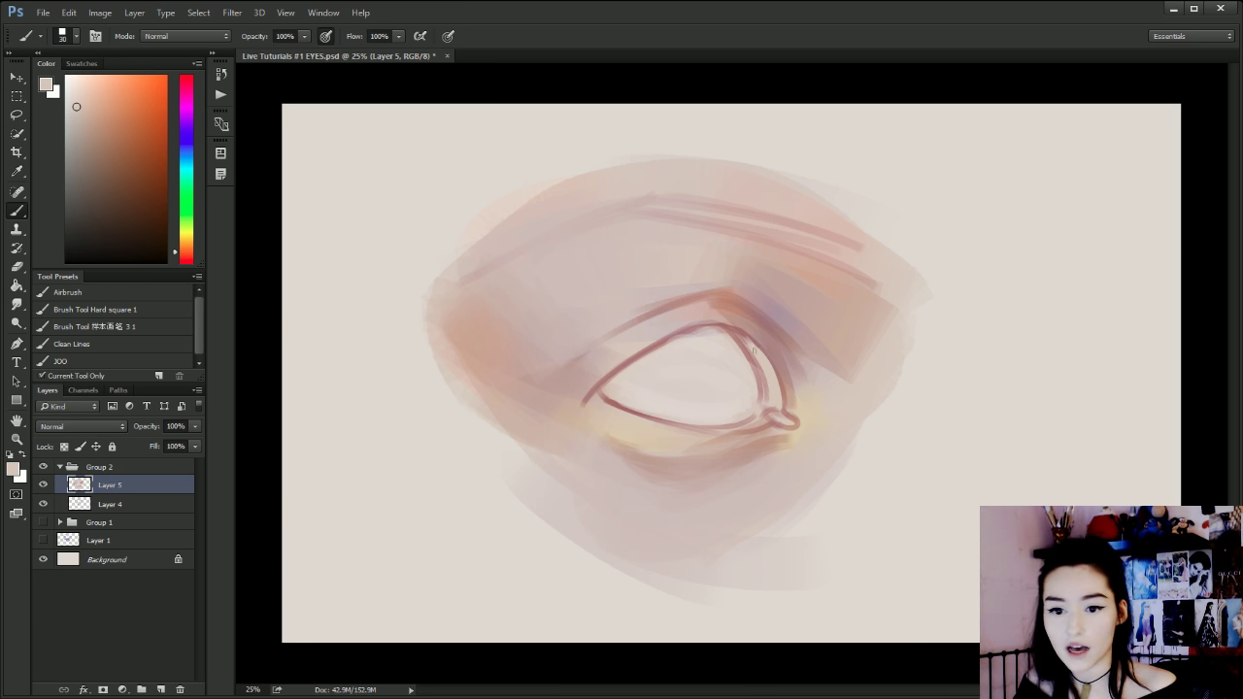
Sample the eyeball's off-white and paint over the inner lid line along the eyeball's inner edge with a 40 px brush.
{"action": "left_click", "coordinate": [743, 358], "text": "alt"}
{"action": "key", "text": "]"}
{"action": "mouse_move", "coordinate": [727, 336]}
{"action": "left_mouse_down"}
{"action": "mouse_move", "coordinate": [753, 391]}
{"action": "mouse_move", "coordinate": [757, 380]}
{"action": "left_mouse_up"}
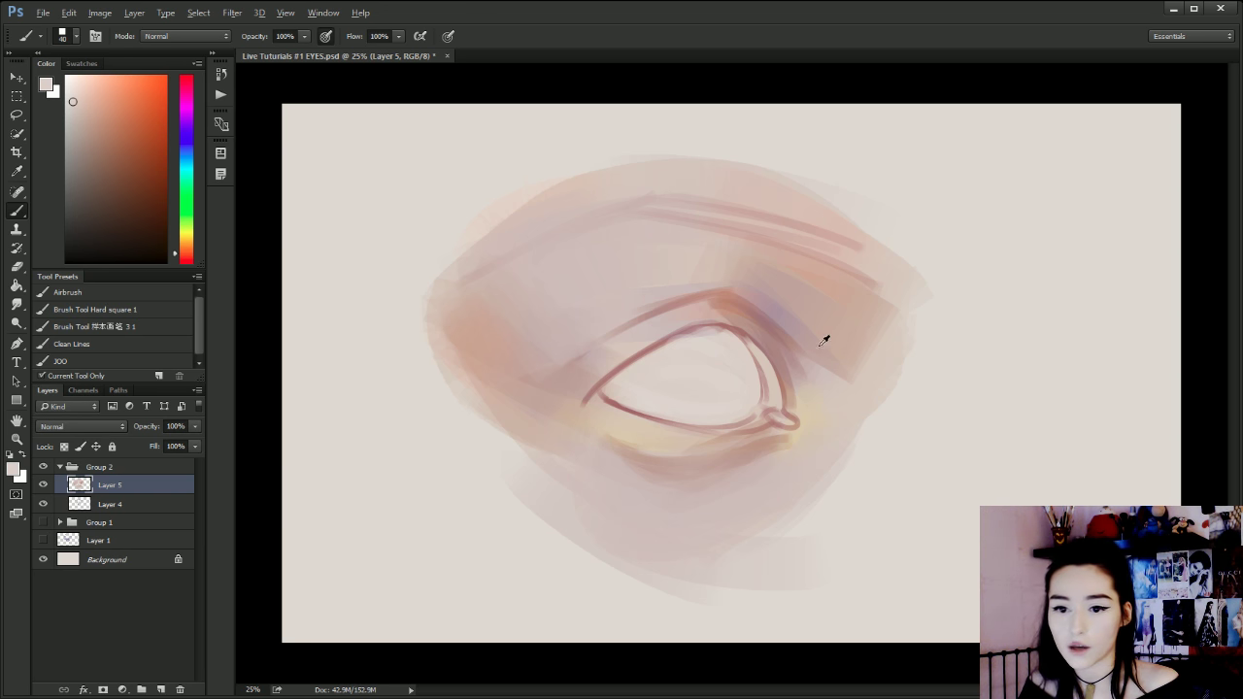
Sample the muted mauve of the inner socket and deepen the shadow just above the lid crease with a 90 px brush.
{"action": "left_click", "coordinate": [792, 315], "text": "alt"}
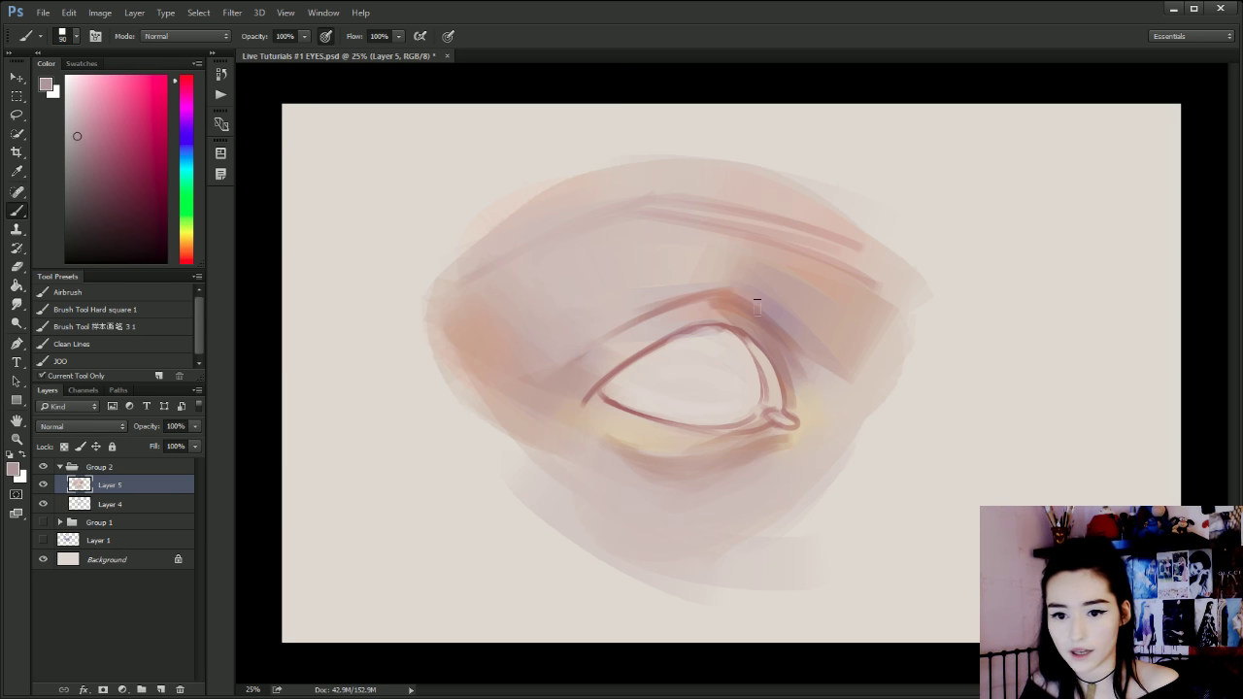
{"action": "mouse_move", "coordinate": [744, 289]}
{"action": "left_mouse_down"}
{"action": "mouse_move", "coordinate": [720, 285]}
{"action": "mouse_move", "coordinate": [734, 283]}
{"action": "left_mouse_up"}
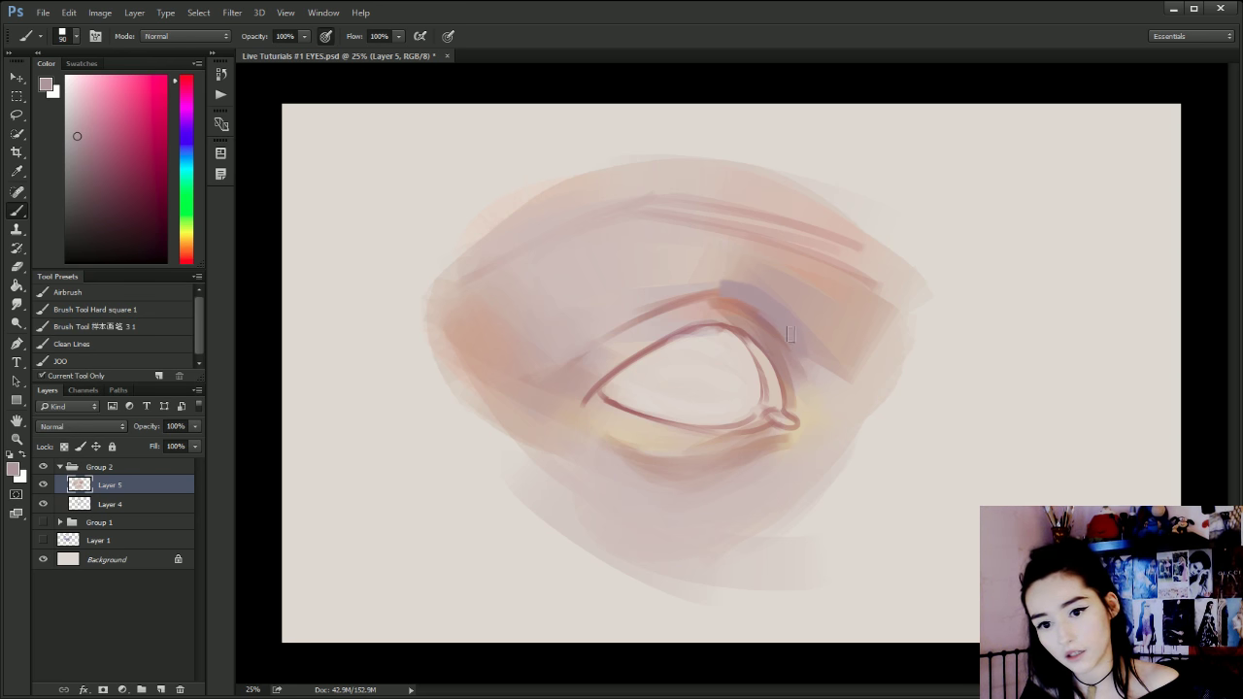
{"action": "mouse_move", "coordinate": [744, 479]}
{"action": "left_mouse_down"}
{"action": "mouse_move", "coordinate": [776, 460]}
{"action": "mouse_move", "coordinate": [735, 482]}
{"action": "left_mouse_up"}
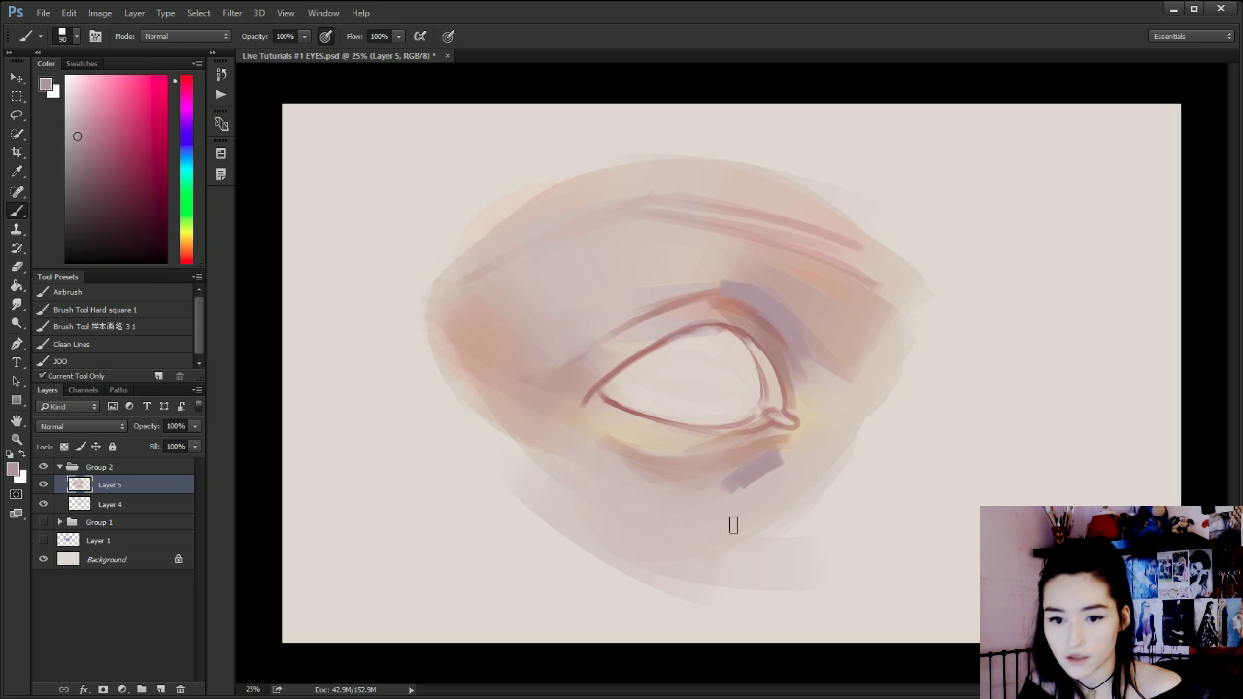
{"action": "key", "text": "ctrl+alt+z"}
{"action": "key", "text": "ctrl+alt+z"}
Sample greyish pink from the under-eye skin and soften the socket shading beside the inner corner with a brush of up to 125 px.
{"action": "left_click", "coordinate": [609, 462], "text": "alt"}
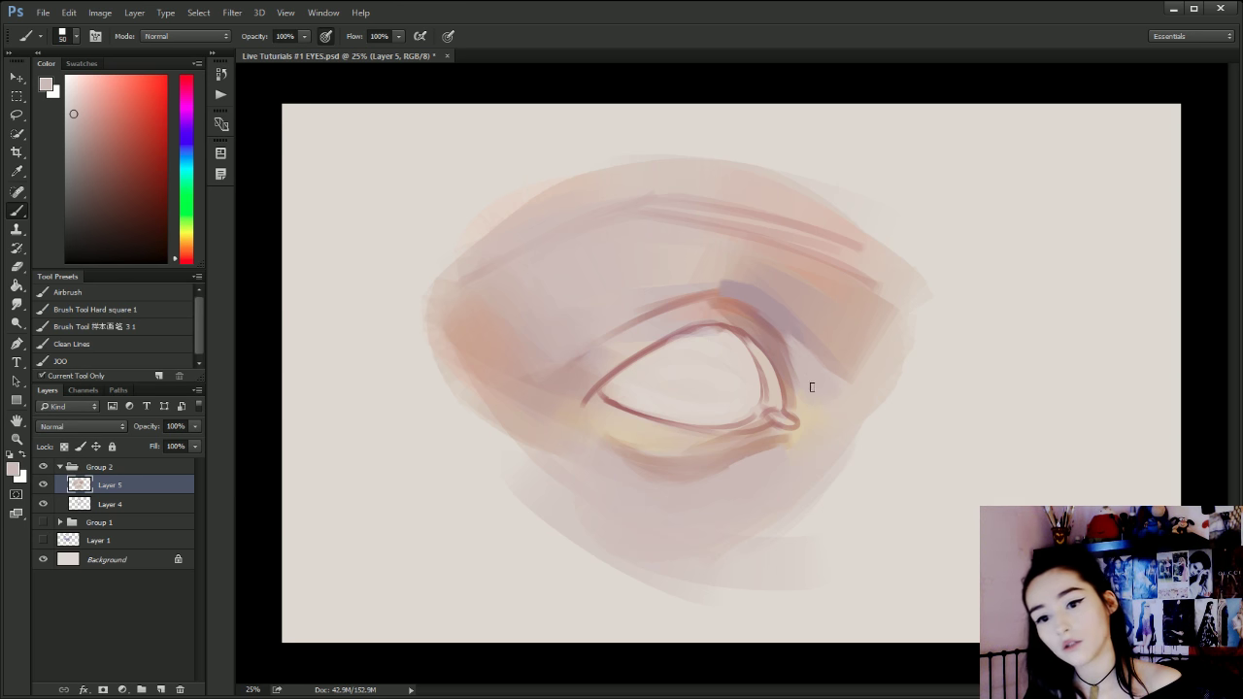
{"action": "key", "text": "bracketright"}
{"action": "key", "text": "bracketright"}
{"action": "key", "text": "bracketright"}
{"action": "key", "text": "bracketright"}
{"action": "key", "text": "bracketright"}
{"action": "key", "text": "bracketright"}
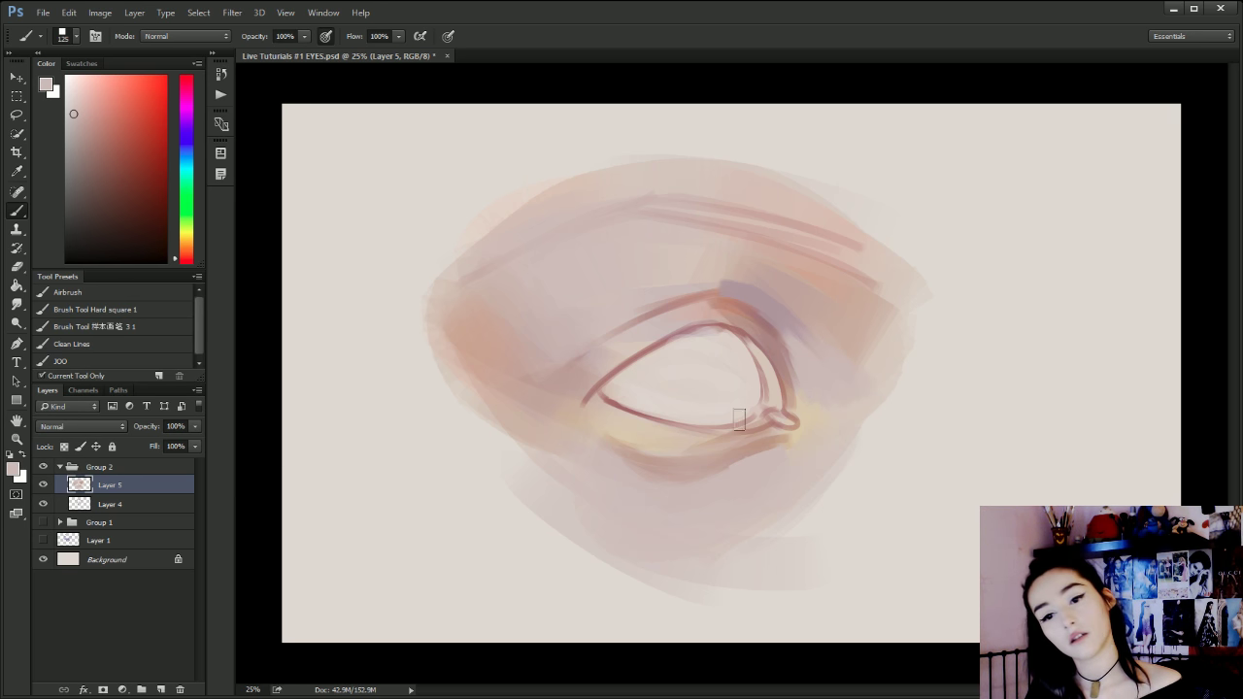
Resample the mauve at the inner socket, spread it between the lid crease and the brow, and reduce the brush to 90 px.
{"action": "left_click", "coordinate": [777, 338], "text": "alt"}
{"action": "key", "text": "bracketright"}
{"action": "mouse_move", "coordinate": [772, 324]}
{"action": "left_mouse_down"}
{"action": "mouse_move", "coordinate": [809, 371]}
{"action": "mouse_move", "coordinate": [785, 333]}
{"action": "left_mouse_up"}
{"action": "key", "text": "alt"}
{"action": "left_click", "coordinate": [781, 316], "text": "alt"}
{"action": "key", "text": "bracketleft"}
{"action": "key", "text": "bracketleft"}
{"action": "key", "text": "bracketleft"}
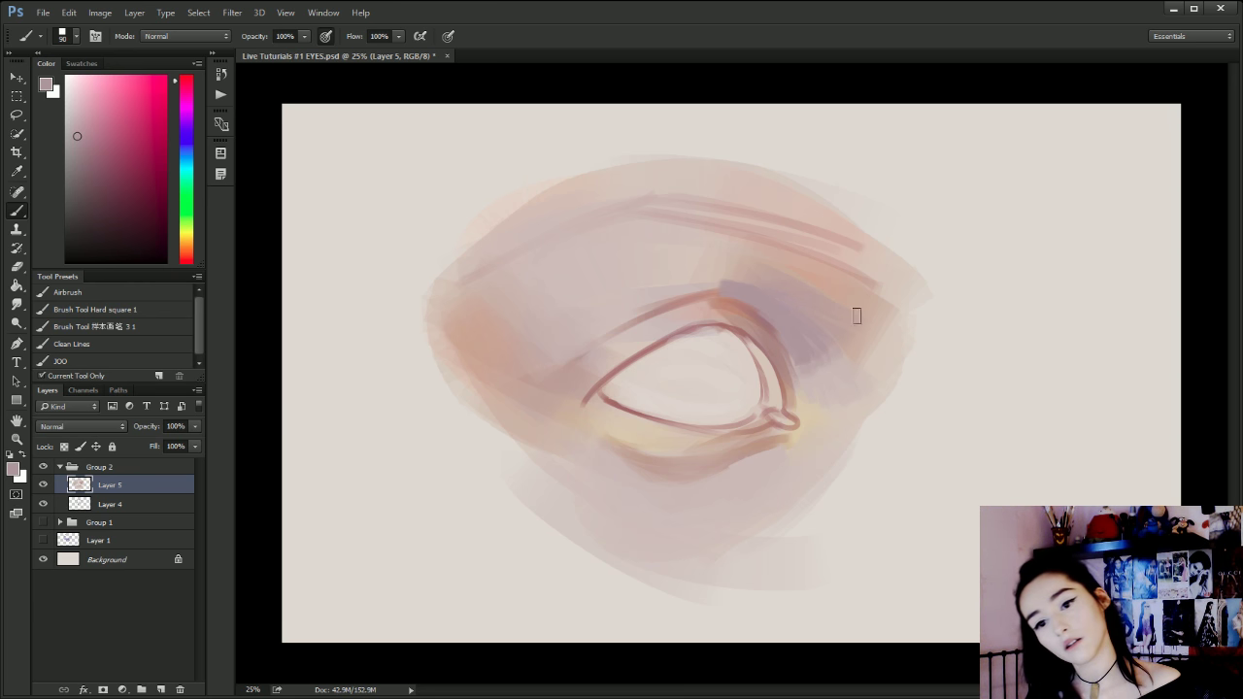
Sample the reddish brown of the upper lid crease and redraw the crease toward the outer corner with a 25 px brush.
{"action": "left_click", "coordinate": [748, 294], "text": "alt"}
{"action": "key", "text": "bracketleft"}
{"action": "key", "text": "bracketleft"}
{"action": "mouse_move", "coordinate": [724, 307]}
{"action": "left_mouse_down"}
{"action": "mouse_move", "coordinate": [755, 312]}
{"action": "mouse_move", "coordinate": [722, 302]}
{"action": "mouse_move", "coordinate": [582, 348]}
{"action": "left_mouse_up"}
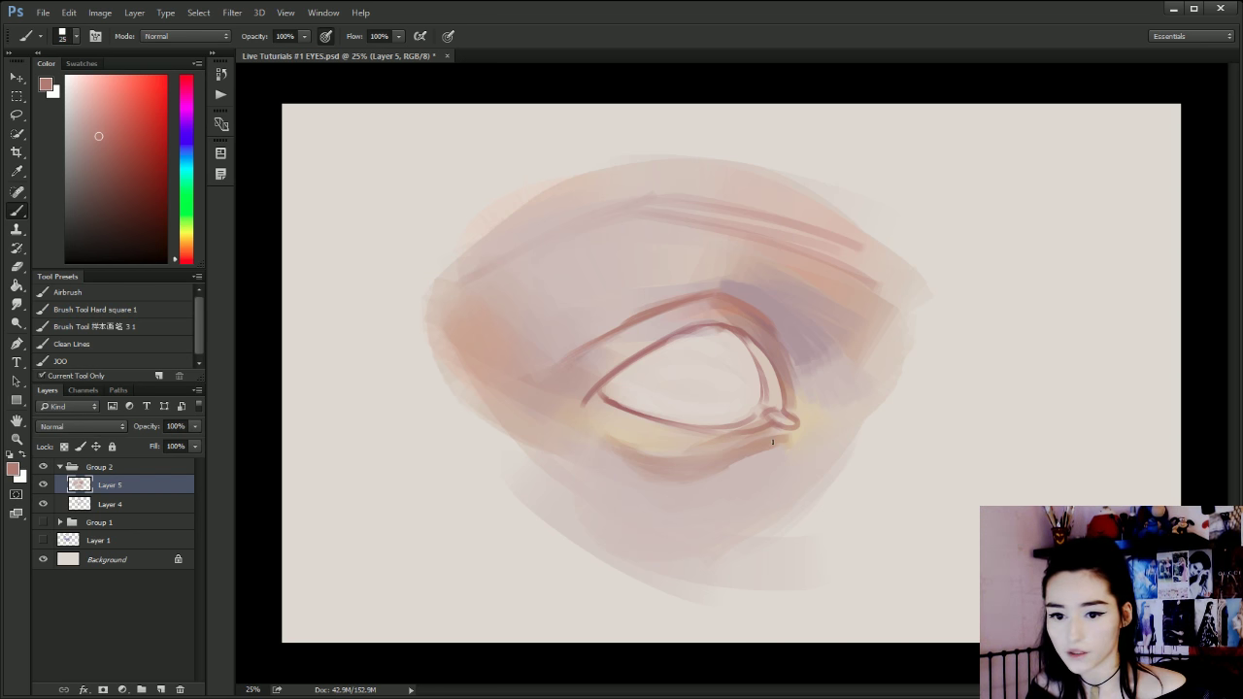
{"action": "key", "text": "bracketright"}
{"action": "key", "text": "bracketright"}
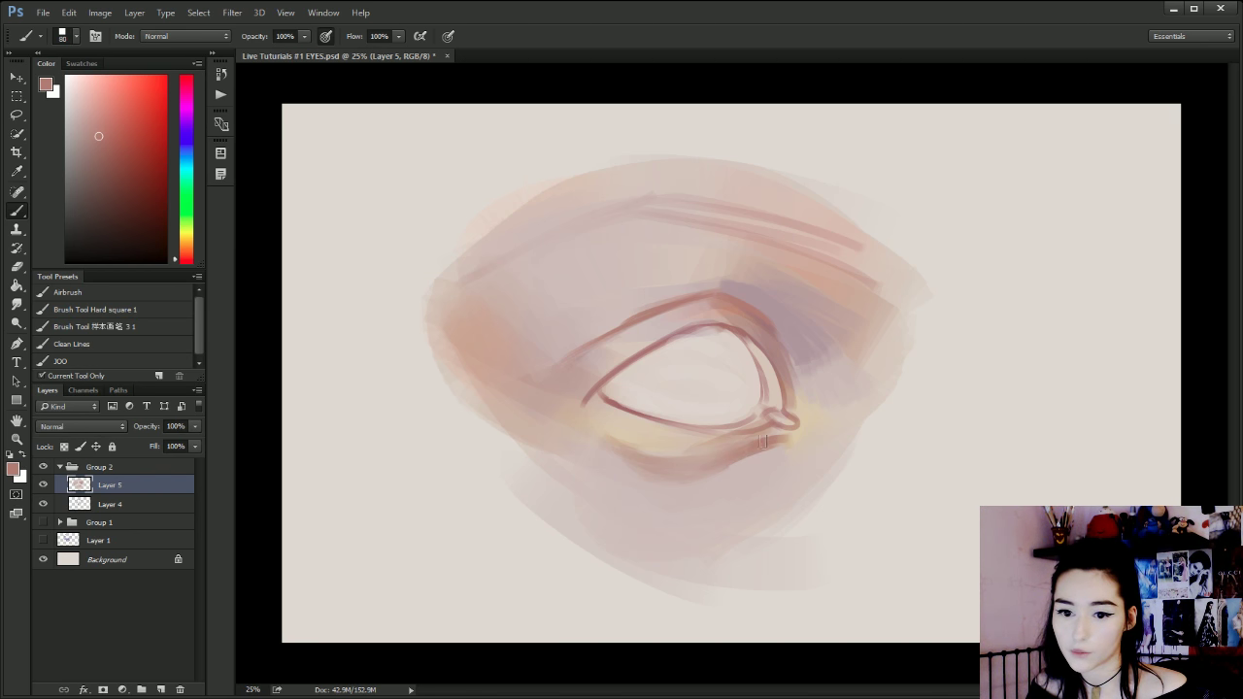
{"action": "mouse_move", "coordinate": [742, 453]}
{"action": "left_mouse_down"}
{"action": "mouse_move", "coordinate": [664, 466]}
{"action": "mouse_move", "coordinate": [715, 455]}
{"action": "mouse_move", "coordinate": [692, 462]}
{"action": "mouse_move", "coordinate": [704, 476]}
{"action": "mouse_move", "coordinate": [649, 484]}
{"action": "left_mouse_up"}
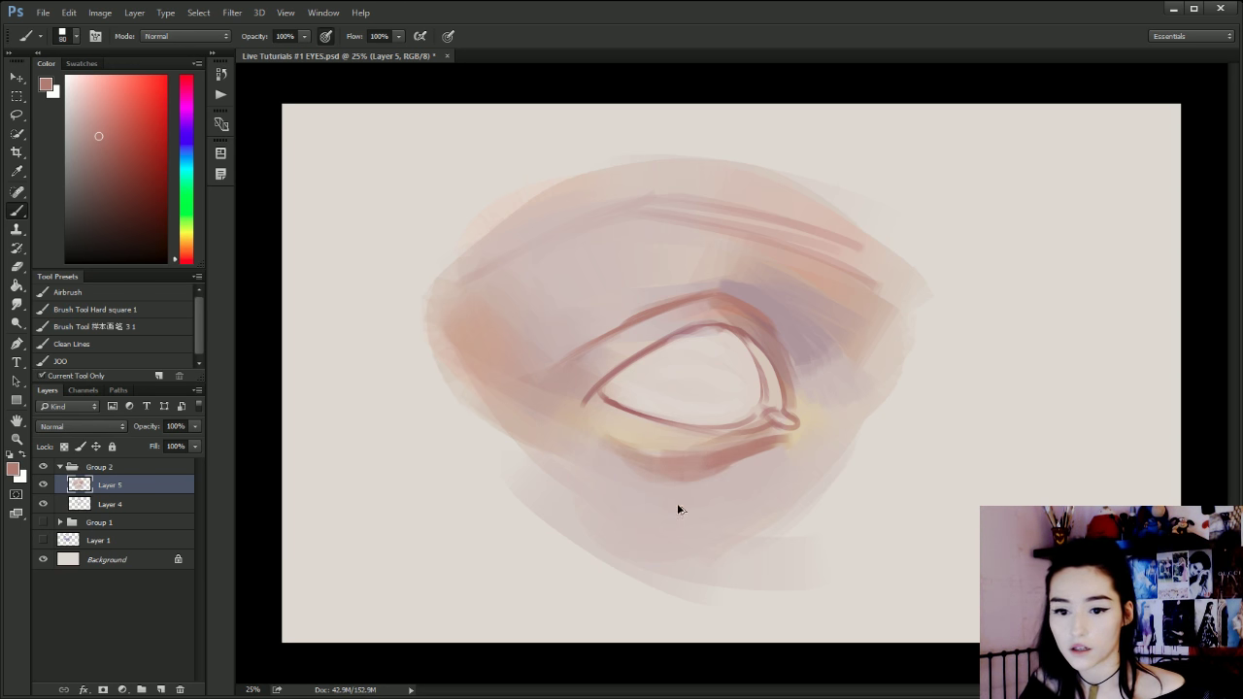
{"action": "key", "text": "ctrl+z"}
Deepen the fold under the lower lid toward the inner corner in reddish brown with a 70 px brush.
{"action": "key", "text": "bracketleft"}
{"action": "key", "text": "bracketleft"}
{"action": "left_click_drag", "start_coordinate": [742, 451], "coordinate": [709, 463]}
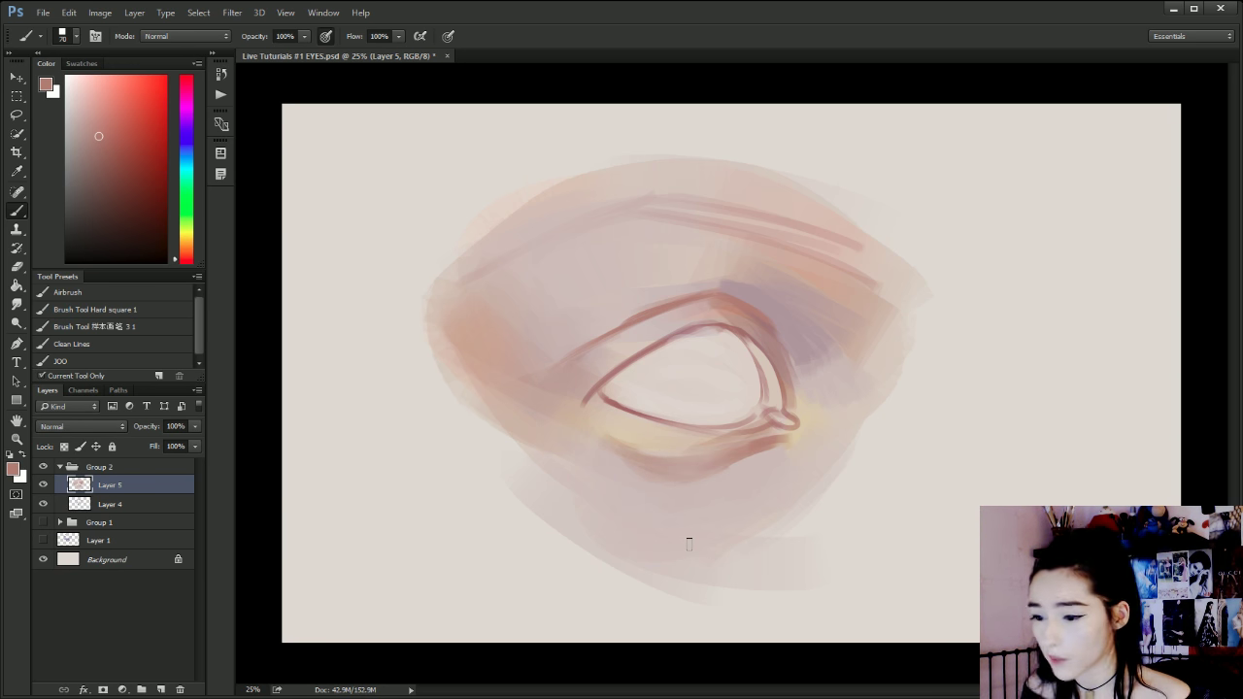
Try sweeping the reddish brown across the whole eye with a 1000 px brush, and undo the strokes.
{"action": "key", "text": "bracketright"}
{"action": "key", "text": "bracketright"}
{"action": "key", "text": "bracketright"}
{"action": "key", "text": "bracketright"}
{"action": "key", "text": "bracketright"}
{"action": "key", "text": "bracketright"}
{"action": "key", "text": "bracketright"}
{"action": "key", "text": "bracketright"}
{"action": "key", "text": "bracketright"}
{"action": "key", "text": "bracketright"}
{"action": "key", "text": "bracketright"}
{"action": "key", "text": "bracketright"}
{"action": "key", "text": "bracketright"}
{"action": "key", "text": "bracketright"}
{"action": "key", "text": "bracketright"}
{"action": "key", "text": "bracketright"}
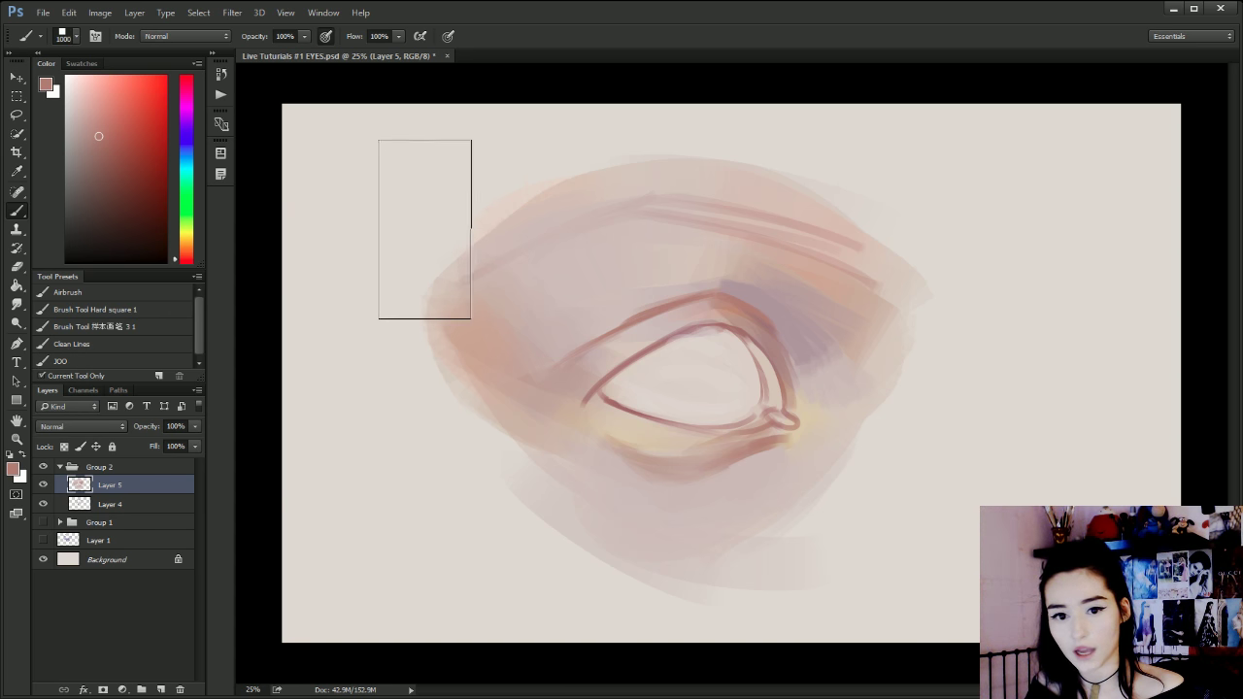
{"action": "mouse_move", "coordinate": [425, 226]}
{"action": "left_mouse_down"}
{"action": "mouse_move", "coordinate": [847, 374]}
{"action": "mouse_move", "coordinate": [596, 352]}
{"action": "mouse_move", "coordinate": [453, 378]}
{"action": "mouse_move", "coordinate": [898, 532]}
{"action": "left_mouse_up"}
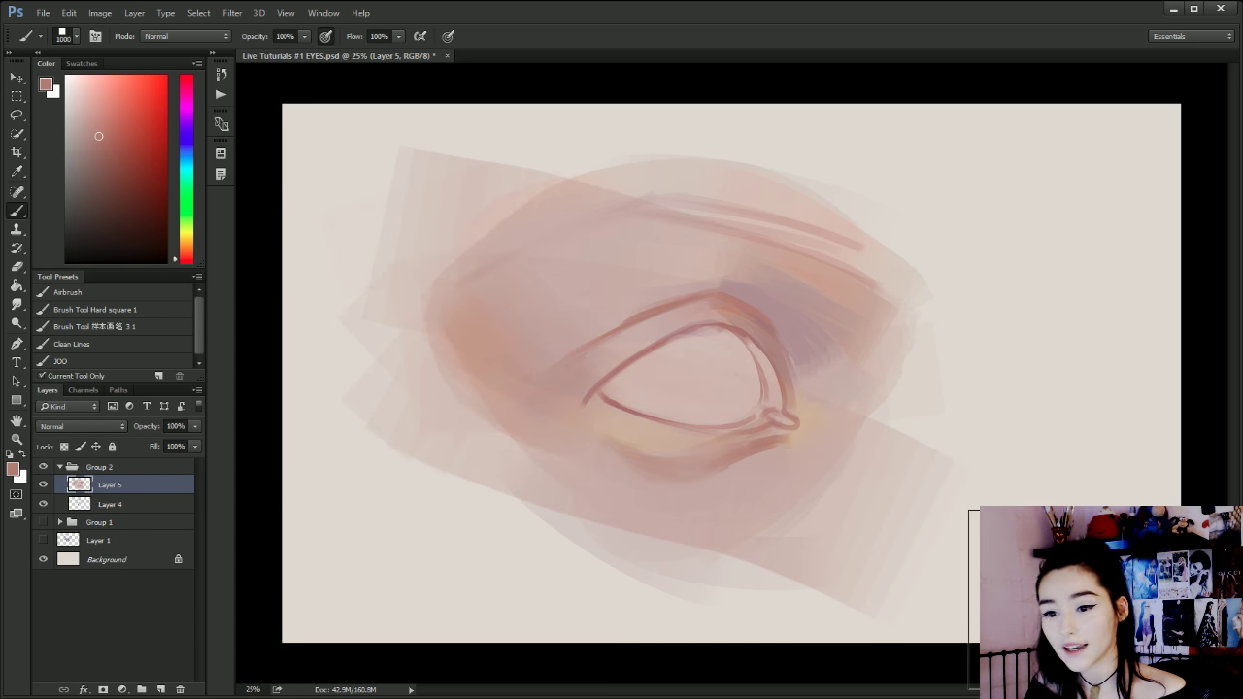
{"action": "key", "text": "ctrl+z"}
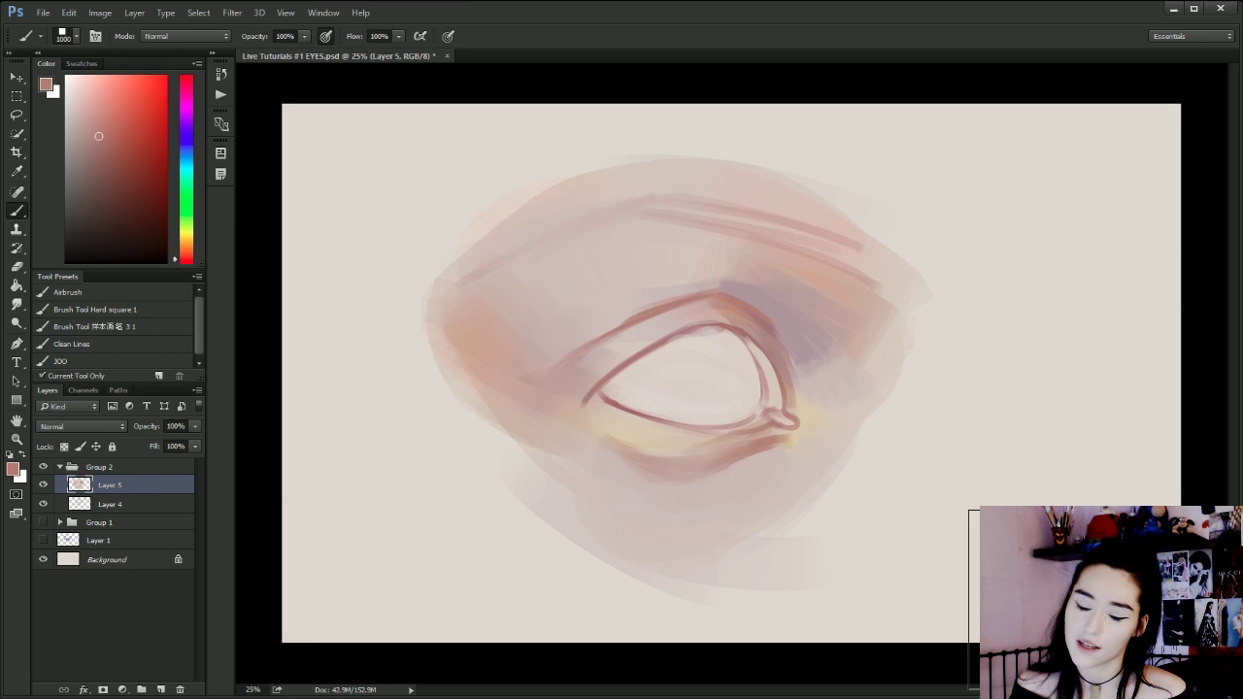
Reduce the brush to 80 px, sample the mauve of the inner socket and shade the skin at the eye's outer corner.
{"action": "key", "text": "bracketleft"}
{"action": "key", "text": "bracketleft"}
{"action": "key", "text": "bracketleft"}
{"action": "key", "text": "bracketleft"}
{"action": "key", "text": "bracketleft"}
{"action": "key", "text": "bracketleft"}
{"action": "key", "text": "bracketleft"}
{"action": "key", "text": "bracketleft"}
{"action": "key", "text": "bracketleft"}
{"action": "key", "text": "bracketleft"}
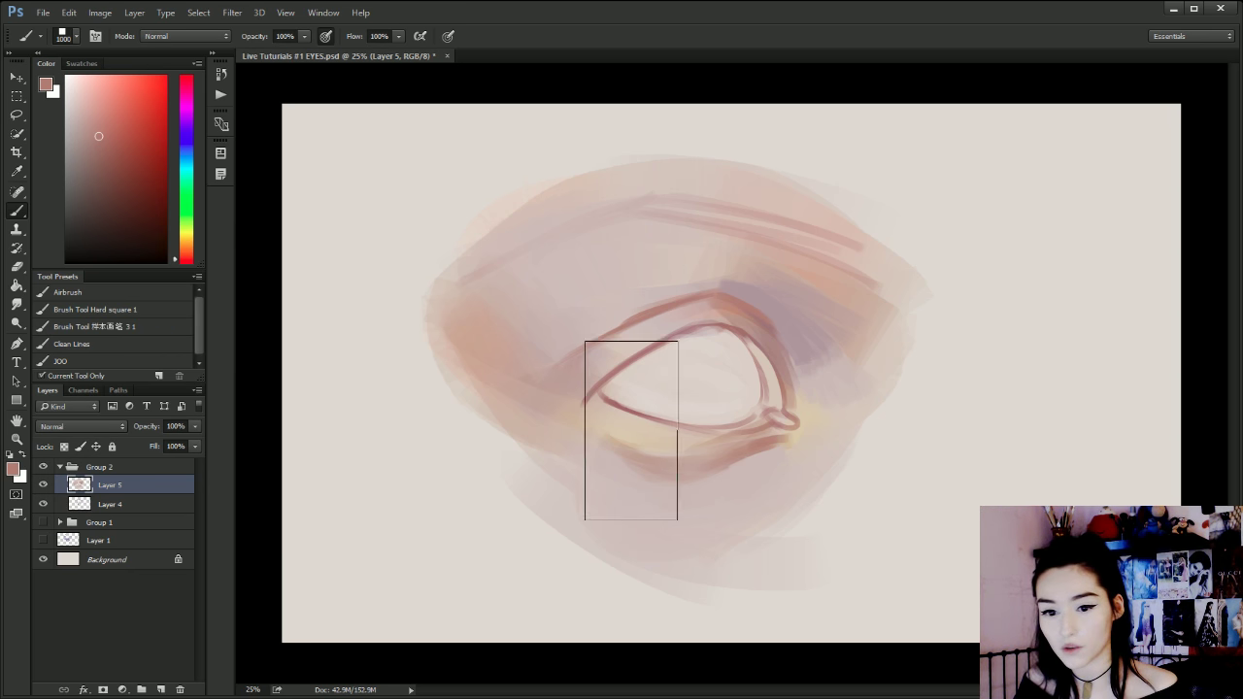
{"action": "key", "text": "bracketleft"}
{"action": "key", "text": "bracketleft"}
{"action": "key", "text": "bracketleft"}
{"action": "key", "text": "bracketleft"}
{"action": "key", "text": "bracketleft"}
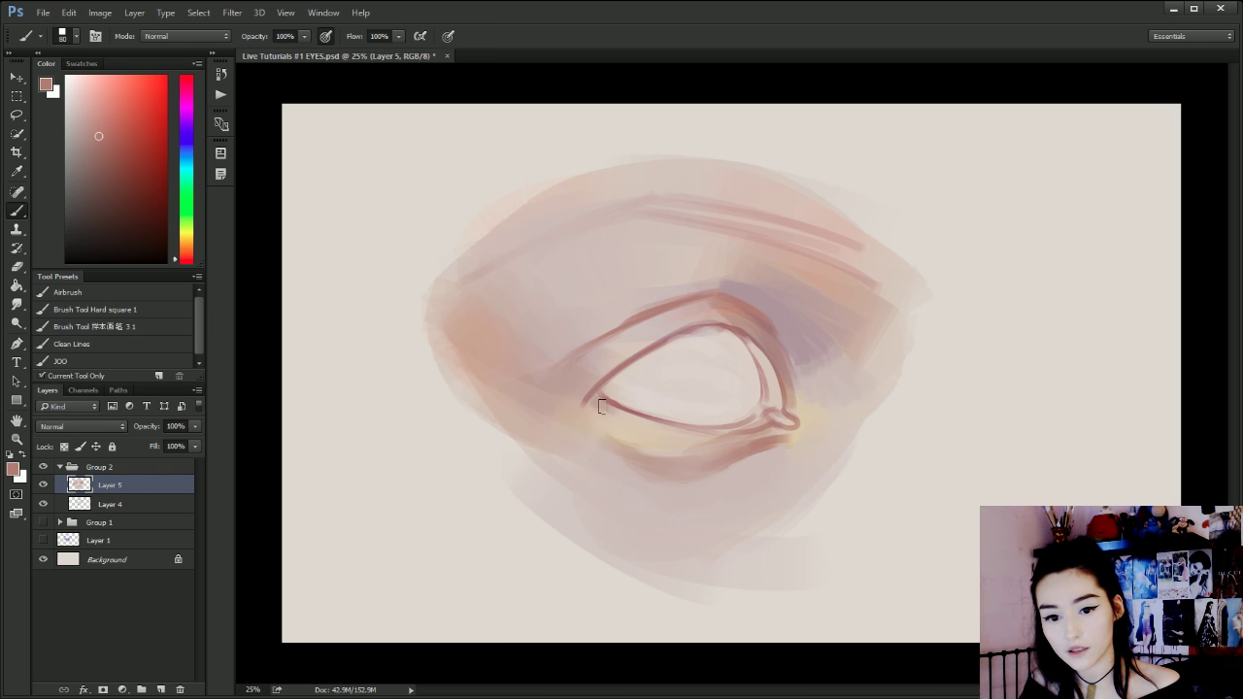
{"action": "left_click", "coordinate": [742, 333], "text": "alt"}
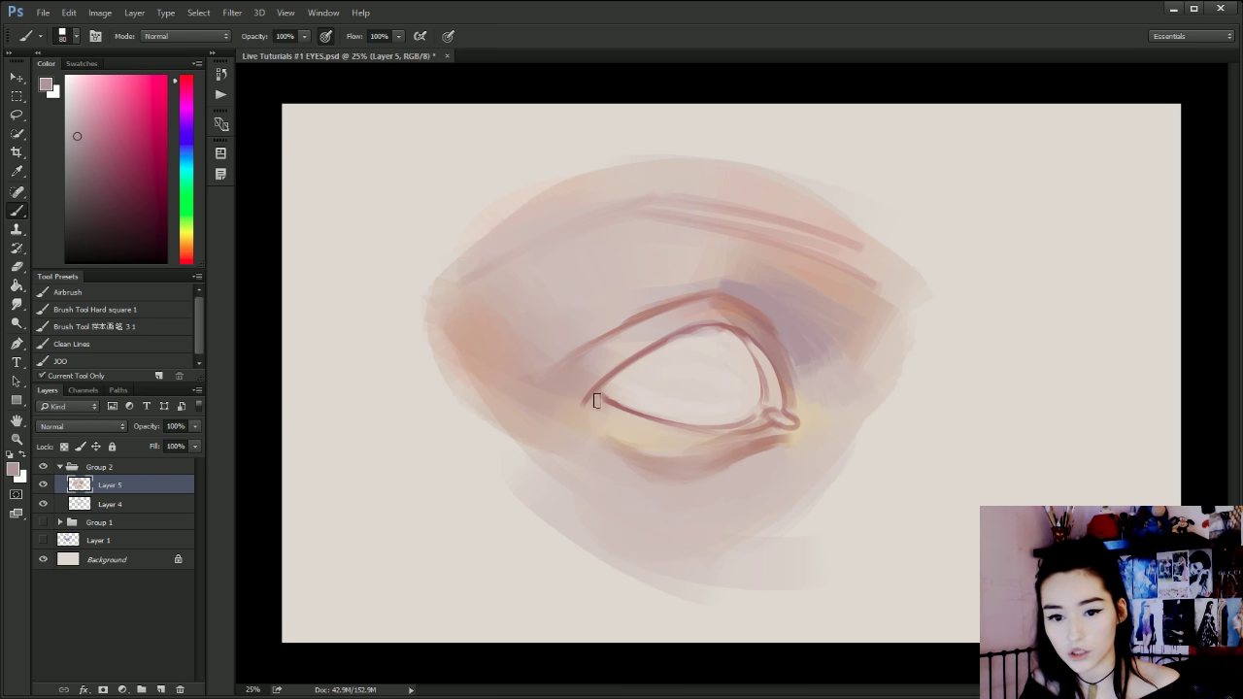
{"action": "mouse_move", "coordinate": [598, 401]}
{"action": "left_mouse_down"}
{"action": "mouse_move", "coordinate": [624, 423]}
{"action": "mouse_move", "coordinate": [604, 435]}
{"action": "left_mouse_up"}
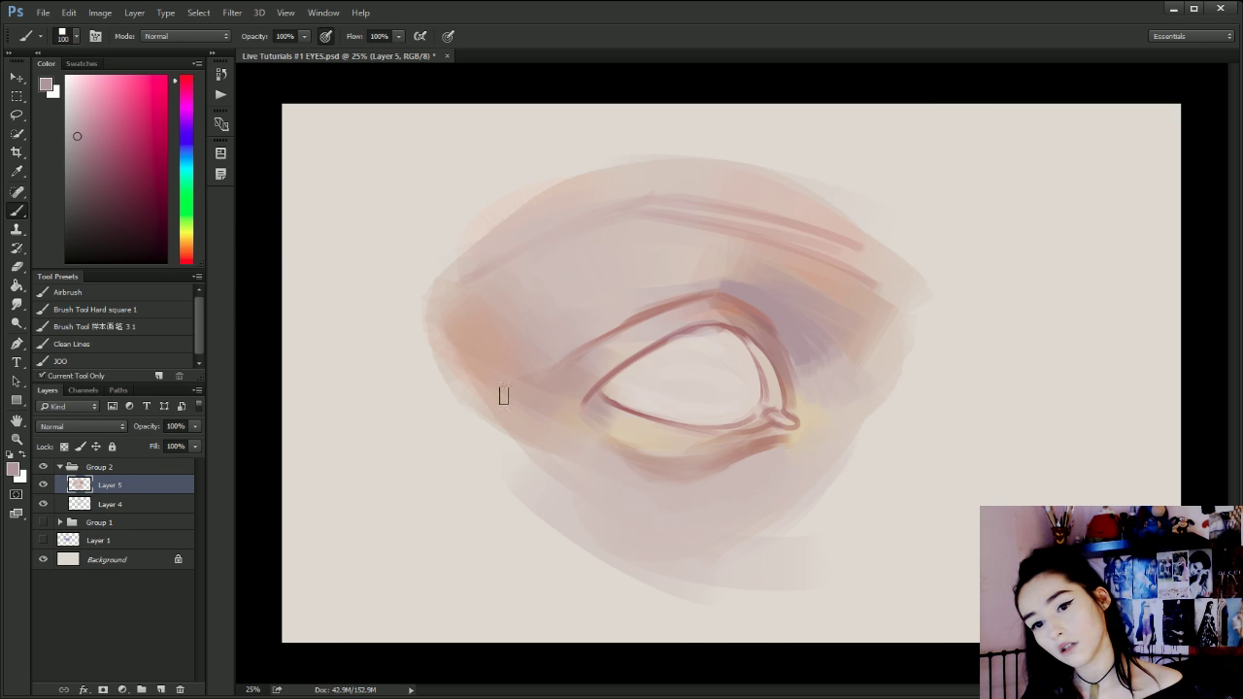
Enlarge the brush to 150 px, sample the coral of the outer socket and warm the skin below the outer corner.
{"action": "key", "text": "bracketright"}
{"action": "key", "text": "bracketright"}
{"action": "key", "text": "bracketright"}
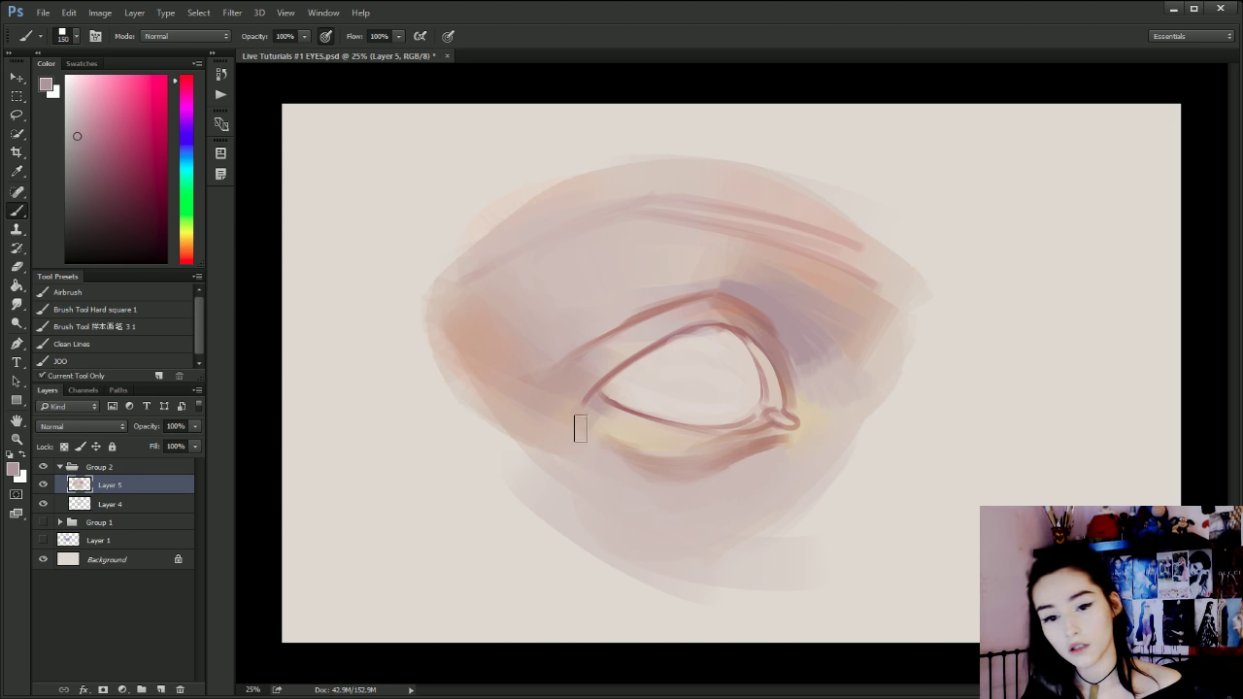
{"action": "left_click", "coordinate": [486, 330], "text": "alt"}
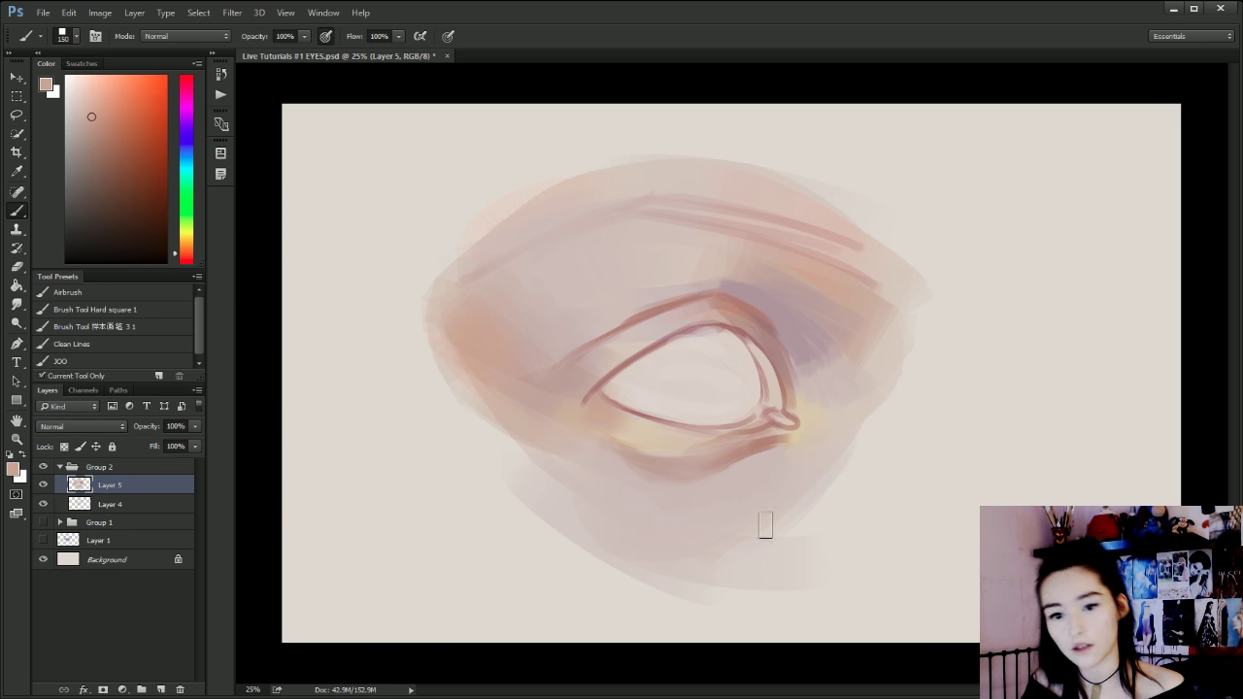
Sample pale beige from the lower lid and skin tone near the inner corner, and thin the lower lid line with a brush reduced to 45 px.
{"action": "left_click", "coordinate": [626, 420], "text": "alt"}
{"action": "key", "text": "bracketleft"}
{"action": "key", "text": "bracketleft"}
{"action": "key", "text": "bracketleft"}
{"action": "key", "text": "bracketleft"}
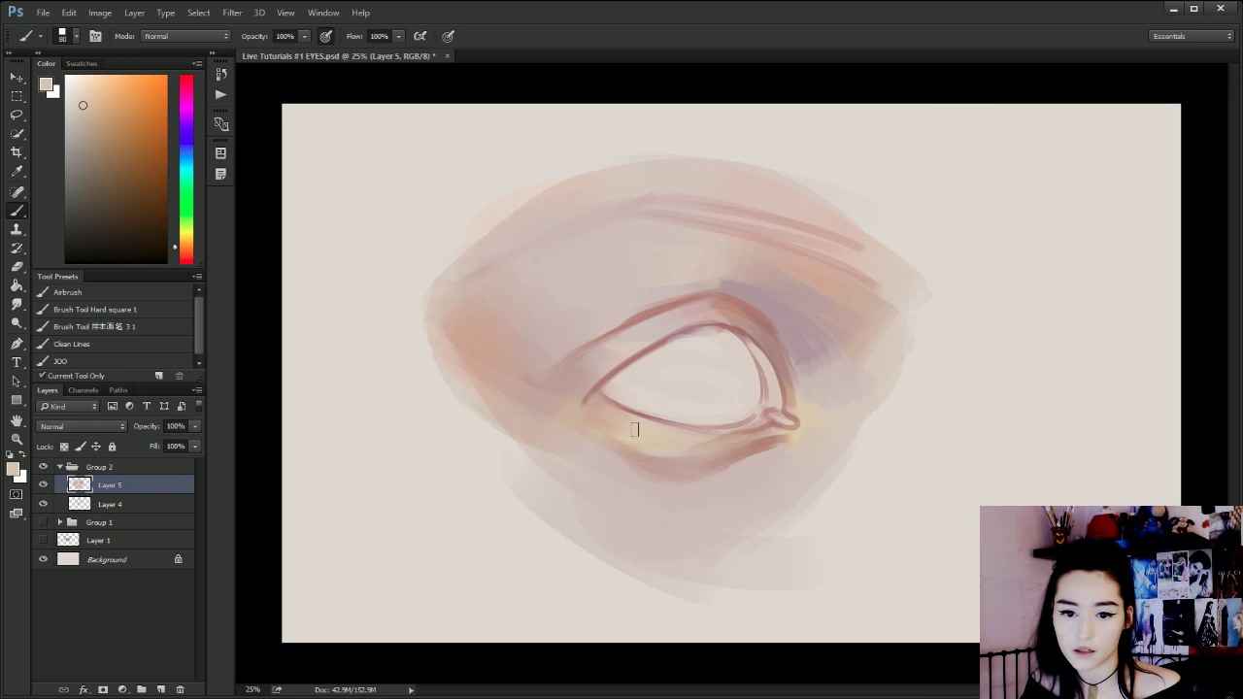
{"action": "key", "text": "bracketleft"}
{"action": "key", "text": "bracketleft"}
{"action": "key", "text": "bracketleft"}
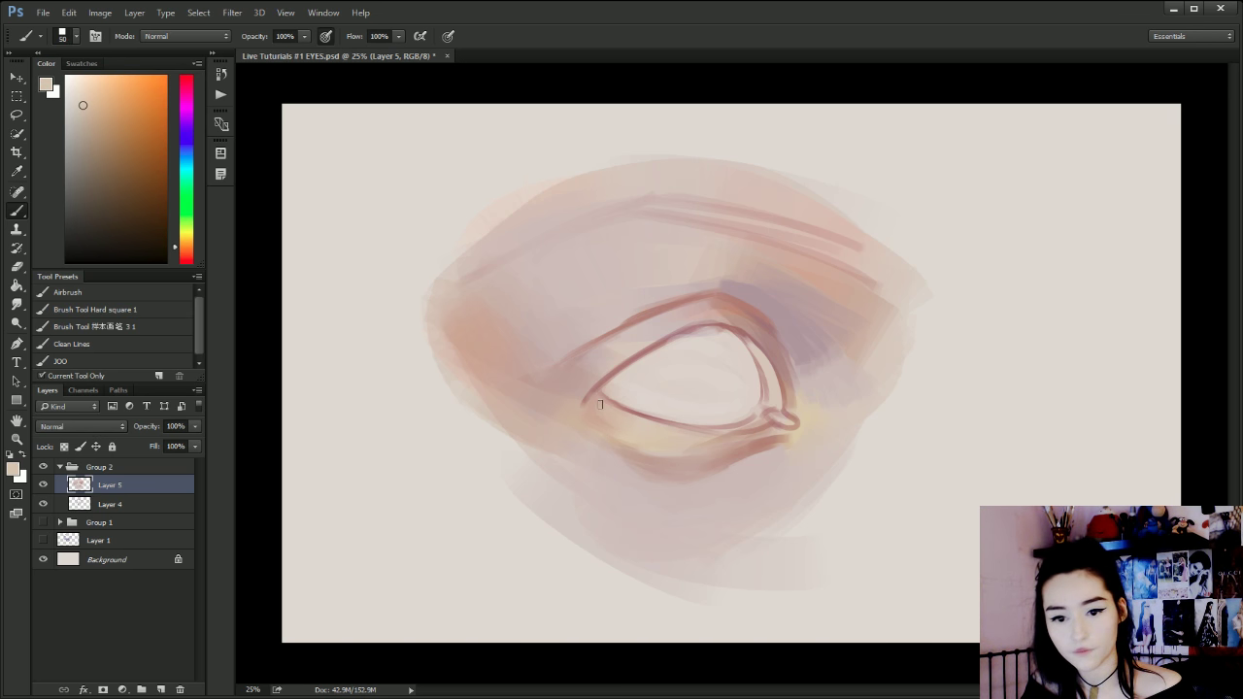
{"action": "key", "text": "bracketleft"}
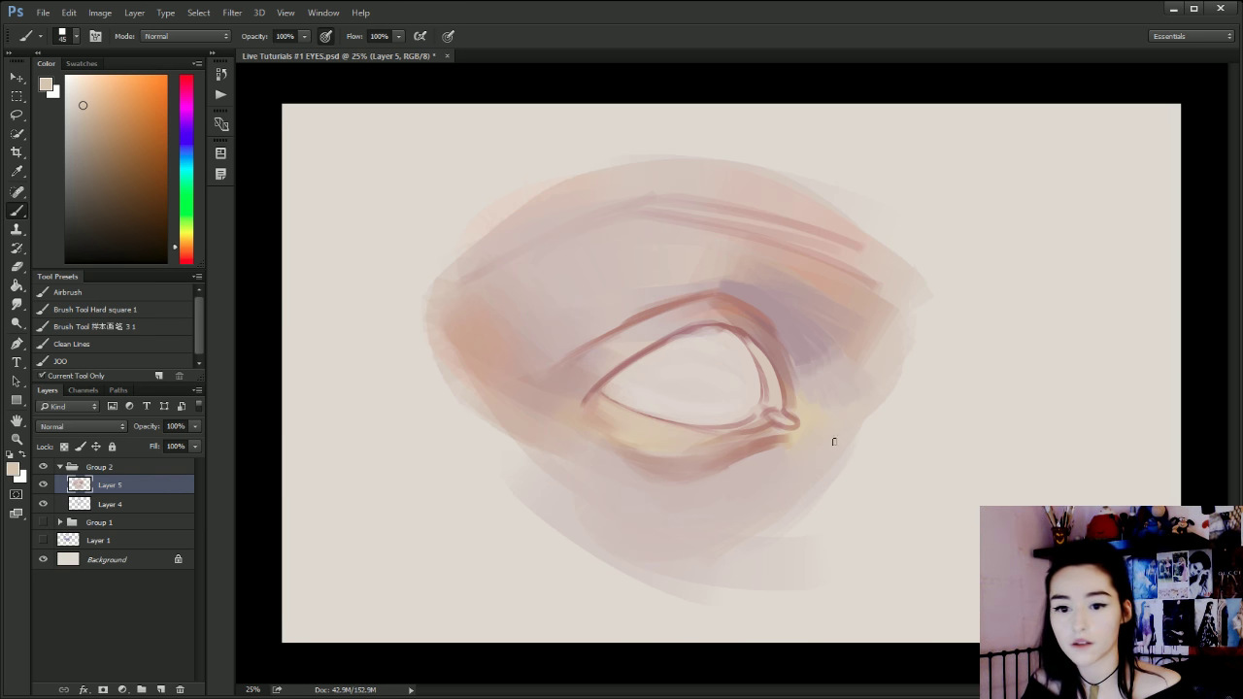
{"action": "left_click", "coordinate": [761, 366], "text": "alt"}
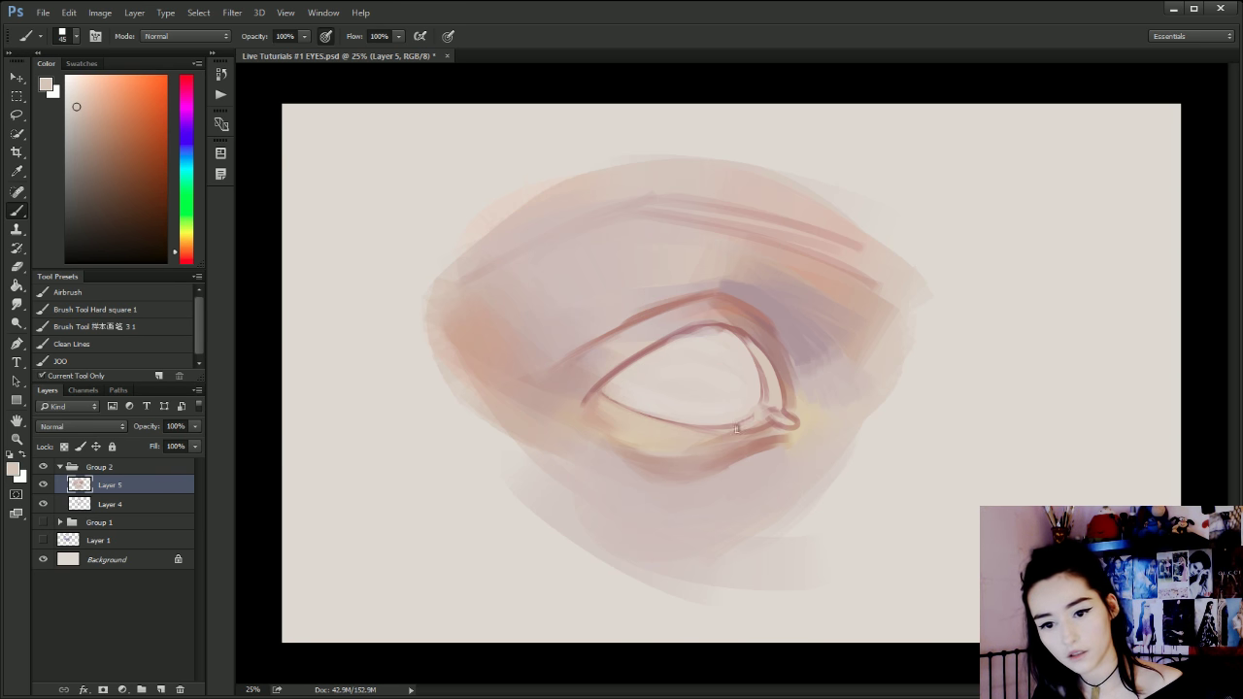
Mix a muted rose and paint it along the inner lid rim, the tear duct and the lower waterline with a 45 px brush.
{"action": "left_click", "coordinate": [182, 112]}
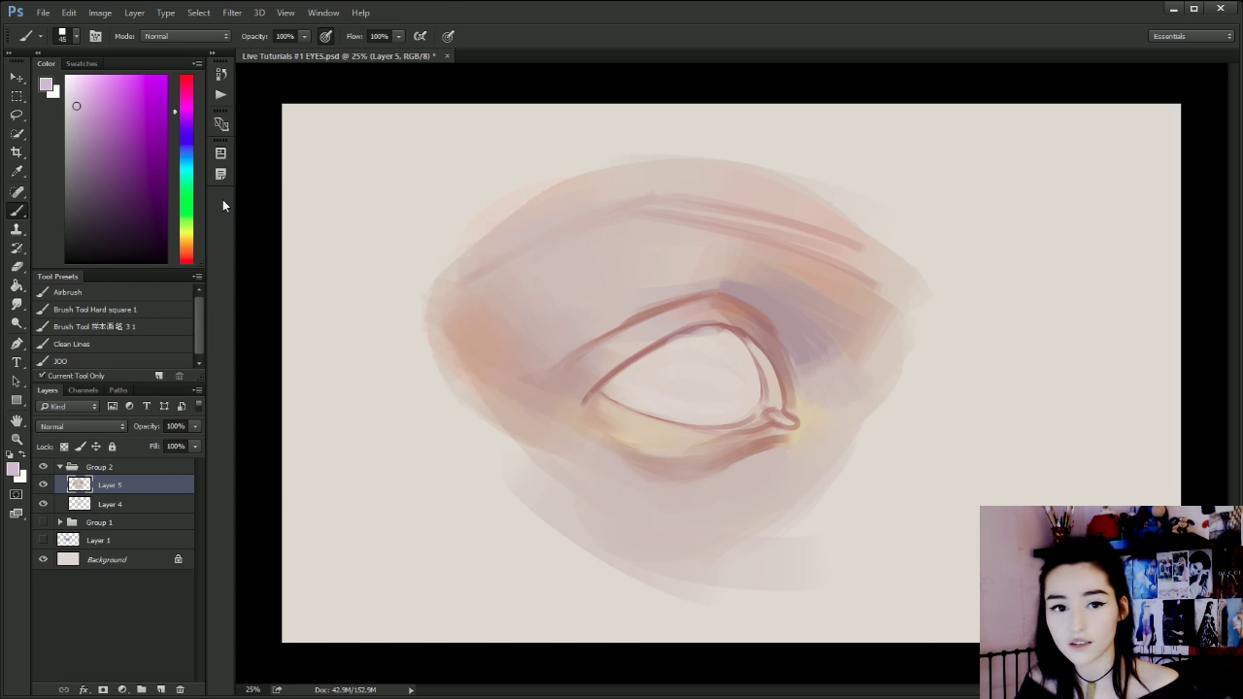
{"action": "left_click", "coordinate": [179, 94]}
{"action": "left_click_drag", "start_coordinate": [97, 97], "coordinate": [94, 93]}
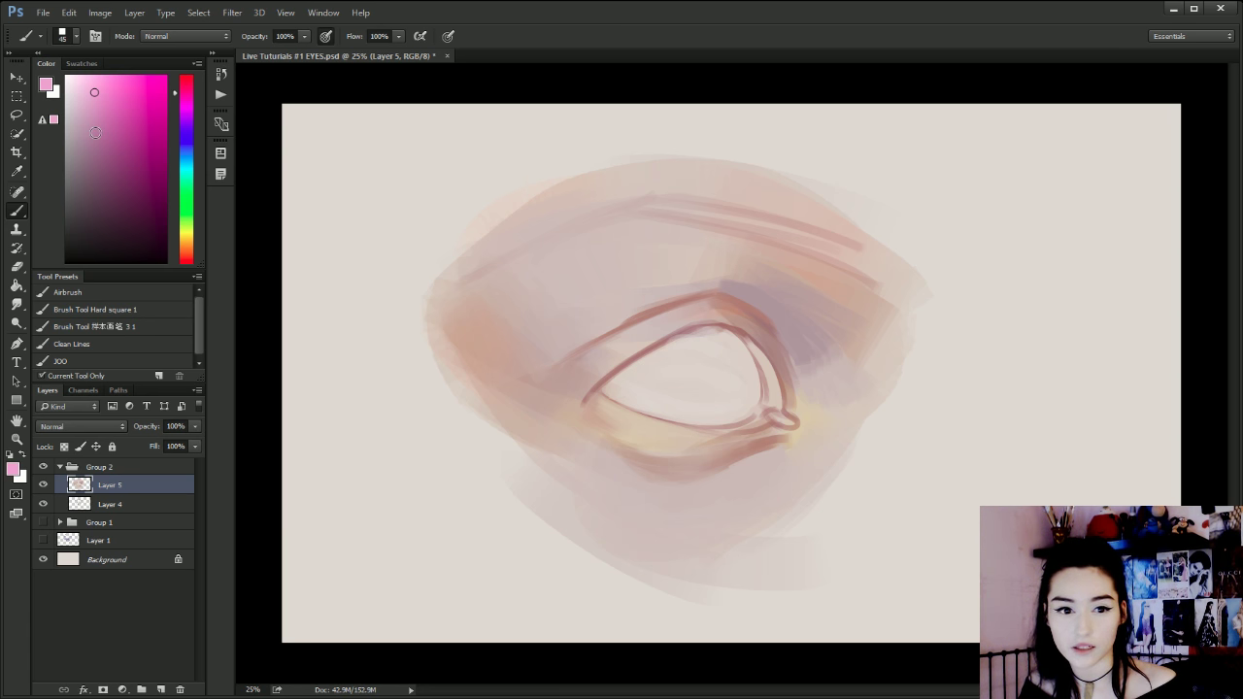
{"action": "left_click", "coordinate": [95, 132]}
{"action": "left_click", "coordinate": [188, 257]}
{"action": "left_click", "coordinate": [187, 103]}
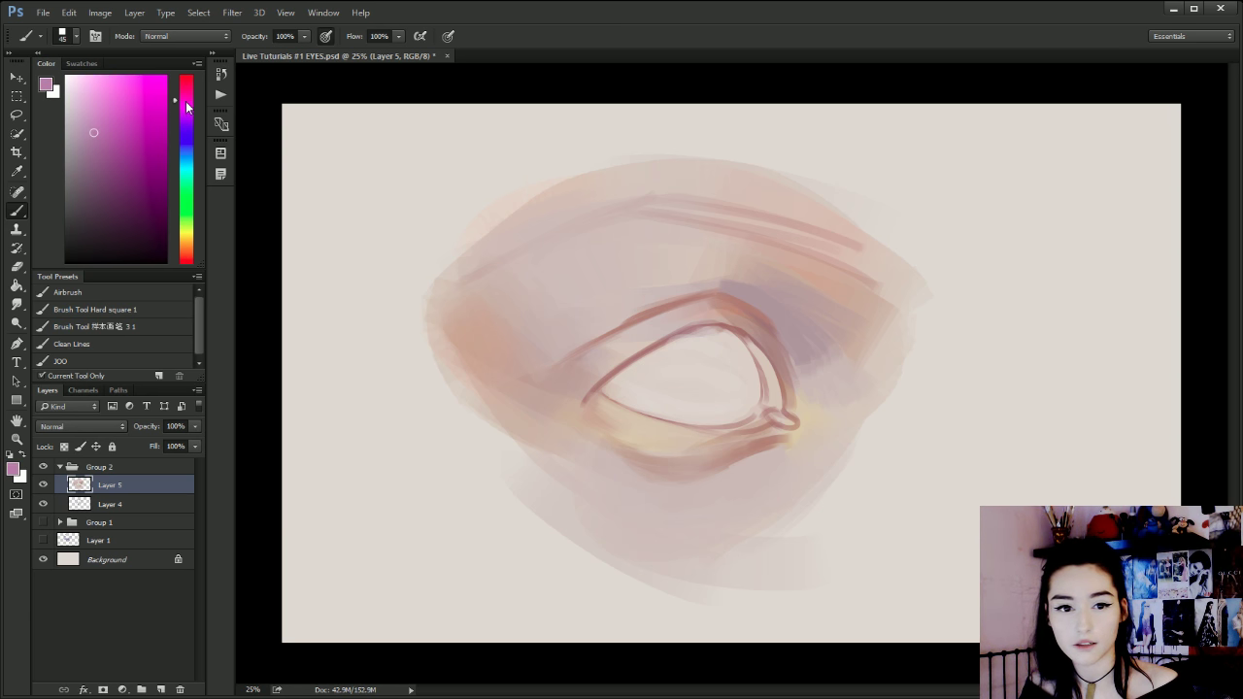
{"action": "left_click_drag", "start_coordinate": [187, 107], "coordinate": [185, 83]}
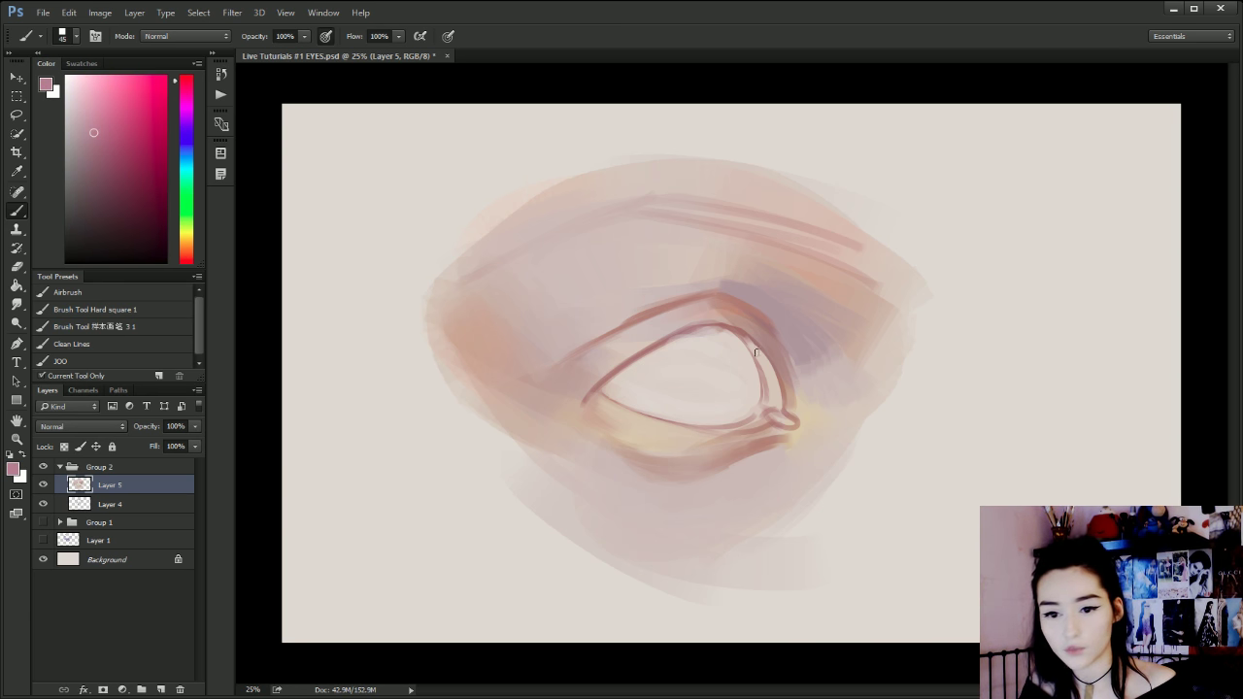
{"action": "left_click_drag", "start_coordinate": [757, 354], "coordinate": [775, 400]}
{"action": "key", "text": "ctrl+z"}
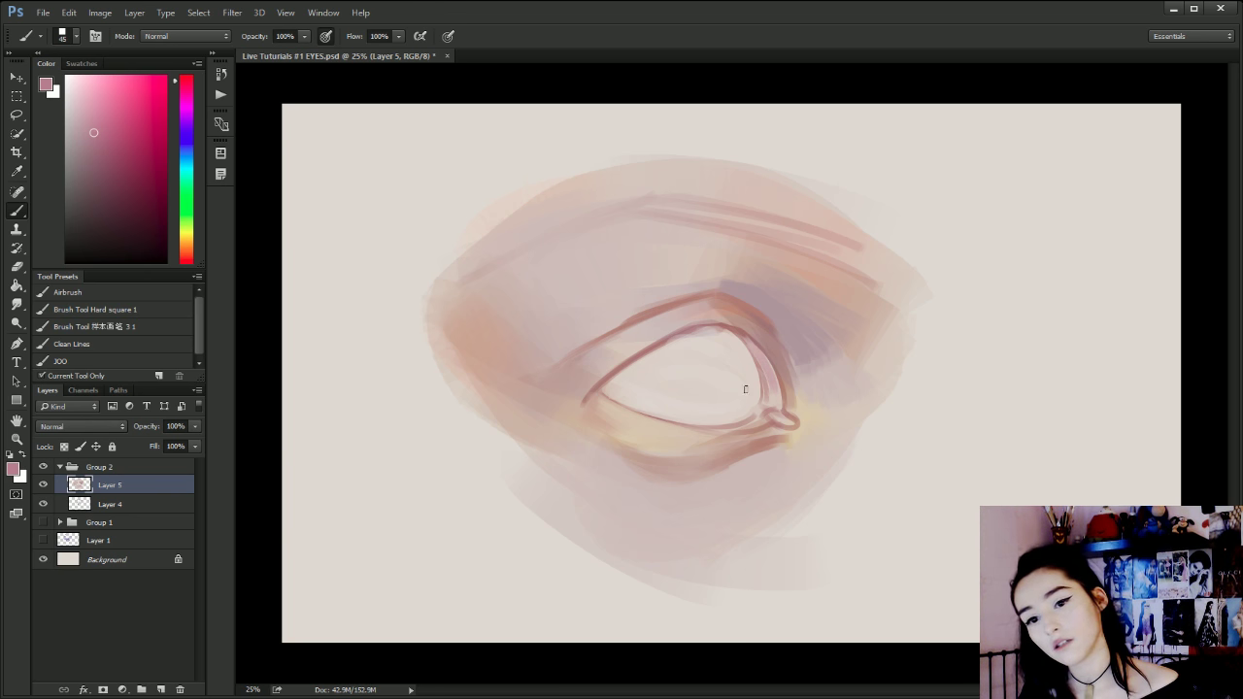
{"action": "mouse_move", "coordinate": [736, 336]}
{"action": "left_mouse_down"}
{"action": "mouse_move", "coordinate": [779, 404]}
{"action": "mouse_move", "coordinate": [767, 367]}
{"action": "mouse_move", "coordinate": [737, 403]}
{"action": "mouse_move", "coordinate": [777, 418]}
{"action": "mouse_move", "coordinate": [692, 416]}
{"action": "left_mouse_up"}
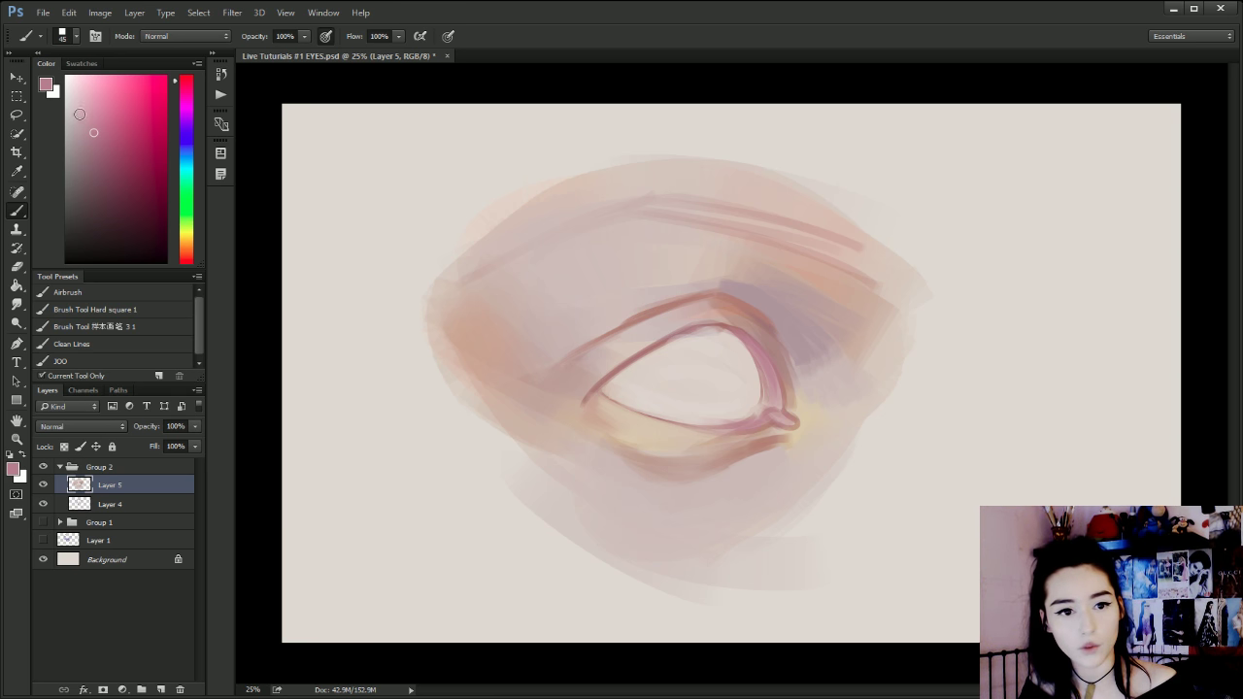
Choose a lighter pink and brighten the inner lid rim and the lower waterline with a 15 px brush.
{"action": "left_click", "coordinate": [104, 103]}
{"action": "left_click", "coordinate": [92, 97]}
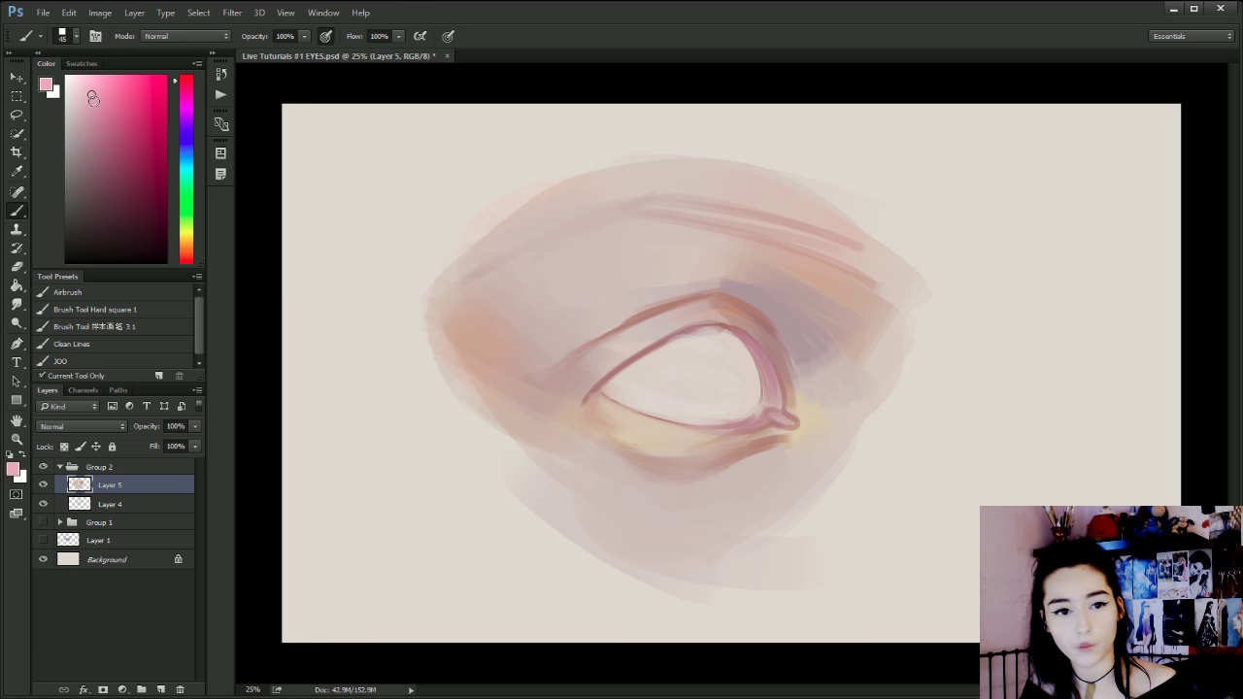
{"action": "key", "text": "["}
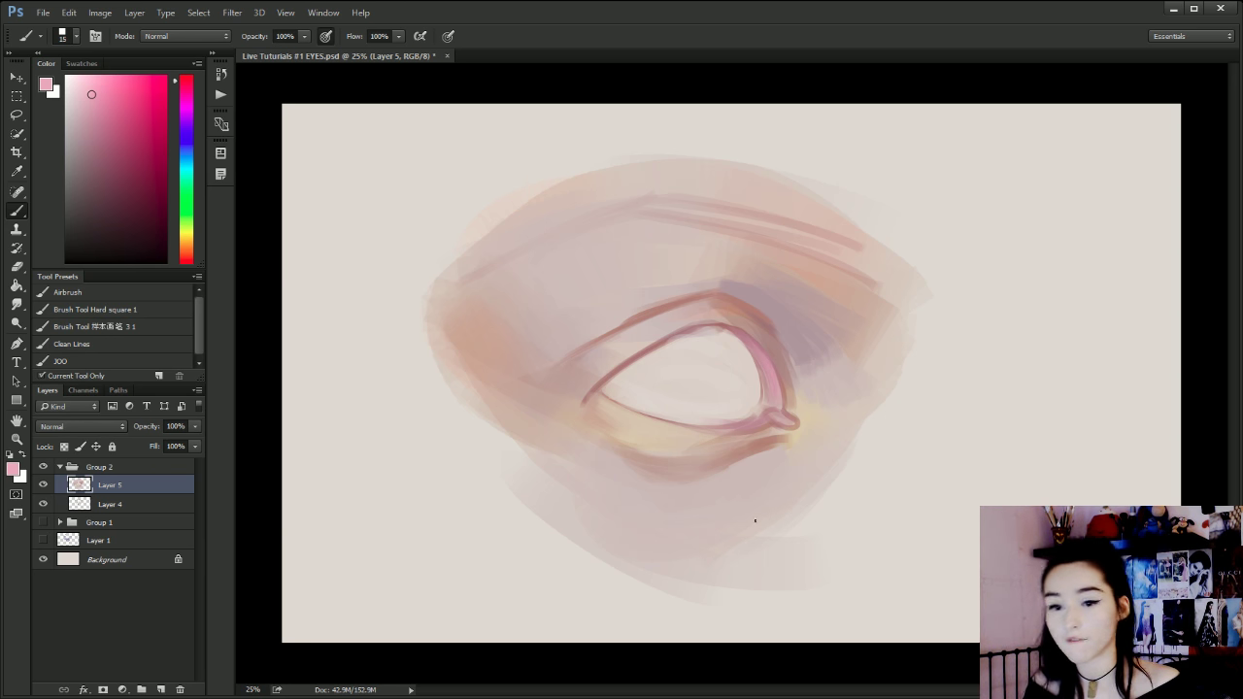
{"action": "left_click", "coordinate": [745, 427], "text": "alt"}
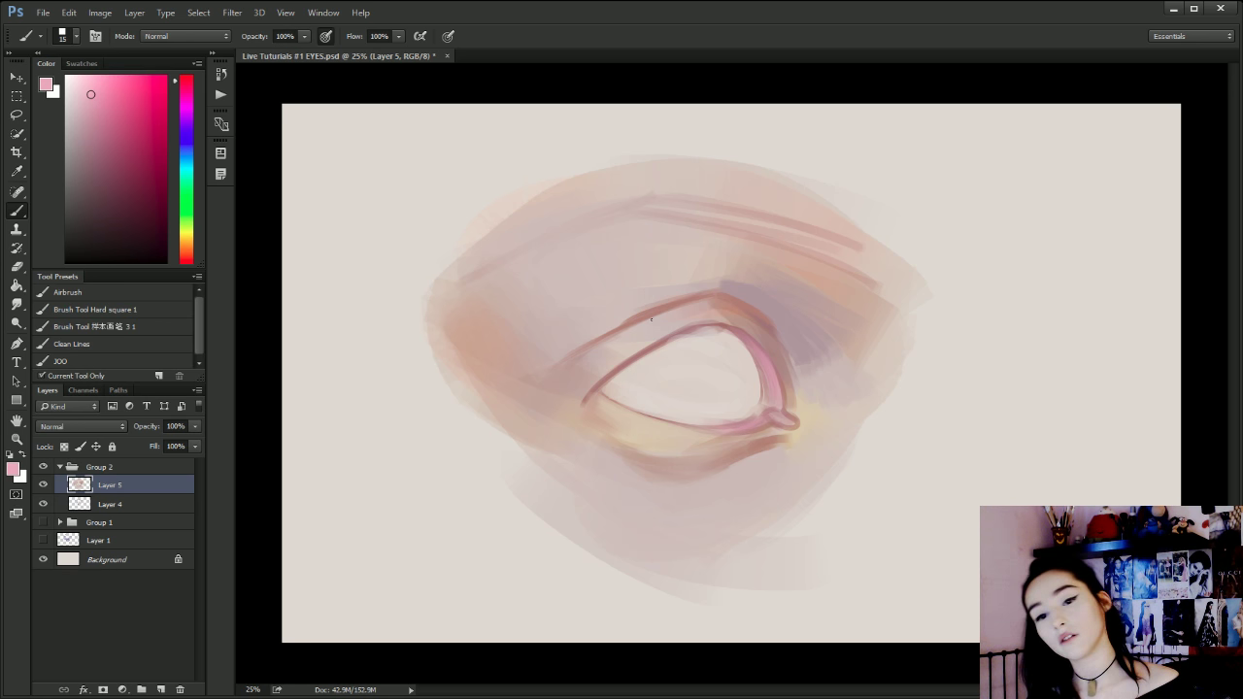
Enlarge the brush to 45 px and paint the light pink along the upper lid rim toward the inner corner.
{"action": "key", "text": "]"}
{"action": "key", "text": "]"}
{"action": "key", "text": "]"}
{"action": "key", "text": "]"}
{"action": "key", "text": "]"}
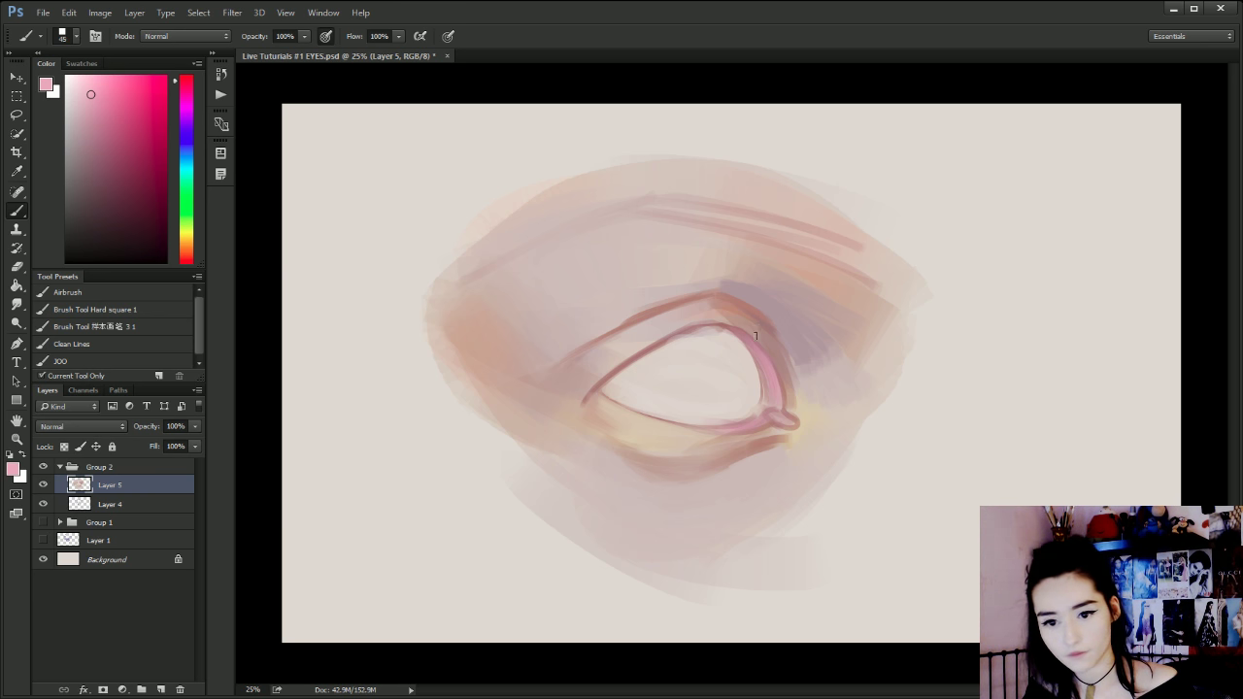
{"action": "left_click_drag", "start_coordinate": [744, 324], "coordinate": [783, 375]}
Sample the greyish red beside the inner lid fold and narrow the pink rim's outer edge with a 35 px brush.
{"action": "key", "text": "bracketleft"}
{"action": "key", "text": "bracketleft"}
{"action": "key", "text": "bracketleft"}
{"action": "left_click", "coordinate": [760, 338], "text": "alt"}
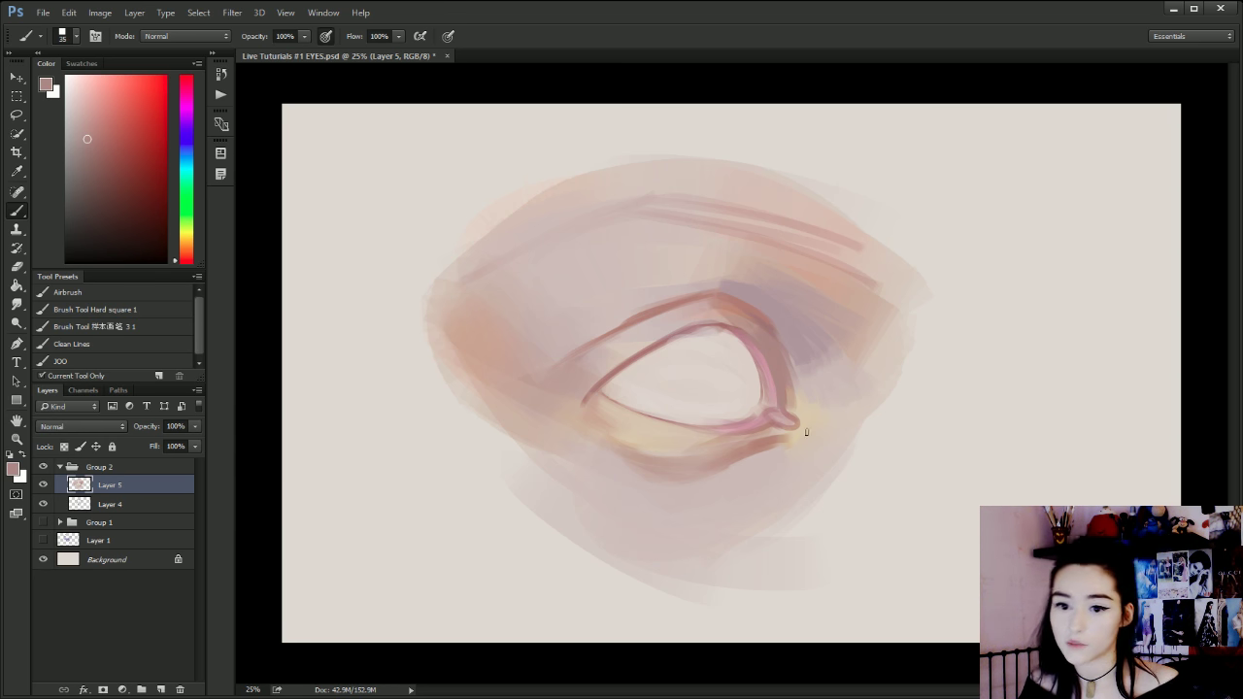
Sample the warm reddish brown of the lid crease and shade the tear duct and the fold beneath it with a 40 px brush.
{"action": "left_click", "coordinate": [723, 302], "text": "alt"}
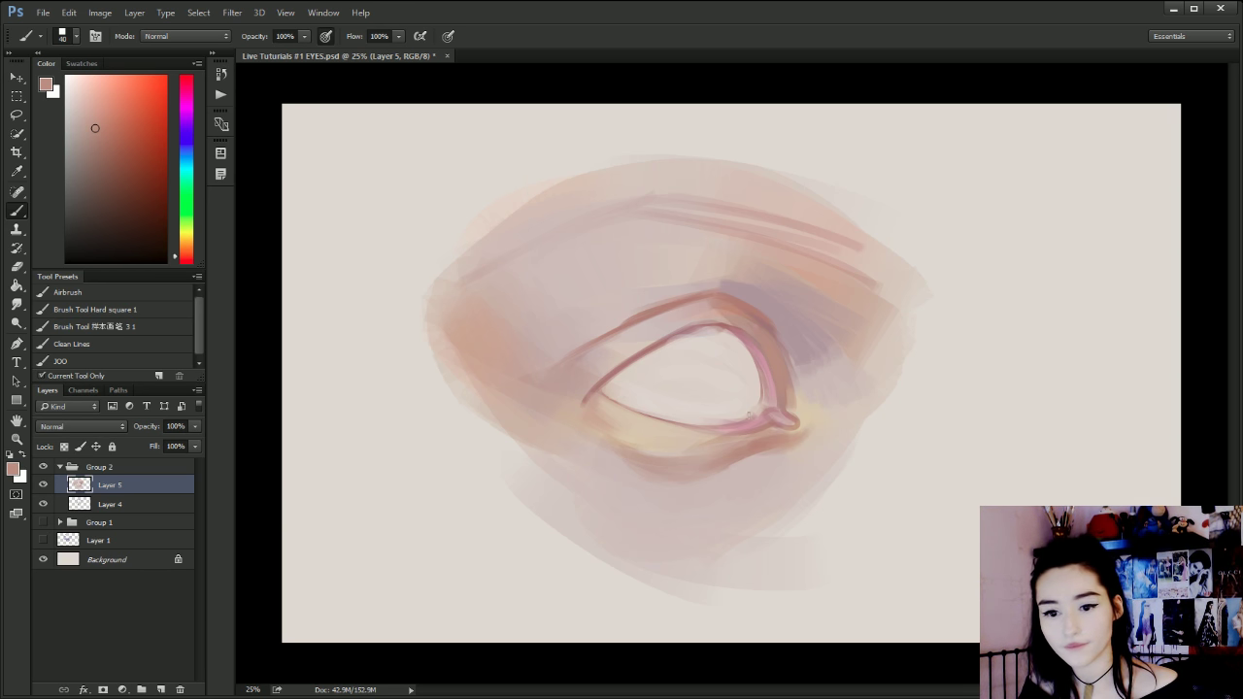
{"action": "left_click_drag", "start_coordinate": [792, 423], "coordinate": [780, 422]}
{"action": "left_click", "coordinate": [767, 427], "text": "alt"}
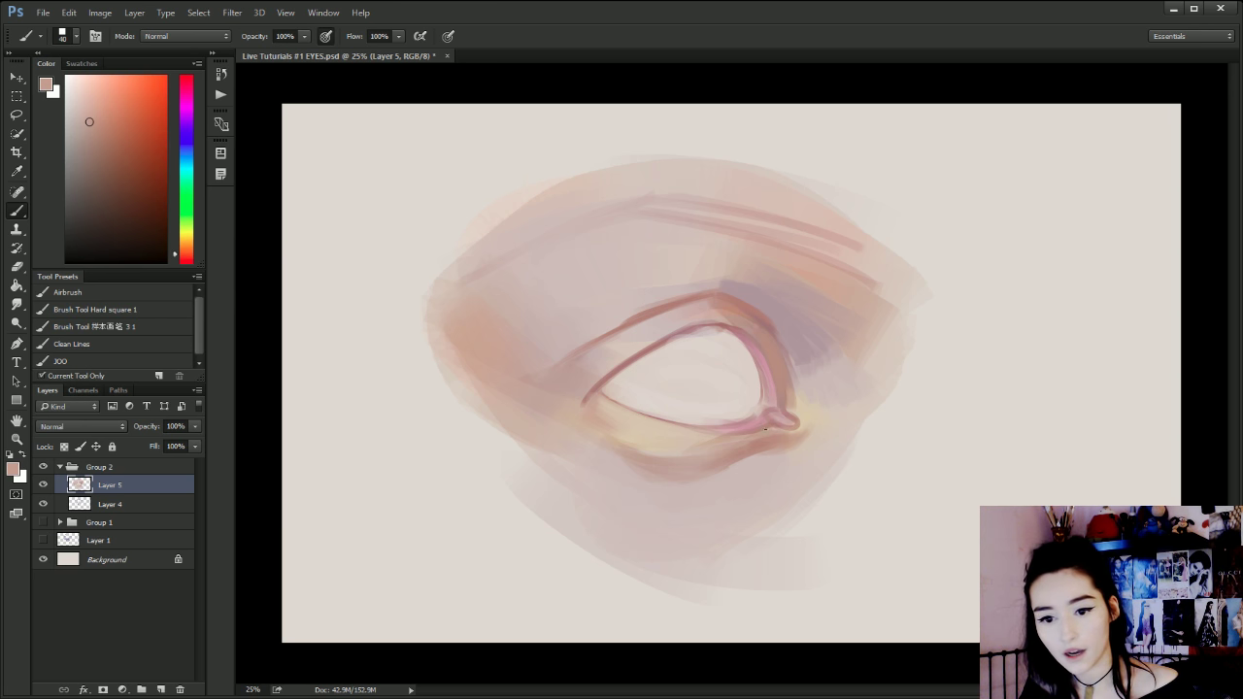
Sample the lower lid's pale beige and soften the line where the tear duct meets the lower lid, redoing the strokes with a 45 px brush.
{"action": "left_click", "coordinate": [678, 437], "text": "alt"}
{"action": "key", "text": "bracketright"}
{"action": "key", "text": "bracketright"}
{"action": "key", "text": "bracketright"}
{"action": "mouse_move", "coordinate": [763, 429]}
{"action": "left_mouse_down"}
{"action": "mouse_move", "coordinate": [659, 459]}
{"action": "mouse_move", "coordinate": [715, 471]}
{"action": "mouse_move", "coordinate": [681, 435]}
{"action": "mouse_move", "coordinate": [759, 429]}
{"action": "mouse_move", "coordinate": [714, 444]}
{"action": "mouse_move", "coordinate": [772, 424]}
{"action": "left_mouse_up"}
{"action": "key", "text": "ctrl+alt+z"}
{"action": "key", "text": "ctrl+alt+z"}
{"action": "key", "text": "bracketleft"}
{"action": "key", "text": "bracketleft"}
{"action": "key", "text": "bracketleft"}
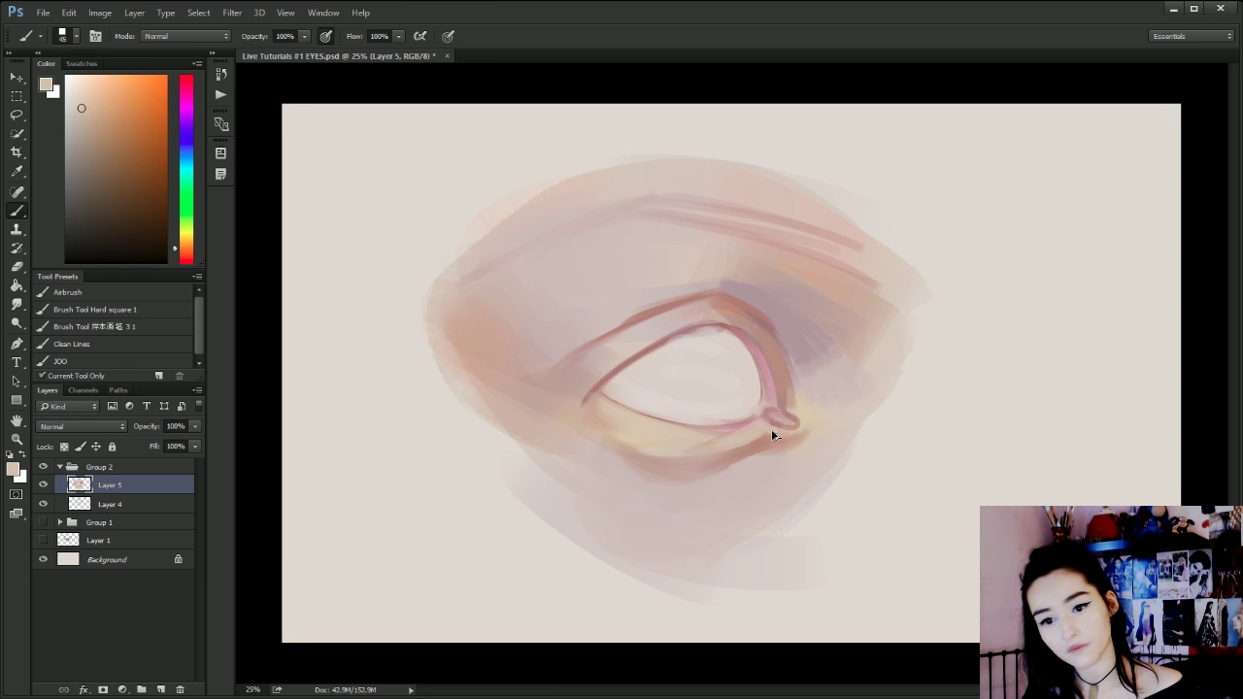
{"action": "mouse_move", "coordinate": [765, 423]}
{"action": "left_mouse_down"}
{"action": "mouse_move", "coordinate": [793, 429]}
{"action": "mouse_move", "coordinate": [757, 429]}
{"action": "left_mouse_up"}
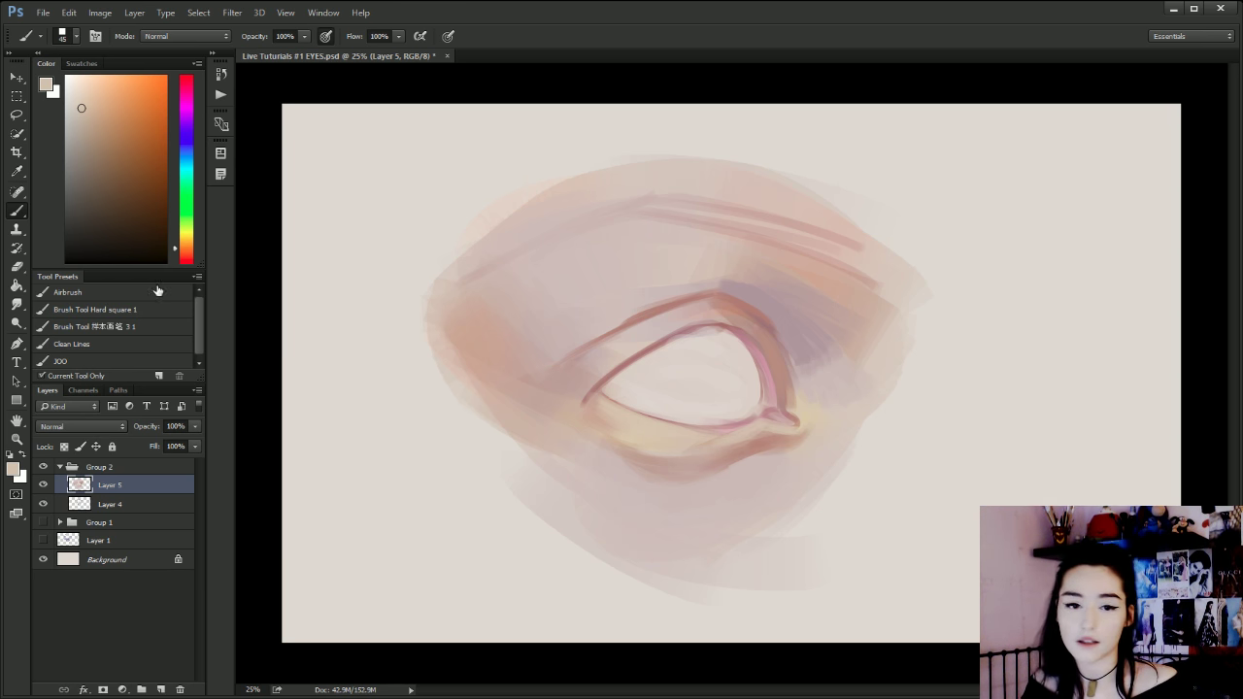
Pick a saturated pink and lightly tint the corners and lower edge of the eyeball with a 125 px brush.
{"action": "left_click", "coordinate": [187, 93]}
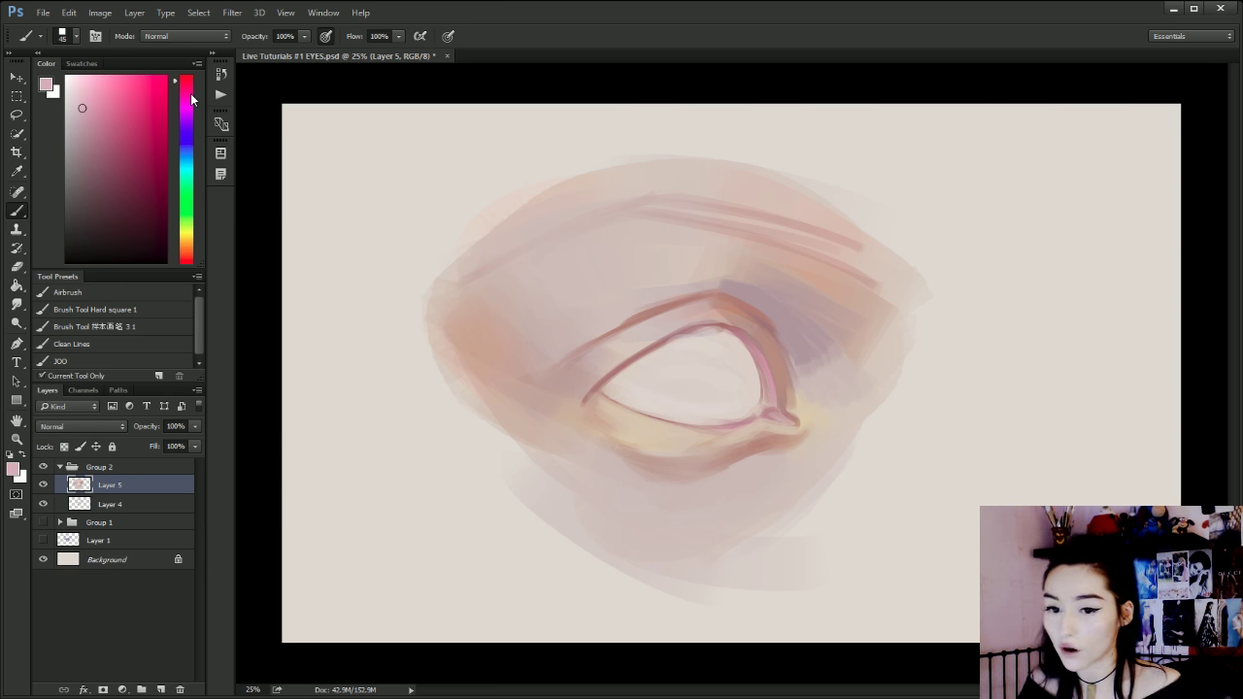
{"action": "key", "text": "bracketright"}
{"action": "key", "text": "bracketright"}
{"action": "key", "text": "bracketright"}
{"action": "key", "text": "bracketright"}
{"action": "key", "text": "bracketright"}
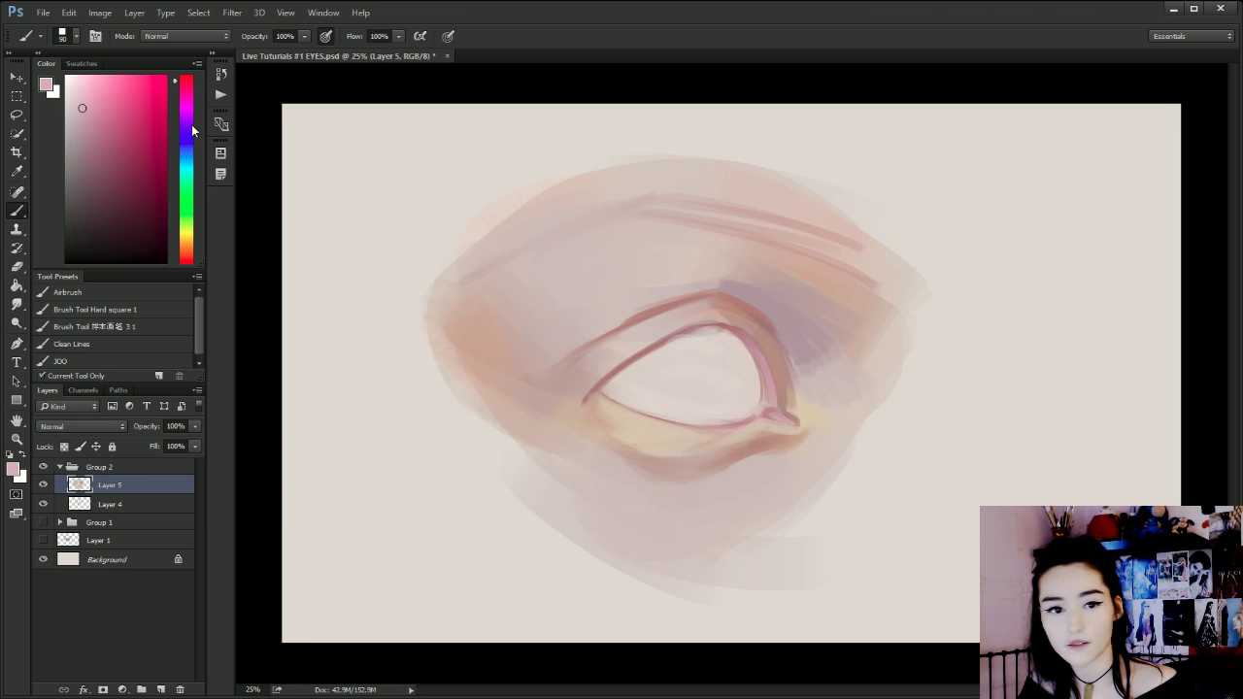
{"action": "left_click", "coordinate": [115, 95]}
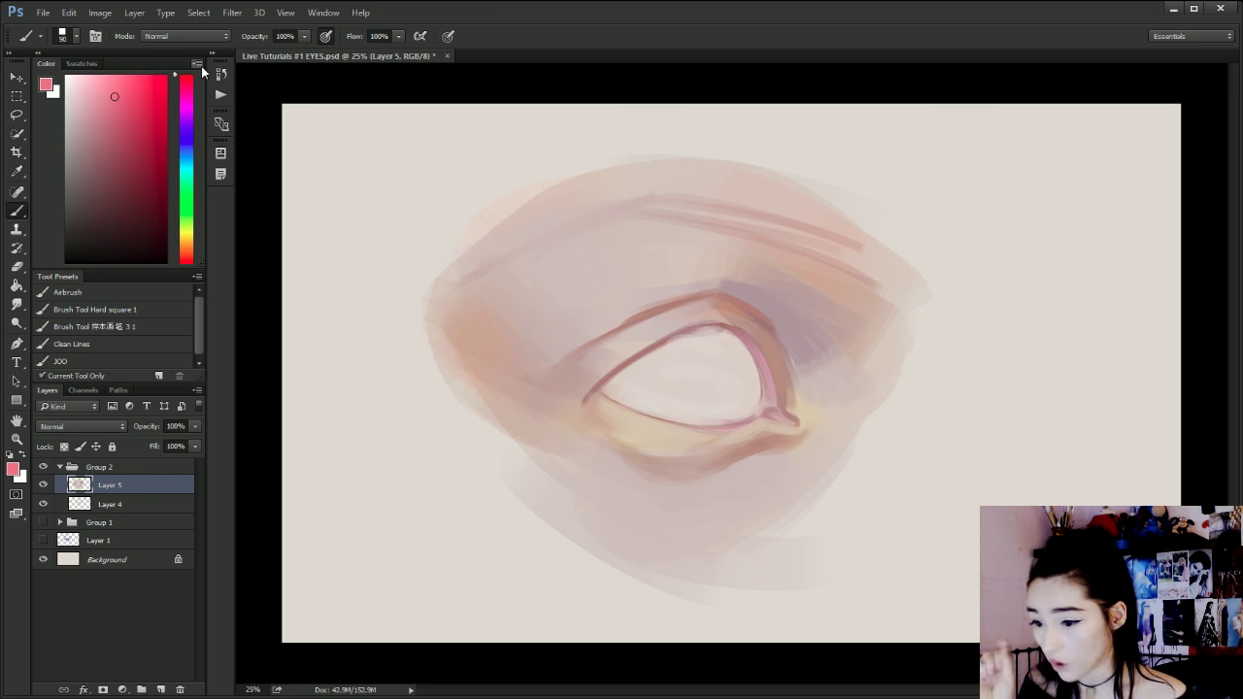
{"action": "key", "text": "bracketright"}
{"action": "key", "text": "bracketright"}
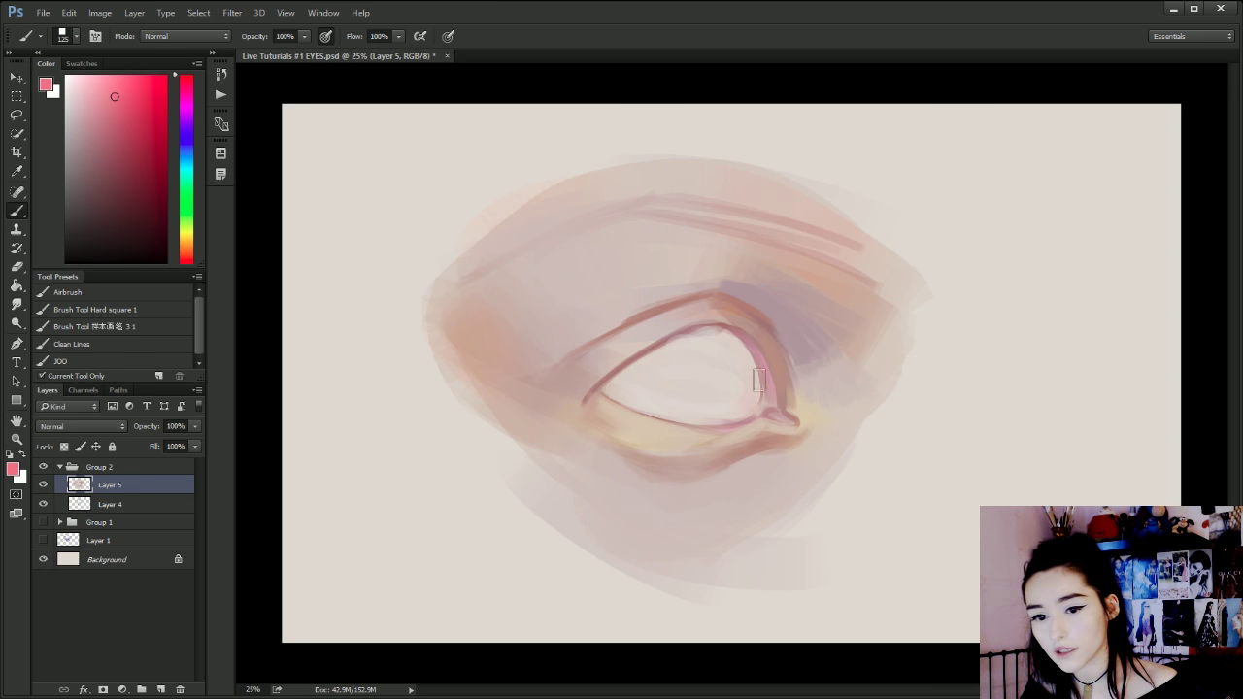
{"action": "left_click_drag", "start_coordinate": [624, 387], "coordinate": [615, 393]}
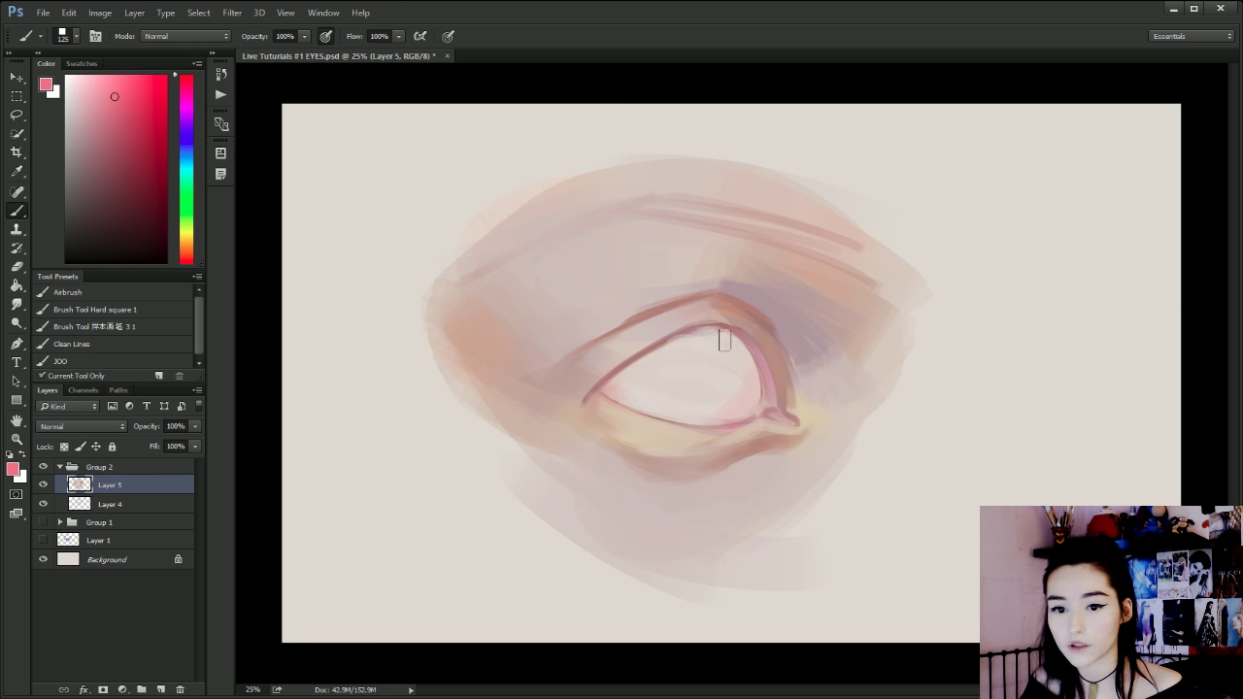
Sample the eyeball's off-white, smooth its surface, and thin the upper lash line from inside, reducing the brush to 35 px.
{"action": "left_click", "coordinate": [725, 374], "text": "alt"}
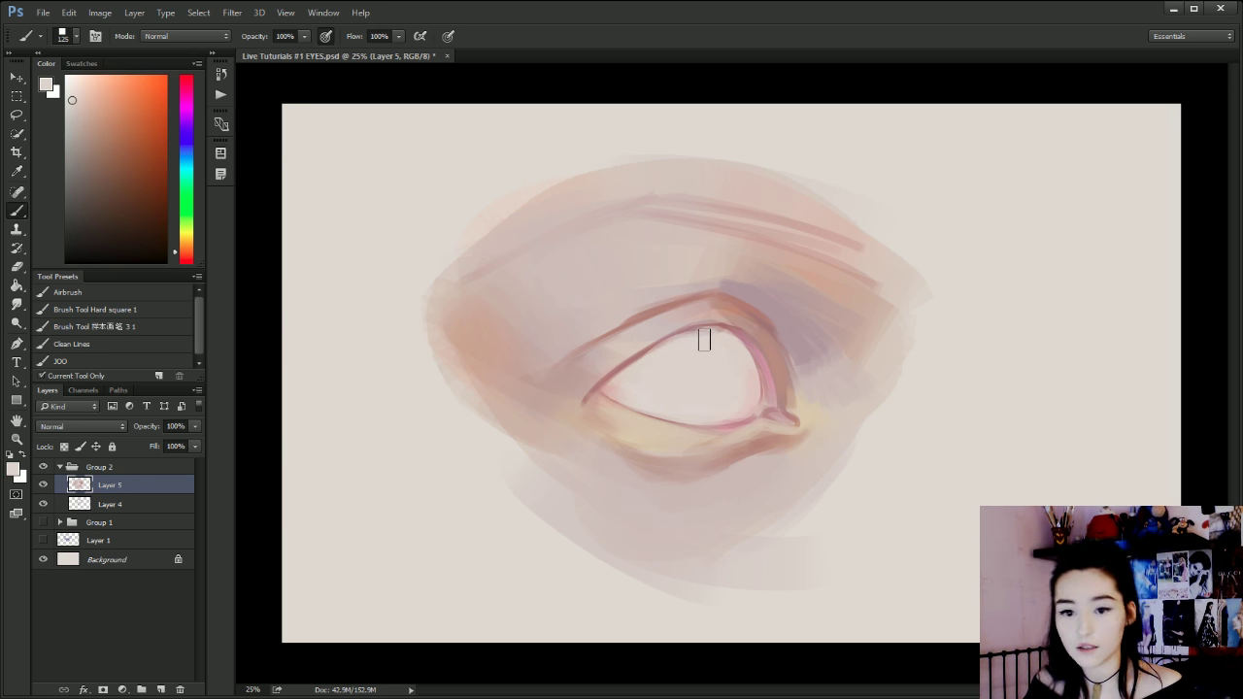
{"action": "key", "text": "bracketleft"}
{"action": "key", "text": "bracketleft"}
{"action": "key", "text": "bracketleft"}
{"action": "key", "text": "bracketleft"}
{"action": "key", "text": "bracketleft"}
{"action": "key", "text": "bracketleft"}
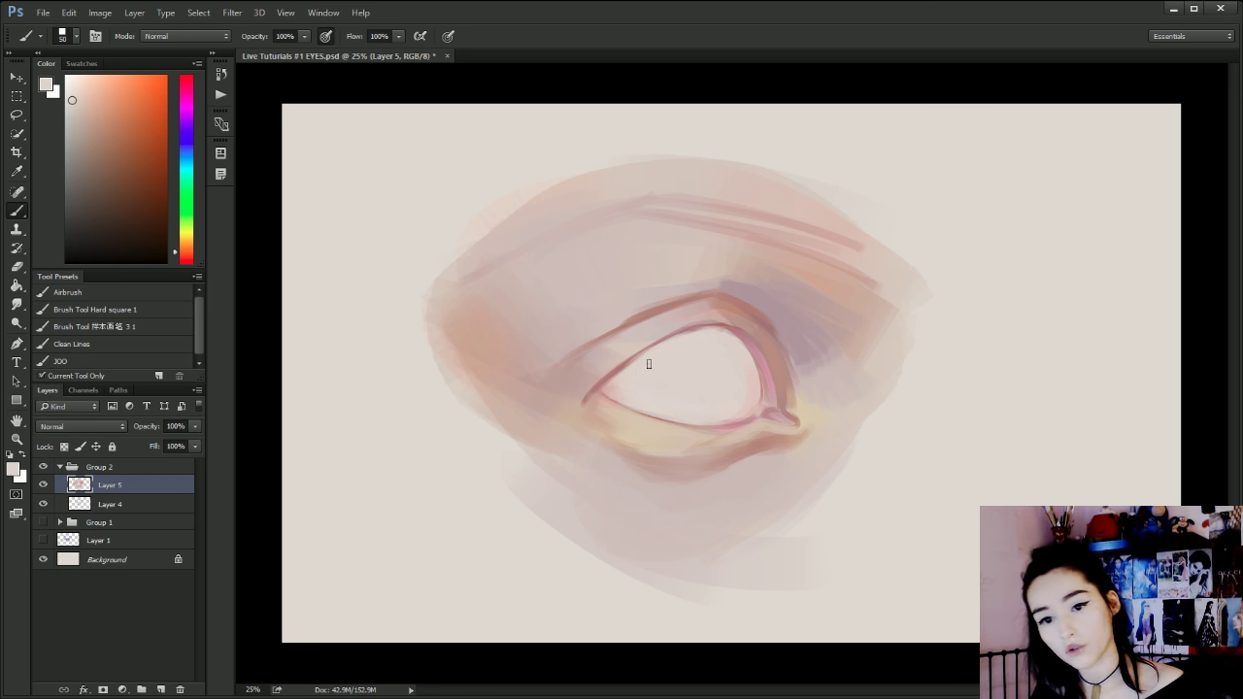
{"action": "key", "text": "bracketleft"}
{"action": "key", "text": "bracketleft"}
{"action": "key", "text": "bracketleft"}
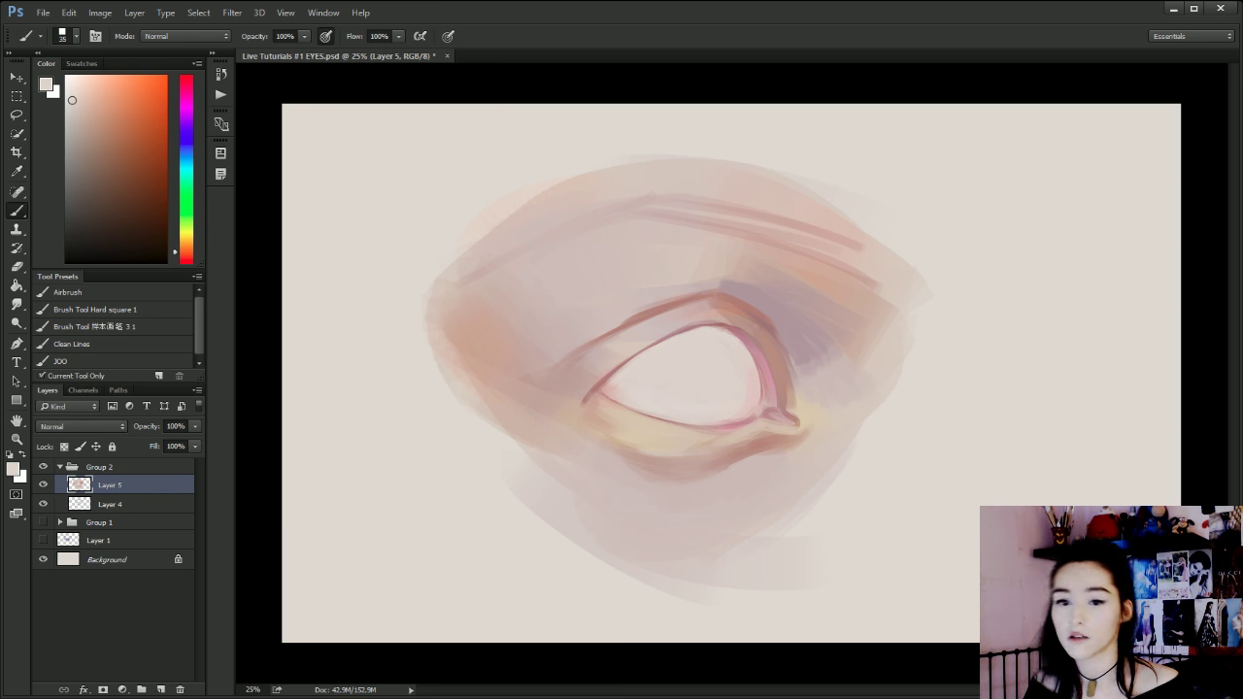
Sample the greyish mauve beside the inner upper lid and shade the crease under the lower lid, enlarging the brush to 150 px.
{"action": "left_click", "coordinate": [807, 302], "text": "alt"}
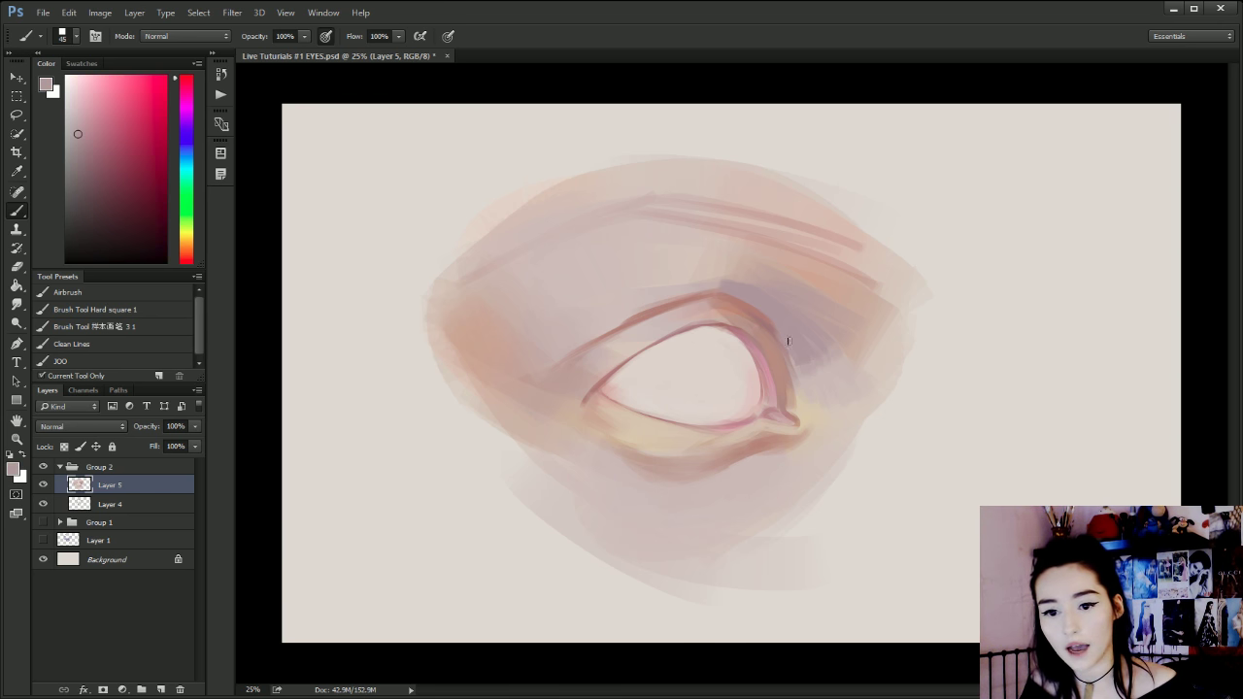
{"action": "key", "text": "bracketright"}
{"action": "key", "text": "bracketright"}
{"action": "key", "text": "bracketright"}
{"action": "key", "text": "bracketright"}
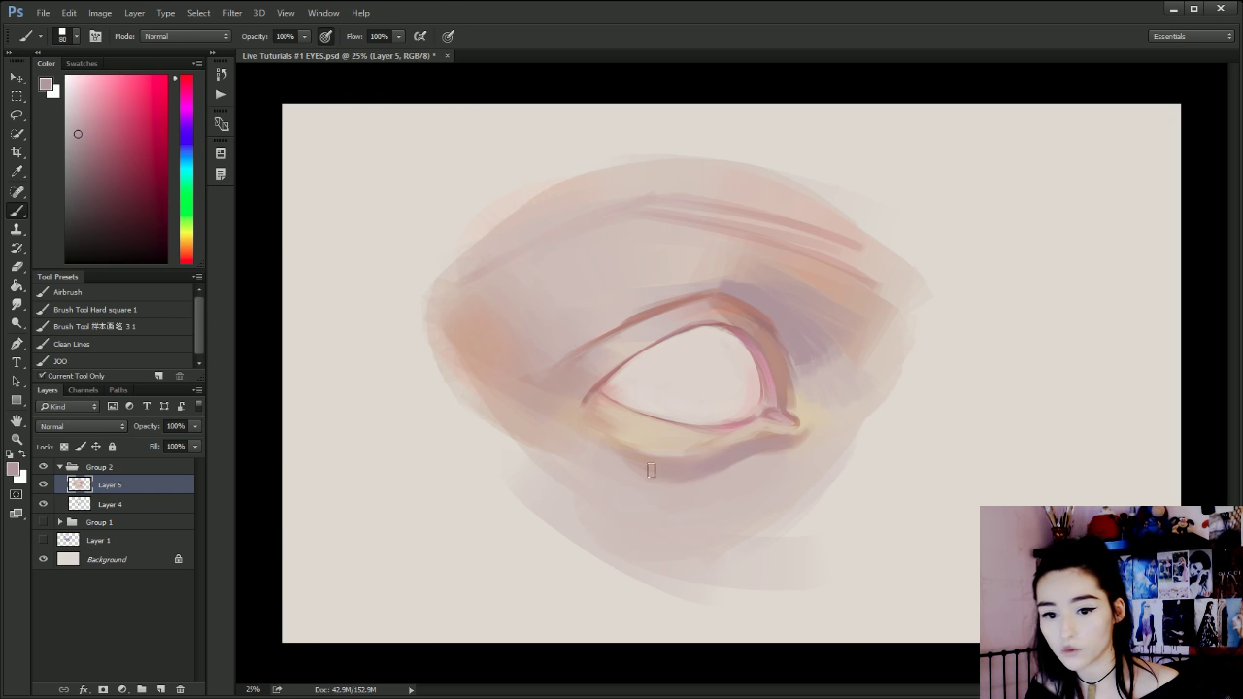
{"action": "key", "text": "bracketright"}
{"action": "key", "text": "bracketright"}
{"action": "key", "text": "bracketright"}
{"action": "key", "text": "bracketright"}
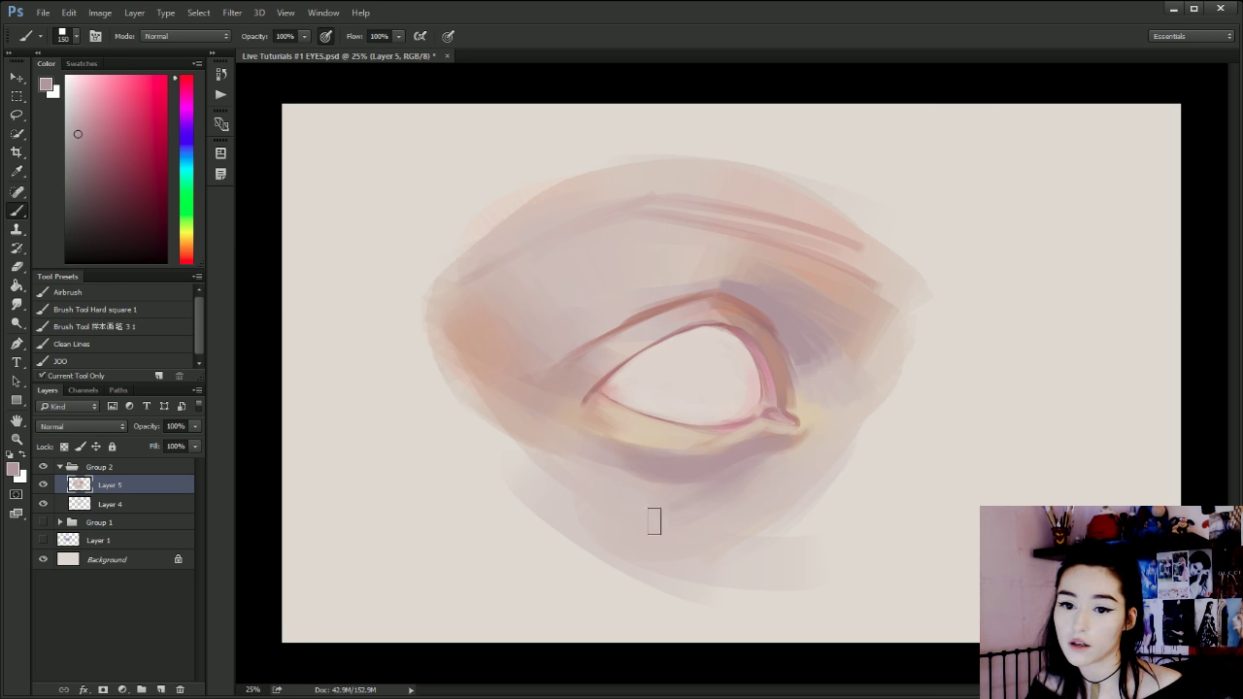
Spread the mauve shadow softly into the skin below the eye with a 300 px brush, refining it at 200 px.
{"action": "key", "text": "bracketright"}
{"action": "key", "text": "bracketright"}
{"action": "key", "text": "bracketright"}
{"action": "key", "text": "bracketright"}
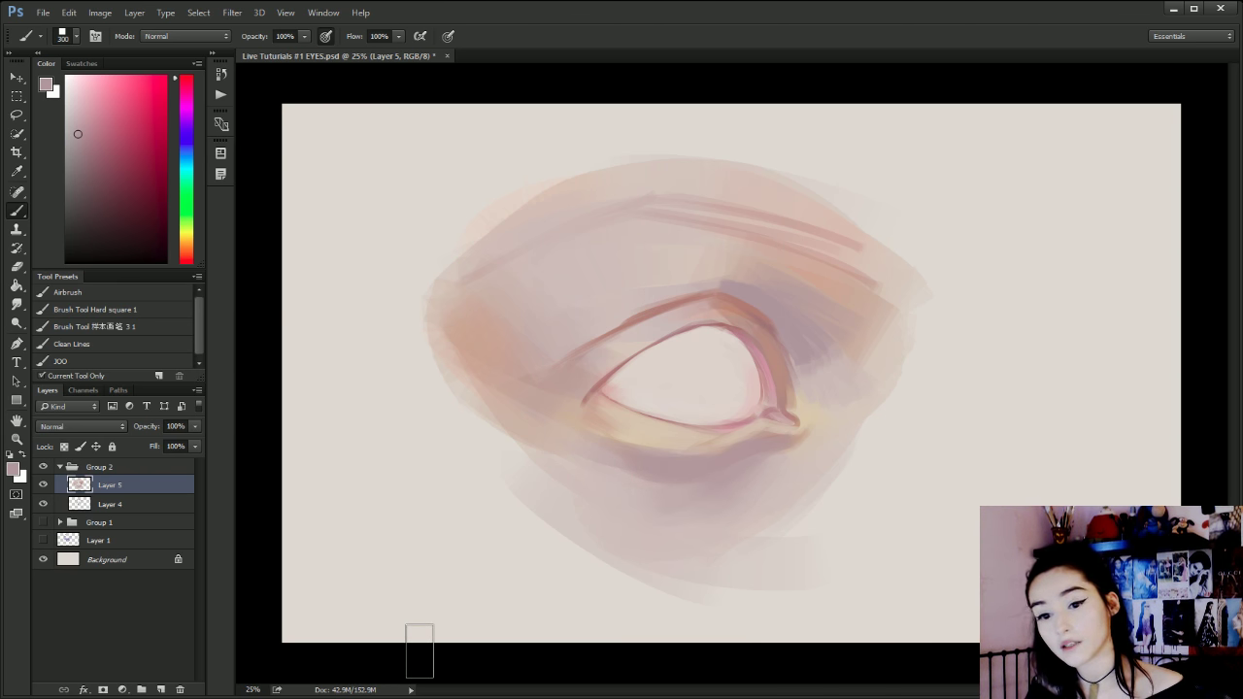
{"action": "key", "text": "bracketleft"}
{"action": "key", "text": "bracketleft"}
{"action": "key", "text": "bracketleft"}
{"action": "key", "text": "bracketleft"}
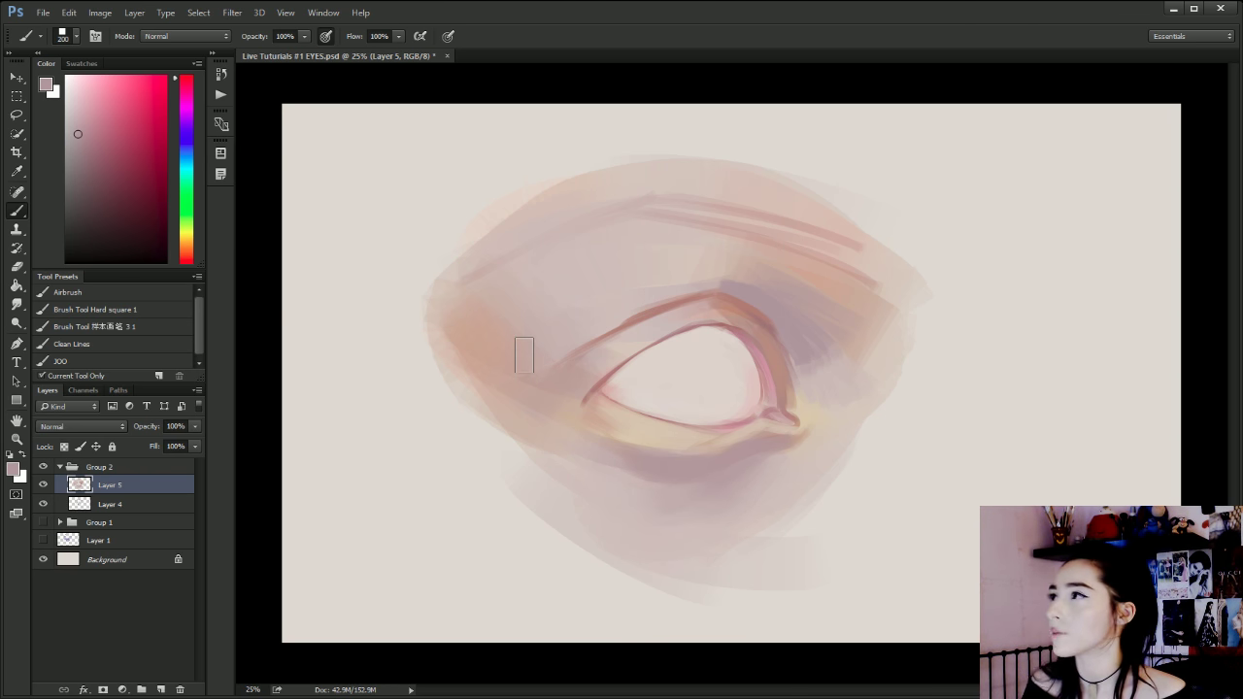
{"action": "key", "text": "bracketleft"}
{"action": "key", "text": "bracketleft"}
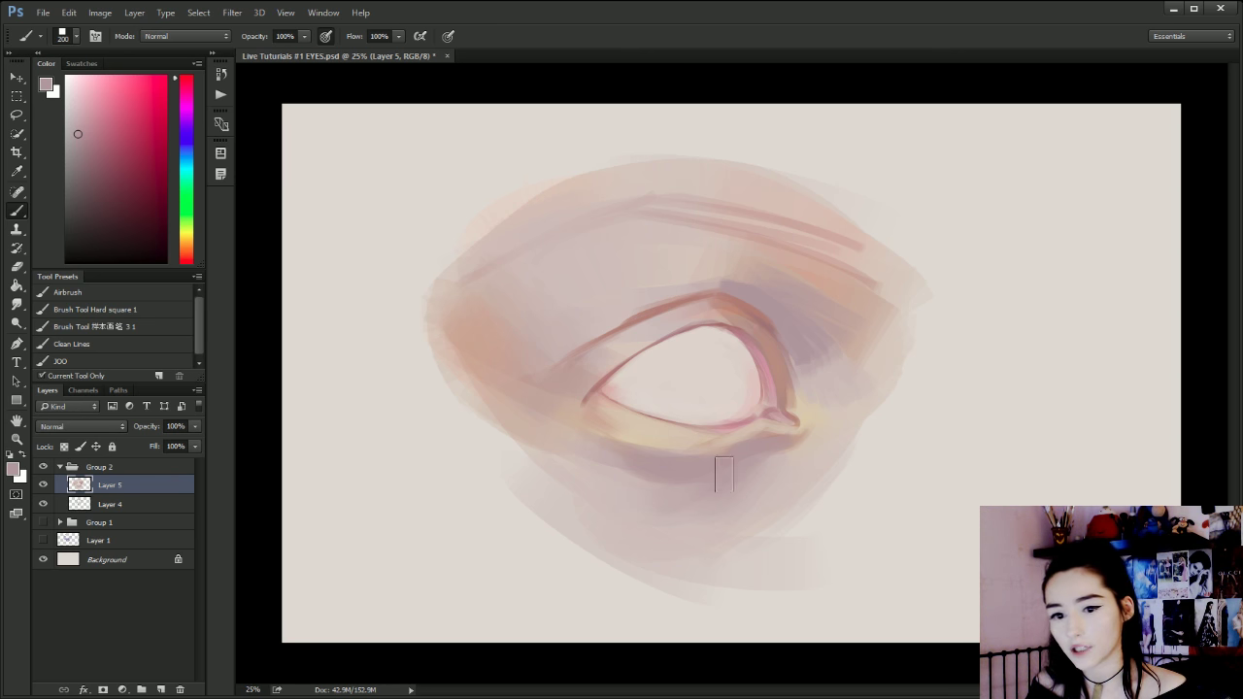
Sample the light pinkish beige below the tear duct and clean up the edge of the under-eye shadow with a 50 px brush.
{"action": "left_click", "coordinate": [794, 449], "text": "alt"}
{"action": "key", "text": "bracketleft"}
{"action": "key", "text": "bracketleft"}
{"action": "key", "text": "bracketleft"}
{"action": "key", "text": "bracketleft"}
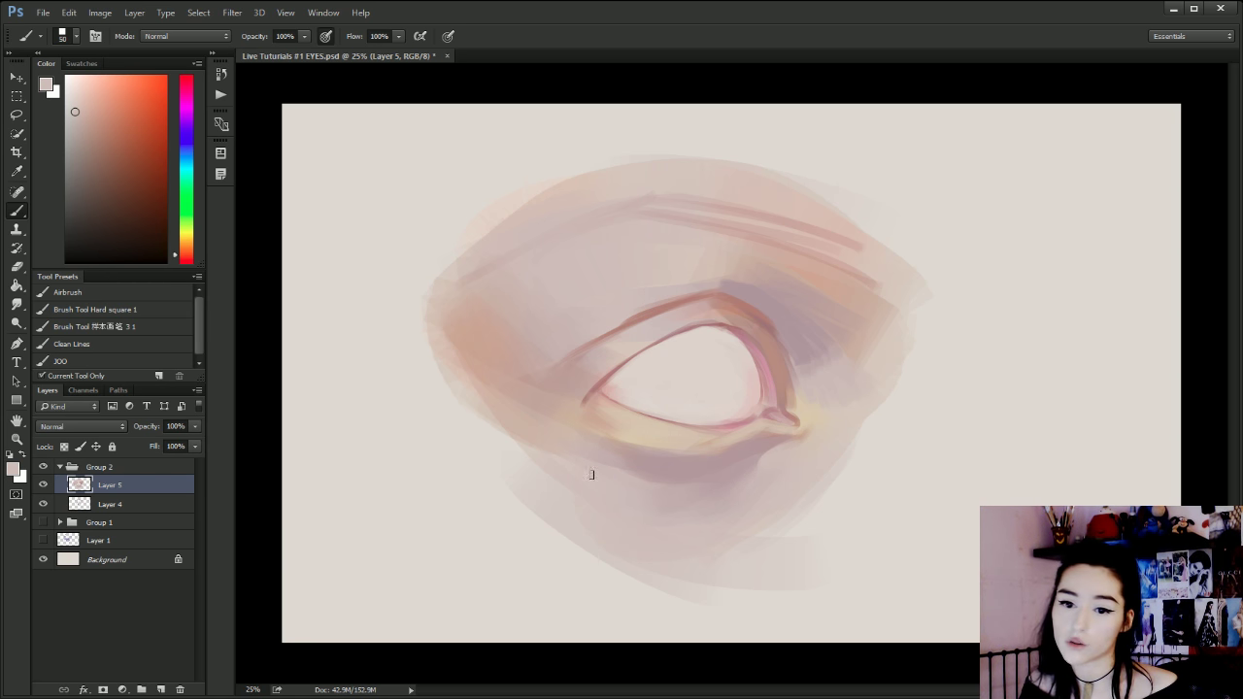
{"action": "key", "text": "bracketleft"}
Sample the mauve of the lower lid crease and extend the crease toward the outer corner, narrowing the brush to 50 px.
{"action": "left_click", "coordinate": [645, 453], "text": "alt"}
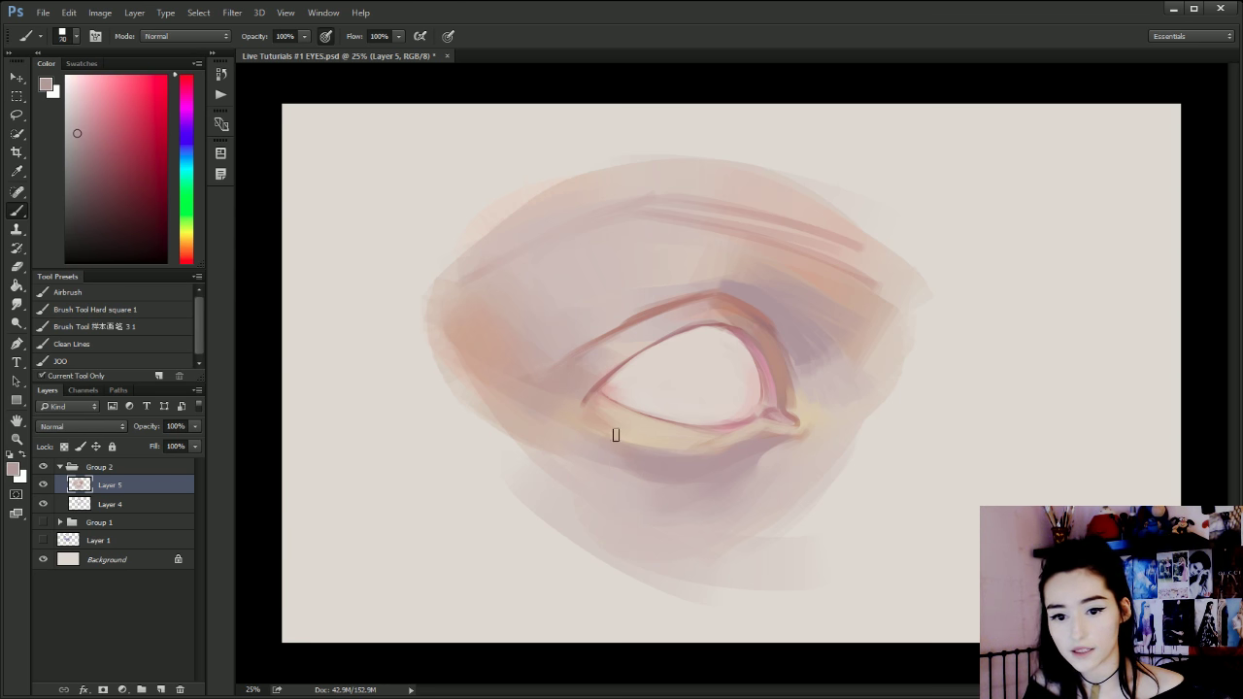
{"action": "key", "text": "bracketleft"}
{"action": "key", "text": "bracketleft"}
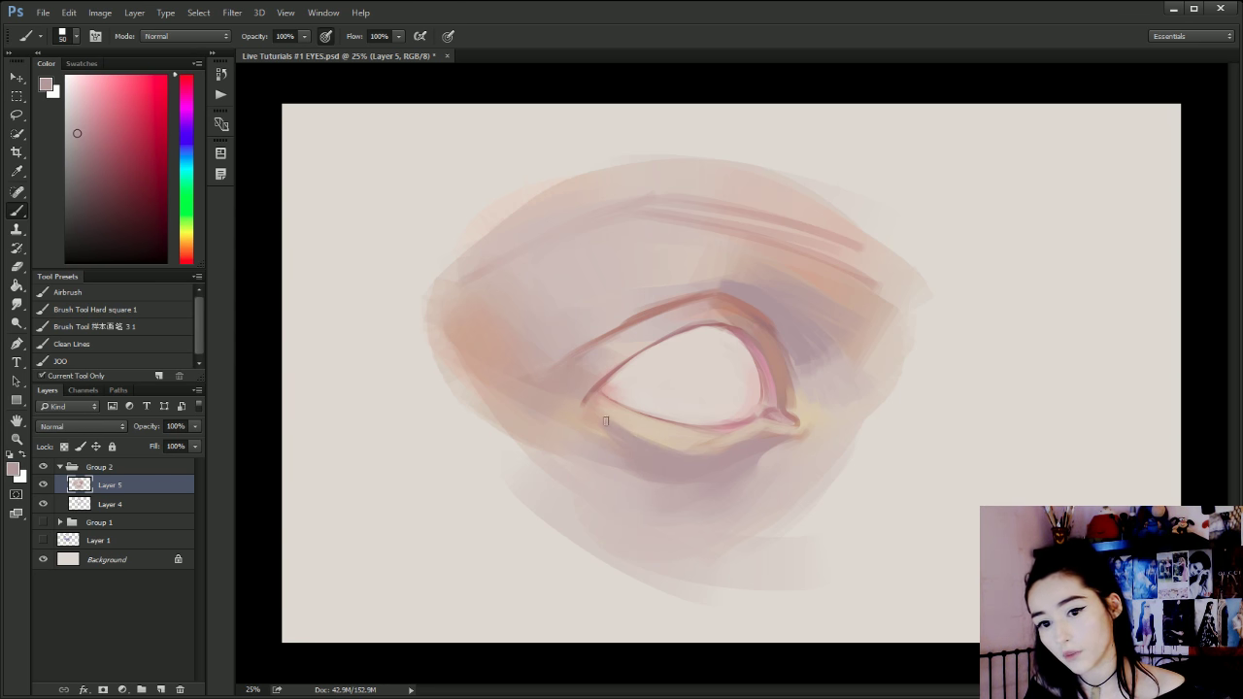
Sample the pinkish skin and mauve shadow tones under the eye and blend them over the yellow lower lid, using up to a 100 px brush.
{"action": "left_click", "coordinate": [643, 492], "text": "alt"}
{"action": "key", "text": "bracketright"}
{"action": "key", "text": "bracketright"}
{"action": "key", "text": "bracketright"}
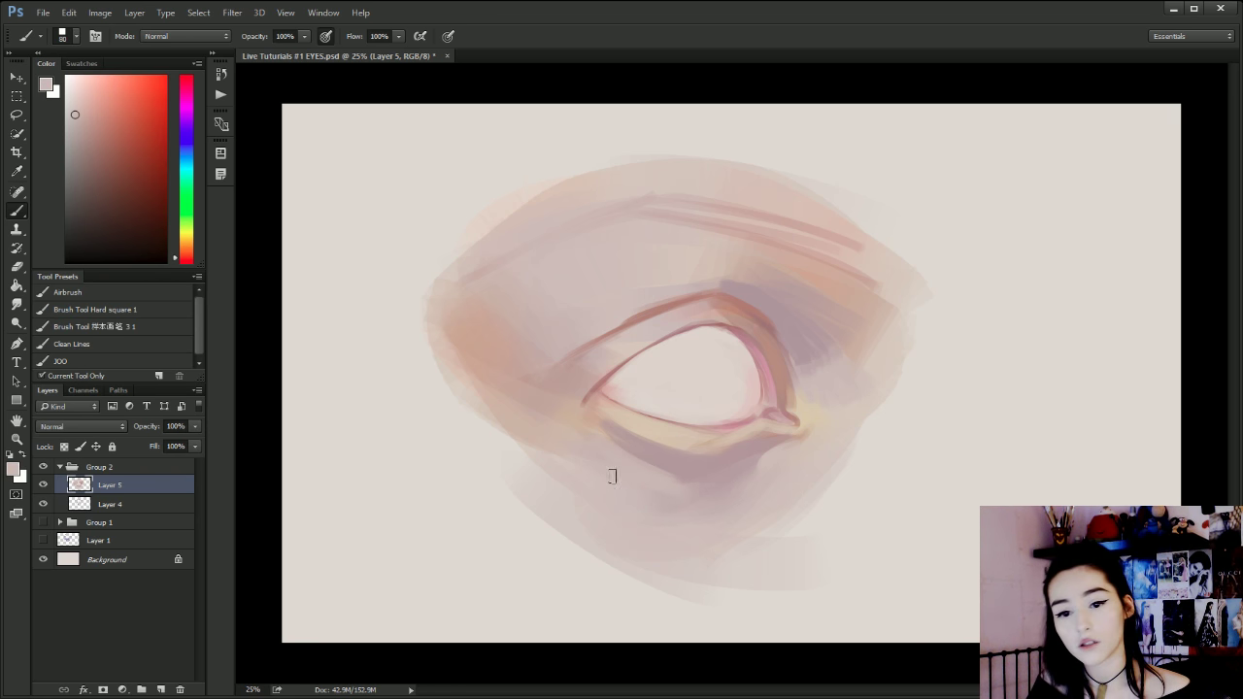
{"action": "left_click", "coordinate": [616, 449], "text": "alt"}
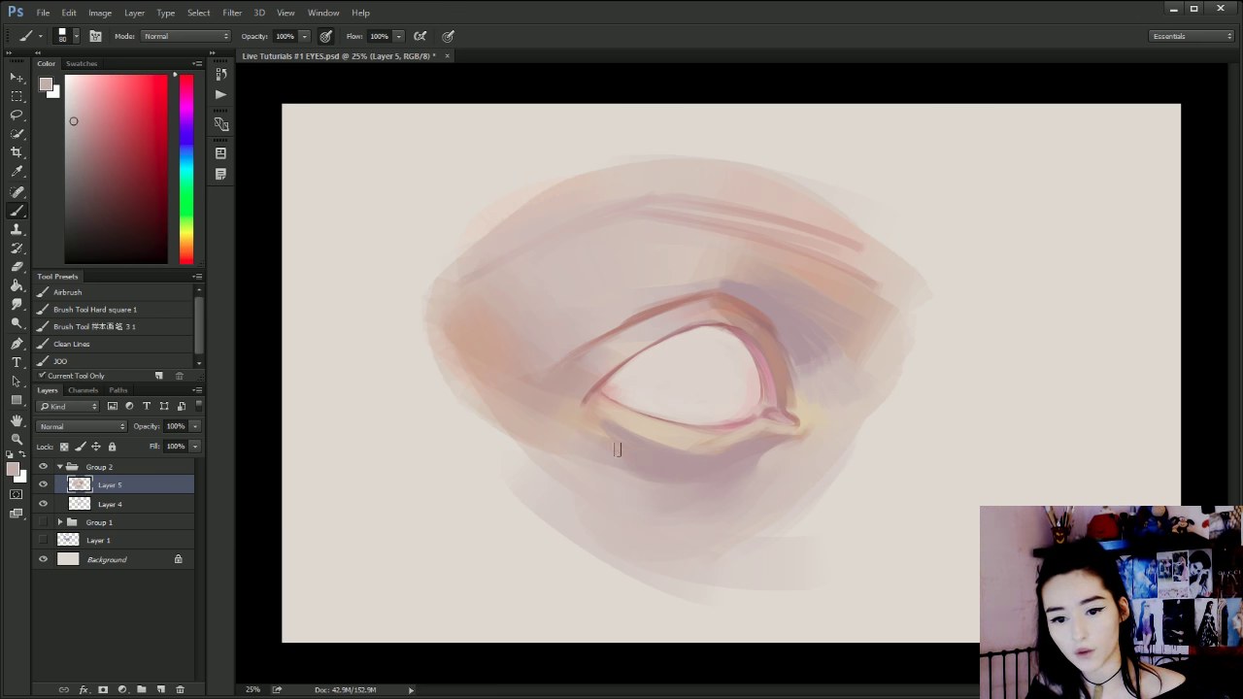
{"action": "key", "text": "bracketright"}
{"action": "key", "text": "bracketright"}
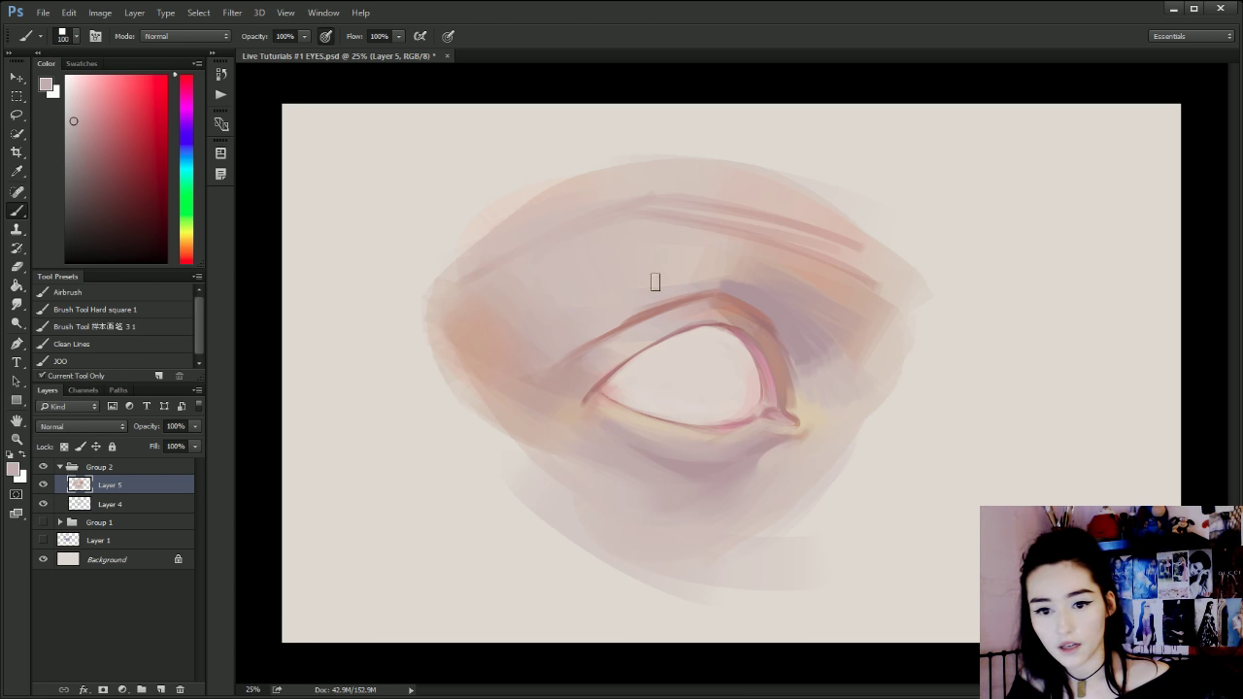
Paint the lower lid with the upper lid's sampled soft pink at 80 px, and refine the creases with sampled mauve at 50 to 35 px.
{"action": "left_click", "coordinate": [697, 313], "text": "alt"}
{"action": "key", "text": "["}
{"action": "left_click_drag", "start_coordinate": [626, 418], "coordinate": [672, 434]}
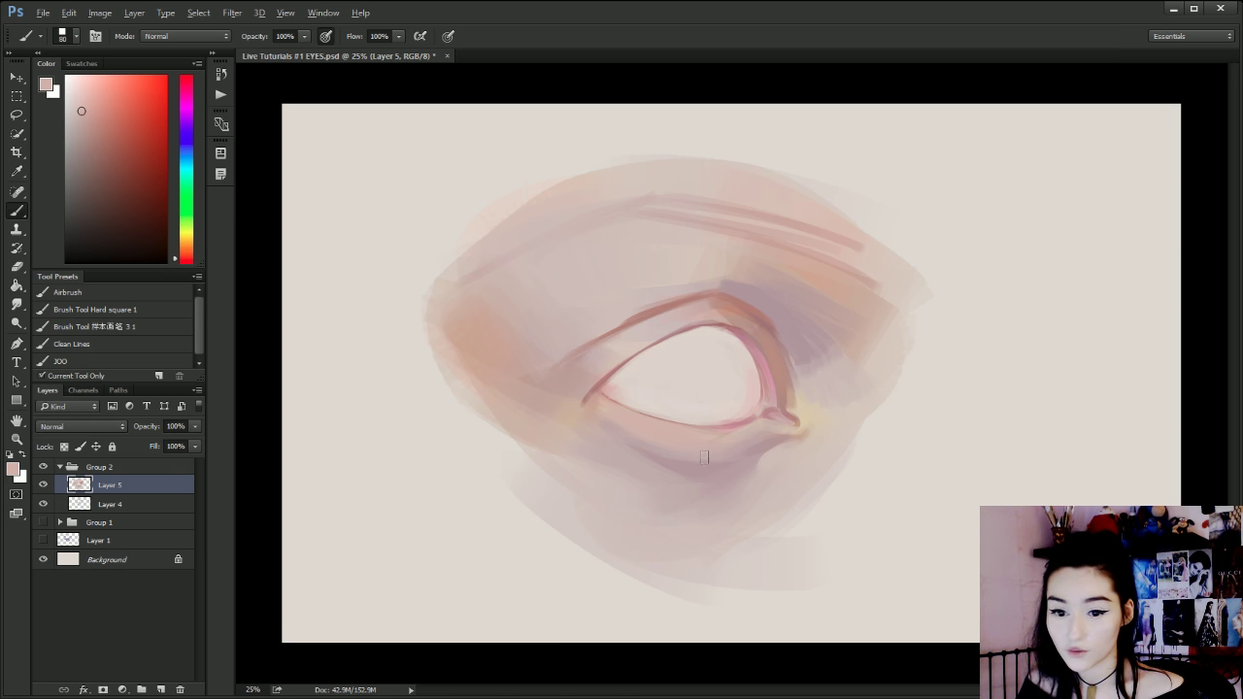
{"action": "left_click", "coordinate": [658, 454], "text": "alt"}
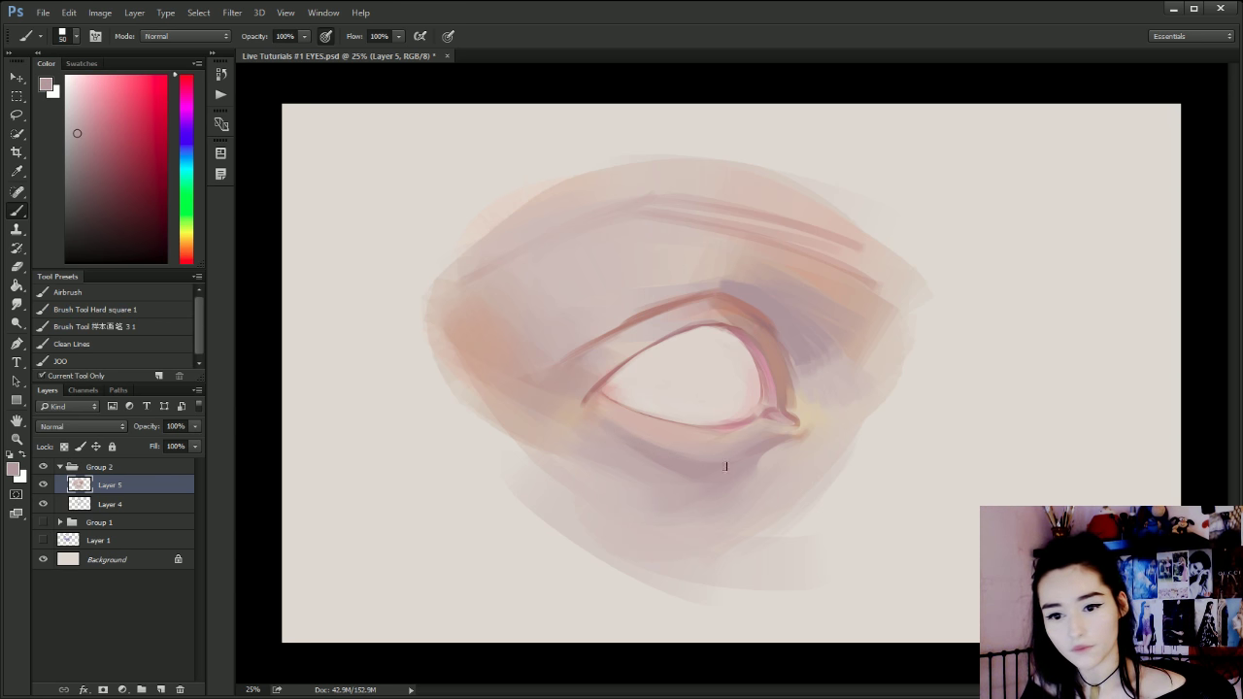
{"action": "mouse_move", "coordinate": [736, 304]}
{"action": "left_mouse_down"}
{"action": "mouse_move", "coordinate": [787, 359]}
{"action": "mouse_move", "coordinate": [774, 339]}
{"action": "left_mouse_up"}
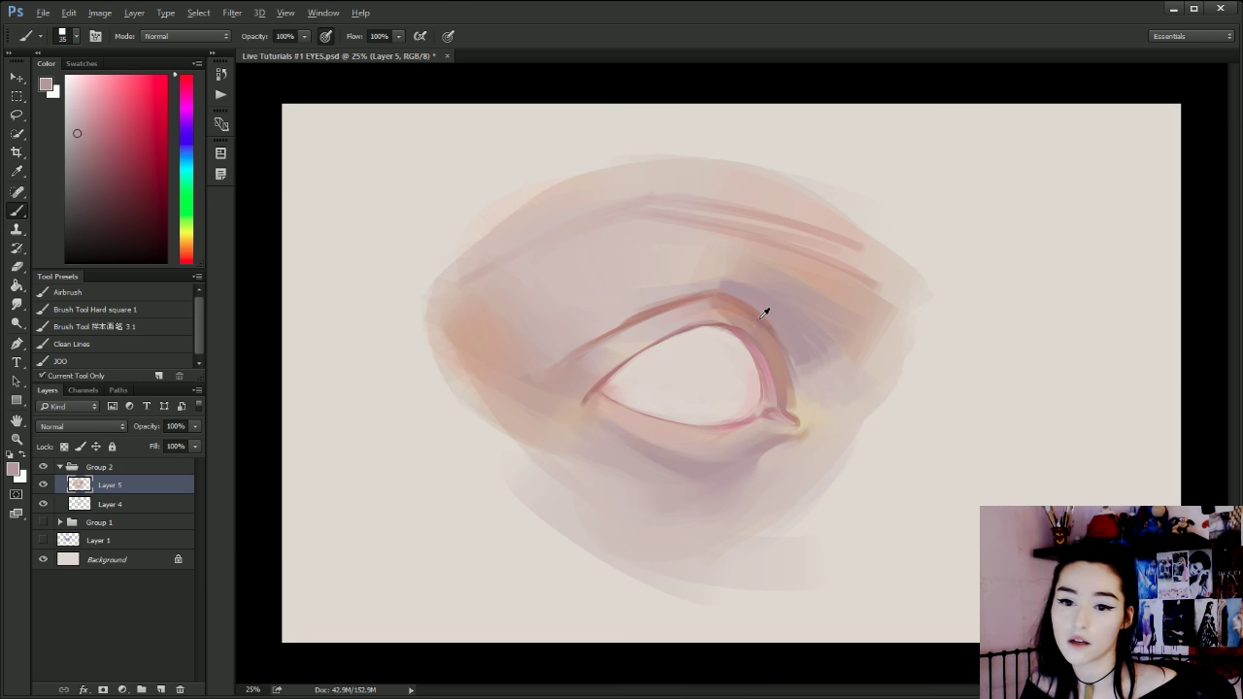
Try a bright red line along the upper lid crease with a 20 px brush and undo it.
{"action": "left_click", "coordinate": [756, 303], "text": "alt"}
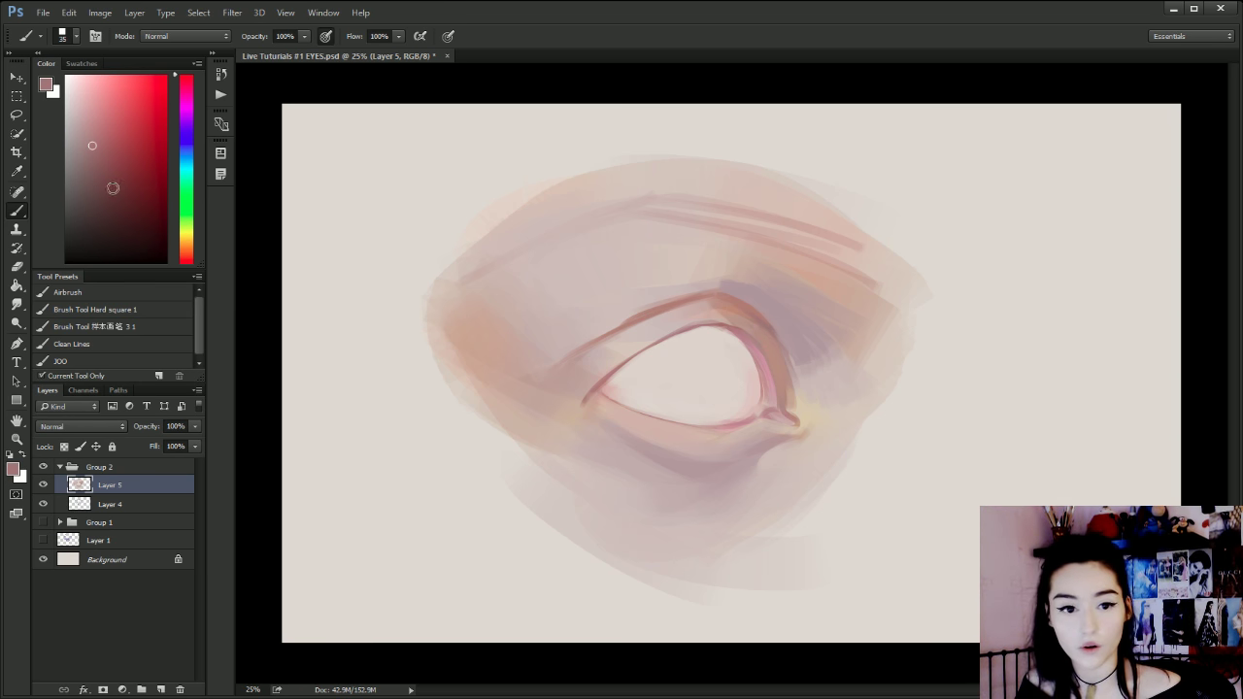
{"action": "left_click", "coordinate": [137, 107]}
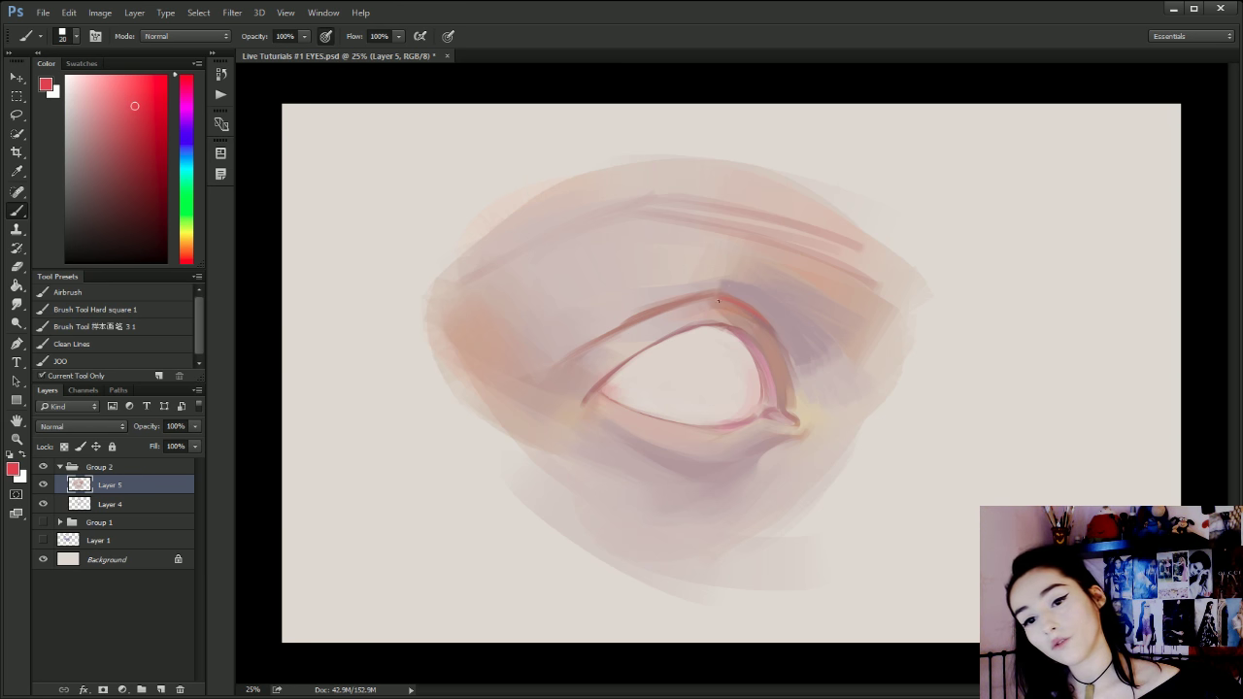
{"action": "left_click_drag", "start_coordinate": [719, 302], "coordinate": [650, 305]}
{"action": "key", "text": "ctrl+z"}
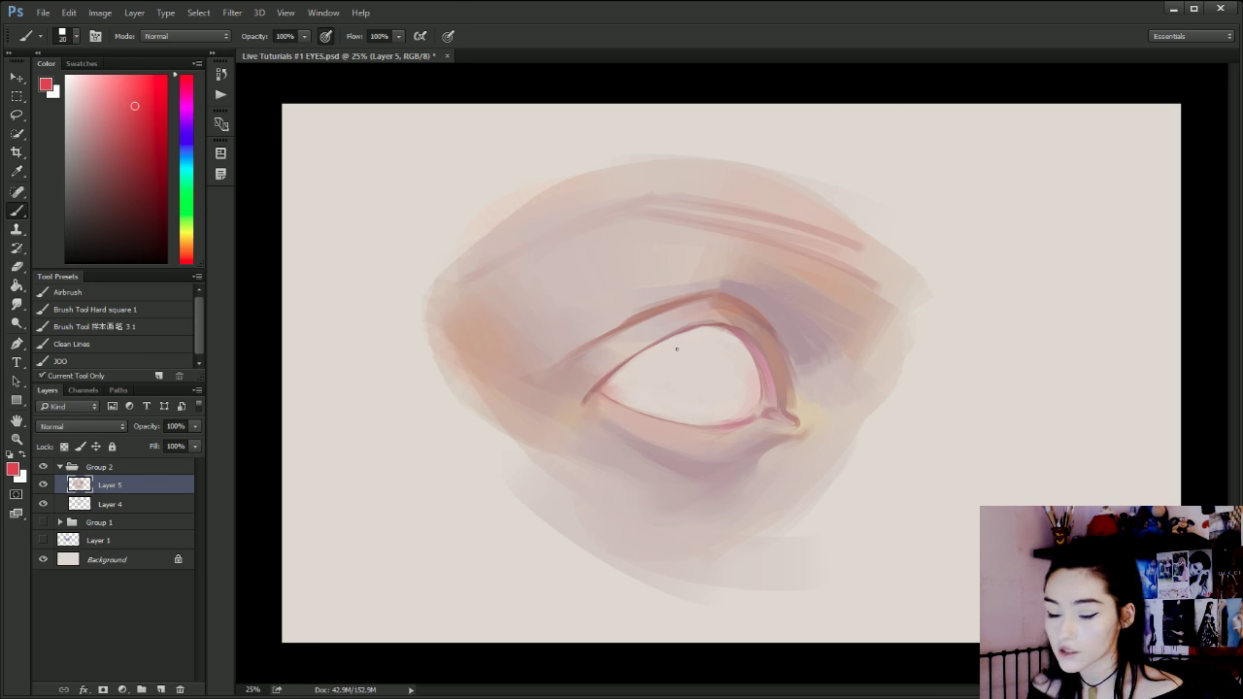
Pick a dark red and darken the upper lid crease around its peak with fine strokes, undoing one stray stroke.
{"action": "left_click", "coordinate": [139, 169]}
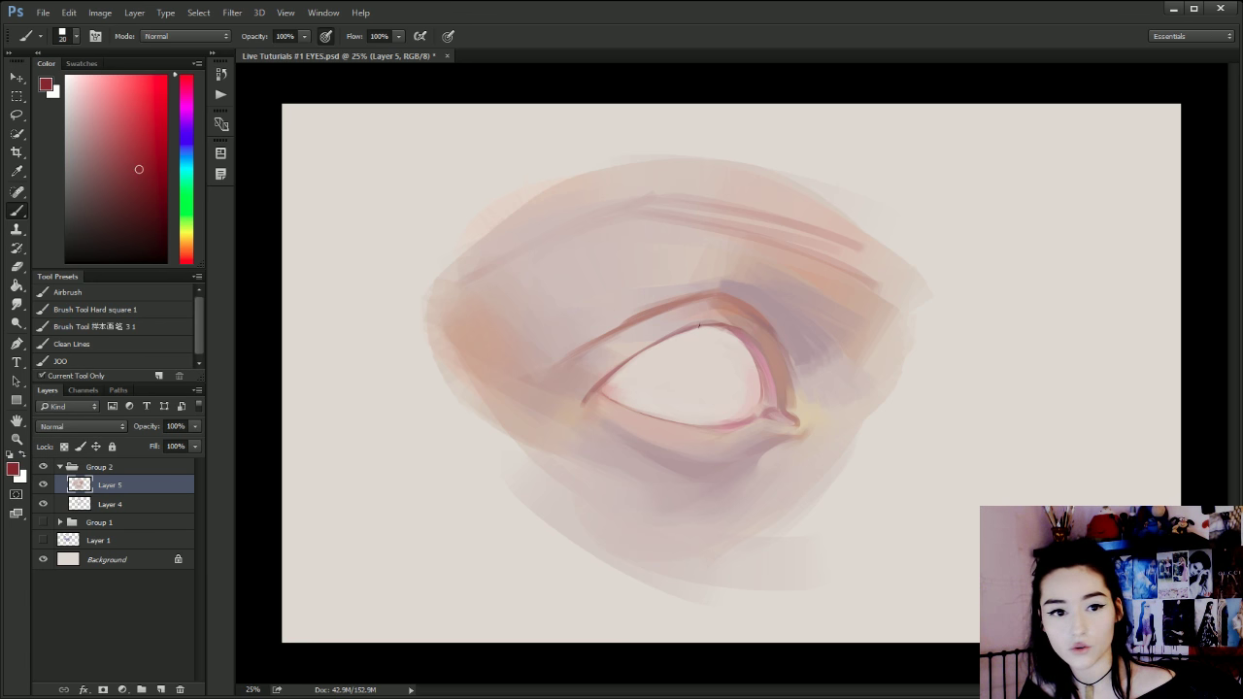
{"action": "mouse_move", "coordinate": [766, 317]}
{"action": "left_mouse_down"}
{"action": "mouse_move", "coordinate": [718, 298]}
{"action": "mouse_move", "coordinate": [777, 336]}
{"action": "left_mouse_up"}
{"action": "key", "text": "ctrl+z"}
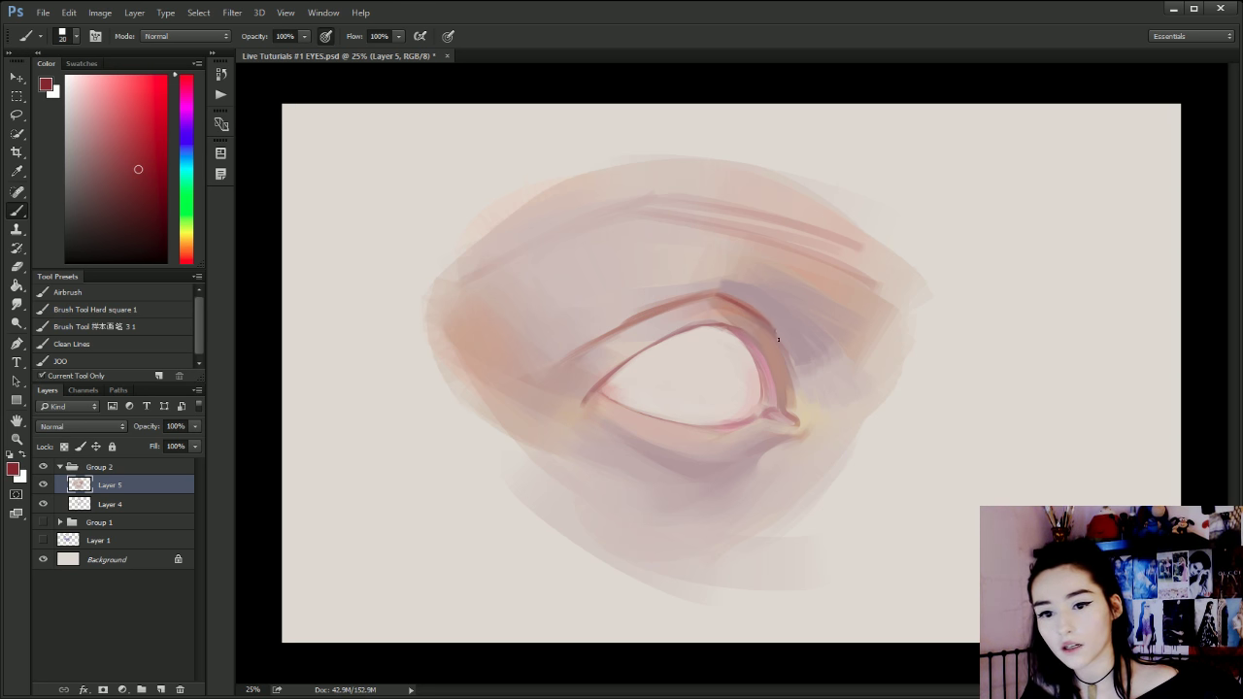
{"action": "left_click_drag", "start_coordinate": [719, 295], "coordinate": [639, 315]}
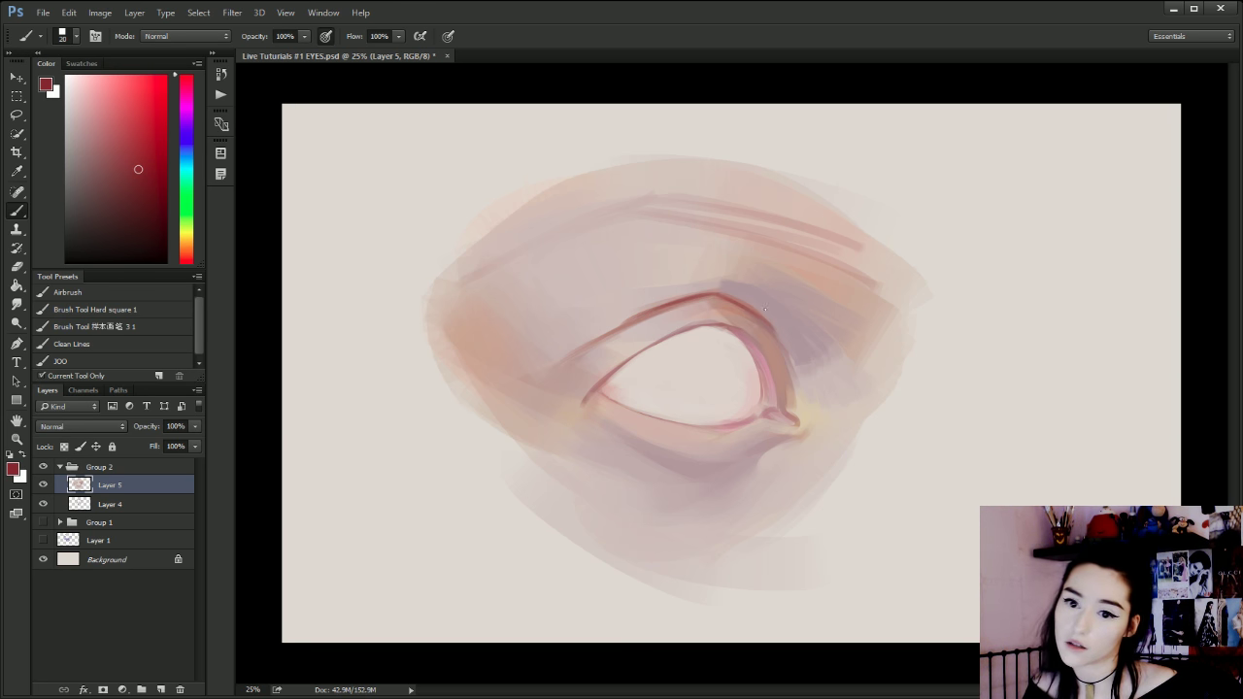
{"action": "left_click_drag", "start_coordinate": [718, 295], "coordinate": [684, 299]}
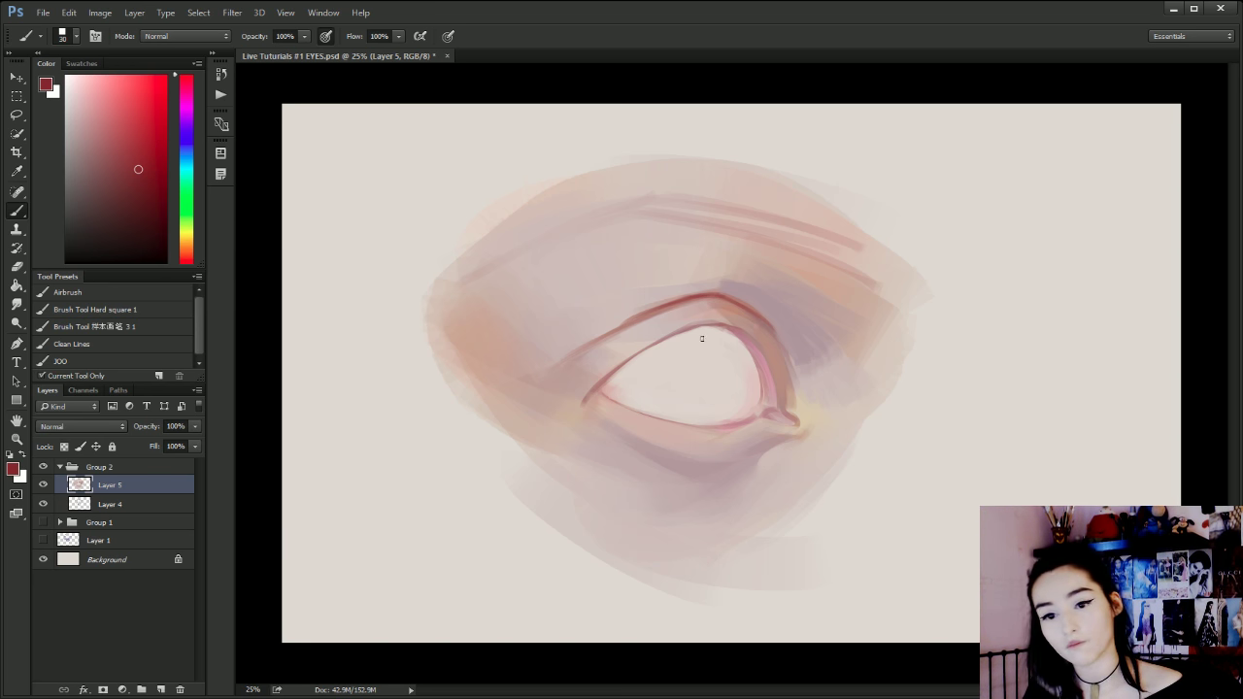
Soften the upper lid crease with sampled mauve at 35 px, and blend its outer end with the sampled peach skin tone at 60 px.
{"action": "left_click", "coordinate": [784, 321], "text": "alt"}
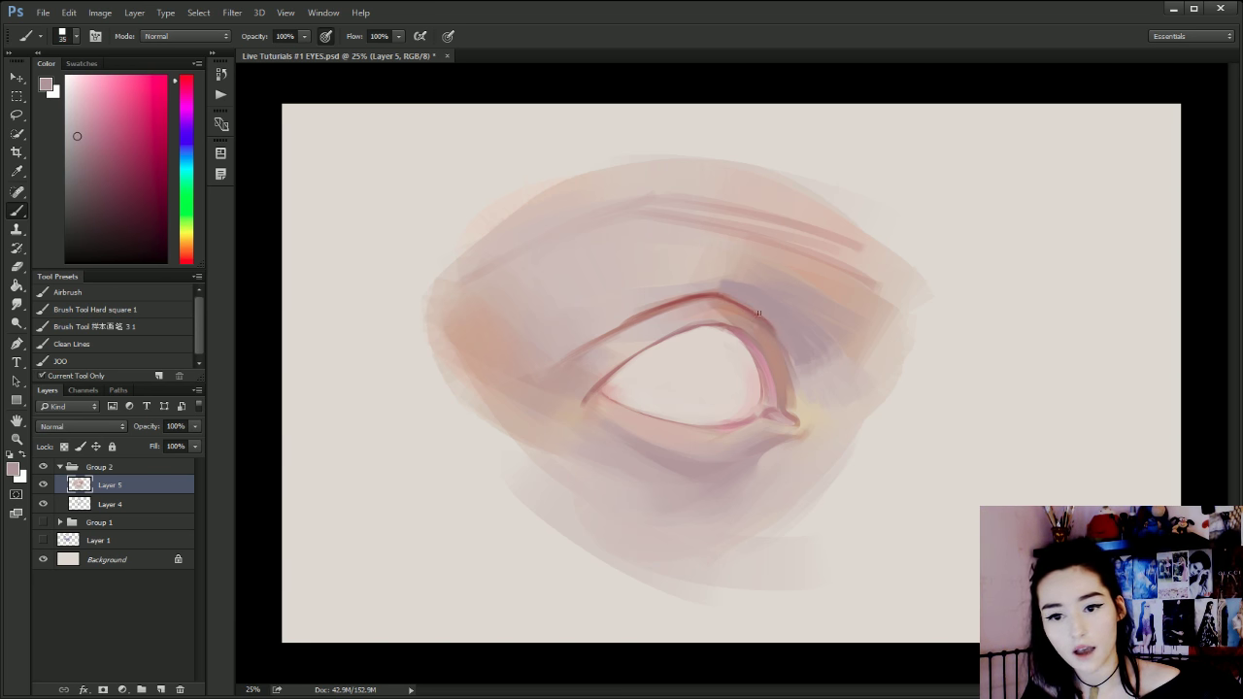
{"action": "left_click_drag", "start_coordinate": [721, 292], "coordinate": [666, 298]}
{"action": "left_click", "coordinate": [506, 348], "text": "alt"}
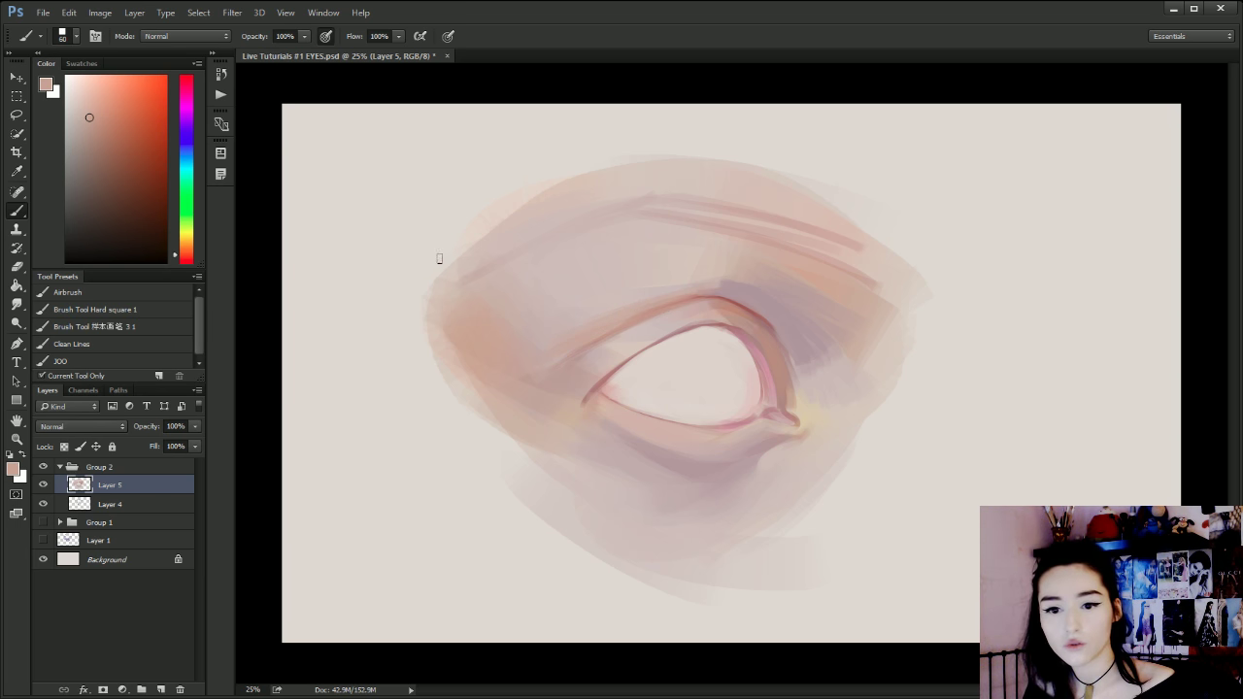
Pick a deep red and darken the inner half of the upper lid crease with a 20 px brush, undoing the wider stroke.
{"action": "left_click", "coordinate": [754, 299], "text": "alt"}
{"action": "left_click", "coordinate": [123, 120]}
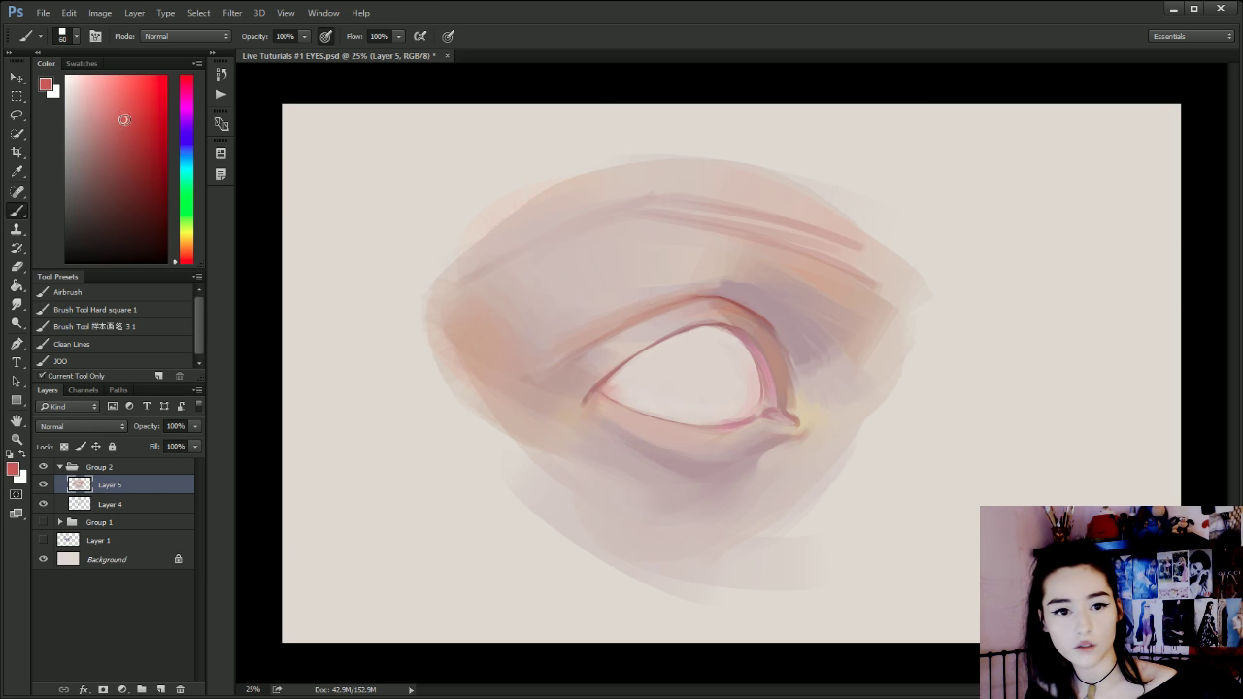
{"action": "mouse_move", "coordinate": [123, 119]}
{"action": "left_mouse_down"}
{"action": "mouse_move", "coordinate": [161, 170]}
{"action": "mouse_move", "coordinate": [145, 173]}
{"action": "left_mouse_up"}
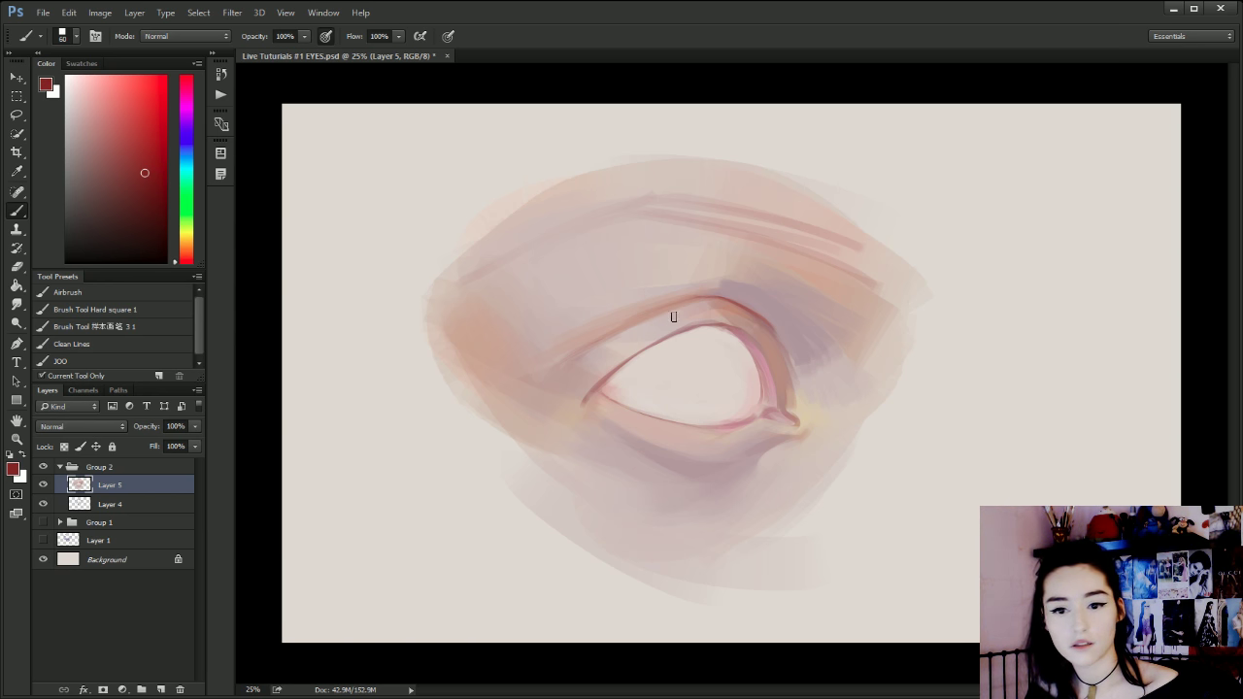
{"action": "mouse_move", "coordinate": [718, 306]}
{"action": "left_mouse_down"}
{"action": "mouse_move", "coordinate": [751, 329]}
{"action": "mouse_move", "coordinate": [742, 309]}
{"action": "mouse_move", "coordinate": [775, 342]}
{"action": "left_mouse_up"}
{"action": "key", "text": "ctrl+z"}
{"action": "key", "text": "["}
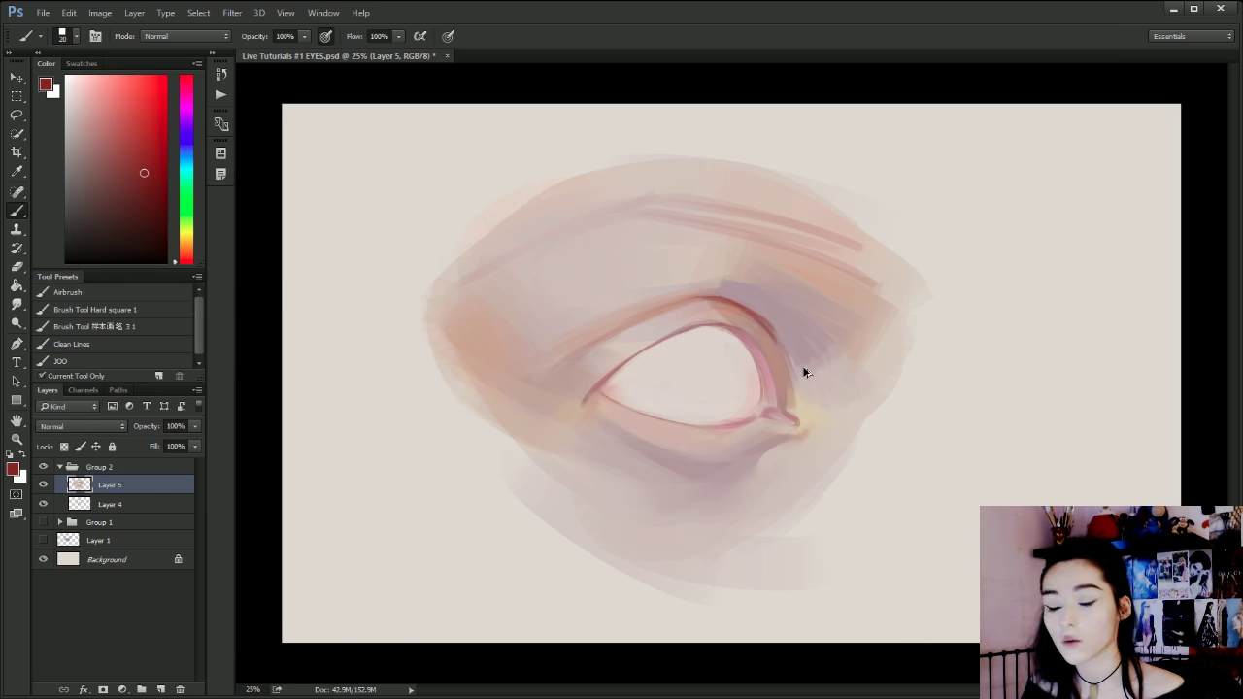
Undo the last stroke, sample the lid's pale pink and soften the upper lash line with a brush of up to 30 px.
{"action": "key", "text": "ctrl+z"}
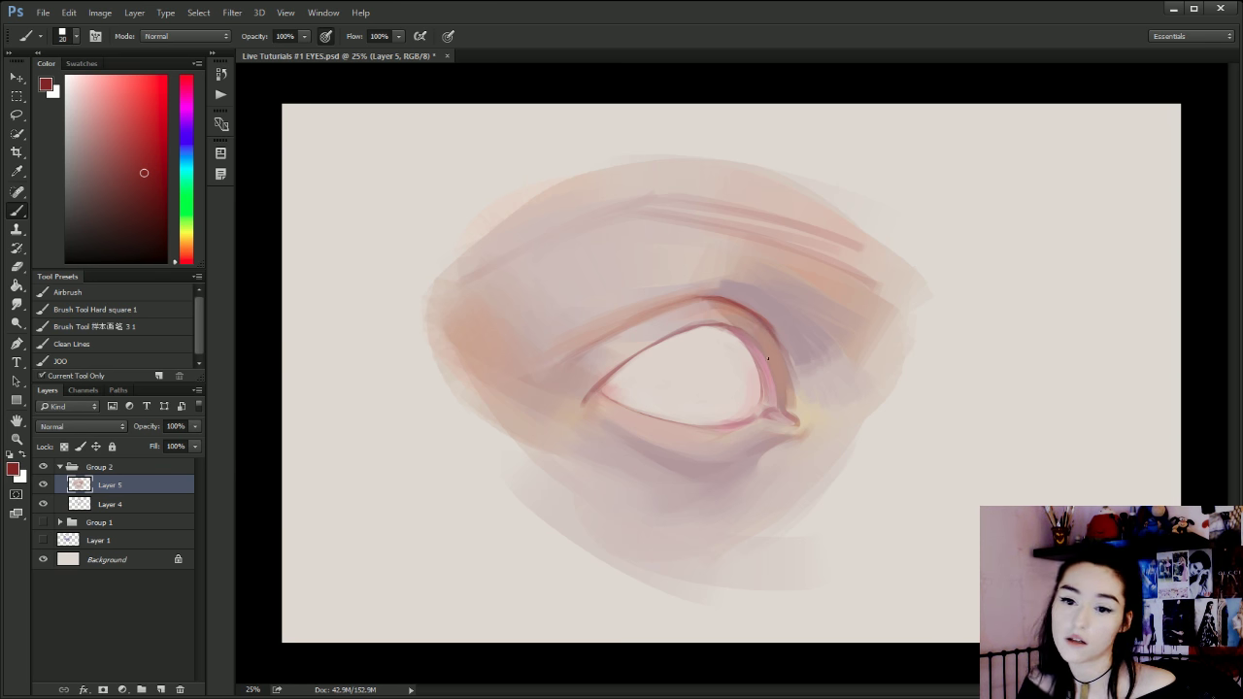
{"action": "left_click", "coordinate": [698, 312], "text": "alt"}
{"action": "key", "text": "bracketleft"}
{"action": "key", "text": "bracketleft"}
{"action": "key", "text": "bracketleft"}
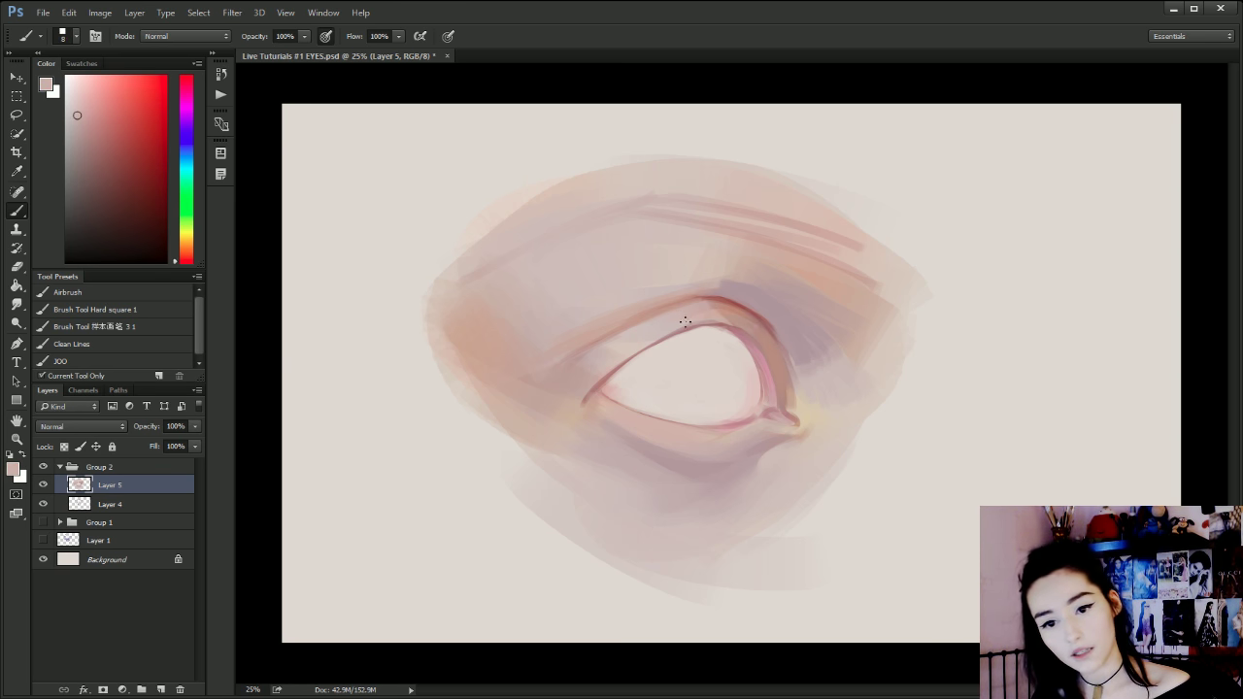
{"action": "key", "text": "bracketright"}
{"action": "key", "text": "bracketright"}
{"action": "key", "text": "bracketright"}
{"action": "key", "text": "bracketright"}
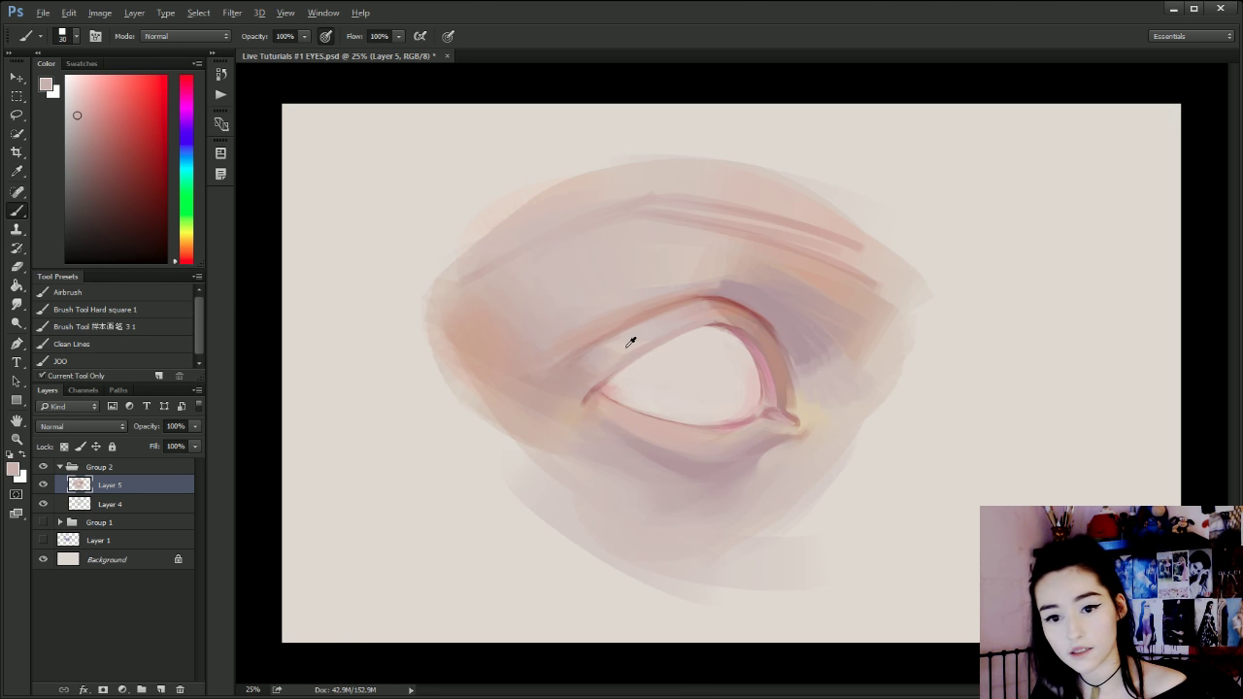
Fill the outer half of the upper eyelid with a sampled pale skin tone, using a larger brush.
{"action": "left_click", "coordinate": [693, 316], "text": "alt"}
{"action": "key", "text": "bracketright"}
{"action": "key", "text": "bracketright"}
{"action": "key", "text": "bracketright"}
{"action": "key", "text": "bracketright"}
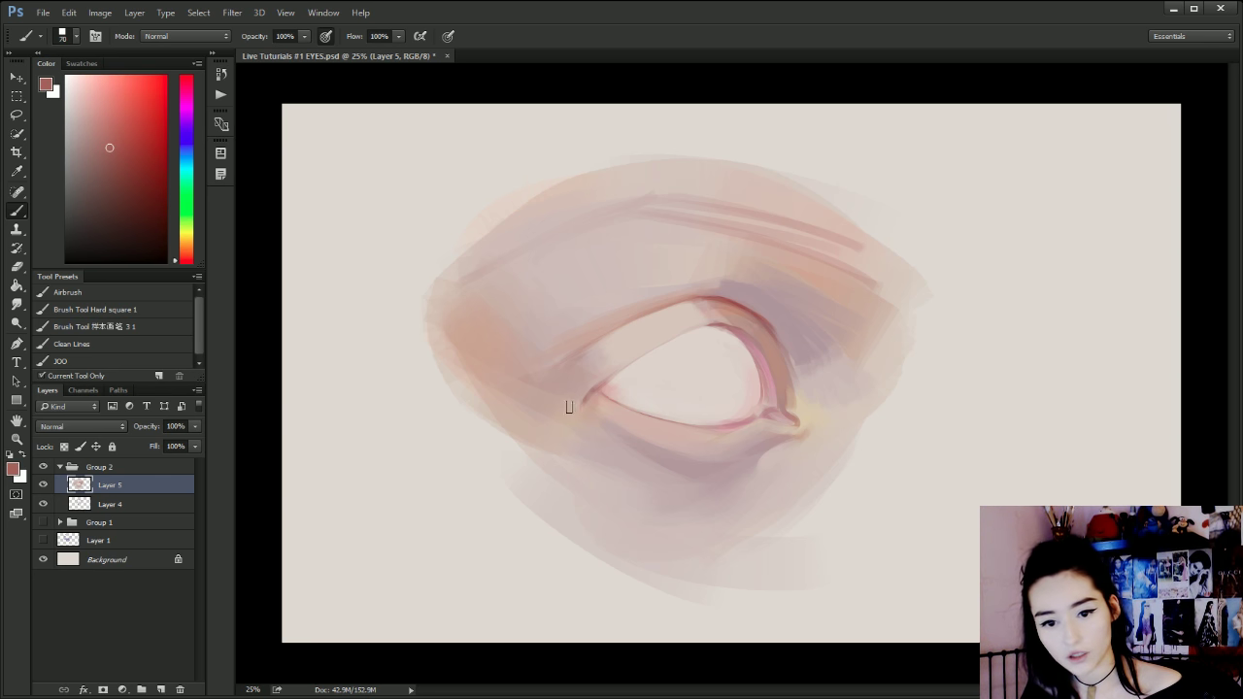
Paint the outer eye corner in muted red with a 20 px brush, undoing the wider stroke.
{"action": "left_click_drag", "start_coordinate": [569, 409], "coordinate": [602, 389]}
{"action": "key", "text": "ctrl+z"}
{"action": "key", "text": "bracketleft"}
{"action": "key", "text": "bracketleft"}
{"action": "key", "text": "bracketleft"}
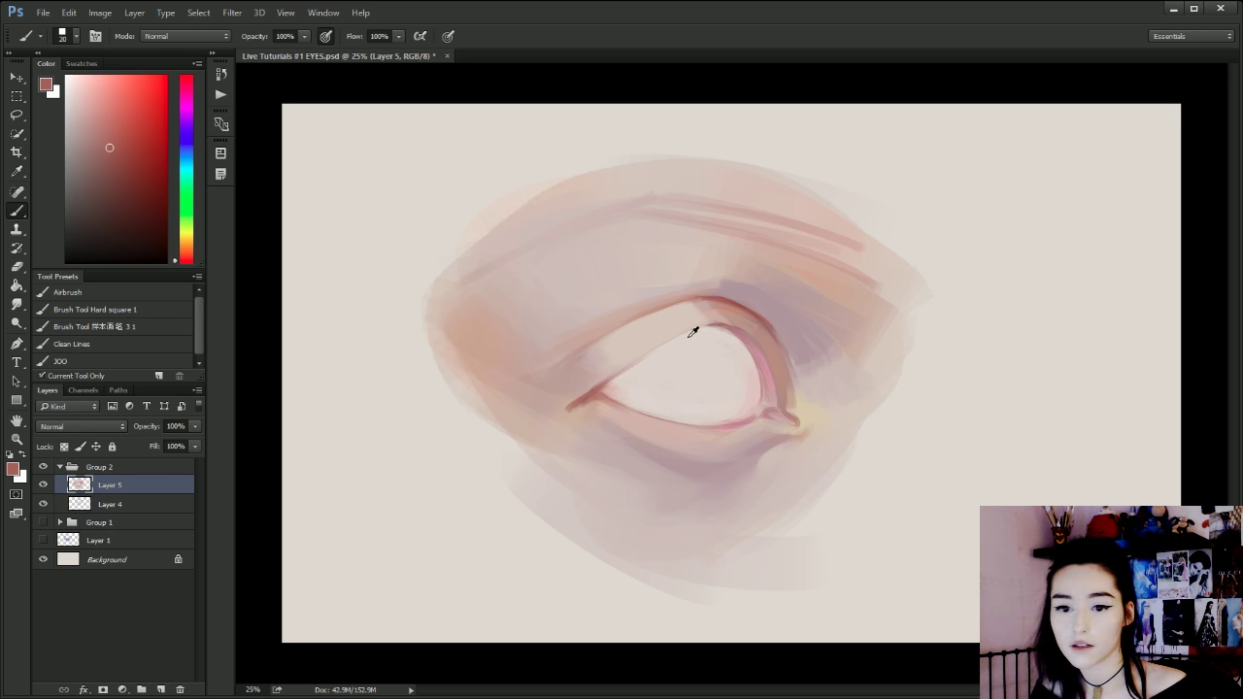
Redraw the upper lash line from its peak to the outer corner in muted red, undoing the stray strokes.
{"action": "mouse_move", "coordinate": [724, 327]}
{"action": "left_mouse_down"}
{"action": "mouse_move", "coordinate": [635, 360]}
{"action": "mouse_move", "coordinate": [586, 398]}
{"action": "left_mouse_up"}
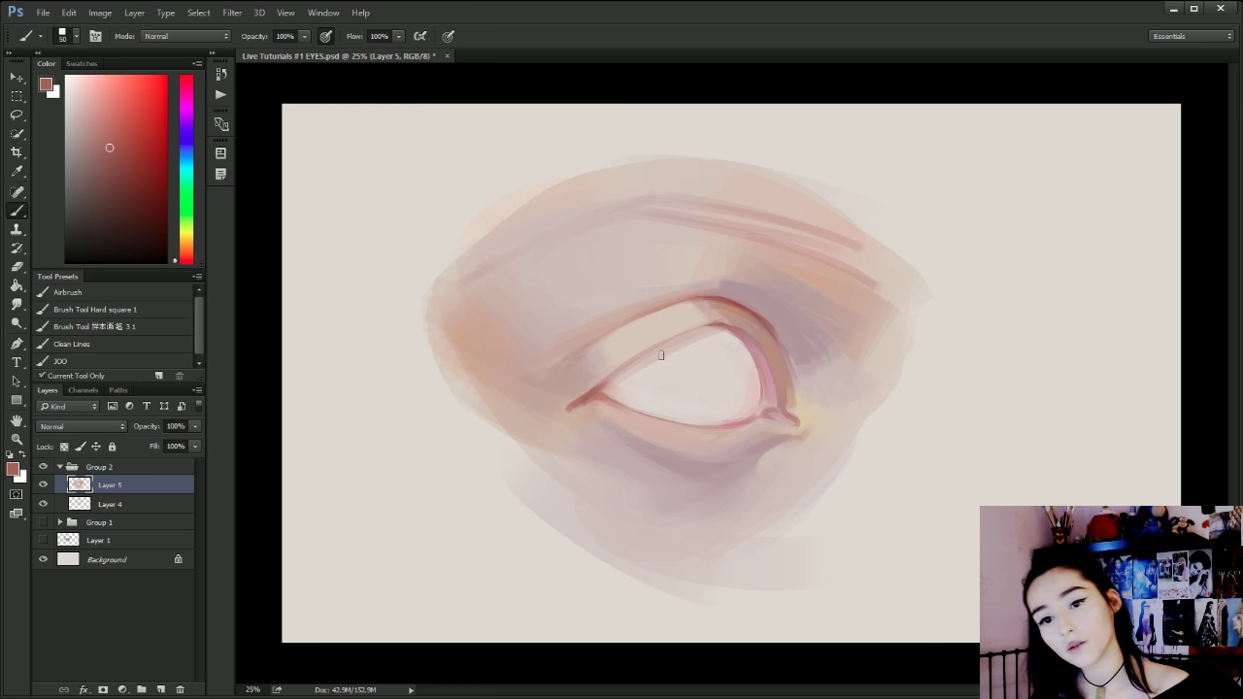
{"action": "key", "text": "ctrl+z"}
{"action": "left_click_drag", "start_coordinate": [713, 326], "coordinate": [603, 389]}
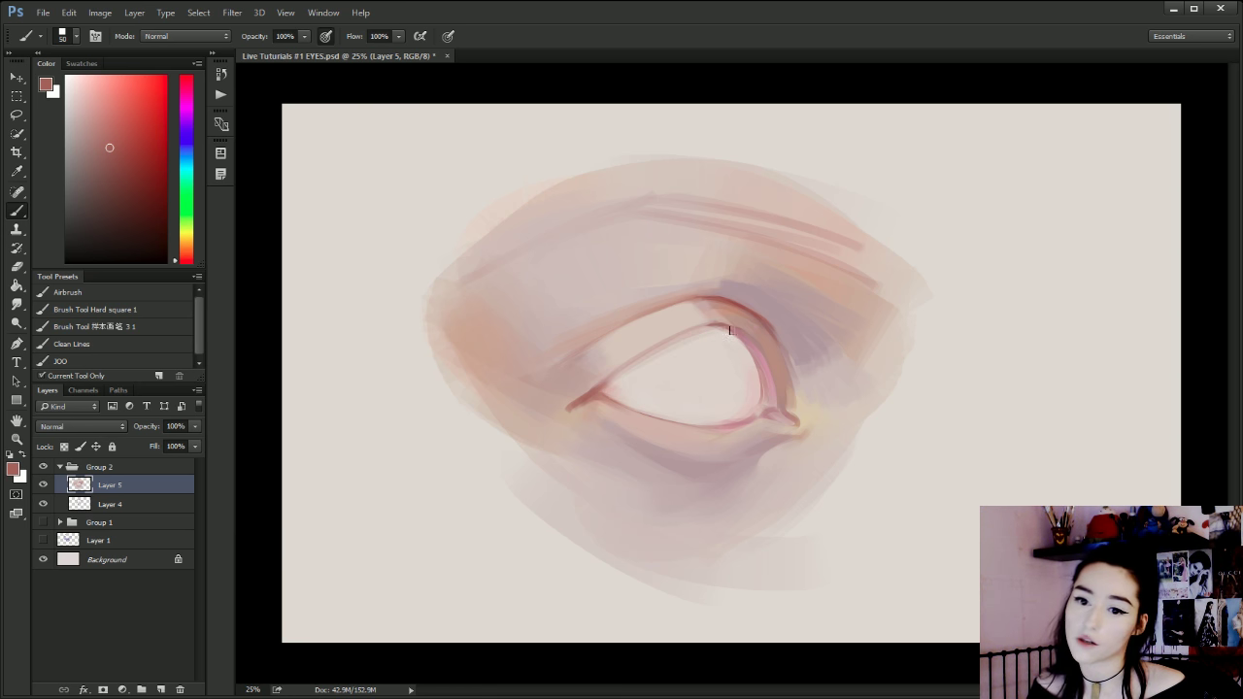
{"action": "mouse_move", "coordinate": [706, 330]}
{"action": "left_mouse_down"}
{"action": "mouse_move", "coordinate": [769, 367]}
{"action": "mouse_move", "coordinate": [738, 419]}
{"action": "mouse_move", "coordinate": [717, 425]}
{"action": "left_mouse_up"}
{"action": "key", "text": "ctrl+z"}
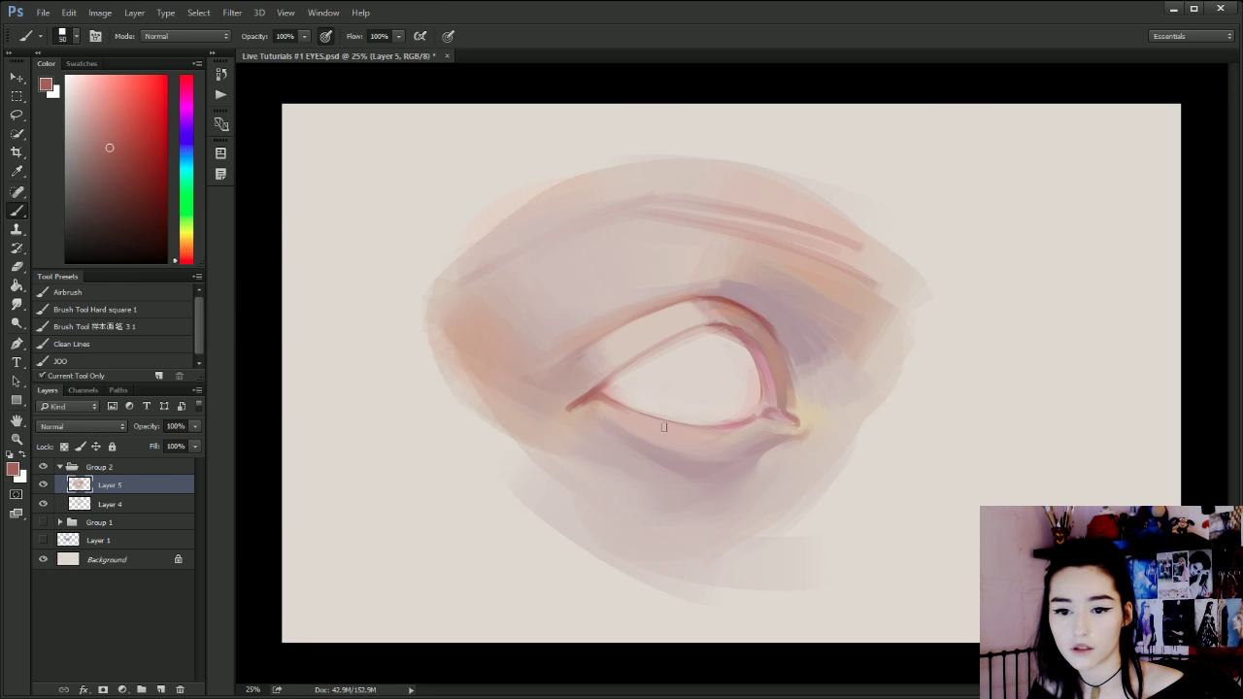
Sample the pink of the inner waterline for the lower lid and shift its hue toward orange.
{"action": "left_click", "coordinate": [775, 399], "text": "alt"}
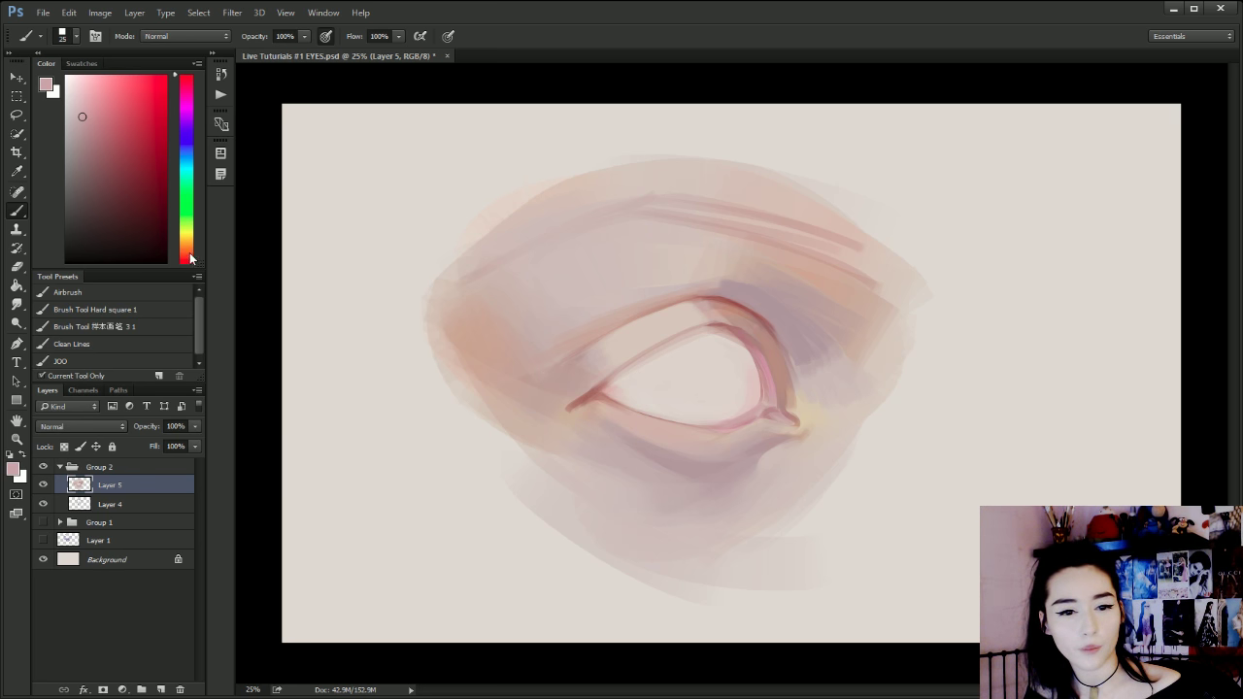
{"action": "left_click", "coordinate": [190, 255]}
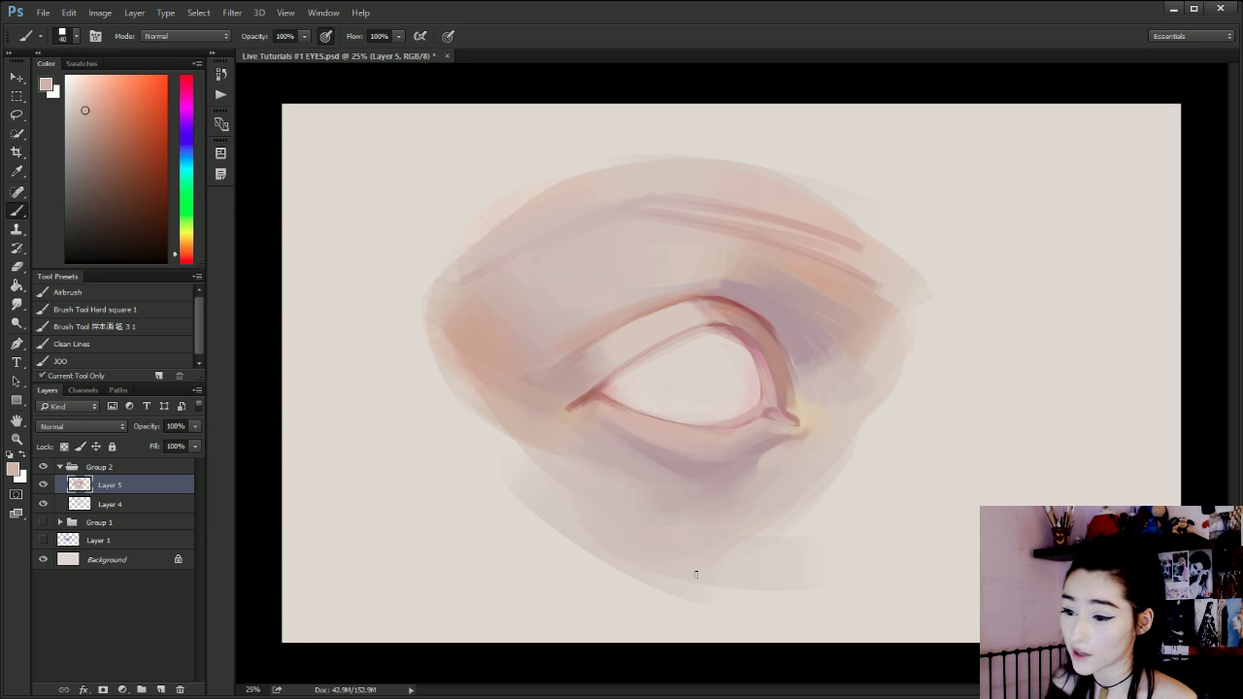
Refine the upper lid crease just outside its peak with sampled mauve and a 20 px muted red stroke, undoing the first attempt.
{"action": "left_click", "coordinate": [768, 310], "text": "alt"}
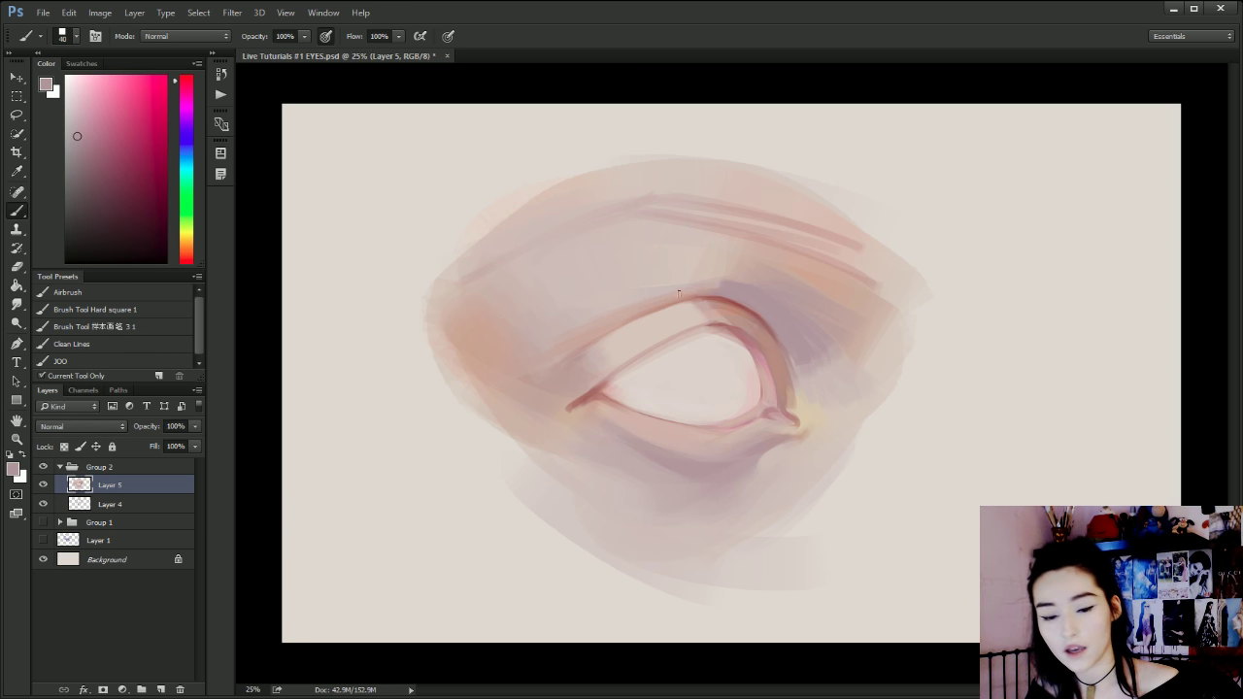
{"action": "left_click", "coordinate": [735, 294], "text": "alt"}
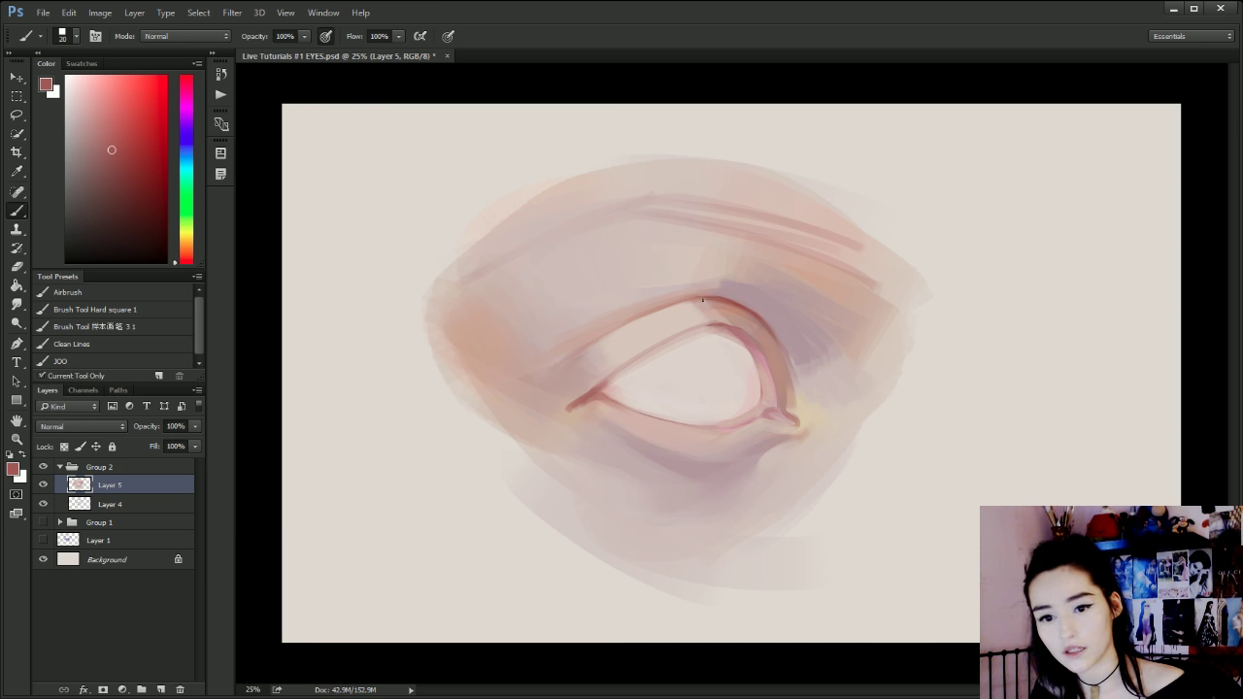
{"action": "left_click_drag", "start_coordinate": [702, 299], "coordinate": [613, 322]}
{"action": "key", "text": "ctrl+z"}
{"action": "left_click_drag", "start_coordinate": [690, 301], "coordinate": [633, 323]}
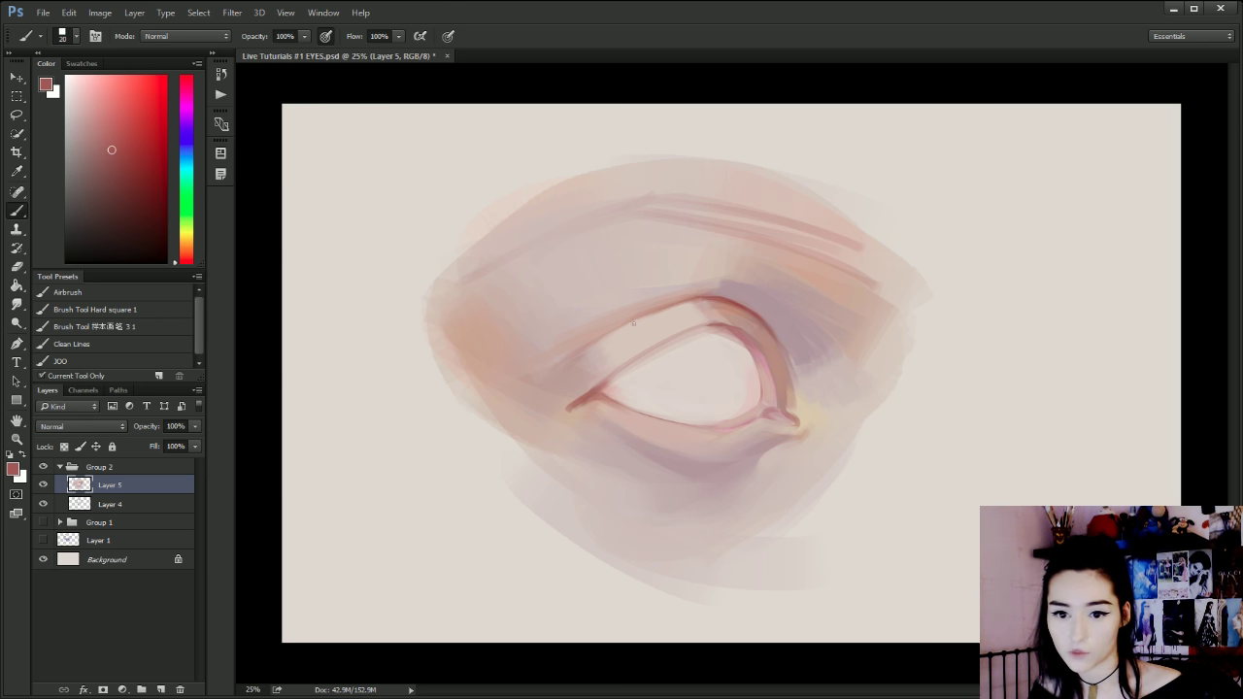
Blend the purple shadow of the inner eye socket with sampled mauve and pale skin tones at about 60 px.
{"action": "left_click", "coordinate": [783, 316], "text": "alt"}
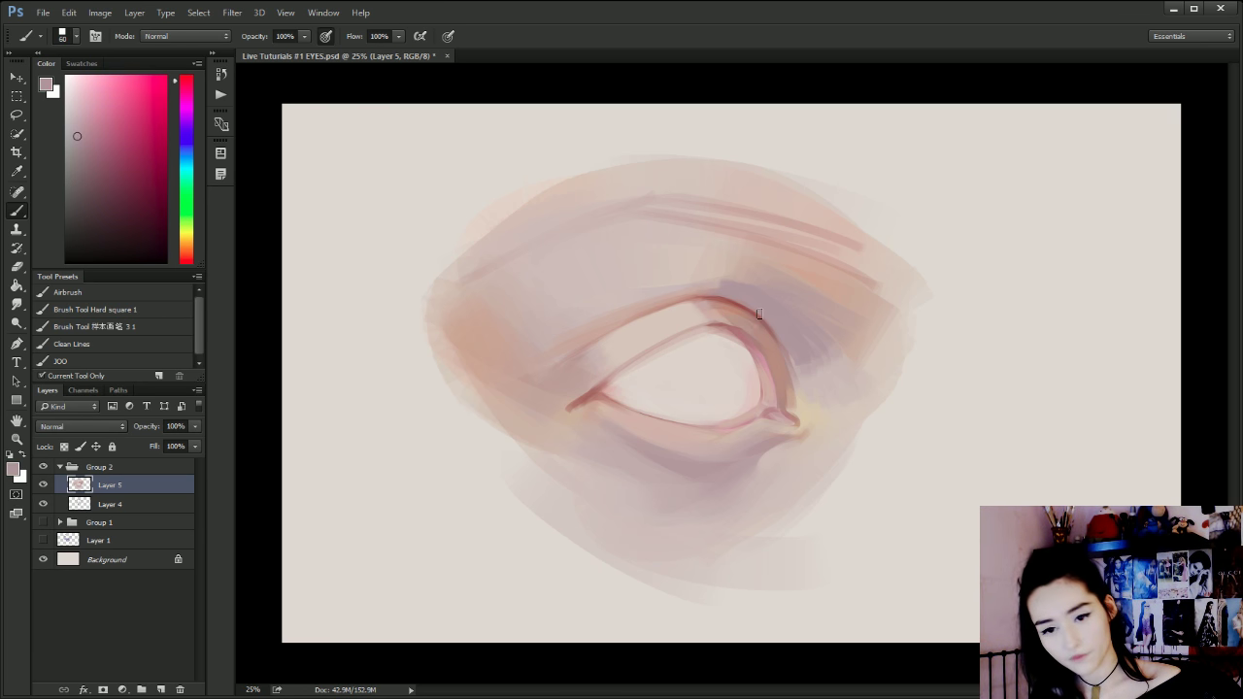
{"action": "left_click", "coordinate": [813, 384], "text": "alt"}
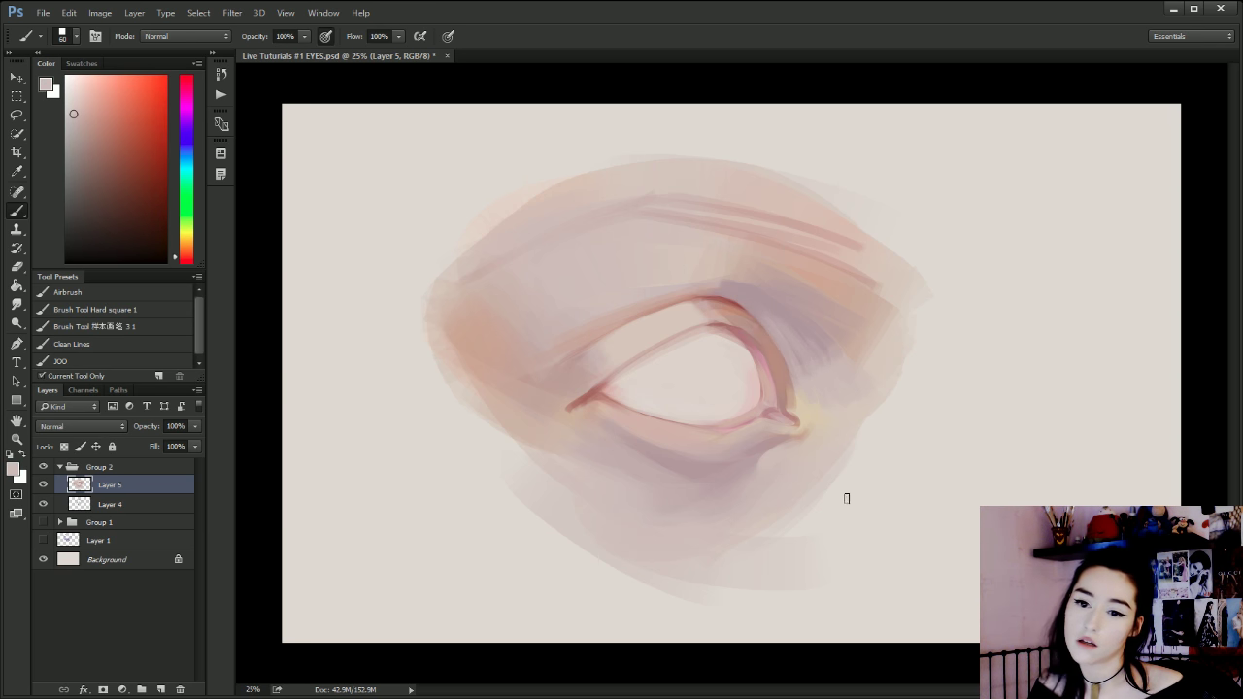
{"action": "left_click", "coordinate": [794, 336], "text": "alt"}
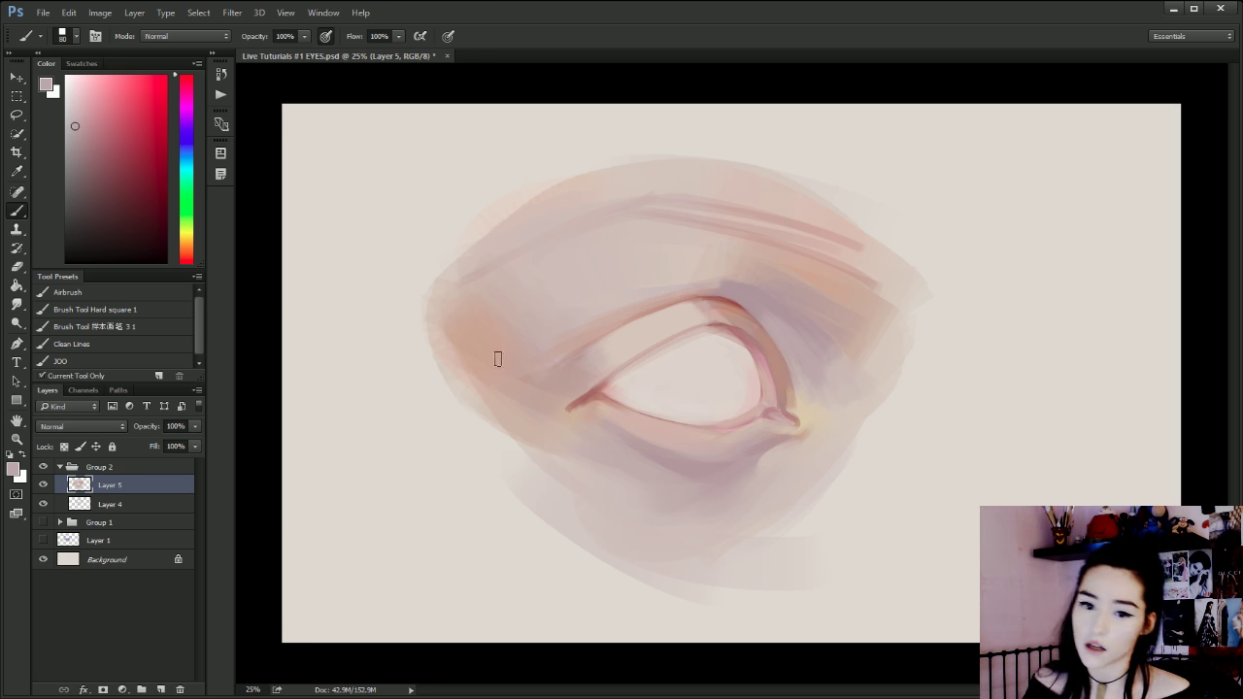
Sample the upper lid's pale peach and blend the lid with an enlarged brush.
{"action": "left_click", "coordinate": [644, 329], "text": "alt"}
{"action": "key", "text": "bracketright"}
{"action": "key", "text": "bracketright"}
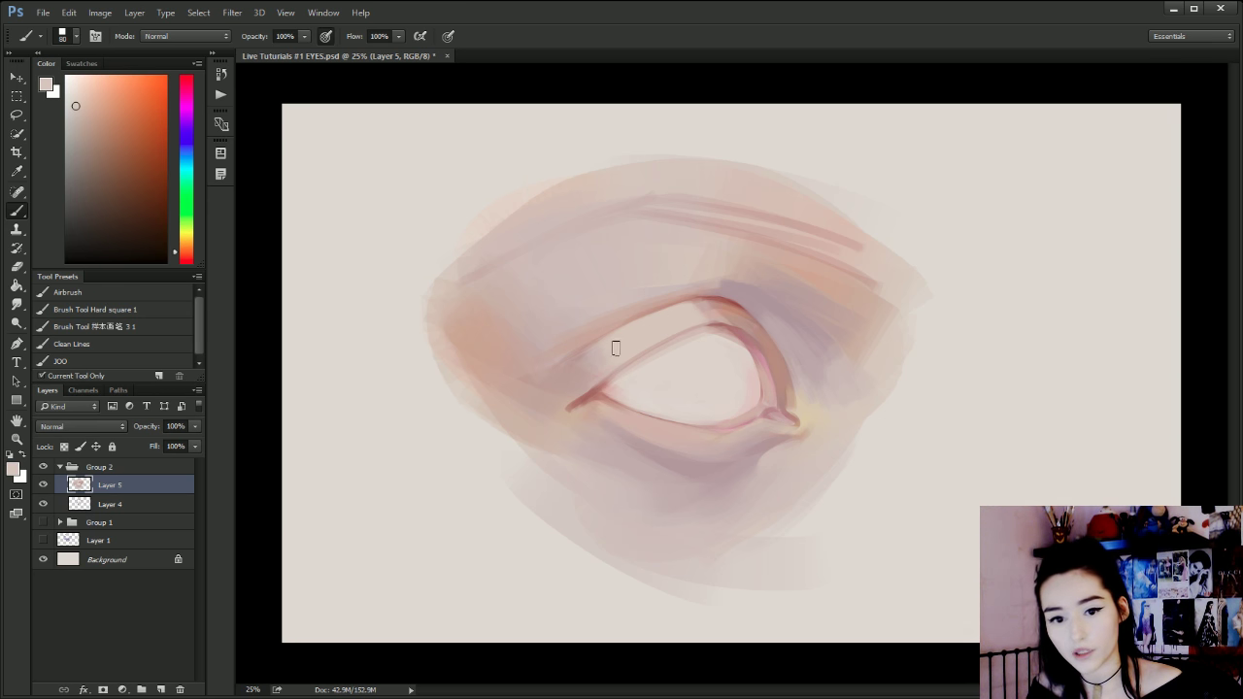
Sample the warm peach beside the outer eye corner and broaden that patch with a 250 px brush.
{"action": "left_click", "coordinate": [488, 341], "text": "alt"}
{"action": "key", "text": "bracketright"}
{"action": "key", "text": "bracketright"}
{"action": "key", "text": "bracketright"}
{"action": "key", "text": "bracketright"}
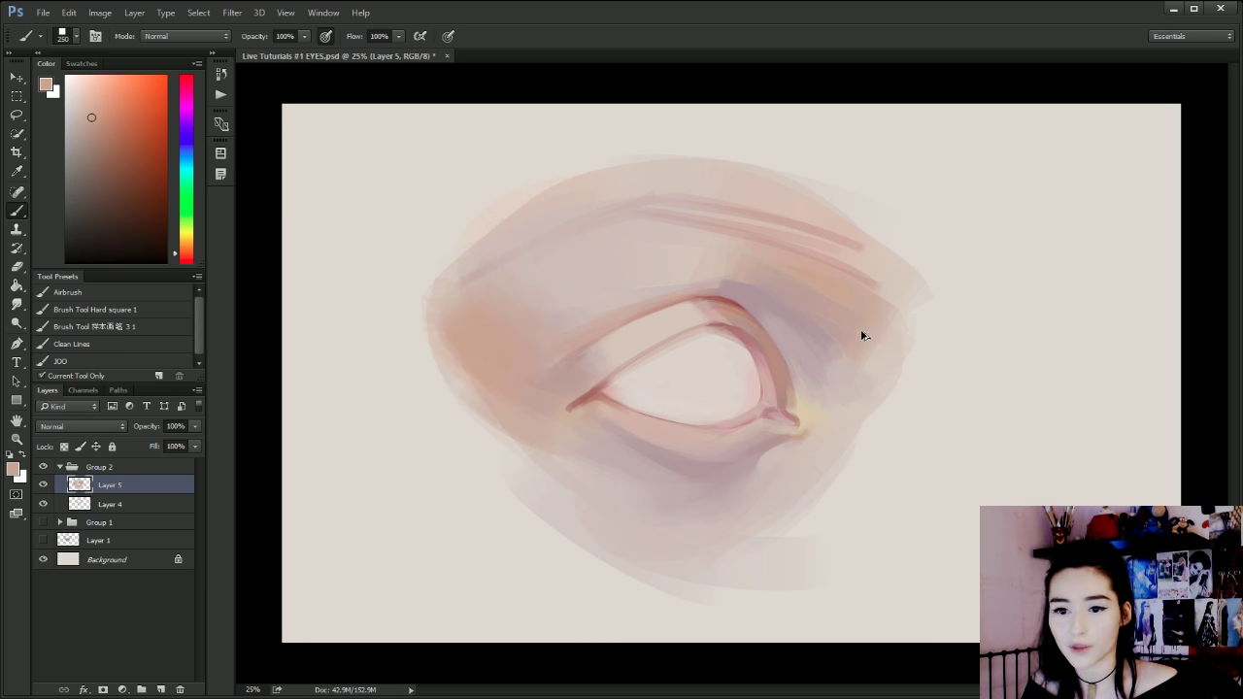
Glaze peach over the inner brow lines and enlarge the brush to 600 px.
{"action": "left_click_drag", "start_coordinate": [729, 208], "coordinate": [919, 316]}
{"action": "key", "text": "]"}
{"action": "key", "text": "bracketright"}
{"action": "key", "text": "bracketright"}
{"action": "key", "text": "bracketright"}
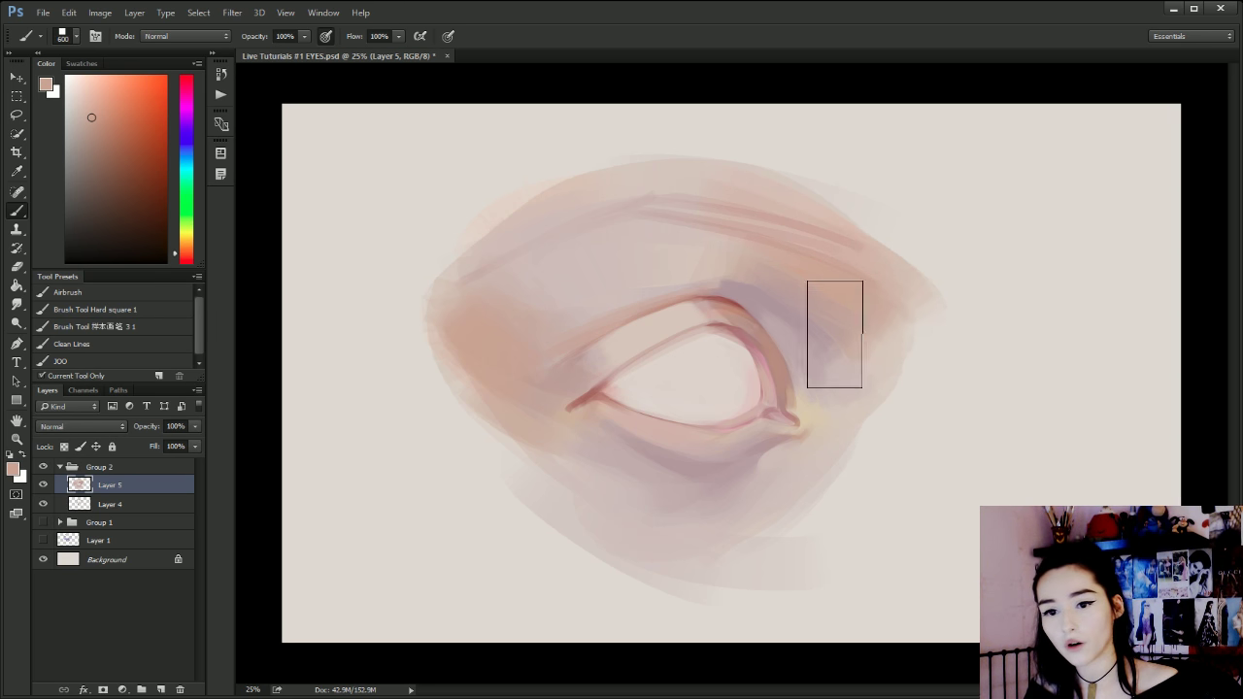
Sample the lower lid's pink and spread it over the inner brow area with broad 600 px strokes.
{"action": "left_click", "coordinate": [656, 429], "text": "alt"}
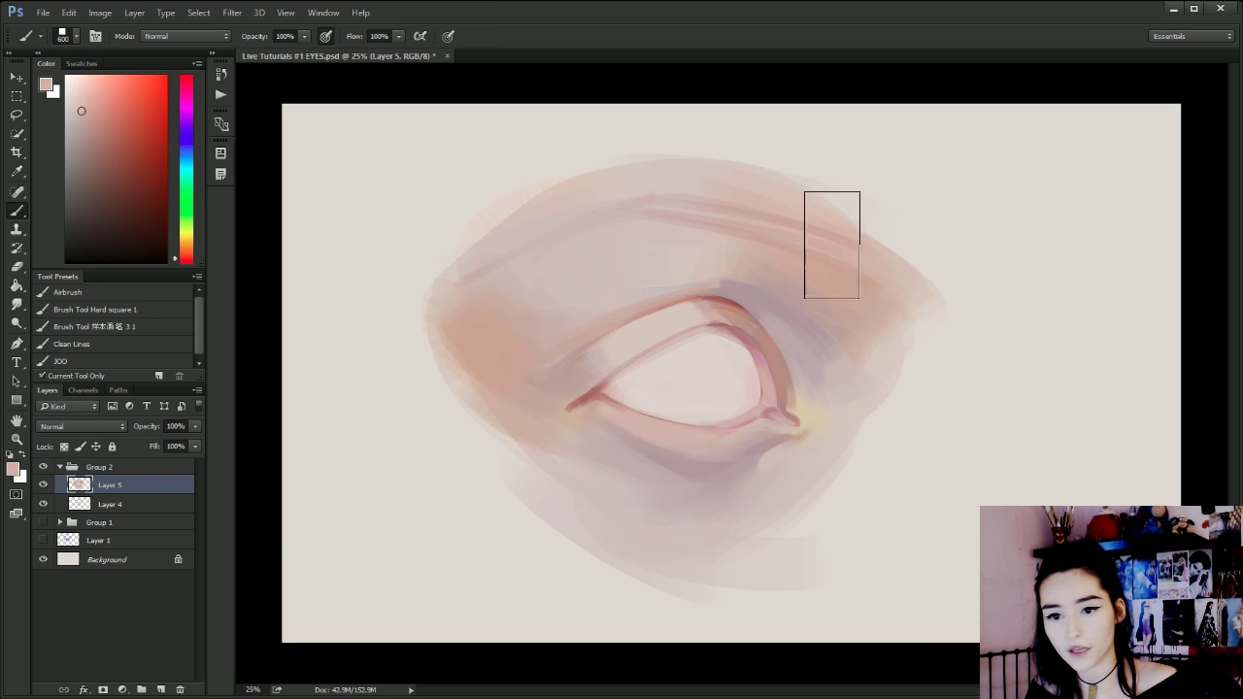
{"action": "left_click_drag", "start_coordinate": [832, 243], "coordinate": [883, 274]}
{"action": "mouse_move", "coordinate": [817, 213]}
{"action": "left_mouse_down"}
{"action": "mouse_move", "coordinate": [917, 212]}
{"action": "mouse_move", "coordinate": [1041, 278]}
{"action": "left_mouse_up"}
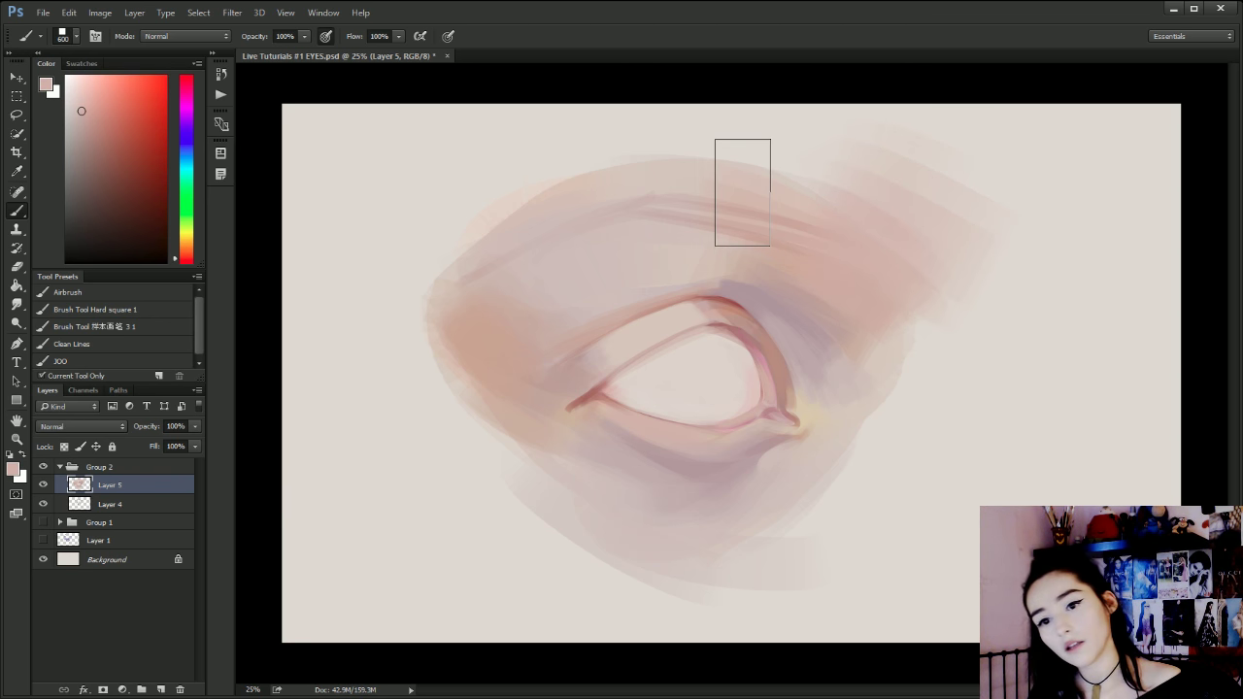
{"action": "left_click_drag", "start_coordinate": [742, 192], "coordinate": [957, 199]}
{"action": "mouse_move", "coordinate": [751, 147]}
{"action": "left_mouse_down"}
{"action": "mouse_move", "coordinate": [801, 175]}
{"action": "mouse_move", "coordinate": [900, 257]}
{"action": "mouse_move", "coordinate": [863, 233]}
{"action": "mouse_move", "coordinate": [881, 263]}
{"action": "mouse_move", "coordinate": [934, 298]}
{"action": "mouse_move", "coordinate": [907, 192]}
{"action": "mouse_move", "coordinate": [975, 203]}
{"action": "left_mouse_up"}
Paint sampled mauve around the outer brow and temple at 600 px, undoing the stroke over the orange outer corner.
{"action": "left_click_drag", "start_coordinate": [361, 315], "coordinate": [461, 209]}
{"action": "mouse_move", "coordinate": [407, 335]}
{"action": "left_mouse_down"}
{"action": "mouse_move", "coordinate": [428, 299]}
{"action": "mouse_move", "coordinate": [483, 366]}
{"action": "mouse_move", "coordinate": [758, 289]}
{"action": "mouse_move", "coordinate": [415, 308]}
{"action": "mouse_move", "coordinate": [495, 266]}
{"action": "mouse_move", "coordinate": [496, 398]}
{"action": "left_mouse_up"}
{"action": "left_click", "coordinate": [764, 296], "text": "alt"}
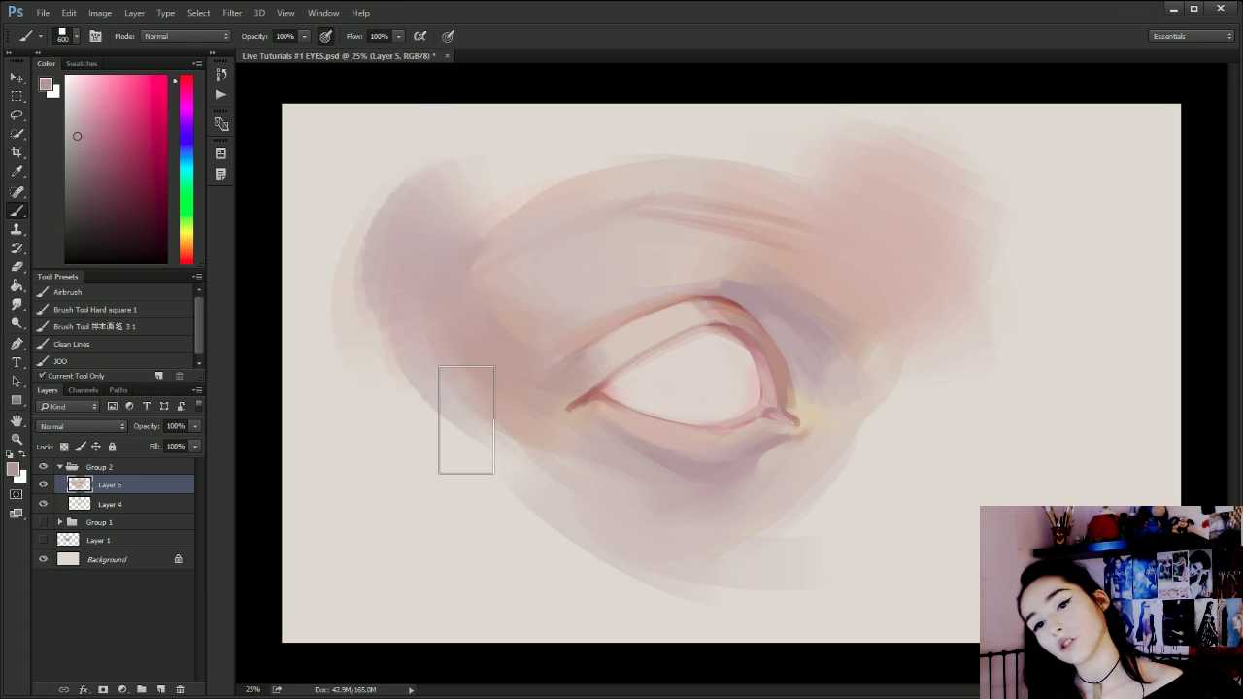
{"action": "key", "text": "ctrl+z"}
{"action": "left_click_drag", "start_coordinate": [408, 299], "coordinate": [525, 177]}
{"action": "mouse_move", "coordinate": [388, 227]}
{"action": "left_mouse_down"}
{"action": "mouse_move", "coordinate": [467, 210]}
{"action": "mouse_move", "coordinate": [428, 246]}
{"action": "left_mouse_up"}
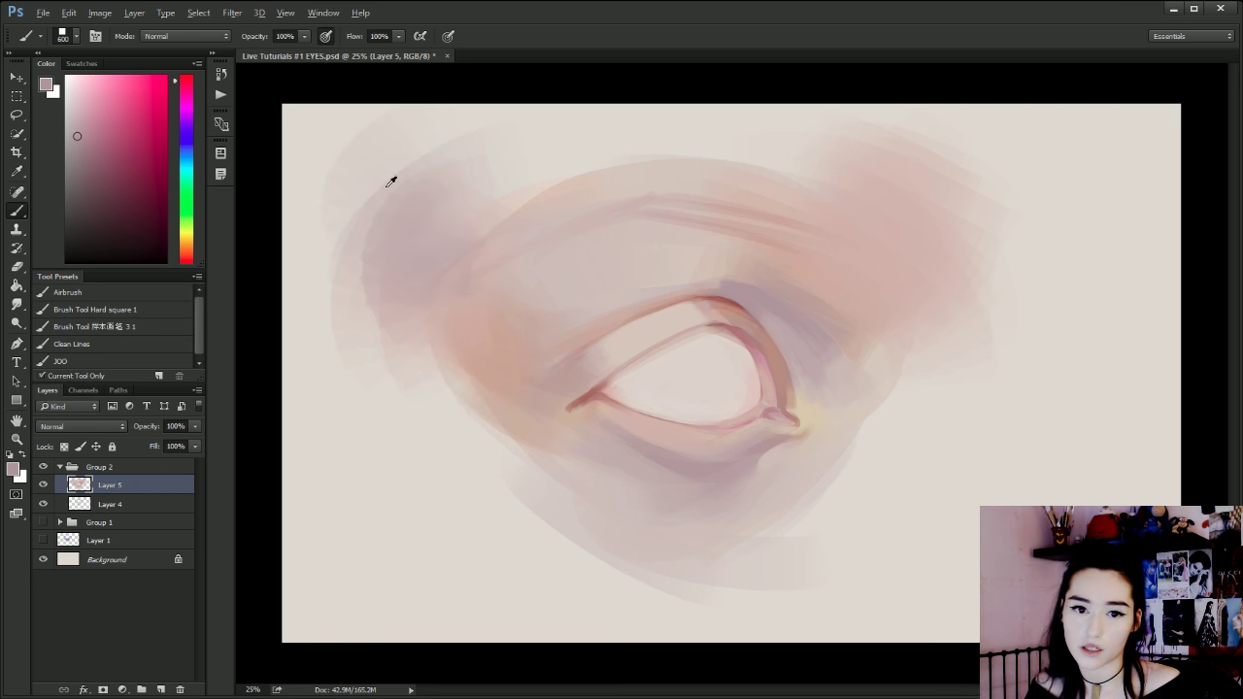
Extend the temple with a sampled lighter mauve, and cover the area above the brow with sampled pale peach at 400 px.
{"action": "left_click", "coordinate": [398, 201], "text": "alt"}
{"action": "mouse_move", "coordinate": [398, 201]}
{"action": "left_mouse_down"}
{"action": "mouse_move", "coordinate": [391, 241]}
{"action": "mouse_move", "coordinate": [416, 234]}
{"action": "mouse_move", "coordinate": [410, 303]}
{"action": "mouse_move", "coordinate": [431, 374]}
{"action": "mouse_move", "coordinate": [392, 214]}
{"action": "left_mouse_up"}
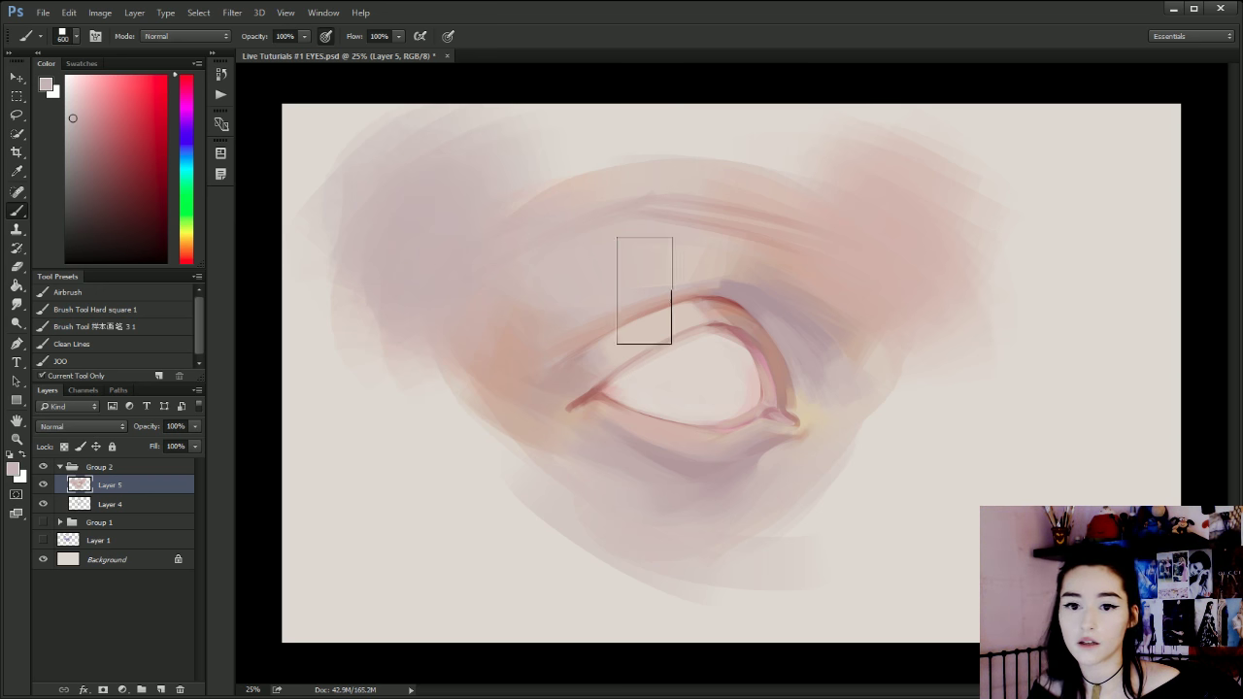
{"action": "left_click", "coordinate": [633, 176], "text": "alt"}
{"action": "key", "text": "bracketleft"}
{"action": "key", "text": "bracketleft"}
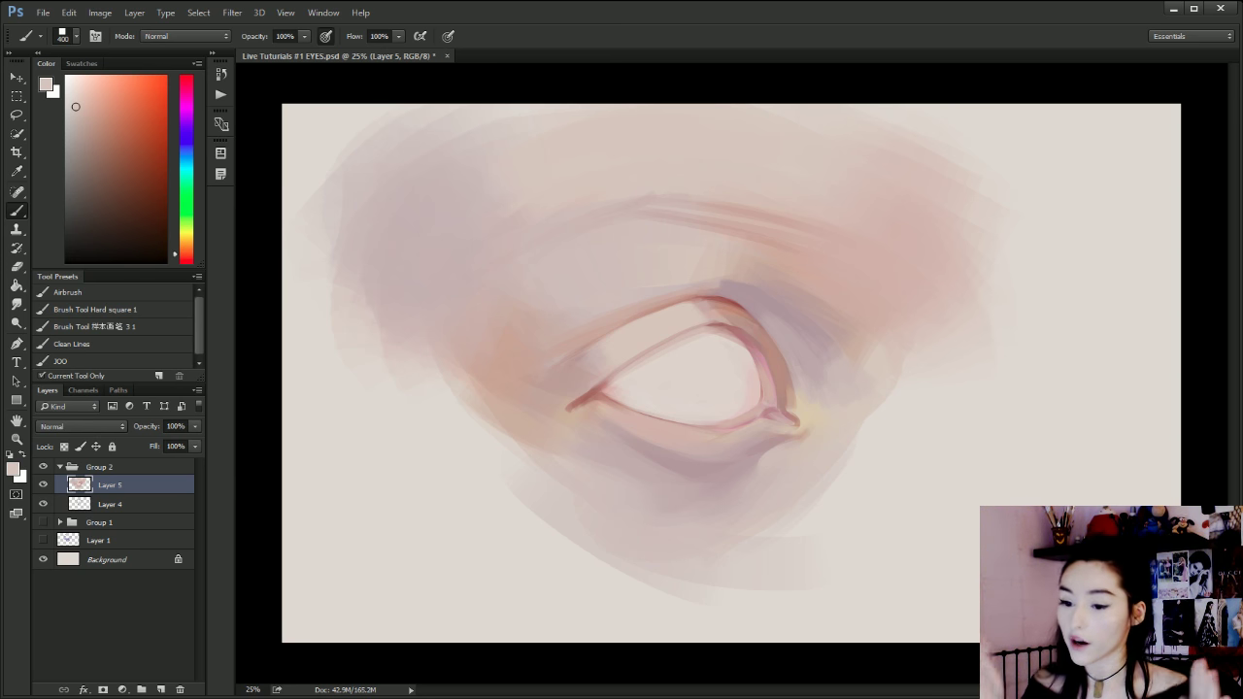
Sample the pale background tone and paint a highlight over the middle of the brow lines, varying the brush size.
{"action": "left_click", "coordinate": [1108, 215], "text": "alt"}
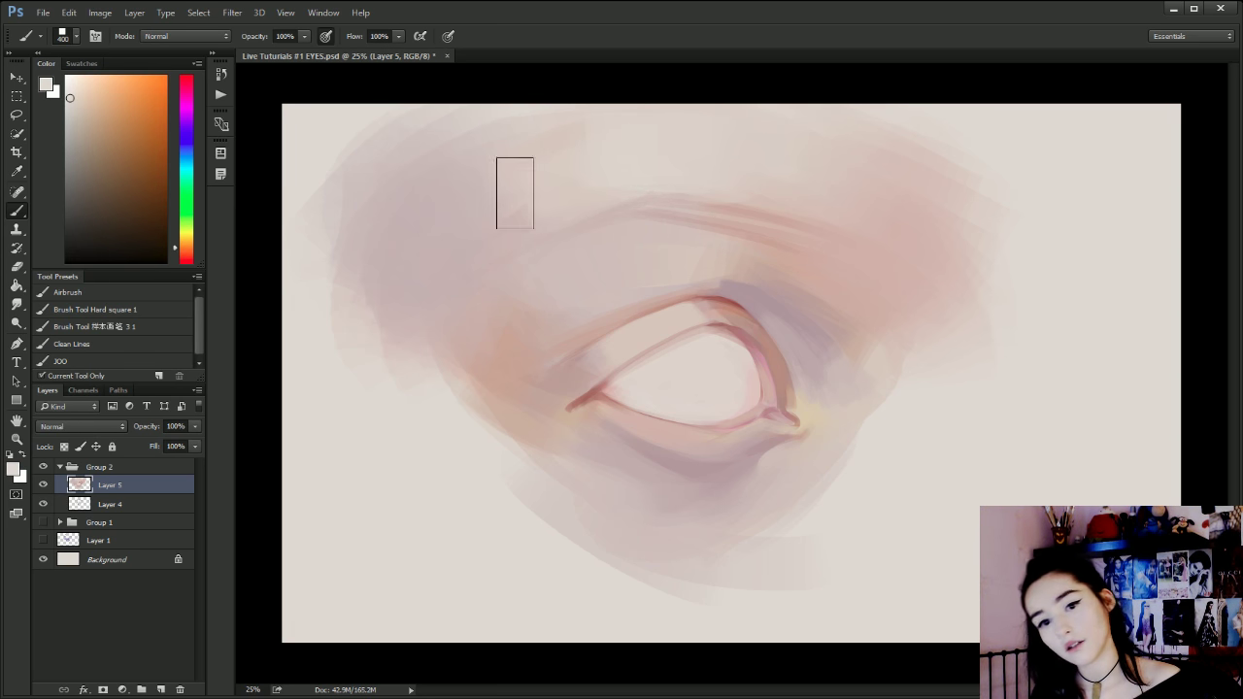
{"action": "key", "text": "bracketleft"}
{"action": "key", "text": "bracketleft"}
{"action": "key", "text": "bracketleft"}
{"action": "key", "text": "bracketleft"}
{"action": "key", "text": "bracketleft"}
{"action": "key", "text": "bracketleft"}
{"action": "key", "text": "bracketright"}
{"action": "key", "text": "bracketright"}
{"action": "key", "text": "bracketright"}
{"action": "key", "text": "bracketright"}
{"action": "key", "text": "bracketright"}
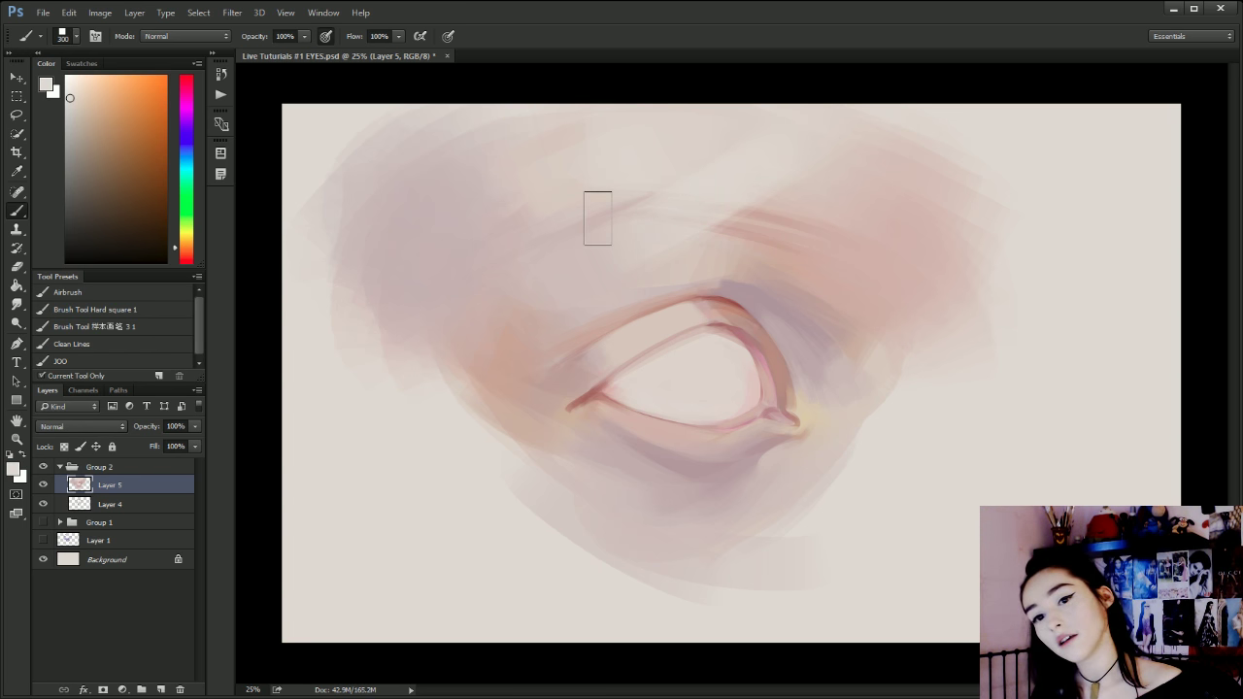
Soften the pale brow-bone highlight and fade the outer brow lines with broad strokes between 200 and 600 px.
{"action": "key", "text": "bracketright"}
{"action": "key", "text": "bracketright"}
{"action": "key", "text": "bracketright"}
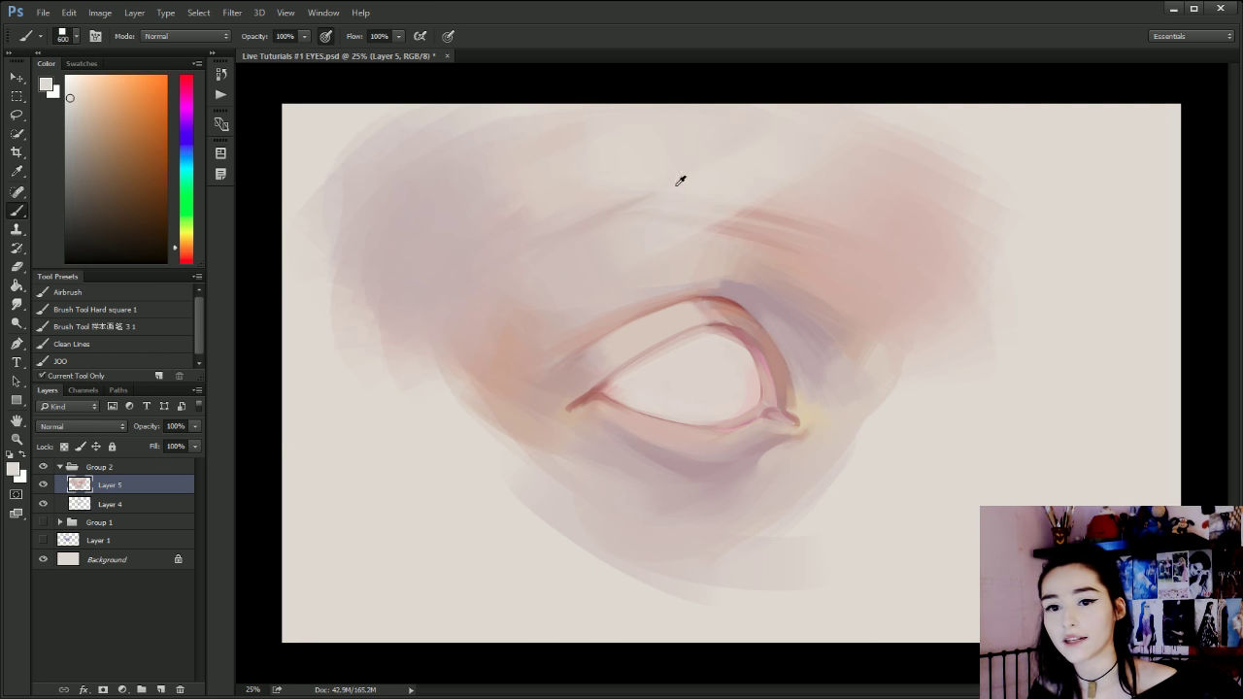
{"action": "key", "text": "bracketleft"}
{"action": "key", "text": "bracketleft"}
{"action": "key", "text": "bracketleft"}
{"action": "key", "text": "bracketleft"}
{"action": "key", "text": "bracketleft"}
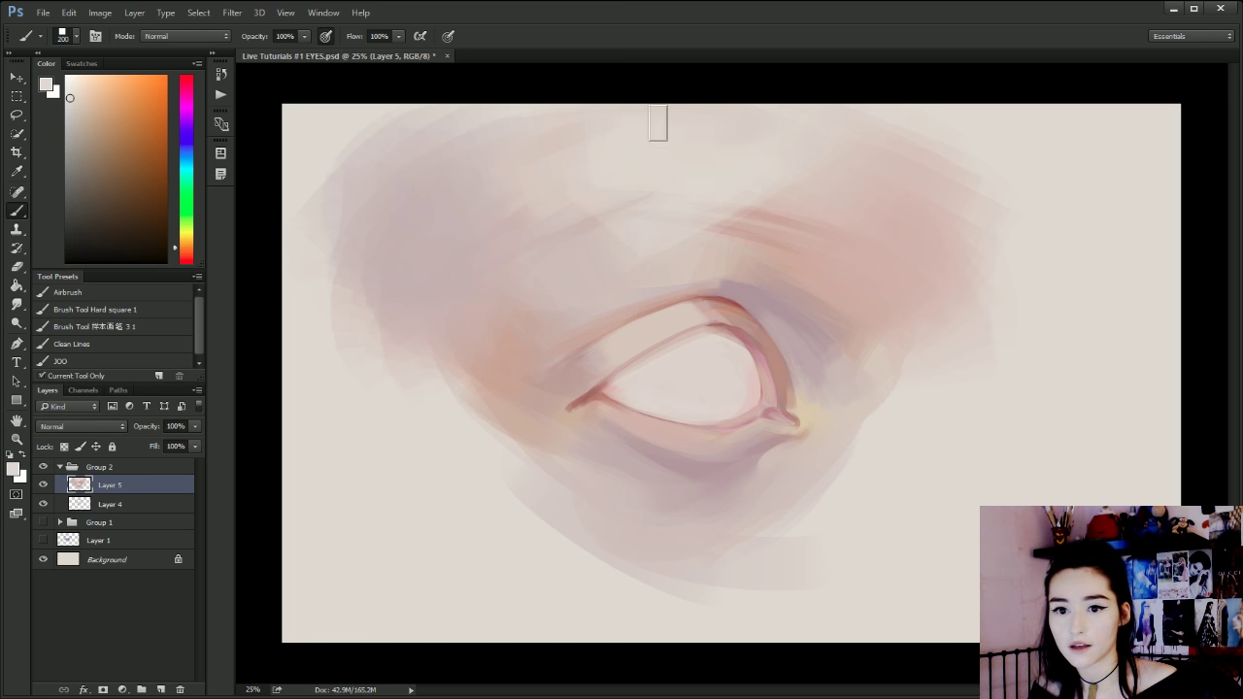
{"action": "key", "text": "bracketright"}
{"action": "key", "text": "bracketright"}
{"action": "key", "text": "bracketright"}
{"action": "key", "text": "bracketright"}
{"action": "key", "text": "bracketright"}
{"action": "key", "text": "bracketright"}
{"action": "key", "text": "bracketright"}
{"action": "key", "text": "bracketleft"}
{"action": "key", "text": "bracketleft"}
{"action": "key", "text": "bracketleft"}
{"action": "key", "text": "bracketleft"}
{"action": "key", "text": "bracketleft"}
{"action": "key", "text": "bracketleft"}
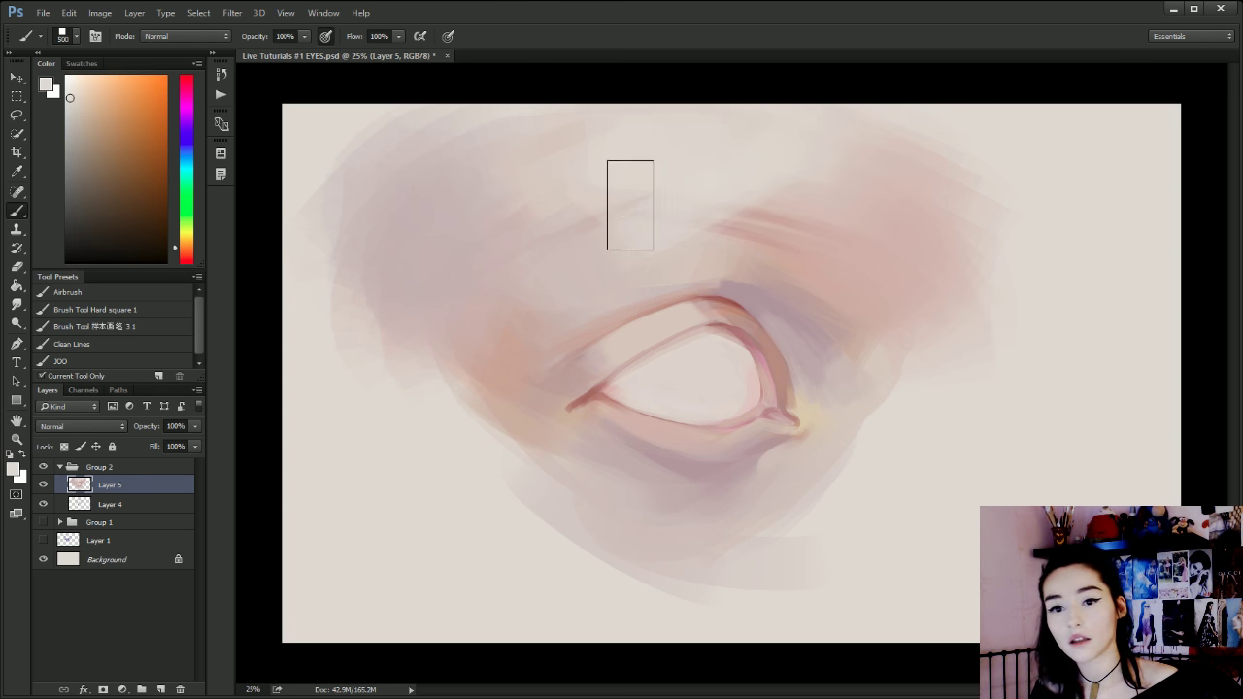
Sample the muted red of the lid crease and paint the inner part of the eyebrow at 150 px.
{"action": "key", "text": "bracketleft"}
{"action": "key", "text": "bracketleft"}
{"action": "key", "text": "bracketleft"}
{"action": "key", "text": "bracketleft"}
{"action": "key", "text": "bracketleft"}
{"action": "key", "text": "bracketleft"}
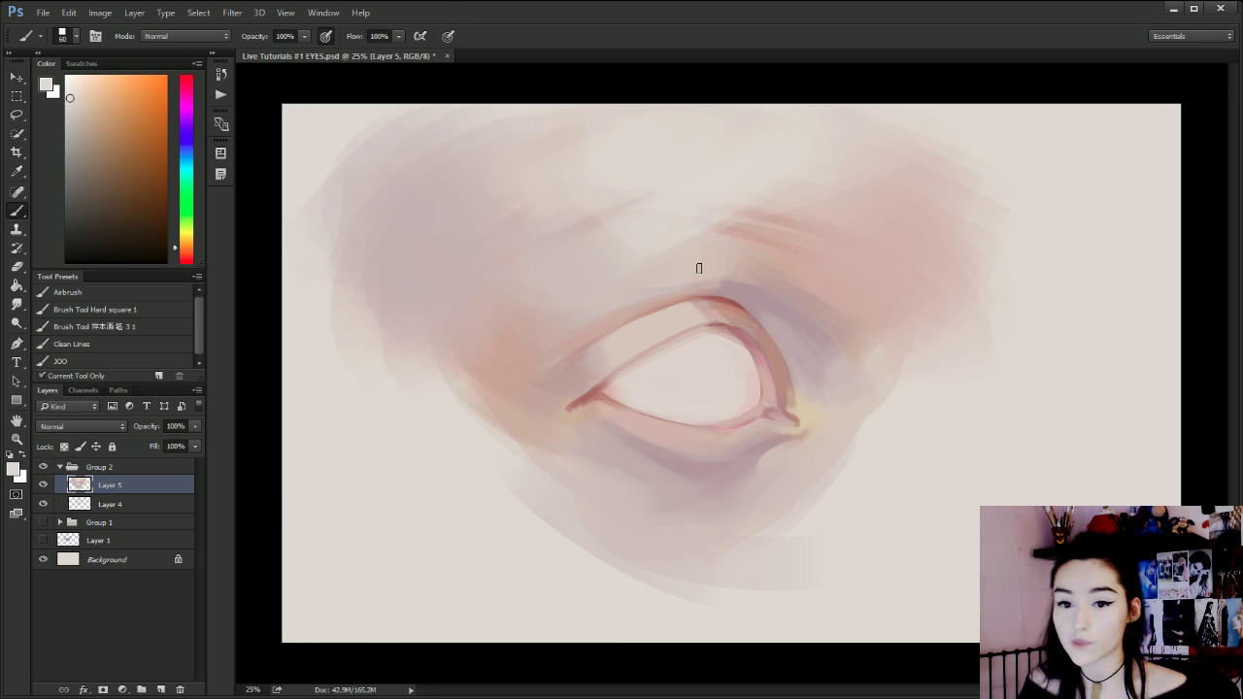
{"action": "left_click", "coordinate": [723, 296], "text": "alt"}
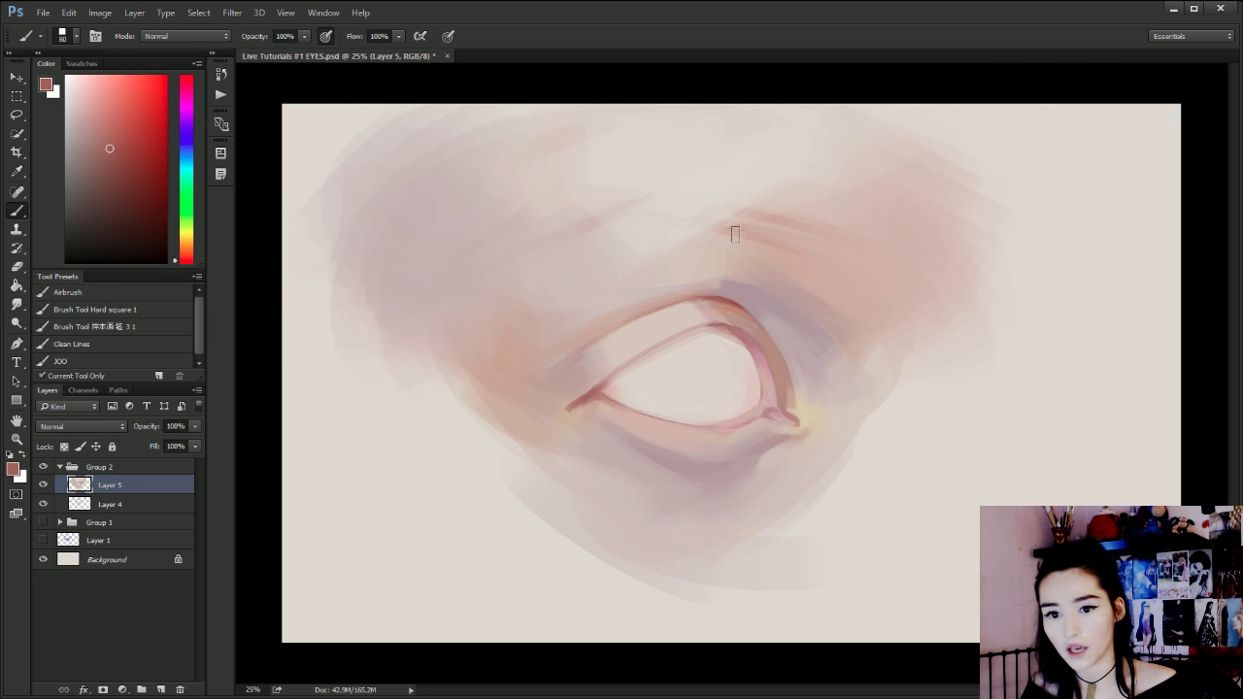
{"action": "key", "text": "bracketright"}
{"action": "key", "text": "bracketright"}
{"action": "key", "text": "bracketright"}
{"action": "key", "text": "bracketright"}
{"action": "mouse_move", "coordinate": [736, 222]}
{"action": "left_mouse_down"}
{"action": "mouse_move", "coordinate": [805, 244]}
{"action": "mouse_move", "coordinate": [787, 236]}
{"action": "left_mouse_up"}
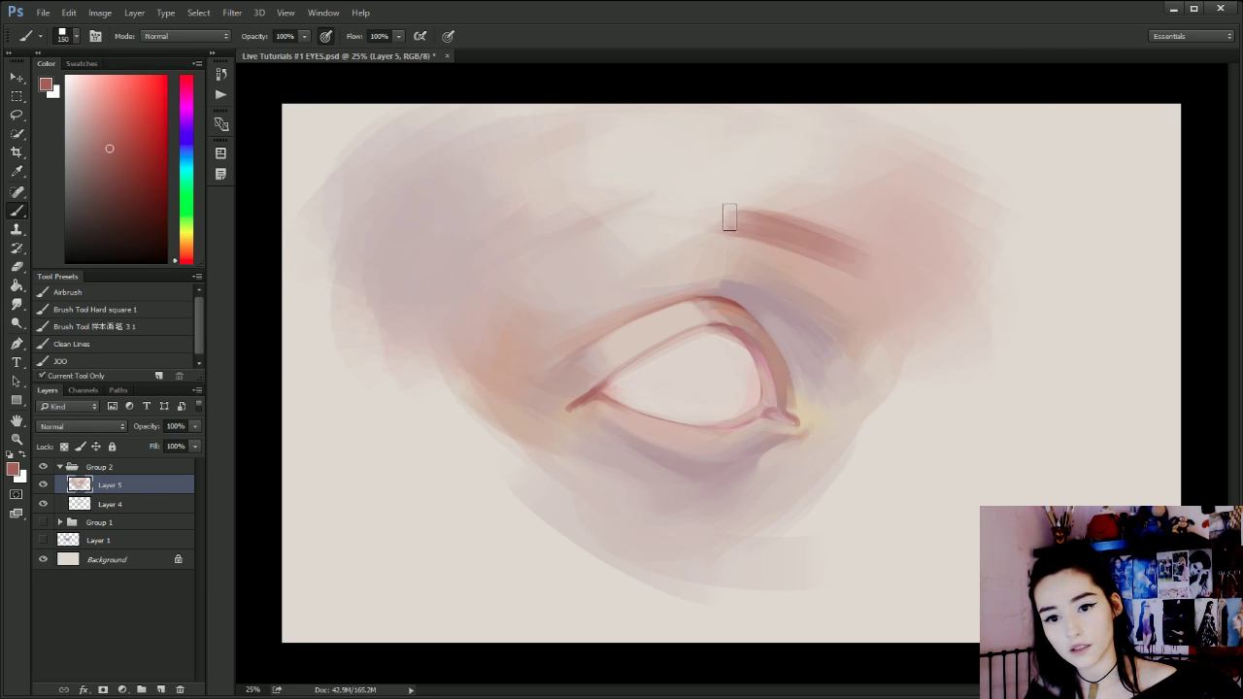
Paint the outer tail of the eyebrow in muted red with two strokes of a much smaller brush.
{"action": "key", "text": "bracketleft"}
{"action": "key", "text": "bracketleft"}
{"action": "key", "text": "bracketleft"}
{"action": "key", "text": "bracketleft"}
{"action": "key", "text": "bracketleft"}
{"action": "key", "text": "bracketleft"}
{"action": "key", "text": "bracketleft"}
{"action": "left_click_drag", "start_coordinate": [598, 215], "coordinate": [520, 248]}
{"action": "mouse_move", "coordinate": [582, 225]}
{"action": "left_mouse_down"}
{"action": "mouse_move", "coordinate": [495, 264]}
{"action": "mouse_move", "coordinate": [504, 262]}
{"action": "left_mouse_up"}
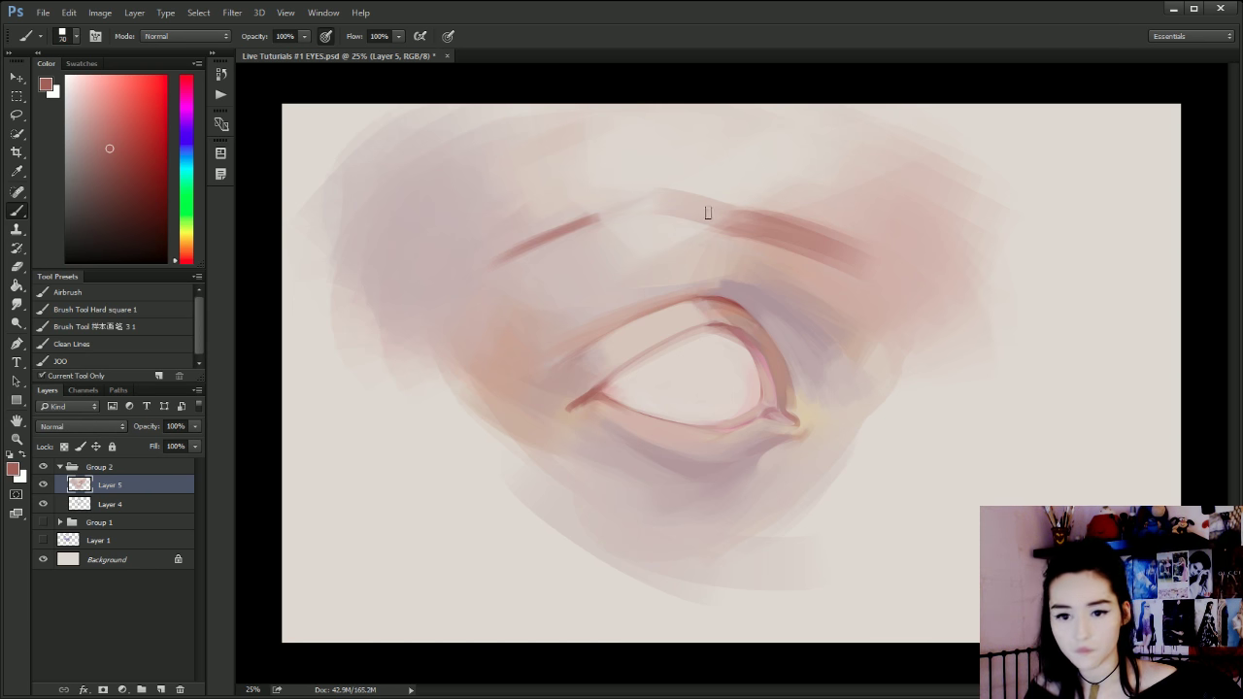
Sample the pale pink of the brow's arch and fill the gap between the two brow ends at 90 px.
{"action": "left_click", "coordinate": [689, 199], "text": "alt"}
{"action": "key", "text": "bracketright"}
{"action": "key", "text": "bracketright"}
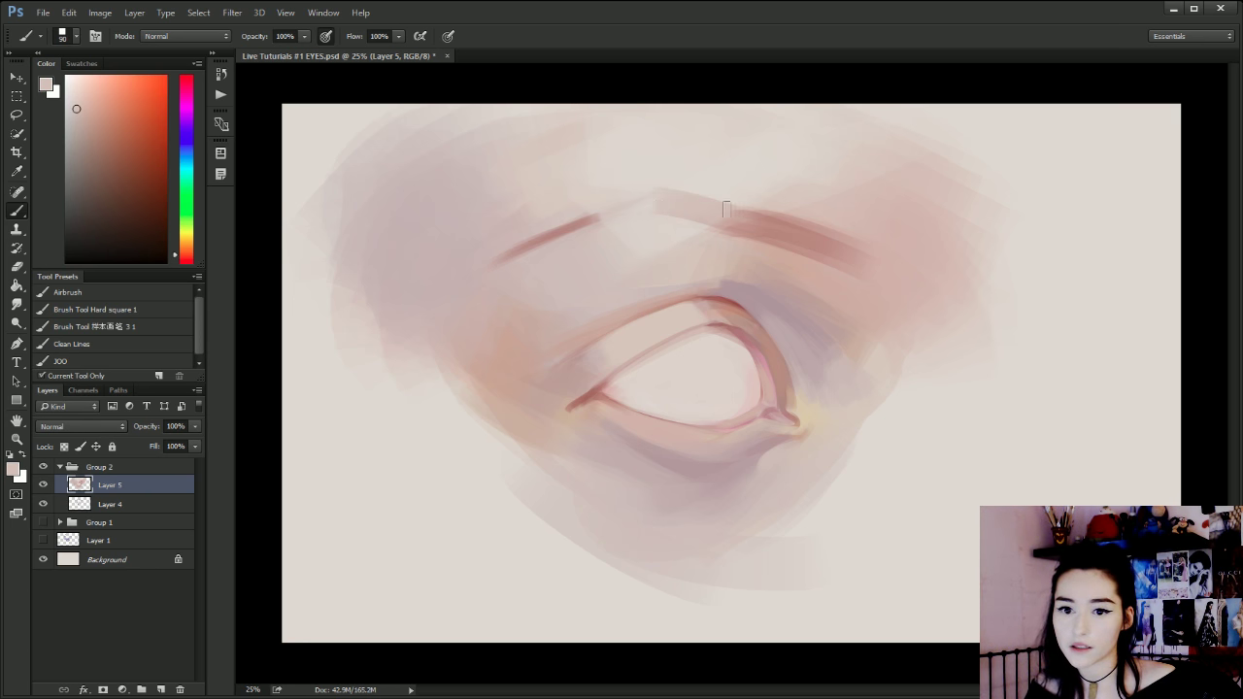
{"action": "mouse_move", "coordinate": [676, 213]}
{"action": "left_mouse_down"}
{"action": "mouse_move", "coordinate": [612, 216]}
{"action": "mouse_move", "coordinate": [654, 196]}
{"action": "mouse_move", "coordinate": [587, 222]}
{"action": "left_mouse_up"}
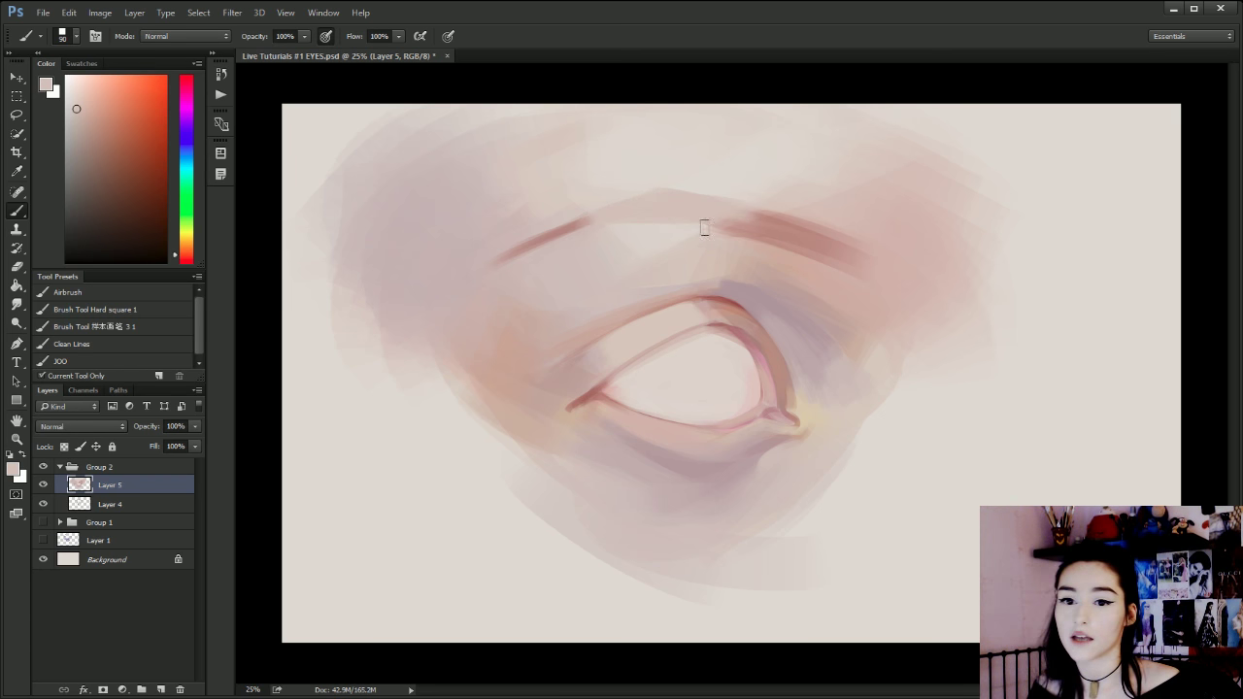
Sample the muted red and thicken the inner part of the eyebrow at 125 px, extending it toward the arch.
{"action": "left_click", "coordinate": [788, 224], "text": "alt"}
{"action": "key", "text": "bracketright"}
{"action": "key", "text": "bracketright"}
{"action": "mouse_move", "coordinate": [755, 230]}
{"action": "left_mouse_down"}
{"action": "mouse_move", "coordinate": [690, 218]}
{"action": "mouse_move", "coordinate": [818, 241]}
{"action": "mouse_move", "coordinate": [739, 213]}
{"action": "mouse_move", "coordinate": [698, 225]}
{"action": "left_mouse_up"}
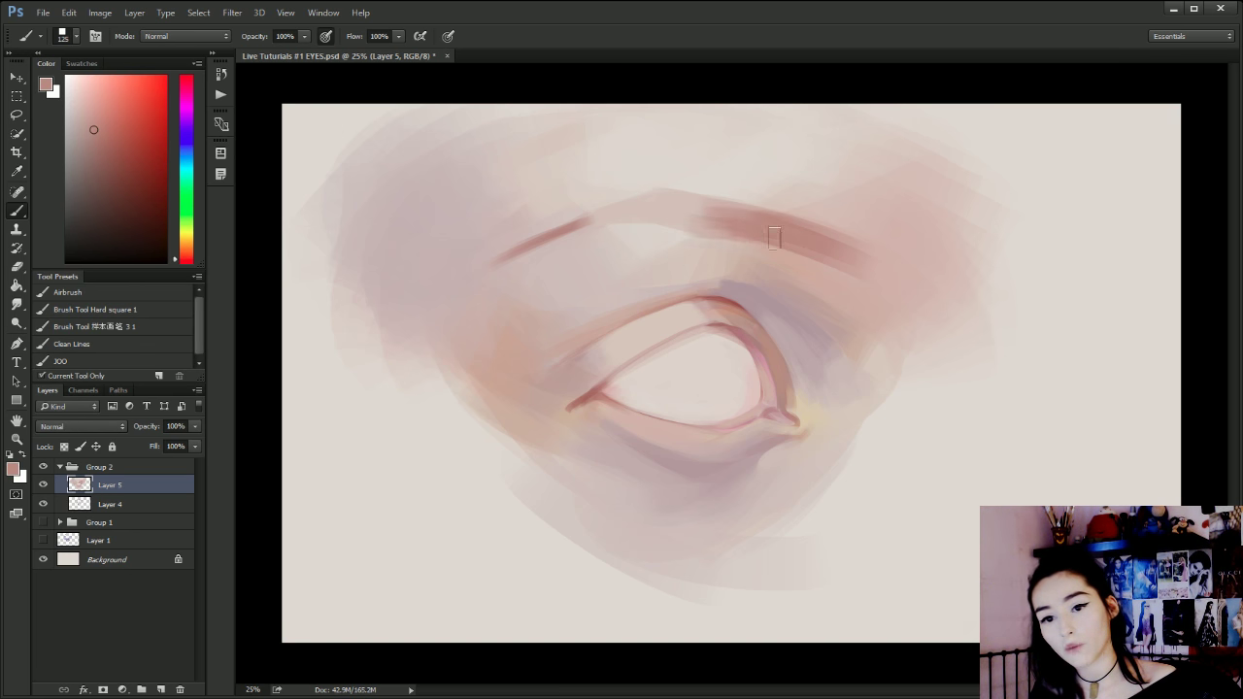
{"action": "left_click_drag", "start_coordinate": [866, 272], "coordinate": [813, 257]}
Lengthen the outer tail of the eyebrow in muted red, tapering it to a point with a 45 px brush.
{"action": "key", "text": "bracketleft"}
{"action": "key", "text": "bracketleft"}
{"action": "key", "text": "bracketleft"}
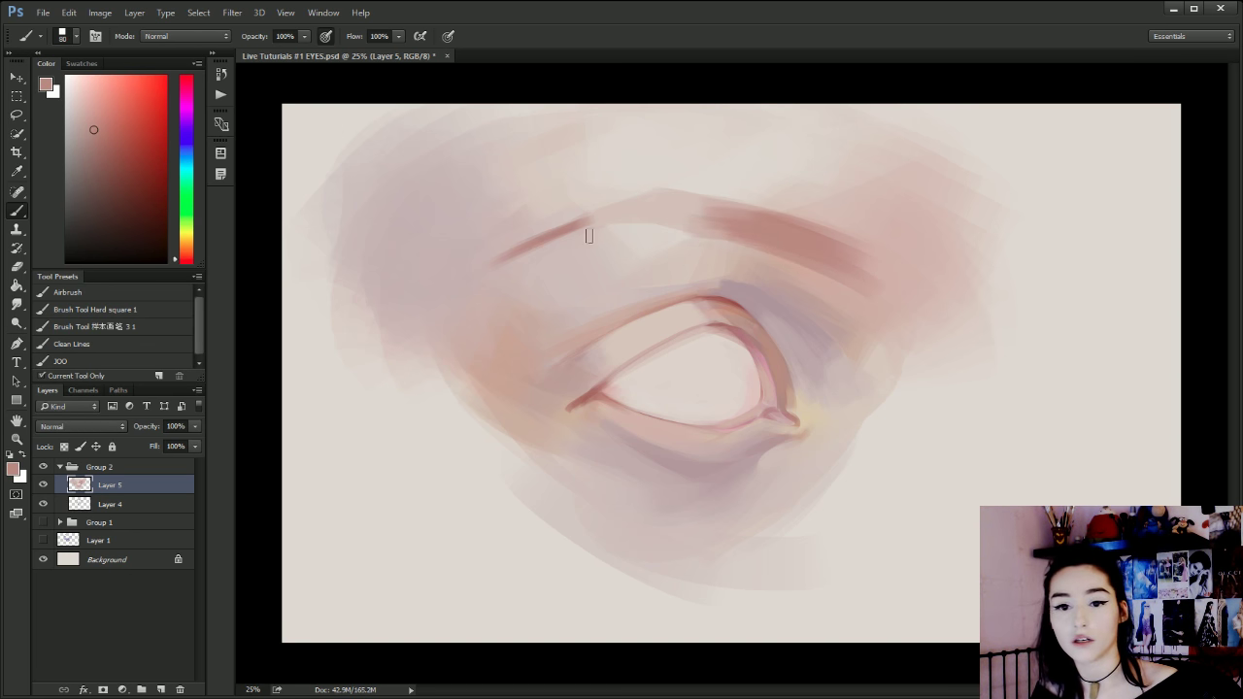
{"action": "mouse_move", "coordinate": [590, 234]}
{"action": "left_mouse_down"}
{"action": "mouse_move", "coordinate": [480, 289]}
{"action": "mouse_move", "coordinate": [560, 233]}
{"action": "mouse_move", "coordinate": [473, 282]}
{"action": "mouse_move", "coordinate": [576, 218]}
{"action": "mouse_move", "coordinate": [489, 274]}
{"action": "mouse_move", "coordinate": [596, 226]}
{"action": "mouse_move", "coordinate": [505, 268]}
{"action": "left_mouse_up"}
{"action": "key", "text": "ctrl+z"}
{"action": "key", "text": "bracketleft"}
{"action": "key", "text": "bracketleft"}
{"action": "key", "text": "bracketleft"}
{"action": "key", "text": "bracketleft"}
{"action": "key", "text": "bracketleft"}
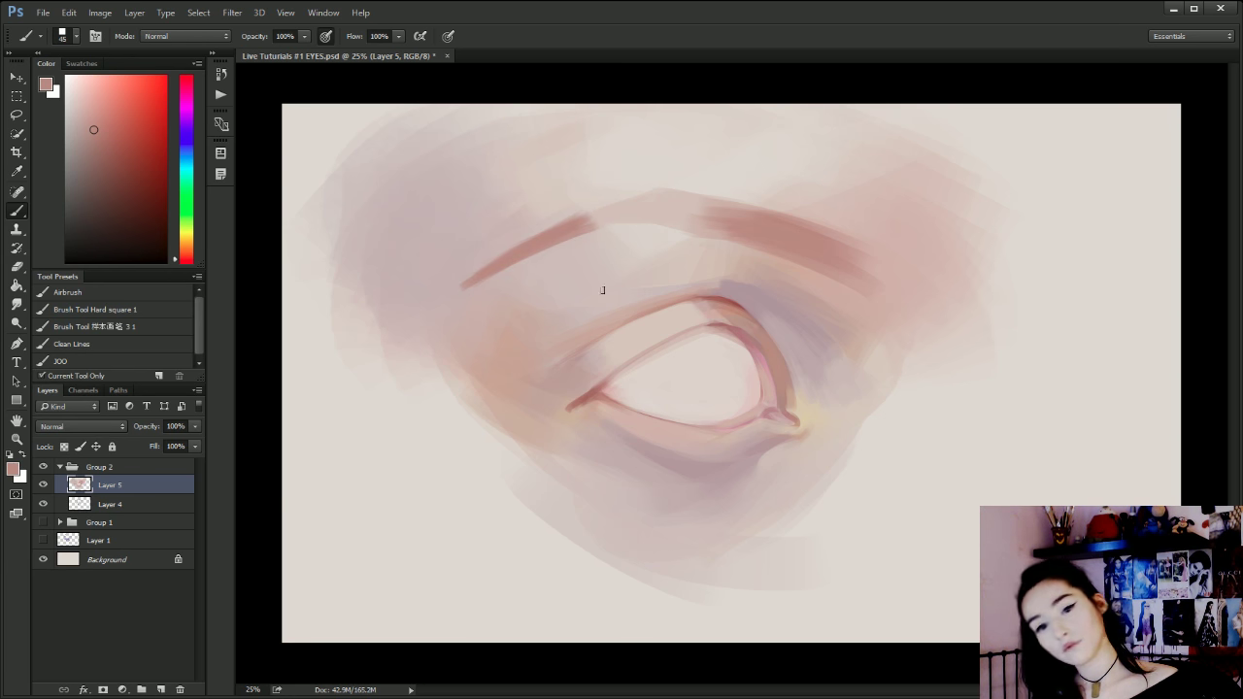
Sample the arch's pale pink and soften the transition into the inner part of the eyebrow at 90 px.
{"action": "left_click", "coordinate": [636, 194], "text": "alt"}
{"action": "key", "text": "bracketright"}
{"action": "key", "text": "bracketright"}
{"action": "key", "text": "bracketright"}
{"action": "key", "text": "bracketright"}
{"action": "key", "text": "bracketright"}
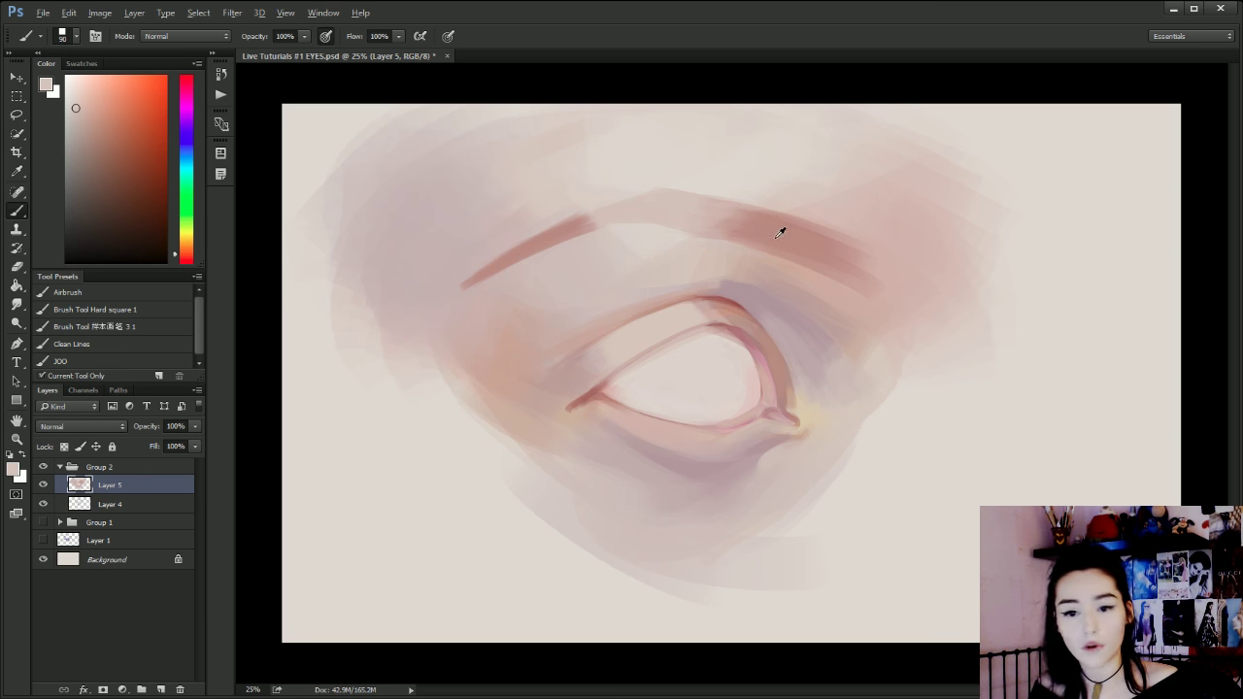
Sample the deeper red of the upper lid crease and glaze it over the brow's arch and inner part at 100 px.
{"action": "left_click", "coordinate": [736, 291], "text": "alt"}
{"action": "key", "text": "bracketright"}
{"action": "key", "text": "bracketright"}
{"action": "key", "text": "bracketright"}
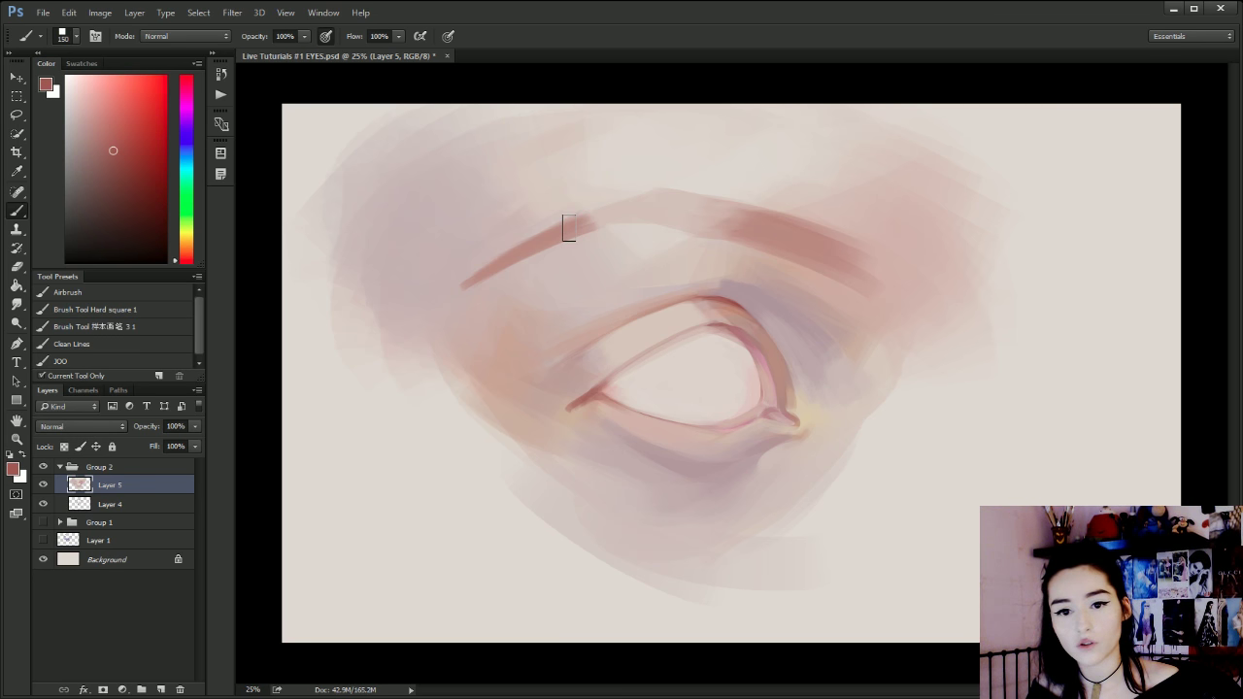
{"action": "left_click_drag", "start_coordinate": [566, 222], "coordinate": [647, 209]}
{"action": "key", "text": "ctrl+z"}
{"action": "key", "text": "bracketleft"}
{"action": "key", "text": "bracketleft"}
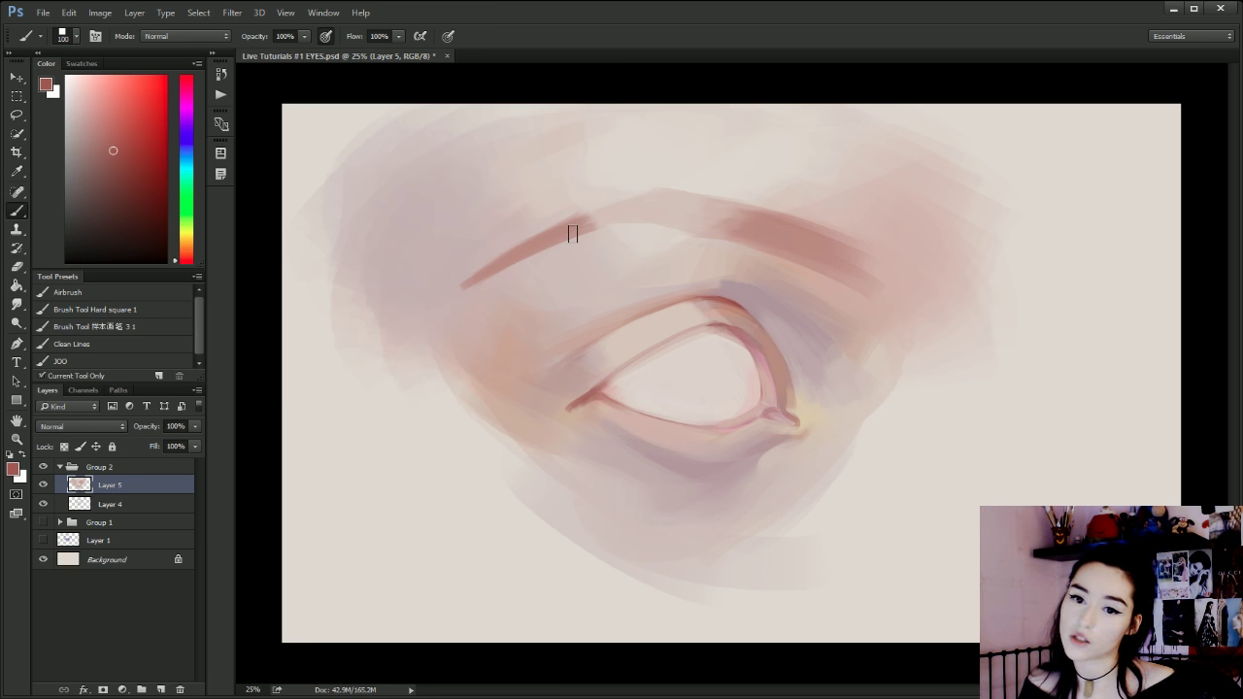
{"action": "mouse_move", "coordinate": [569, 236]}
{"action": "left_mouse_down"}
{"action": "mouse_move", "coordinate": [686, 212]}
{"action": "mouse_move", "coordinate": [632, 209]}
{"action": "mouse_move", "coordinate": [719, 217]}
{"action": "left_mouse_up"}
{"action": "mouse_move", "coordinate": [641, 207]}
{"action": "left_mouse_down"}
{"action": "mouse_move", "coordinate": [745, 219]}
{"action": "mouse_move", "coordinate": [740, 234]}
{"action": "mouse_move", "coordinate": [605, 208]}
{"action": "mouse_move", "coordinate": [591, 219]}
{"action": "mouse_move", "coordinate": [822, 254]}
{"action": "mouse_move", "coordinate": [783, 233]}
{"action": "mouse_move", "coordinate": [864, 275]}
{"action": "left_mouse_up"}
Strengthen the arch and the lower edge of the inner brow in deeper red with a 70 to 90 px brush.
{"action": "key", "text": "bracketleft"}
{"action": "key", "text": "bracketleft"}
{"action": "key", "text": "bracketleft"}
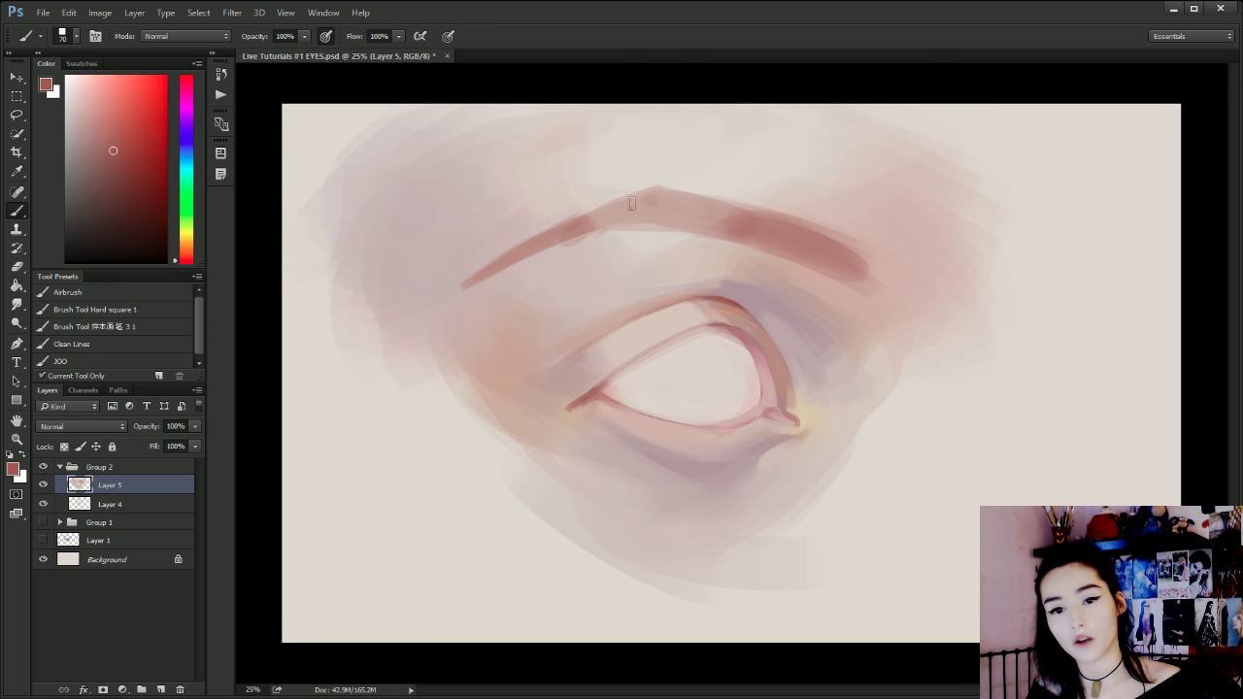
{"action": "mouse_move", "coordinate": [553, 239]}
{"action": "left_mouse_down"}
{"action": "mouse_move", "coordinate": [686, 212]}
{"action": "mouse_move", "coordinate": [511, 257]}
{"action": "mouse_move", "coordinate": [641, 208]}
{"action": "mouse_move", "coordinate": [740, 228]}
{"action": "mouse_move", "coordinate": [666, 200]}
{"action": "mouse_move", "coordinate": [695, 207]}
{"action": "left_mouse_up"}
{"action": "mouse_move", "coordinate": [831, 258]}
{"action": "left_mouse_down"}
{"action": "mouse_move", "coordinate": [812, 247]}
{"action": "mouse_move", "coordinate": [845, 267]}
{"action": "mouse_move", "coordinate": [791, 262]}
{"action": "mouse_move", "coordinate": [788, 251]}
{"action": "left_mouse_up"}
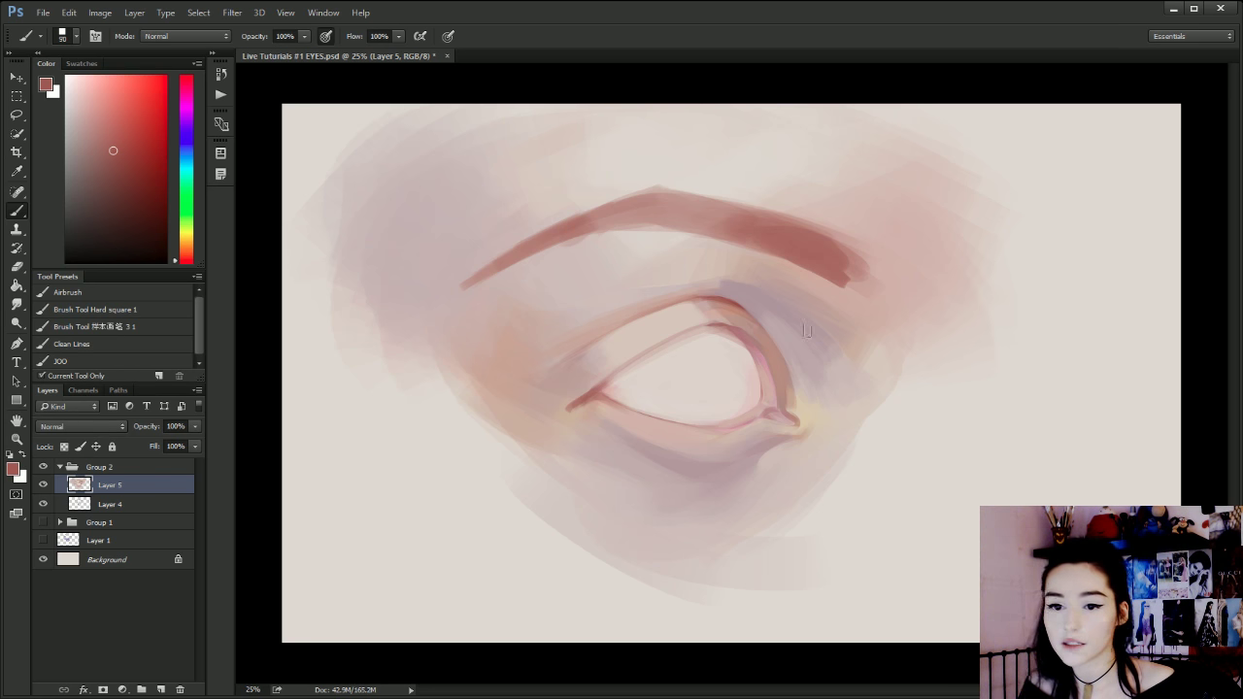
Sample the brow's red and shade the hollow between the inner brow and the inner eye corner at 300 px.
{"action": "left_click", "coordinate": [762, 291], "text": "alt"}
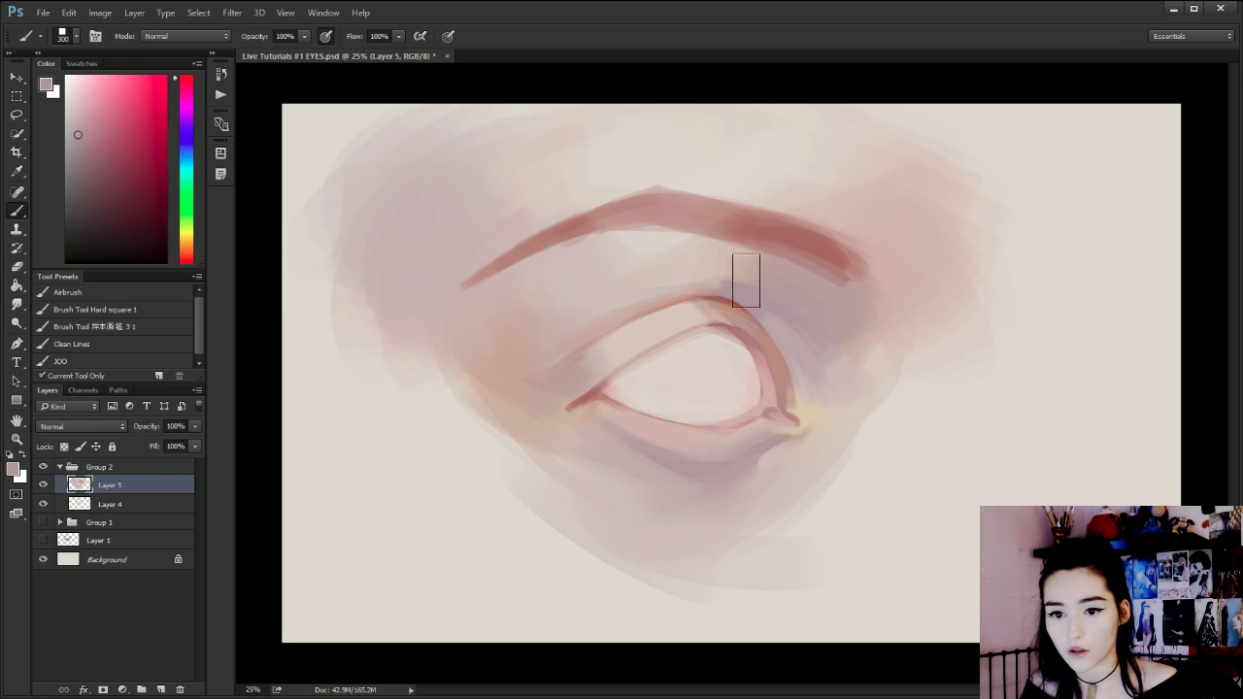
{"action": "key", "text": "ctrl+z"}
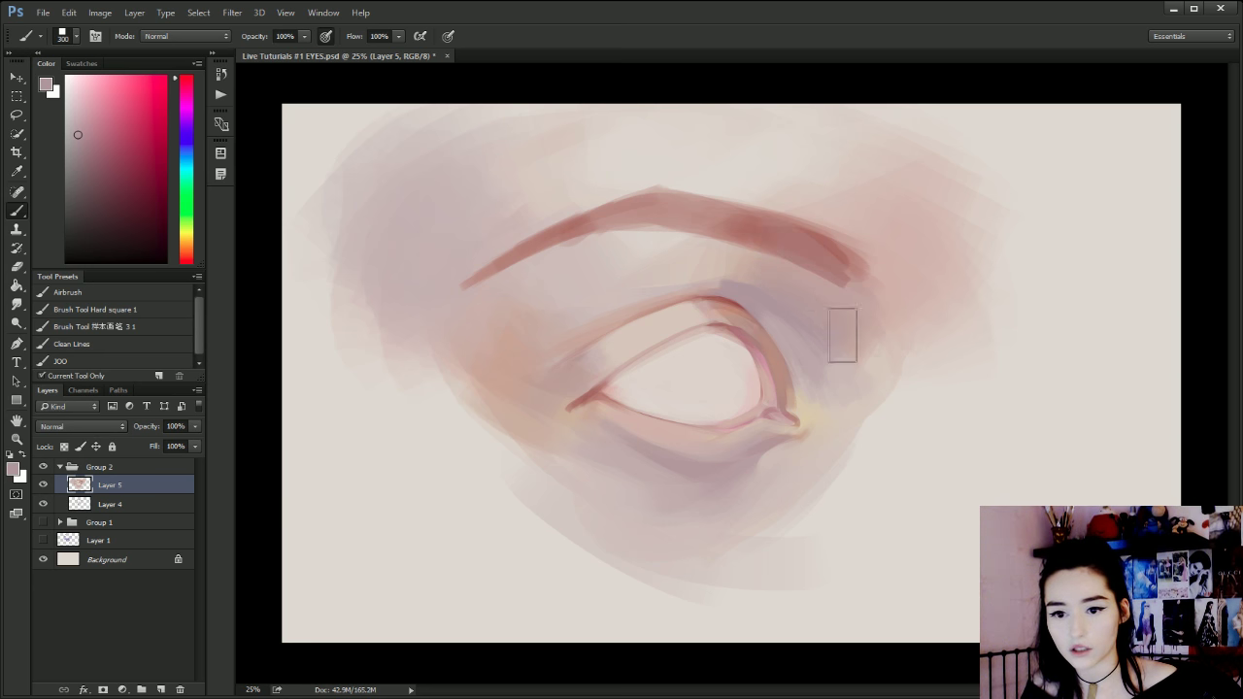
{"action": "left_click", "coordinate": [832, 240], "text": "alt"}
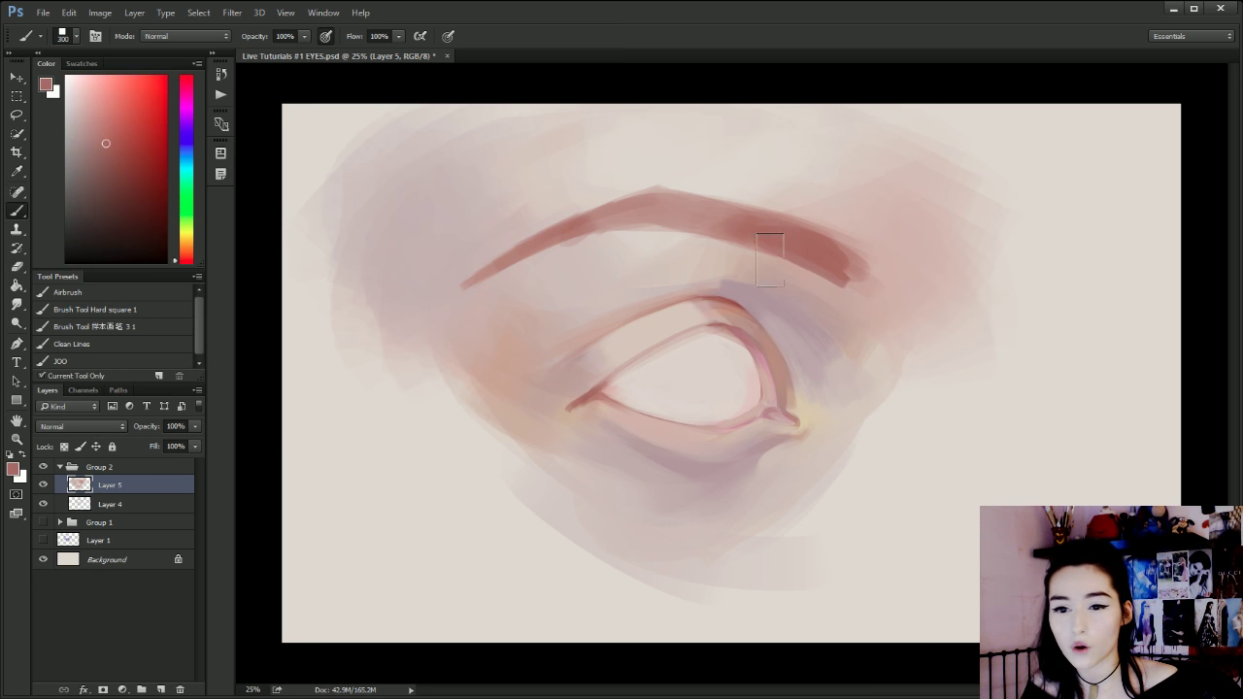
{"action": "left_click_drag", "start_coordinate": [789, 340], "coordinate": [798, 371]}
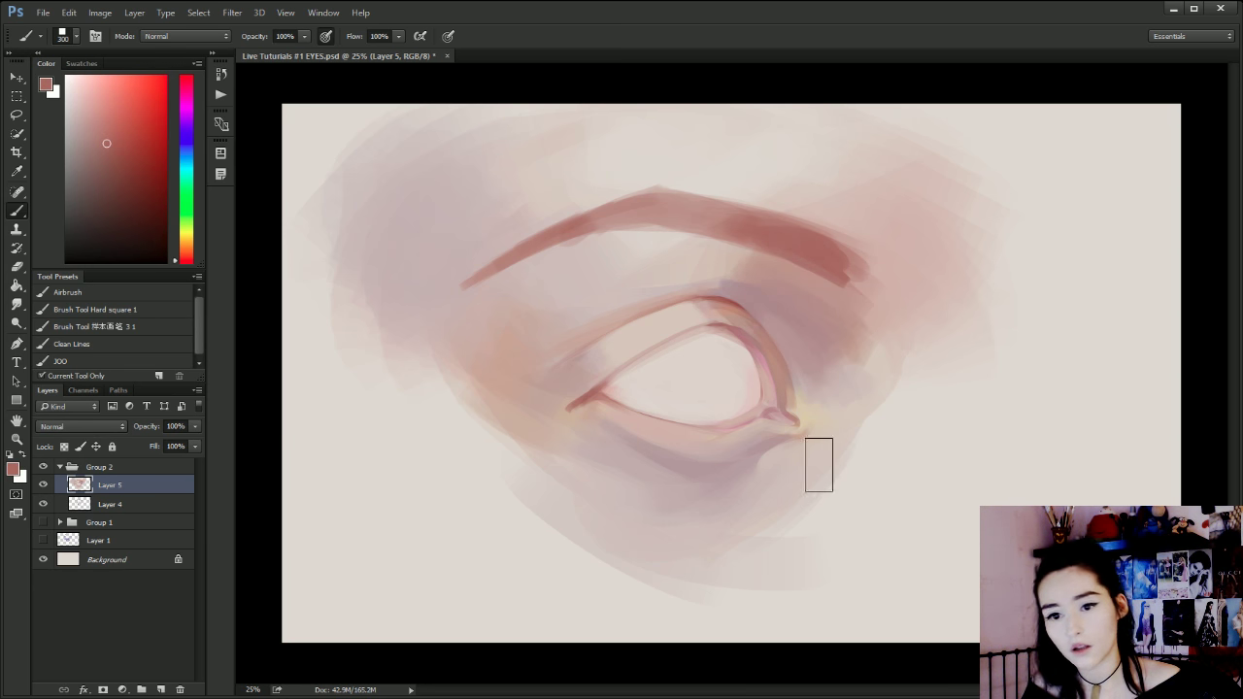
Extend the red shading from the inner brow down the side of the nose with broad 500 px strokes.
{"action": "key", "text": "bracketright"}
{"action": "key", "text": "bracketright"}
{"action": "mouse_move", "coordinate": [854, 315]}
{"action": "left_mouse_down"}
{"action": "mouse_move", "coordinate": [872, 428]}
{"action": "mouse_move", "coordinate": [891, 388]}
{"action": "mouse_move", "coordinate": [864, 514]}
{"action": "mouse_move", "coordinate": [798, 564]}
{"action": "left_mouse_up"}
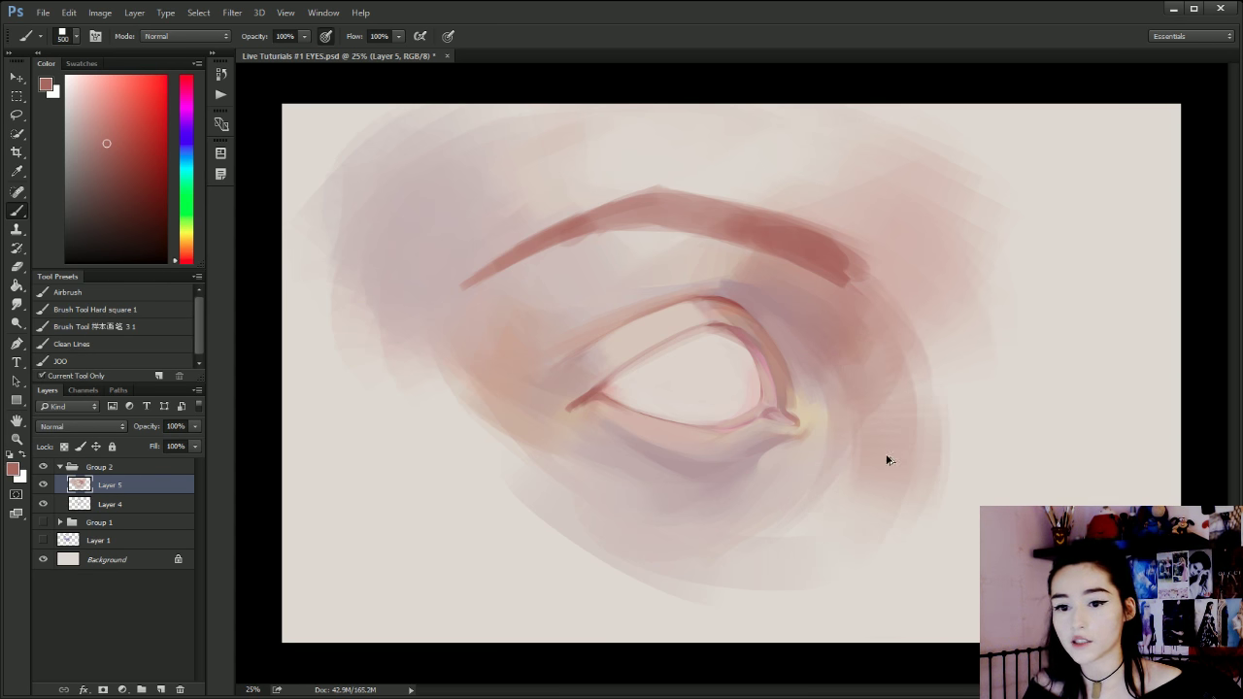
{"action": "left_click_drag", "start_coordinate": [888, 458], "coordinate": [910, 551]}
{"action": "mouse_move", "coordinate": [880, 434]}
{"action": "left_mouse_down"}
{"action": "mouse_move", "coordinate": [909, 546]}
{"action": "mouse_move", "coordinate": [846, 508]}
{"action": "mouse_move", "coordinate": [838, 541]}
{"action": "mouse_move", "coordinate": [857, 519]}
{"action": "left_mouse_up"}
{"action": "key", "text": "ctrl+z"}
{"action": "left_click_drag", "start_coordinate": [871, 407], "coordinate": [863, 512]}
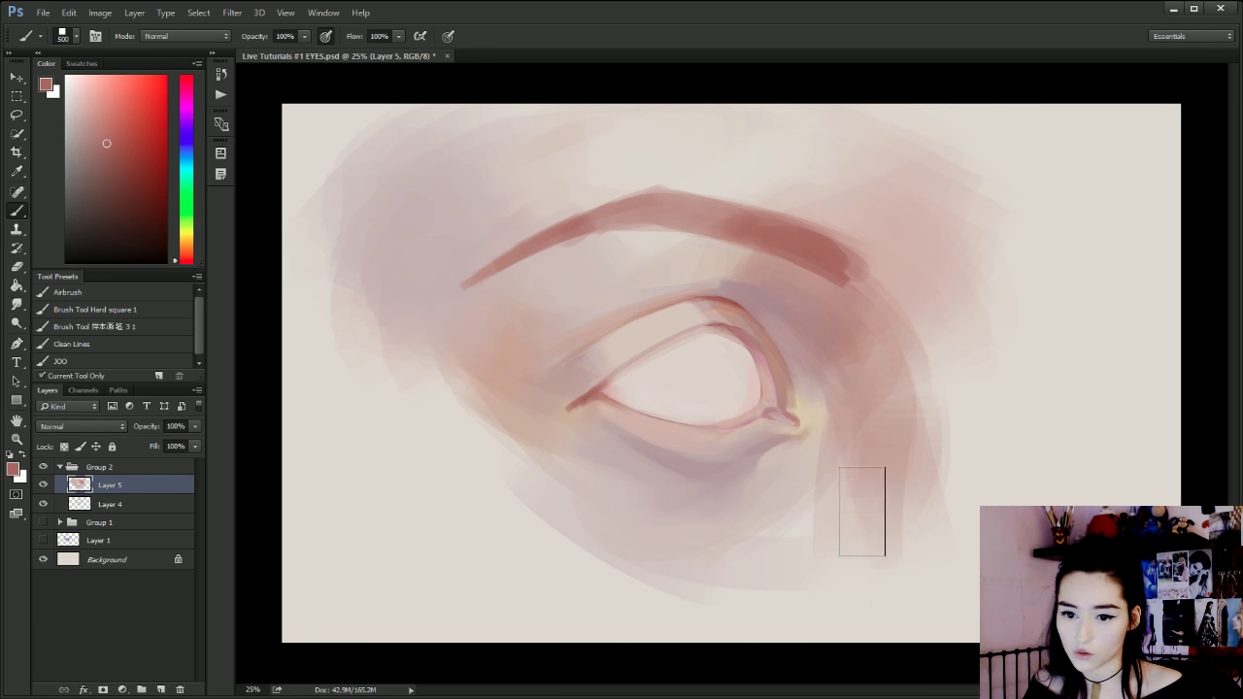
Sample lighter pinks from the nose shading and widen and even out its lower part at 500 px.
{"action": "left_click", "coordinate": [888, 429], "text": "alt"}
{"action": "mouse_move", "coordinate": [875, 433]}
{"action": "left_mouse_down"}
{"action": "mouse_move", "coordinate": [845, 585]}
{"action": "mouse_move", "coordinate": [893, 538]}
{"action": "mouse_move", "coordinate": [932, 555]}
{"action": "mouse_move", "coordinate": [952, 596]}
{"action": "left_mouse_up"}
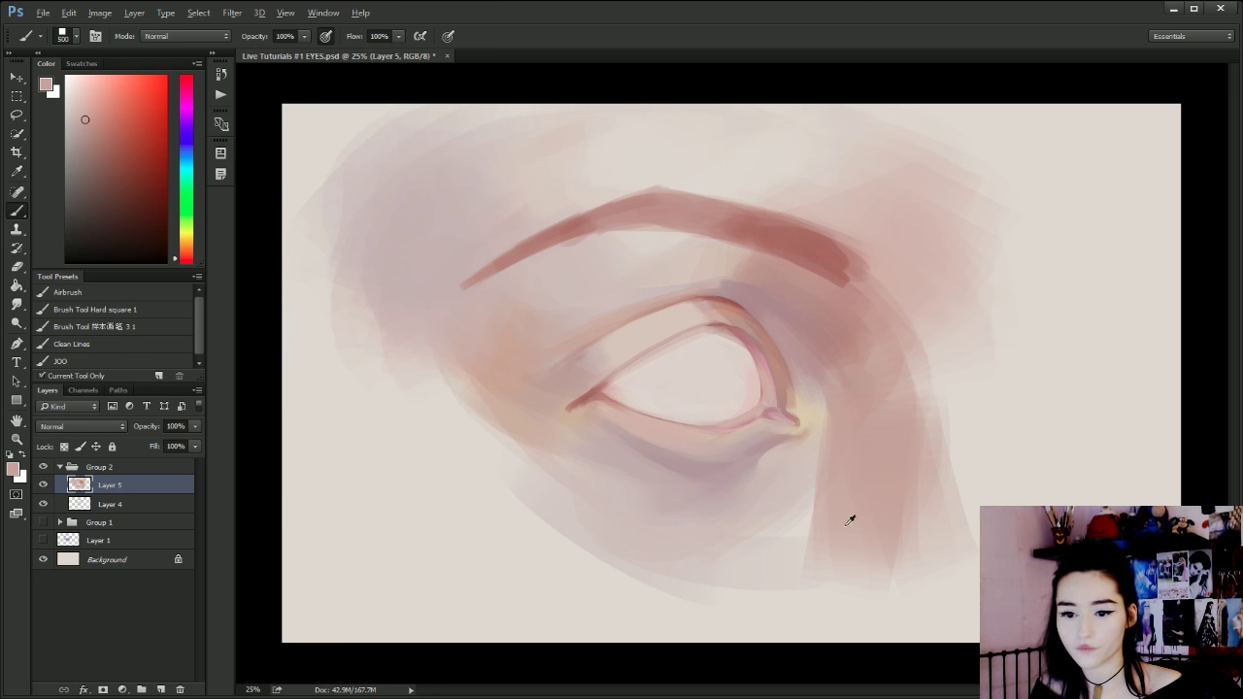
{"action": "left_click", "coordinate": [913, 528], "text": "alt"}
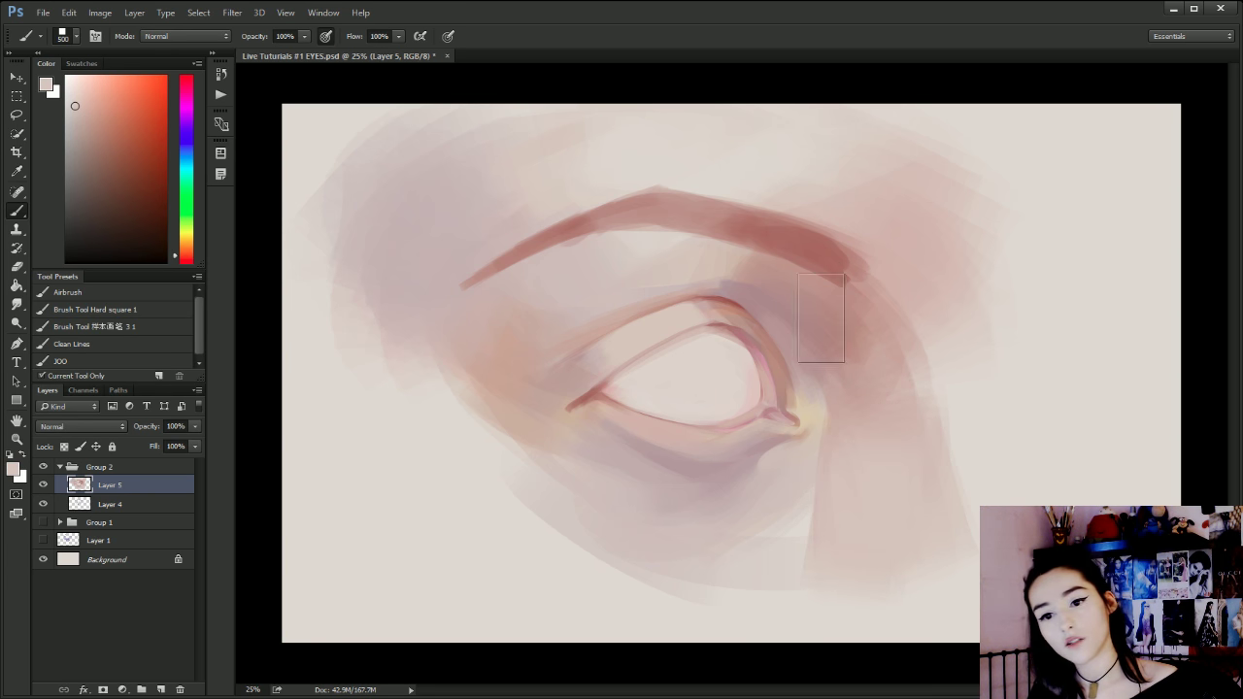
{"action": "key", "text": "bracketleft"}
{"action": "key", "text": "bracketleft"}
{"action": "key", "text": "bracketleft"}
{"action": "key", "text": "bracketleft"}
{"action": "left_click", "coordinate": [824, 245], "text": "alt"}
{"action": "mouse_move", "coordinate": [792, 293]}
{"action": "left_mouse_down"}
{"action": "mouse_move", "coordinate": [758, 304]}
{"action": "mouse_move", "coordinate": [805, 285]}
{"action": "mouse_move", "coordinate": [886, 327]}
{"action": "left_mouse_up"}
{"action": "key", "text": "ctrl+z"}
Reduce the brush to 50 px and choose a darker red as the painting colour.
{"action": "key", "text": "bracketleft"}
{"action": "key", "text": "bracketleft"}
{"action": "key", "text": "bracketleft"}
{"action": "key", "text": "bracketleft"}
{"action": "key", "text": "bracketleft"}
{"action": "key", "text": "bracketleft"}
{"action": "key", "text": "bracketleft"}
{"action": "key", "text": "bracketleft"}
{"action": "key", "text": "bracketleft"}
{"action": "key", "text": "bracketleft"}
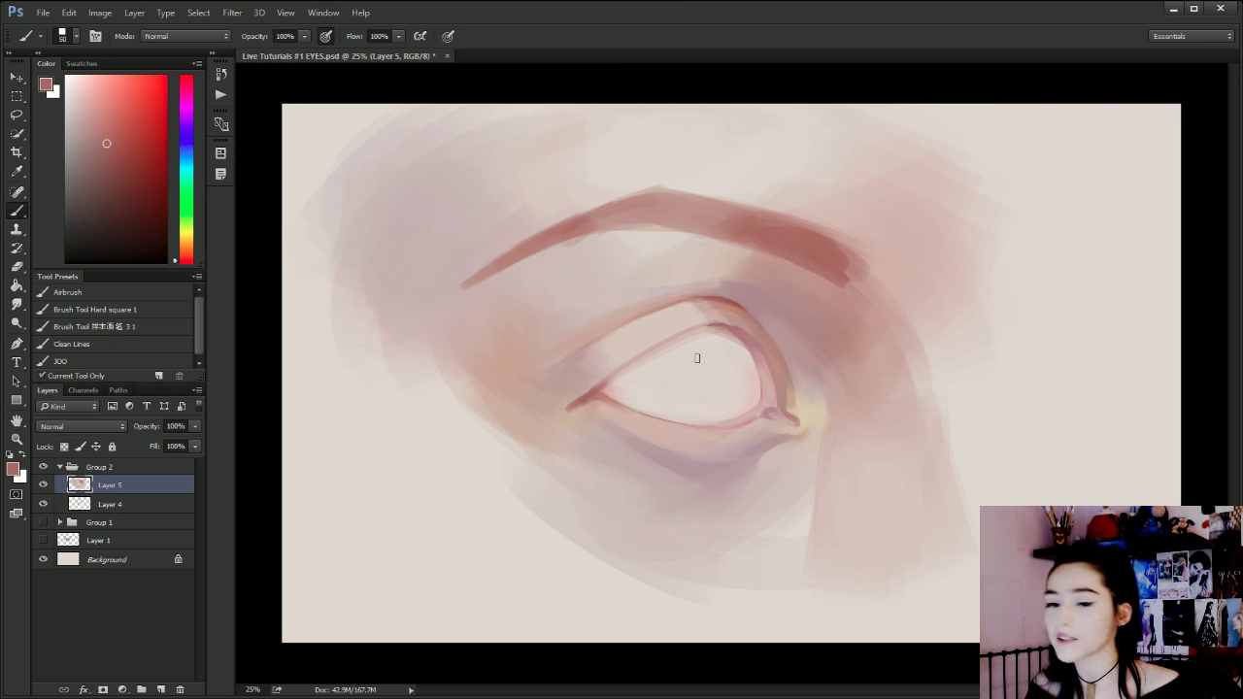
{"action": "key", "text": "alt"}
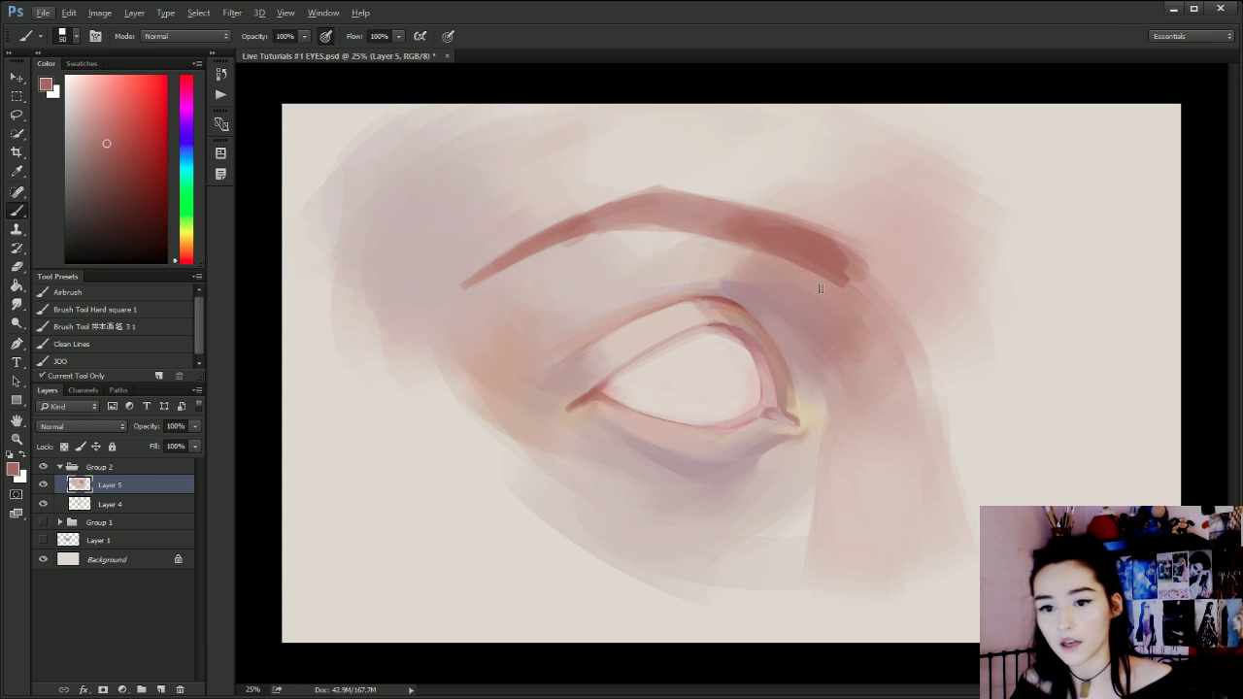
{"action": "key", "text": "alt"}
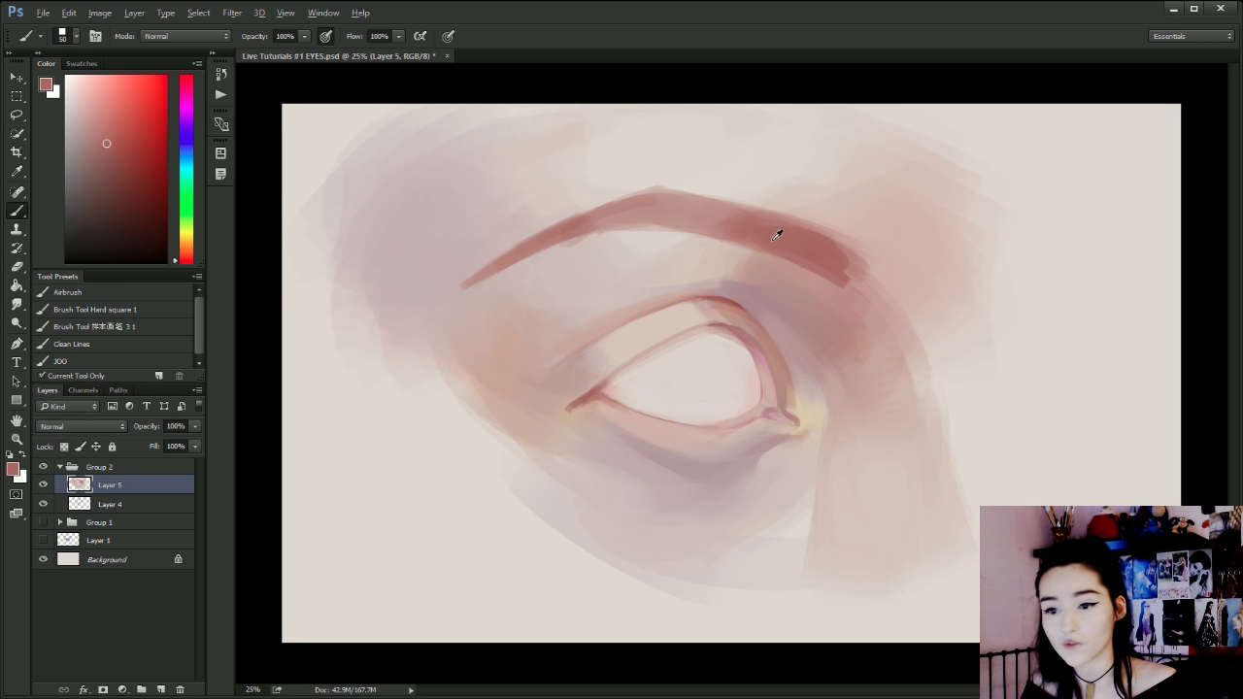
{"action": "key", "text": "alt"}
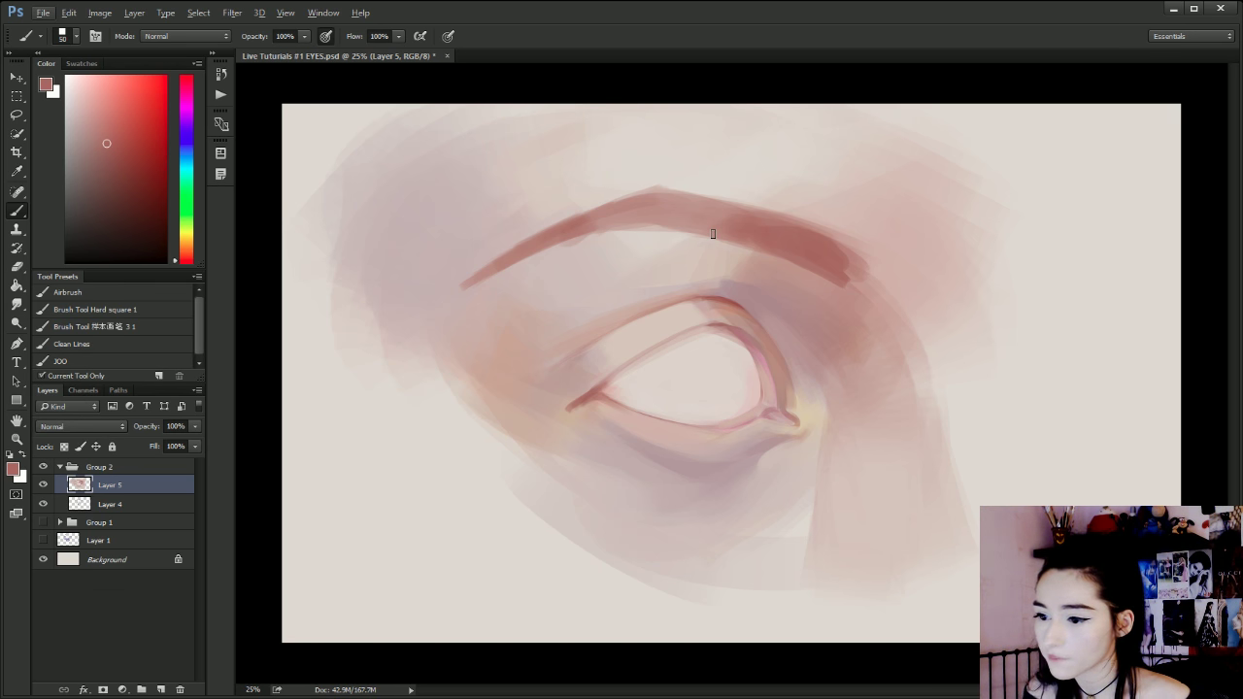
{"action": "left_click", "coordinate": [127, 179]}
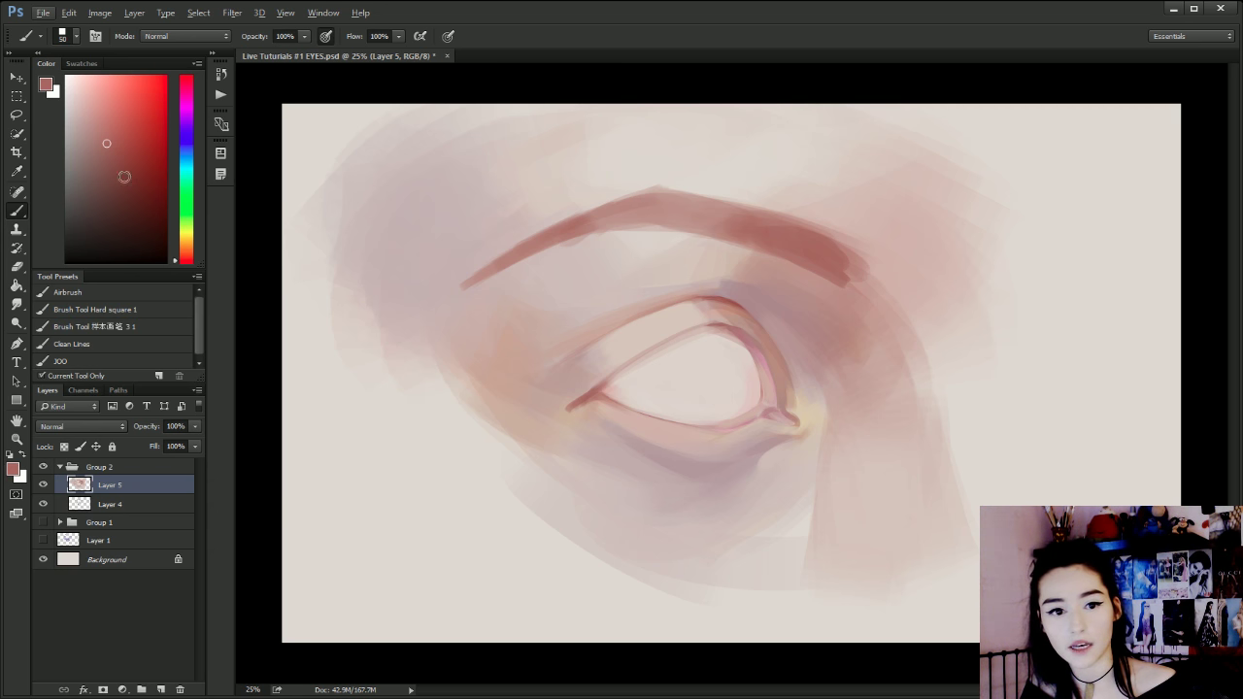
Darken the core of the eyebrow's thick inner end with dark red strokes at 80 px.
{"action": "mouse_move", "coordinate": [789, 253]}
{"action": "left_mouse_down"}
{"action": "mouse_move", "coordinate": [833, 274]}
{"action": "mouse_move", "coordinate": [835, 263]}
{"action": "left_mouse_up"}
{"action": "key", "text": "ctrl+z"}
{"action": "key", "text": "bracketright"}
{"action": "key", "text": "bracketright"}
{"action": "key", "text": "bracketright"}
{"action": "left_click_drag", "start_coordinate": [786, 242], "coordinate": [851, 262]}
{"action": "left_click_drag", "start_coordinate": [756, 239], "coordinate": [841, 272]}
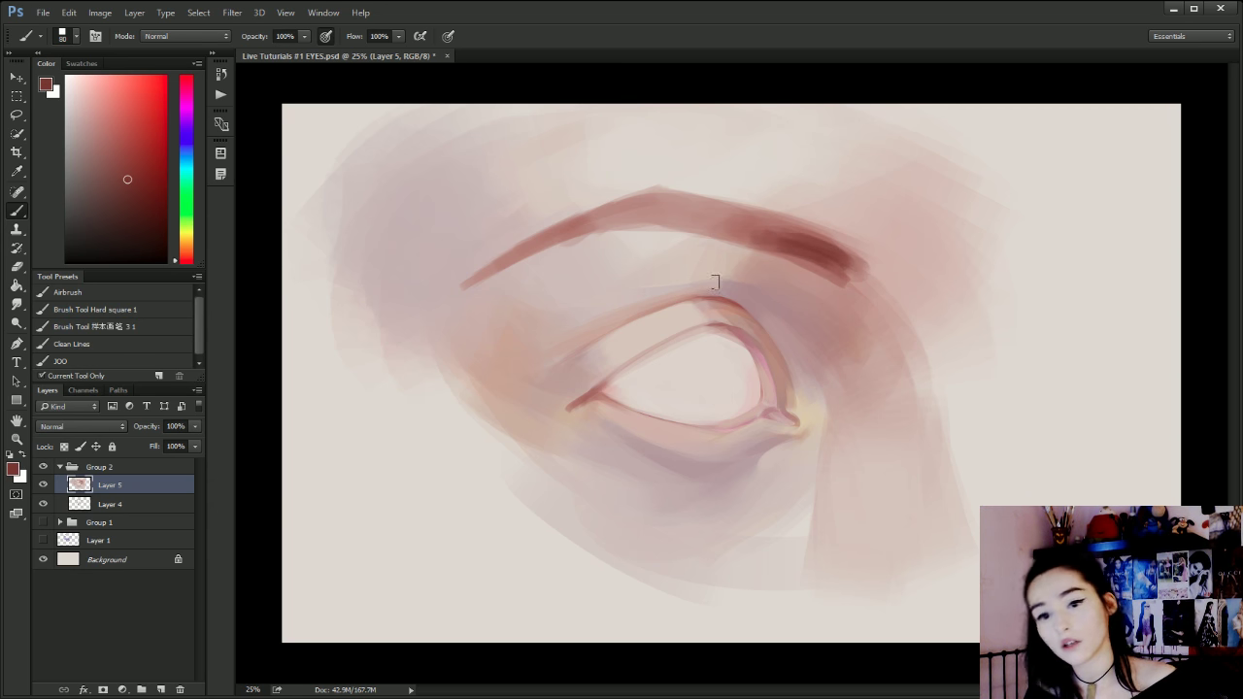
Darken the outer tail of the eyebrow in dark red, replacing the first heavy strokes with finer ones.
{"action": "left_click_drag", "start_coordinate": [561, 230], "coordinate": [465, 287]}
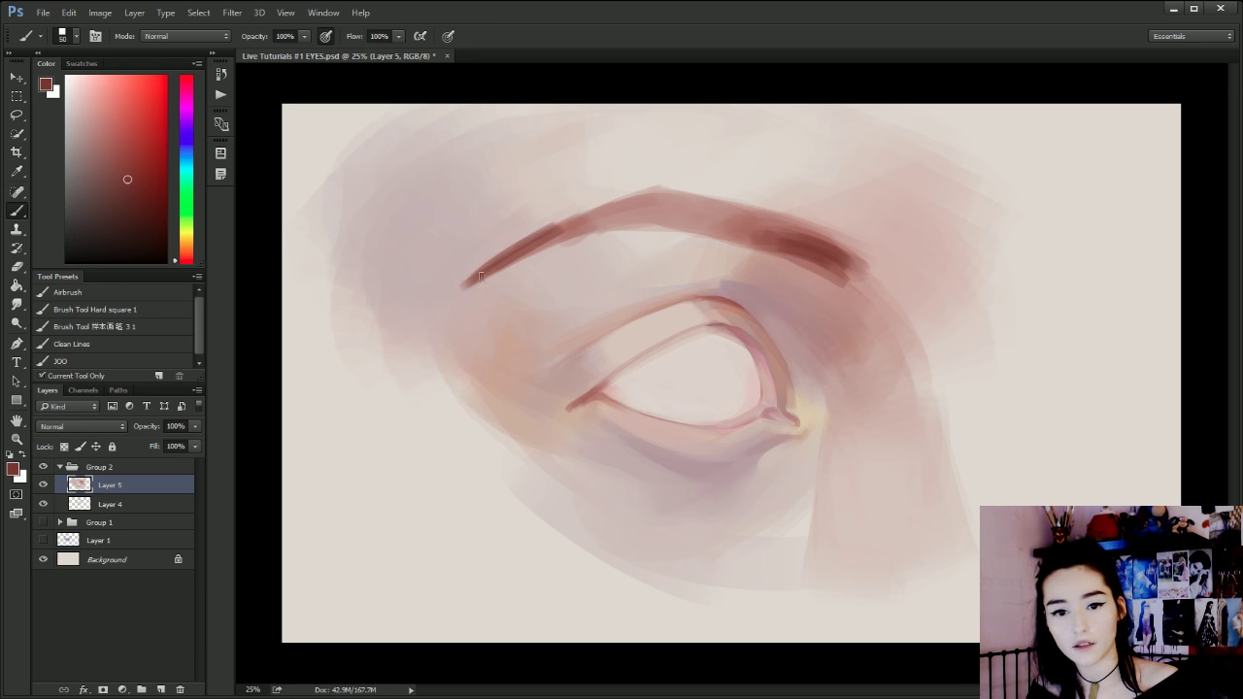
{"action": "key", "text": "ctrl+alt+z"}
{"action": "key", "text": "ctrl+alt+z"}
{"action": "key", "text": "bracketleft"}
{"action": "key", "text": "bracketleft"}
{"action": "mouse_move", "coordinate": [522, 251]}
{"action": "left_mouse_down"}
{"action": "mouse_move", "coordinate": [467, 288]}
{"action": "mouse_move", "coordinate": [552, 233]}
{"action": "left_mouse_up"}
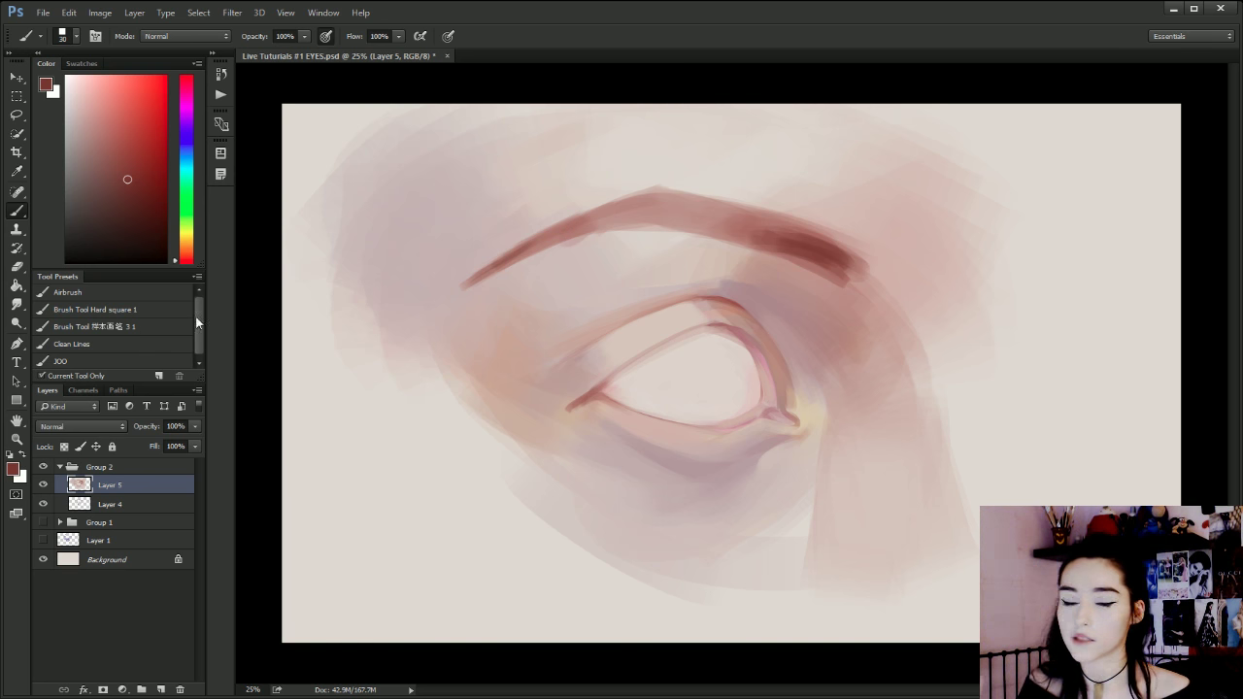
Even out the brow's lower edge with its sampled light pink and build up the peak of the arch at 80 px.
{"action": "left_click", "coordinate": [618, 219], "text": "alt"}
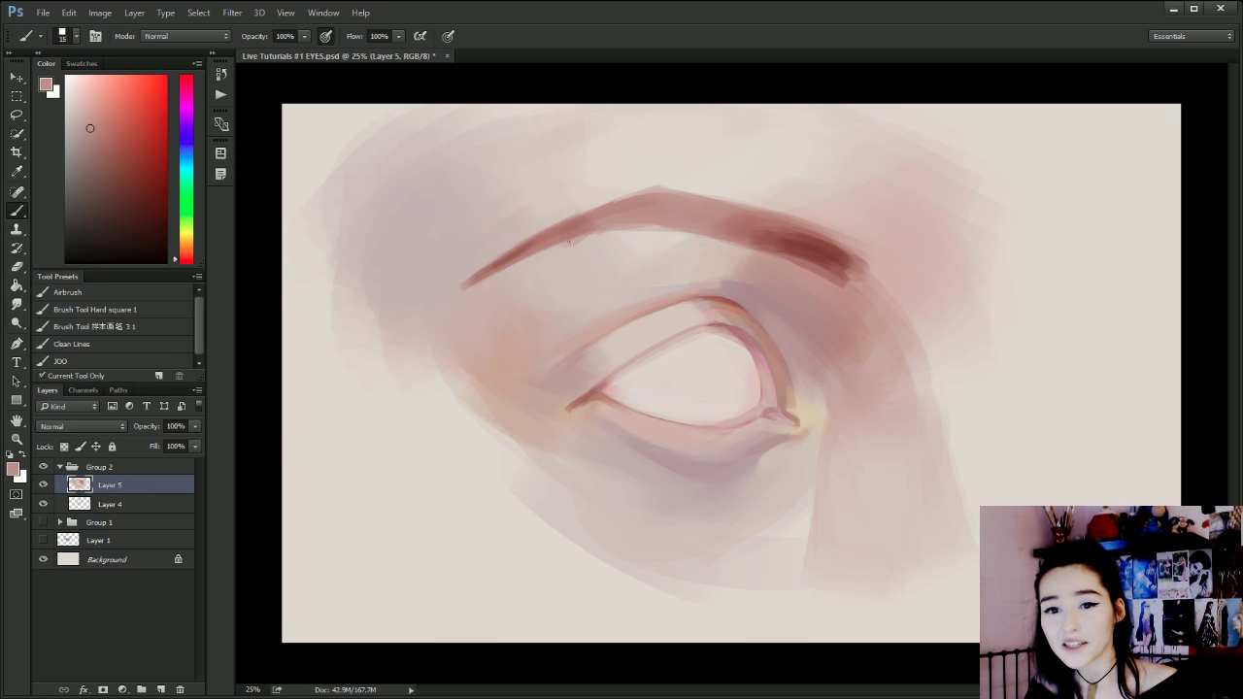
{"action": "left_click_drag", "start_coordinate": [622, 231], "coordinate": [529, 258]}
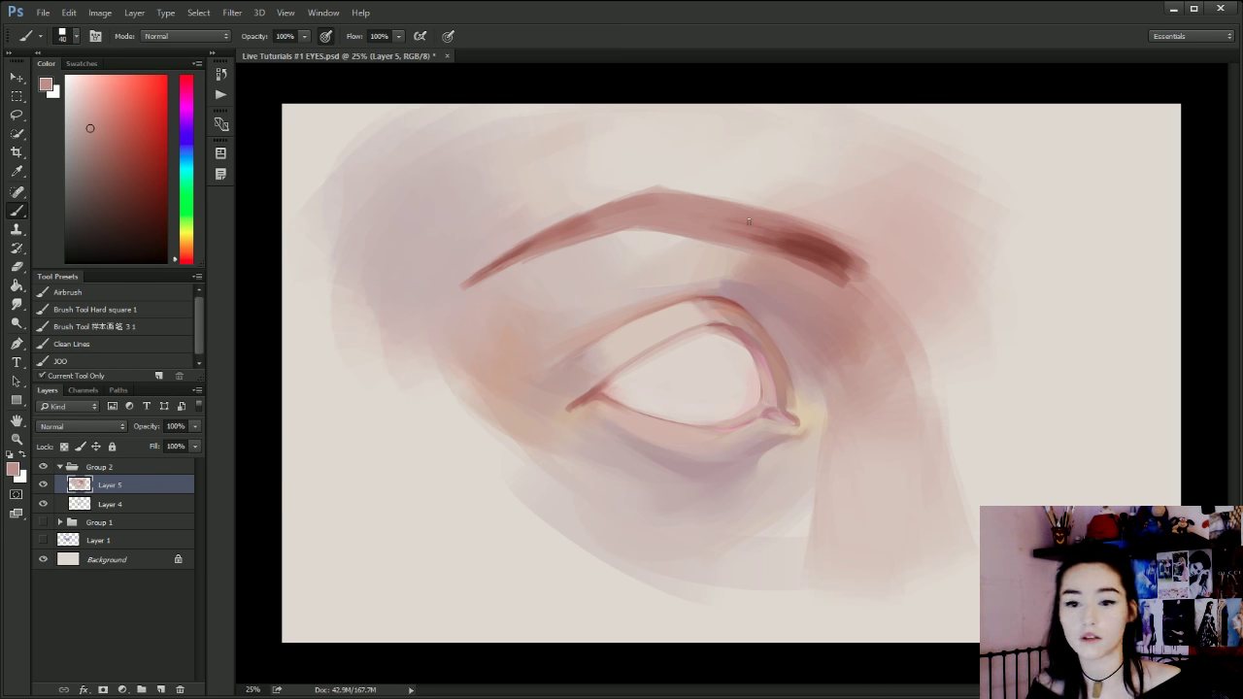
{"action": "key", "text": "bracketright"}
{"action": "key", "text": "bracketright"}
{"action": "key", "text": "bracketright"}
{"action": "key", "text": "bracketright"}
{"action": "key", "text": "bracketright"}
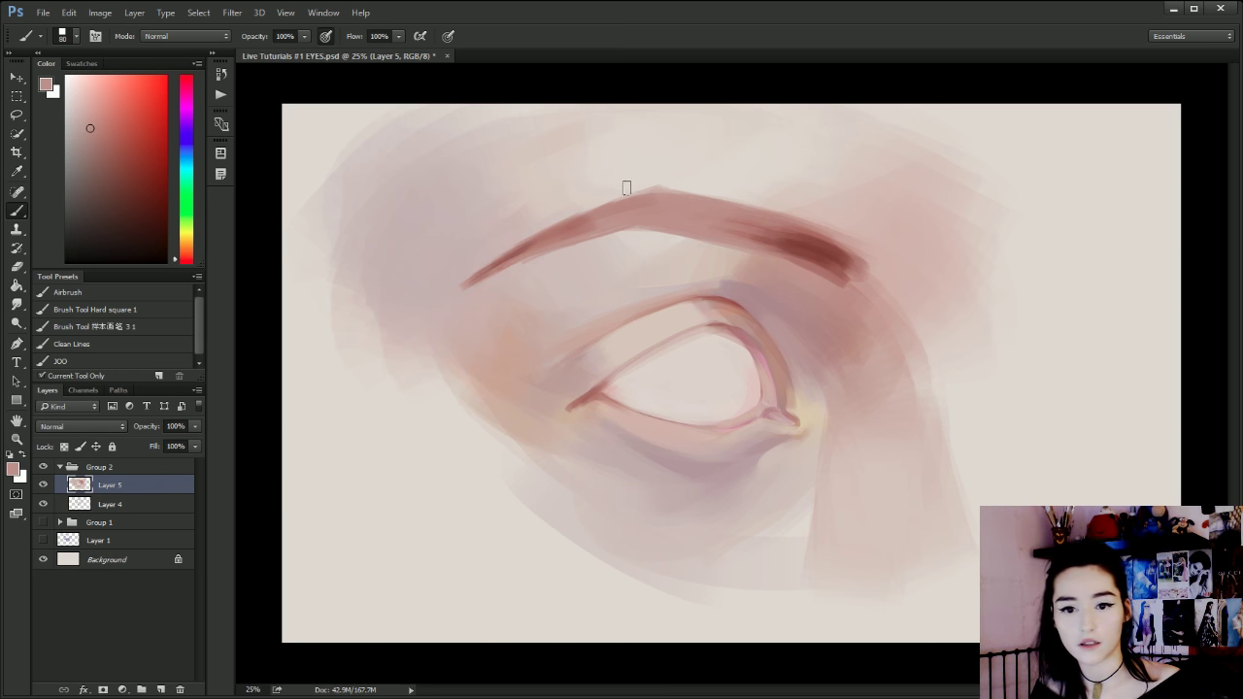
{"action": "left_click", "coordinate": [649, 210], "text": "alt"}
{"action": "mouse_move", "coordinate": [646, 192]}
{"action": "left_mouse_down"}
{"action": "mouse_move", "coordinate": [583, 216]}
{"action": "mouse_move", "coordinate": [657, 188]}
{"action": "mouse_move", "coordinate": [712, 194]}
{"action": "left_mouse_up"}
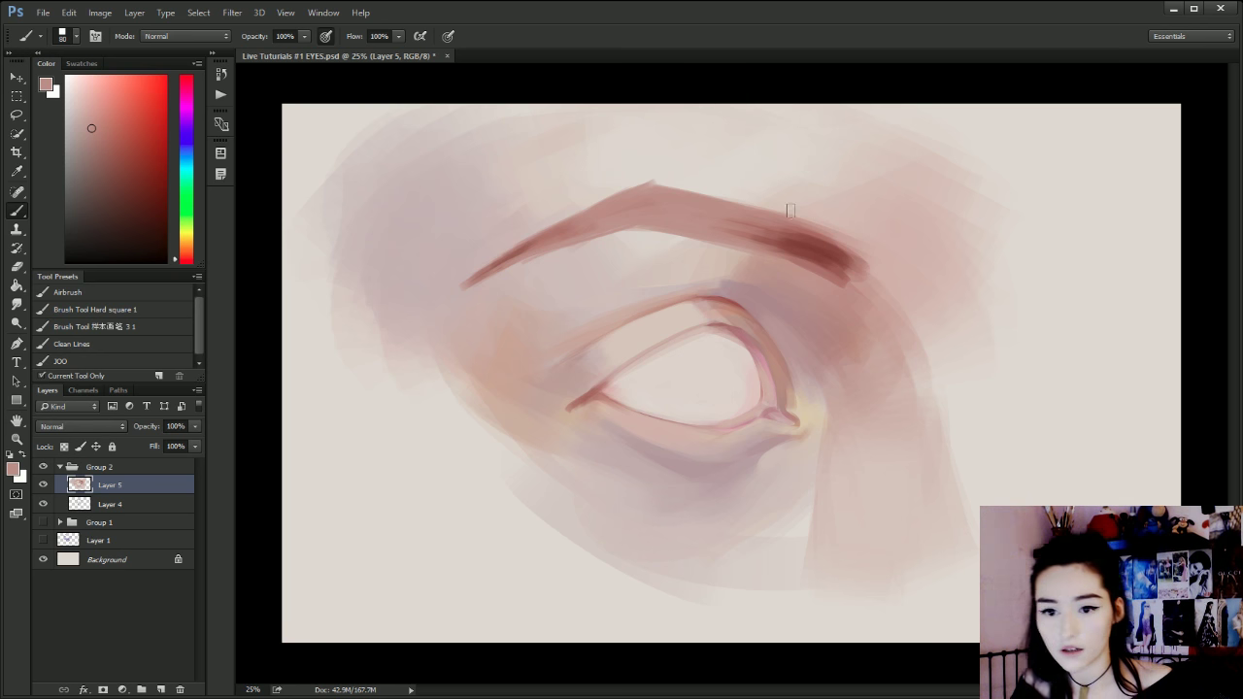
Sample dark and mid reds from the eyebrow and blend the shading of its inner end at 80 px.
{"action": "left_click", "coordinate": [808, 237], "text": "alt"}
{"action": "left_click_drag", "start_coordinate": [782, 238], "coordinate": [863, 262]}
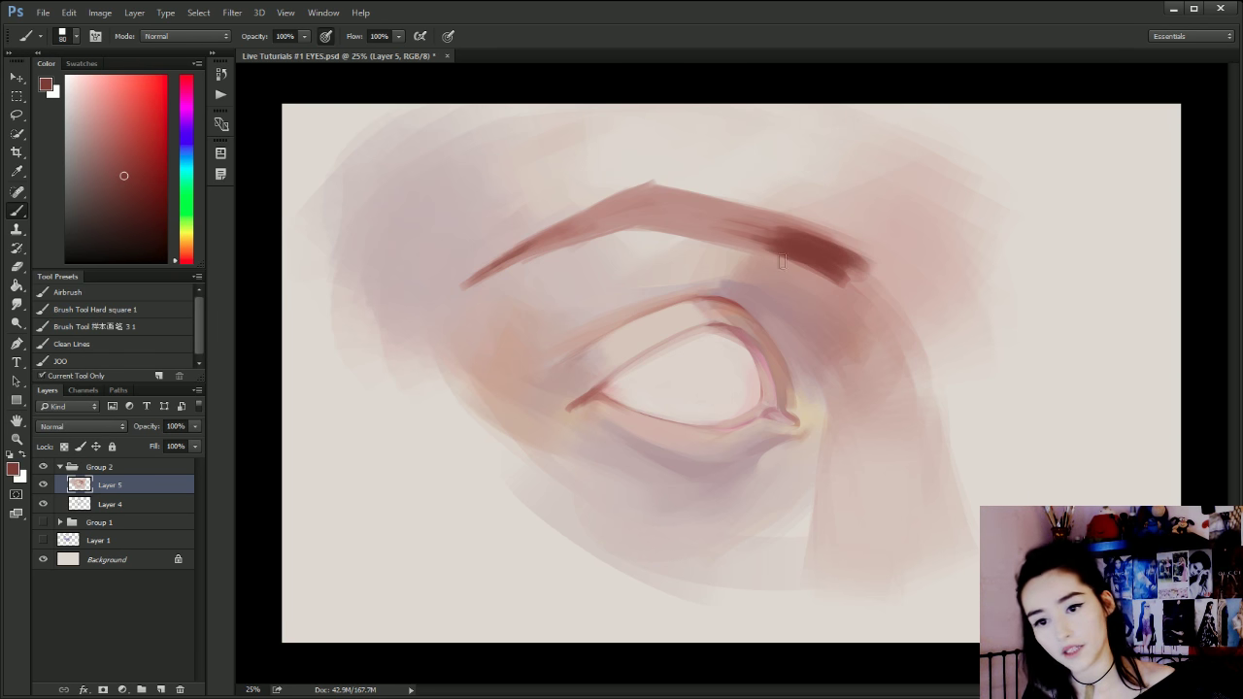
{"action": "left_click", "coordinate": [787, 279], "text": "alt"}
{"action": "left_click", "coordinate": [786, 269], "text": "alt"}
{"action": "mouse_move", "coordinate": [785, 261]}
{"action": "left_mouse_down"}
{"action": "mouse_move", "coordinate": [861, 270]}
{"action": "mouse_move", "coordinate": [839, 275]}
{"action": "left_mouse_up"}
{"action": "left_click", "coordinate": [807, 226], "text": "alt"}
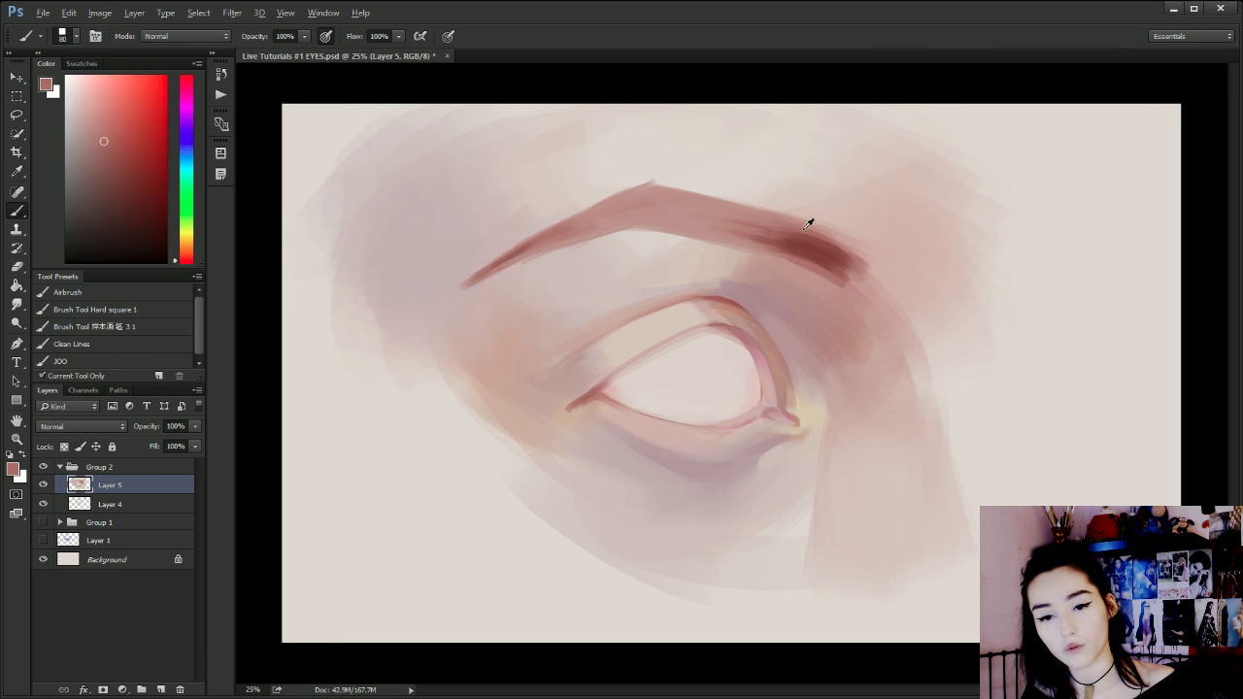
{"action": "mouse_move", "coordinate": [791, 232]}
{"action": "left_mouse_down"}
{"action": "mouse_move", "coordinate": [840, 255]}
{"action": "mouse_move", "coordinate": [825, 273]}
{"action": "left_mouse_up"}
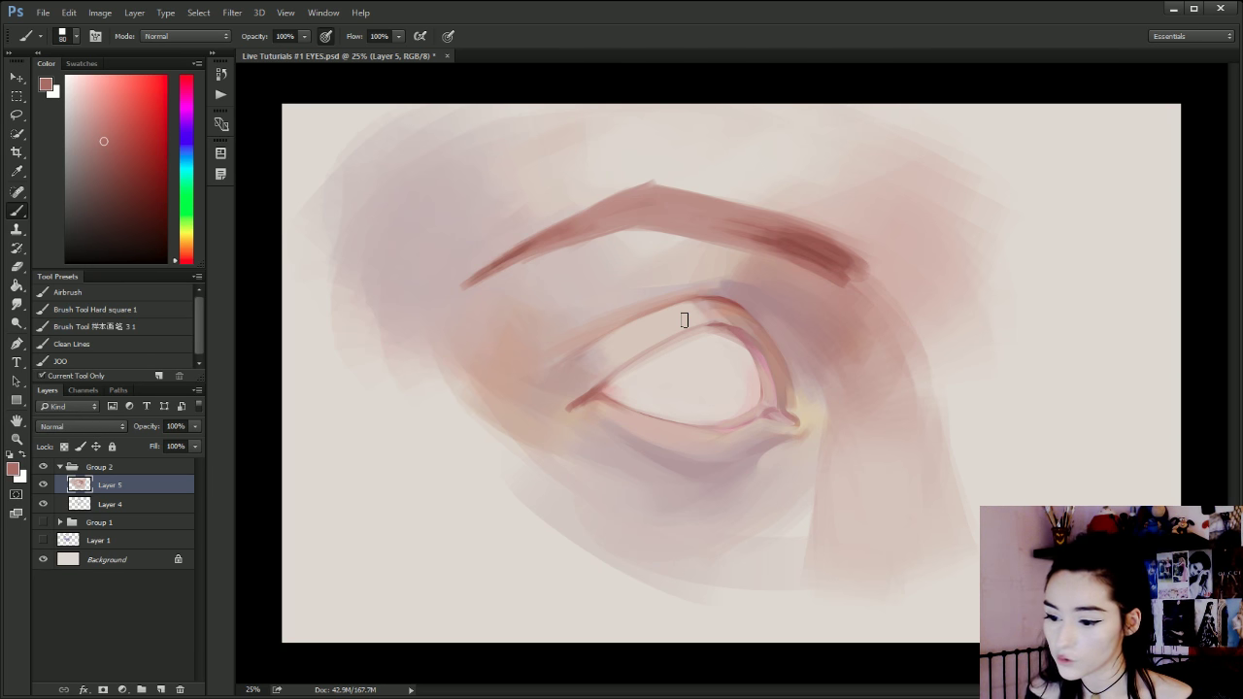
Darken the inner curve of the upper lid crease with fine strokes in the dark red sampled from the eyebrow.
{"action": "left_click", "coordinate": [802, 238], "text": "alt"}
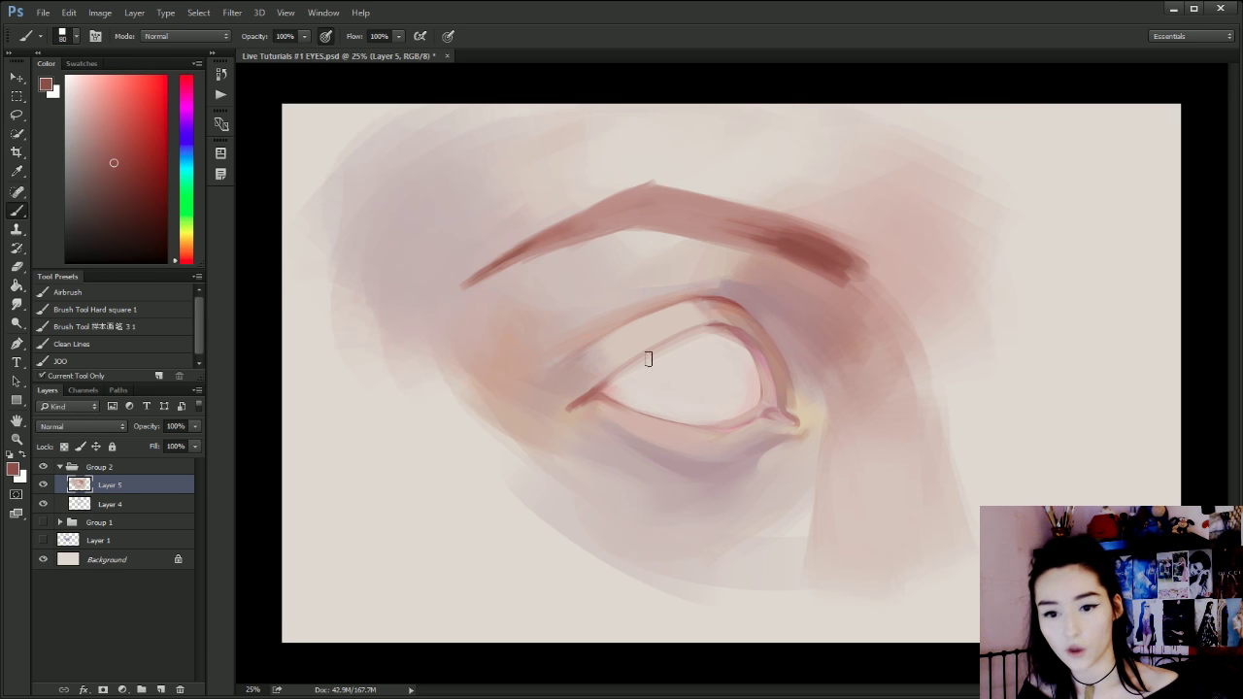
{"action": "left_click_drag", "start_coordinate": [744, 330], "coordinate": [777, 402]}
{"action": "key", "text": "ctrl+z"}
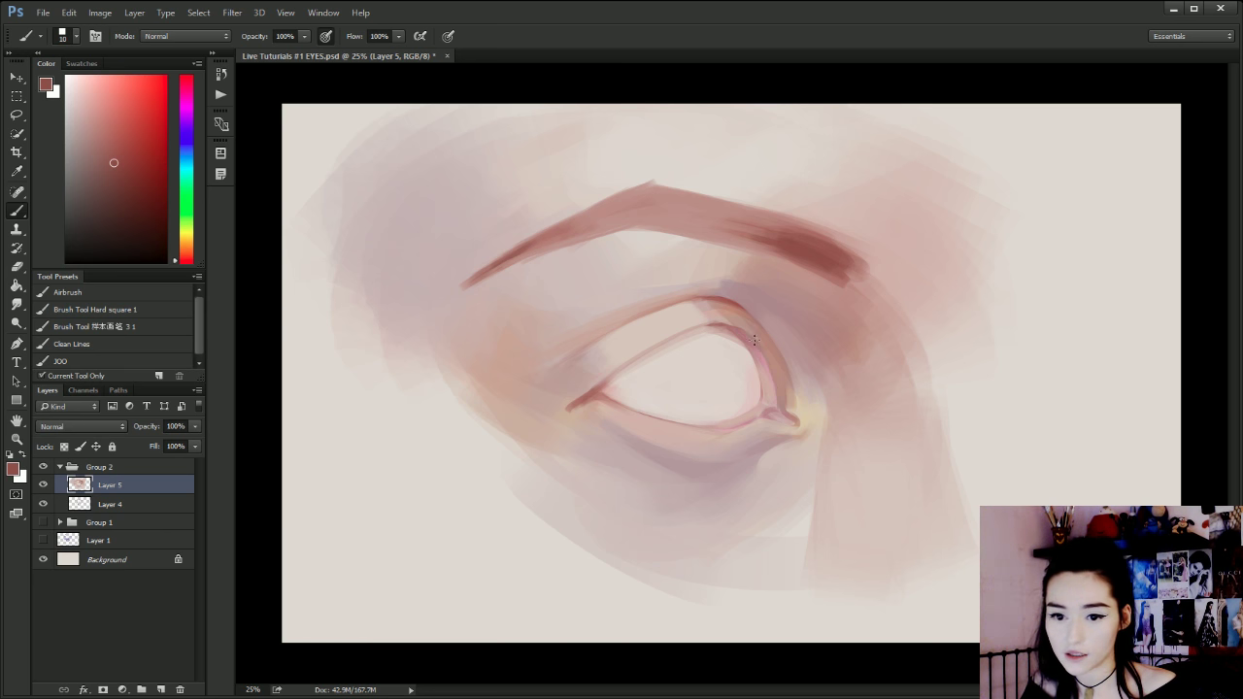
{"action": "left_click_drag", "start_coordinate": [755, 341], "coordinate": [779, 392]}
{"action": "key", "text": "ctrl+z"}
{"action": "key", "text": "bracketleft"}
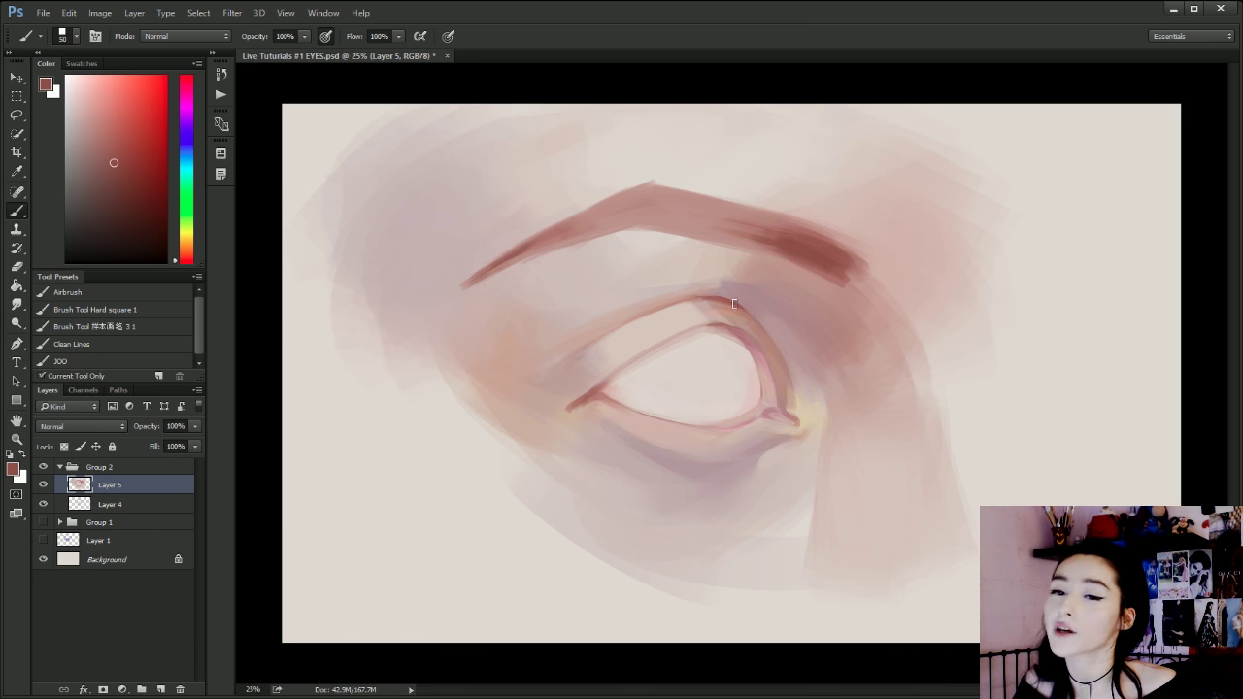
{"action": "mouse_move", "coordinate": [744, 328]}
{"action": "left_mouse_down"}
{"action": "mouse_move", "coordinate": [784, 396]}
{"action": "mouse_move", "coordinate": [769, 393]}
{"action": "mouse_move", "coordinate": [873, 563]}
{"action": "mouse_move", "coordinate": [856, 644]}
{"action": "mouse_move", "coordinate": [760, 319]}
{"action": "left_mouse_up"}
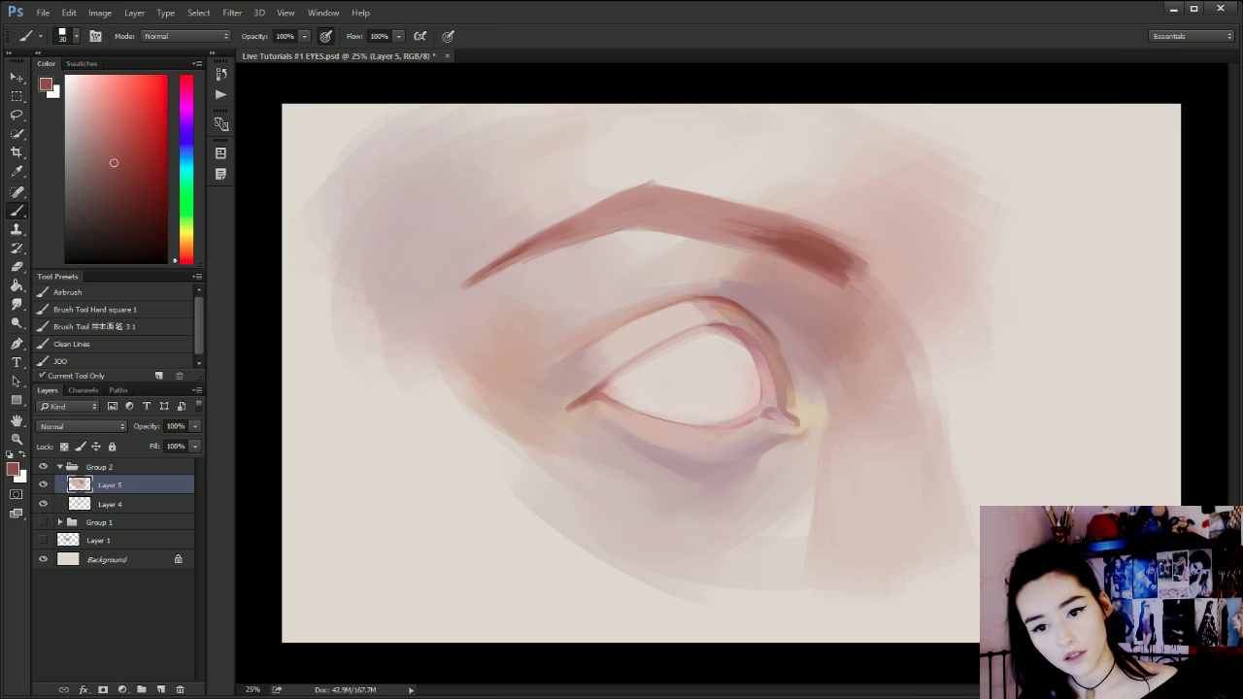
{"action": "key", "text": "bracketleft"}
{"action": "key", "text": "bracketleft"}
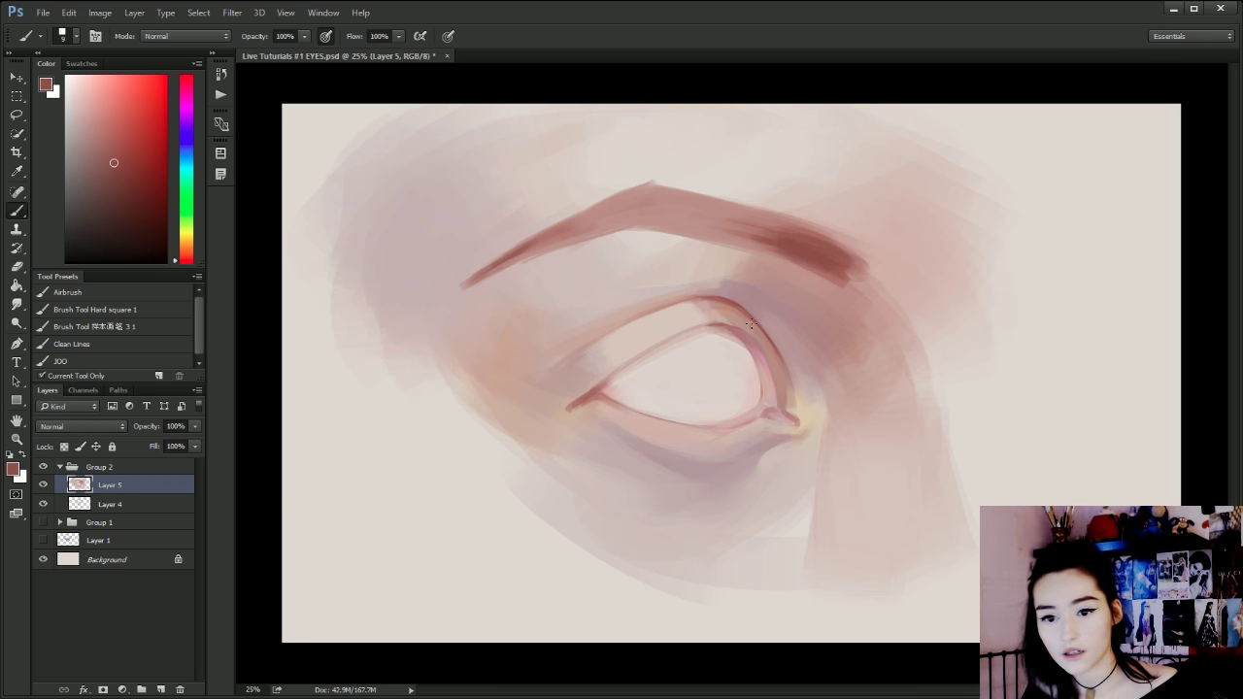
{"action": "left_click_drag", "start_coordinate": [751, 324], "coordinate": [786, 393]}
{"action": "left_click_drag", "start_coordinate": [758, 332], "coordinate": [788, 396]}
Sample the muted pink beside the crease and clean up its inner outer edge at 20 px.
{"action": "key", "text": "bracketright"}
{"action": "key", "text": "bracketright"}
{"action": "key", "text": "bracketright"}
{"action": "key", "text": "bracketright"}
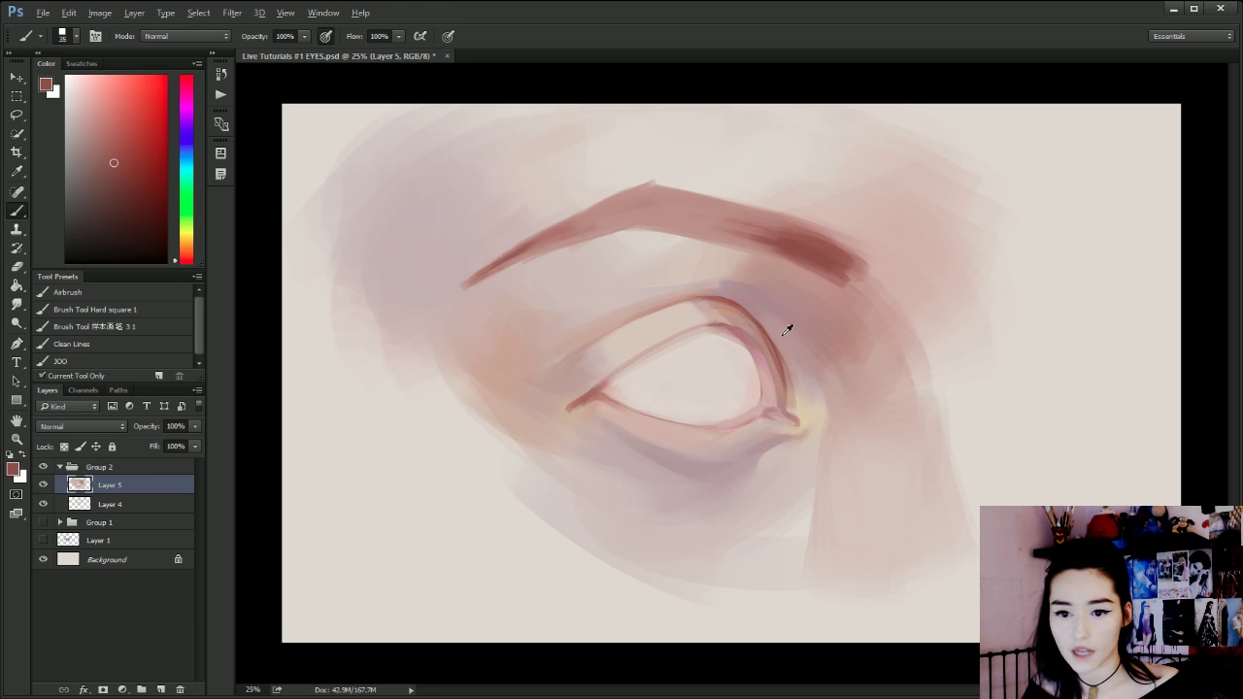
{"action": "left_click", "coordinate": [756, 320], "text": "alt"}
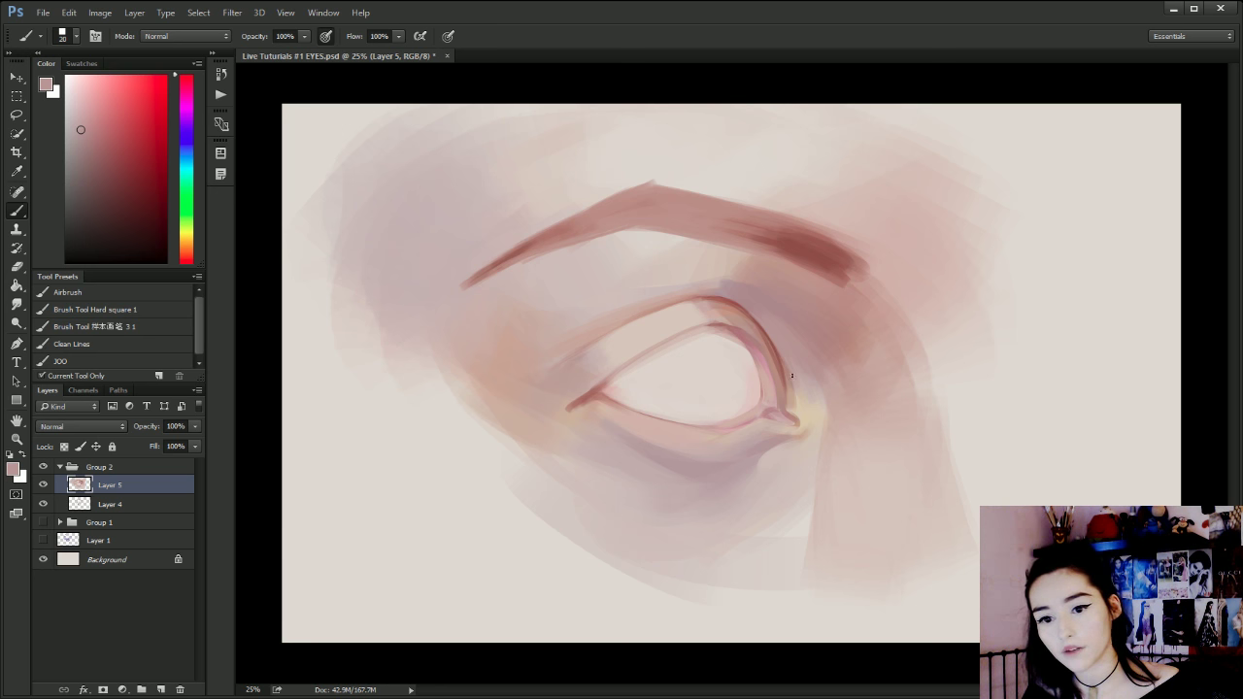
{"action": "left_click_drag", "start_coordinate": [720, 297], "coordinate": [762, 321]}
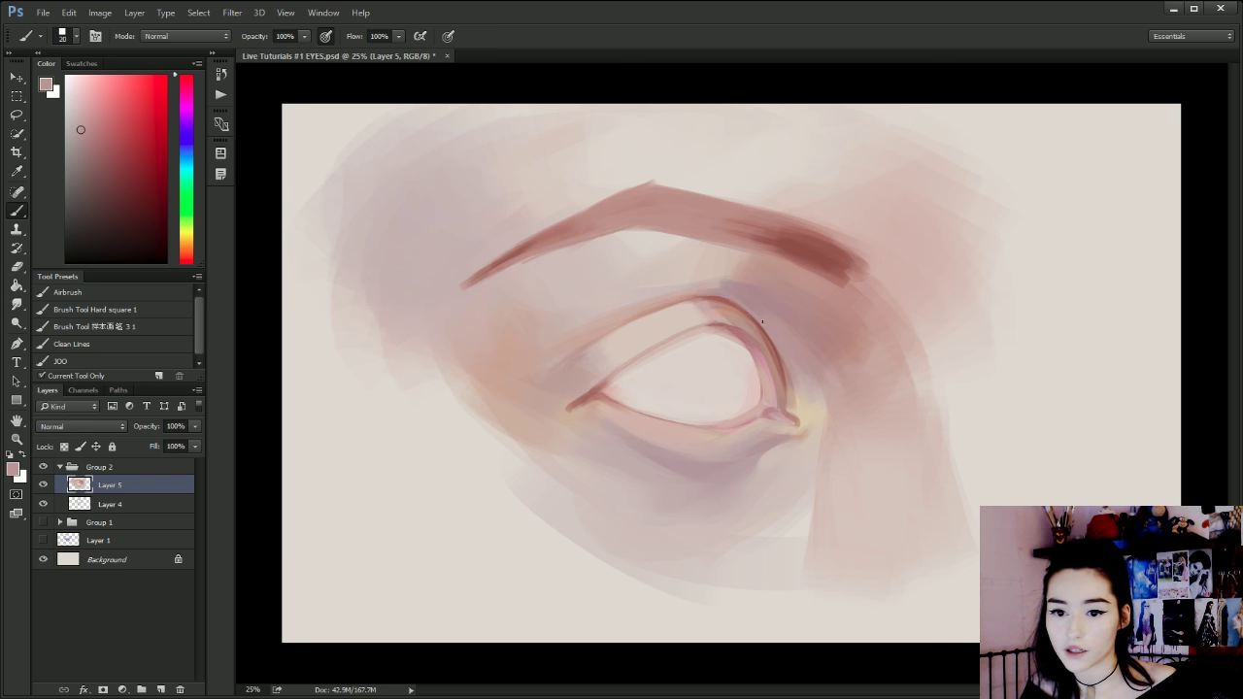
Redraw the upper lid crease toward the outer corner and deepen the lower lid fold in the eyebrow's dark red.
{"action": "left_click", "coordinate": [798, 241], "text": "alt"}
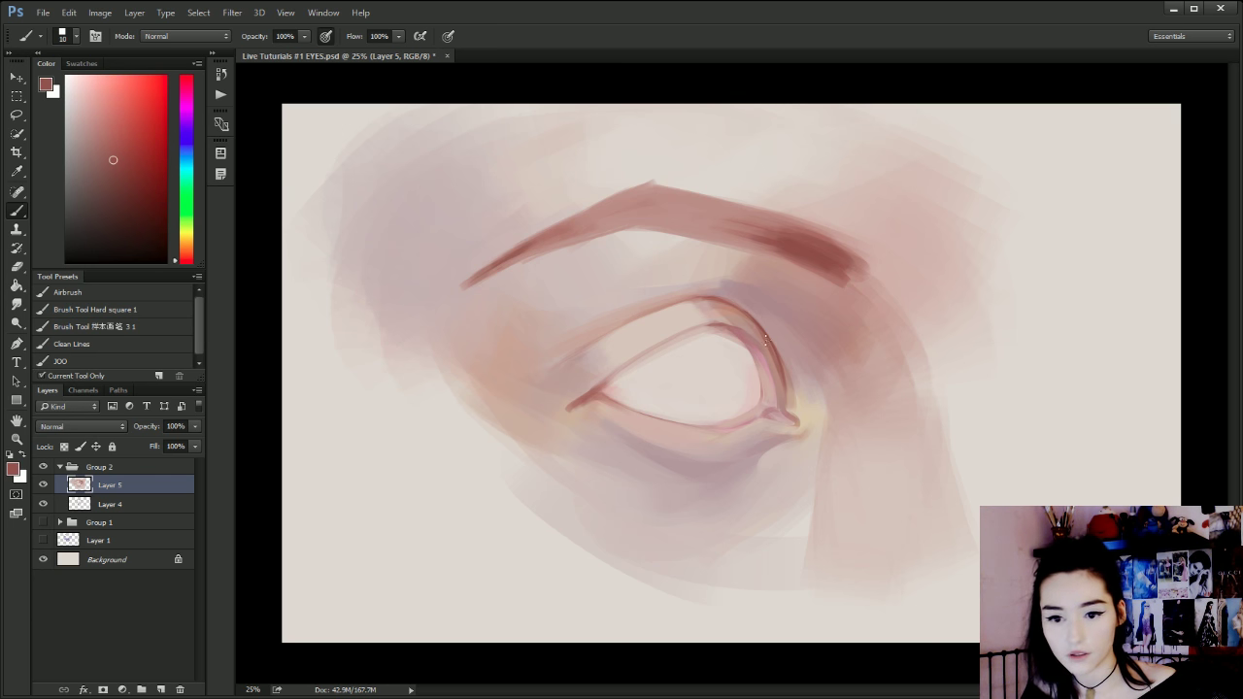
{"action": "key", "text": "bracketright"}
{"action": "left_click_drag", "start_coordinate": [719, 295], "coordinate": [591, 350]}
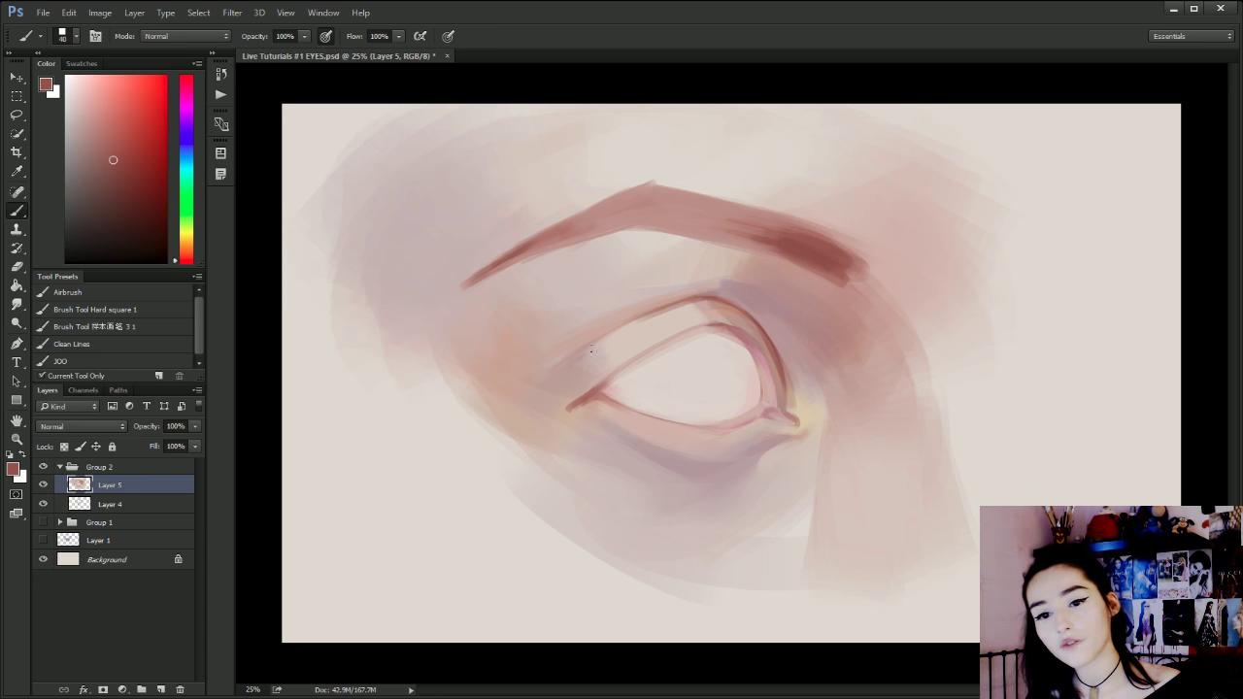
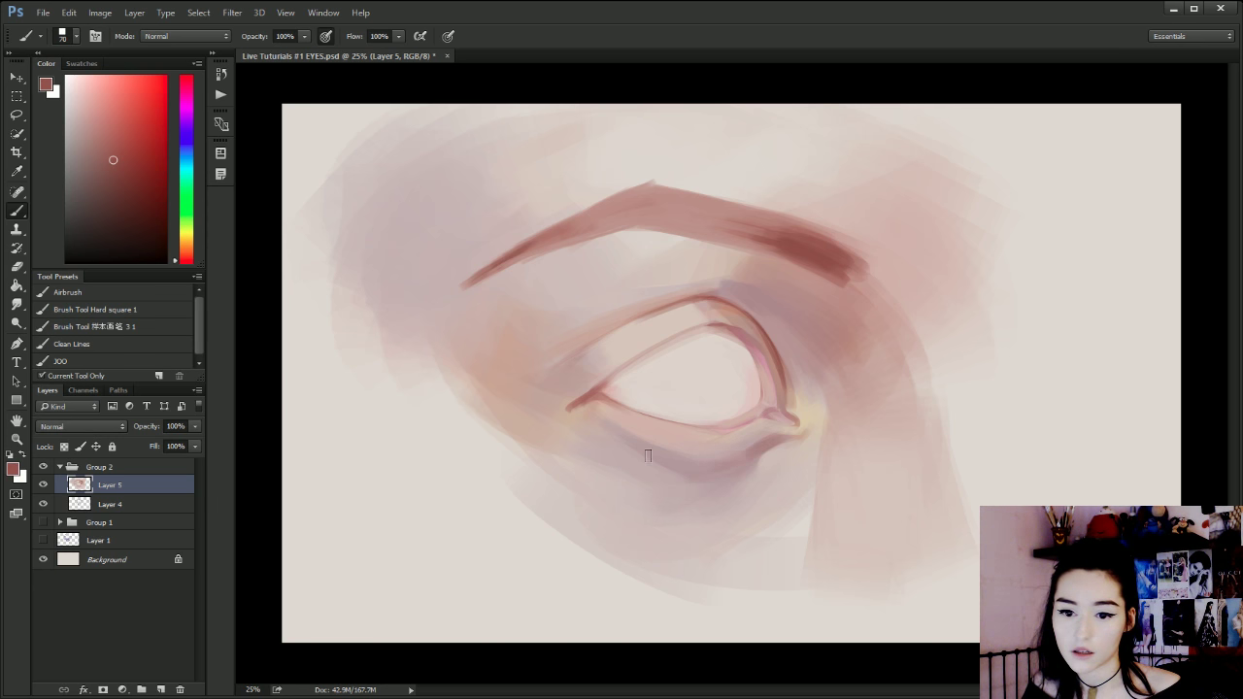
{"action": "key", "text": "["}
{"action": "key", "text": "["}
{"action": "key", "text": "["}
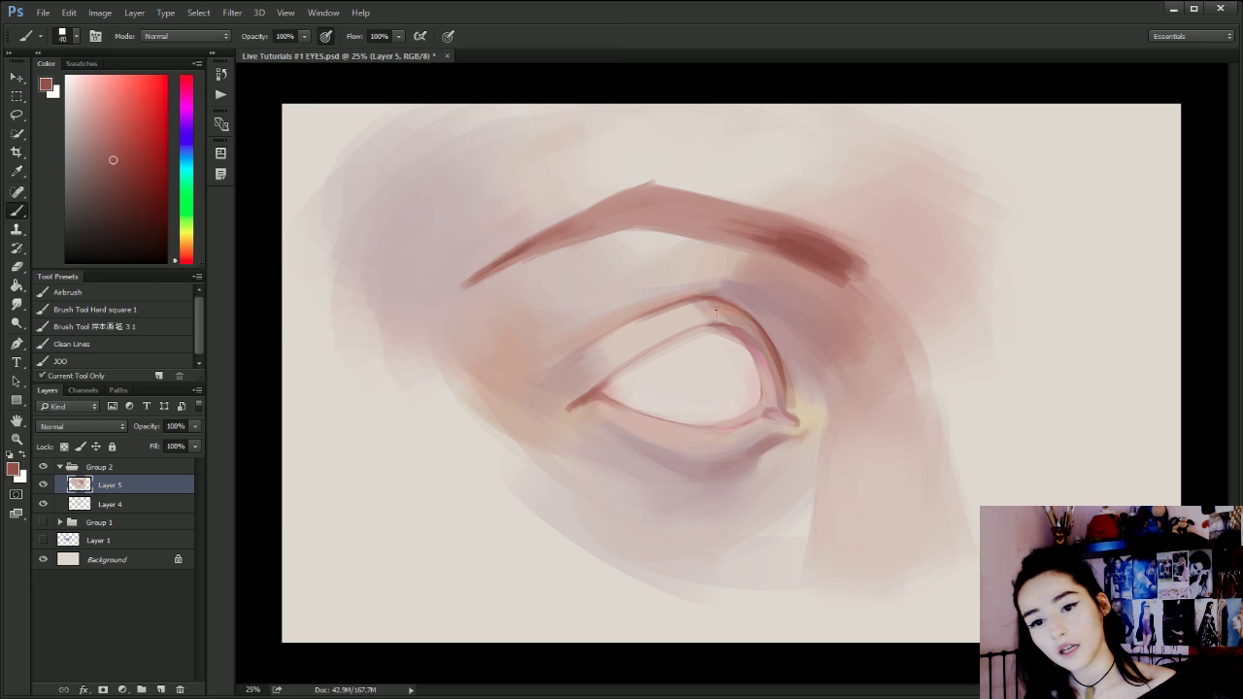
Refine the crease's inner curve at 15 px with dark red from the eyebrow and the mauve and peach skin tones.
{"action": "left_click", "coordinate": [804, 234], "text": "alt"}
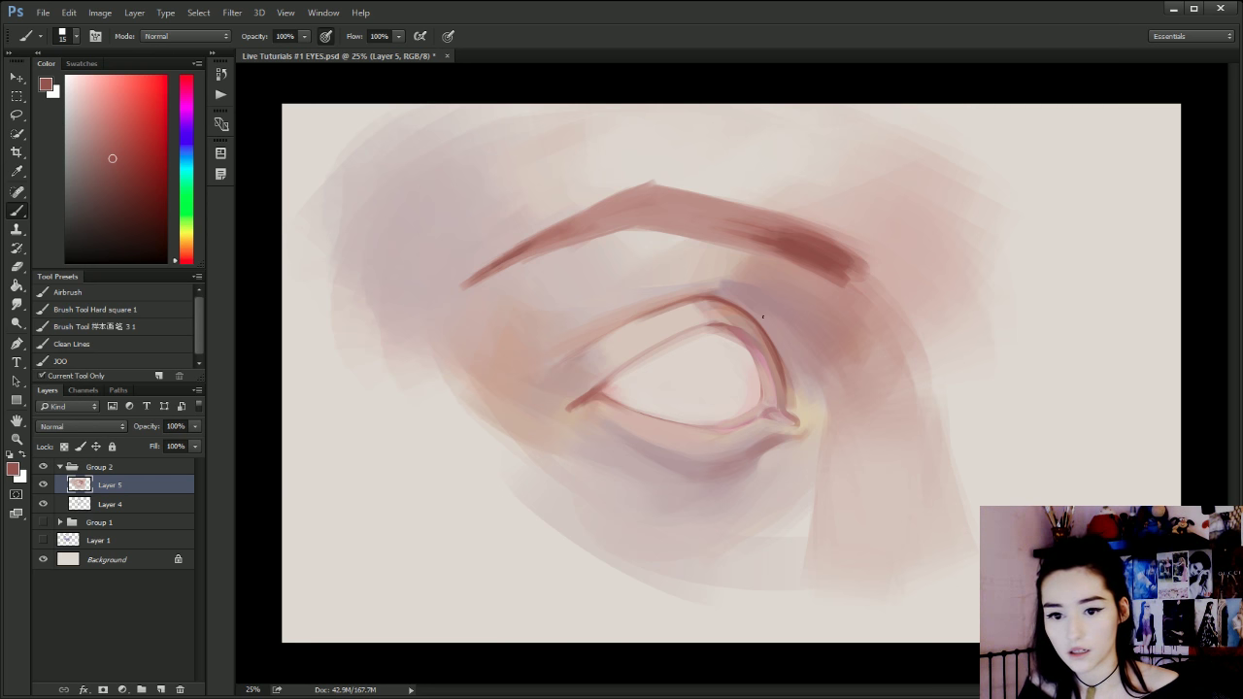
{"action": "left_click", "coordinate": [806, 303], "text": "alt"}
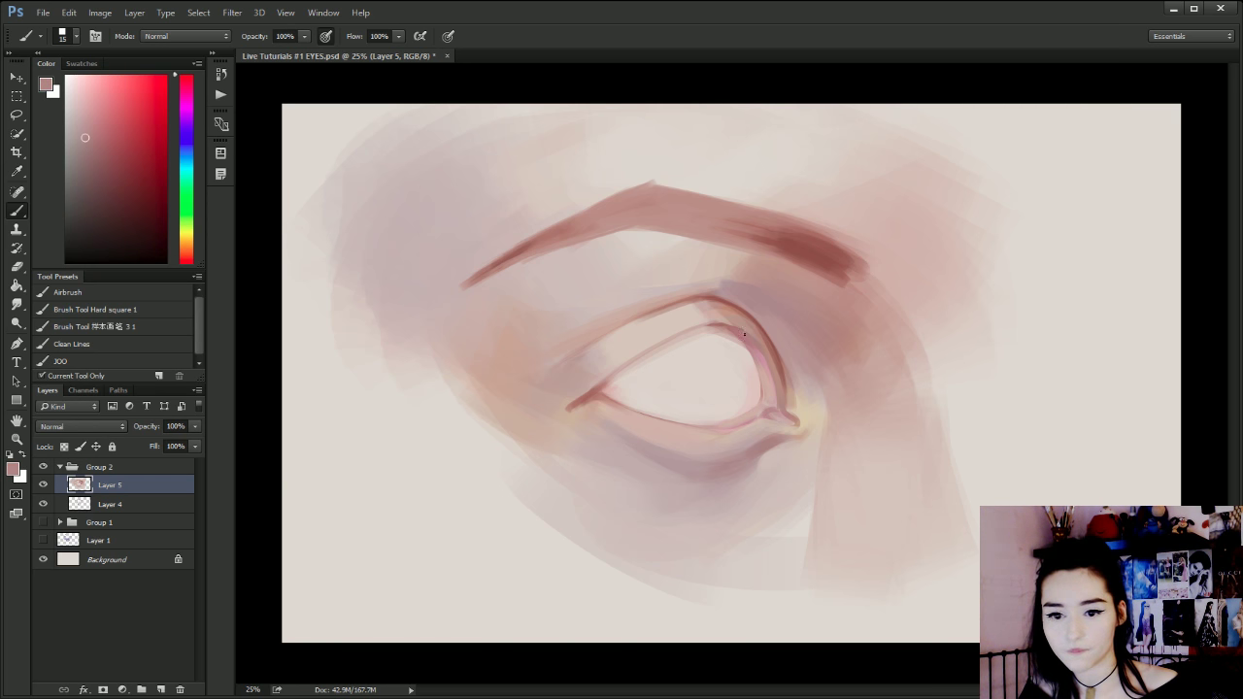
{"action": "left_click", "coordinate": [526, 397], "text": "alt"}
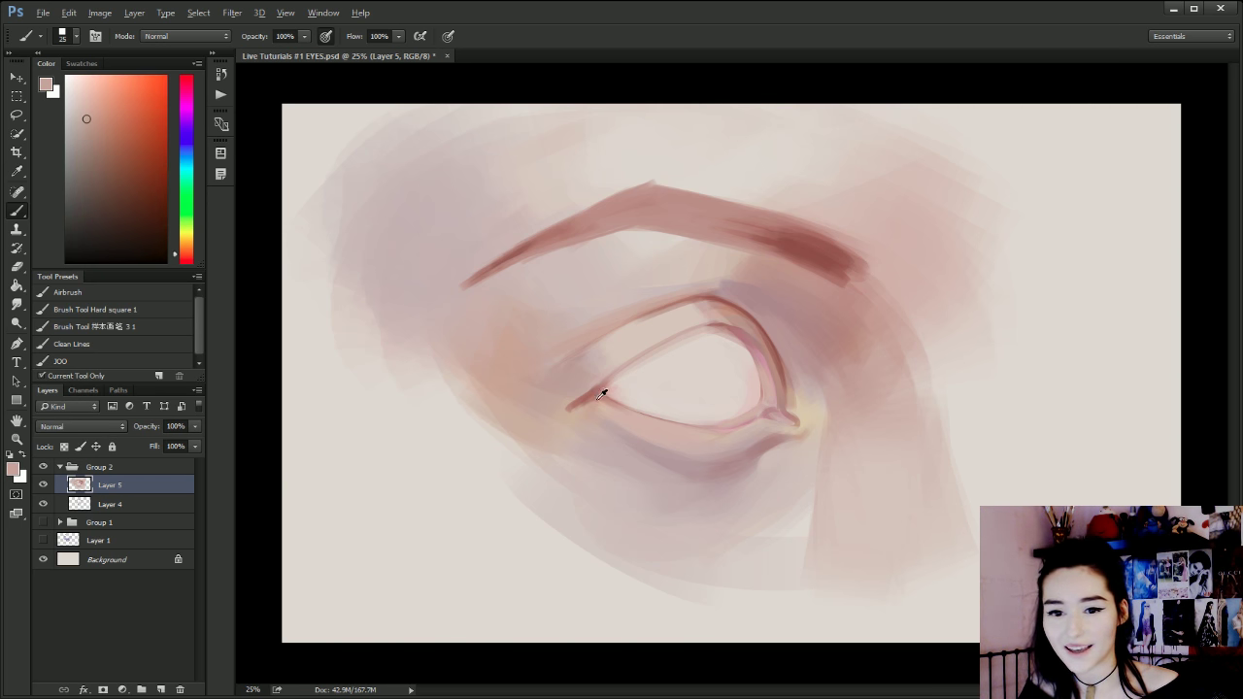
{"action": "left_click", "coordinate": [598, 397], "text": "alt"}
{"action": "key", "text": "bracketright"}
{"action": "key", "text": "bracketright"}
{"action": "key", "text": "bracketright"}
{"action": "left_click_drag", "start_coordinate": [778, 379], "coordinate": [741, 317]}
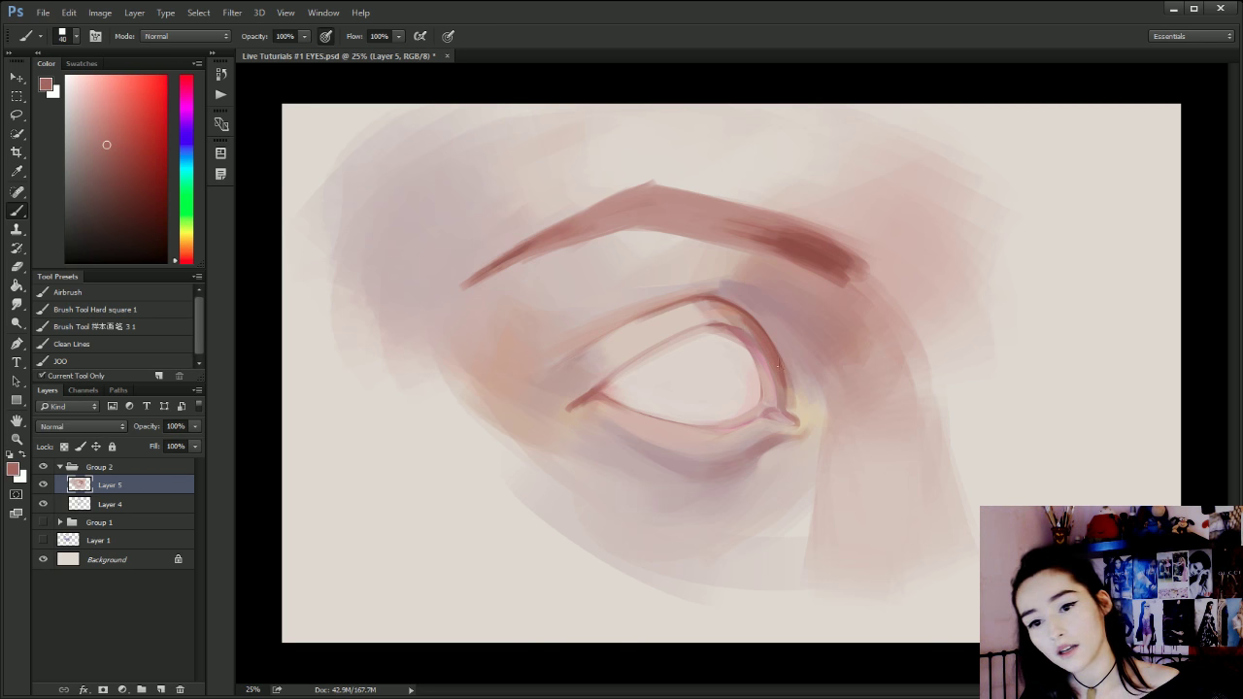
{"action": "key", "text": "ctrl+z"}
{"action": "key", "text": "bracketleft"}
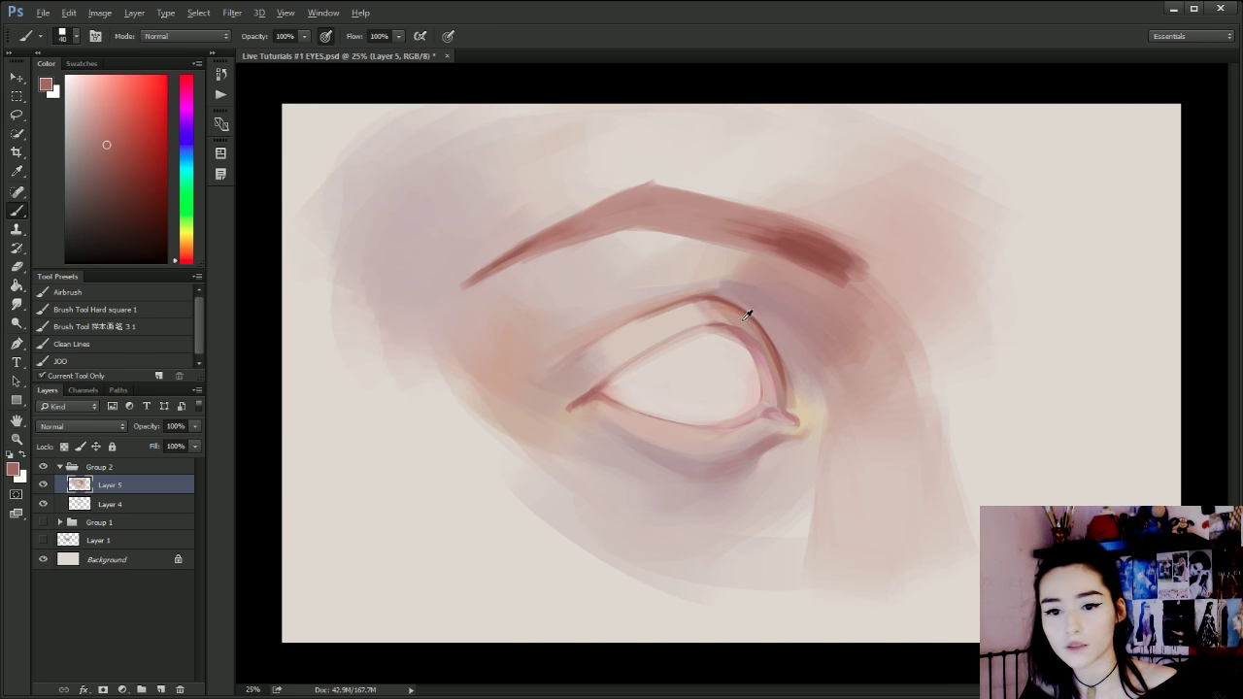
{"action": "left_click", "coordinate": [741, 315], "text": "alt"}
{"action": "left_click_drag", "start_coordinate": [741, 316], "coordinate": [781, 397]}
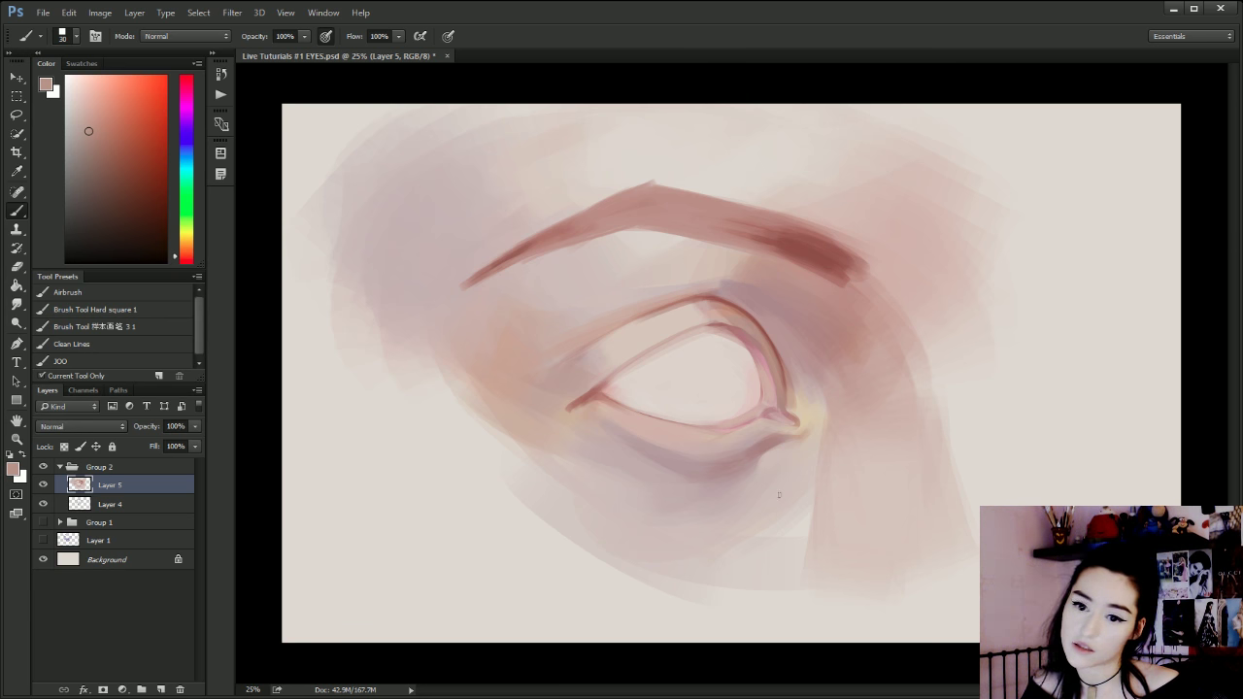
{"action": "key", "text": "ctrl+z"}
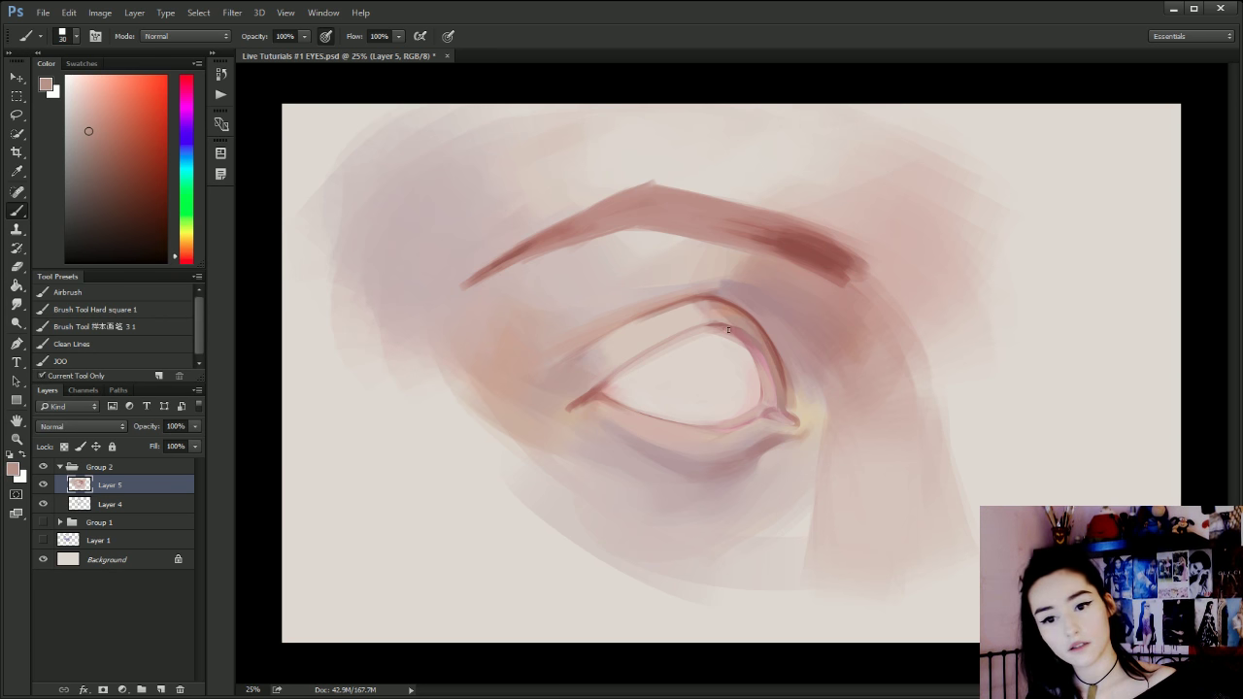
Sharpen the outer half of the upper lid crease with thin 15 px strokes in the eyebrow's dark red.
{"action": "left_click", "coordinate": [816, 240], "text": "alt"}
{"action": "key", "text": "bracketleft"}
{"action": "key", "text": "bracketleft"}
{"action": "key", "text": "bracketleft"}
{"action": "mouse_move", "coordinate": [692, 297]}
{"action": "left_mouse_down"}
{"action": "mouse_move", "coordinate": [548, 357]}
{"action": "mouse_move", "coordinate": [633, 320]}
{"action": "left_mouse_up"}
{"action": "key", "text": "ctrl+z"}
{"action": "mouse_move", "coordinate": [553, 370]}
{"action": "left_mouse_down"}
{"action": "mouse_move", "coordinate": [621, 331]}
{"action": "mouse_move", "coordinate": [557, 367]}
{"action": "left_mouse_up"}
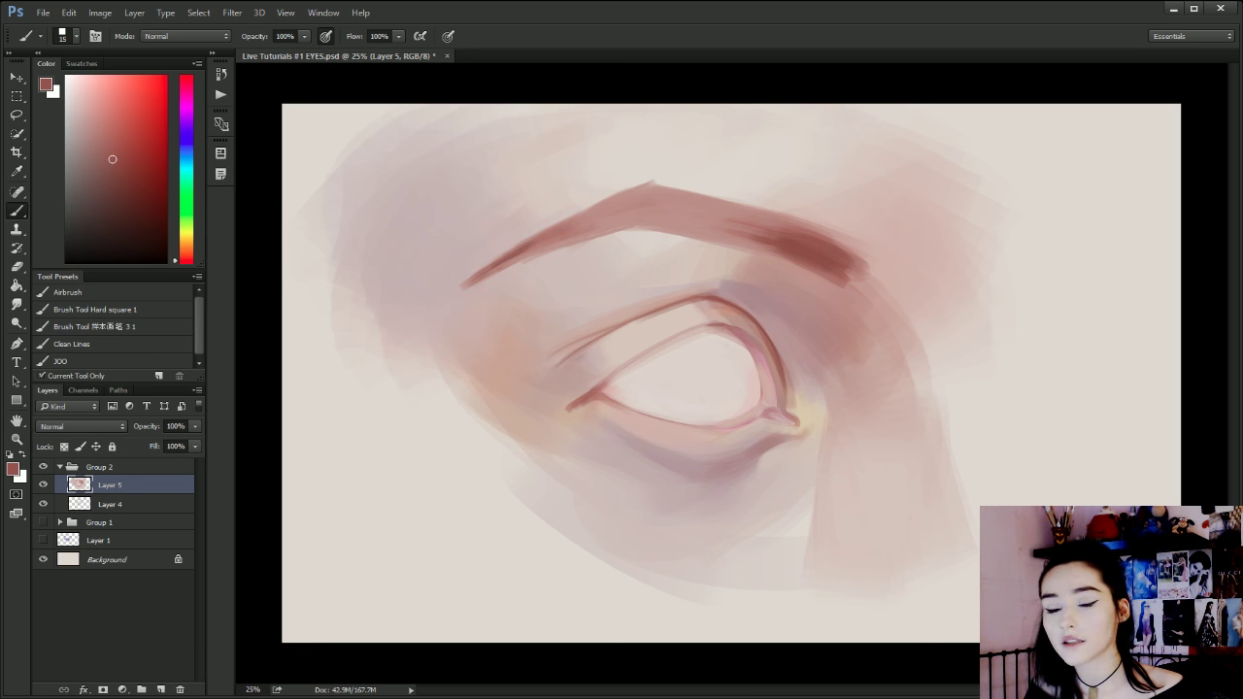
{"action": "left_click_drag", "start_coordinate": [515, 313], "coordinate": [500, 369]}
{"action": "key", "text": "ctrl+z"}
{"action": "left_click_drag", "start_coordinate": [460, 320], "coordinate": [549, 342]}
{"action": "mouse_move", "coordinate": [532, 309]}
{"action": "left_mouse_down"}
{"action": "mouse_move", "coordinate": [517, 359]}
{"action": "mouse_move", "coordinate": [494, 366]}
{"action": "left_mouse_up"}
{"action": "key", "text": "ctrl+alt+z"}
{"action": "key", "text": "ctrl+alt+z"}
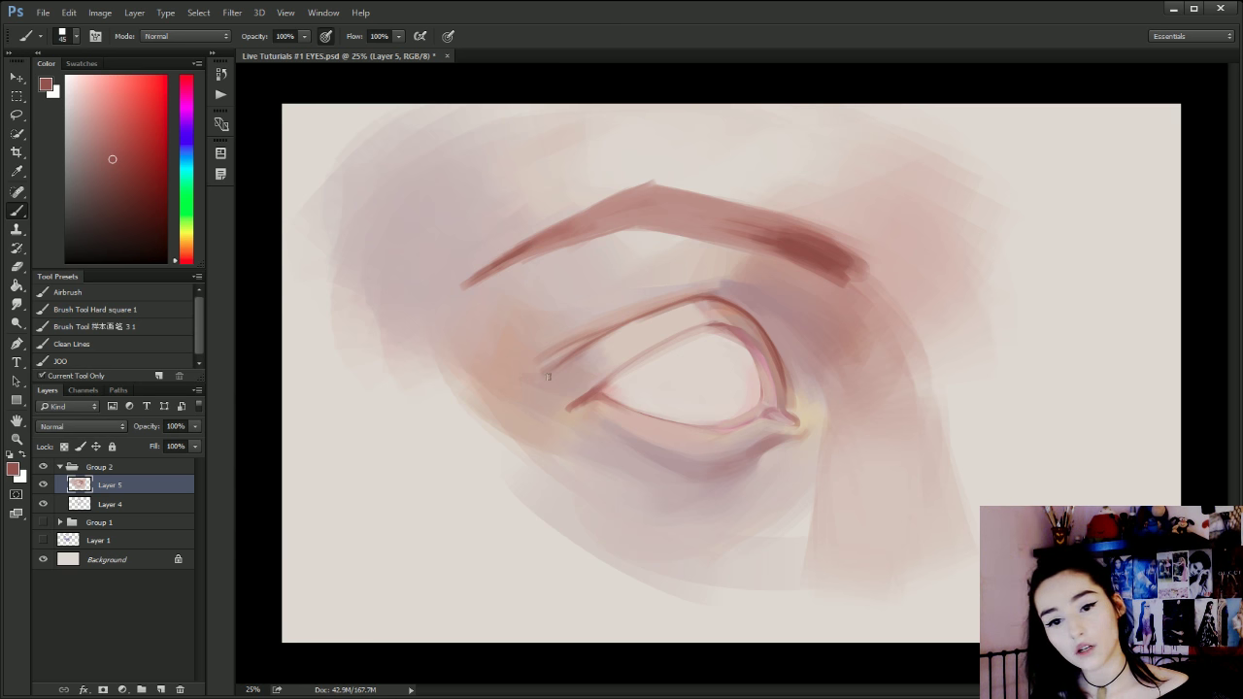
Extend the crease's outer tail at 45 px and soften it with sampled peach and pale skin tones.
{"action": "left_click_drag", "start_coordinate": [548, 376], "coordinate": [503, 392]}
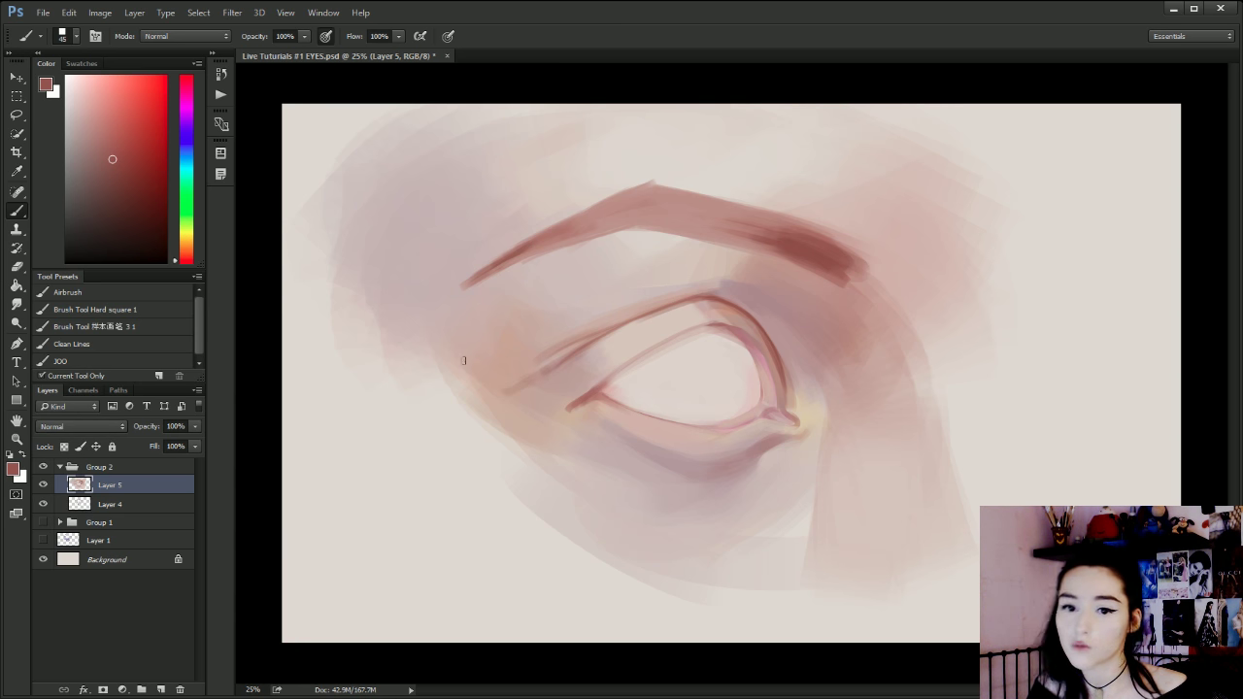
{"action": "left_click", "coordinate": [509, 340], "text": "alt"}
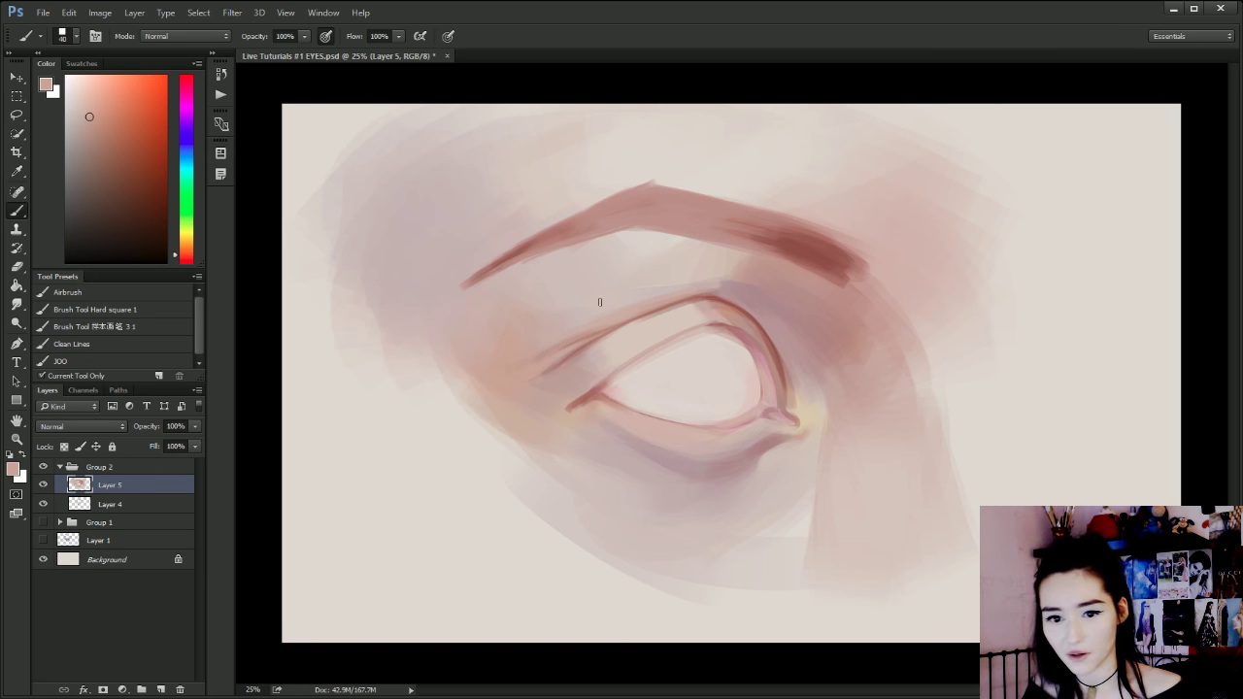
{"action": "left_click", "coordinate": [616, 263], "text": "alt"}
{"action": "key", "text": "bracketleft"}
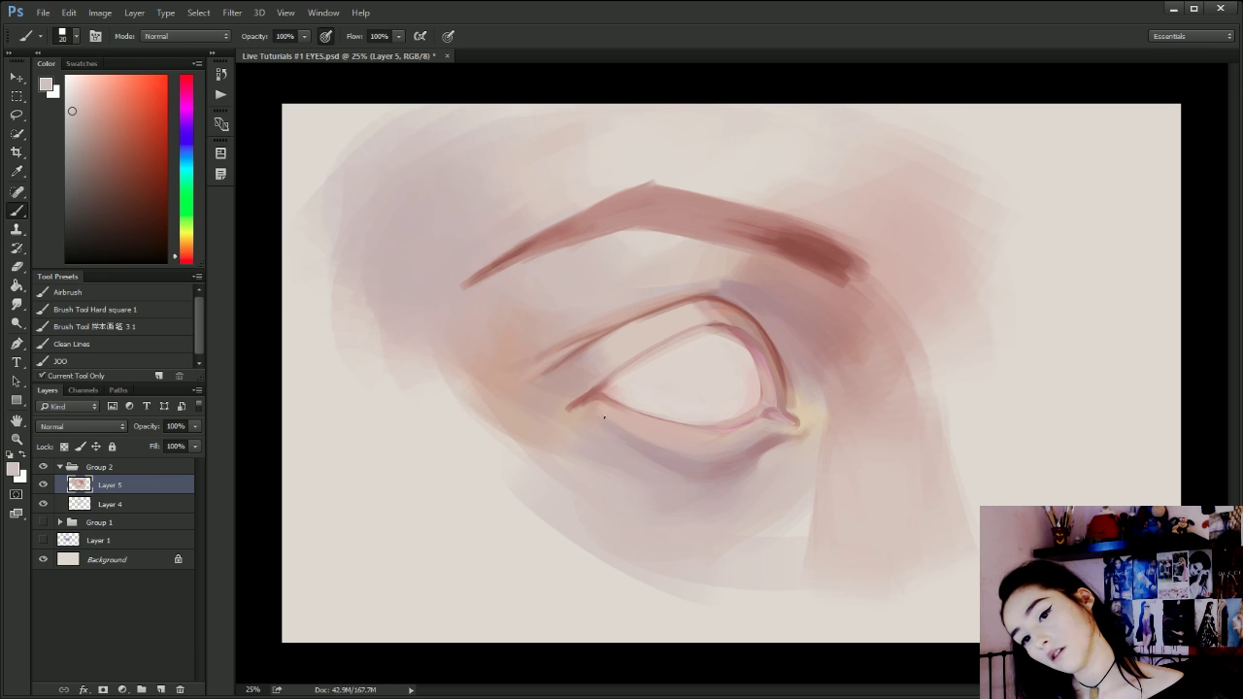
Sample the crease's dark red and thicken its outer tail with a 60 px brush.
{"action": "left_click", "coordinate": [715, 294], "text": "alt"}
{"action": "key", "text": "bracketright"}
{"action": "key", "text": "bracketright"}
{"action": "key", "text": "bracketright"}
{"action": "key", "text": "bracketright"}
{"action": "key", "text": "bracketright"}
{"action": "key", "text": "bracketright"}
{"action": "key", "text": "bracketright"}
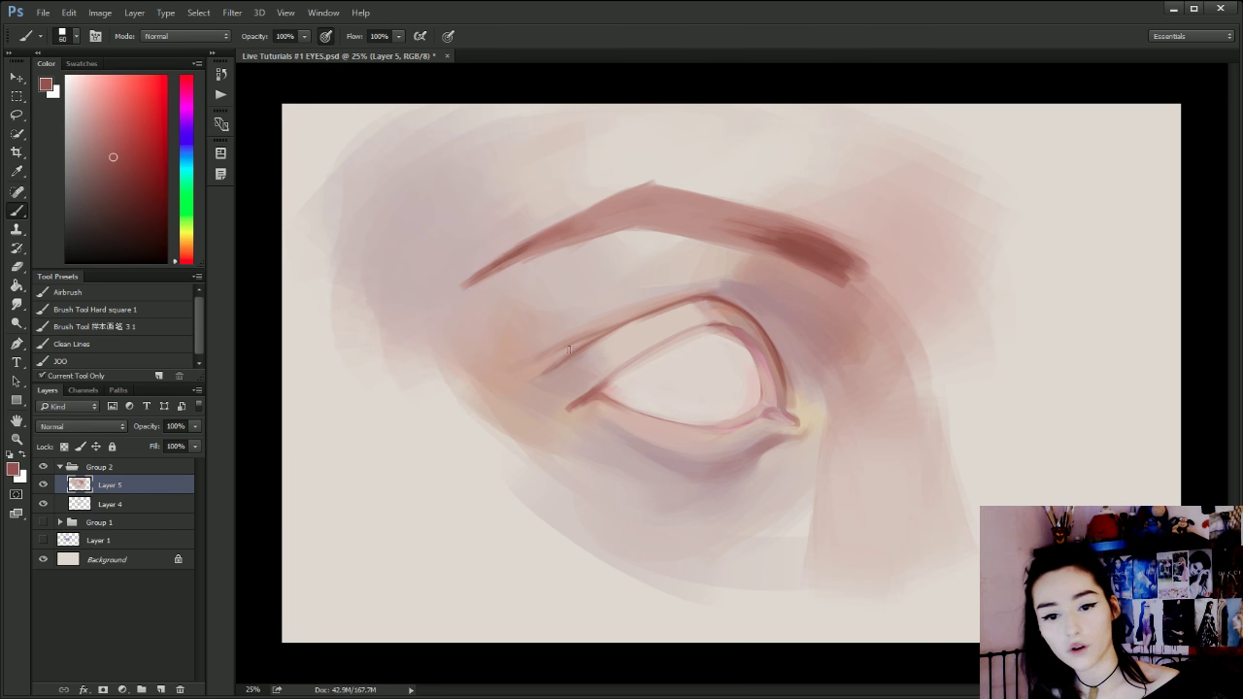
{"action": "mouse_move", "coordinate": [569, 350]}
{"action": "left_mouse_down"}
{"action": "mouse_move", "coordinate": [531, 374]}
{"action": "mouse_move", "coordinate": [492, 346]}
{"action": "mouse_move", "coordinate": [536, 378]}
{"action": "left_mouse_up"}
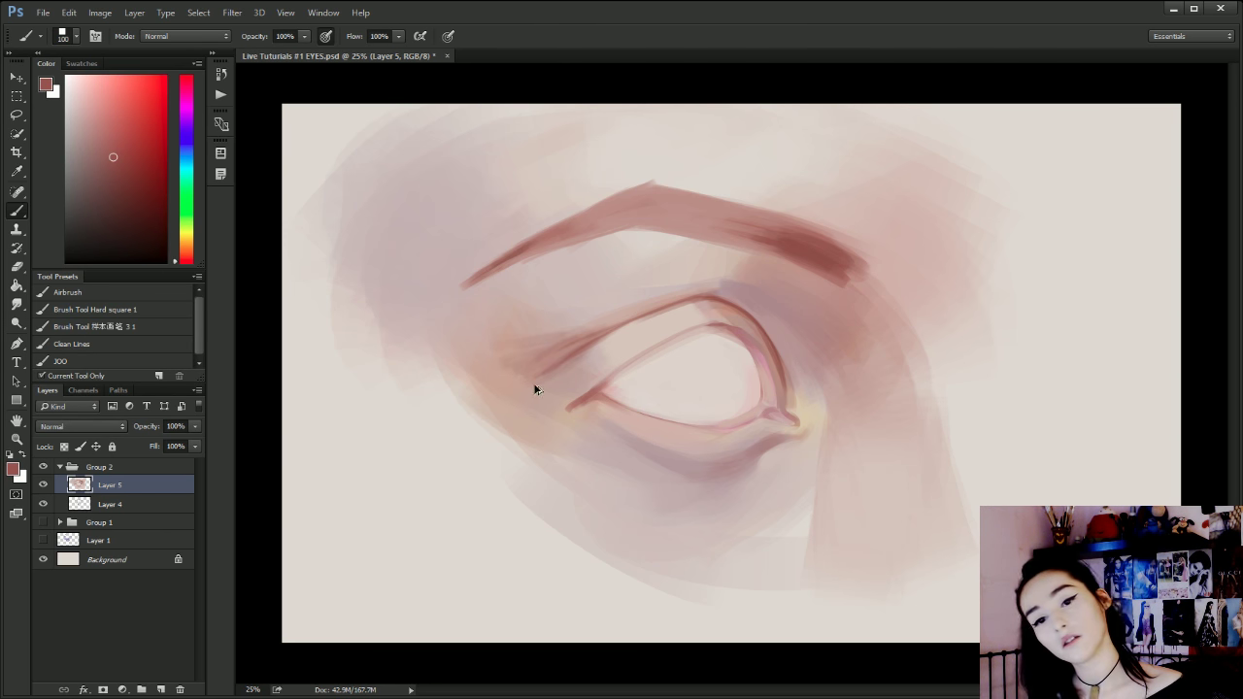
Build up reddish shading around the outer end of the crease, enlarging the brush to 400 px.
{"action": "key", "text": "bracketright"}
{"action": "key", "text": "bracketright"}
{"action": "key", "text": "bracketright"}
{"action": "key", "text": "bracketright"}
{"action": "key", "text": "bracketright"}
{"action": "key", "text": "bracketright"}
{"action": "key", "text": "bracketright"}
{"action": "key", "text": "bracketright"}
{"action": "key", "text": "bracketright"}
{"action": "key", "text": "bracketright"}
{"action": "key", "text": "bracketright"}
{"action": "key", "text": "bracketright"}
{"action": "key", "text": "bracketright"}
{"action": "key", "text": "bracketright"}
{"action": "key", "text": "bracketright"}
{"action": "key", "text": "bracketright"}
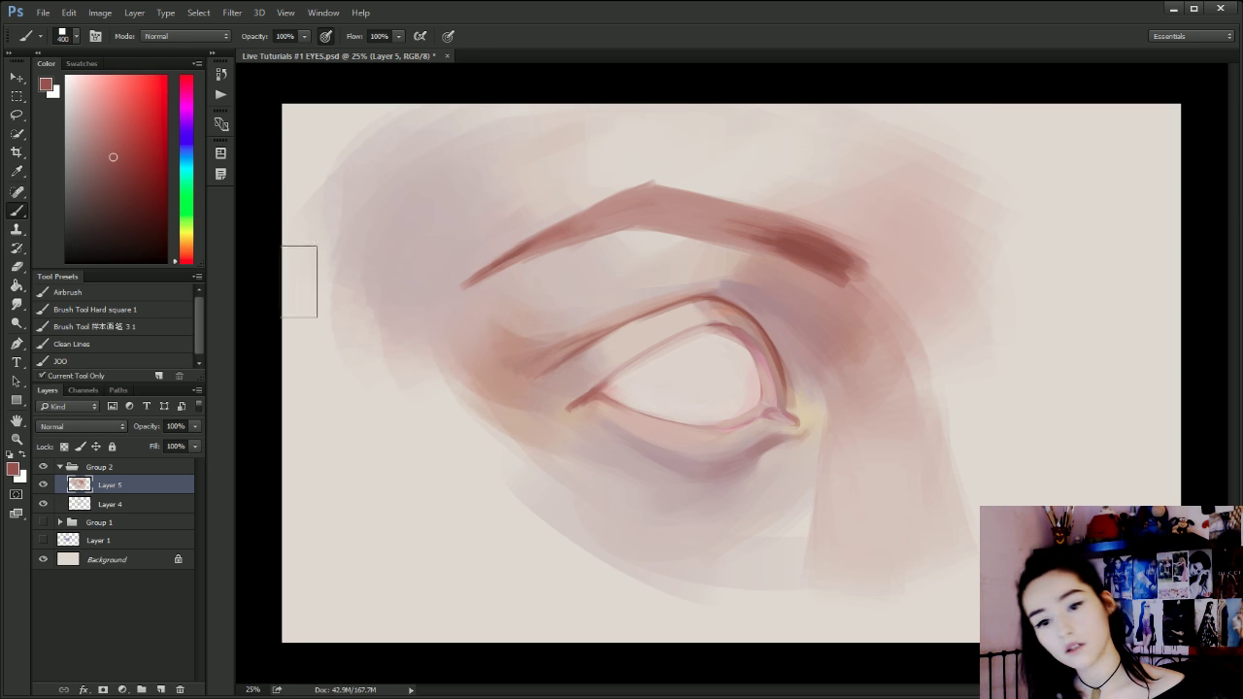
Shade the lower lid beneath the outer corner in dark red, reducing the brush to 90 px.
{"action": "key", "text": "bracketleft"}
{"action": "key", "text": "bracketleft"}
{"action": "key", "text": "bracketleft"}
{"action": "key", "text": "bracketleft"}
{"action": "key", "text": "bracketleft"}
{"action": "key", "text": "bracketleft"}
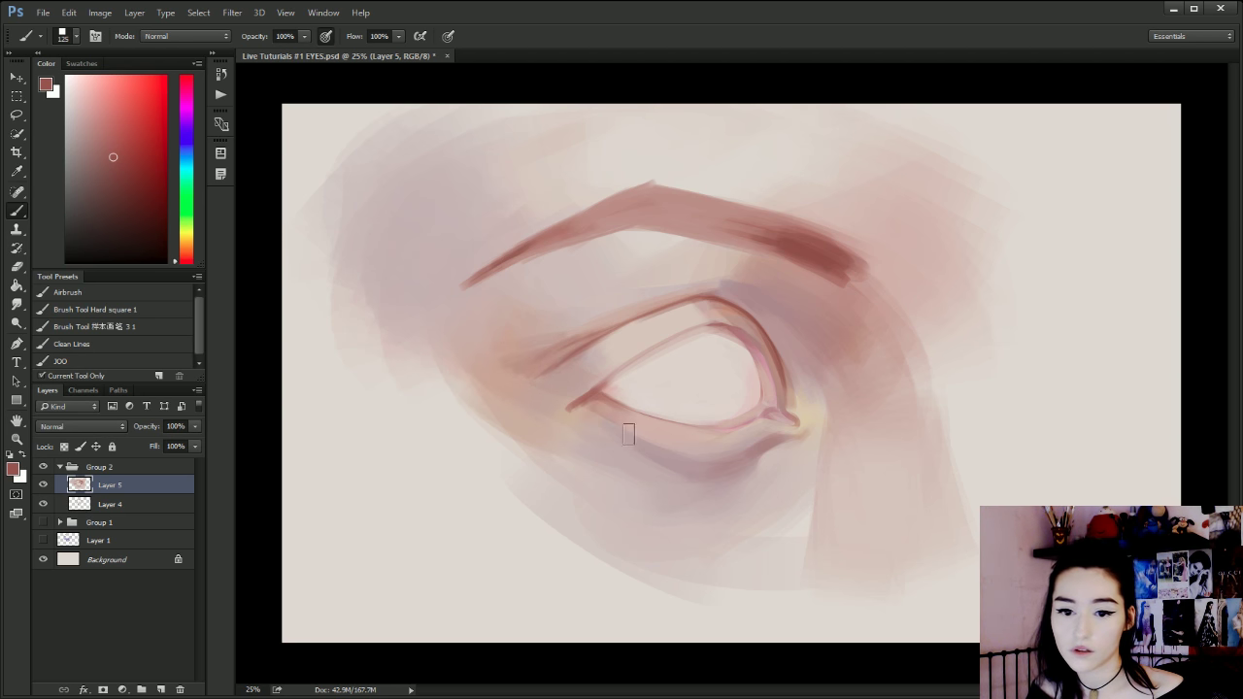
{"action": "key", "text": "bracketleft"}
{"action": "key", "text": "bracketleft"}
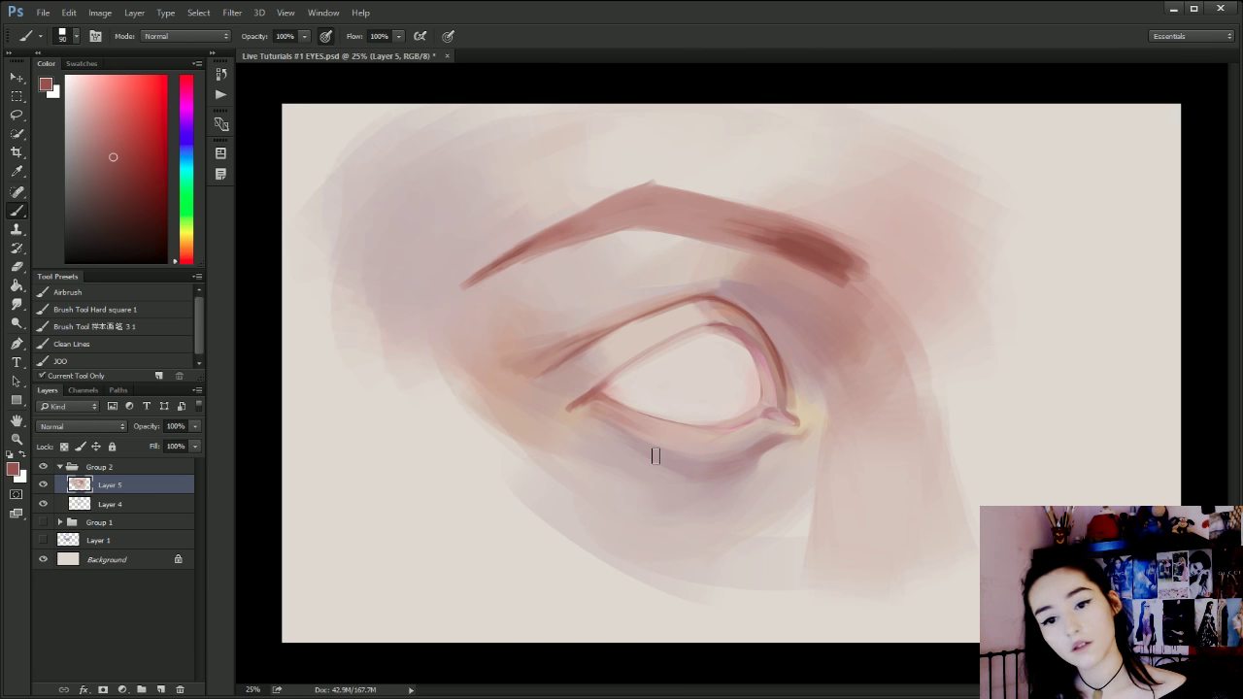
Blend the lower lid shading with its sampled pink and reduce the brush to 30 px, discarding the stray stroke below.
{"action": "left_click", "coordinate": [610, 413], "text": "alt"}
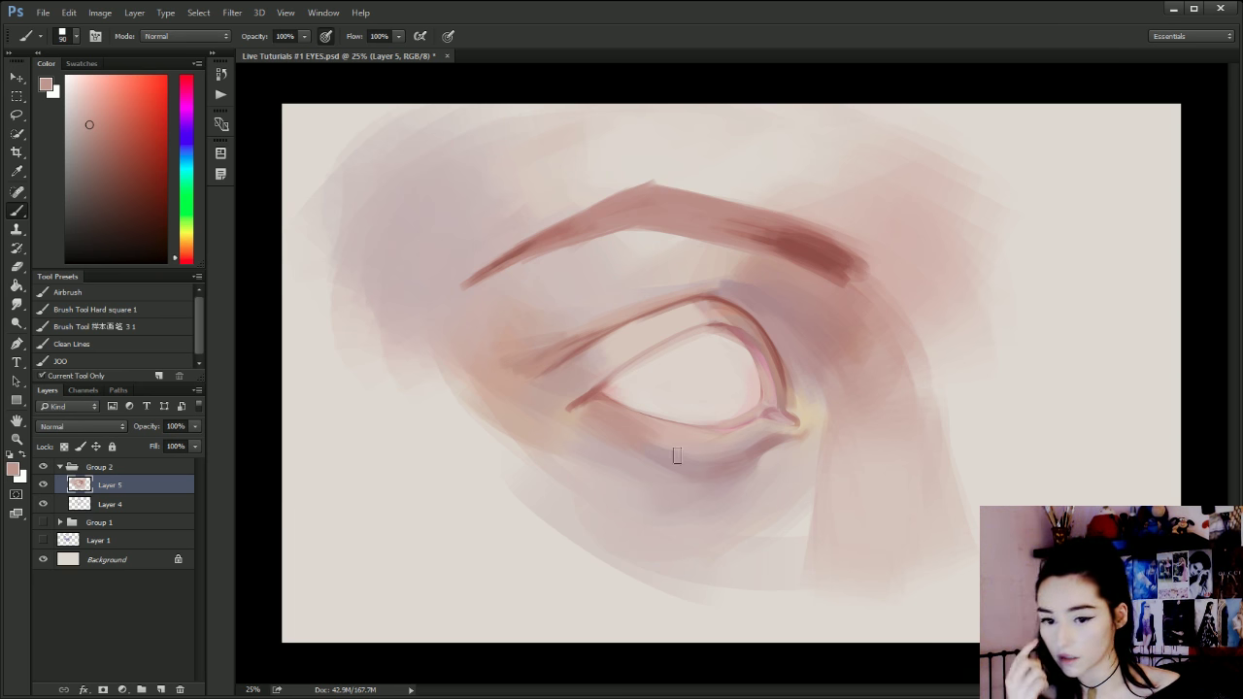
{"action": "key", "text": "bracketleft"}
{"action": "key", "text": "bracketleft"}
{"action": "key", "text": "bracketleft"}
{"action": "key", "text": "bracketleft"}
{"action": "key", "text": "bracketleft"}
{"action": "key", "text": "bracketleft"}
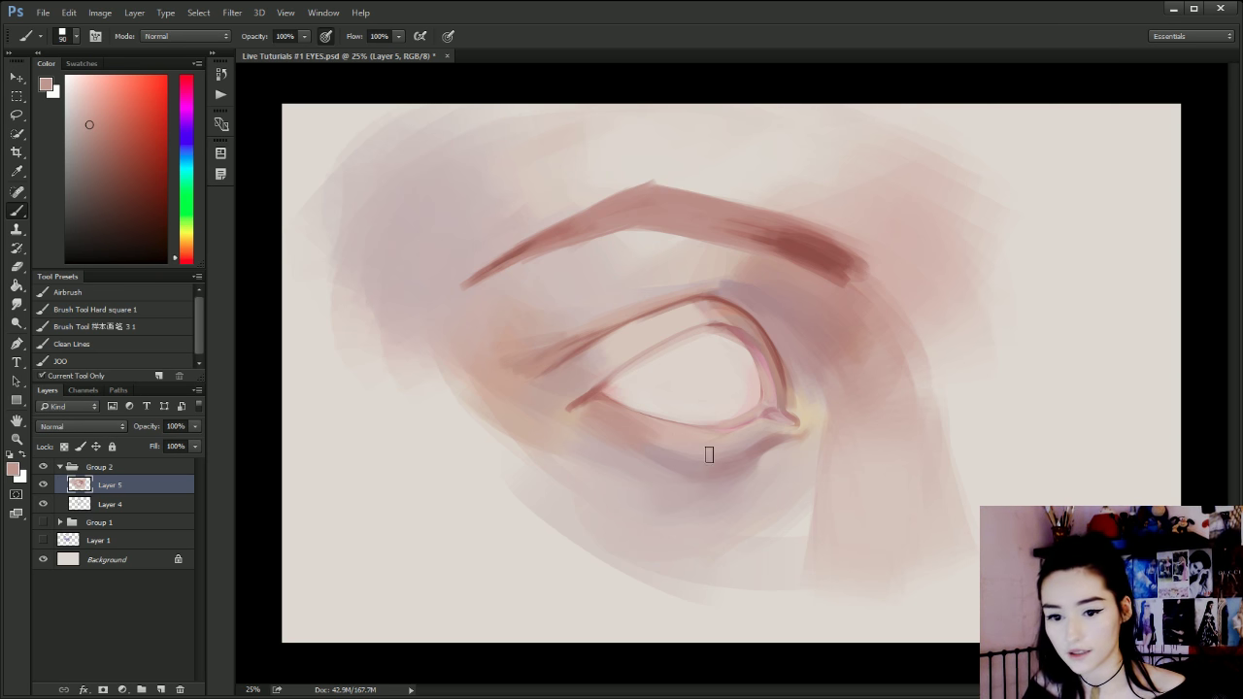
{"action": "mouse_move", "coordinate": [788, 503]}
{"action": "left_mouse_down"}
{"action": "mouse_move", "coordinate": [767, 461]}
{"action": "mouse_move", "coordinate": [791, 479]}
{"action": "mouse_move", "coordinate": [765, 495]}
{"action": "left_mouse_up"}
{"action": "key", "text": "ctrl+z"}
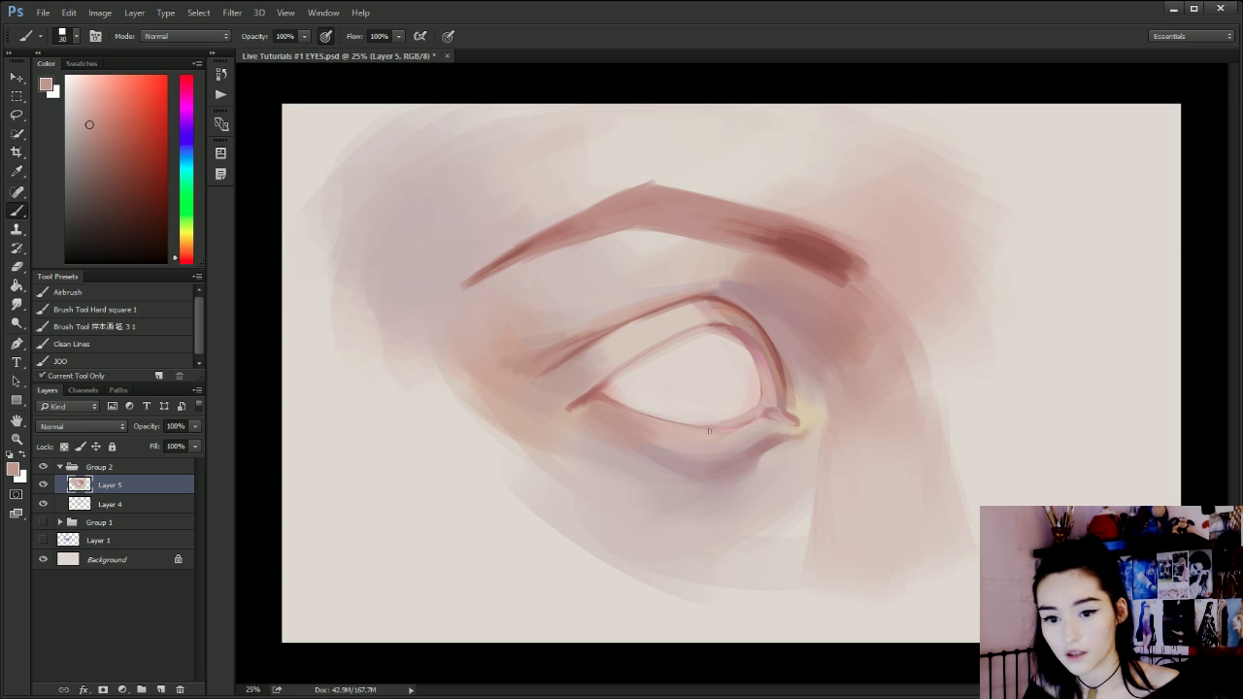
Return to Layer 5 and lighten the skin below the eye's outer side with a sampled pale pink at 45 px.
{"action": "key", "text": "alt+bracketright"}
{"action": "left_click", "coordinate": [787, 456], "text": "alt"}
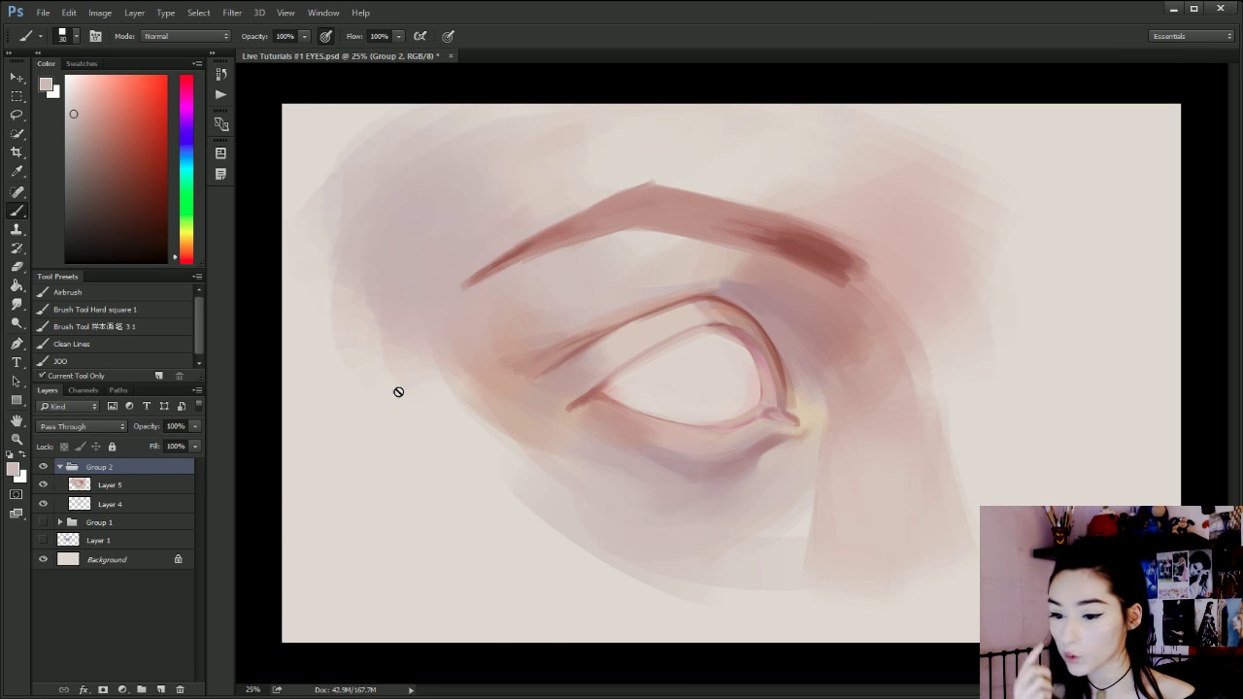
{"action": "key", "text": "alt"}
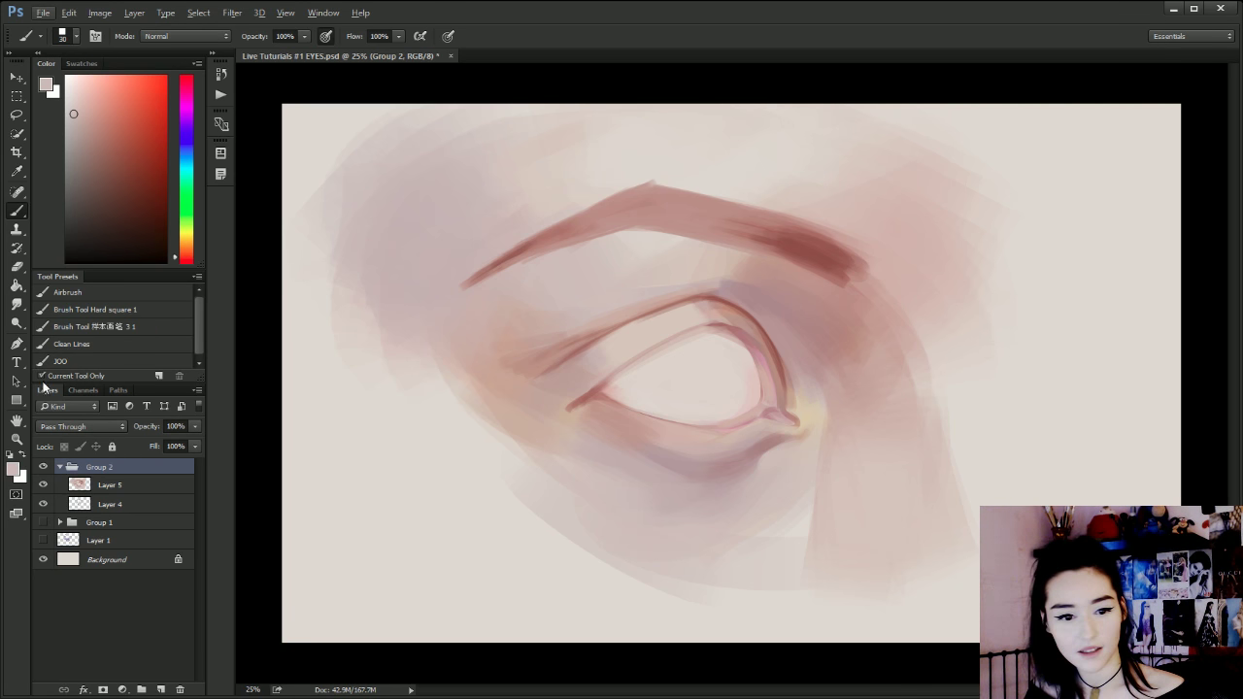
{"action": "left_click", "coordinate": [99, 489]}
{"action": "left_click", "coordinate": [791, 415], "text": "alt"}
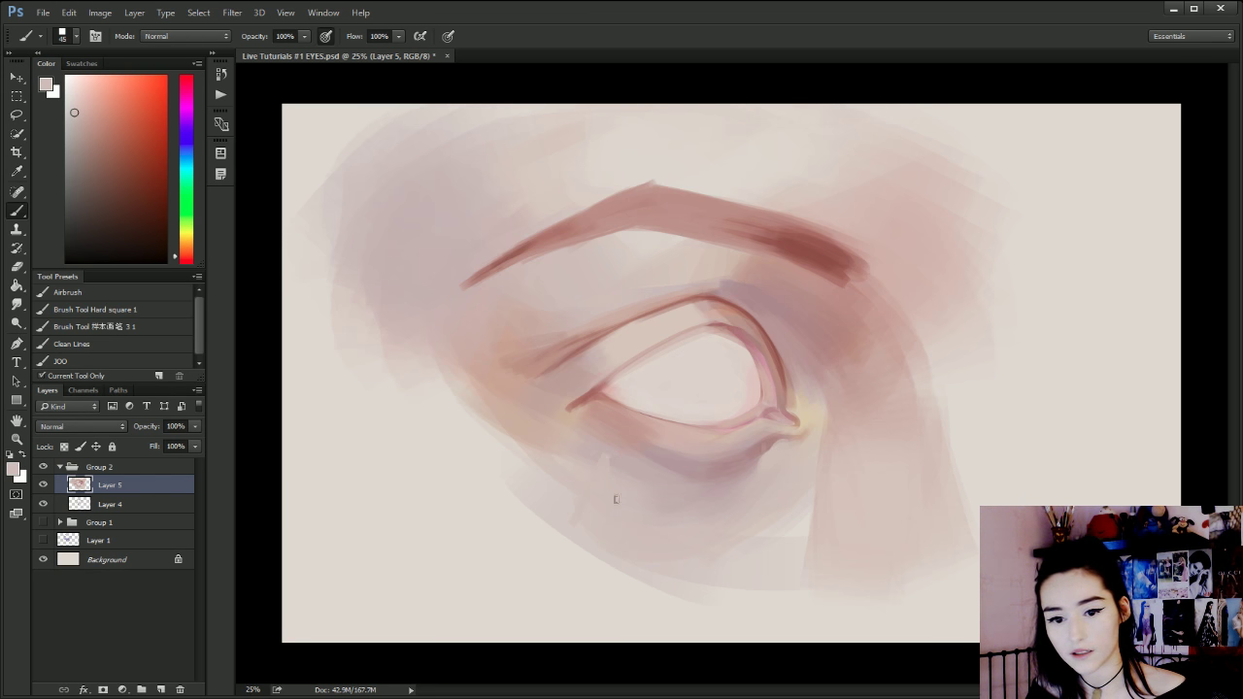
{"action": "left_click_drag", "start_coordinate": [432, 527], "coordinate": [513, 464]}
{"action": "mouse_move", "coordinate": [500, 524]}
{"action": "left_mouse_down"}
{"action": "mouse_move", "coordinate": [516, 460]}
{"action": "mouse_move", "coordinate": [452, 464]}
{"action": "left_mouse_up"}
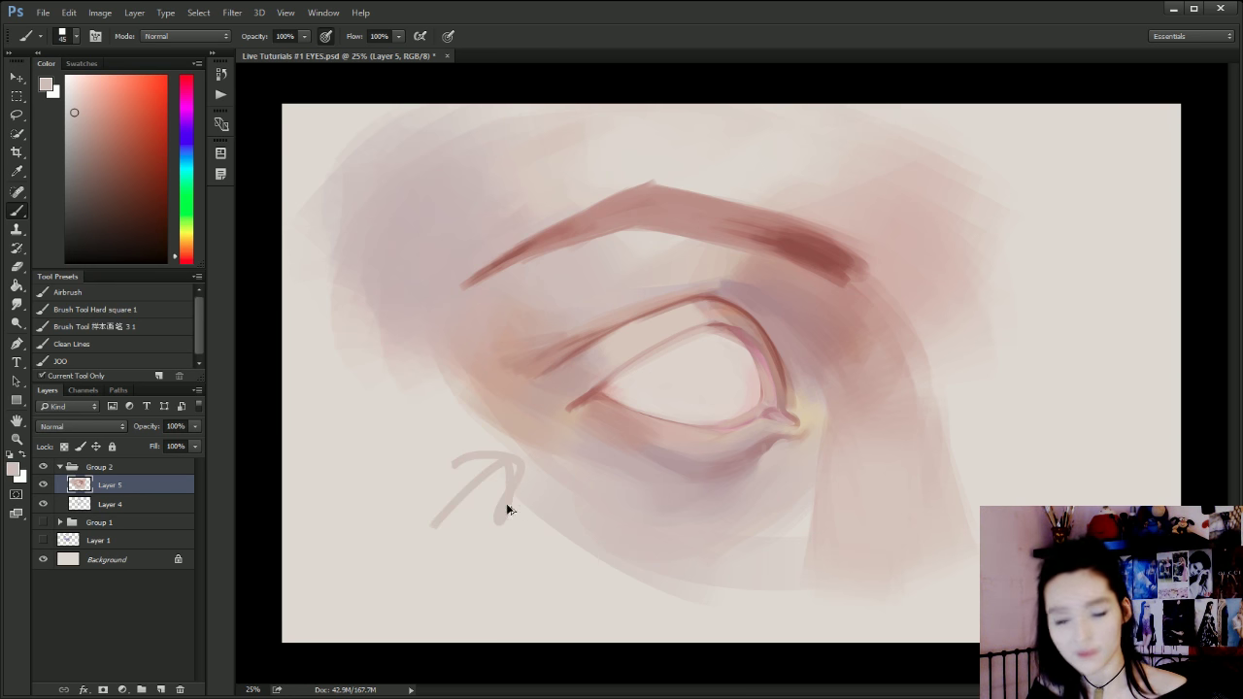
{"action": "key", "text": "ctrl+alt+z"}
{"action": "key", "text": "ctrl+alt+z"}
Try a finer stroke in a sampled lid colour along the outer end of the upper lid line.
{"action": "left_click", "coordinate": [602, 405], "text": "alt"}
{"action": "key", "text": "bracketleft"}
{"action": "key", "text": "bracketleft"}
{"action": "key", "text": "bracketleft"}
{"action": "key", "text": "bracketleft"}
{"action": "mouse_move", "coordinate": [600, 396]}
{"action": "left_mouse_down"}
{"action": "mouse_move", "coordinate": [571, 420]}
{"action": "mouse_move", "coordinate": [589, 407]}
{"action": "mouse_move", "coordinate": [666, 453]}
{"action": "mouse_move", "coordinate": [729, 439]}
{"action": "mouse_move", "coordinate": [571, 414]}
{"action": "left_mouse_up"}
{"action": "key", "text": "ctrl+z"}
Blend the skin below the eye's outer corner with a pink sampled from the lower lid, enlarging the brush to 150 px.
{"action": "left_click", "coordinate": [728, 438], "text": "alt"}
{"action": "key", "text": "bracketleft"}
{"action": "key", "text": "bracketleft"}
{"action": "key", "text": "bracketleft"}
{"action": "key", "text": "bracketright"}
{"action": "key", "text": "bracketright"}
{"action": "key", "text": "bracketright"}
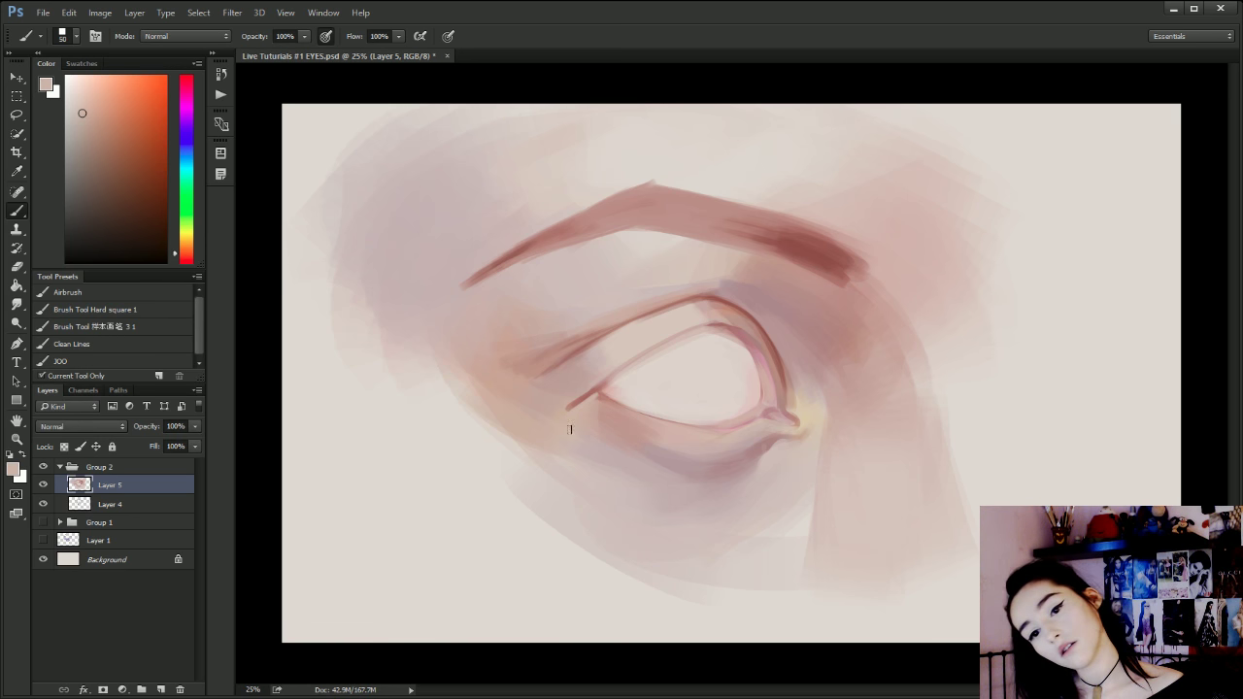
{"action": "key", "text": "bracketright"}
{"action": "key", "text": "bracketright"}
{"action": "key", "text": "bracketright"}
{"action": "key", "text": "bracketright"}
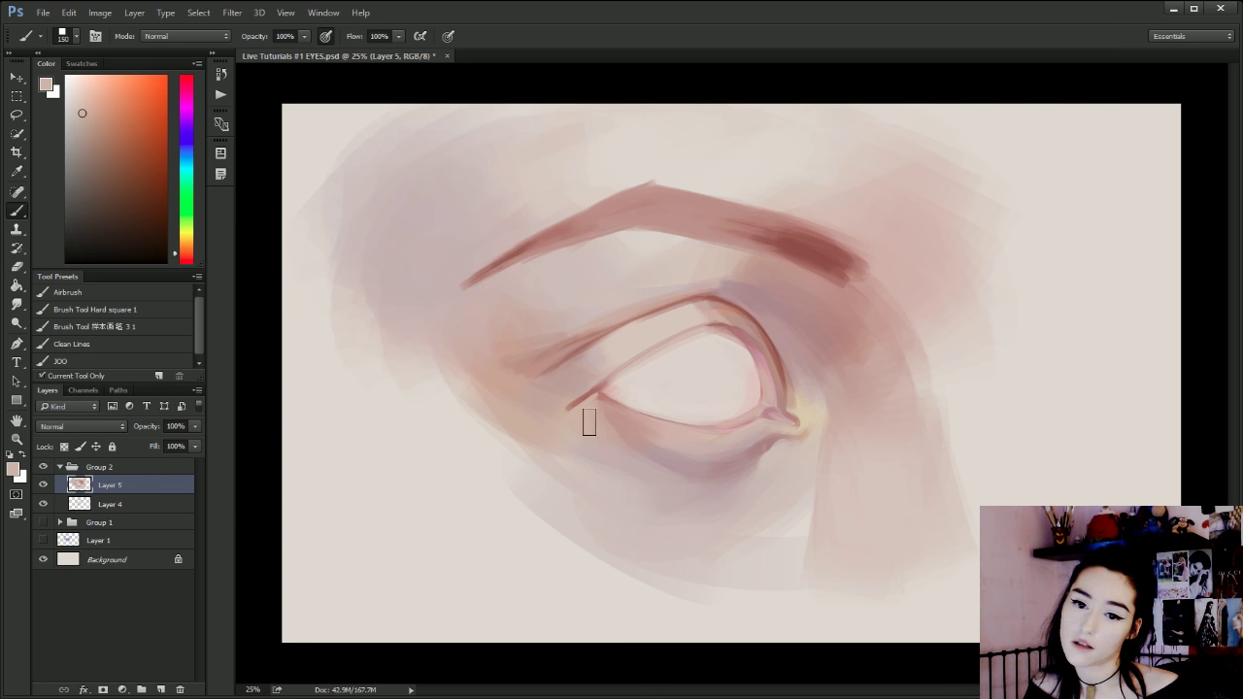
Shade the outer end of the upper lid between crease and lid line in sampled muted reds, using a 90 px brush.
{"action": "key", "text": "bracketleft"}
{"action": "key", "text": "bracketleft"}
{"action": "key", "text": "bracketleft"}
{"action": "key", "text": "bracketleft"}
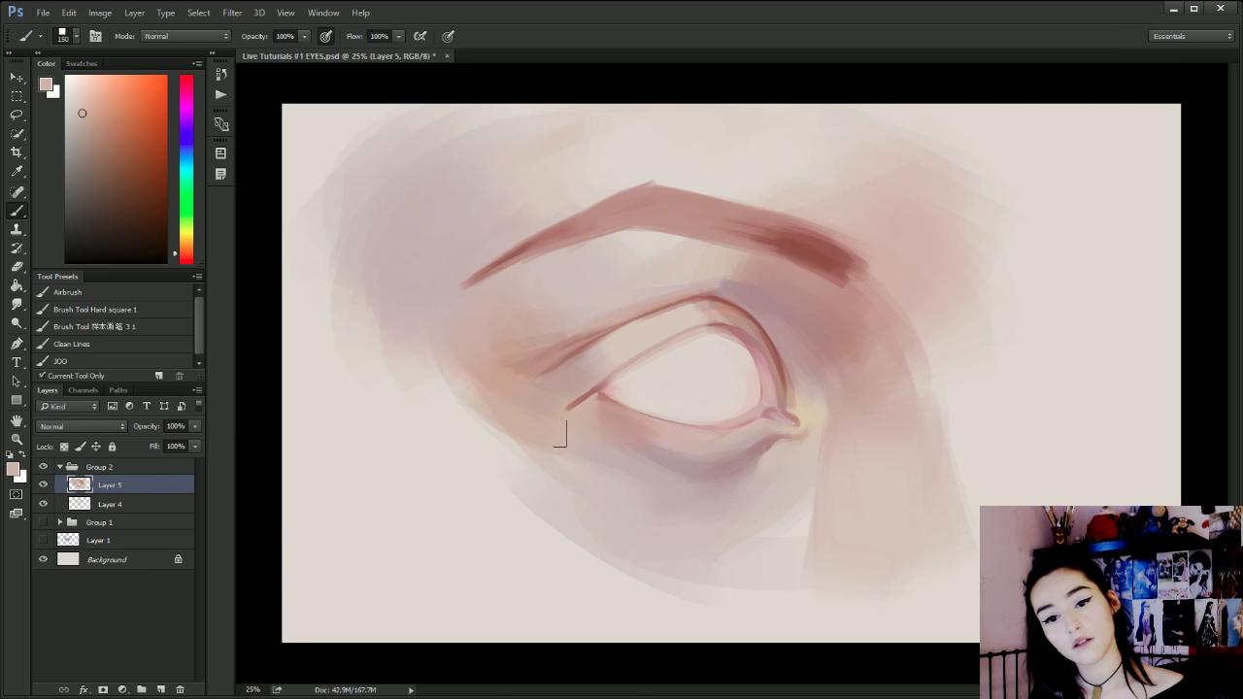
{"action": "left_click", "coordinate": [592, 381], "text": "alt"}
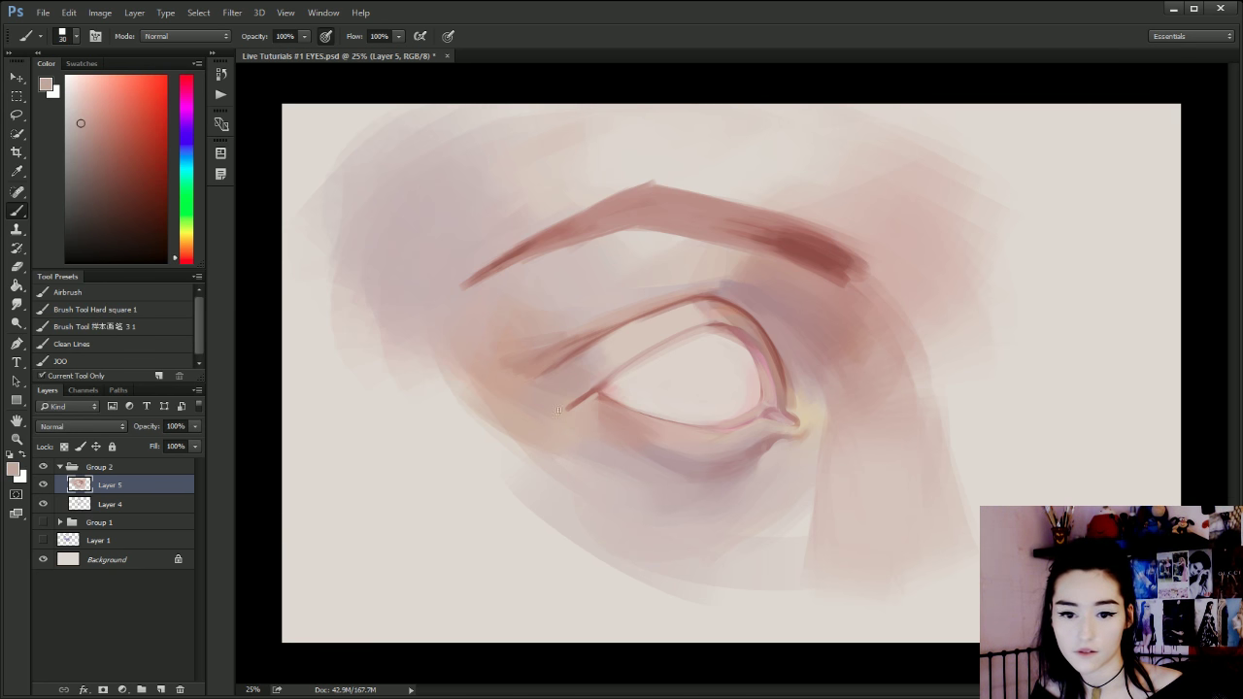
{"action": "left_click", "coordinate": [602, 378], "text": "alt"}
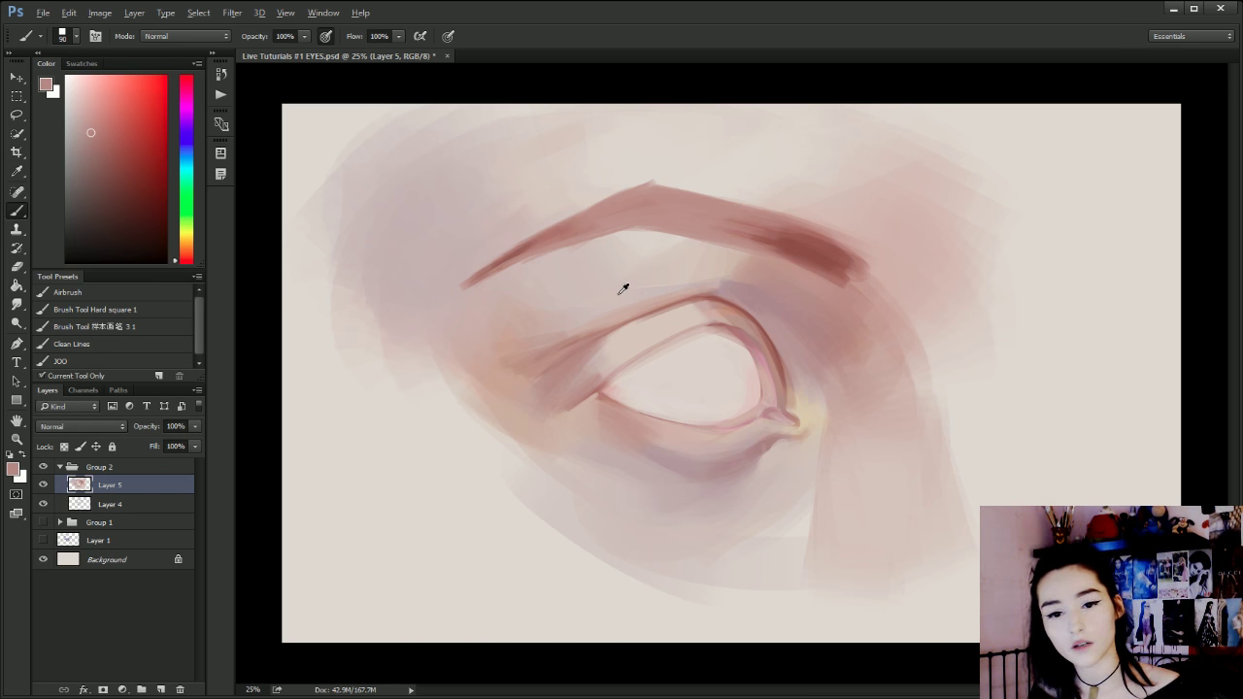
{"action": "key", "text": "alt"}
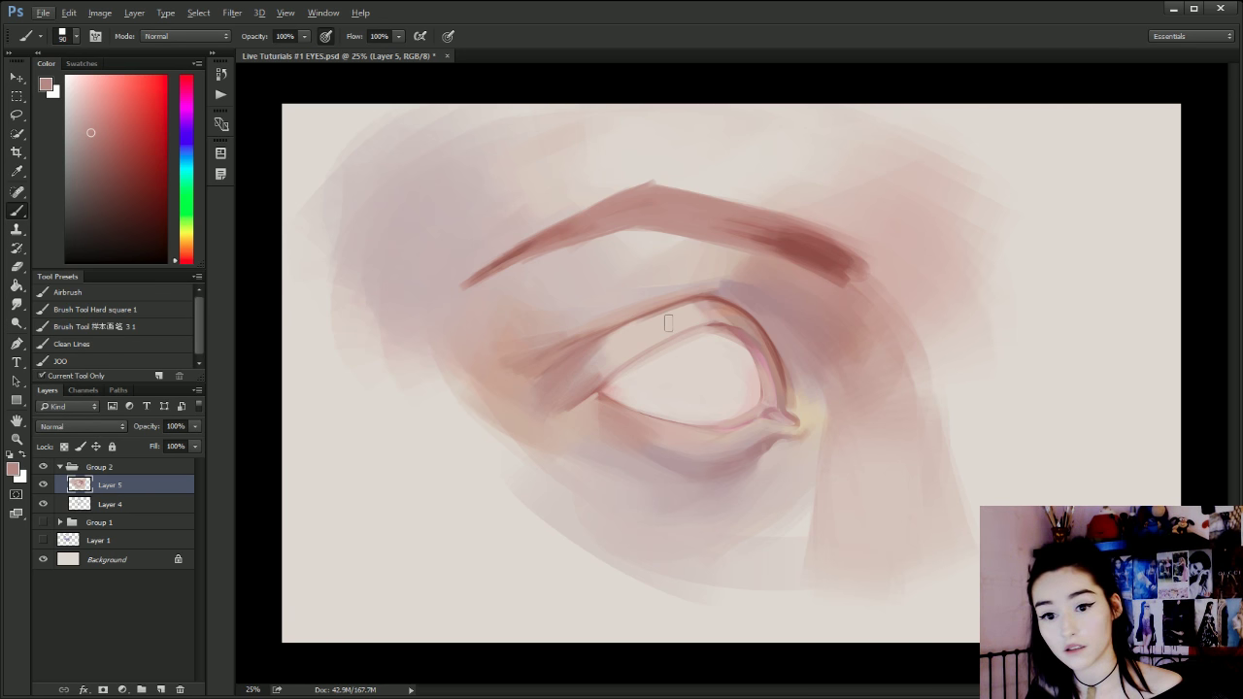
Extend the muted red shading inward along the upper lid beneath the crease with a 45 px brush.
{"action": "key", "text": "["}
{"action": "key", "text": "["}
{"action": "key", "text": "["}
{"action": "key", "text": "["}
{"action": "key", "text": "["}
{"action": "mouse_move", "coordinate": [637, 325]}
{"action": "left_mouse_down"}
{"action": "mouse_move", "coordinate": [705, 299]}
{"action": "mouse_move", "coordinate": [593, 365]}
{"action": "left_mouse_up"}
{"action": "key", "text": "ctrl+z"}
{"action": "left_click_drag", "start_coordinate": [651, 323], "coordinate": [597, 366]}
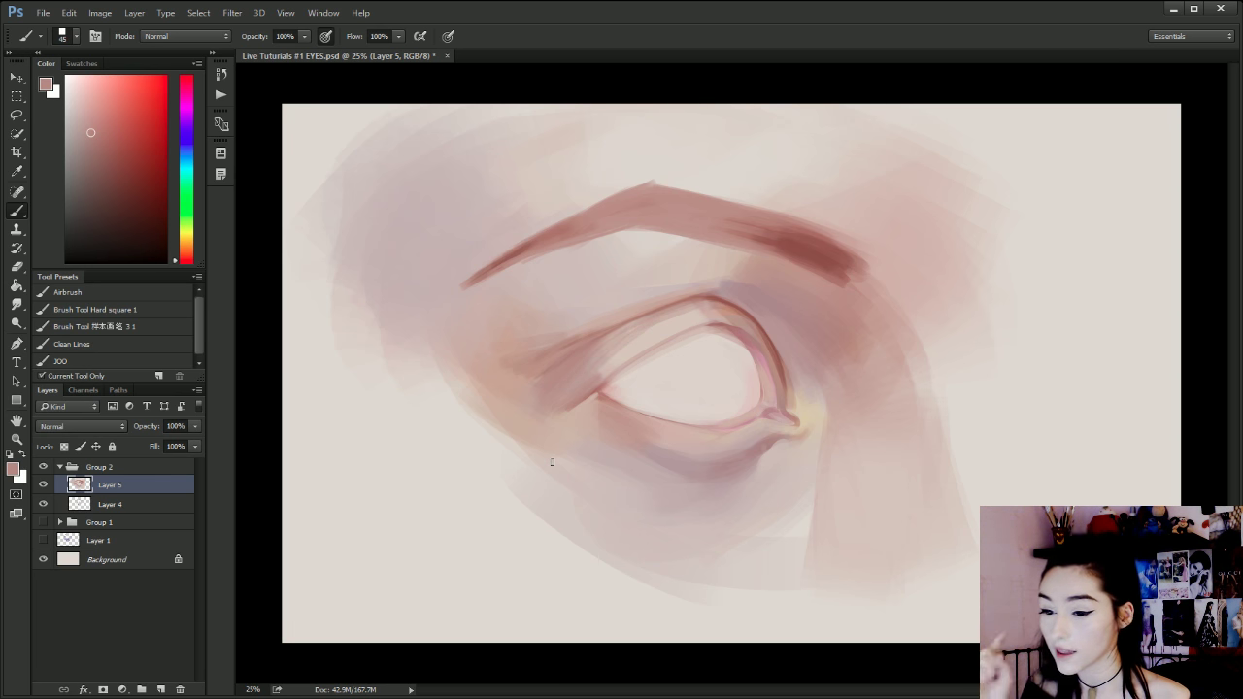
Paint a thin pale highlight on the upper lid in the sampled canvas background colour, reducing the brush to 10 px.
{"action": "left_click", "coordinate": [1075, 267], "text": "alt"}
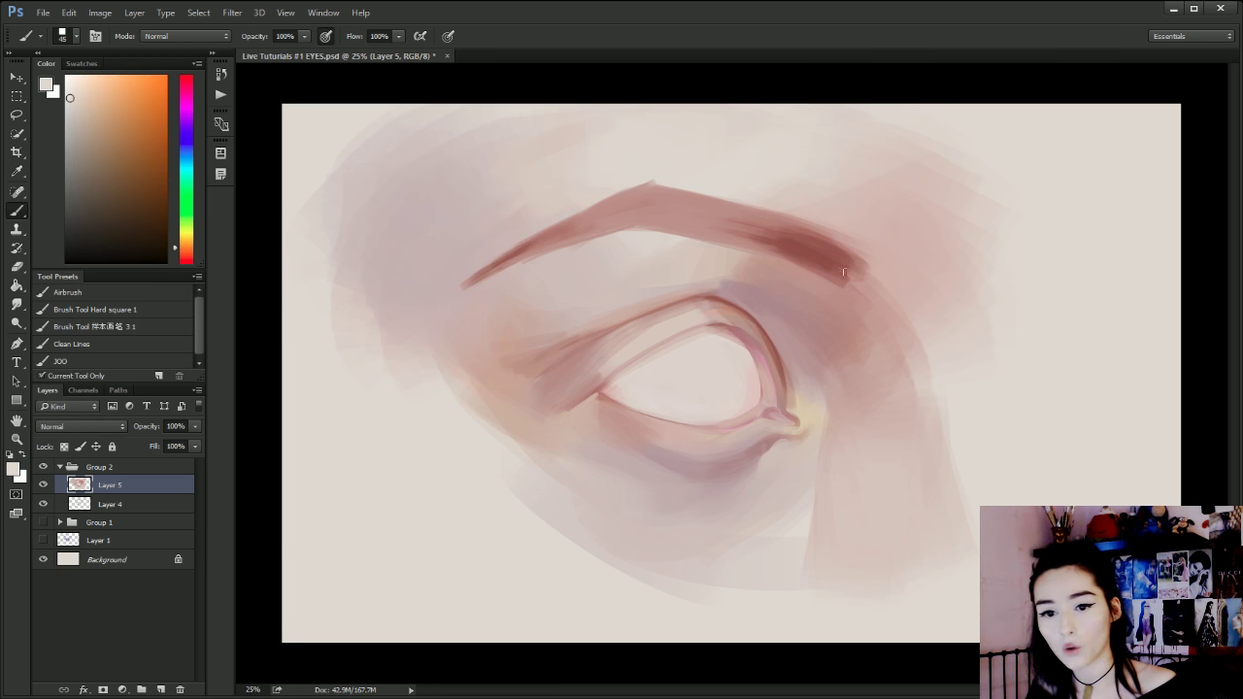
{"action": "key", "text": "bracketright"}
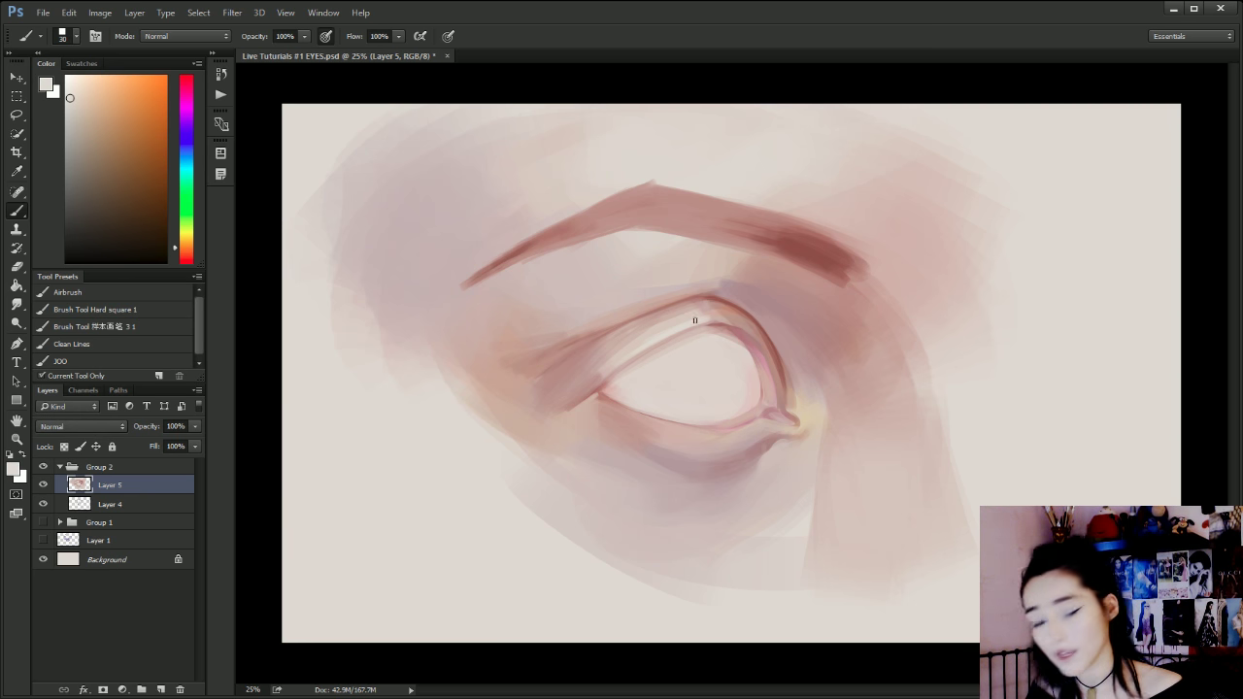
{"action": "key", "text": "bracketleft"}
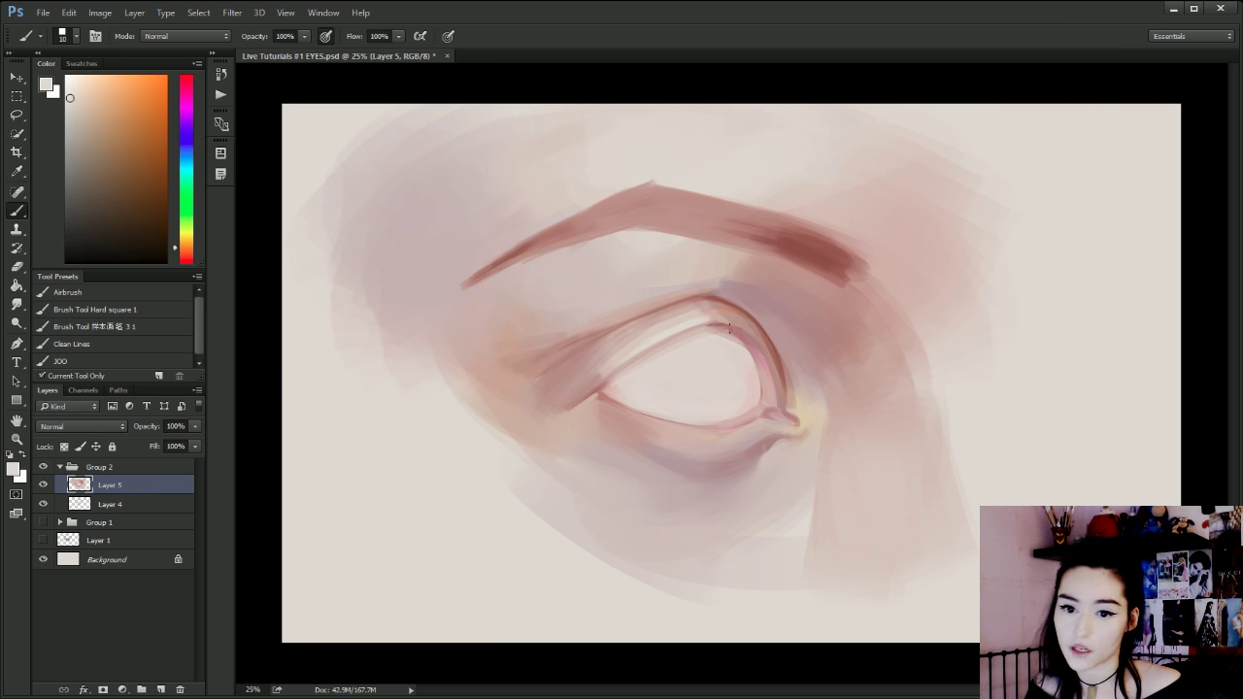
{"action": "left_click_drag", "start_coordinate": [716, 322], "coordinate": [748, 331]}
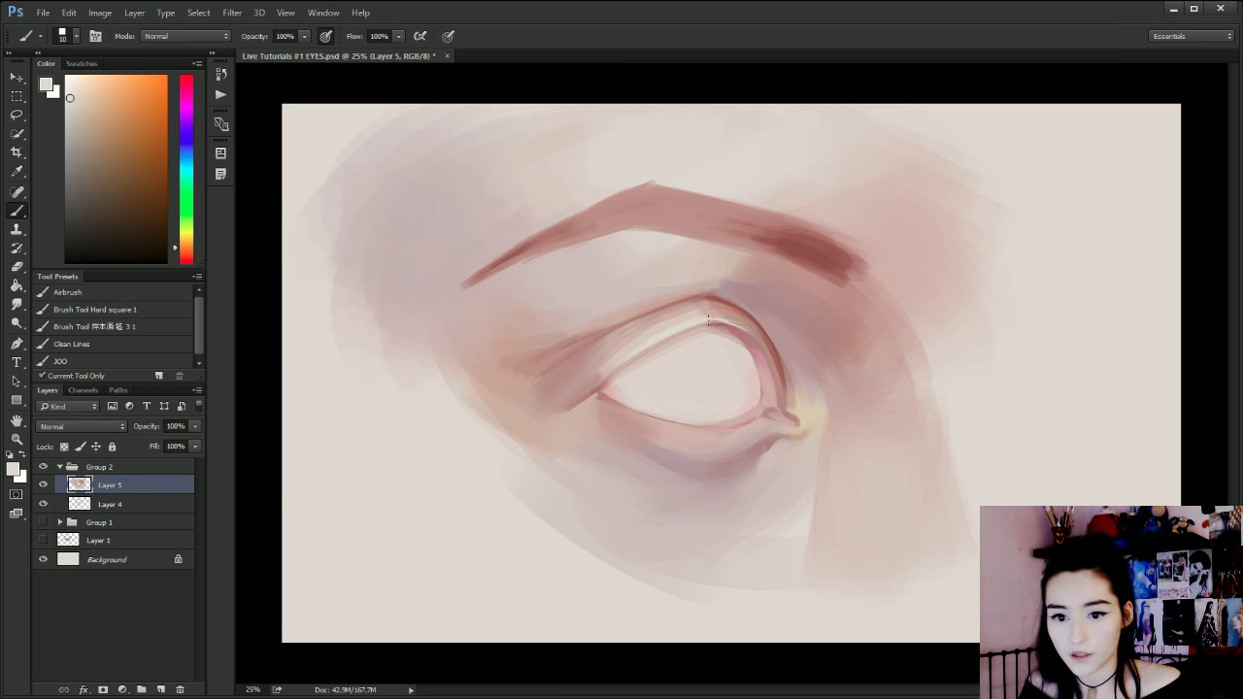
Rework the pale highlight above the upper lid's edge and carry it toward the inner corner with a 20 px brush.
{"action": "key", "text": "bracketright"}
{"action": "key", "text": "bracketright"}
{"action": "key", "text": "bracketright"}
{"action": "key", "text": "bracketright"}
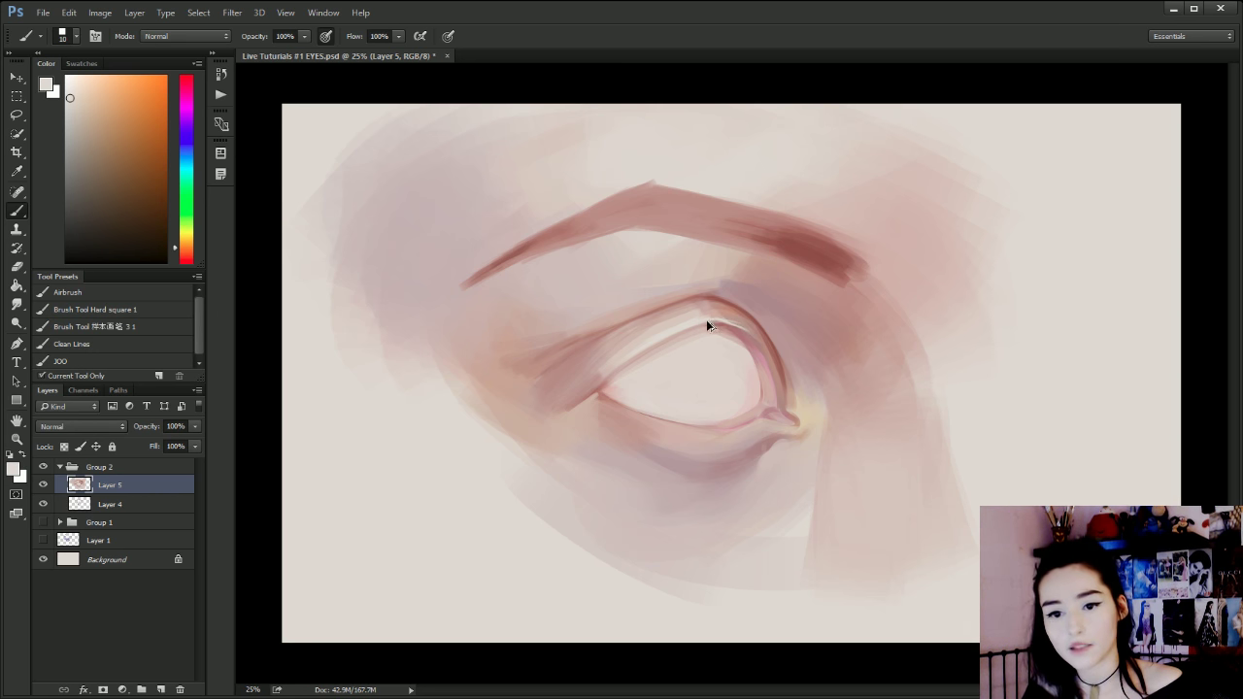
{"action": "mouse_move", "coordinate": [706, 321]}
{"action": "left_mouse_down"}
{"action": "mouse_move", "coordinate": [750, 332]}
{"action": "mouse_move", "coordinate": [739, 326]}
{"action": "left_mouse_up"}
{"action": "key", "text": "ctrl+z"}
{"action": "key", "text": "bracketleft"}
{"action": "key", "text": "bracketleft"}
{"action": "key", "text": "ctrl+z"}
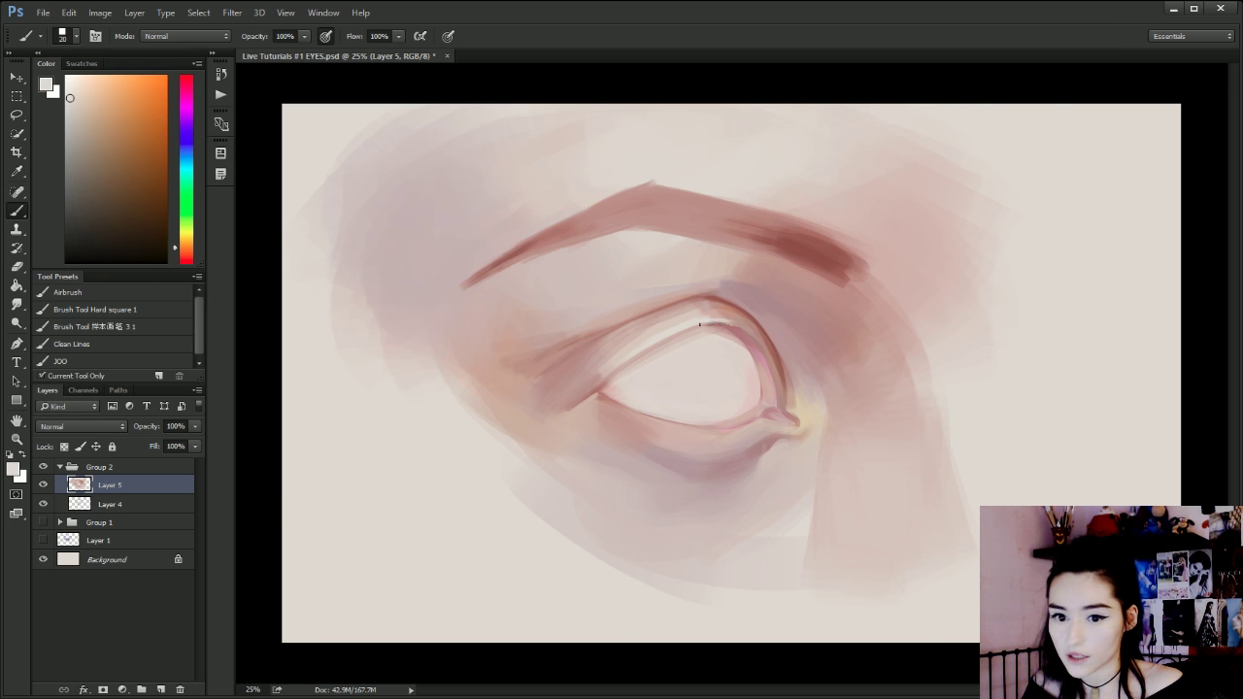
{"action": "left_click_drag", "start_coordinate": [719, 327], "coordinate": [772, 348]}
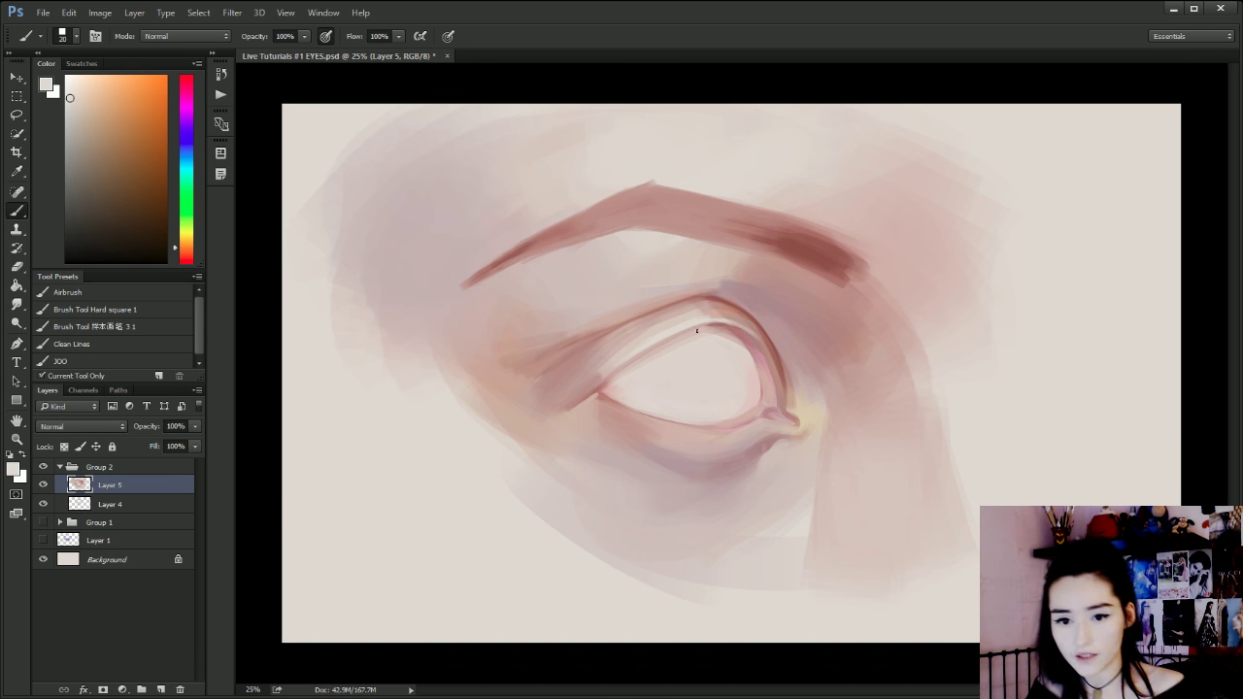
{"action": "left_click_drag", "start_coordinate": [703, 319], "coordinate": [743, 329]}
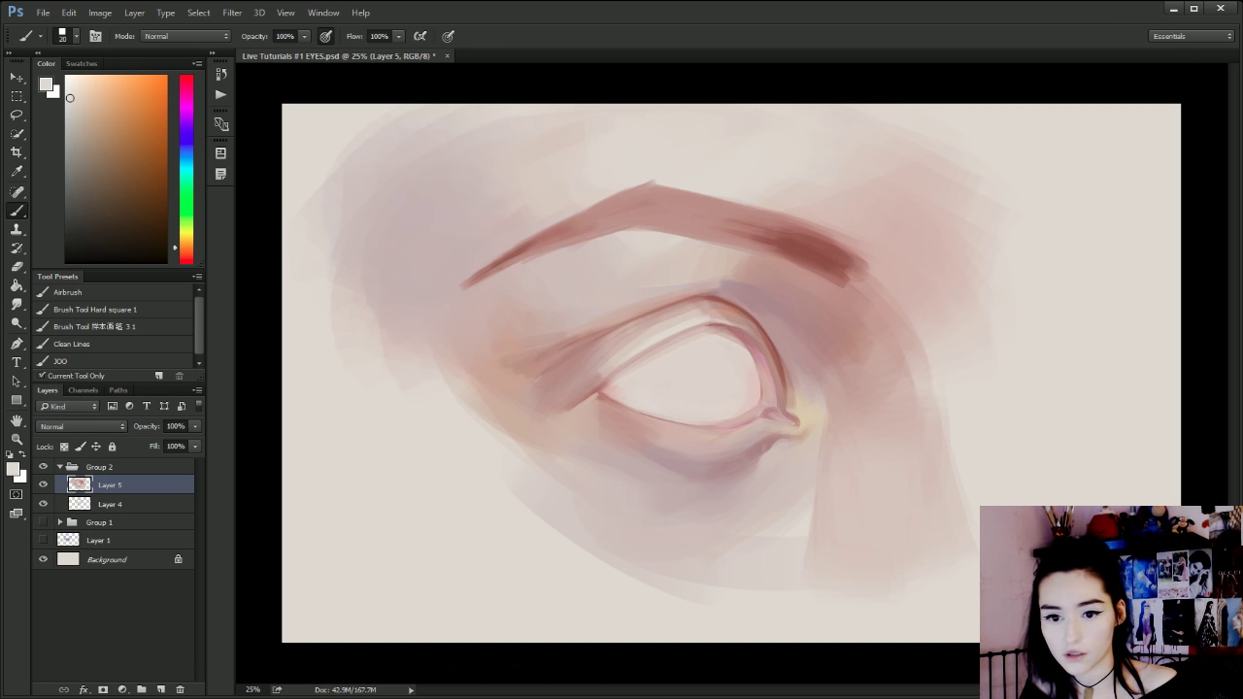
Blend the upper lid below the crease's peak with sampled muted pinks, enlarging the brush to 70 px.
{"action": "left_click", "coordinate": [744, 314], "text": "alt"}
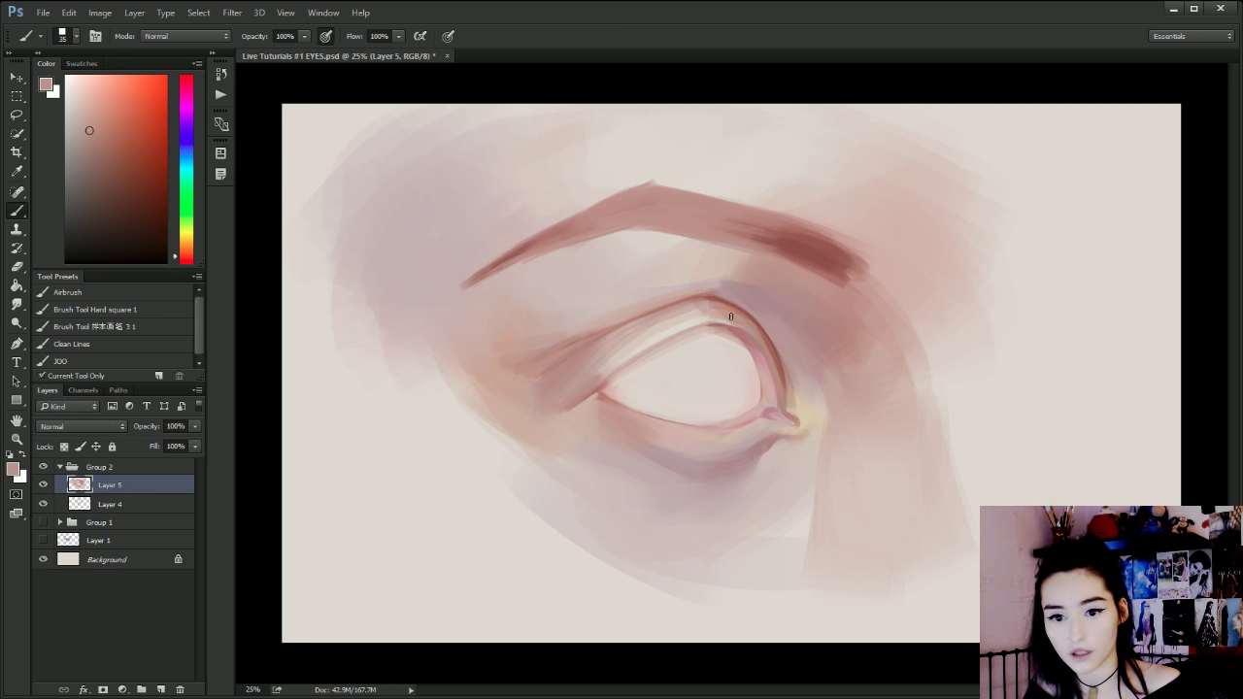
{"action": "left_click", "coordinate": [712, 313], "text": "alt"}
{"action": "key", "text": "bracketright"}
{"action": "key", "text": "bracketright"}
{"action": "key", "text": "bracketright"}
{"action": "key", "text": "bracketright"}
{"action": "key", "text": "bracketright"}
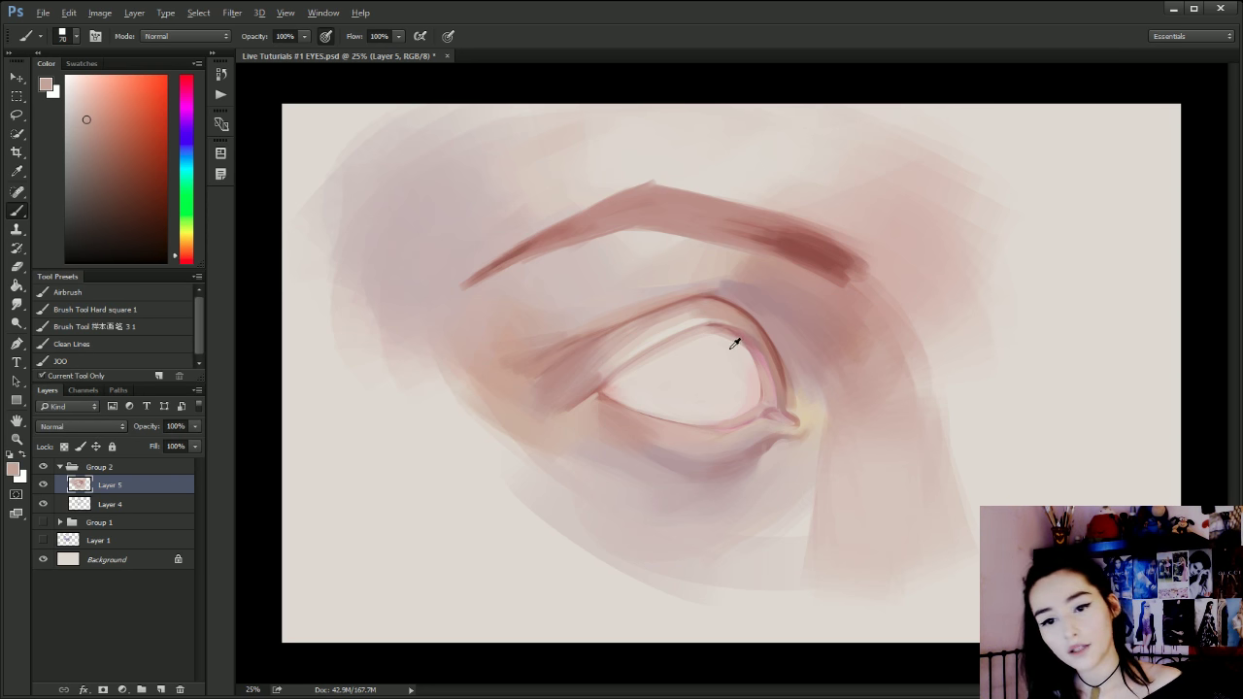
Soften the upper lid's edge with pinks sampled around it, reducing the brush to 30 px.
{"action": "left_click", "coordinate": [735, 344], "text": "alt"}
{"action": "key", "text": "bracketleft"}
{"action": "key", "text": "bracketleft"}
{"action": "key", "text": "bracketleft"}
{"action": "key", "text": "bracketleft"}
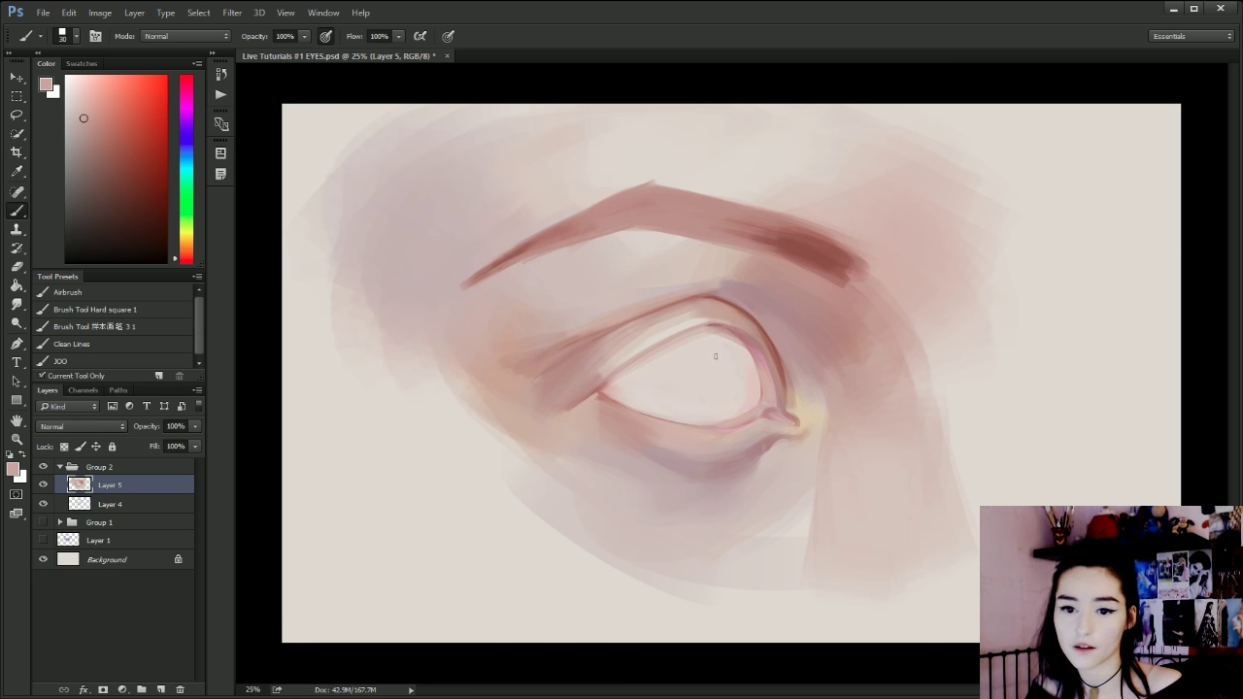
{"action": "left_click", "coordinate": [709, 325], "text": "alt"}
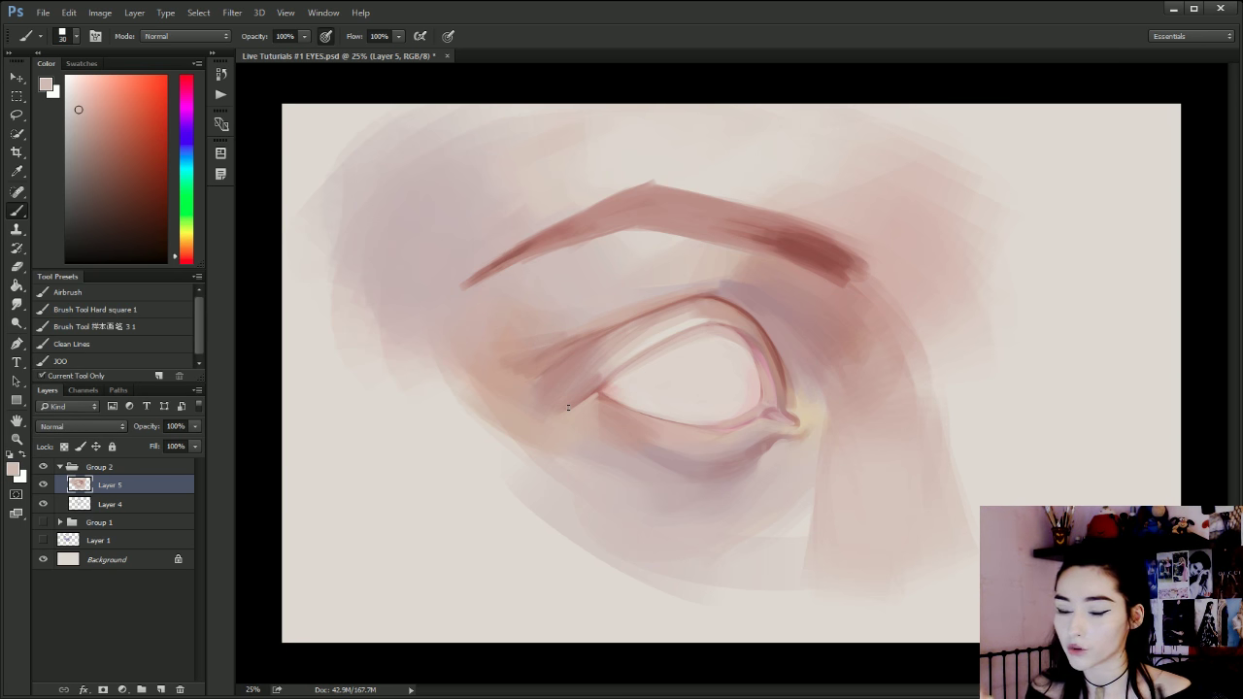
Define the tear duct at the inner corner in a sampled dark red, enlarging the brush to 30 px.
{"action": "left_click", "coordinate": [763, 406], "text": "alt"}
{"action": "left_click_drag", "start_coordinate": [776, 409], "coordinate": [797, 427]}
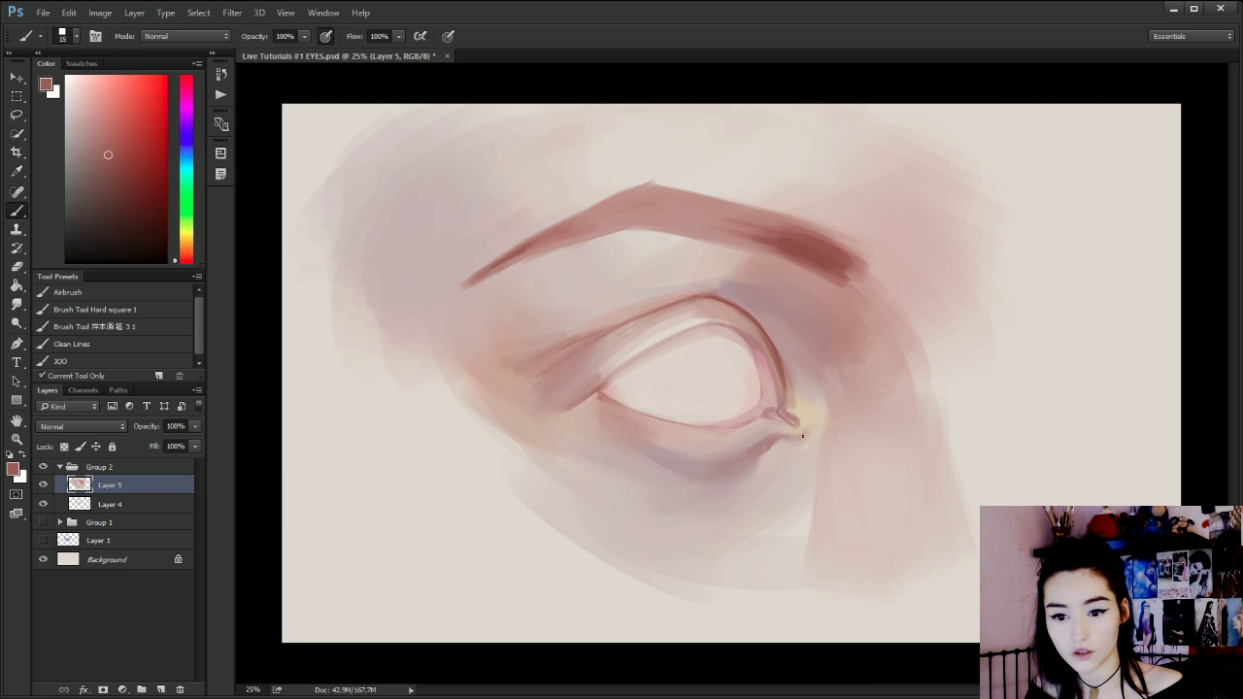
{"action": "key", "text": "bracketright"}
{"action": "key", "text": "bracketright"}
{"action": "key", "text": "bracketright"}
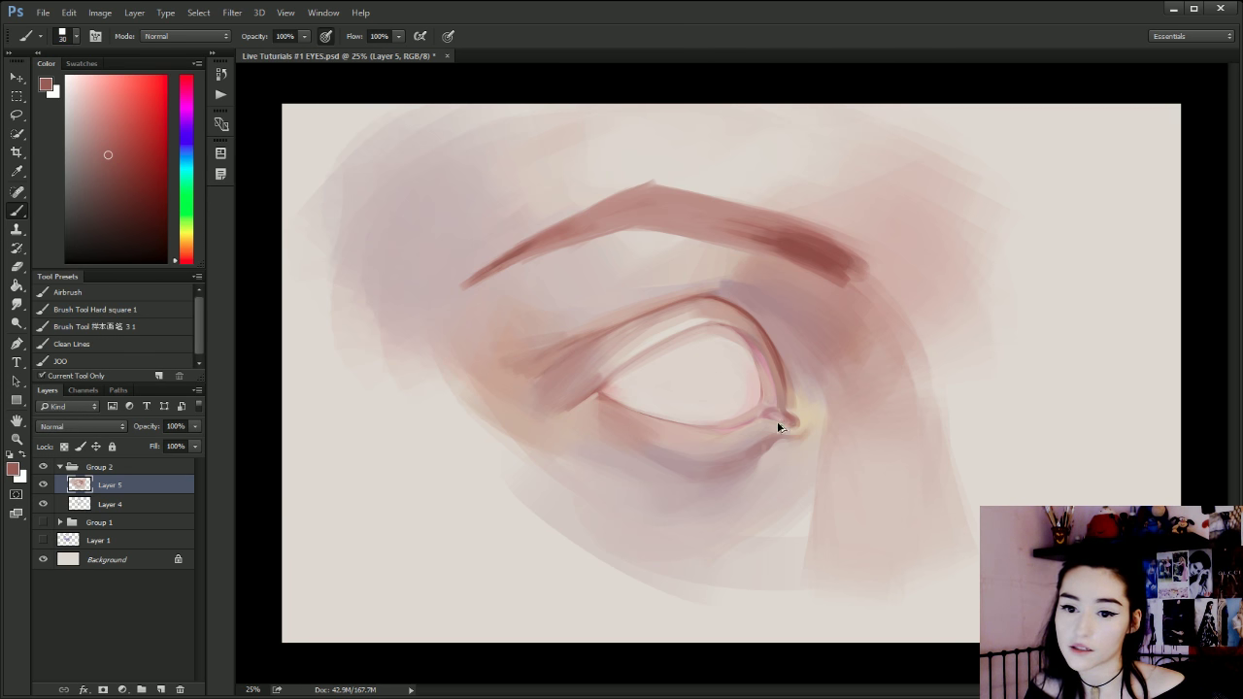
Fill in the tear duct with mauve pink sampled from the inner corner, using a 25 px brush.
{"action": "left_click", "coordinate": [764, 367], "text": "alt"}
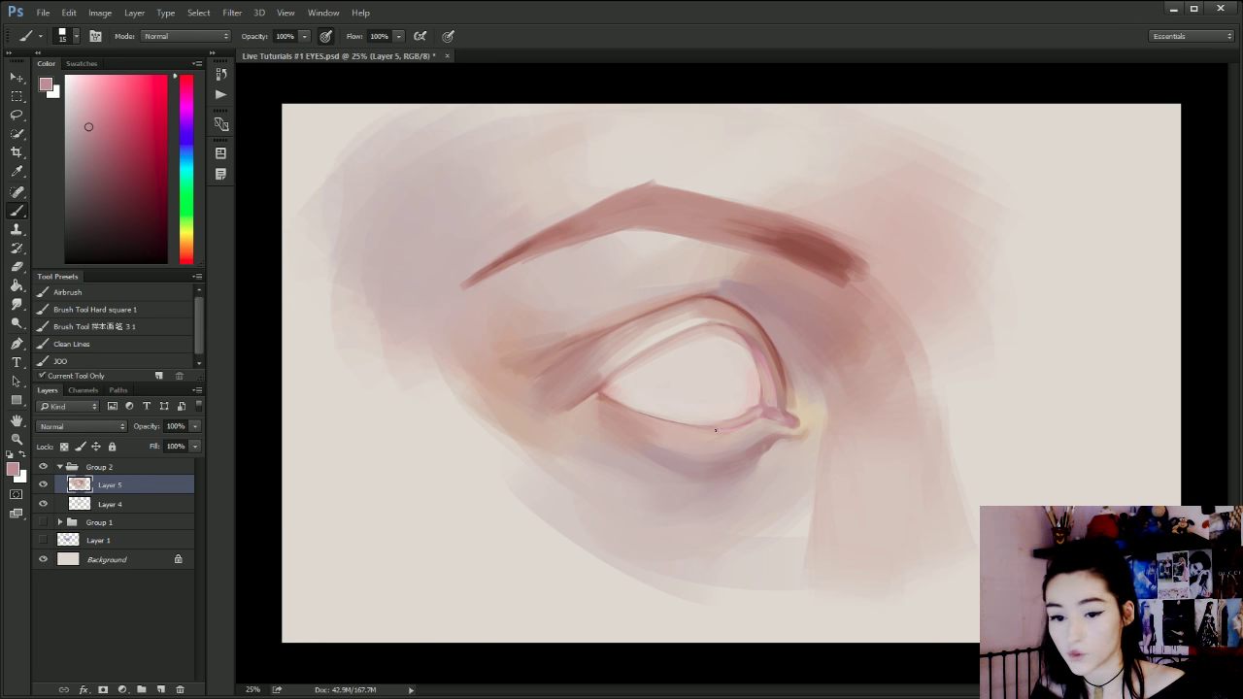
{"action": "left_click", "coordinate": [763, 412], "text": "alt"}
{"action": "key", "text": "]"}
{"action": "key", "text": "]"}
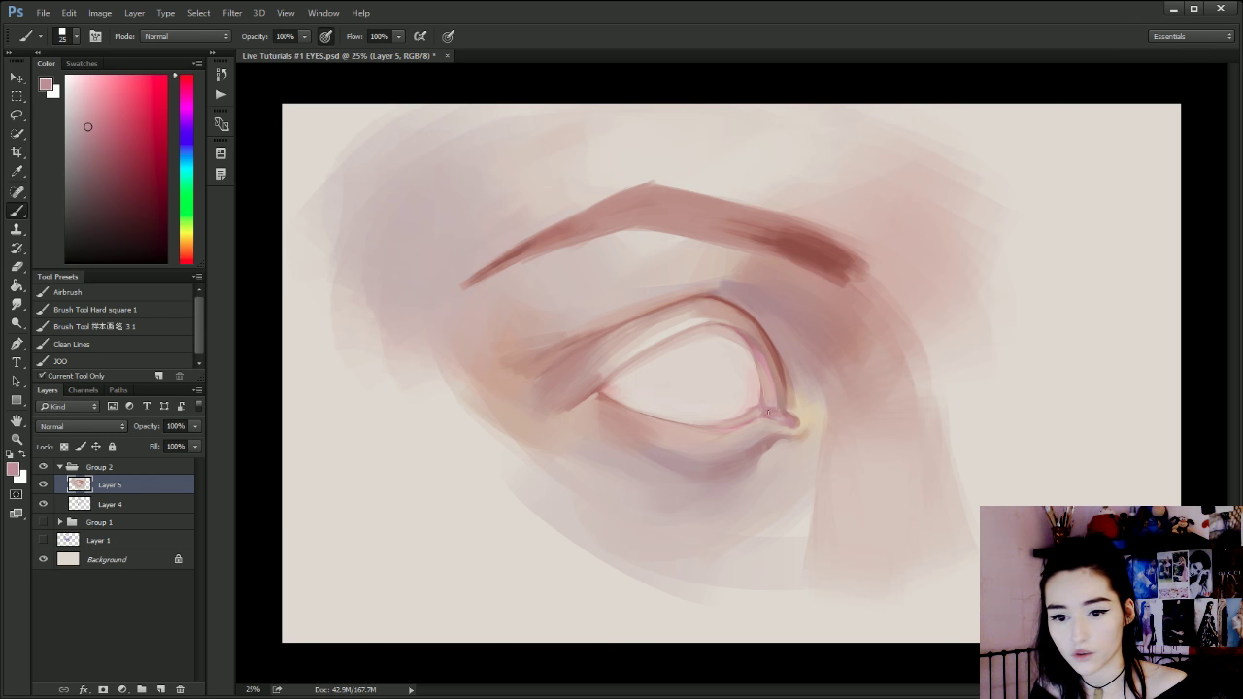
Paint the lower lid's waterline from outer corner to tear duct in a sampled light pink at 25 px.
{"action": "left_click", "coordinate": [749, 412], "text": "alt"}
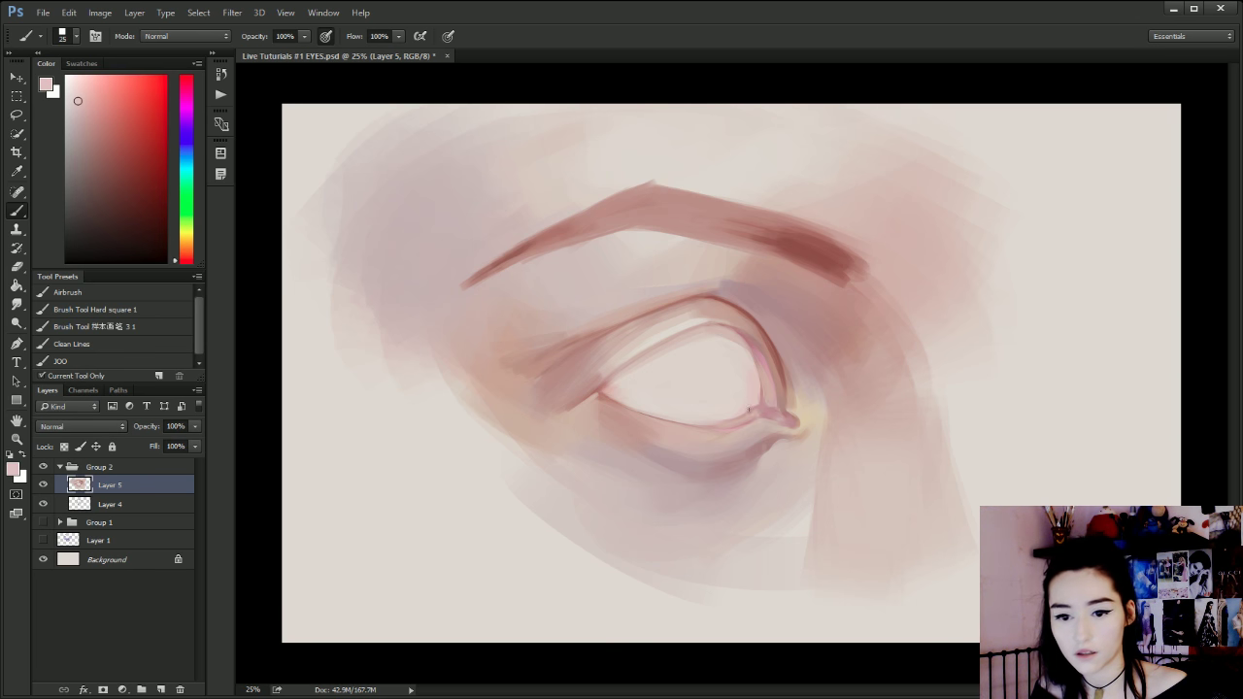
{"action": "left_click_drag", "start_coordinate": [725, 421], "coordinate": [748, 412]}
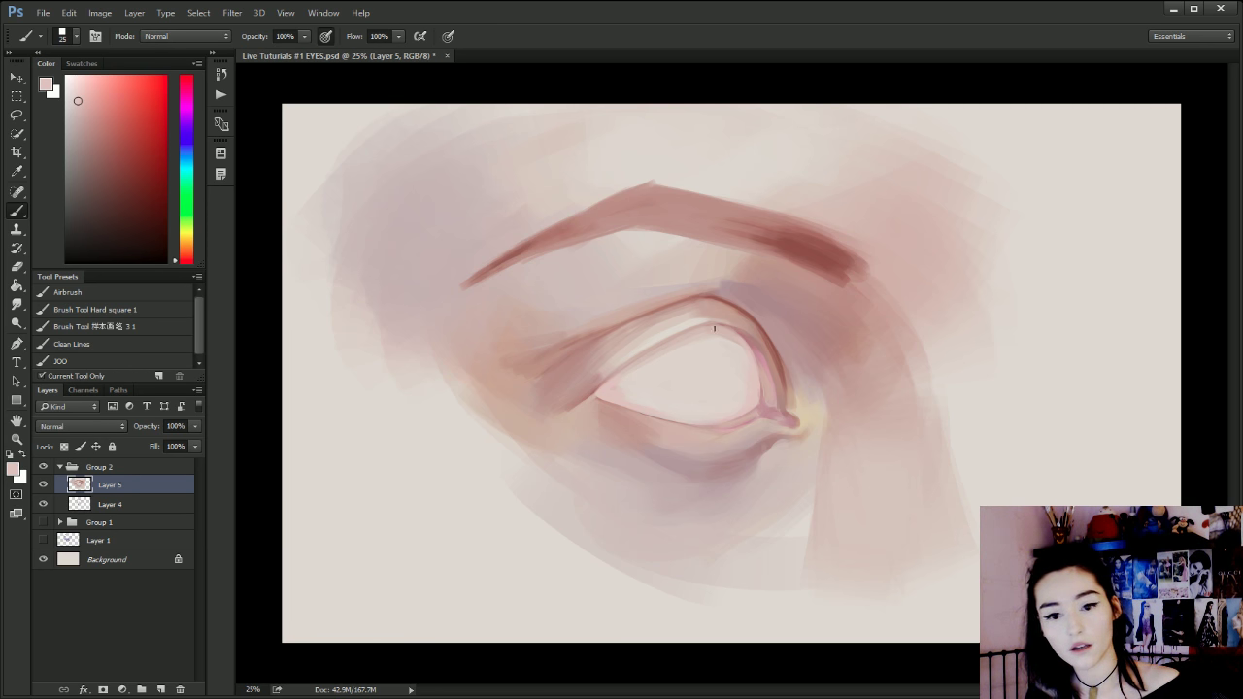
{"action": "left_click_drag", "start_coordinate": [598, 406], "coordinate": [682, 432]}
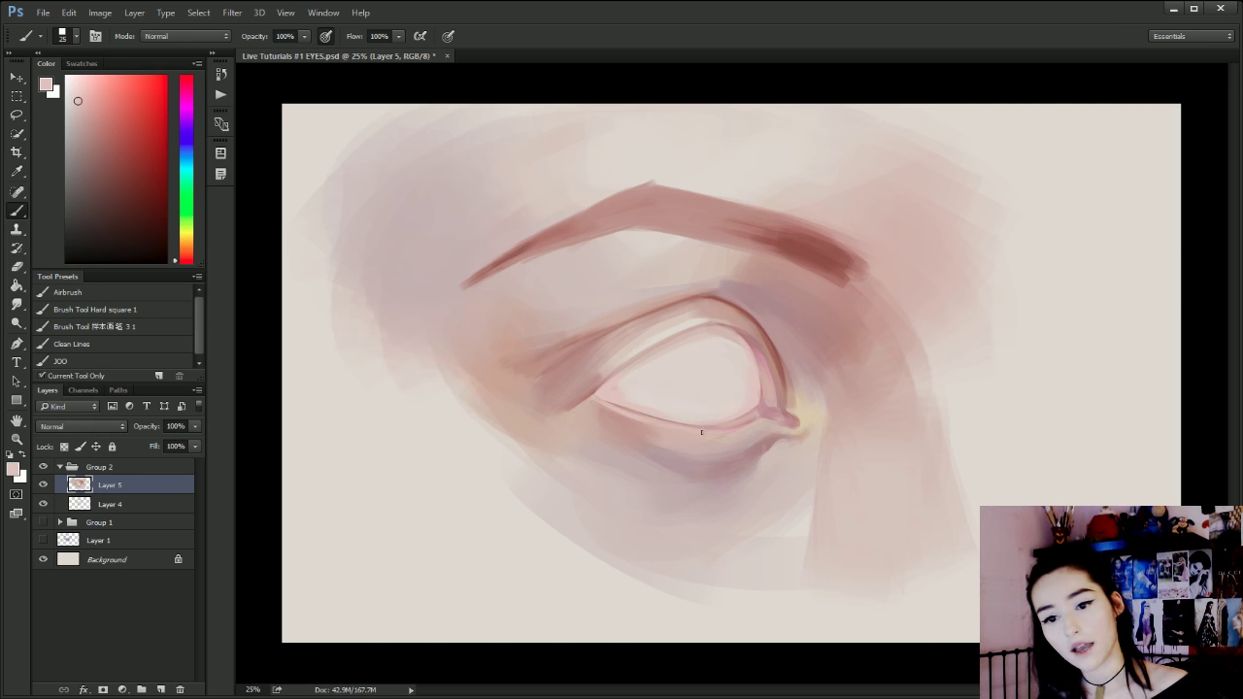
{"action": "left_click_drag", "start_coordinate": [755, 421], "coordinate": [694, 437]}
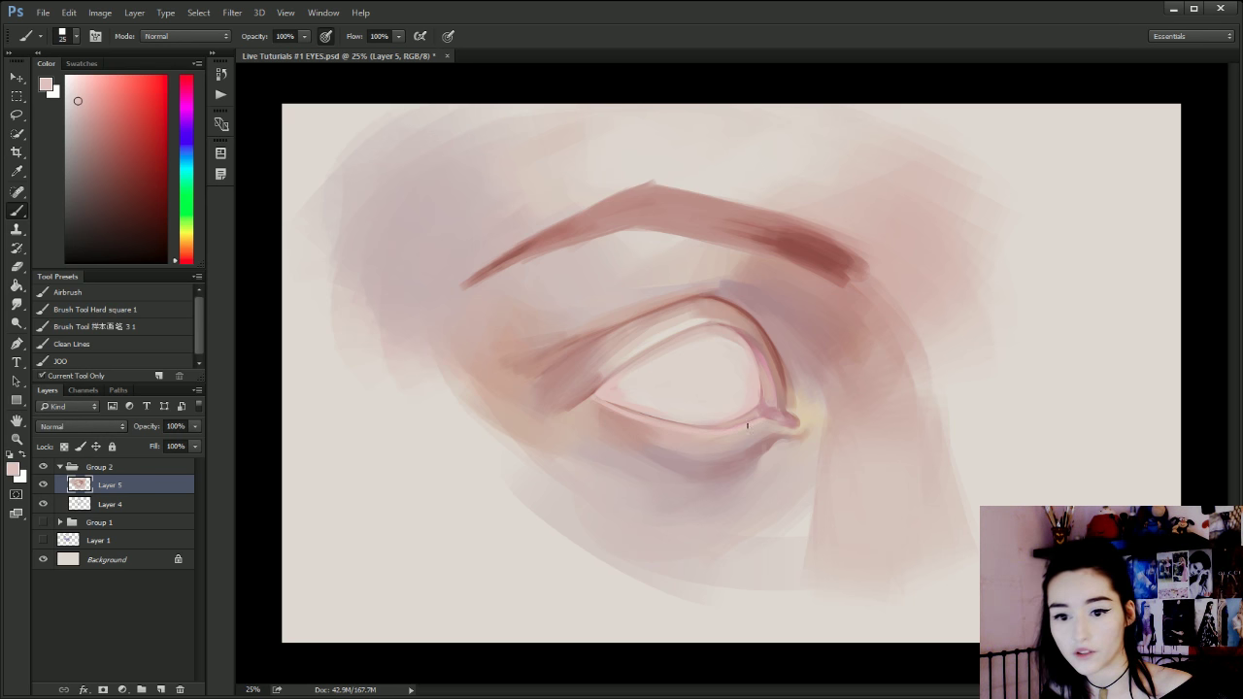
Blend the outer part of the lower lid's rim with sampled deeper pinks, enlarging the brush to 40 px.
{"action": "left_click", "coordinate": [660, 422], "text": "alt"}
{"action": "left_click_drag", "start_coordinate": [594, 402], "coordinate": [634, 424]}
{"action": "key", "text": "bracketright"}
{"action": "key", "text": "bracketright"}
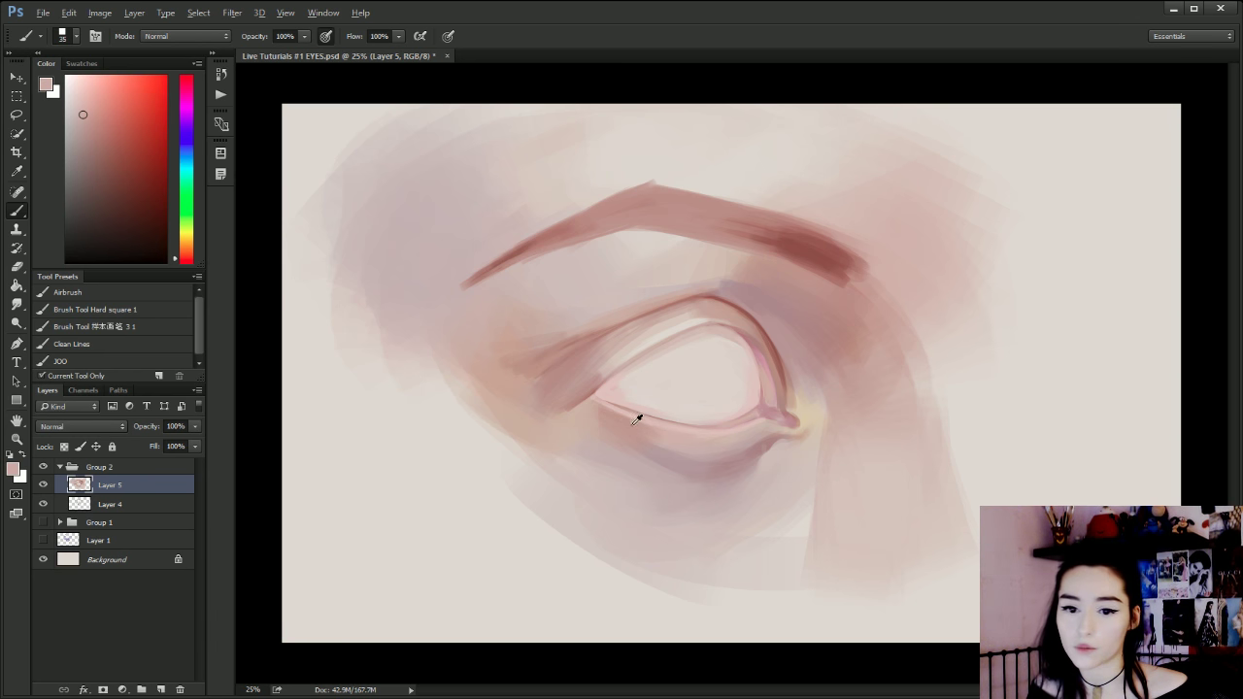
{"action": "left_click", "coordinate": [599, 411], "text": "alt"}
{"action": "key", "text": "bracketright"}
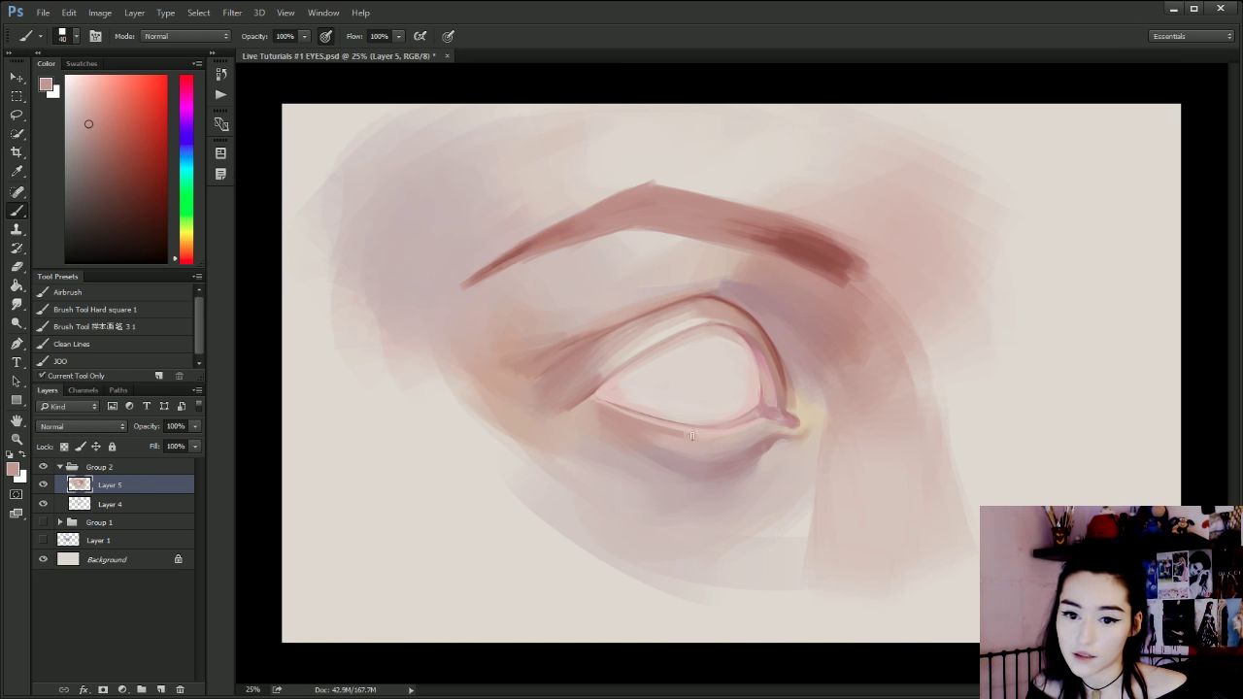
Soften the shading beneath the lower lid's rim with a greyish pink sampled near the inner corner, enlarging the brush to 70 px.
{"action": "left_click", "coordinate": [757, 429], "text": "alt"}
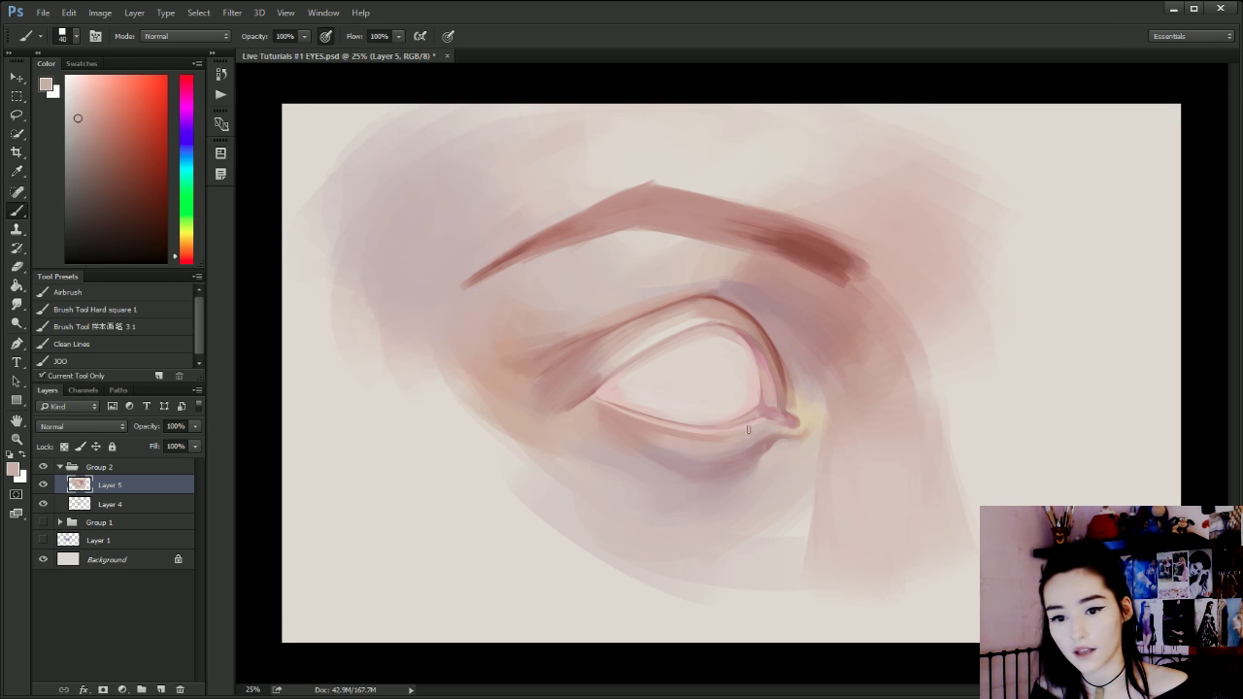
{"action": "key", "text": "bracketright"}
{"action": "key", "text": "bracketright"}
{"action": "key", "text": "bracketright"}
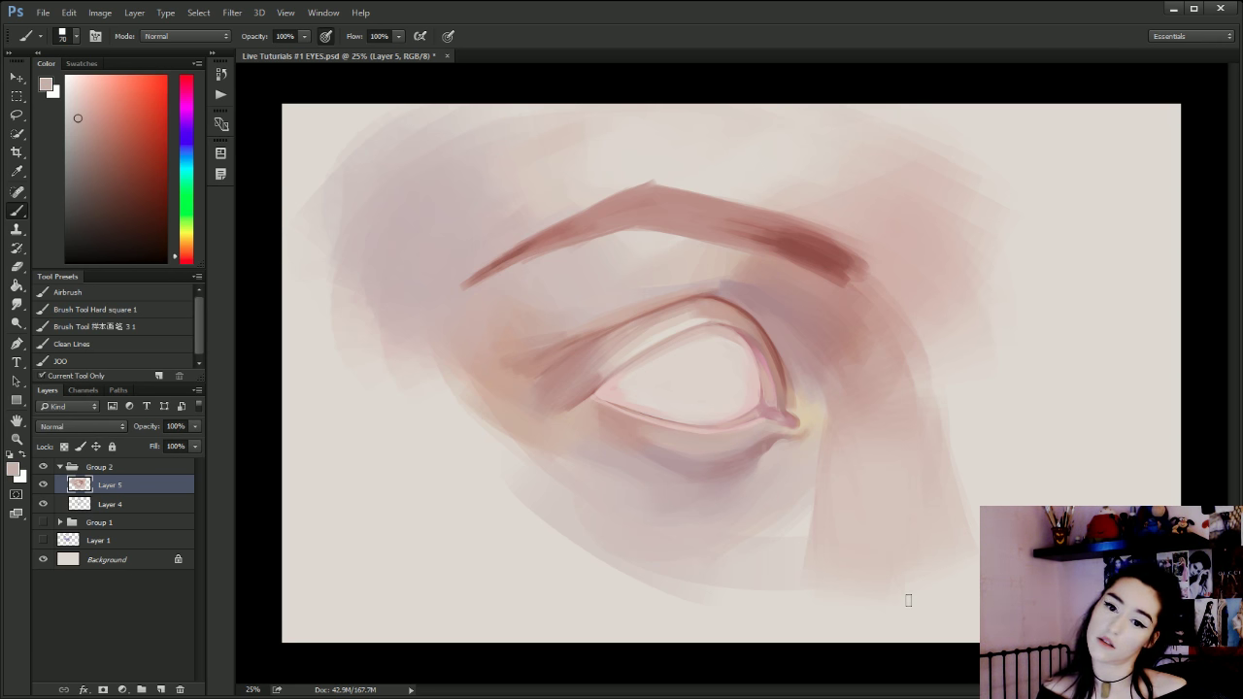
Toggle the visibility of Layer 5 to compare the painting with the line sketch, leaving the layer shown.
{"action": "left_click", "coordinate": [45, 486]}
{"action": "left_click", "coordinate": [45, 485]}
{"action": "left_click", "coordinate": [43, 486]}
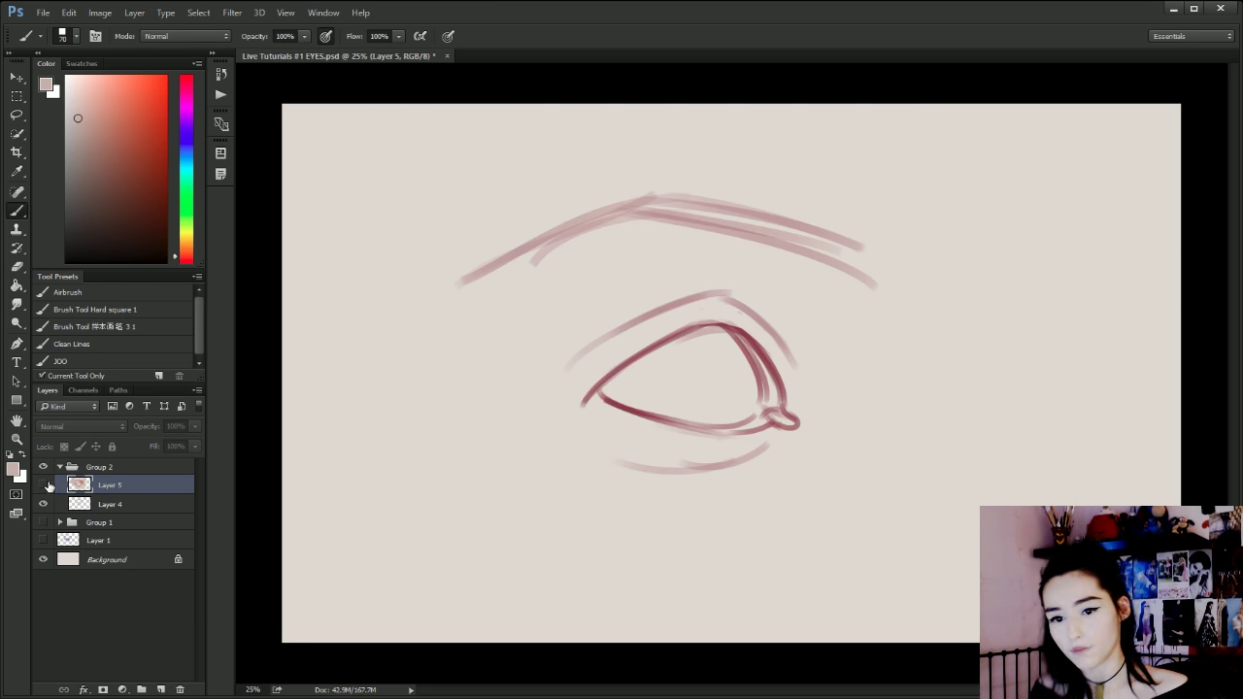
{"action": "left_click", "coordinate": [44, 486]}
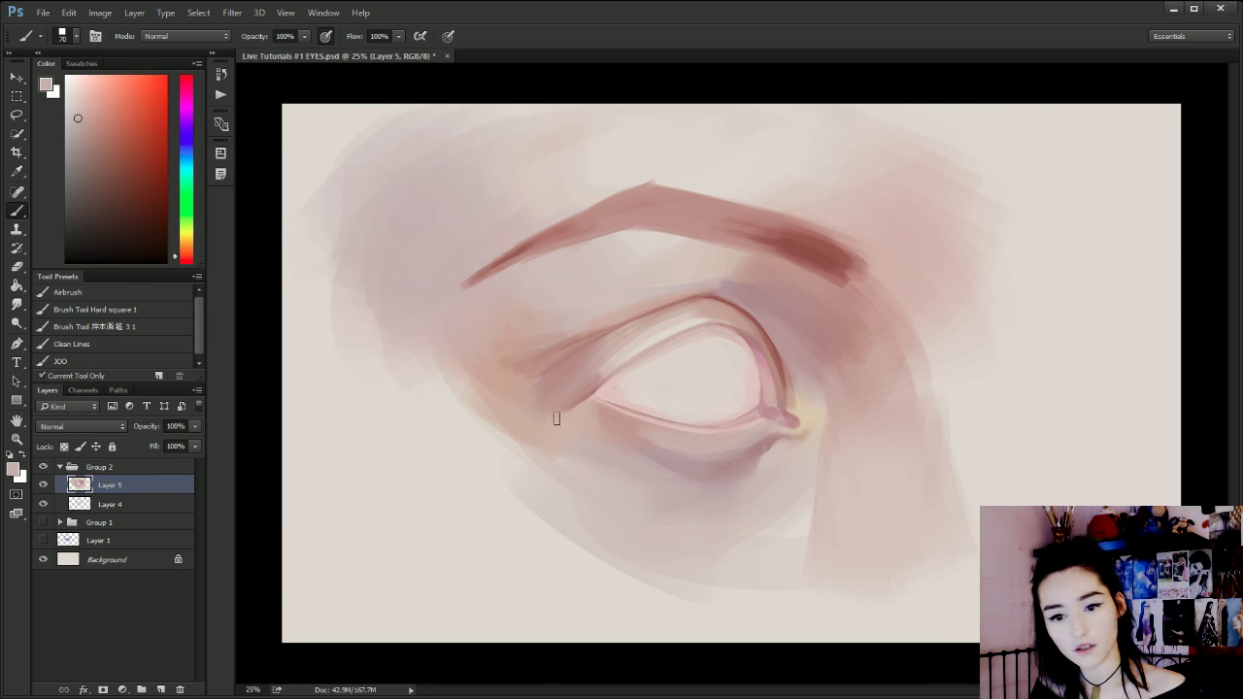
Lighten the skin below the eye's outer corner with a sampled pale tone, enlarging the brush to 250 px.
{"action": "left_click", "coordinate": [806, 525], "text": "alt"}
{"action": "key", "text": "bracketright"}
{"action": "key", "text": "bracketright"}
{"action": "key", "text": "bracketright"}
{"action": "key", "text": "bracketright"}
{"action": "key", "text": "bracketright"}
{"action": "key", "text": "bracketright"}
{"action": "key", "text": "bracketright"}
{"action": "key", "text": "bracketright"}
{"action": "key", "text": "bracketright"}
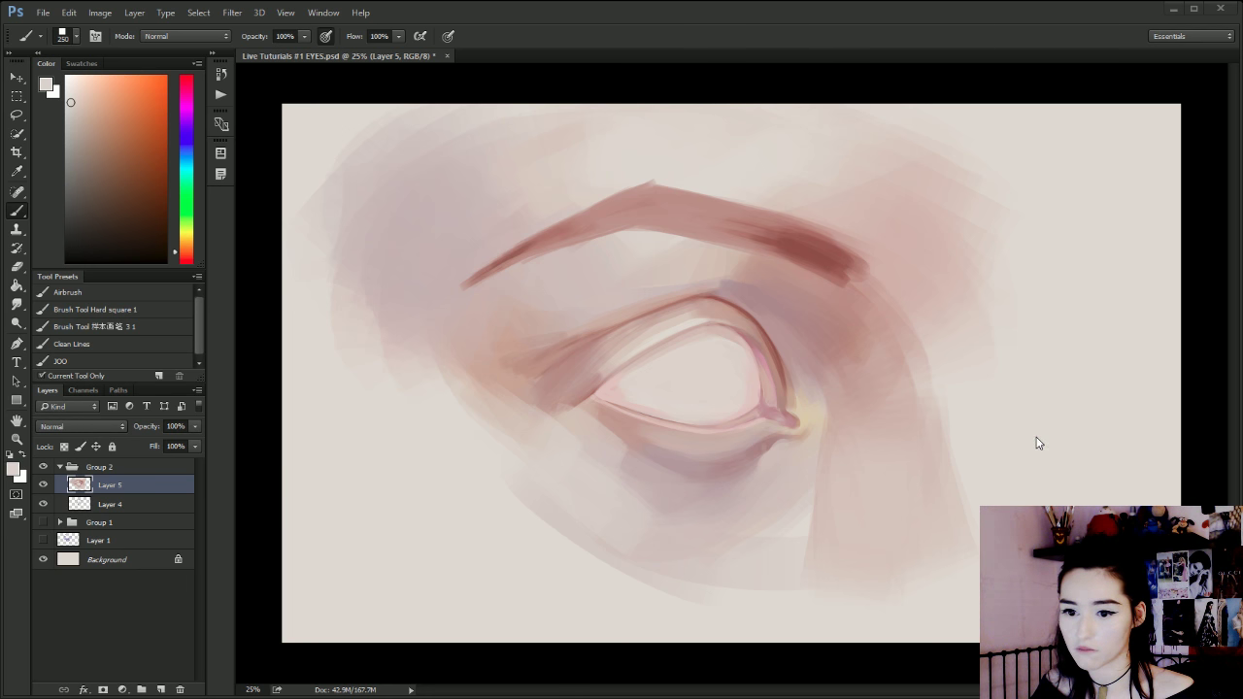
Try a light stroke across the outer end of the upper lid's shading with a 35 px brush, and undo it.
{"action": "left_click", "coordinate": [1010, 25]}
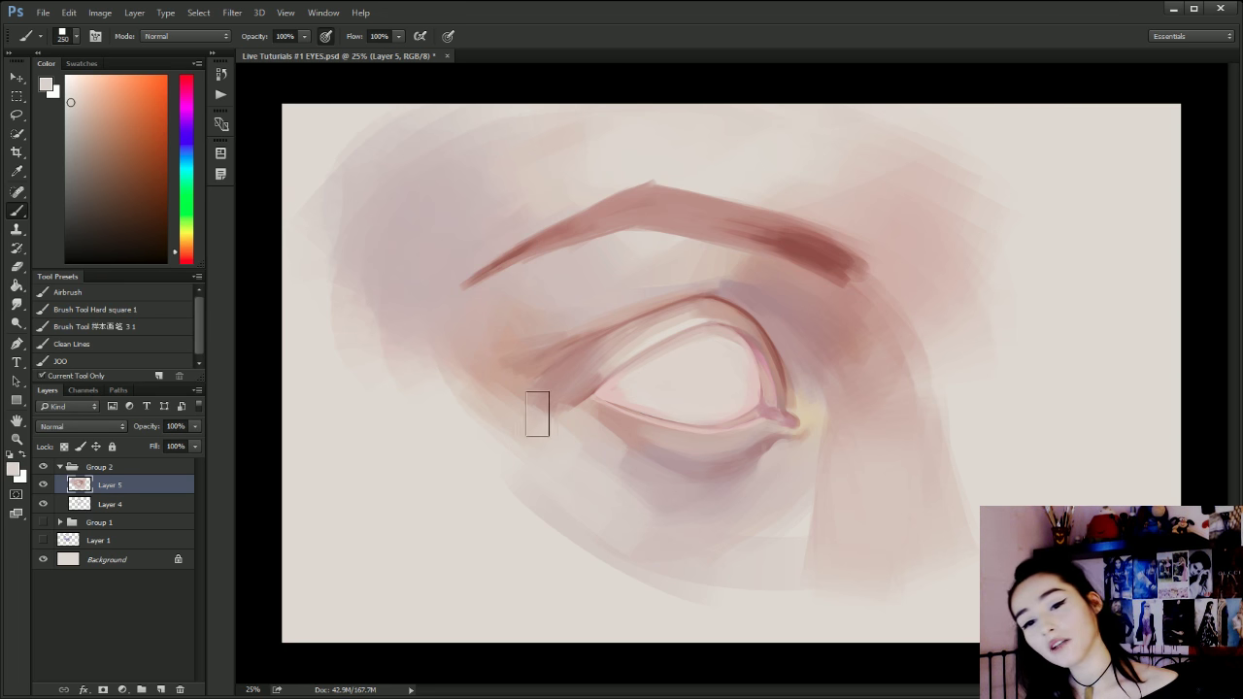
{"action": "key", "text": "bracketleft"}
{"action": "key", "text": "bracketleft"}
{"action": "key", "text": "bracketleft"}
{"action": "key", "text": "bracketleft"}
{"action": "key", "text": "bracketleft"}
{"action": "key", "text": "bracketleft"}
{"action": "key", "text": "bracketleft"}
{"action": "key", "text": "bracketleft"}
{"action": "key", "text": "bracketleft"}
{"action": "key", "text": "bracketleft"}
{"action": "key", "text": "bracketleft"}
{"action": "key", "text": "bracketleft"}
{"action": "key", "text": "bracketleft"}
{"action": "left_click_drag", "start_coordinate": [527, 382], "coordinate": [588, 344]}
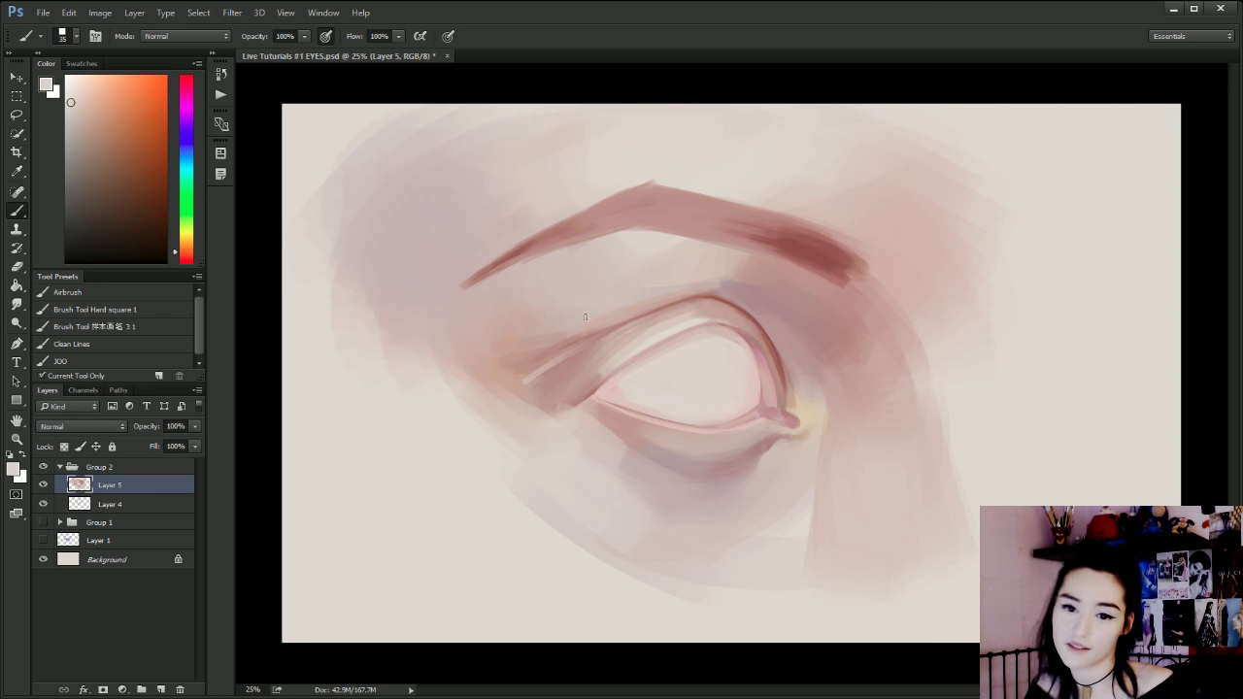
{"action": "key", "text": "ctrl+z"}
Smooth the skin below the eye's outer corner with a sampled pale tone, enlarging the brush to 500 px.
{"action": "left_click", "coordinate": [640, 324], "text": "alt"}
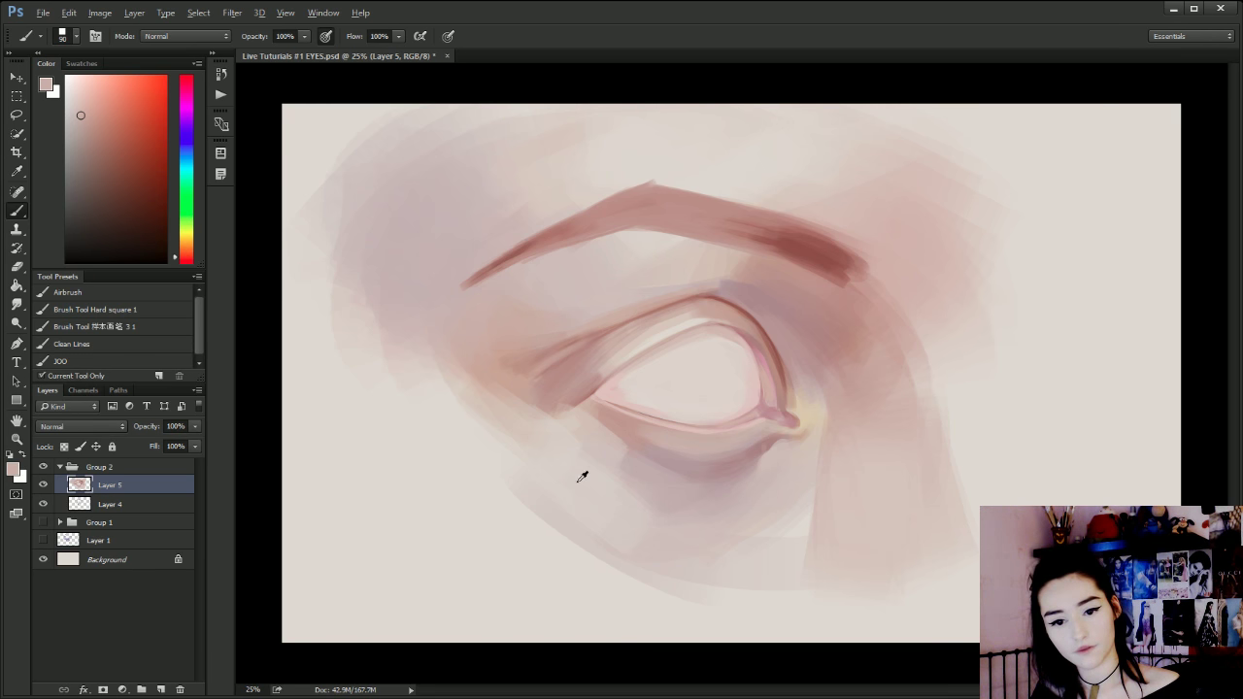
{"action": "left_click", "coordinate": [579, 479], "text": "alt"}
{"action": "key", "text": "bracketright"}
{"action": "key", "text": "bracketright"}
{"action": "key", "text": "bracketright"}
{"action": "key", "text": "bracketright"}
{"action": "key", "text": "bracketright"}
{"action": "key", "text": "bracketright"}
{"action": "key", "text": "bracketright"}
{"action": "key", "text": "bracketright"}
{"action": "key", "text": "bracketright"}
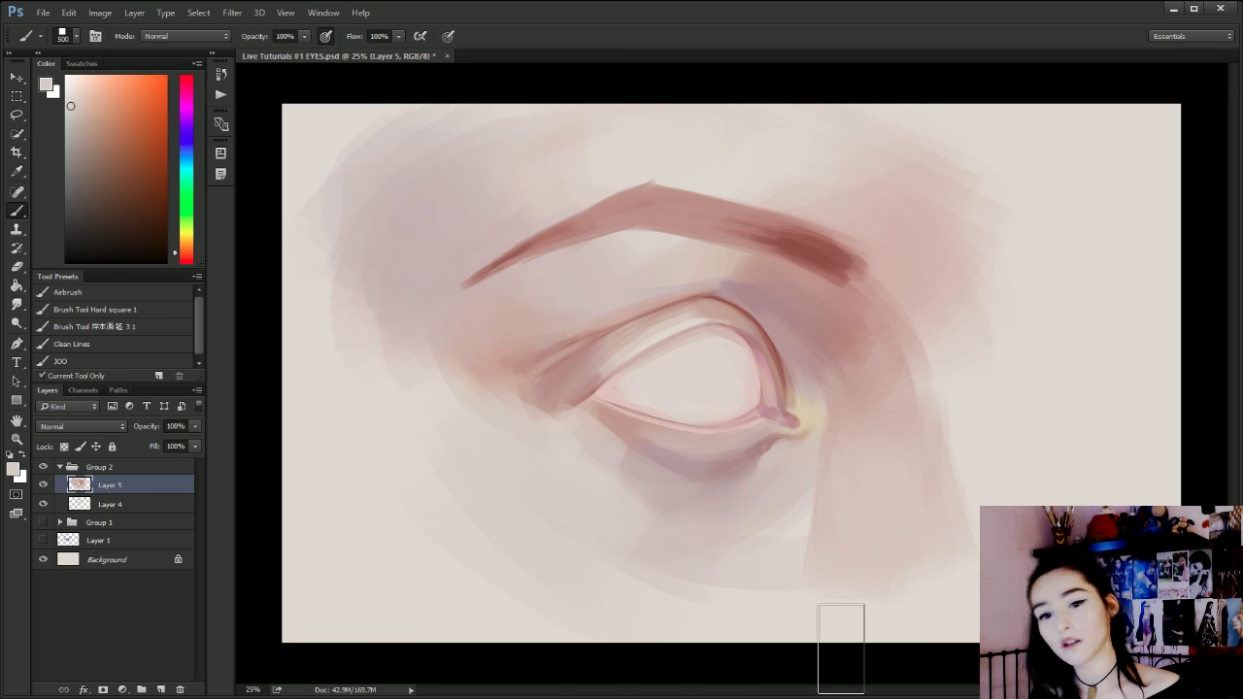
Try shading the cheek with a sampled greyish pink and a more magenta hue, undoing the strokes.
{"action": "left_click", "coordinate": [775, 283], "text": "alt"}
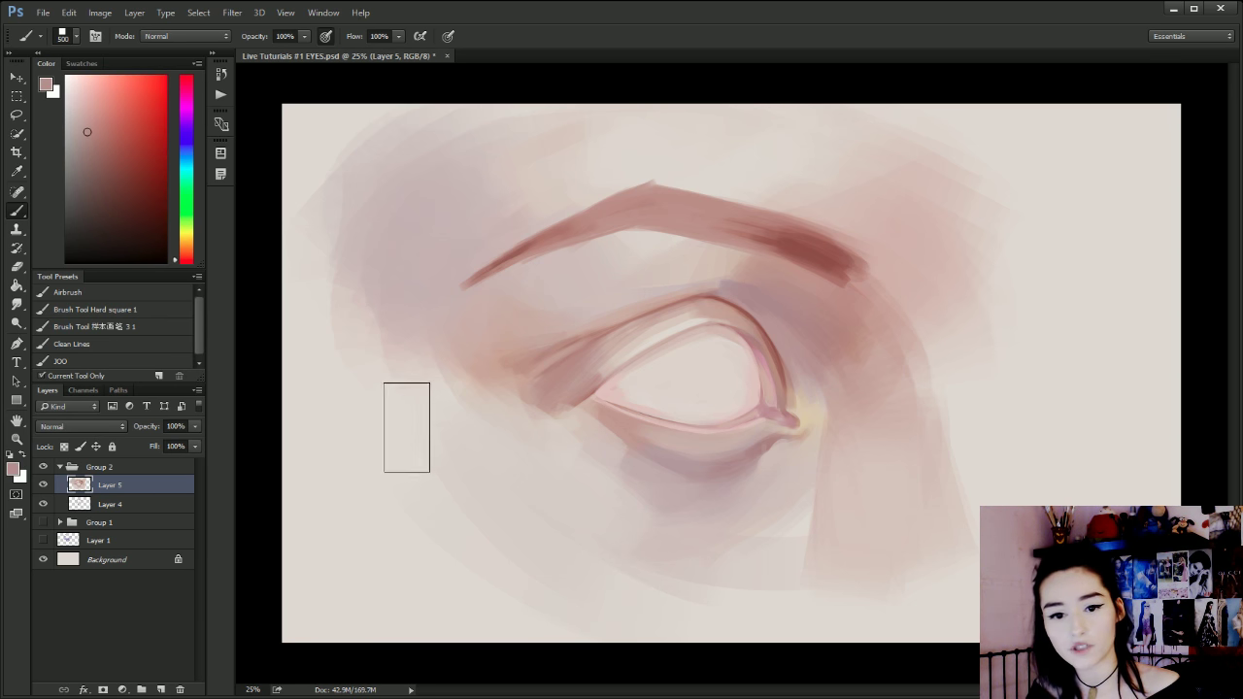
{"action": "mouse_move", "coordinate": [396, 427]}
{"action": "left_mouse_down"}
{"action": "mouse_move", "coordinate": [471, 534]}
{"action": "mouse_move", "coordinate": [476, 454]}
{"action": "left_mouse_up"}
{"action": "key", "text": "ctrl+alt+z"}
{"action": "key", "text": "ctrl+alt+z"}
{"action": "left_click_drag", "start_coordinate": [432, 514], "coordinate": [565, 607]}
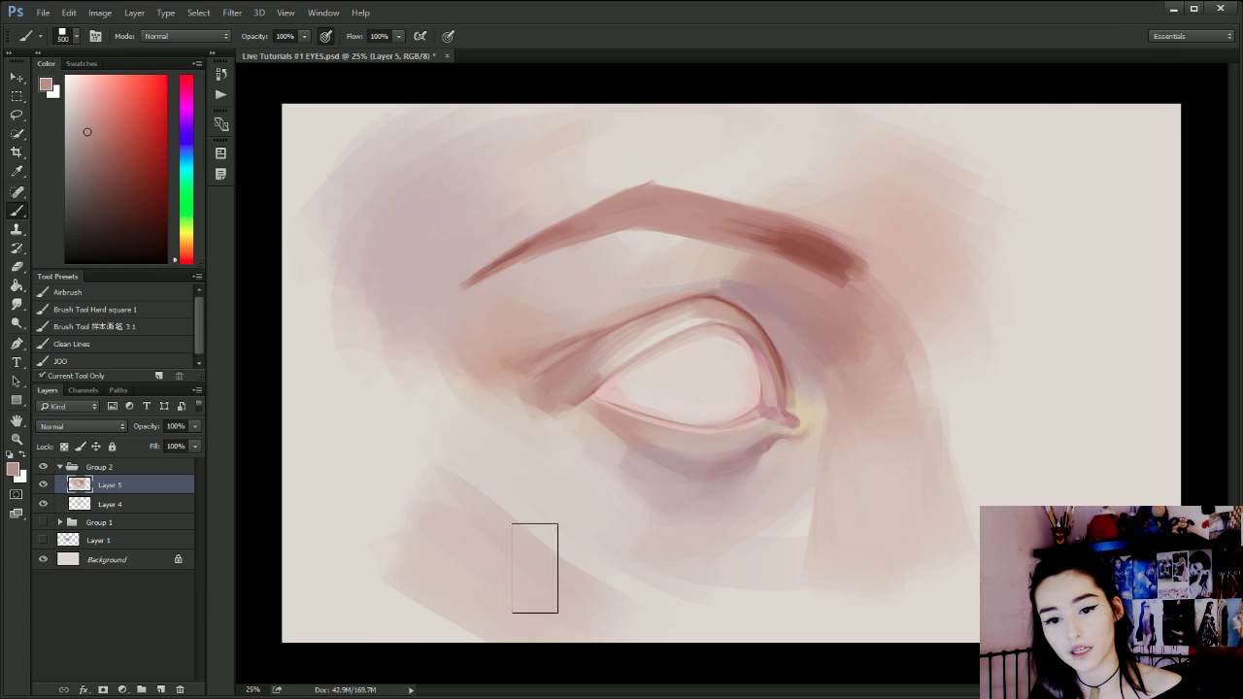
{"action": "key", "text": "ctrl+z"}
{"action": "left_click", "coordinate": [186, 95]}
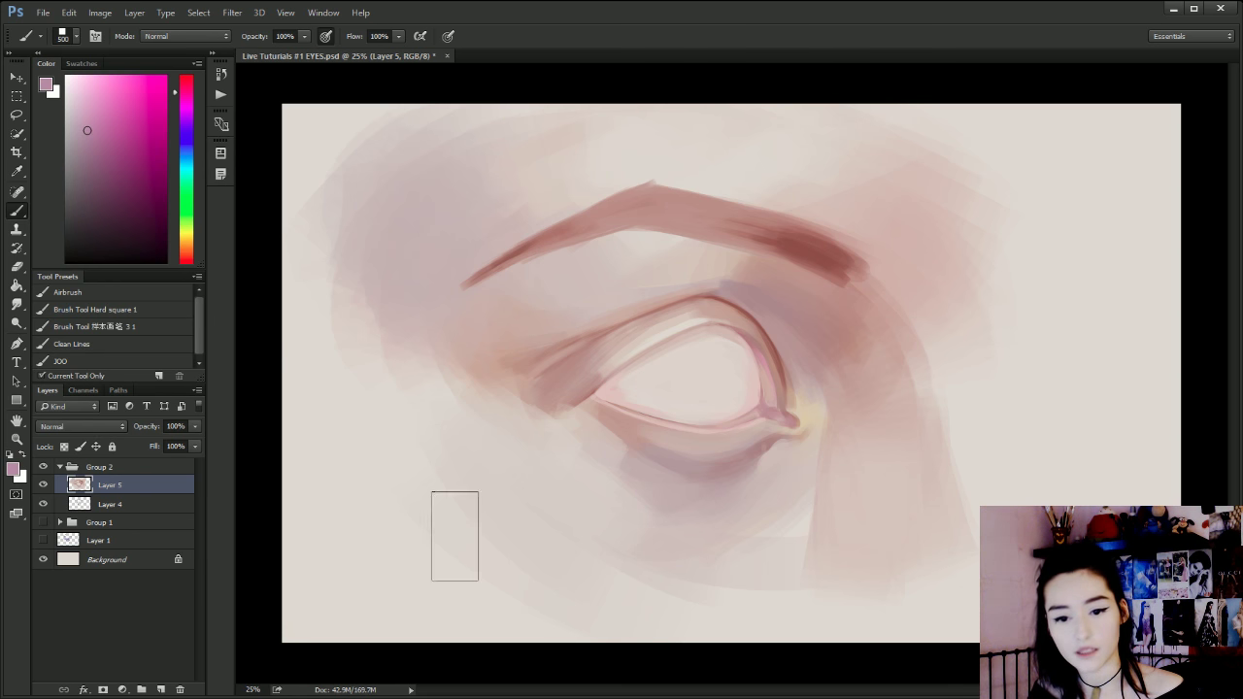
{"action": "left_click_drag", "start_coordinate": [455, 537], "coordinate": [510, 568]}
{"action": "key", "text": "ctrl+z"}
Pick a brighter rosy pink and tint the cheek, the skin beside the brow's inner end and the side of the nose.
{"action": "left_click", "coordinate": [186, 85]}
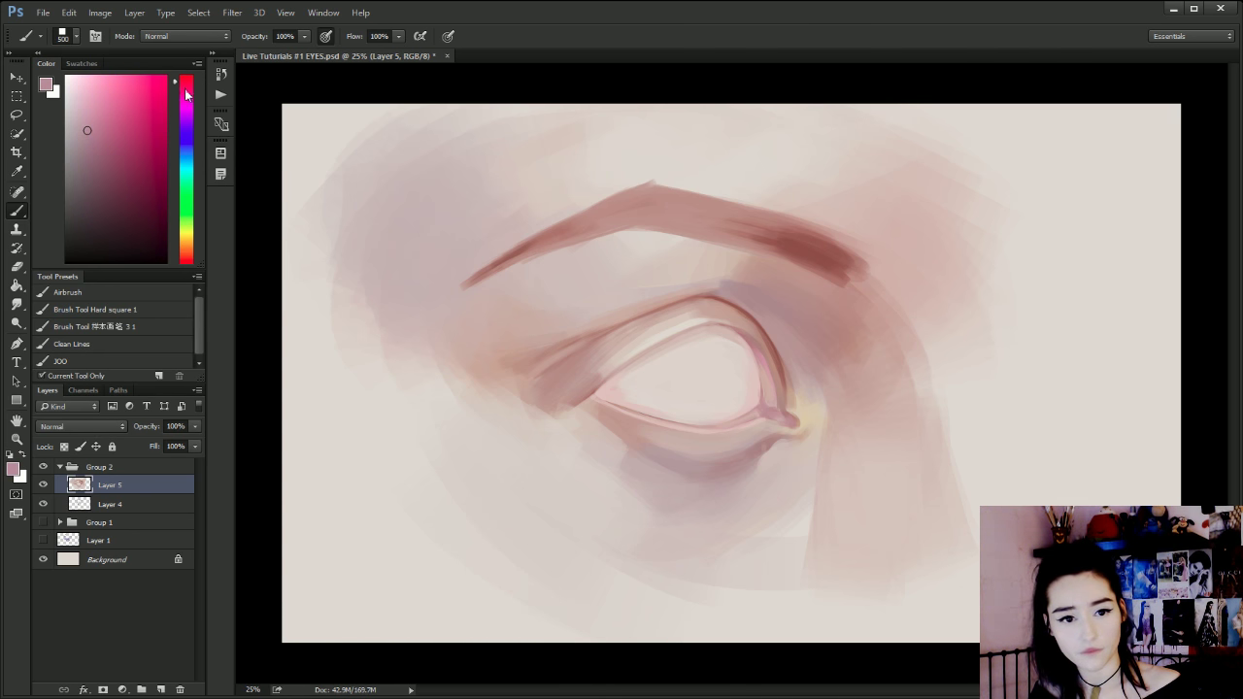
{"action": "left_click", "coordinate": [98, 106]}
{"action": "mouse_move", "coordinate": [546, 550]}
{"action": "left_mouse_down"}
{"action": "mouse_move", "coordinate": [503, 560]}
{"action": "mouse_move", "coordinate": [587, 599]}
{"action": "mouse_move", "coordinate": [583, 544]}
{"action": "mouse_move", "coordinate": [481, 605]}
{"action": "mouse_move", "coordinate": [355, 564]}
{"action": "mouse_move", "coordinate": [397, 530]}
{"action": "mouse_move", "coordinate": [456, 623]}
{"action": "mouse_move", "coordinate": [582, 621]}
{"action": "left_mouse_up"}
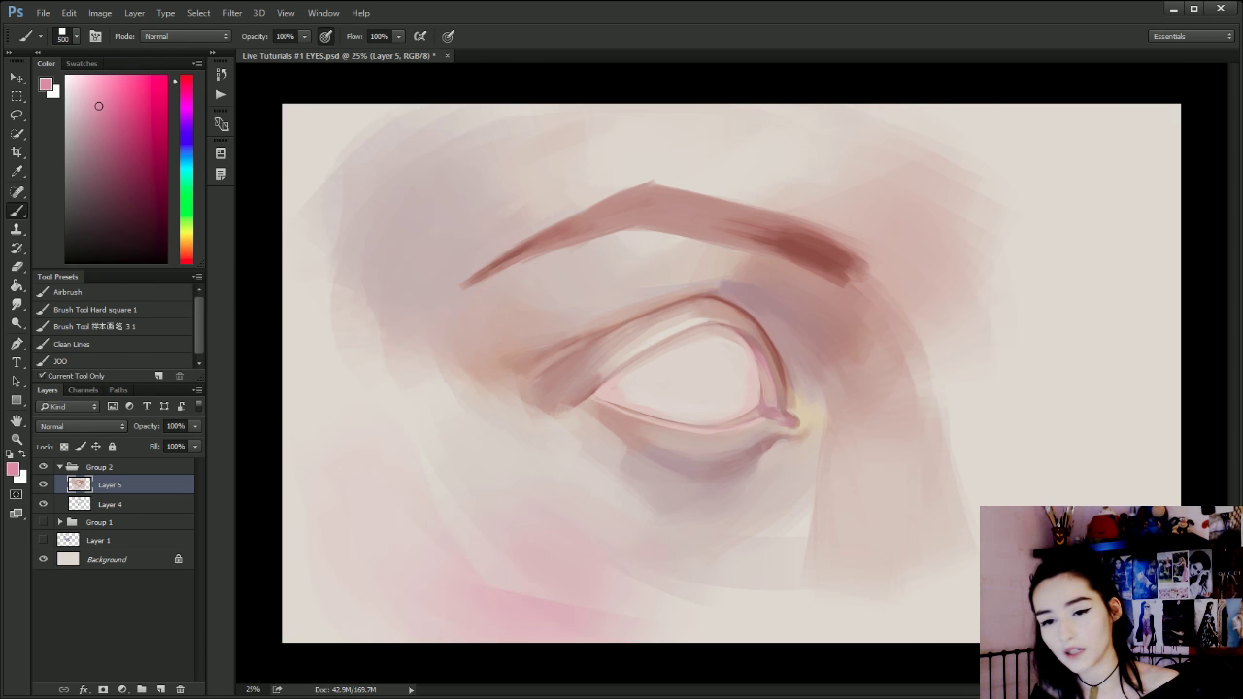
{"action": "mouse_move", "coordinate": [853, 215]}
{"action": "left_mouse_down"}
{"action": "mouse_move", "coordinate": [849, 260]}
{"action": "mouse_move", "coordinate": [819, 239]}
{"action": "mouse_move", "coordinate": [902, 236]}
{"action": "left_mouse_up"}
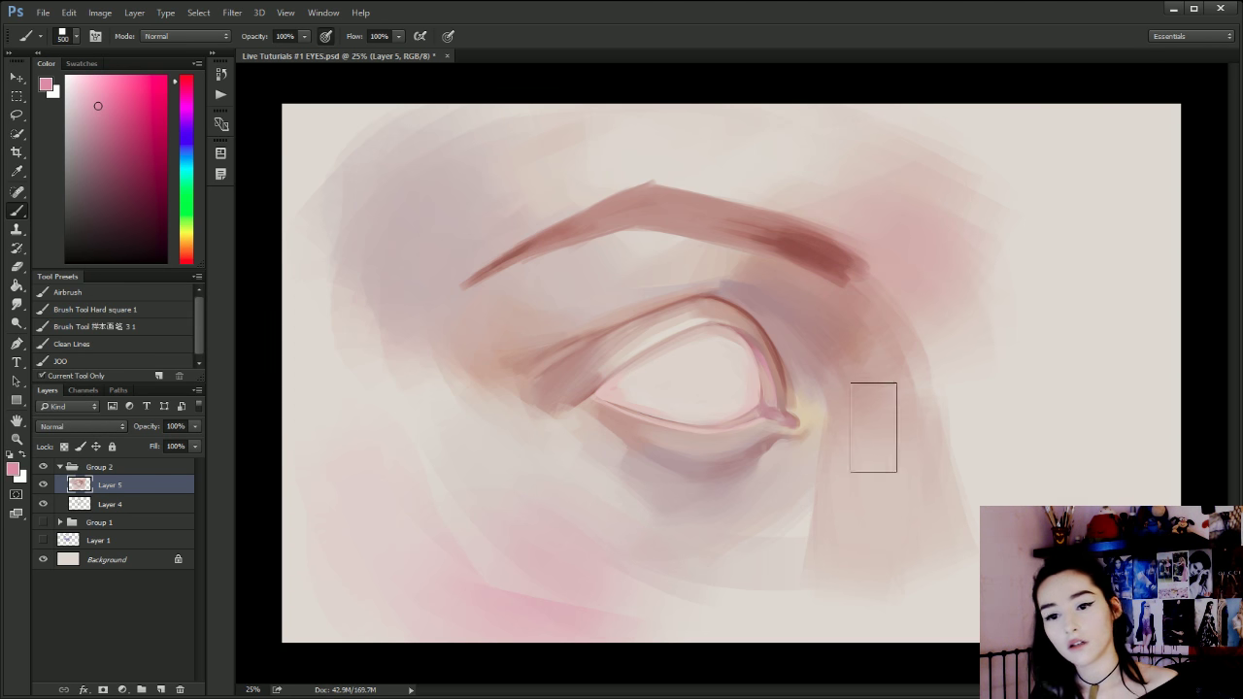
{"action": "left_click_drag", "start_coordinate": [875, 427], "coordinate": [935, 476]}
{"action": "left_click_drag", "start_coordinate": [889, 395], "coordinate": [947, 525]}
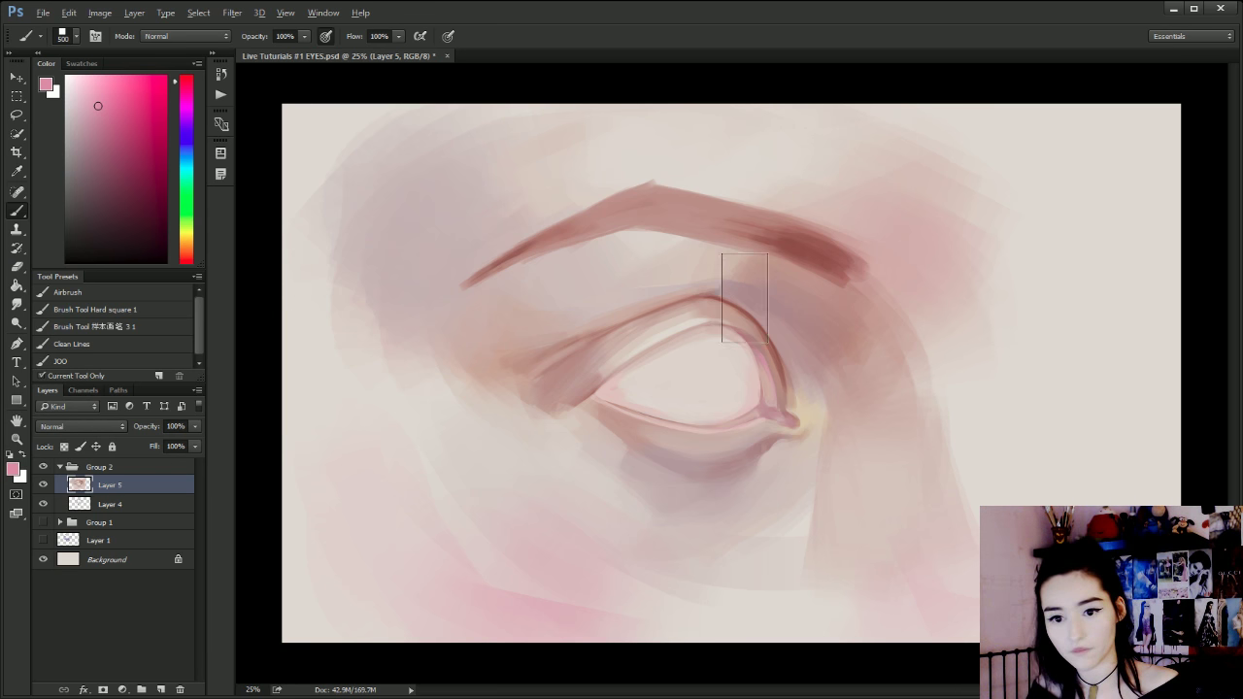
Deepen the skin above the upper lid's crease out to the outer corner with a sampled greyish pink, reducing the brush to 200 px.
{"action": "left_click", "coordinate": [723, 296], "text": "alt"}
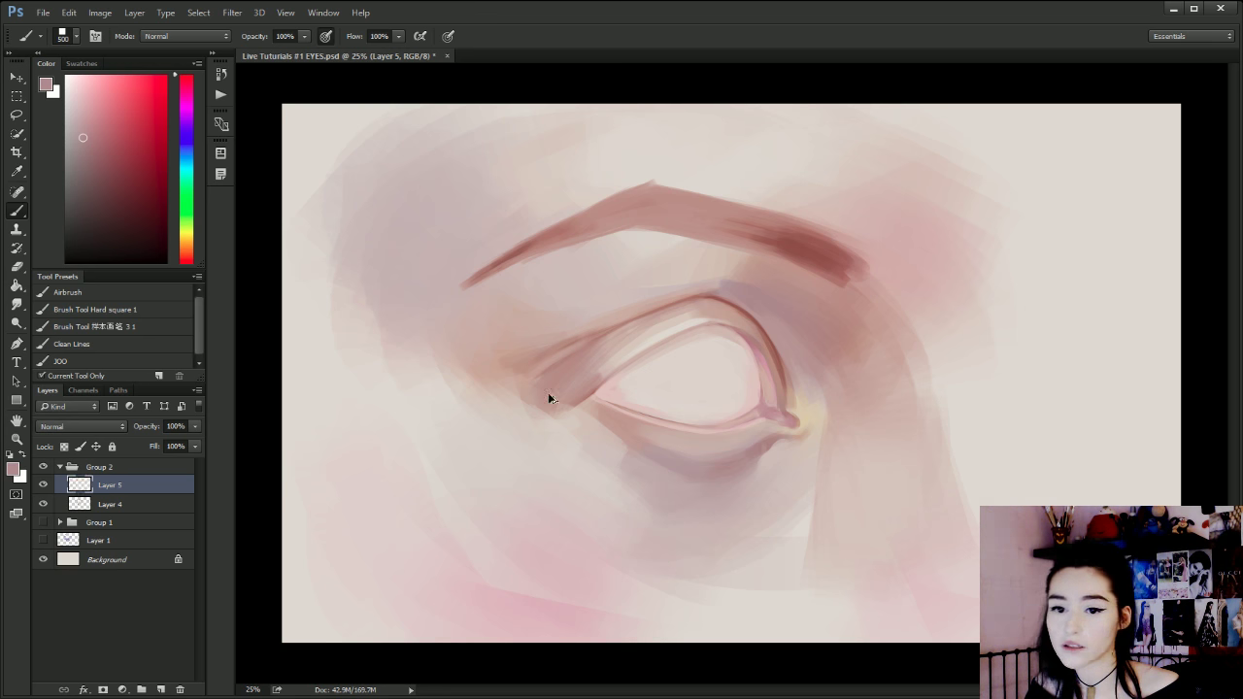
{"action": "key", "text": "bracketleft"}
{"action": "key", "text": "bracketleft"}
{"action": "key", "text": "bracketleft"}
{"action": "key", "text": "bracketleft"}
{"action": "key", "text": "bracketleft"}
{"action": "key", "text": "bracketleft"}
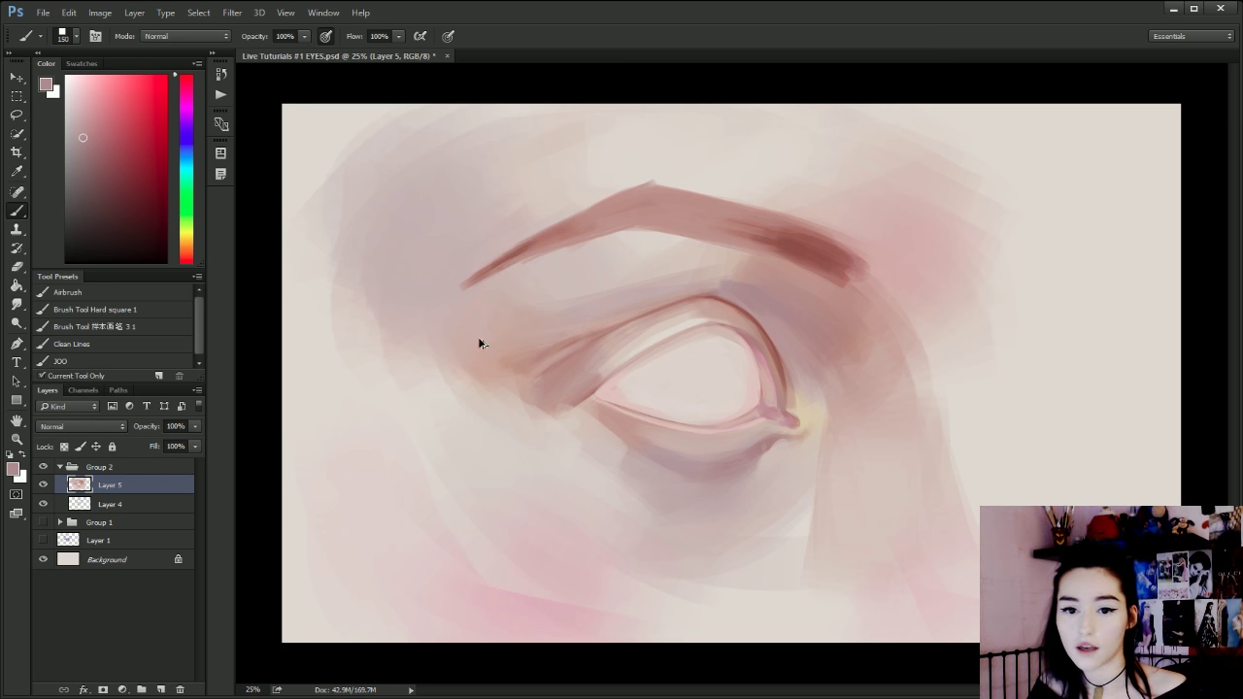
{"action": "key", "text": "bracketright"}
{"action": "key", "text": "bracketright"}
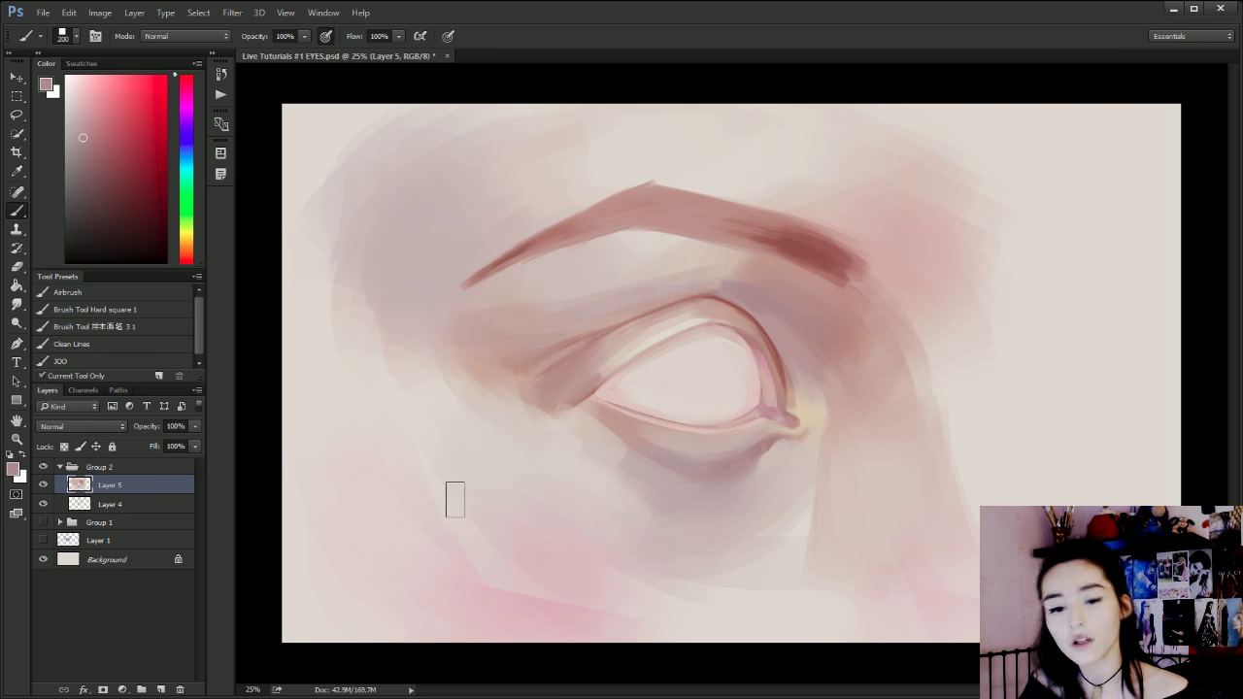
Strengthen and even out the pink blush on the cheek with its own sampled colour, enlarging the brush to 500 px.
{"action": "left_click", "coordinate": [518, 604], "text": "alt"}
{"action": "key", "text": "bracketright"}
{"action": "key", "text": "bracketright"}
{"action": "key", "text": "bracketright"}
{"action": "left_click_drag", "start_coordinate": [459, 556], "coordinate": [575, 651]}
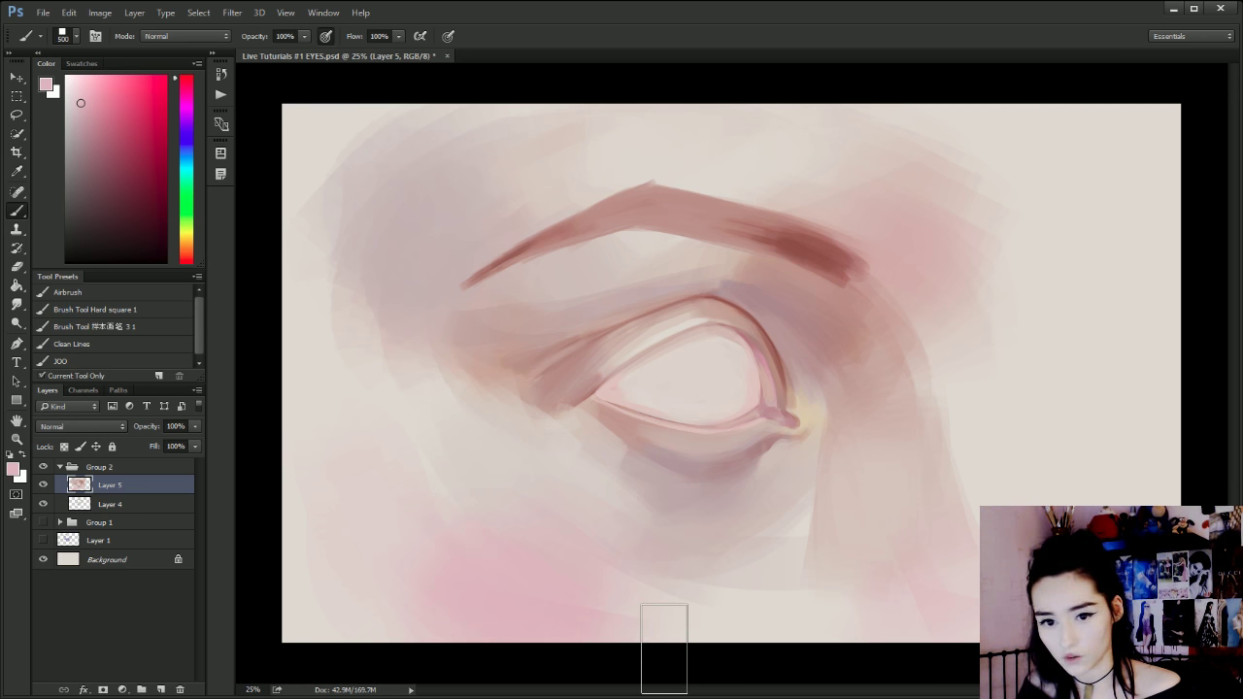
Soften the shading above the upper lid's crease with a sampled pale pink, reducing the brush to 150 px.
{"action": "left_click", "coordinate": [669, 281], "text": "alt"}
{"action": "key", "text": "bracketleft"}
{"action": "key", "text": "bracketleft"}
{"action": "key", "text": "bracketleft"}
{"action": "key", "text": "bracketleft"}
{"action": "key", "text": "bracketleft"}
{"action": "key", "text": "bracketleft"}
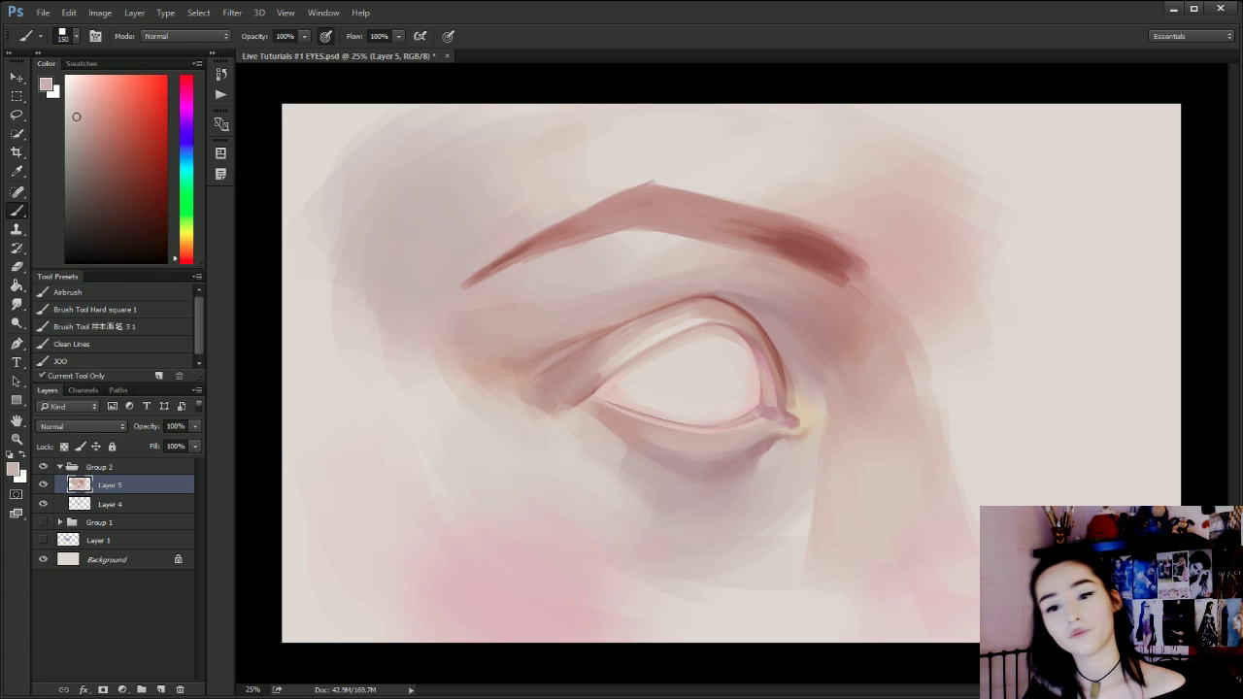
Shade the socket from the inner lid crease down past the tear duct with a sampled reddish pink, using a brush up to 125 px.
{"action": "key", "text": "bracketleft"}
{"action": "key", "text": "bracketleft"}
{"action": "key", "text": "bracketleft"}
{"action": "key", "text": "bracketleft"}
{"action": "left_click", "coordinate": [834, 326], "text": "alt"}
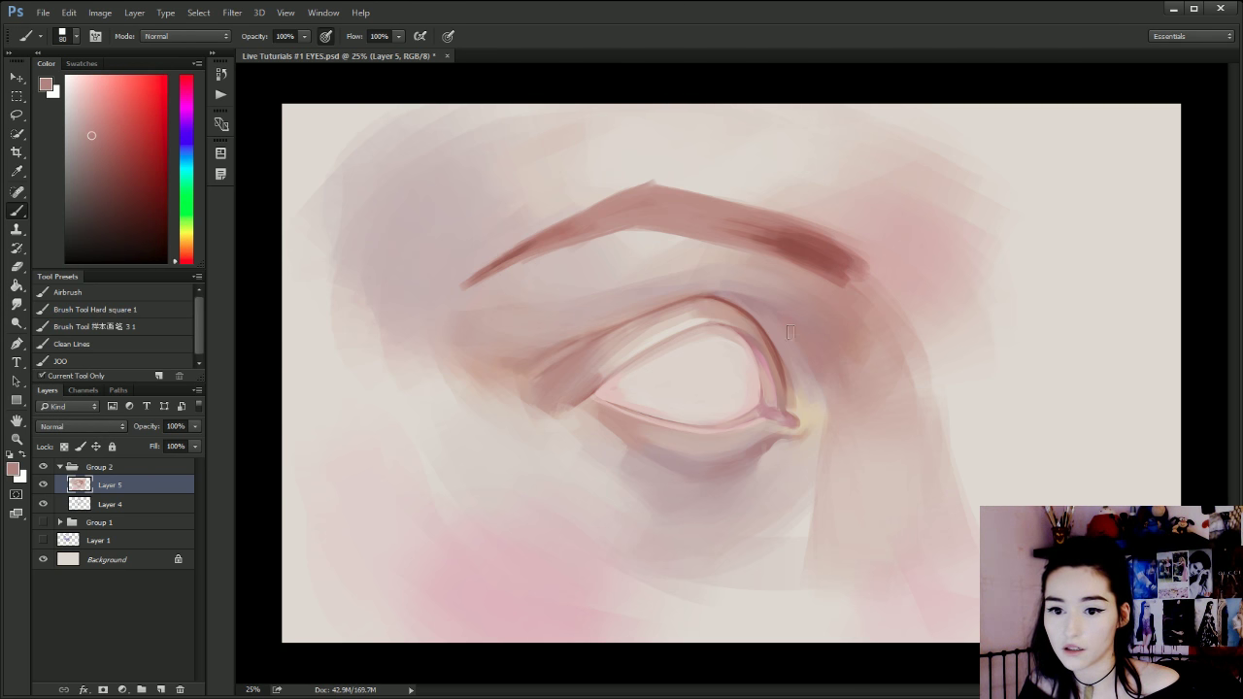
{"action": "key", "text": "bracketright"}
{"action": "key", "text": "bracketright"}
{"action": "key", "text": "bracketright"}
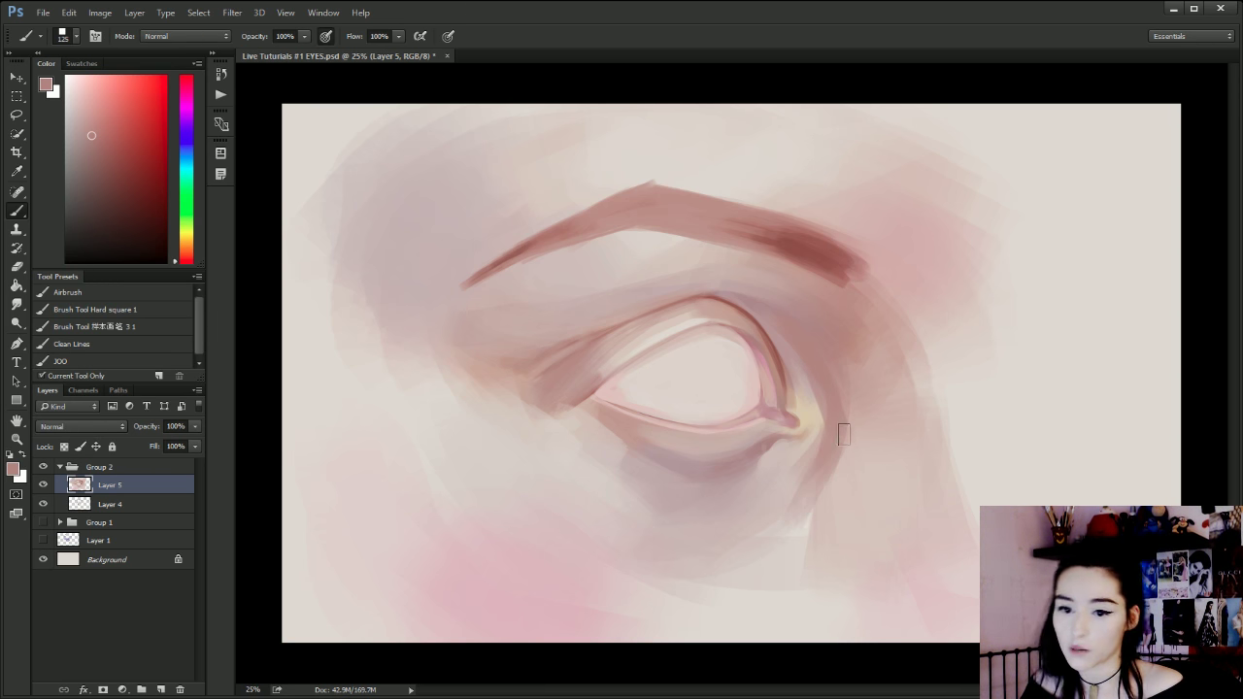
Try sketching construction lines over the side of the nose beside the inner corner with a 50 px brush, and undo them.
{"action": "key", "text": "bracketleft"}
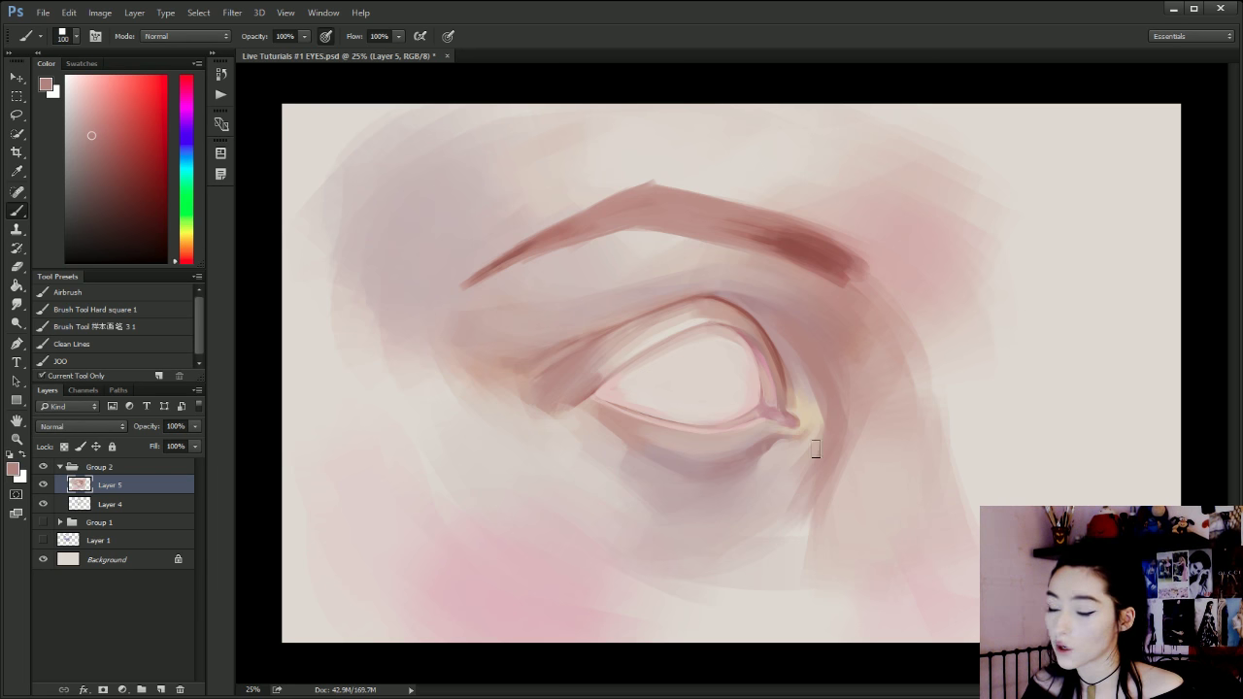
{"action": "key", "text": "bracketleft"}
{"action": "key", "text": "bracketleft"}
{"action": "key", "text": "bracketleft"}
{"action": "key", "text": "bracketleft"}
{"action": "key", "text": "bracketleft"}
{"action": "left_click_drag", "start_coordinate": [915, 367], "coordinate": [813, 431]}
{"action": "left_click_drag", "start_coordinate": [916, 386], "coordinate": [837, 442]}
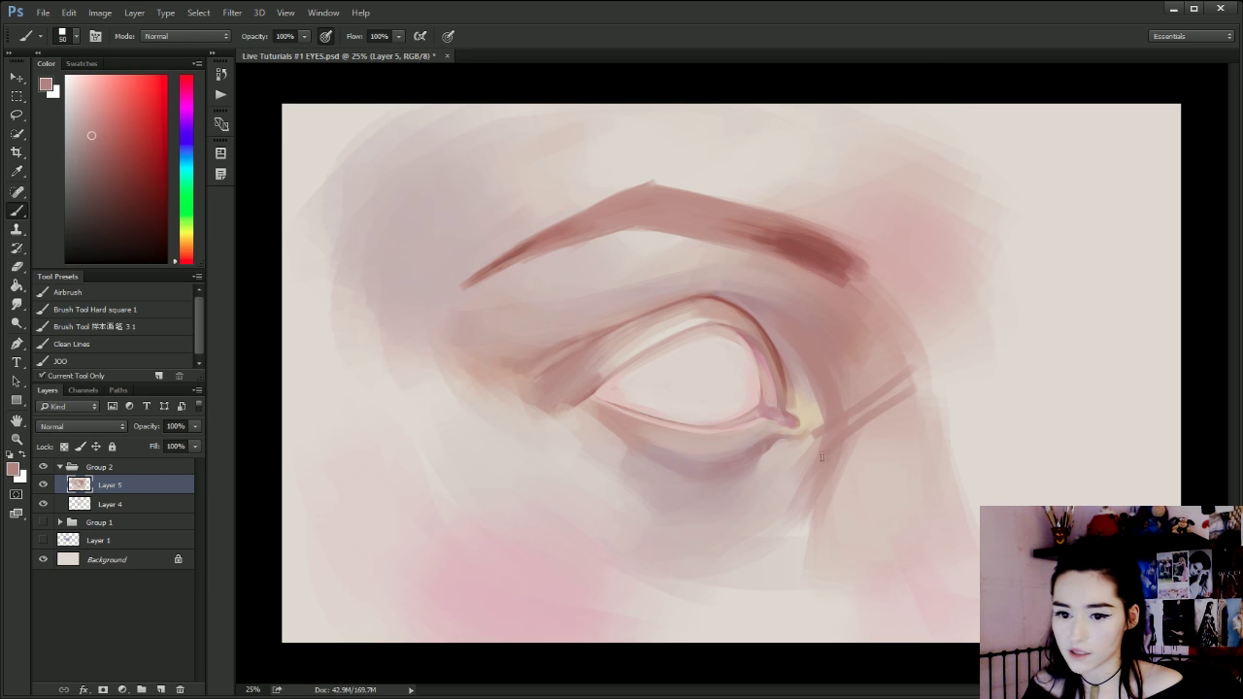
{"action": "left_click_drag", "start_coordinate": [923, 420], "coordinate": [783, 522]}
{"action": "left_click_drag", "start_coordinate": [938, 447], "coordinate": [783, 546]}
{"action": "left_click_drag", "start_coordinate": [908, 316], "coordinate": [952, 571]}
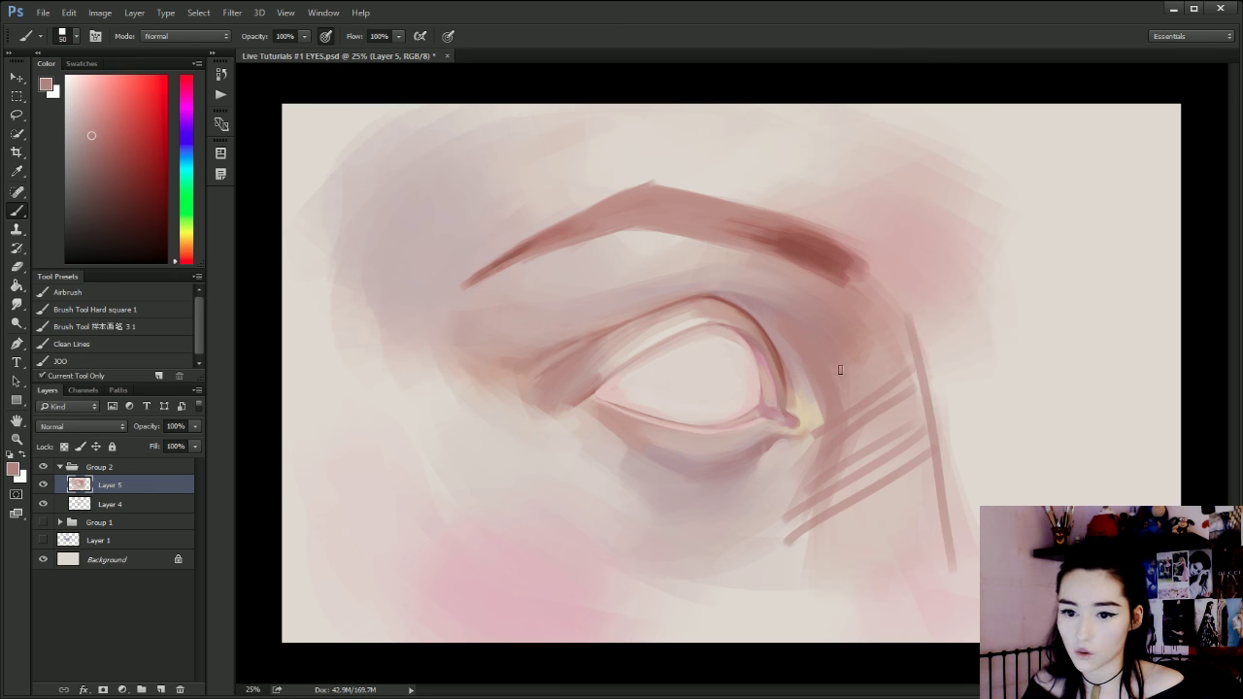
{"action": "left_click_drag", "start_coordinate": [822, 458], "coordinate": [795, 627]}
{"action": "left_click_drag", "start_coordinate": [804, 486], "coordinate": [781, 639]}
{"action": "left_click_drag", "start_coordinate": [822, 429], "coordinate": [764, 641]}
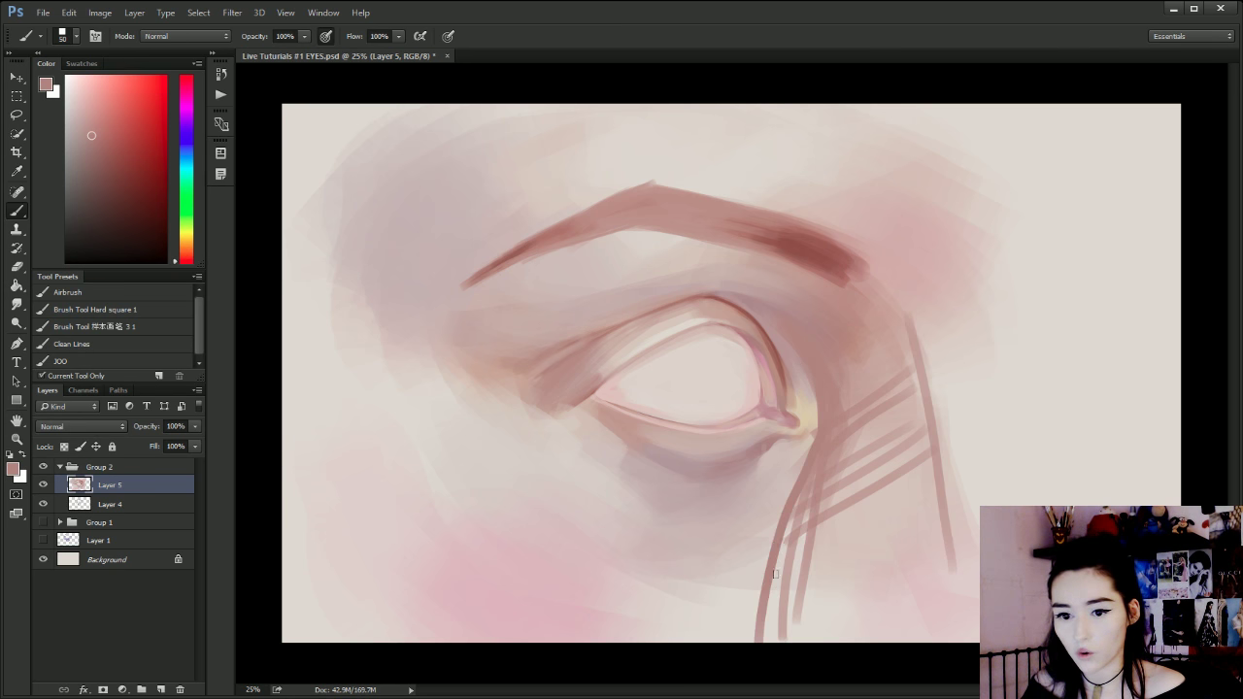
{"action": "key", "text": "ctrl+z"}
{"action": "left_click_drag", "start_coordinate": [825, 383], "coordinate": [779, 639]}
{"action": "left_click_drag", "start_coordinate": [800, 525], "coordinate": [777, 639]}
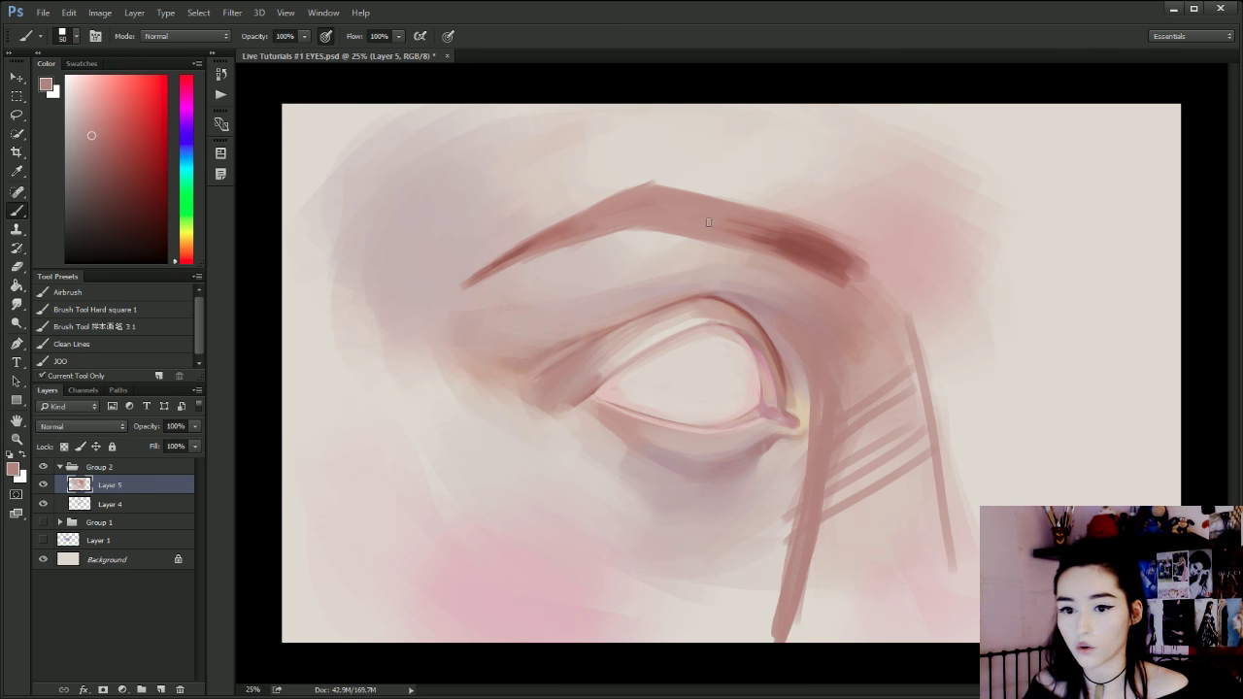
{"action": "key", "text": "ctrl+alt+z"}
{"action": "key", "text": "ctrl+alt+z"}
{"action": "key", "text": "ctrl+alt+z"}
{"action": "key", "text": "ctrl+alt+z"}
{"action": "key", "text": "ctrl+alt+z"}
{"action": "key", "text": "ctrl+alt+z"}
{"action": "key", "text": "ctrl+alt+z"}
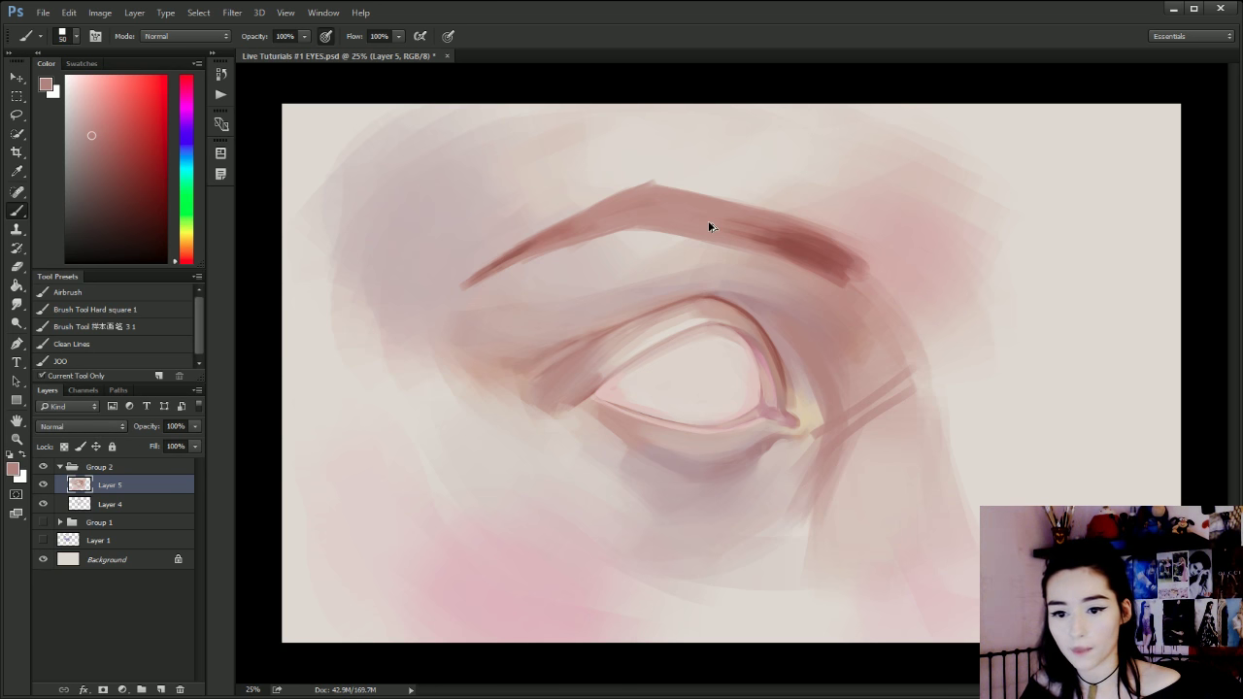
Extend and blend the shading below the inner corner with a sampled paler pink, enlarging the brush to 175 px.
{"action": "key", "text": "bracketright"}
{"action": "key", "text": "bracketright"}
{"action": "key", "text": "bracketright"}
{"action": "key", "text": "bracketright"}
{"action": "key", "text": "bracketright"}
{"action": "key", "text": "bracketright"}
{"action": "key", "text": "bracketright"}
{"action": "key", "text": "bracketright"}
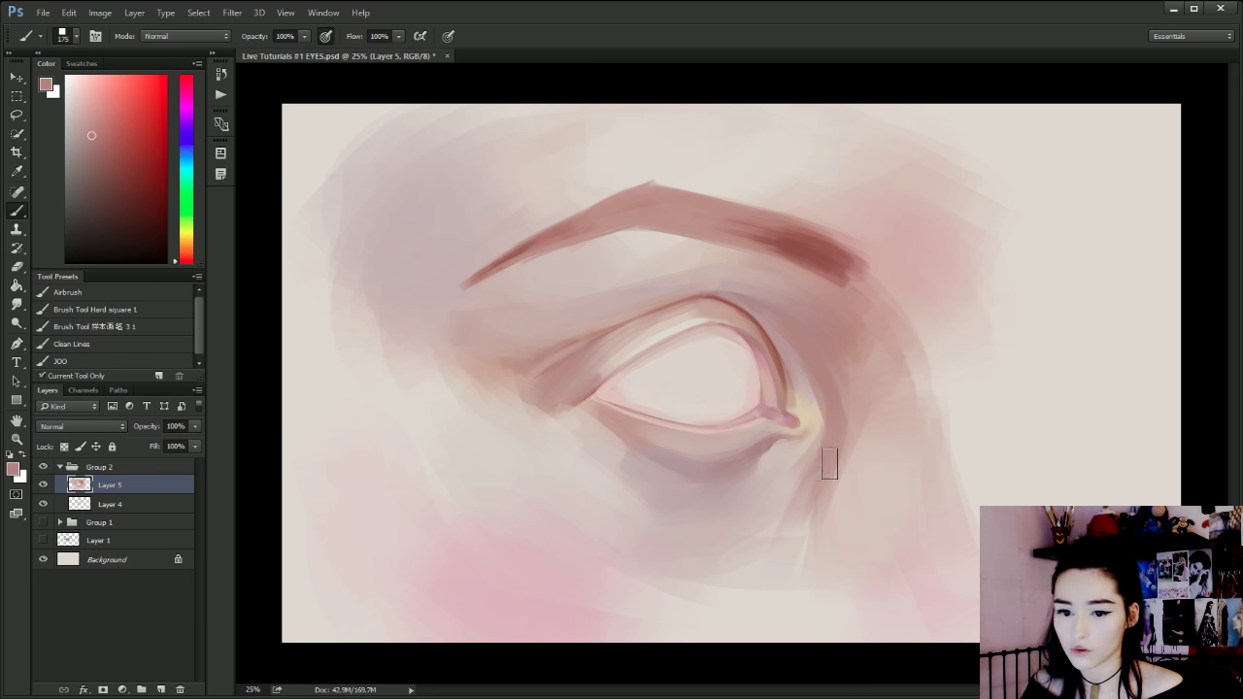
{"action": "left_click", "coordinate": [854, 468], "text": "alt"}
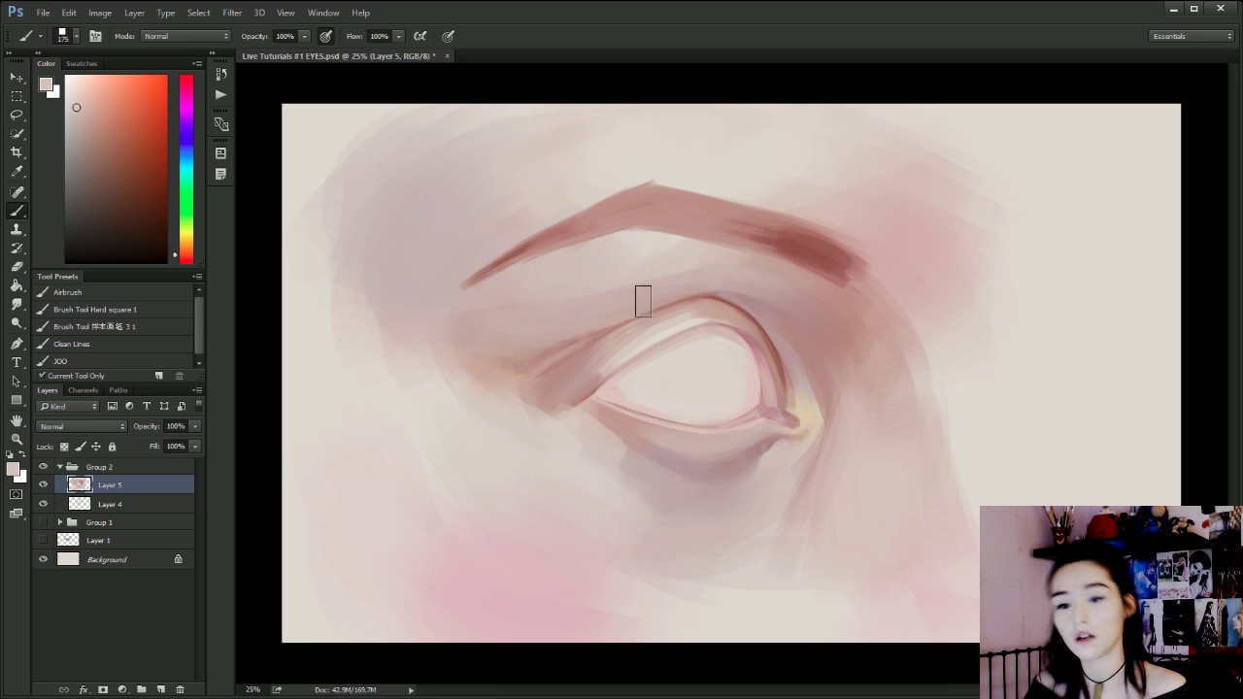
Deepen the side of the nose and the inner socket with sampled reddish and greyish pinks, reducing the brush to 150 px.
{"action": "left_click", "coordinate": [840, 374], "text": "alt"}
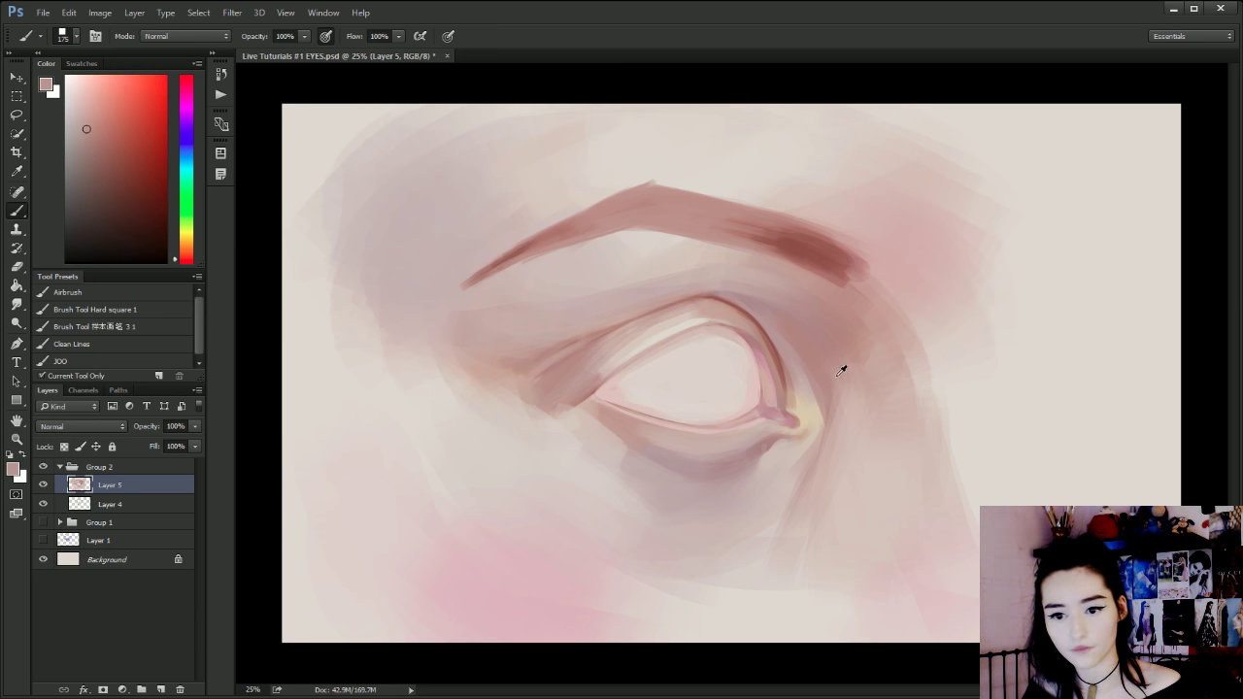
{"action": "left_click", "coordinate": [831, 353], "text": "alt"}
{"action": "left_click_drag", "start_coordinate": [843, 389], "coordinate": [822, 498]}
{"action": "left_click_drag", "start_coordinate": [841, 367], "coordinate": [860, 433]}
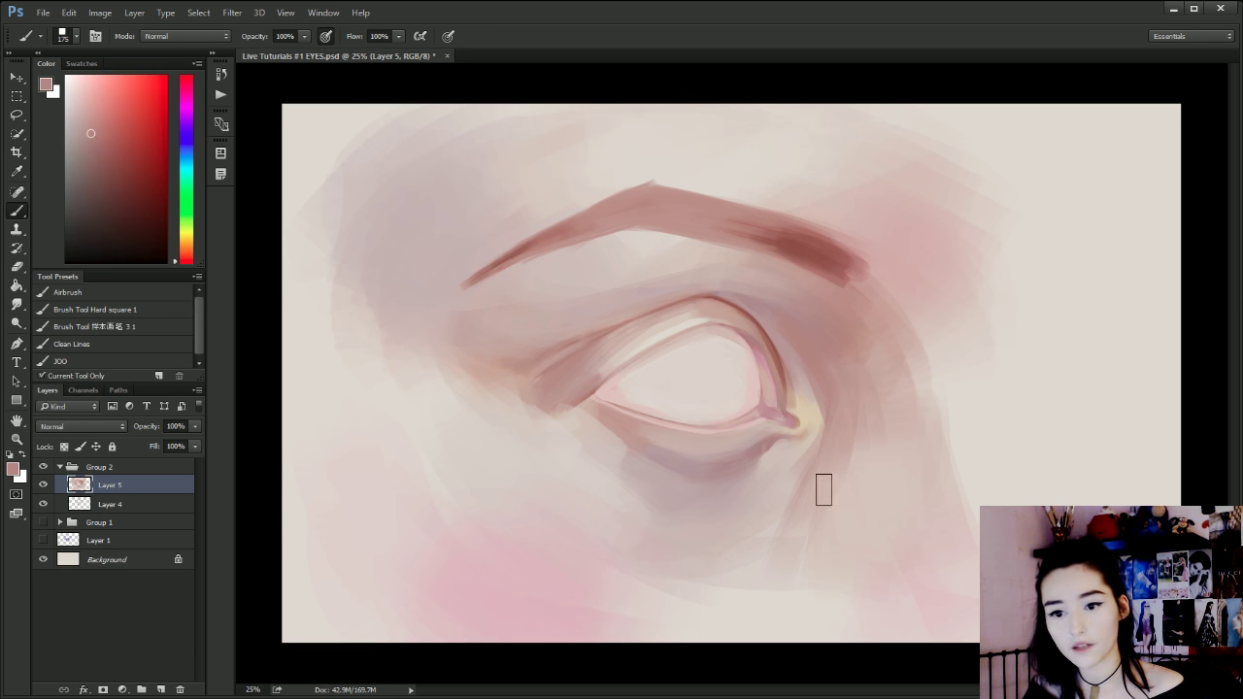
{"action": "left_click", "coordinate": [793, 303], "text": "alt"}
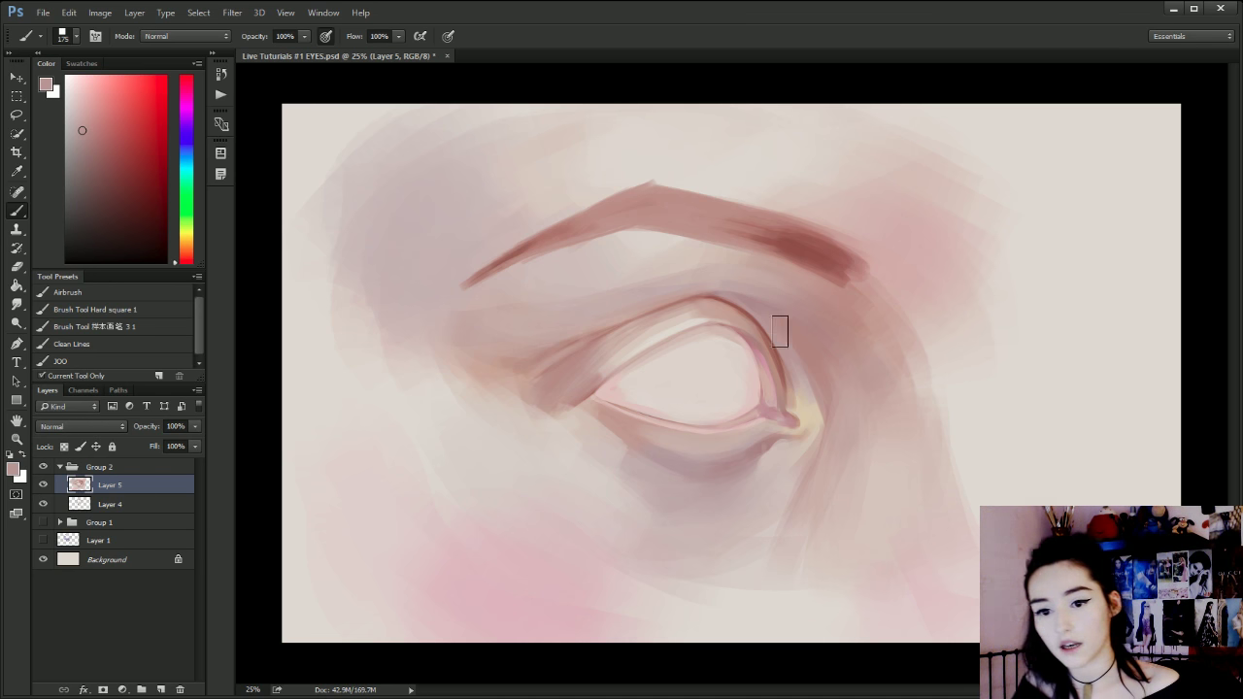
{"action": "key", "text": "["}
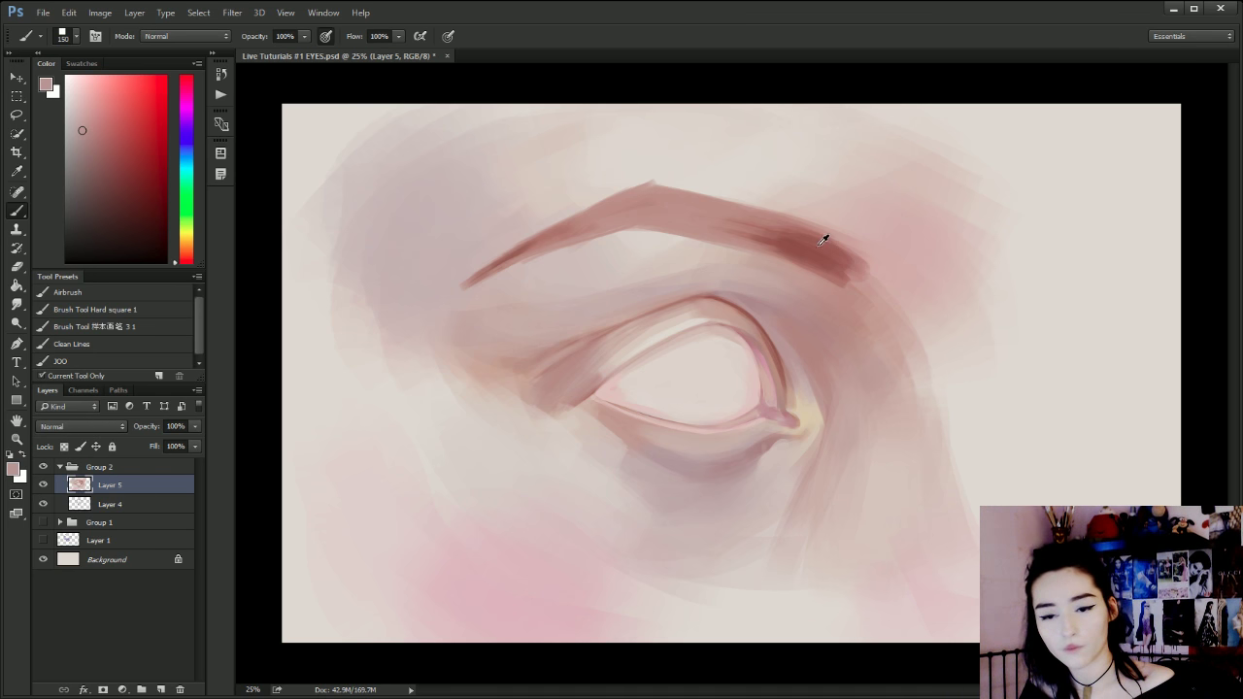
Darken and square off the brow's inner end with the brow's sampled dark red.
{"action": "left_click", "coordinate": [819, 245], "text": "alt"}
{"action": "mouse_move", "coordinate": [835, 260]}
{"action": "left_mouse_down"}
{"action": "mouse_move", "coordinate": [744, 234]}
{"action": "mouse_move", "coordinate": [845, 259]}
{"action": "mouse_move", "coordinate": [787, 244]}
{"action": "mouse_move", "coordinate": [827, 269]}
{"action": "mouse_move", "coordinate": [783, 250]}
{"action": "mouse_move", "coordinate": [870, 256]}
{"action": "mouse_move", "coordinate": [783, 233]}
{"action": "left_mouse_up"}
{"action": "left_click_drag", "start_coordinate": [861, 242], "coordinate": [791, 233]}
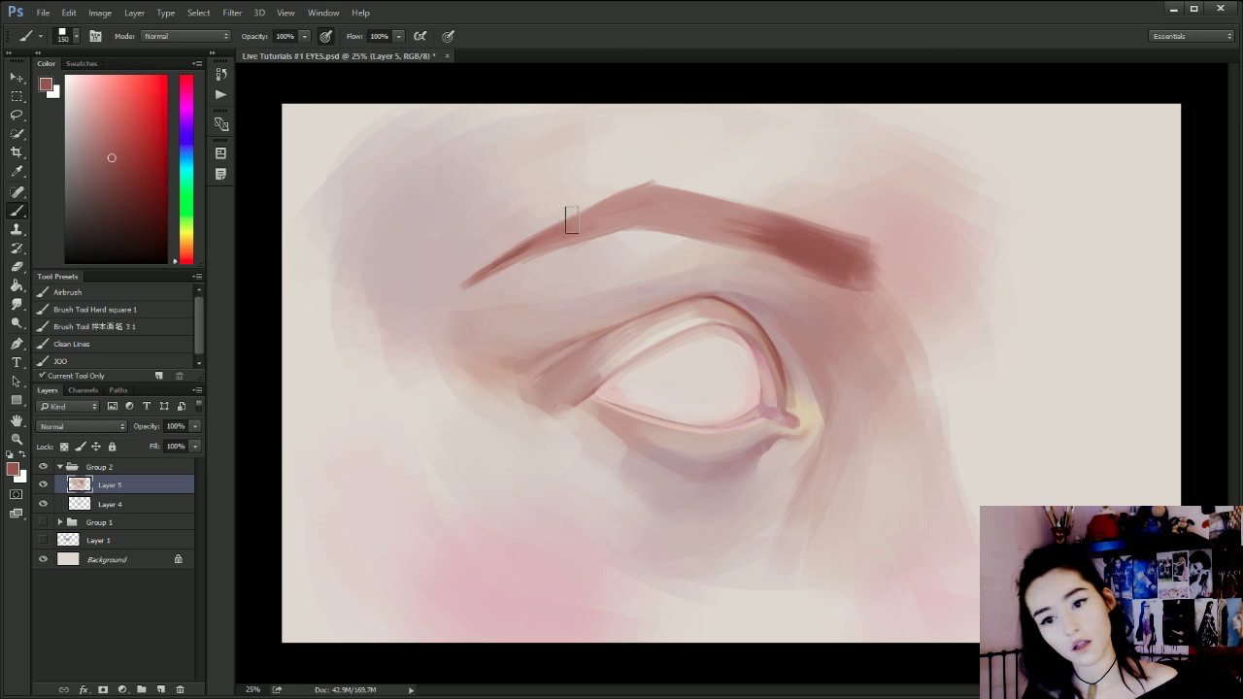
Try lightening the upper edge of the brow's inner end with a sampled pale pink, and undo the strokes.
{"action": "left_click", "coordinate": [794, 206], "text": "alt"}
{"action": "left_click_drag", "start_coordinate": [878, 241], "coordinate": [757, 211]}
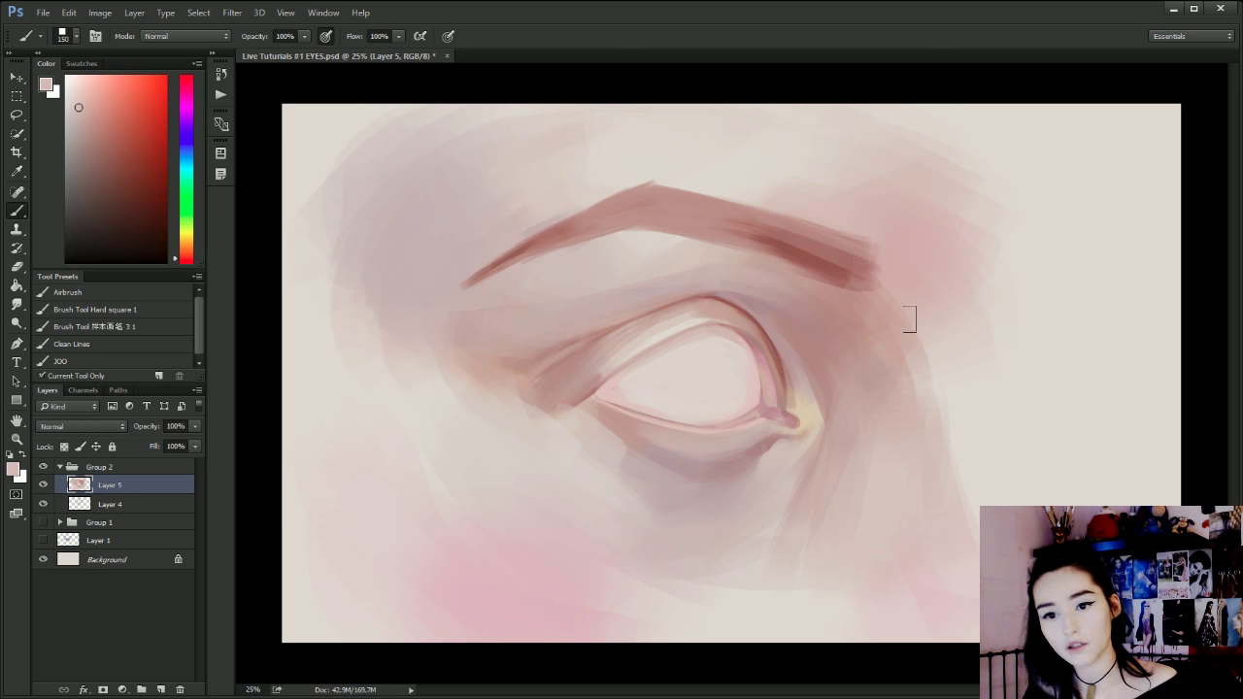
{"action": "key", "text": "ctrl+alt+z"}
{"action": "key", "text": "ctrl+alt+z"}
{"action": "key", "text": "ctrl+alt+z"}
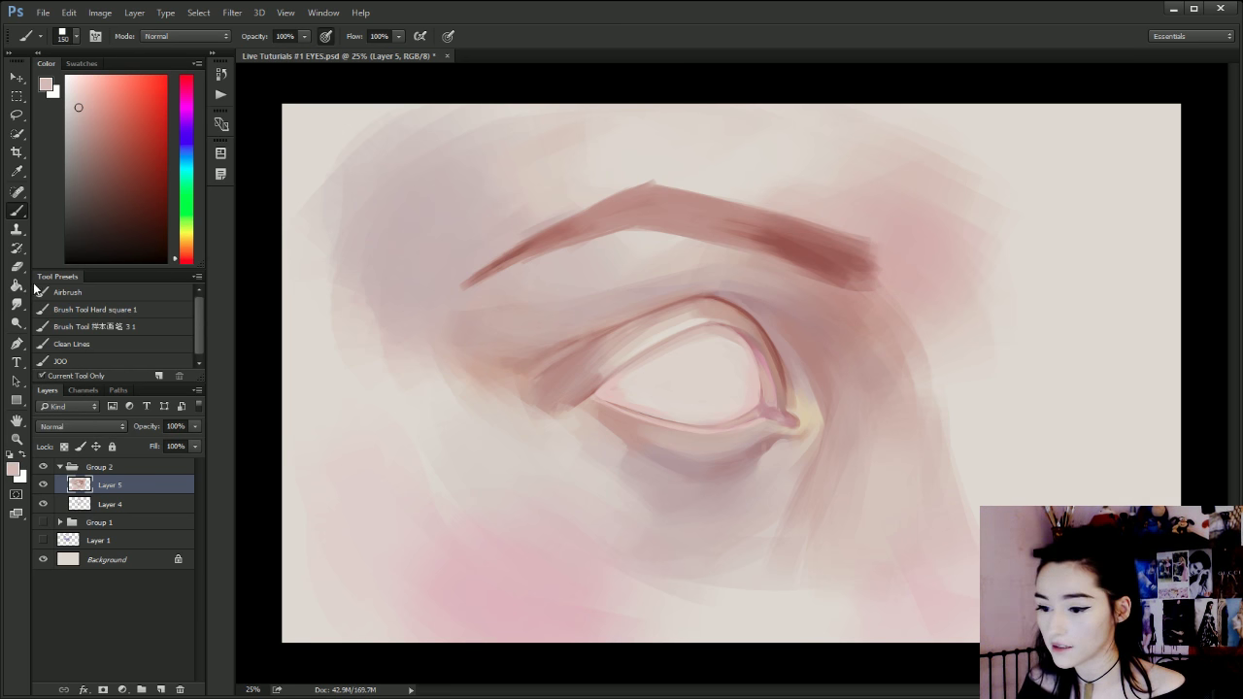
Darken the upper lid's crease line with the brow's sampled dark red, reducing the brush to 45 px.
{"action": "left_click", "coordinate": [819, 209], "text": "alt"}
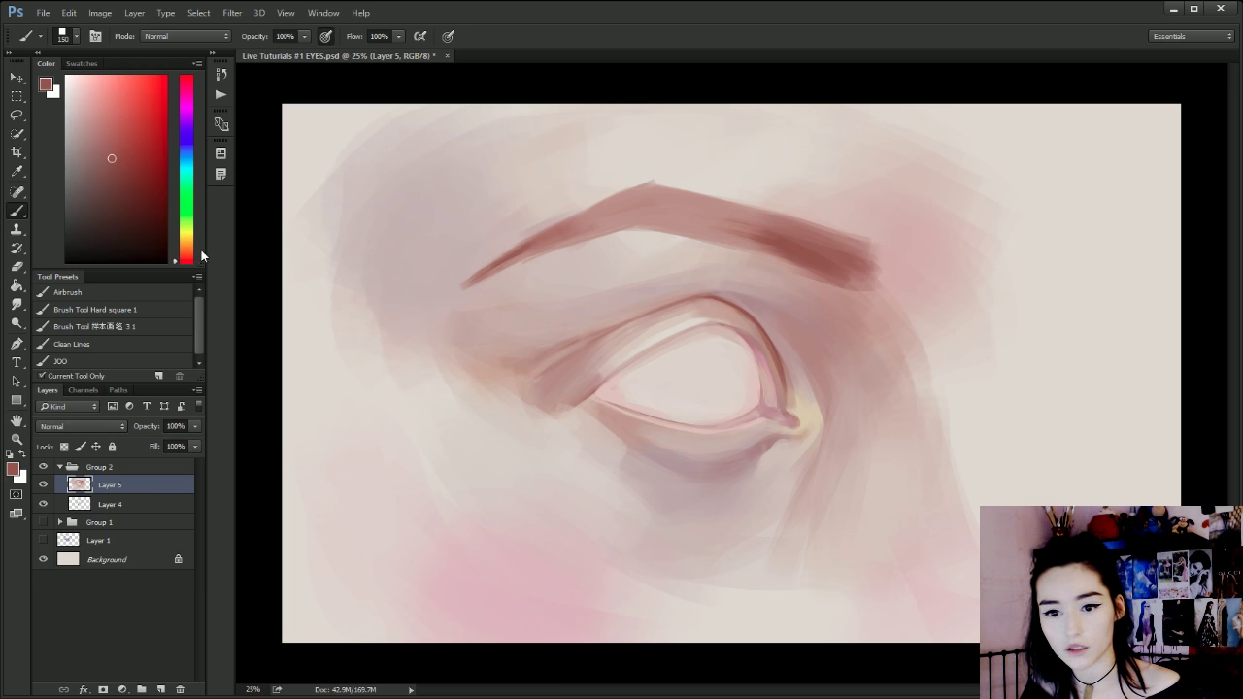
{"action": "key", "text": "bracketleft"}
{"action": "key", "text": "bracketleft"}
{"action": "key", "text": "bracketleft"}
{"action": "key", "text": "bracketleft"}
{"action": "key", "text": "bracketleft"}
{"action": "key", "text": "bracketleft"}
{"action": "key", "text": "bracketleft"}
{"action": "key", "text": "bracketleft"}
{"action": "key", "text": "bracketleft"}
{"action": "key", "text": "bracketleft"}
{"action": "key", "text": "bracketleft"}
{"action": "key", "text": "bracketleft"}
{"action": "left_click_drag", "start_coordinate": [686, 301], "coordinate": [627, 326]}
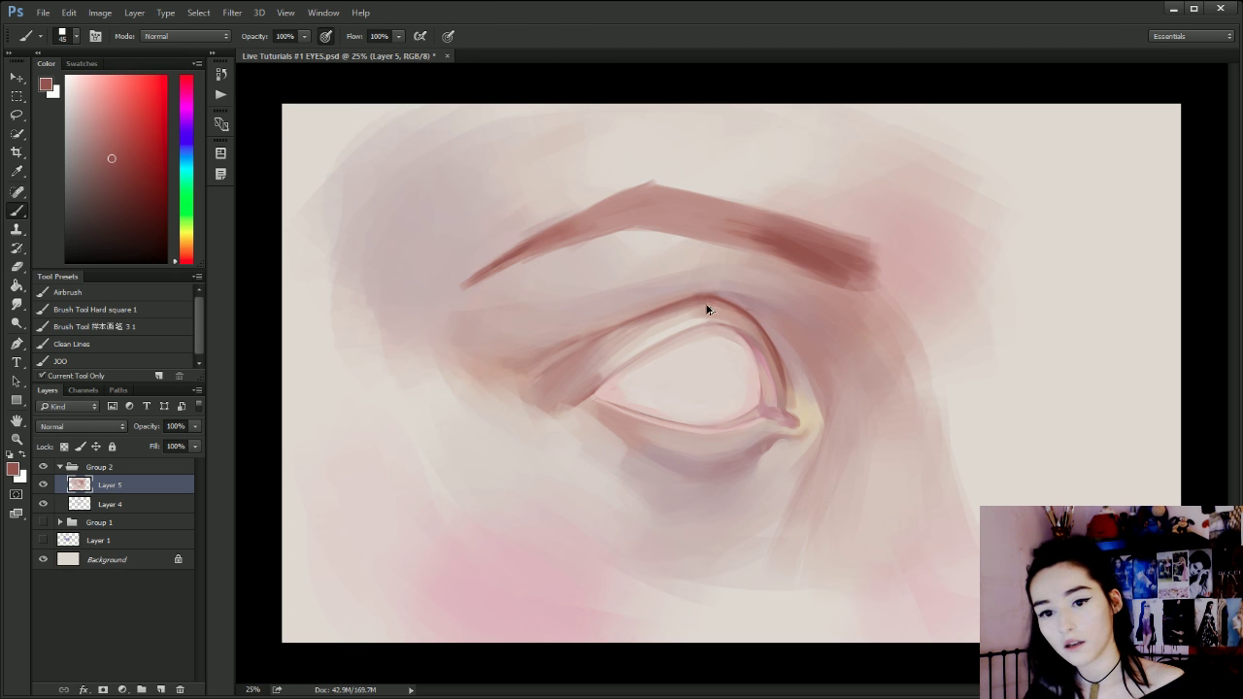
Deepen the upper lid's crease and its outer fold with the dark red, enlarging the brush to 150 px.
{"action": "mouse_move", "coordinate": [743, 307]}
{"action": "left_mouse_down"}
{"action": "mouse_move", "coordinate": [626, 327]}
{"action": "mouse_move", "coordinate": [534, 373]}
{"action": "left_mouse_up"}
{"action": "left_click_drag", "start_coordinate": [635, 326], "coordinate": [530, 396]}
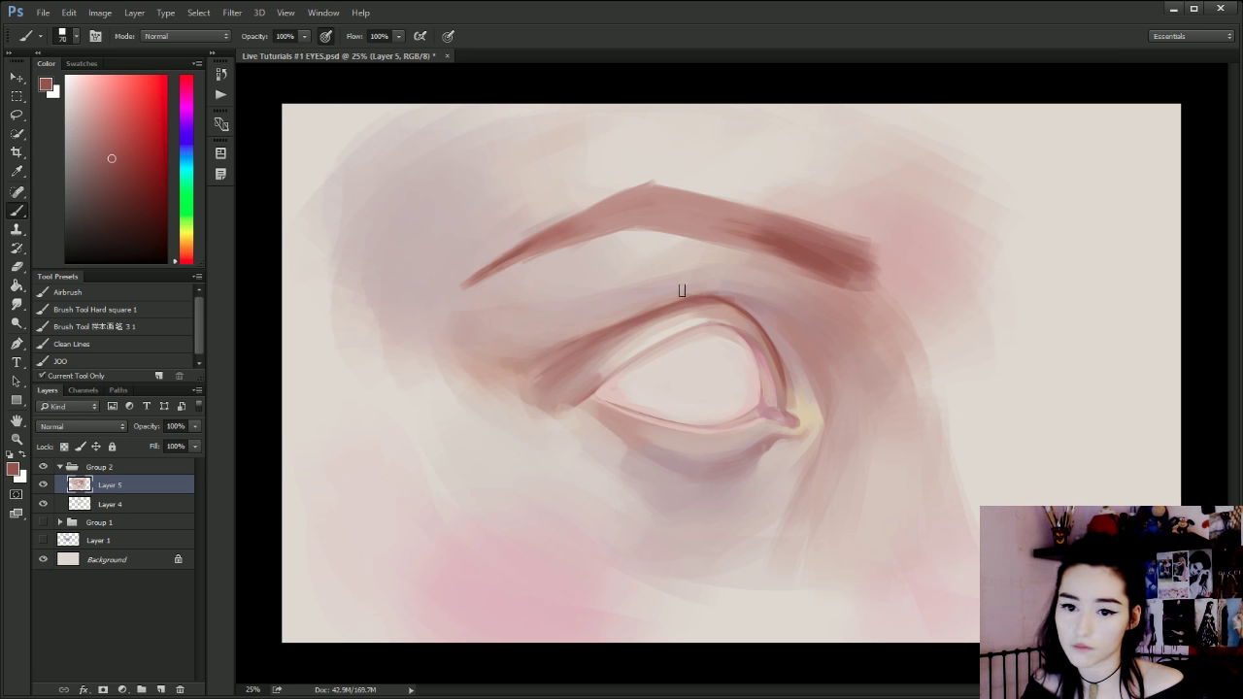
{"action": "key", "text": "bracketright"}
{"action": "key", "text": "bracketright"}
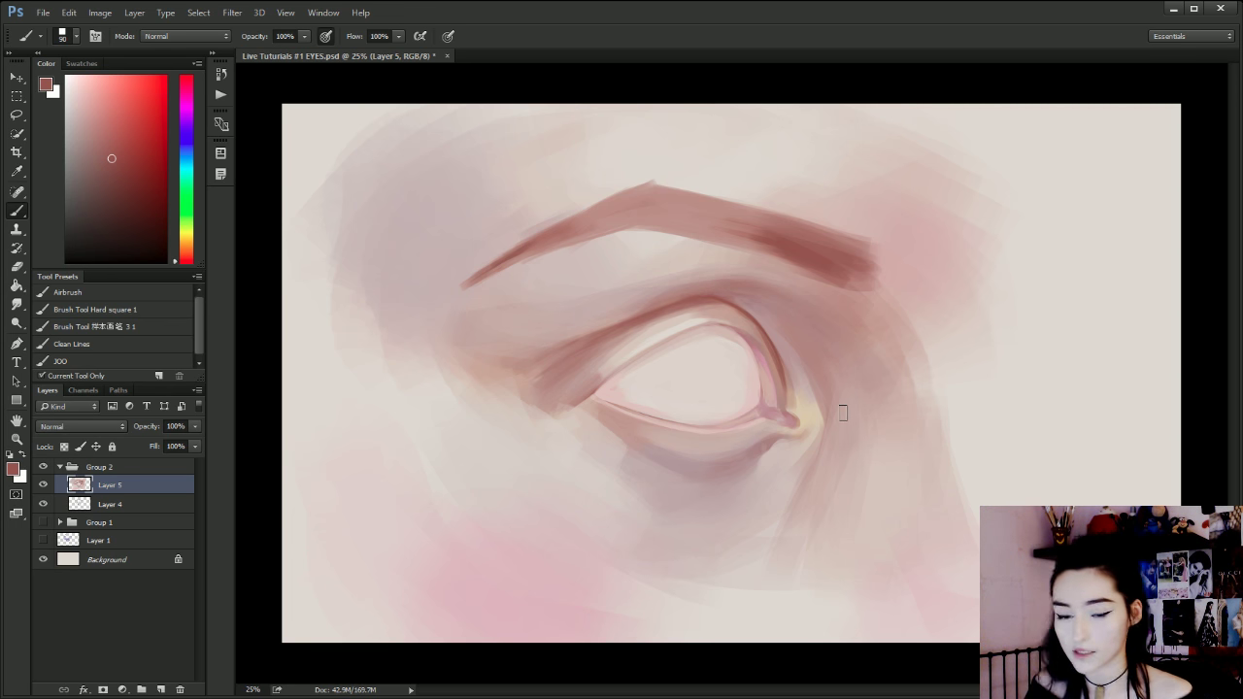
{"action": "key", "text": "bracketright"}
{"action": "key", "text": "bracketright"}
{"action": "key", "text": "bracketright"}
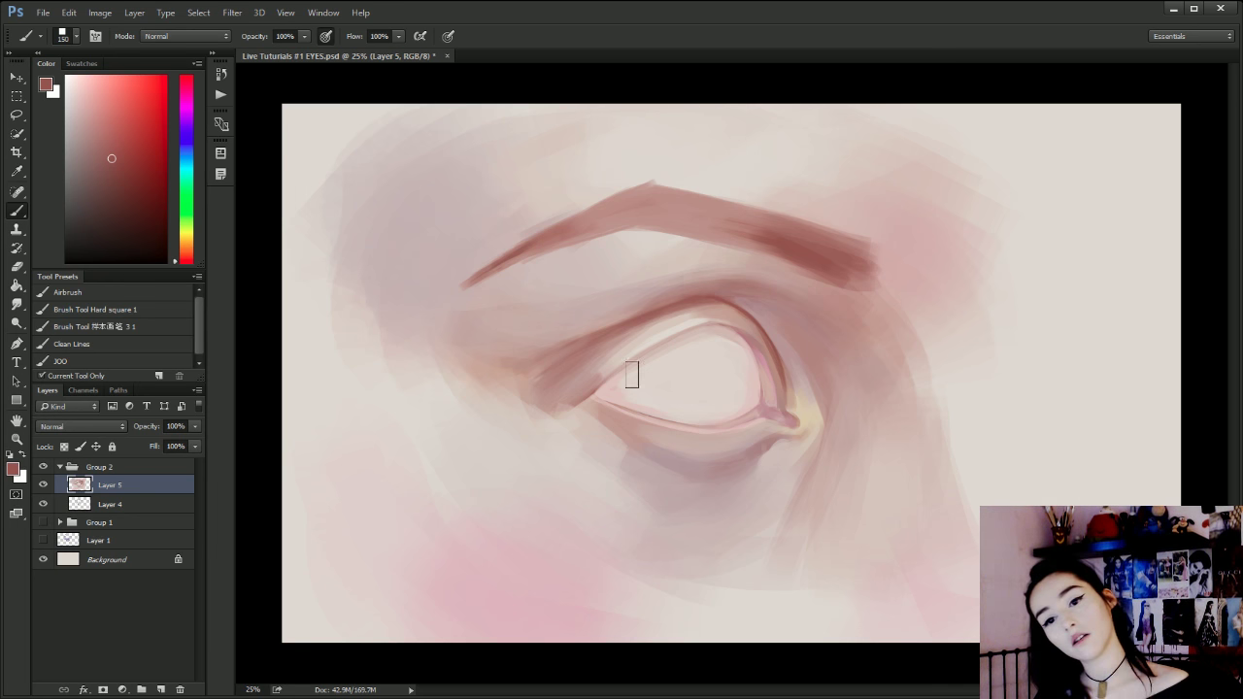
Try dark red strokes over the upper lid toward the inner corner with a 40 px brush, and undo them.
{"action": "key", "text": "bracketleft"}
{"action": "key", "text": "bracketleft"}
{"action": "key", "text": "bracketleft"}
{"action": "key", "text": "bracketleft"}
{"action": "key", "text": "bracketleft"}
{"action": "key", "text": "bracketleft"}
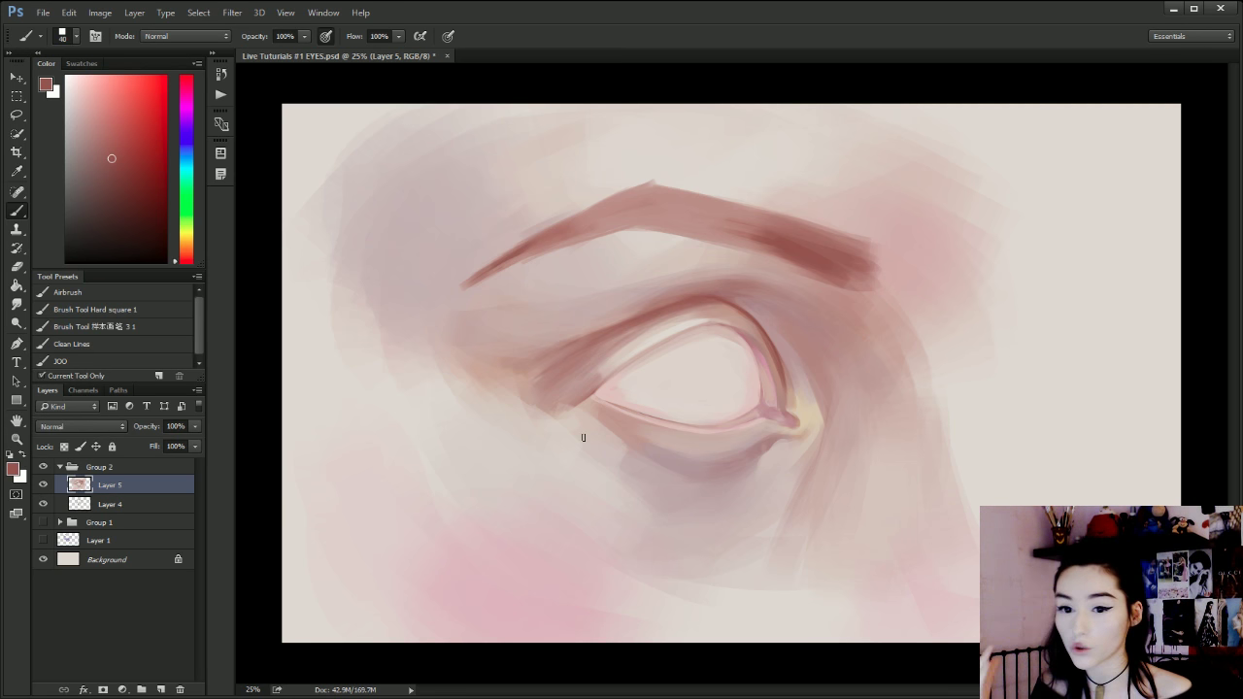
{"action": "mouse_move", "coordinate": [580, 278]}
{"action": "left_mouse_down"}
{"action": "mouse_move", "coordinate": [499, 361]}
{"action": "mouse_move", "coordinate": [695, 305]}
{"action": "mouse_move", "coordinate": [722, 355]}
{"action": "mouse_move", "coordinate": [777, 408]}
{"action": "left_mouse_up"}
{"action": "key", "text": "ctrl+z"}
{"action": "key", "text": "ctrl+z"}
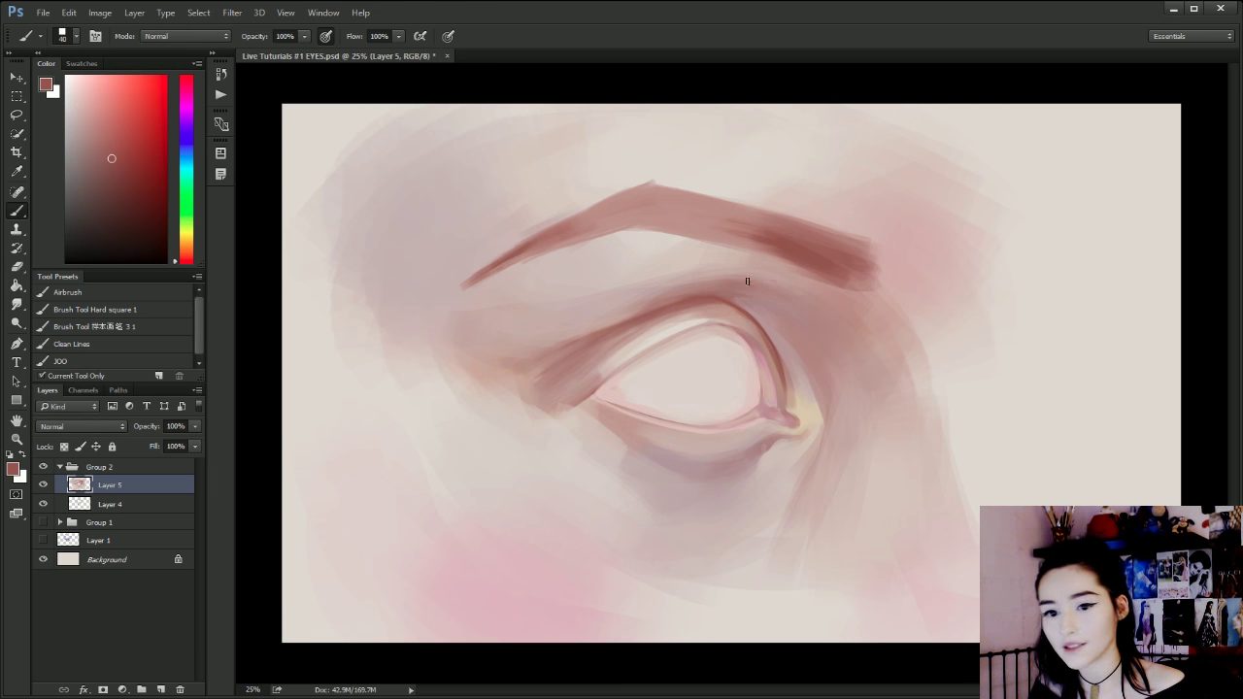
{"action": "mouse_move", "coordinate": [748, 286]}
{"action": "left_mouse_down"}
{"action": "mouse_move", "coordinate": [718, 320]}
{"action": "mouse_move", "coordinate": [766, 353]}
{"action": "left_mouse_up"}
{"action": "key", "text": "ctrl+z"}
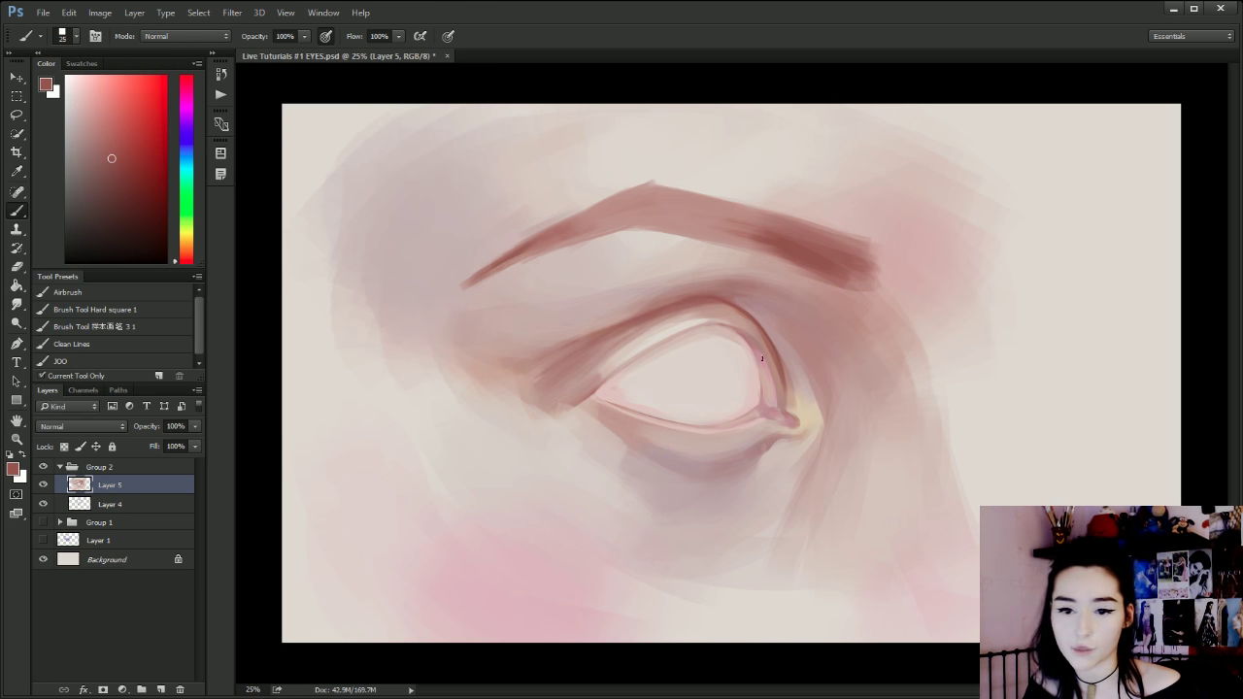
Try a small stroke beside the inner eye corner with the brow's sampled red, and undo it.
{"action": "left_click", "coordinate": [826, 246], "text": "alt"}
{"action": "key", "text": "bracketleft"}
{"action": "mouse_move", "coordinate": [839, 352]}
{"action": "left_mouse_down"}
{"action": "mouse_move", "coordinate": [796, 388]}
{"action": "mouse_move", "coordinate": [709, 320]}
{"action": "mouse_move", "coordinate": [728, 250]}
{"action": "mouse_move", "coordinate": [832, 369]}
{"action": "left_mouse_up"}
{"action": "key", "text": "ctrl+z"}
{"action": "key", "text": "bracketright"}
{"action": "key", "text": "bracketright"}
{"action": "key", "text": "bracketright"}
{"action": "key", "text": "bracketright"}
{"action": "key", "text": "bracketright"}
{"action": "key", "text": "bracketright"}
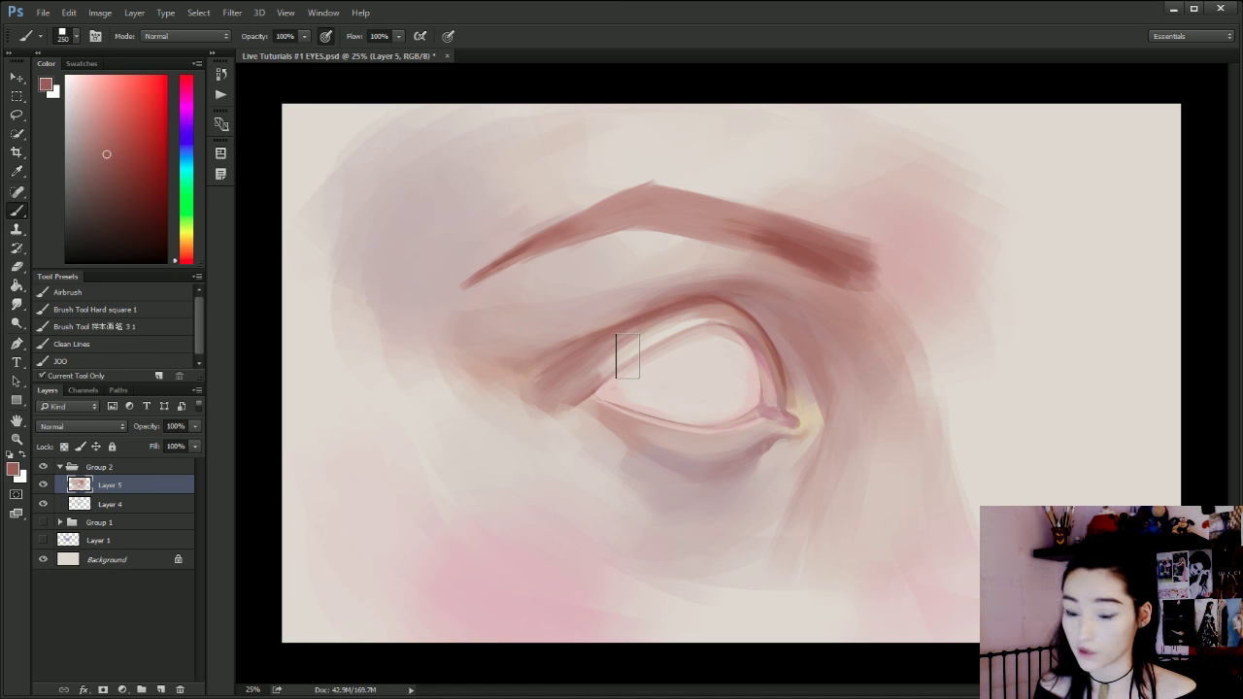
Paint the upper lid's rim on Layer 5 with its sampled pale tone, reducing the brush to 70 px.
{"action": "key", "text": "bracketleft"}
{"action": "key", "text": "bracketleft"}
{"action": "key", "text": "bracketleft"}
{"action": "key", "text": "alt+bracketleft"}
{"action": "key", "text": "alt+bracketleft"}
{"action": "key", "text": "alt+bracketleft"}
{"action": "left_click", "coordinate": [677, 324], "text": "alt"}
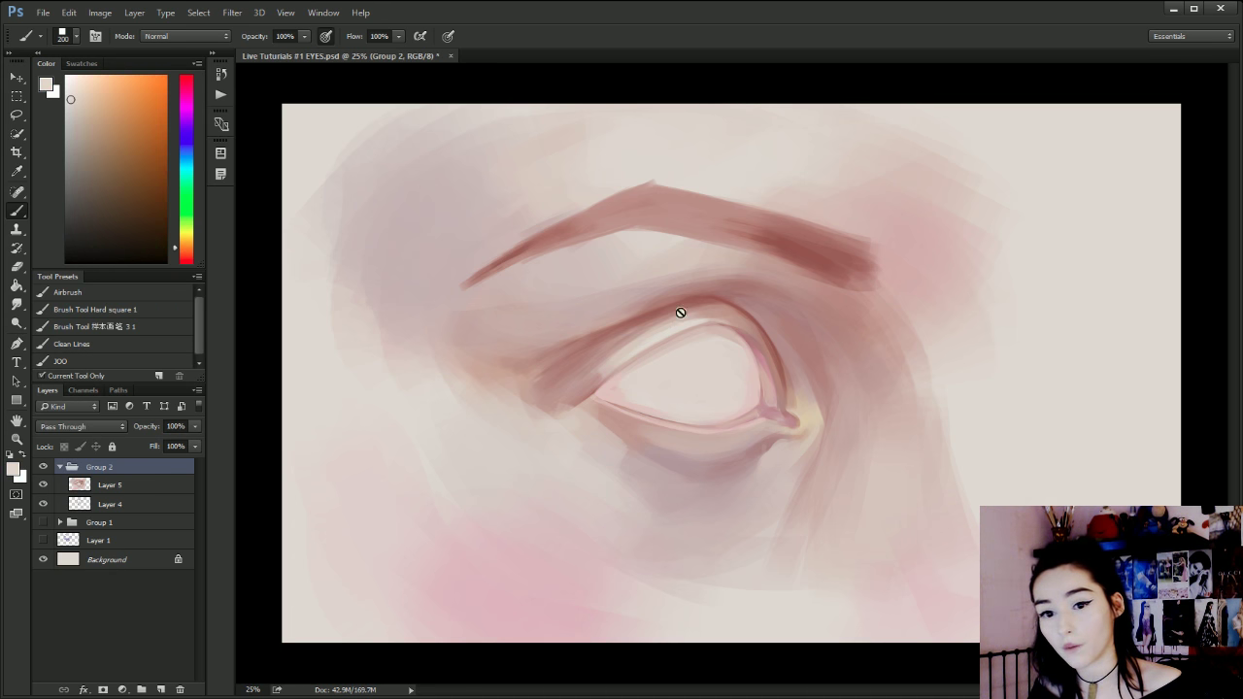
{"action": "left_click", "coordinate": [111, 486]}
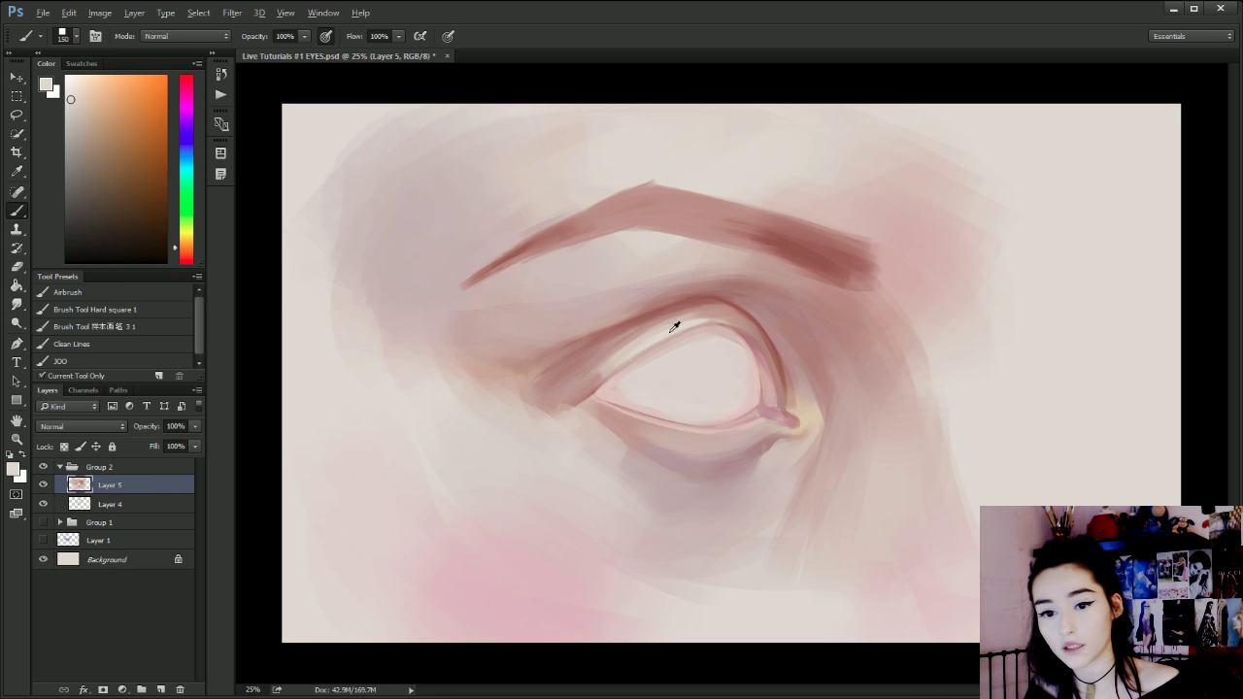
{"action": "key", "text": "bracketleft"}
{"action": "key", "text": "bracketleft"}
{"action": "key", "text": "bracketleft"}
{"action": "key", "text": "bracketleft"}
{"action": "key", "text": "bracketleft"}
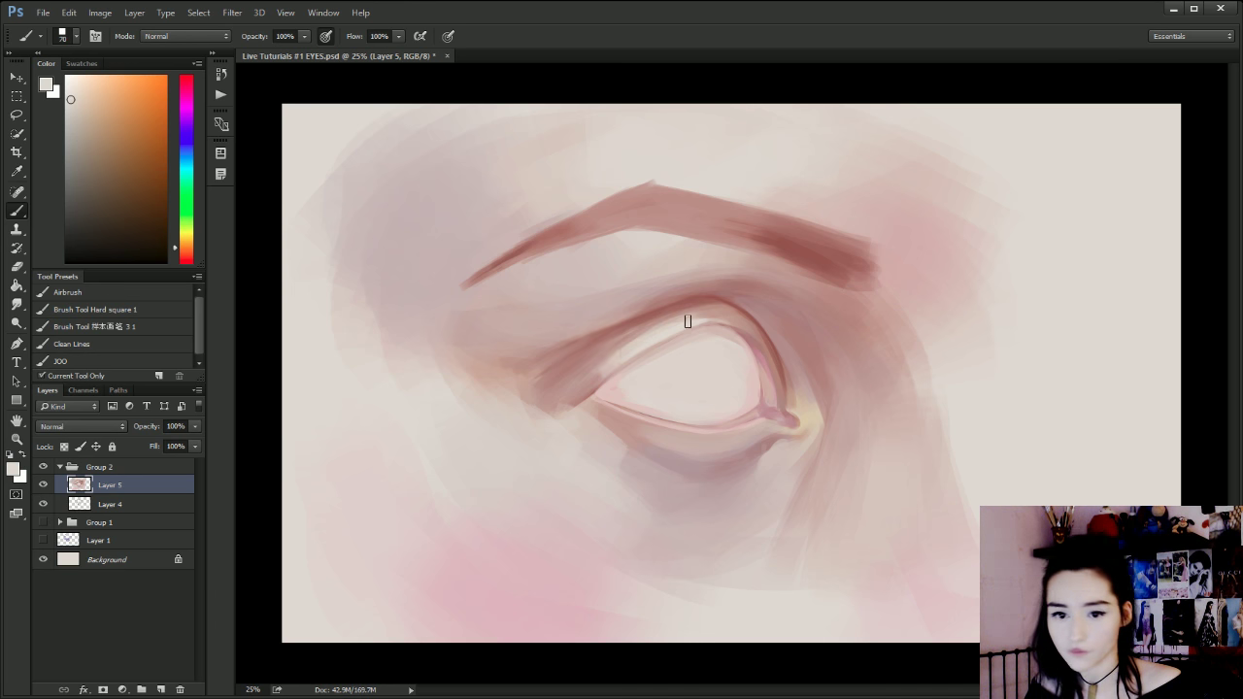
Blend the upper lid's pale rim and outer corner with sampled soft pinks, reducing the brush to 15 px.
{"action": "left_click", "coordinate": [701, 306], "text": "alt"}
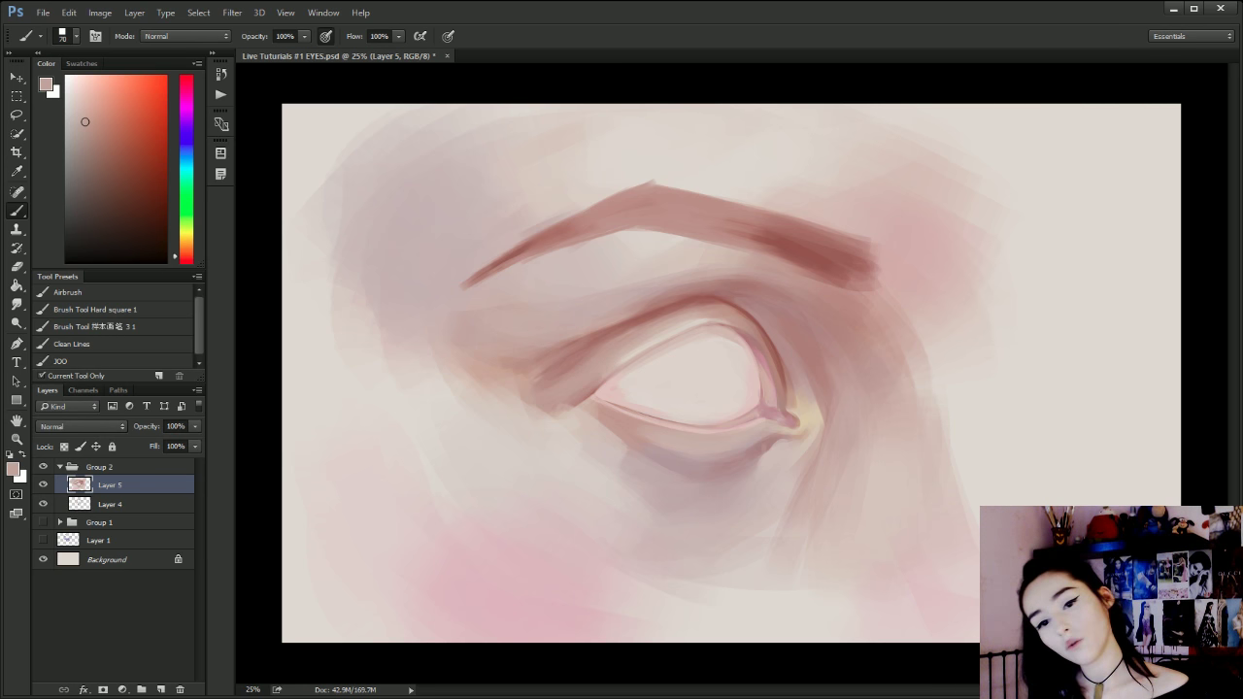
{"action": "key", "text": "bracketright"}
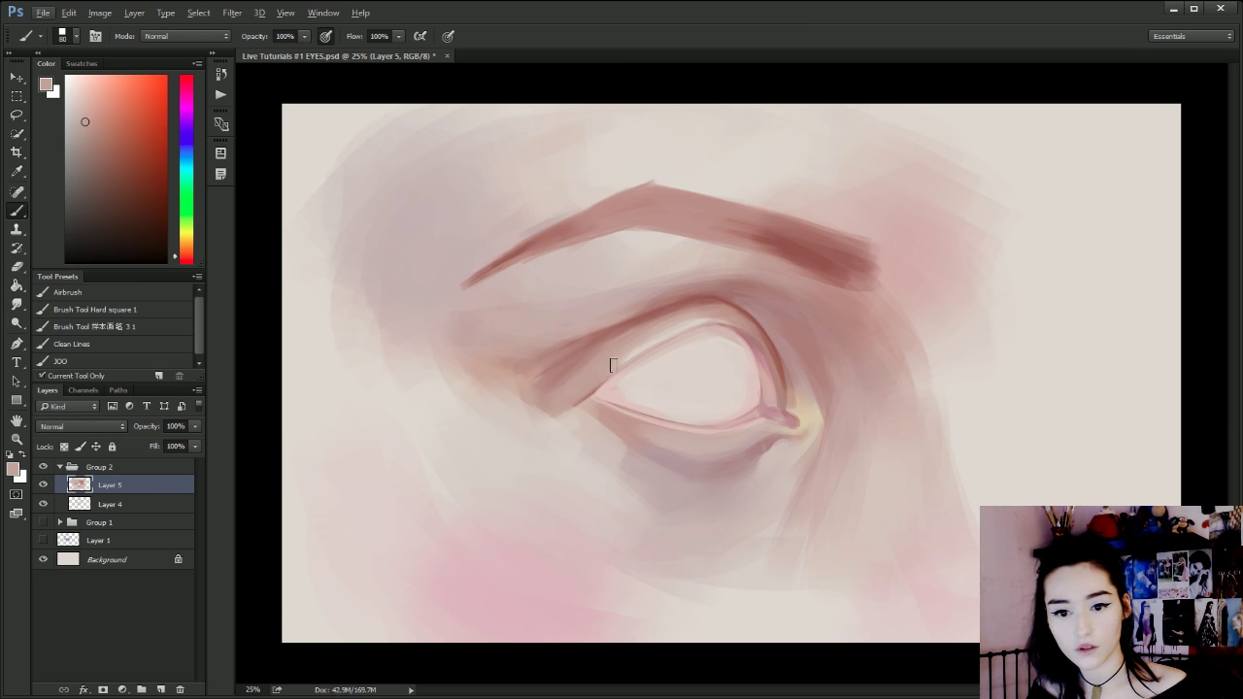
{"action": "left_click", "coordinate": [656, 335], "text": "alt"}
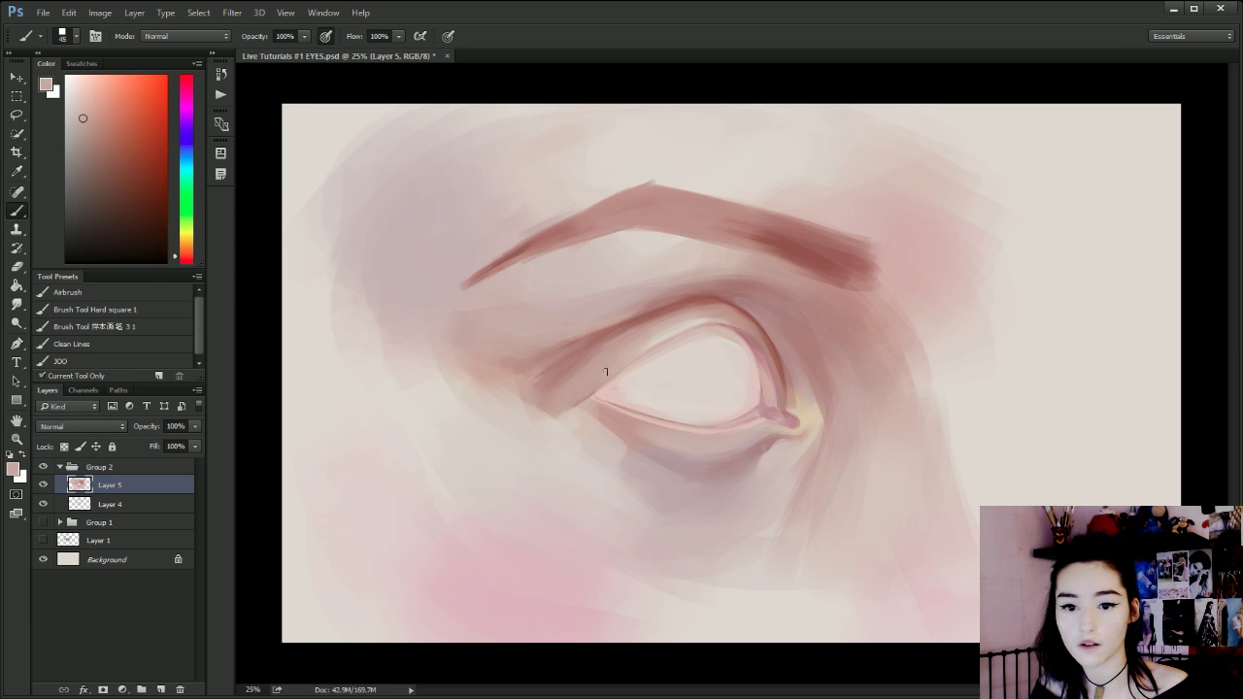
{"action": "left_click", "coordinate": [673, 328], "text": "alt"}
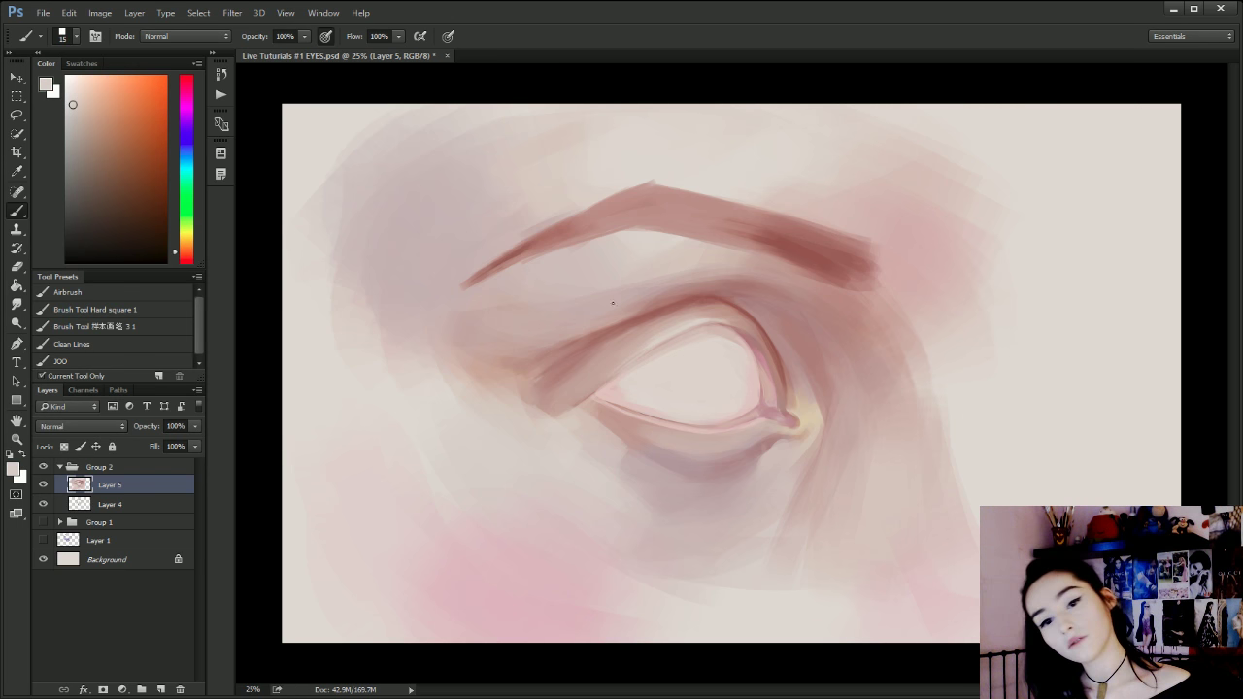
Strengthen the outer fold of the upper lid with the crease's sampled dark red, using brush sizes up to 80 px.
{"action": "left_click", "coordinate": [668, 308], "text": "alt"}
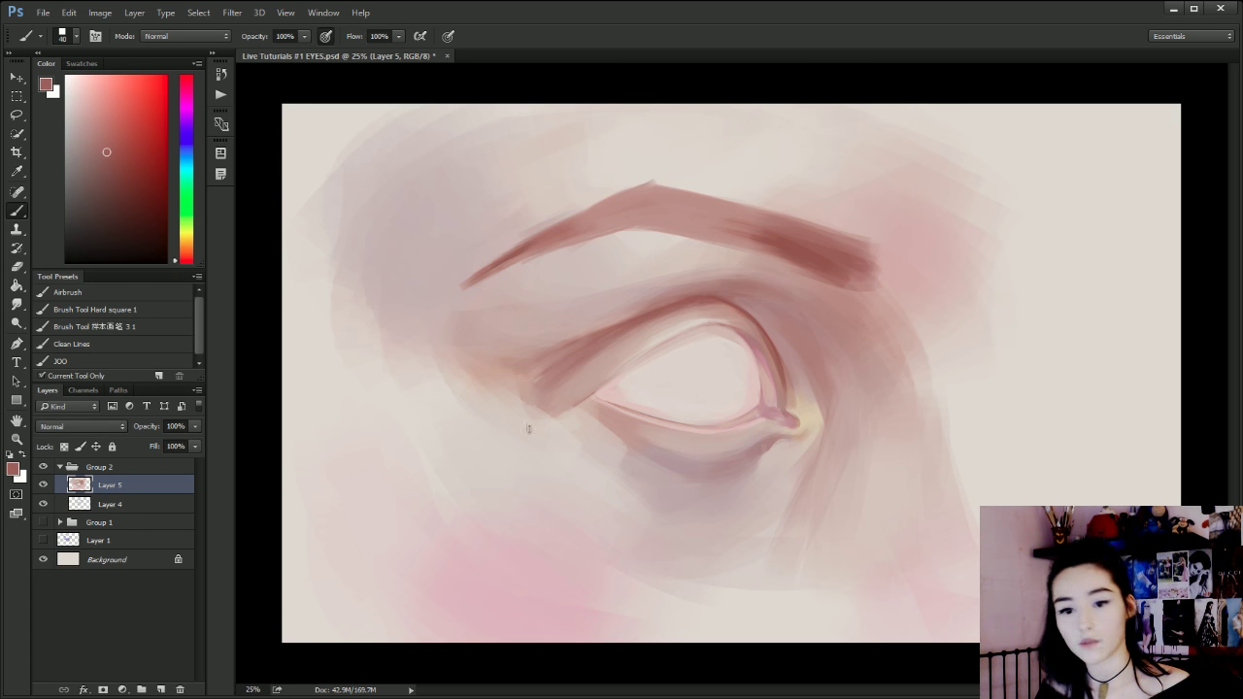
{"action": "key", "text": "bracketright"}
{"action": "key", "text": "bracketright"}
{"action": "key", "text": "bracketright"}
{"action": "key", "text": "bracketright"}
{"action": "key", "text": "bracketright"}
{"action": "left_click_drag", "start_coordinate": [577, 394], "coordinate": [636, 348]}
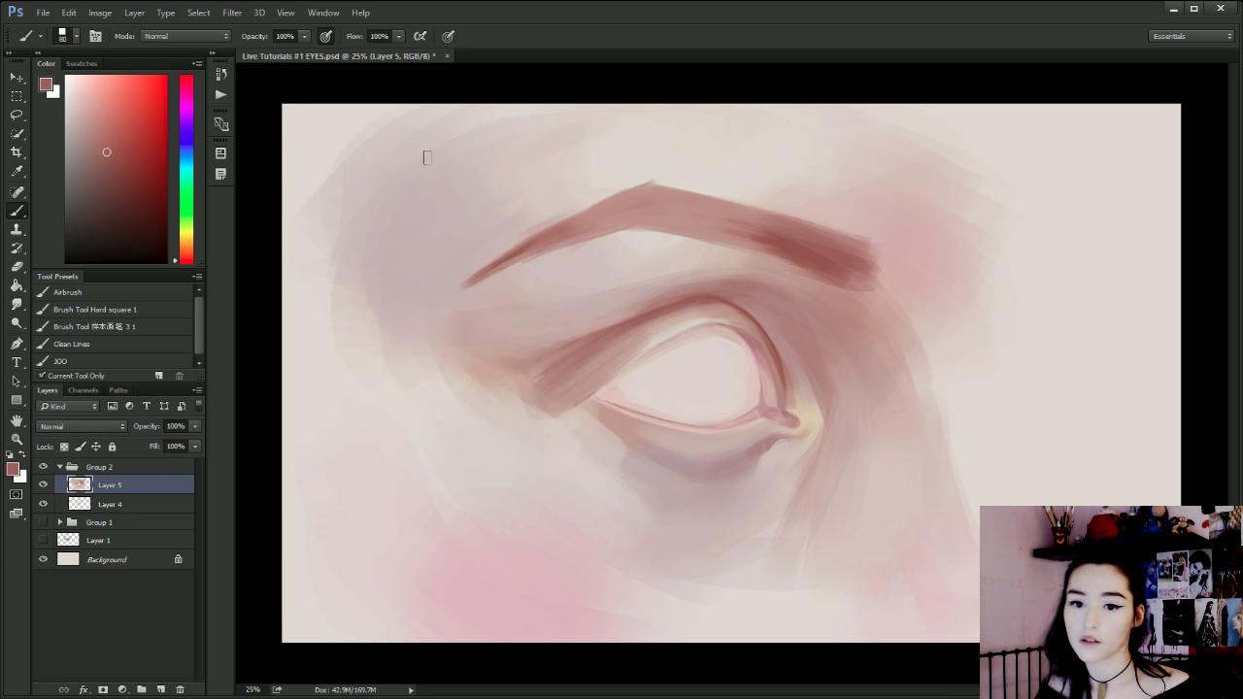
{"action": "key", "text": "bracketleft"}
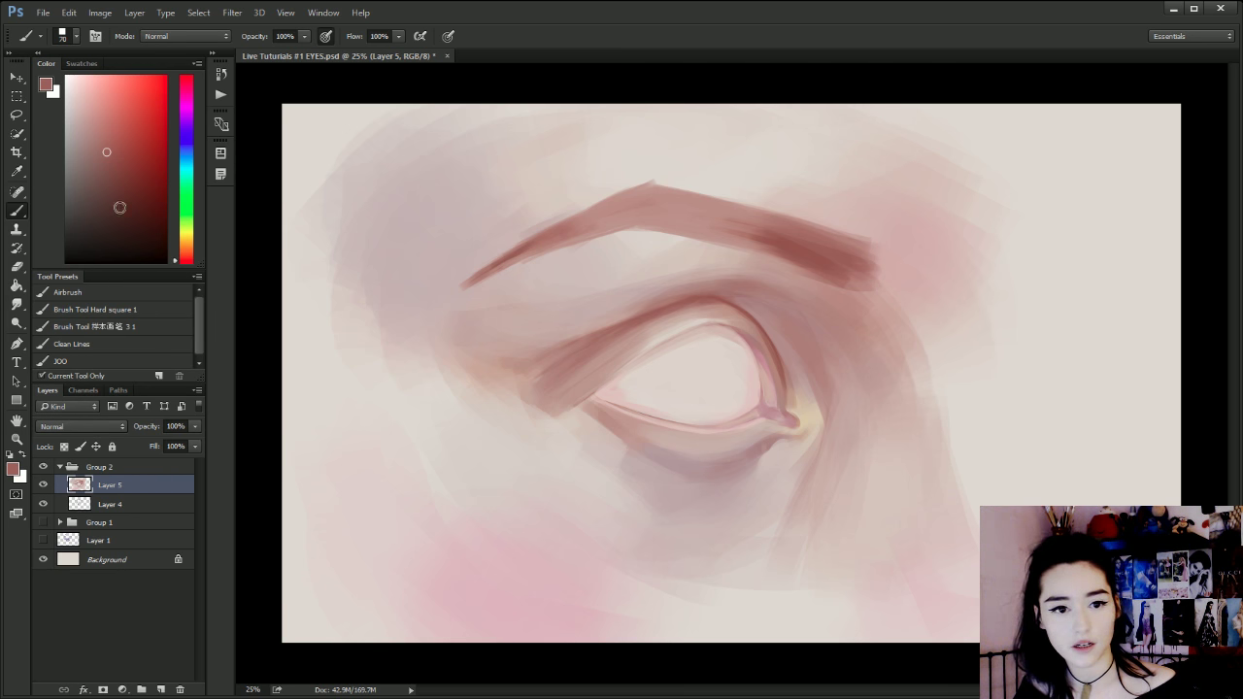
Darken the brow's inner half with a dark greyish brown and an enlarged brush, undoing the first stroke.
{"action": "left_click", "coordinate": [126, 209]}
{"action": "mouse_move", "coordinate": [126, 209]}
{"action": "left_mouse_down"}
{"action": "mouse_move", "coordinate": [127, 234]}
{"action": "mouse_move", "coordinate": [93, 220]}
{"action": "left_mouse_up"}
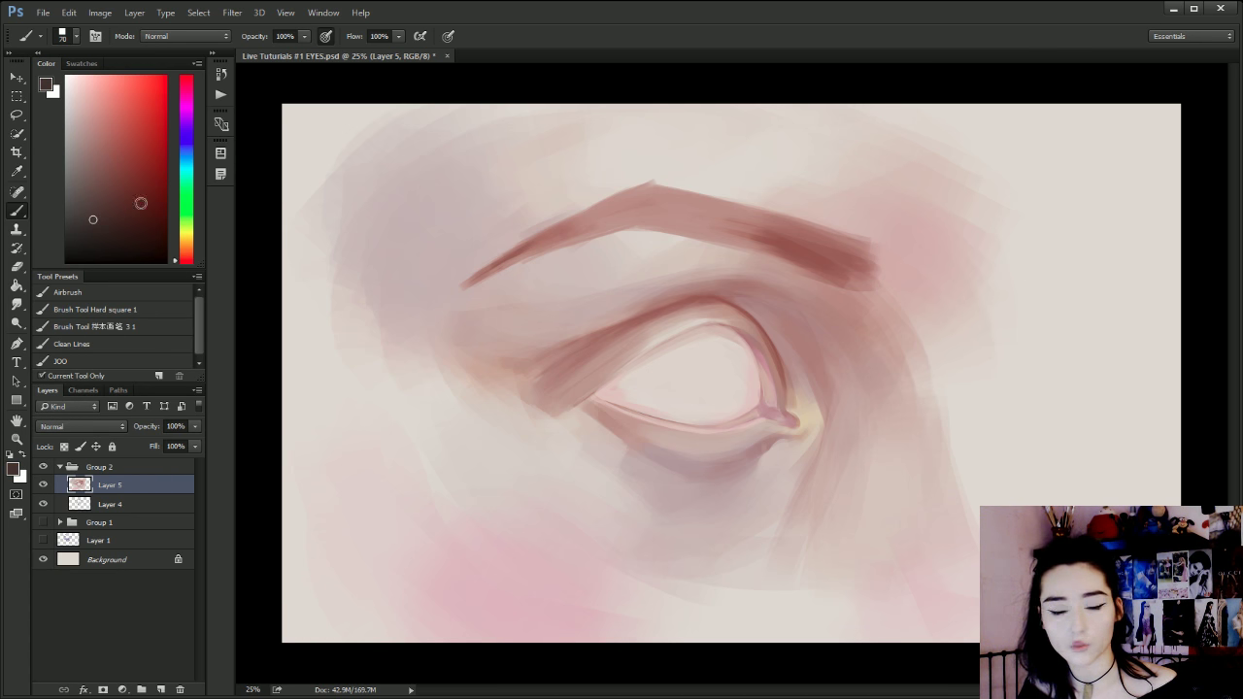
{"action": "mouse_move", "coordinate": [767, 242]}
{"action": "left_mouse_down"}
{"action": "mouse_move", "coordinate": [840, 272]}
{"action": "mouse_move", "coordinate": [827, 260]}
{"action": "mouse_move", "coordinate": [880, 263]}
{"action": "mouse_move", "coordinate": [630, 208]}
{"action": "left_mouse_up"}
{"action": "key", "text": "ctrl+z"}
{"action": "key", "text": "]"}
{"action": "key", "text": "]"}
{"action": "key", "text": "]"}
{"action": "key", "text": "]"}
{"action": "key", "text": "]"}
{"action": "key", "text": "]"}
{"action": "key", "text": "]"}
Paint a thin dark brown line along the inner part of the upper lid's rim, reducing the brush to 25 px.
{"action": "key", "text": "bracketleft"}
{"action": "key", "text": "bracketleft"}
{"action": "key", "text": "bracketleft"}
{"action": "key", "text": "bracketleft"}
{"action": "key", "text": "bracketleft"}
{"action": "key", "text": "bracketleft"}
{"action": "key", "text": "bracketleft"}
{"action": "key", "text": "bracketleft"}
{"action": "key", "text": "bracketleft"}
{"action": "key", "text": "bracketleft"}
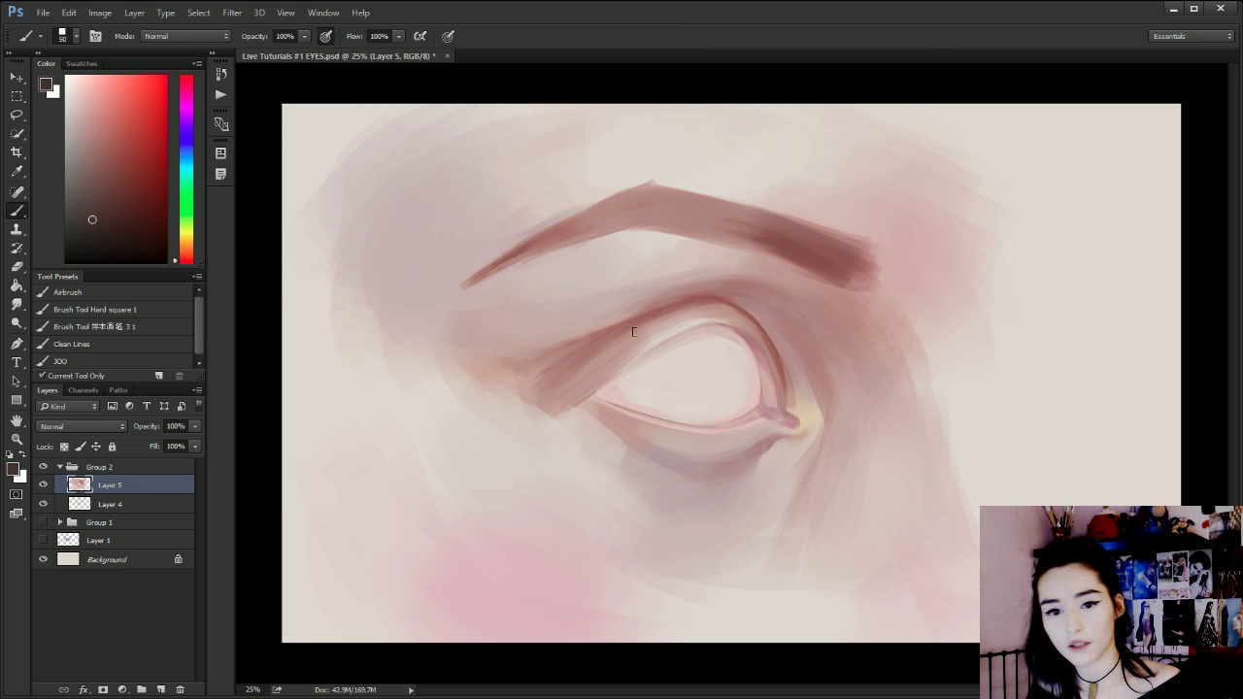
{"action": "key", "text": "bracketleft"}
{"action": "key", "text": "bracketleft"}
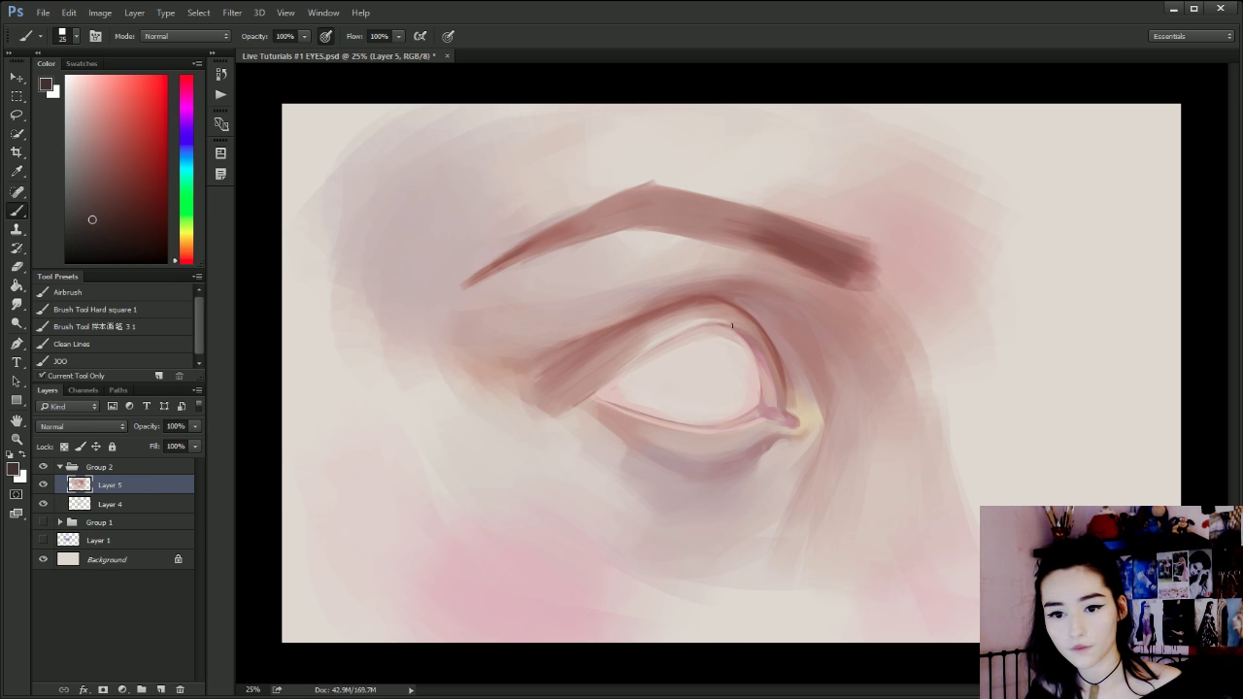
{"action": "mouse_move", "coordinate": [719, 334]}
{"action": "left_mouse_down"}
{"action": "mouse_move", "coordinate": [758, 342]}
{"action": "mouse_move", "coordinate": [774, 367]}
{"action": "left_mouse_up"}
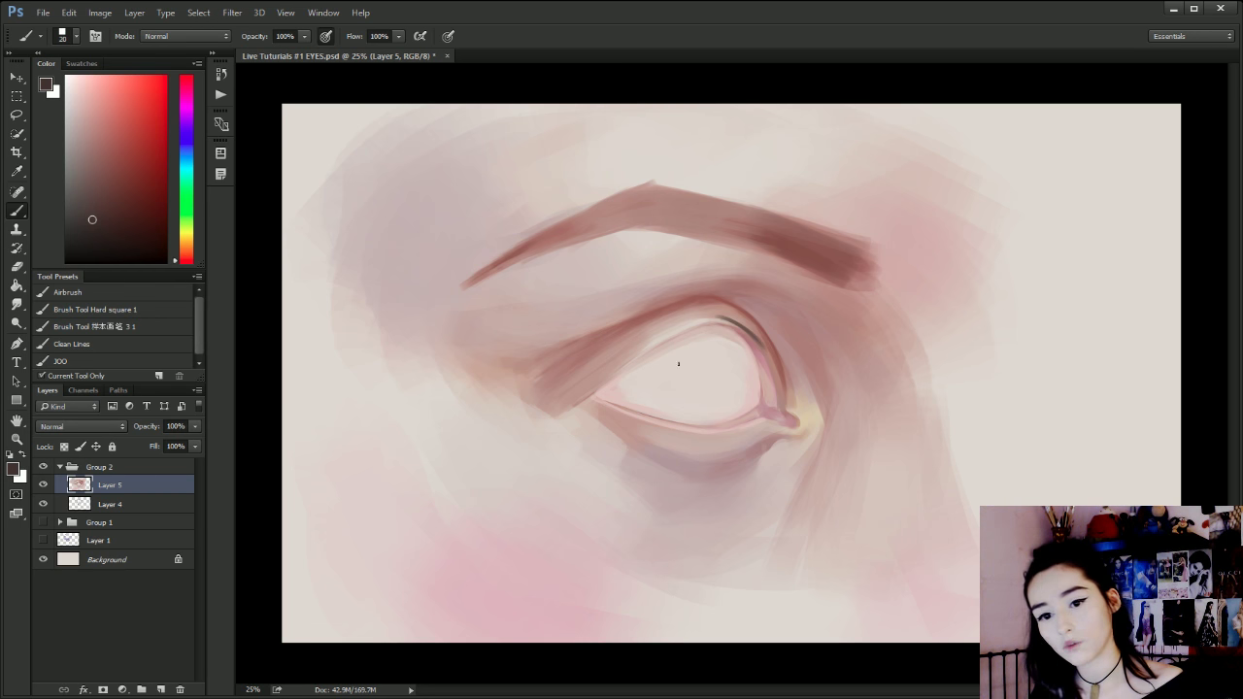
Try painting a dark line along the edge of the upper eyelid, from its peak toward the outer corner.
{"action": "left_click_drag", "start_coordinate": [724, 316], "coordinate": [626, 367]}
{"action": "left_click_drag", "start_coordinate": [680, 332], "coordinate": [590, 391]}
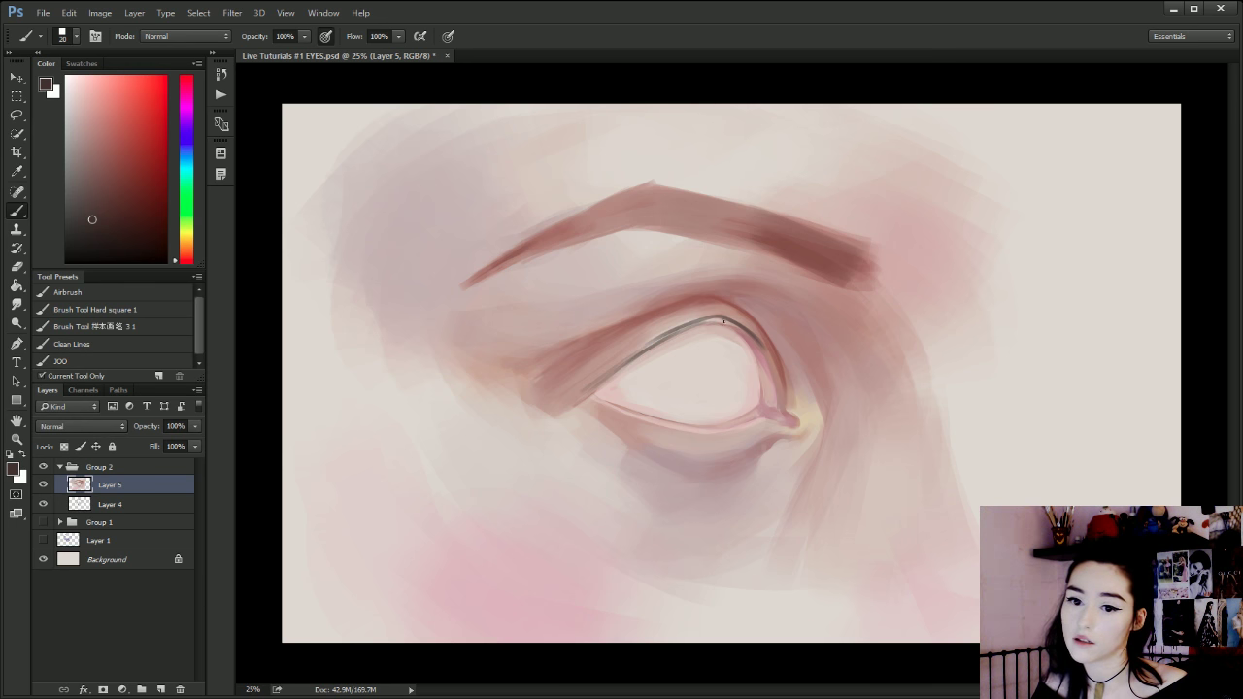
{"action": "mouse_move", "coordinate": [724, 321]}
{"action": "left_mouse_down"}
{"action": "mouse_move", "coordinate": [760, 349]}
{"action": "mouse_move", "coordinate": [767, 402]}
{"action": "mouse_move", "coordinate": [743, 333]}
{"action": "left_mouse_up"}
{"action": "key", "text": "ctrl+z"}
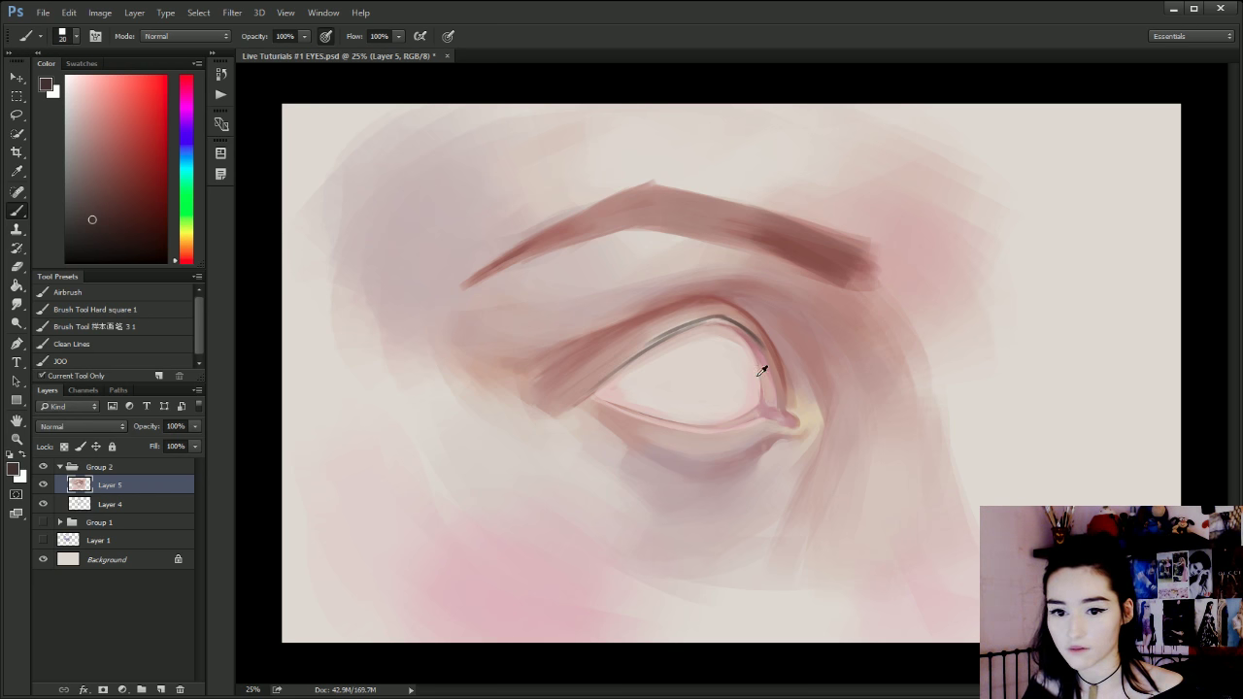
Choose a dark reddish-brown painting colour and undo the dark line strokes along the upper eyelid.
{"action": "left_click", "coordinate": [118, 219]}
{"action": "key", "text": "ctrl+alt+z"}
{"action": "key", "text": "ctrl+alt+z"}
{"action": "key", "text": "ctrl+alt+z"}
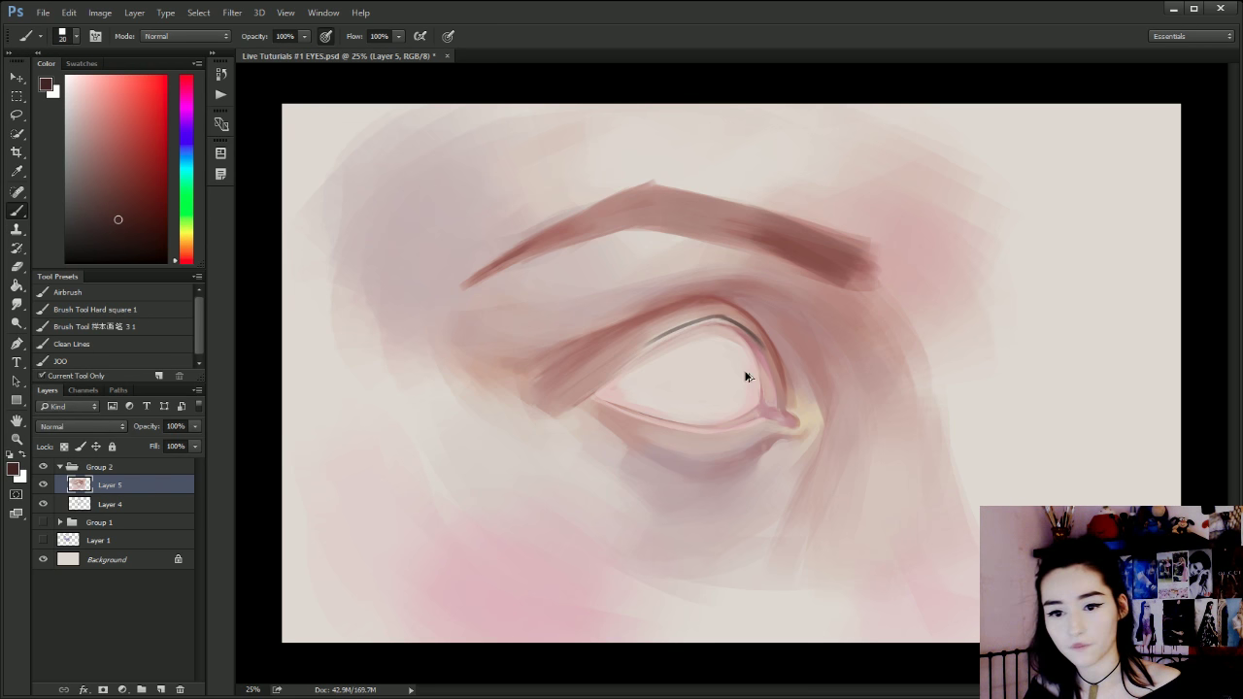
{"action": "key", "text": "ctrl+alt+z"}
Try thin curved eyelashes on the inner part of the upper eyelid, testing smaller and larger brush sizes.
{"action": "mouse_move", "coordinate": [722, 326]}
{"action": "left_mouse_down"}
{"action": "mouse_move", "coordinate": [758, 297]}
{"action": "mouse_move", "coordinate": [761, 336]}
{"action": "mouse_move", "coordinate": [792, 343]}
{"action": "mouse_move", "coordinate": [805, 377]}
{"action": "left_mouse_up"}
{"action": "key", "text": "ctrl+alt+z"}
{"action": "key", "text": "["}
{"action": "key", "text": "["}
{"action": "key", "text": "["}
{"action": "key", "text": "ctrl+alt+z"}
{"action": "key", "text": "ctrl+alt+z"}
{"action": "key", "text": "]"}
{"action": "key", "text": "]"}
{"action": "key", "text": "ctrl+alt+z"}
{"action": "key", "text": "ctrl+alt+z"}
{"action": "key", "text": "ctrl+alt+z"}
{"action": "key", "text": "ctrl+alt+z"}
{"action": "key", "text": "ctrl+alt+z"}
{"action": "key", "text": "ctrl+alt+z"}
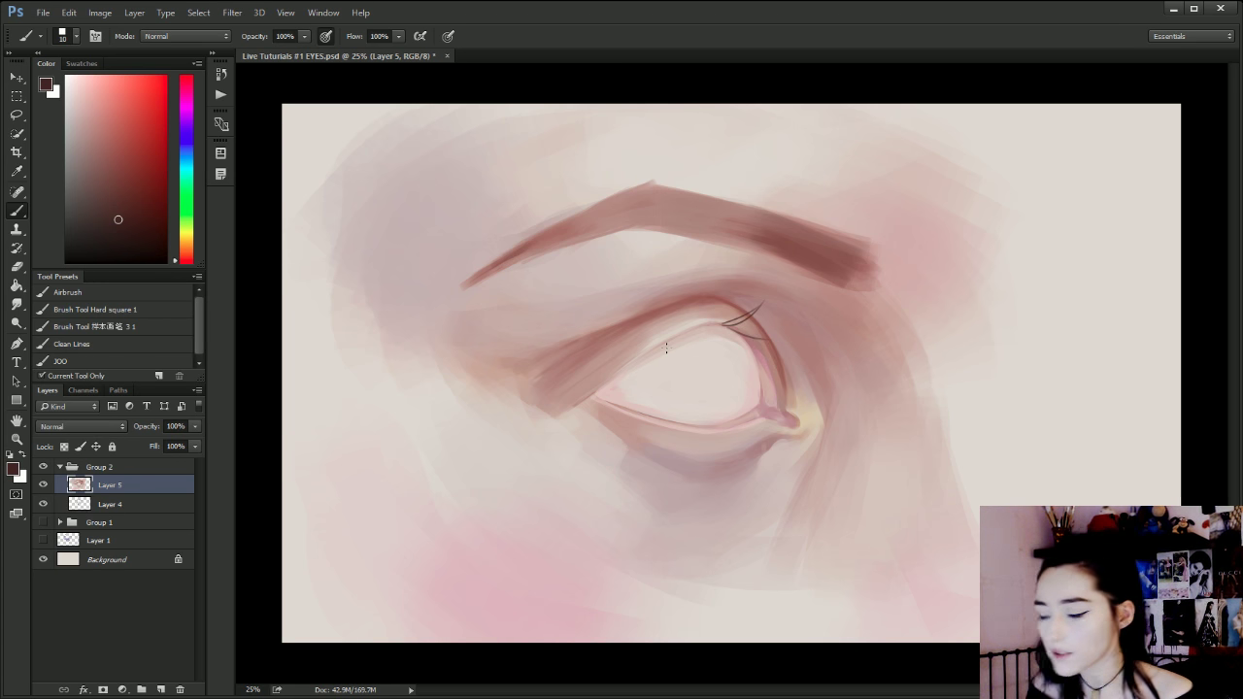
Try several upward-curving lashes at the peak of the upper eyelid, undoing and redrawing strokes.
{"action": "mouse_move", "coordinate": [694, 328]}
{"action": "left_mouse_down"}
{"action": "mouse_move", "coordinate": [719, 298]}
{"action": "mouse_move", "coordinate": [731, 301]}
{"action": "left_mouse_up"}
{"action": "key", "text": "ctrl+alt+z"}
{"action": "key", "text": "ctrl+alt+z"}
{"action": "key", "text": "ctrl+alt+z"}
{"action": "key", "text": "ctrl+alt+z"}
{"action": "key", "text": "ctrl+alt+z"}
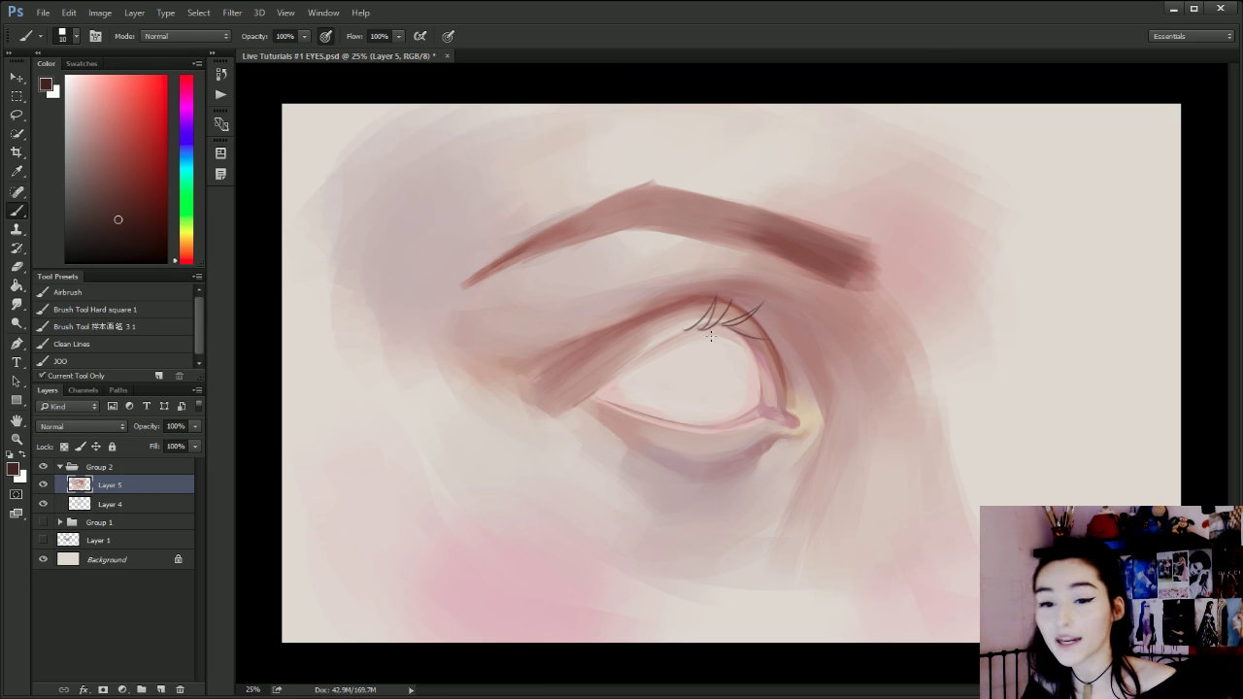
{"action": "key", "text": "ctrl+z"}
{"action": "mouse_move", "coordinate": [695, 328]}
{"action": "left_mouse_down"}
{"action": "mouse_move", "coordinate": [716, 287]}
{"action": "mouse_move", "coordinate": [727, 311]}
{"action": "left_mouse_up"}
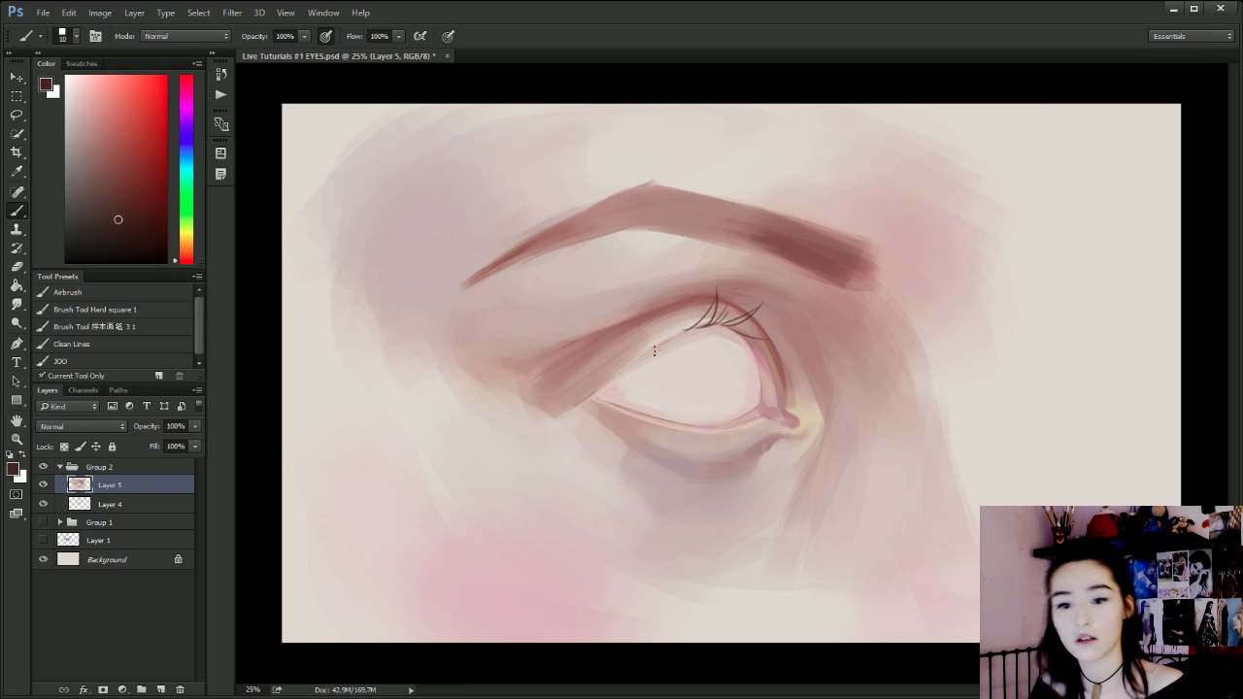
Try short lashes along the outer half of the upper eyelid and near the inner corner.
{"action": "mouse_move", "coordinate": [655, 348]}
{"action": "left_mouse_down"}
{"action": "mouse_move", "coordinate": [573, 375]}
{"action": "mouse_move", "coordinate": [619, 380]}
{"action": "mouse_move", "coordinate": [588, 386]}
{"action": "left_mouse_up"}
{"action": "left_click_drag", "start_coordinate": [767, 344], "coordinate": [790, 379]}
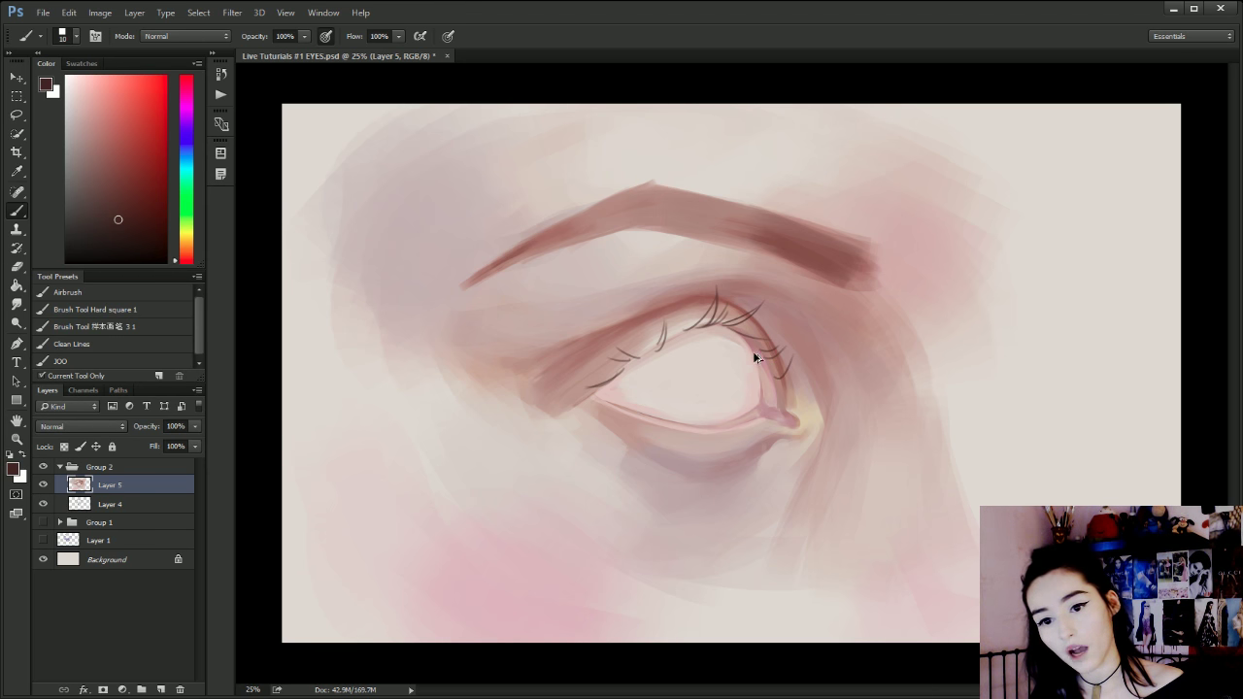
{"action": "key", "text": "ctrl+alt+z"}
{"action": "key", "text": "ctrl+alt+z"}
{"action": "key", "text": "ctrl+alt+z"}
{"action": "key", "text": "ctrl+alt+z"}
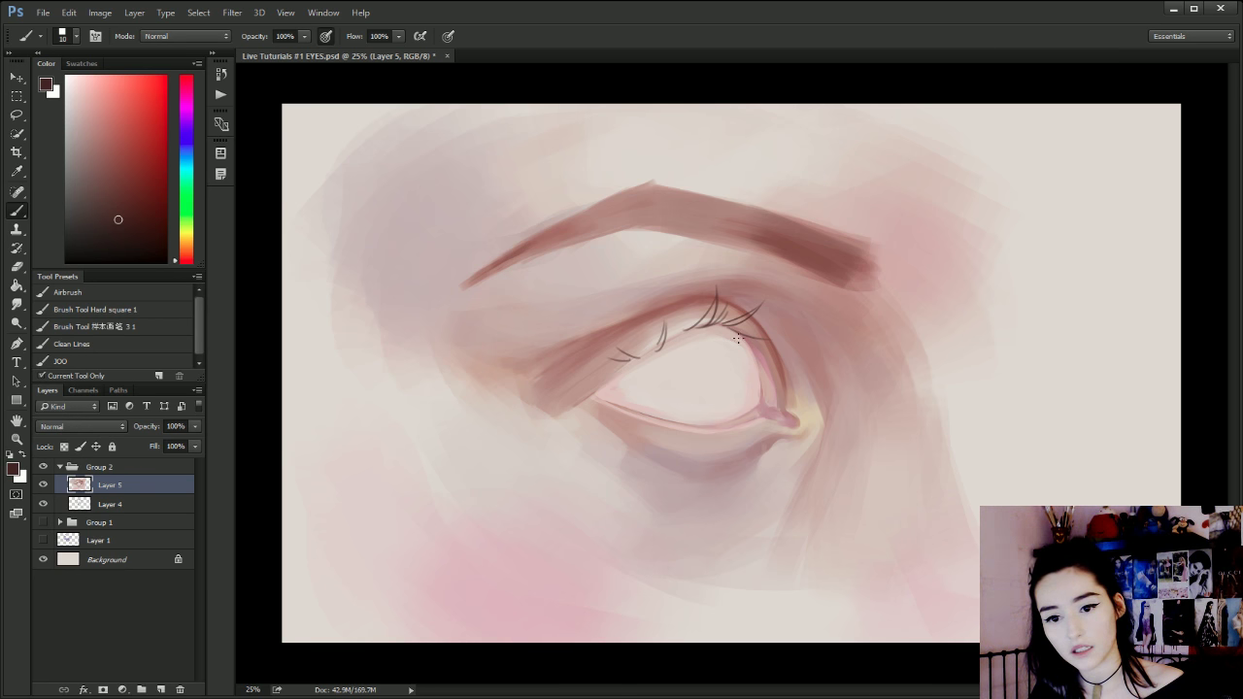
{"action": "mouse_move", "coordinate": [745, 335]}
{"action": "left_mouse_down"}
{"action": "mouse_move", "coordinate": [765, 317]}
{"action": "mouse_move", "coordinate": [760, 327]}
{"action": "left_mouse_up"}
{"action": "key", "text": "ctrl+alt+z"}
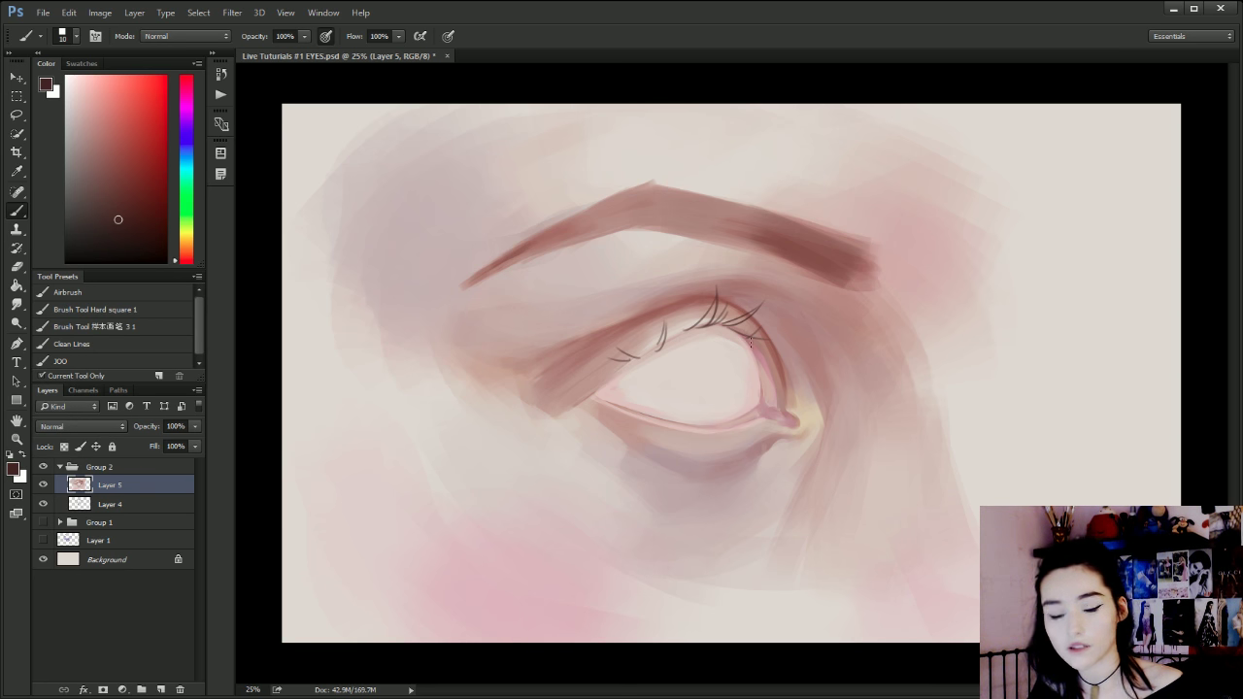
Undo all the eyelash strokes painted on Layer 5.
{"action": "key", "text": "ctrl+alt+z"}
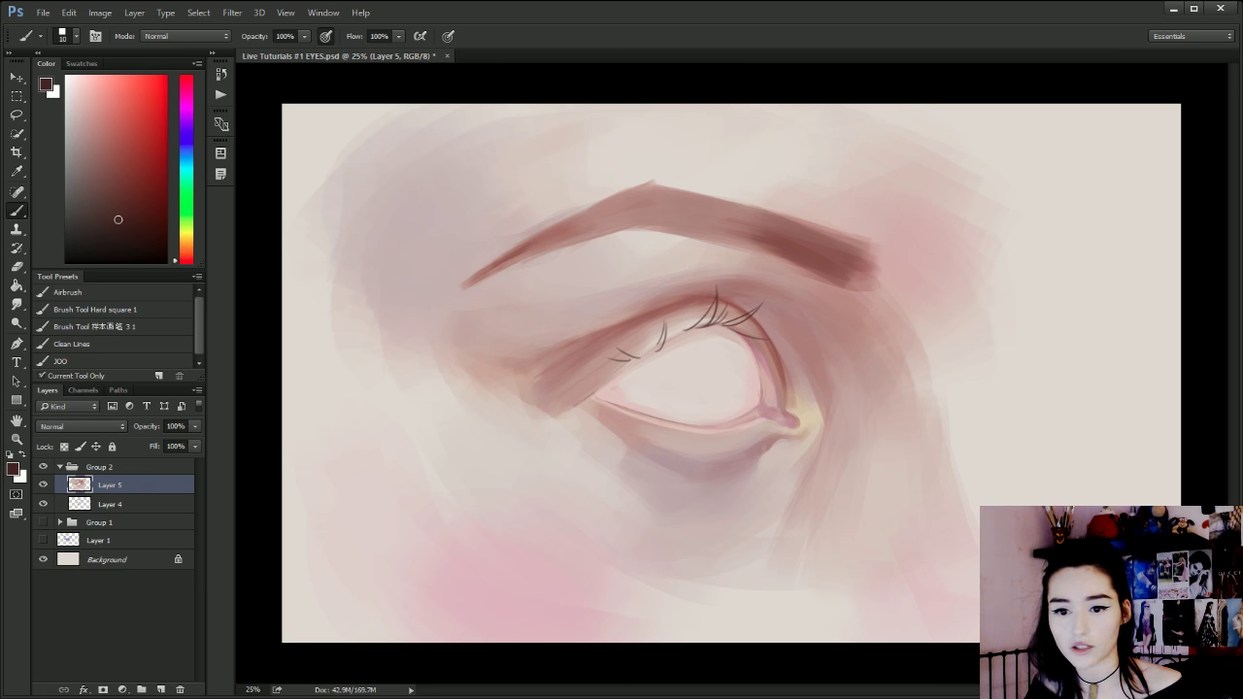
{"action": "key", "text": "ctrl+alt+z"}
{"action": "key", "text": "ctrl+alt+z"}
{"action": "key", "text": "ctrl+alt+z"}
{"action": "key", "text": "ctrl+alt+z"}
{"action": "key", "text": "ctrl+alt+z"}
{"action": "key", "text": "ctrl+alt+z"}
{"action": "key", "text": "ctrl+alt+z"}
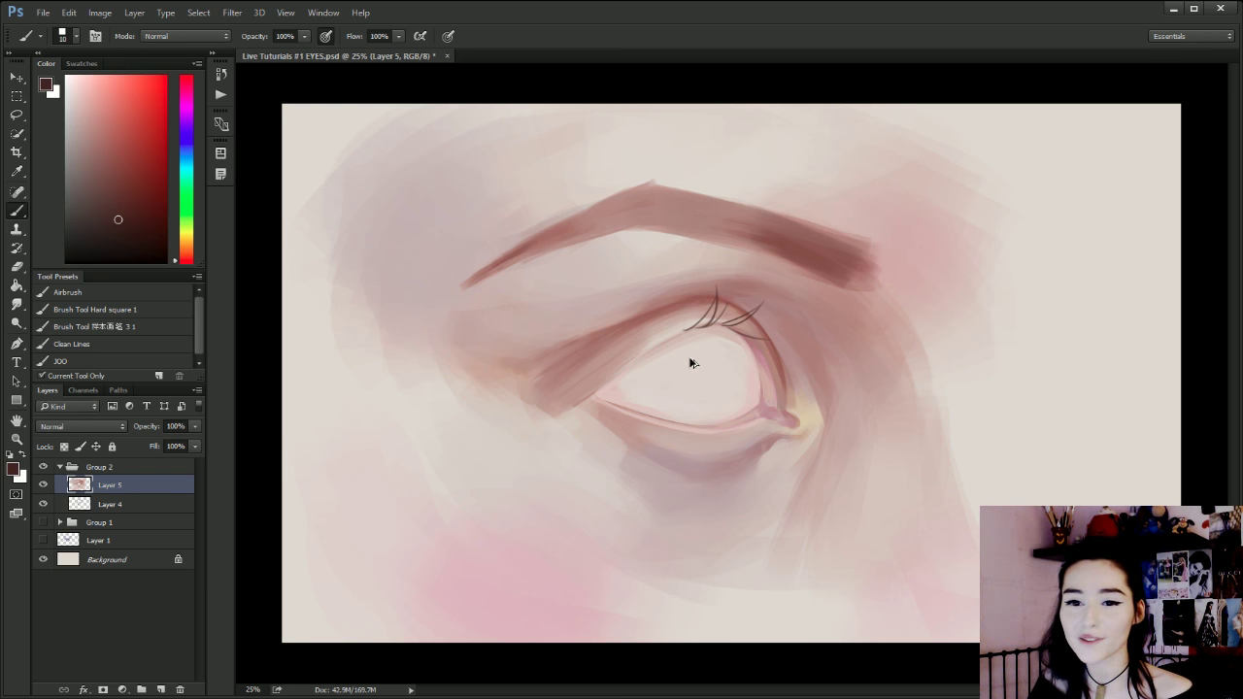
{"action": "key", "text": "ctrl+alt+z"}
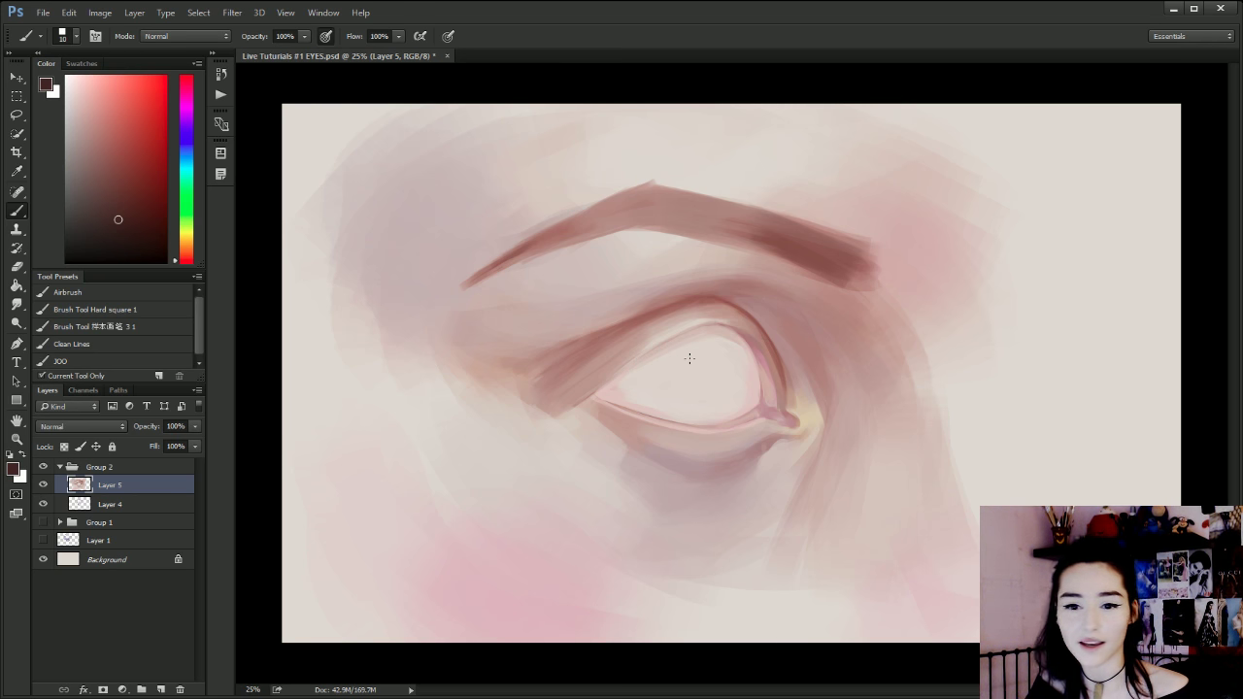
Create a new layer above Layer 5 and paint curved lashes from the eyelid's peak toward the inner corner.
{"action": "left_click", "coordinate": [160, 689]}
{"action": "left_click_drag", "start_coordinate": [715, 321], "coordinate": [743, 285]}
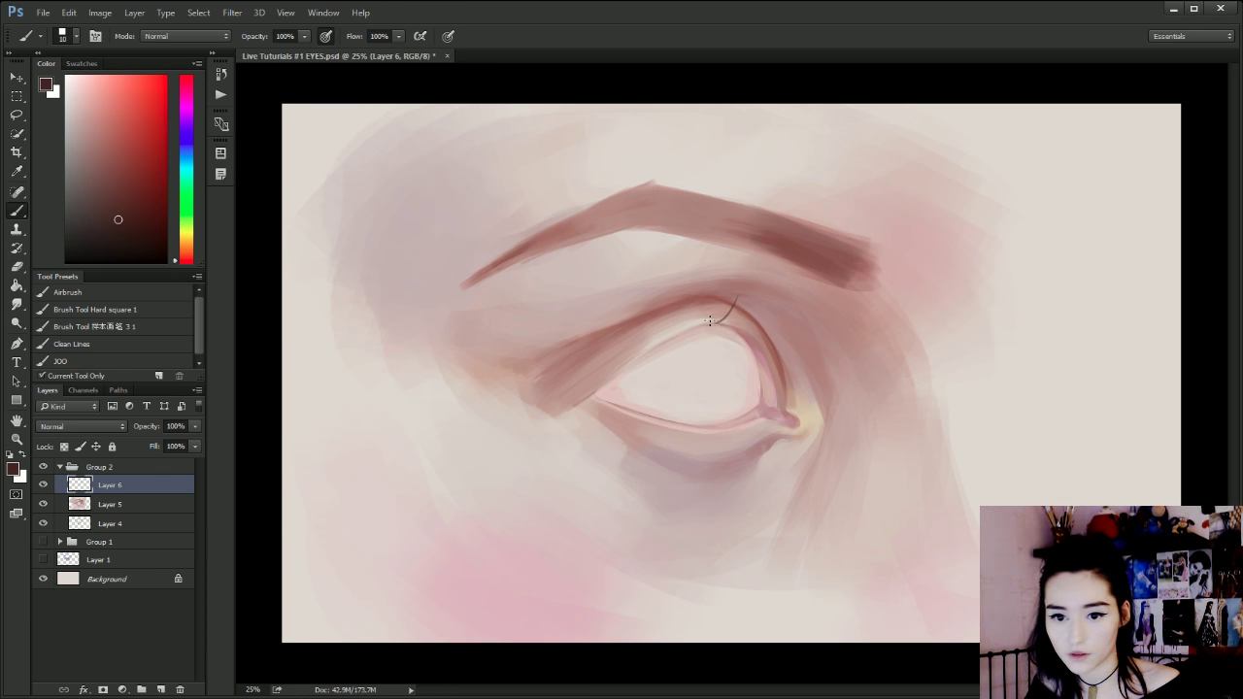
{"action": "mouse_move", "coordinate": [706, 323]}
{"action": "left_mouse_down"}
{"action": "mouse_move", "coordinate": [732, 297]}
{"action": "mouse_move", "coordinate": [782, 358]}
{"action": "left_mouse_up"}
{"action": "key", "text": "ctrl+z"}
{"action": "key", "text": "ctrl+alt+z"}
{"action": "key", "text": "ctrl+alt+z"}
{"action": "key", "text": "ctrl+alt+z"}
{"action": "key", "text": "ctrl+alt+z"}
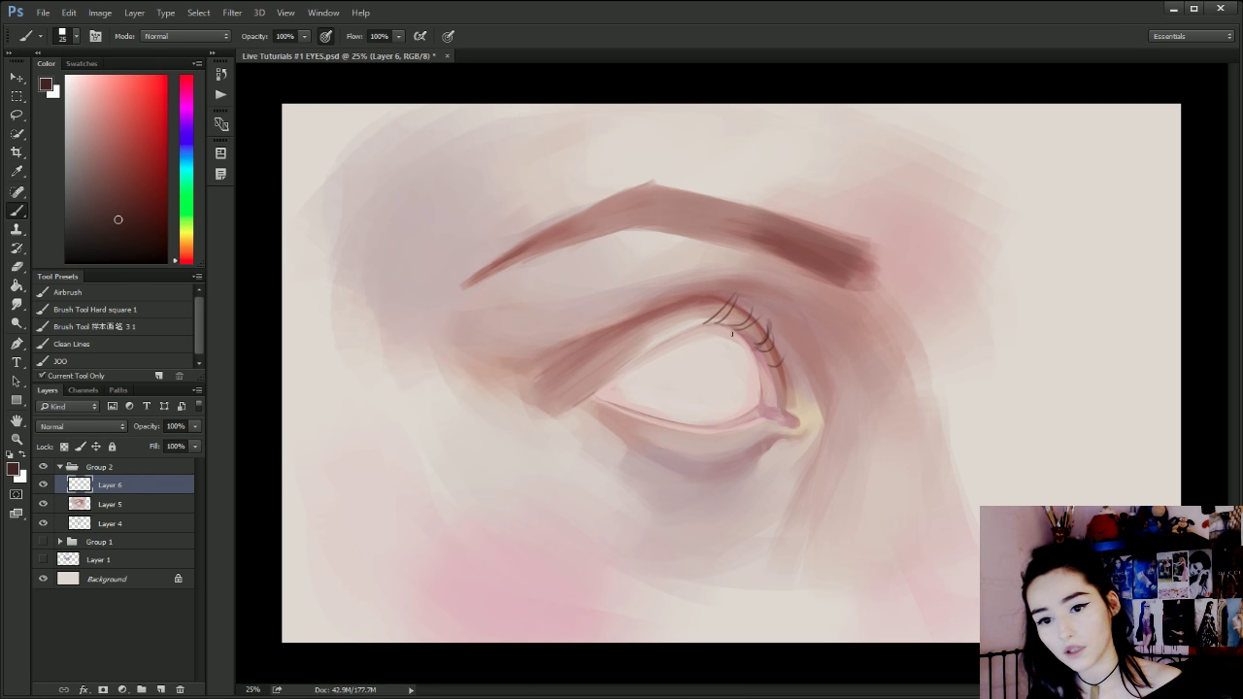
Try an extra lash at the peak of the upper eyelid with a smaller brush, redrawing it several times.
{"action": "left_click_drag", "start_coordinate": [703, 325], "coordinate": [735, 277]}
{"action": "key", "text": "ctrl+z"}
{"action": "key", "text": "bracketleft"}
{"action": "key", "text": "bracketleft"}
{"action": "key", "text": "bracketleft"}
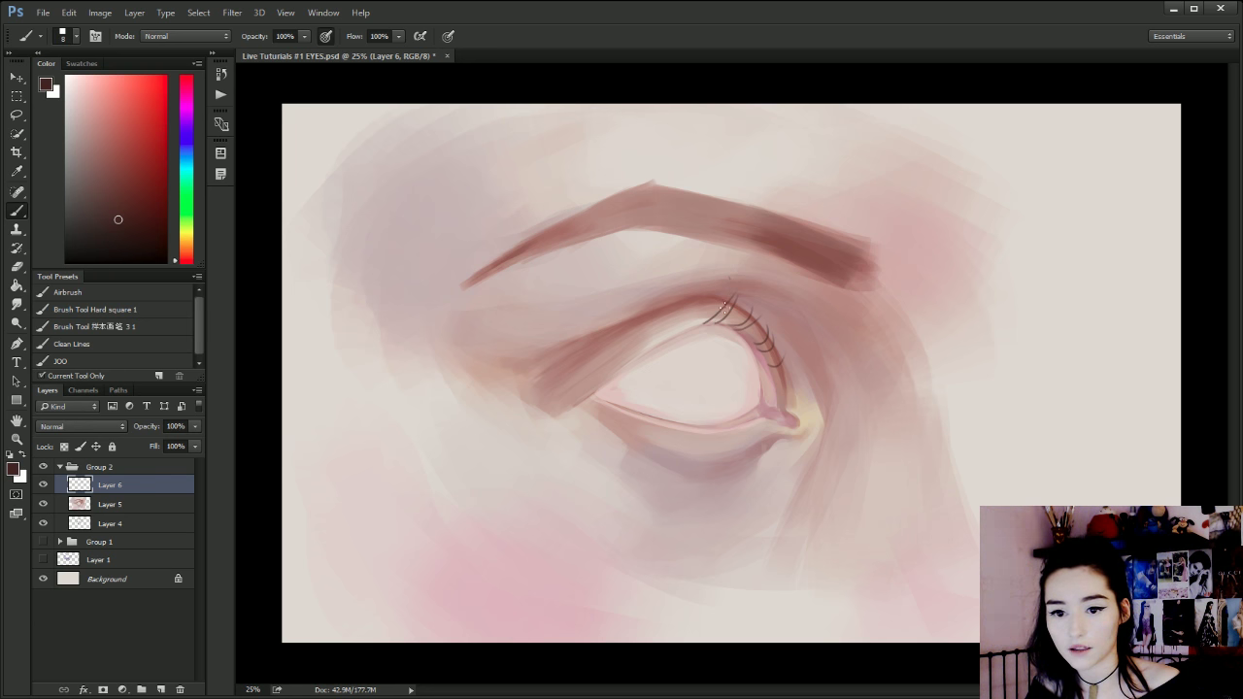
{"action": "left_click_drag", "start_coordinate": [702, 324], "coordinate": [732, 281]}
{"action": "key", "text": "ctrl+z"}
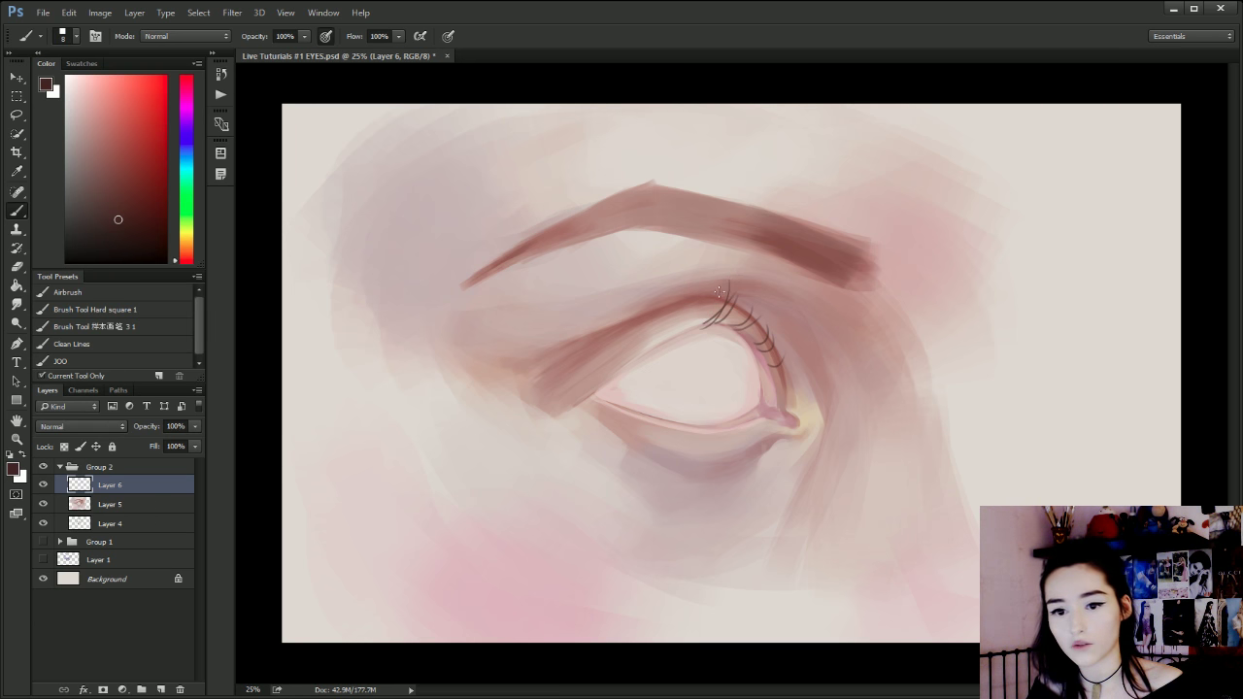
{"action": "left_click_drag", "start_coordinate": [701, 326], "coordinate": [718, 297]}
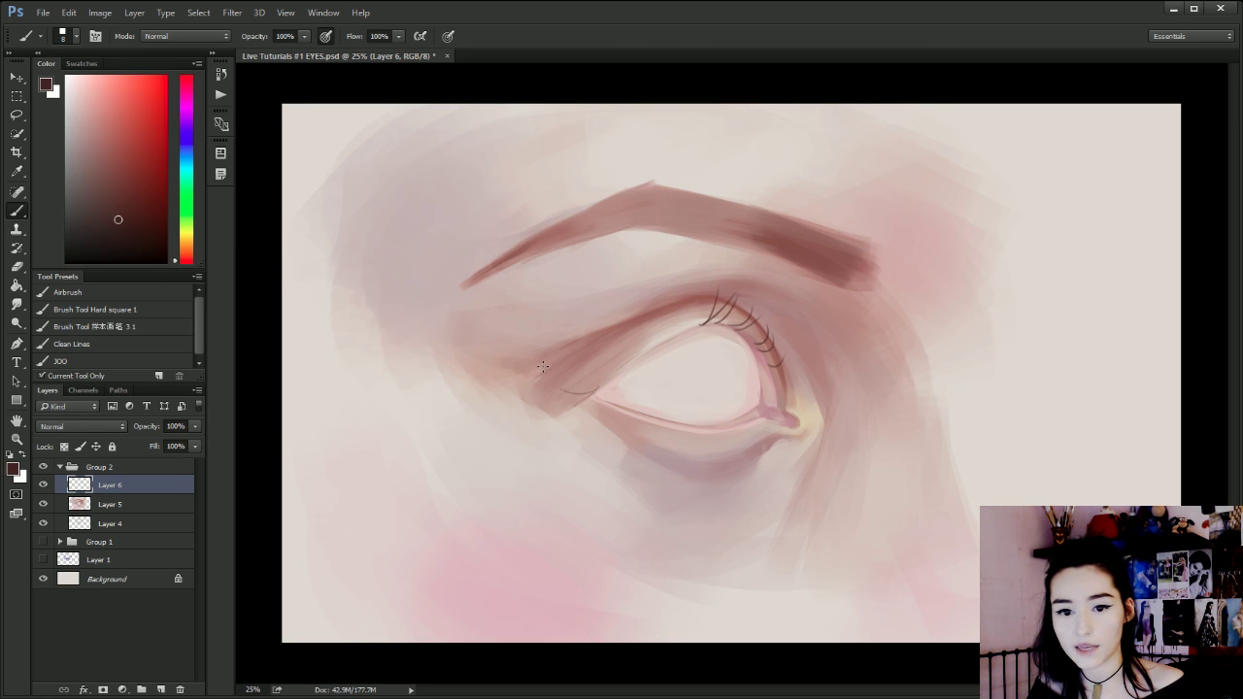
Try several curved lashes at the outer corner of the upper eyelid and undo them.
{"action": "mouse_move", "coordinate": [601, 391]}
{"action": "left_mouse_down"}
{"action": "mouse_move", "coordinate": [543, 372]}
{"action": "mouse_move", "coordinate": [588, 380]}
{"action": "mouse_move", "coordinate": [617, 374]}
{"action": "mouse_move", "coordinate": [621, 359]}
{"action": "left_mouse_up"}
{"action": "key", "text": "ctrl+z"}
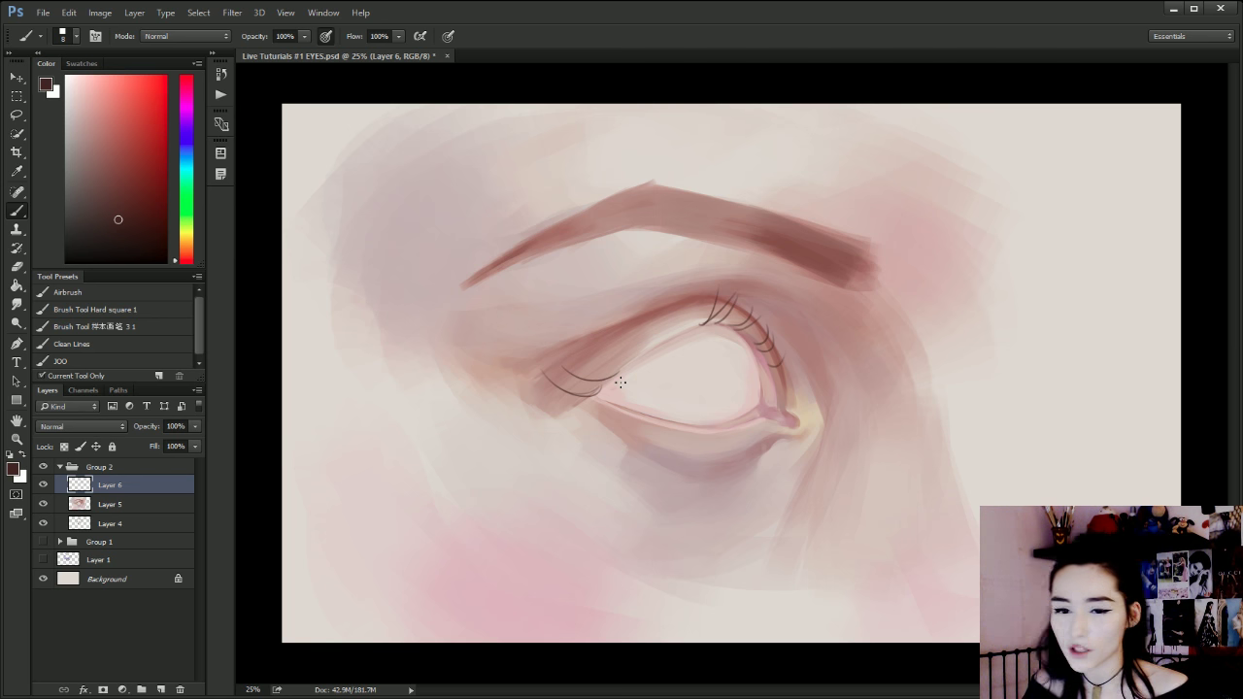
{"action": "key", "text": "ctrl+alt+z"}
{"action": "key", "text": "ctrl+alt+z"}
{"action": "key", "text": "ctrl+alt+z"}
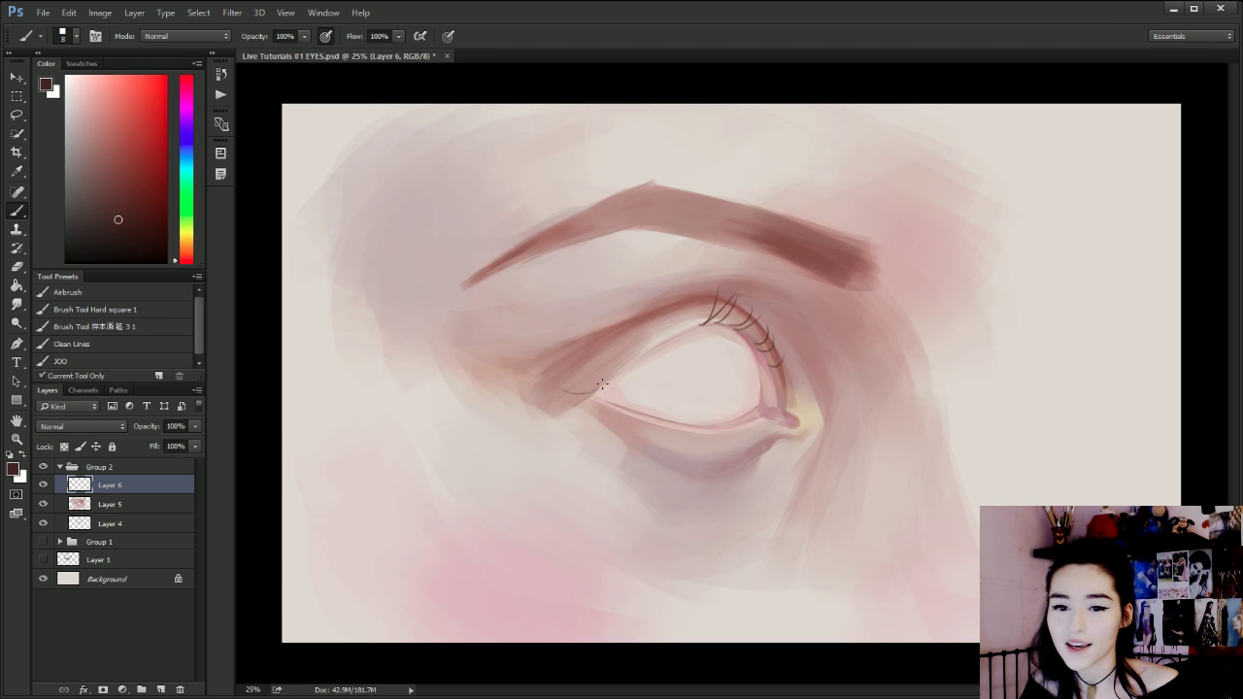
Paint one long curved lash sweeping outward from the outer corner of the eye, undoing the surplus strokes.
{"action": "mouse_move", "coordinate": [604, 390]}
{"action": "left_mouse_down"}
{"action": "mouse_move", "coordinate": [541, 380]}
{"action": "mouse_move", "coordinate": [560, 394]}
{"action": "mouse_move", "coordinate": [581, 357]}
{"action": "mouse_move", "coordinate": [624, 376]}
{"action": "mouse_move", "coordinate": [579, 361]}
{"action": "mouse_move", "coordinate": [631, 314]}
{"action": "mouse_move", "coordinate": [668, 312]}
{"action": "mouse_move", "coordinate": [688, 295]}
{"action": "mouse_move", "coordinate": [729, 306]}
{"action": "left_mouse_up"}
{"action": "key", "text": "ctrl+z"}
{"action": "key", "text": "ctrl+z"}
{"action": "key", "text": "ctrl+alt+z"}
{"action": "key", "text": "ctrl+alt+z"}
{"action": "key", "text": "ctrl+alt+z"}
{"action": "key", "text": "ctrl+alt+z"}
{"action": "key", "text": "ctrl+alt+z"}
{"action": "key", "text": "ctrl+alt+z"}
{"action": "key", "text": "ctrl+alt+z"}
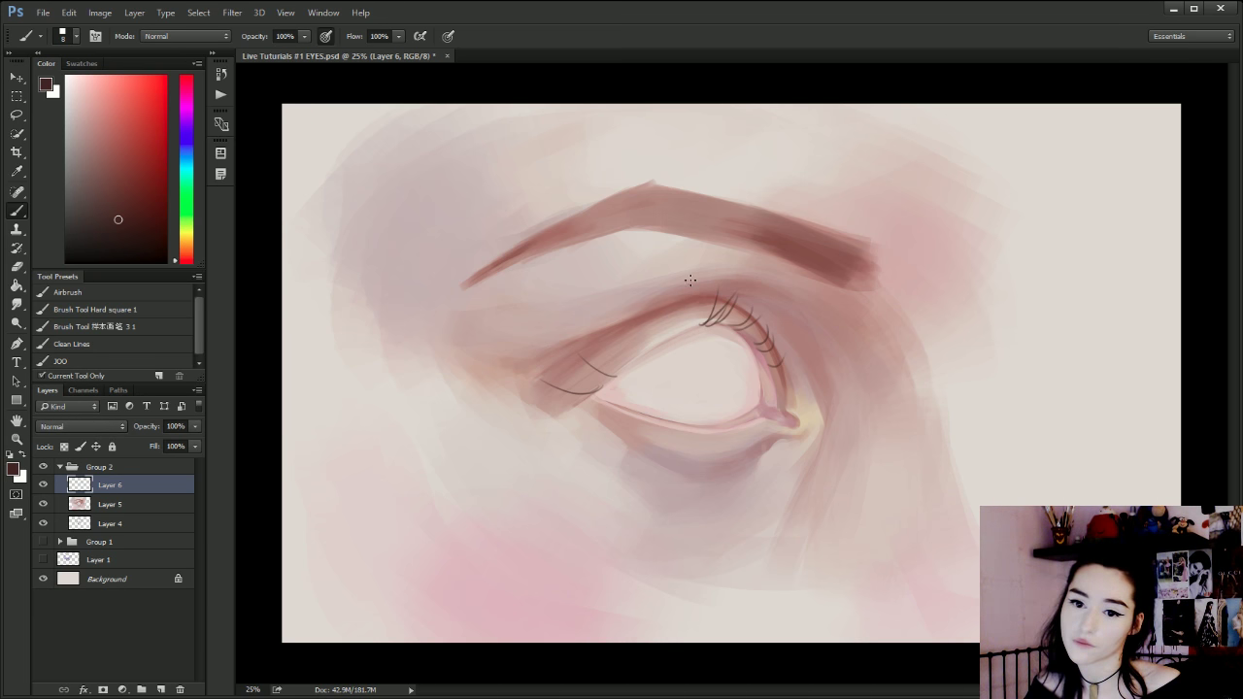
{"action": "key", "text": "ctrl+z"}
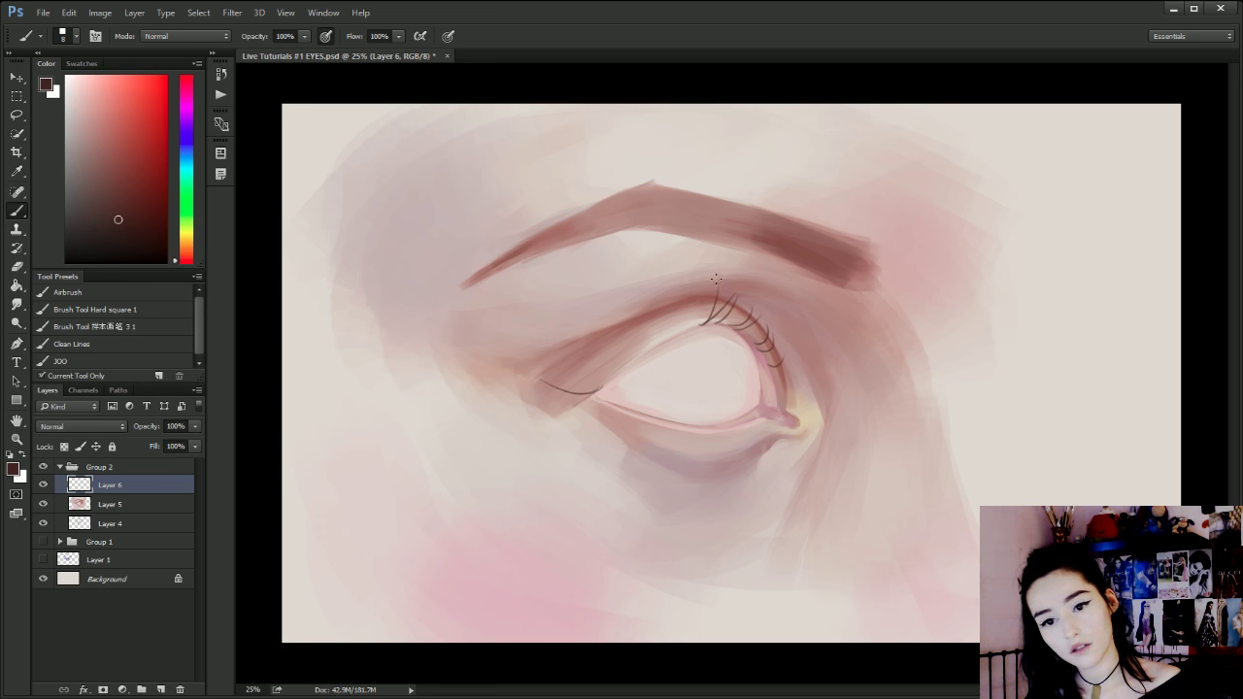
Try a longer upward-sweeping lash at the peak of the upper eyelid.
{"action": "mouse_move", "coordinate": [694, 330]}
{"action": "left_mouse_down"}
{"action": "mouse_move", "coordinate": [700, 298]}
{"action": "mouse_move", "coordinate": [700, 317]}
{"action": "mouse_move", "coordinate": [714, 304]}
{"action": "mouse_move", "coordinate": [715, 274]}
{"action": "mouse_move", "coordinate": [701, 328]}
{"action": "mouse_move", "coordinate": [713, 283]}
{"action": "mouse_move", "coordinate": [701, 309]}
{"action": "mouse_move", "coordinate": [698, 280]}
{"action": "mouse_move", "coordinate": [662, 328]}
{"action": "mouse_move", "coordinate": [733, 281]}
{"action": "left_mouse_up"}
{"action": "key", "text": "ctrl+z"}
{"action": "key", "text": "ctrl+z"}
{"action": "key", "text": "ctrl+z"}
{"action": "key", "text": "]"}
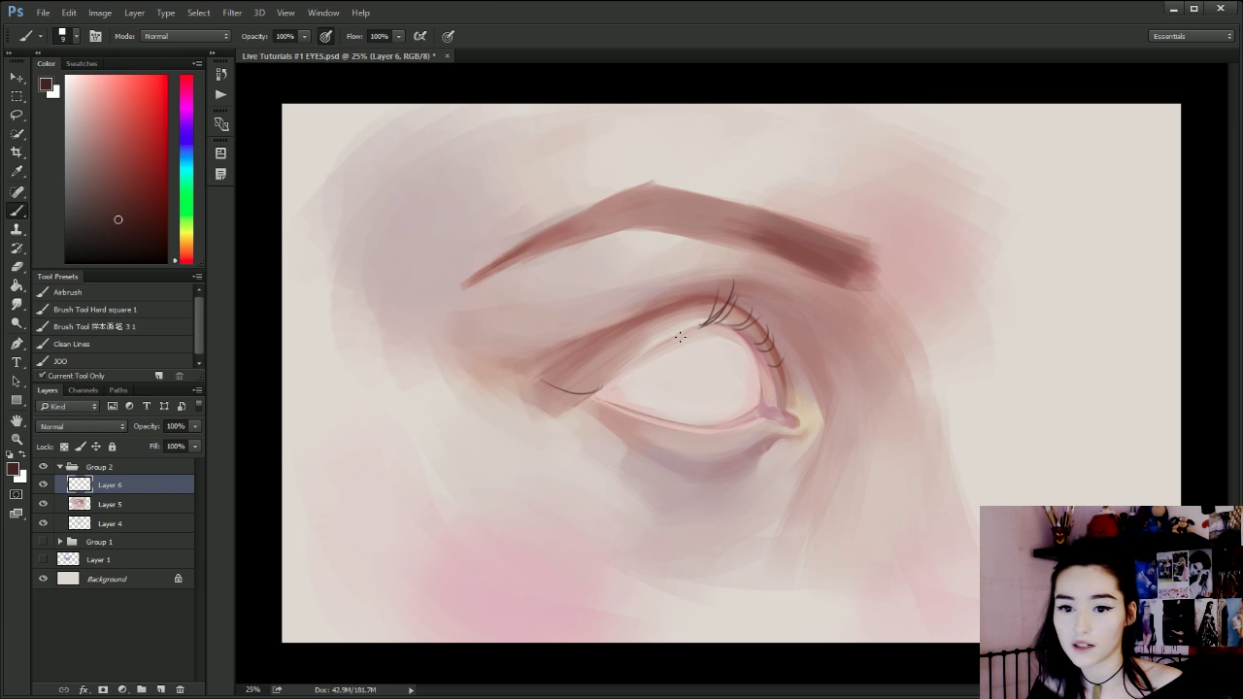
Try lashes on the eyelid between its peak and the outer corner.
{"action": "mouse_move", "coordinate": [674, 339]}
{"action": "left_mouse_down"}
{"action": "mouse_move", "coordinate": [679, 297]}
{"action": "mouse_move", "coordinate": [689, 305]}
{"action": "mouse_move", "coordinate": [691, 293]}
{"action": "left_mouse_up"}
{"action": "key", "text": "ctrl+z"}
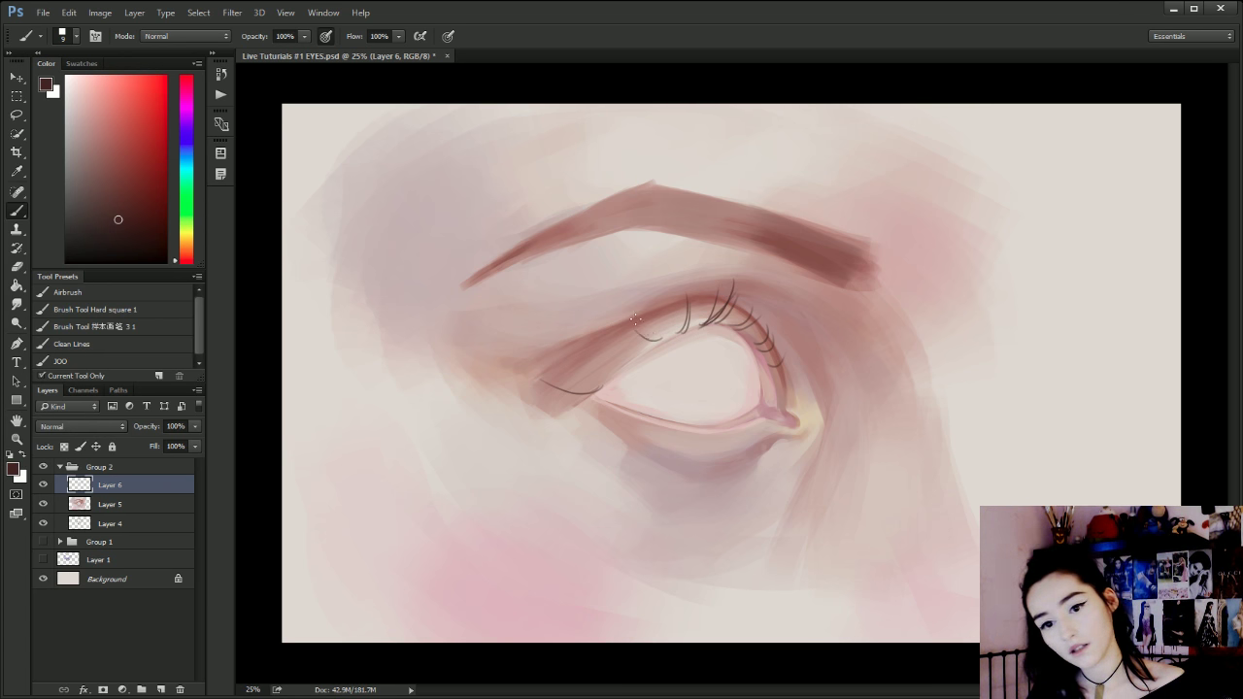
{"action": "key", "text": "ctrl+z"}
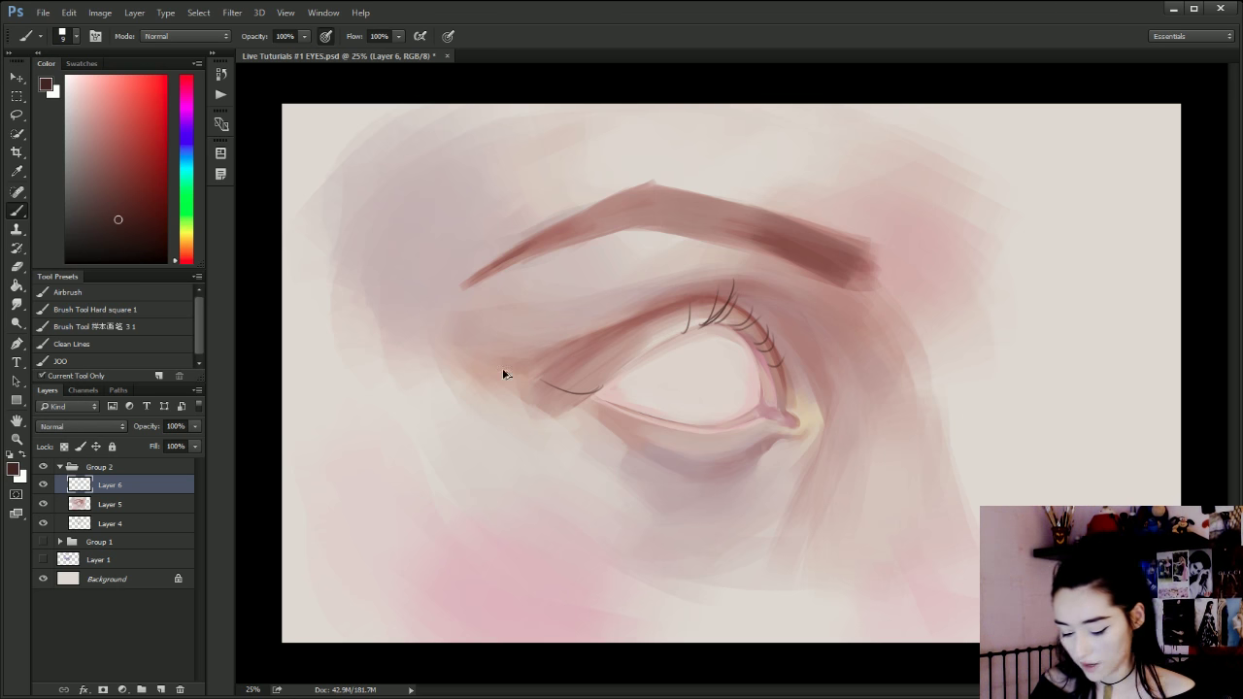
{"action": "key", "text": "ctrl+z"}
Flip the canvas horizontally and replace the inner upper-eyelid lashes with finer, longer ones using a smaller brush.
{"action": "key", "text": "ctrl+shift+h"}
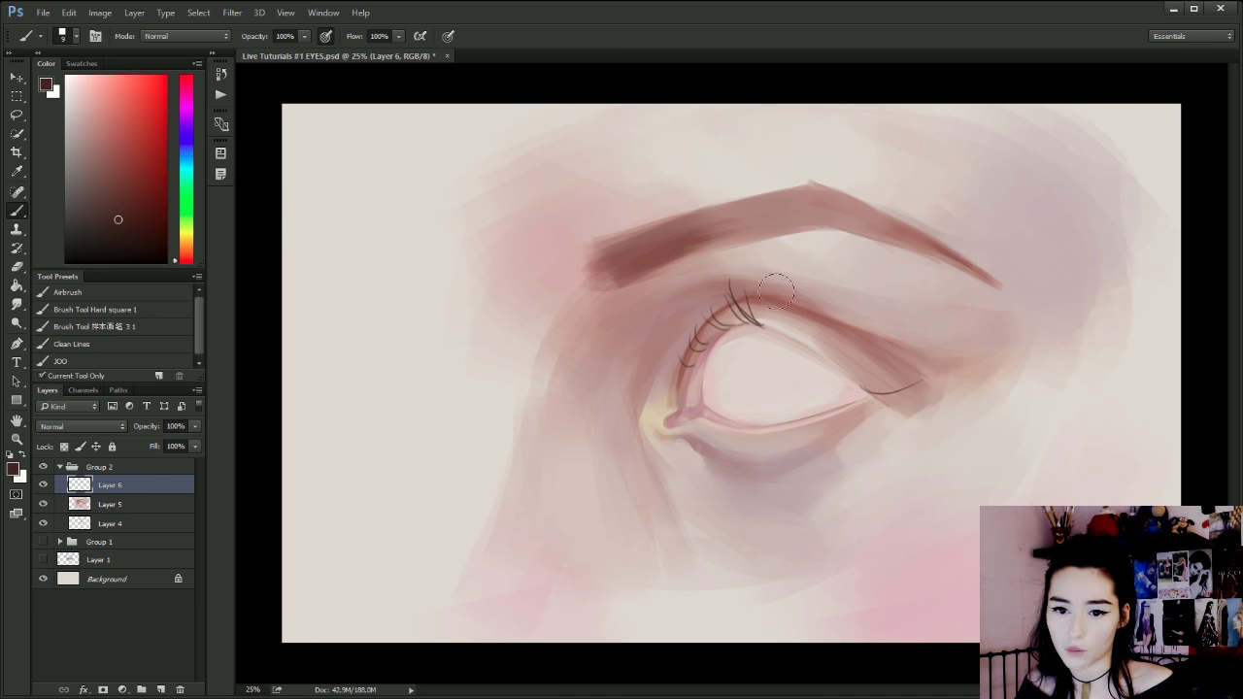
{"action": "key", "text": "ctrl+z"}
{"action": "key", "text": "["}
{"action": "key", "text": "["}
{"action": "key", "text": "["}
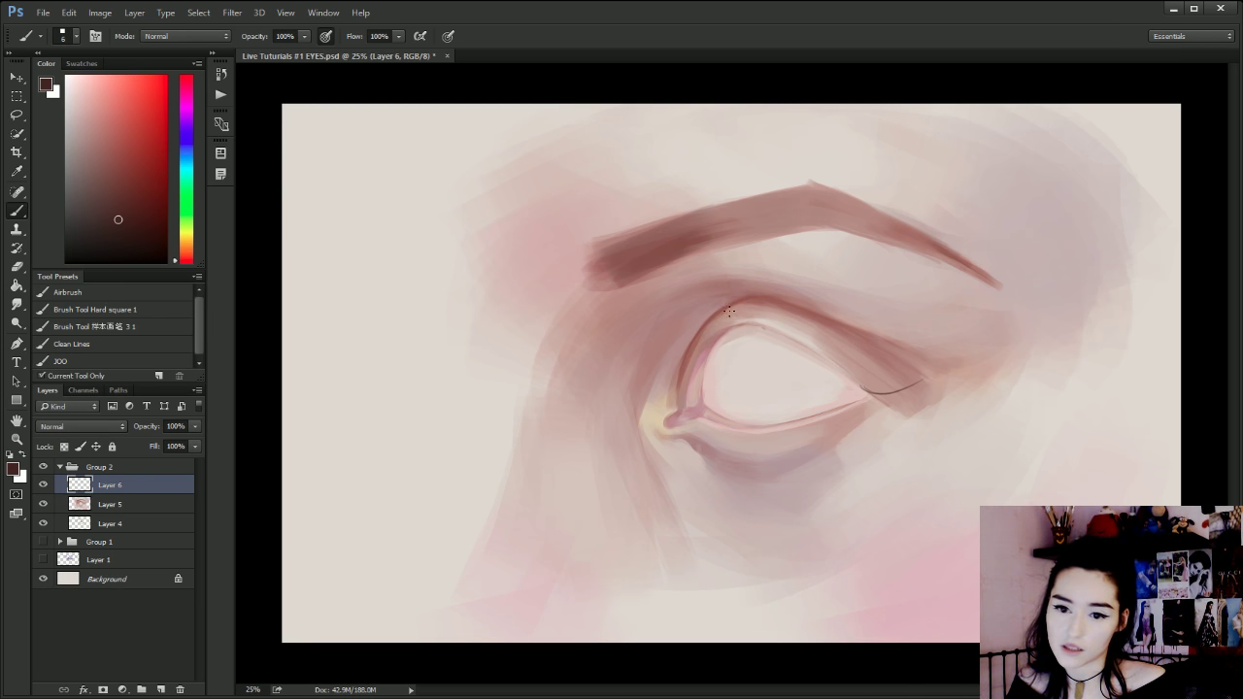
{"action": "mouse_move", "coordinate": [748, 323]}
{"action": "left_mouse_down"}
{"action": "mouse_move", "coordinate": [701, 299]}
{"action": "mouse_move", "coordinate": [681, 306]}
{"action": "mouse_move", "coordinate": [661, 341]}
{"action": "mouse_move", "coordinate": [673, 358]}
{"action": "left_mouse_up"}
{"action": "key", "text": "ctrl+alt+z"}
{"action": "key", "text": "ctrl+alt+z"}
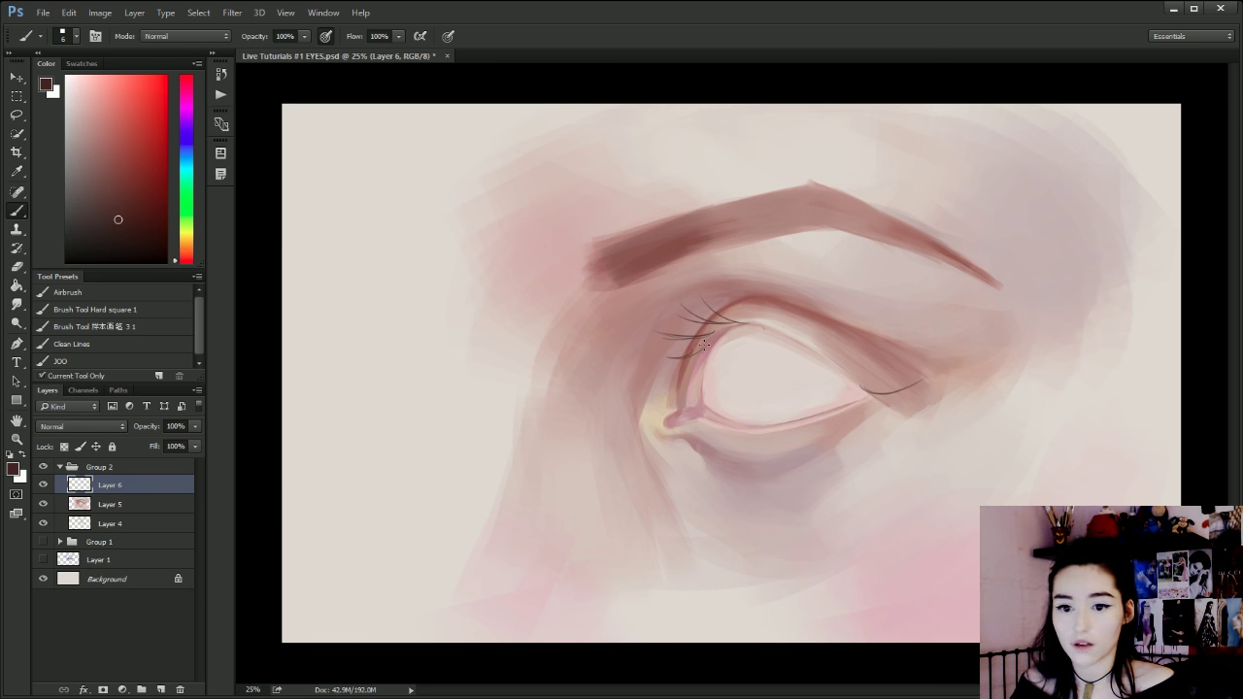
Paint longer curved lashes at the peak of the upper eyelid with a slightly larger brush, redrawing poor strokes.
{"action": "key", "text": "]"}
{"action": "key", "text": "]"}
{"action": "left_click_drag", "start_coordinate": [795, 335], "coordinate": [736, 298]}
{"action": "left_click_drag", "start_coordinate": [787, 340], "coordinate": [730, 296]}
{"action": "key", "text": "ctrl+alt+z"}
{"action": "key", "text": "ctrl+alt+z"}
{"action": "key", "text": "ctrl+alt+z"}
{"action": "key", "text": "ctrl+alt+z"}
{"action": "mouse_move", "coordinate": [776, 332]}
{"action": "left_mouse_down"}
{"action": "mouse_move", "coordinate": [741, 298]}
{"action": "mouse_move", "coordinate": [765, 302]}
{"action": "mouse_move", "coordinate": [728, 287]}
{"action": "left_mouse_up"}
{"action": "key", "text": "ctrl+alt+z"}
{"action": "key", "text": "ctrl+alt+z"}
{"action": "key", "text": "ctrl+z"}
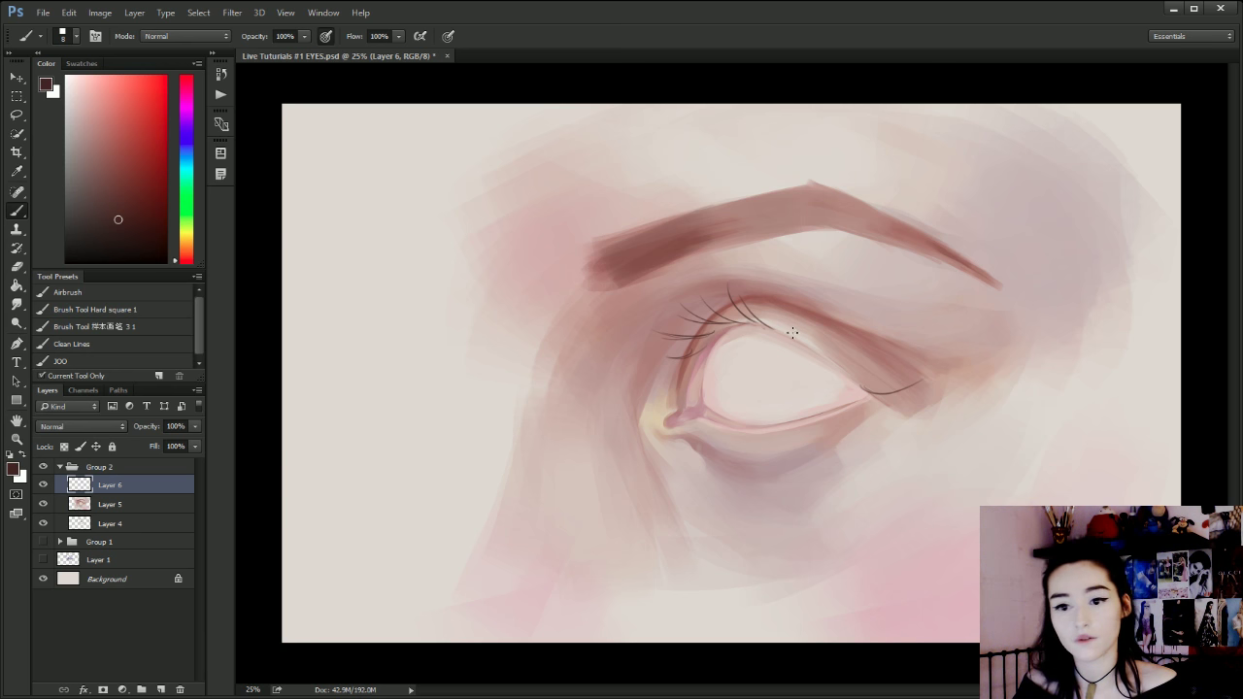
Paint short spaced lashes along the upper eyelid from the middle toward the outer corner.
{"action": "mouse_move", "coordinate": [793, 337]}
{"action": "left_mouse_down"}
{"action": "mouse_move", "coordinate": [779, 315]}
{"action": "mouse_move", "coordinate": [853, 373]}
{"action": "mouse_move", "coordinate": [861, 361]}
{"action": "left_mouse_up"}
{"action": "key", "text": "ctrl+z"}
{"action": "key", "text": "ctrl+z"}
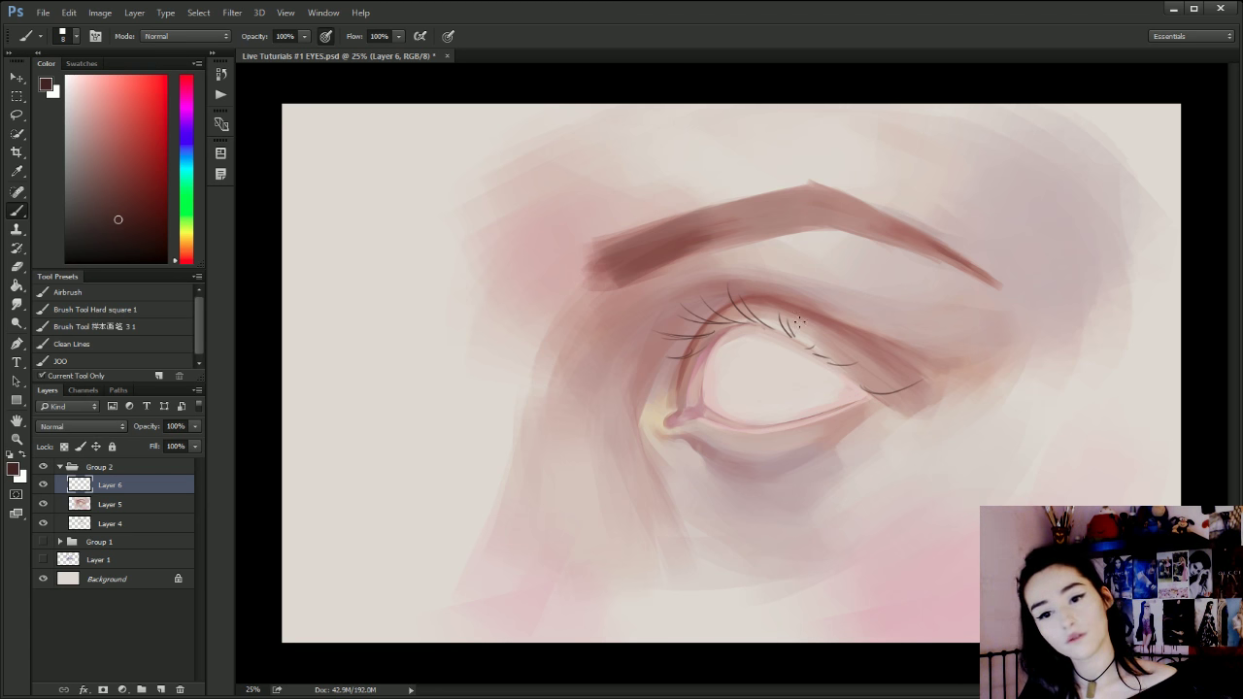
Adjust the brush size and thicken the lash roots from the eyelid's peak to its middle with denser strokes.
{"action": "key", "text": "bracketleft"}
{"action": "key", "text": "bracketleft"}
{"action": "key", "text": "bracketleft"}
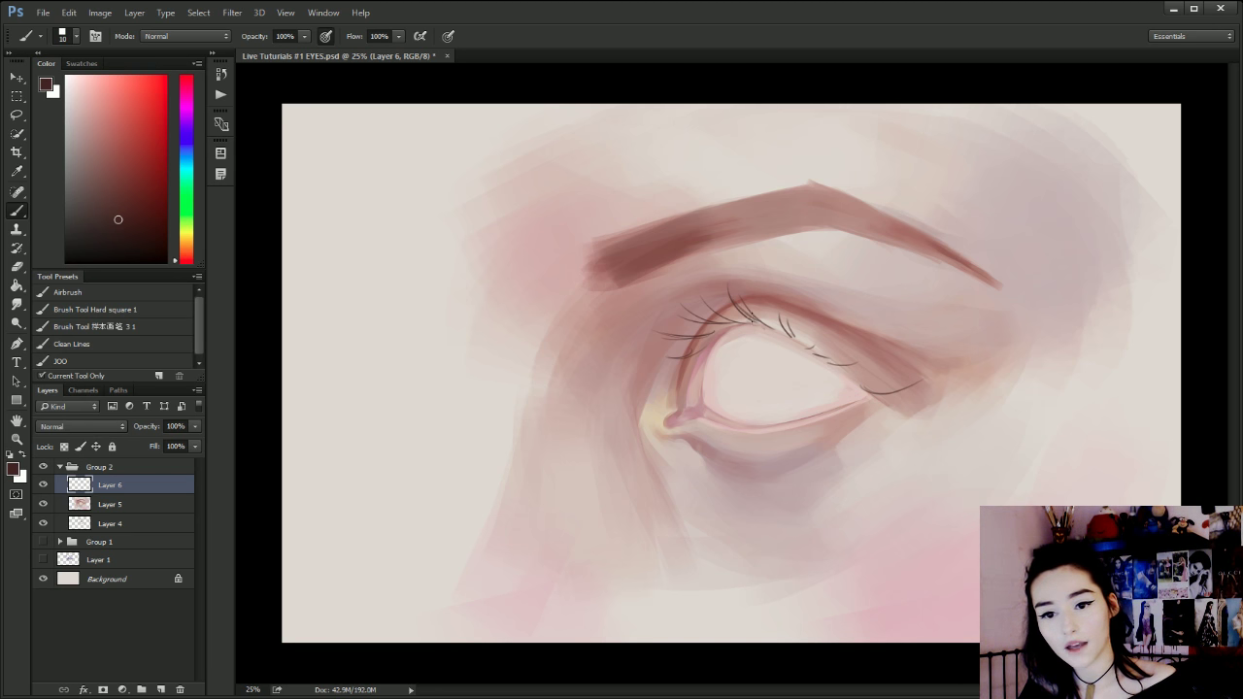
{"action": "left_click_drag", "start_coordinate": [731, 301], "coordinate": [758, 323]}
{"action": "left_click_drag", "start_coordinate": [736, 306], "coordinate": [779, 329]}
{"action": "key", "text": "ctrl+z"}
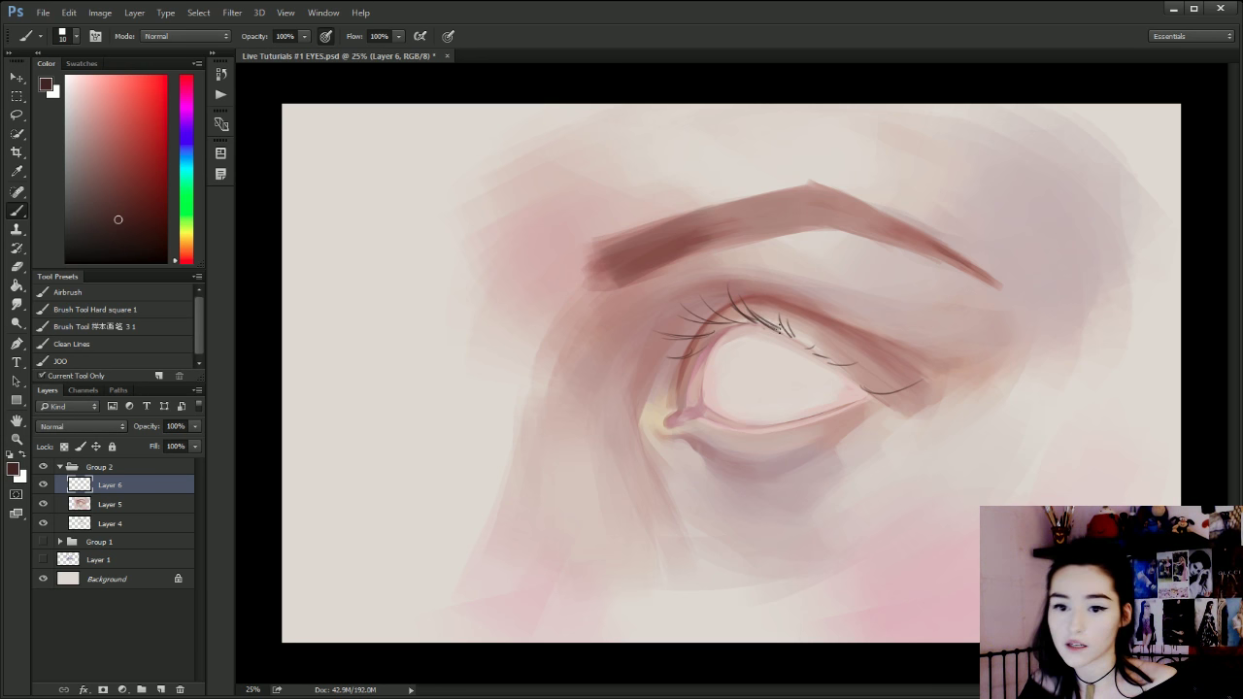
Add a long lash at the eyelid's peak and fill in finer lashes toward the inner corner.
{"action": "left_click_drag", "start_coordinate": [744, 289], "coordinate": [741, 317]}
{"action": "key", "text": "bracketleft"}
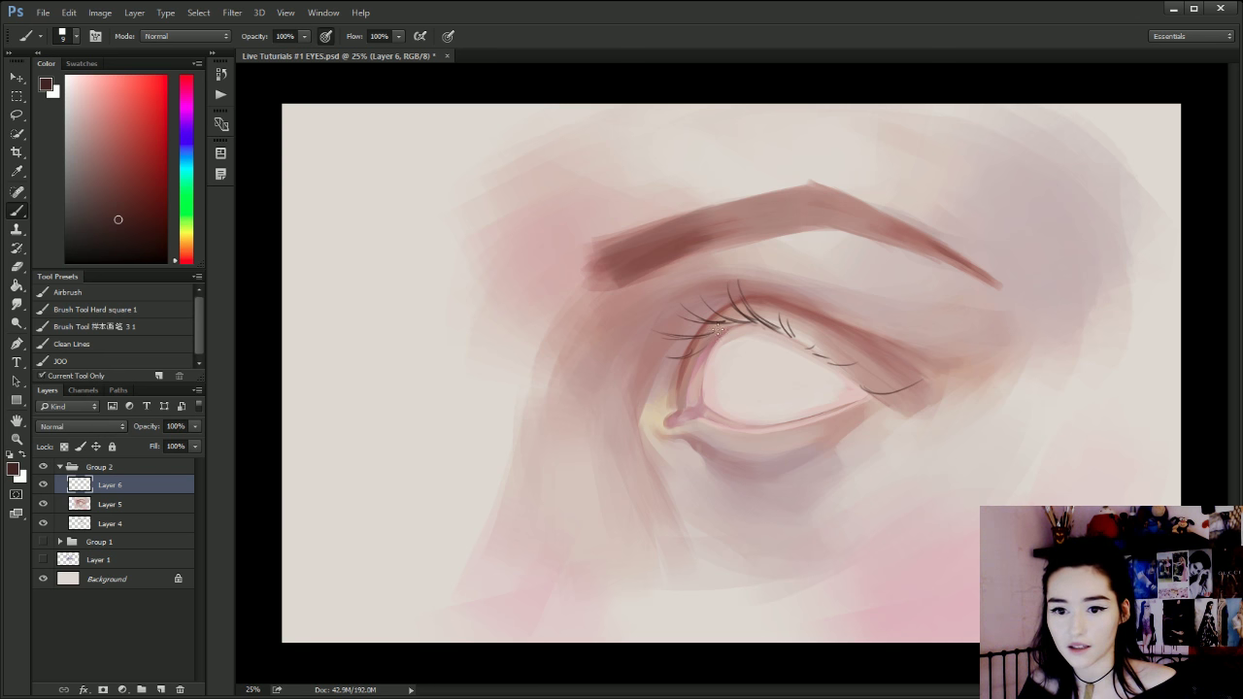
{"action": "left_click_drag", "start_coordinate": [712, 333], "coordinate": [671, 337]}
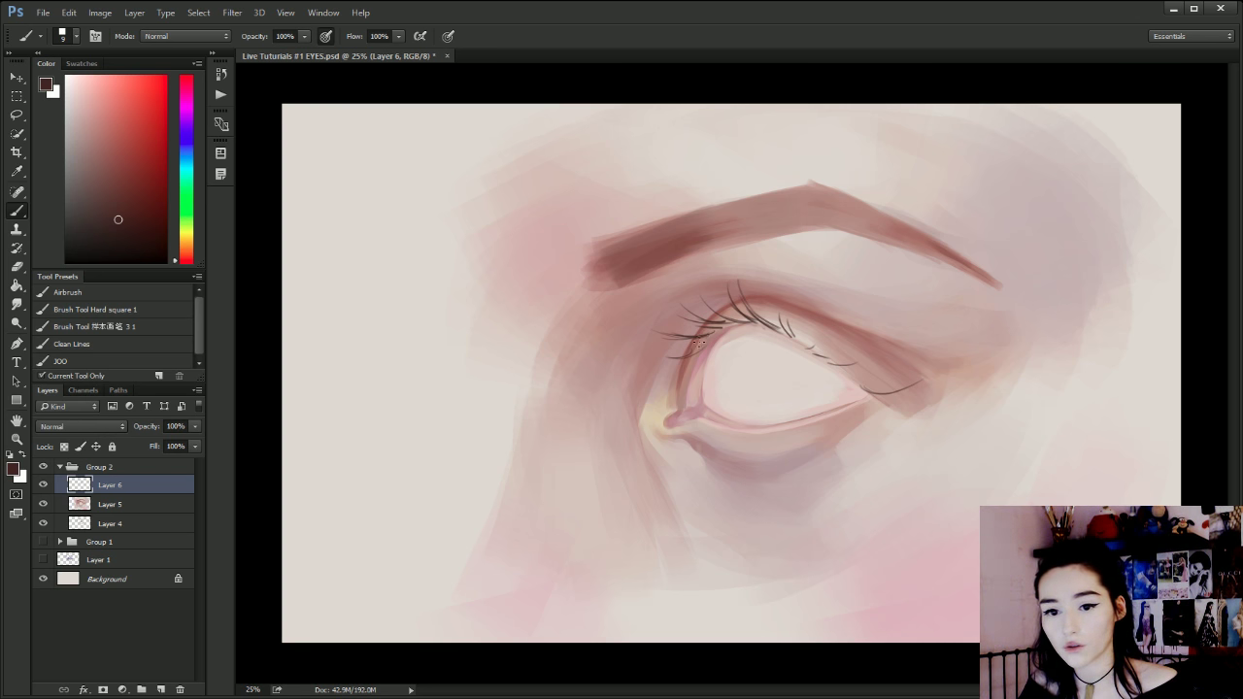
Flip the canvas back horizontally and add an upward-curving lash just outward of the eyelid's peak.
{"action": "key", "text": "ctrl+shift+h"}
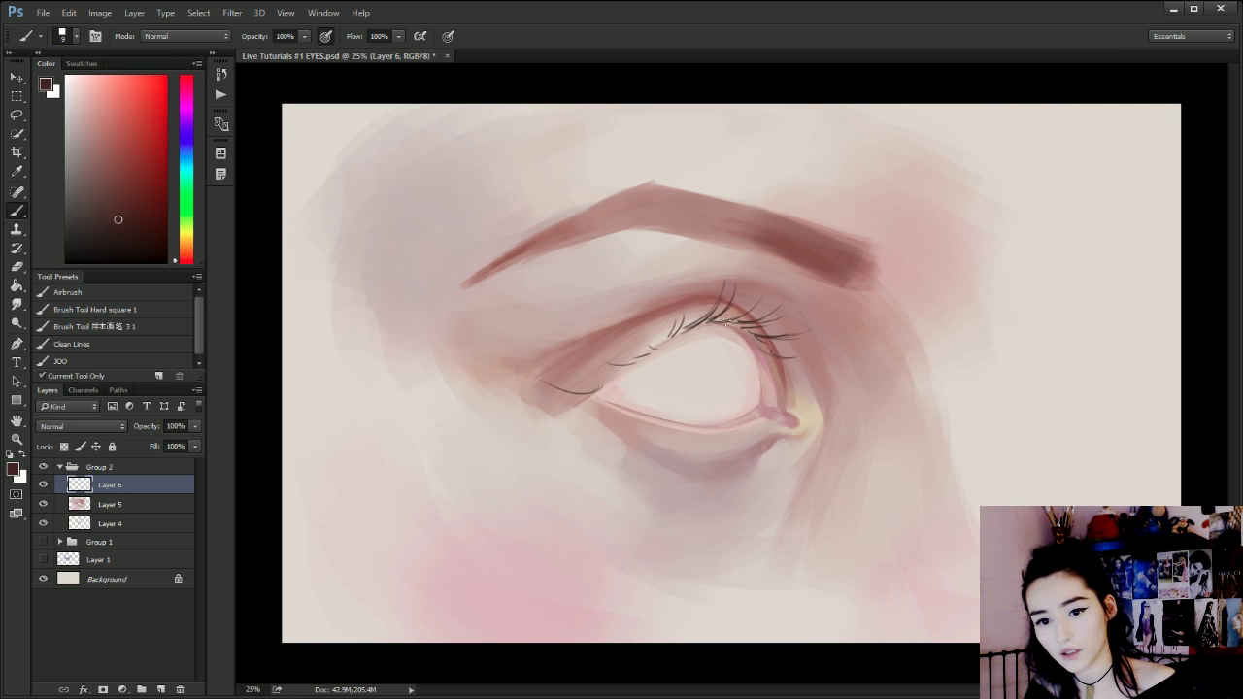
{"action": "left_click_drag", "start_coordinate": [686, 329], "coordinate": [704, 284]}
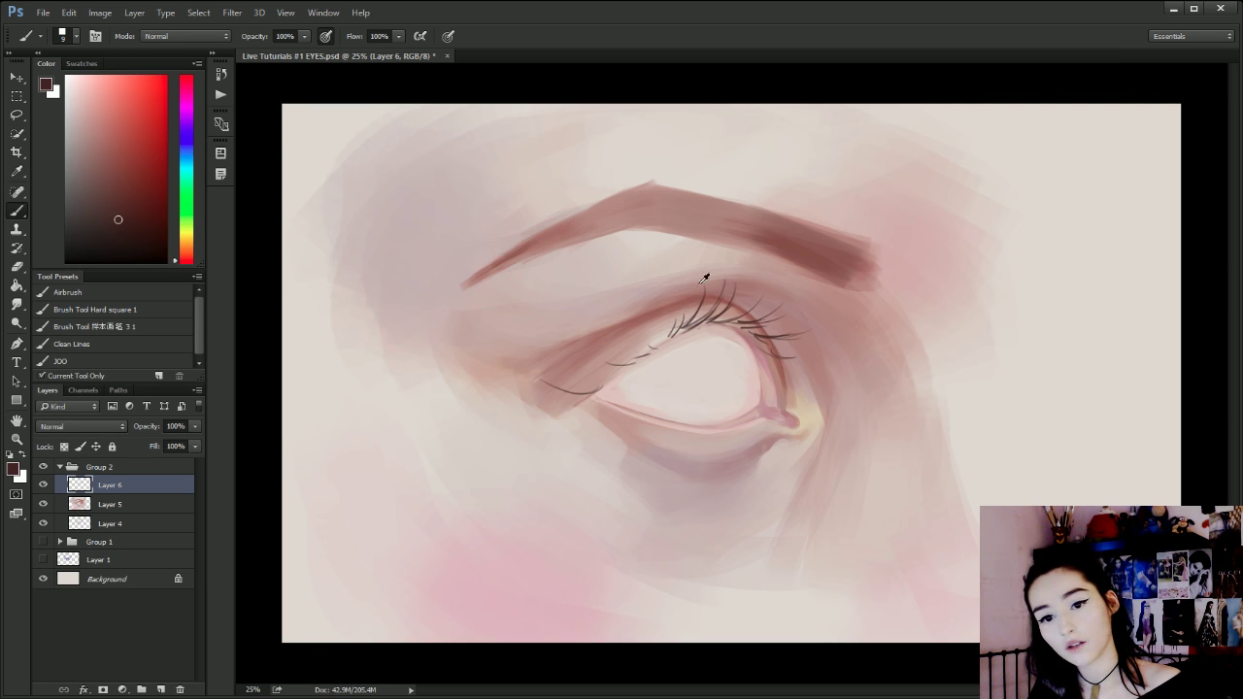
Add short upward-curving upper lashes outward from the eyelid's peak, redoing strokes that do not fit.
{"action": "left_click_drag", "start_coordinate": [667, 334], "coordinate": [693, 290]}
{"action": "key", "text": "ctrl+z"}
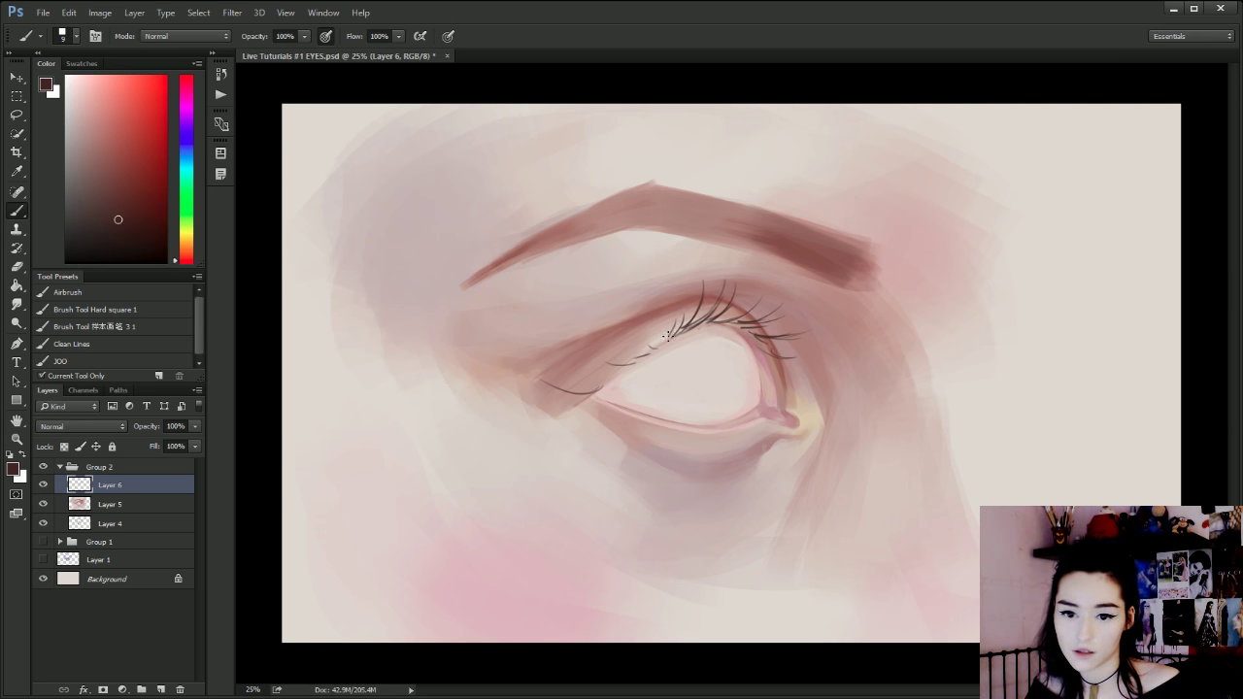
{"action": "left_click_drag", "start_coordinate": [670, 341], "coordinate": [667, 297]}
{"action": "left_click_drag", "start_coordinate": [657, 349], "coordinate": [672, 321]}
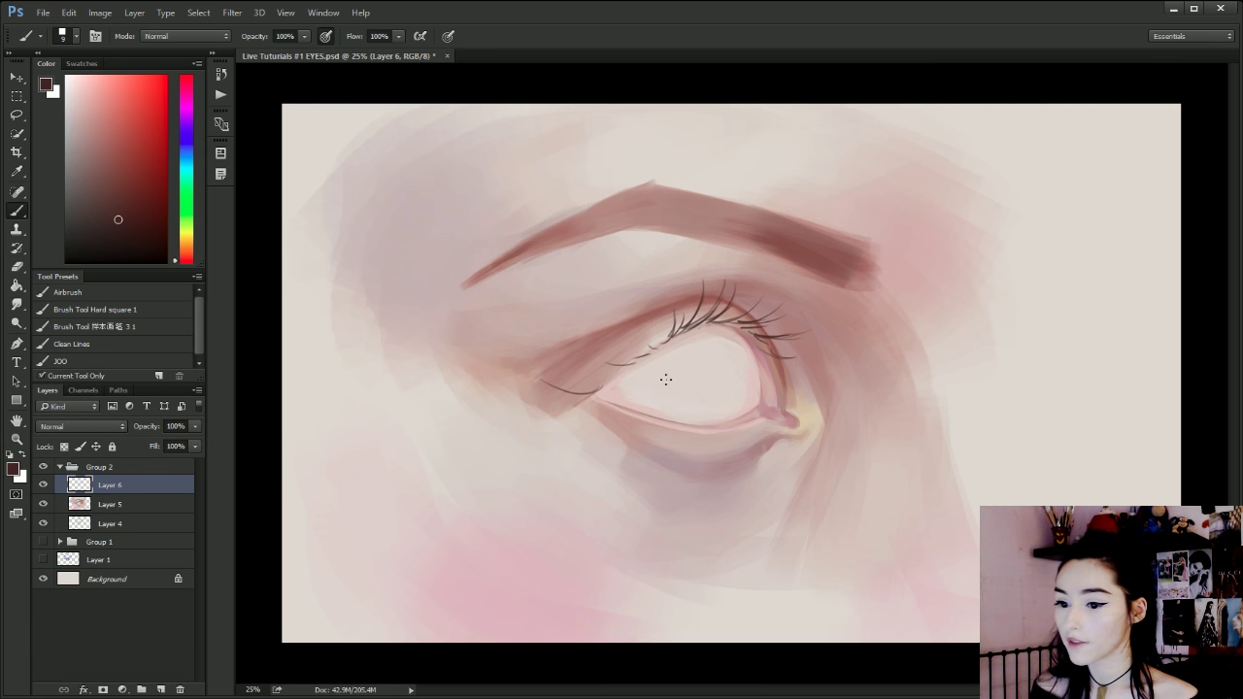
{"action": "mouse_move", "coordinate": [633, 304]}
{"action": "left_mouse_down"}
{"action": "mouse_move", "coordinate": [607, 384]}
{"action": "mouse_move", "coordinate": [616, 350]}
{"action": "left_mouse_up"}
{"action": "key", "text": "ctrl+z"}
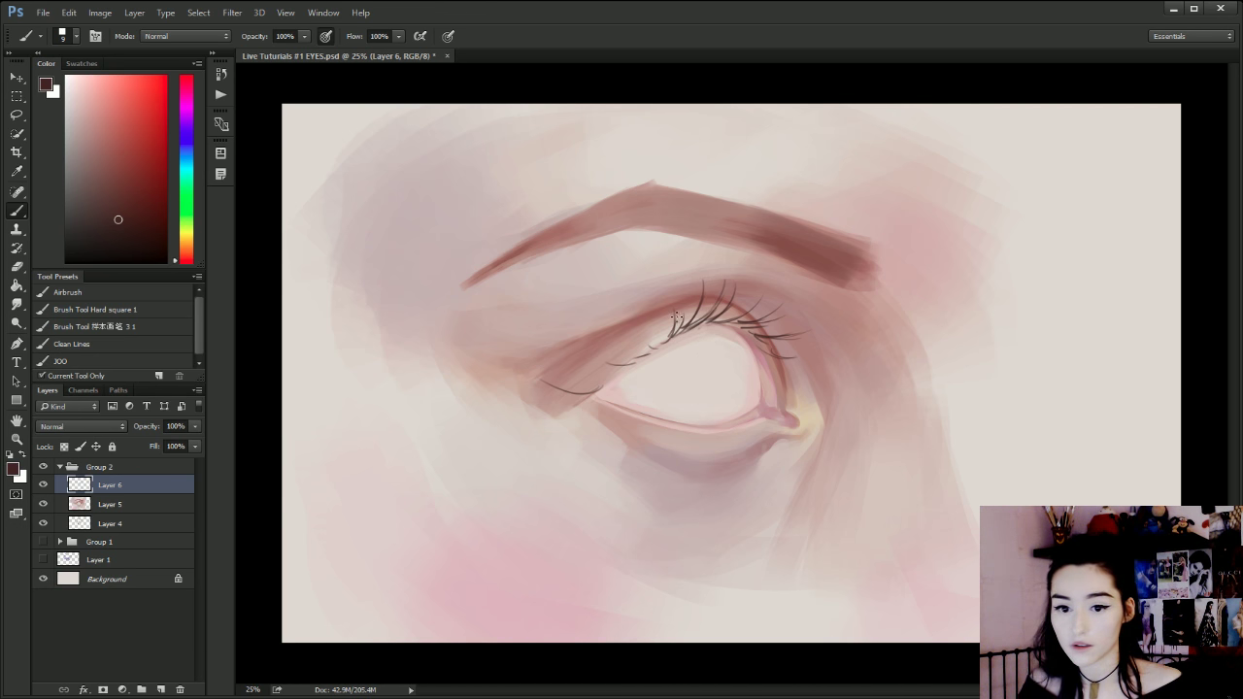
{"action": "mouse_move", "coordinate": [652, 346]}
{"action": "left_mouse_down"}
{"action": "mouse_move", "coordinate": [655, 323]}
{"action": "mouse_move", "coordinate": [617, 363]}
{"action": "mouse_move", "coordinate": [661, 328]}
{"action": "mouse_move", "coordinate": [637, 336]}
{"action": "left_mouse_up"}
{"action": "key", "text": "ctrl+z"}
{"action": "key", "text": "ctrl+z"}
{"action": "key", "text": "ctrl+alt+z"}
{"action": "key", "text": "ctrl+alt+z"}
{"action": "key", "text": "ctrl+z"}
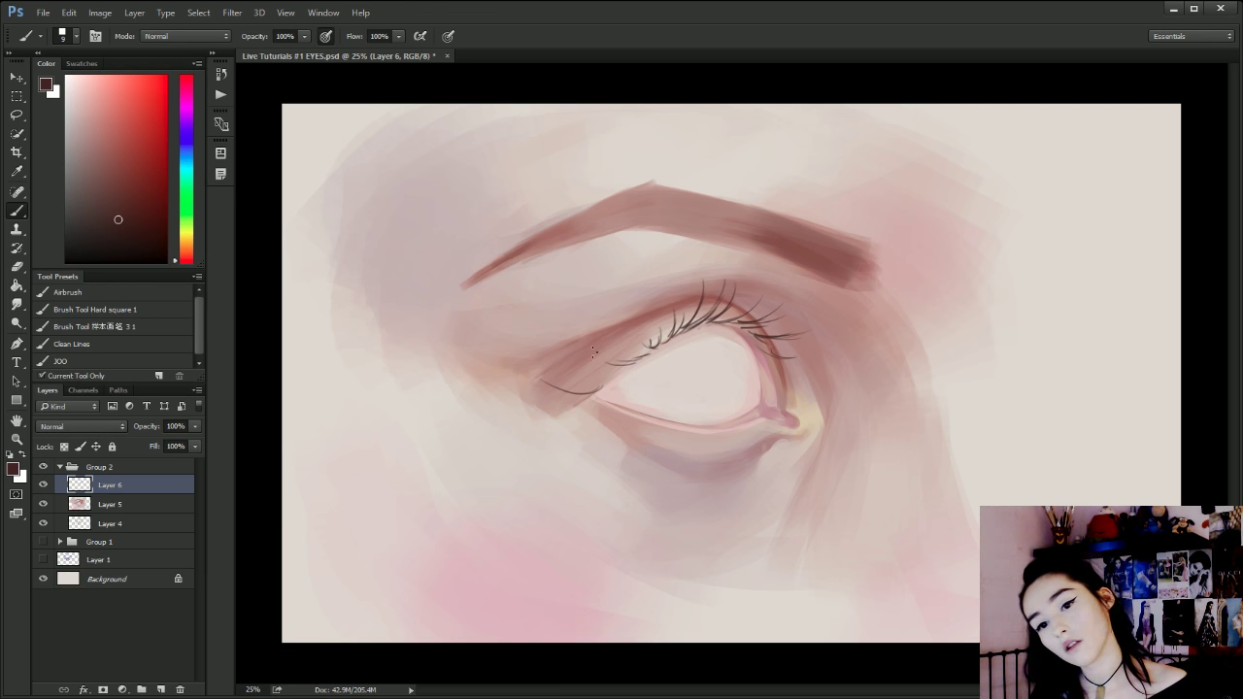
Adjust the brush size and thicken the upper lash roots around the eyelid's peak, toward the inner corner and along the outer half.
{"action": "key", "text": "bracketleft"}
{"action": "key", "text": "bracketleft"}
{"action": "key", "text": "bracketleft"}
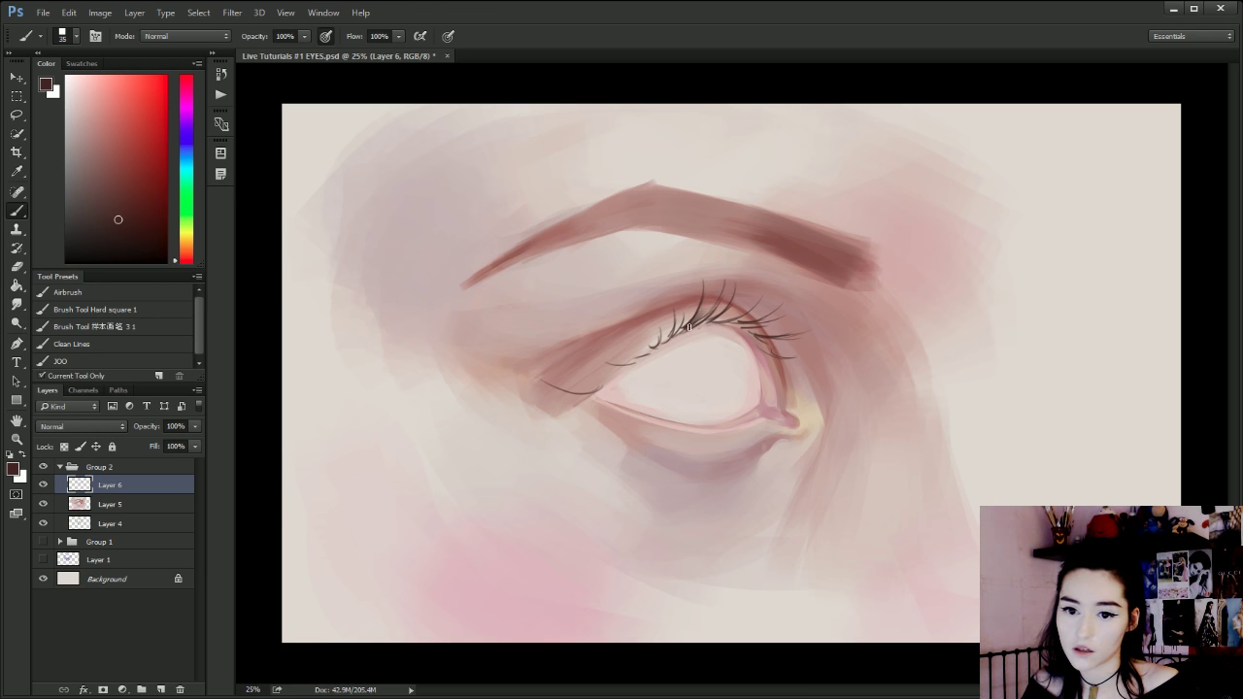
{"action": "left_click_drag", "start_coordinate": [683, 332], "coordinate": [733, 318]}
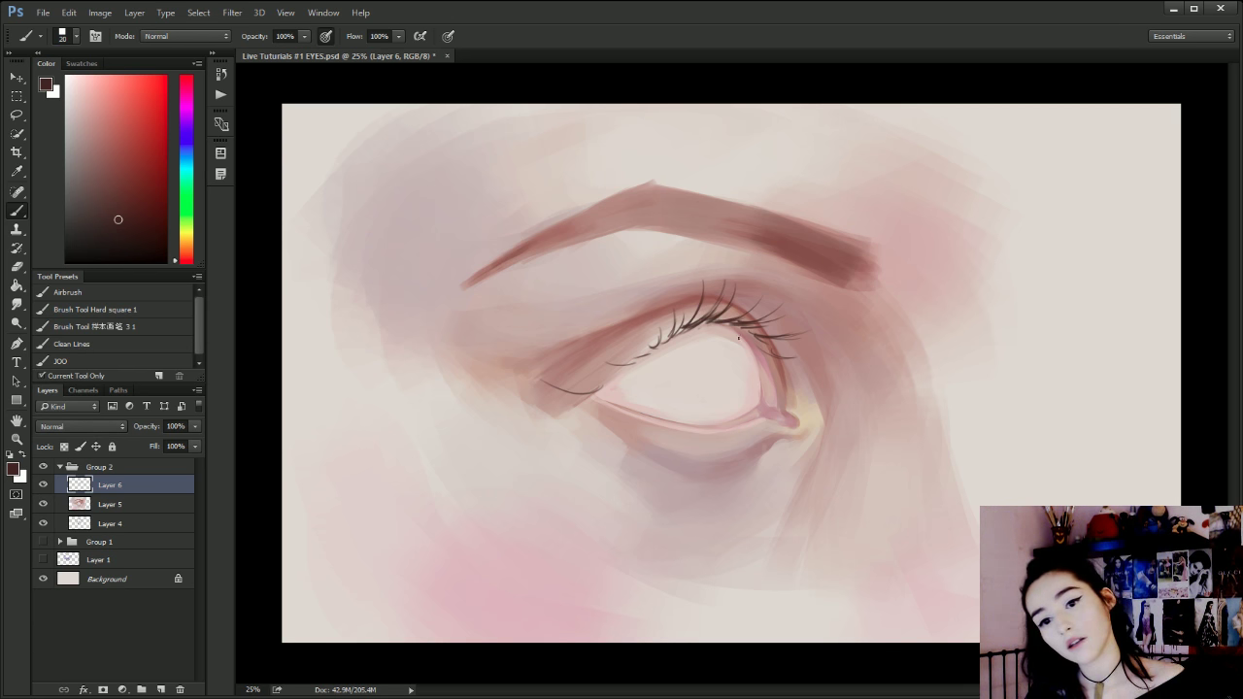
{"action": "mouse_move", "coordinate": [740, 325]}
{"action": "left_mouse_down"}
{"action": "mouse_move", "coordinate": [771, 335]}
{"action": "mouse_move", "coordinate": [757, 336]}
{"action": "left_mouse_up"}
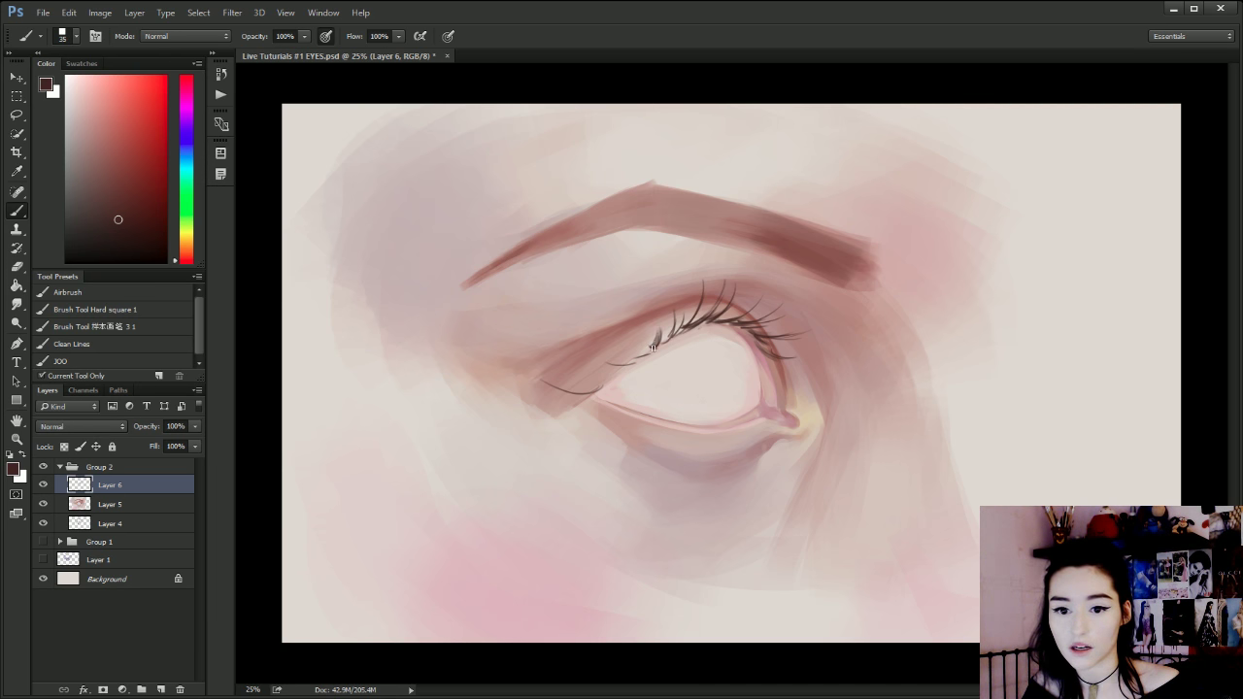
{"action": "key", "text": "bracketleft"}
{"action": "key", "text": "bracketleft"}
{"action": "left_click_drag", "start_coordinate": [651, 346], "coordinate": [671, 311]}
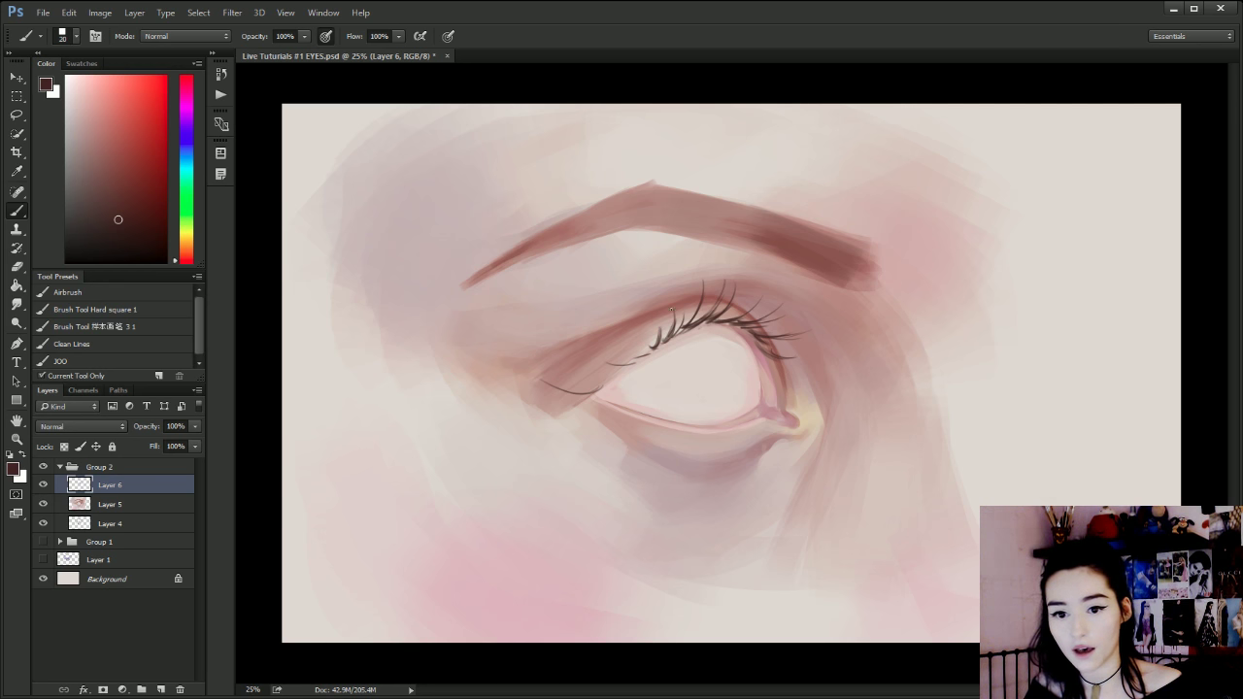
Reduce the brush size and fill in upper lashes along the outer half of the eyelid toward the outer corner.
{"action": "mouse_move", "coordinate": [648, 352]}
{"action": "left_mouse_down"}
{"action": "mouse_move", "coordinate": [580, 370]}
{"action": "mouse_move", "coordinate": [606, 375]}
{"action": "left_mouse_up"}
{"action": "key", "text": "bracketleft"}
{"action": "key", "text": "ctrl+z"}
{"action": "key", "text": "bracketleft"}
{"action": "key", "text": "bracketleft"}
{"action": "key", "text": "bracketleft"}
{"action": "key", "text": "bracketleft"}
{"action": "key", "text": "ctrl+z"}
{"action": "key", "text": "ctrl+alt+z"}
{"action": "key", "text": "ctrl+alt+z"}
Add lashes beside the outer corner, flip the canvas horizontally and add a short lash on the outer half of the upper lid.
{"action": "mouse_move", "coordinate": [610, 372]}
{"action": "left_mouse_down"}
{"action": "mouse_move", "coordinate": [575, 377]}
{"action": "mouse_move", "coordinate": [582, 387]}
{"action": "left_mouse_up"}
{"action": "key", "text": "bracketleft"}
{"action": "key", "text": "bracketleft"}
{"action": "key", "text": "ctrl+shift+h"}
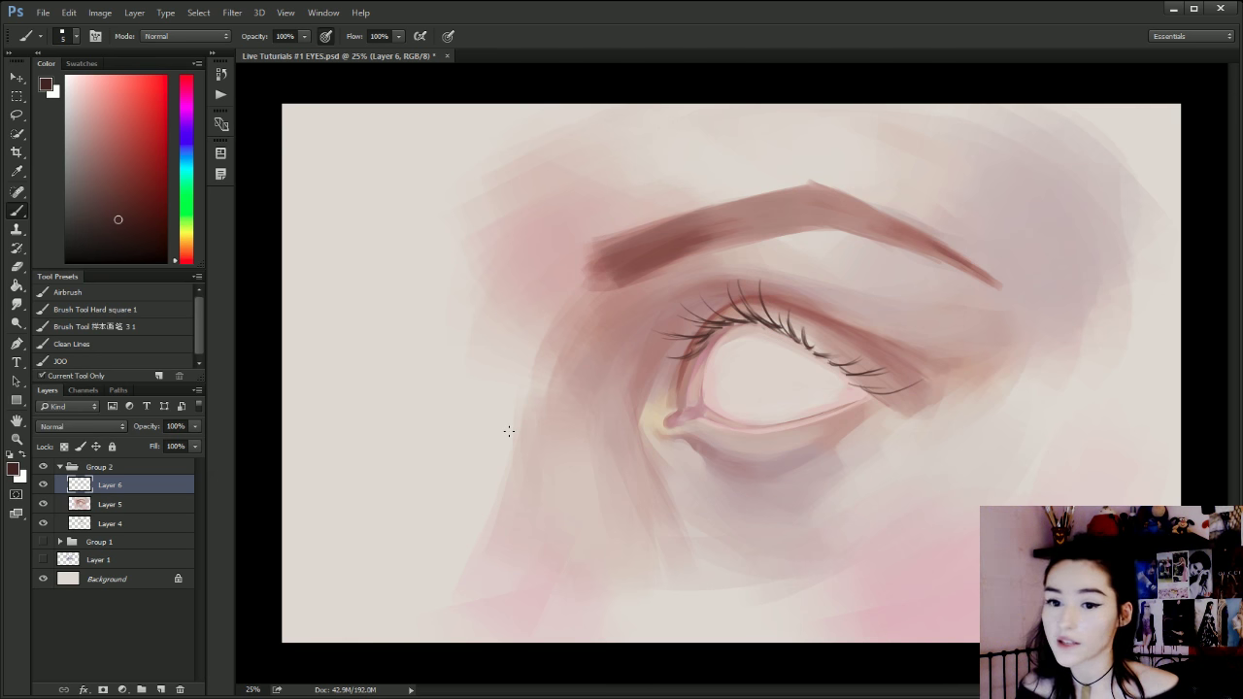
{"action": "left_click_drag", "start_coordinate": [814, 358], "coordinate": [819, 338]}
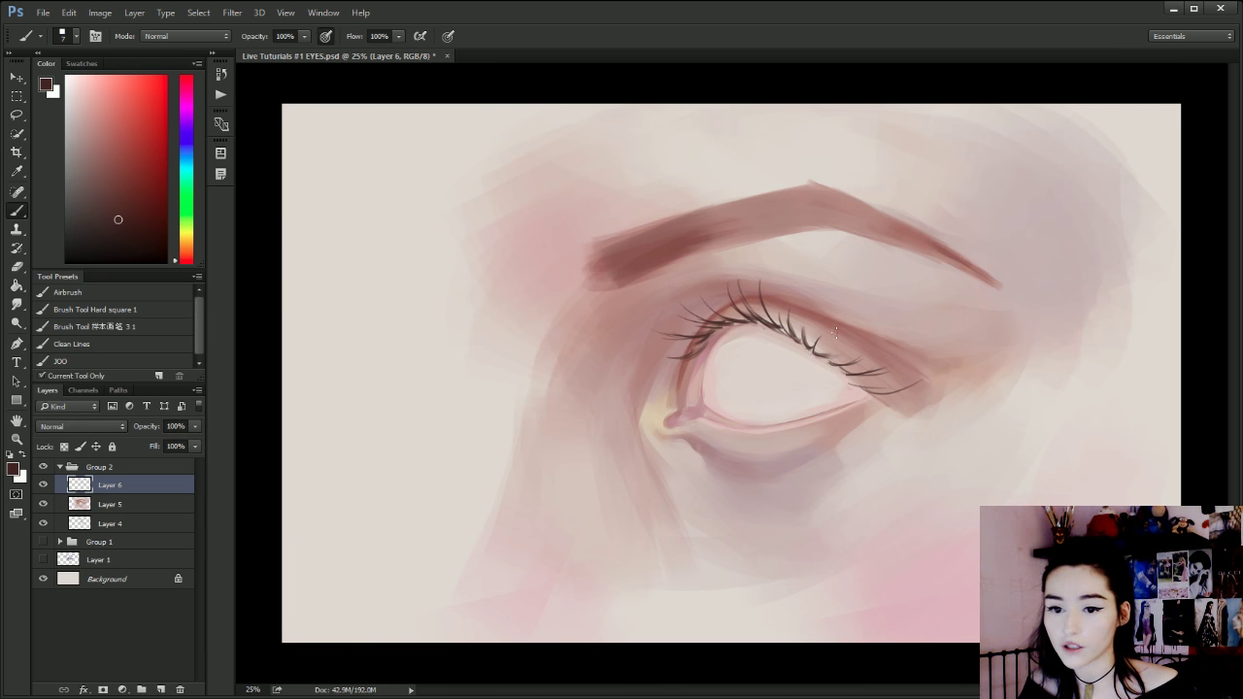
Try shading a band beneath the upper lashes with an enlarged brush.
{"action": "key", "text": "bracketright"}
{"action": "key", "text": "bracketright"}
{"action": "key", "text": "bracketright"}
{"action": "key", "text": "bracketright"}
{"action": "key", "text": "bracketright"}
{"action": "key", "text": "bracketright"}
{"action": "key", "text": "bracketright"}
{"action": "key", "text": "bracketright"}
{"action": "key", "text": "bracketright"}
{"action": "key", "text": "bracketright"}
{"action": "key", "text": "bracketright"}
{"action": "key", "text": "bracketright"}
{"action": "mouse_move", "coordinate": [711, 337]}
{"action": "left_mouse_down"}
{"action": "mouse_move", "coordinate": [755, 328]}
{"action": "mouse_move", "coordinate": [808, 348]}
{"action": "mouse_move", "coordinate": [740, 325]}
{"action": "mouse_move", "coordinate": [821, 359]}
{"action": "mouse_move", "coordinate": [727, 332]}
{"action": "mouse_move", "coordinate": [782, 338]}
{"action": "mouse_move", "coordinate": [833, 366]}
{"action": "left_mouse_up"}
{"action": "key", "text": "ctrl+z"}
{"action": "key", "text": "ctrl+z"}
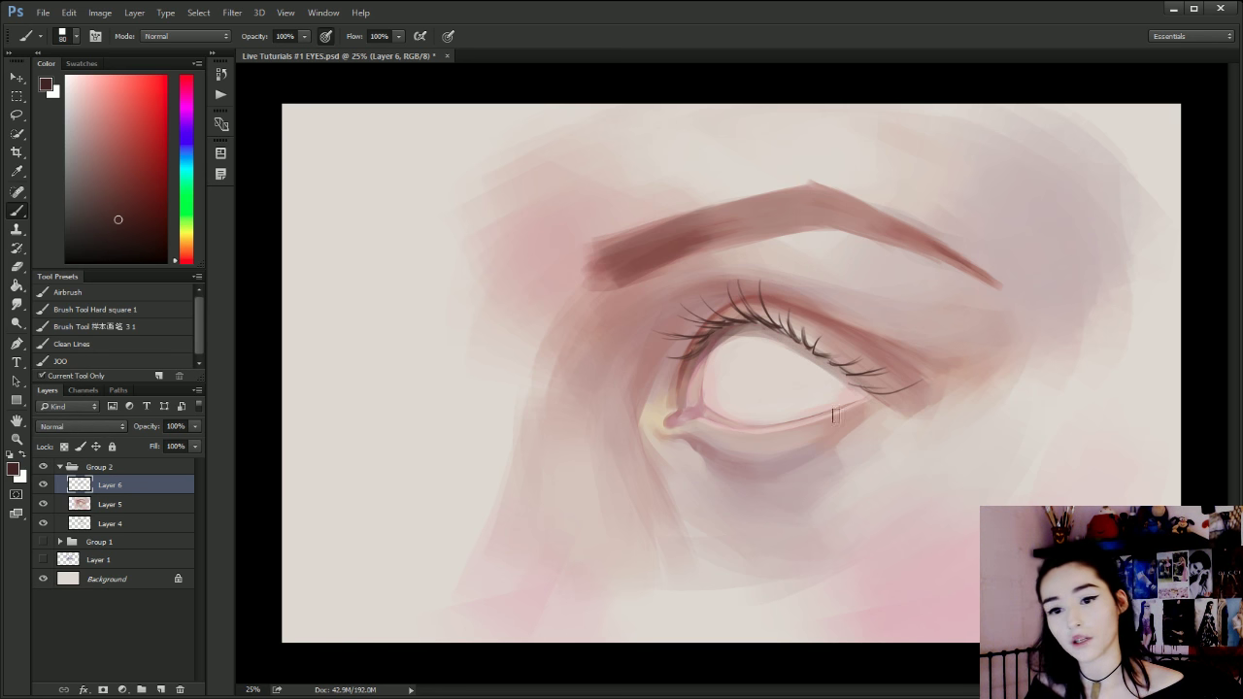
{"action": "key", "text": "ctrl+z"}
Try painting a broad lash shadow across the upper eyeball with the brush at size 200.
{"action": "key", "text": "bracketright"}
{"action": "key", "text": "bracketright"}
{"action": "key", "text": "bracketright"}
{"action": "key", "text": "bracketright"}
{"action": "key", "text": "bracketright"}
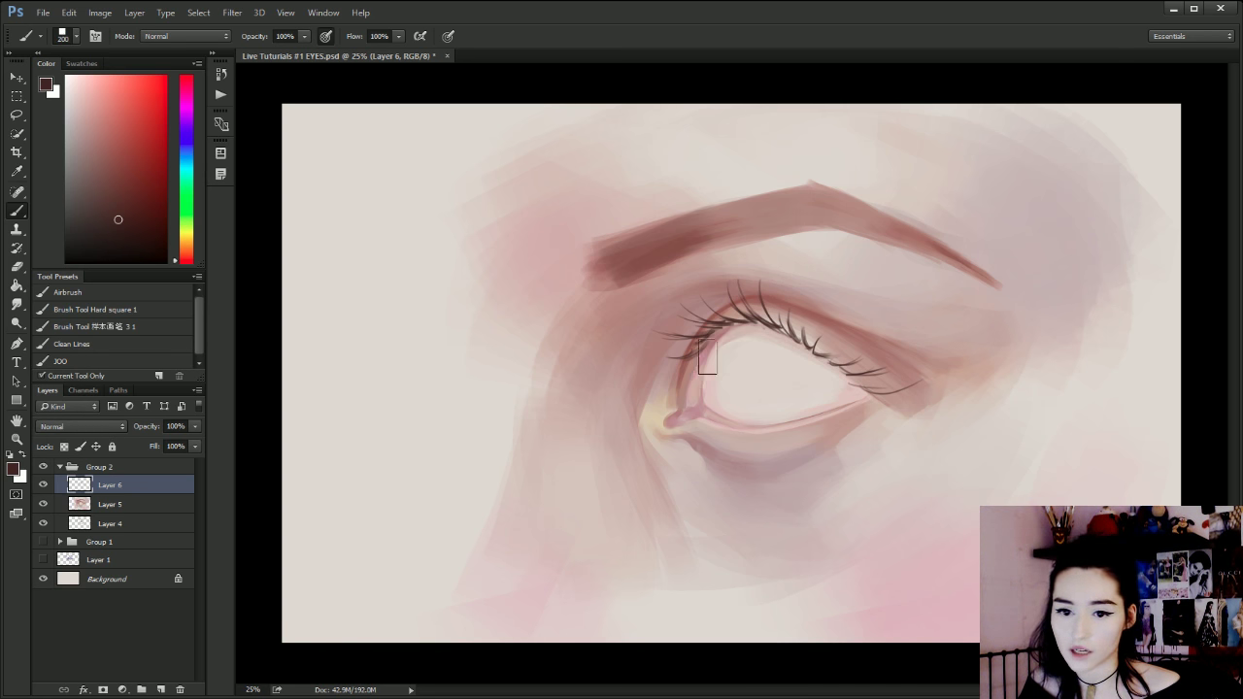
{"action": "mouse_move", "coordinate": [708, 356]}
{"action": "left_mouse_down"}
{"action": "mouse_move", "coordinate": [797, 347]}
{"action": "mouse_move", "coordinate": [841, 381]}
{"action": "mouse_move", "coordinate": [720, 342]}
{"action": "mouse_move", "coordinate": [843, 366]}
{"action": "mouse_move", "coordinate": [883, 394]}
{"action": "left_mouse_up"}
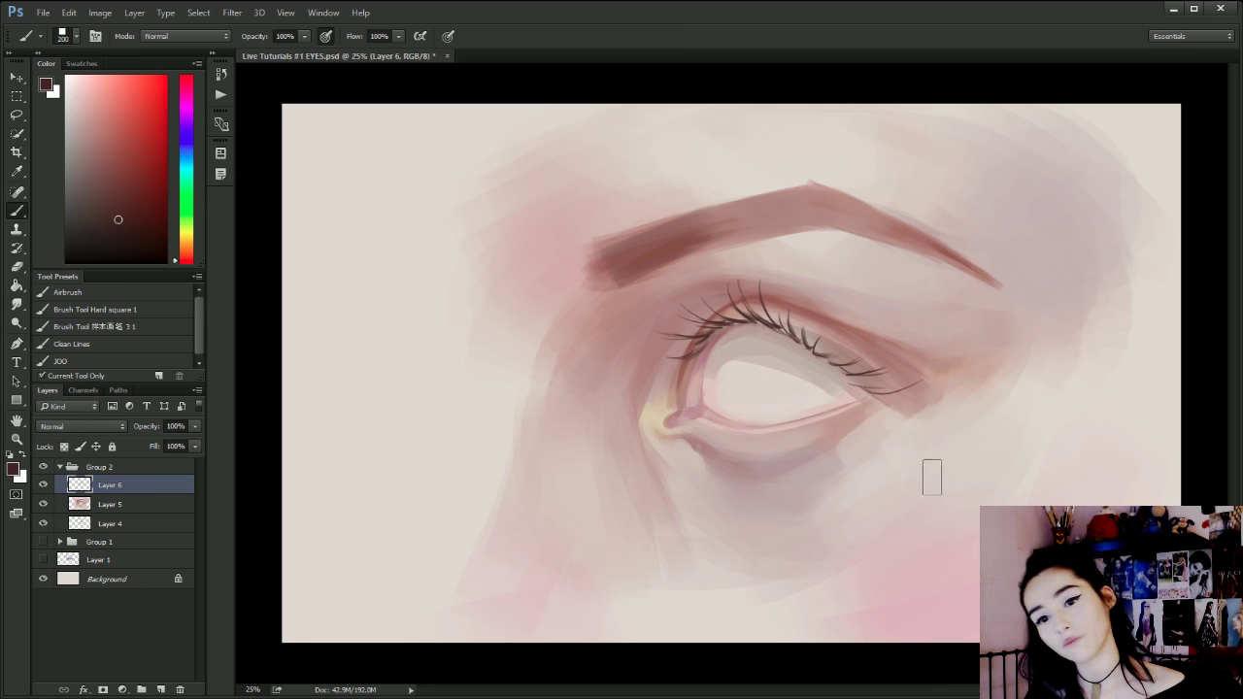
{"action": "key", "text": "ctrl+z"}
Try a lighter shadow on the upper eyeball and smaller shading strokes along the lash line, and undo them.
{"action": "left_click_drag", "start_coordinate": [709, 358], "coordinate": [839, 364]}
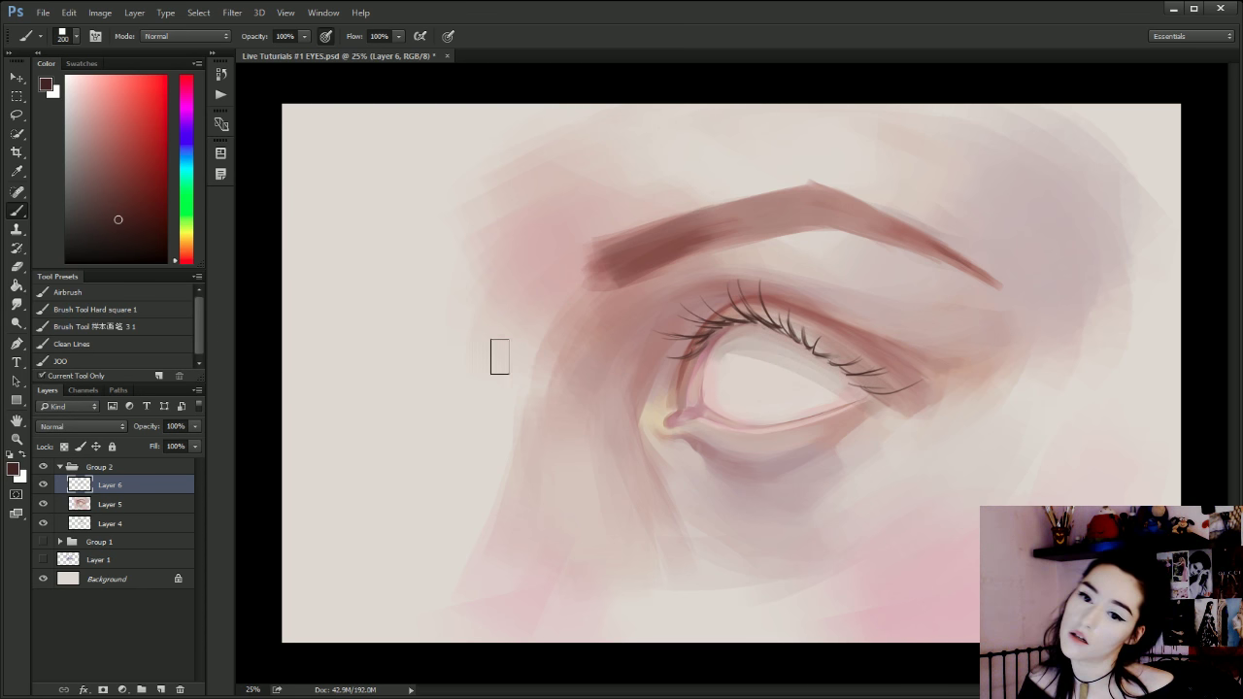
{"action": "key", "text": "bracketleft"}
{"action": "key", "text": "bracketleft"}
{"action": "key", "text": "bracketleft"}
{"action": "key", "text": "bracketleft"}
{"action": "mouse_move", "coordinate": [747, 292]}
{"action": "left_mouse_down"}
{"action": "mouse_move", "coordinate": [811, 327]}
{"action": "mouse_move", "coordinate": [772, 304]}
{"action": "mouse_move", "coordinate": [770, 286]}
{"action": "mouse_move", "coordinate": [825, 353]}
{"action": "left_mouse_up"}
{"action": "left_click_drag", "start_coordinate": [828, 335], "coordinate": [861, 371]}
{"action": "key", "text": "ctrl+alt+z"}
{"action": "key", "text": "ctrl+alt+z"}
{"action": "key", "text": "ctrl+alt+z"}
{"action": "key", "text": "ctrl+alt+z"}
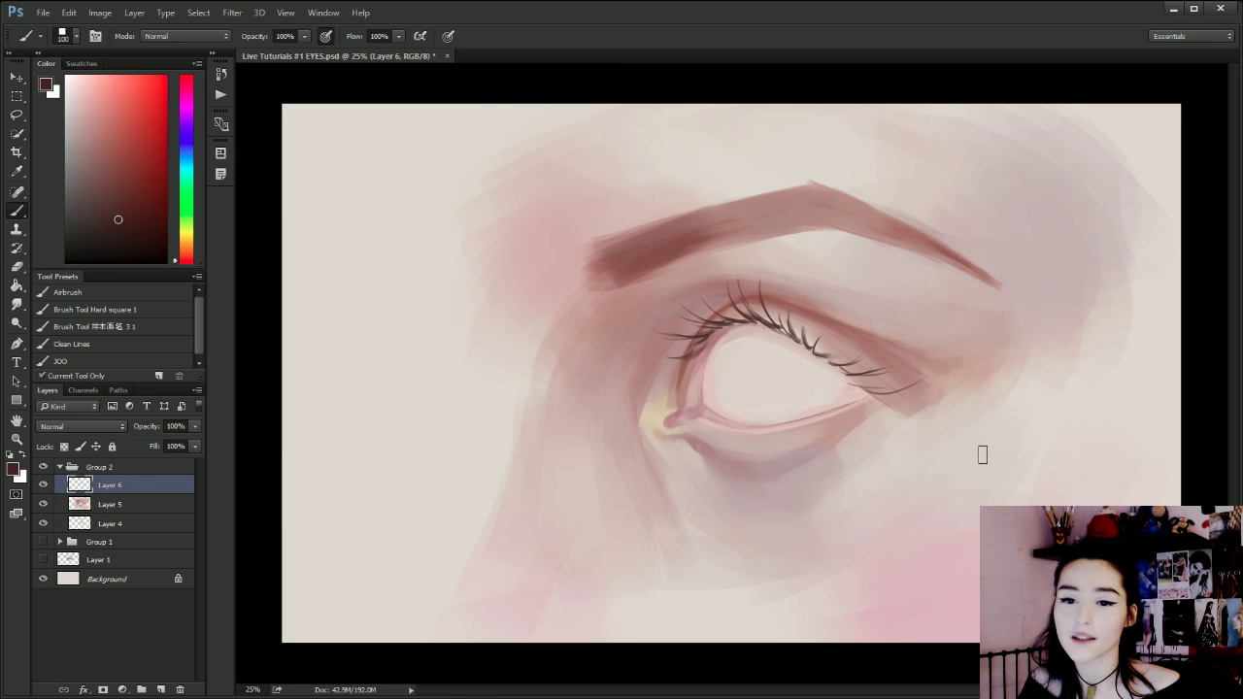
Flip the canvas back horizontally, reduce the brush to size 9 and paint short curved lashes along the lower eyelid.
{"action": "key", "text": "bracketleft"}
{"action": "key", "text": "bracketleft"}
{"action": "key", "text": "bracketleft"}
{"action": "key", "text": "bracketleft"}
{"action": "key", "text": "bracketleft"}
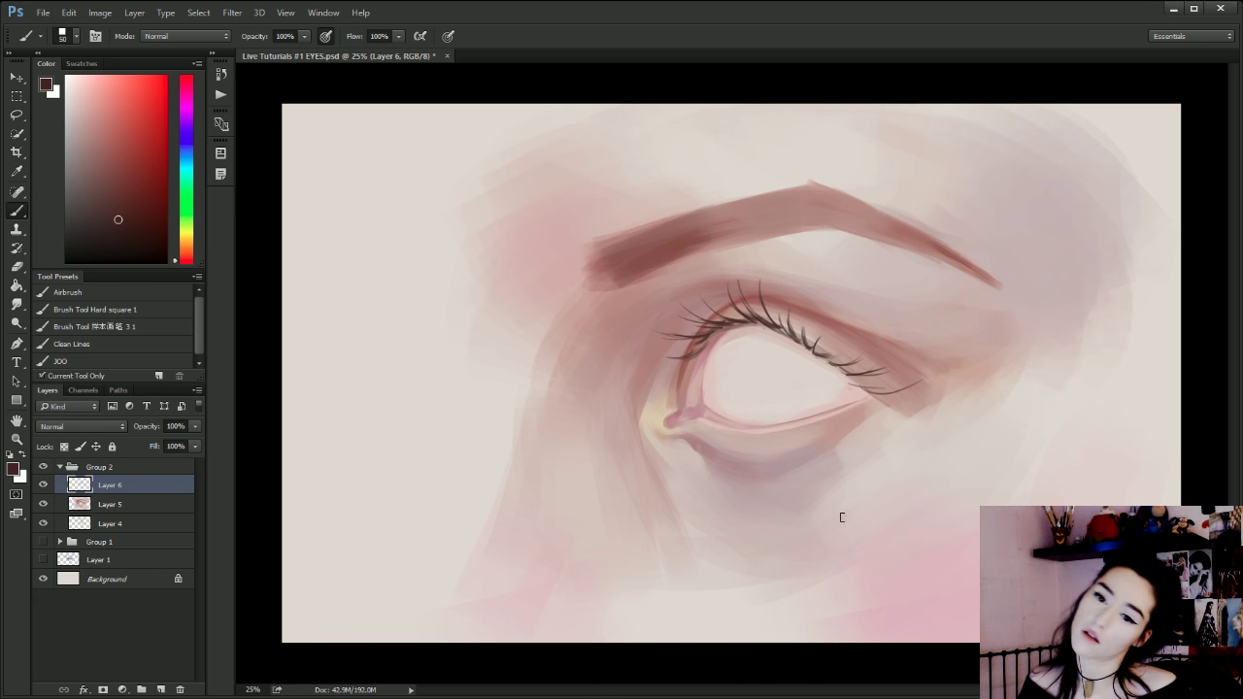
{"action": "key", "text": "ctrl+shift+h"}
{"action": "key", "text": "bracketleft"}
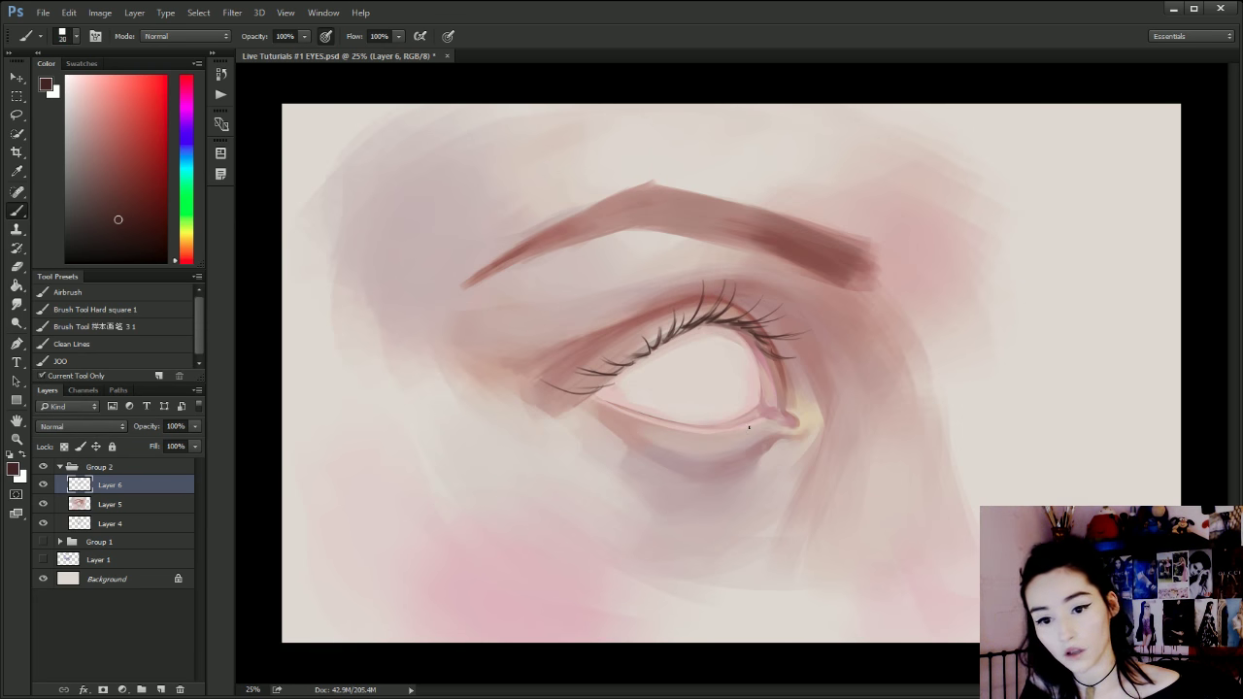
{"action": "key", "text": "bracketleft"}
{"action": "key", "text": "bracketleft"}
{"action": "key", "text": "bracketleft"}
{"action": "key", "text": "bracketleft"}
{"action": "key", "text": "bracketleft"}
{"action": "key", "text": "bracketleft"}
{"action": "key", "text": "bracketleft"}
{"action": "key", "text": "bracketleft"}
{"action": "mouse_move", "coordinate": [751, 419]}
{"action": "left_mouse_down"}
{"action": "mouse_move", "coordinate": [778, 448]}
{"action": "mouse_move", "coordinate": [762, 421]}
{"action": "mouse_move", "coordinate": [780, 431]}
{"action": "mouse_move", "coordinate": [746, 435]}
{"action": "left_mouse_up"}
{"action": "key", "text": "ctrl+alt+z"}
{"action": "key", "text": "ctrl+alt+z"}
{"action": "mouse_move", "coordinate": [746, 427]}
{"action": "left_mouse_down"}
{"action": "mouse_move", "coordinate": [725, 448]}
{"action": "mouse_move", "coordinate": [696, 430]}
{"action": "mouse_move", "coordinate": [641, 429]}
{"action": "mouse_move", "coordinate": [658, 425]}
{"action": "mouse_move", "coordinate": [659, 444]}
{"action": "mouse_move", "coordinate": [662, 427]}
{"action": "mouse_move", "coordinate": [616, 424]}
{"action": "mouse_move", "coordinate": [600, 409]}
{"action": "mouse_move", "coordinate": [633, 464]}
{"action": "mouse_move", "coordinate": [629, 438]}
{"action": "mouse_move", "coordinate": [604, 423]}
{"action": "mouse_move", "coordinate": [616, 413]}
{"action": "mouse_move", "coordinate": [618, 437]}
{"action": "mouse_move", "coordinate": [630, 416]}
{"action": "mouse_move", "coordinate": [721, 451]}
{"action": "mouse_move", "coordinate": [725, 431]}
{"action": "mouse_move", "coordinate": [757, 445]}
{"action": "left_mouse_up"}
{"action": "key", "text": "ctrl+z"}
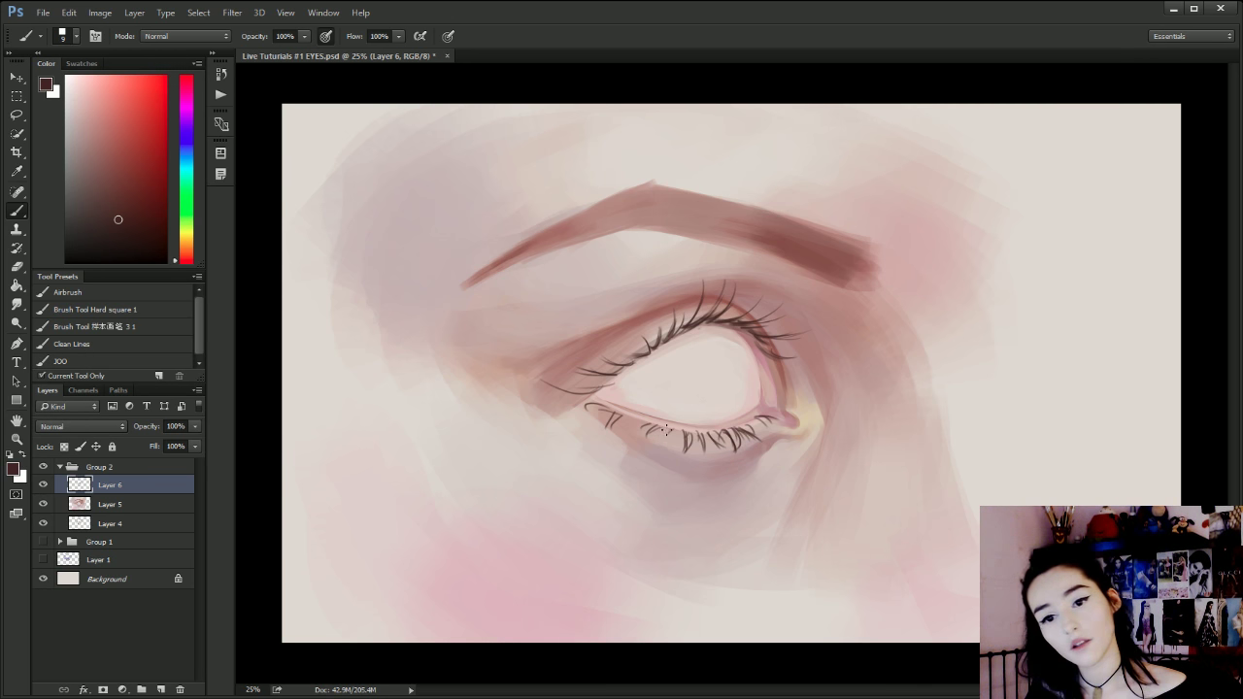
Fill the gap in the lower lashes between the middle of the lid and the outer corner with short curved strokes.
{"action": "mouse_move", "coordinate": [660, 429]}
{"action": "left_mouse_down"}
{"action": "mouse_move", "coordinate": [598, 428]}
{"action": "mouse_move", "coordinate": [628, 433]}
{"action": "left_mouse_up"}
{"action": "key", "text": "ctrl+z"}
{"action": "key", "text": "ctrl+z"}
{"action": "key", "text": "ctrl+z"}
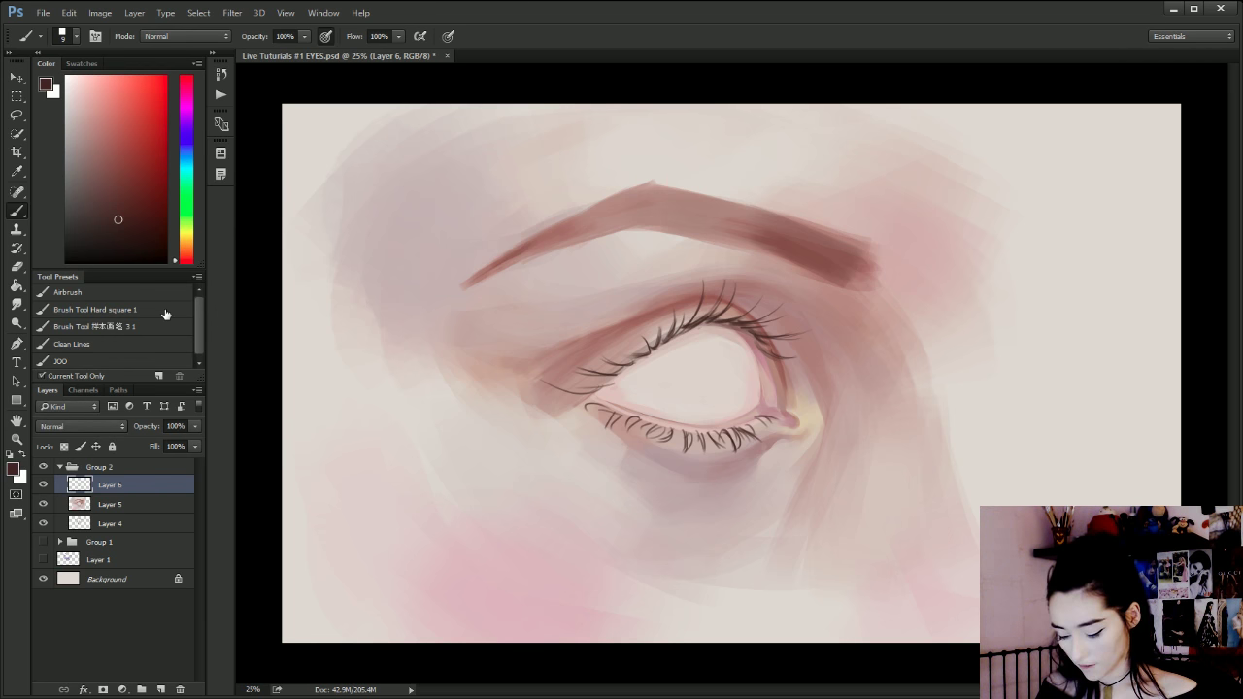
Flip the canvas horizontally, set the brush to size 15 and thicken the upper lash roots just outward of the eyelid's peak.
{"action": "key", "text": "ctrl+shift+h"}
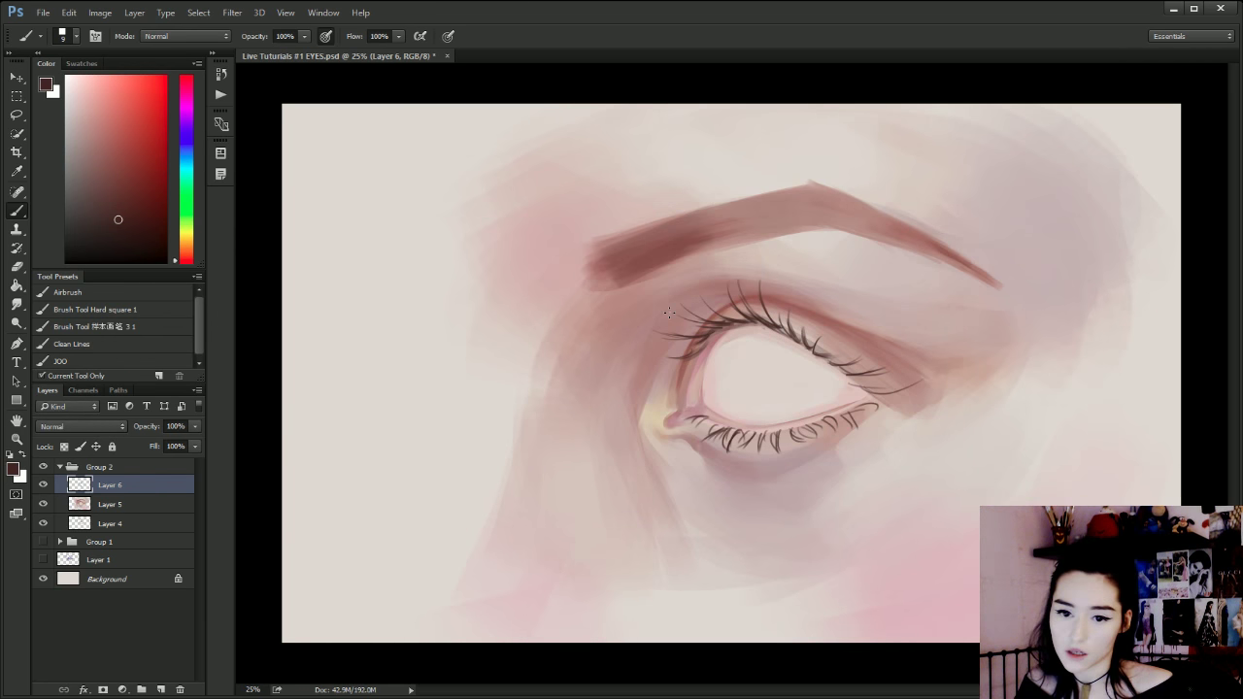
{"action": "key", "text": "]"}
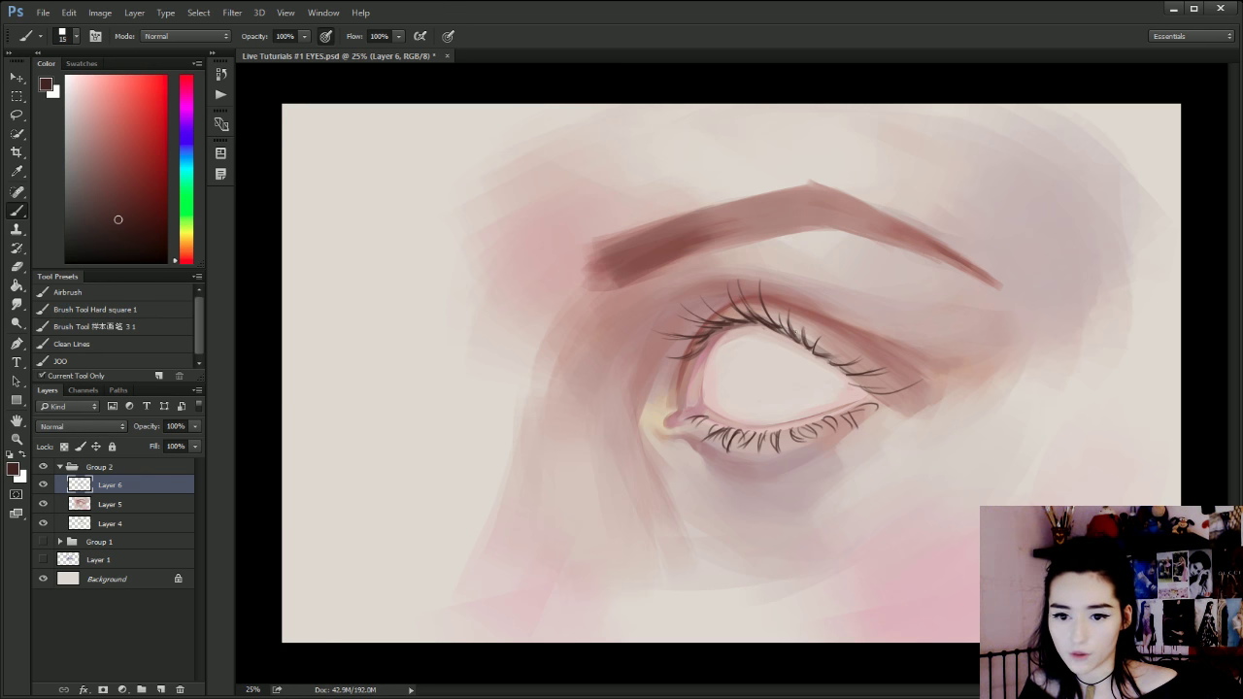
{"action": "left_click_drag", "start_coordinate": [767, 317], "coordinate": [797, 340]}
{"action": "key", "text": "ctrl+z"}
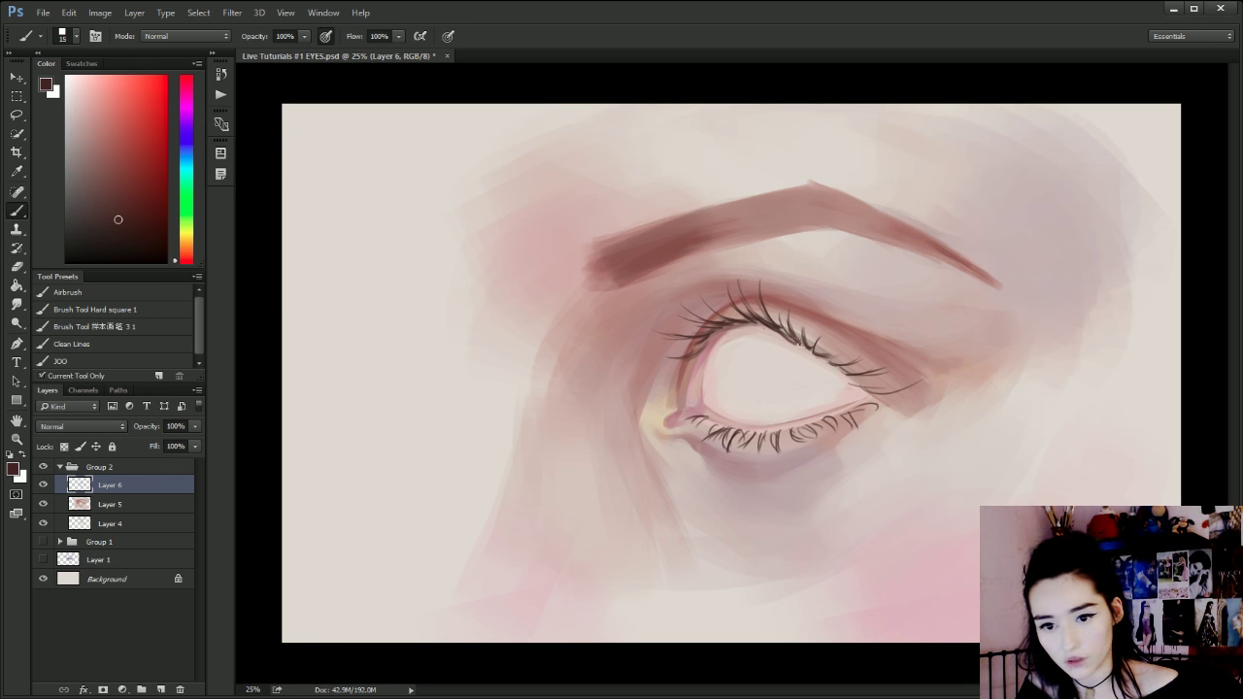
{"action": "key", "text": "ctrl+z"}
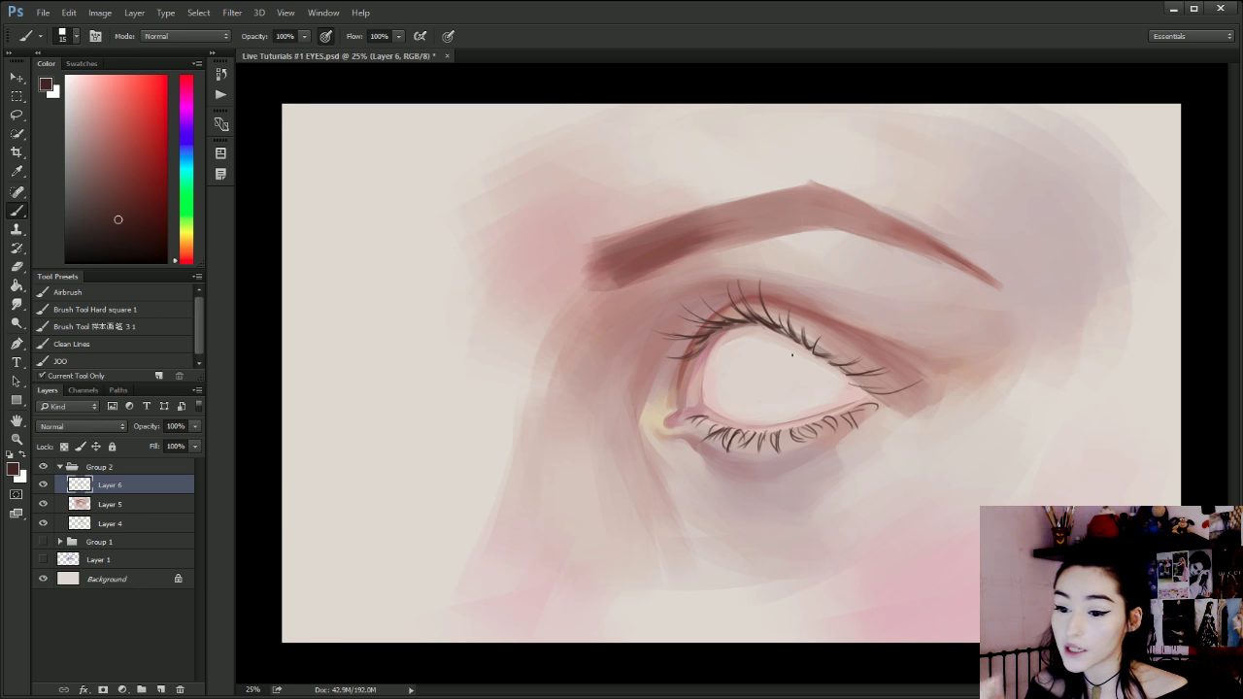
{"action": "left_click_drag", "start_coordinate": [767, 317], "coordinate": [810, 348]}
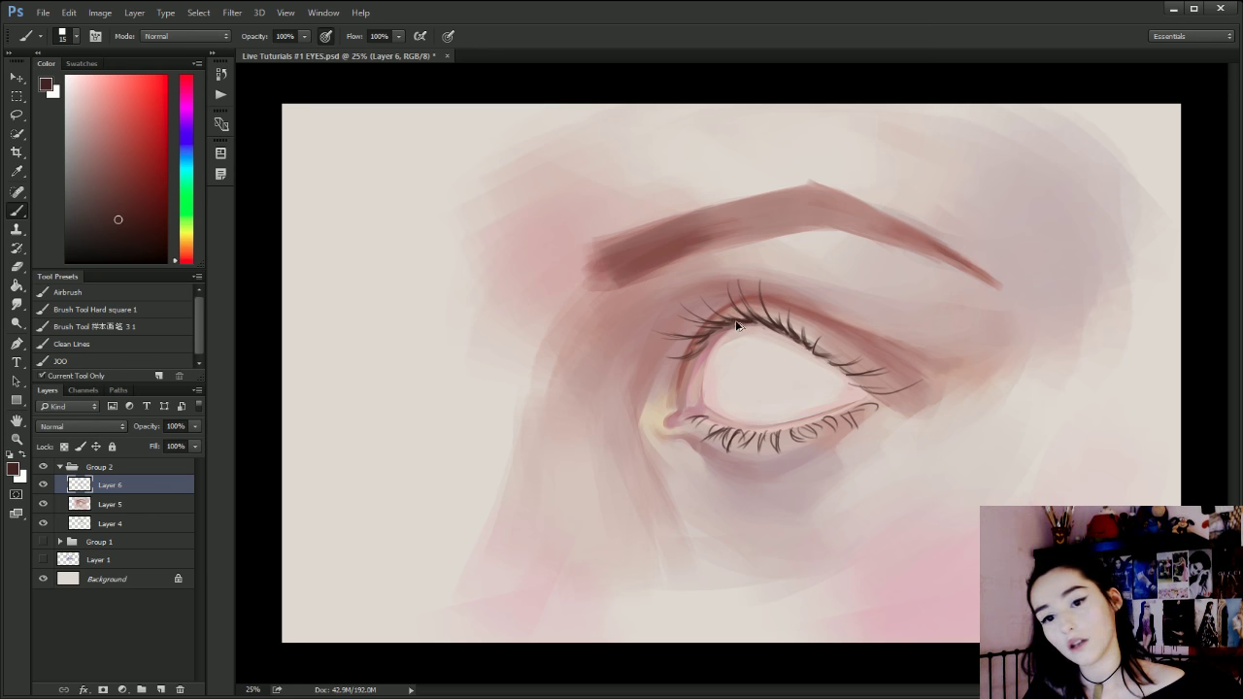
Add a fine lash inward of the upper eyelid's peak and thicken the roots there with the brush at size 25.
{"action": "key", "text": "bracketleft"}
{"action": "left_click_drag", "start_coordinate": [728, 316], "coordinate": [707, 282]}
{"action": "key", "text": "ctrl+z"}
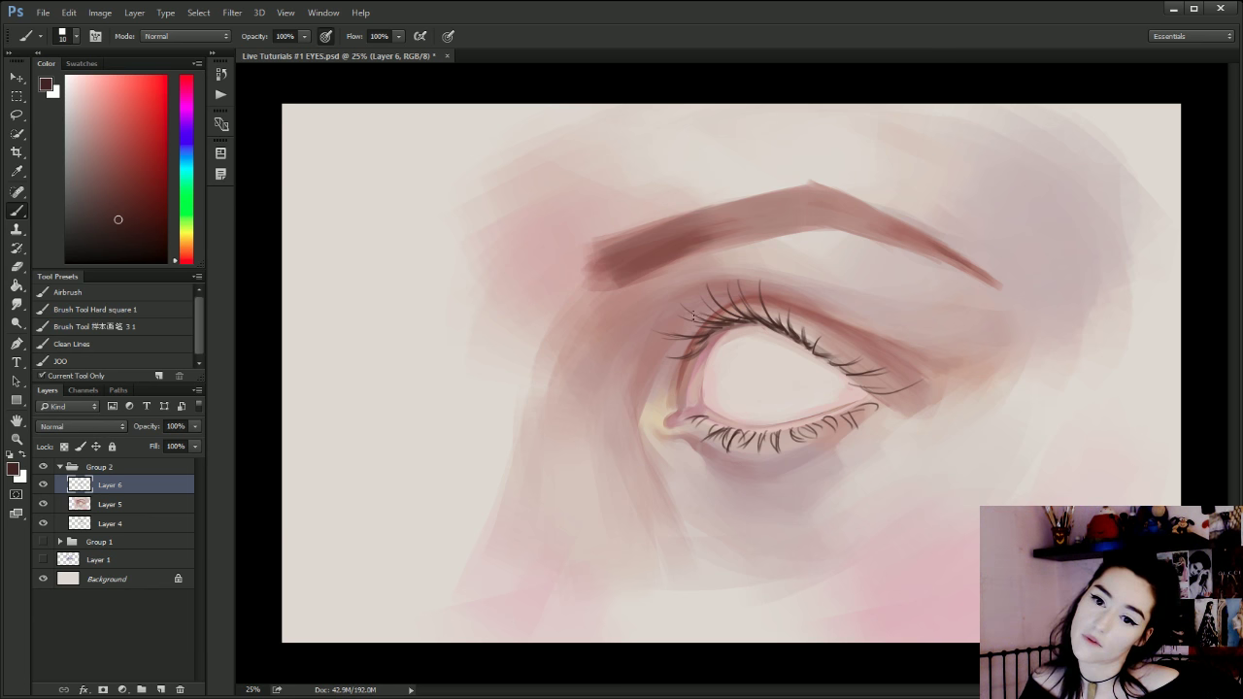
{"action": "key", "text": "bracketright"}
{"action": "key", "text": "bracketright"}
{"action": "key", "text": "bracketright"}
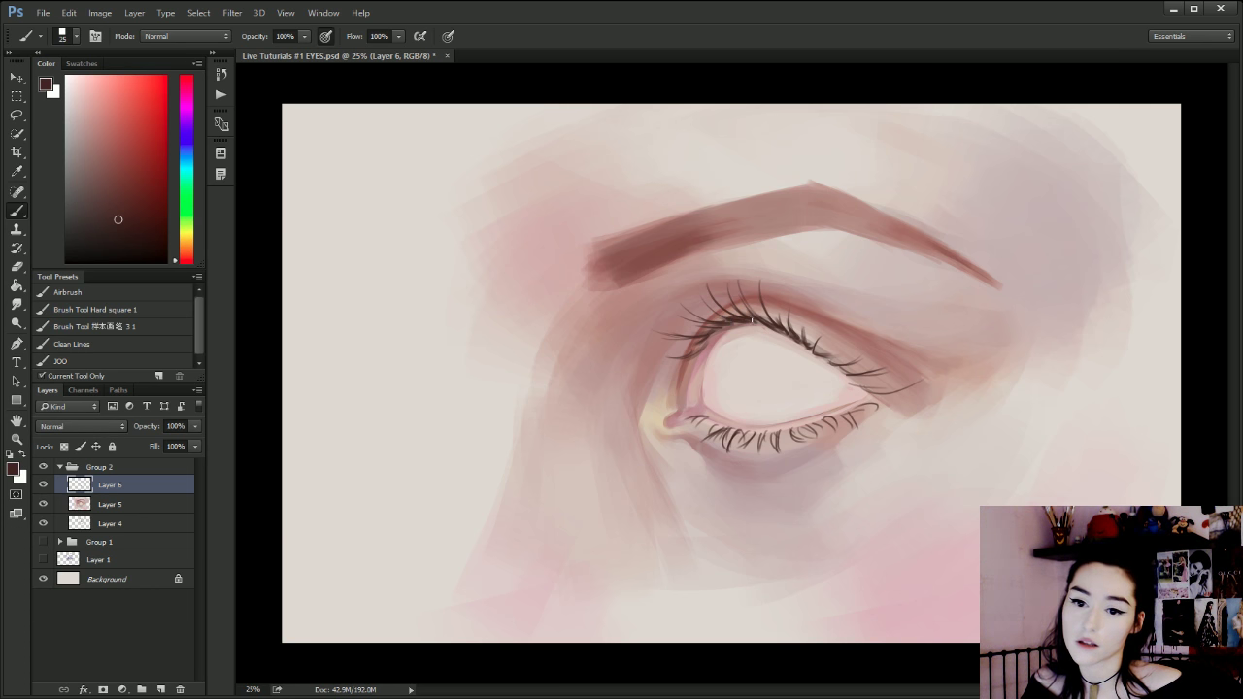
{"action": "left_click_drag", "start_coordinate": [740, 319], "coordinate": [720, 311]}
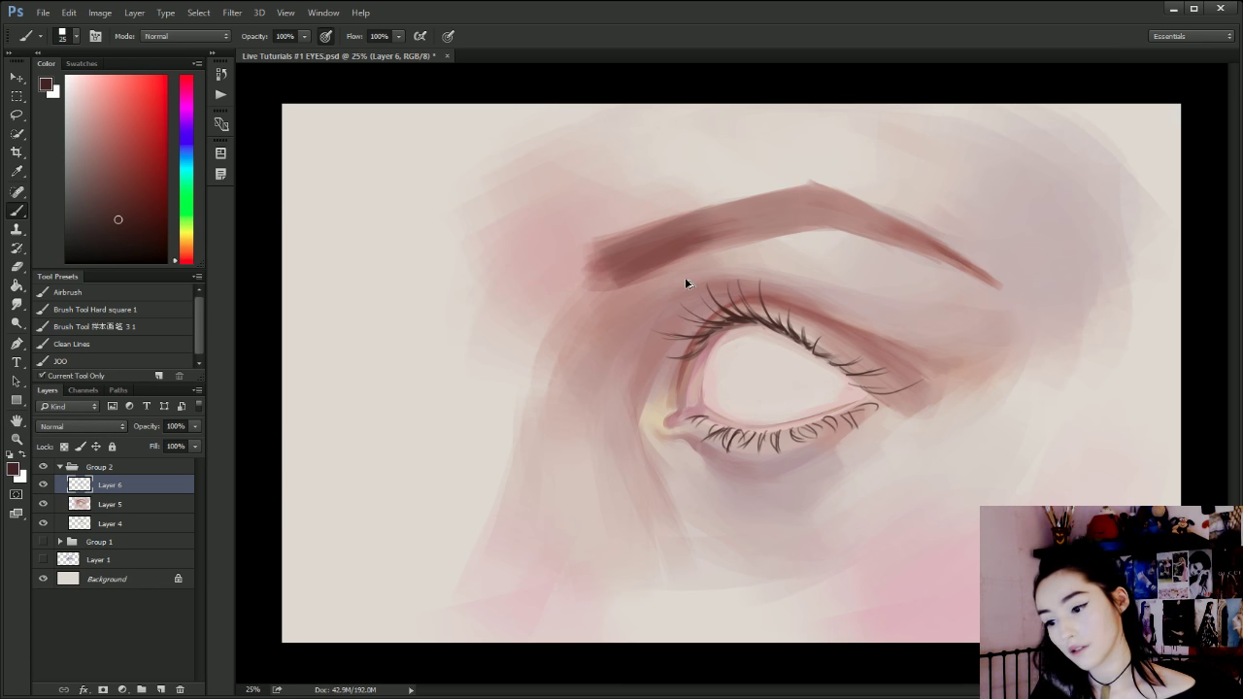
{"action": "key", "text": "ctrl+z"}
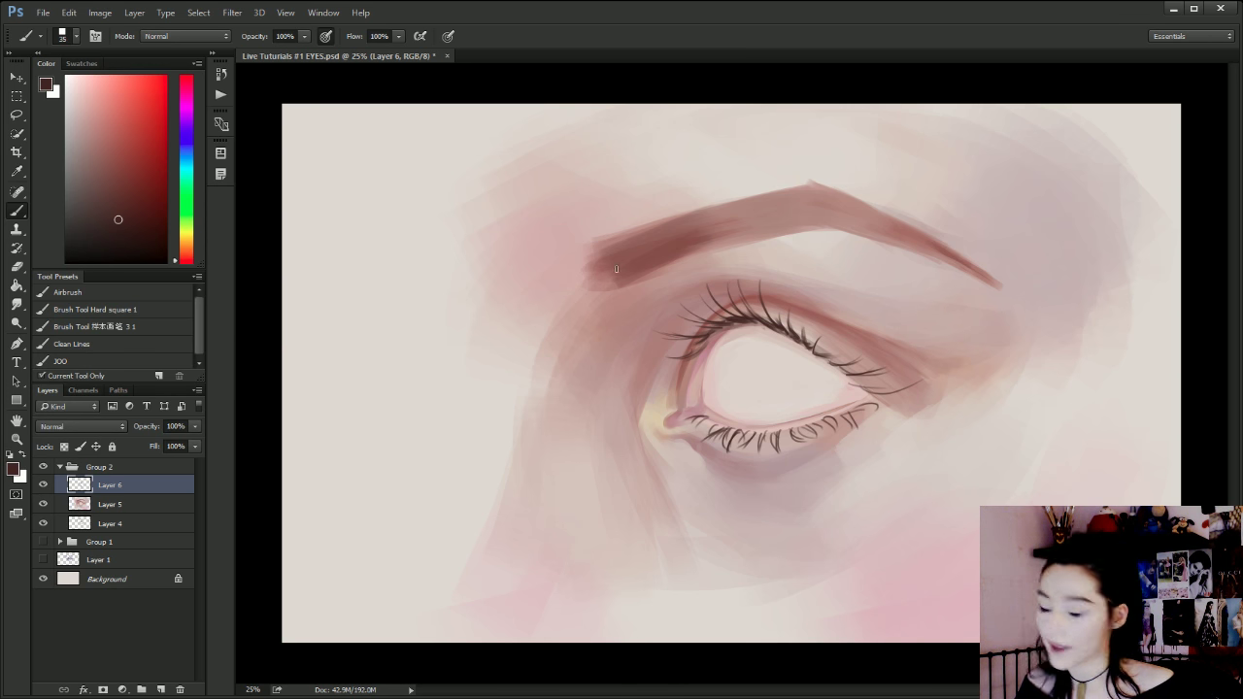
Try a stroke at the eyebrow's inner end with an enlarged brush and undo it.
{"action": "key", "text": "]"}
{"action": "key", "text": "]"}
{"action": "key", "text": "]"}
{"action": "key", "text": "]"}
{"action": "key", "text": "]"}
{"action": "key", "text": "]"}
{"action": "mouse_move", "coordinate": [608, 275]}
{"action": "left_mouse_down"}
{"action": "mouse_move", "coordinate": [666, 252]}
{"action": "mouse_move", "coordinate": [669, 228]}
{"action": "mouse_move", "coordinate": [733, 244]}
{"action": "mouse_move", "coordinate": [591, 259]}
{"action": "mouse_move", "coordinate": [611, 295]}
{"action": "left_mouse_up"}
{"action": "key", "text": "ctrl+z"}
Try thick curved hair strokes at the eyebrow's inner end with the brush at size 30, and undo them.
{"action": "key", "text": "bracketleft"}
{"action": "key", "text": "bracketleft"}
{"action": "key", "text": "bracketleft"}
{"action": "key", "text": "bracketleft"}
{"action": "key", "text": "bracketleft"}
{"action": "key", "text": "bracketleft"}
{"action": "key", "text": "ctrl+z"}
{"action": "key", "text": "bracketright"}
{"action": "key", "text": "bracketright"}
{"action": "mouse_move", "coordinate": [595, 239]}
{"action": "left_mouse_down"}
{"action": "mouse_move", "coordinate": [611, 285]}
{"action": "mouse_move", "coordinate": [615, 234]}
{"action": "left_mouse_up"}
{"action": "mouse_move", "coordinate": [608, 273]}
{"action": "left_mouse_down"}
{"action": "mouse_move", "coordinate": [626, 231]}
{"action": "mouse_move", "coordinate": [641, 228]}
{"action": "left_mouse_up"}
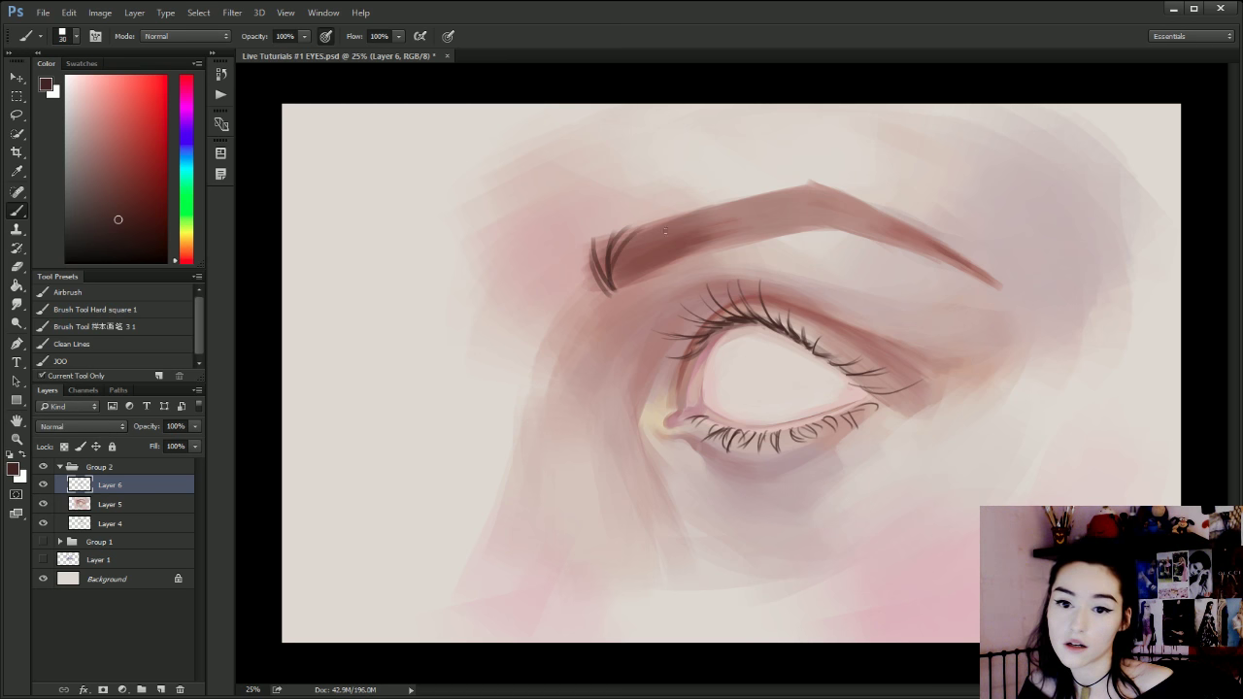
{"action": "key", "text": "ctrl+alt+z"}
{"action": "key", "text": "ctrl+alt+z"}
{"action": "key", "text": "ctrl+alt+z"}
{"action": "key", "text": "ctrl+alt+z"}
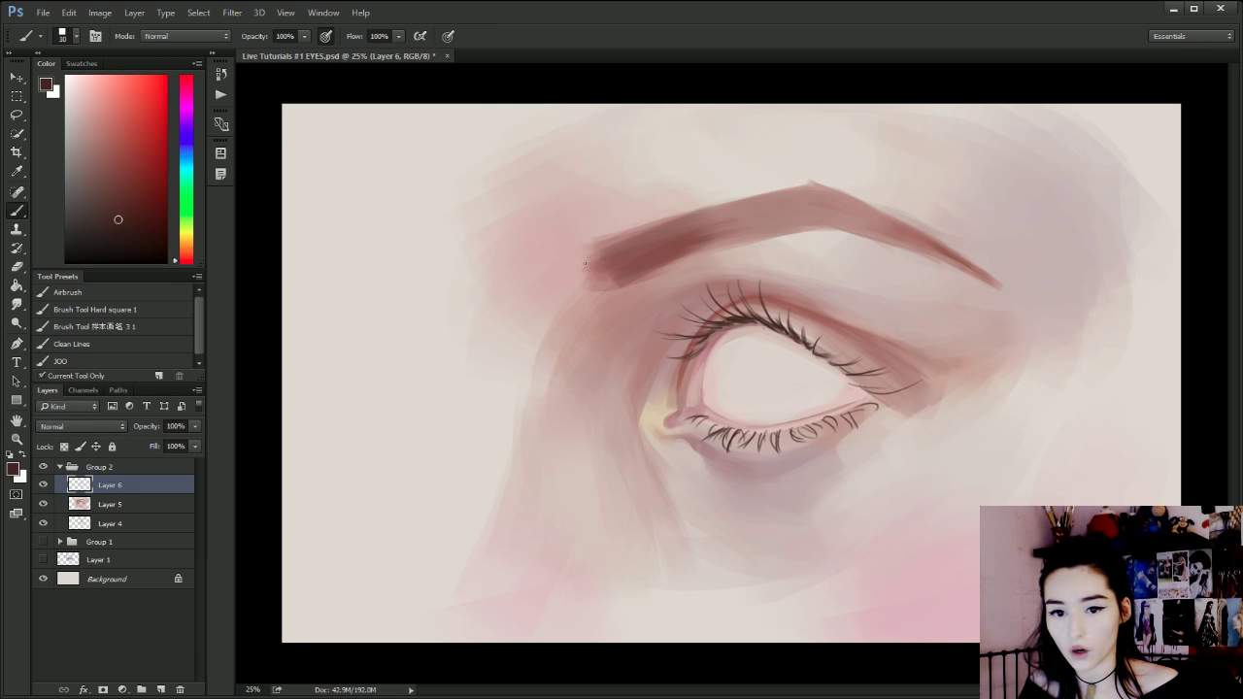
Reduce the brush to size 6 and draw thin, slightly slanted hairs at the eyebrow's inner end.
{"action": "key", "text": "bracketleft"}
{"action": "key", "text": "bracketleft"}
{"action": "key", "text": "bracketleft"}
{"action": "left_click_drag", "start_coordinate": [603, 303], "coordinate": [593, 243]}
{"action": "left_click_drag", "start_coordinate": [619, 288], "coordinate": [605, 240]}
Draw thin slanted hairs through the eyebrow's body and over its arch, flattening them toward the tail.
{"action": "mouse_move", "coordinate": [633, 282]}
{"action": "left_mouse_down"}
{"action": "mouse_move", "coordinate": [618, 238]}
{"action": "mouse_move", "coordinate": [651, 223]}
{"action": "left_mouse_up"}
{"action": "left_click_drag", "start_coordinate": [666, 239], "coordinate": [672, 215]}
{"action": "left_click_drag", "start_coordinate": [661, 266], "coordinate": [665, 242]}
{"action": "mouse_move", "coordinate": [677, 247]}
{"action": "left_mouse_down"}
{"action": "mouse_move", "coordinate": [692, 209]}
{"action": "mouse_move", "coordinate": [711, 201]}
{"action": "left_mouse_up"}
{"action": "mouse_move", "coordinate": [707, 249]}
{"action": "left_mouse_down"}
{"action": "mouse_move", "coordinate": [738, 197]}
{"action": "mouse_move", "coordinate": [767, 193]}
{"action": "left_mouse_up"}
{"action": "left_click_drag", "start_coordinate": [781, 209], "coordinate": [800, 195]}
{"action": "left_click_drag", "start_coordinate": [733, 242], "coordinate": [775, 211]}
{"action": "mouse_move", "coordinate": [775, 222]}
{"action": "left_mouse_down"}
{"action": "mouse_move", "coordinate": [830, 190]}
{"action": "mouse_move", "coordinate": [939, 255]}
{"action": "left_mouse_up"}
{"action": "left_click_drag", "start_coordinate": [886, 241], "coordinate": [977, 279]}
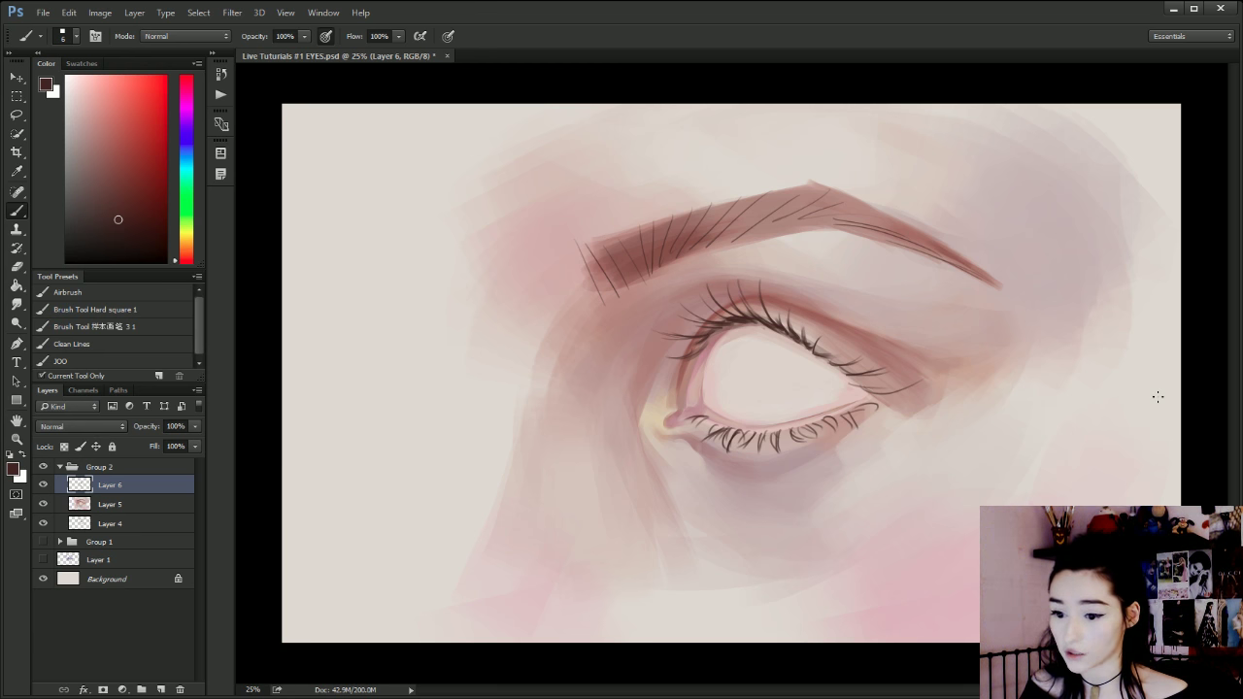
Undo the thin eyebrow hairs from the tail back toward the brow's inner end.
{"action": "key", "text": "ctrl+alt+z"}
{"action": "key", "text": "ctrl+alt+z"}
{"action": "key", "text": "ctrl+alt+z"}
{"action": "key", "text": "ctrl+alt+z"}
{"action": "key", "text": "ctrl+alt+z"}
{"action": "key", "text": "ctrl+alt+z"}
{"action": "key", "text": "ctrl+alt+z"}
{"action": "key", "text": "ctrl+alt+z"}
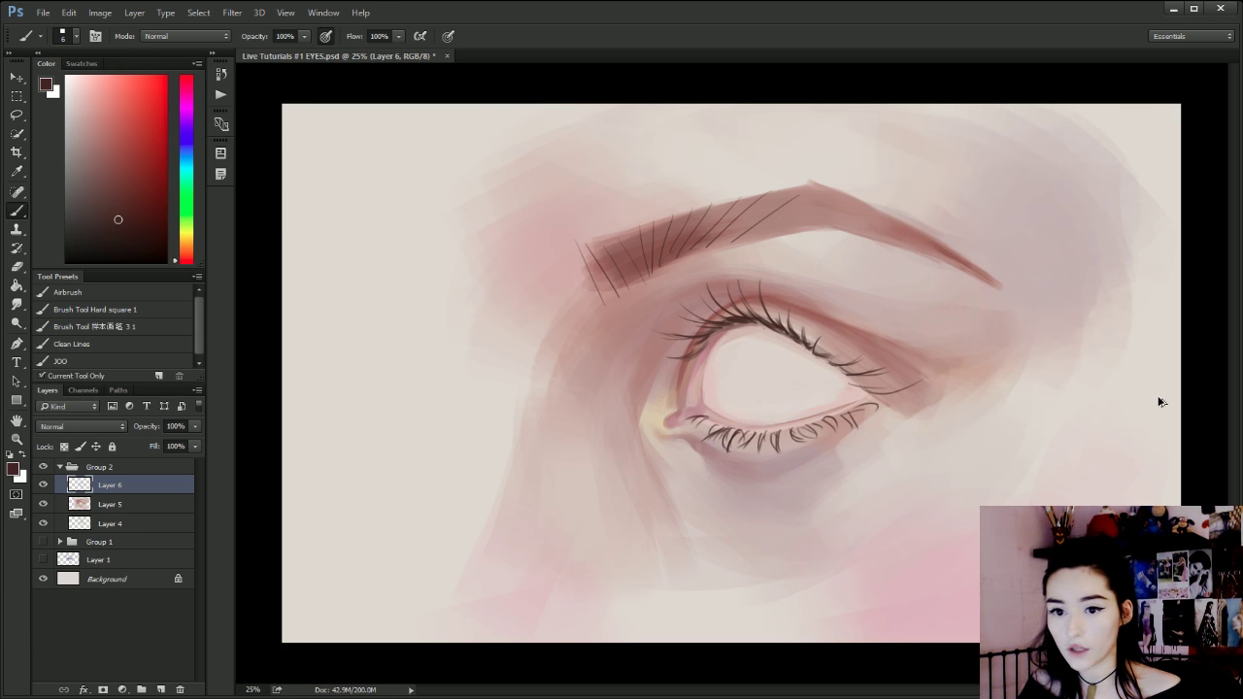
{"action": "key", "text": "ctrl+alt+z"}
{"action": "key", "text": "ctrl+alt+z"}
{"action": "key", "text": "ctrl+alt+z"}
{"action": "key", "text": "ctrl+alt+z"}
{"action": "key", "text": "ctrl+alt+z"}
{"action": "key", "text": "ctrl+alt+z"}
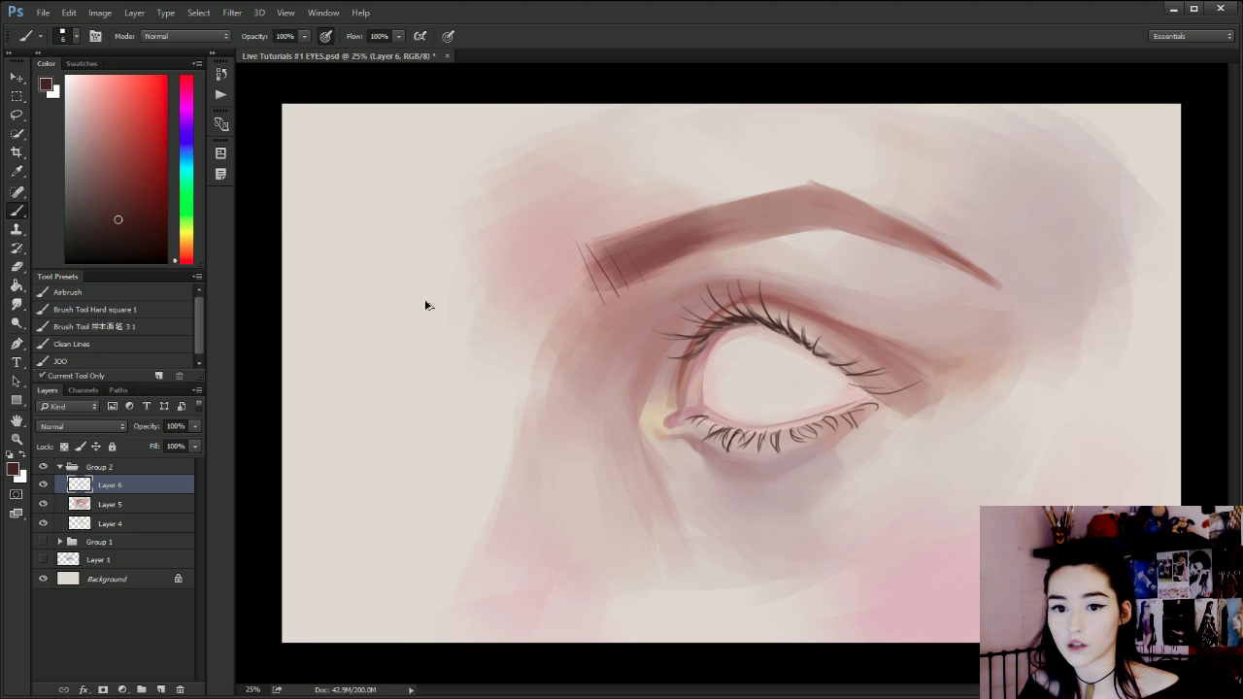
Undo the remaining thin hairs, set the brush size to 35 and paint curved hair strokes through the eyebrow's inner half.
{"action": "key", "text": "ctrl+alt+z"}
{"action": "key", "text": "bracketright"}
{"action": "key", "text": "bracketright"}
{"action": "key", "text": "bracketright"}
{"action": "key", "text": "bracketright"}
{"action": "key", "text": "bracketright"}
{"action": "key", "text": "bracketright"}
{"action": "key", "text": "bracketright"}
{"action": "key", "text": "bracketright"}
{"action": "key", "text": "bracketright"}
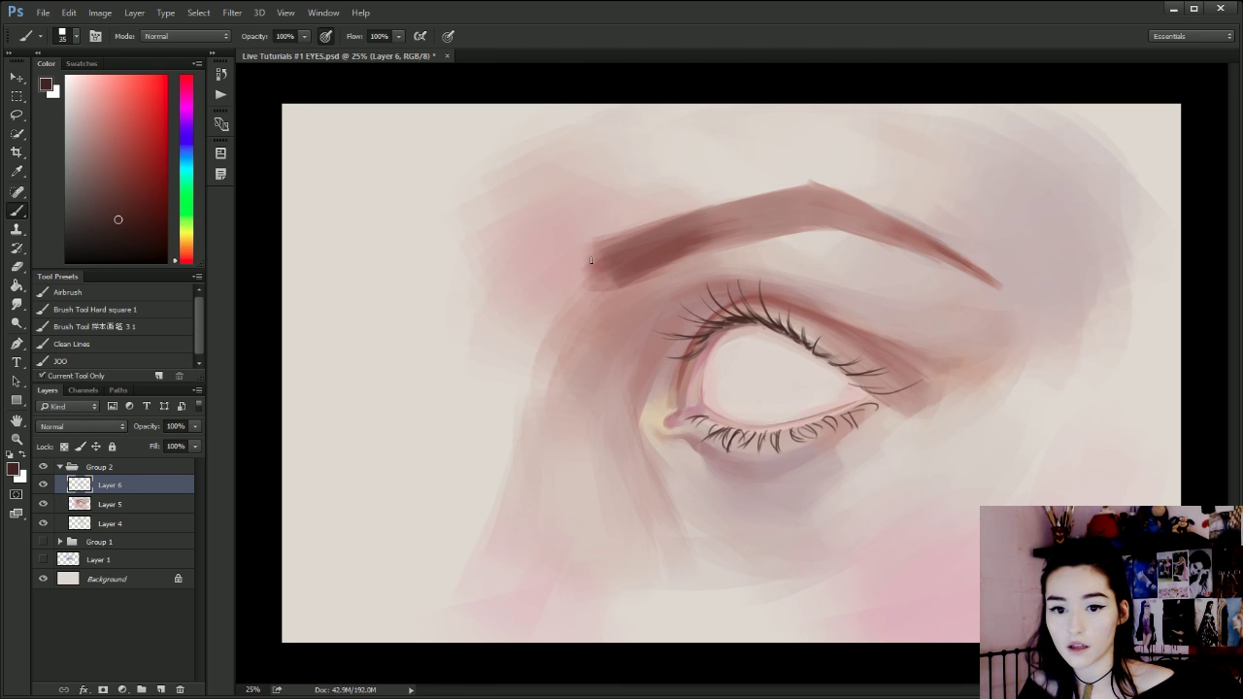
{"action": "left_click_drag", "start_coordinate": [585, 250], "coordinate": [612, 287]}
{"action": "mouse_move", "coordinate": [628, 278]}
{"action": "left_mouse_down"}
{"action": "mouse_move", "coordinate": [607, 247]}
{"action": "mouse_move", "coordinate": [631, 275]}
{"action": "mouse_move", "coordinate": [660, 220]}
{"action": "mouse_move", "coordinate": [635, 255]}
{"action": "mouse_move", "coordinate": [637, 279]}
{"action": "mouse_move", "coordinate": [672, 210]}
{"action": "mouse_move", "coordinate": [634, 273]}
{"action": "mouse_move", "coordinate": [675, 214]}
{"action": "left_mouse_up"}
{"action": "key", "text": "ctrl+z"}
{"action": "mouse_move", "coordinate": [647, 264]}
{"action": "left_mouse_down"}
{"action": "mouse_move", "coordinate": [683, 221]}
{"action": "mouse_move", "coordinate": [672, 233]}
{"action": "mouse_move", "coordinate": [713, 235]}
{"action": "mouse_move", "coordinate": [655, 265]}
{"action": "mouse_move", "coordinate": [727, 207]}
{"action": "left_mouse_up"}
{"action": "mouse_move", "coordinate": [701, 240]}
{"action": "left_mouse_down"}
{"action": "mouse_move", "coordinate": [759, 200]}
{"action": "mouse_move", "coordinate": [822, 190]}
{"action": "left_mouse_up"}
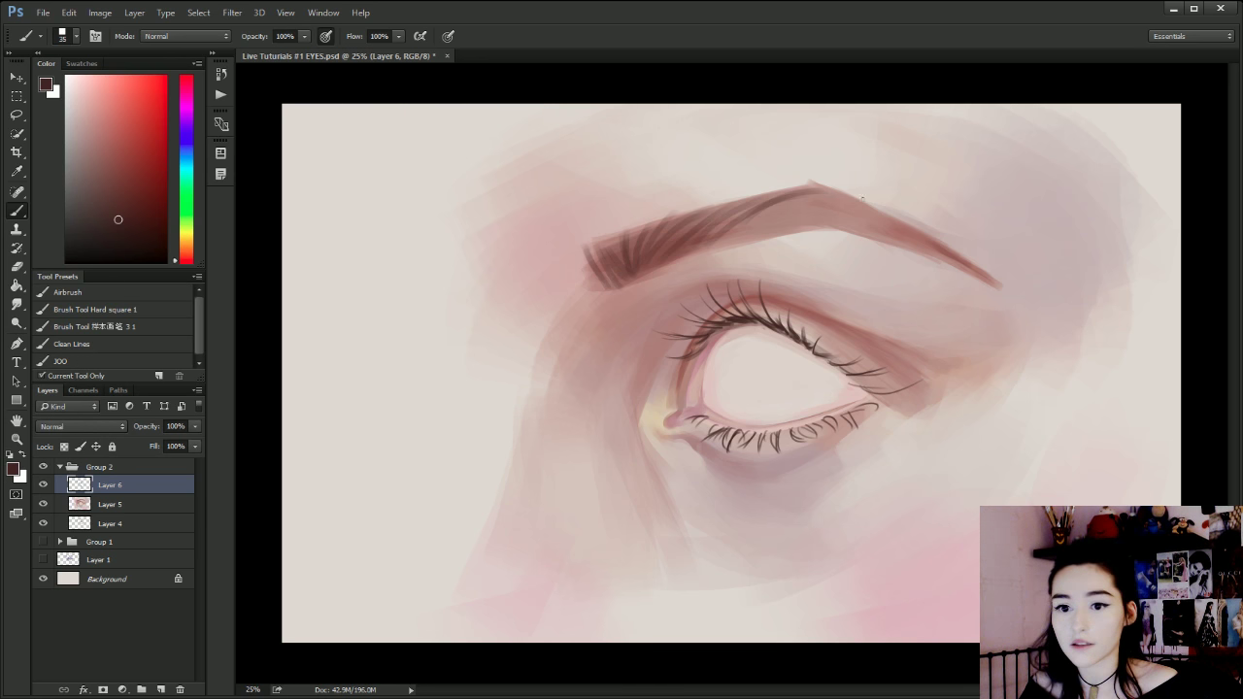
Continue the hair strokes over the eyebrow's arch toward the tail, and undo the last stroke.
{"action": "mouse_move", "coordinate": [758, 226]}
{"action": "left_mouse_down"}
{"action": "mouse_move", "coordinate": [847, 198]}
{"action": "mouse_move", "coordinate": [878, 205]}
{"action": "left_mouse_up"}
{"action": "mouse_move", "coordinate": [789, 214]}
{"action": "left_mouse_down"}
{"action": "mouse_move", "coordinate": [889, 236]}
{"action": "mouse_move", "coordinate": [808, 220]}
{"action": "mouse_move", "coordinate": [866, 221]}
{"action": "mouse_move", "coordinate": [942, 256]}
{"action": "left_mouse_up"}
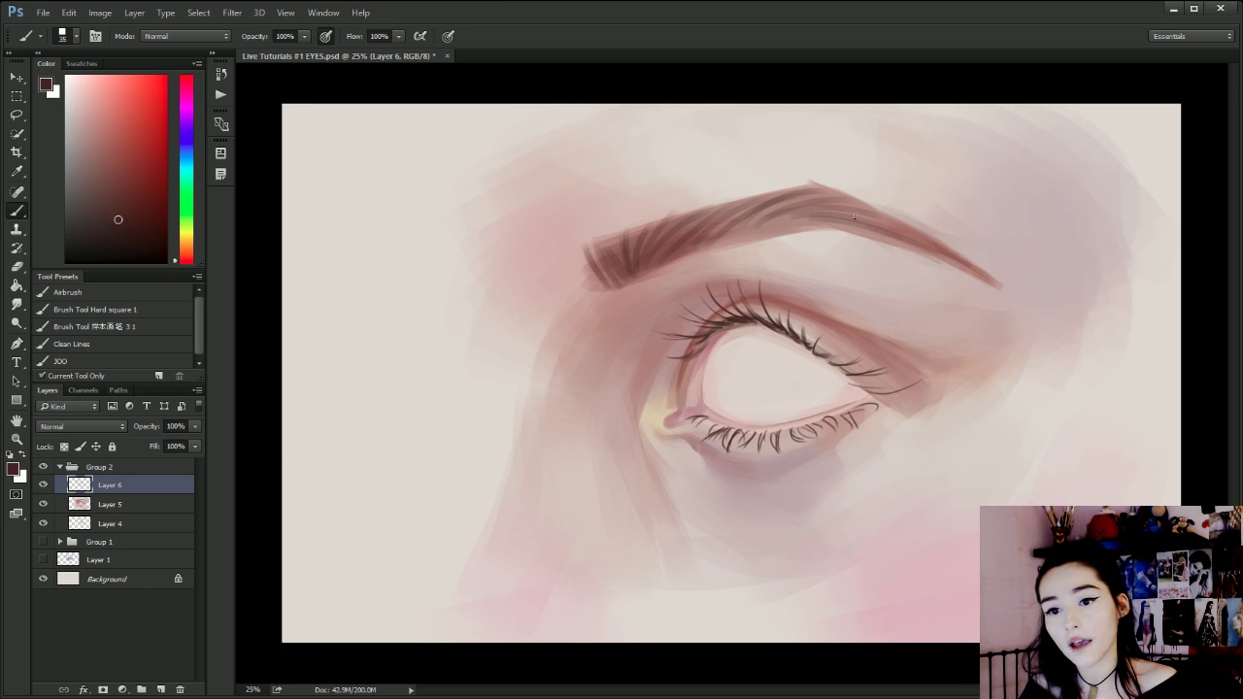
{"action": "left_click_drag", "start_coordinate": [845, 211], "coordinate": [952, 257]}
{"action": "left_click_drag", "start_coordinate": [953, 258], "coordinate": [975, 270]}
{"action": "mouse_move", "coordinate": [856, 205]}
{"action": "left_mouse_down"}
{"action": "mouse_move", "coordinate": [963, 258]}
{"action": "mouse_move", "coordinate": [850, 203]}
{"action": "mouse_move", "coordinate": [993, 275]}
{"action": "left_mouse_up"}
{"action": "key", "text": "ctrl+z"}
Reduce the brush to size 15 and paint tapered hair strokes along the eyebrow's tail to its tip.
{"action": "key", "text": "["}
{"action": "key", "text": "["}
{"action": "key", "text": "["}
{"action": "left_click_drag", "start_coordinate": [882, 222], "coordinate": [944, 247]}
{"action": "left_click_drag", "start_coordinate": [946, 248], "coordinate": [1001, 282]}
{"action": "left_click_drag", "start_coordinate": [908, 233], "coordinate": [1004, 290]}
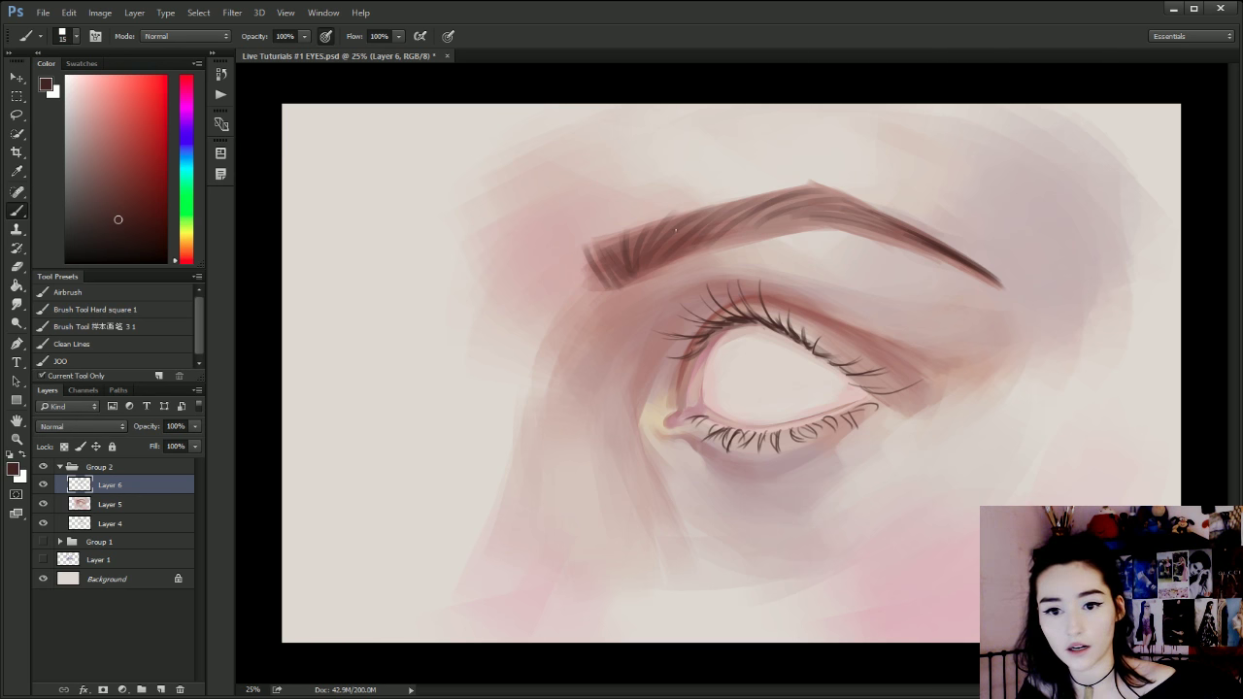
Sample the eyebrow's reddish brown and paint hair strokes through its inner body and upper edge up to the arch, starting at brush size 30.
{"action": "key", "text": "bracketright"}
{"action": "key", "text": "bracketright"}
{"action": "left_click", "coordinate": [684, 235], "text": "alt"}
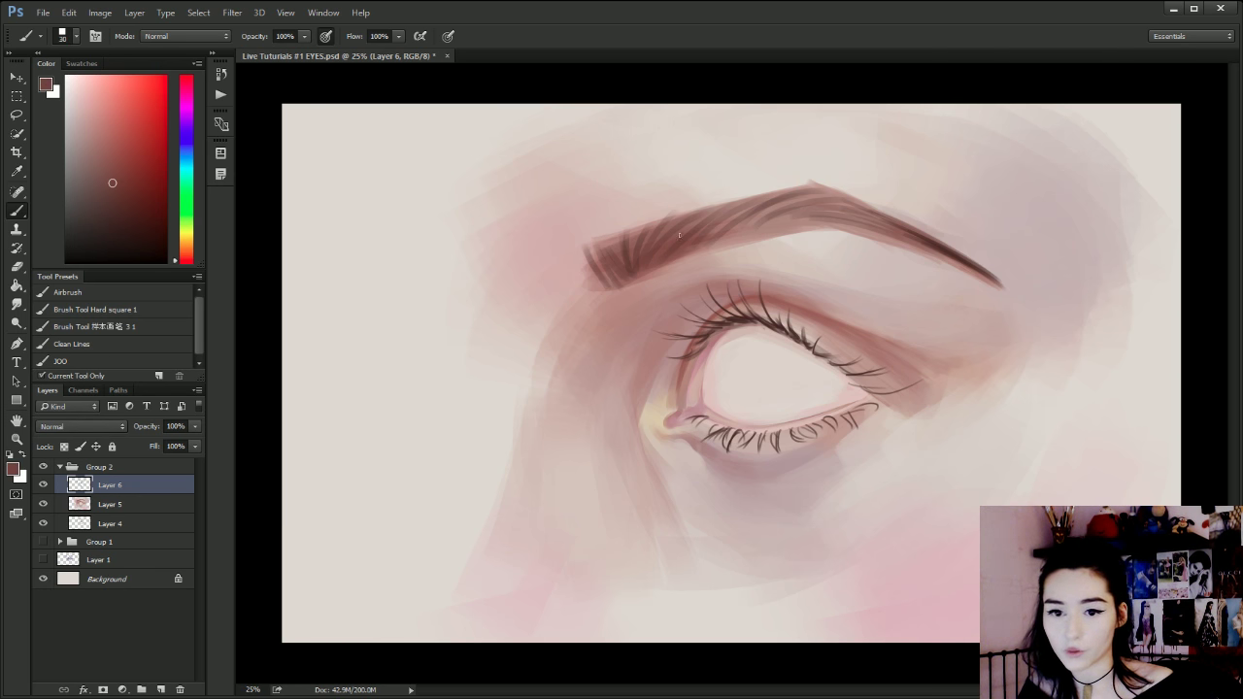
{"action": "left_click_drag", "start_coordinate": [697, 222], "coordinate": [654, 265]}
{"action": "mouse_move", "coordinate": [679, 231]}
{"action": "left_mouse_down"}
{"action": "mouse_move", "coordinate": [769, 191]}
{"action": "mouse_move", "coordinate": [687, 246]}
{"action": "mouse_move", "coordinate": [786, 197]}
{"action": "left_mouse_up"}
{"action": "key", "text": "bracketright"}
{"action": "key", "text": "bracketright"}
{"action": "key", "text": "bracketleft"}
{"action": "mouse_move", "coordinate": [666, 233]}
{"action": "left_mouse_down"}
{"action": "mouse_move", "coordinate": [736, 197]}
{"action": "mouse_move", "coordinate": [810, 185]}
{"action": "left_mouse_up"}
Reduce the brush to size 7 and draw thin hairs along the upper edge of the eyebrow's inner part.
{"action": "key", "text": "bracketleft"}
{"action": "key", "text": "bracketleft"}
{"action": "key", "text": "bracketleft"}
{"action": "key", "text": "bracketleft"}
{"action": "key", "text": "bracketleft"}
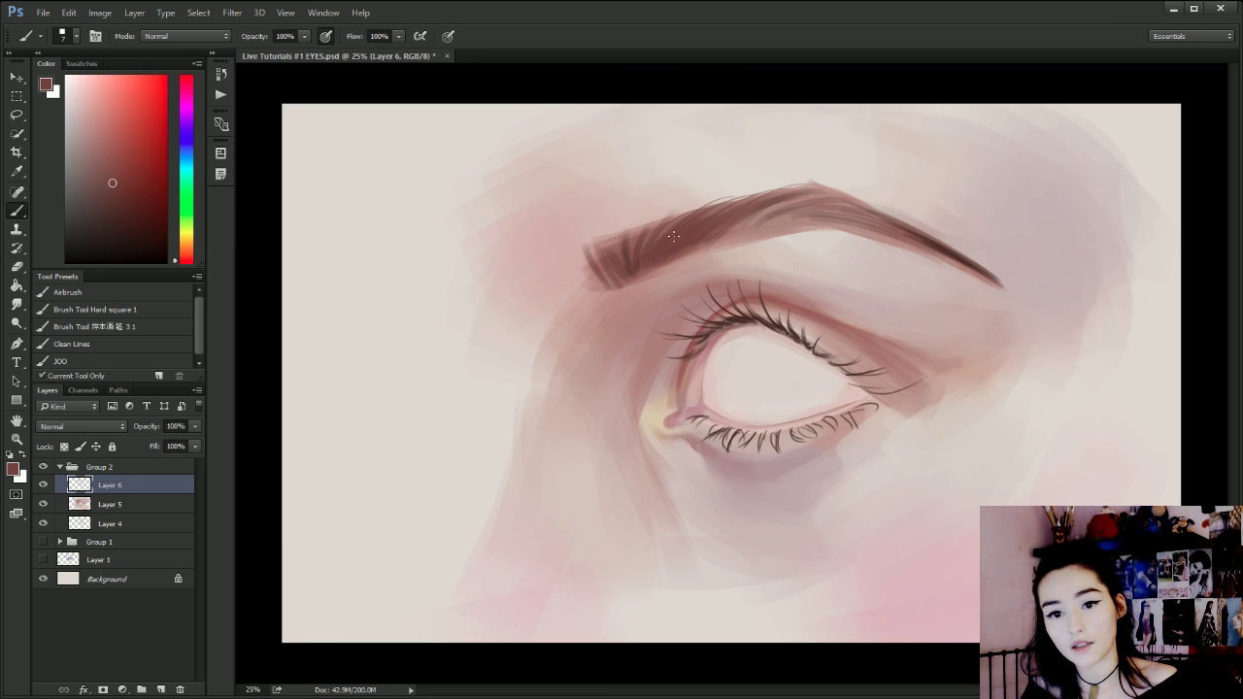
{"action": "left_click_drag", "start_coordinate": [670, 229], "coordinate": [700, 210]}
{"action": "left_click_drag", "start_coordinate": [649, 243], "coordinate": [670, 208]}
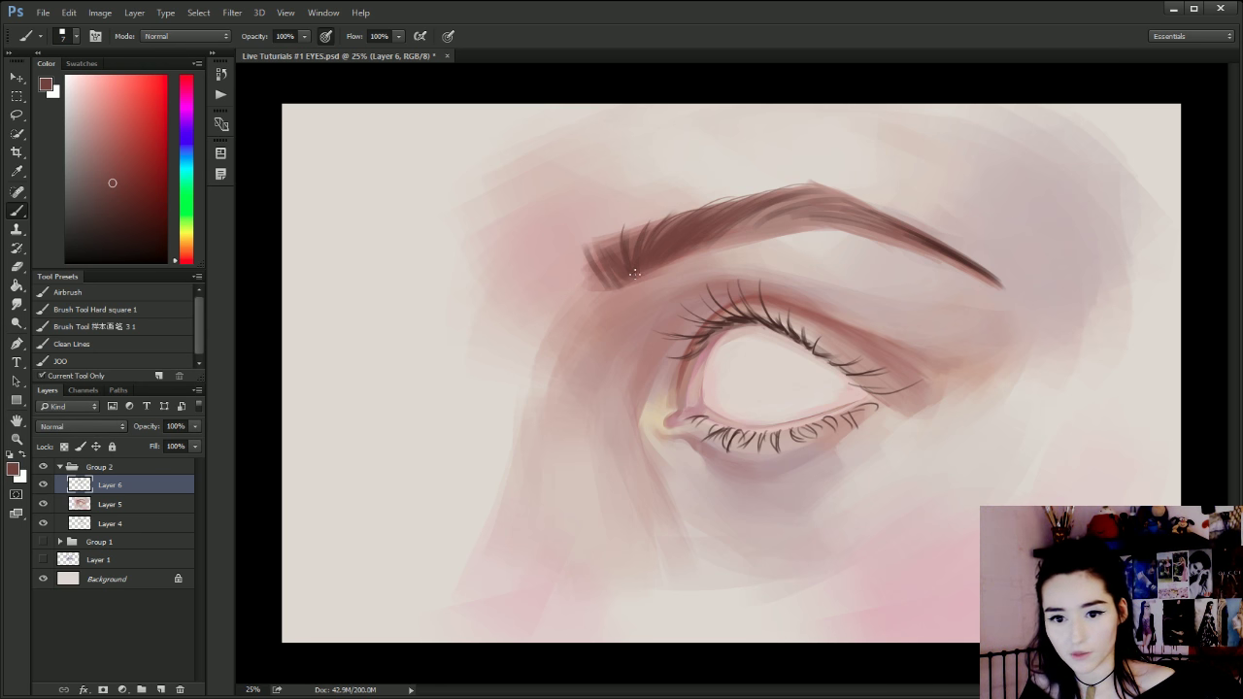
Try thin stray hairs above the eyebrow's tail and downward across it at brush size 9, and undo them.
{"action": "key", "text": "bracketright"}
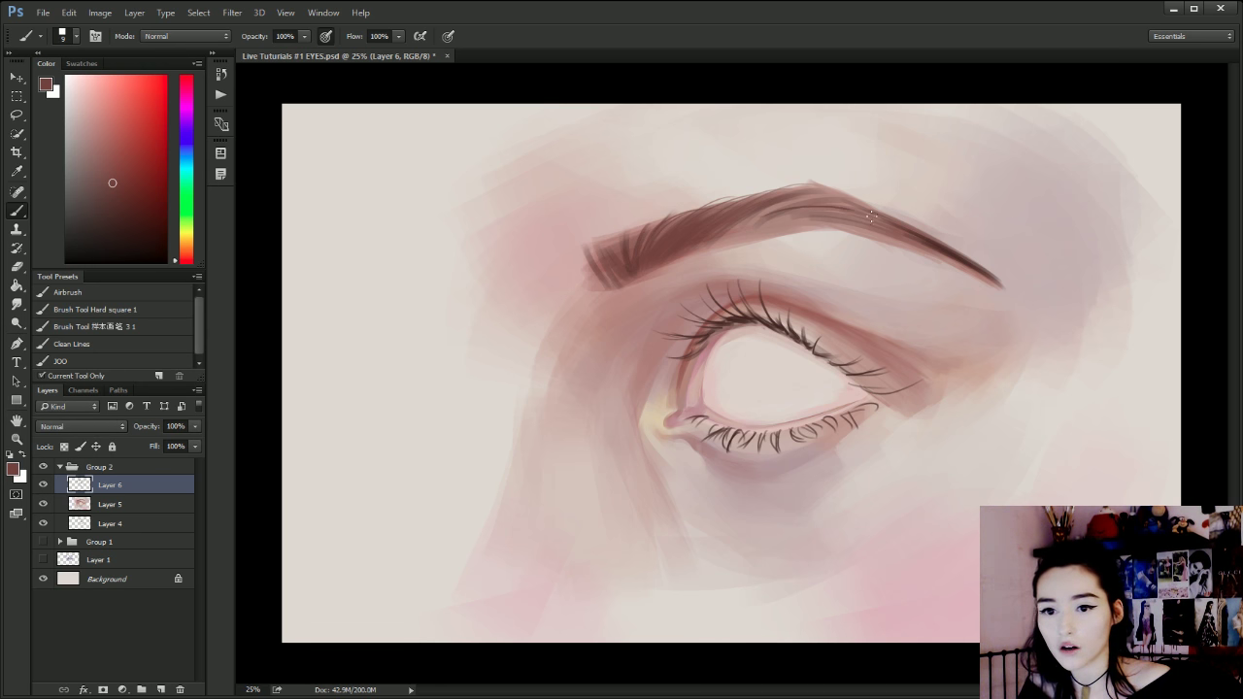
{"action": "left_click_drag", "start_coordinate": [874, 169], "coordinate": [966, 214]}
{"action": "left_click_drag", "start_coordinate": [858, 173], "coordinate": [981, 223]}
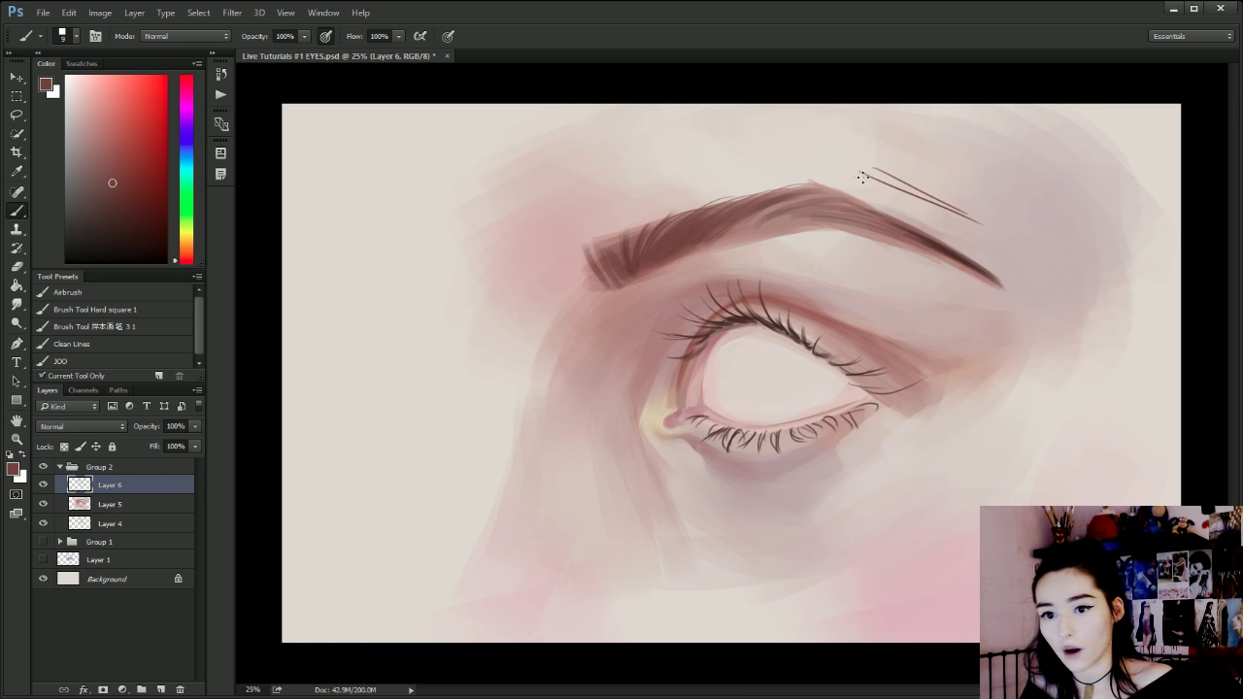
{"action": "mouse_move", "coordinate": [863, 169]}
{"action": "left_mouse_down"}
{"action": "mouse_move", "coordinate": [884, 247]}
{"action": "mouse_move", "coordinate": [866, 231]}
{"action": "mouse_move", "coordinate": [867, 298]}
{"action": "left_mouse_up"}
{"action": "key", "text": "ctrl+z"}
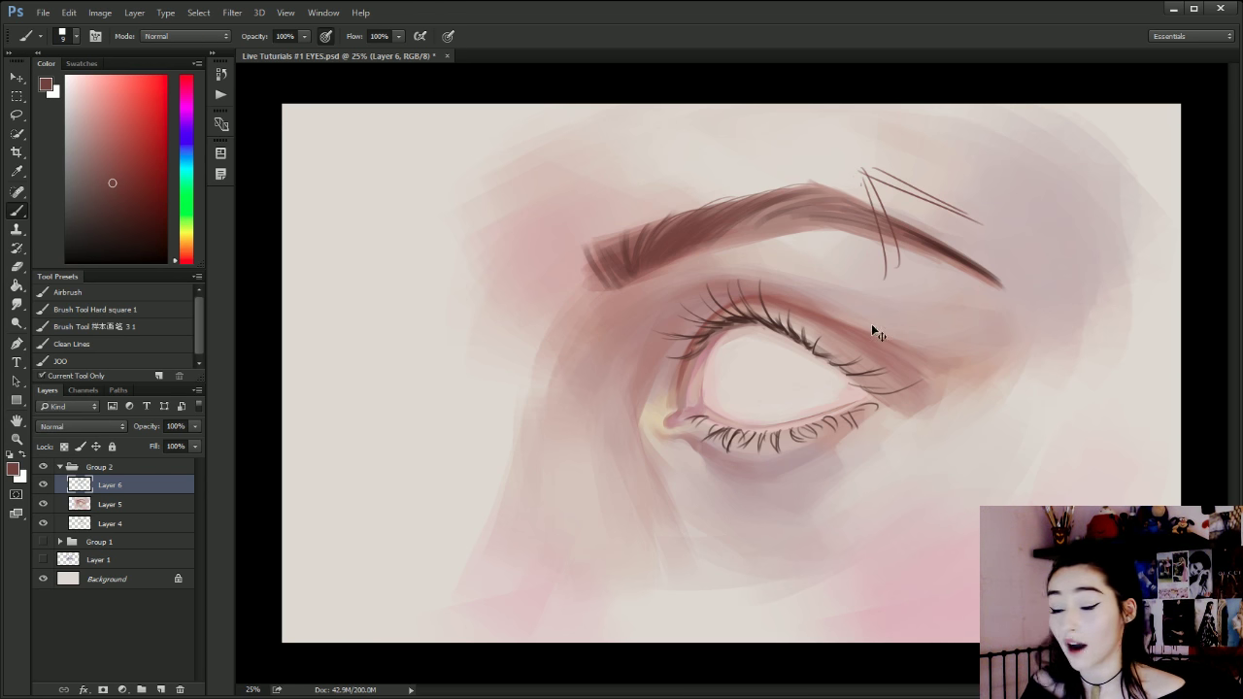
{"action": "key", "text": "ctrl+alt+z"}
{"action": "key", "text": "ctrl+alt+z"}
{"action": "key", "text": "ctrl+alt+z"}
{"action": "key", "text": "ctrl+alt+z"}
{"action": "key", "text": "ctrl+alt+z"}
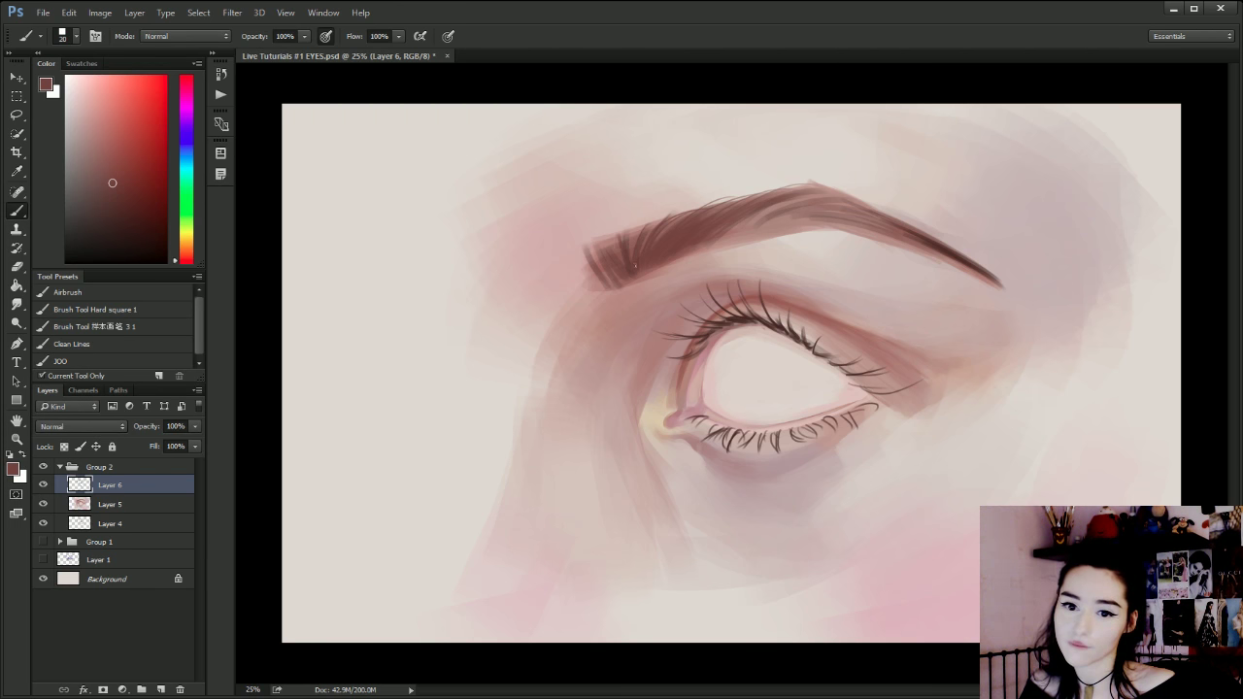
Paint short upright hairs at the eyebrow's inner edge with a slightly larger brush, and undo the surplus stroke.
{"action": "key", "text": "ctrl+z"}
{"action": "key", "text": "bracketright"}
{"action": "left_click_drag", "start_coordinate": [582, 243], "coordinate": [605, 284]}
{"action": "mouse_move", "coordinate": [591, 239]}
{"action": "left_mouse_down"}
{"action": "mouse_move", "coordinate": [634, 278]}
{"action": "mouse_move", "coordinate": [592, 237]}
{"action": "mouse_move", "coordinate": [614, 275]}
{"action": "mouse_move", "coordinate": [601, 277]}
{"action": "mouse_move", "coordinate": [615, 279]}
{"action": "mouse_move", "coordinate": [595, 230]}
{"action": "left_mouse_up"}
{"action": "key", "text": "ctrl+z"}
{"action": "key", "text": "ctrl+alt+z"}
Enlarge the brush and fill the eyebrow's inner end with broad reddish-brown strokes that follow the hair direction.
{"action": "key", "text": "bracketright"}
{"action": "key", "text": "bracketright"}
{"action": "key", "text": "bracketright"}
{"action": "mouse_move", "coordinate": [613, 274]}
{"action": "left_mouse_down"}
{"action": "mouse_move", "coordinate": [607, 231]}
{"action": "mouse_move", "coordinate": [618, 232]}
{"action": "left_mouse_up"}
{"action": "mouse_move", "coordinate": [624, 266]}
{"action": "left_mouse_down"}
{"action": "mouse_move", "coordinate": [658, 229]}
{"action": "mouse_move", "coordinate": [630, 271]}
{"action": "mouse_move", "coordinate": [713, 228]}
{"action": "mouse_move", "coordinate": [633, 276]}
{"action": "mouse_move", "coordinate": [629, 253]}
{"action": "mouse_move", "coordinate": [670, 224]}
{"action": "mouse_move", "coordinate": [614, 250]}
{"action": "mouse_move", "coordinate": [676, 239]}
{"action": "mouse_move", "coordinate": [651, 225]}
{"action": "mouse_move", "coordinate": [618, 239]}
{"action": "mouse_move", "coordinate": [719, 233]}
{"action": "mouse_move", "coordinate": [644, 240]}
{"action": "mouse_move", "coordinate": [713, 202]}
{"action": "left_mouse_up"}
{"action": "left_click_drag", "start_coordinate": [630, 225], "coordinate": [685, 206]}
Undo the excess broad strokes and draw fine hairs along the eyebrow's upper edge from the inner end to the tail.
{"action": "key", "text": "ctrl+alt+z"}
{"action": "key", "text": "ctrl+alt+z"}
{"action": "key", "text": "ctrl+alt+z"}
{"action": "key", "text": "ctrl+alt+z"}
{"action": "key", "text": "ctrl+alt+z"}
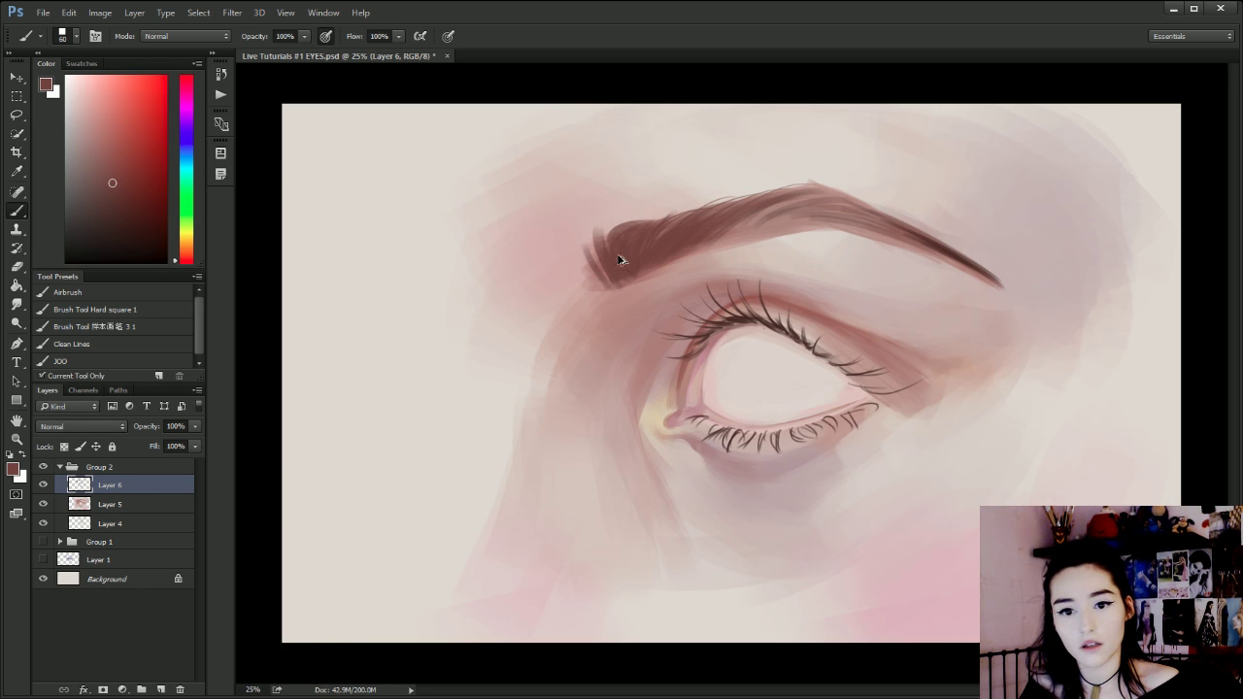
{"action": "left_click_drag", "start_coordinate": [612, 246], "coordinate": [635, 223]}
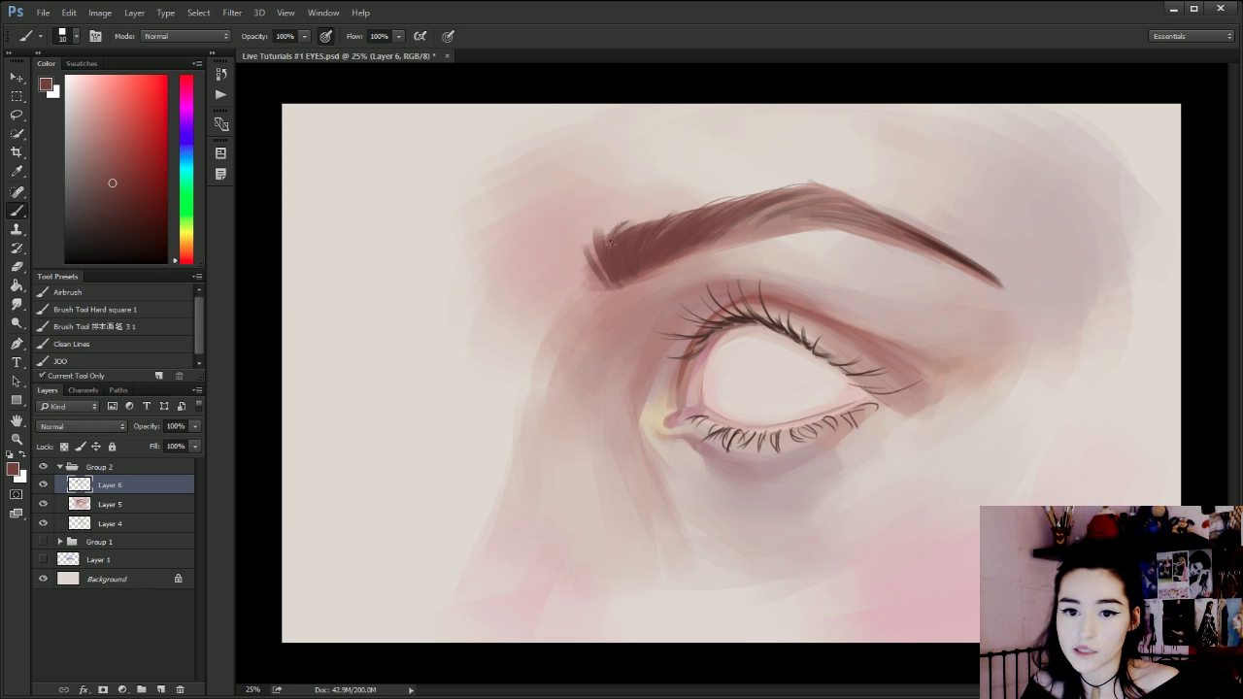
{"action": "mouse_move", "coordinate": [630, 223]}
{"action": "left_mouse_down"}
{"action": "mouse_move", "coordinate": [682, 203]}
{"action": "mouse_move", "coordinate": [783, 202]}
{"action": "mouse_move", "coordinate": [711, 203]}
{"action": "mouse_move", "coordinate": [787, 183]}
{"action": "mouse_move", "coordinate": [840, 192]}
{"action": "mouse_move", "coordinate": [826, 184]}
{"action": "mouse_move", "coordinate": [947, 243]}
{"action": "left_mouse_up"}
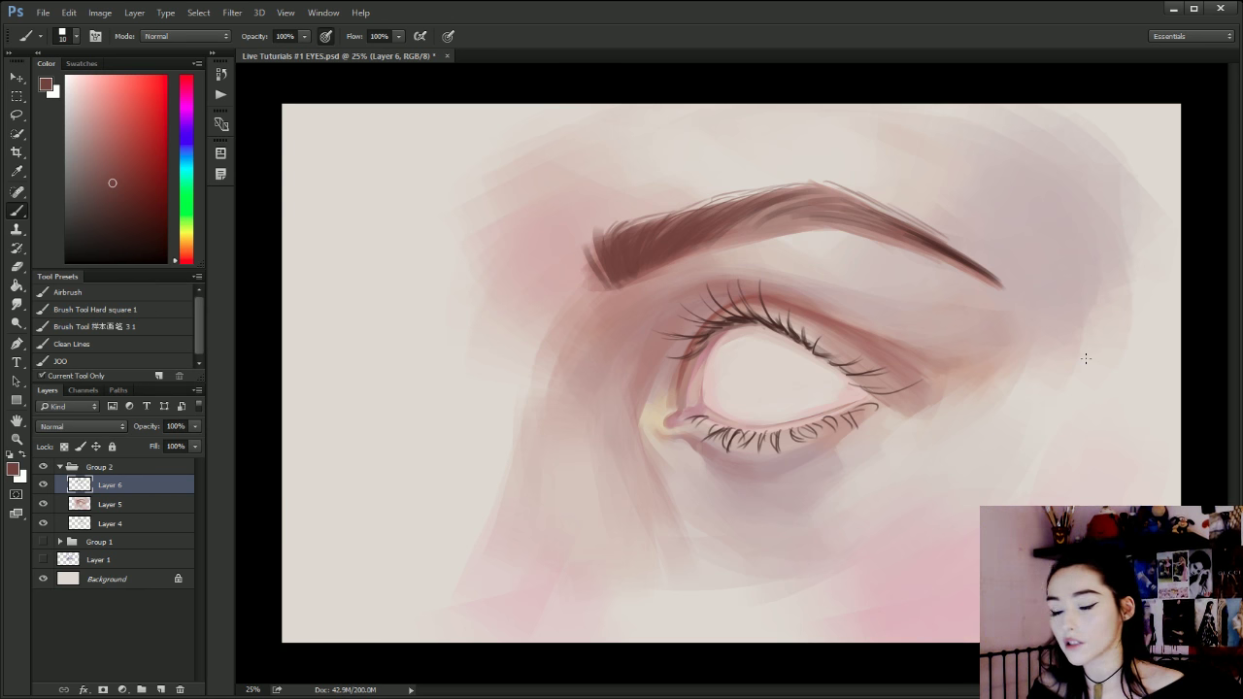
Sketch demonstration strokes above the eyebrow showing the hair direction from upright at the inner end to downward at the tail.
{"action": "mouse_move", "coordinate": [588, 142]}
{"action": "left_mouse_down"}
{"action": "mouse_move", "coordinate": [601, 198]}
{"action": "mouse_move", "coordinate": [615, 190]}
{"action": "left_mouse_up"}
{"action": "mouse_move", "coordinate": [623, 134]}
{"action": "left_mouse_down"}
{"action": "mouse_move", "coordinate": [631, 183]}
{"action": "mouse_move", "coordinate": [692, 124]}
{"action": "left_mouse_up"}
{"action": "key", "text": "ctrl+alt+z"}
{"action": "key", "text": "ctrl+alt+z"}
{"action": "key", "text": "ctrl+alt+z"}
{"action": "mouse_move", "coordinate": [609, 135]}
{"action": "left_mouse_down"}
{"action": "mouse_move", "coordinate": [626, 175]}
{"action": "mouse_move", "coordinate": [657, 112]}
{"action": "left_mouse_up"}
{"action": "mouse_move", "coordinate": [637, 166]}
{"action": "left_mouse_down"}
{"action": "mouse_move", "coordinate": [696, 113]}
{"action": "mouse_move", "coordinate": [756, 112]}
{"action": "left_mouse_up"}
{"action": "mouse_move", "coordinate": [735, 132]}
{"action": "left_mouse_down"}
{"action": "mouse_move", "coordinate": [895, 138]}
{"action": "mouse_move", "coordinate": [942, 183]}
{"action": "left_mouse_up"}
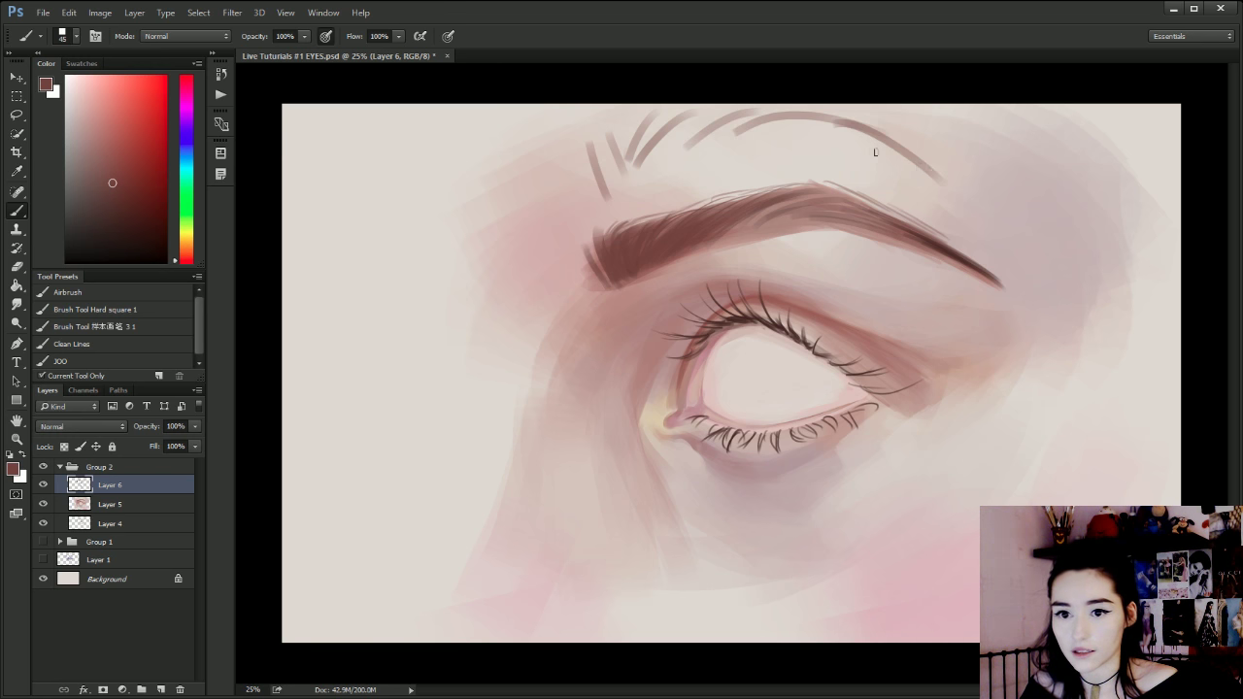
{"action": "left_click_drag", "start_coordinate": [870, 148], "coordinate": [1015, 219]}
Undo all the hair-direction demonstration strokes above the eyebrow.
{"action": "key", "text": "ctrl+alt+z"}
{"action": "key", "text": "ctrl+alt+z"}
{"action": "key", "text": "ctrl+alt+z"}
{"action": "key", "text": "ctrl+alt+z"}
{"action": "key", "text": "ctrl+alt+z"}
{"action": "key", "text": "ctrl+alt+z"}
{"action": "key", "text": "ctrl+alt+z"}
{"action": "key", "text": "ctrl+alt+z"}
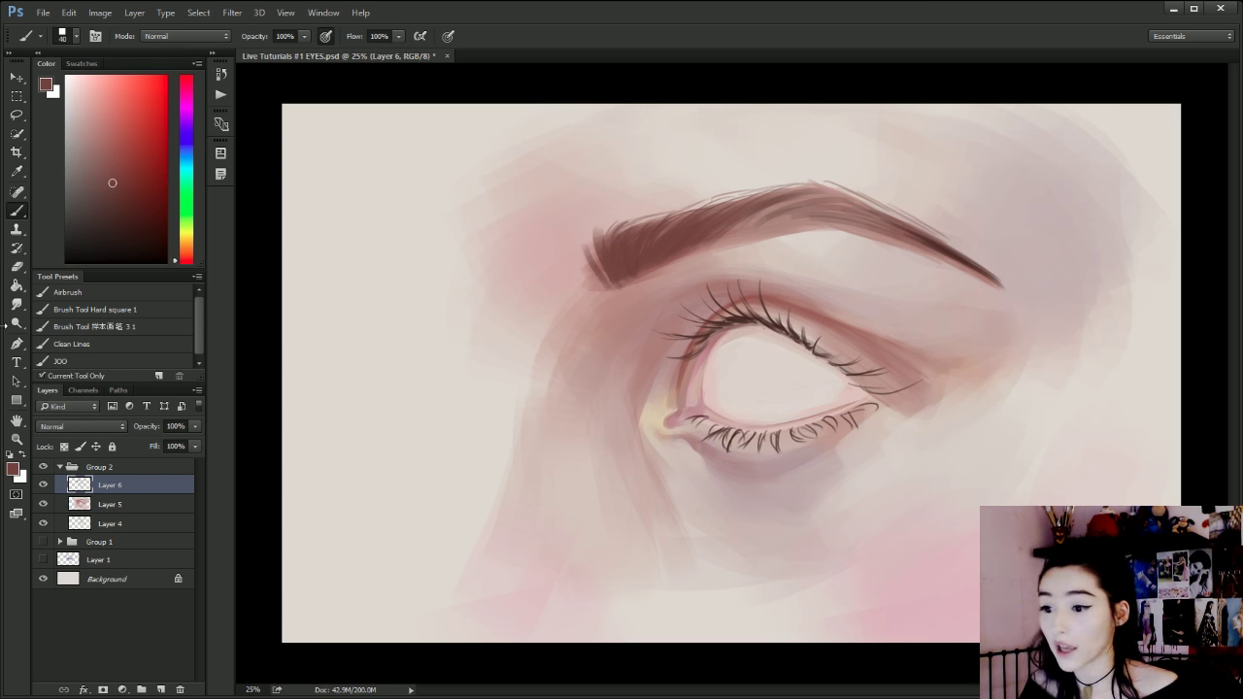
Paint hair strokes over the eyebrow's arch toward the tail with the brush at size 35.
{"action": "mouse_move", "coordinate": [805, 209]}
{"action": "left_mouse_down"}
{"action": "mouse_move", "coordinate": [849, 204]}
{"action": "mouse_move", "coordinate": [812, 210]}
{"action": "mouse_move", "coordinate": [889, 232]}
{"action": "left_mouse_up"}
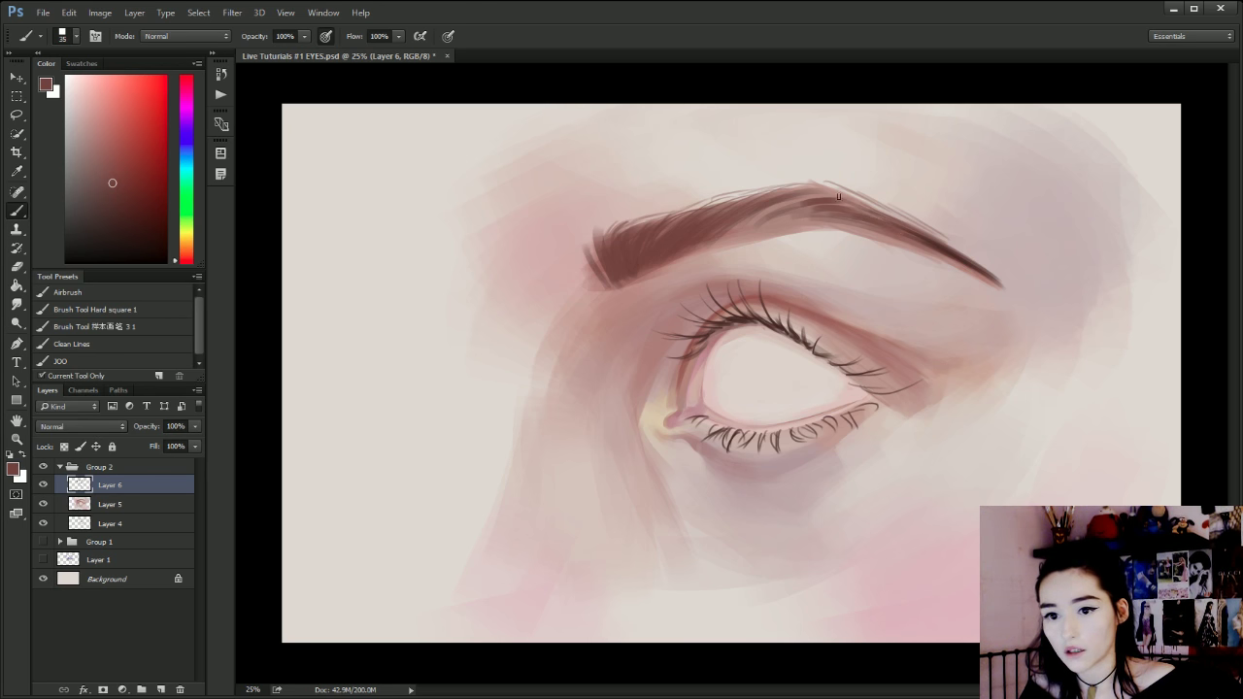
{"action": "left_click_drag", "start_coordinate": [837, 199], "coordinate": [897, 220]}
Try thin hairs in the middle of the eyebrow with the brush at size 6, and undo them.
{"action": "key", "text": "bracketleft"}
{"action": "key", "text": "bracketleft"}
{"action": "key", "text": "bracketleft"}
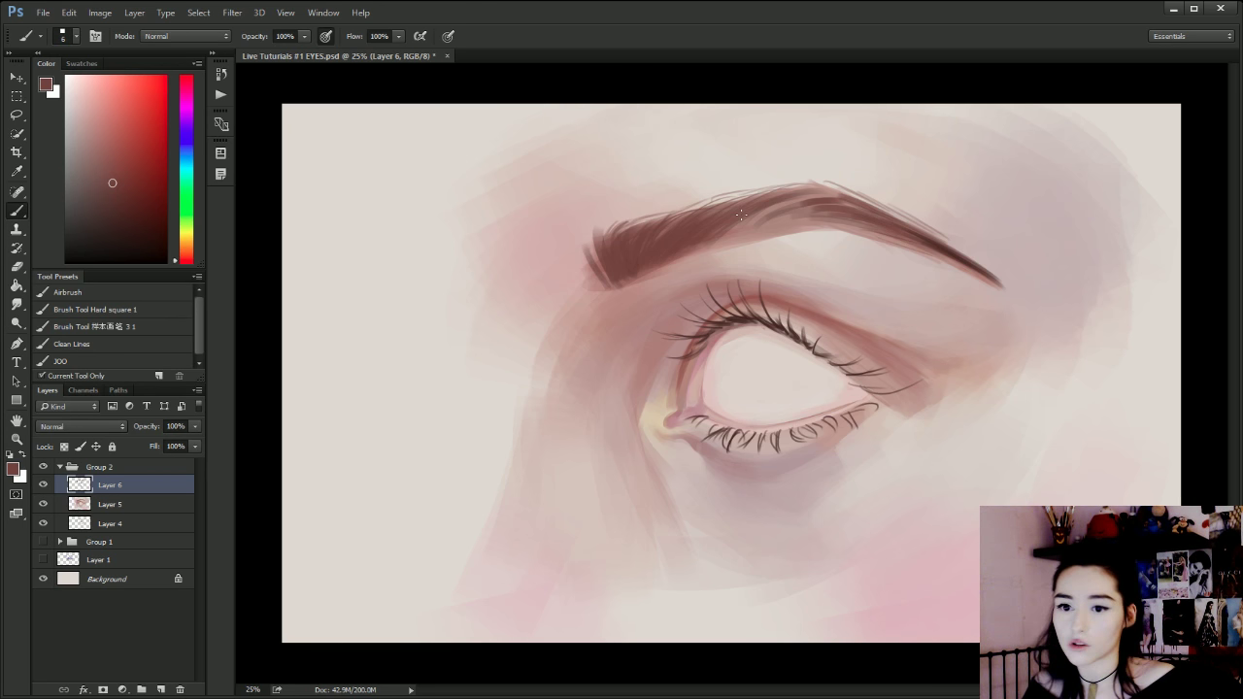
{"action": "left_click_drag", "start_coordinate": [745, 222], "coordinate": [776, 205]}
{"action": "mouse_move", "coordinate": [738, 233]}
{"action": "left_mouse_down"}
{"action": "mouse_move", "coordinate": [766, 200]}
{"action": "mouse_move", "coordinate": [820, 193]}
{"action": "mouse_move", "coordinate": [750, 202]}
{"action": "left_mouse_up"}
{"action": "key", "text": "ctrl+alt+z"}
{"action": "key", "text": "ctrl+alt+z"}
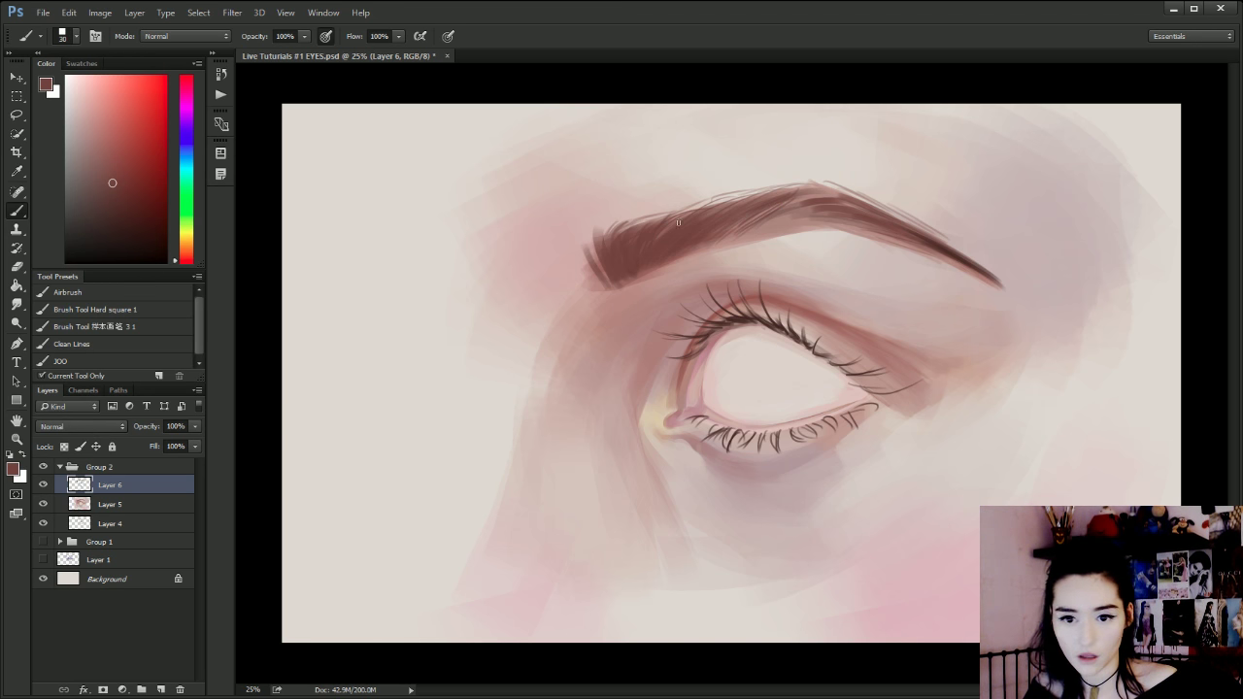
Draw fine curved hairs sticking out from the eyebrow's inner edge, redoing the first one with a smaller brush.
{"action": "mouse_move", "coordinate": [585, 235]}
{"action": "left_mouse_down"}
{"action": "mouse_move", "coordinate": [614, 277]}
{"action": "mouse_move", "coordinate": [581, 233]}
{"action": "mouse_move", "coordinate": [593, 288]}
{"action": "left_mouse_up"}
{"action": "key", "text": "ctrl+z"}
{"action": "key", "text": "["}
{"action": "left_click_drag", "start_coordinate": [579, 243], "coordinate": [600, 285]}
{"action": "left_click_drag", "start_coordinate": [579, 246], "coordinate": [600, 290]}
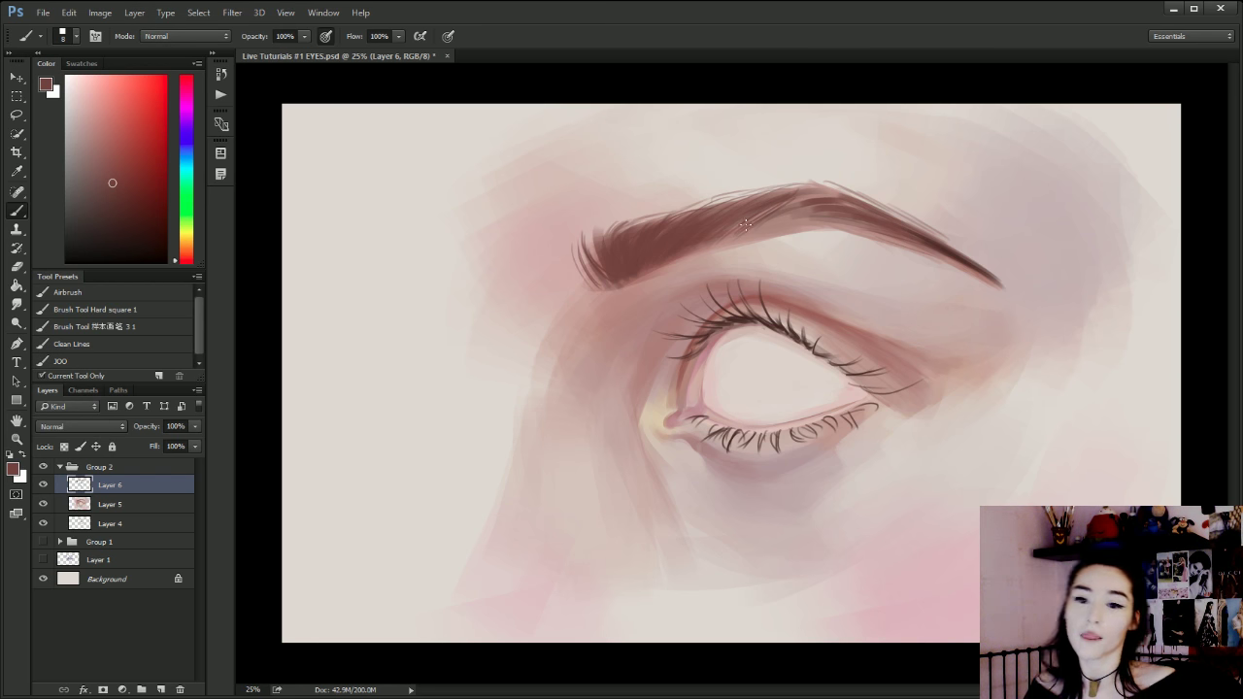
{"action": "left_click", "coordinate": [796, 202], "text": "alt"}
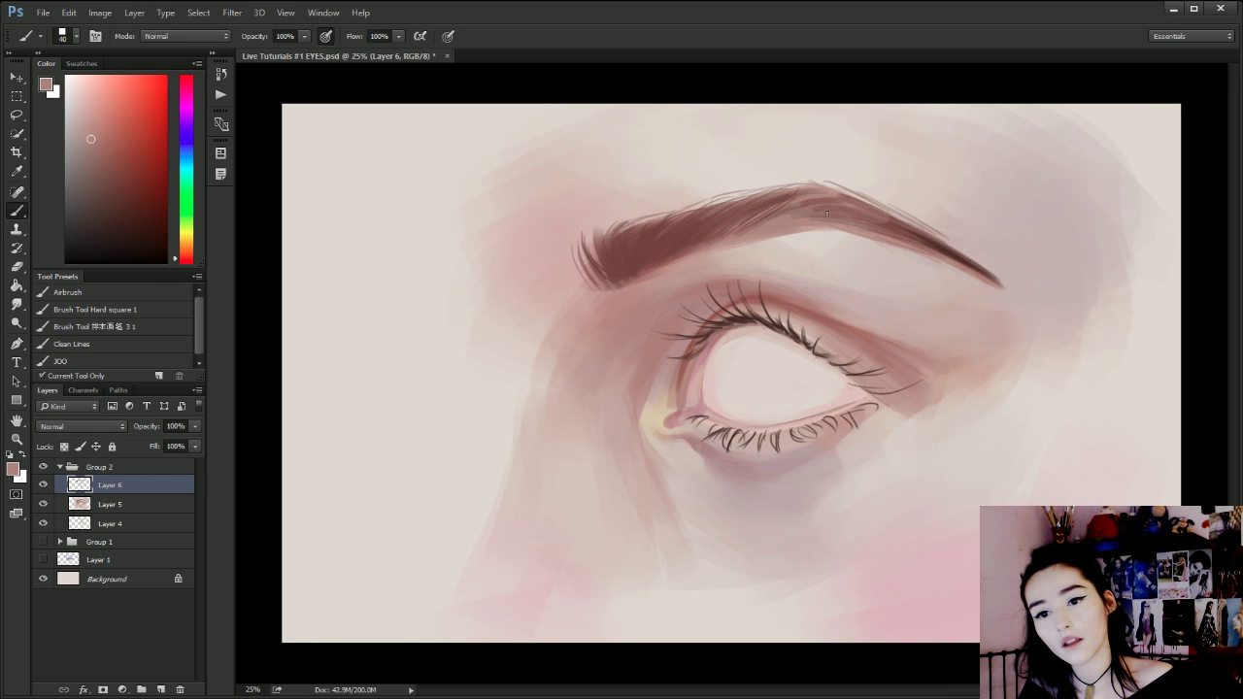
{"action": "left_click_drag", "start_coordinate": [719, 219], "coordinate": [792, 196]}
{"action": "key", "text": "ctrl+alt+z"}
{"action": "key", "text": "ctrl+alt+z"}
Sample the eyebrow's dark reddish brown, enlarge the brush to 125 and fill in the eyebrow's inner body.
{"action": "left_click", "coordinate": [708, 214], "text": "alt"}
{"action": "key", "text": "]"}
{"action": "key", "text": "]"}
{"action": "key", "text": "]"}
{"action": "key", "text": "]"}
{"action": "key", "text": "]"}
{"action": "key", "text": "]"}
{"action": "key", "text": "]"}
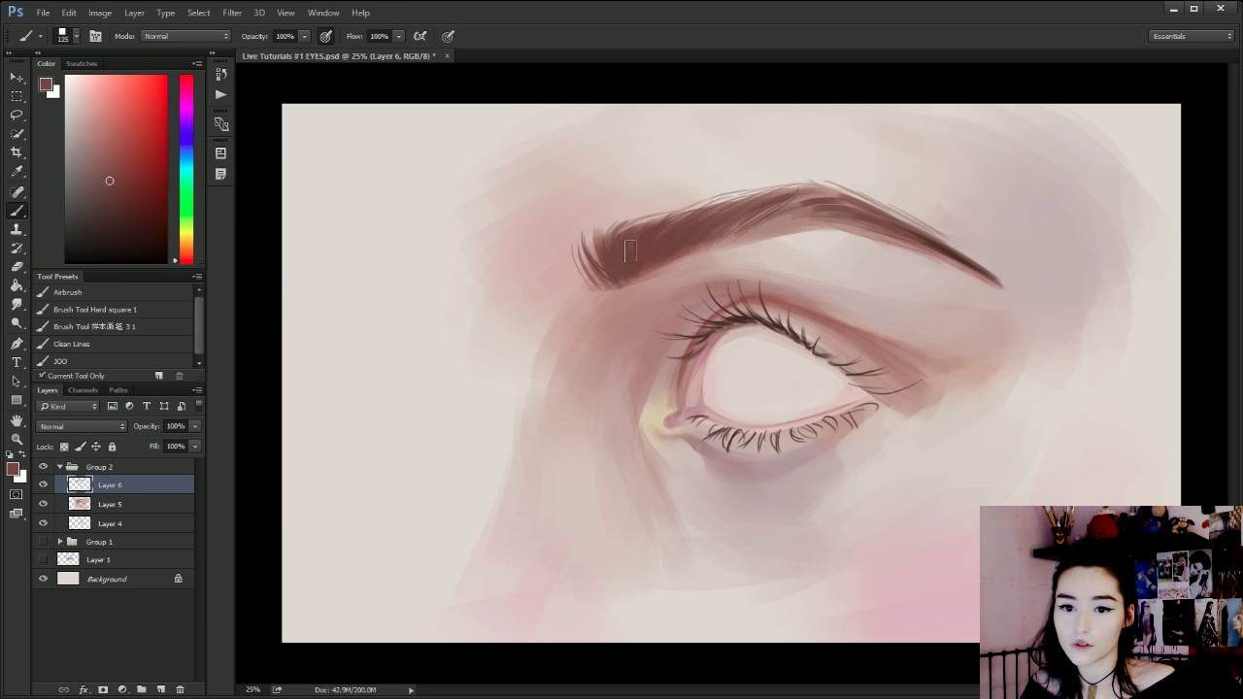
{"action": "mouse_move", "coordinate": [630, 252]}
{"action": "left_mouse_down"}
{"action": "mouse_move", "coordinate": [771, 212]}
{"action": "mouse_move", "coordinate": [630, 250]}
{"action": "mouse_move", "coordinate": [746, 214]}
{"action": "left_mouse_up"}
Fill in the eyebrow's tail and arch while reducing the brush to 70, and undo the last stroke.
{"action": "key", "text": "["}
{"action": "key", "text": "["}
{"action": "mouse_move", "coordinate": [844, 208]}
{"action": "left_mouse_down"}
{"action": "mouse_move", "coordinate": [996, 283]}
{"action": "mouse_move", "coordinate": [944, 262]}
{"action": "left_mouse_up"}
{"action": "key", "text": "["}
{"action": "key", "text": "["}
{"action": "left_click_drag", "start_coordinate": [777, 208], "coordinate": [835, 202]}
{"action": "key", "text": "ctrl+alt+z"}
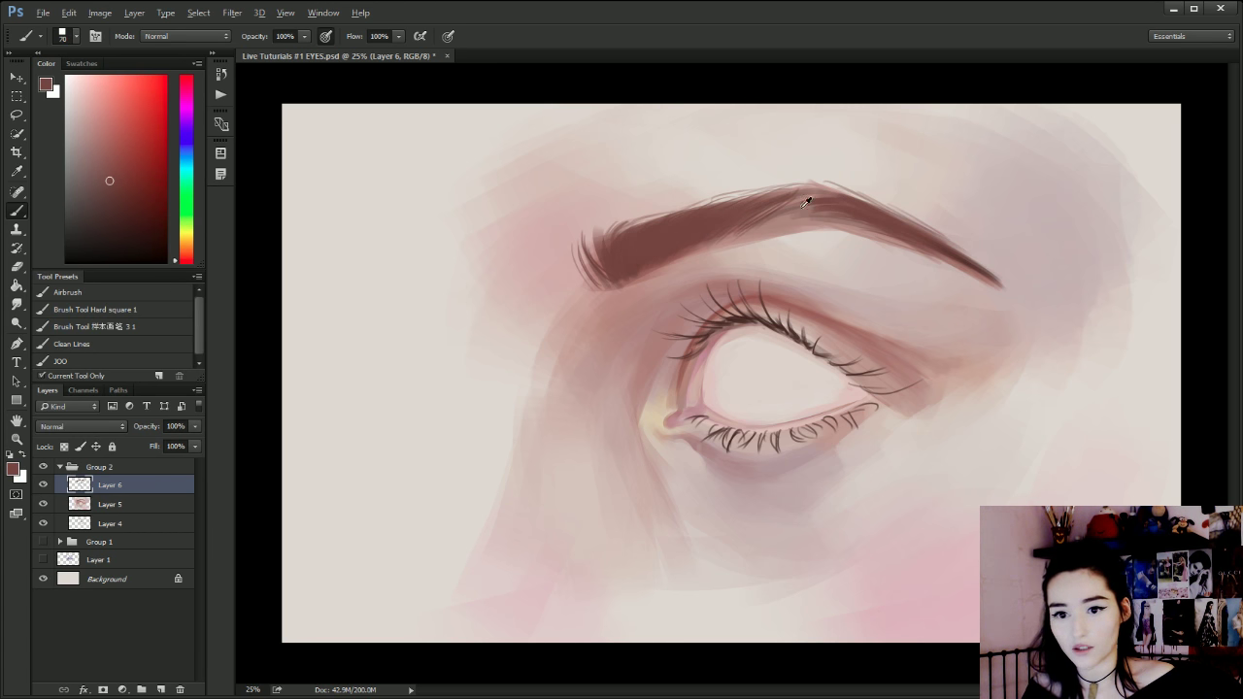
Sample the lighter brown at the eyebrow's arch and blend the arch with the brush at size 125.
{"action": "left_click", "coordinate": [806, 201], "text": "alt"}
{"action": "key", "text": "bracketright"}
{"action": "key", "text": "bracketright"}
{"action": "key", "text": "bracketright"}
{"action": "key", "text": "bracketright"}
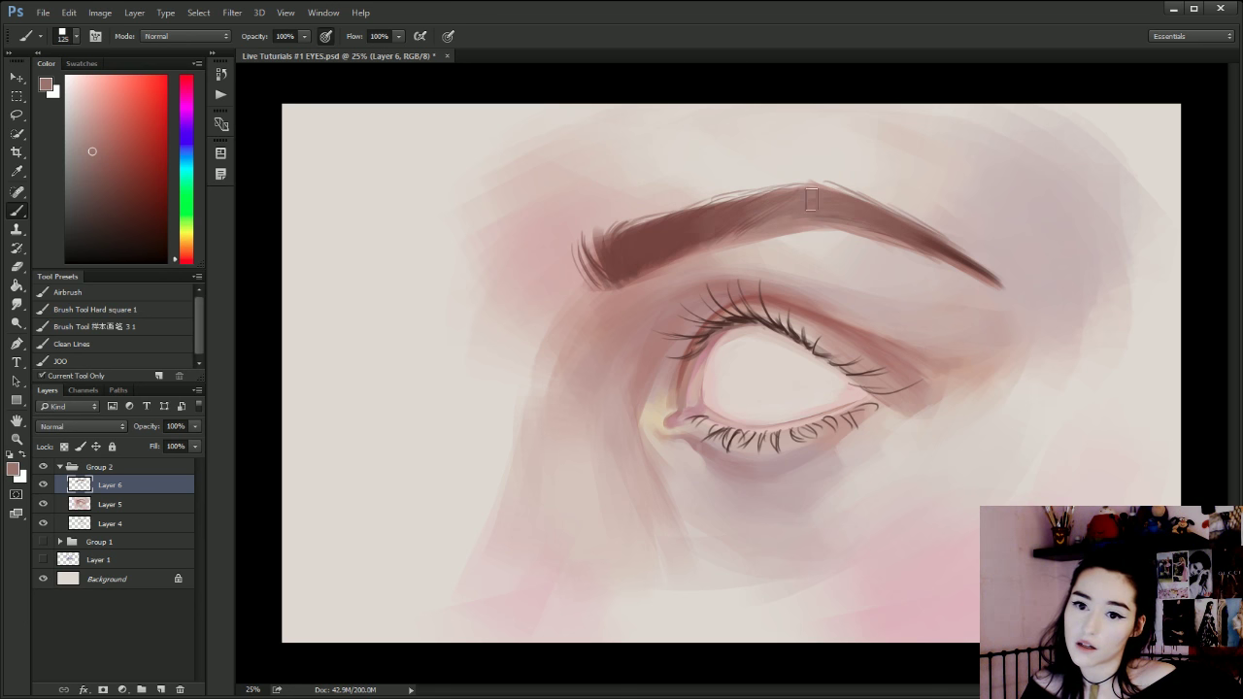
Sample darker browns from the eyebrow and shade its body from the inner end over the arch at brush sizes 80 to 100.
{"action": "left_click", "coordinate": [670, 238], "text": "alt"}
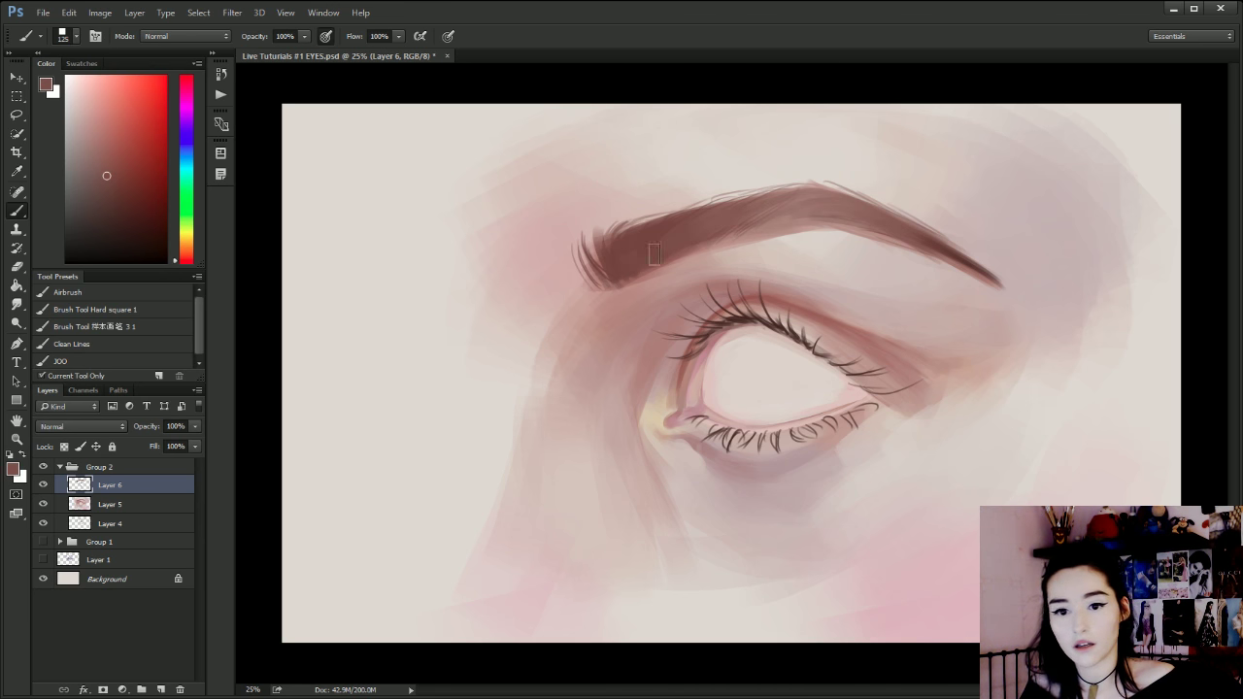
{"action": "left_click", "coordinate": [673, 253], "text": "alt"}
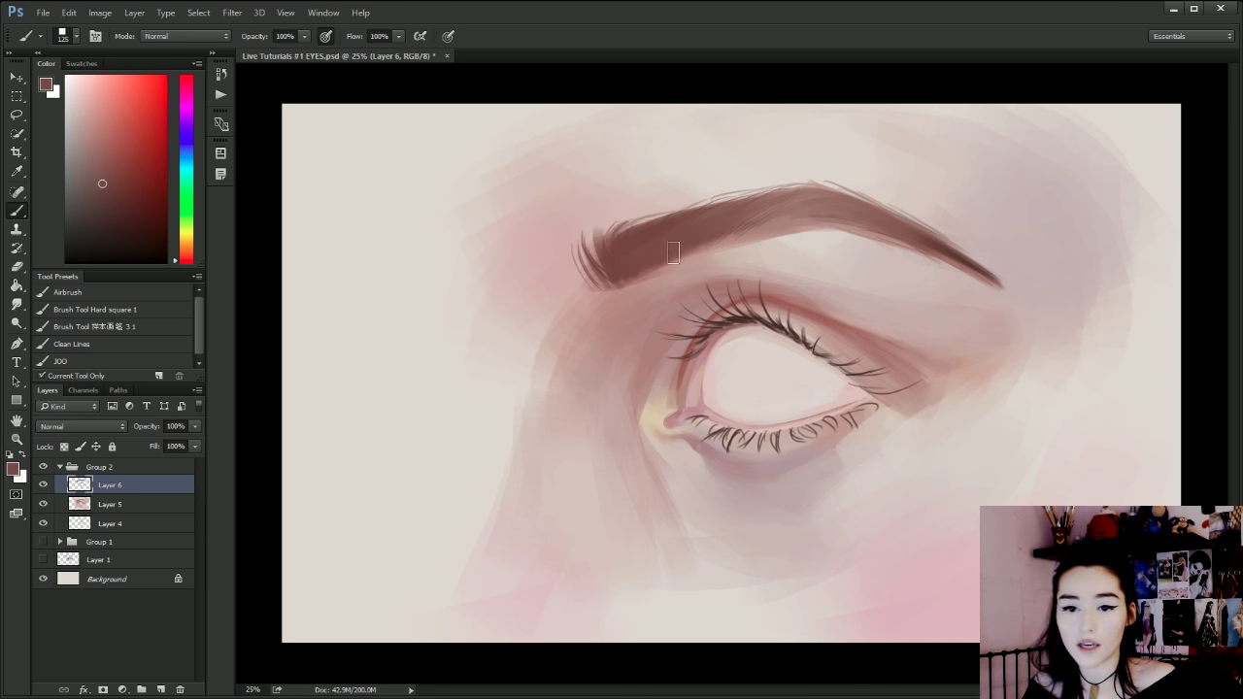
{"action": "key", "text": "bracketleft"}
{"action": "key", "text": "bracketleft"}
{"action": "key", "text": "bracketleft"}
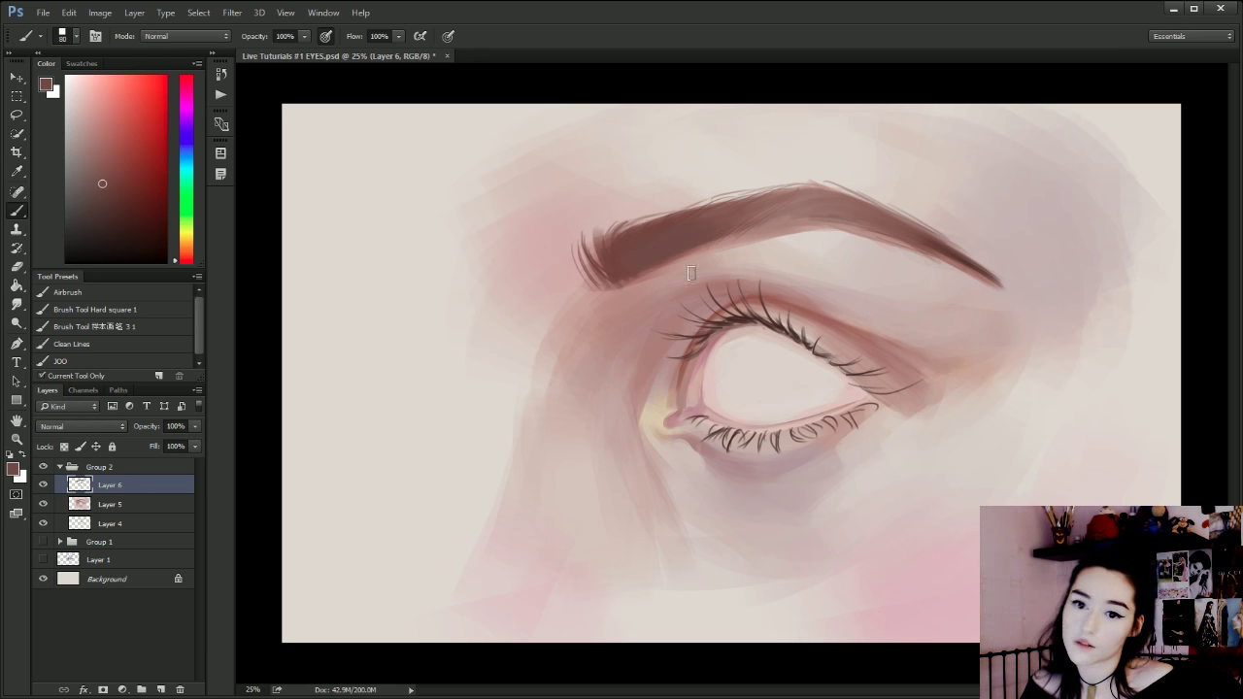
{"action": "left_click", "coordinate": [648, 264], "text": "alt"}
{"action": "left_click_drag", "start_coordinate": [668, 250], "coordinate": [638, 264]}
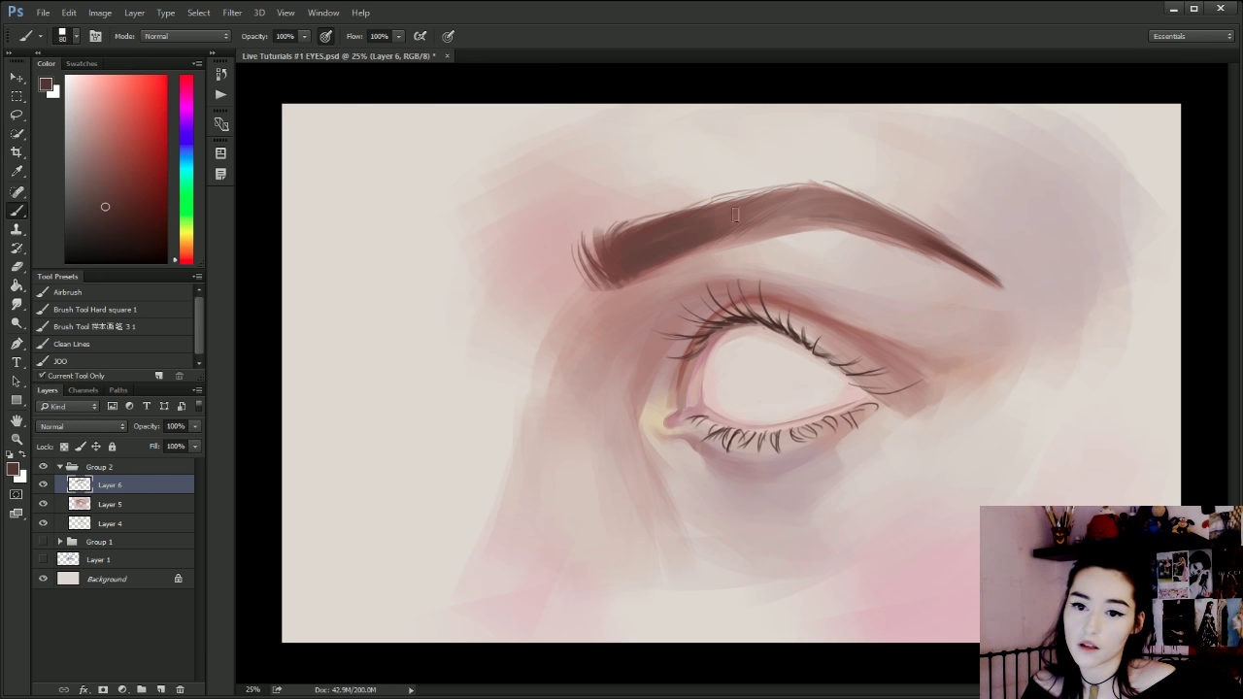
{"action": "mouse_move", "coordinate": [707, 236]}
{"action": "left_mouse_down"}
{"action": "mouse_move", "coordinate": [852, 220]}
{"action": "mouse_move", "coordinate": [815, 208]}
{"action": "mouse_move", "coordinate": [734, 225]}
{"action": "mouse_move", "coordinate": [847, 224]}
{"action": "left_mouse_up"}
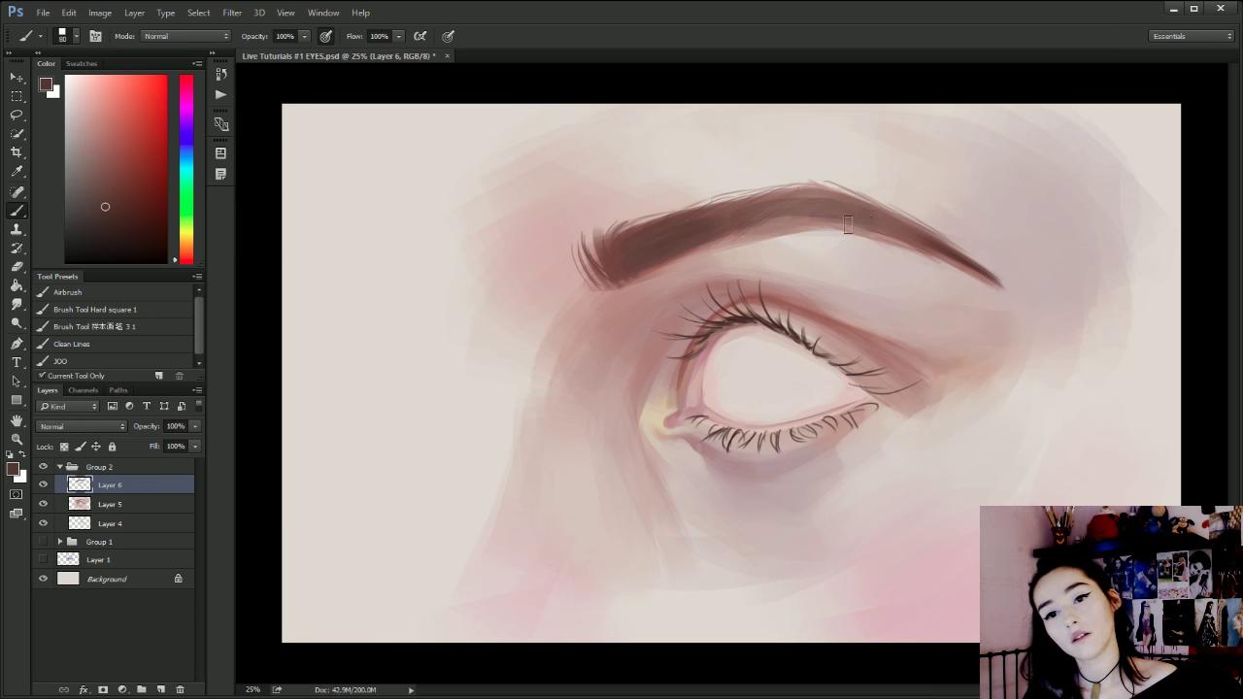
{"action": "key", "text": "bracketright"}
{"action": "key", "text": "bracketright"}
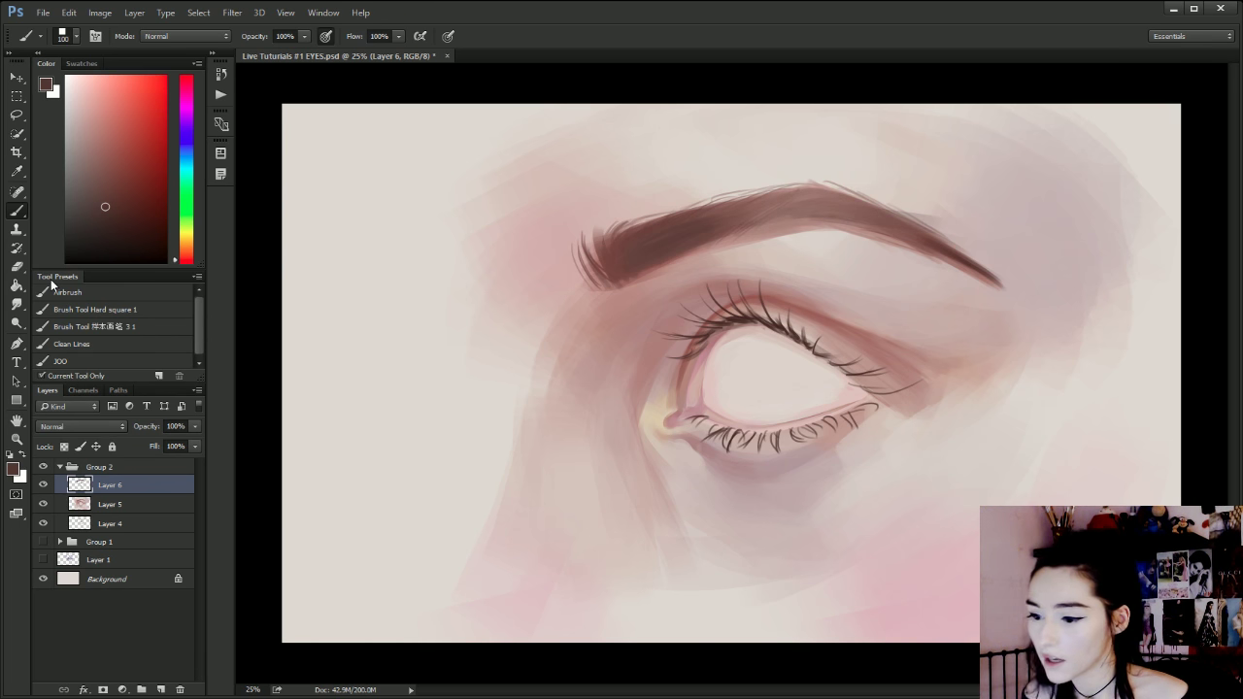
Sample the pale pink skin above the eyebrow and trim the upper edge of its inner end with the brush at size 25.
{"action": "key", "text": "bracketleft"}
{"action": "key", "text": "bracketleft"}
{"action": "key", "text": "bracketleft"}
{"action": "key", "text": "bracketleft"}
{"action": "key", "text": "bracketleft"}
{"action": "key", "text": "bracketleft"}
{"action": "key", "text": "bracketleft"}
{"action": "key", "text": "bracketleft"}
{"action": "key", "text": "bracketleft"}
{"action": "key", "text": "bracketleft"}
{"action": "key", "text": "bracketleft"}
{"action": "key", "text": "bracketleft"}
{"action": "key", "text": "bracketleft"}
{"action": "key", "text": "bracketleft"}
{"action": "key", "text": "bracketleft"}
{"action": "key", "text": "bracketleft"}
{"action": "left_click", "coordinate": [659, 189], "text": "alt"}
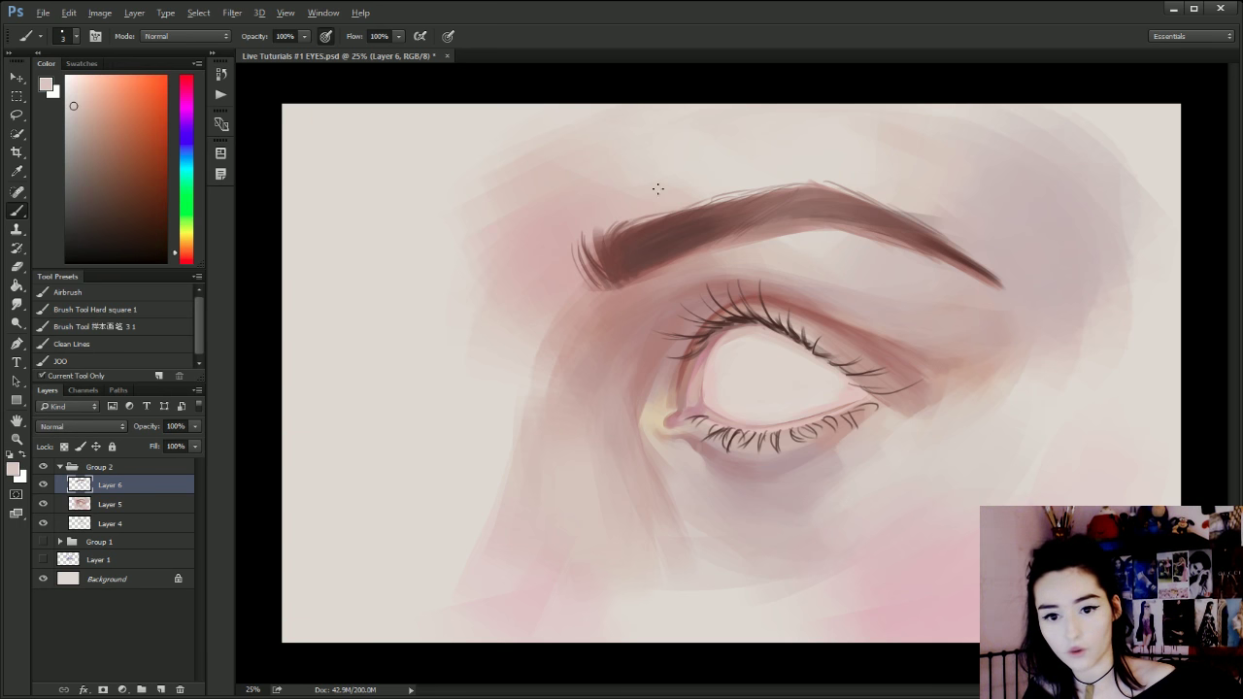
{"action": "key", "text": "bracketright"}
{"action": "key", "text": "bracketright"}
{"action": "key", "text": "bracketright"}
{"action": "key", "text": "bracketright"}
{"action": "key", "text": "bracketright"}
{"action": "key", "text": "bracketright"}
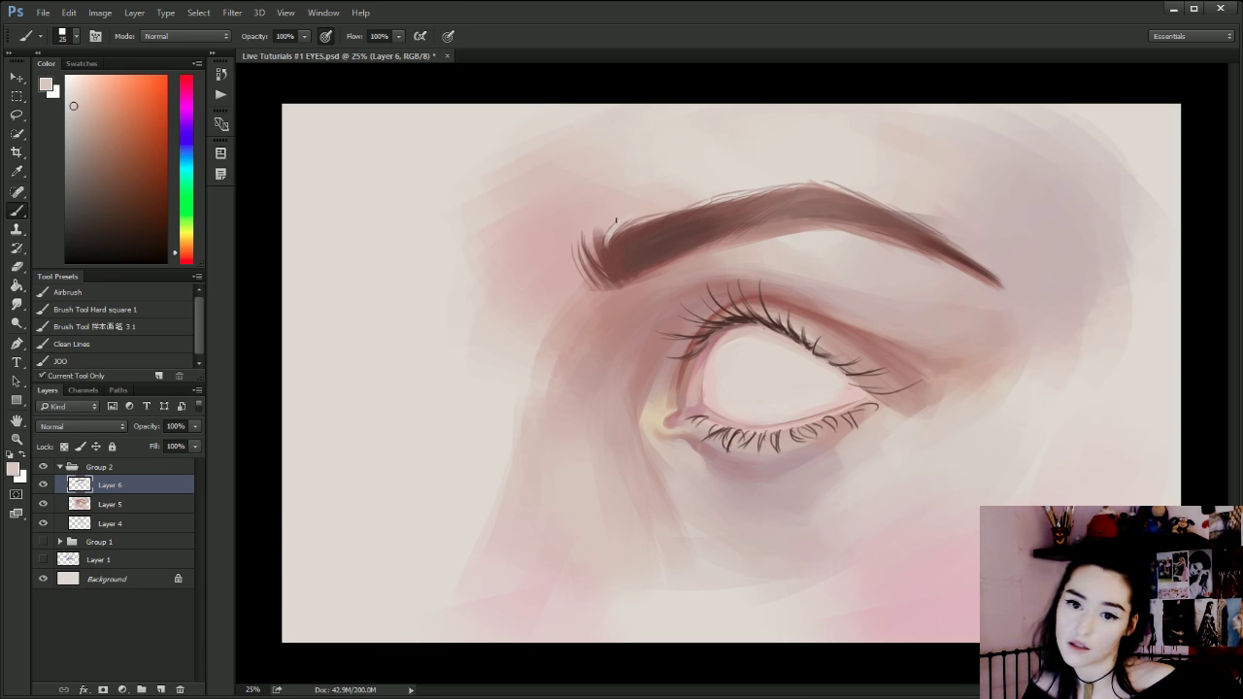
{"action": "left_click_drag", "start_coordinate": [610, 228], "coordinate": [695, 206]}
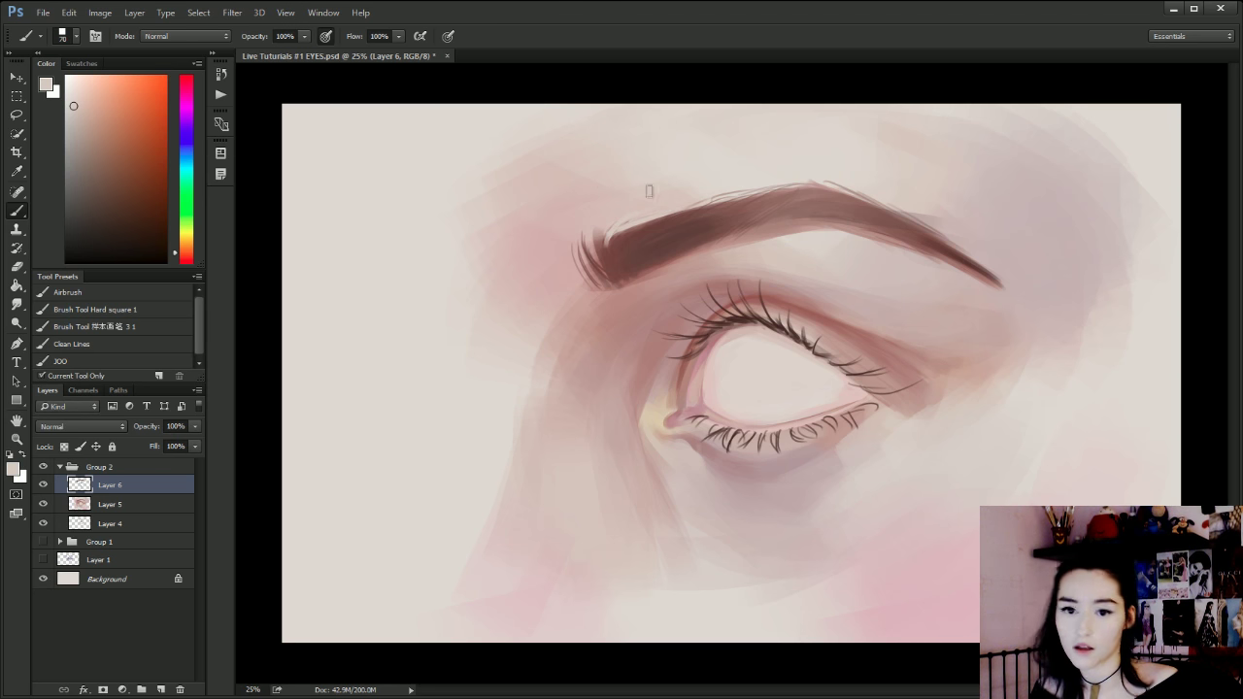
Try to soften the skin beside the eyebrow's inner end with the brush enlarged to 200.
{"action": "key", "text": "bracketright"}
{"action": "key", "text": "bracketright"}
{"action": "key", "text": "bracketright"}
{"action": "key", "text": "bracketright"}
{"action": "key", "text": "bracketright"}
{"action": "key", "text": "bracketright"}
{"action": "key", "text": "bracketright"}
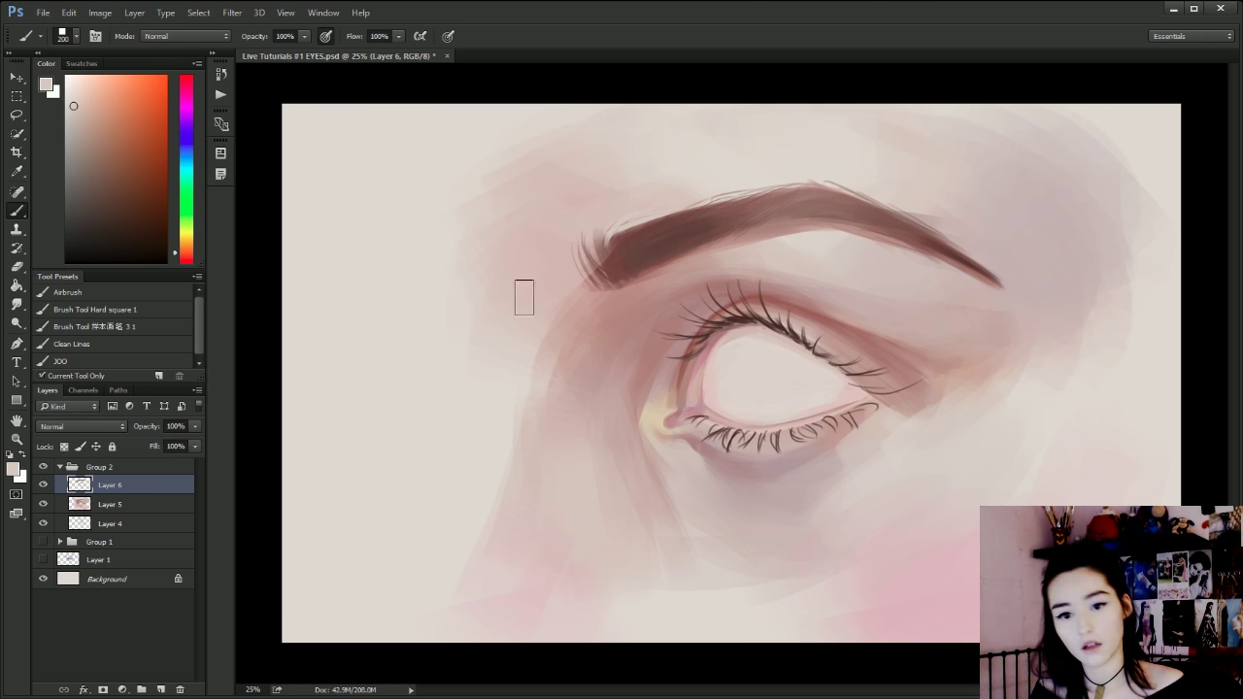
Try to paint a sampled beige highlight along the eye's inner corner with the brush at size 15, and undo the strokes.
{"action": "key", "text": "bracketleft"}
{"action": "key", "text": "bracketleft"}
{"action": "key", "text": "bracketleft"}
{"action": "key", "text": "bracketleft"}
{"action": "key", "text": "bracketleft"}
{"action": "key", "text": "bracketleft"}
{"action": "key", "text": "bracketleft"}
{"action": "key", "text": "bracketleft"}
{"action": "key", "text": "bracketleft"}
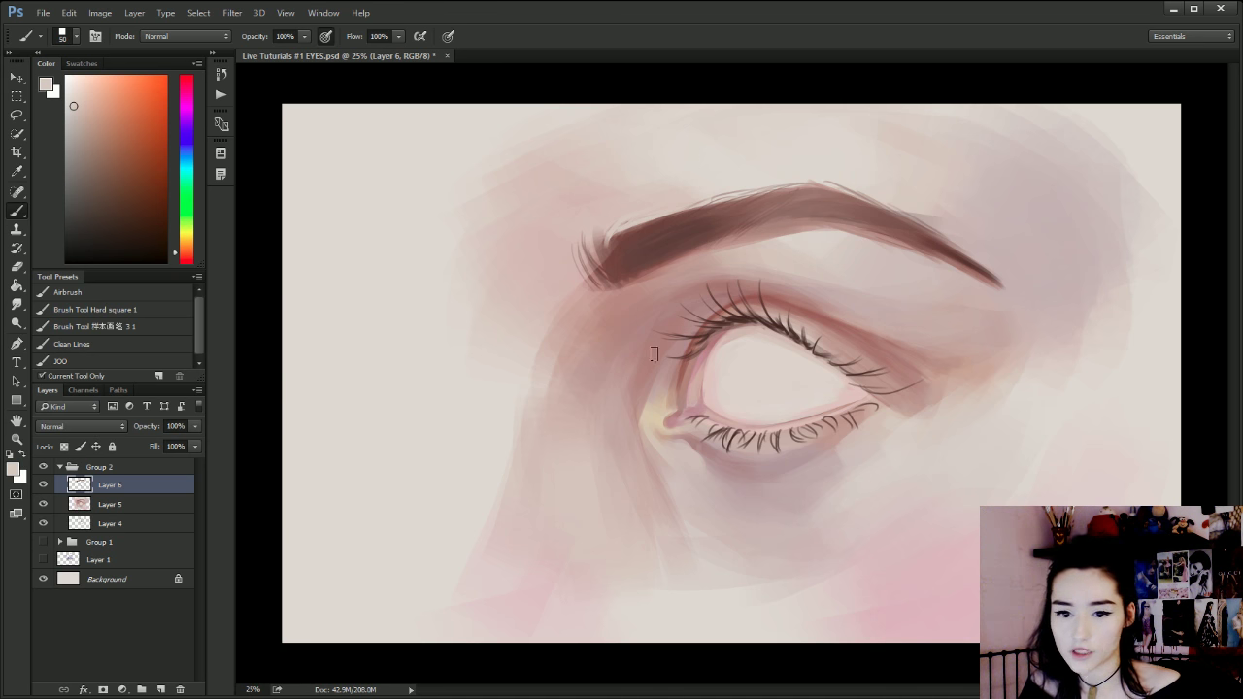
{"action": "left_click", "coordinate": [669, 411], "text": "alt"}
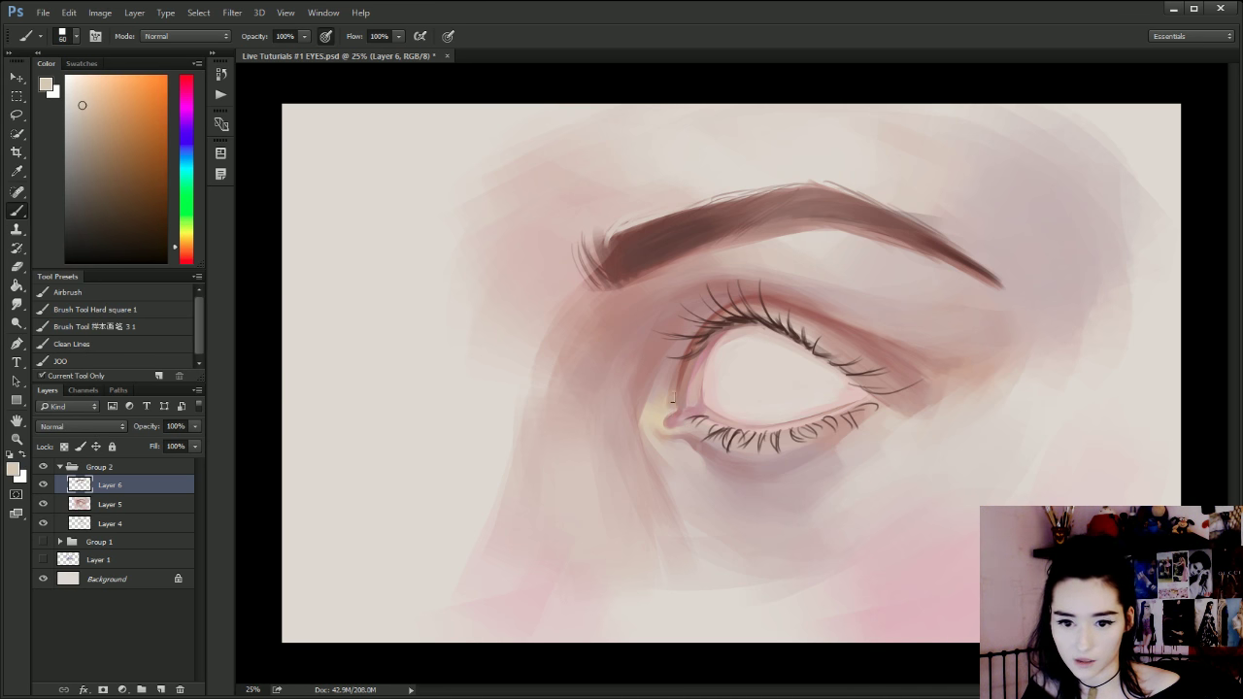
{"action": "key", "text": "bracketright"}
{"action": "key", "text": "bracketleft"}
{"action": "key", "text": "bracketleft"}
{"action": "key", "text": "bracketleft"}
{"action": "key", "text": "bracketleft"}
{"action": "left_click_drag", "start_coordinate": [664, 416], "coordinate": [690, 359]}
{"action": "key", "text": "ctrl+z"}
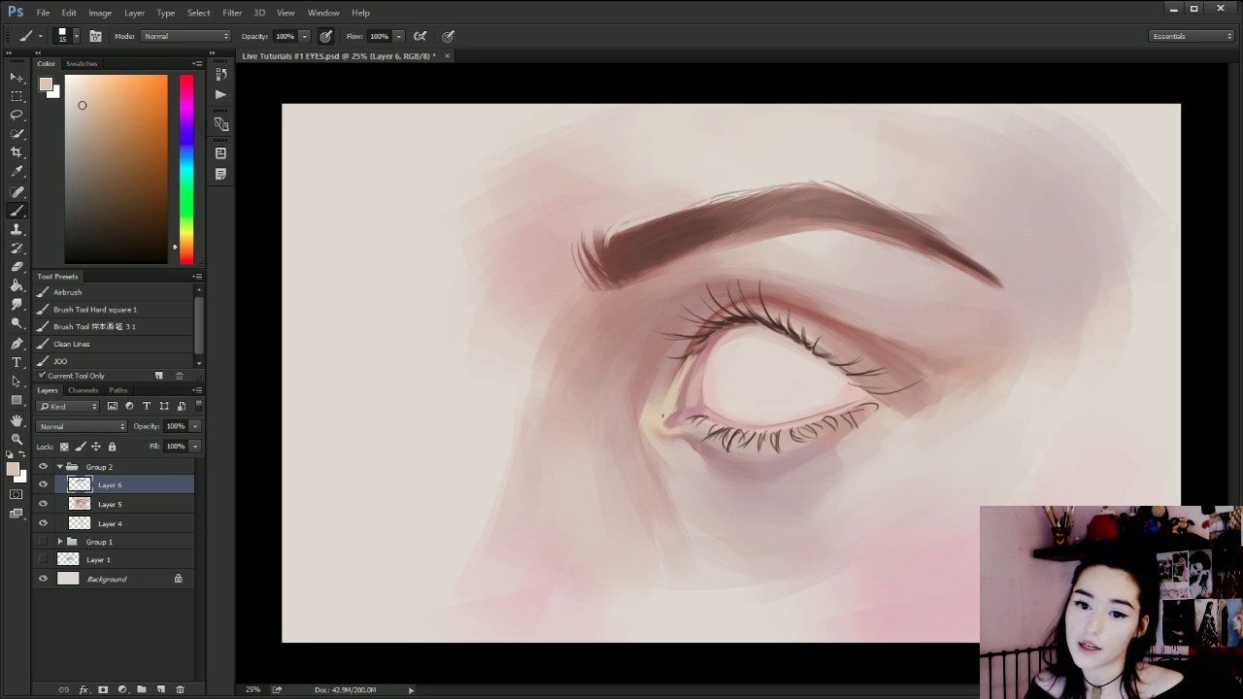
{"action": "left_click_drag", "start_coordinate": [672, 427], "coordinate": [712, 431]}
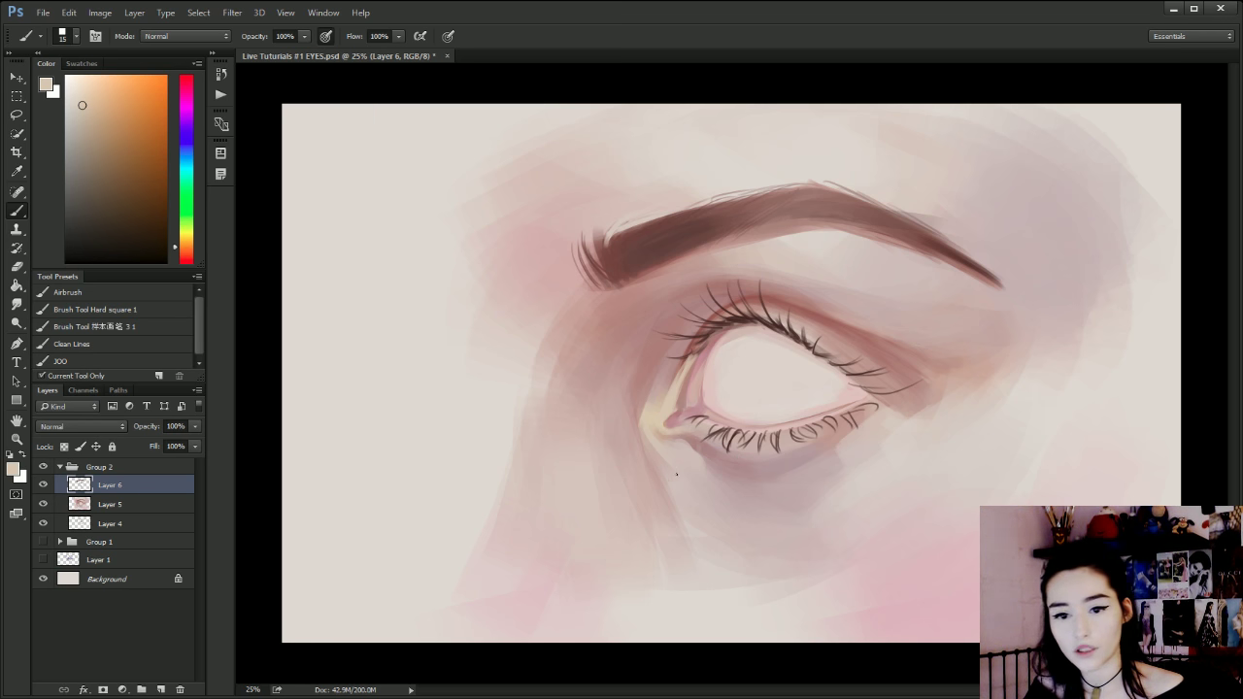
{"action": "key", "text": "ctrl+alt+z"}
{"action": "key", "text": "ctrl+alt+z"}
{"action": "key", "text": "ctrl+alt+z"}
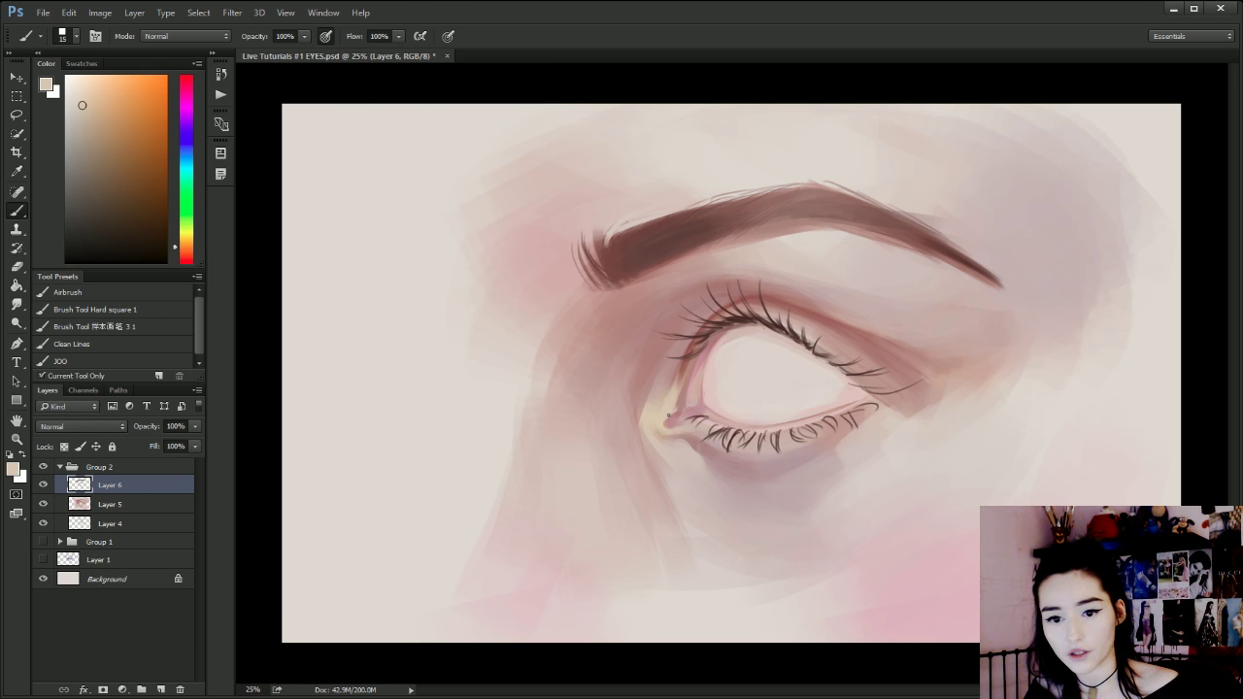
Blend the eye's inner corner with sampled beige and reddish pink at brush size 70.
{"action": "left_click", "coordinate": [693, 379], "text": "alt"}
{"action": "key", "text": "bracketright"}
{"action": "key", "text": "bracketright"}
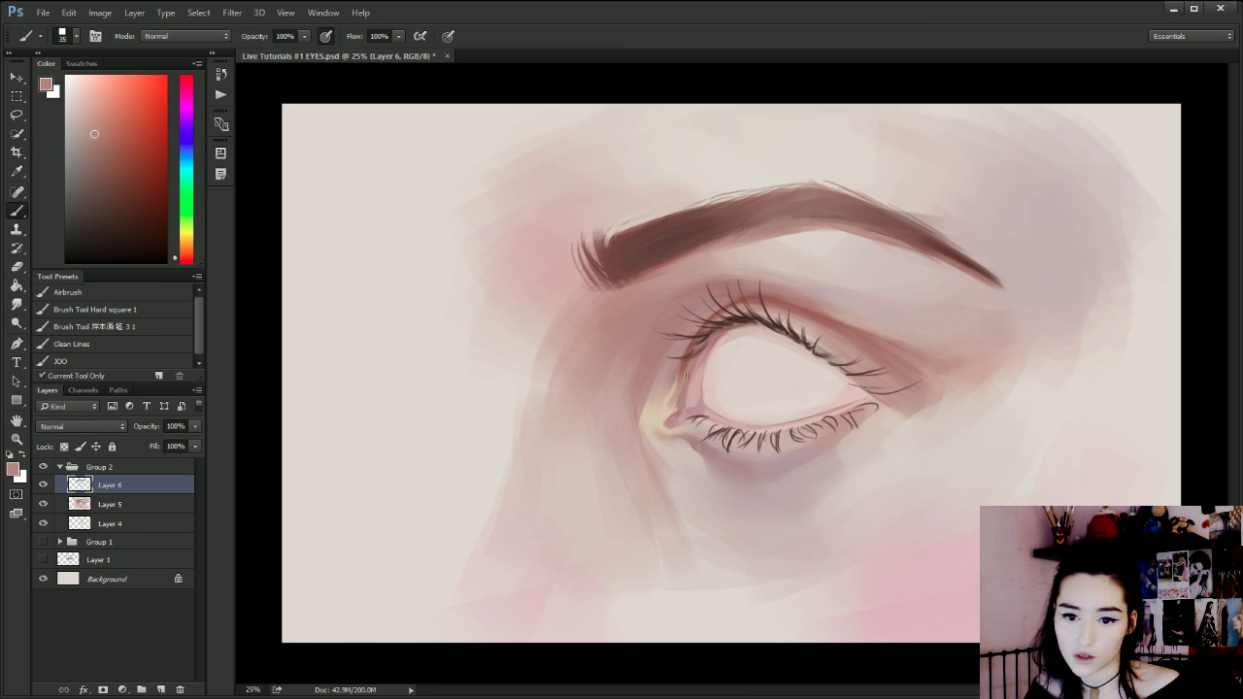
{"action": "left_click", "coordinate": [657, 424], "text": "alt"}
{"action": "key", "text": "bracketright"}
{"action": "key", "text": "bracketright"}
{"action": "key", "text": "bracketright"}
{"action": "key", "text": "bracketright"}
{"action": "key", "text": "bracketright"}
{"action": "left_click_drag", "start_coordinate": [672, 400], "coordinate": [660, 413]}
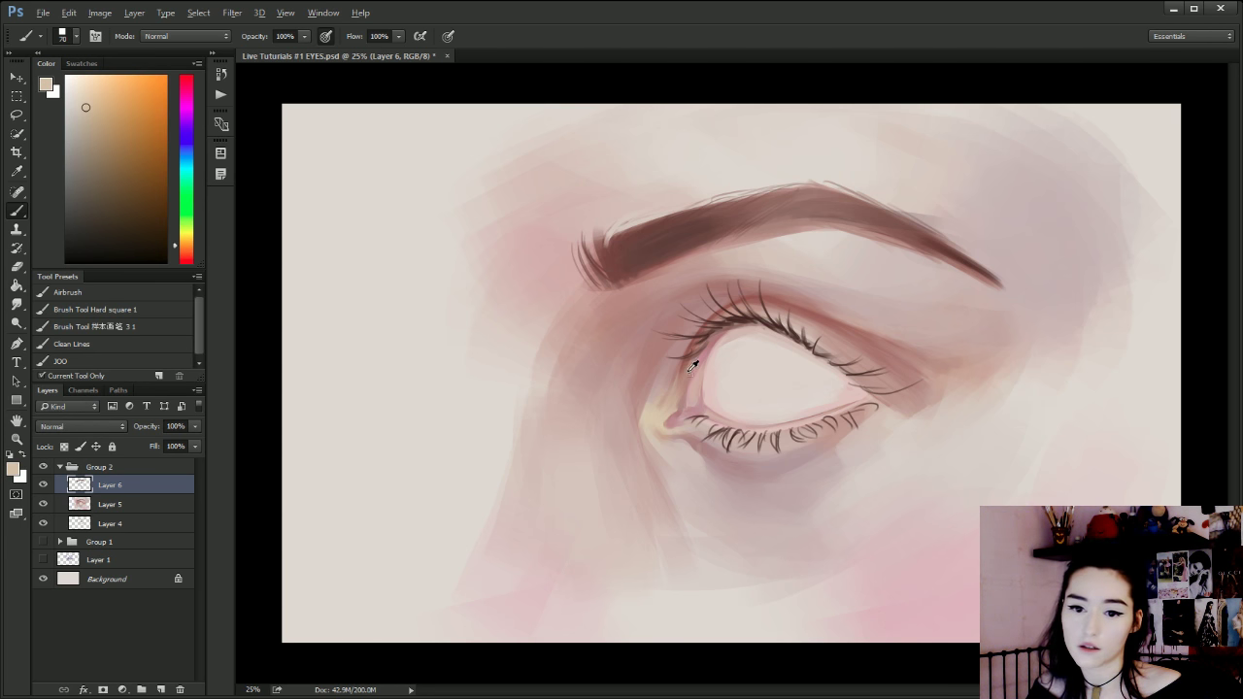
{"action": "left_click", "coordinate": [690, 371], "text": "alt"}
{"action": "left_click_drag", "start_coordinate": [686, 363], "coordinate": [665, 413]}
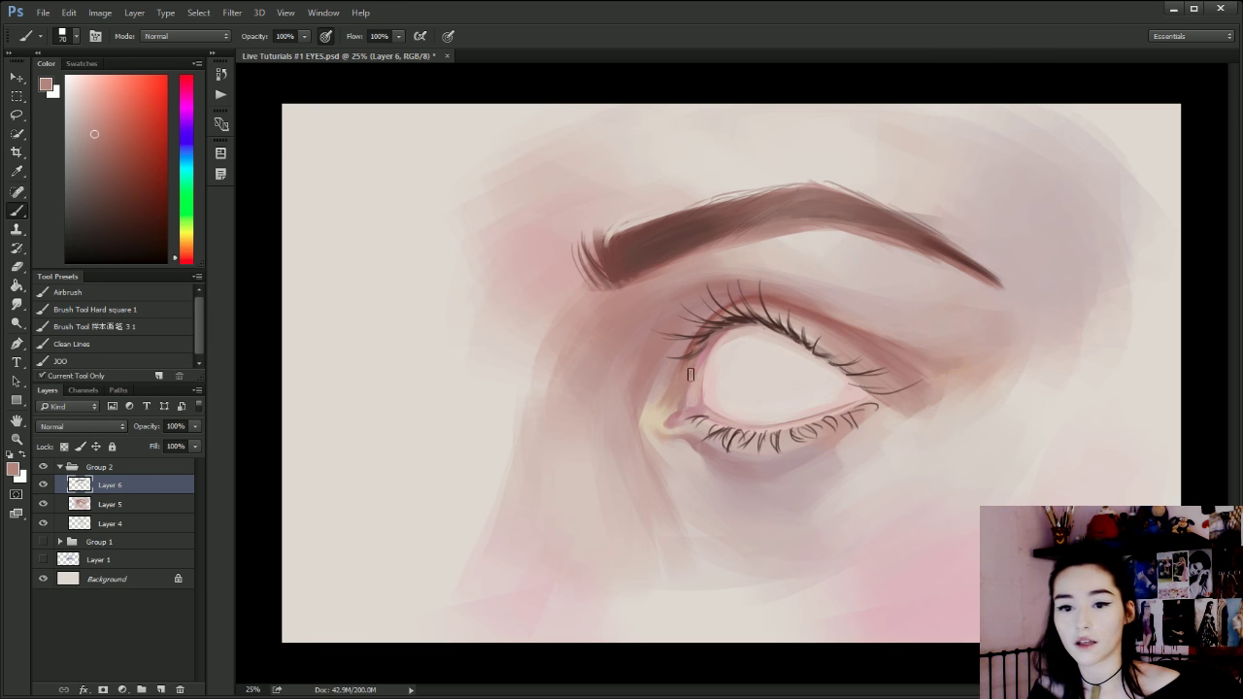
Reduce the brush to 7, sample the lashes' dark brown and flip the painting horizontally.
{"action": "key", "text": "bracketleft"}
{"action": "key", "text": "bracketleft"}
{"action": "left_click", "coordinate": [695, 350], "text": "alt"}
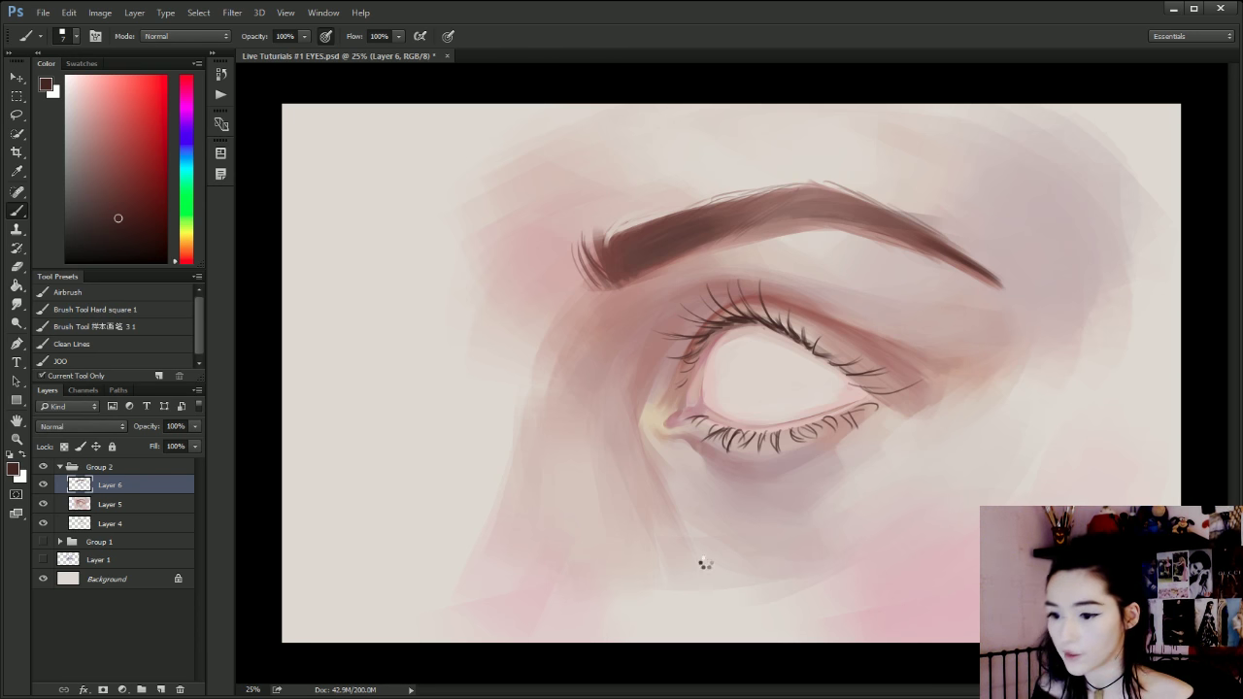
{"action": "key", "text": "ctrl+shift+h"}
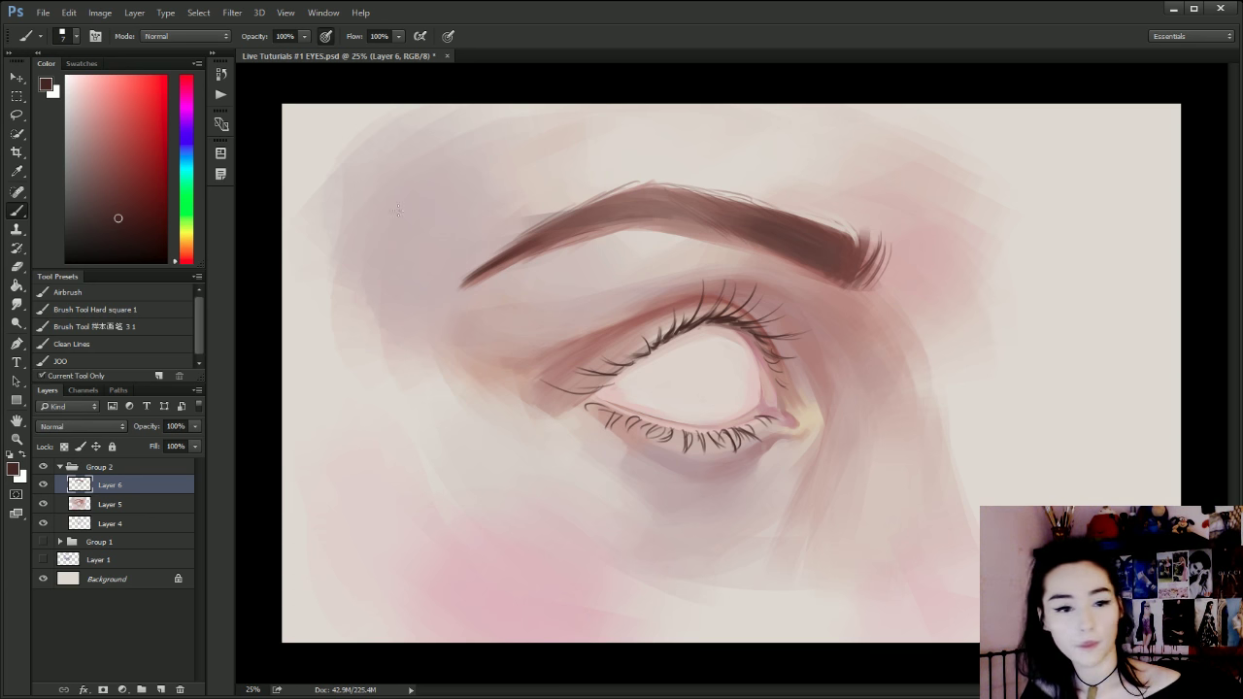
Choose a light turquoise and fill in the round iris base inside the blank eyeball, with the brush enlarged to 125.
{"action": "left_click", "coordinate": [181, 140]}
{"action": "left_click", "coordinate": [184, 206]}
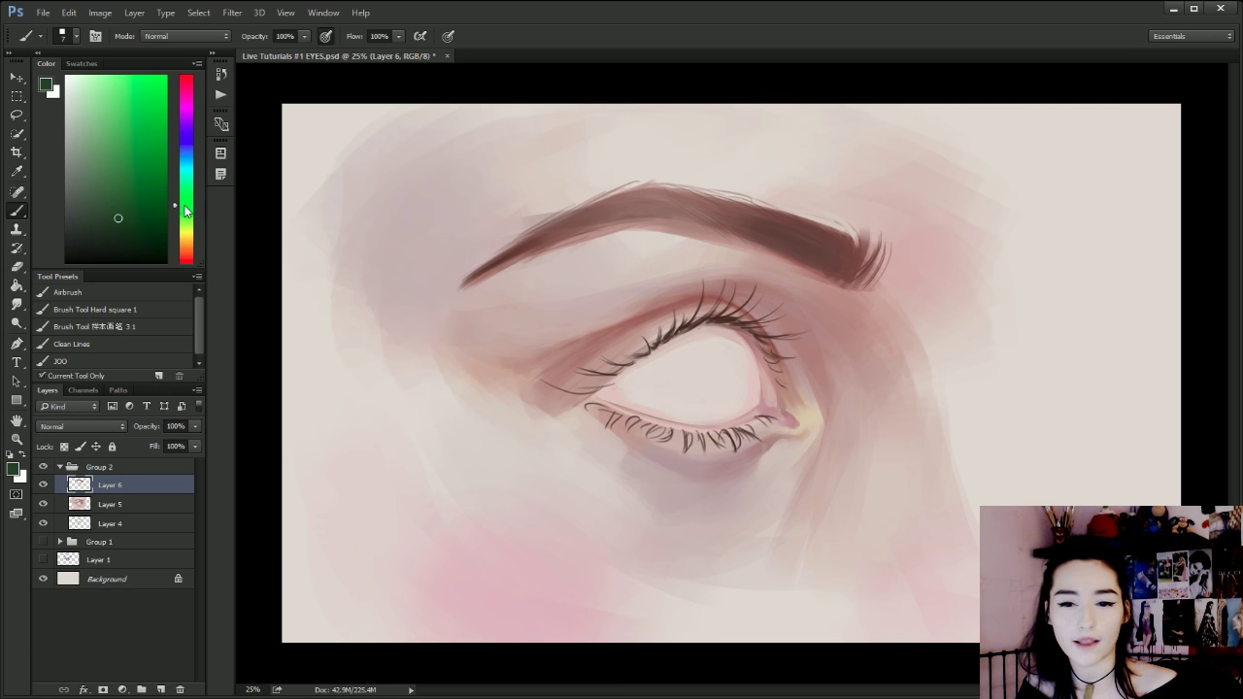
{"action": "left_click", "coordinate": [187, 148]}
{"action": "left_click", "coordinate": [185, 171]}
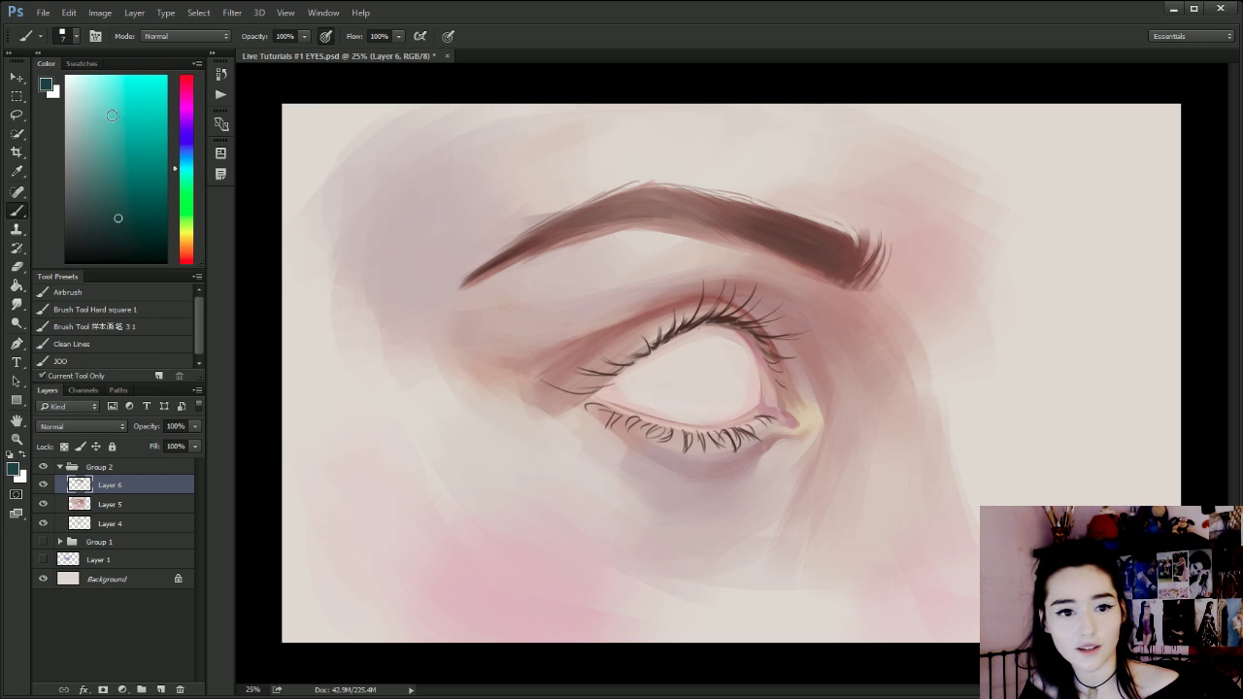
{"action": "left_click", "coordinate": [103, 107]}
{"action": "key", "text": "bracketright"}
{"action": "key", "text": "bracketright"}
{"action": "key", "text": "bracketright"}
{"action": "key", "text": "bracketright"}
{"action": "key", "text": "bracketright"}
{"action": "key", "text": "bracketright"}
{"action": "key", "text": "bracketright"}
{"action": "key", "text": "bracketright"}
{"action": "key", "text": "bracketright"}
{"action": "mouse_move", "coordinate": [721, 354]}
{"action": "left_mouse_down"}
{"action": "mouse_move", "coordinate": [693, 355]}
{"action": "mouse_move", "coordinate": [726, 383]}
{"action": "mouse_move", "coordinate": [713, 340]}
{"action": "mouse_move", "coordinate": [691, 384]}
{"action": "mouse_move", "coordinate": [687, 375]}
{"action": "mouse_move", "coordinate": [719, 342]}
{"action": "mouse_move", "coordinate": [697, 357]}
{"action": "mouse_move", "coordinate": [716, 345]}
{"action": "mouse_move", "coordinate": [700, 350]}
{"action": "mouse_move", "coordinate": [726, 389]}
{"action": "left_mouse_up"}
{"action": "key", "text": "ctrl+z"}
{"action": "key", "text": "]"}
{"action": "key", "text": "ctrl+z"}
{"action": "key", "text": "bracketright"}
{"action": "key", "text": "bracketright"}
{"action": "key", "text": "bracketright"}
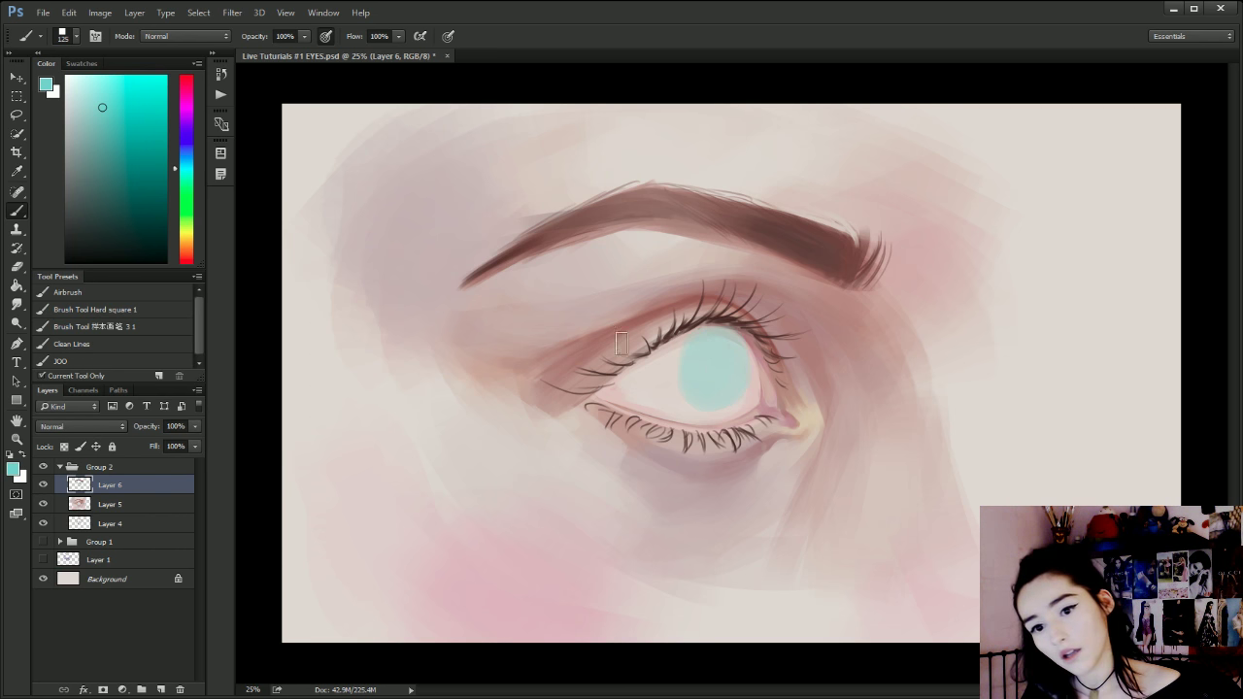
Try to outline the iris's outer side in turquoise with the brush at size 25, and undo the stroke.
{"action": "key", "text": "["}
{"action": "key", "text": "["}
{"action": "key", "text": "["}
{"action": "key", "text": "["}
{"action": "key", "text": "["}
{"action": "key", "text": "["}
{"action": "key", "text": "["}
{"action": "key", "text": "["}
{"action": "key", "text": "["}
{"action": "key", "text": "["}
{"action": "key", "text": "["}
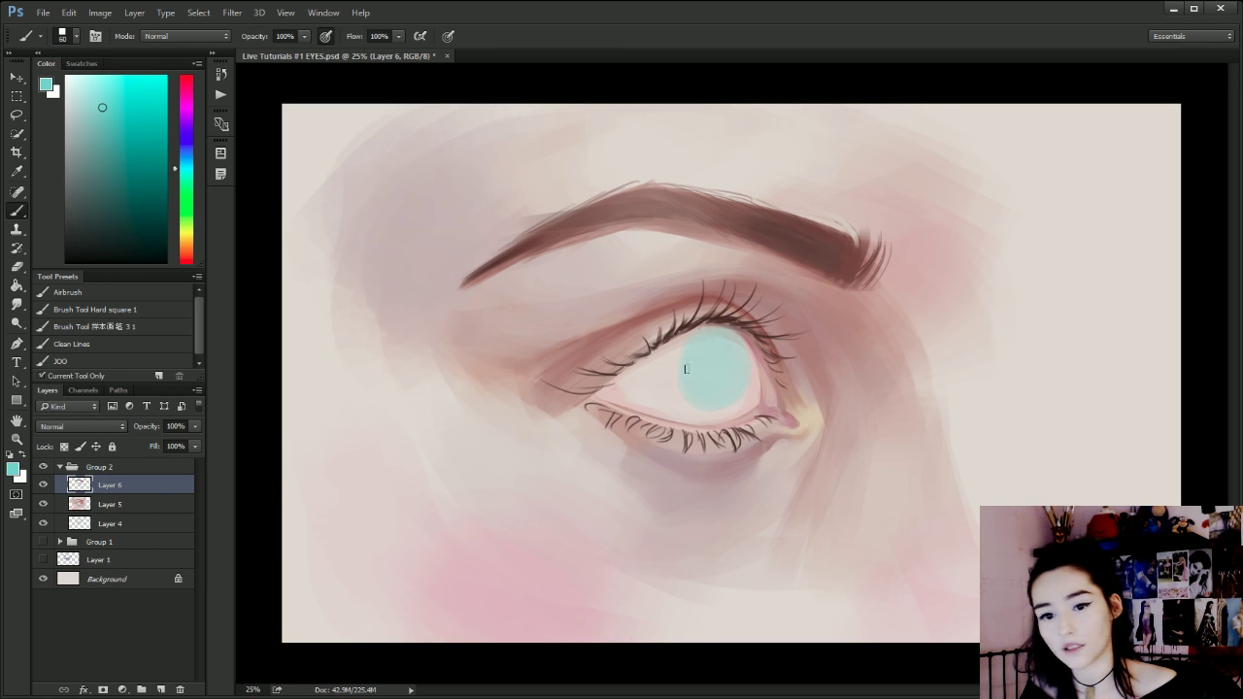
{"action": "left_click_drag", "start_coordinate": [681, 359], "coordinate": [691, 400]}
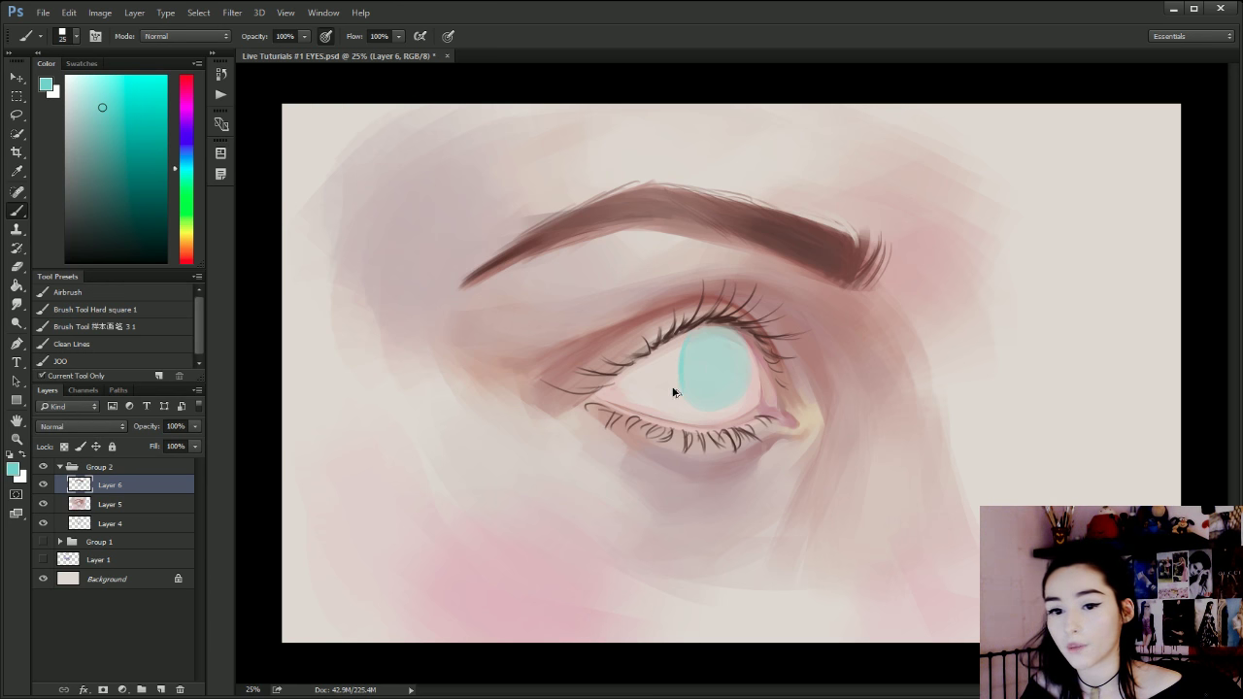
{"action": "key", "text": "ctrl+z"}
Enlarge the brush to 60 and deepen the turquoise across the body of the iris.
{"action": "key", "text": "]"}
{"action": "key", "text": "]"}
{"action": "key", "text": "]"}
{"action": "mouse_move", "coordinate": [714, 358]}
{"action": "left_mouse_down"}
{"action": "mouse_move", "coordinate": [710, 382]}
{"action": "mouse_move", "coordinate": [728, 371]}
{"action": "mouse_move", "coordinate": [693, 386]}
{"action": "mouse_move", "coordinate": [707, 401]}
{"action": "left_mouse_up"}
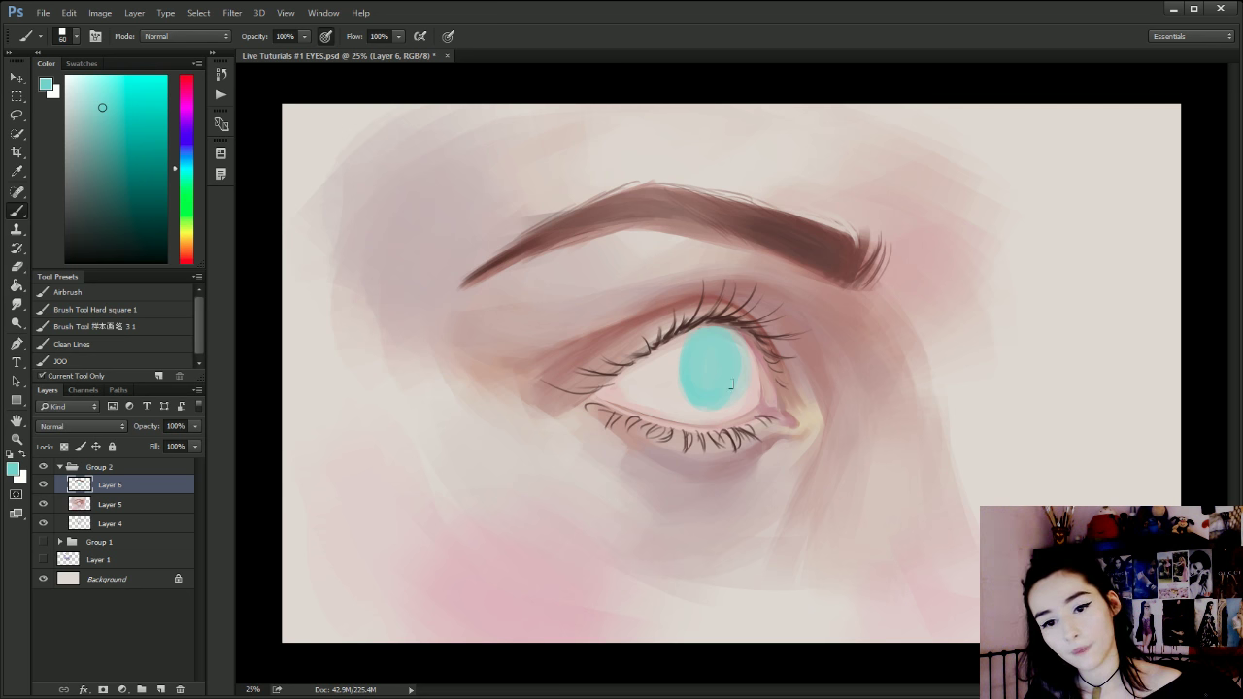
Sample the muted brown at the upper lash line and block in an oval pupil in the iris, reducing the brush to 35.
{"action": "left_click", "coordinate": [719, 331], "text": "alt"}
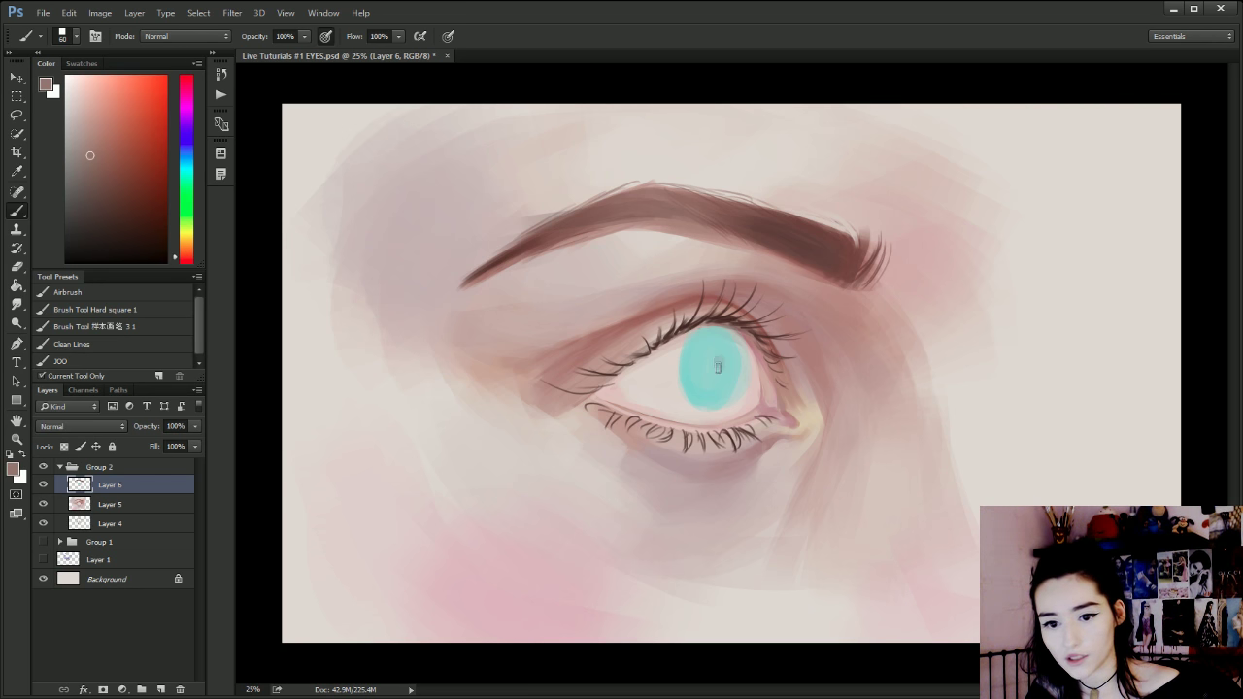
{"action": "left_click_drag", "start_coordinate": [718, 369], "coordinate": [717, 356]}
{"action": "key", "text": "bracketleft"}
{"action": "key", "text": "bracketleft"}
{"action": "key", "text": "bracketleft"}
{"action": "key", "text": "bracketleft"}
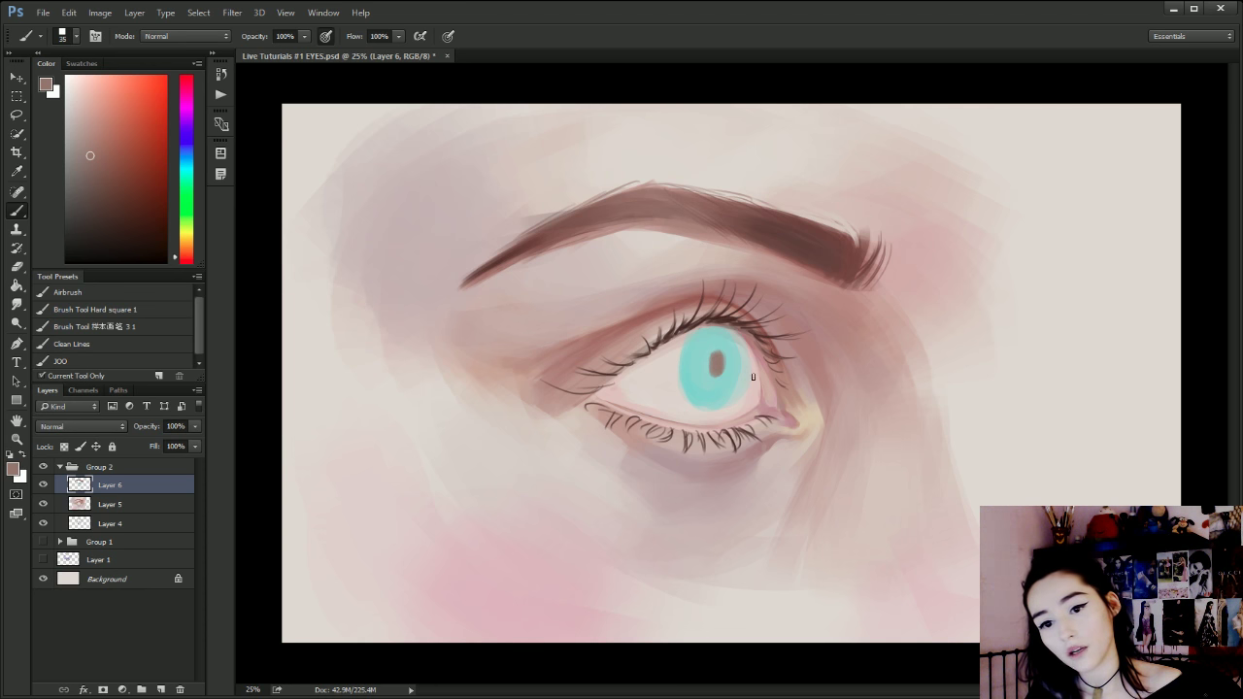
Soften the iris's edge toward the inner corner with sampled pale turquoise at size 45, and sample the pale skin tone.
{"action": "left_click", "coordinate": [751, 375], "text": "alt"}
{"action": "key", "text": "bracketleft"}
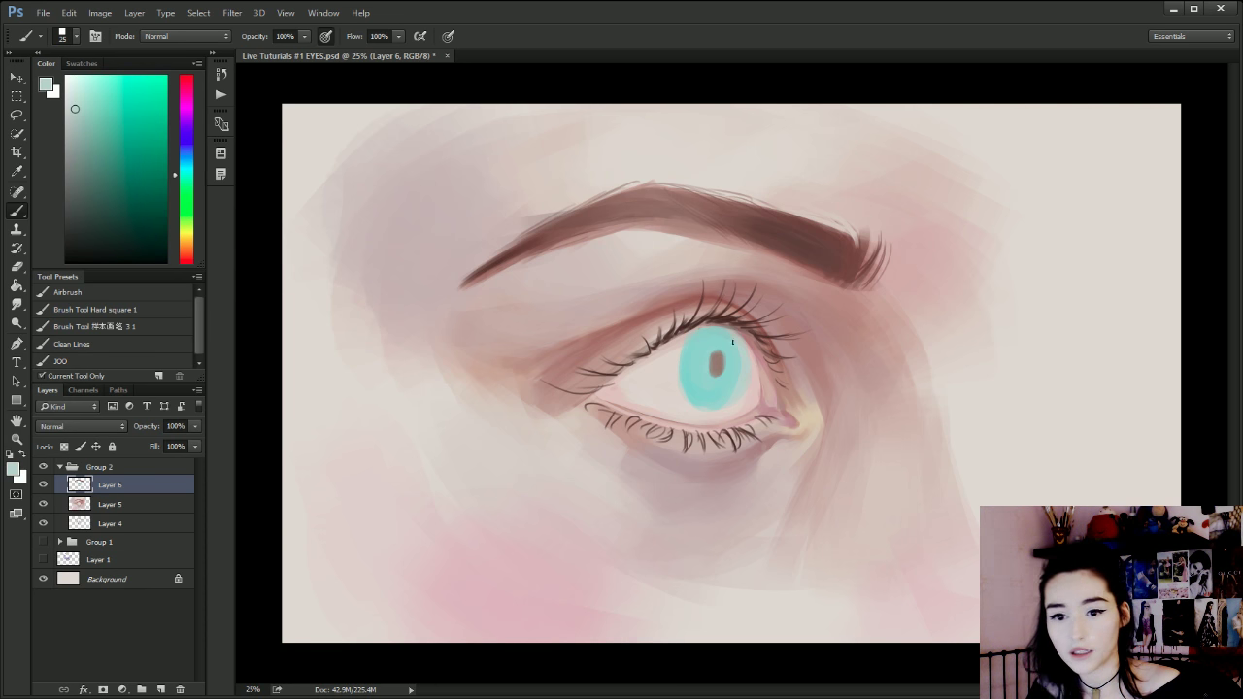
{"action": "key", "text": "bracketright"}
{"action": "key", "text": "bracketright"}
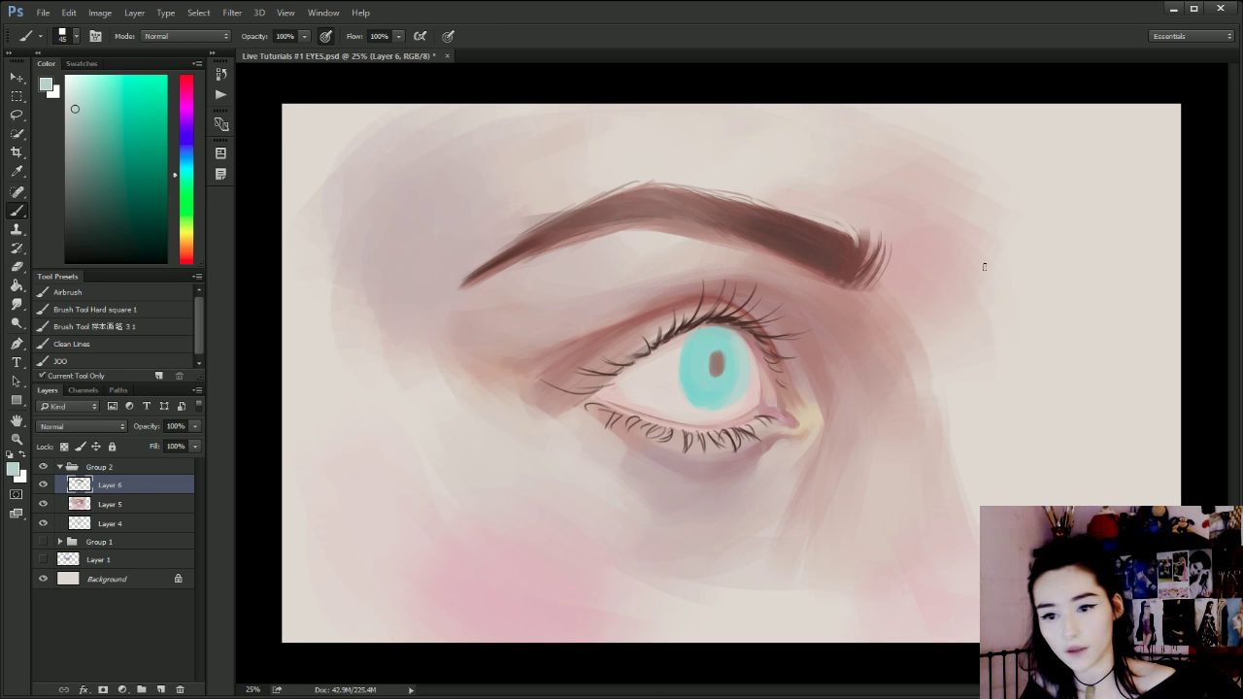
{"action": "left_click", "coordinate": [1020, 297], "text": "alt"}
{"action": "key", "text": "bracketleft"}
{"action": "key", "text": "bracketleft"}
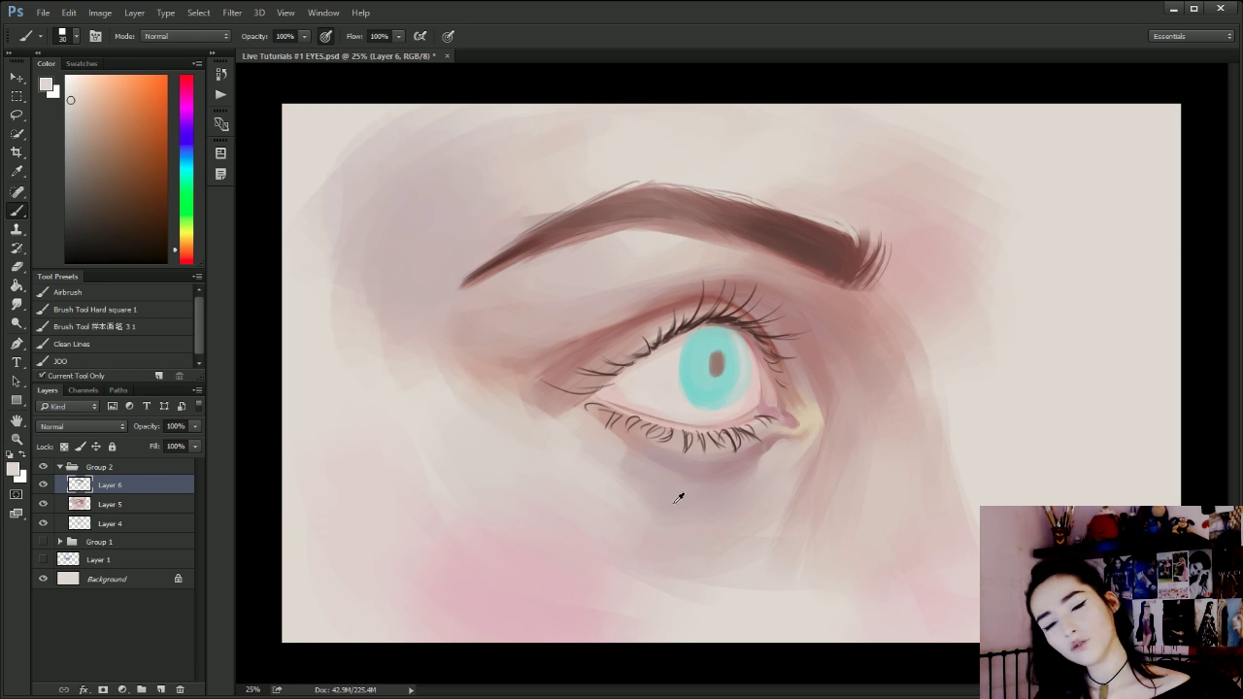
Sample the iris turquoise, choose a darker teal from it and shade the iris around the pupil.
{"action": "left_click", "coordinate": [730, 385], "text": "alt"}
{"action": "key", "text": "bracketright"}
{"action": "key", "text": "bracketright"}
{"action": "key", "text": "bracketright"}
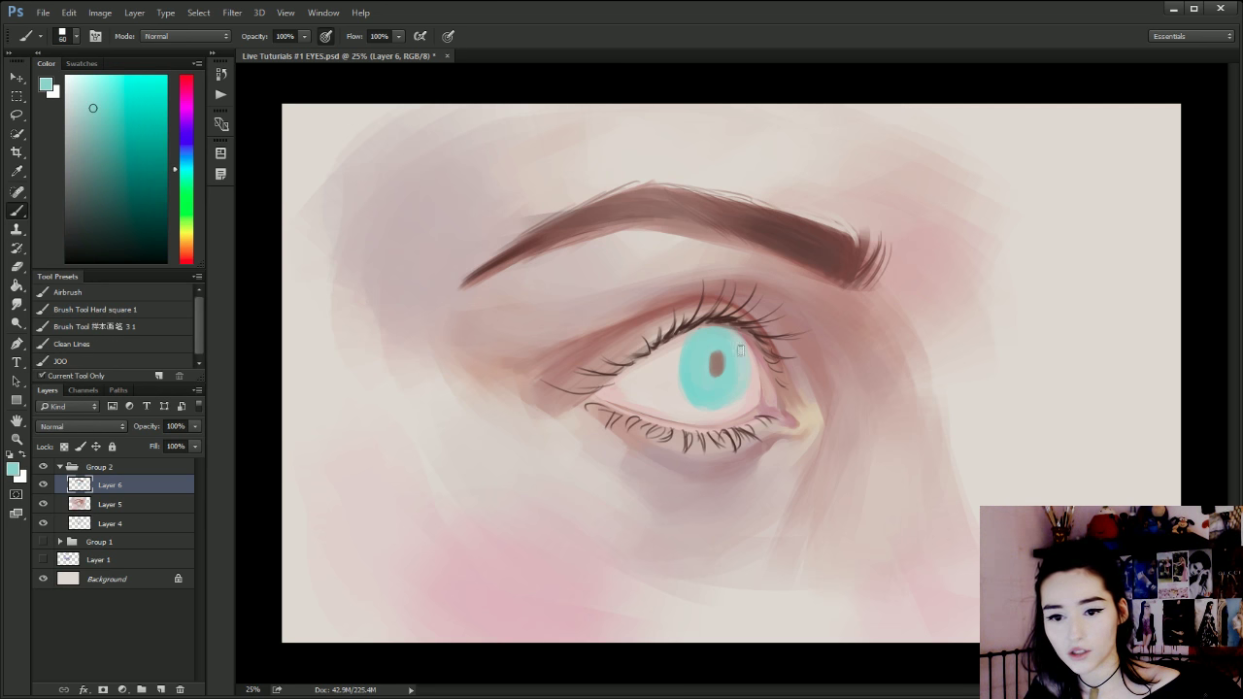
{"action": "left_click", "coordinate": [135, 155]}
{"action": "mouse_move", "coordinate": [699, 351]}
{"action": "left_mouse_down"}
{"action": "mouse_move", "coordinate": [716, 397]}
{"action": "mouse_move", "coordinate": [728, 364]}
{"action": "mouse_move", "coordinate": [704, 342]}
{"action": "mouse_move", "coordinate": [693, 389]}
{"action": "mouse_move", "coordinate": [728, 366]}
{"action": "mouse_move", "coordinate": [716, 334]}
{"action": "mouse_move", "coordinate": [706, 386]}
{"action": "mouse_move", "coordinate": [730, 348]}
{"action": "mouse_move", "coordinate": [695, 367]}
{"action": "mouse_move", "coordinate": [709, 381]}
{"action": "mouse_move", "coordinate": [726, 374]}
{"action": "mouse_move", "coordinate": [722, 341]}
{"action": "mouse_move", "coordinate": [703, 366]}
{"action": "mouse_move", "coordinate": [735, 374]}
{"action": "mouse_move", "coordinate": [708, 356]}
{"action": "mouse_move", "coordinate": [719, 394]}
{"action": "mouse_move", "coordinate": [723, 357]}
{"action": "mouse_move", "coordinate": [696, 370]}
{"action": "mouse_move", "coordinate": [699, 346]}
{"action": "mouse_move", "coordinate": [691, 385]}
{"action": "left_mouse_up"}
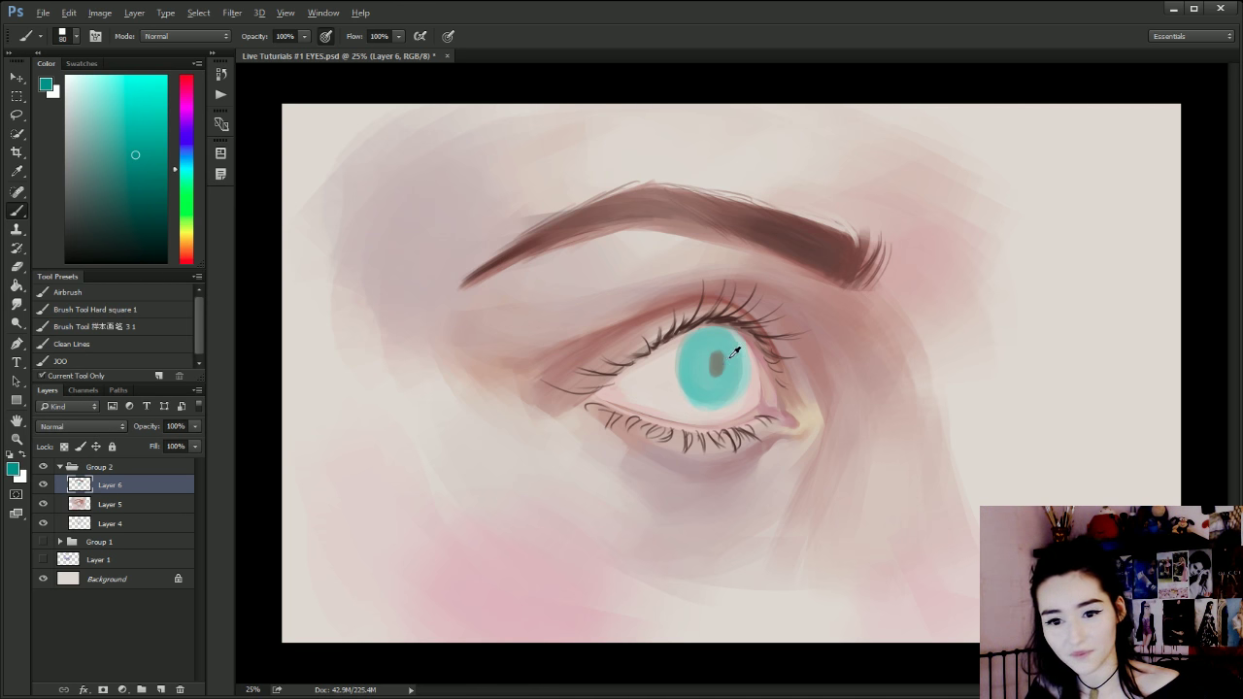
Undo the teal stroke over the pupil and narrow the pupil with teal sampled from the iris at brush size 35.
{"action": "left_click_drag", "start_coordinate": [718, 373], "coordinate": [713, 371]}
{"action": "key", "text": "ctrl+z"}
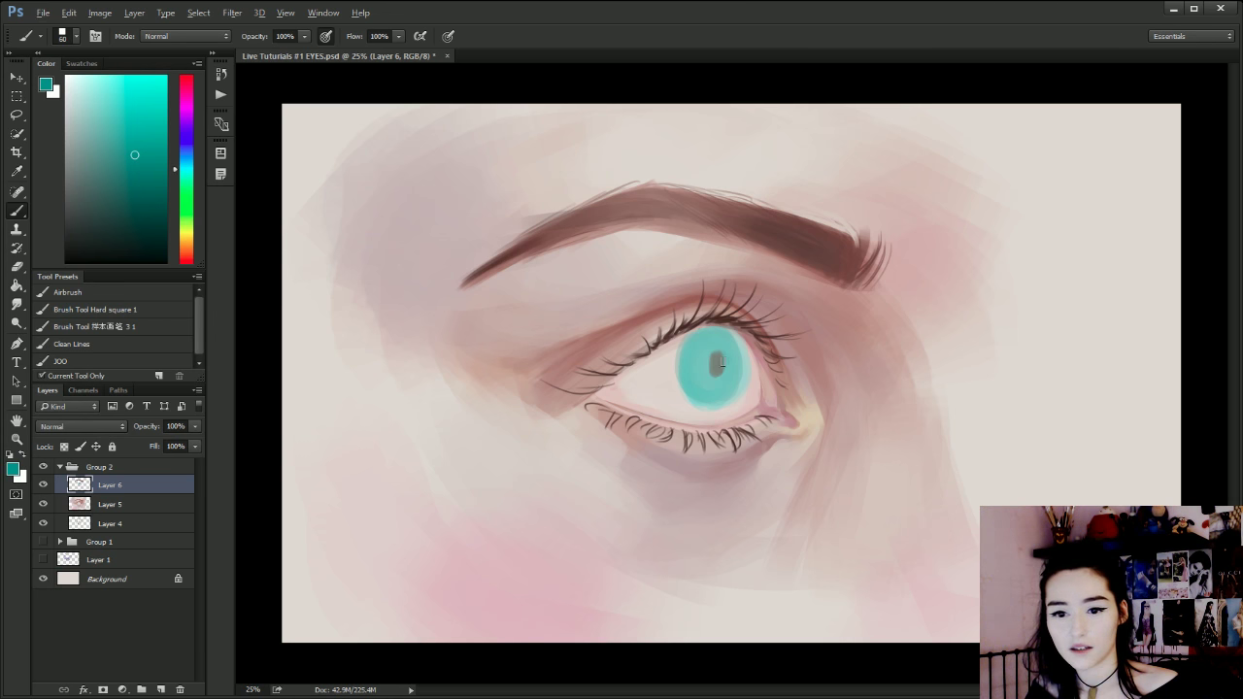
{"action": "key", "text": "alt"}
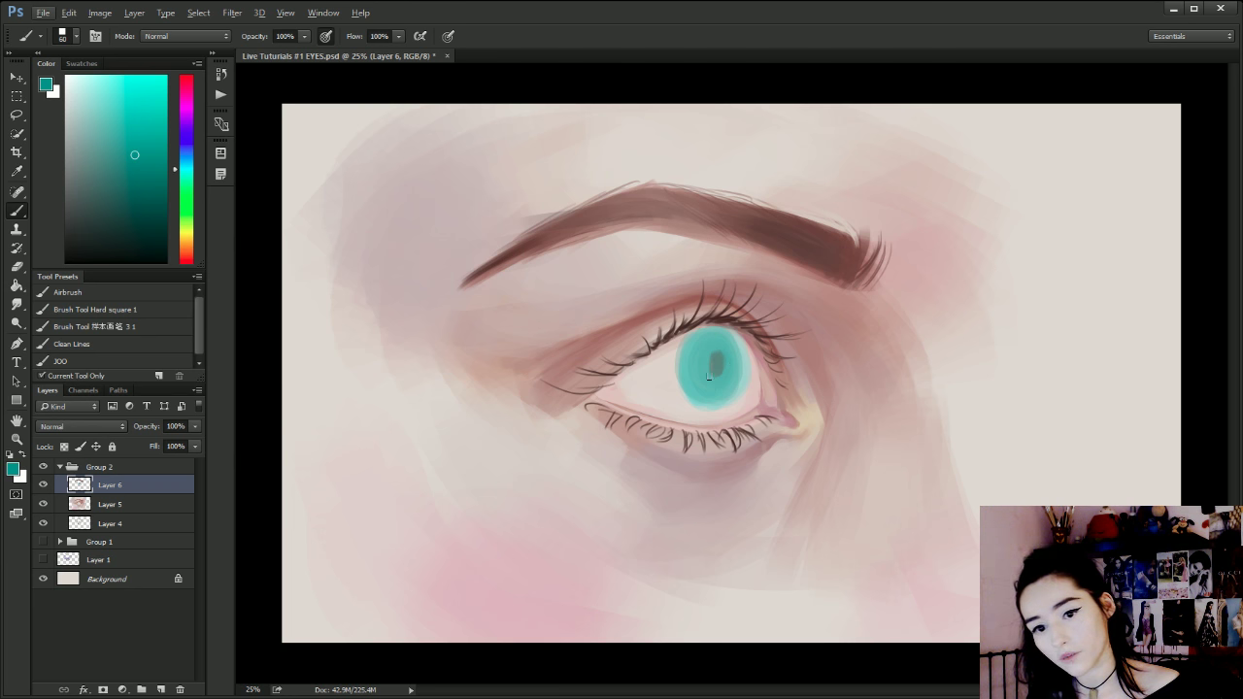
{"action": "left_click", "coordinate": [720, 347], "text": "alt"}
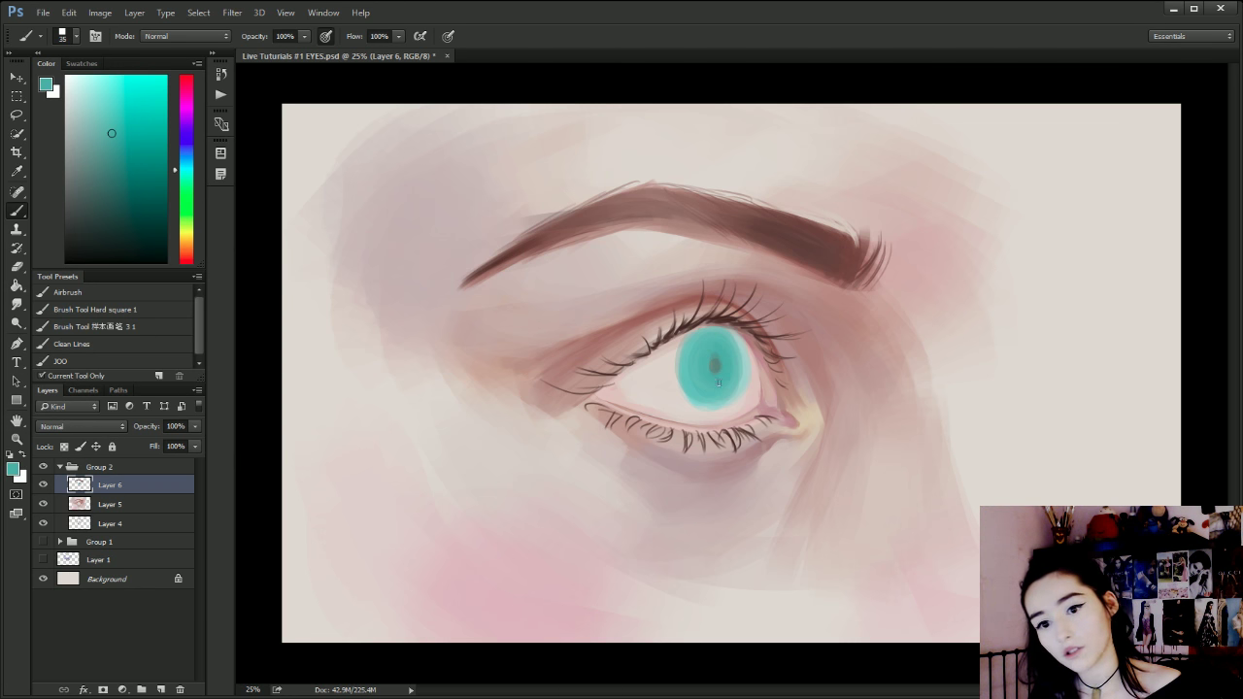
Try dark brown on the pupil, and repaint it in a dark greyish blue with the brush at size 45.
{"action": "left_click", "coordinate": [715, 364], "text": "alt"}
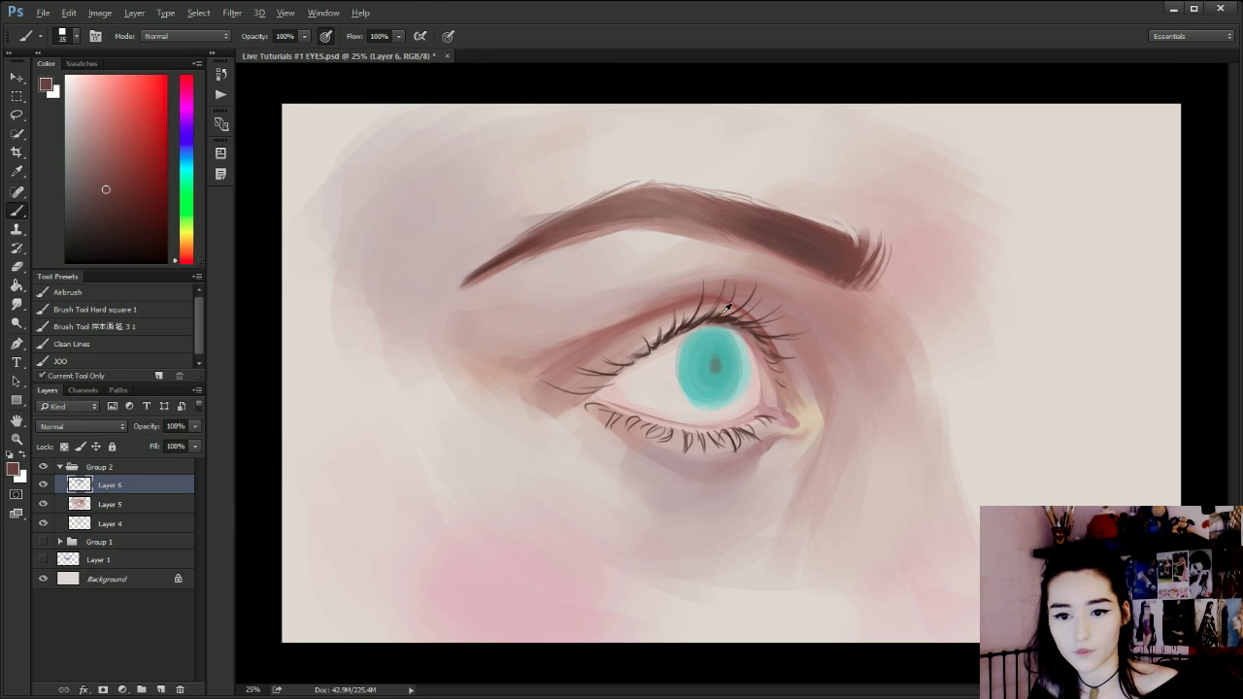
{"action": "left_click_drag", "start_coordinate": [712, 363], "coordinate": [712, 367]}
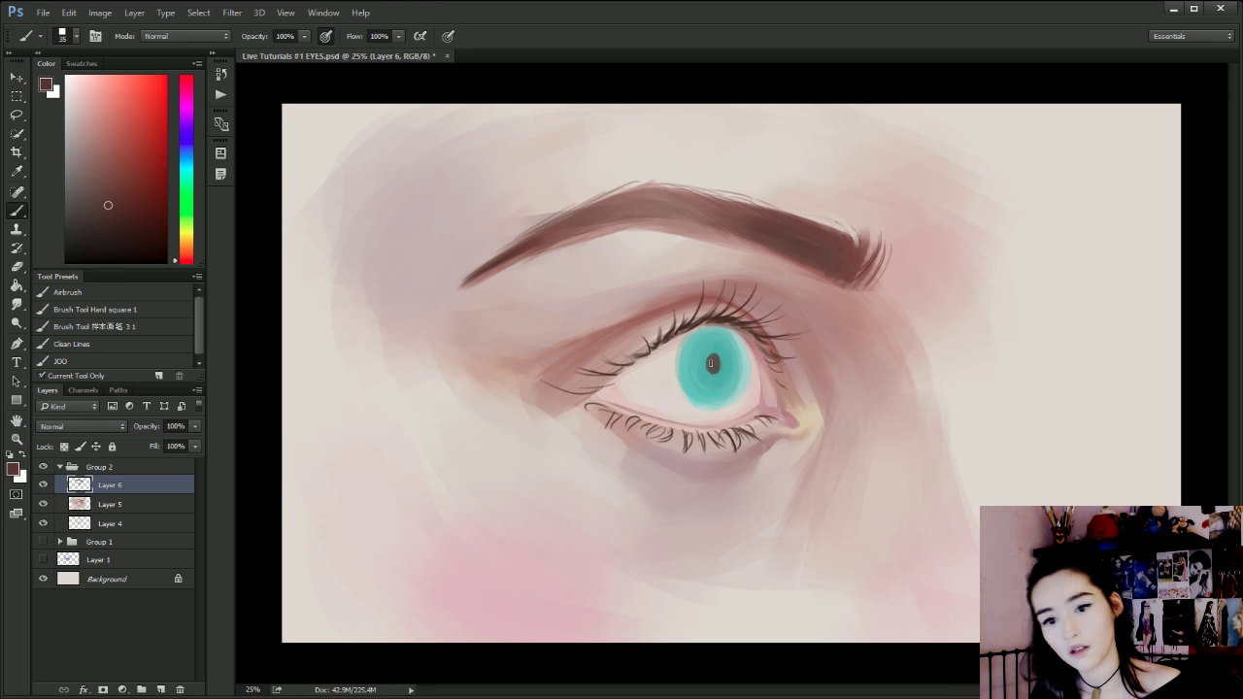
{"action": "left_click", "coordinate": [186, 140]}
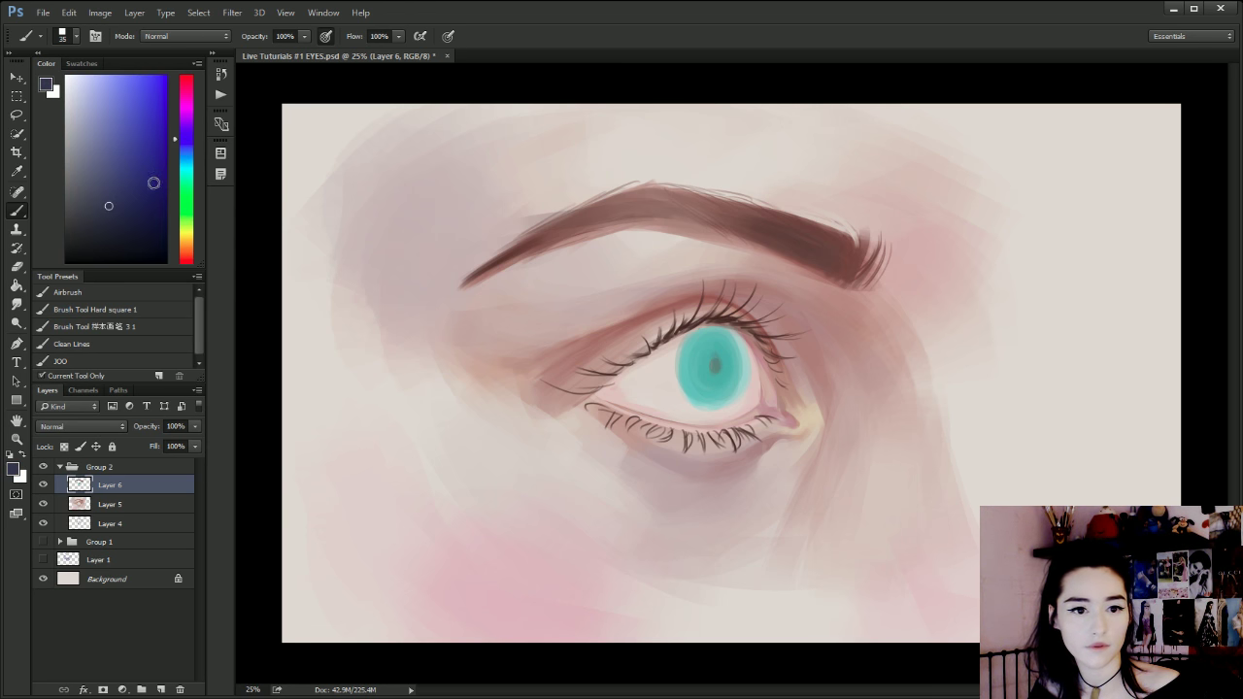
{"action": "left_click_drag", "start_coordinate": [154, 184], "coordinate": [86, 209]}
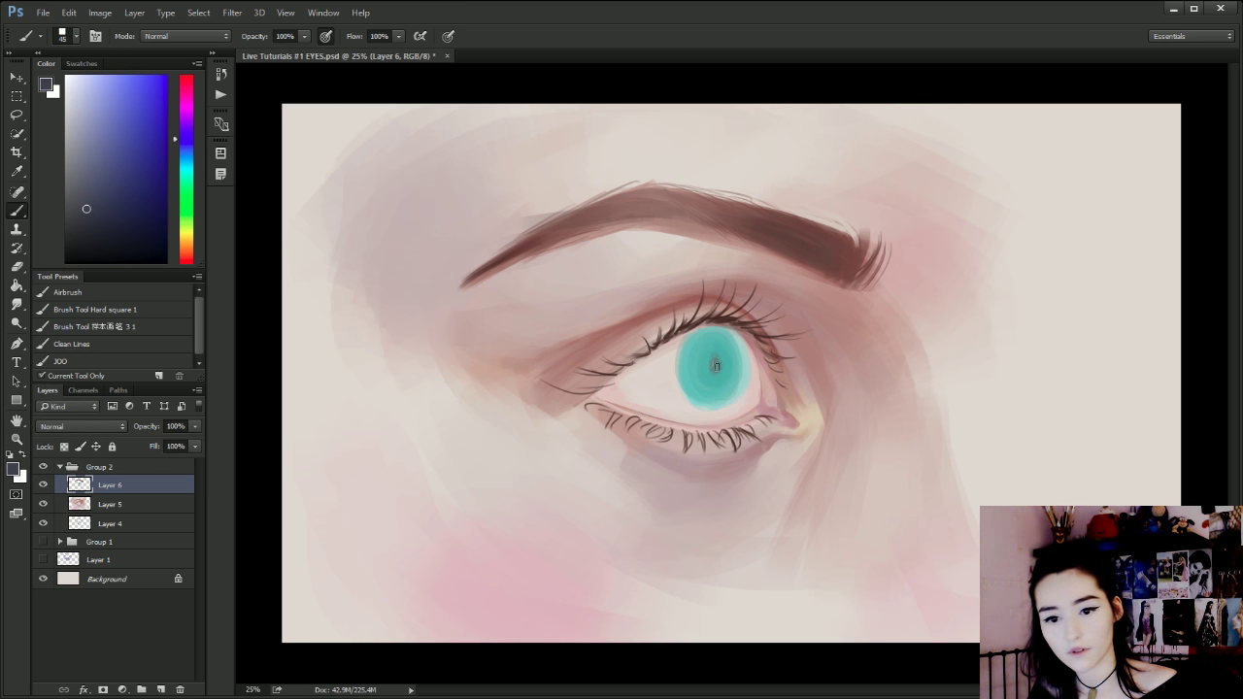
{"action": "left_click_drag", "start_coordinate": [717, 365], "coordinate": [713, 372]}
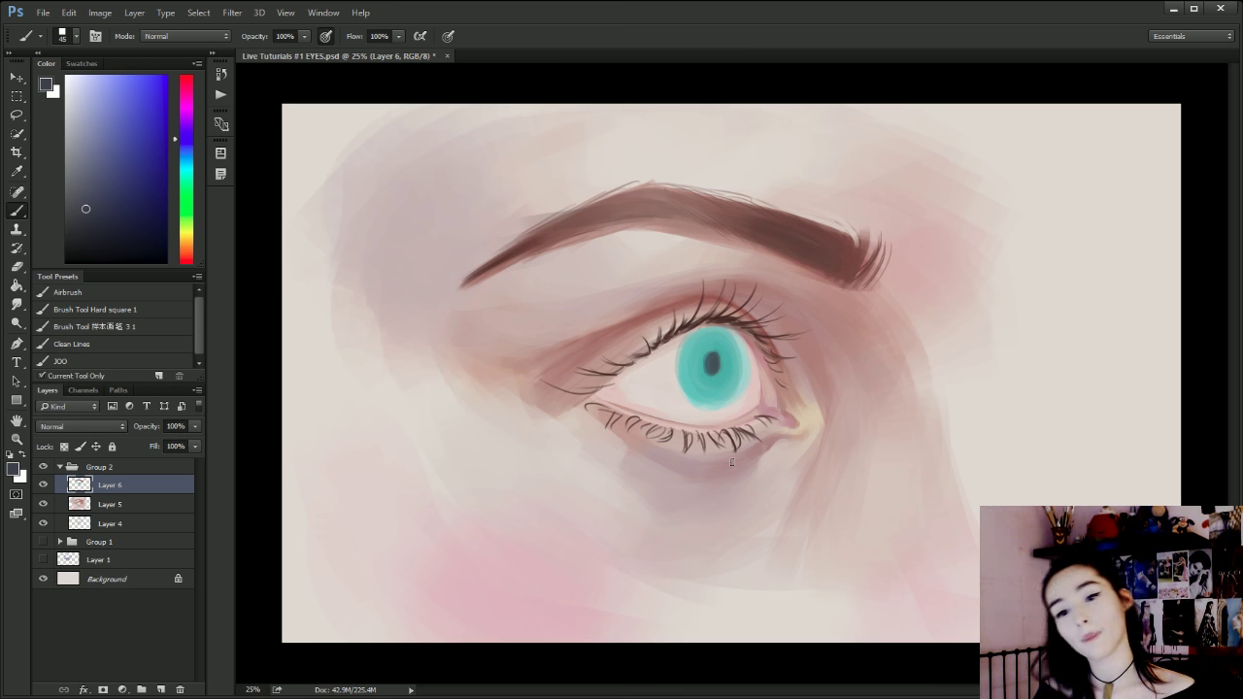
Darken the pupil, and shade the iris around it with a muted green at brush size 100.
{"action": "left_click_drag", "start_coordinate": [711, 369], "coordinate": [713, 359]}
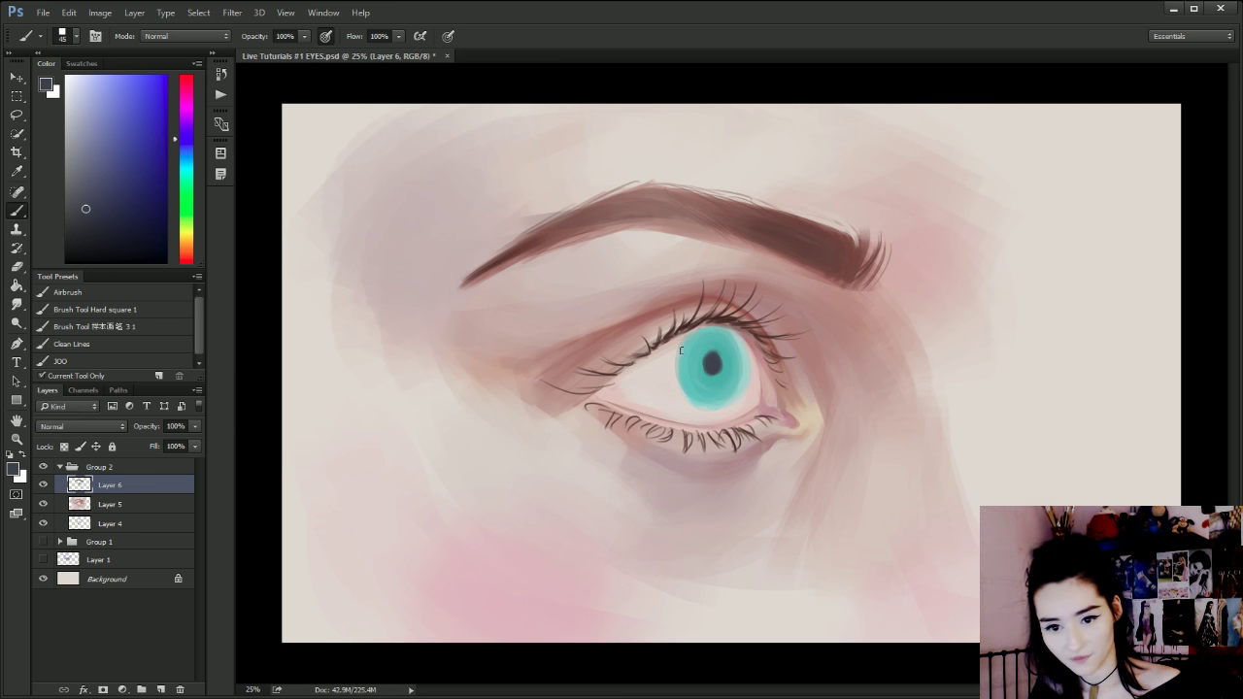
{"action": "left_click", "coordinate": [754, 338], "text": "alt"}
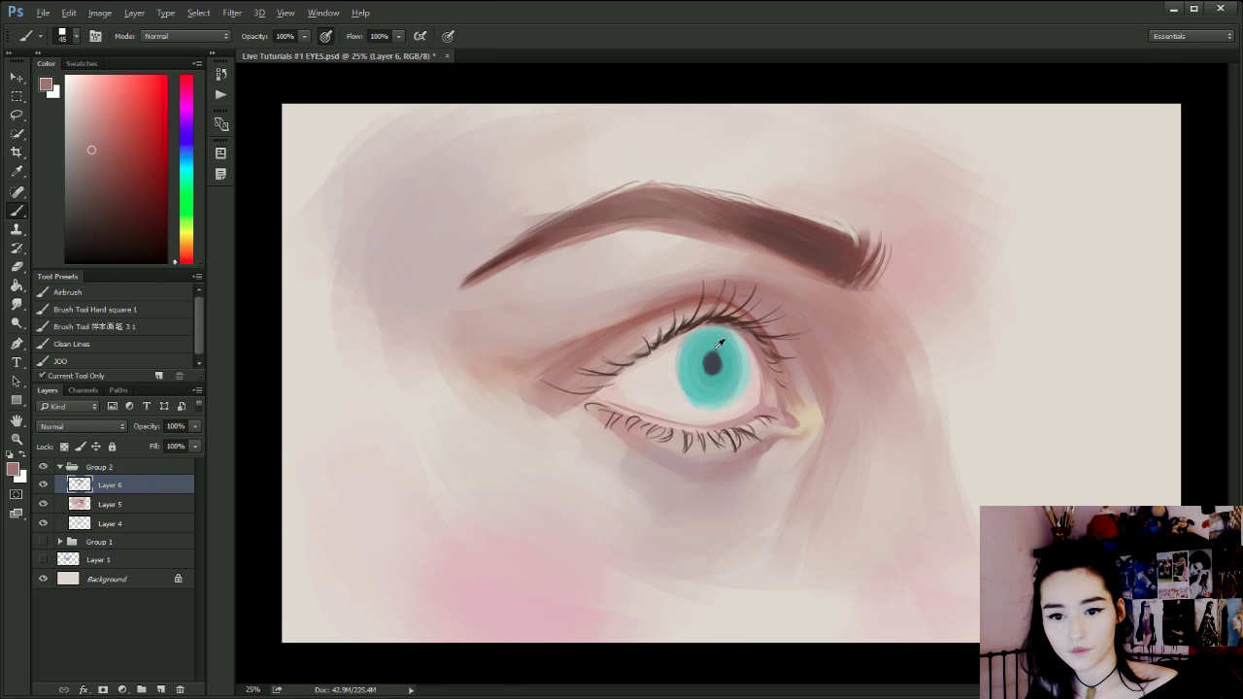
{"action": "left_click", "coordinate": [186, 162]}
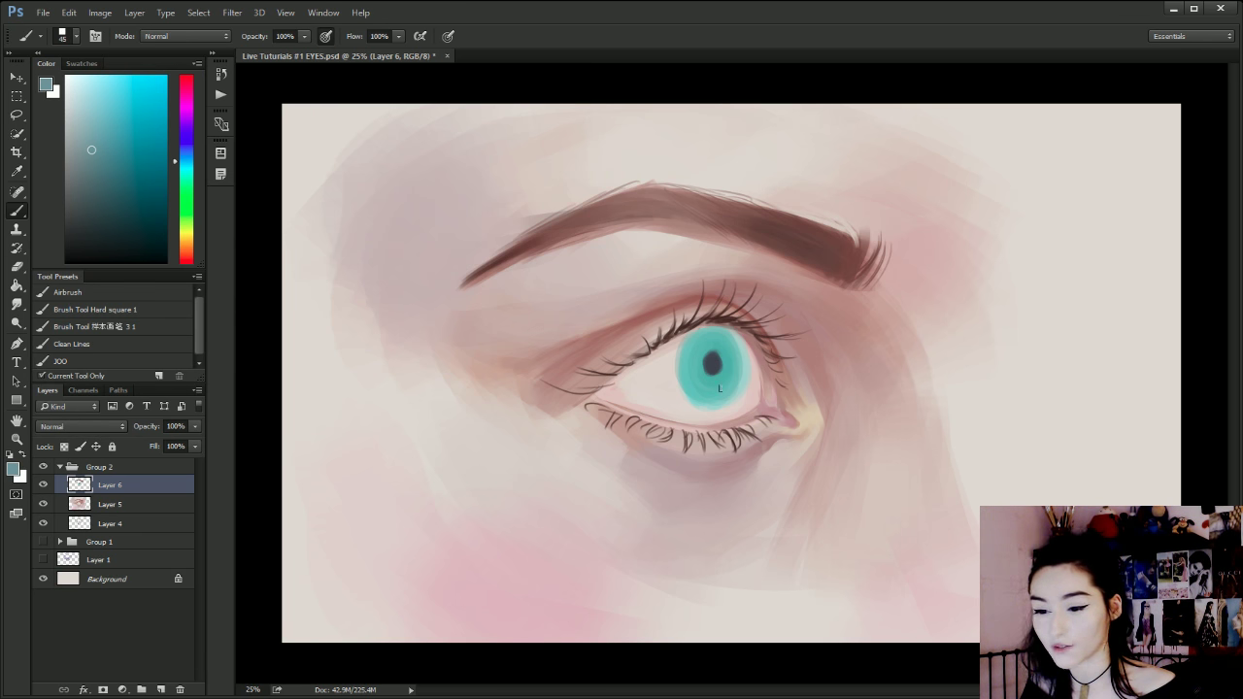
{"action": "key", "text": "alt"}
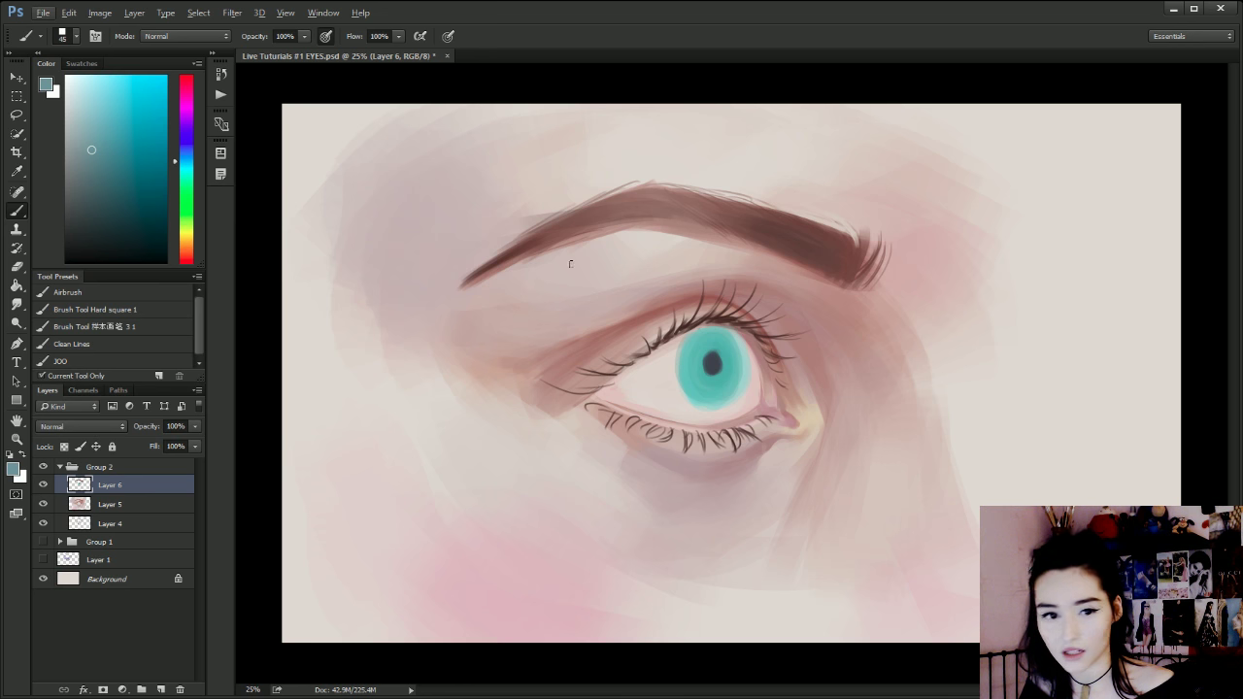
{"action": "left_click", "coordinate": [188, 181]}
{"action": "key", "text": "bracketright"}
{"action": "key", "text": "bracketright"}
{"action": "key", "text": "bracketright"}
{"action": "key", "text": "bracketright"}
{"action": "key", "text": "bracketright"}
{"action": "key", "text": "bracketright"}
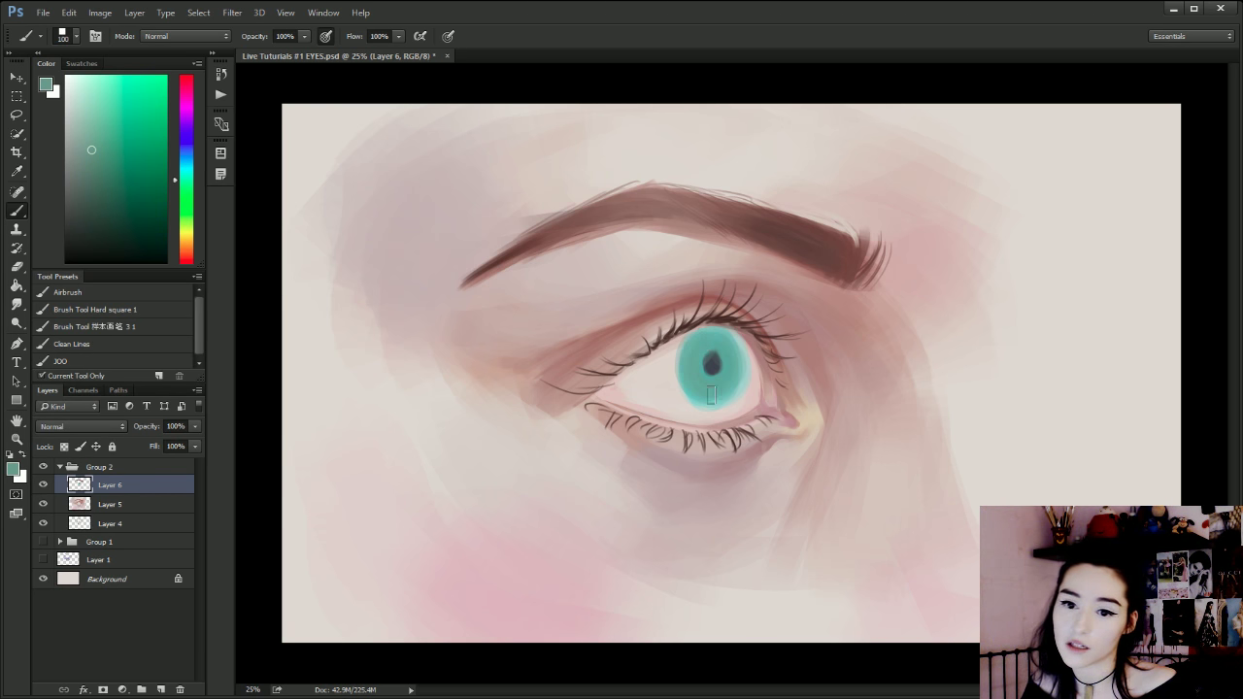
Glaze the iris and pupil with reddish brown sampled from the eyebrow at brush size 80, reducing it to 40 for the iris's lower part.
{"action": "left_click", "coordinate": [690, 194], "text": "alt"}
{"action": "key", "text": "bracketright"}
{"action": "key", "text": "bracketright"}
{"action": "key", "text": "bracketleft"}
{"action": "key", "text": "bracketleft"}
{"action": "key", "text": "bracketleft"}
{"action": "key", "text": "bracketleft"}
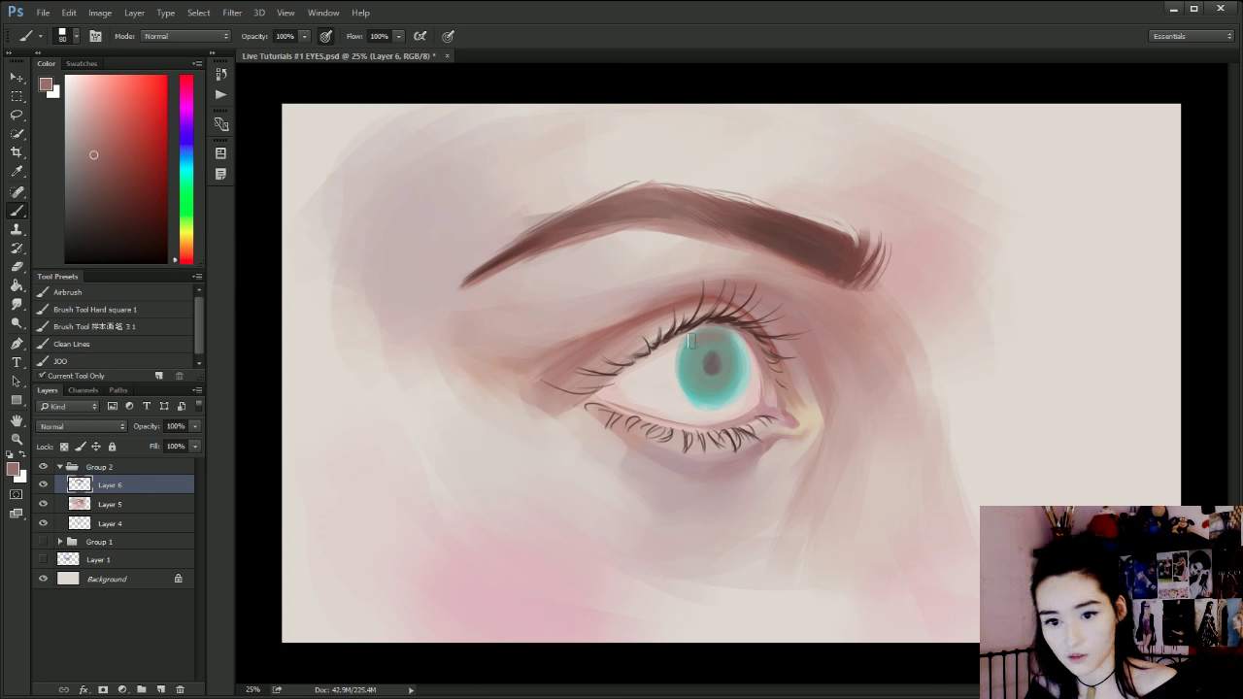
{"action": "key", "text": "bracketleft"}
{"action": "key", "text": "bracketleft"}
{"action": "key", "text": "bracketleft"}
{"action": "key", "text": "bracketleft"}
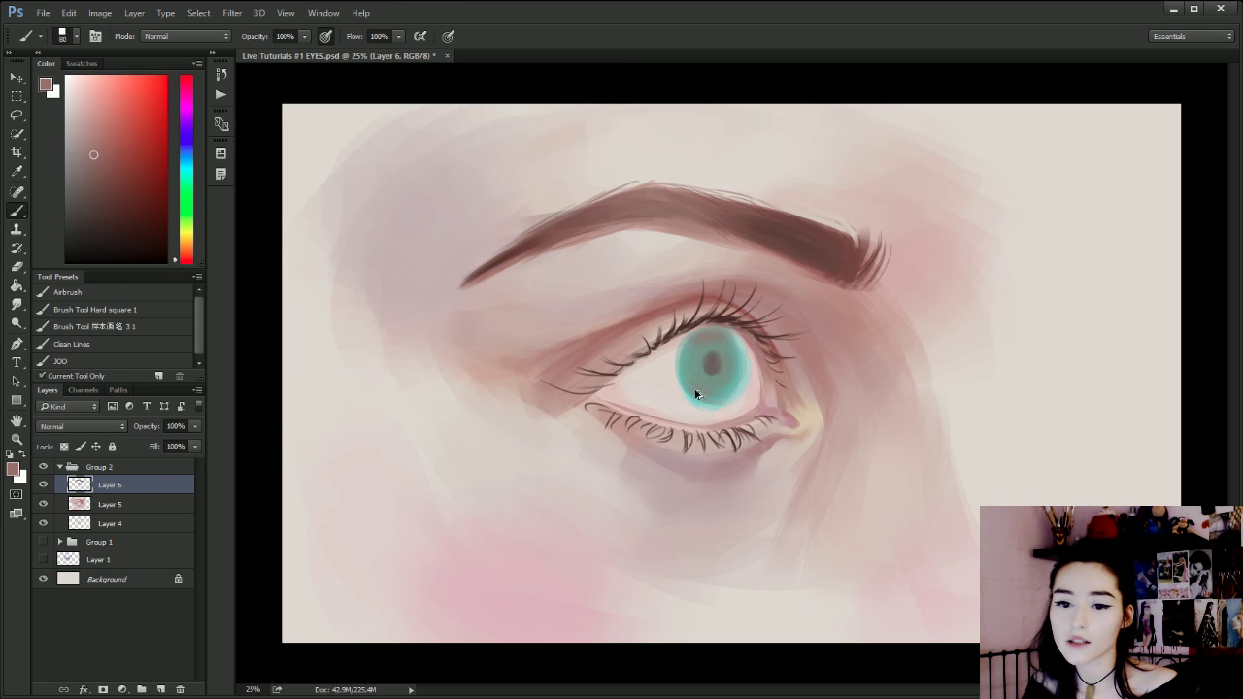
{"action": "key", "text": "bracketleft"}
{"action": "key", "text": "bracketleft"}
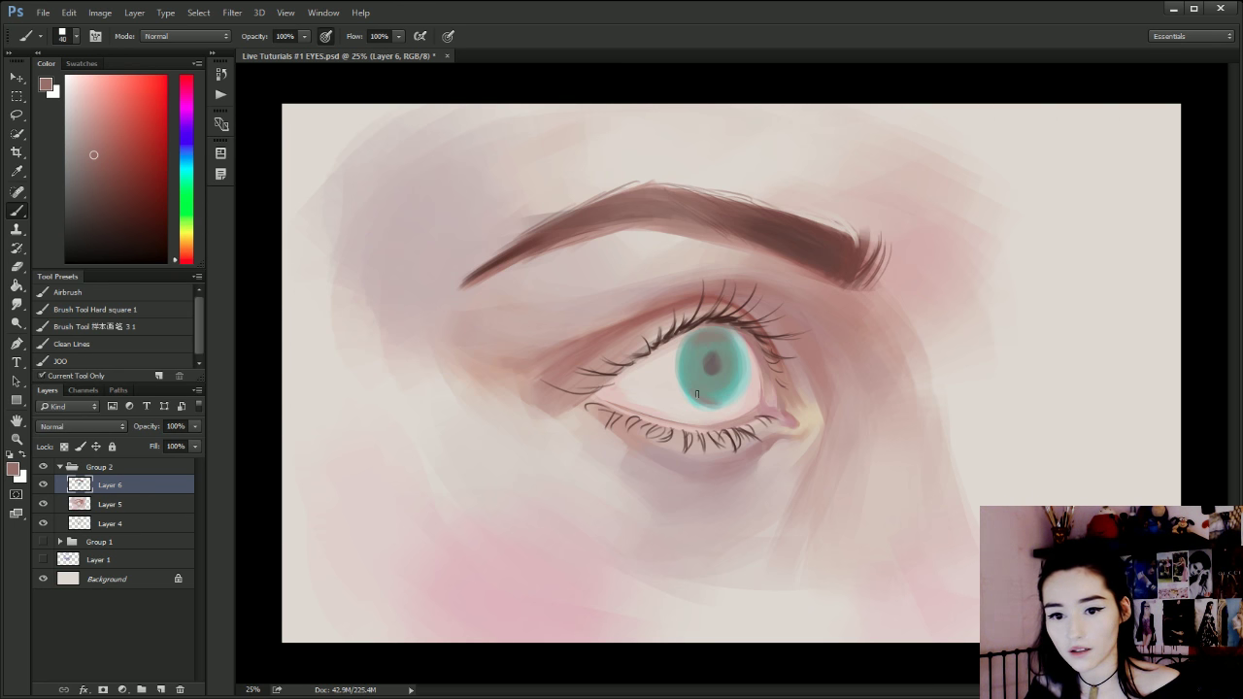
Sample the upper lid, shift the color to a dark green and shade the iris's edge on the outer-corner side.
{"action": "left_click", "coordinate": [724, 314], "text": "alt"}
{"action": "key", "text": "bracketleft"}
{"action": "key", "text": "bracketleft"}
{"action": "key", "text": "bracketleft"}
{"action": "key", "text": "bracketleft"}
{"action": "key", "text": "bracketleft"}
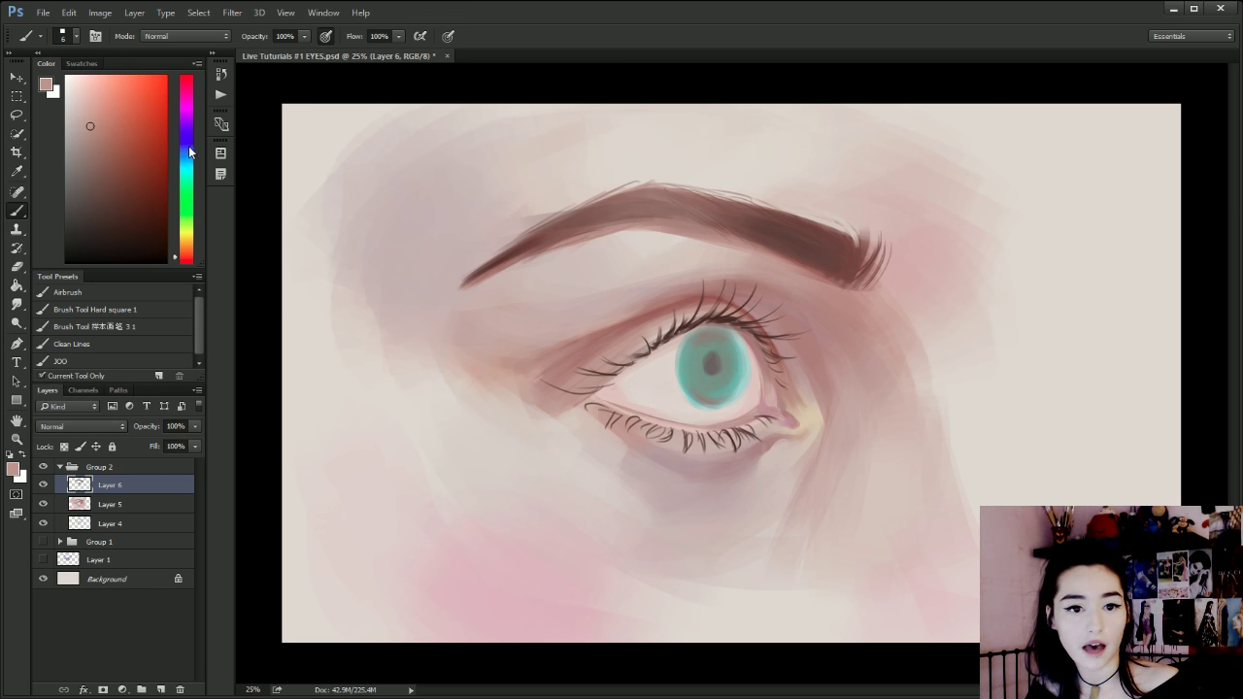
{"action": "left_click", "coordinate": [187, 120]}
{"action": "left_click", "coordinate": [187, 199]}
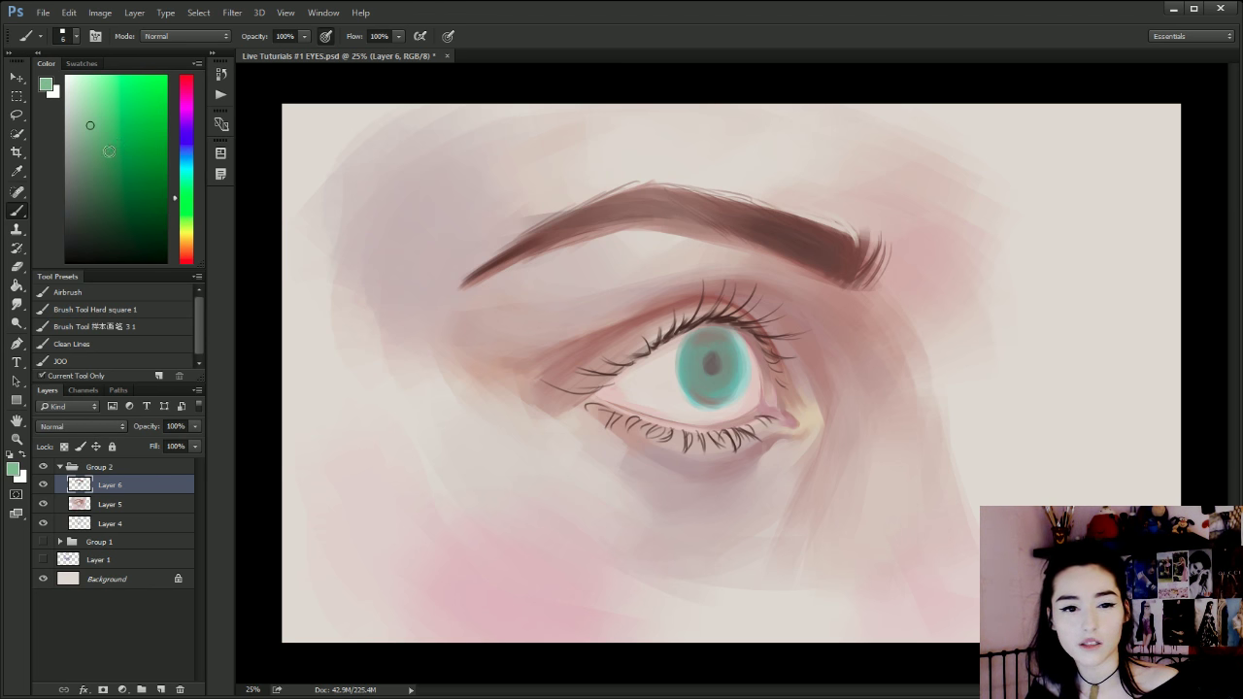
{"action": "left_click_drag", "start_coordinate": [111, 147], "coordinate": [101, 200]}
{"action": "key", "text": "bracketright"}
{"action": "key", "text": "bracketright"}
{"action": "key", "text": "bracketright"}
{"action": "key", "text": "bracketright"}
{"action": "key", "text": "bracketright"}
{"action": "key", "text": "bracketright"}
{"action": "key", "text": "bracketright"}
{"action": "key", "text": "bracketright"}
{"action": "key", "text": "bracketright"}
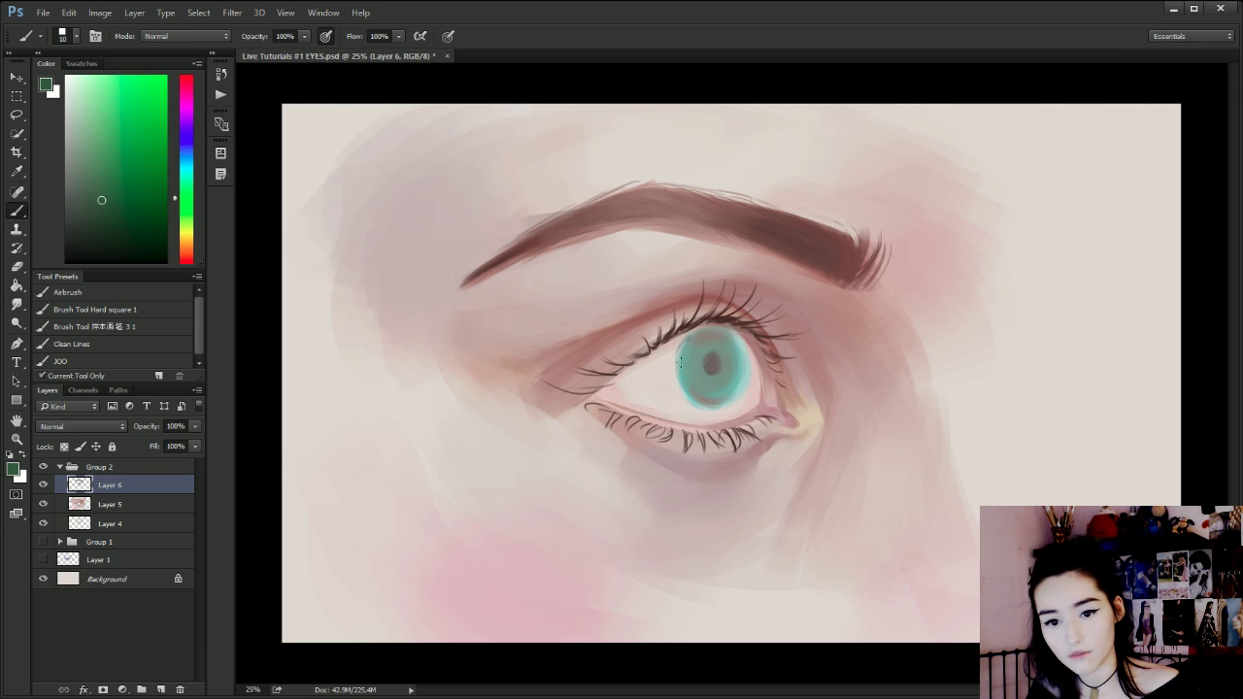
{"action": "left_click_drag", "start_coordinate": [681, 342], "coordinate": [676, 366]}
Extend the dark green rim around the iris's lower and inner edges with the brush reduced to size 30 and 15.
{"action": "key", "text": "bracketright"}
{"action": "key", "text": "bracketright"}
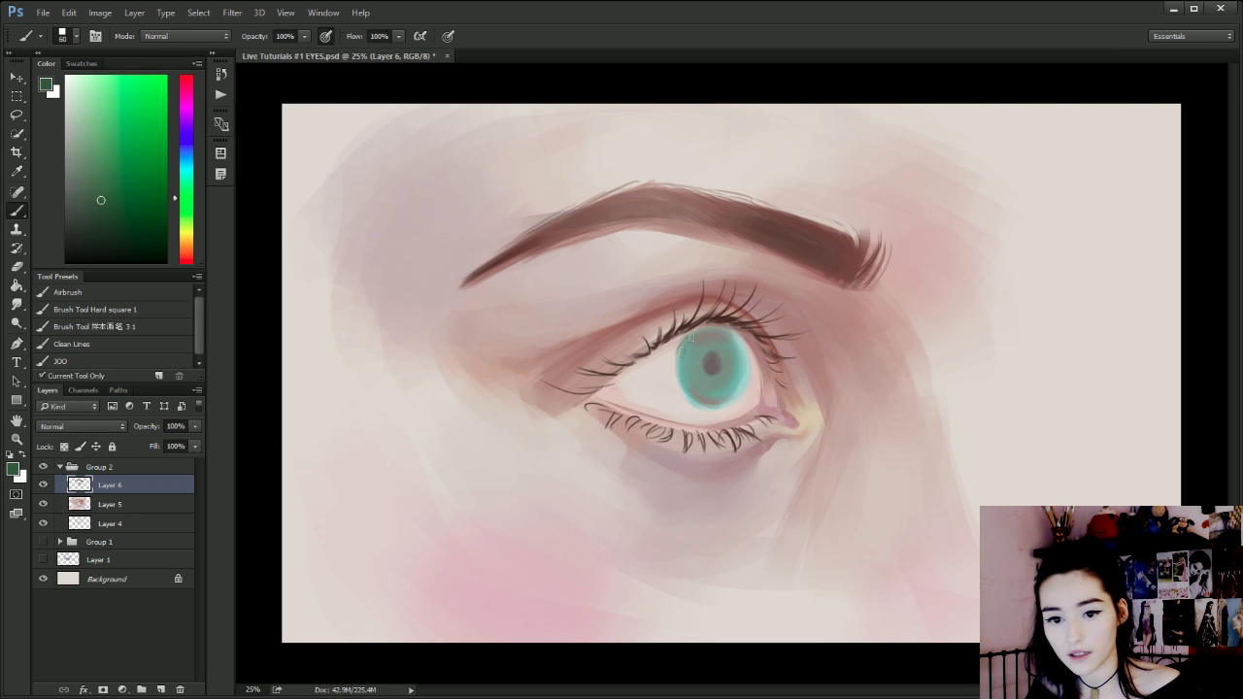
{"action": "key", "text": "bracketleft"}
{"action": "key", "text": "bracketleft"}
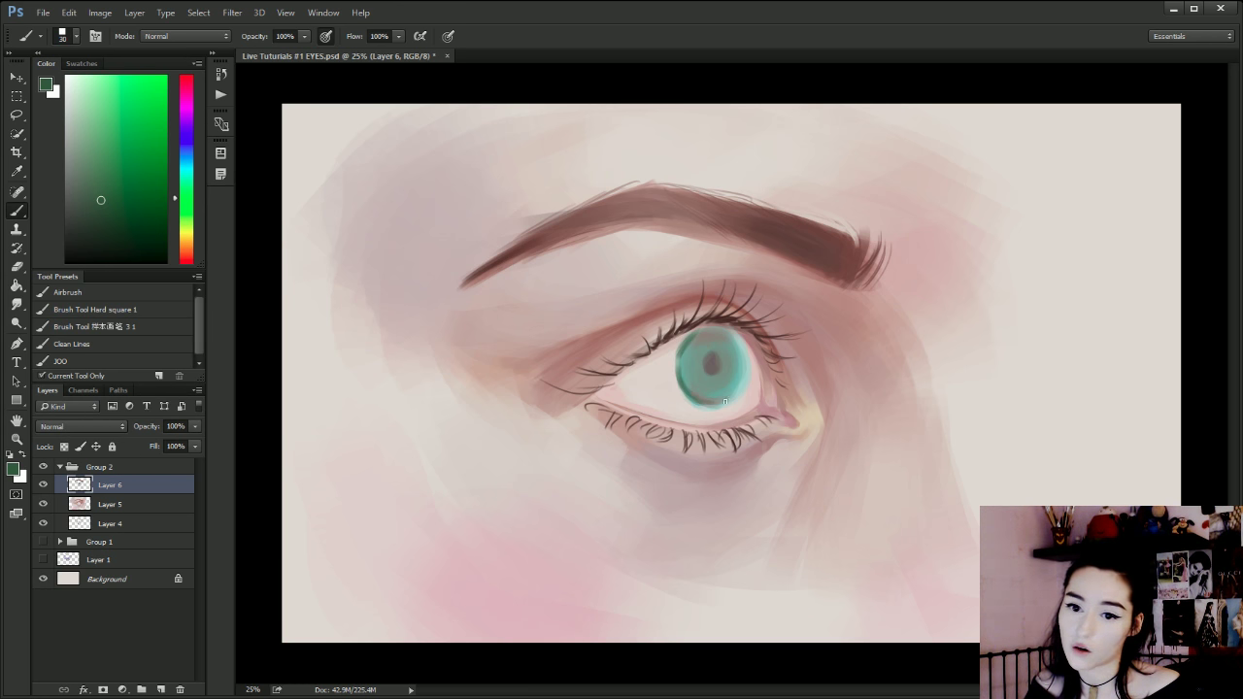
{"action": "mouse_move", "coordinate": [686, 340]}
{"action": "left_mouse_down"}
{"action": "mouse_move", "coordinate": [723, 332]}
{"action": "mouse_move", "coordinate": [709, 334]}
{"action": "mouse_move", "coordinate": [740, 348]}
{"action": "left_mouse_up"}
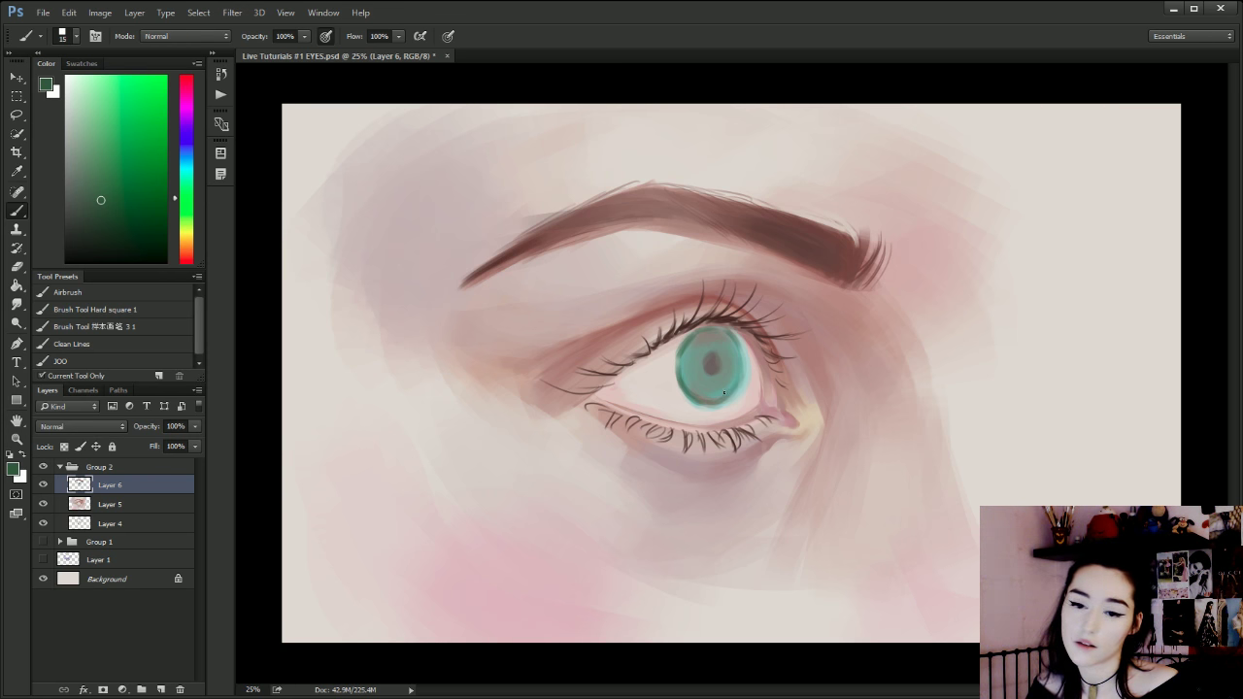
{"action": "mouse_move", "coordinate": [741, 379]}
{"action": "left_mouse_down"}
{"action": "mouse_move", "coordinate": [740, 358]}
{"action": "mouse_move", "coordinate": [720, 404]}
{"action": "left_mouse_up"}
Blend the green rim into the iris with sampled grey-green at size 40 and sampled turquoise at size 35.
{"action": "left_click", "coordinate": [733, 377], "text": "alt"}
{"action": "key", "text": "bracketright"}
{"action": "key", "text": "bracketright"}
{"action": "key", "text": "bracketright"}
{"action": "key", "text": "bracketright"}
{"action": "key", "text": "bracketright"}
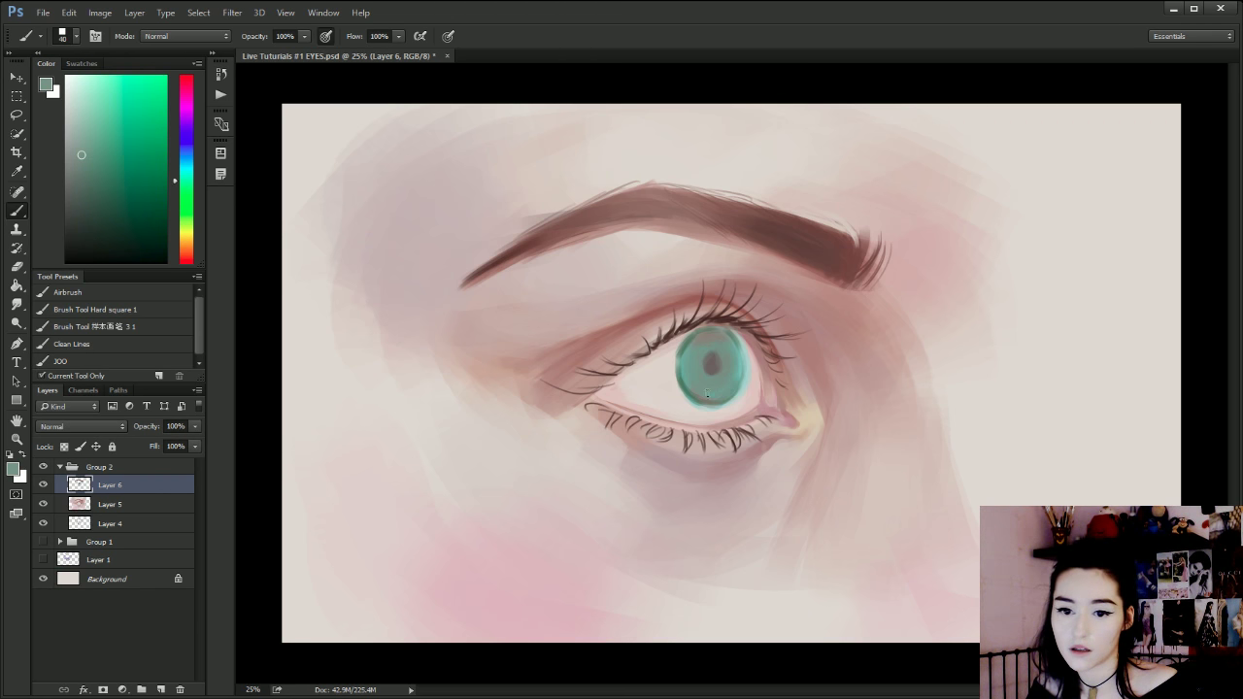
{"action": "key", "text": "bracketright"}
{"action": "key", "text": "bracketright"}
{"action": "left_click", "coordinate": [742, 361], "text": "alt"}
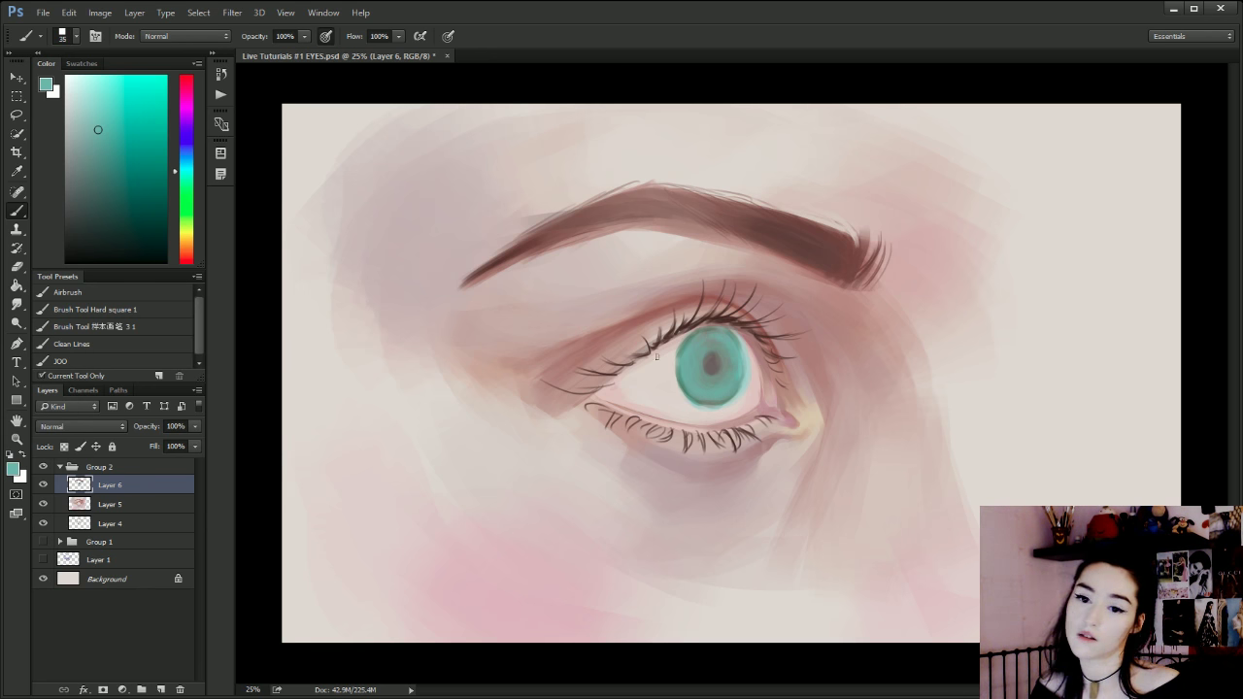
Flip the canvas horizontally and trim the iris's outer edge with sampled eye-white at brush size 25.
{"action": "key", "text": "bracketleft"}
{"action": "key", "text": "bracketleft"}
{"action": "key", "text": "ctrl+shift+h"}
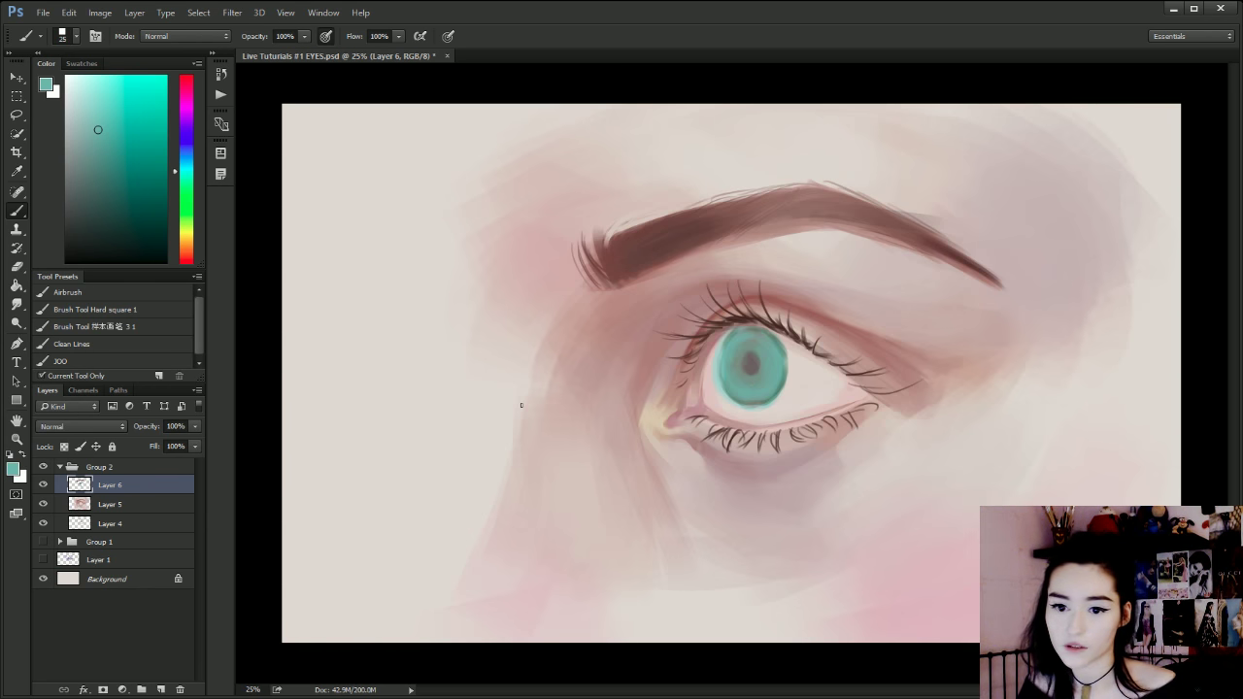
{"action": "left_click", "coordinate": [793, 379], "text": "alt"}
{"action": "mouse_move", "coordinate": [781, 390]}
{"action": "left_mouse_down"}
{"action": "mouse_move", "coordinate": [747, 410]}
{"action": "mouse_move", "coordinate": [751, 423]}
{"action": "mouse_move", "coordinate": [728, 397]}
{"action": "mouse_move", "coordinate": [804, 405]}
{"action": "mouse_move", "coordinate": [711, 376]}
{"action": "mouse_move", "coordinate": [741, 406]}
{"action": "mouse_move", "coordinate": [715, 378]}
{"action": "mouse_move", "coordinate": [781, 403]}
{"action": "mouse_move", "coordinate": [790, 370]}
{"action": "mouse_move", "coordinate": [767, 408]}
{"action": "mouse_move", "coordinate": [791, 362]}
{"action": "mouse_move", "coordinate": [770, 412]}
{"action": "mouse_move", "coordinate": [789, 376]}
{"action": "mouse_move", "coordinate": [750, 412]}
{"action": "mouse_move", "coordinate": [783, 388]}
{"action": "mouse_move", "coordinate": [736, 405]}
{"action": "left_mouse_up"}
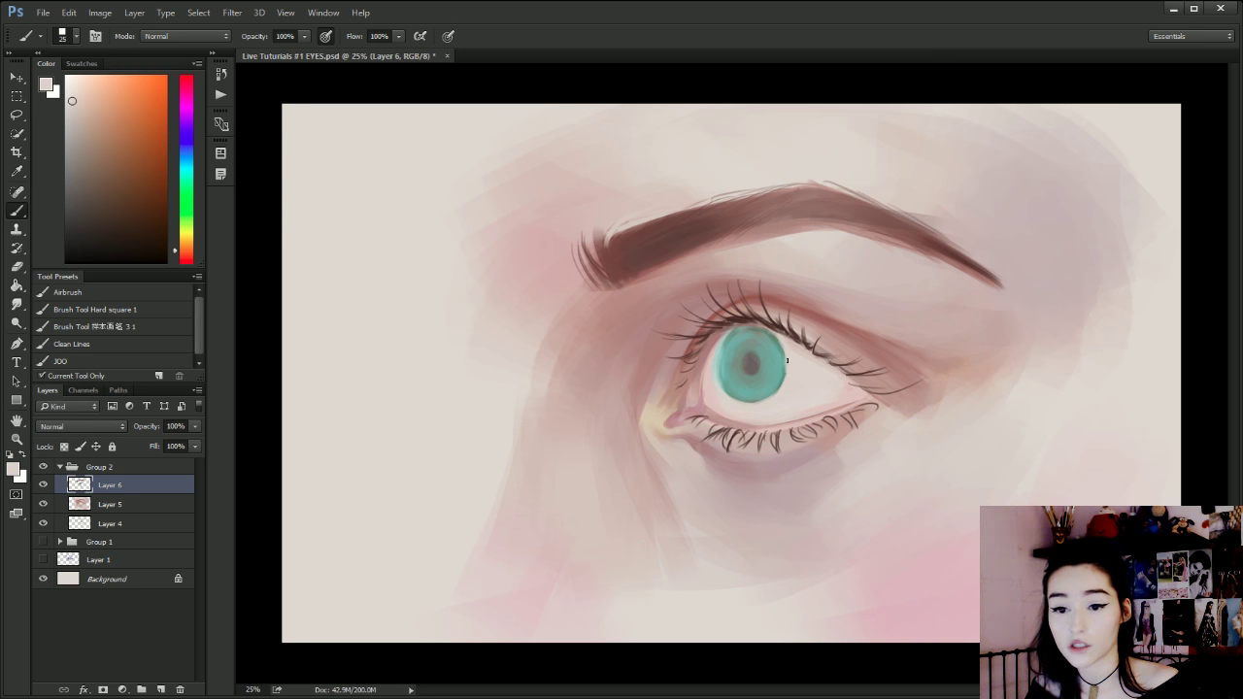
{"action": "left_click_drag", "start_coordinate": [787, 361], "coordinate": [774, 391]}
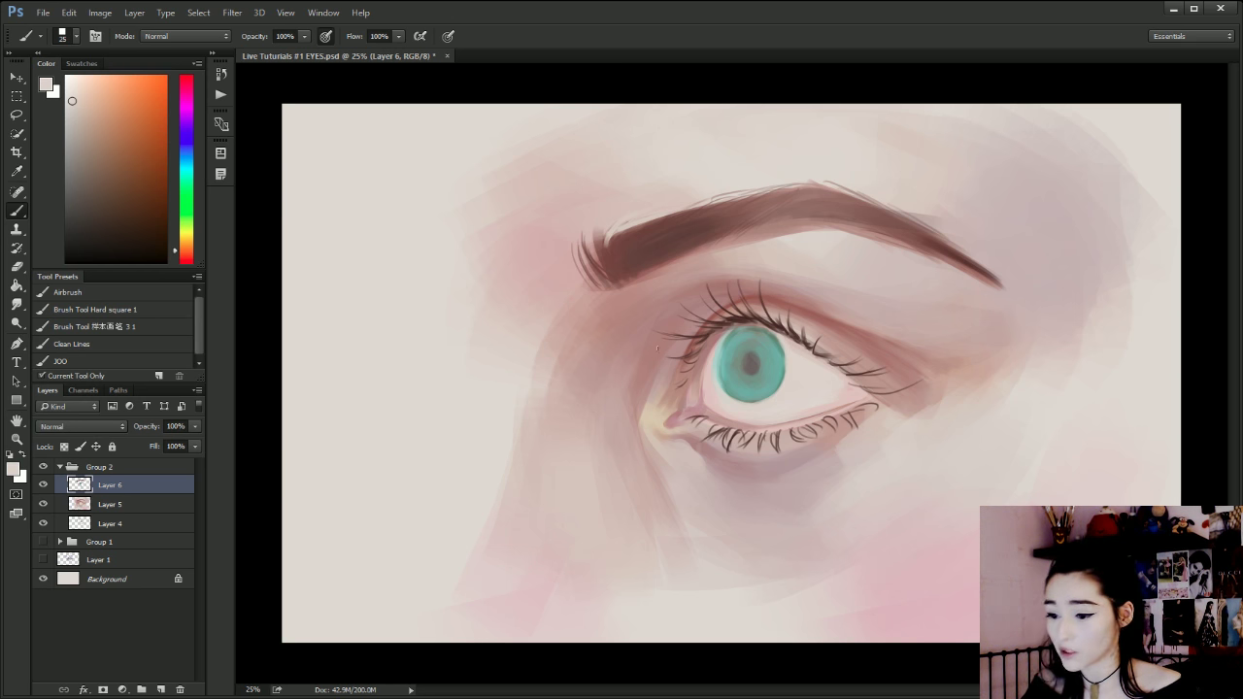
Clean up the iris's edge toward the inner corner and underneath with sampled pale pink at brush size 20.
{"action": "key", "text": "bracketleft"}
{"action": "left_click", "coordinate": [712, 377], "text": "alt"}
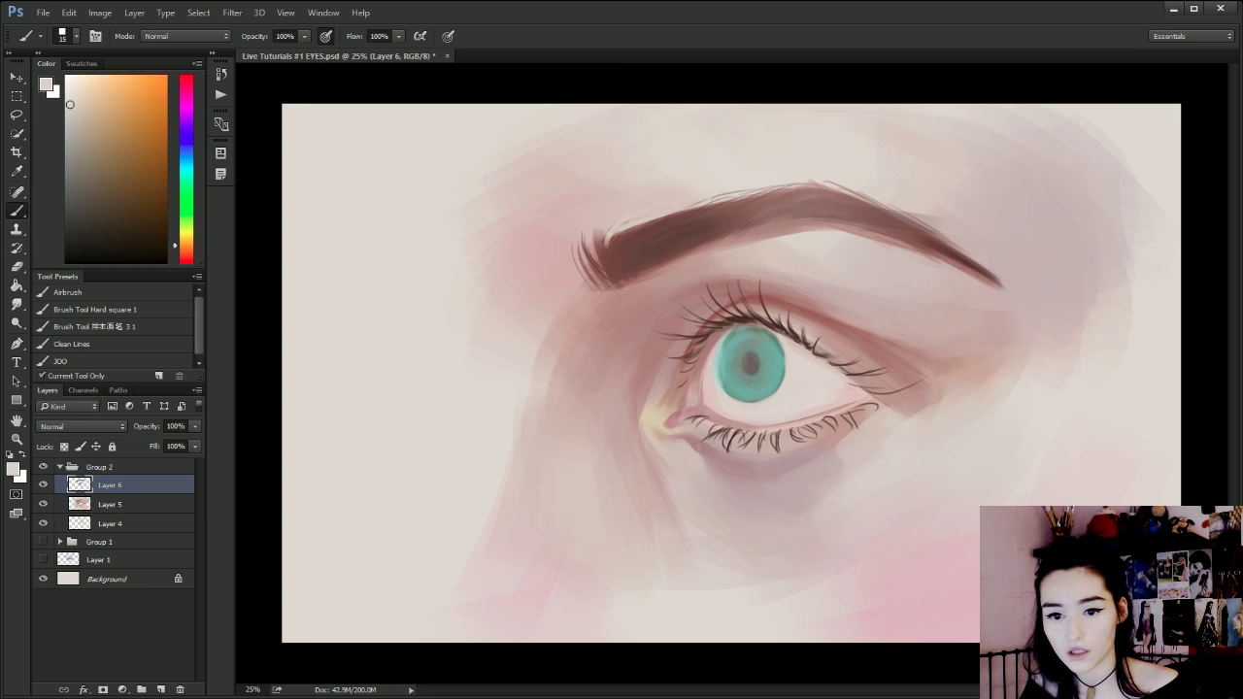
{"action": "left_click", "coordinate": [712, 386], "text": "alt"}
{"action": "key", "text": "bracketright"}
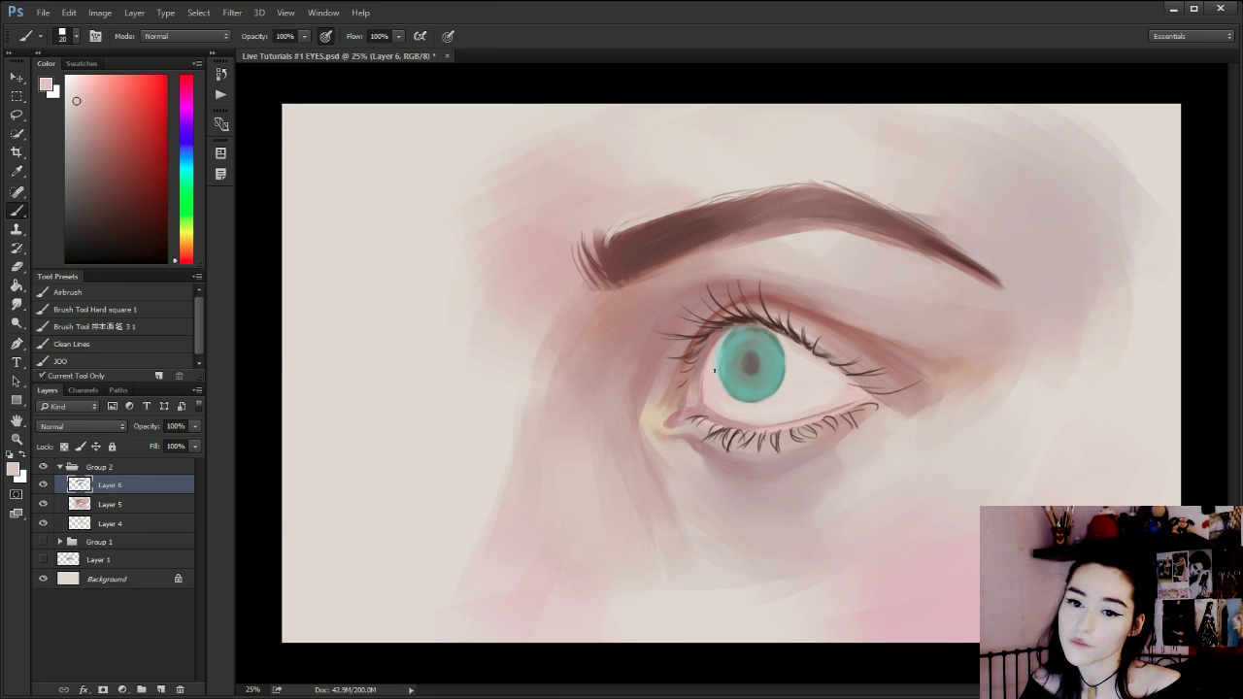
{"action": "left_click_drag", "start_coordinate": [734, 397], "coordinate": [757, 403]}
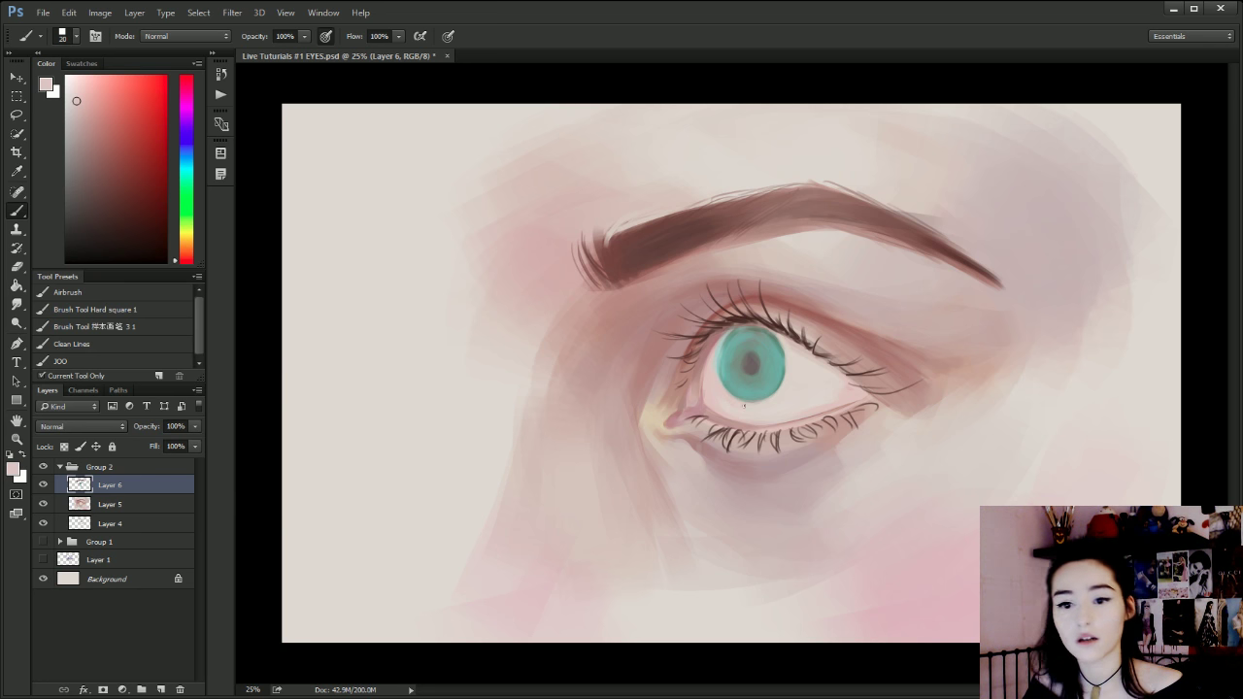
Refine the iris's lower outer edge with off-white sampled beside it at brush size 30.
{"action": "left_click", "coordinate": [806, 389], "text": "alt"}
{"action": "key", "text": "bracketright"}
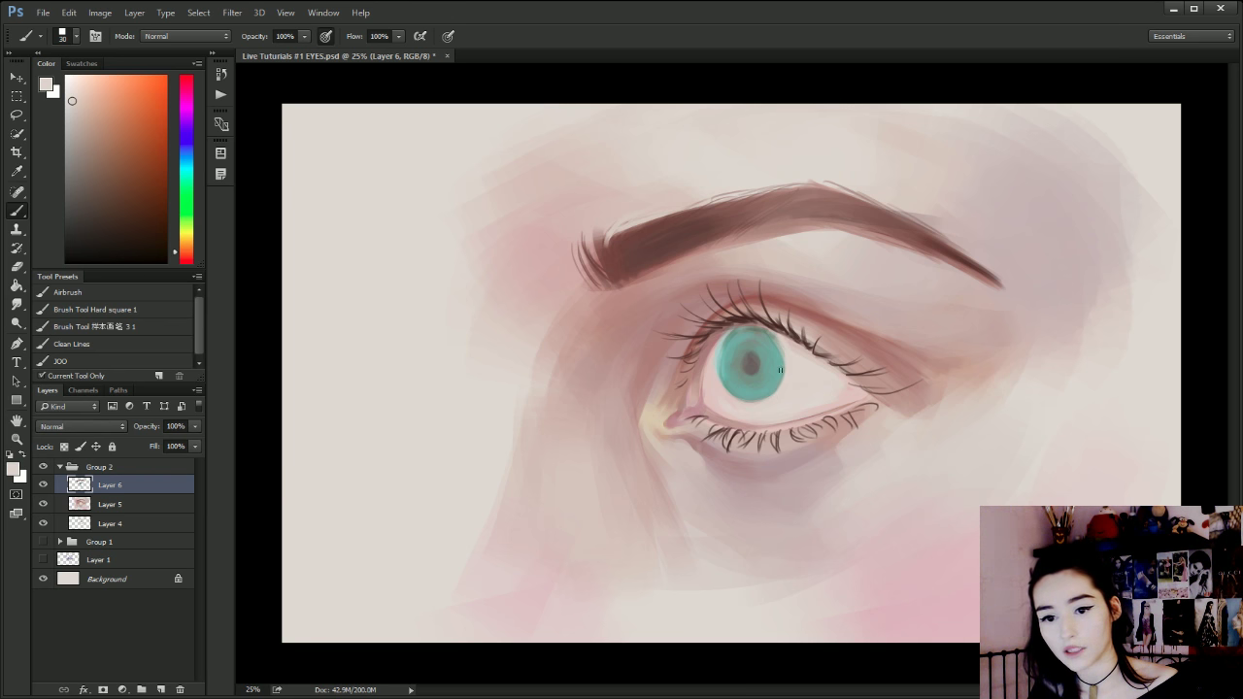
{"action": "left_click_drag", "start_coordinate": [780, 370], "coordinate": [768, 395]}
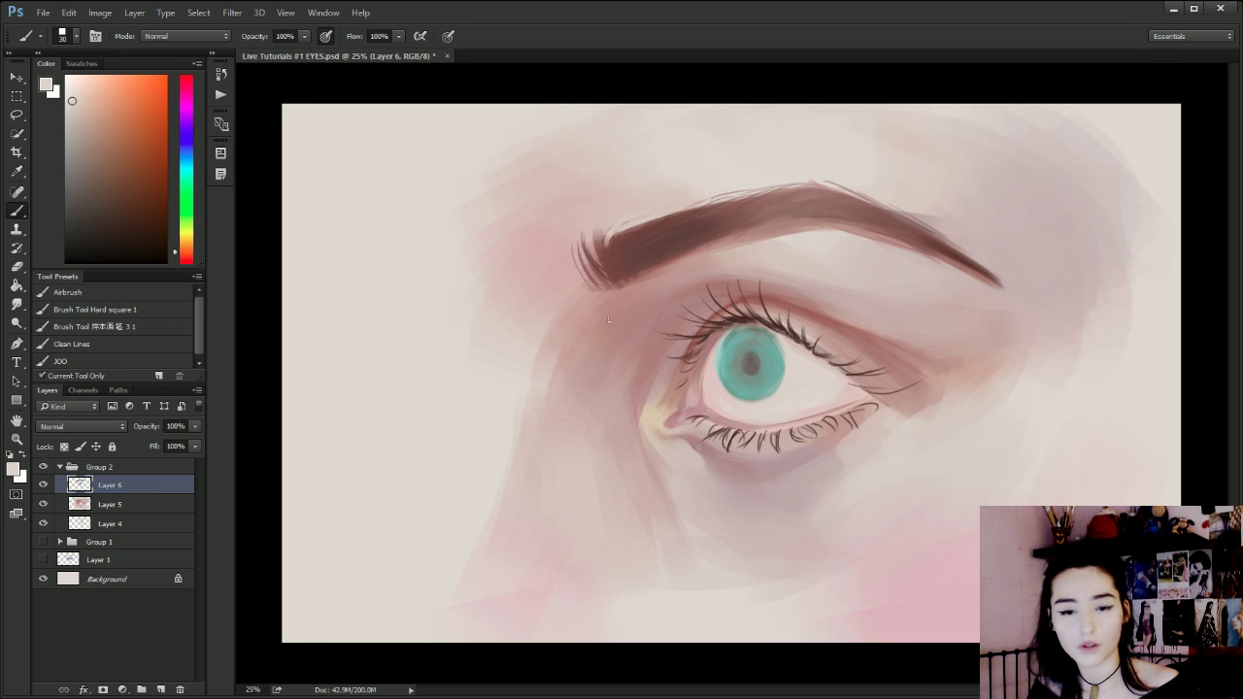
Choose a dark blue, undo its stroke on the iris's outer side and shade the side facing the inner corner.
{"action": "left_click", "coordinate": [181, 143]}
{"action": "left_click", "coordinate": [120, 181]}
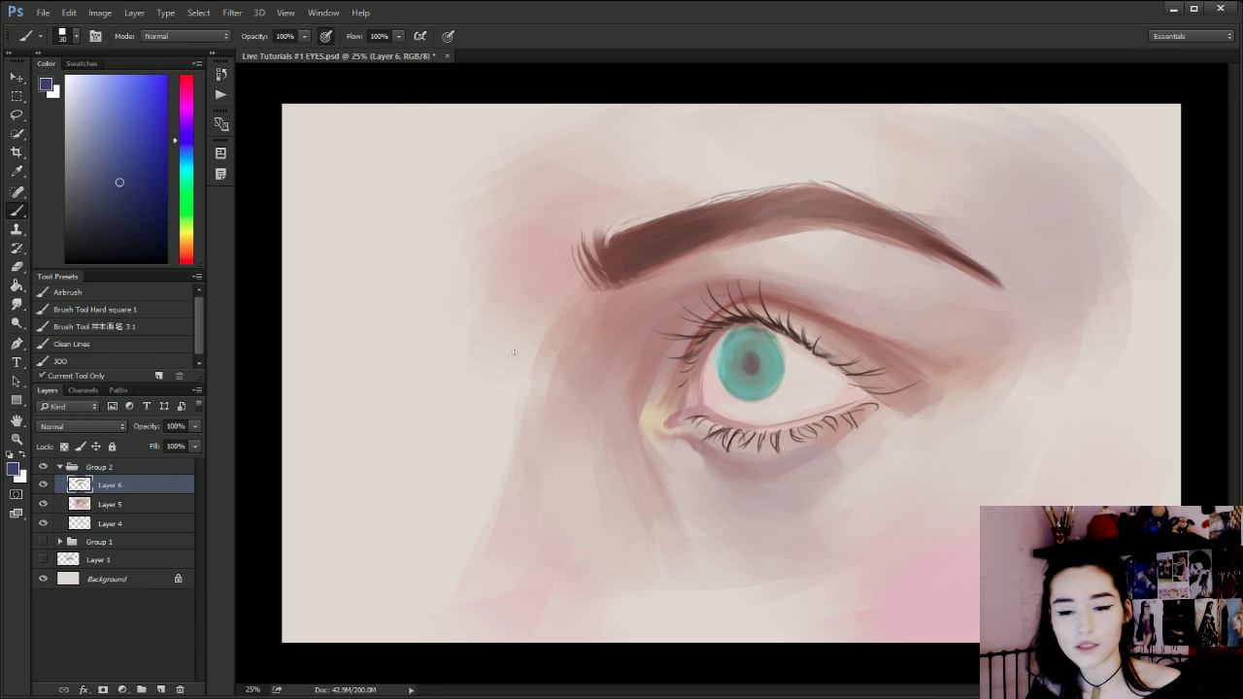
{"action": "left_click_drag", "start_coordinate": [764, 333], "coordinate": [779, 367]}
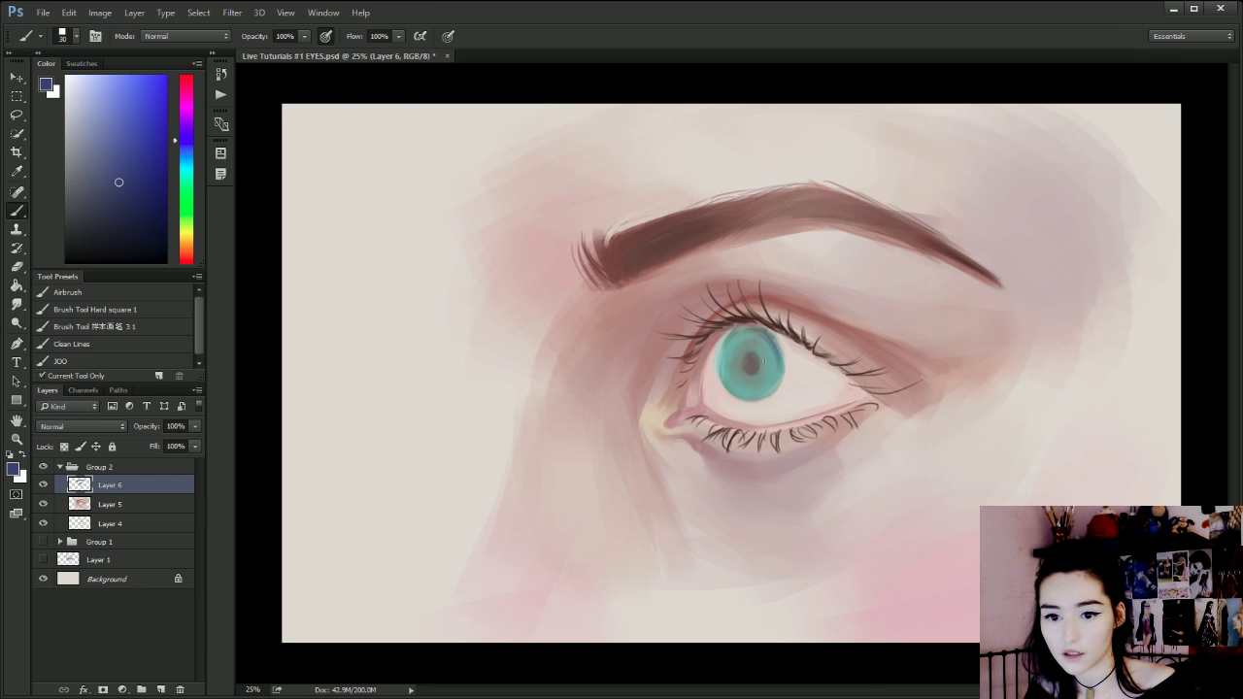
{"action": "key", "text": "ctrl+z"}
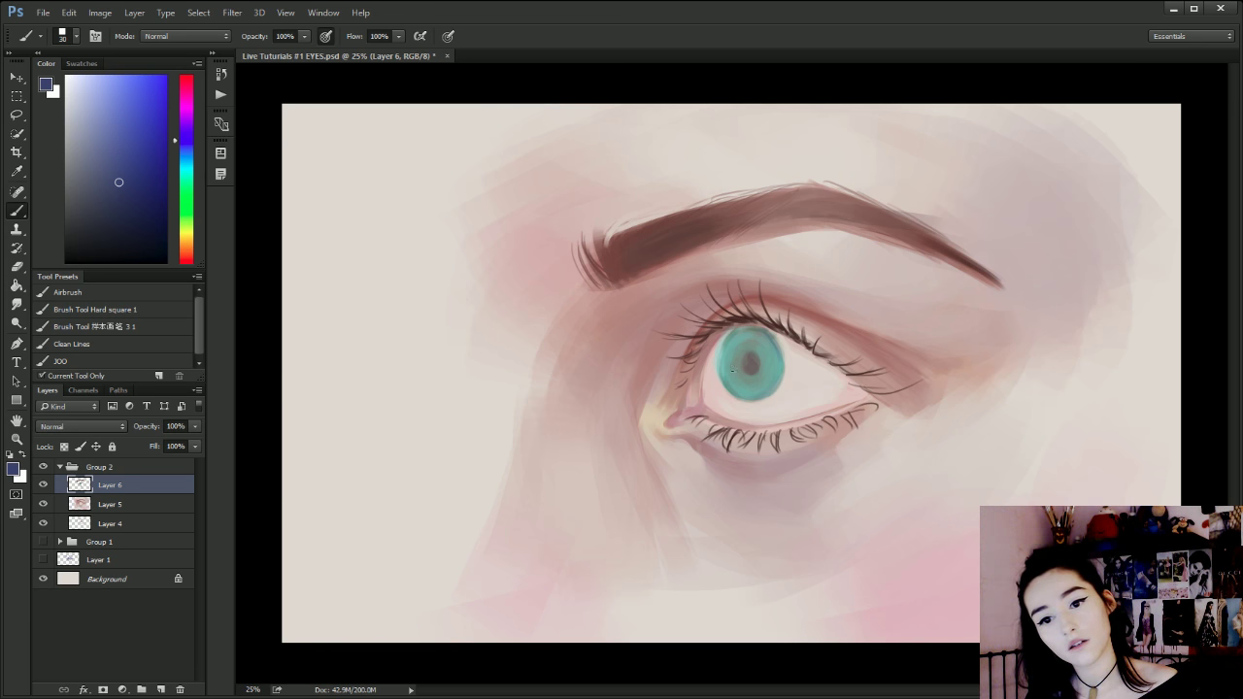
{"action": "left_click_drag", "start_coordinate": [728, 343], "coordinate": [723, 379]}
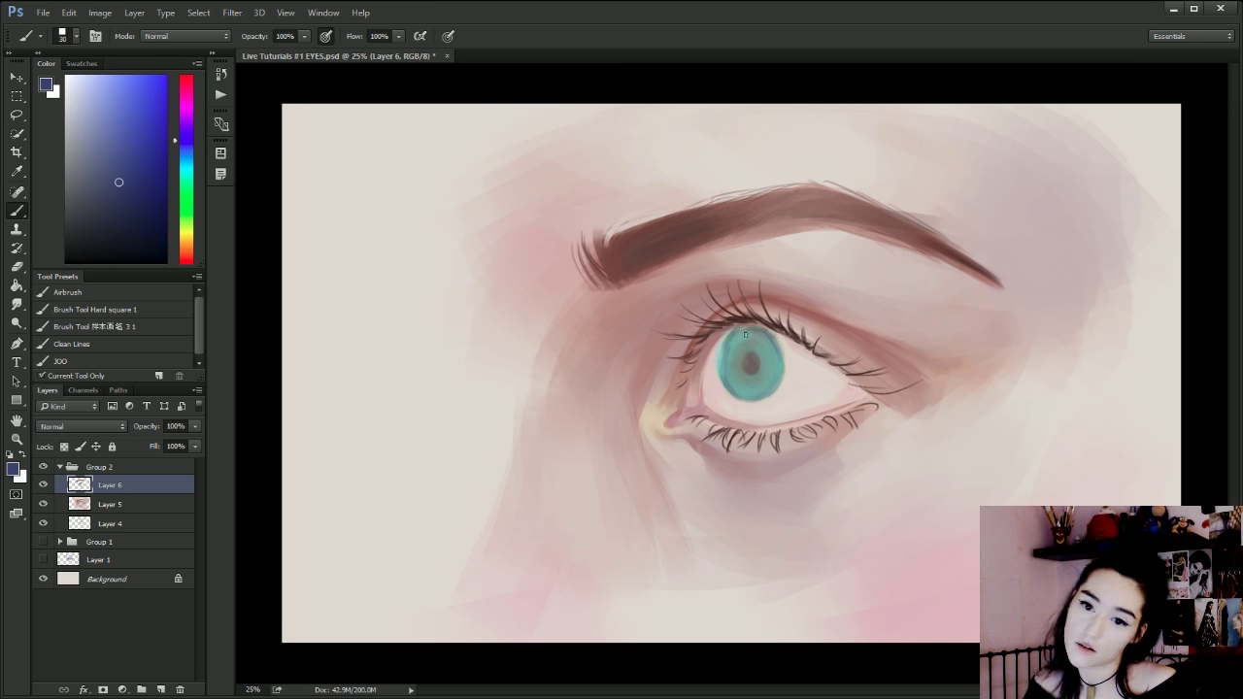
Blend the iris's inner-corner side with sampled greyish teals at brush size 25, and undo the last stroke.
{"action": "left_click", "coordinate": [730, 373], "text": "alt"}
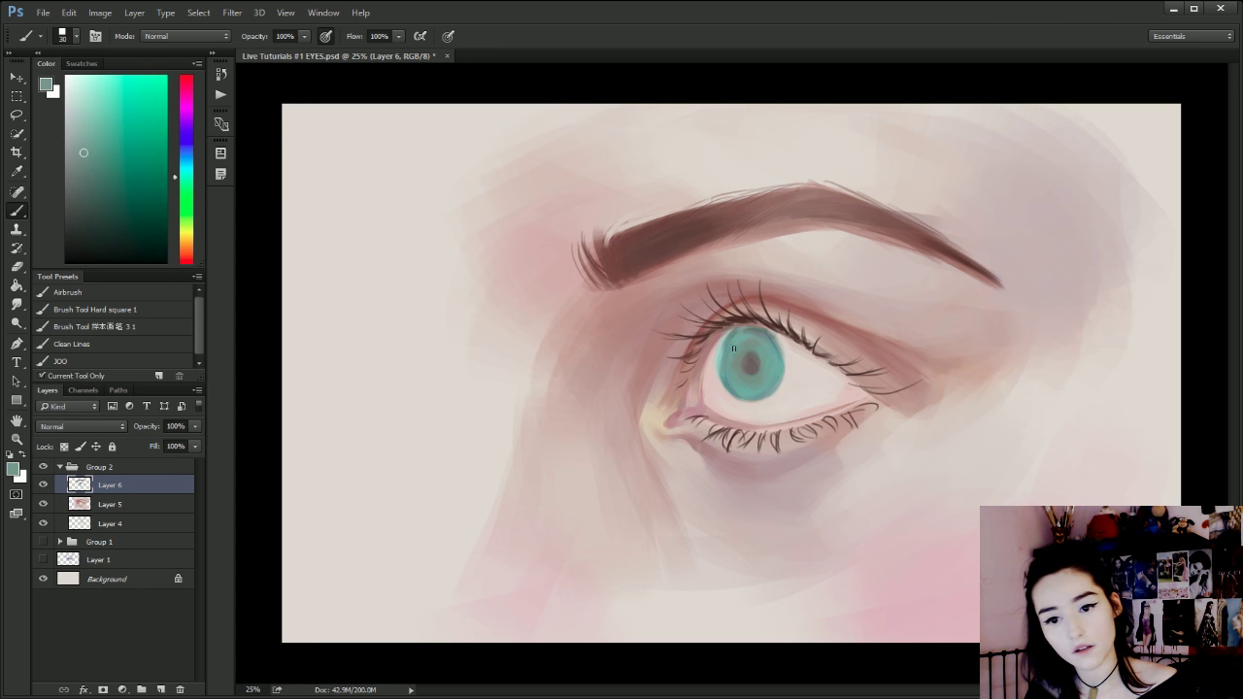
{"action": "left_click", "coordinate": [741, 343], "text": "alt"}
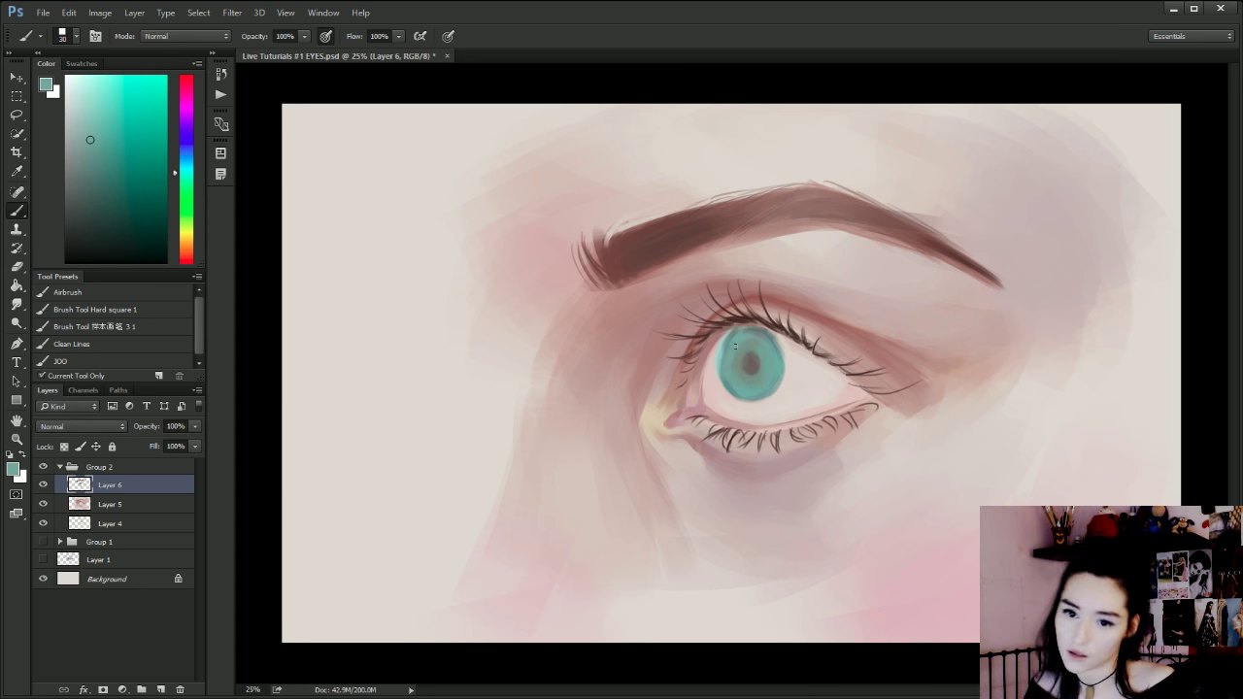
{"action": "key", "text": "bracketleft"}
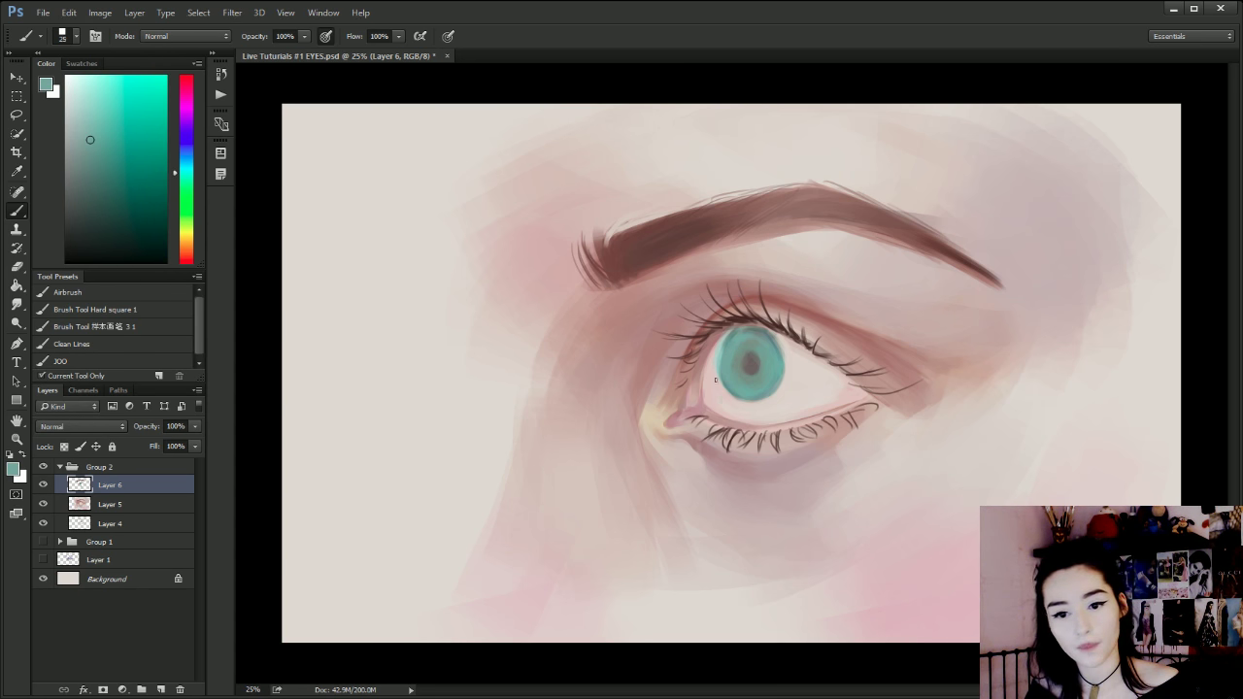
{"action": "key", "text": "ctrl+z"}
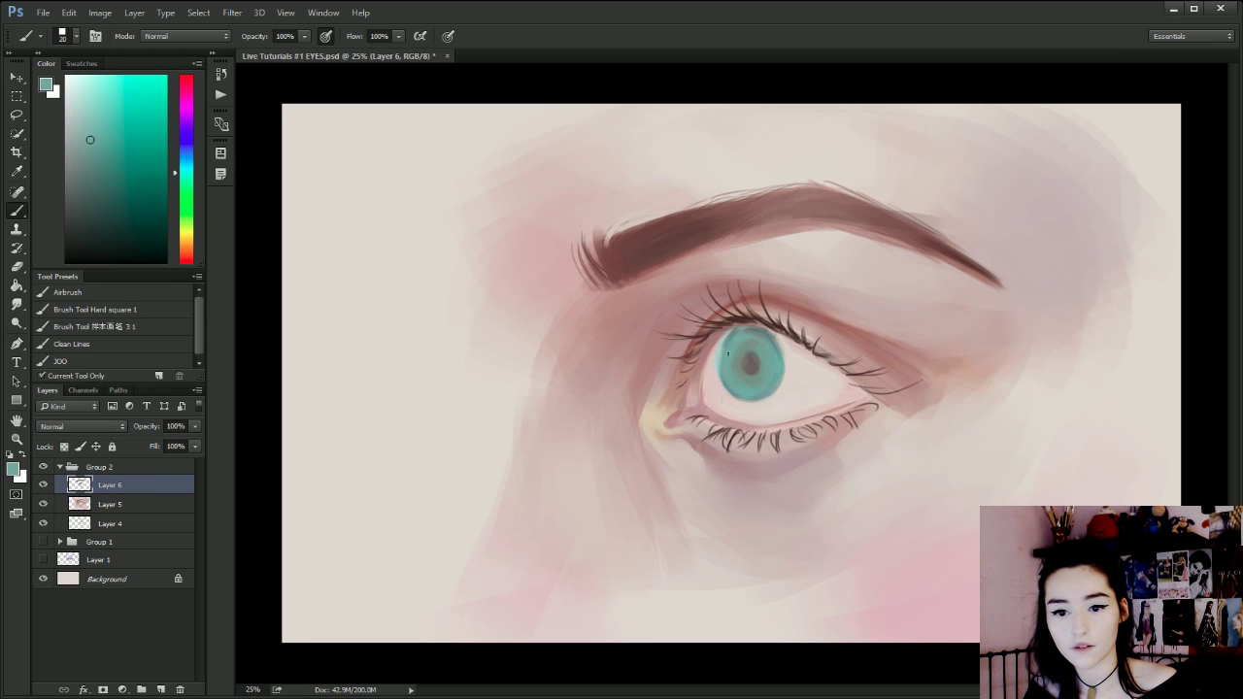
Sample pale turquoise from the iris's edge, undo the last stroke and lighten the iris and pupil at brush size 45.
{"action": "left_click", "coordinate": [722, 355], "text": "alt"}
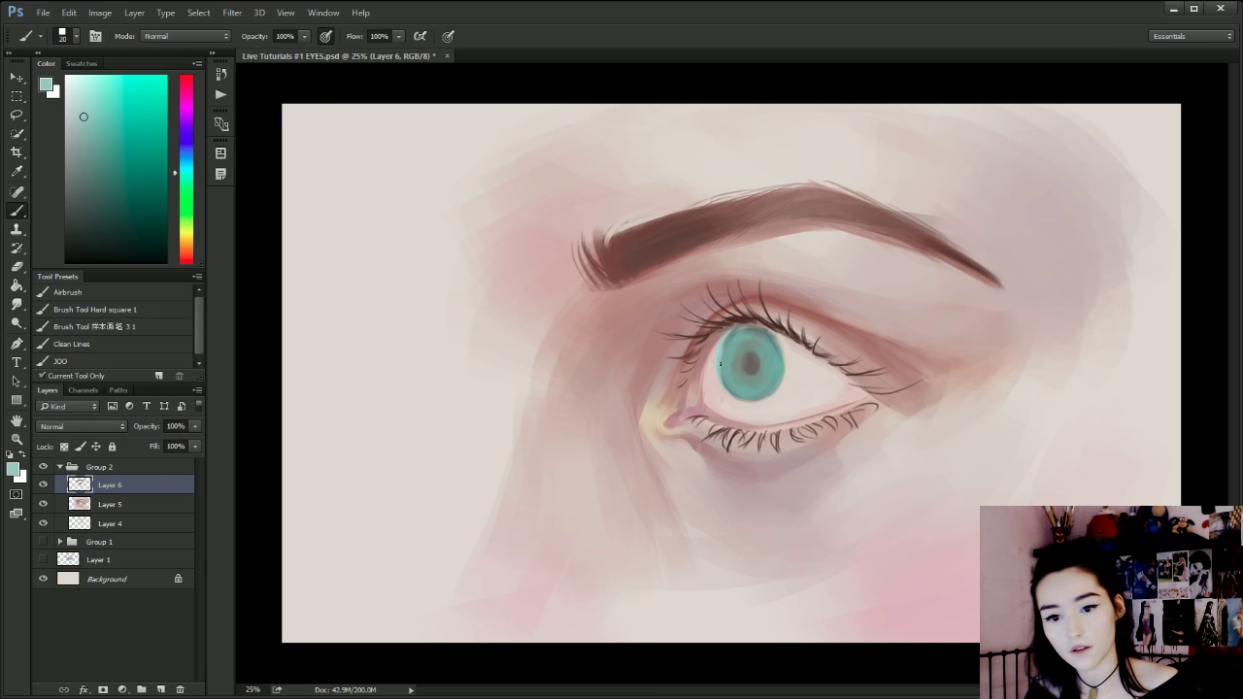
{"action": "key", "text": "ctrl+z"}
{"action": "key", "text": "bracketright"}
{"action": "key", "text": "bracketright"}
{"action": "mouse_move", "coordinate": [738, 337]}
{"action": "left_mouse_down"}
{"action": "mouse_move", "coordinate": [728, 359]}
{"action": "mouse_move", "coordinate": [747, 392]}
{"action": "left_mouse_up"}
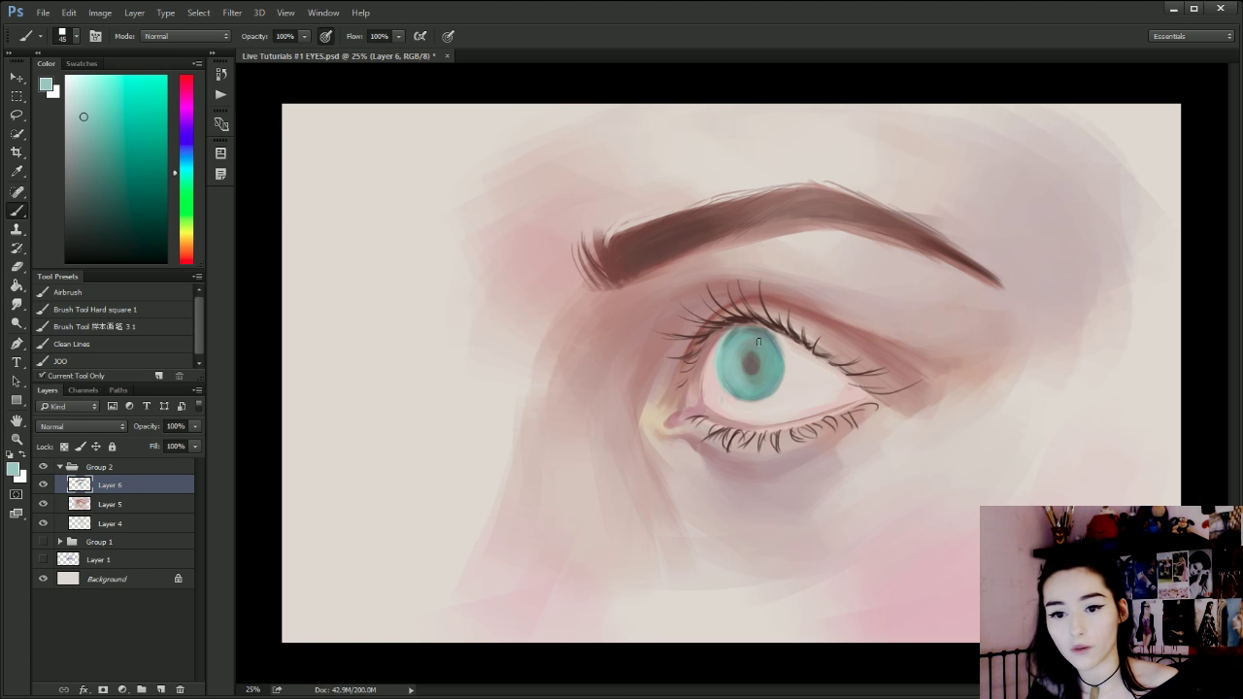
{"action": "left_click_drag", "start_coordinate": [749, 349], "coordinate": [750, 373]}
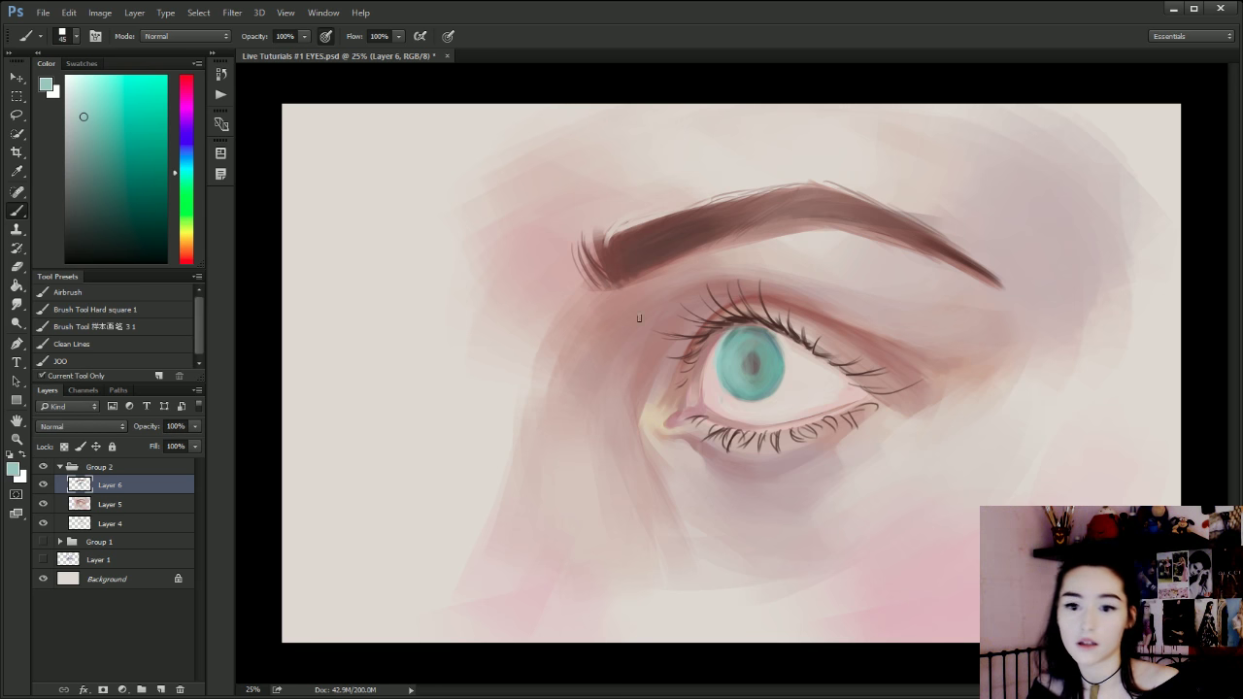
Flip the canvas horizontally and refine the iris's inner-corner edge with sampled pale teal and pinkish off-white at brush size 30.
{"action": "key", "text": "ctrl+shift+h"}
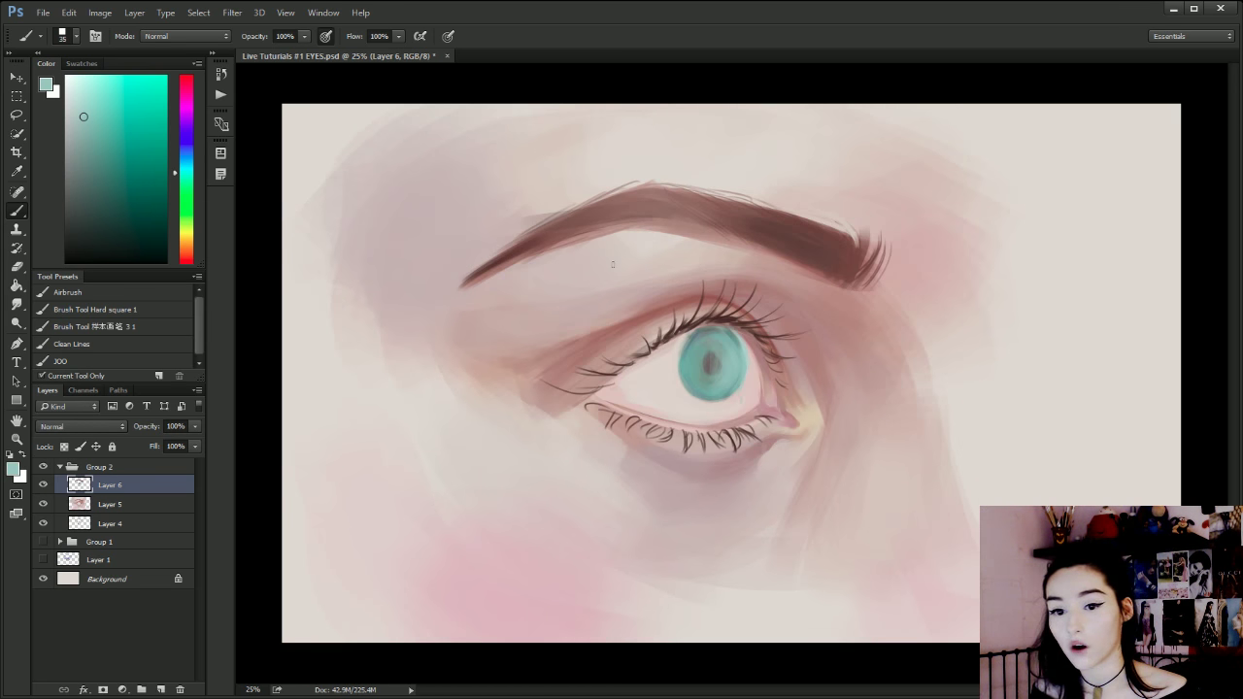
{"action": "left_click", "coordinate": [746, 352], "text": "alt"}
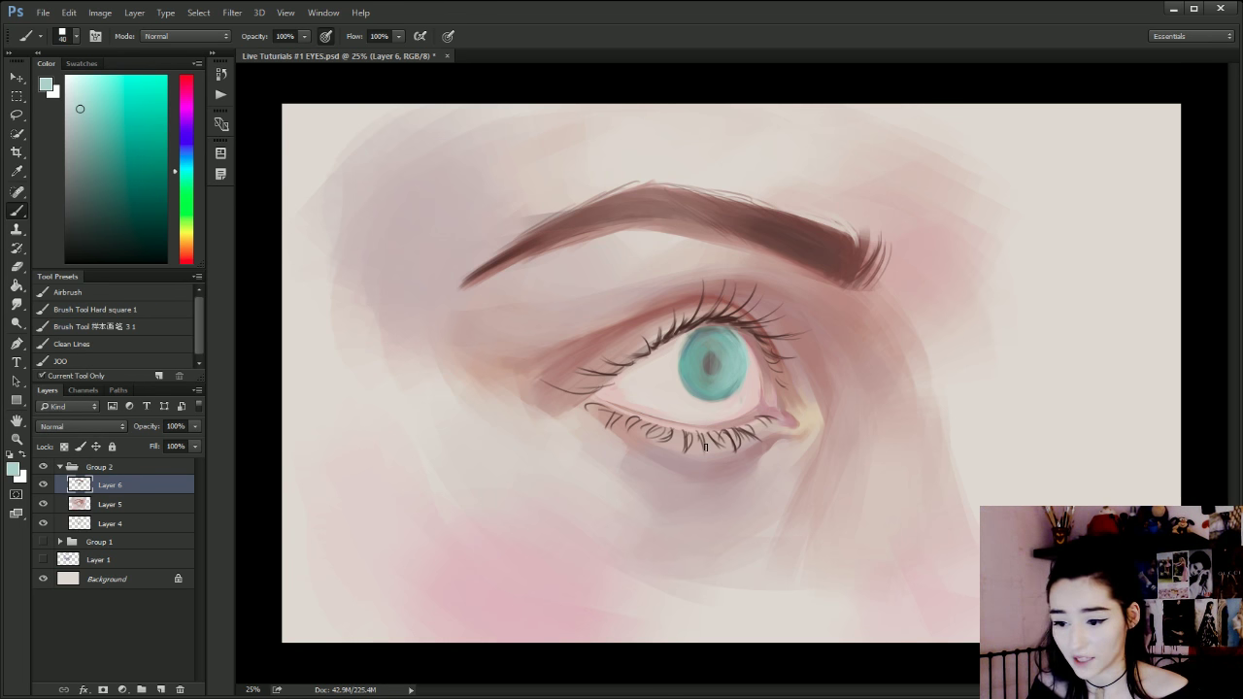
{"action": "left_click", "coordinate": [754, 371], "text": "alt"}
{"action": "left_click", "coordinate": [756, 379], "text": "alt"}
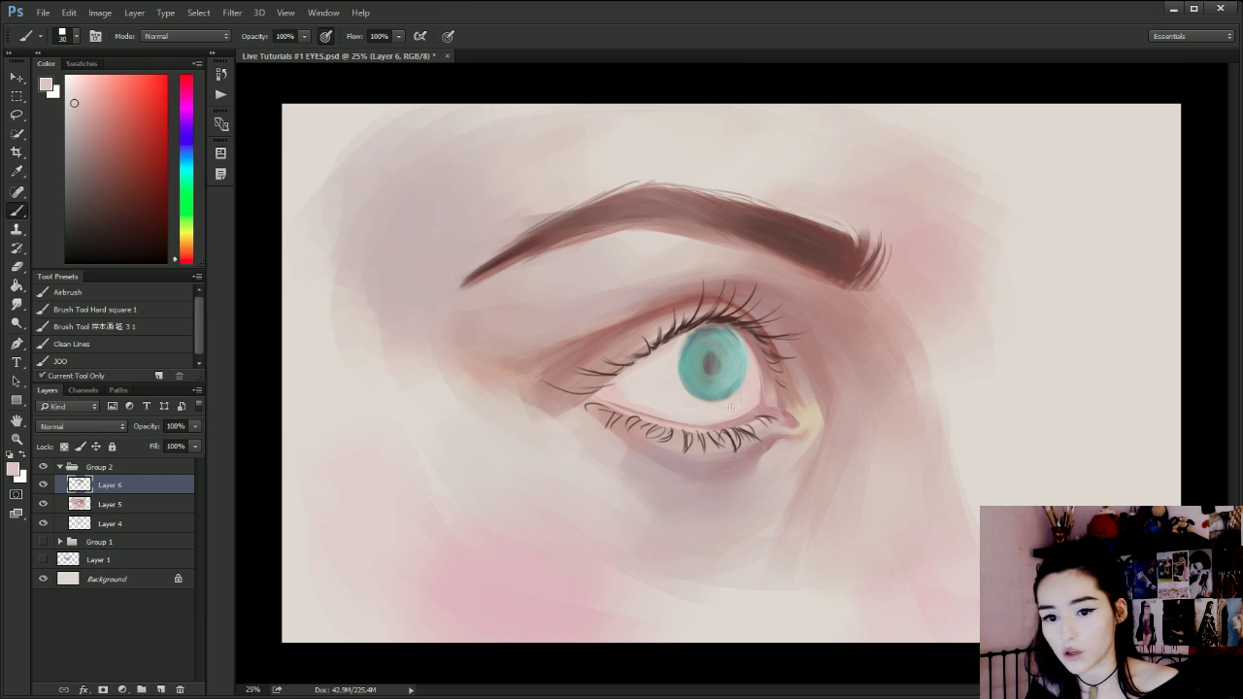
{"action": "key", "text": "alt"}
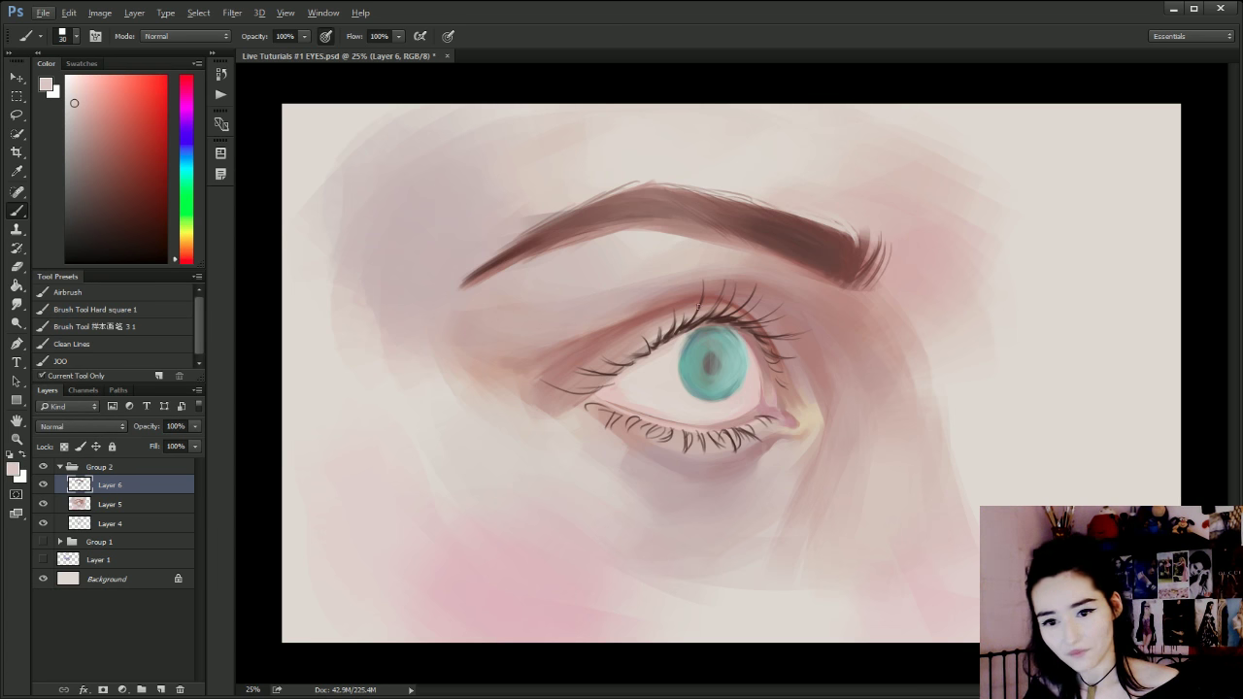
Choose a medium green and paint it around the pupil and through the middle of the iris with varying brush sizes.
{"action": "left_click", "coordinate": [190, 190]}
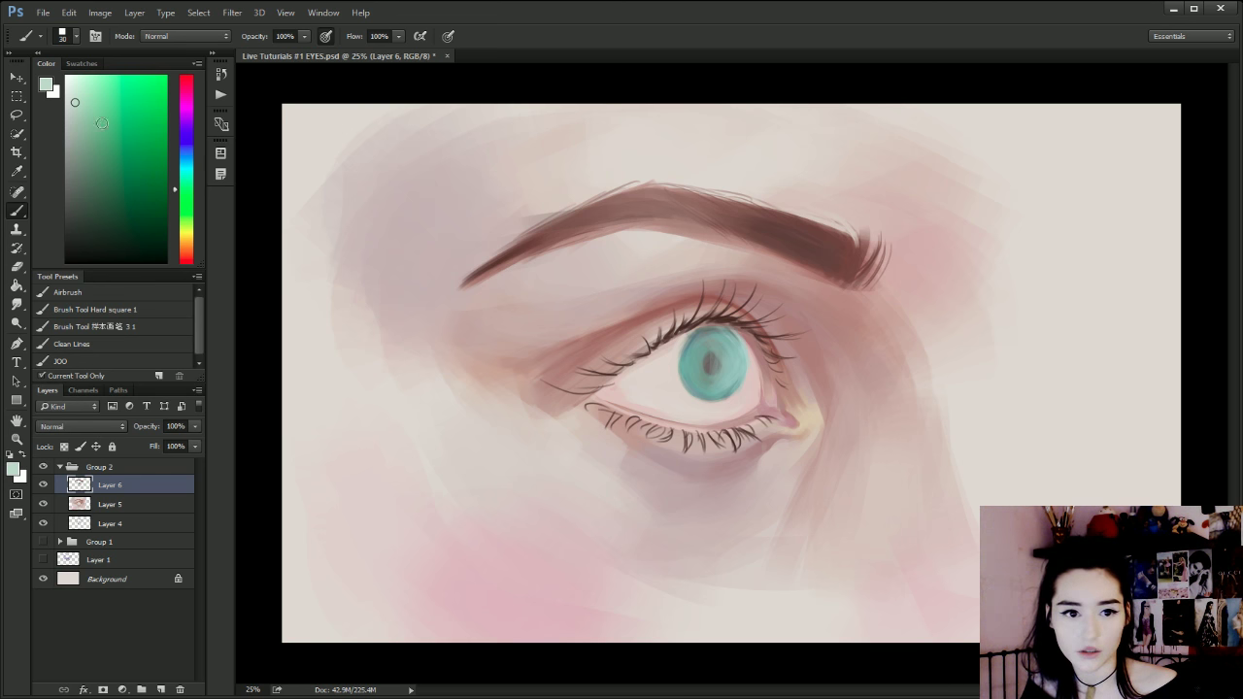
{"action": "left_click", "coordinate": [84, 105]}
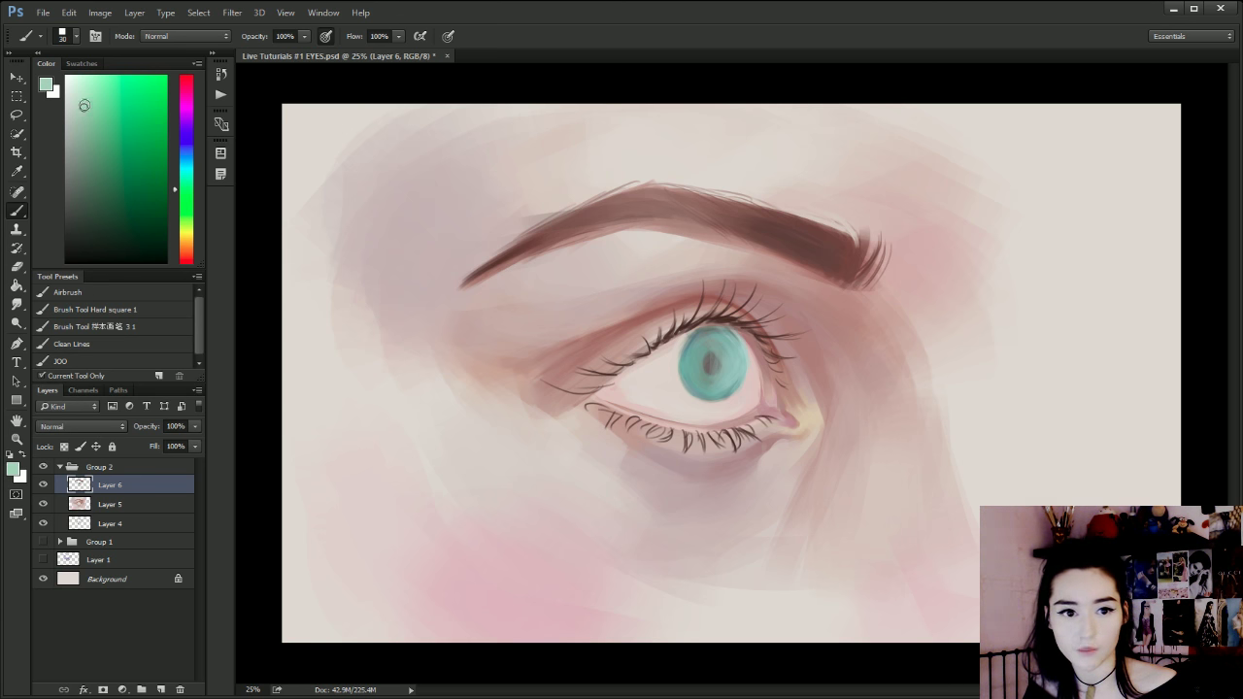
{"action": "left_click", "coordinate": [114, 162]}
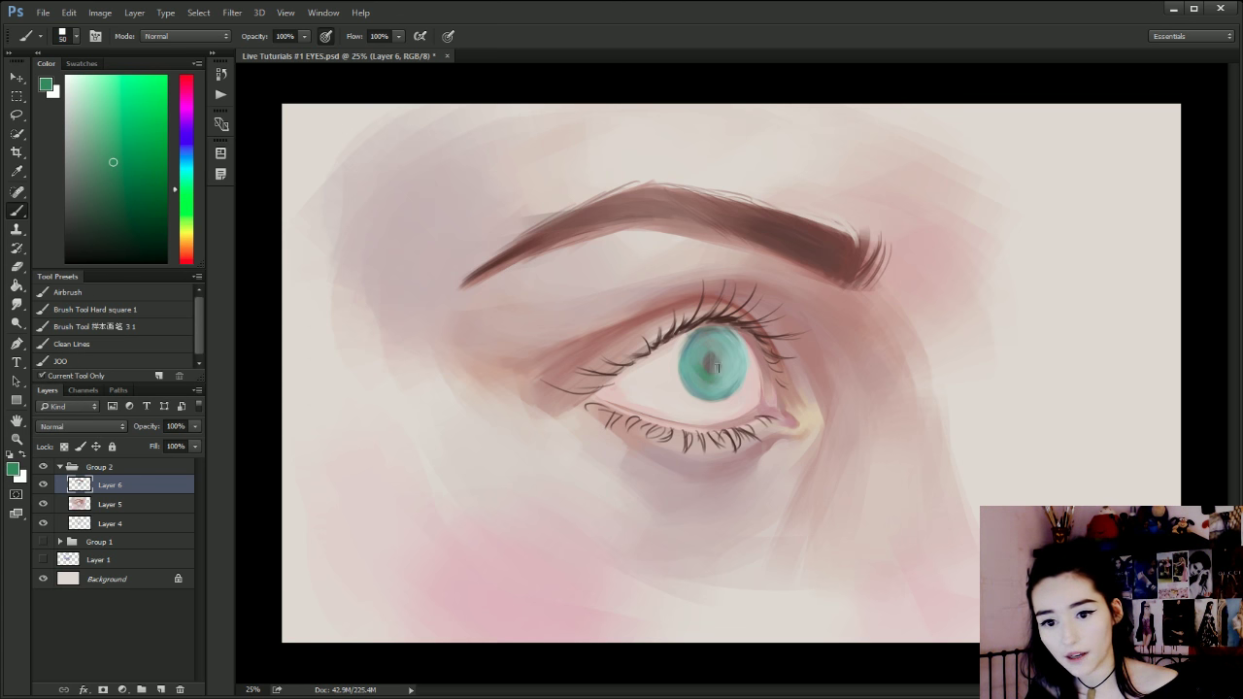
{"action": "key", "text": "bracketleft"}
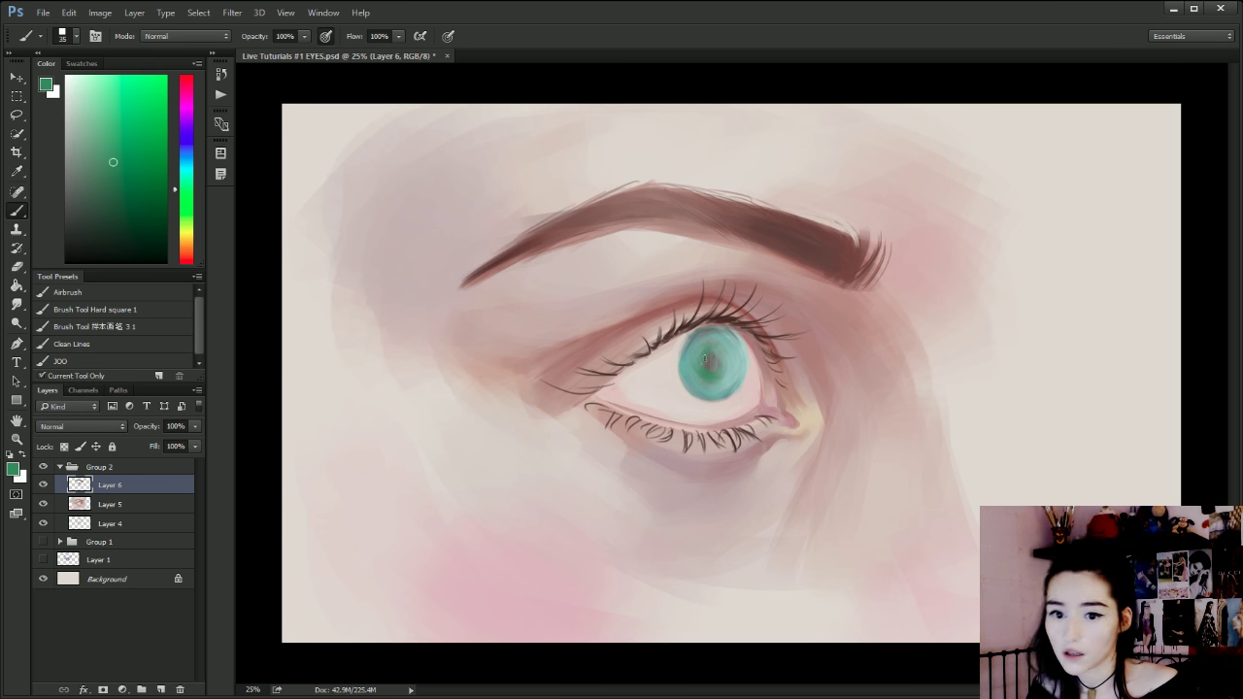
{"action": "key", "text": "bracketright"}
{"action": "key", "text": "bracketright"}
{"action": "key", "text": "bracketright"}
{"action": "key", "text": "bracketright"}
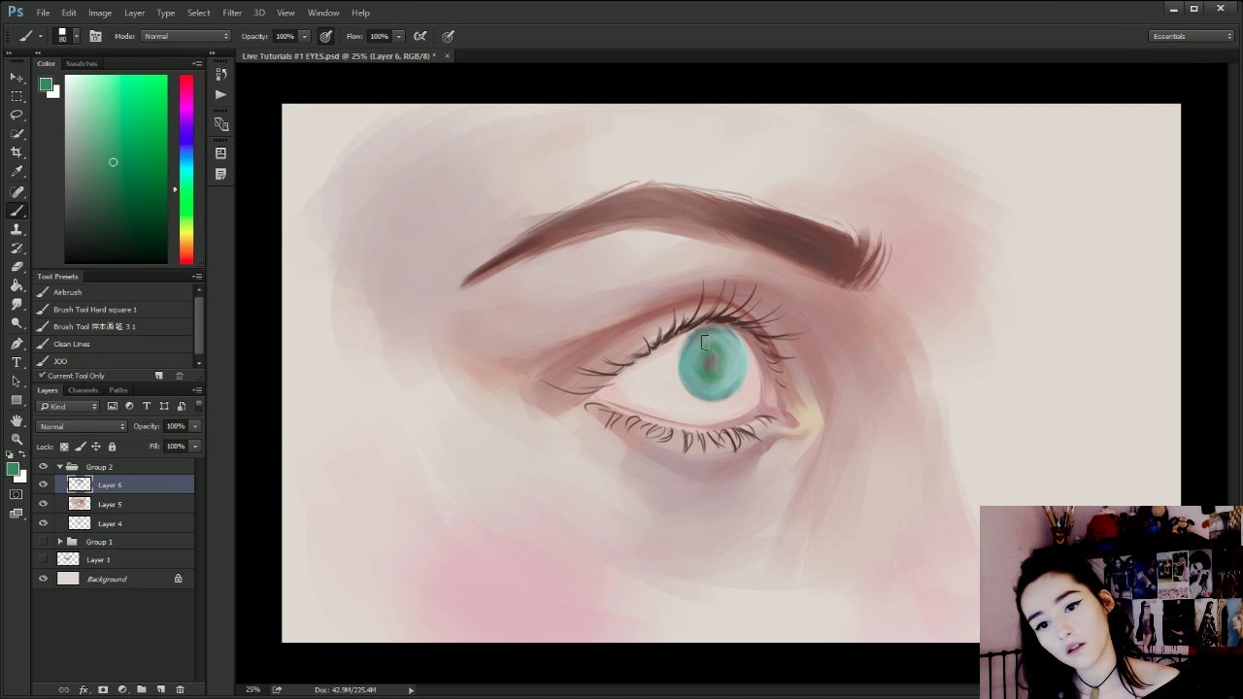
{"action": "mouse_move", "coordinate": [703, 345]}
{"action": "left_mouse_down"}
{"action": "mouse_move", "coordinate": [725, 348]}
{"action": "mouse_move", "coordinate": [694, 363]}
{"action": "mouse_move", "coordinate": [696, 379]}
{"action": "left_mouse_up"}
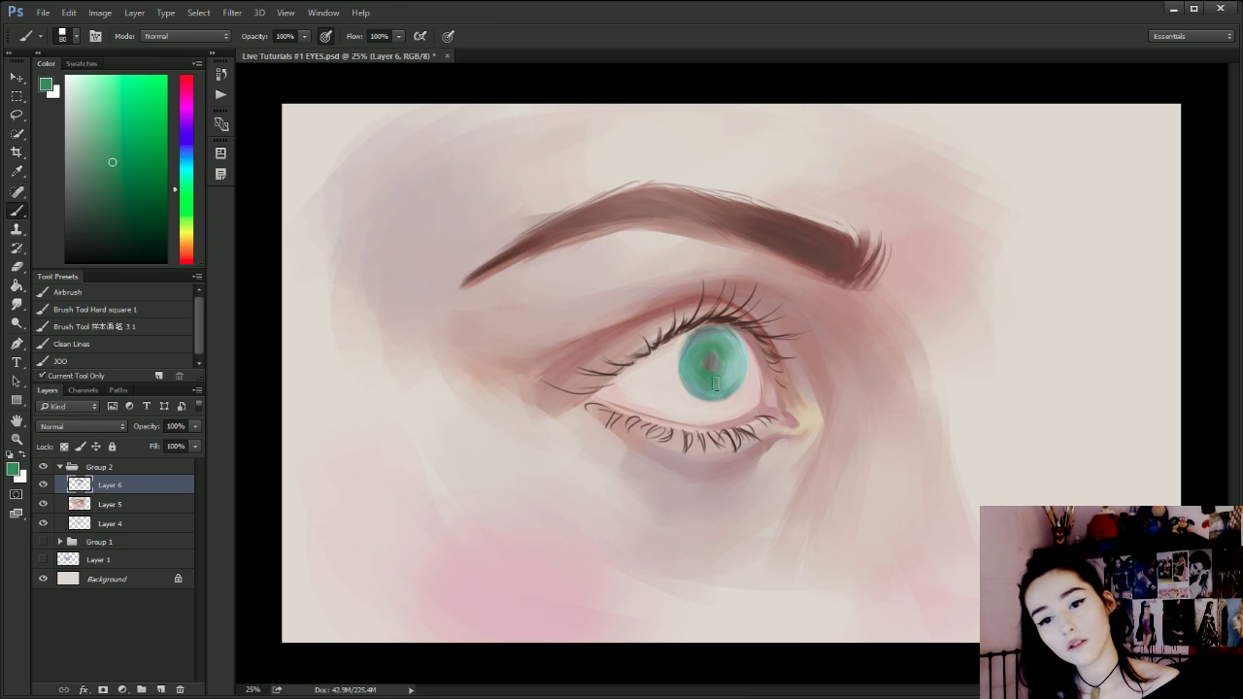
Choose a very dark green and paint a darker centre into the pupil with a smaller brush.
{"action": "left_click_drag", "start_coordinate": [94, 212], "coordinate": [142, 226]}
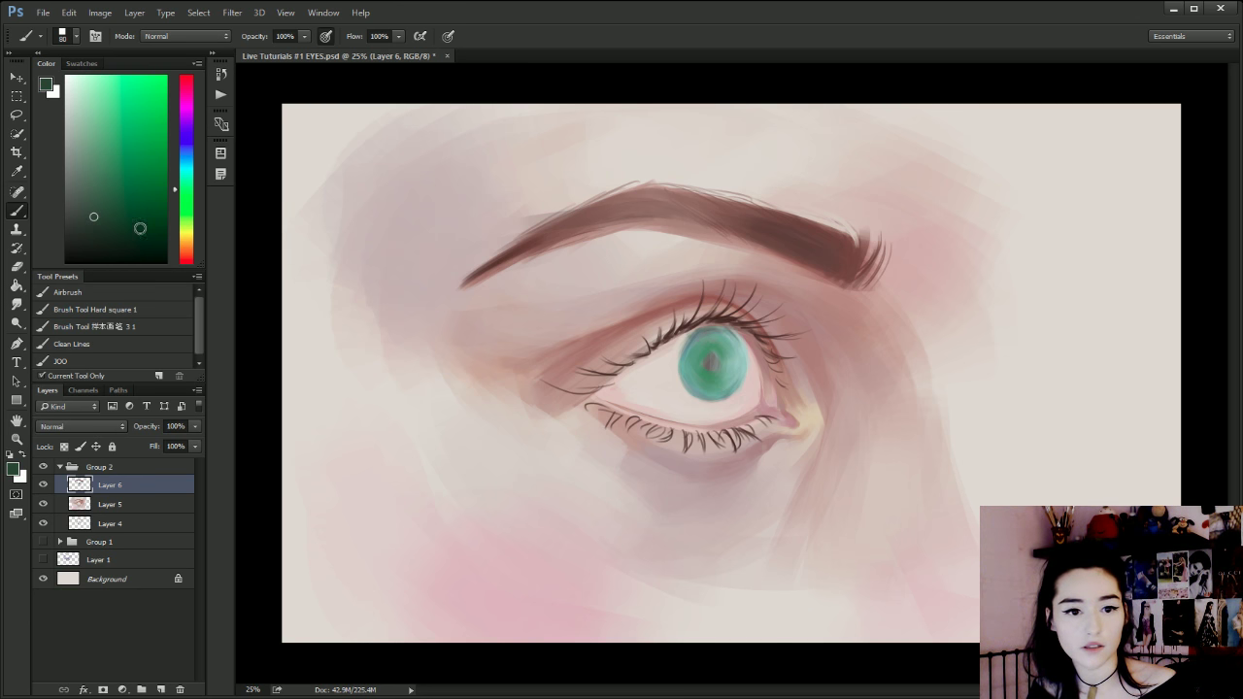
{"action": "key", "text": "bracketleft"}
{"action": "key", "text": "bracketleft"}
{"action": "key", "text": "bracketleft"}
{"action": "key", "text": "bracketleft"}
{"action": "left_click_drag", "start_coordinate": [712, 363], "coordinate": [716, 357]}
{"action": "key", "text": "bracketright"}
{"action": "key", "text": "bracketright"}
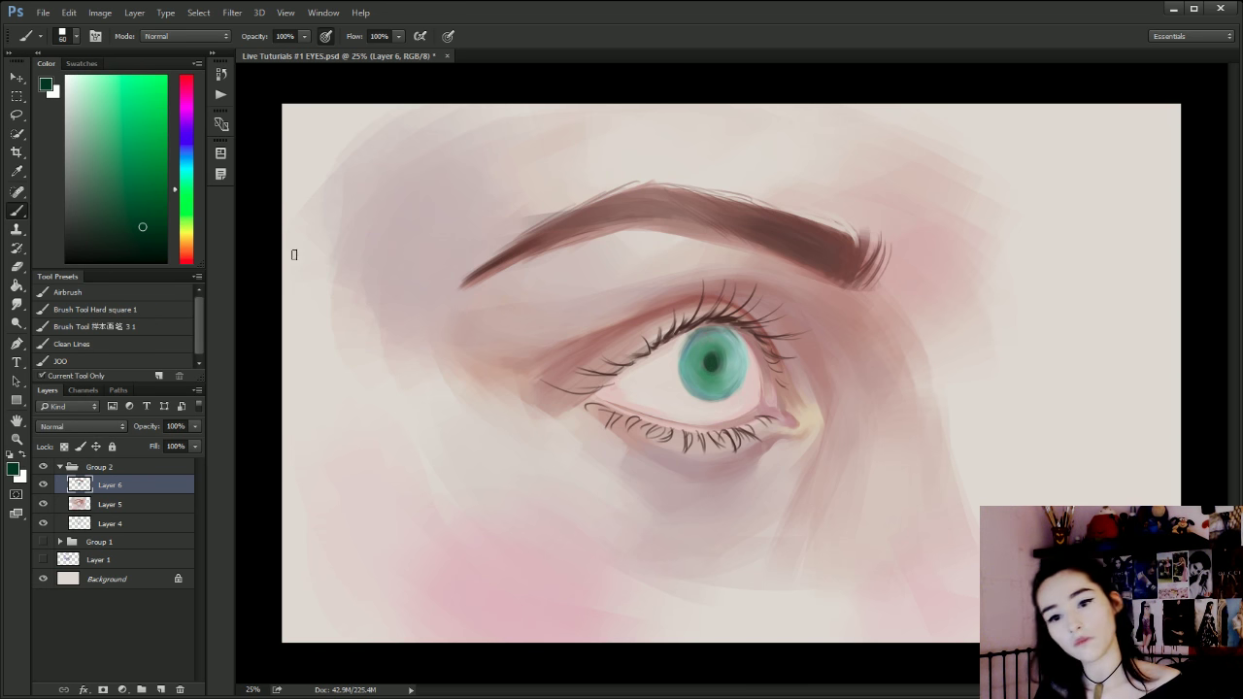
Sample a greyish green from the iris and shade its outer-corner rim at brush size 35.
{"action": "left_click", "coordinate": [693, 345], "text": "alt"}
{"action": "key", "text": "bracketleft"}
{"action": "key", "text": "bracketleft"}
{"action": "key", "text": "bracketleft"}
{"action": "key", "text": "bracketleft"}
{"action": "left_click_drag", "start_coordinate": [686, 341], "coordinate": [678, 377]}
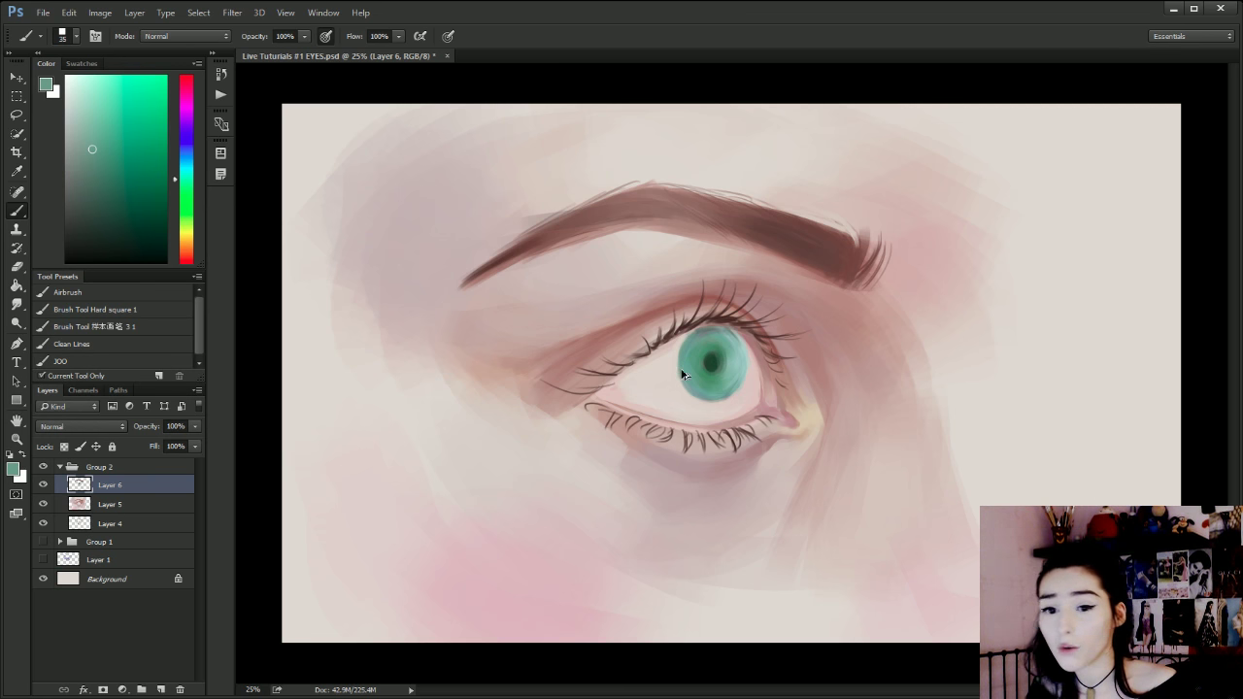
{"action": "key", "text": "bracketright"}
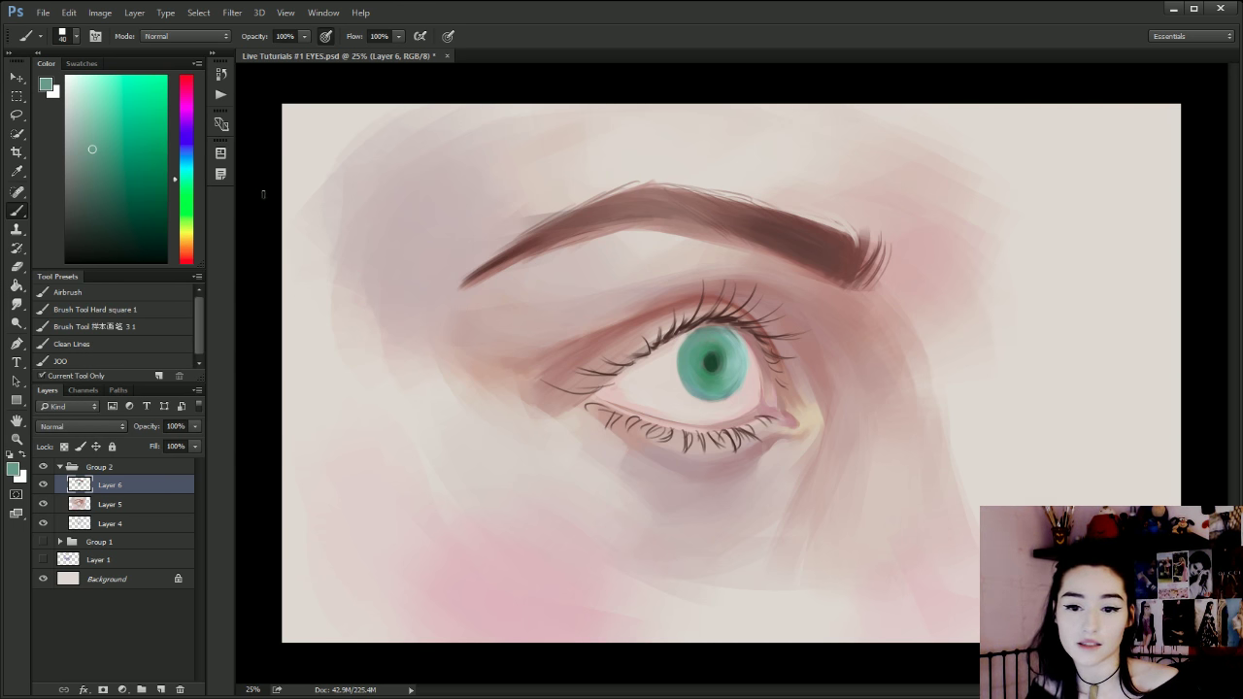
Choose a bright turquoise and glaze it over the lower iris and pupil, enlarging the brush to size 175.
{"action": "left_click", "coordinate": [185, 166]}
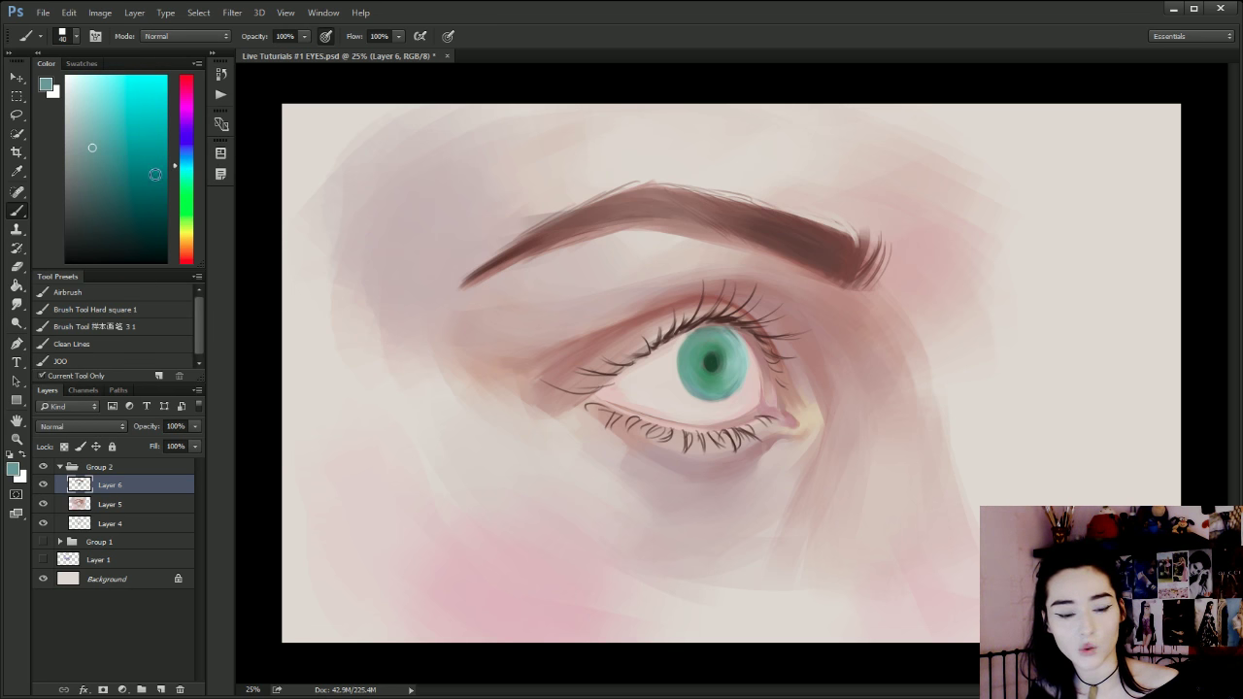
{"action": "left_click", "coordinate": [122, 101]}
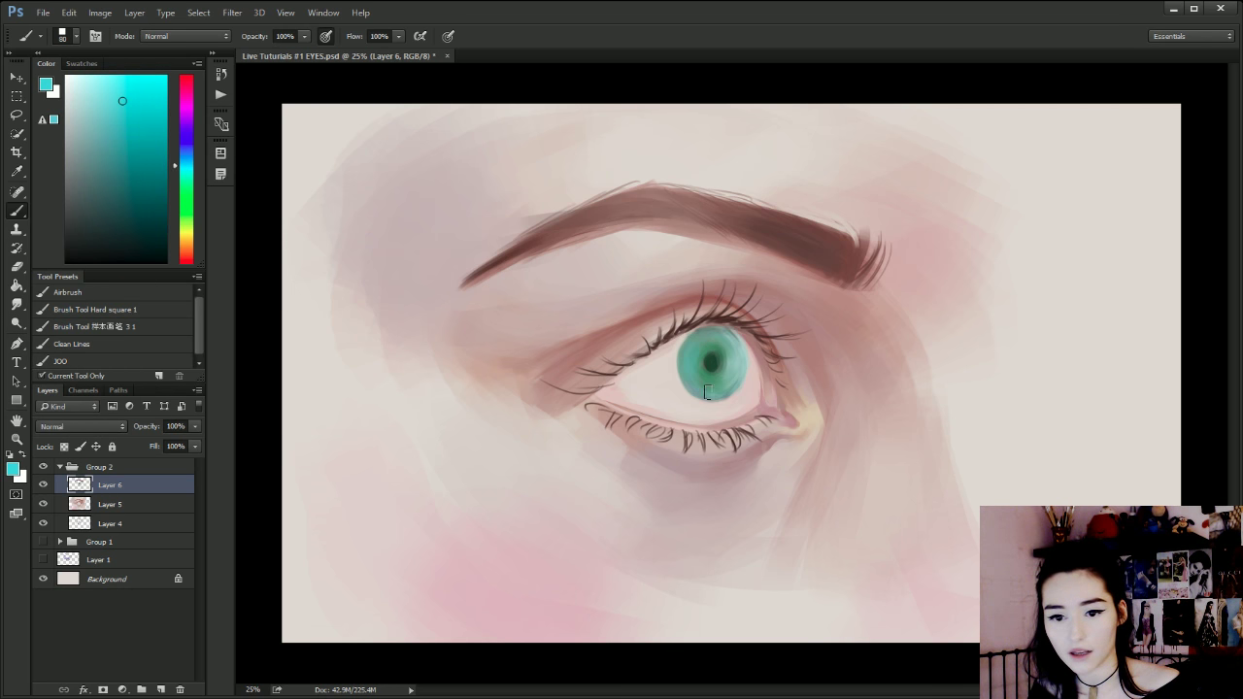
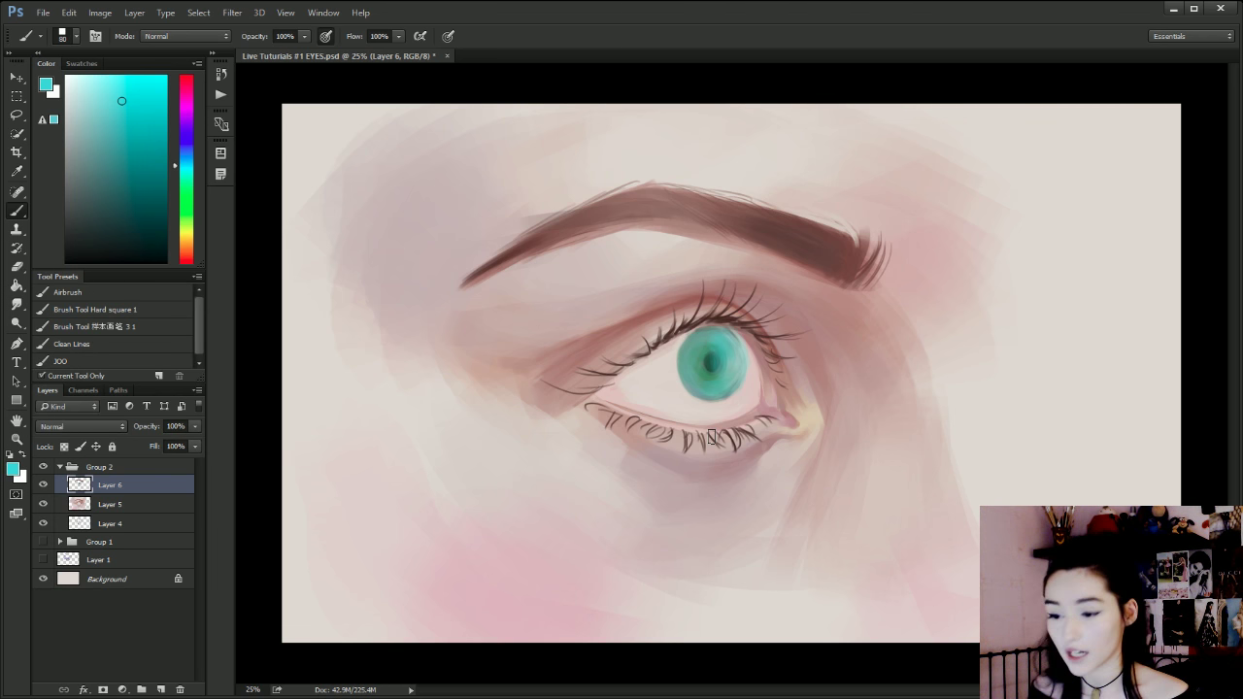
{"action": "key", "text": "bracketright"}
{"action": "key", "text": "bracketright"}
{"action": "key", "text": "bracketright"}
{"action": "key", "text": "bracketright"}
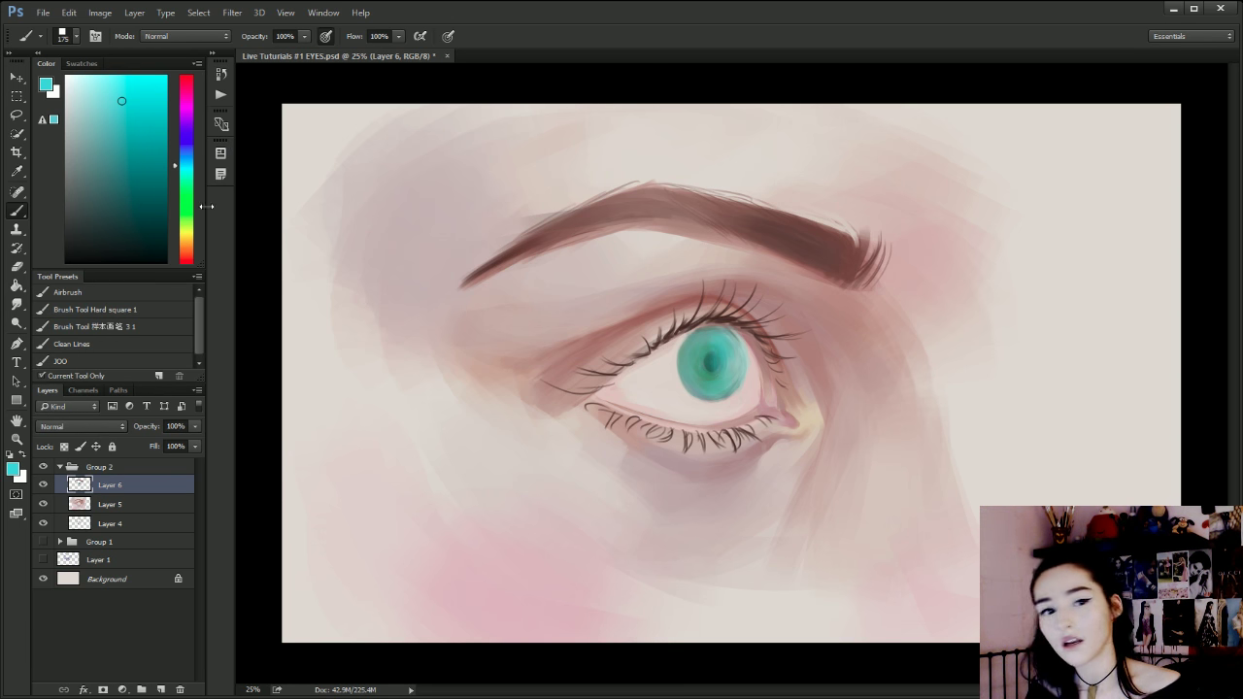
Compare a dark teal and a neutral near-black with broad test strokes over the lower cheek area, undoing each stroke.
{"action": "left_click", "coordinate": [105, 246]}
{"action": "left_click", "coordinate": [142, 248]}
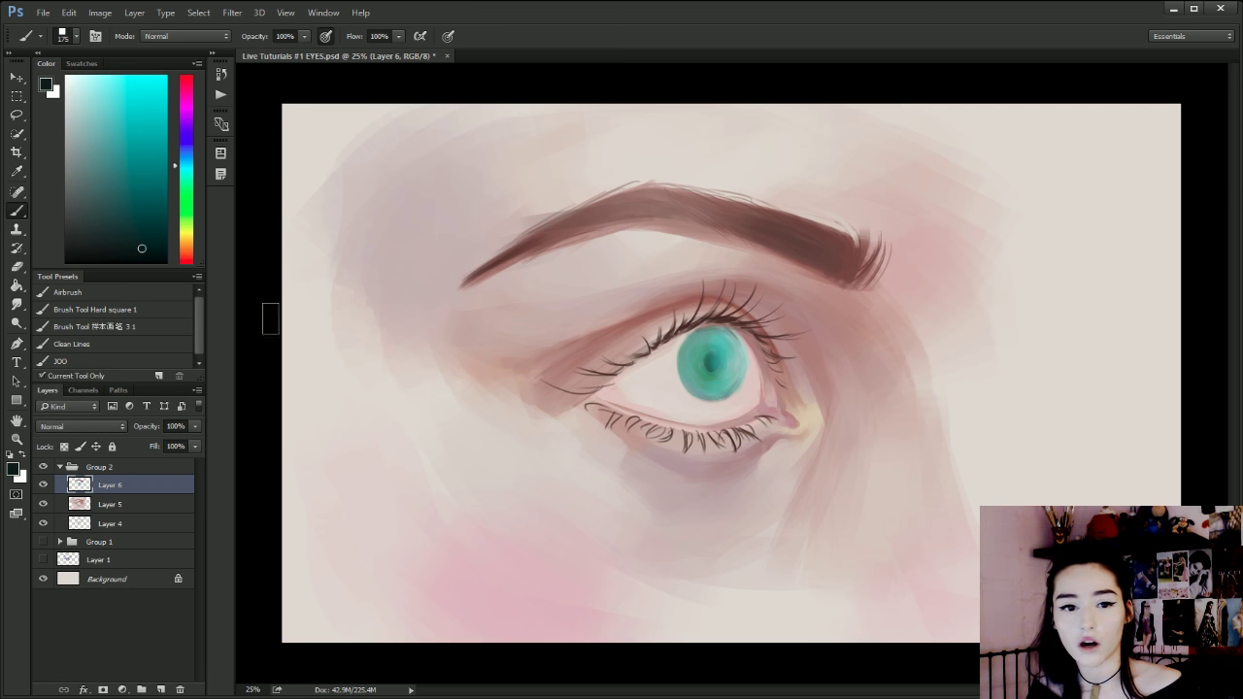
{"action": "mouse_move", "coordinate": [371, 367]}
{"action": "left_mouse_down"}
{"action": "mouse_move", "coordinate": [408, 464]}
{"action": "mouse_move", "coordinate": [418, 602]}
{"action": "mouse_move", "coordinate": [549, 641]}
{"action": "left_mouse_up"}
{"action": "key", "text": "ctrl+z"}
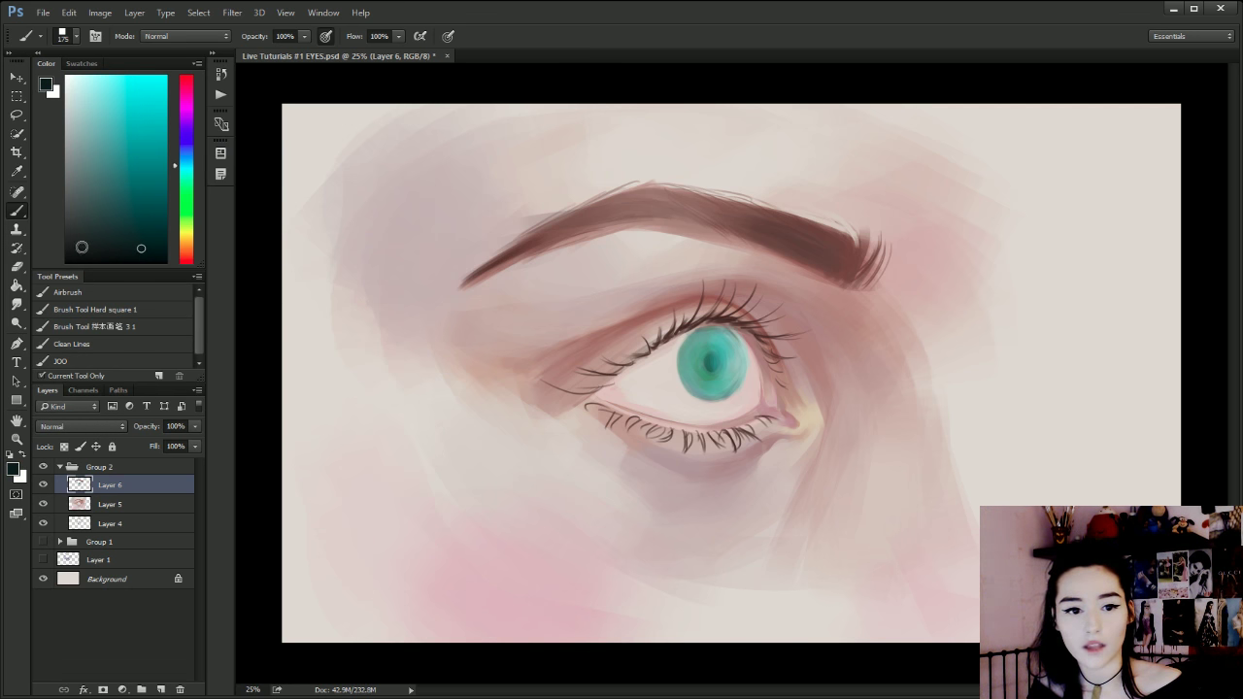
{"action": "left_click", "coordinate": [82, 247]}
{"action": "mouse_move", "coordinate": [394, 407]}
{"action": "left_mouse_down"}
{"action": "mouse_move", "coordinate": [444, 489]}
{"action": "mouse_move", "coordinate": [297, 569]}
{"action": "mouse_move", "coordinate": [477, 672]}
{"action": "left_mouse_up"}
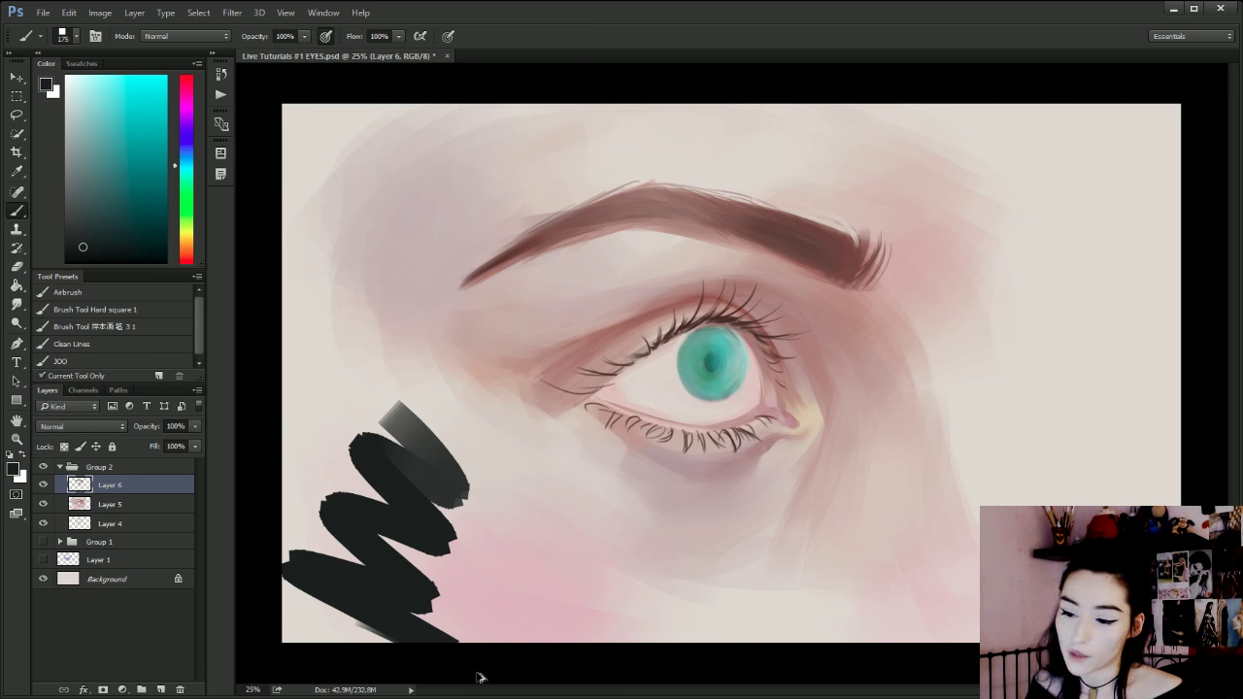
{"action": "key", "text": "ctrl+z"}
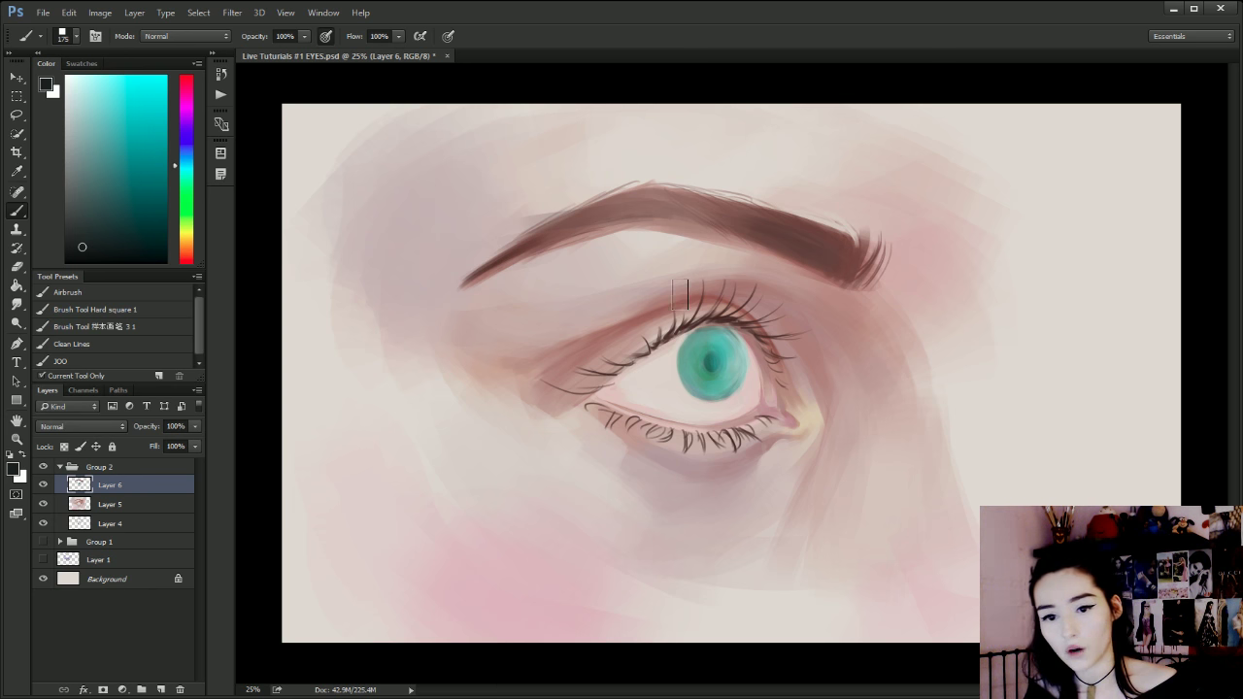
Darken the pupil with the neutral near-black at brush sizes 50 and 45.
{"action": "key", "text": "bracketleft"}
{"action": "key", "text": "bracketleft"}
{"action": "key", "text": "bracketleft"}
{"action": "key", "text": "bracketleft"}
{"action": "key", "text": "bracketleft"}
{"action": "key", "text": "bracketleft"}
{"action": "key", "text": "bracketleft"}
{"action": "key", "text": "bracketleft"}
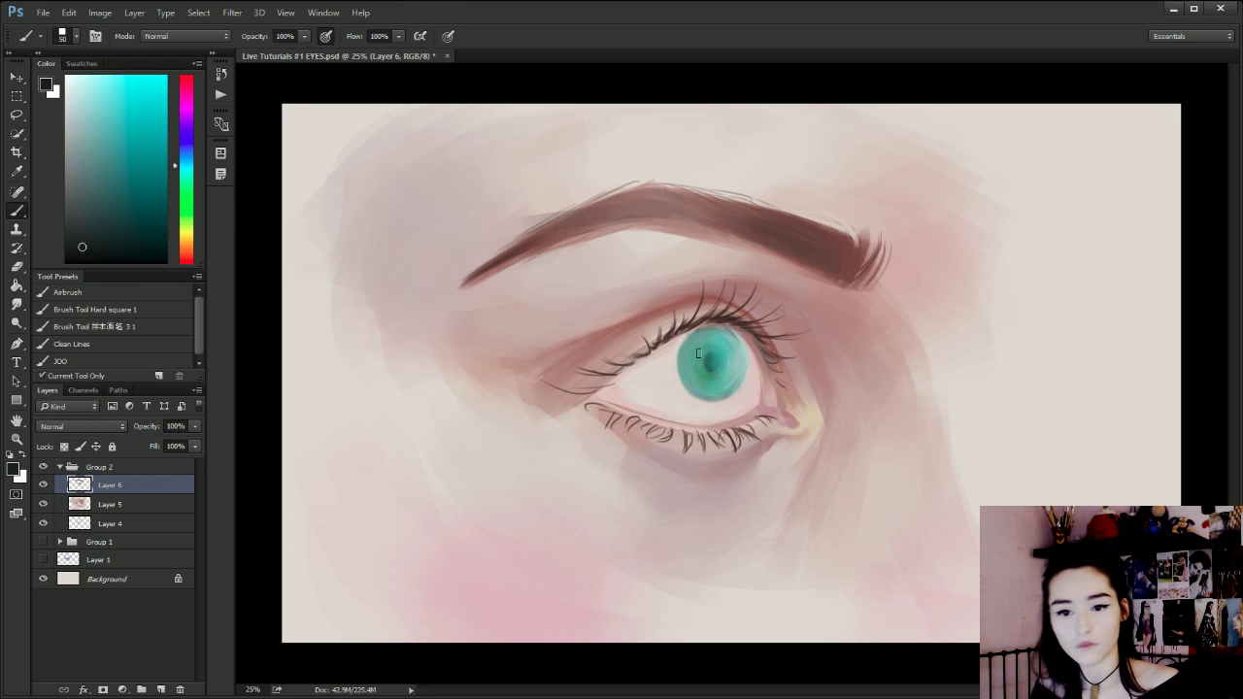
{"action": "key", "text": "bracketleft"}
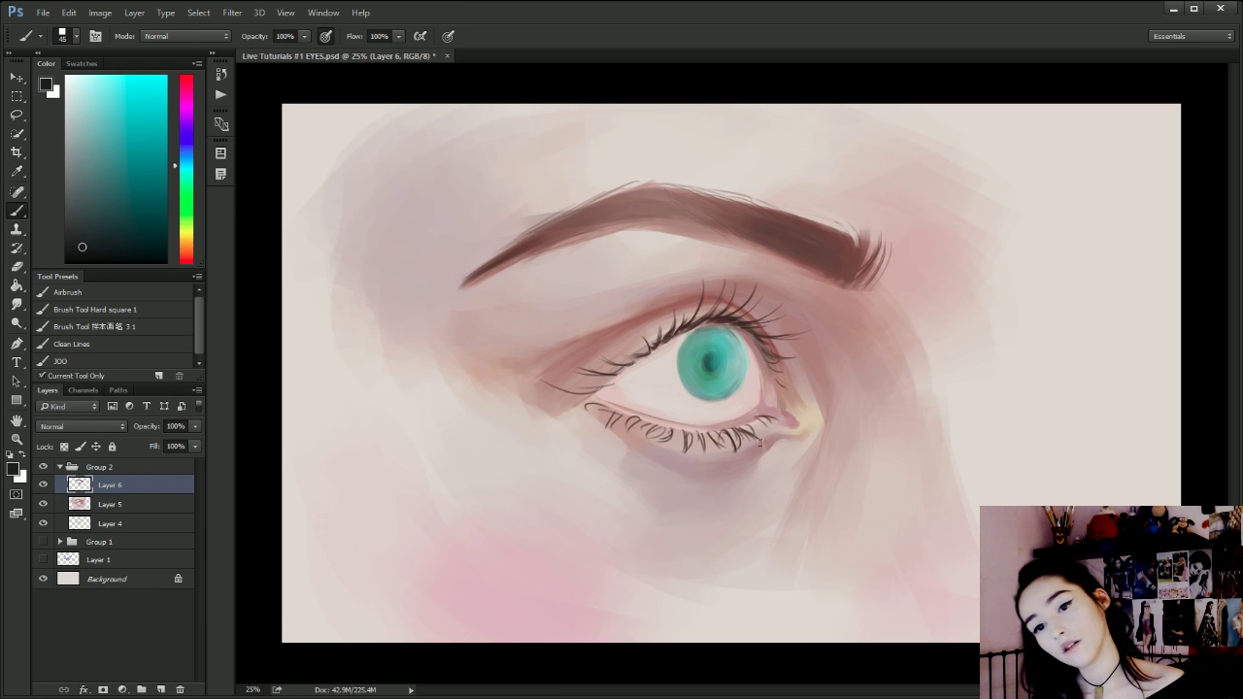
{"action": "key", "text": "bracketright"}
{"action": "key", "text": "bracketright"}
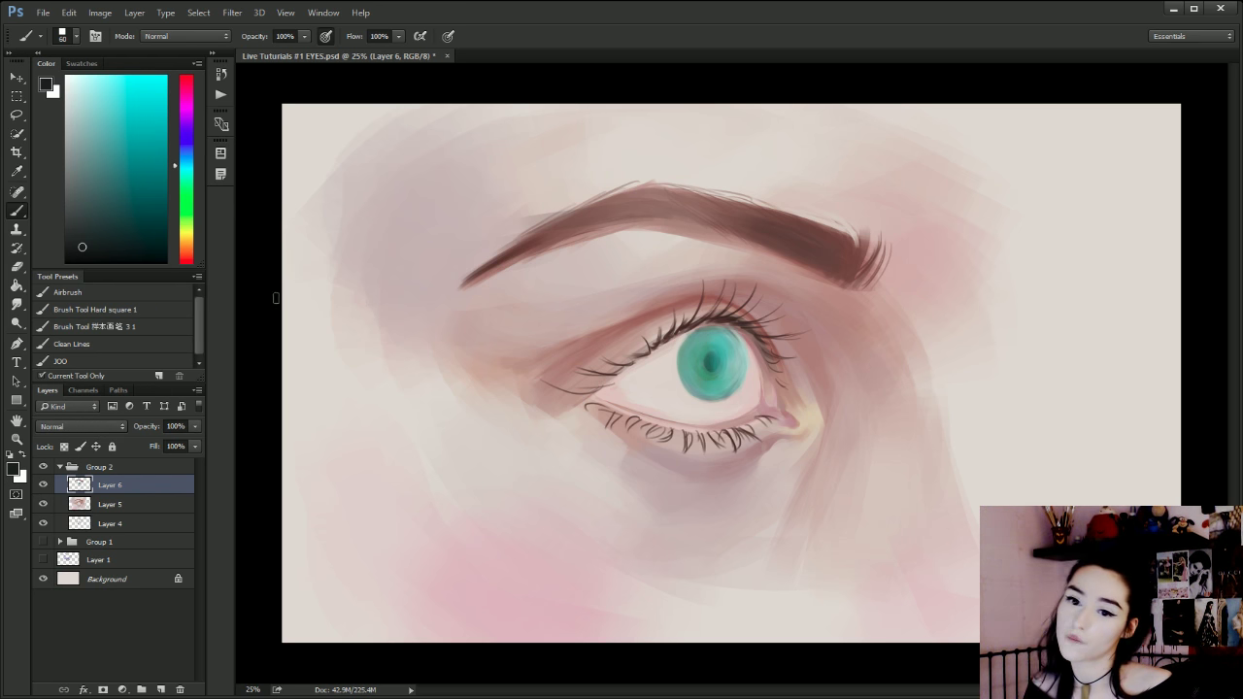
Sample off-white beside the iris and clean up its outer and upper edges at brush sizes between 45 and 25.
{"action": "key", "text": "bracketleft"}
{"action": "key", "text": "bracketleft"}
{"action": "key", "text": "bracketleft"}
{"action": "key", "text": "bracketleft"}
{"action": "key", "text": "bracketleft"}
{"action": "left_click", "coordinate": [682, 387], "text": "alt"}
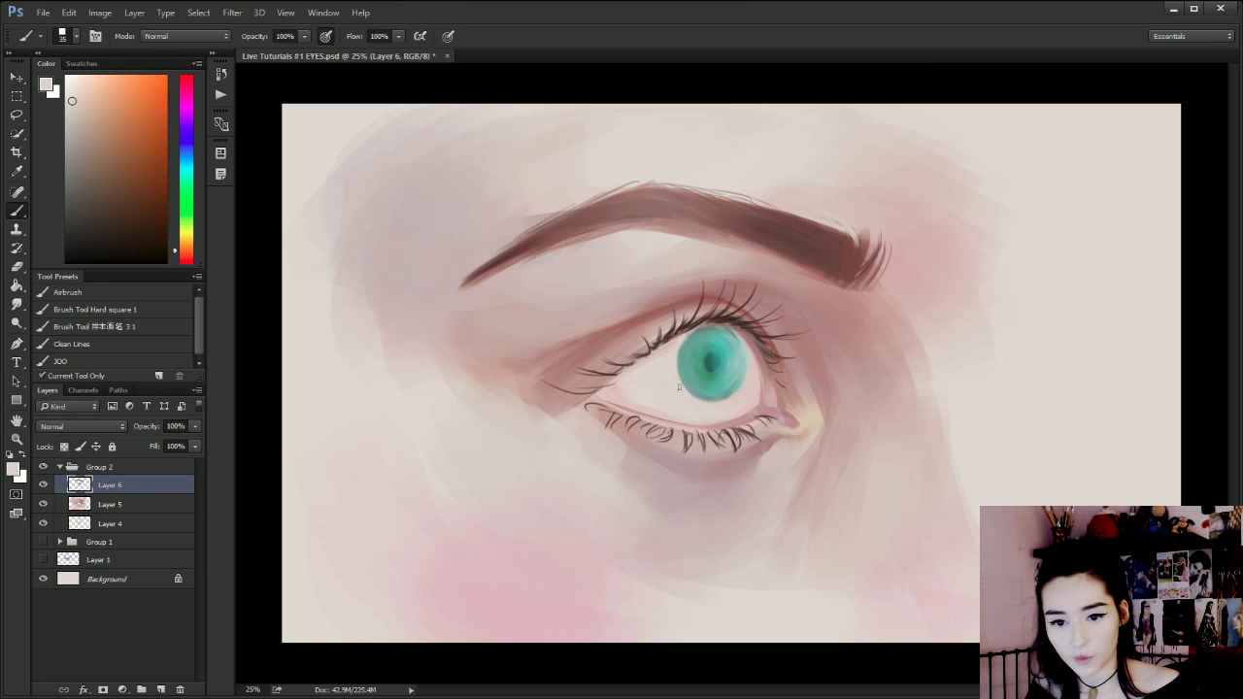
{"action": "key", "text": "bracketright"}
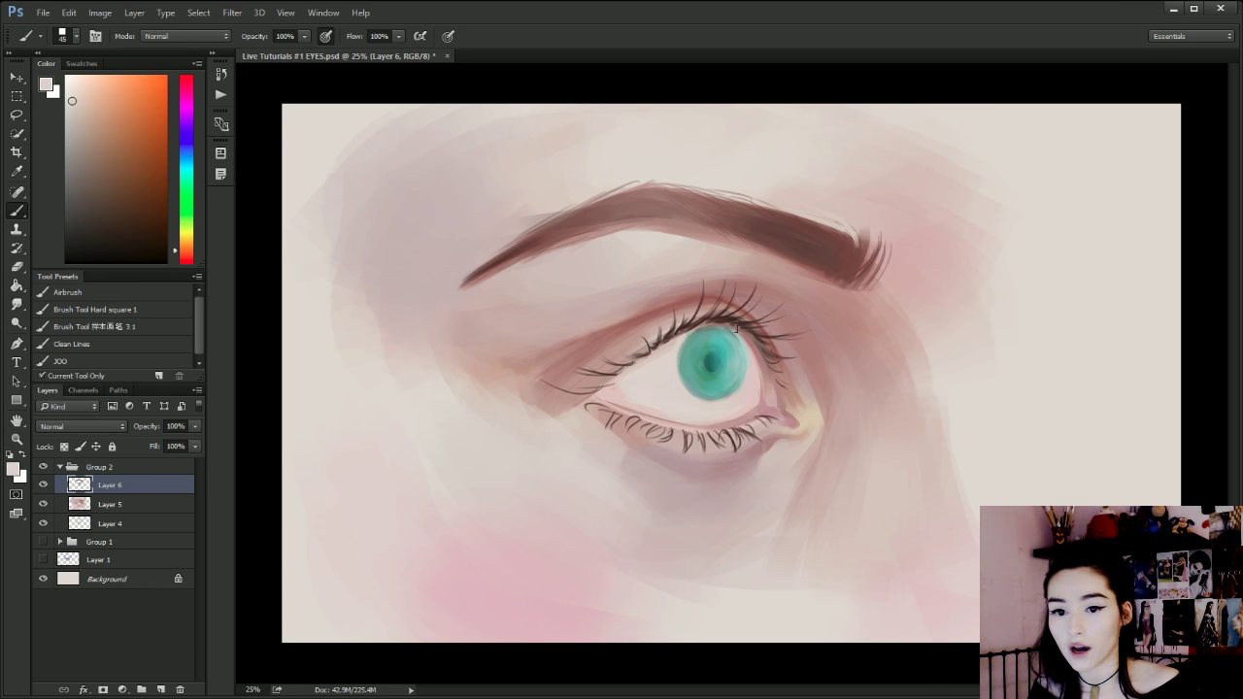
{"action": "key", "text": "bracketleft"}
{"action": "key", "text": "bracketleft"}
{"action": "key", "text": "bracketleft"}
{"action": "key", "text": "bracketleft"}
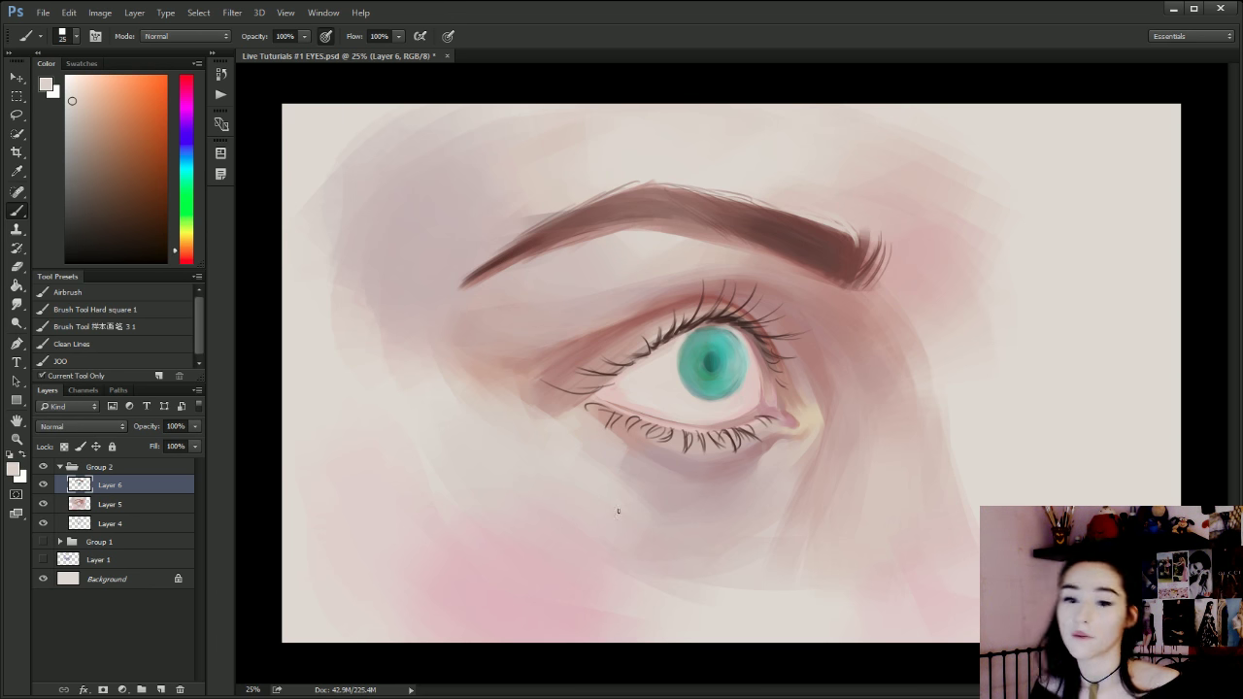
Choose a pinkish near-white and paint a large highlight on the upper iris and a small one on the lower iris.
{"action": "left_click", "coordinate": [73, 79]}
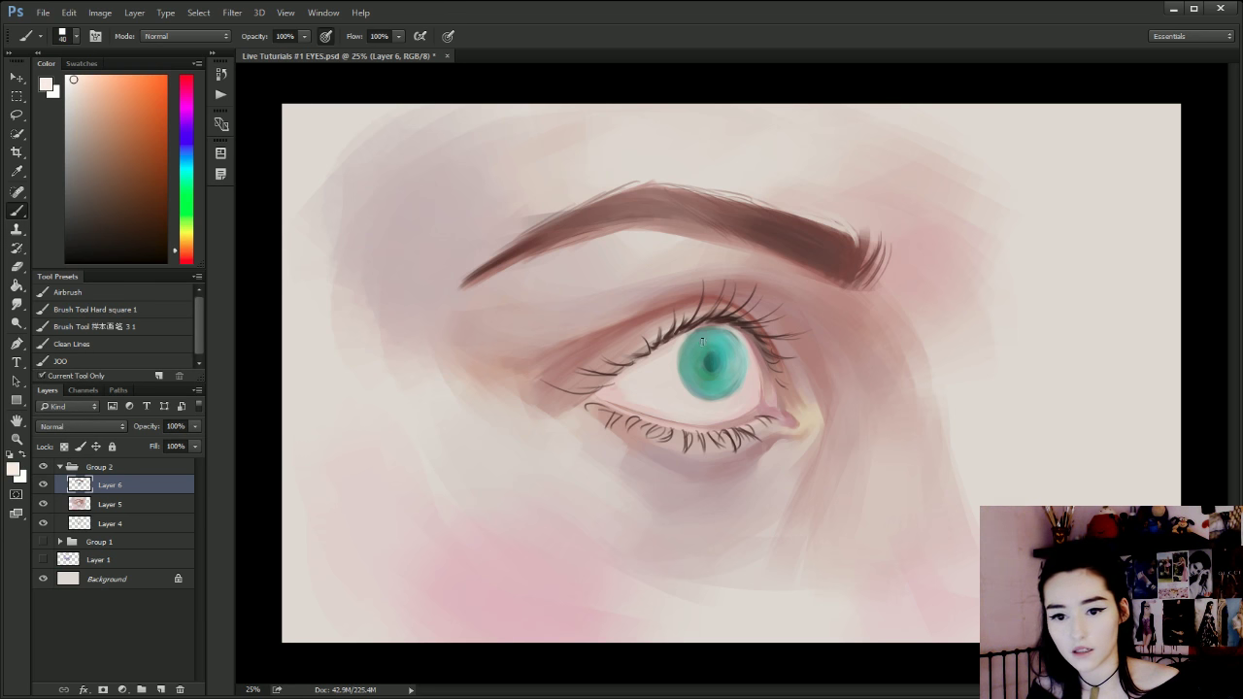
{"action": "mouse_move", "coordinate": [702, 342]}
{"action": "left_mouse_down"}
{"action": "mouse_move", "coordinate": [725, 346]}
{"action": "mouse_move", "coordinate": [699, 348]}
{"action": "left_mouse_up"}
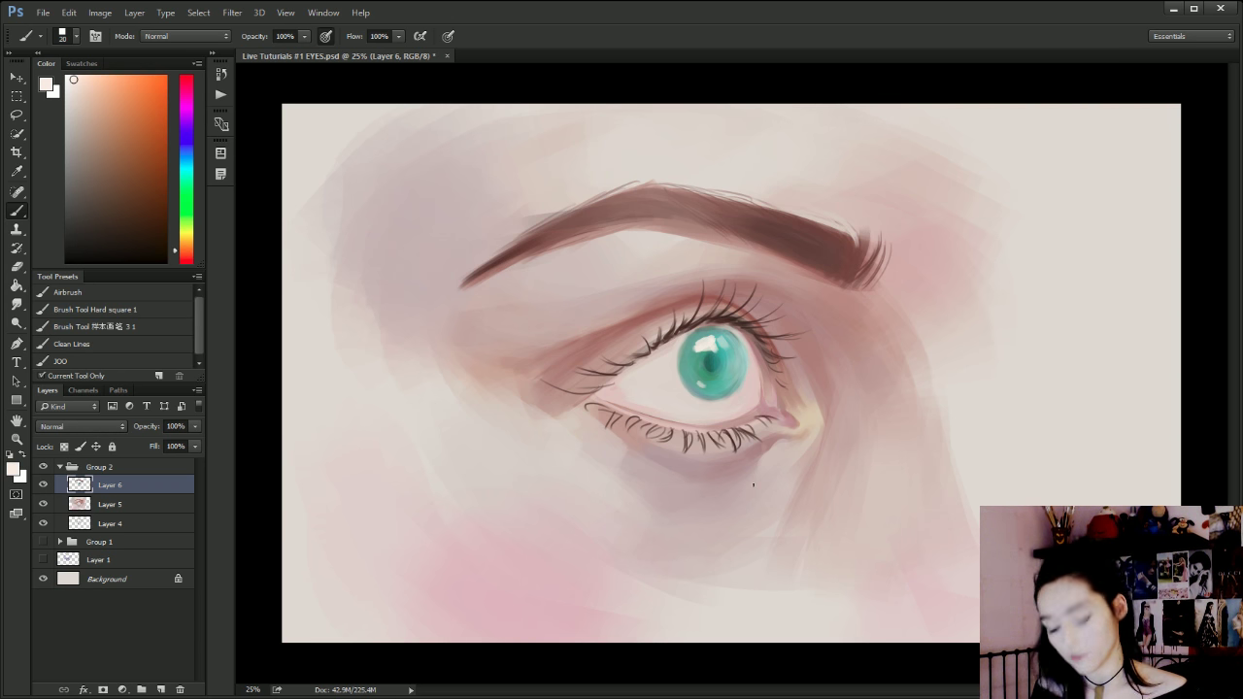
Flip the canvas horizontally, sample the brow's reddish brown and soften the upper lash line, enlarging the brush to size 40.
{"action": "key", "text": "ctrl+shift+h"}
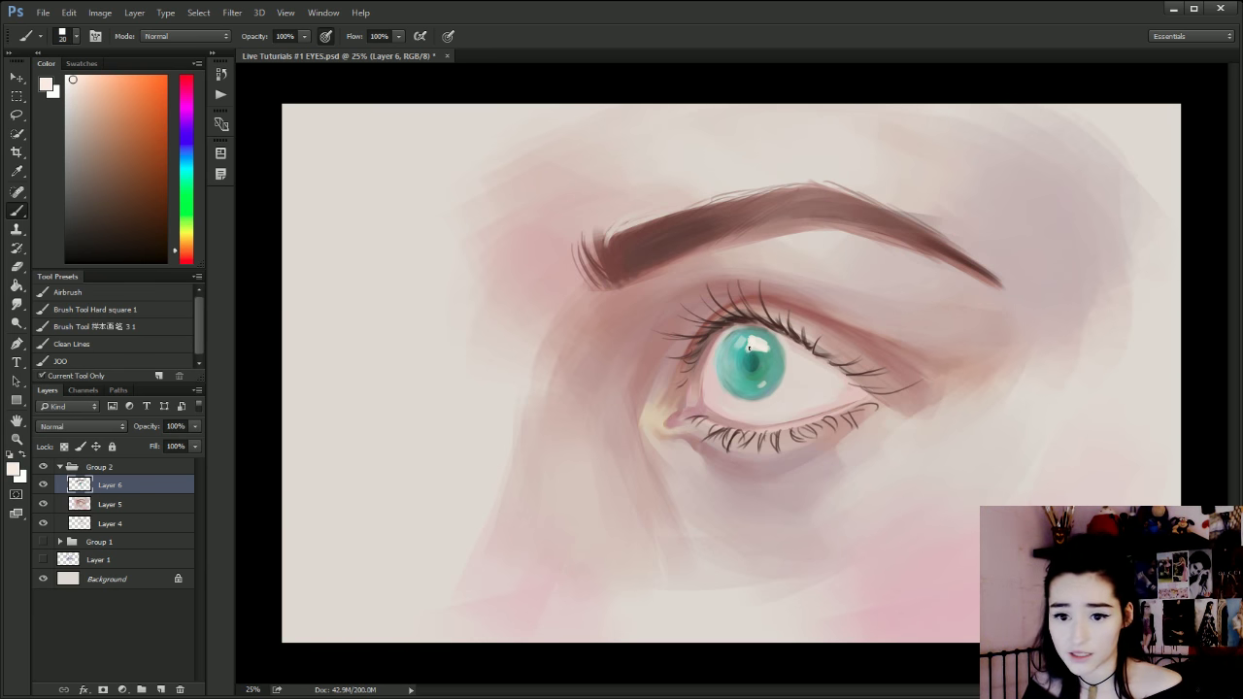
{"action": "left_click", "coordinate": [647, 233], "text": "alt"}
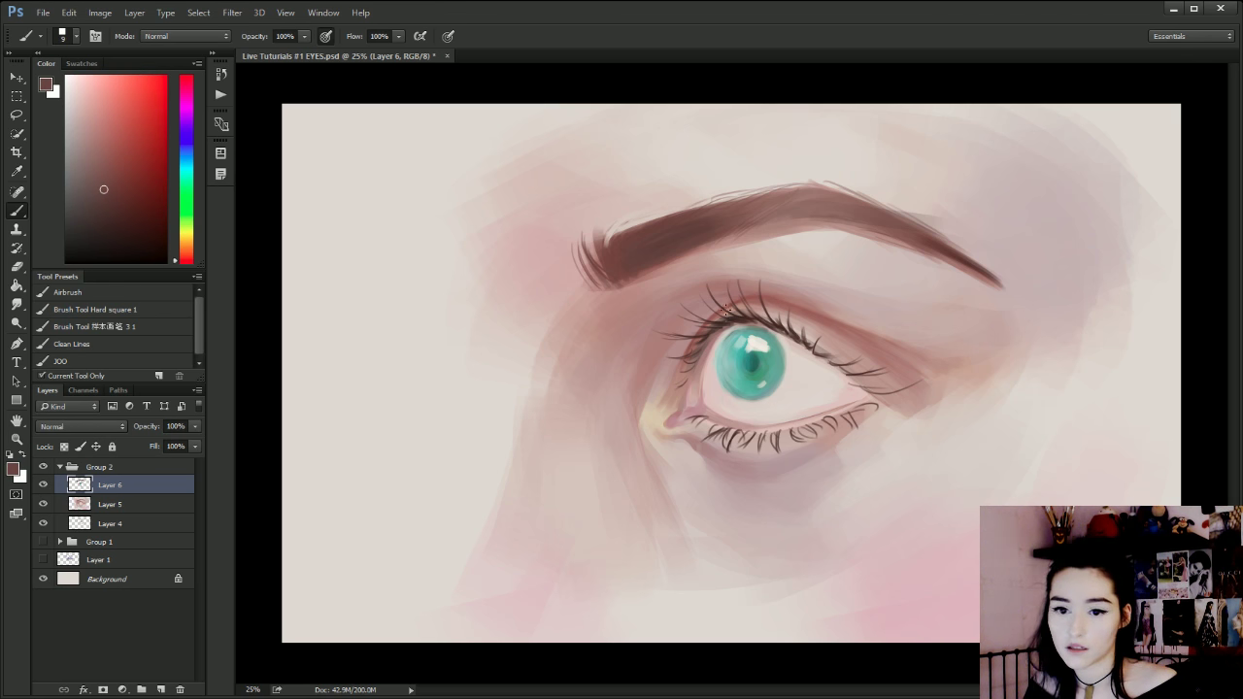
{"action": "key", "text": "bracketright"}
{"action": "key", "text": "bracketright"}
{"action": "key", "text": "bracketright"}
{"action": "key", "text": "bracketright"}
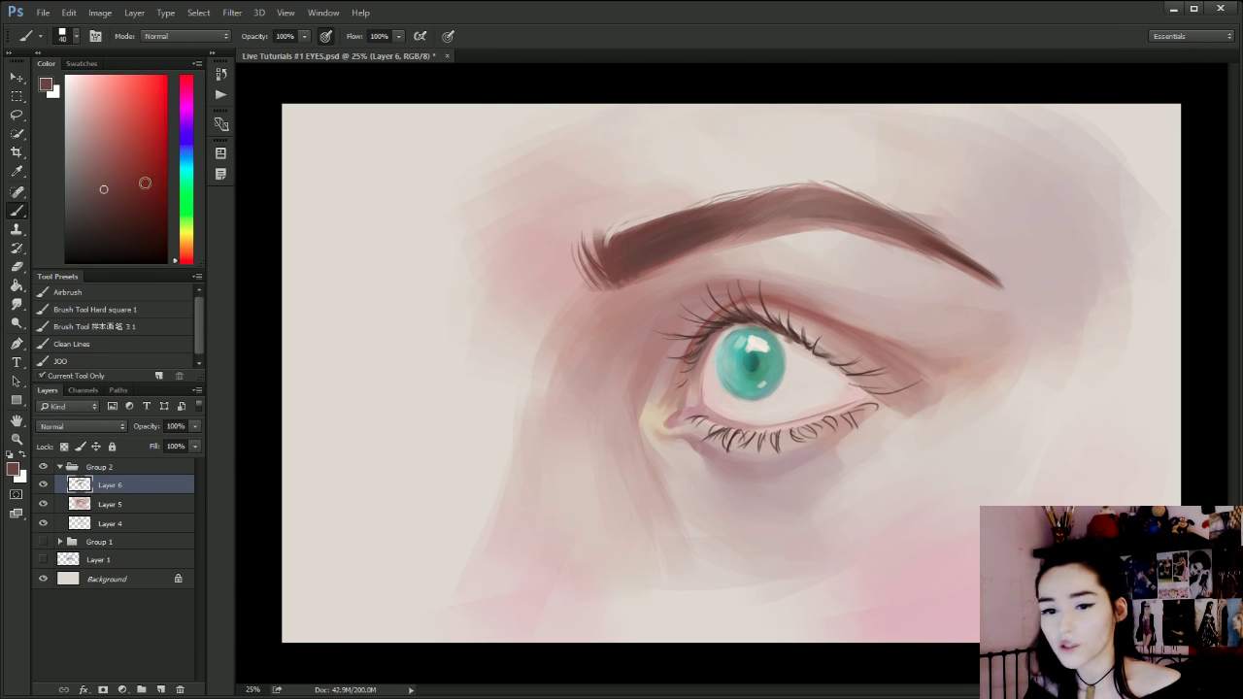
Sample the pale tone of the eye white and enlarge the brush to size 70.
{"action": "left_click", "coordinate": [783, 404], "text": "alt"}
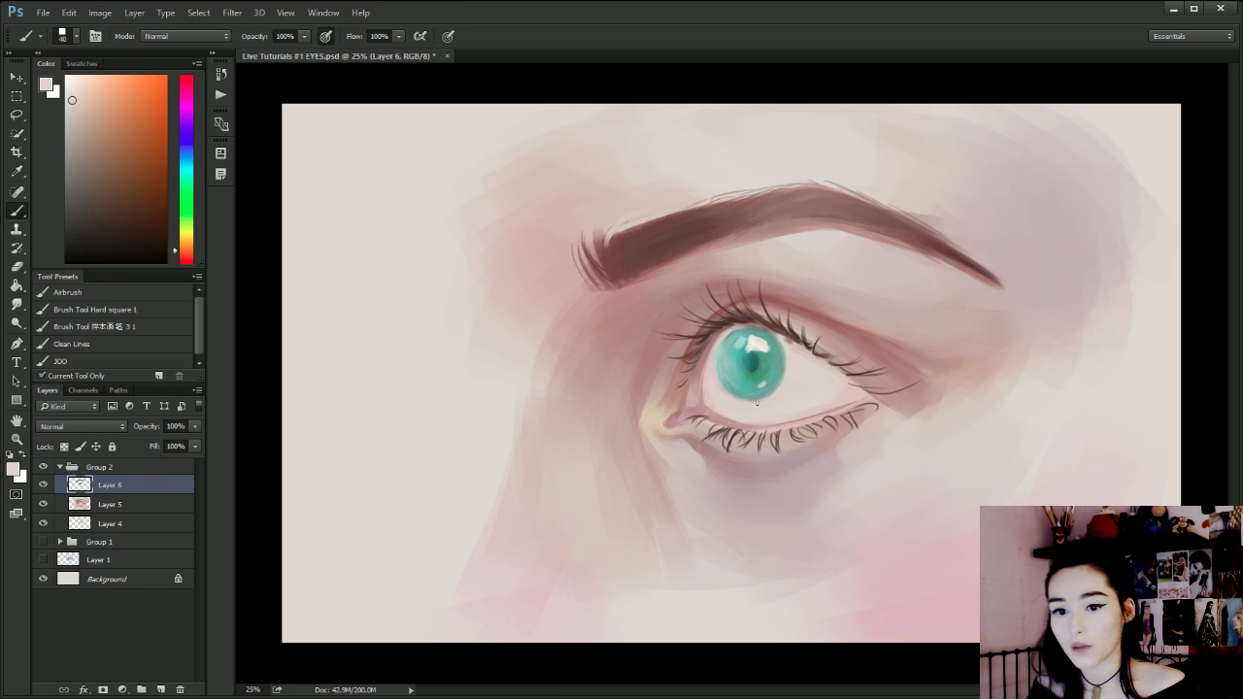
{"action": "key", "text": "bracketright"}
{"action": "key", "text": "bracketright"}
{"action": "key", "text": "bracketright"}
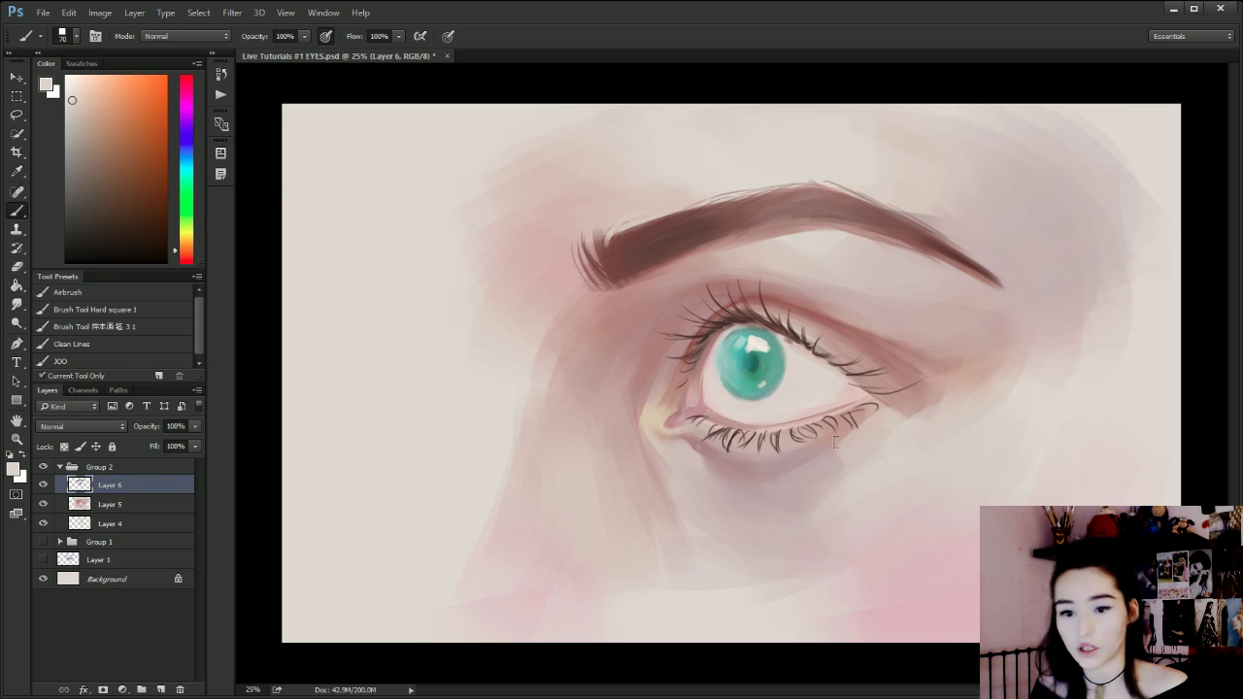
Sample the dark reddish brown of the upper lash line and try shading the outer eye white at brush sizes 150 and 300.
{"action": "left_click", "coordinate": [737, 316], "text": "alt"}
{"action": "key", "text": "bracketright"}
{"action": "key", "text": "bracketright"}
{"action": "key", "text": "bracketright"}
{"action": "key", "text": "bracketright"}
{"action": "key", "text": "bracketright"}
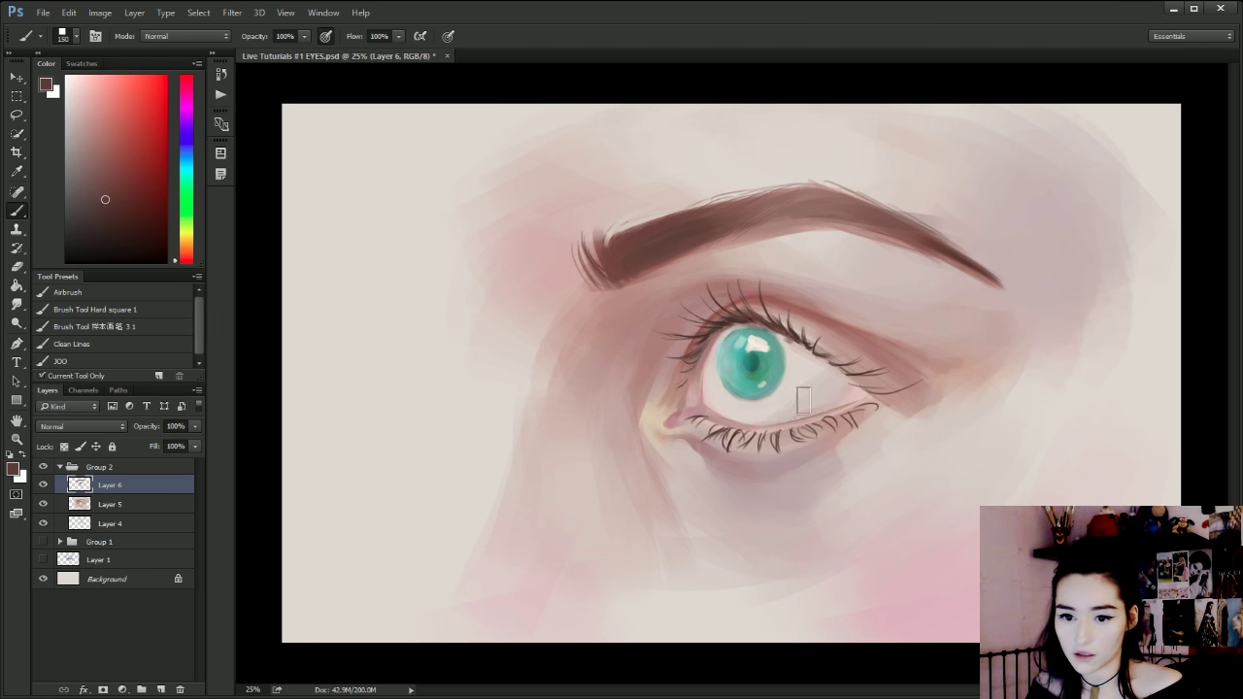
{"action": "key", "text": "bracketright"}
{"action": "key", "text": "bracketright"}
{"action": "key", "text": "bracketright"}
{"action": "key", "text": "bracketright"}
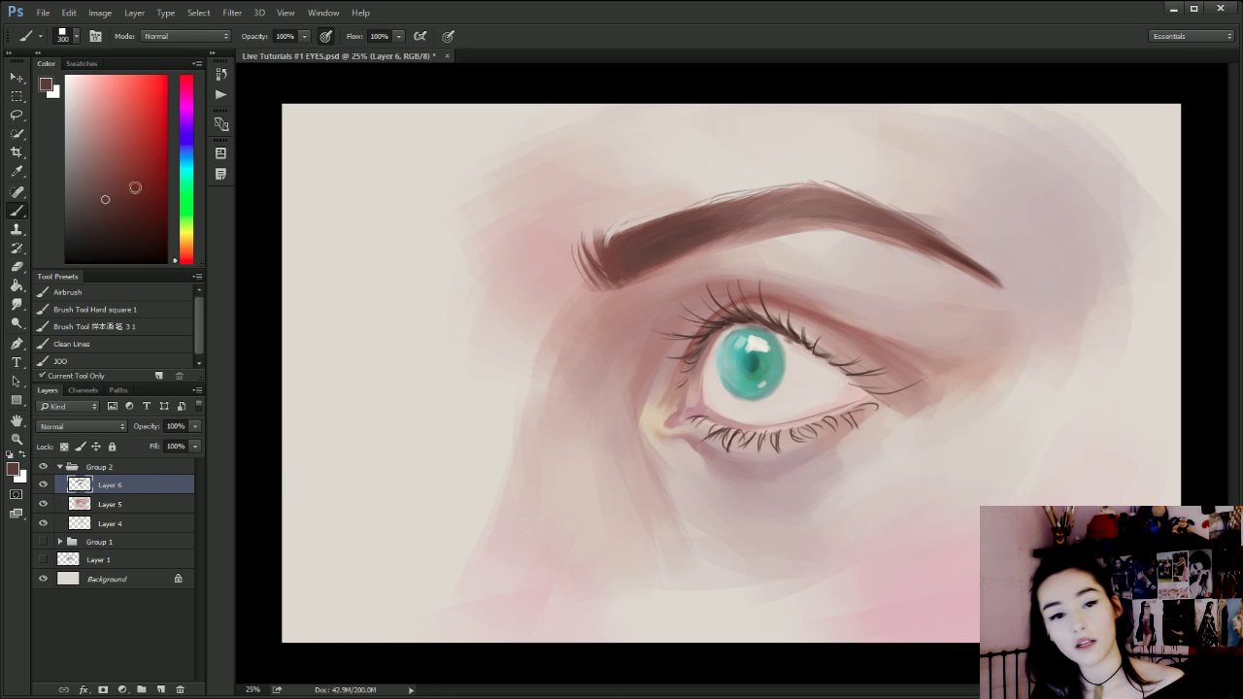
Choose a muted greyish pink and shade the outer part of the eye white at brush size 90.
{"action": "key", "text": "bracketleft"}
{"action": "key", "text": "bracketleft"}
{"action": "key", "text": "bracketleft"}
{"action": "key", "text": "bracketleft"}
{"action": "key", "text": "bracketleft"}
{"action": "key", "text": "bracketleft"}
{"action": "key", "text": "bracketleft"}
{"action": "key", "text": "bracketleft"}
{"action": "key", "text": "bracketleft"}
{"action": "key", "text": "bracketleft"}
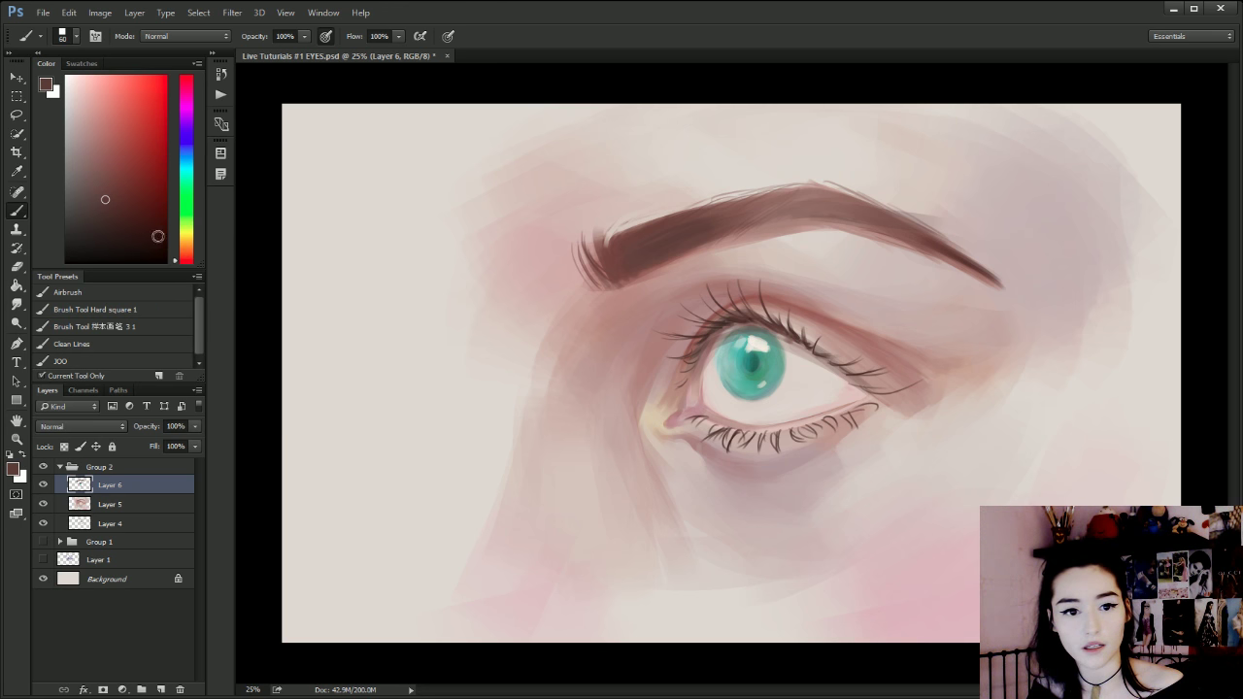
{"action": "left_click", "coordinate": [86, 166]}
{"action": "left_click", "coordinate": [98, 140]}
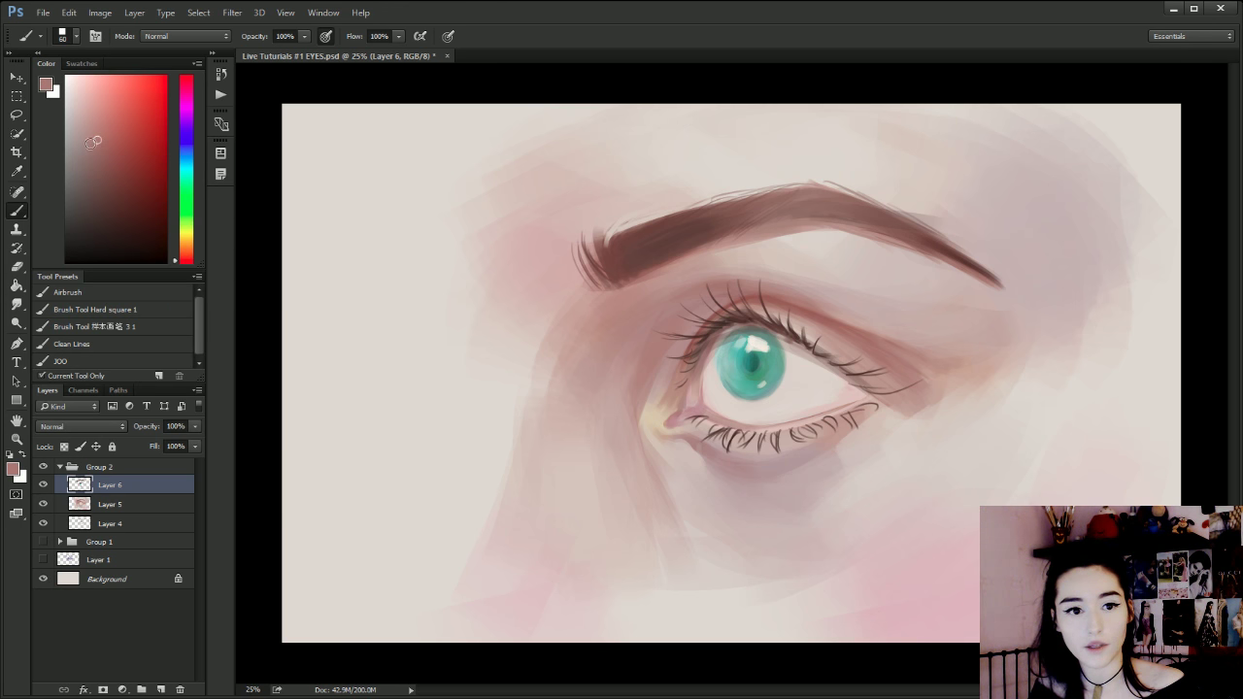
{"action": "left_click", "coordinate": [82, 147]}
{"action": "key", "text": "bracketright"}
{"action": "key", "text": "bracketright"}
{"action": "key", "text": "bracketright"}
{"action": "left_click_drag", "start_coordinate": [844, 390], "coordinate": [787, 412]}
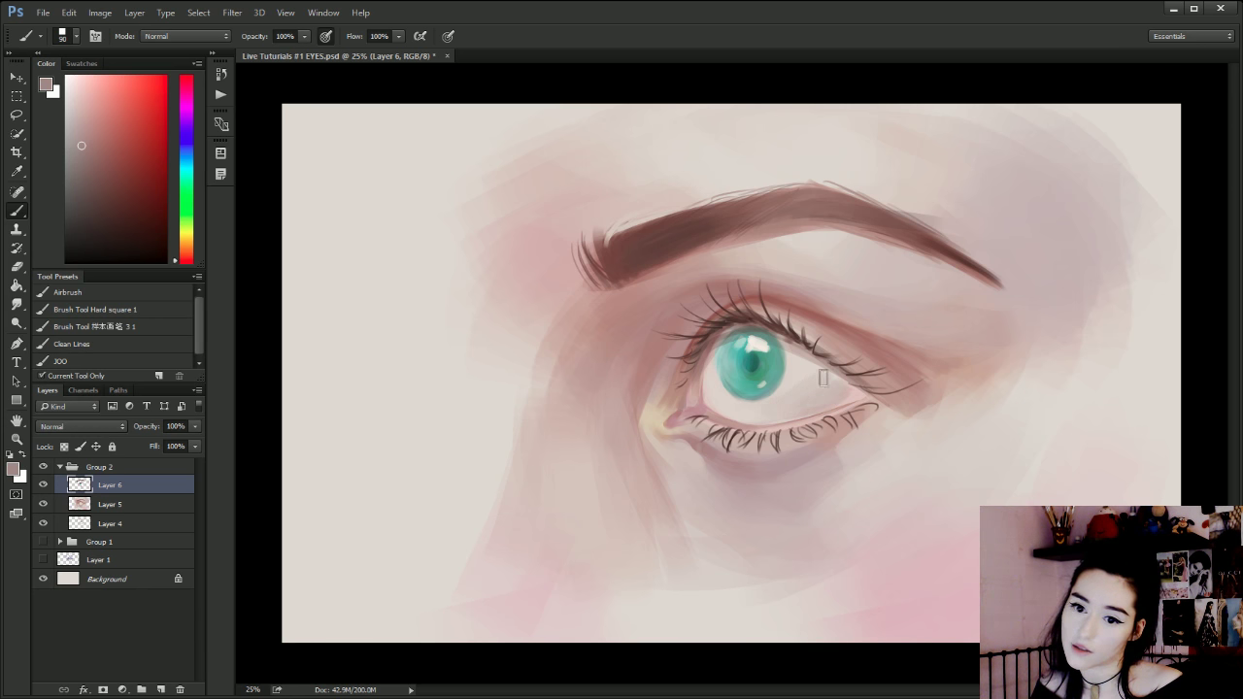
Flip the canvas horizontally, sample the pale pink at the outer corner and refine the lower waterline at brush size 25.
{"action": "key", "text": "ctrl+shift+h"}
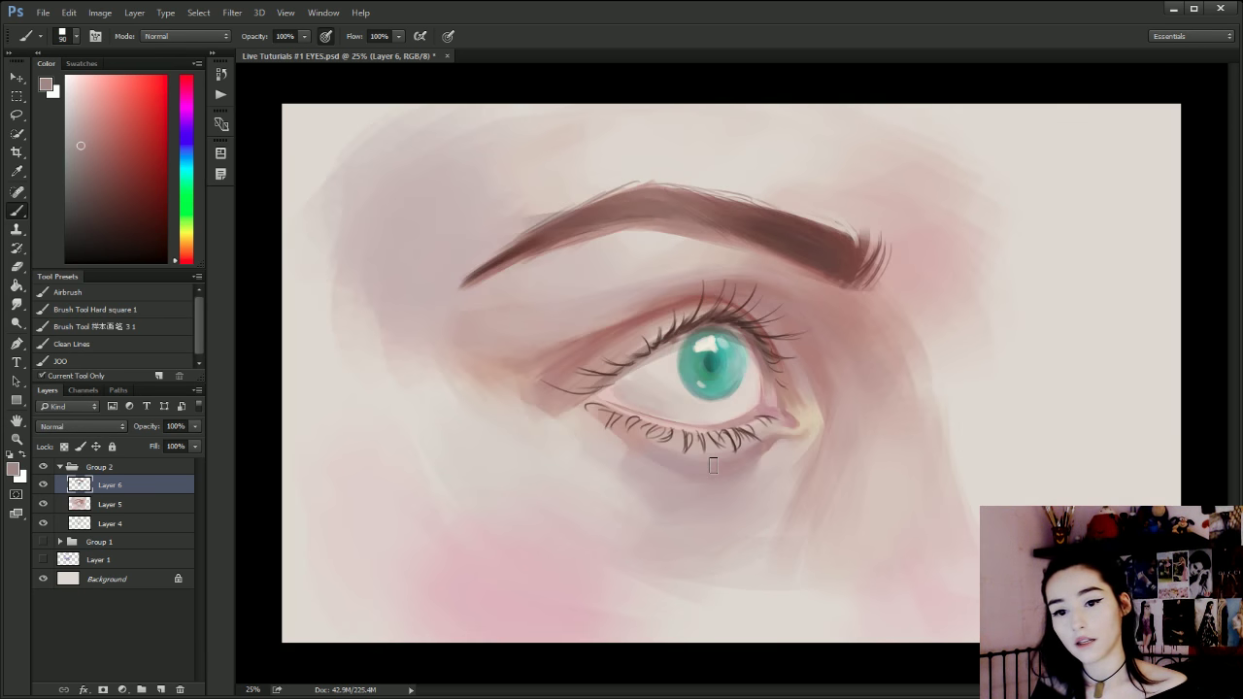
{"action": "left_click", "coordinate": [609, 392], "text": "alt"}
{"action": "key", "text": "bracketleft"}
{"action": "key", "text": "bracketleft"}
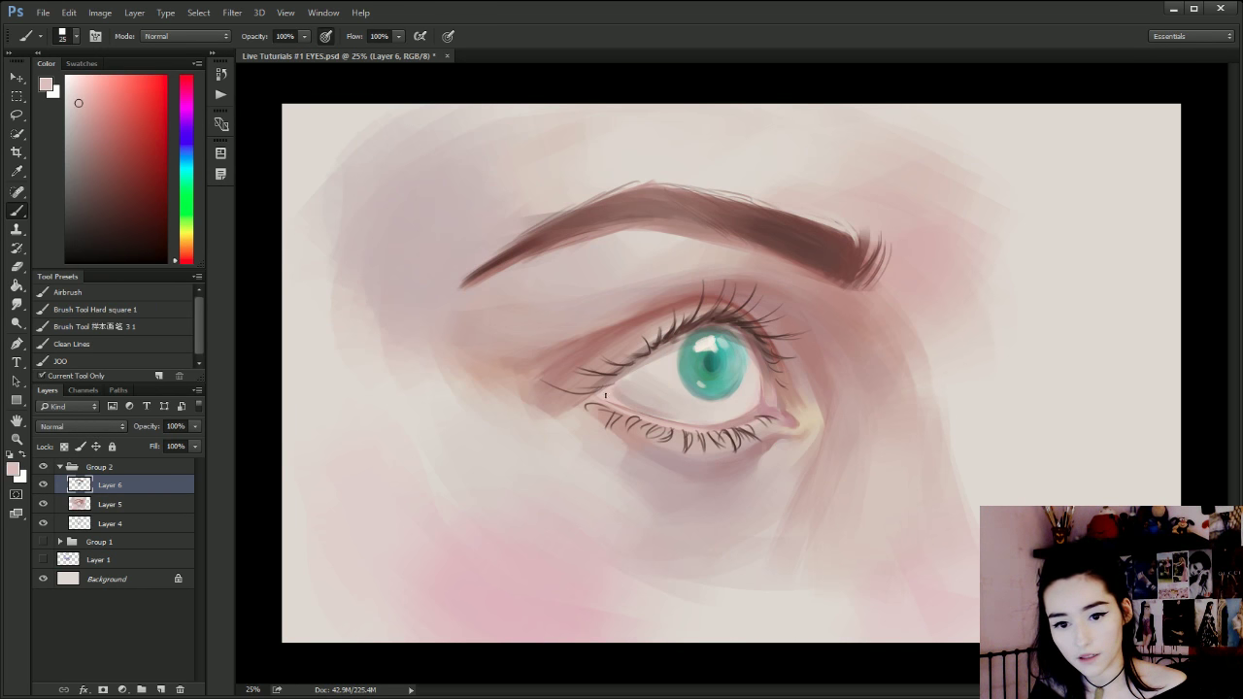
{"action": "left_click_drag", "start_coordinate": [613, 395], "coordinate": [654, 420]}
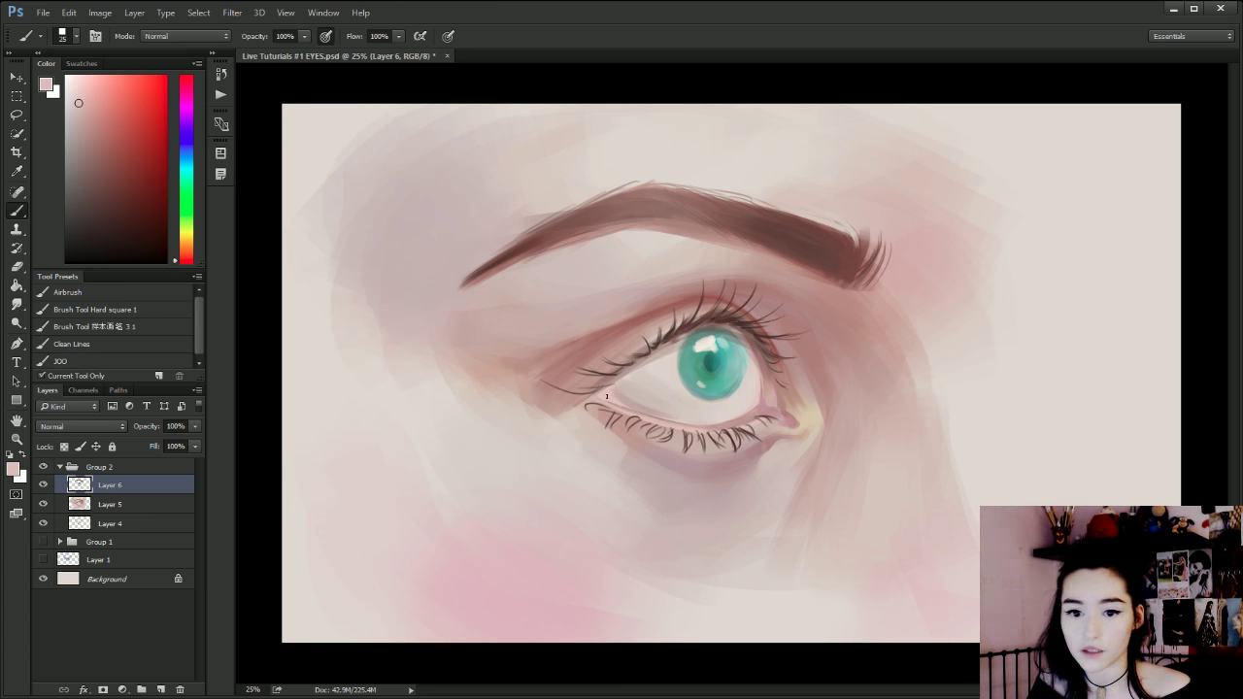
Sample the dusty pink below the outer waterline and touch up the outer eye corner at brush size 40.
{"action": "left_click", "coordinate": [610, 415], "text": "alt"}
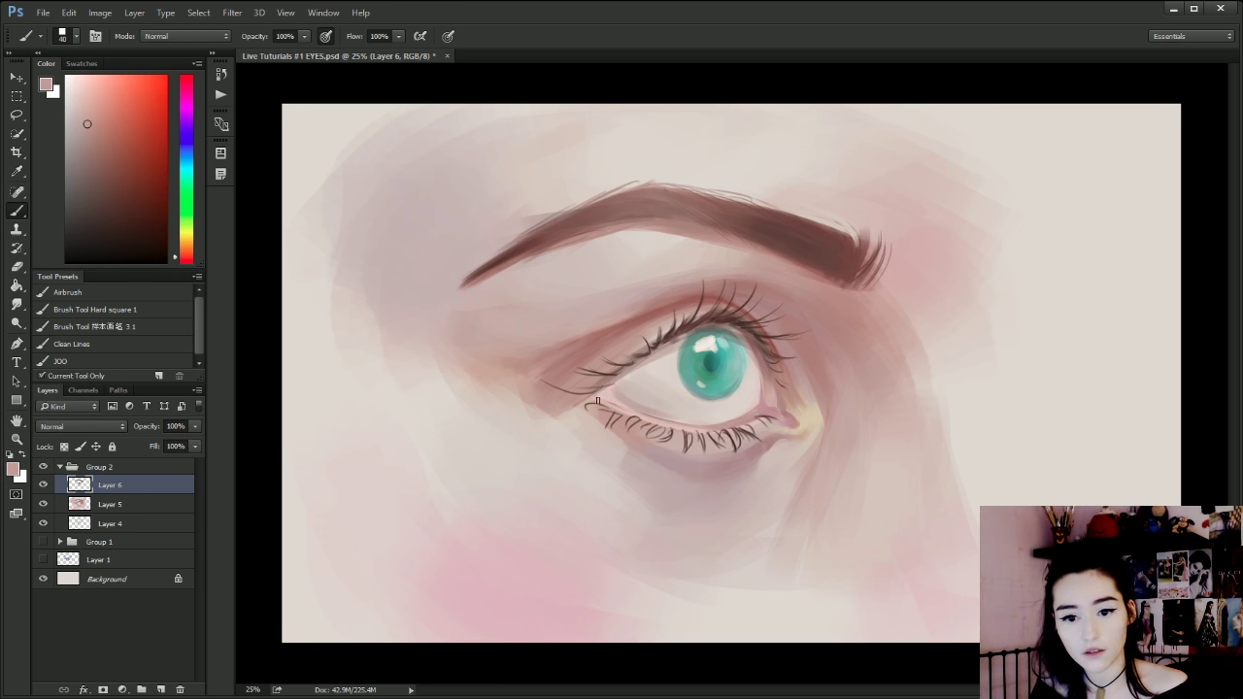
{"action": "key", "text": "bracketright"}
{"action": "key", "text": "bracketright"}
{"action": "key", "text": "bracketright"}
{"action": "key", "text": "bracketright"}
{"action": "key", "text": "bracketright"}
{"action": "key", "text": "bracketright"}
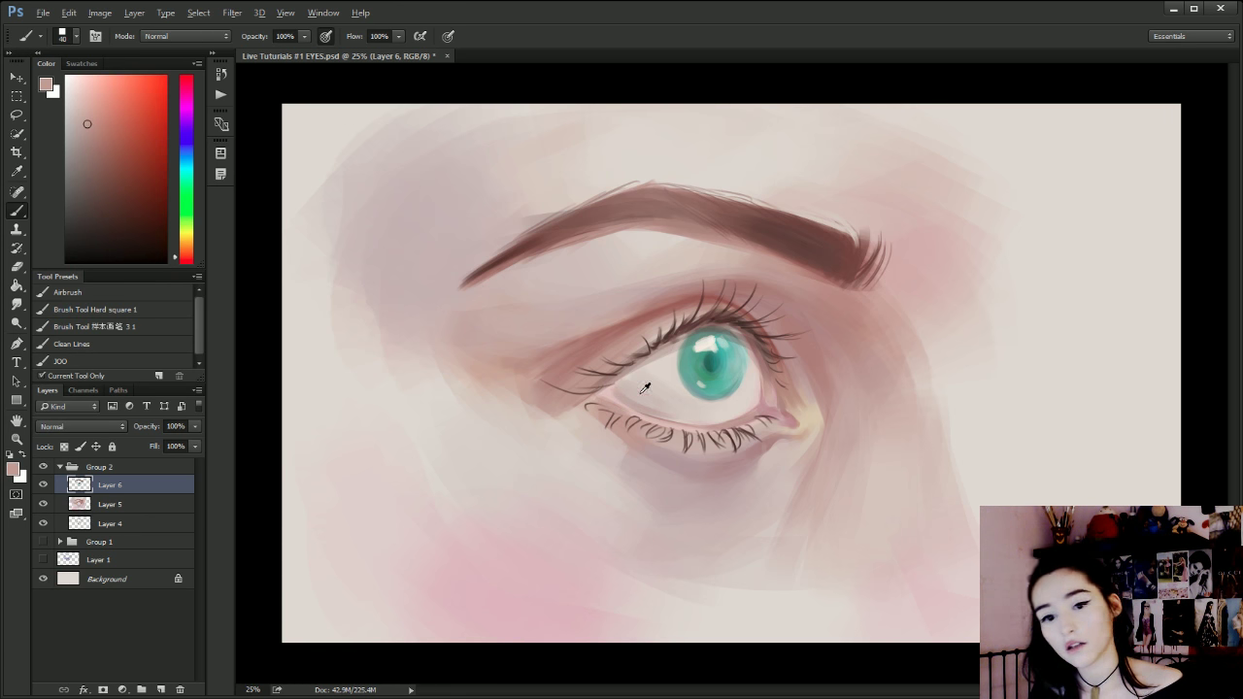
Sample a greyish pink from the shaded eye white and blend the outer corner shadow, enlarging the brush from 60 to 125.
{"action": "left_click", "coordinate": [637, 399], "text": "alt"}
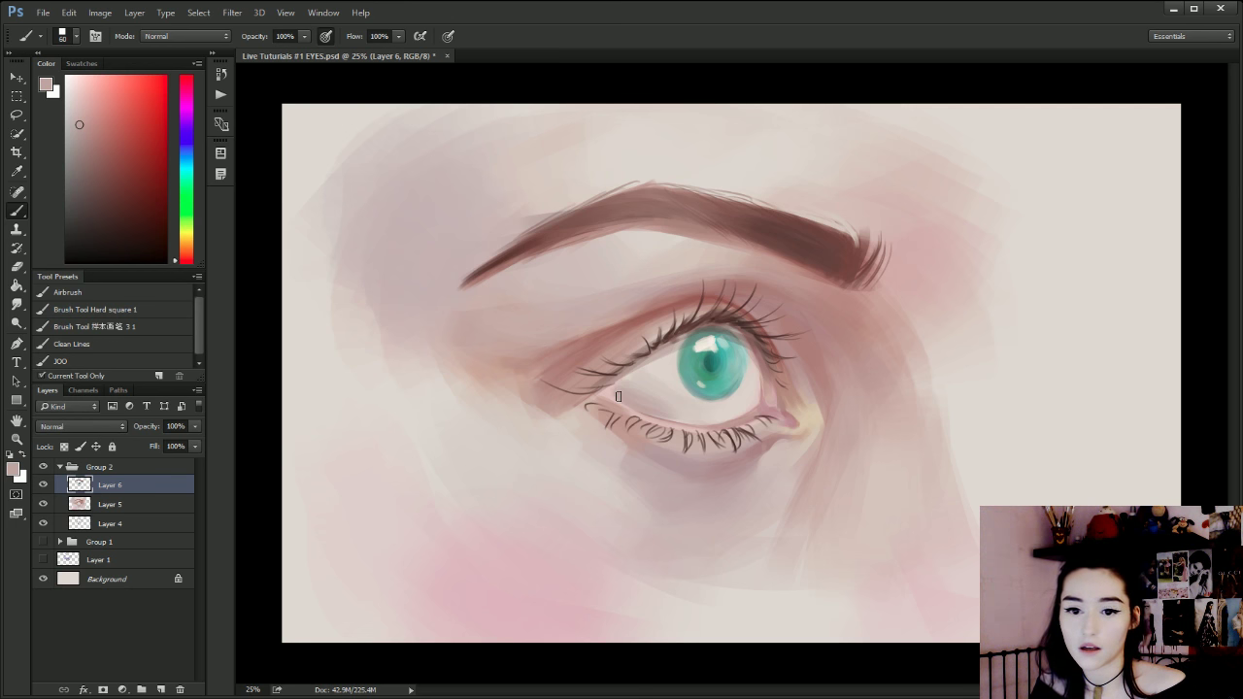
{"action": "key", "text": "bracketright"}
{"action": "key", "text": "bracketright"}
{"action": "key", "text": "bracketright"}
{"action": "key", "text": "bracketright"}
{"action": "key", "text": "bracketright"}
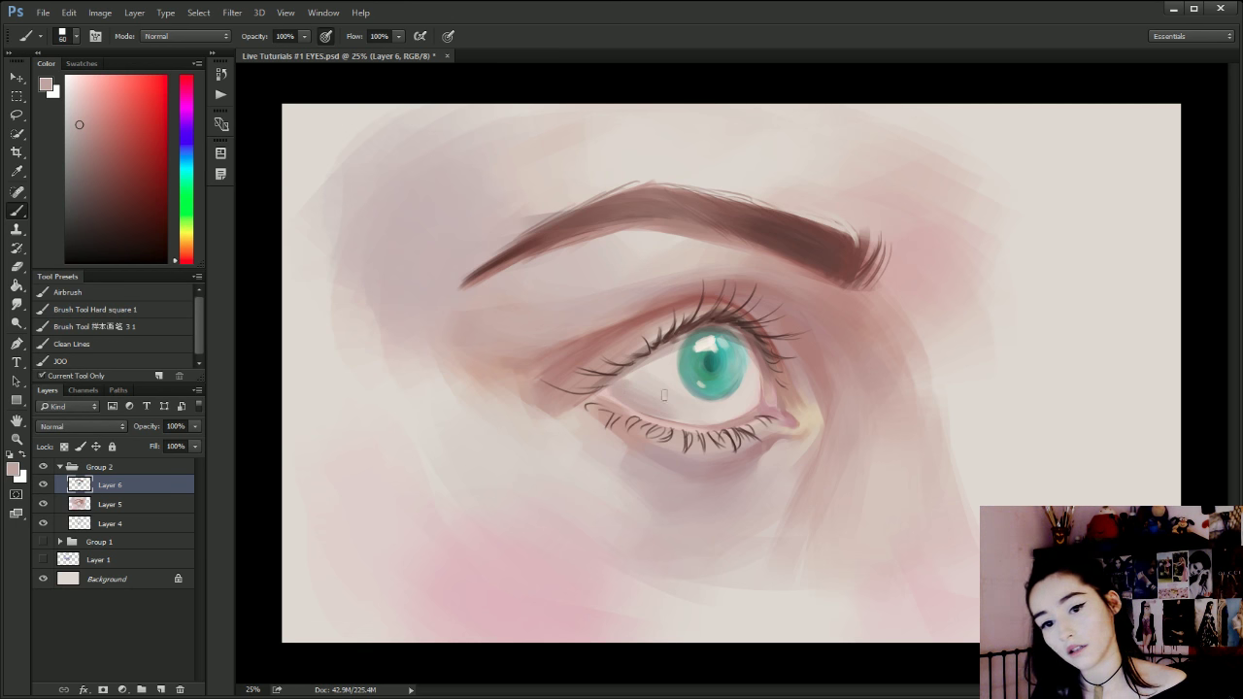
Sample a lighter beige from the eye white and smooth the outer corner shading at brush sizes 125 and 40.
{"action": "left_click", "coordinate": [657, 383], "text": "alt"}
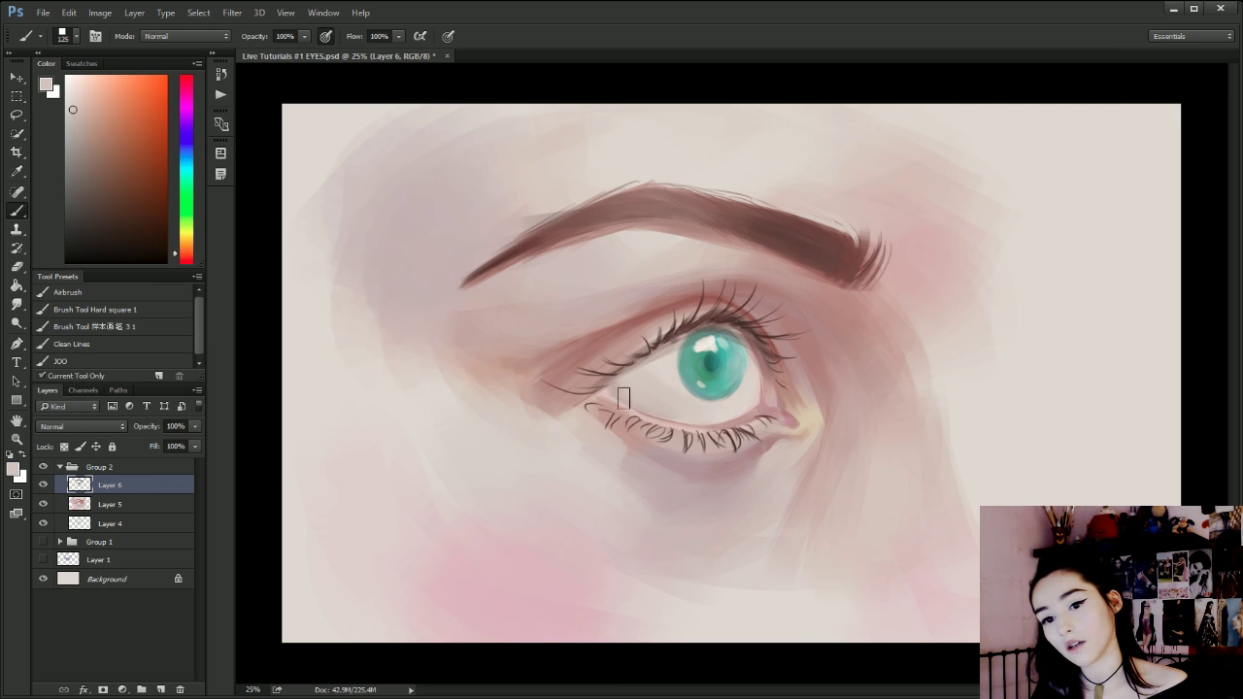
{"action": "key", "text": "bracketleft"}
{"action": "key", "text": "bracketleft"}
{"action": "key", "text": "bracketleft"}
{"action": "key", "text": "bracketleft"}
{"action": "key", "text": "bracketleft"}
{"action": "key", "text": "bracketleft"}
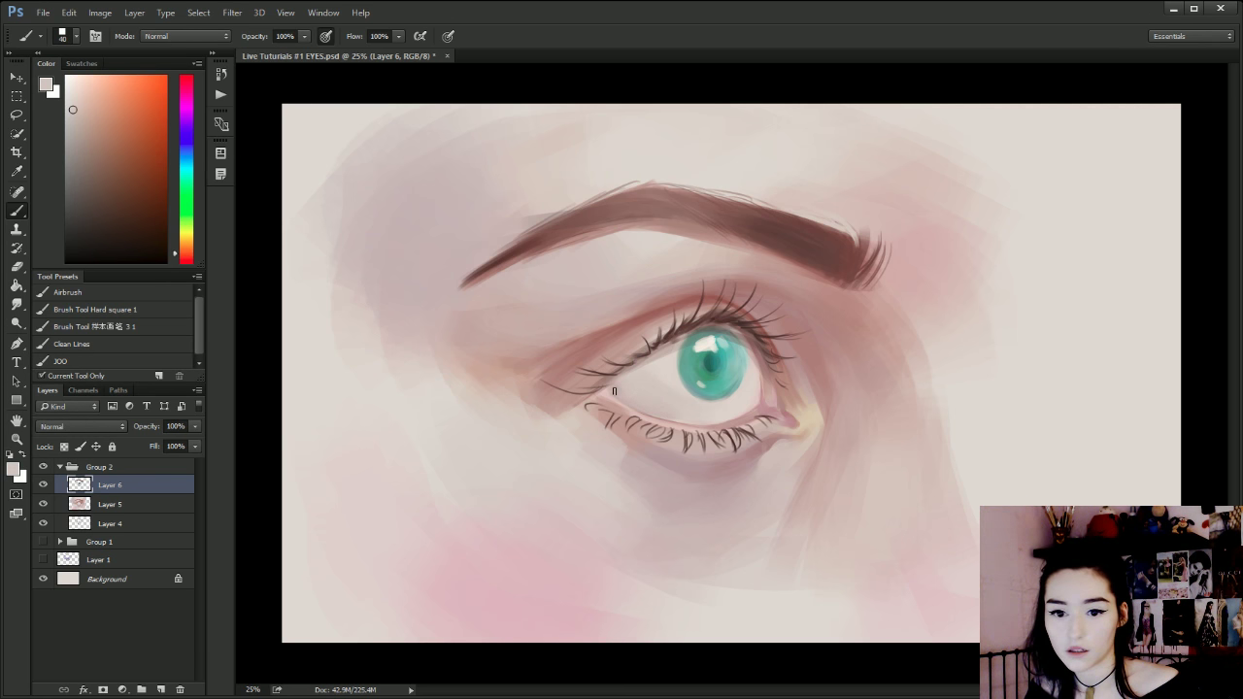
Sample muted pink near the outer corner and off-white beside the iris, and blend the eye white at brush sizes 70 and 100.
{"action": "left_click", "coordinate": [625, 385], "text": "alt"}
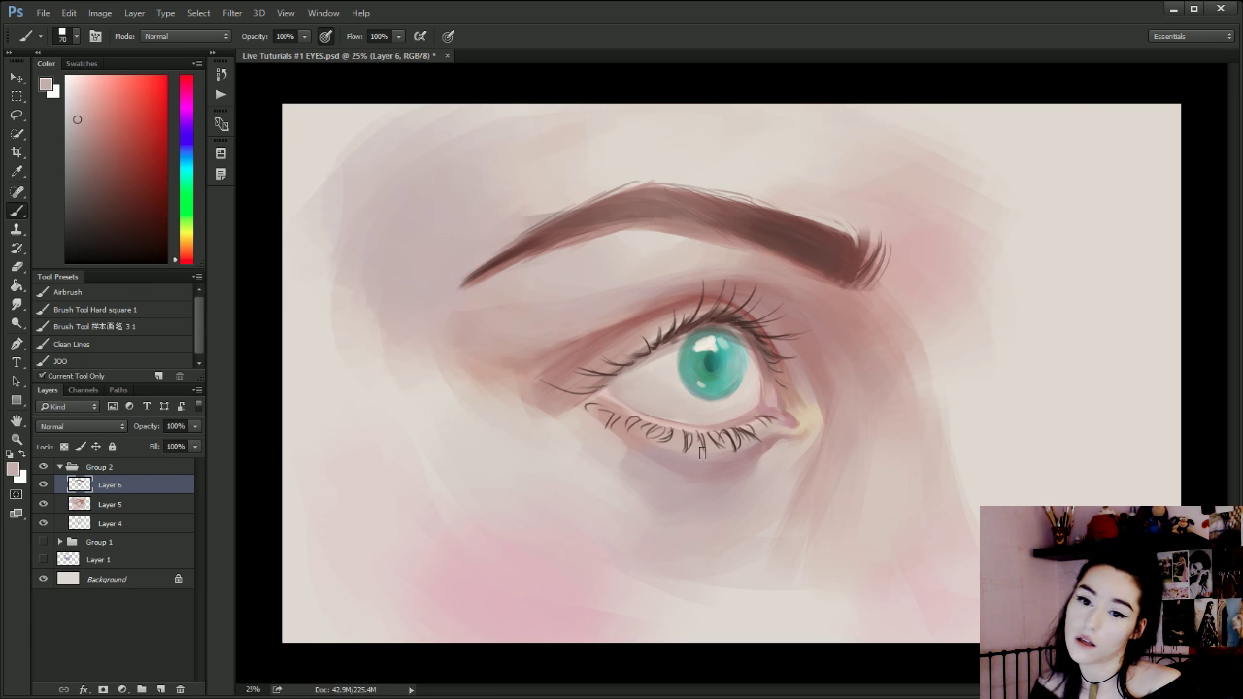
{"action": "left_click", "coordinate": [675, 361], "text": "alt"}
{"action": "key", "text": "bracketright"}
{"action": "key", "text": "bracketright"}
{"action": "key", "text": "bracketright"}
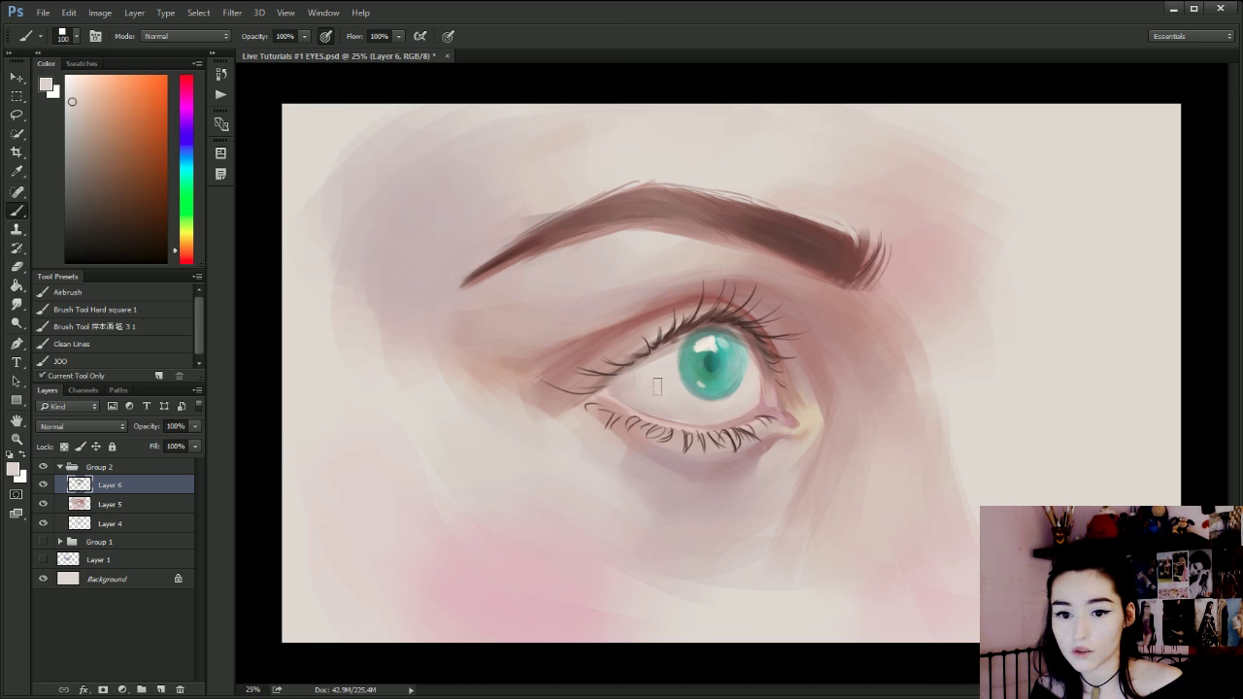
Refine the eye white beside the lower iris with the off-white at brush size 40.
{"action": "key", "text": "bracketleft"}
{"action": "key", "text": "bracketleft"}
{"action": "key", "text": "bracketleft"}
{"action": "key", "text": "bracketleft"}
{"action": "key", "text": "bracketleft"}
{"action": "key", "text": "bracketleft"}
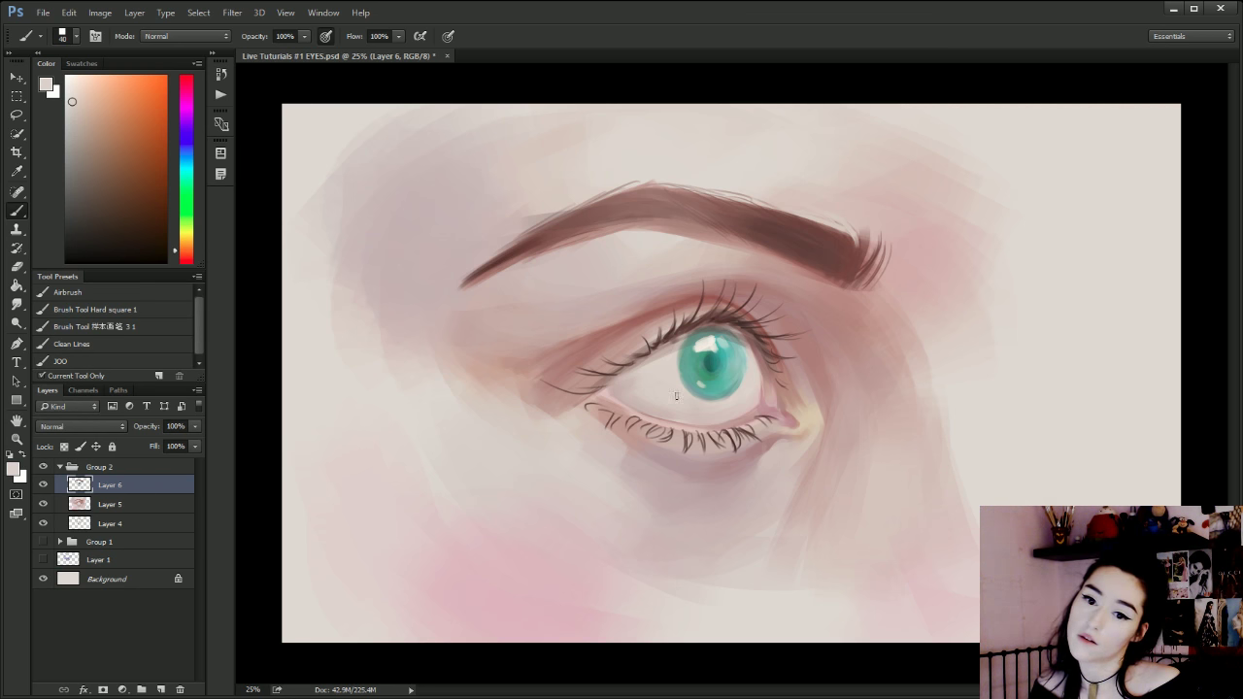
Glaze a pale translucent reflection across the iris at brush size 200, repainting the stroke and comparing the iris with and without it.
{"action": "key", "text": "bracketright"}
{"action": "key", "text": "bracketright"}
{"action": "key", "text": "bracketright"}
{"action": "key", "text": "bracketright"}
{"action": "key", "text": "bracketright"}
{"action": "key", "text": "bracketright"}
{"action": "key", "text": "bracketright"}
{"action": "key", "text": "bracketright"}
{"action": "key", "text": "bracketright"}
{"action": "key", "text": "bracketright"}
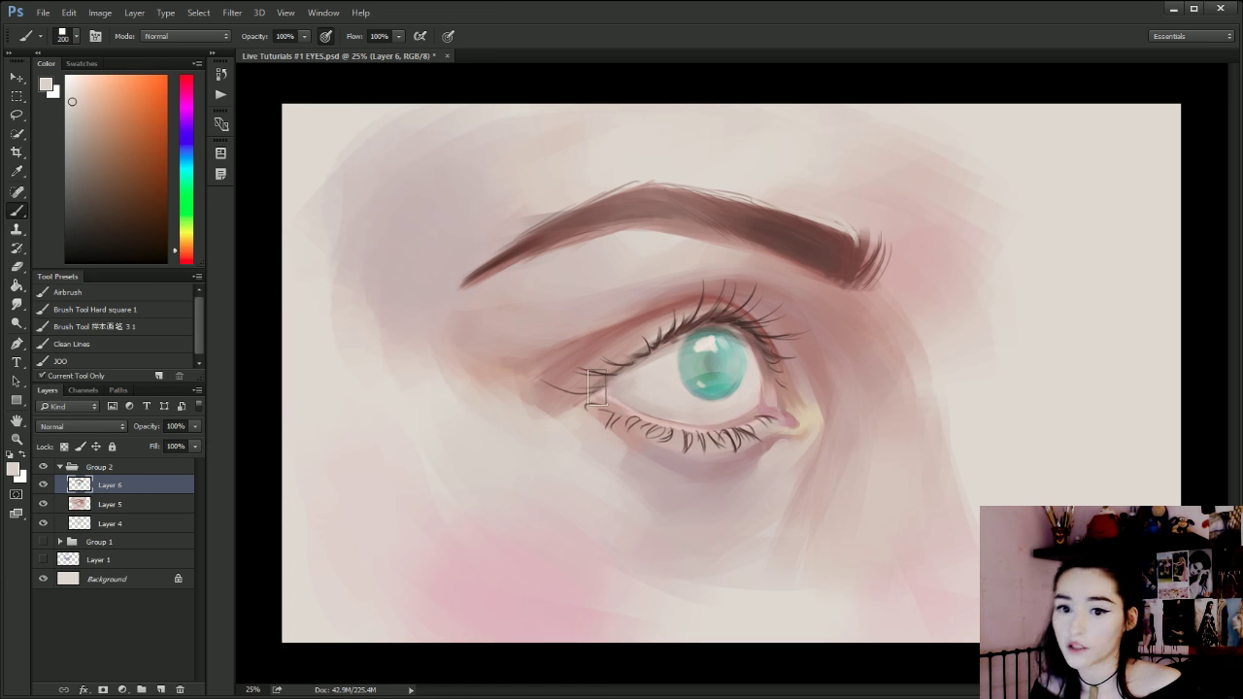
{"action": "key", "text": "ctrl+z"}
{"action": "left_click_drag", "start_coordinate": [744, 364], "coordinate": [643, 393]}
{"action": "key", "text": "ctrl+z"}
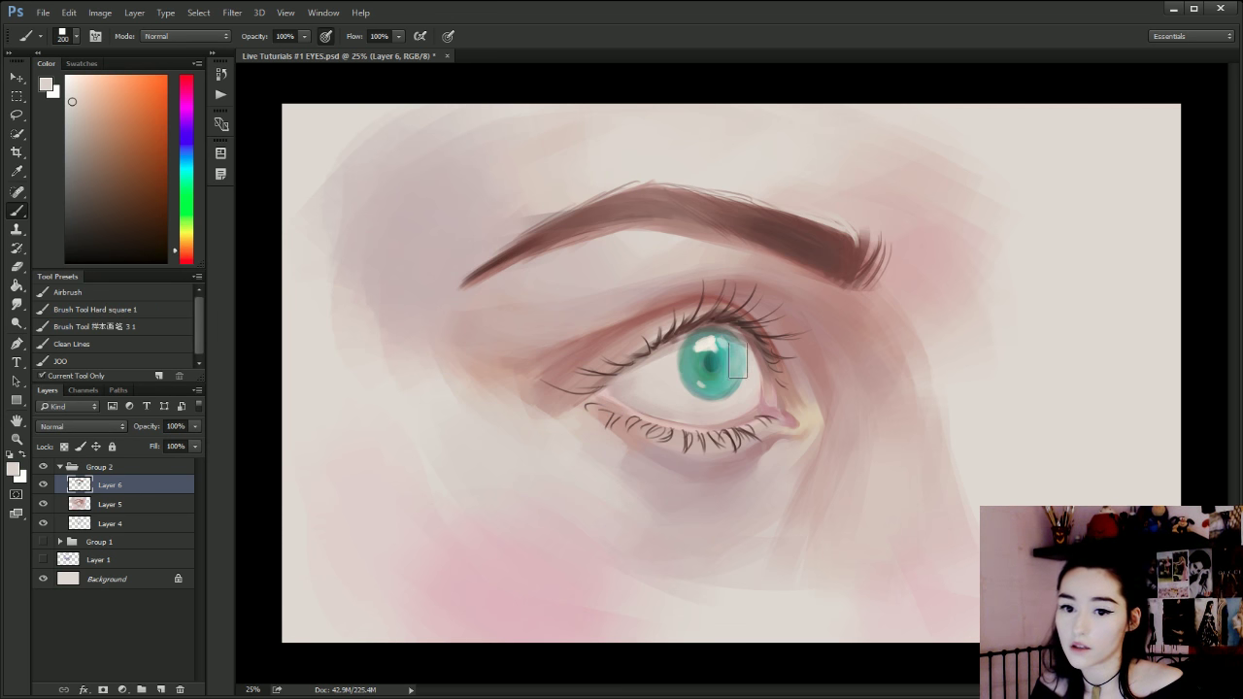
{"action": "key", "text": "ctrl+z"}
{"action": "key", "text": "ctrl+z"}
{"action": "key", "text": "ctrl+z"}
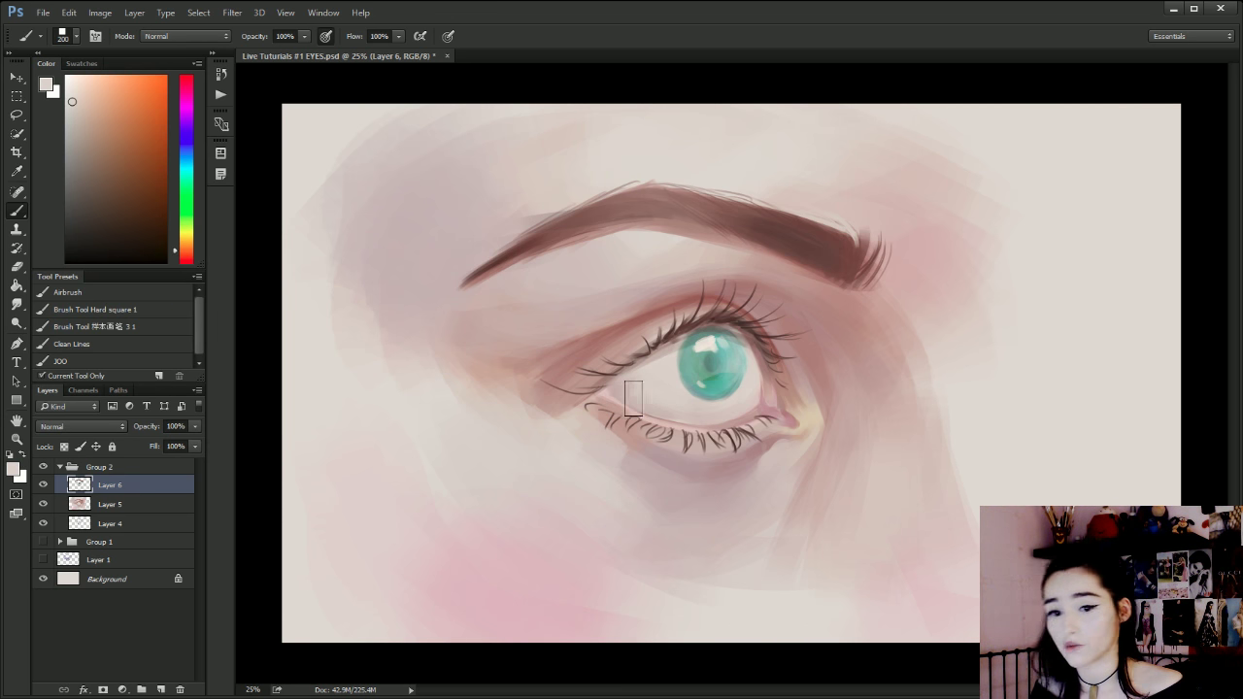
Flip the canvas horizontally, sample dusty pink beside the inner corner and deepen the nose-side shadow at brush sizes 200 and 175.
{"action": "key", "text": "ctrl+shift+h"}
{"action": "key", "text": "["}
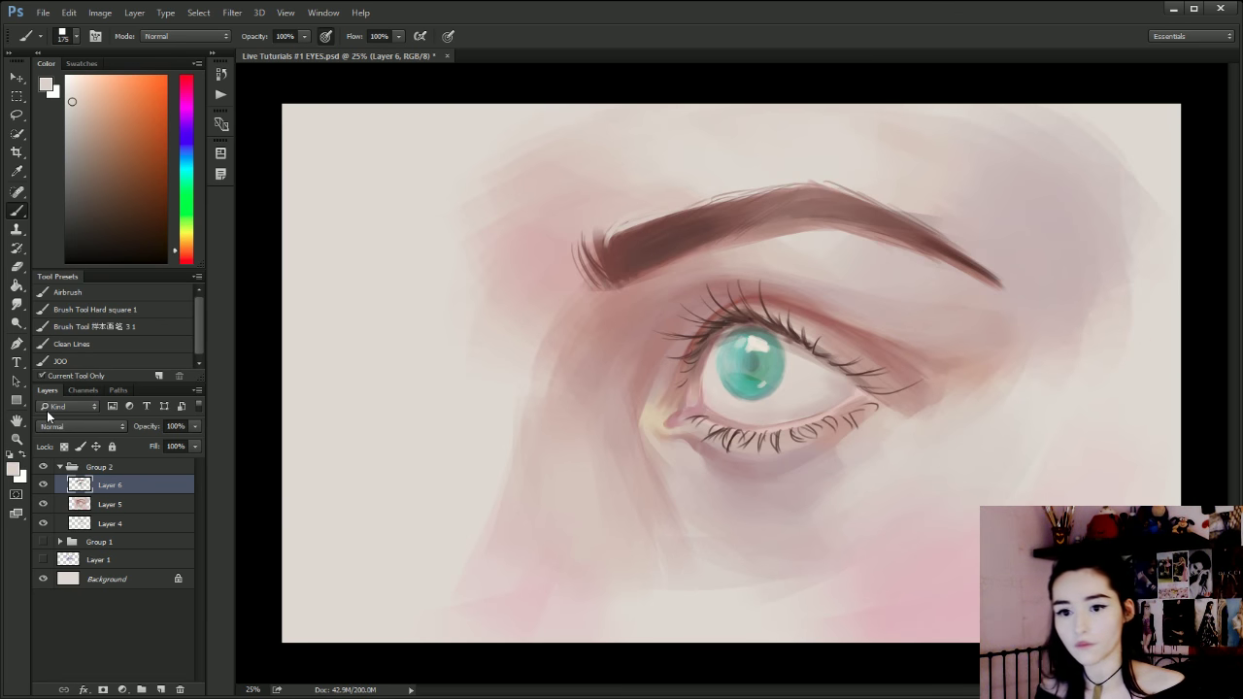
{"action": "key", "text": "ctrl+minus"}
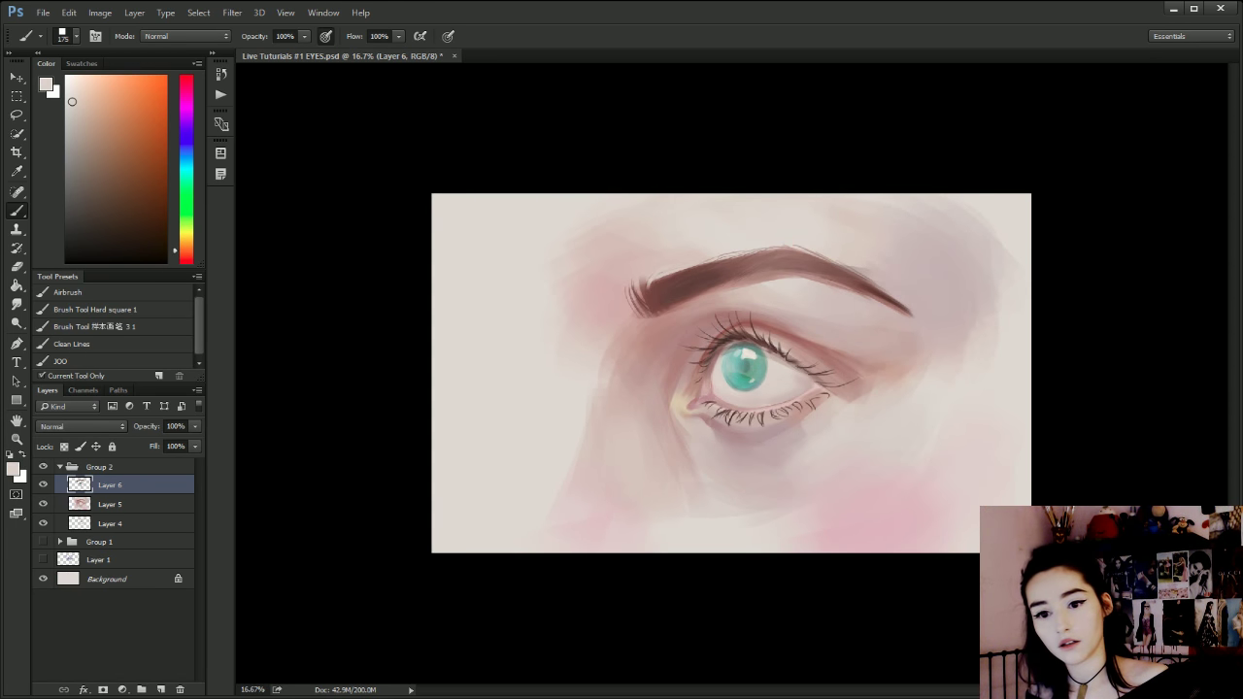
{"action": "key", "text": "ctrl+plus"}
{"action": "key", "text": "bracketright"}
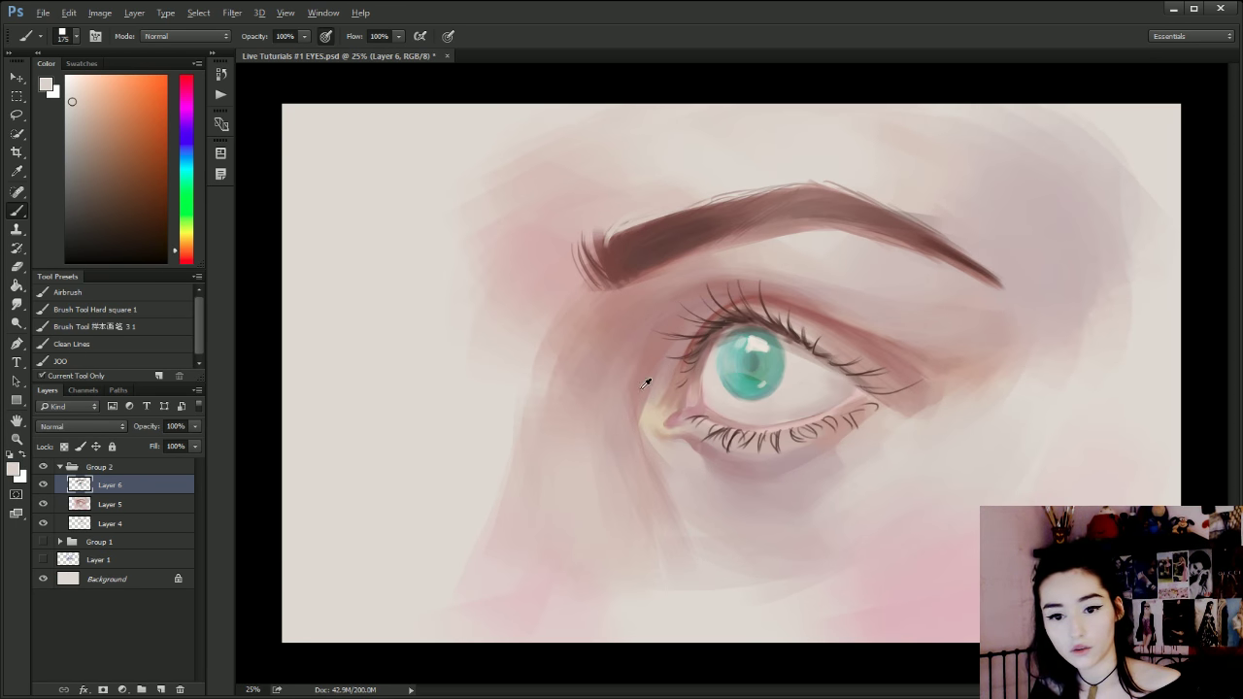
{"action": "left_click", "coordinate": [619, 435], "text": "alt"}
{"action": "left_click_drag", "start_coordinate": [644, 354], "coordinate": [612, 419]}
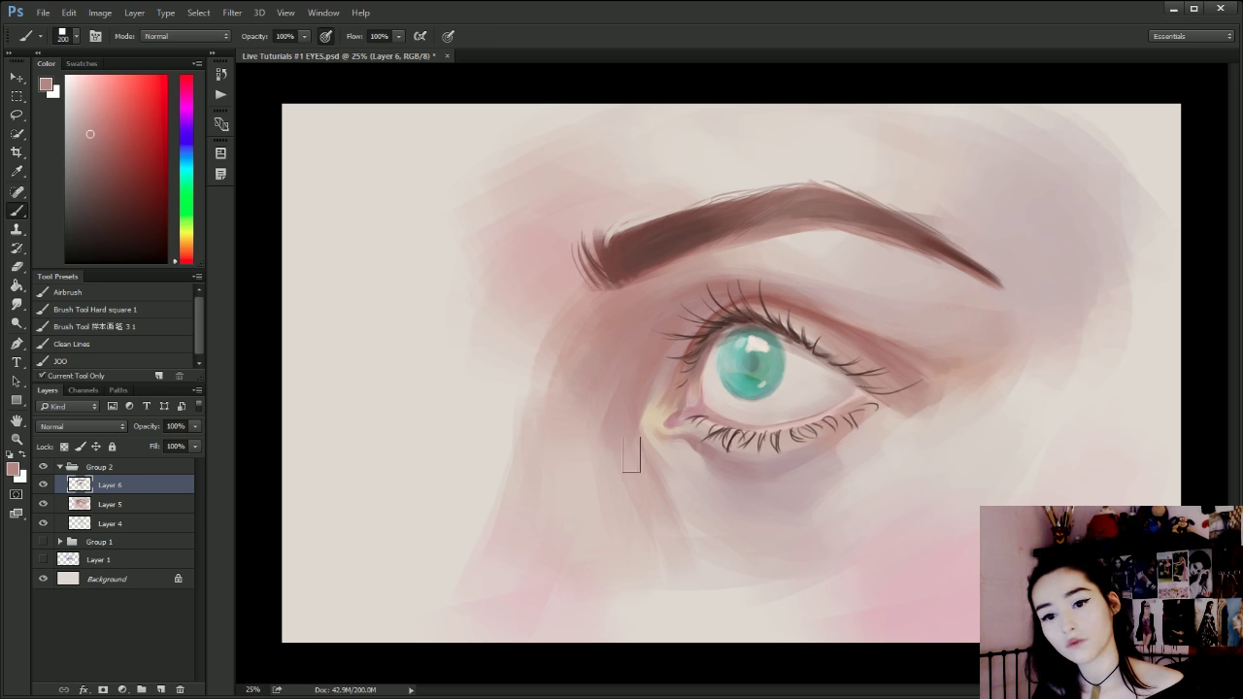
{"action": "left_click_drag", "start_coordinate": [638, 358], "coordinate": [585, 427]}
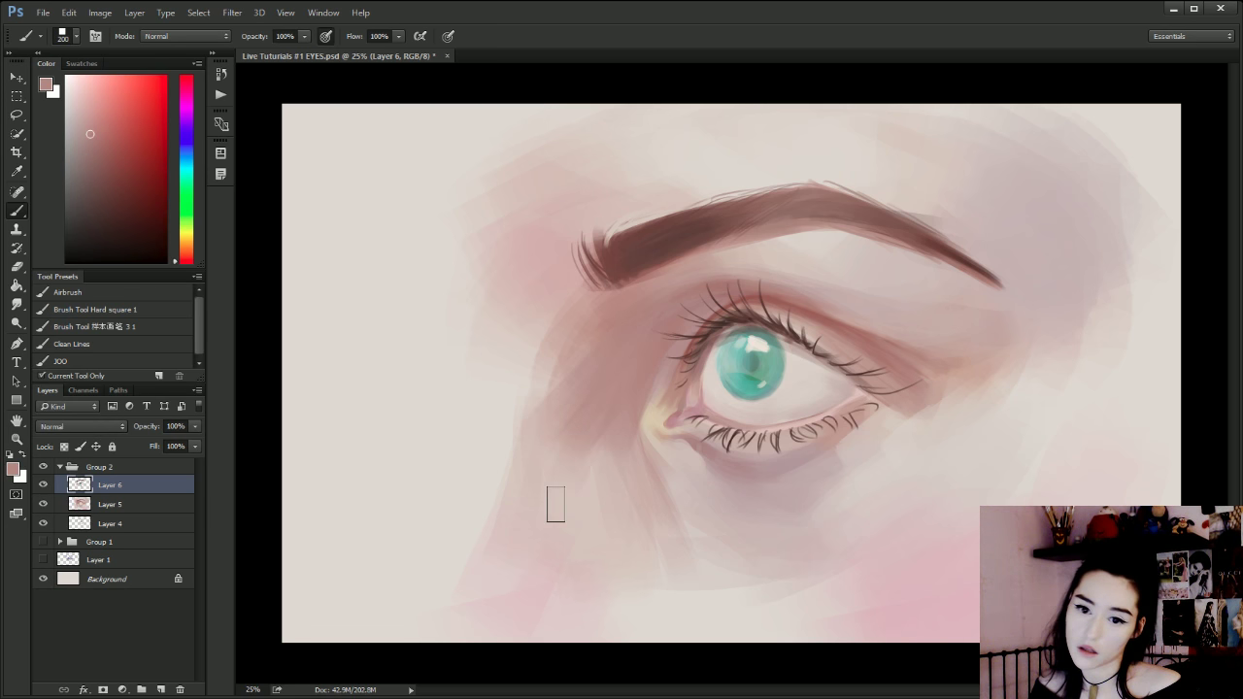
{"action": "key", "text": "bracketleft"}
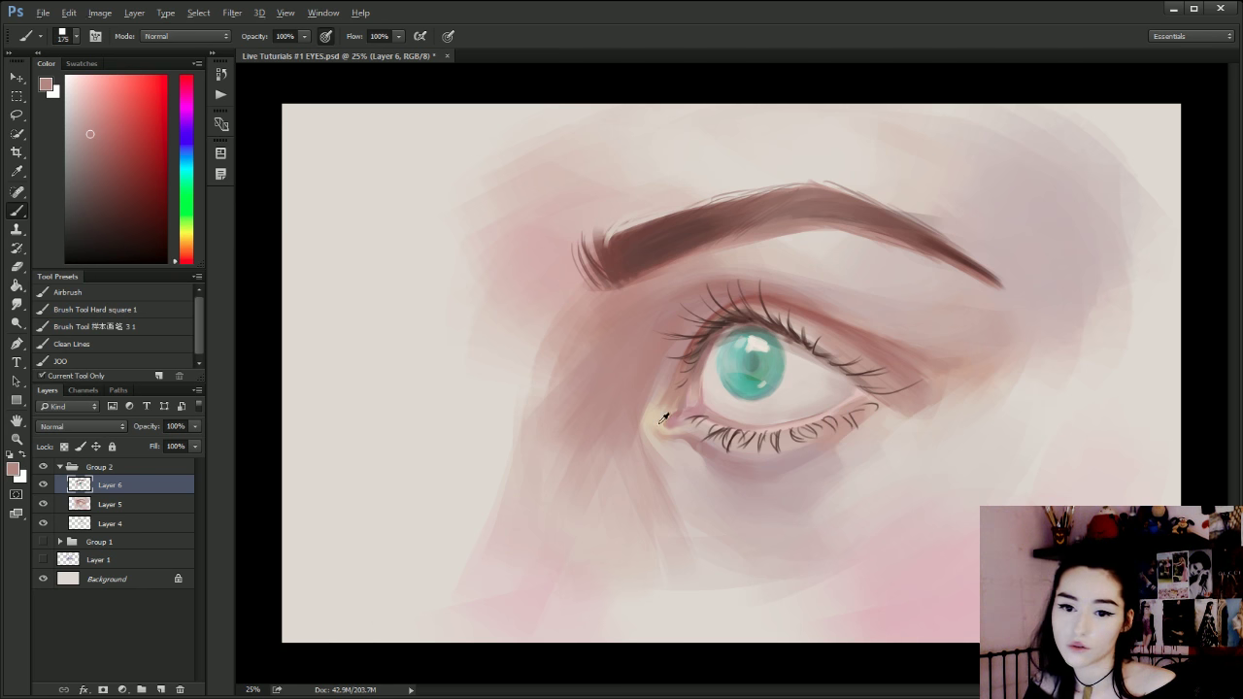
On Layer 5, sample the warm beige at the inner eye corner and tint the skin above the brow at brush sizes up to 600.
{"action": "key", "text": "alt+bracketleft"}
{"action": "left_click", "coordinate": [660, 406], "text": "alt"}
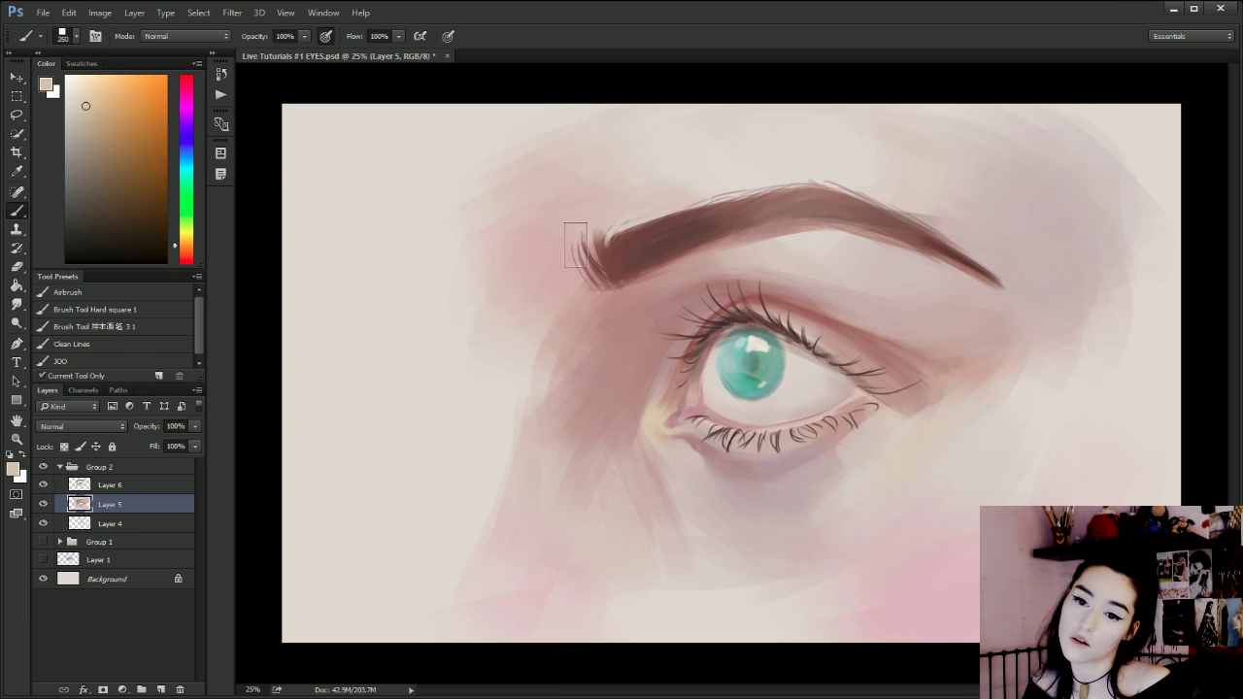
{"action": "key", "text": "bracketright"}
{"action": "key", "text": "bracketright"}
{"action": "key", "text": "bracketright"}
{"action": "key", "text": "bracketright"}
{"action": "key", "text": "bracketright"}
{"action": "key", "text": "bracketright"}
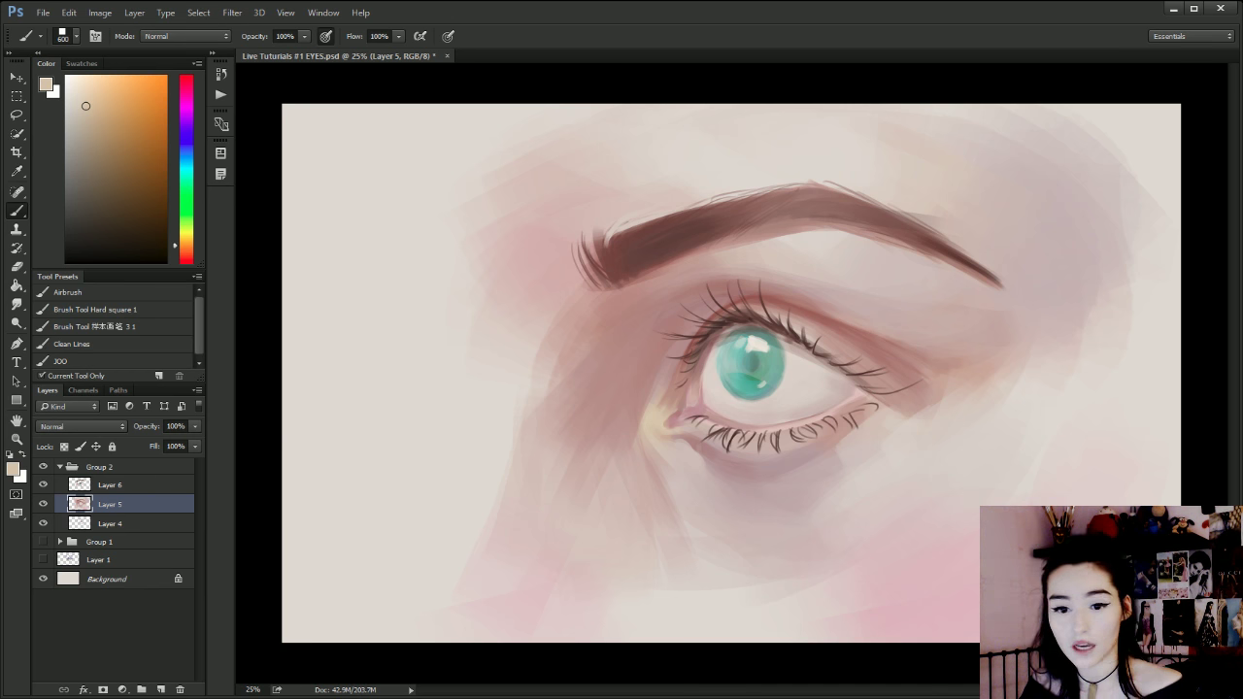
Sample soft pinks beside the nose bridge and paint long downward strokes along the side of the nose at brush size 250.
{"action": "left_click", "coordinate": [528, 300], "text": "alt"}
{"action": "key", "text": "bracketleft"}
{"action": "key", "text": "bracketleft"}
{"action": "key", "text": "bracketleft"}
{"action": "key", "text": "bracketleft"}
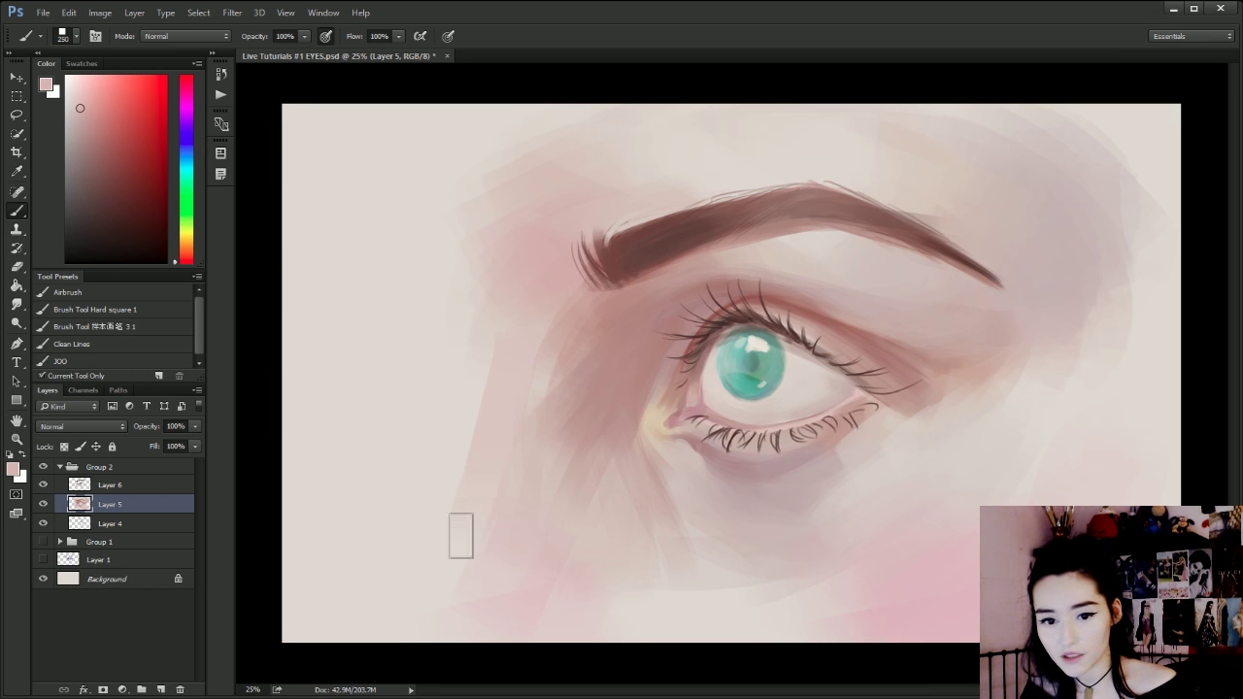
{"action": "left_click", "coordinate": [544, 362], "text": "alt"}
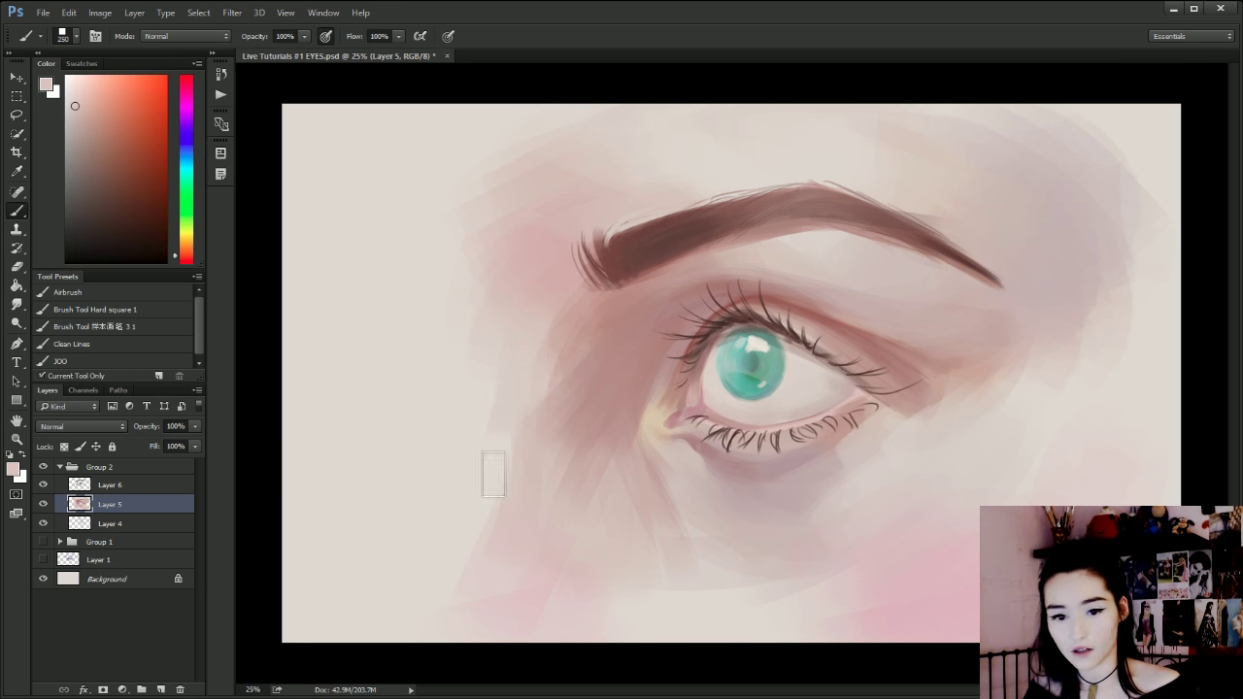
{"action": "left_click_drag", "start_coordinate": [500, 382], "coordinate": [442, 594]}
{"action": "left_click_drag", "start_coordinate": [486, 315], "coordinate": [425, 573]}
{"action": "mouse_move", "coordinate": [520, 292]}
{"action": "left_mouse_down"}
{"action": "mouse_move", "coordinate": [508, 410]}
{"action": "mouse_move", "coordinate": [442, 565]}
{"action": "left_mouse_up"}
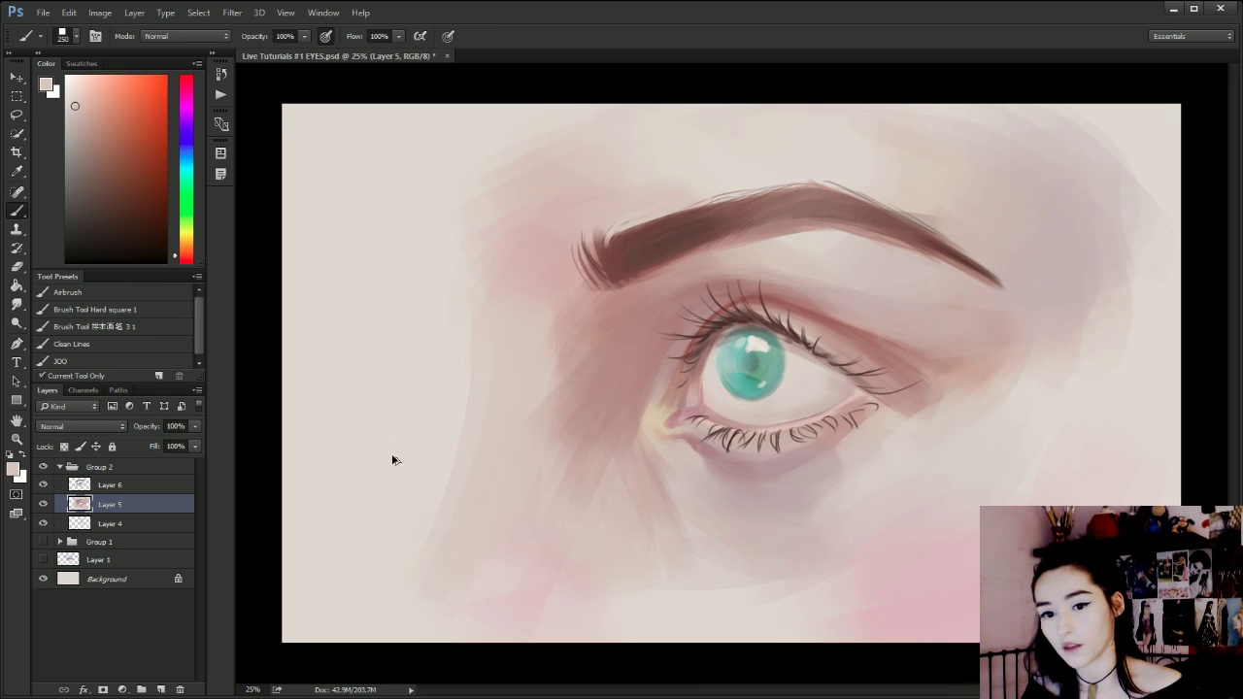
Extend the pale pink skin tone farther across the nose area with the brush enlarged to size 700.
{"action": "key", "text": "bracketright"}
{"action": "key", "text": "bracketright"}
{"action": "key", "text": "bracketright"}
{"action": "key", "text": "bracketright"}
{"action": "key", "text": "bracketright"}
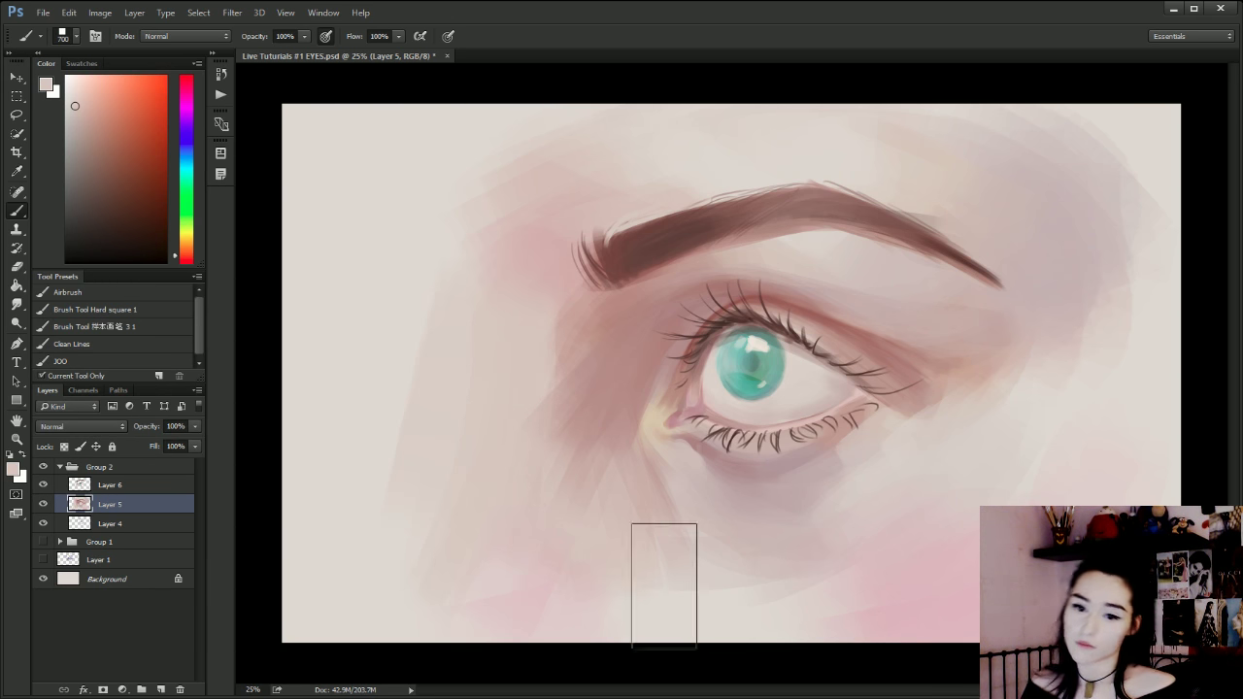
Sample the warm beige beside the inner eye corner and paint the highlight in toward the tear duct on Layer 5 at brush size 50.
{"action": "key", "text": "bracketleft"}
{"action": "key", "text": "bracketleft"}
{"action": "key", "text": "bracketleft"}
{"action": "key", "text": "bracketleft"}
{"action": "key", "text": "bracketleft"}
{"action": "key", "text": "bracketleft"}
{"action": "left_click", "coordinate": [664, 416], "text": "alt"}
{"action": "key", "text": "bracketleft"}
{"action": "key", "text": "bracketleft"}
{"action": "key", "text": "bracketleft"}
{"action": "key", "text": "bracketleft"}
{"action": "key", "text": "bracketleft"}
{"action": "key", "text": "bracketleft"}
{"action": "key", "text": "bracketleft"}
{"action": "key", "text": "bracketleft"}
{"action": "key", "text": "bracketleft"}
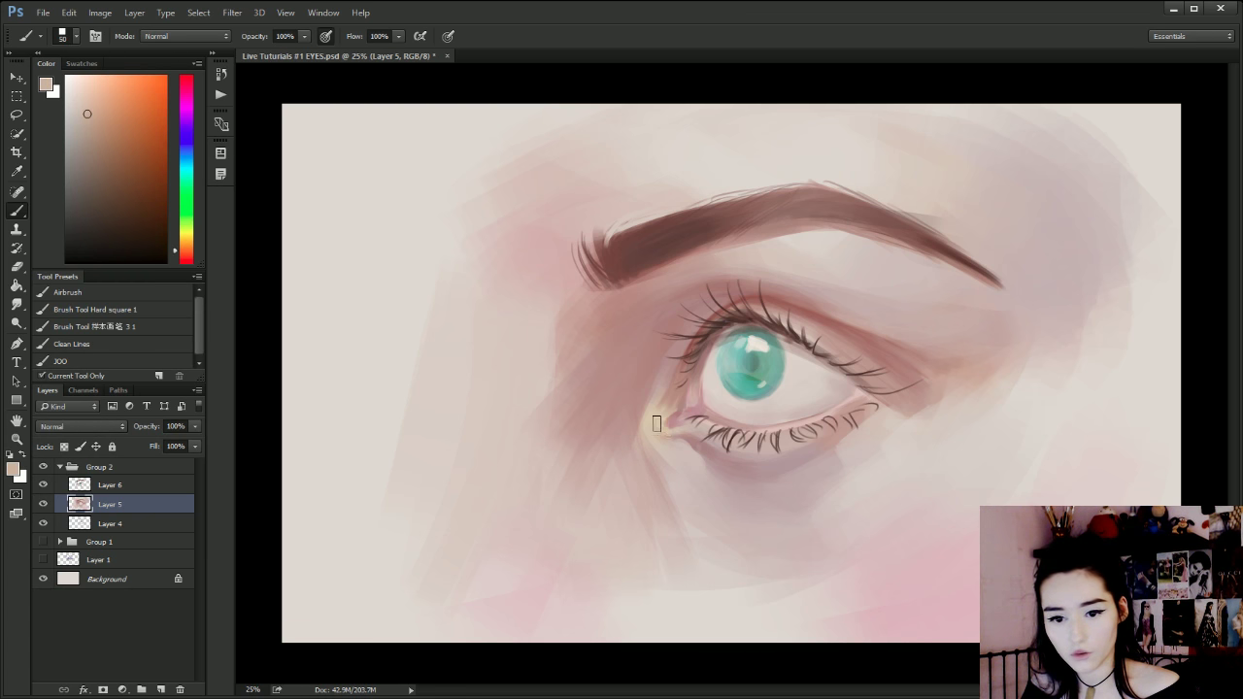
{"action": "left_click", "coordinate": [657, 422], "text": "alt"}
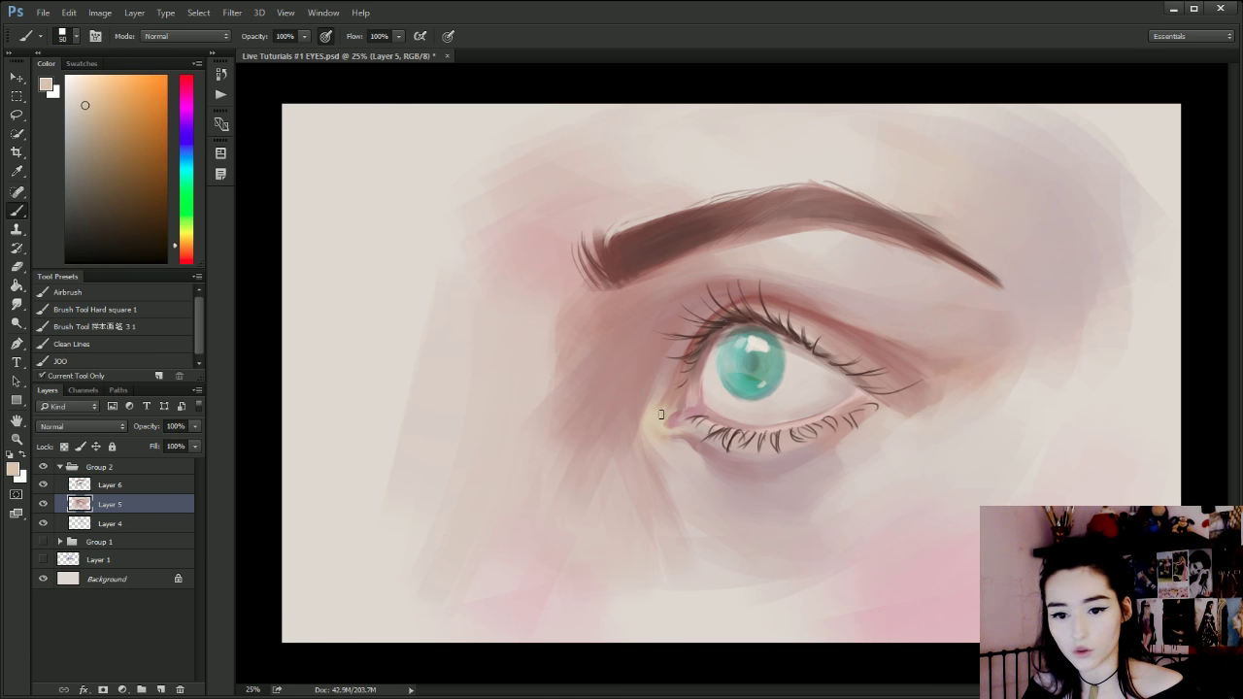
{"action": "left_click_drag", "start_coordinate": [663, 424], "coordinate": [686, 428]}
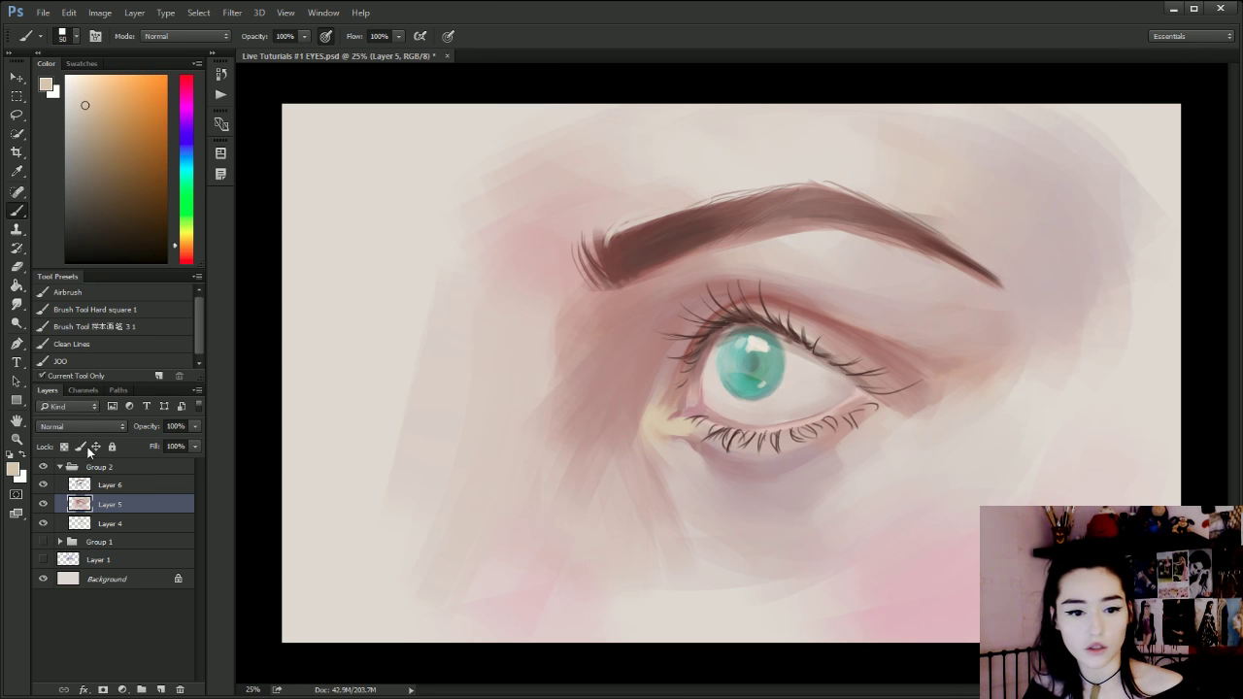
On Layer 6, extend the cream highlight above the tear duct and touch up the inner corner with sampled dusty pink at brush size 40.
{"action": "left_click", "coordinate": [109, 485]}
{"action": "left_click", "coordinate": [667, 411], "text": "alt"}
{"action": "mouse_move", "coordinate": [664, 413]}
{"action": "left_mouse_down"}
{"action": "mouse_move", "coordinate": [678, 337]}
{"action": "mouse_move", "coordinate": [675, 447]}
{"action": "mouse_move", "coordinate": [681, 410]}
{"action": "left_mouse_up"}
{"action": "left_click", "coordinate": [686, 420], "text": "alt"}
{"action": "left_click", "coordinate": [686, 408], "text": "alt"}
{"action": "key", "text": "bracketleft"}
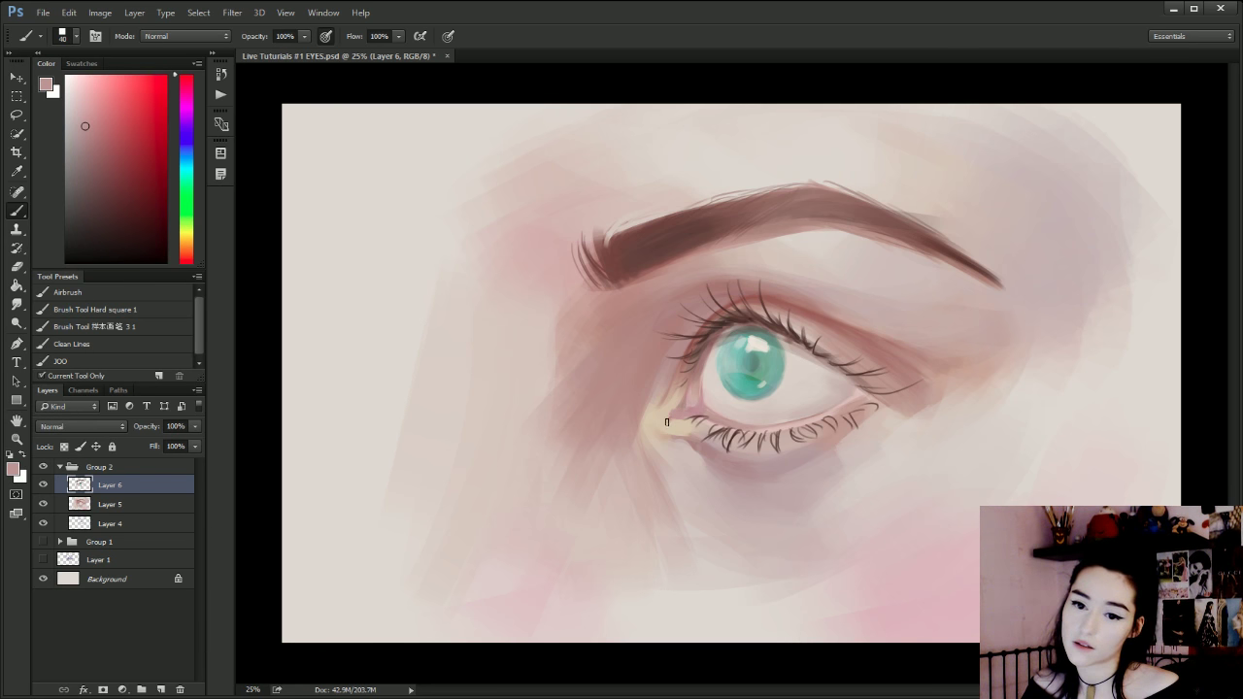
Sample the beige at the inner eye corner and blend the highlight around it with the brush enlarged to size 125.
{"action": "left_click", "coordinate": [667, 419], "text": "alt"}
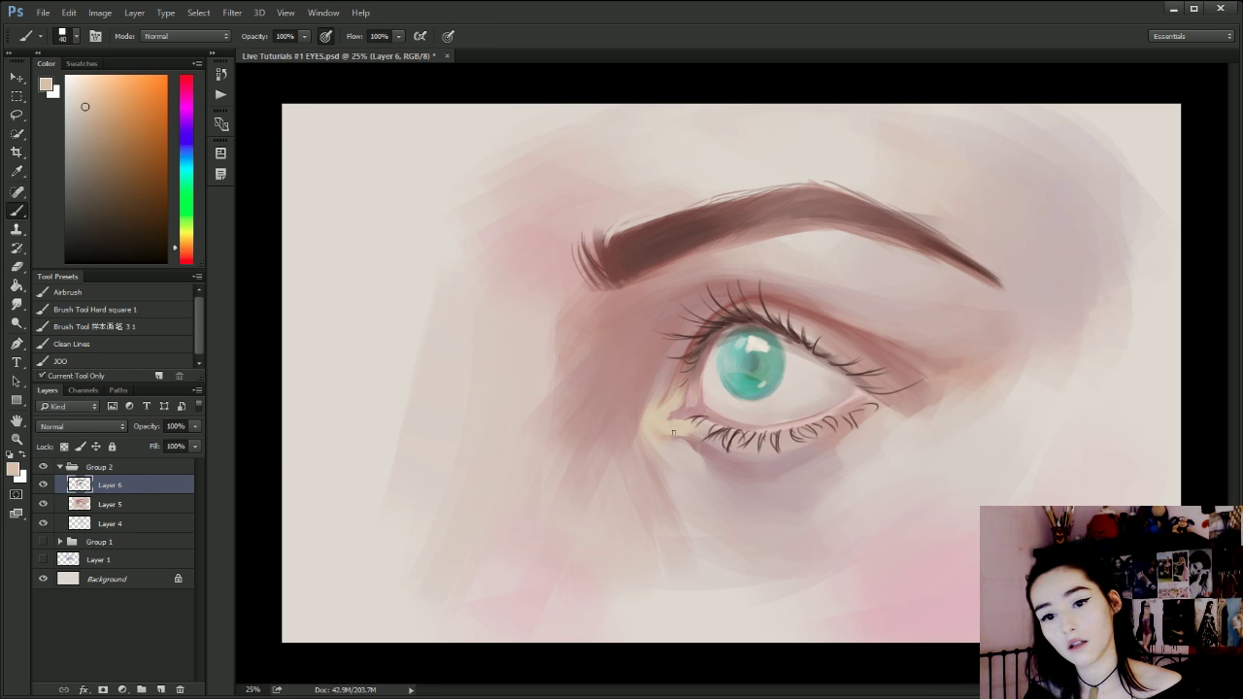
{"action": "key", "text": "bracketright"}
{"action": "key", "text": "bracketright"}
{"action": "key", "text": "bracketright"}
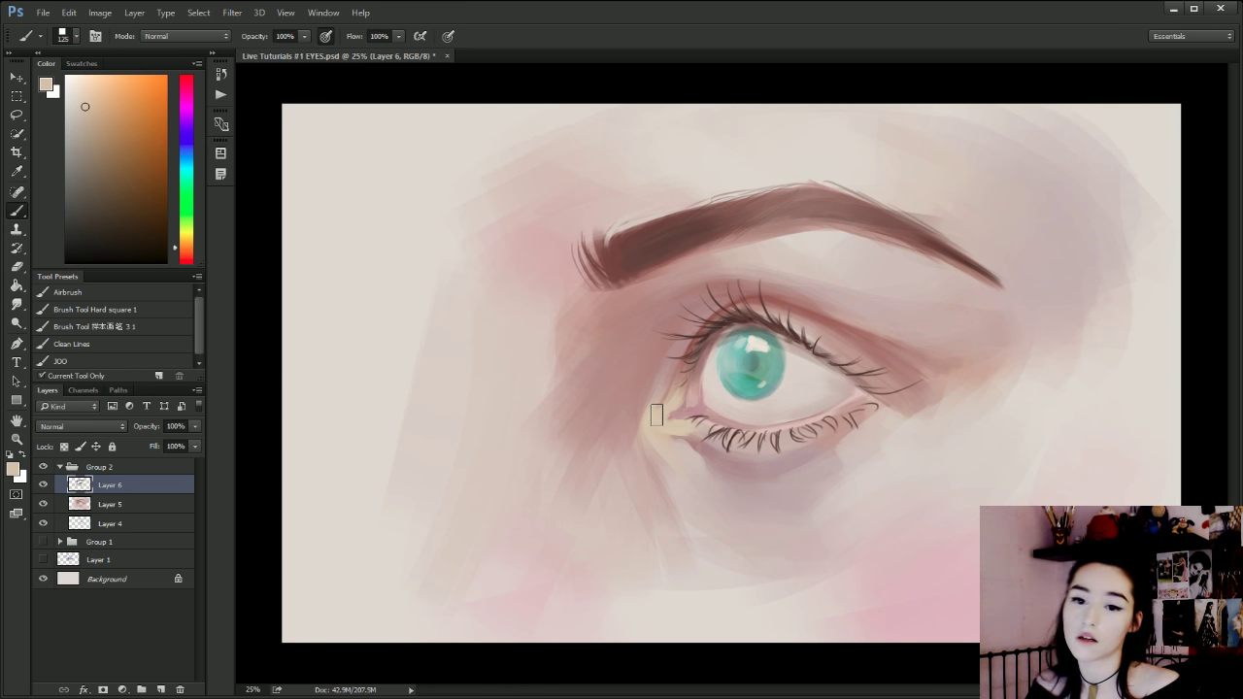
{"action": "key", "text": "bracketright"}
{"action": "key", "text": "bracketright"}
{"action": "key", "text": "bracketright"}
{"action": "key", "text": "bracketright"}
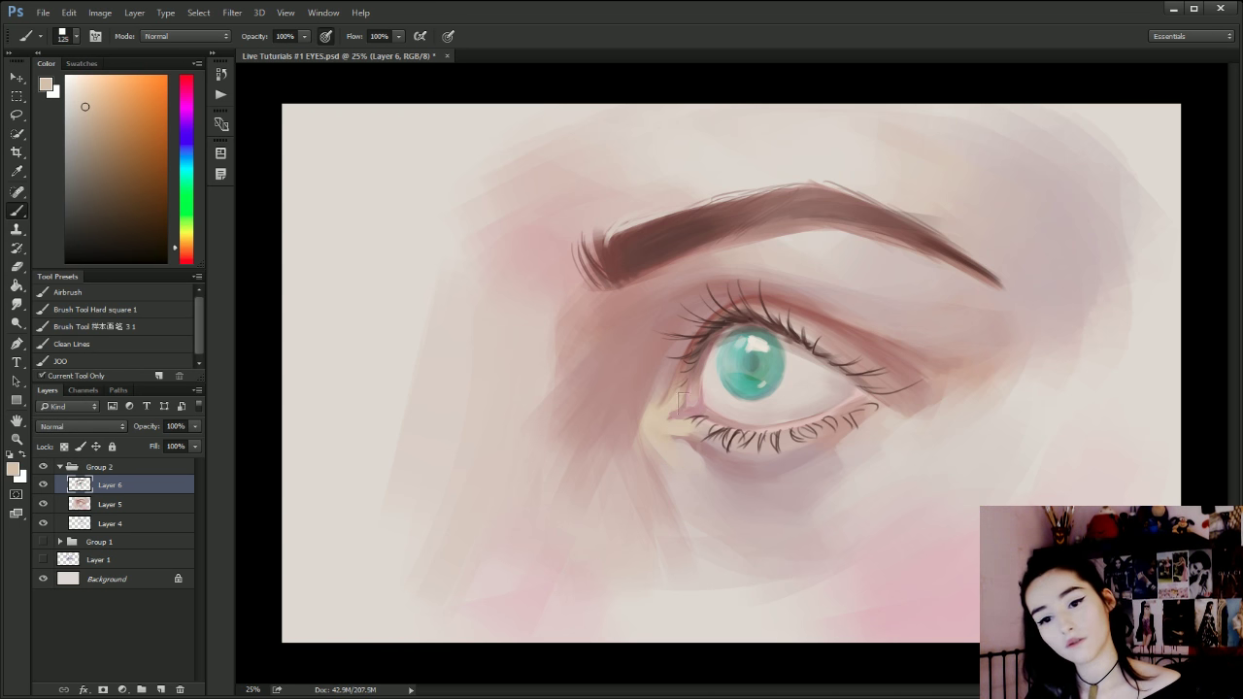
Sample the greyish pink below the lower lashes and soften the skin under the inner corner at brush size 90.
{"action": "left_click", "coordinate": [830, 454], "text": "alt"}
{"action": "key", "text": "bracketleft"}
{"action": "key", "text": "bracketleft"}
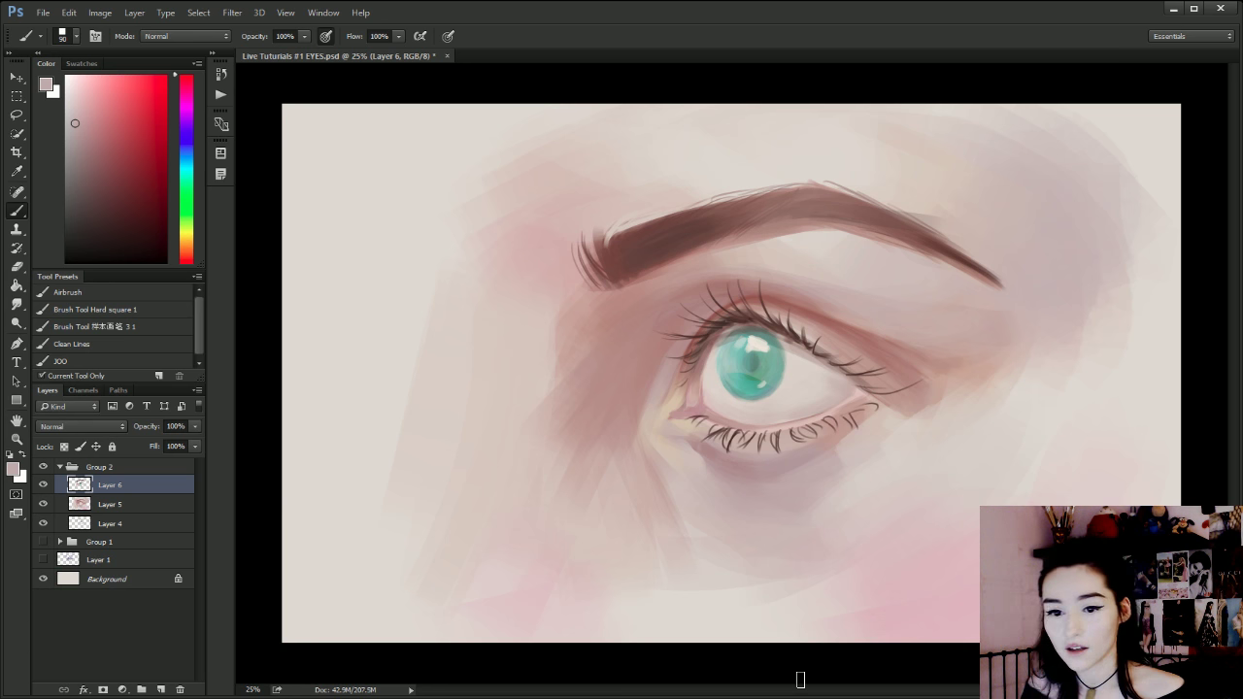
Sample the light grey of the eye white and trim the iris edge nearest the inner corner at brush size 20.
{"action": "left_click", "coordinate": [725, 455], "text": "alt"}
{"action": "left_click", "coordinate": [727, 380], "text": "alt"}
{"action": "key", "text": "bracketleft"}
{"action": "key", "text": "bracketleft"}
{"action": "key", "text": "bracketleft"}
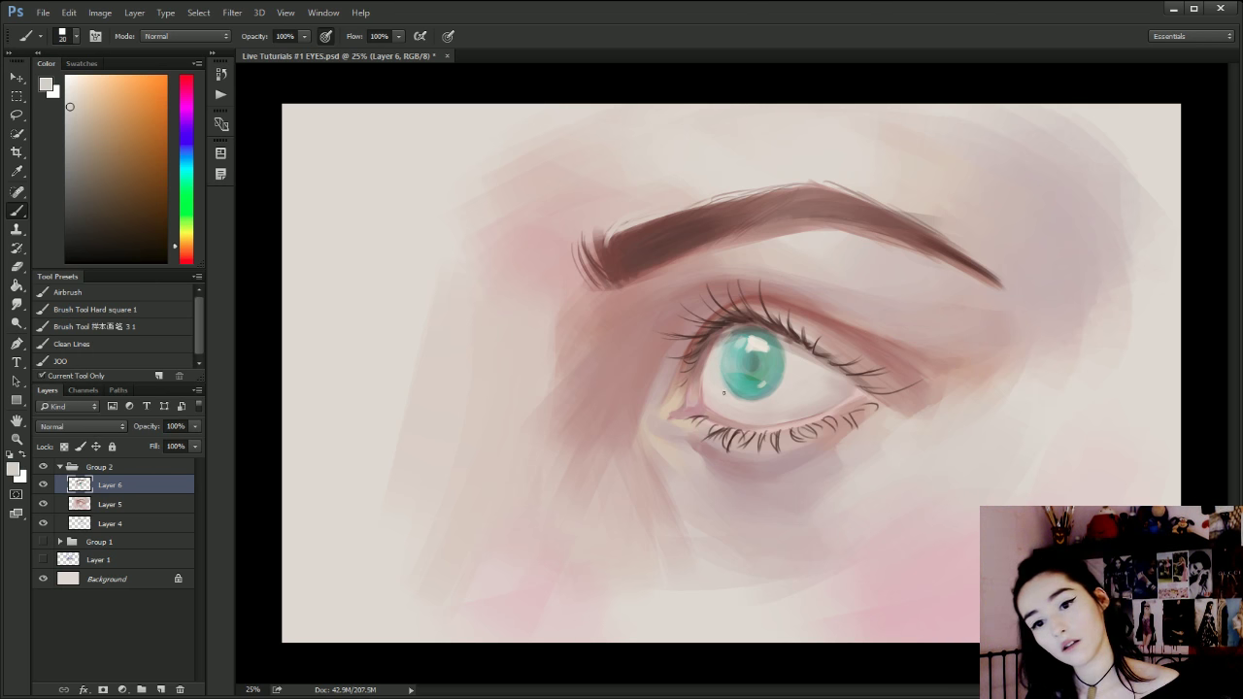
Flip the canvas horizontally, sample the pale skin above the brow and clean up the eyebrow's upper edge at brush size 25.
{"action": "key", "text": "ctrl+shift+h"}
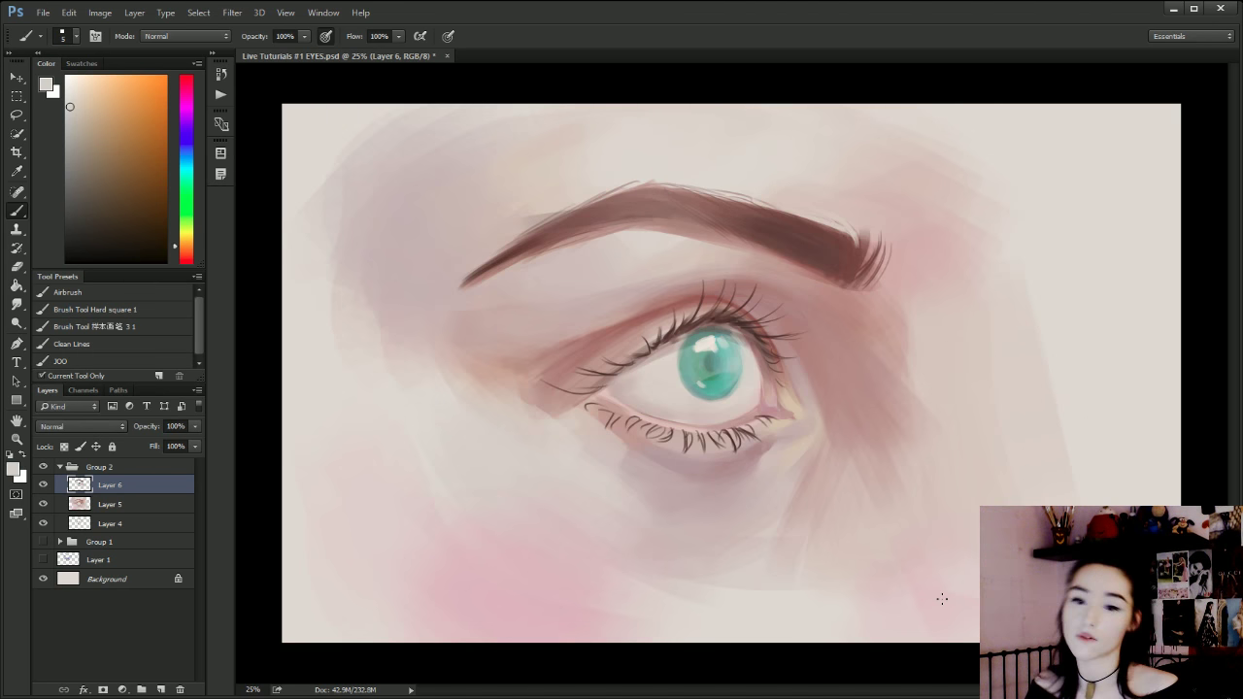
{"action": "left_click", "coordinate": [719, 170], "text": "alt"}
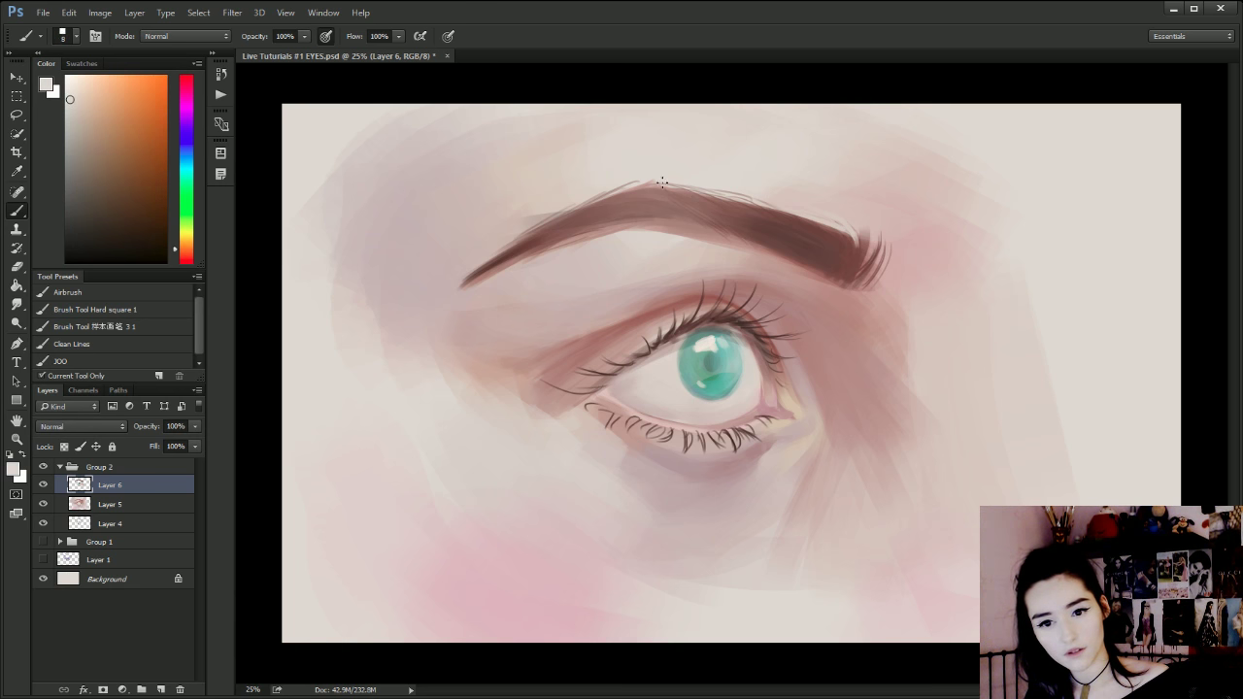
{"action": "key", "text": "bracketright"}
{"action": "key", "text": "bracketright"}
{"action": "key", "text": "bracketright"}
{"action": "key", "text": "bracketright"}
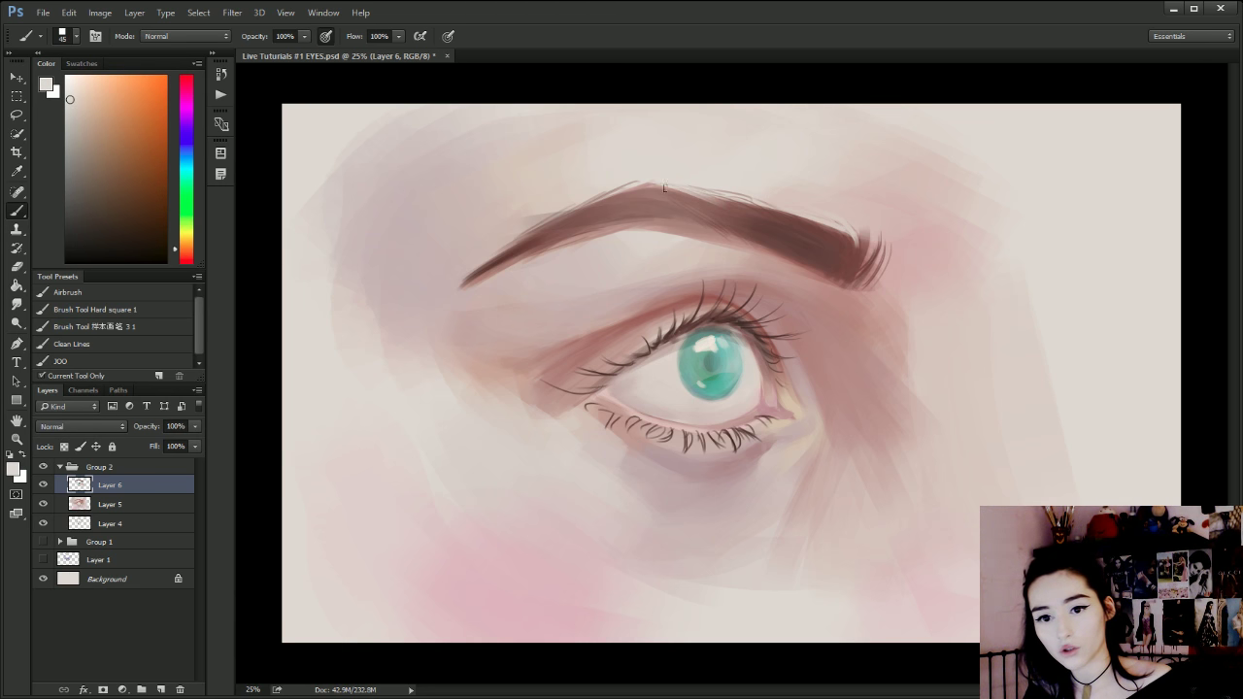
{"action": "key", "text": "bracketleft"}
{"action": "key", "text": "bracketleft"}
{"action": "left_click_drag", "start_coordinate": [630, 182], "coordinate": [772, 221]}
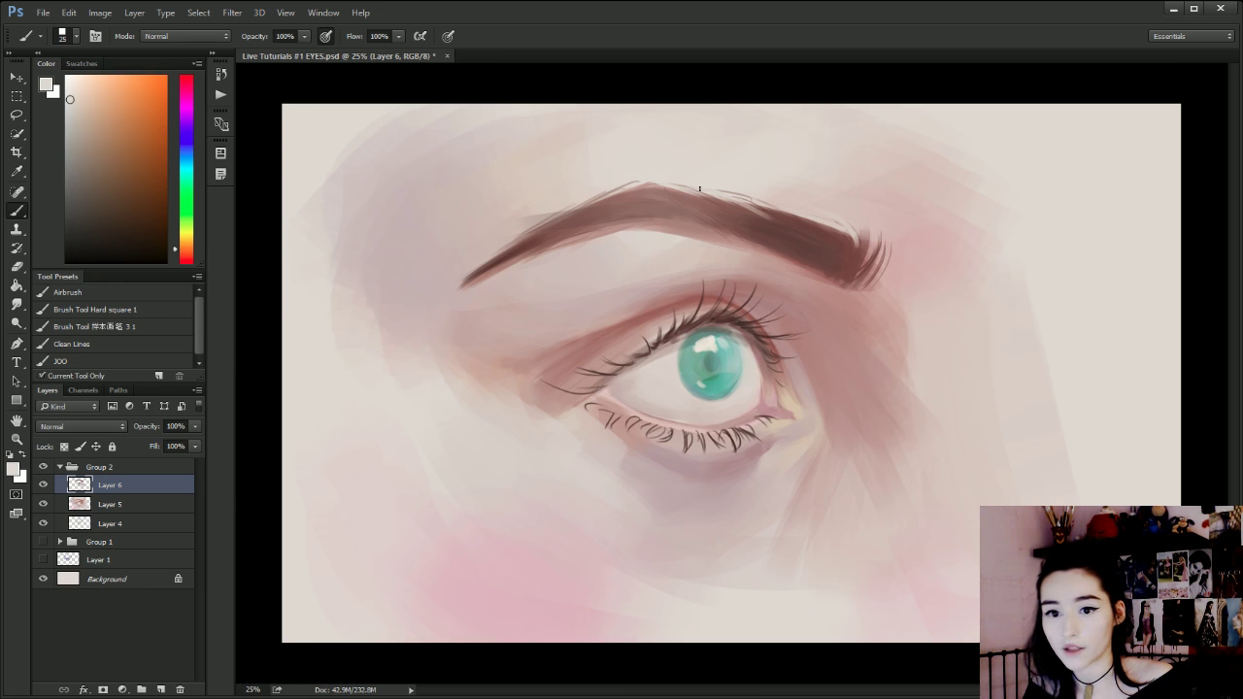
{"action": "key", "text": "ctrl+z"}
{"action": "left_click_drag", "start_coordinate": [639, 184], "coordinate": [681, 197]}
Sample dusty pink at the brow arch and add fine strokes along the eyebrow's upper edge on Layer 6 at brush size 15.
{"action": "left_click", "coordinate": [659, 189], "text": "alt"}
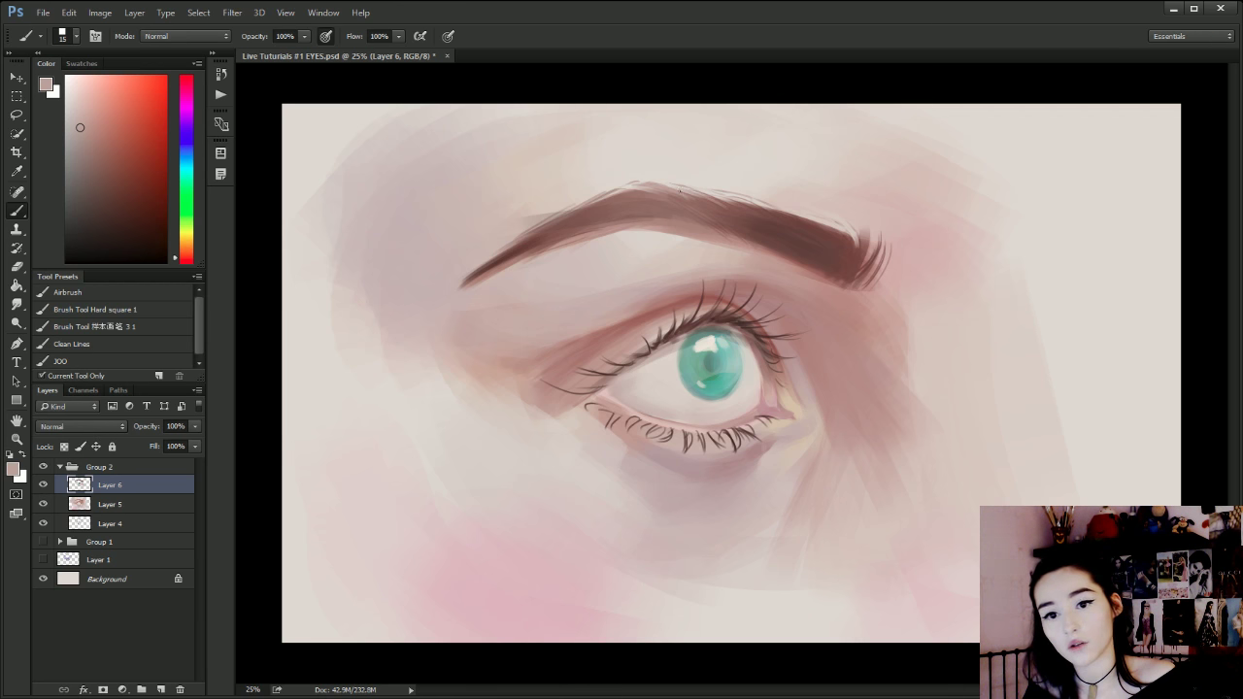
{"action": "left_click_drag", "start_coordinate": [732, 199], "coordinate": [768, 214]}
{"action": "left_click", "coordinate": [711, 196], "text": "ctrl"}
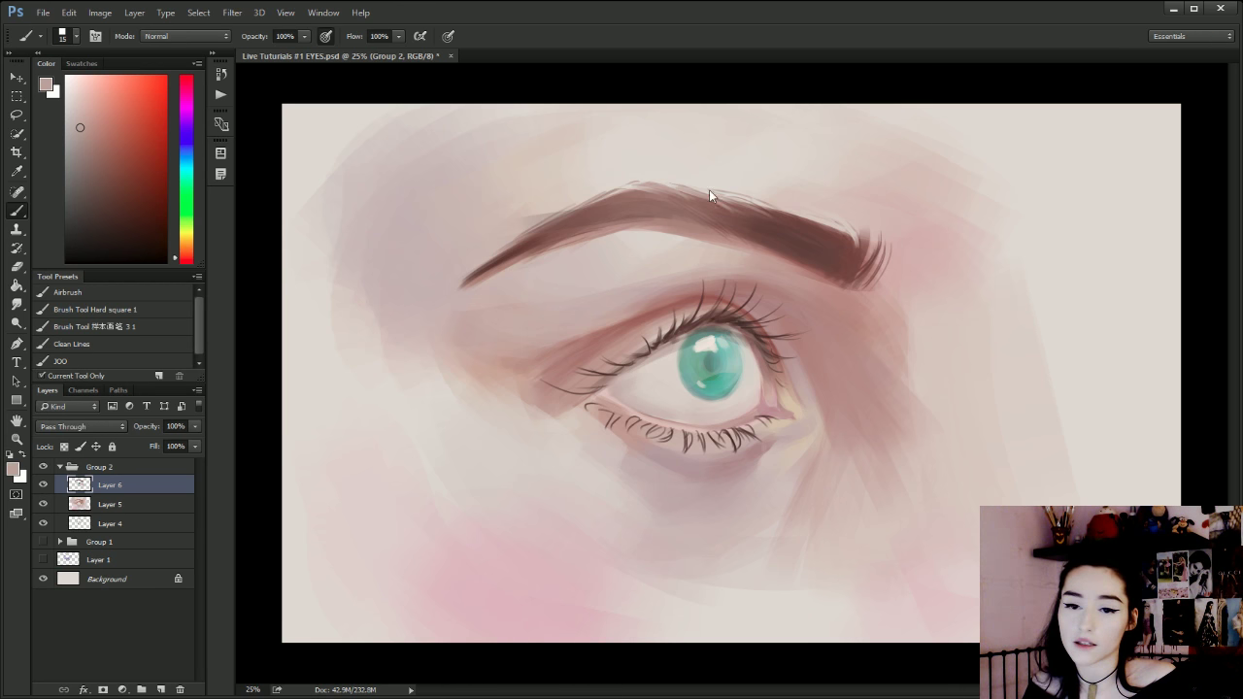
{"action": "left_click", "coordinate": [155, 489]}
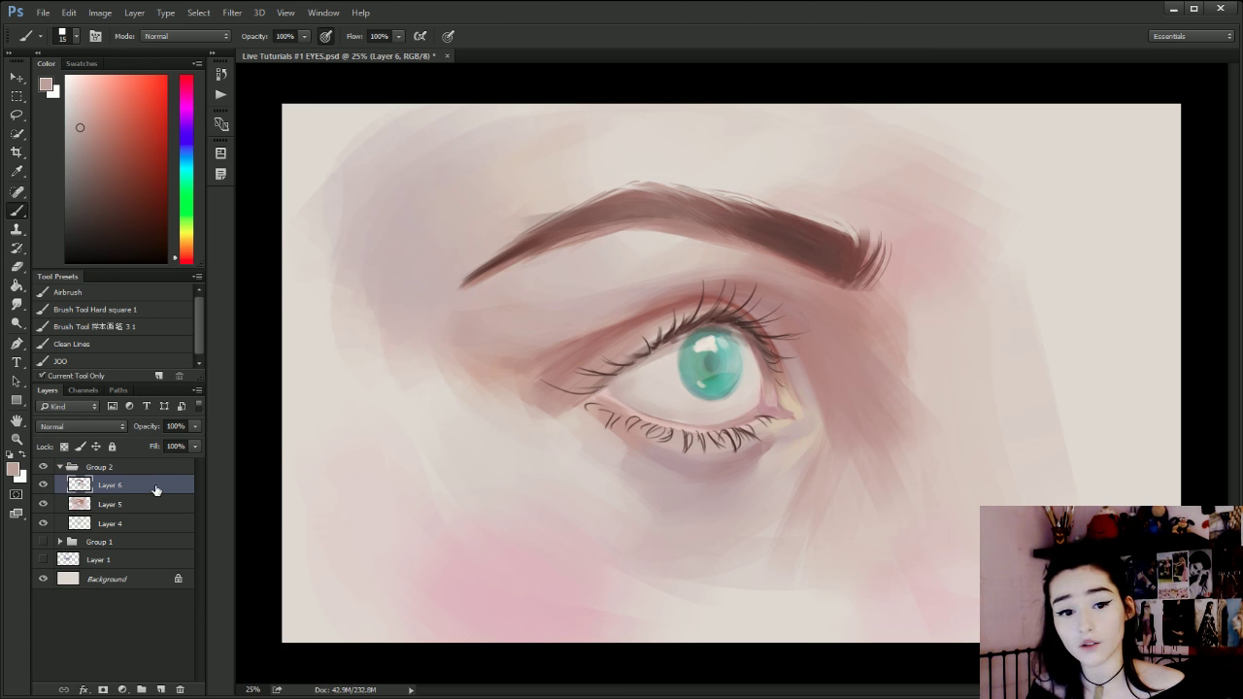
Sample the reddish brown inside the eyebrow and fill in its upper hairs with the brush enlarged to size 45.
{"action": "left_click", "coordinate": [752, 206], "text": "alt"}
{"action": "key", "text": "bracketright"}
{"action": "key", "text": "bracketright"}
{"action": "key", "text": "bracketright"}
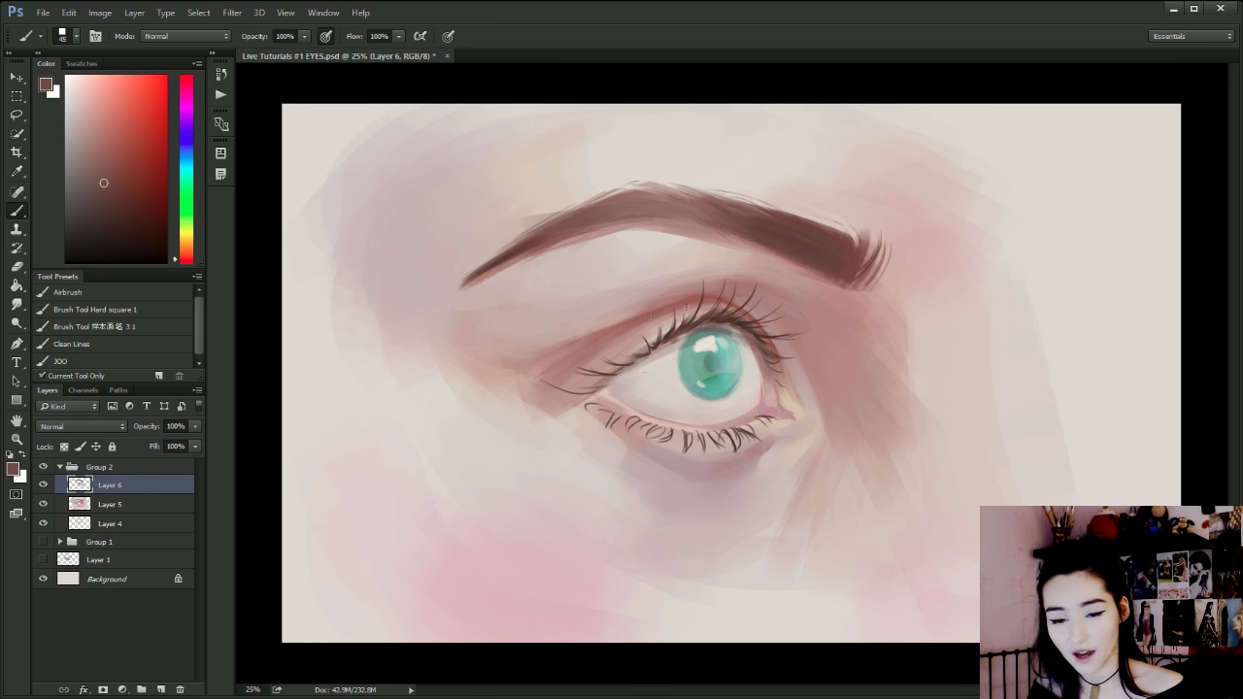
Sample pale pink at the outer eye corner, shift it to a saturated pink and tint the corners of the eye at brush size 80.
{"action": "left_click", "coordinate": [640, 397], "text": "alt"}
{"action": "key", "text": "bracketright"}
{"action": "key", "text": "bracketright"}
{"action": "key", "text": "bracketright"}
{"action": "key", "text": "bracketright"}
{"action": "key", "text": "bracketright"}
{"action": "key", "text": "bracketright"}
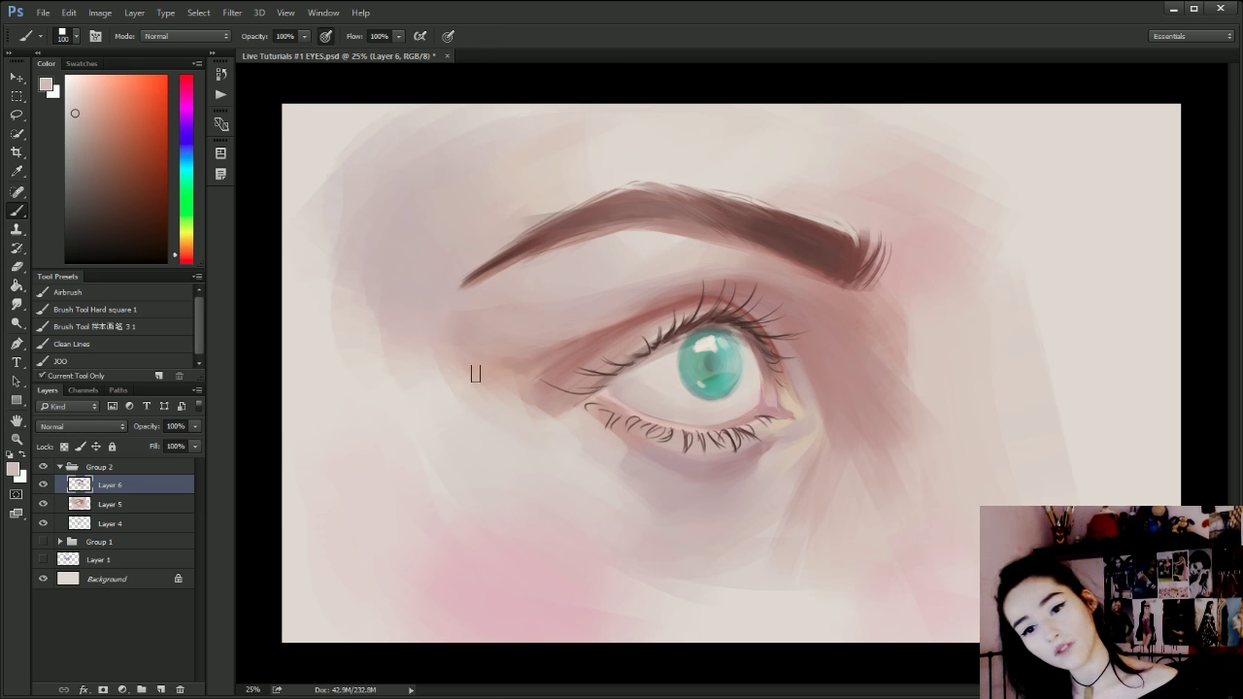
{"action": "left_click", "coordinate": [189, 81]}
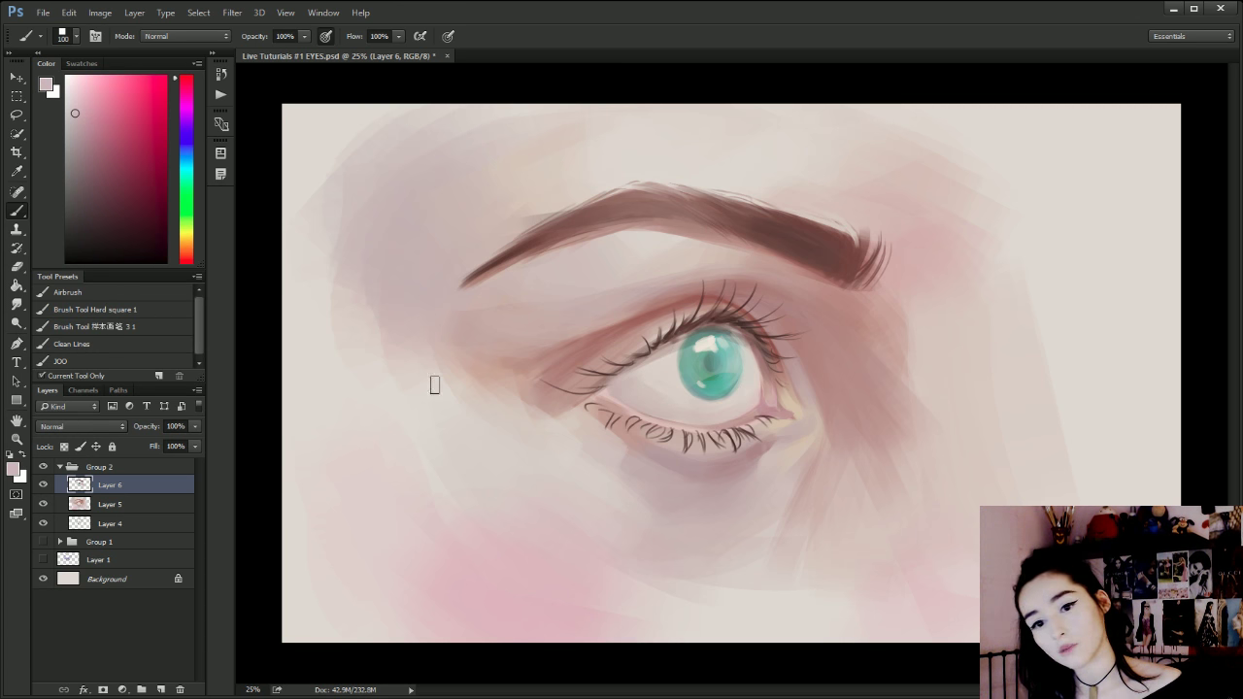
{"action": "left_click", "coordinate": [131, 98]}
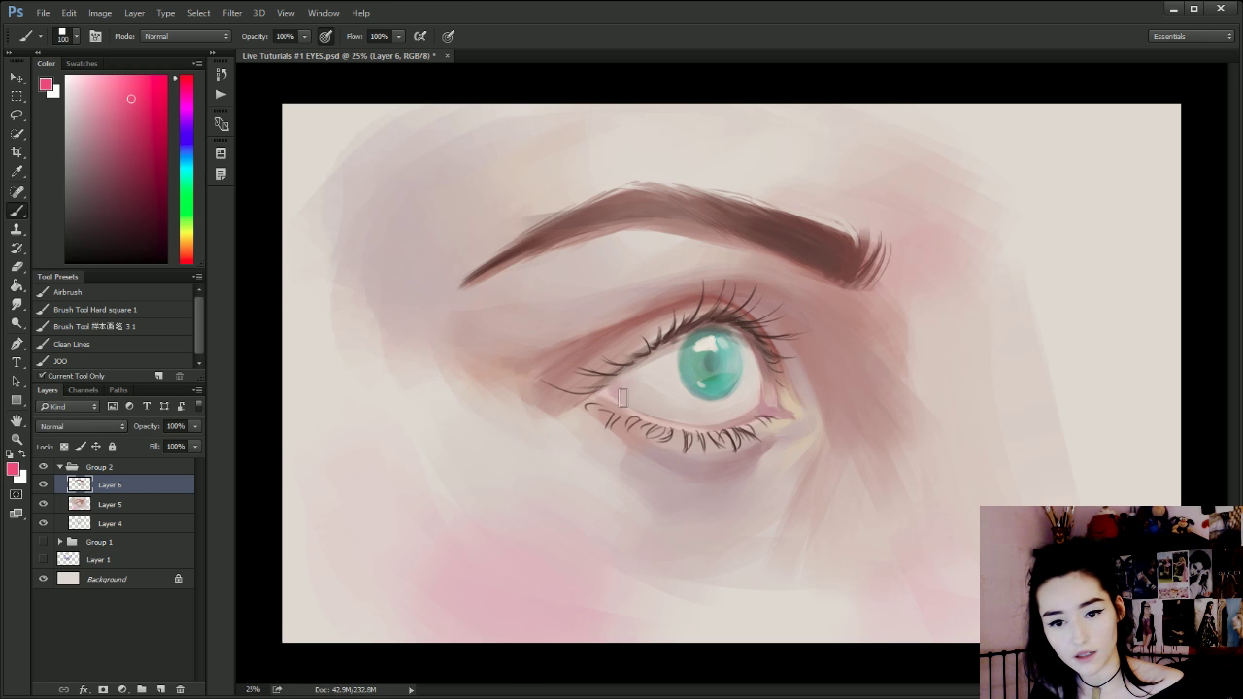
{"action": "key", "text": "bracketleft"}
{"action": "key", "text": "bracketleft"}
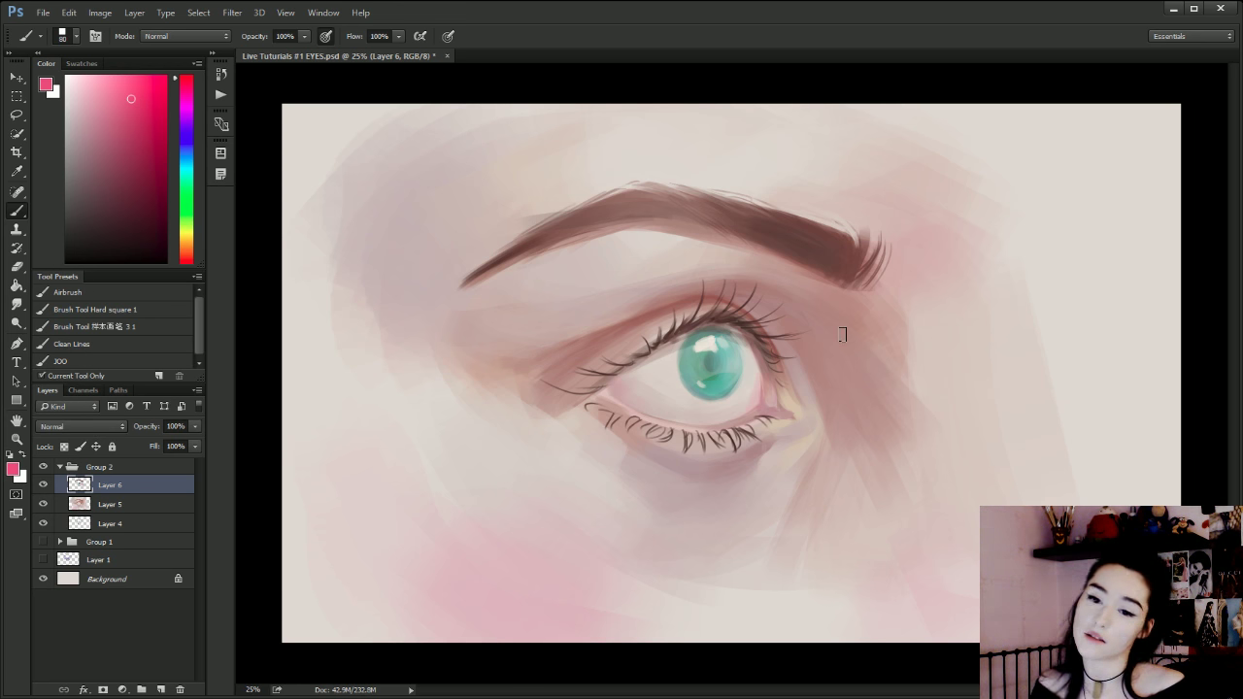
Toggle the visibility of Layer 6 to compare the painting with and without its details.
{"action": "key", "text": "ctrl+comma"}
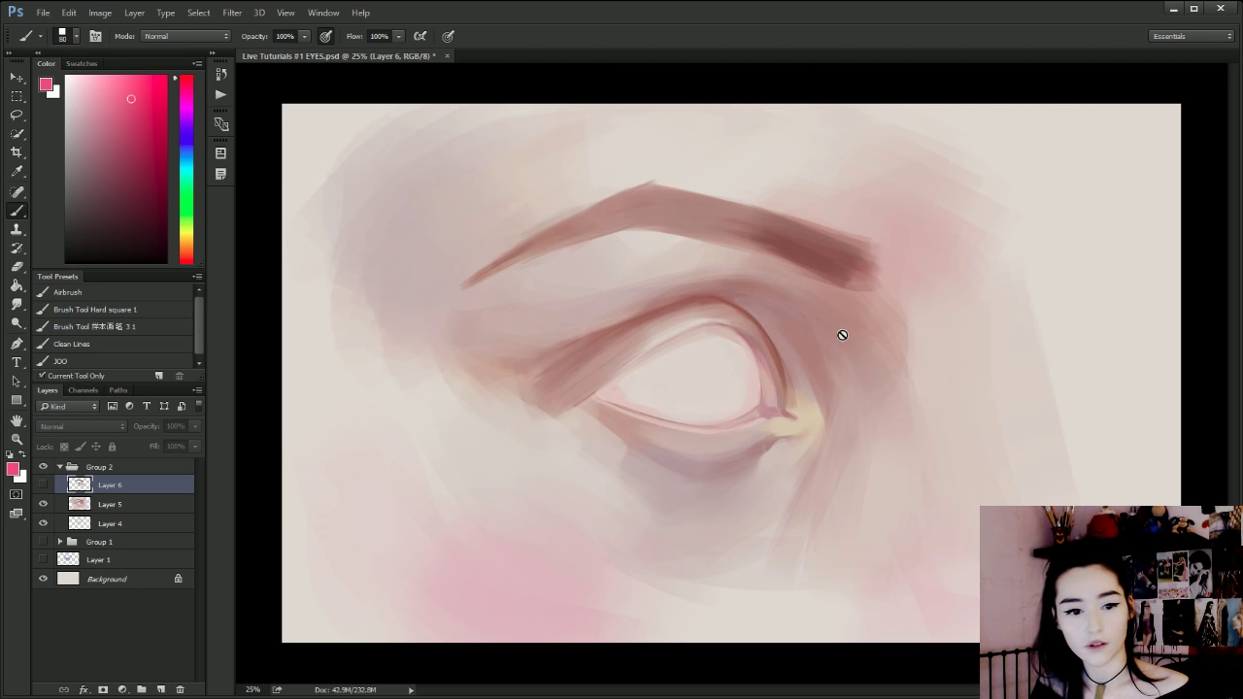
{"action": "left_click", "coordinate": [42, 485]}
{"action": "left_click", "coordinate": [43, 484]}
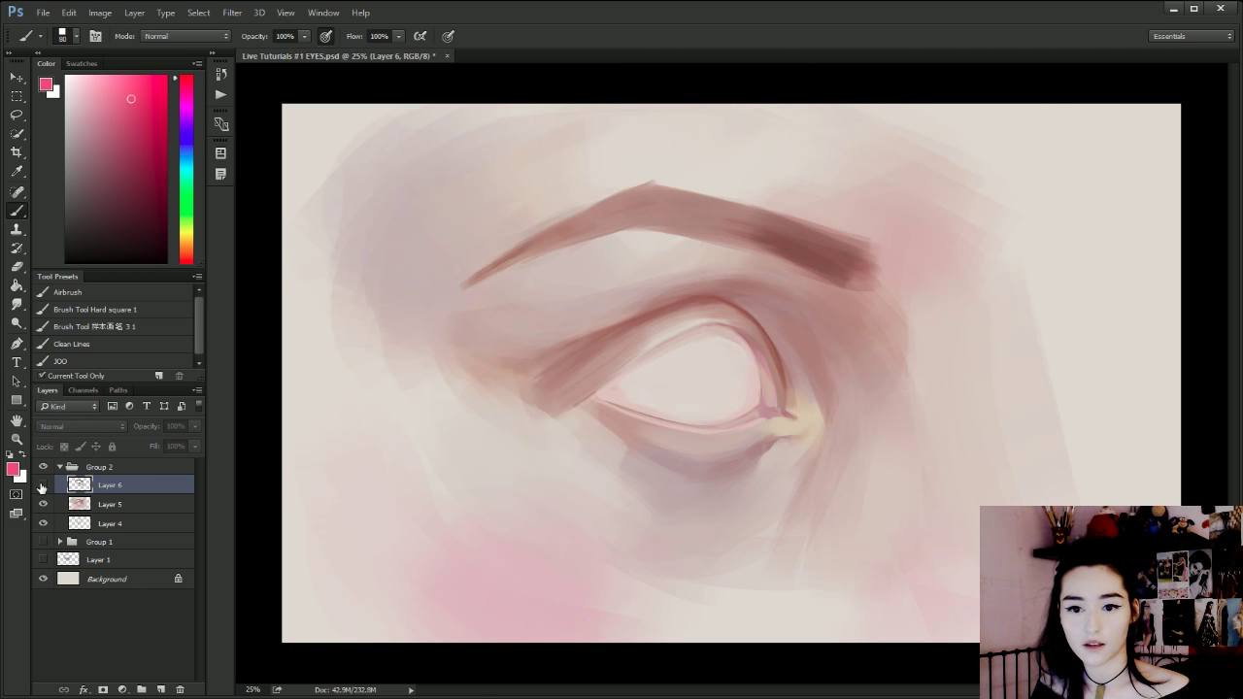
{"action": "left_click", "coordinate": [42, 484]}
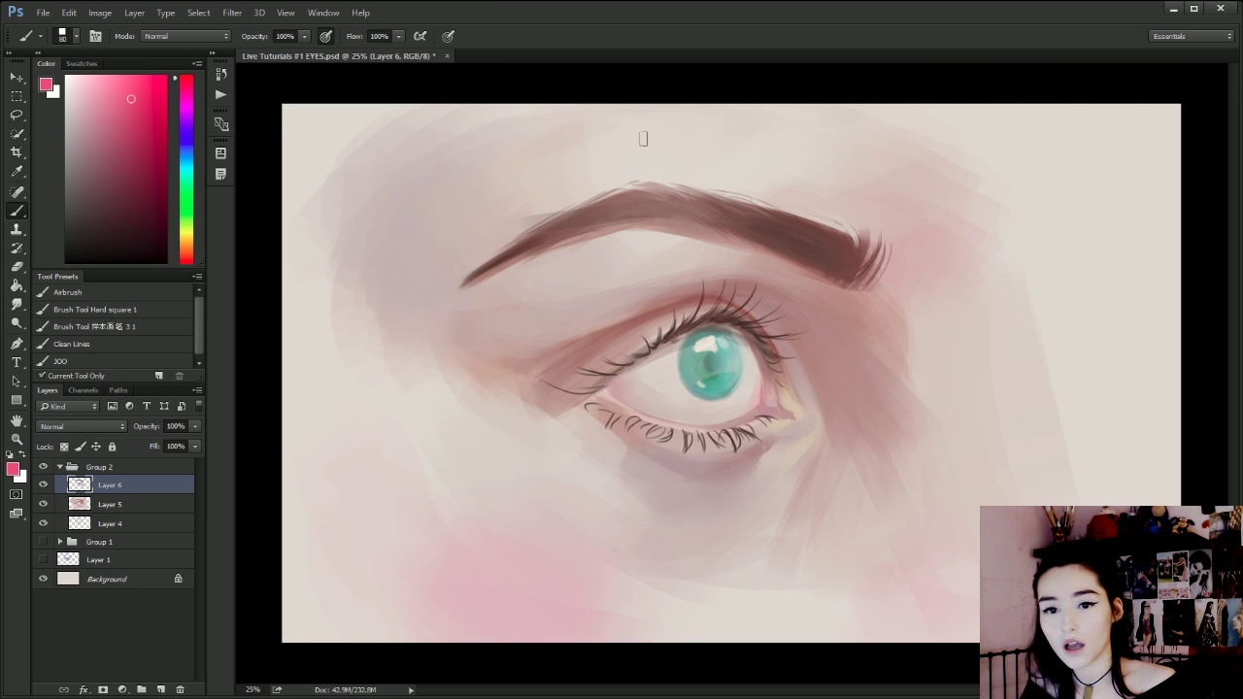
Sample the pale skin above the brow, shift its hue to cyan and paint pale blue light over the forehead and nose bridge at brush size 500.
{"action": "left_click", "coordinate": [683, 146], "text": "alt"}
{"action": "key", "text": "]"}
{"action": "key", "text": "]"}
{"action": "key", "text": "]"}
{"action": "key", "text": "]"}
{"action": "key", "text": "]"}
{"action": "key", "text": "]"}
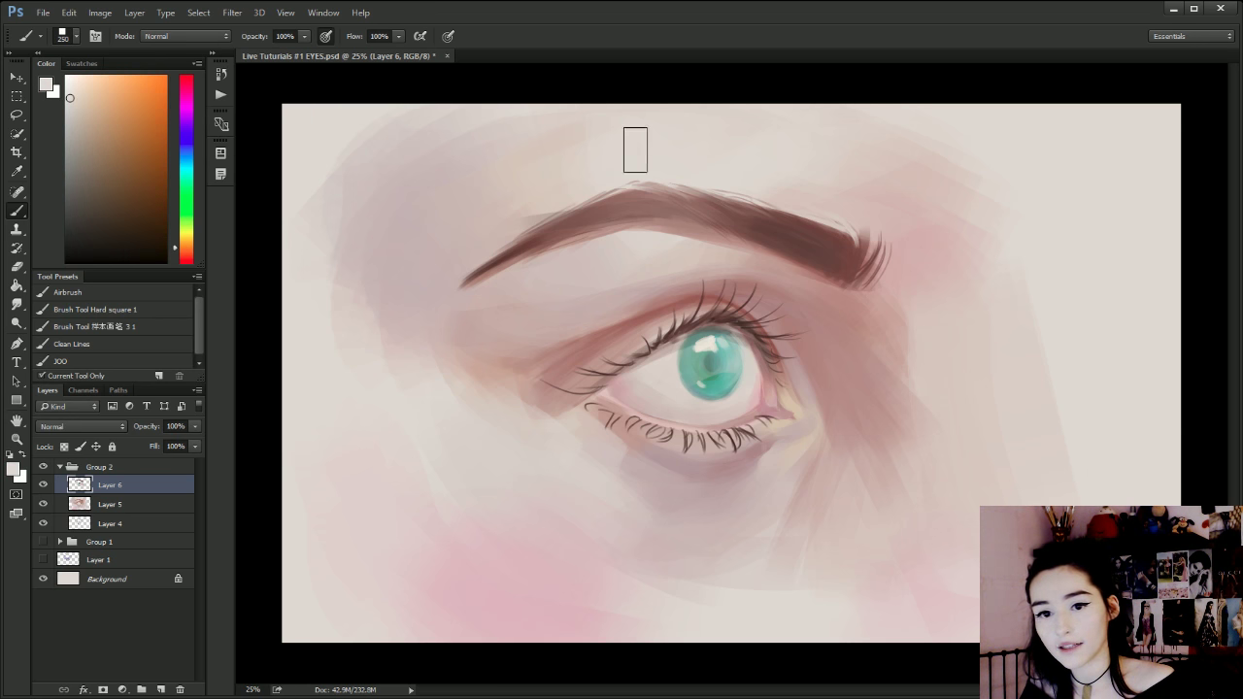
{"action": "left_click_drag", "start_coordinate": [668, 163], "coordinate": [791, 184]}
{"action": "key", "text": "ctrl+alt+z"}
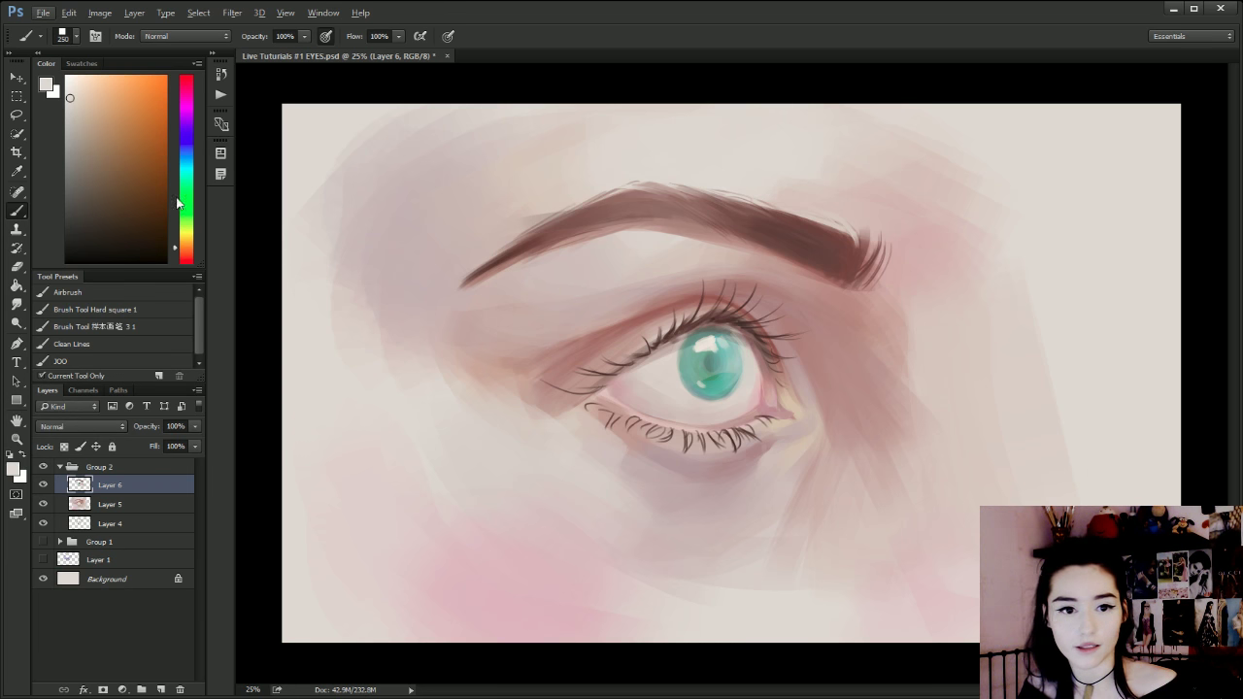
{"action": "left_click", "coordinate": [186, 165]}
{"action": "key", "text": "bracketright"}
{"action": "key", "text": "bracketright"}
{"action": "key", "text": "bracketright"}
{"action": "mouse_move", "coordinate": [680, 160]}
{"action": "left_mouse_down"}
{"action": "mouse_move", "coordinate": [716, 163]}
{"action": "mouse_move", "coordinate": [702, 133]}
{"action": "left_mouse_up"}
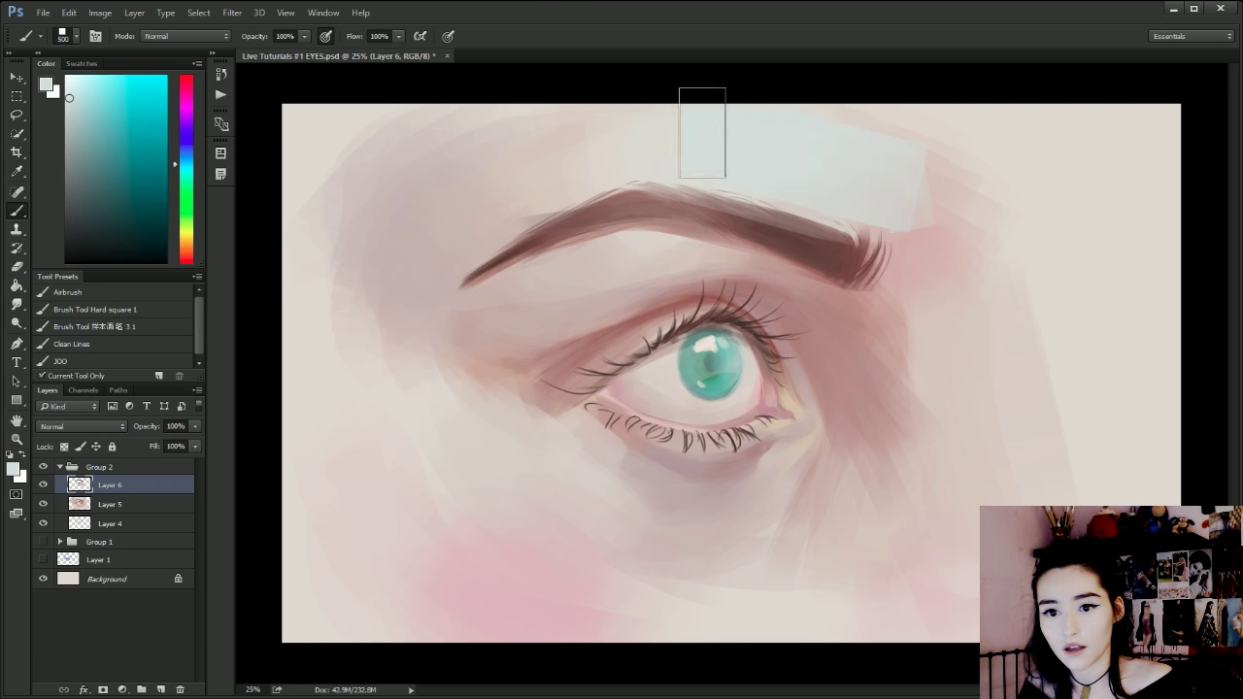
{"action": "mouse_move", "coordinate": [1045, 249]}
{"action": "left_mouse_down"}
{"action": "mouse_move", "coordinate": [1027, 374]}
{"action": "mouse_move", "coordinate": [959, 188]}
{"action": "left_mouse_up"}
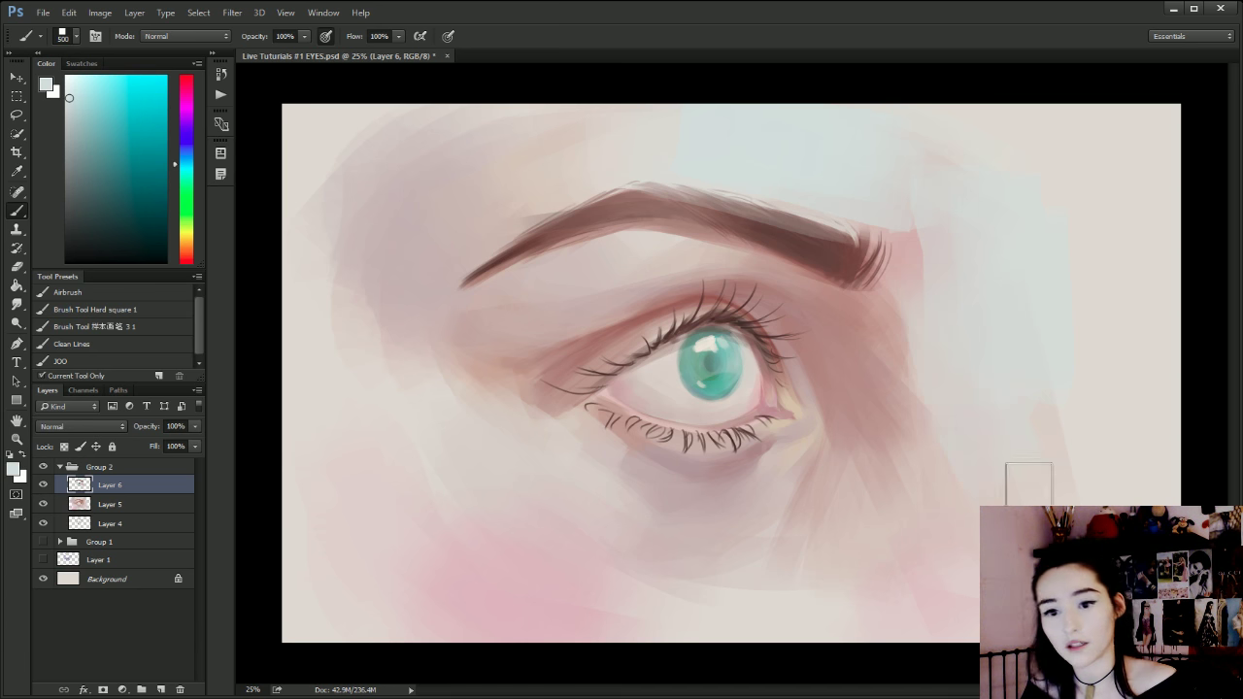
Paint a pale blue highlight on the brow bone beneath the eyebrow arch at brush size 90.
{"action": "key", "text": "bracketleft"}
{"action": "key", "text": "bracketleft"}
{"action": "key", "text": "bracketleft"}
{"action": "key", "text": "bracketleft"}
{"action": "key", "text": "bracketleft"}
{"action": "key", "text": "bracketleft"}
{"action": "key", "text": "bracketleft"}
{"action": "key", "text": "bracketleft"}
{"action": "key", "text": "bracketleft"}
{"action": "mouse_move", "coordinate": [681, 247]}
{"action": "left_mouse_down"}
{"action": "mouse_move", "coordinate": [616, 250]}
{"action": "mouse_move", "coordinate": [540, 278]}
{"action": "mouse_move", "coordinate": [676, 245]}
{"action": "mouse_move", "coordinate": [649, 235]}
{"action": "mouse_move", "coordinate": [588, 247]}
{"action": "left_mouse_up"}
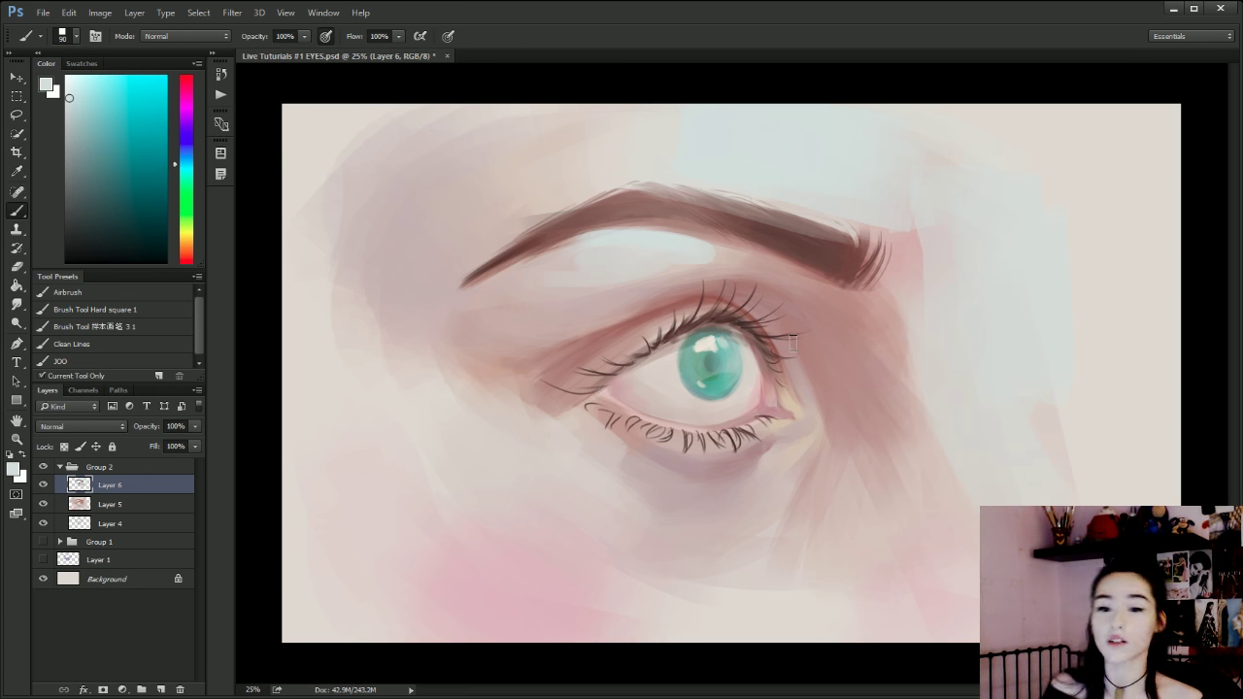
Blend the pale blue highlights beneath and above the eyebrow arch with the brush enlarged to size 200.
{"action": "key", "text": "bracketright"}
{"action": "key", "text": "bracketright"}
{"action": "key", "text": "bracketright"}
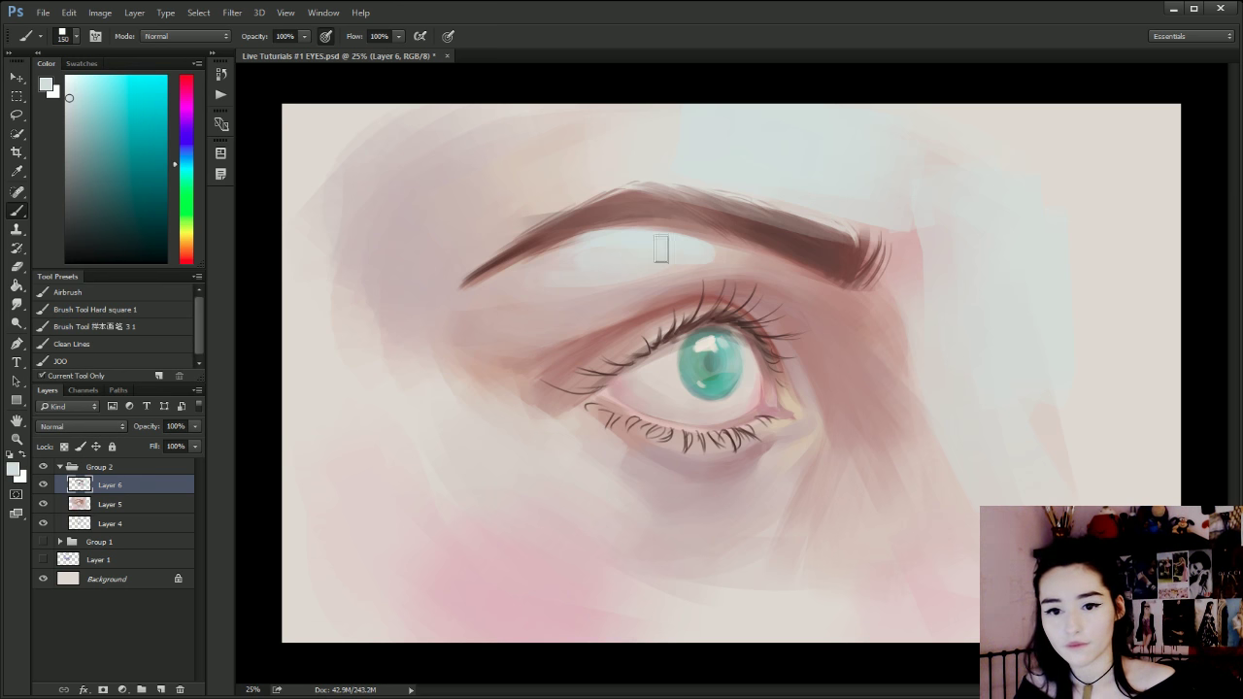
{"action": "mouse_move", "coordinate": [719, 209]}
{"action": "left_mouse_down"}
{"action": "mouse_move", "coordinate": [679, 200]}
{"action": "mouse_move", "coordinate": [698, 243]}
{"action": "left_mouse_up"}
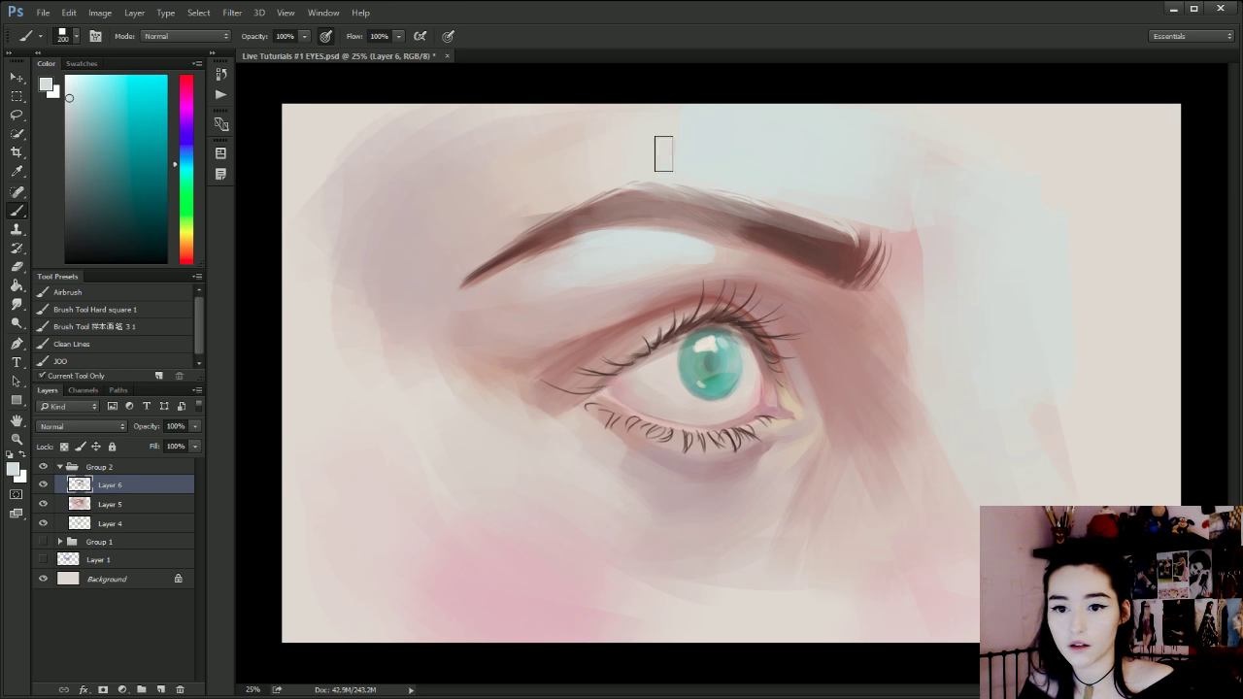
{"action": "key", "text": "bracketright"}
{"action": "key", "text": "bracketright"}
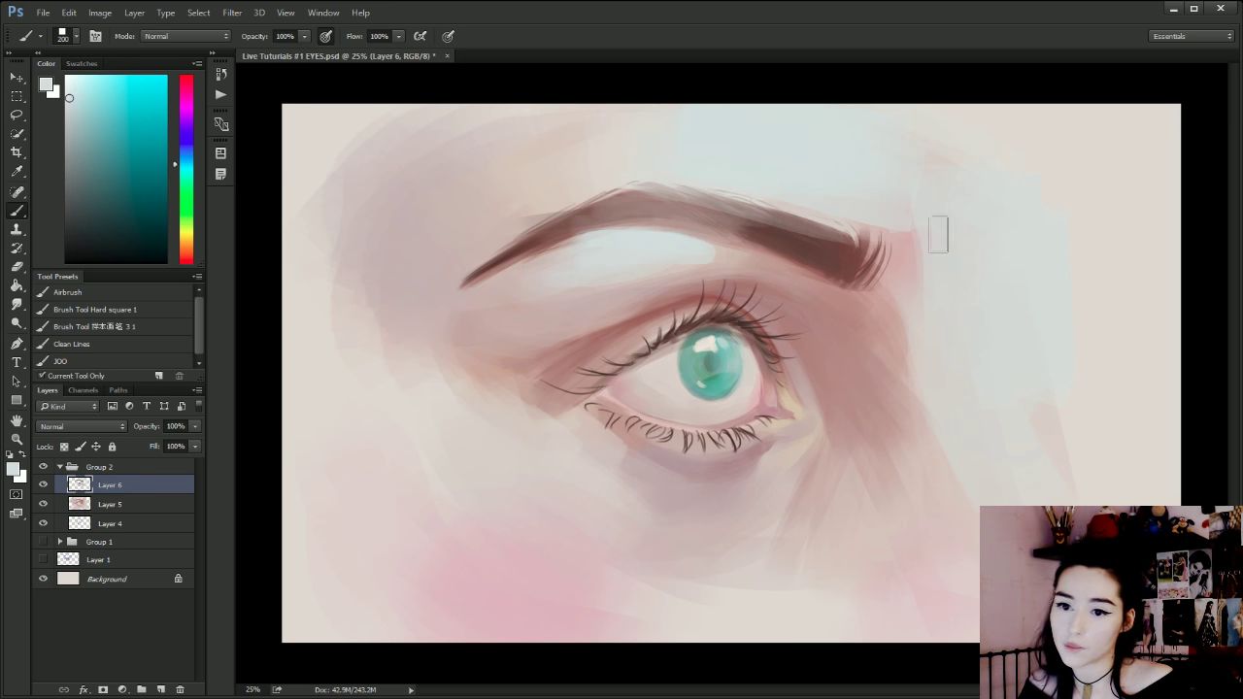
{"action": "key", "text": "bracketright"}
{"action": "key", "text": "bracketright"}
{"action": "key", "text": "bracketright"}
{"action": "key", "text": "bracketright"}
{"action": "key", "text": "bracketright"}
{"action": "key", "text": "ctrl+z"}
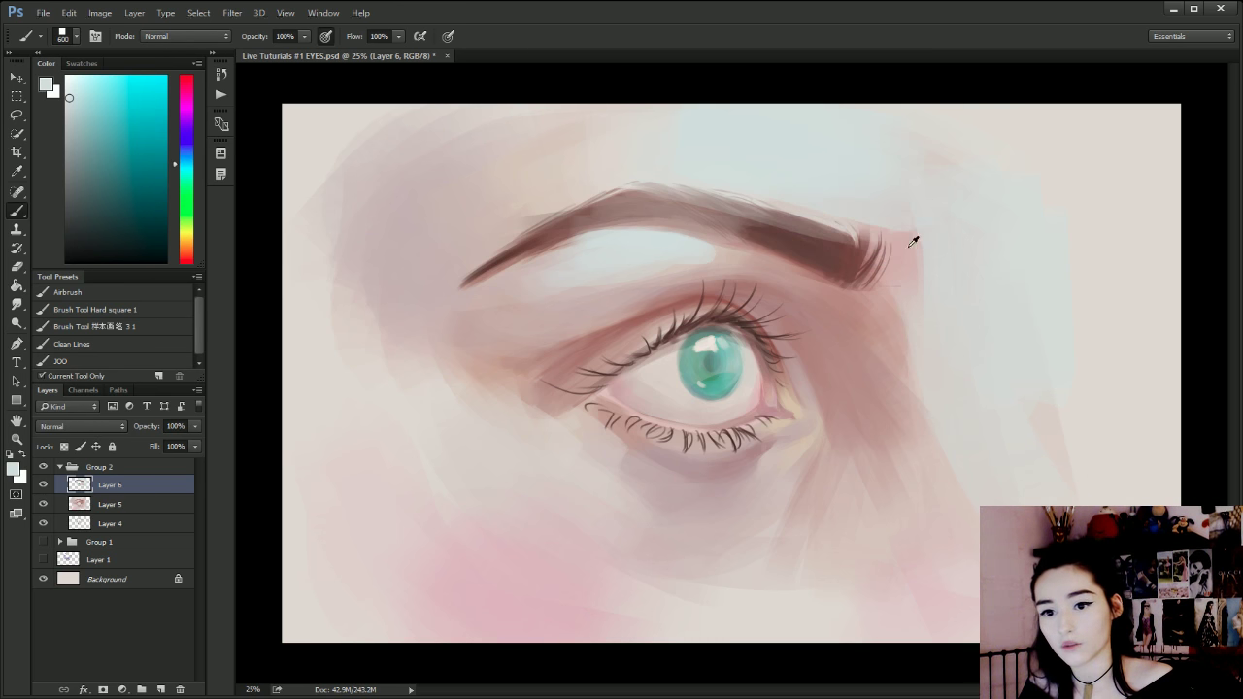
Sample the pink beside the brow's inner end and paint strokes over the blue above it at brush size 125.
{"action": "left_click", "coordinate": [913, 241], "text": "alt"}
{"action": "key", "text": "bracketleft"}
{"action": "key", "text": "bracketleft"}
{"action": "key", "text": "bracketleft"}
{"action": "key", "text": "bracketleft"}
{"action": "key", "text": "bracketleft"}
{"action": "key", "text": "bracketleft"}
{"action": "key", "text": "bracketleft"}
{"action": "key", "text": "bracketleft"}
{"action": "left_click_drag", "start_coordinate": [808, 198], "coordinate": [864, 219]}
{"action": "left_click_drag", "start_coordinate": [802, 176], "coordinate": [924, 213]}
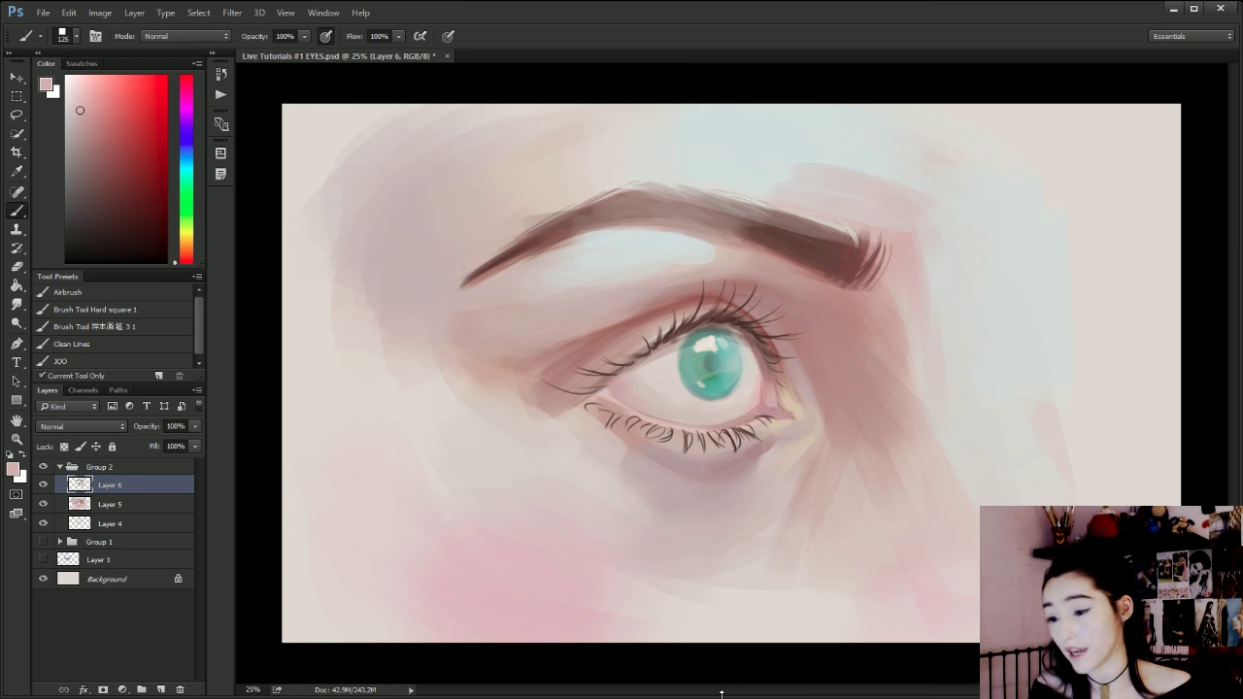
Sample the light grey on the nose bridge and soften the pale blue area there with the brush enlarged to size 600.
{"action": "left_click", "coordinate": [969, 294], "text": "alt"}
{"action": "key", "text": "bracketright"}
{"action": "key", "text": "bracketright"}
{"action": "key", "text": "bracketright"}
{"action": "key", "text": "bracketright"}
{"action": "key", "text": "bracketright"}
{"action": "key", "text": "bracketright"}
{"action": "key", "text": "bracketright"}
{"action": "key", "text": "bracketright"}
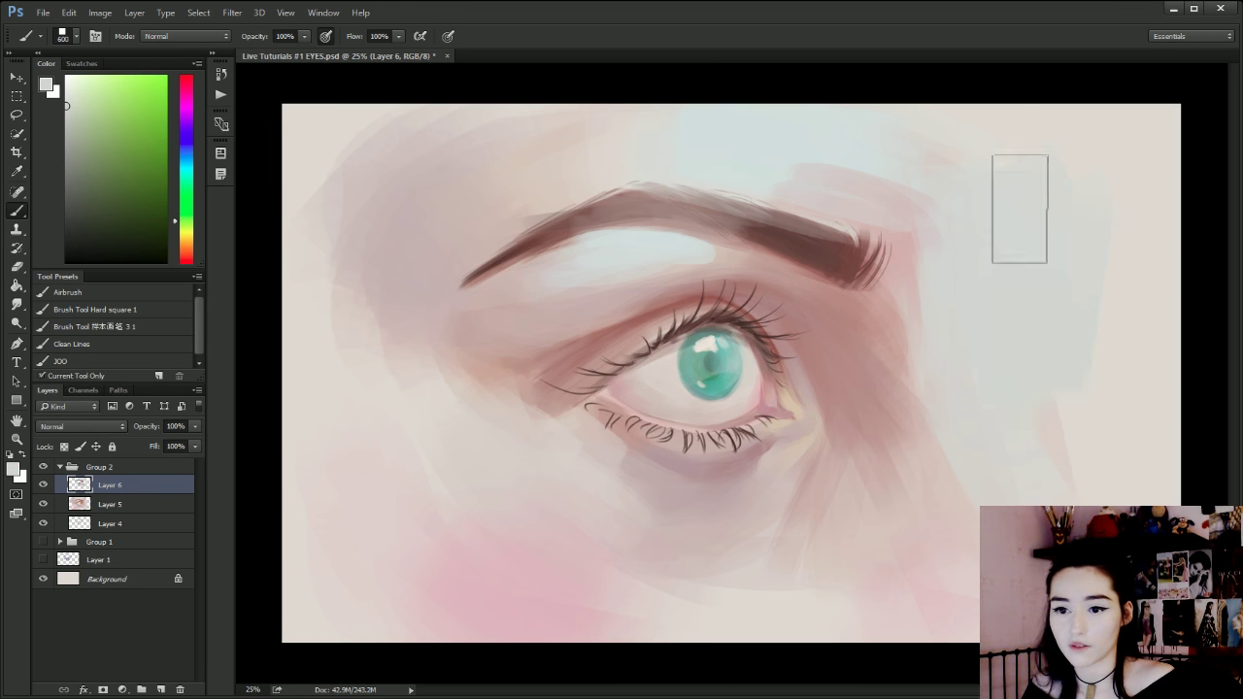
Sample the warm beige beside the nose bridge and paint over the light grey patch there at brush size 600.
{"action": "left_click", "coordinate": [1122, 320], "text": "alt"}
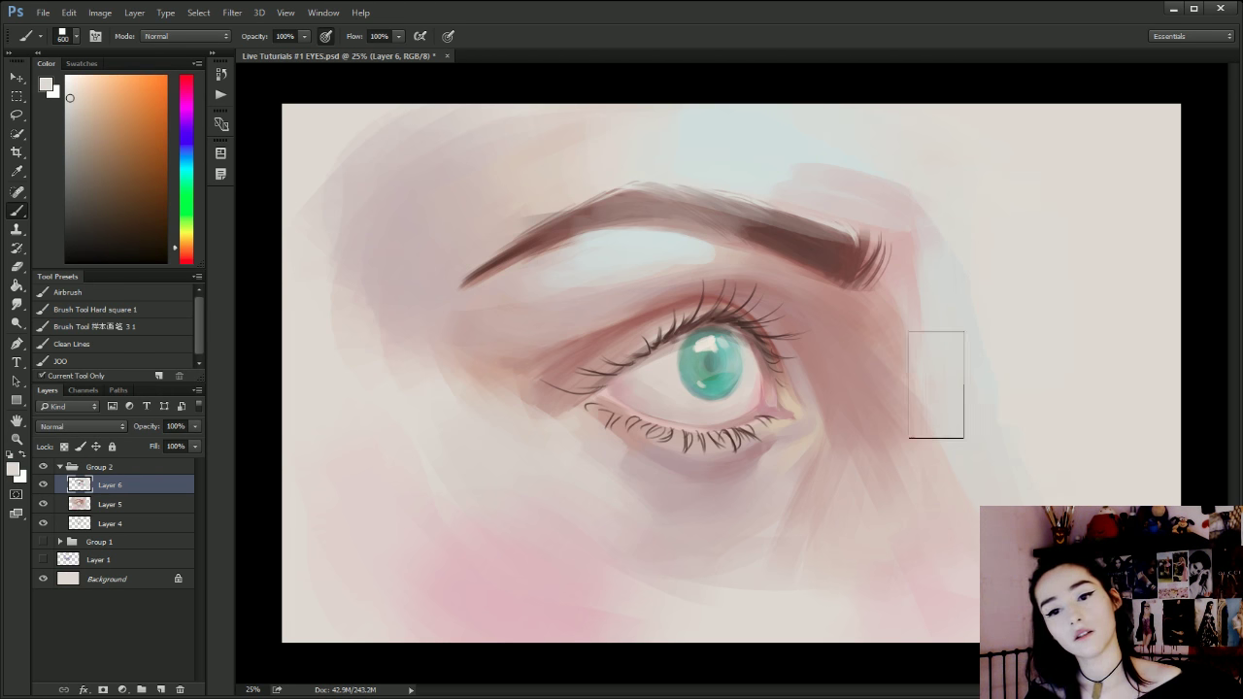
{"action": "left_click", "coordinate": [966, 310], "text": "alt"}
Sample the pale blue brow-bone highlight and paint it on the skin below the eye's outer corner at brush size 80.
{"action": "key", "text": "bracketleft"}
{"action": "key", "text": "bracketleft"}
{"action": "key", "text": "bracketleft"}
{"action": "key", "text": "bracketleft"}
{"action": "key", "text": "bracketleft"}
{"action": "key", "text": "bracketleft"}
{"action": "key", "text": "bracketleft"}
{"action": "key", "text": "bracketleft"}
{"action": "key", "text": "bracketleft"}
{"action": "key", "text": "bracketleft"}
{"action": "key", "text": "bracketleft"}
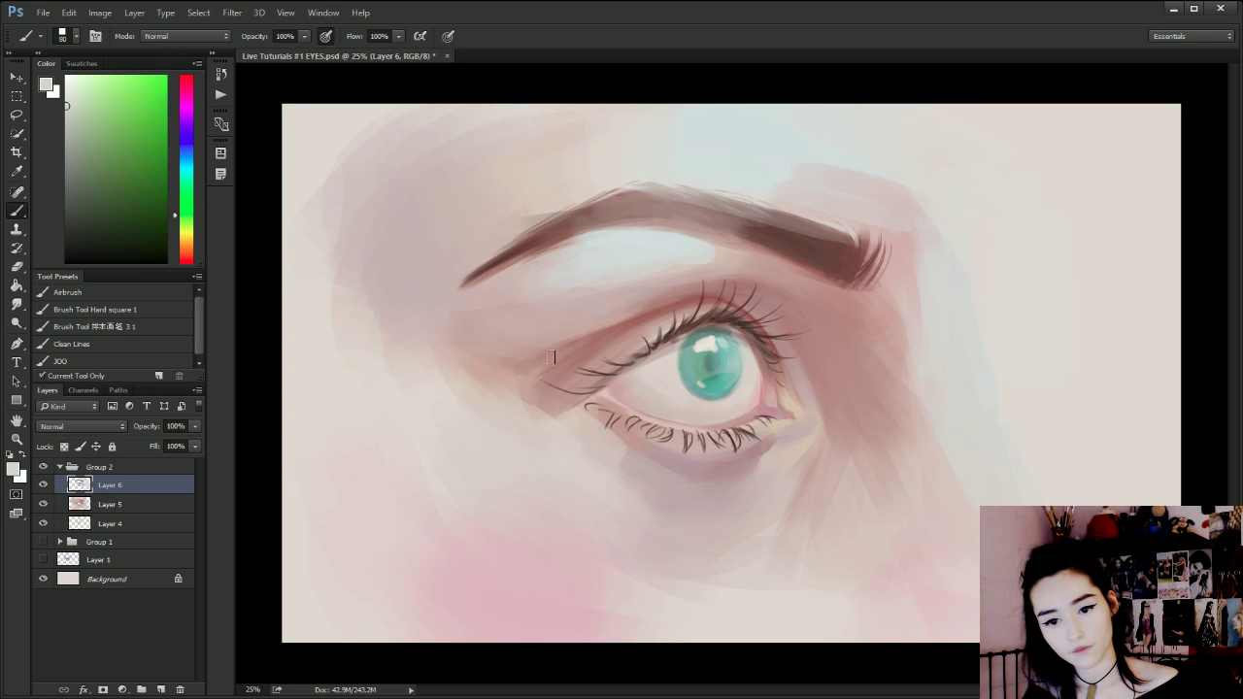
{"action": "left_click", "coordinate": [654, 242], "text": "alt"}
{"action": "left_click_drag", "start_coordinate": [792, 421], "coordinate": [777, 418]}
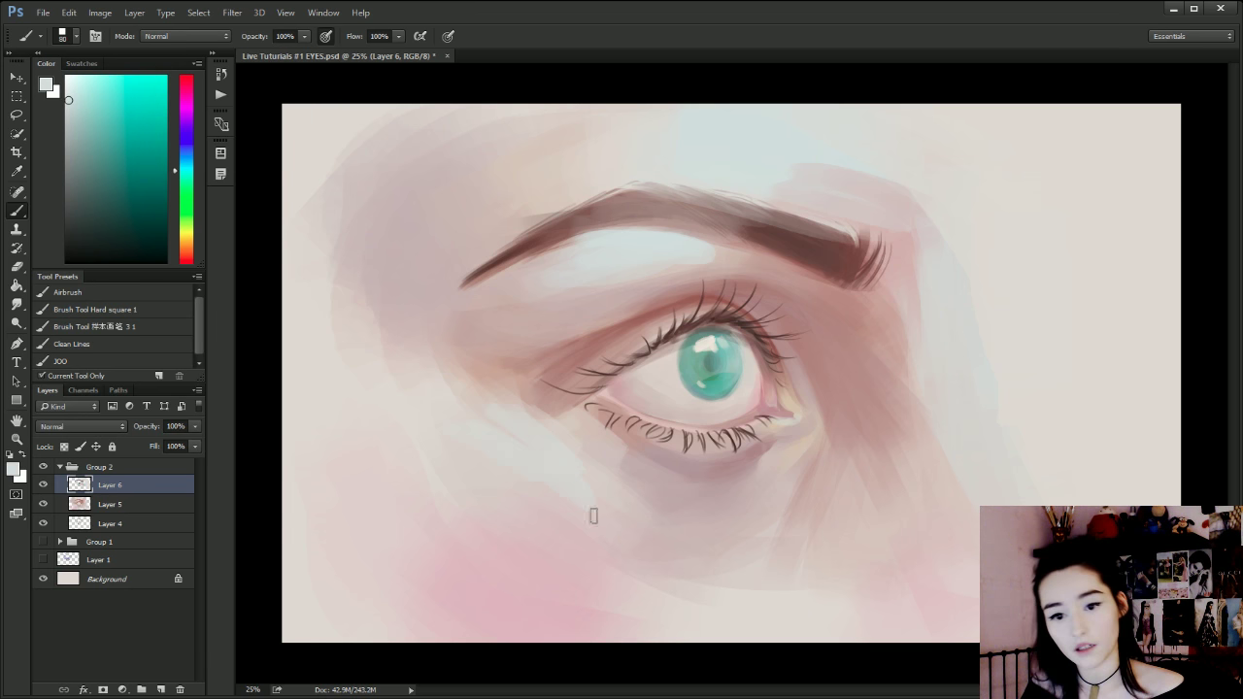
Extend the pale blue highlight diagonally across the upper cheek at brush size 175, redoing the stroke that covers the pink blush.
{"action": "key", "text": "bracketright"}
{"action": "key", "text": "bracketright"}
{"action": "key", "text": "bracketright"}
{"action": "key", "text": "bracketright"}
{"action": "key", "text": "bracketright"}
{"action": "key", "text": "bracketright"}
{"action": "key", "text": "bracketright"}
{"action": "key", "text": "bracketright"}
{"action": "key", "text": "bracketright"}
{"action": "left_click_drag", "start_coordinate": [495, 497], "coordinate": [593, 581]}
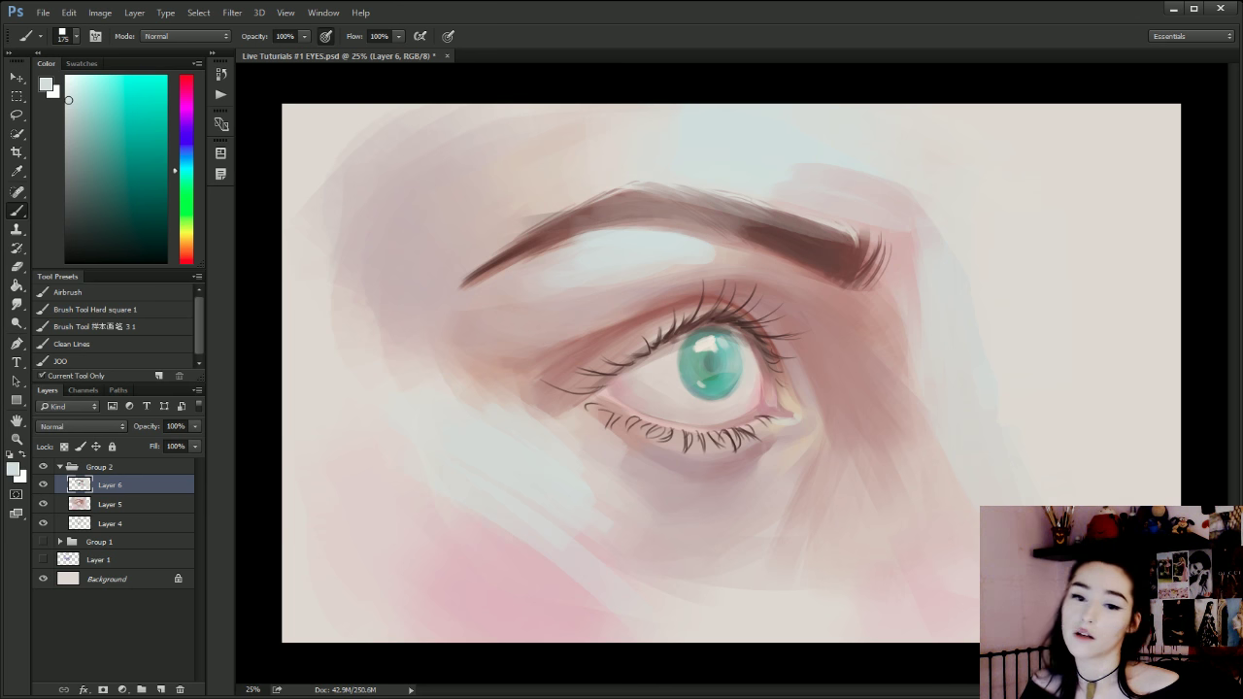
{"action": "key", "text": "ctrl+z"}
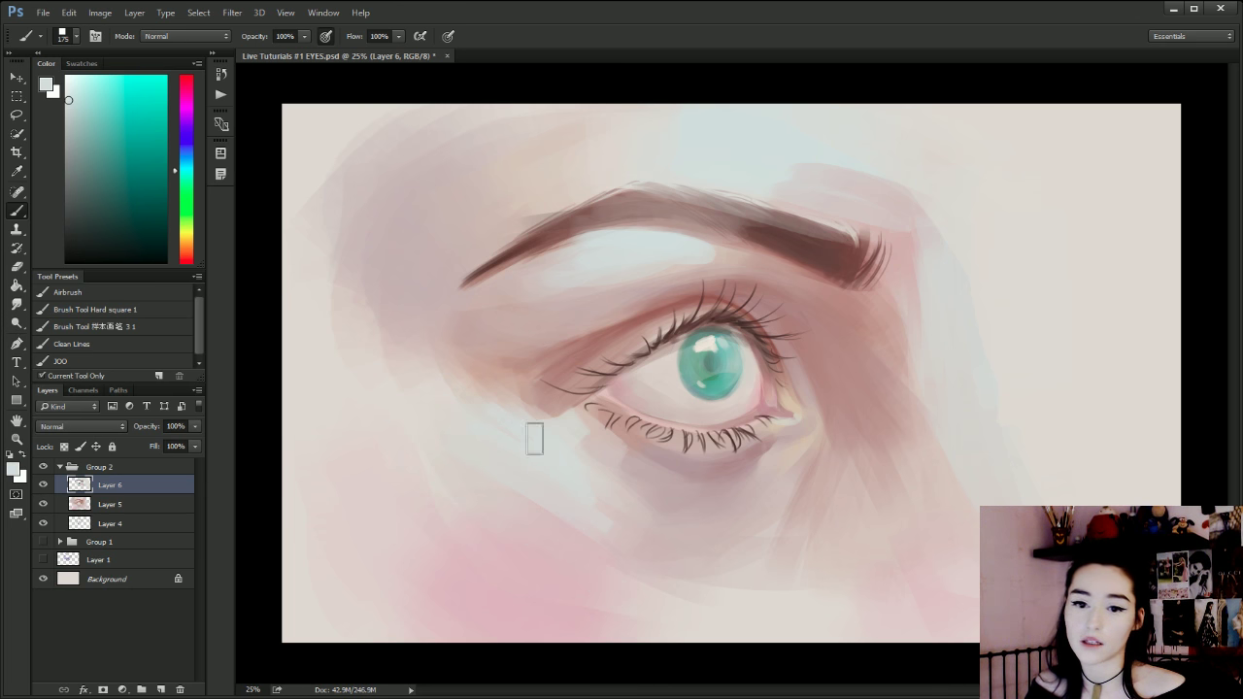
{"action": "left_click_drag", "start_coordinate": [519, 477], "coordinate": [595, 536]}
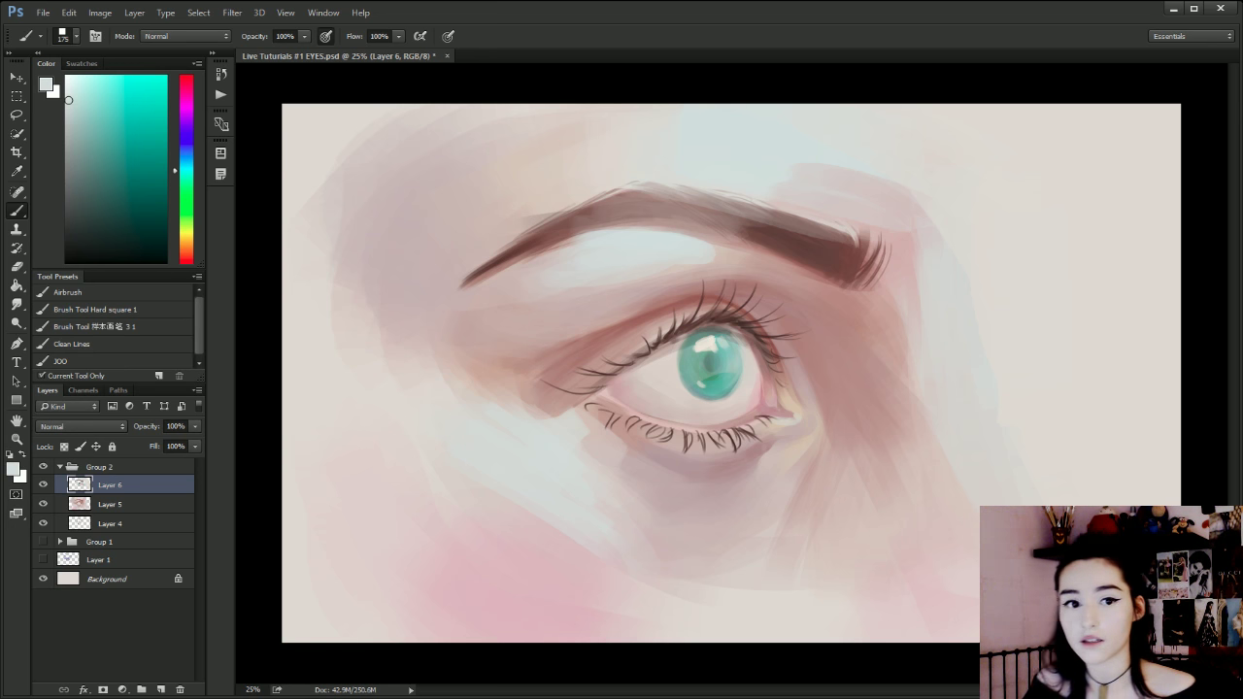
Test a sampled dusty pink zigzag stroke across the cheek and under-eye area at brush size 100, and undo it.
{"action": "key", "text": "["}
{"action": "key", "text": "["}
{"action": "key", "text": "["}
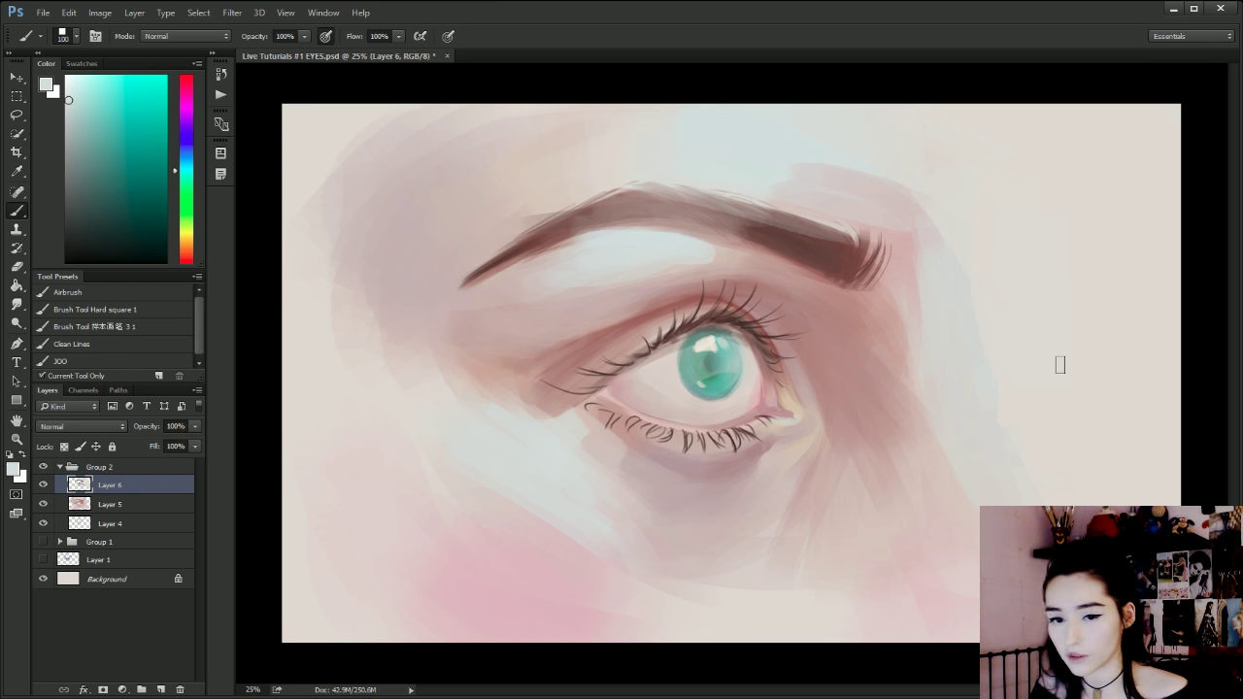
{"action": "left_click", "coordinate": [476, 322], "text": "alt"}
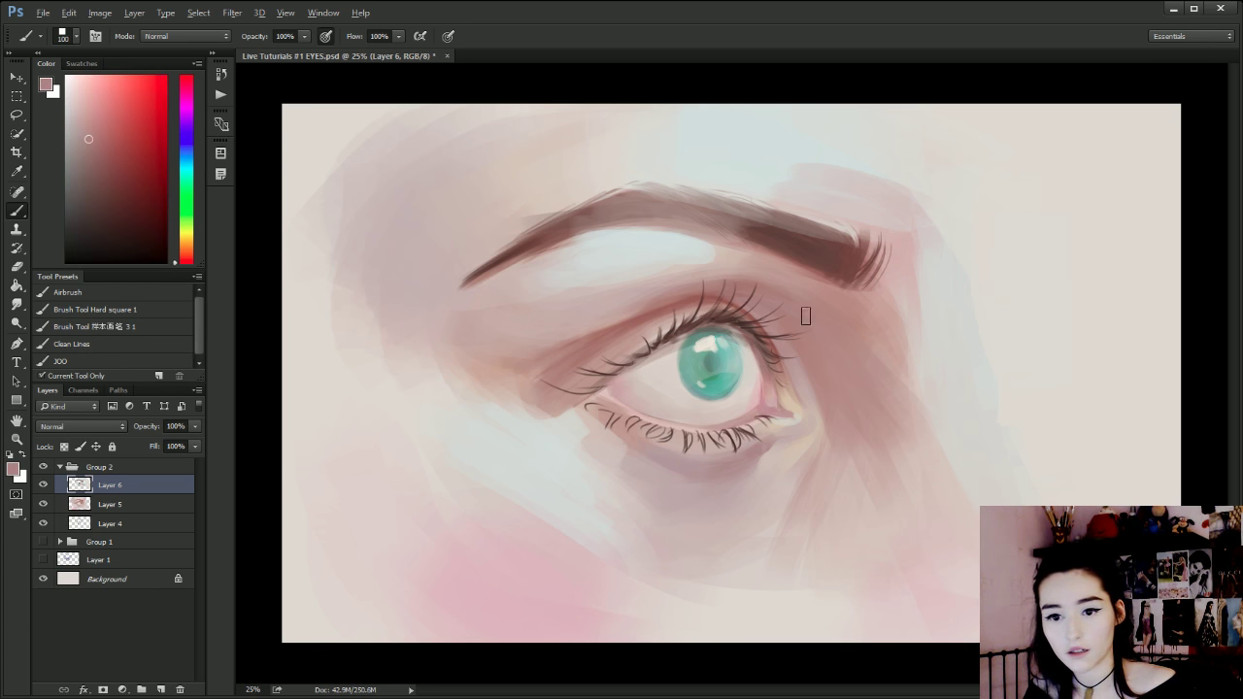
{"action": "mouse_move", "coordinate": [1032, 335]}
{"action": "left_mouse_down"}
{"action": "mouse_move", "coordinate": [1085, 437]}
{"action": "mouse_move", "coordinate": [1005, 490]}
{"action": "mouse_move", "coordinate": [759, 570]}
{"action": "mouse_move", "coordinate": [313, 502]}
{"action": "left_mouse_up"}
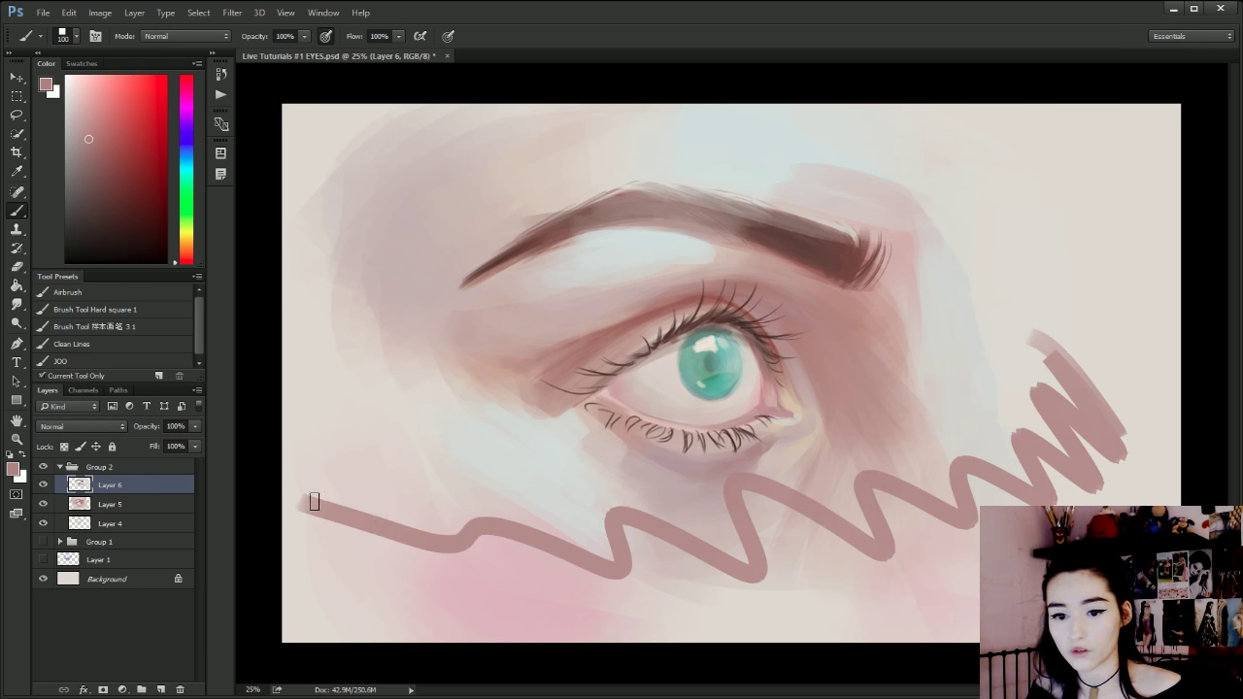
{"action": "key", "text": "ctrl+z"}
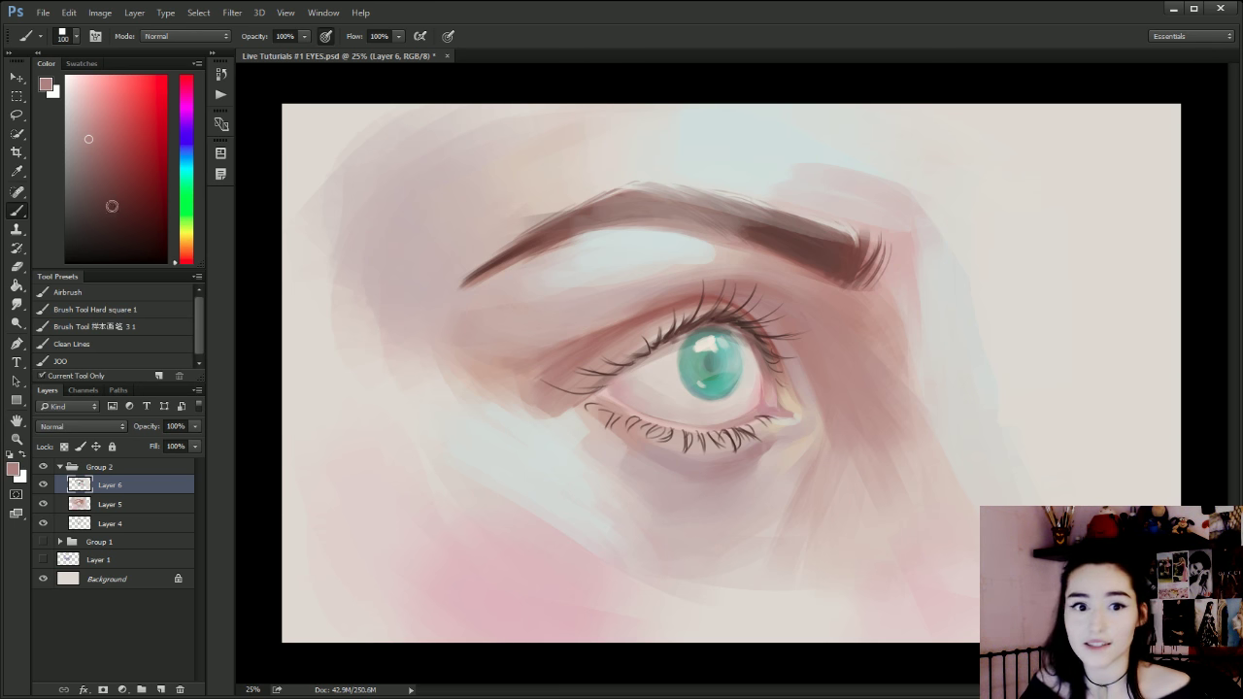
Test a saturated red stroke on the outer cheek at brush size 250, and undo it.
{"action": "left_click", "coordinate": [121, 101]}
{"action": "key", "text": "bracketright"}
{"action": "key", "text": "bracketright"}
{"action": "key", "text": "bracketright"}
{"action": "key", "text": "bracketright"}
{"action": "key", "text": "bracketright"}
{"action": "left_click_drag", "start_coordinate": [344, 389], "coordinate": [446, 466]}
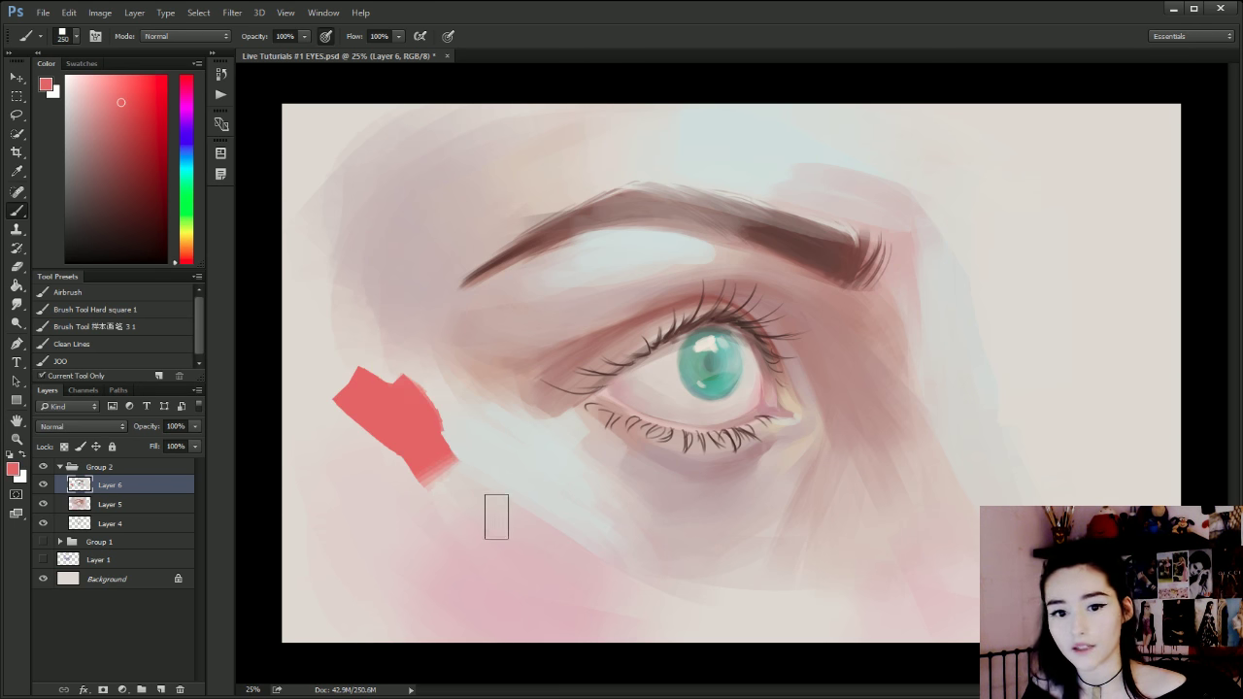
{"action": "key", "text": "ctrl+z"}
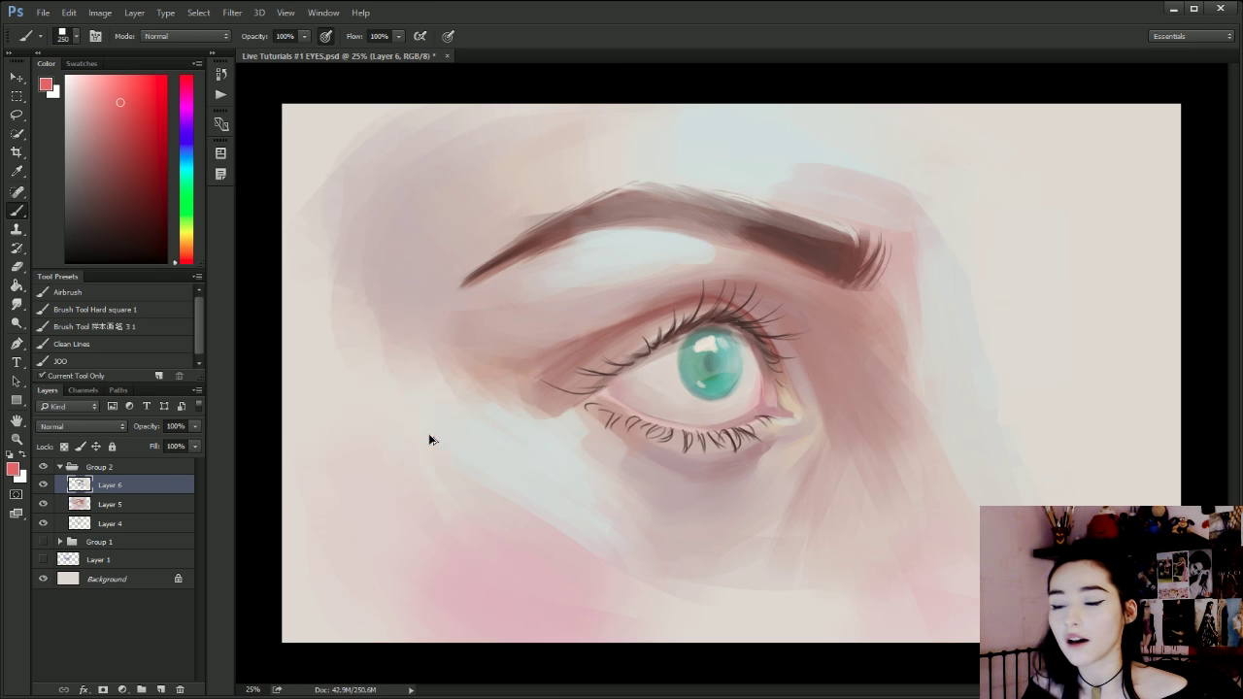
Test the dusty pink sampled beside the nose on the beige nose bridge at brush size 700, and undo the strokes.
{"action": "left_click", "coordinate": [856, 361], "text": "alt"}
{"action": "key", "text": "bracketright"}
{"action": "key", "text": "bracketright"}
{"action": "key", "text": "bracketright"}
{"action": "key", "text": "bracketright"}
{"action": "key", "text": "bracketright"}
{"action": "mouse_move", "coordinate": [1049, 316]}
{"action": "left_mouse_down"}
{"action": "mouse_move", "coordinate": [1072, 396]}
{"action": "mouse_move", "coordinate": [1078, 360]}
{"action": "left_mouse_up"}
{"action": "key", "text": "ctrl+z"}
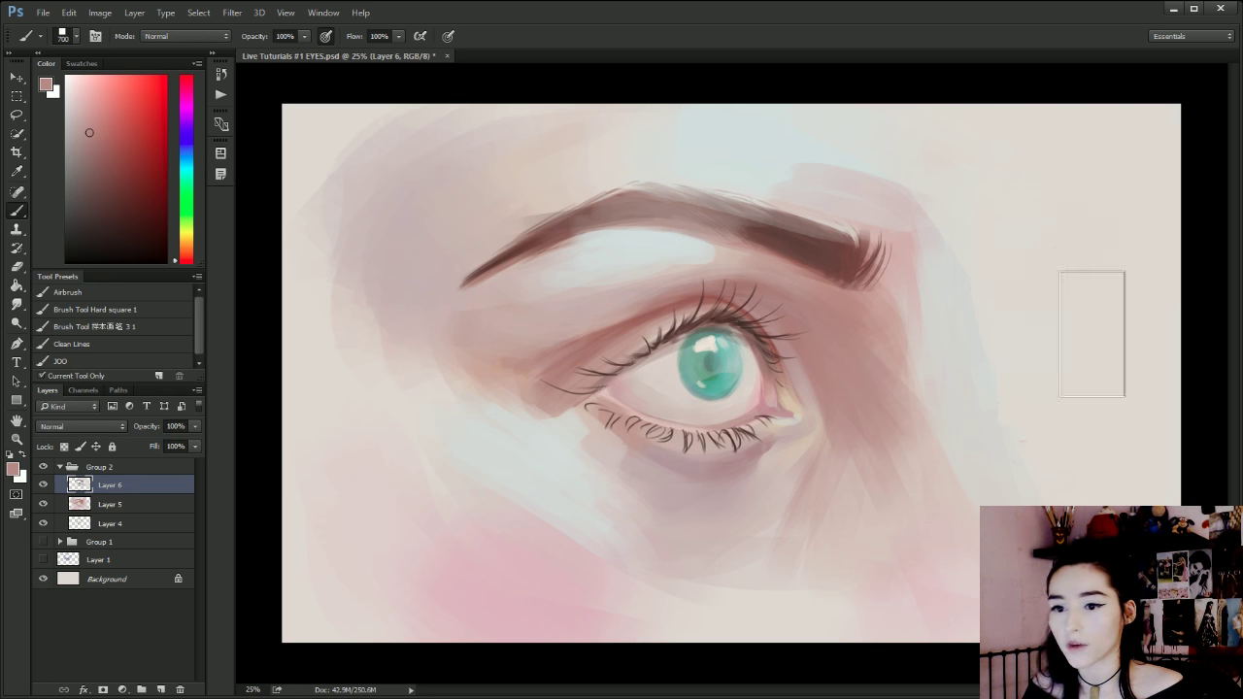
{"action": "left_click_drag", "start_coordinate": [1049, 305], "coordinate": [1118, 393]}
{"action": "key", "text": "ctrl+z"}
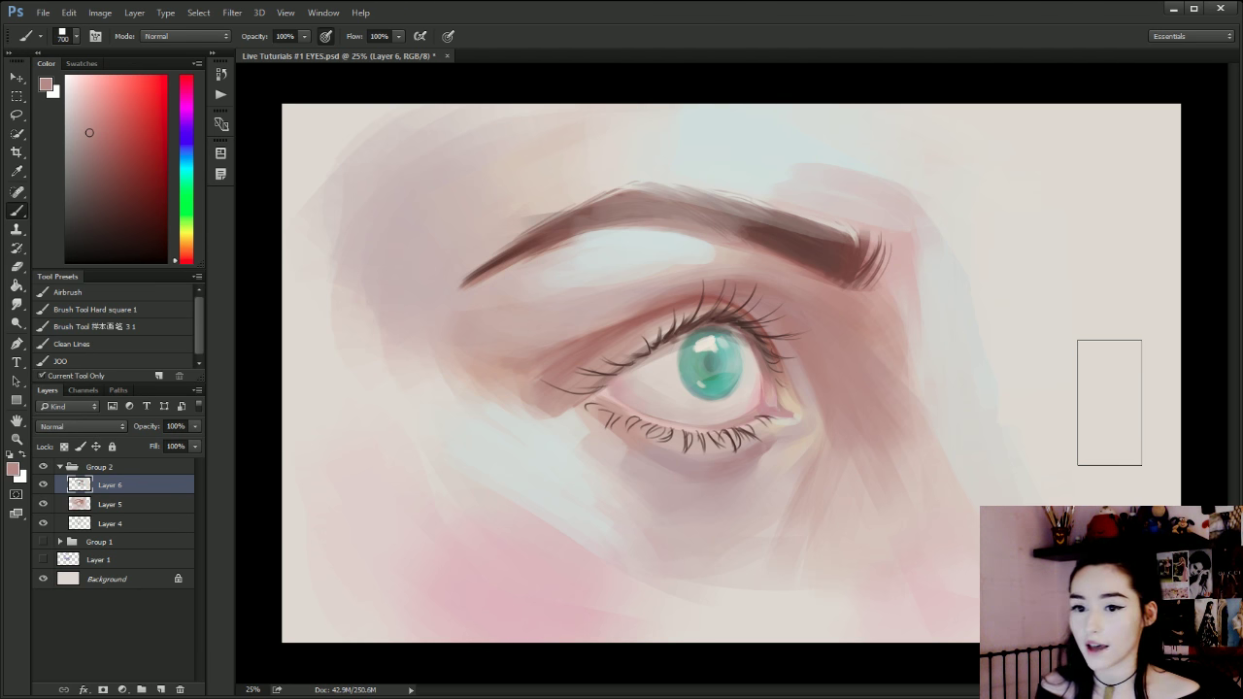
Sample the pale blue brow-bone highlight, reduce the brush to size 150 and make Layer 6 the active layer.
{"action": "key", "text": "alt+bracketleft"}
{"action": "key", "text": "alt+bracketleft"}
{"action": "key", "text": "alt+bracketleft"}
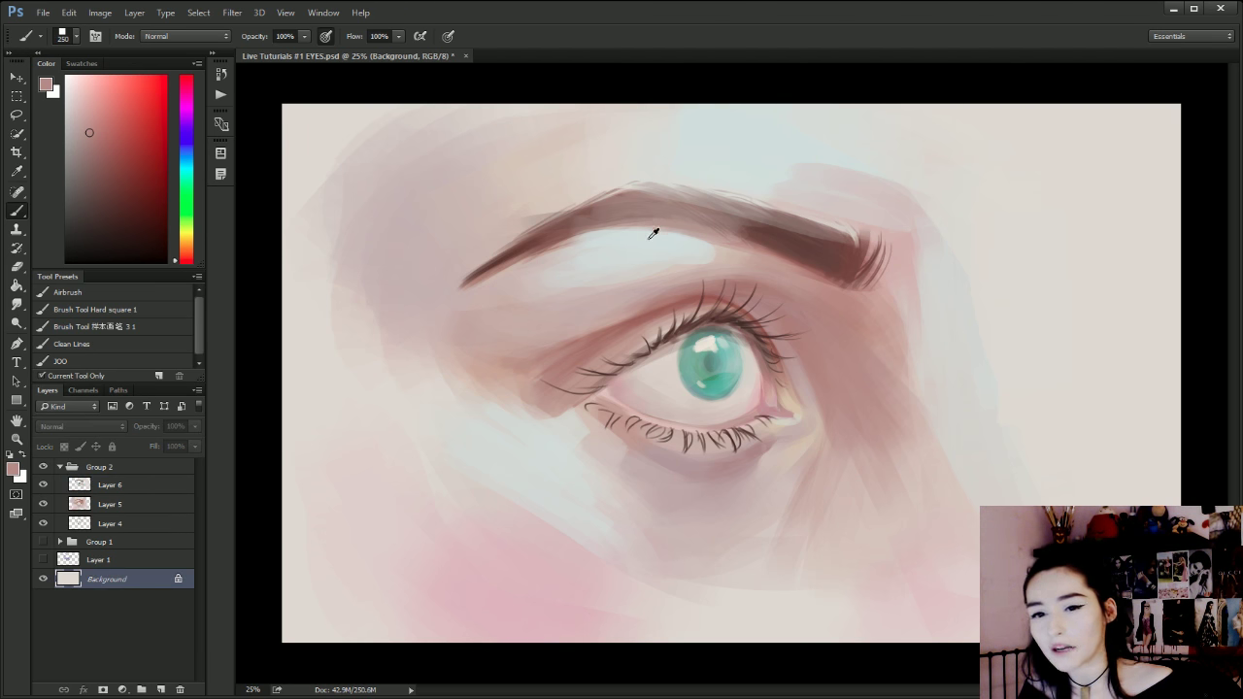
{"action": "left_click", "coordinate": [649, 240], "text": "alt"}
{"action": "key", "text": "bracketleft"}
{"action": "key", "text": "bracketleft"}
{"action": "key", "text": "bracketleft"}
{"action": "key", "text": "bracketleft"}
{"action": "key", "text": "bracketleft"}
{"action": "key", "text": "bracketleft"}
{"action": "key", "text": "bracketleft"}
{"action": "key", "text": "bracketleft"}
{"action": "left_click", "coordinate": [92, 483]}
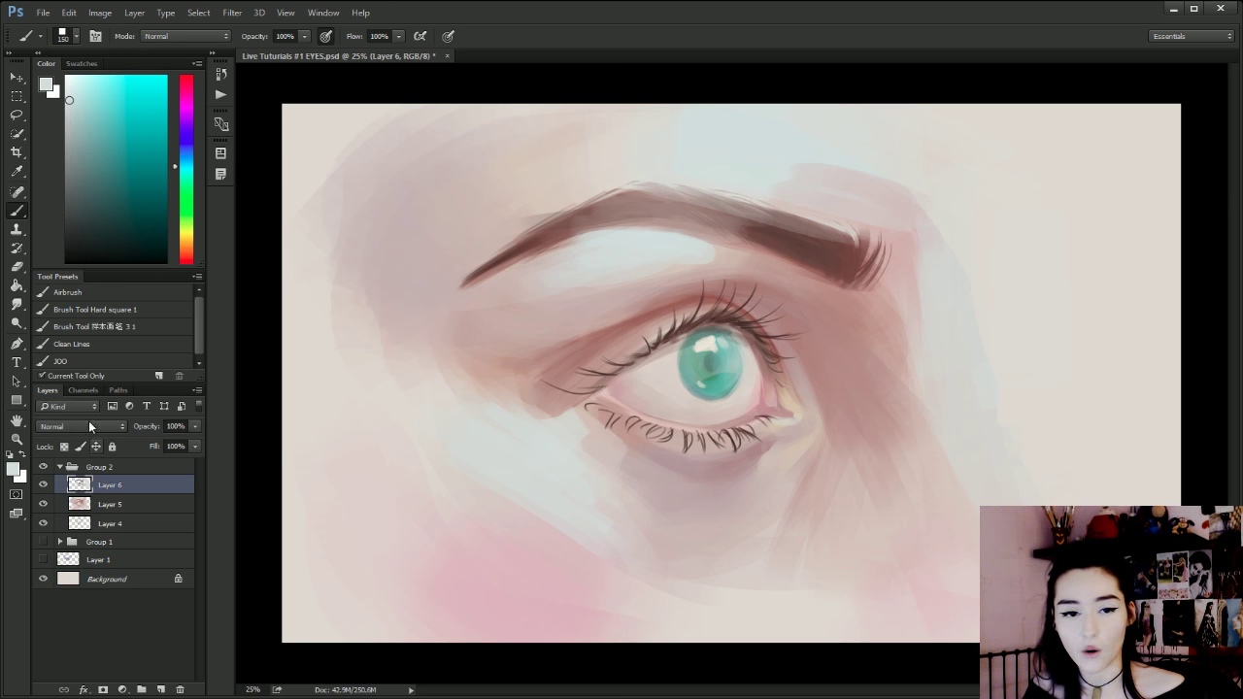
Test a saturated turquoise stroke on the cheek, and undo it.
{"action": "left_click", "coordinate": [138, 104]}
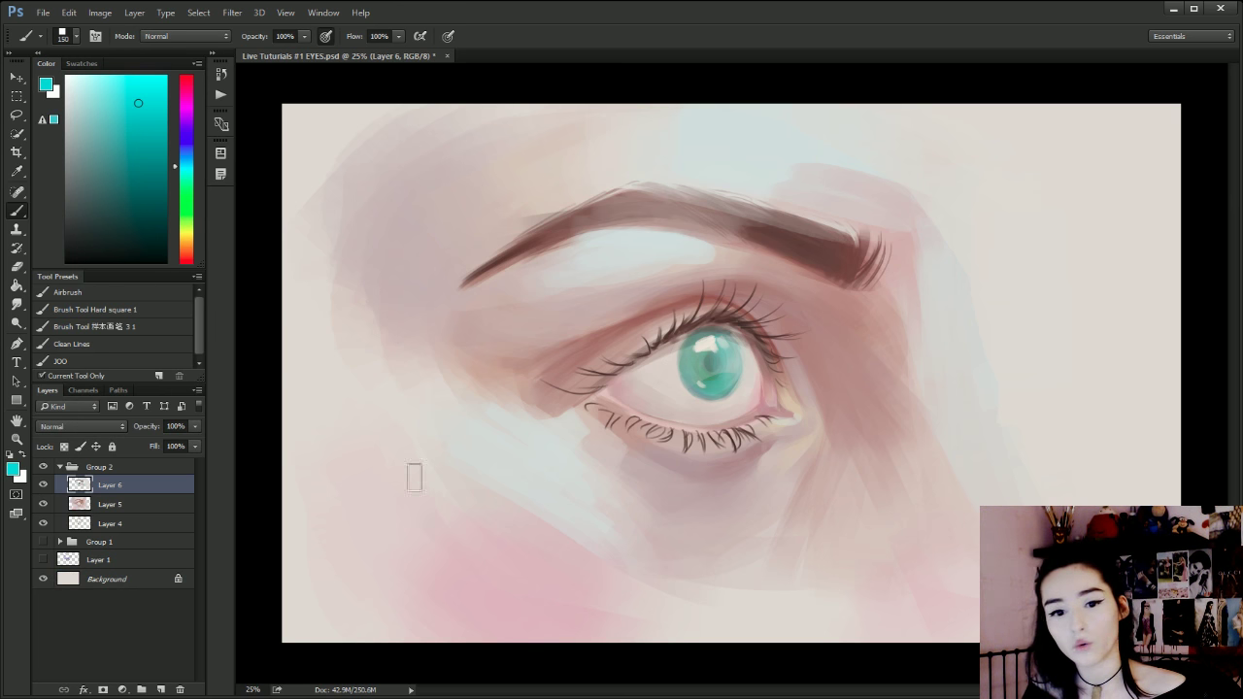
{"action": "left_click_drag", "start_coordinate": [414, 478], "coordinate": [454, 557]}
{"action": "key", "text": "ctrl+z"}
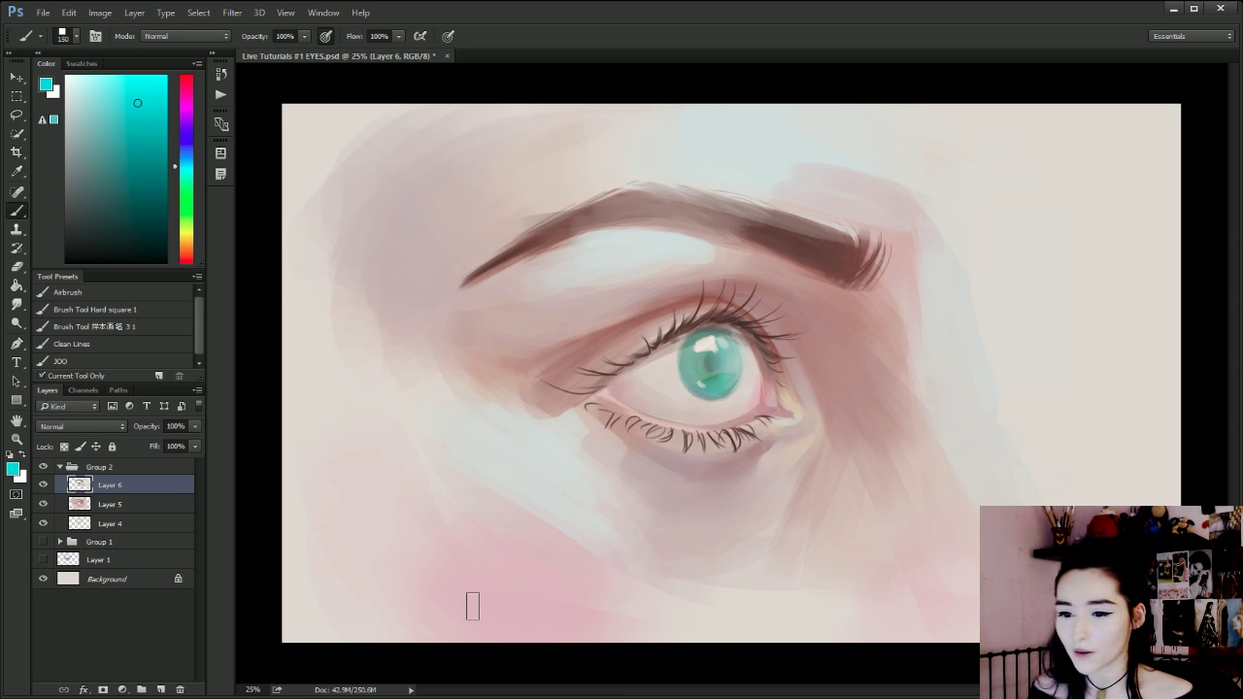
Try the greyish pink sampled beneath the lower lashes on the temple at brush size 800, and shift its hue to cyan.
{"action": "left_click", "coordinate": [670, 467], "text": "alt"}
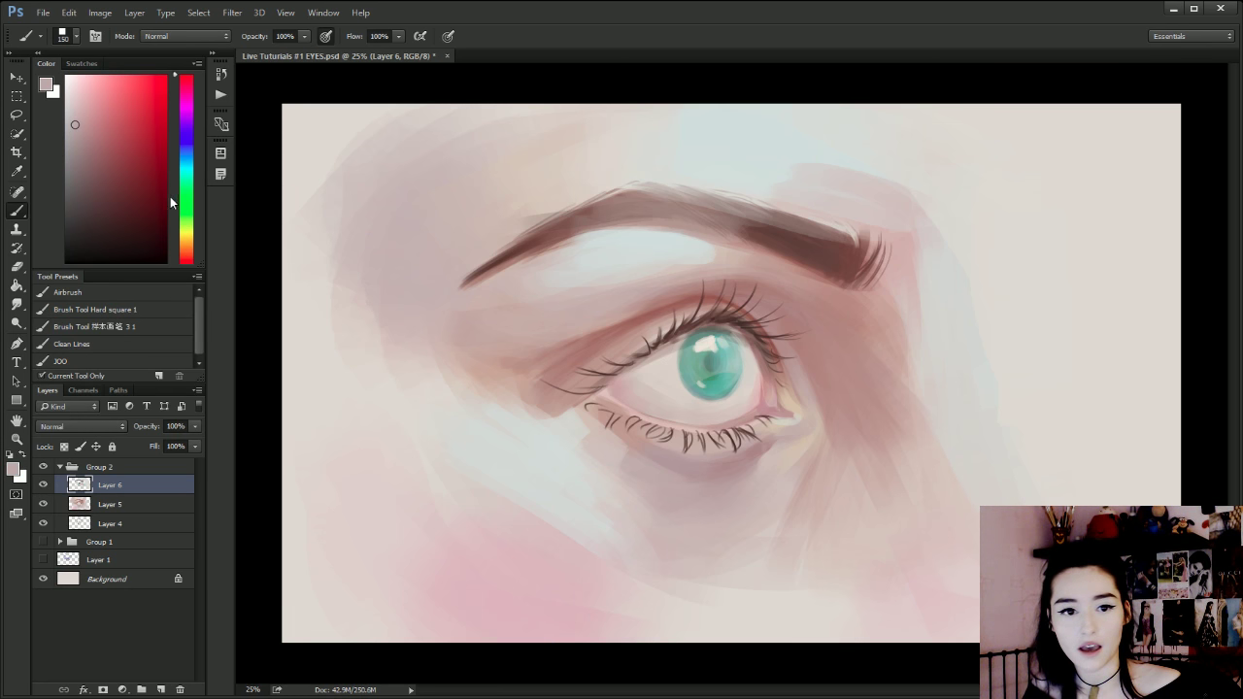
{"action": "key", "text": "]"}
{"action": "key", "text": "]"}
{"action": "key", "text": "]"}
{"action": "key", "text": "]"}
{"action": "key", "text": "]"}
{"action": "key", "text": "]"}
{"action": "key", "text": "]"}
{"action": "key", "text": "]"}
{"action": "key", "text": "]"}
{"action": "key", "text": "]"}
{"action": "key", "text": "]"}
{"action": "key", "text": "]"}
{"action": "key", "text": "]"}
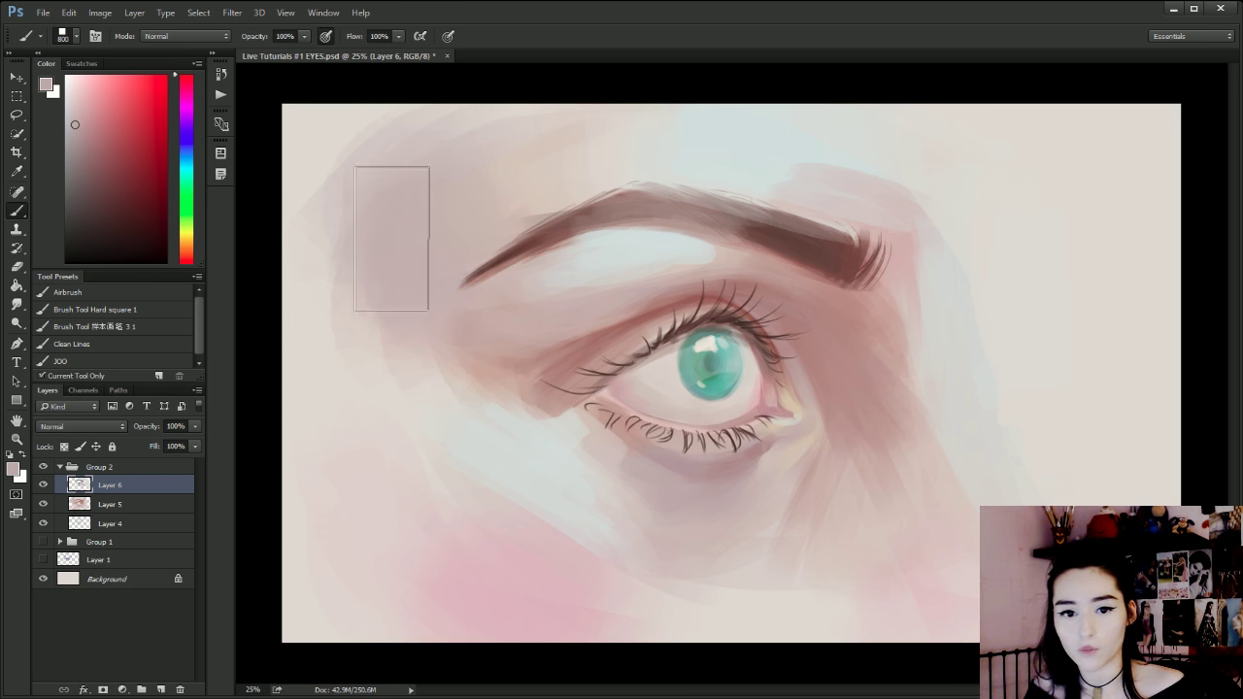
{"action": "left_click_drag", "start_coordinate": [391, 239], "coordinate": [411, 223]}
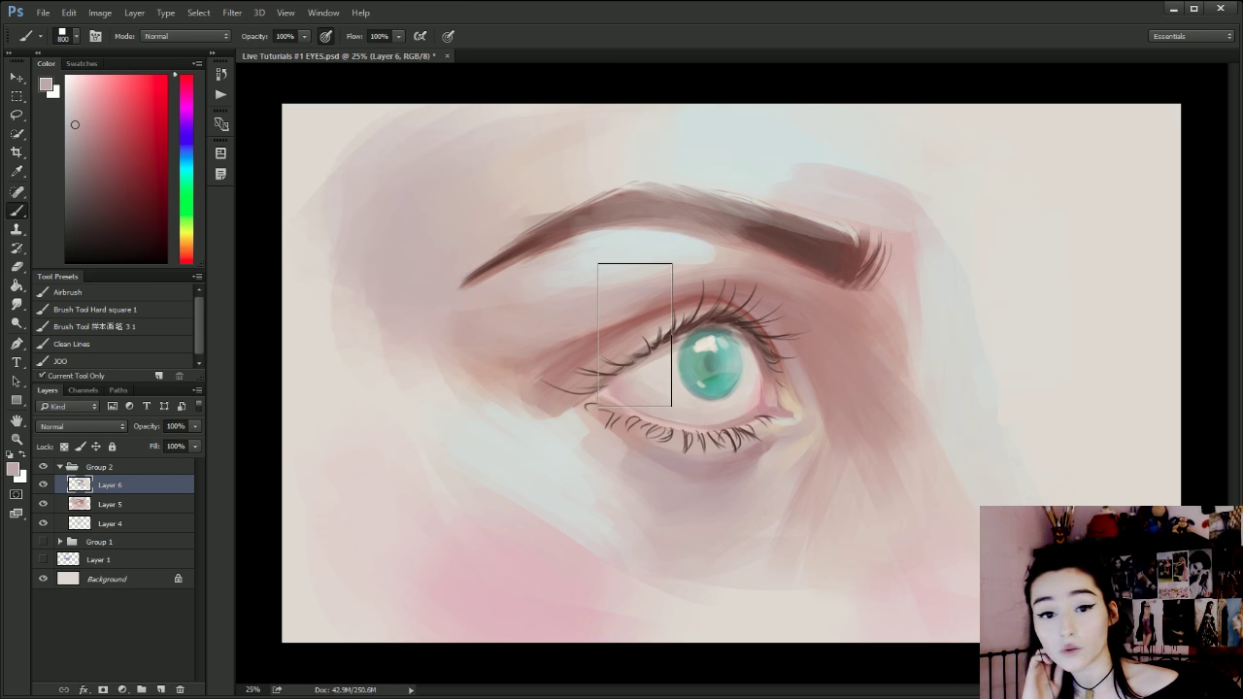
{"action": "left_click", "coordinate": [184, 167]}
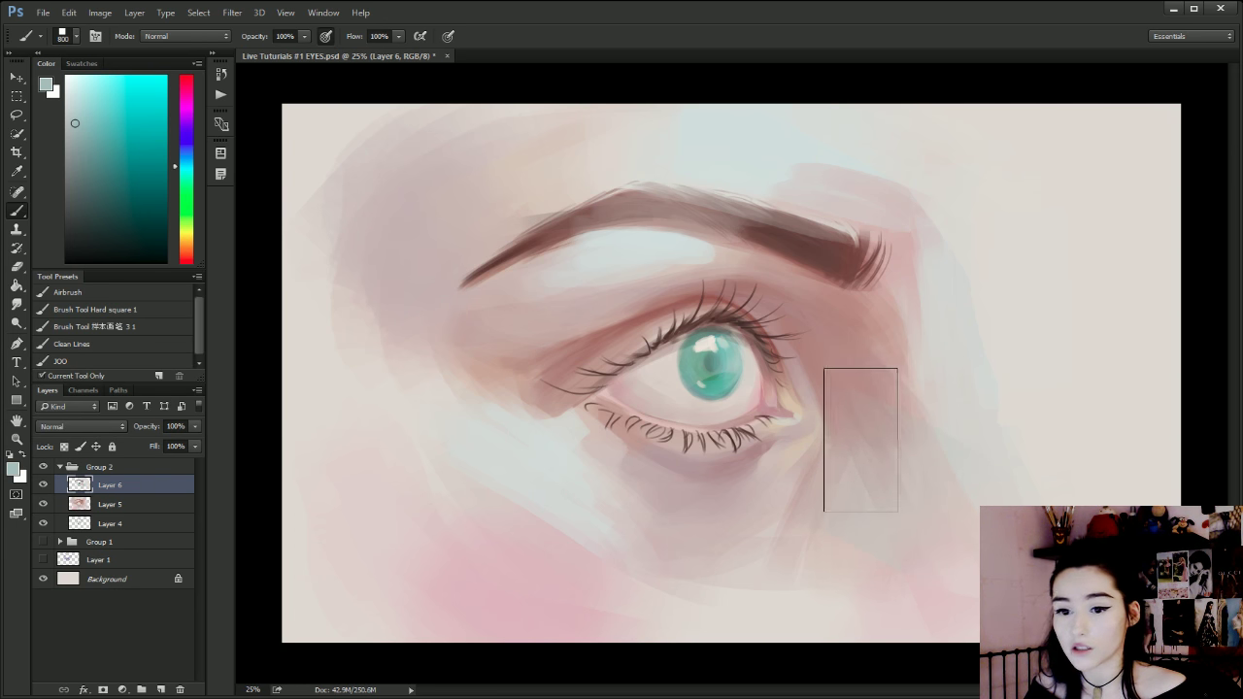
Sample the dusty mauve beside the nose, test large strokes of it on the nose bridge at brush size 800, and undo them.
{"action": "left_click", "coordinate": [893, 435], "text": "alt"}
{"action": "mouse_move", "coordinate": [883, 430]}
{"action": "left_mouse_down"}
{"action": "mouse_move", "coordinate": [974, 410]}
{"action": "mouse_move", "coordinate": [1171, 504]}
{"action": "left_mouse_up"}
{"action": "key", "text": "ctrl+z"}
{"action": "mouse_move", "coordinate": [1020, 248]}
{"action": "left_mouse_down"}
{"action": "mouse_move", "coordinate": [1068, 380]}
{"action": "mouse_move", "coordinate": [1034, 271]}
{"action": "left_mouse_up"}
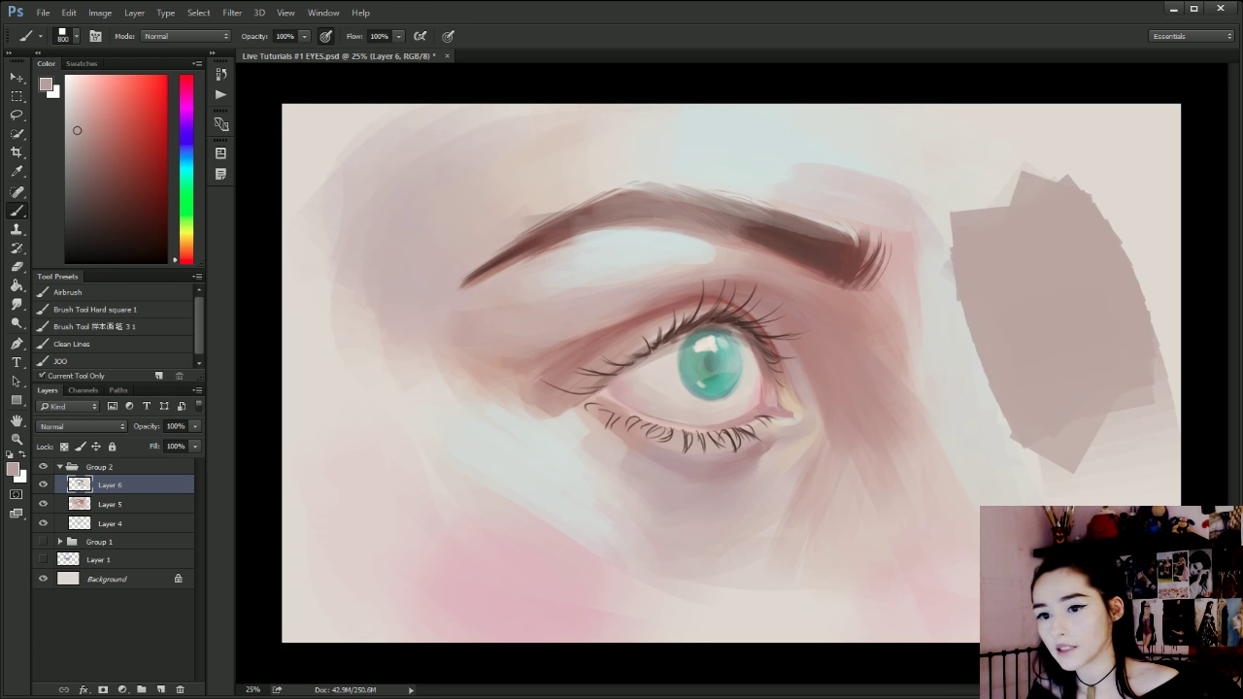
{"action": "key", "text": "ctrl+z"}
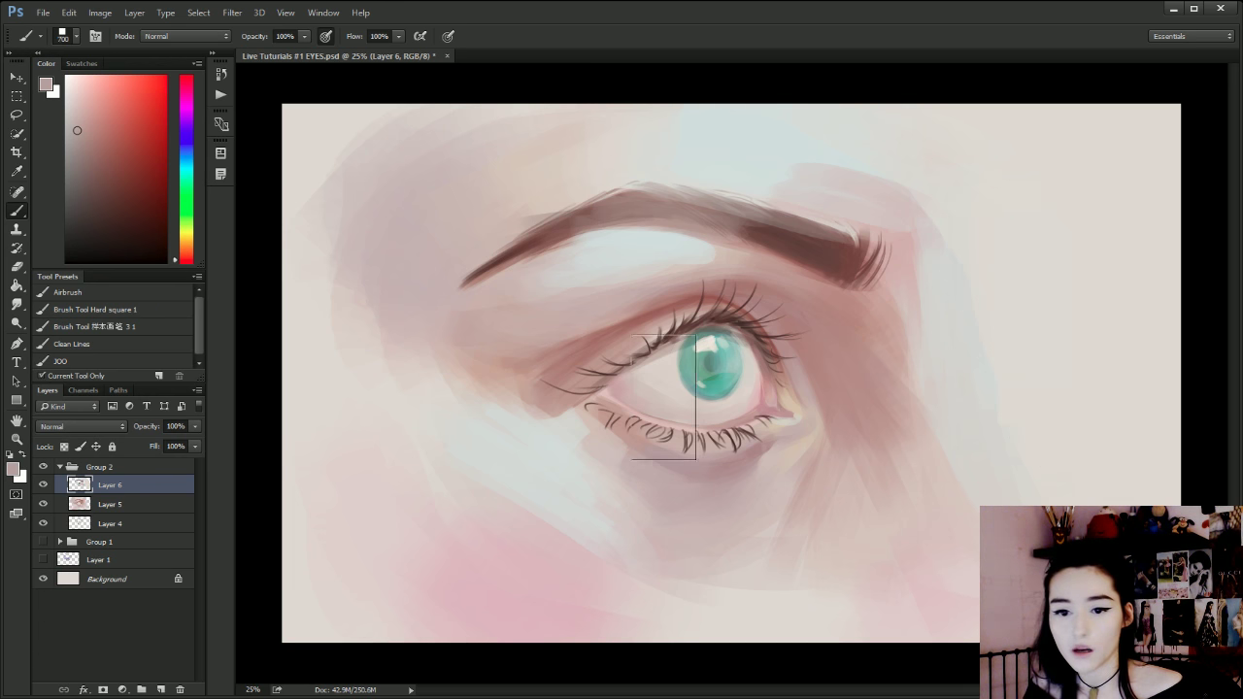
Try a dusty mauve stroke on the skin below the eye at brush size 100, and undo it.
{"action": "key", "text": "bracketleft"}
{"action": "key", "text": "bracketleft"}
{"action": "key", "text": "bracketleft"}
{"action": "key", "text": "bracketleft"}
{"action": "key", "text": "bracketleft"}
{"action": "key", "text": "bracketleft"}
{"action": "key", "text": "bracketleft"}
{"action": "key", "text": "bracketleft"}
{"action": "key", "text": "bracketleft"}
{"action": "key", "text": "bracketleft"}
{"action": "key", "text": "bracketleft"}
{"action": "key", "text": "bracketleft"}
{"action": "left_click_drag", "start_coordinate": [674, 505], "coordinate": [671, 519]}
{"action": "key", "text": "ctrl+z"}
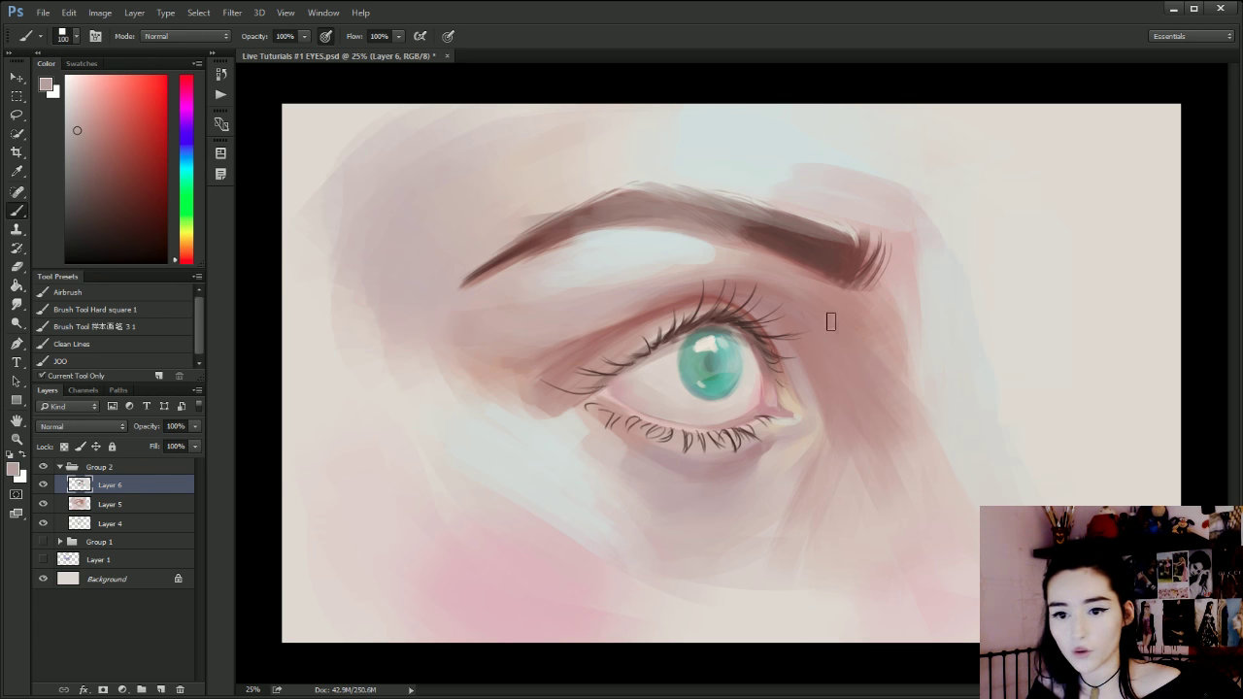
Paint dusty mauve over the shadow between the eye's inner corner and the nose bridge, trying brush sizes 200 to 400 and settling on 300.
{"action": "key", "text": "bracketright"}
{"action": "key", "text": "bracketright"}
{"action": "key", "text": "bracketright"}
{"action": "key", "text": "bracketright"}
{"action": "key", "text": "bracketright"}
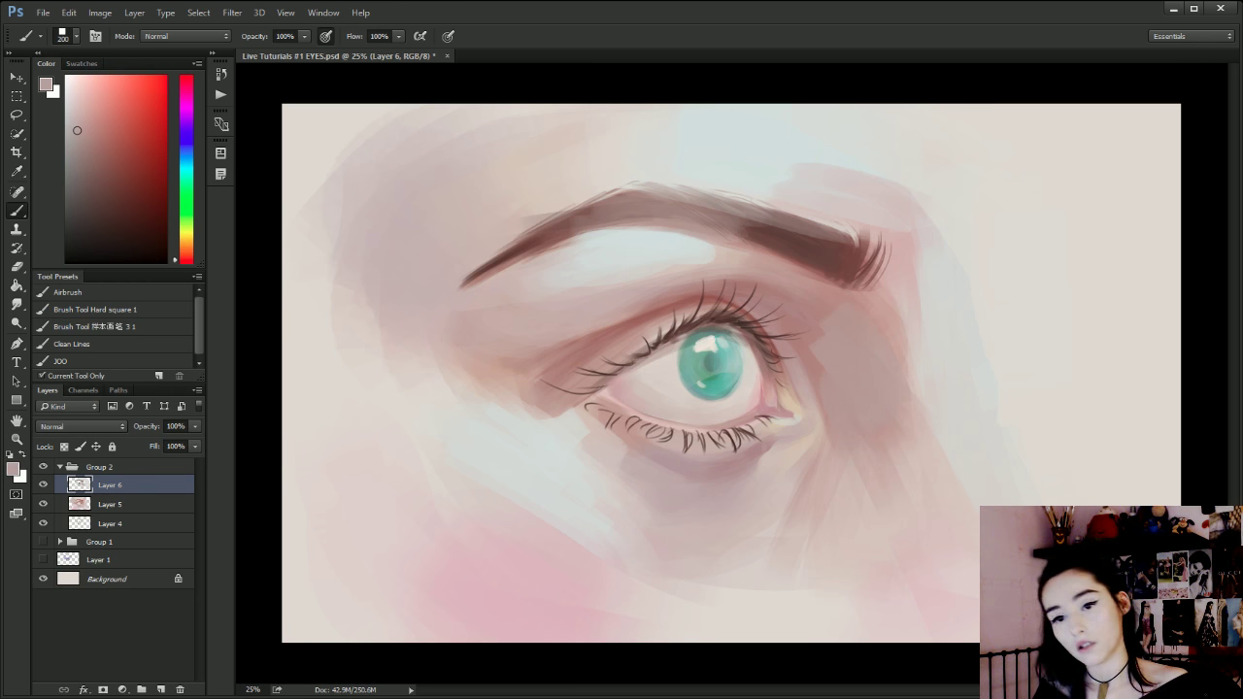
{"action": "mouse_move", "coordinate": [823, 328]}
{"action": "left_mouse_down"}
{"action": "mouse_move", "coordinate": [866, 360]}
{"action": "mouse_move", "coordinate": [832, 403]}
{"action": "mouse_move", "coordinate": [859, 371]}
{"action": "left_mouse_up"}
{"action": "key", "text": "bracketright"}
{"action": "key", "text": "bracketright"}
{"action": "key", "text": "bracketright"}
{"action": "key", "text": "bracketright"}
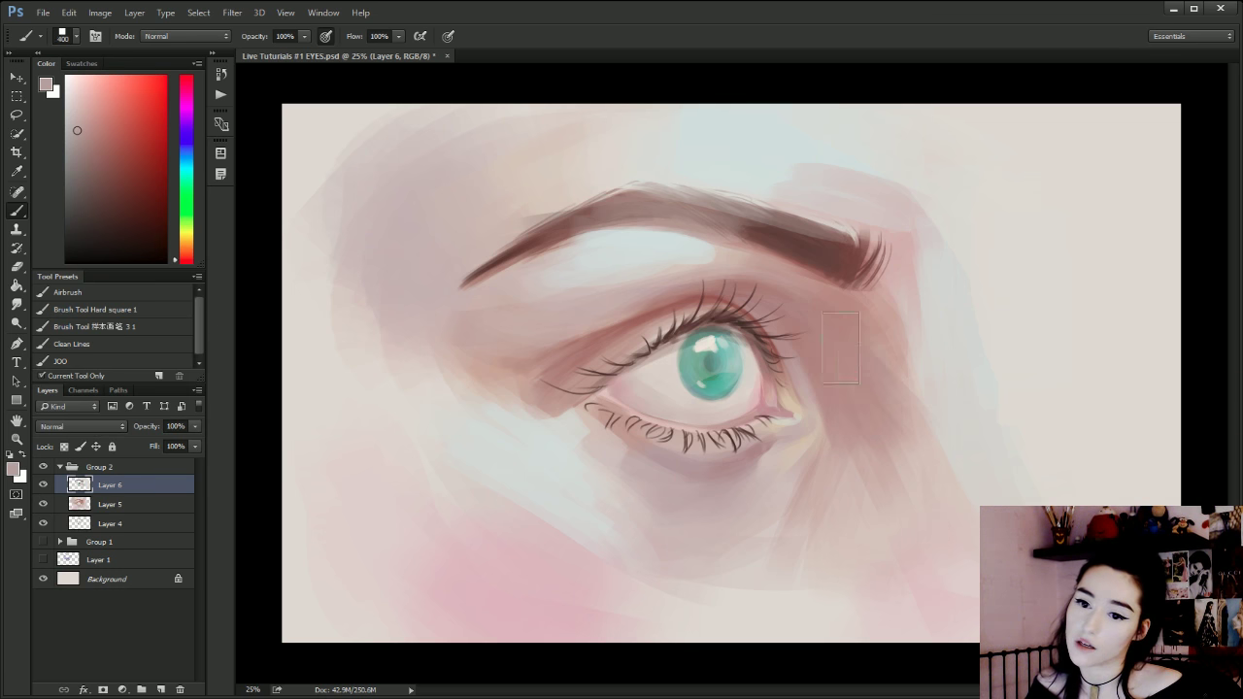
{"action": "key", "text": "bracketleft"}
{"action": "key", "text": "bracketleft"}
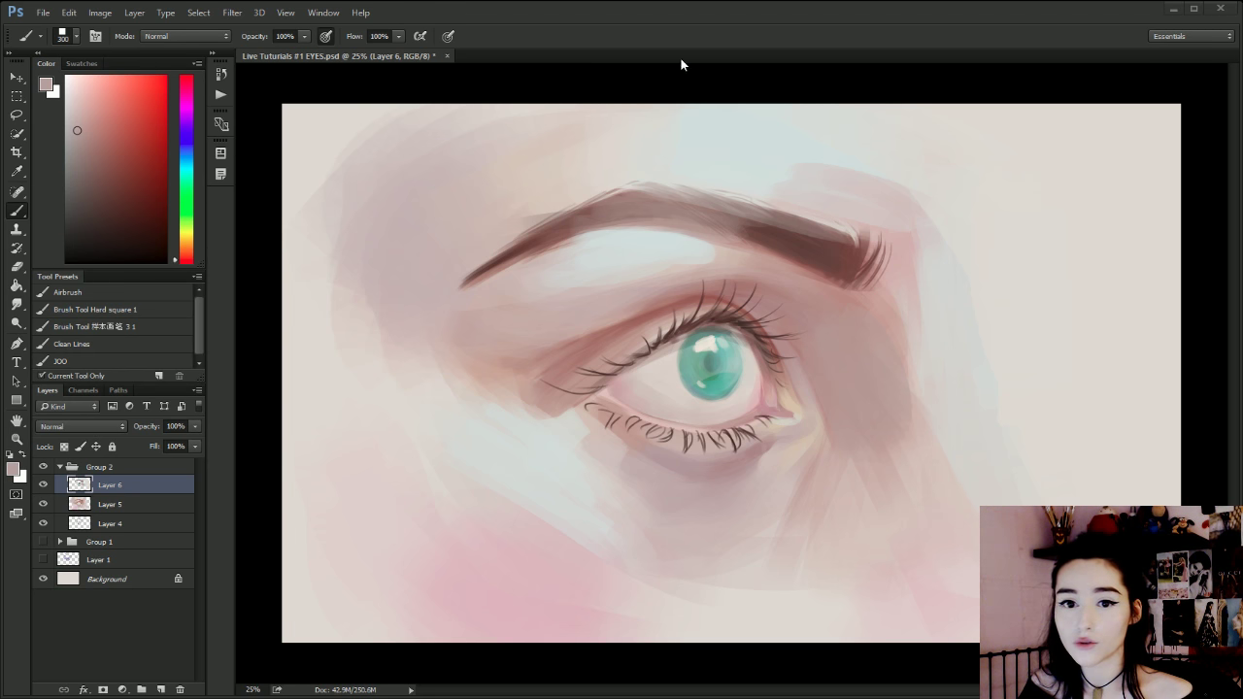
Hide Layer 6 to compare the painting with the layers beneath, and show it again.
{"action": "left_click", "coordinate": [700, 36]}
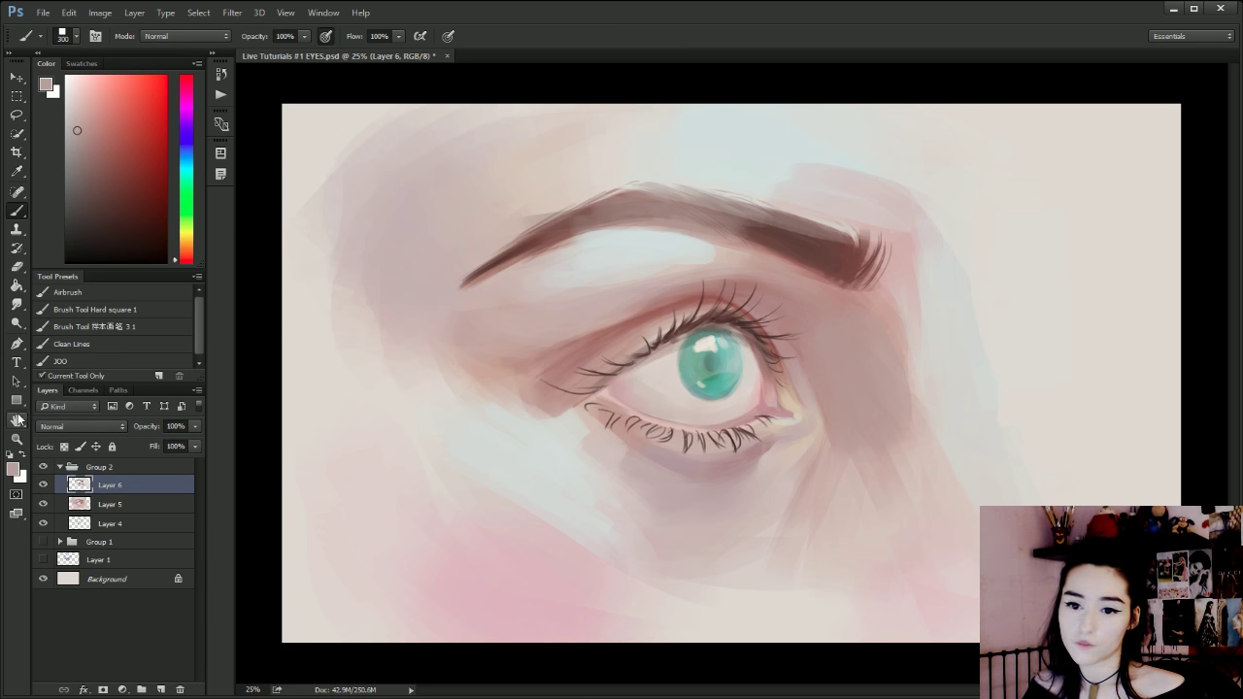
{"action": "left_click", "coordinate": [43, 484]}
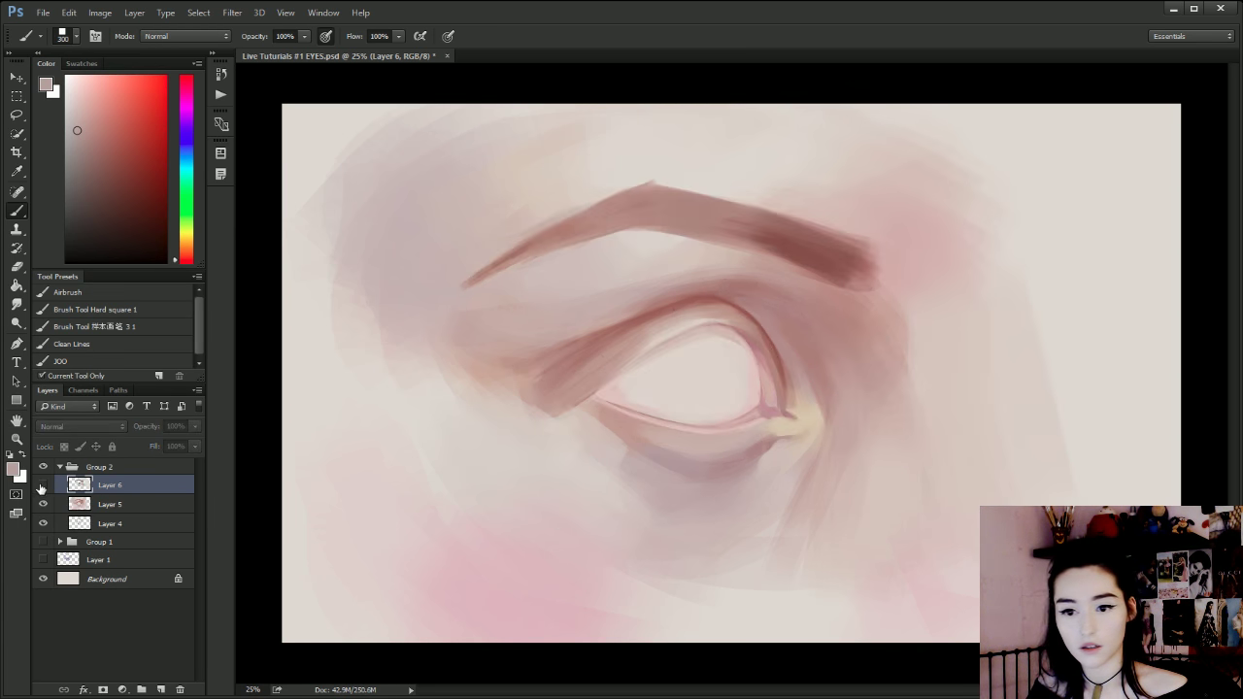
{"action": "left_click", "coordinate": [43, 486]}
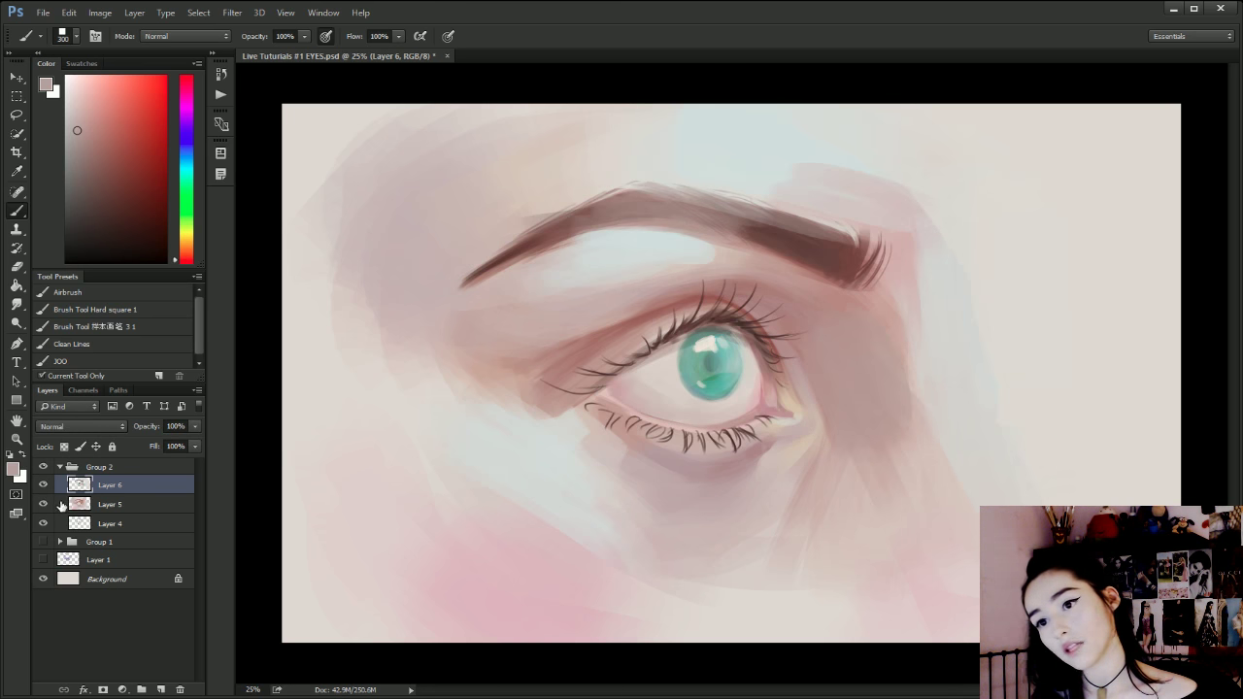
Sample the light grey from the cheek highlight and draw a circle around the eyeball at brush size 50.
{"action": "left_click", "coordinate": [552, 454], "text": "alt"}
{"action": "key", "text": "bracketleft"}
{"action": "key", "text": "bracketleft"}
{"action": "key", "text": "bracketleft"}
{"action": "key", "text": "bracketleft"}
{"action": "key", "text": "bracketleft"}
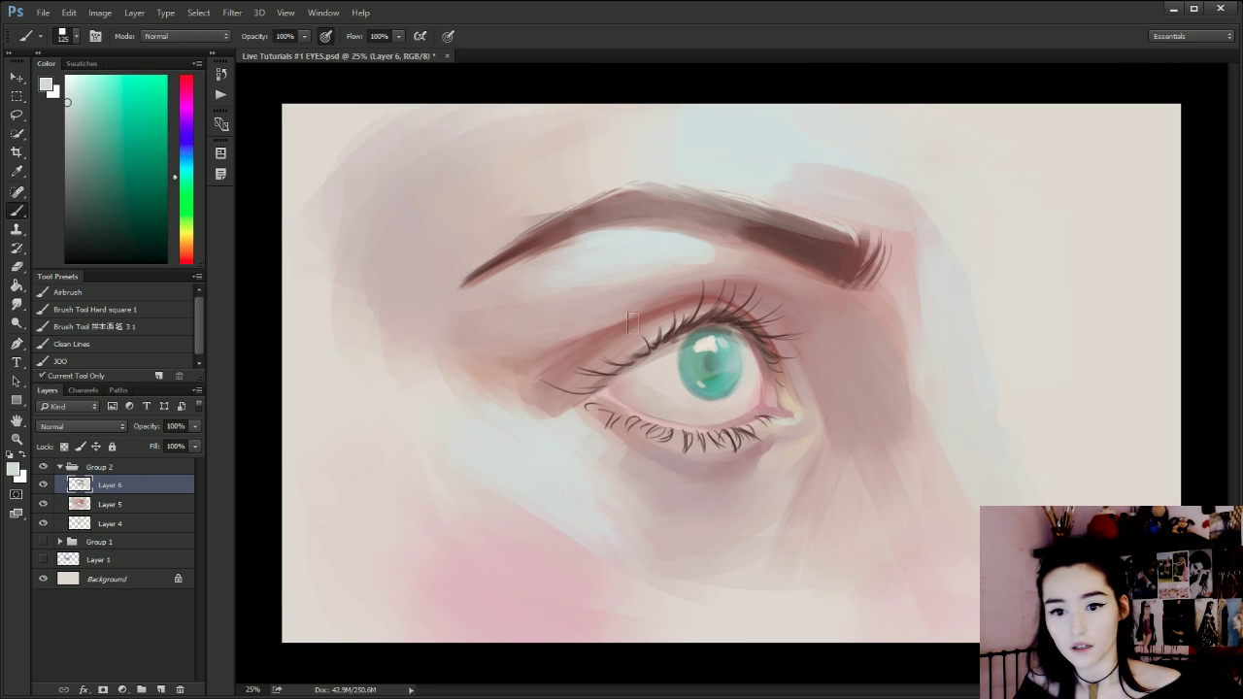
{"action": "mouse_move", "coordinate": [569, 324]}
{"action": "left_mouse_down"}
{"action": "mouse_move", "coordinate": [660, 269]}
{"action": "mouse_move", "coordinate": [586, 444]}
{"action": "mouse_move", "coordinate": [657, 242]}
{"action": "mouse_move", "coordinate": [657, 459]}
{"action": "left_mouse_up"}
{"action": "key", "text": "ctrl+z"}
{"action": "key", "text": "bracketleft"}
{"action": "key", "text": "bracketleft"}
{"action": "key", "text": "bracketleft"}
{"action": "key", "text": "bracketleft"}
{"action": "key", "text": "bracketleft"}
{"action": "key", "text": "bracketleft"}
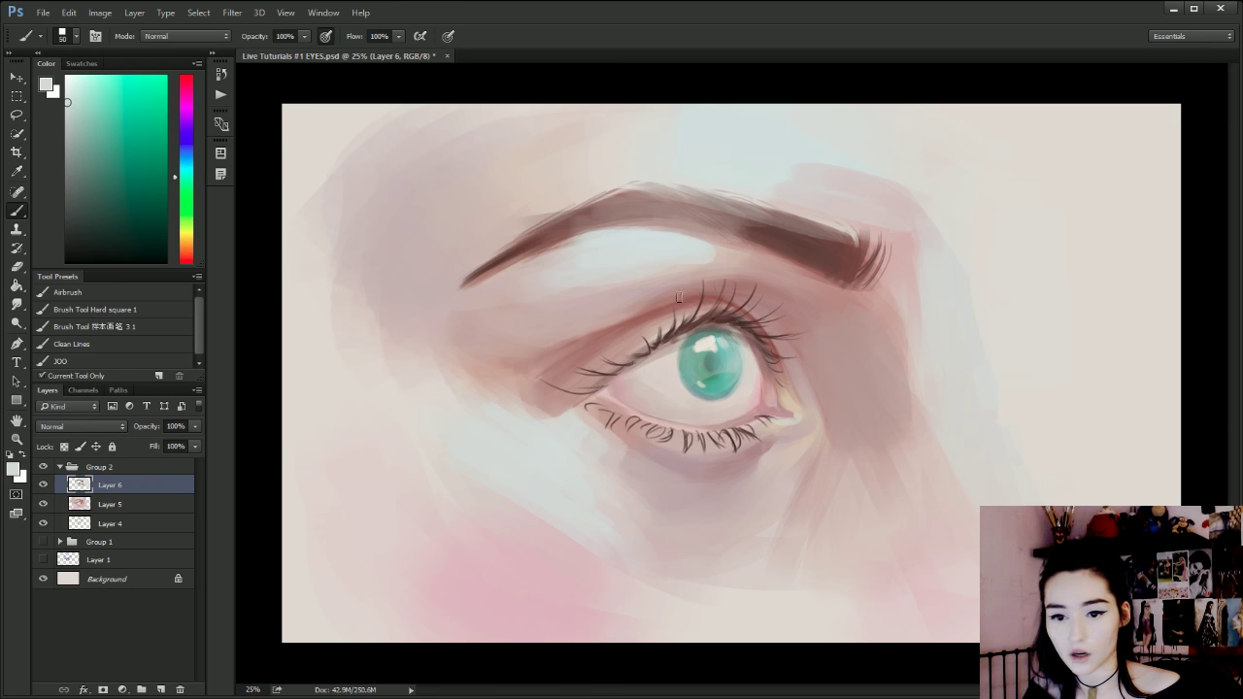
{"action": "mouse_move", "coordinate": [680, 289]}
{"action": "left_mouse_down"}
{"action": "mouse_move", "coordinate": [770, 384]}
{"action": "mouse_move", "coordinate": [634, 470]}
{"action": "mouse_move", "coordinate": [577, 388]}
{"action": "mouse_move", "coordinate": [650, 289]}
{"action": "mouse_move", "coordinate": [744, 314]}
{"action": "mouse_move", "coordinate": [640, 289]}
{"action": "mouse_move", "coordinate": [600, 447]}
{"action": "mouse_move", "coordinate": [755, 411]}
{"action": "left_mouse_up"}
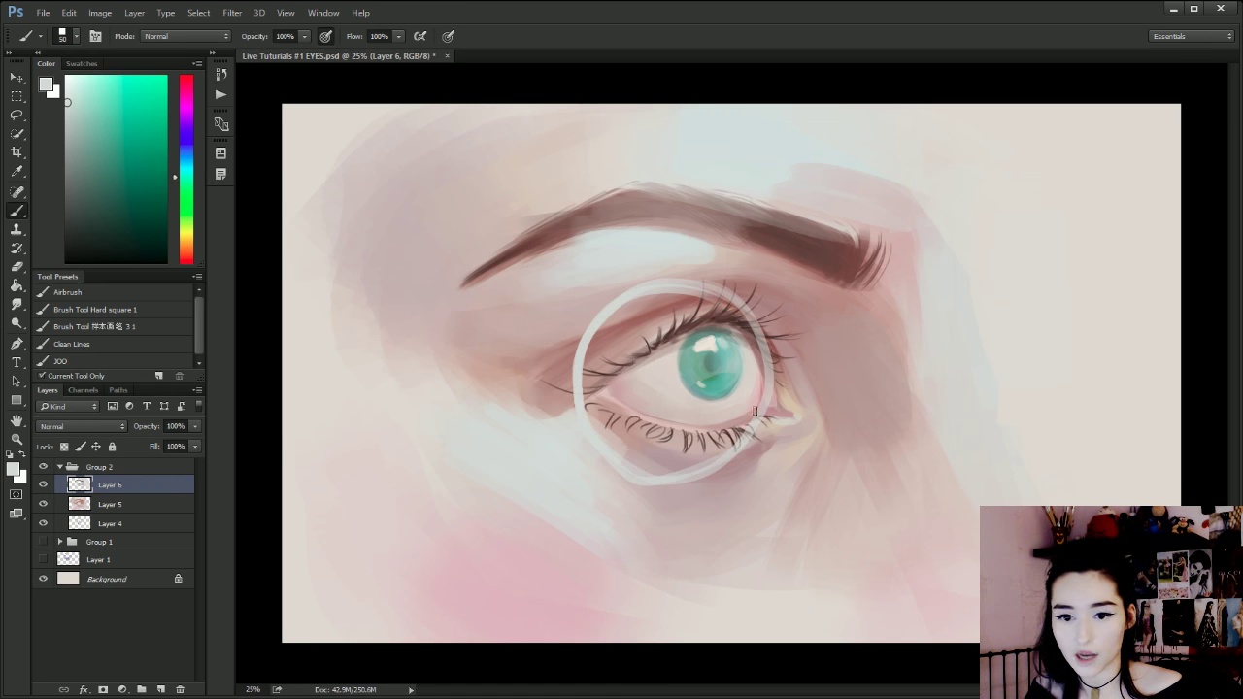
{"action": "left_click_drag", "start_coordinate": [730, 303], "coordinate": [637, 478]}
{"action": "mouse_move", "coordinate": [760, 342]}
{"action": "left_mouse_down"}
{"action": "mouse_move", "coordinate": [672, 477]}
{"action": "mouse_move", "coordinate": [639, 474]}
{"action": "left_mouse_up"}
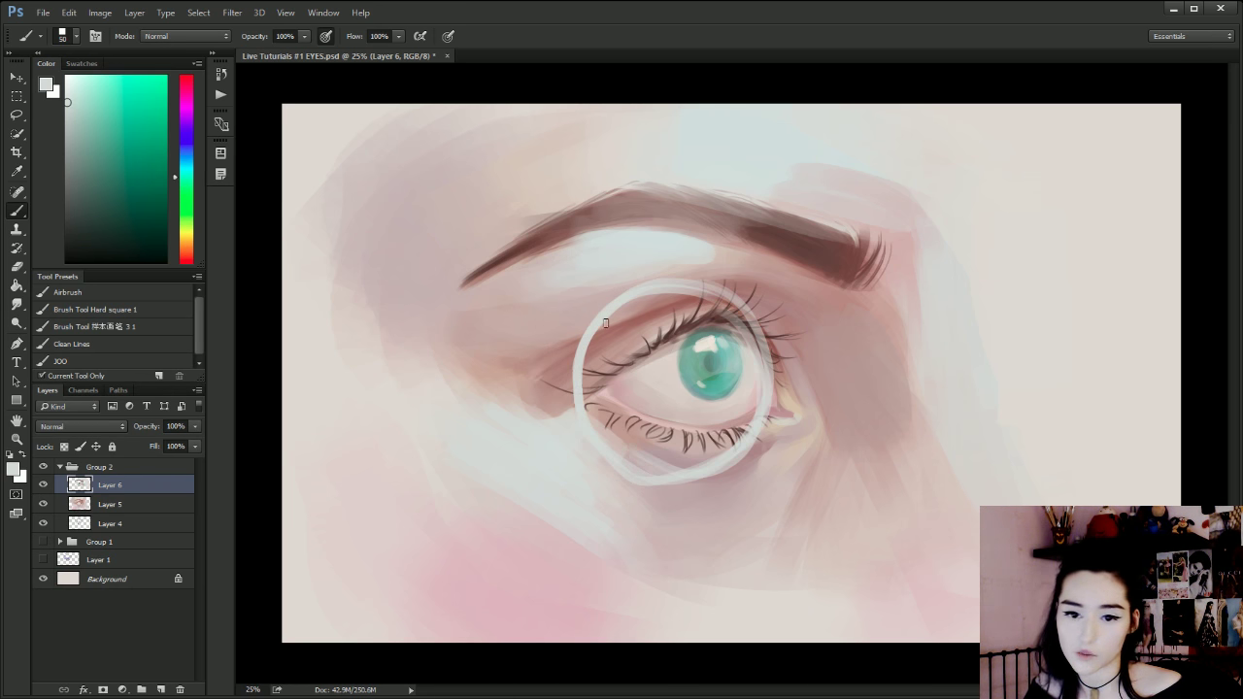
Try curved form lines over the circle drawn around the eyeball, undoing the first one.
{"action": "left_click_drag", "start_coordinate": [635, 287], "coordinate": [625, 478]}
{"action": "key", "text": "ctrl+z"}
{"action": "mouse_move", "coordinate": [744, 436]}
{"action": "left_mouse_down"}
{"action": "mouse_move", "coordinate": [666, 472]}
{"action": "mouse_move", "coordinate": [585, 403]}
{"action": "left_mouse_up"}
Undo all the light grey guide strokes drawn around the eyeball.
{"action": "key", "text": "ctrl+alt+z"}
{"action": "key", "text": "ctrl+alt+z"}
{"action": "key", "text": "ctrl+alt+z"}
{"action": "key", "text": "ctrl+alt+z"}
{"action": "key", "text": "ctrl+alt+z"}
{"action": "key", "text": "ctrl+alt+z"}
{"action": "key", "text": "ctrl+alt+z"}
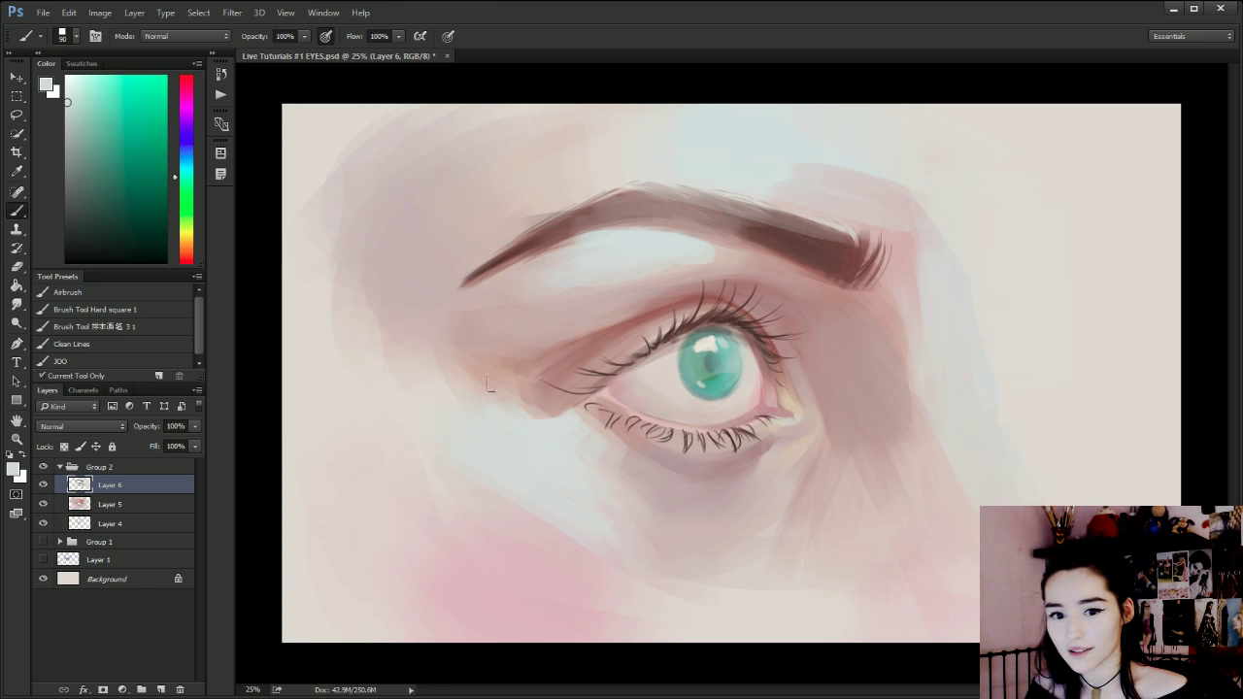
{"action": "key", "text": "ctrl+alt+z"}
Try a light grey stroke along the outer end of the eyelid crease at brush size 25, and undo it.
{"action": "key", "text": "["}
{"action": "key", "text": "["}
{"action": "key", "text": "["}
{"action": "key", "text": "["}
{"action": "key", "text": "["}
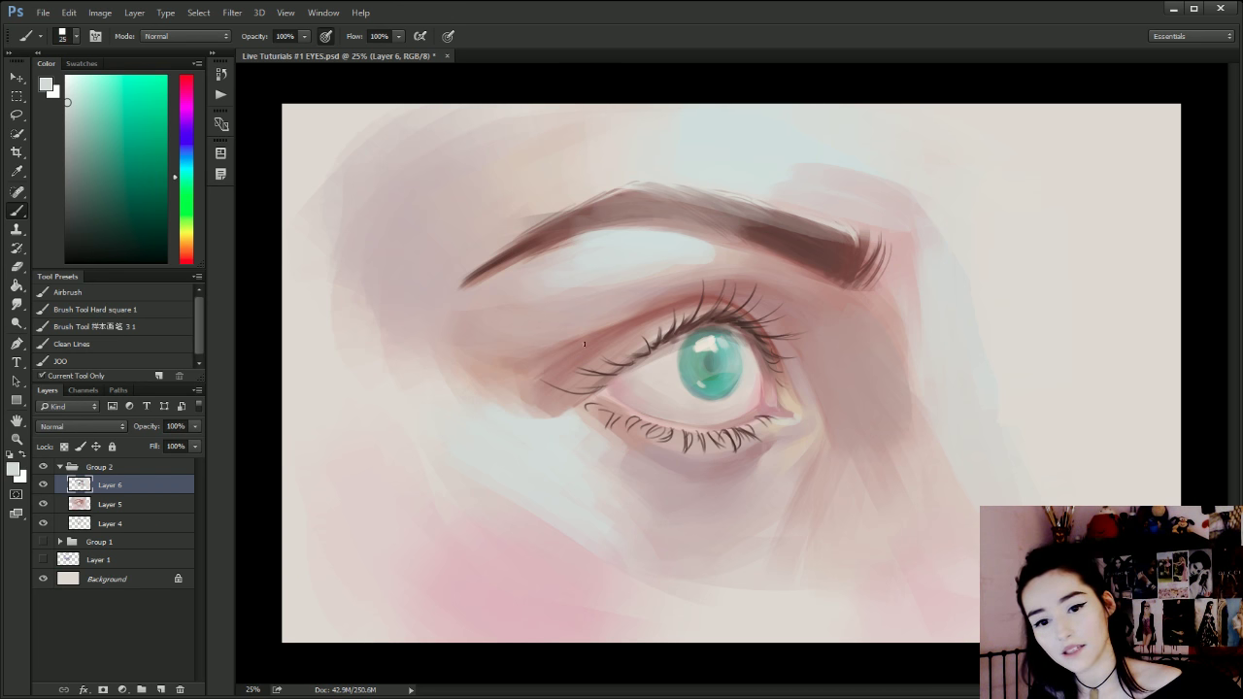
{"action": "left_click_drag", "start_coordinate": [515, 393], "coordinate": [587, 345]}
{"action": "key", "text": "ctrl+alt+z"}
Sample the dusty pink from the upper eyelid and refine the outer end of the eyelid crease at brush size 25.
{"action": "left_click", "coordinate": [596, 311], "text": "alt"}
{"action": "key", "text": "bracketright"}
{"action": "key", "text": "bracketright"}
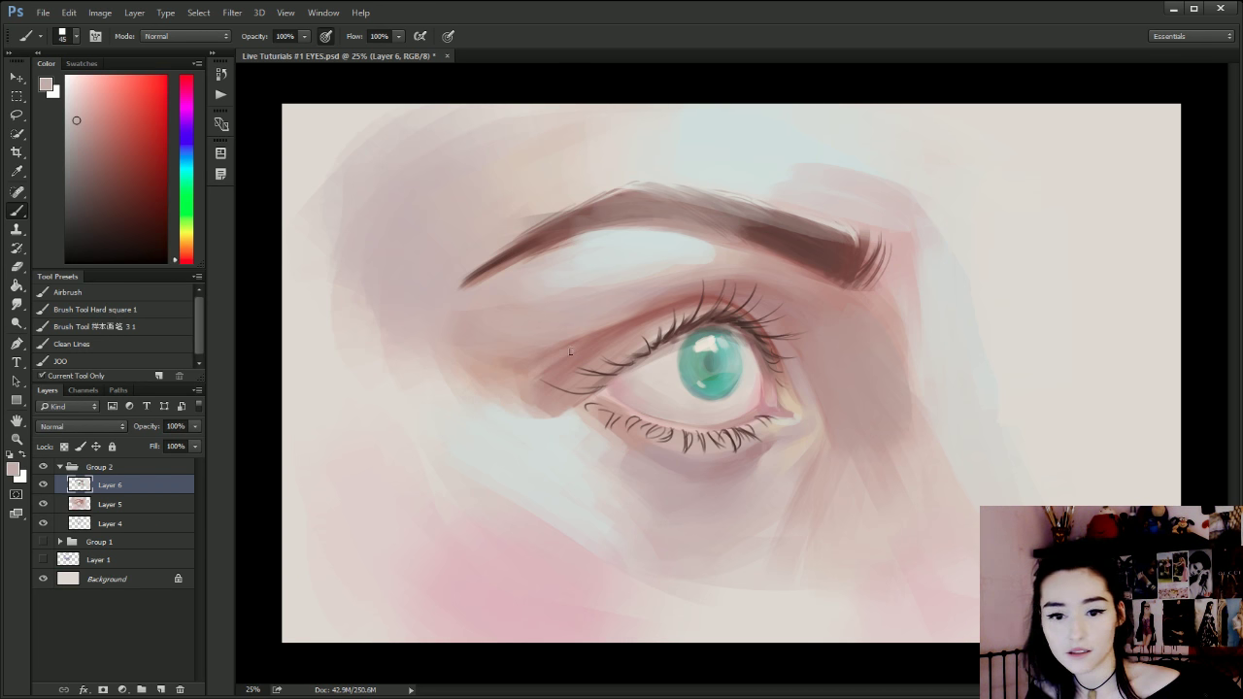
{"action": "key", "text": "bracketleft"}
{"action": "key", "text": "bracketleft"}
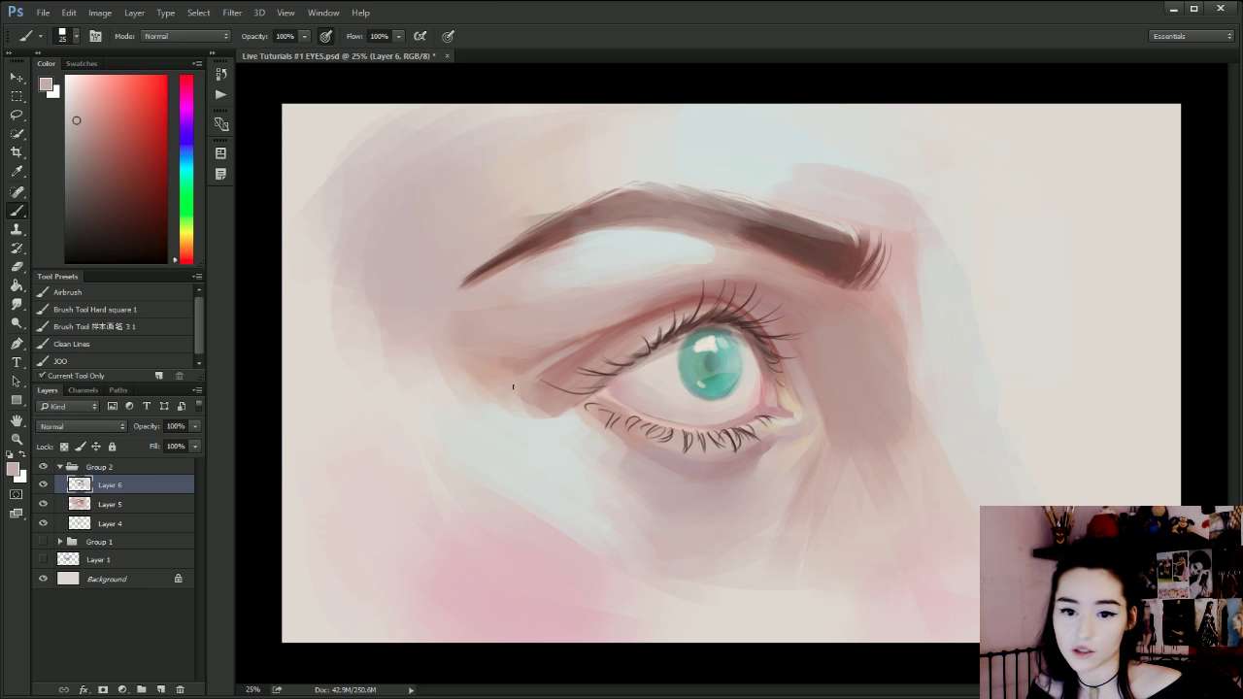
Paint dusty pink over the shadow beyond the eye's outer corner at brush size 100.
{"action": "key", "text": "bracketright"}
{"action": "key", "text": "bracketright"}
{"action": "key", "text": "bracketright"}
{"action": "key", "text": "bracketright"}
{"action": "key", "text": "bracketright"}
{"action": "key", "text": "bracketright"}
{"action": "key", "text": "bracketright"}
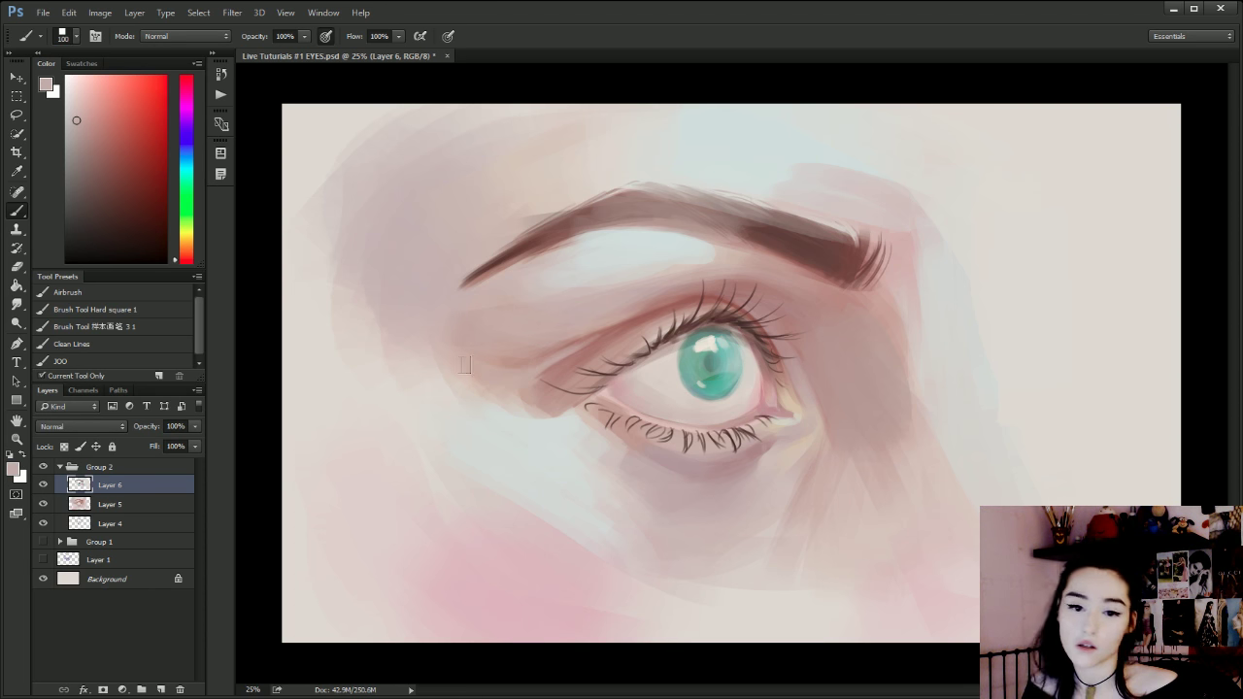
Sample a deeper dusty rose from the outer eyelid and darken the hollow below the brow's tail at brush size 200.
{"action": "left_click", "coordinate": [486, 345], "text": "alt"}
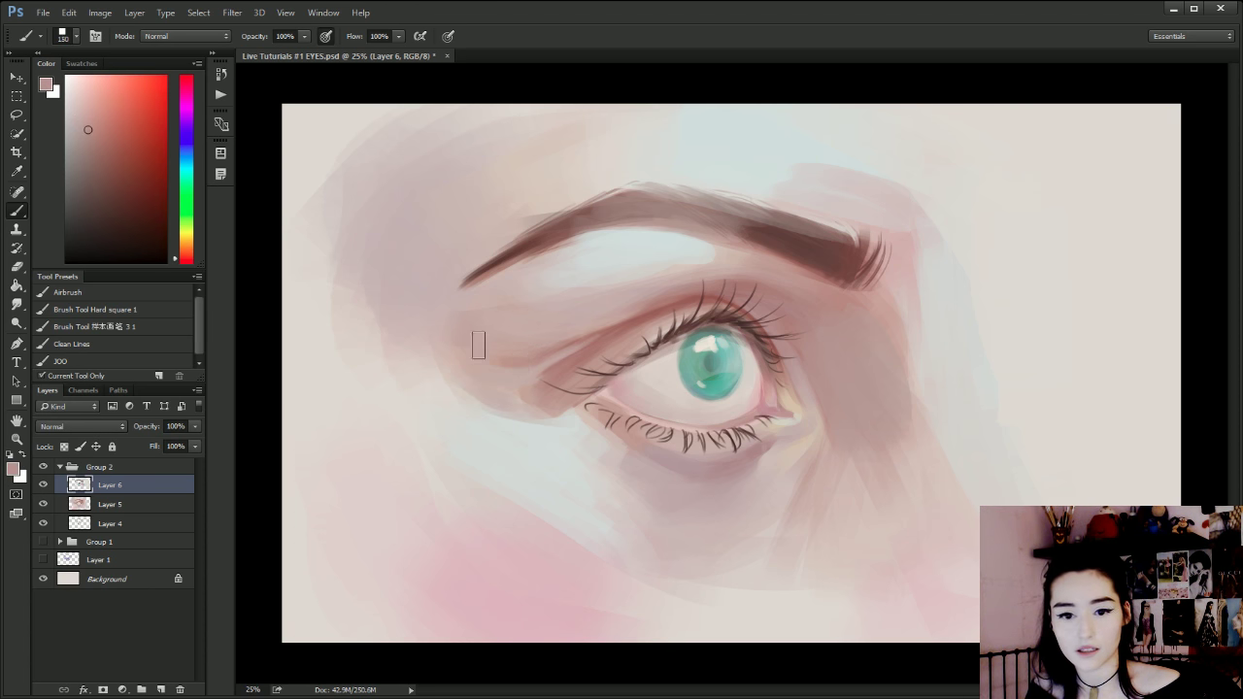
{"action": "key", "text": "bracketright"}
{"action": "key", "text": "bracketright"}
{"action": "key", "text": "bracketright"}
{"action": "key", "text": "bracketright"}
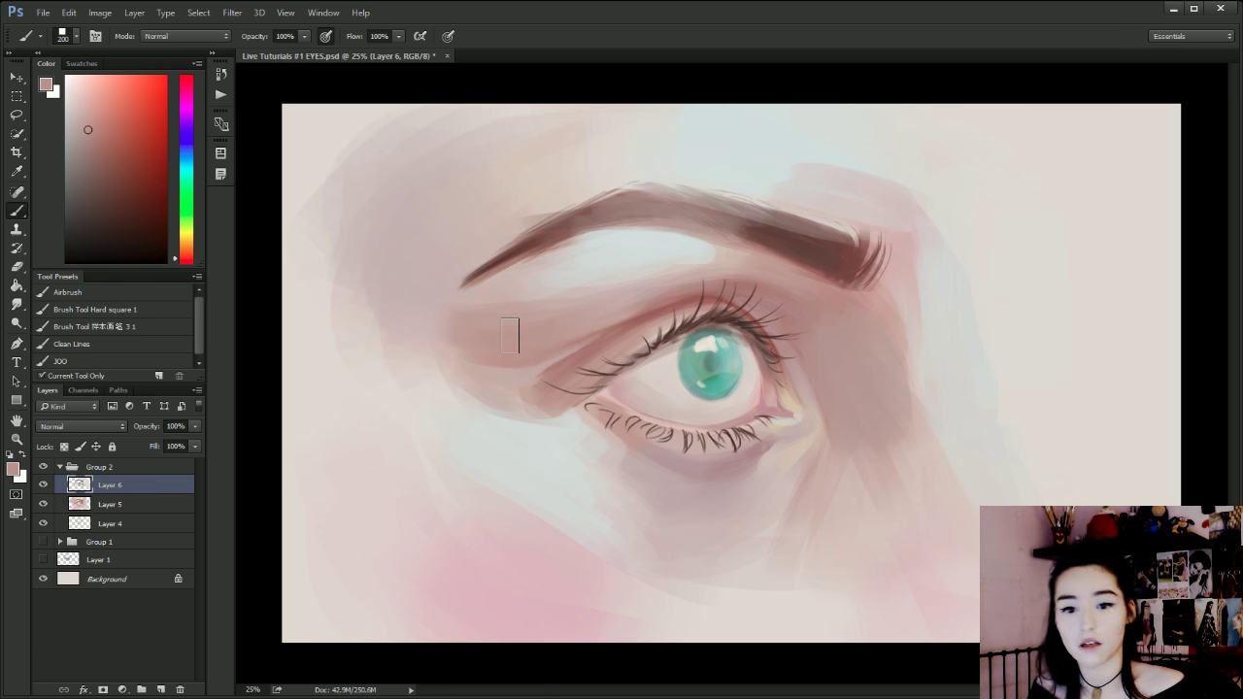
{"action": "key", "text": "bracketright"}
Sample the lighter dusty pink near the outer corner and soften the lower edge of the eyelid shadow at brush sizes 45 to 100.
{"action": "key", "text": "bracketleft"}
{"action": "key", "text": "bracketleft"}
{"action": "key", "text": "bracketleft"}
{"action": "key", "text": "bracketleft"}
{"action": "key", "text": "bracketleft"}
{"action": "key", "text": "bracketleft"}
{"action": "key", "text": "bracketleft"}
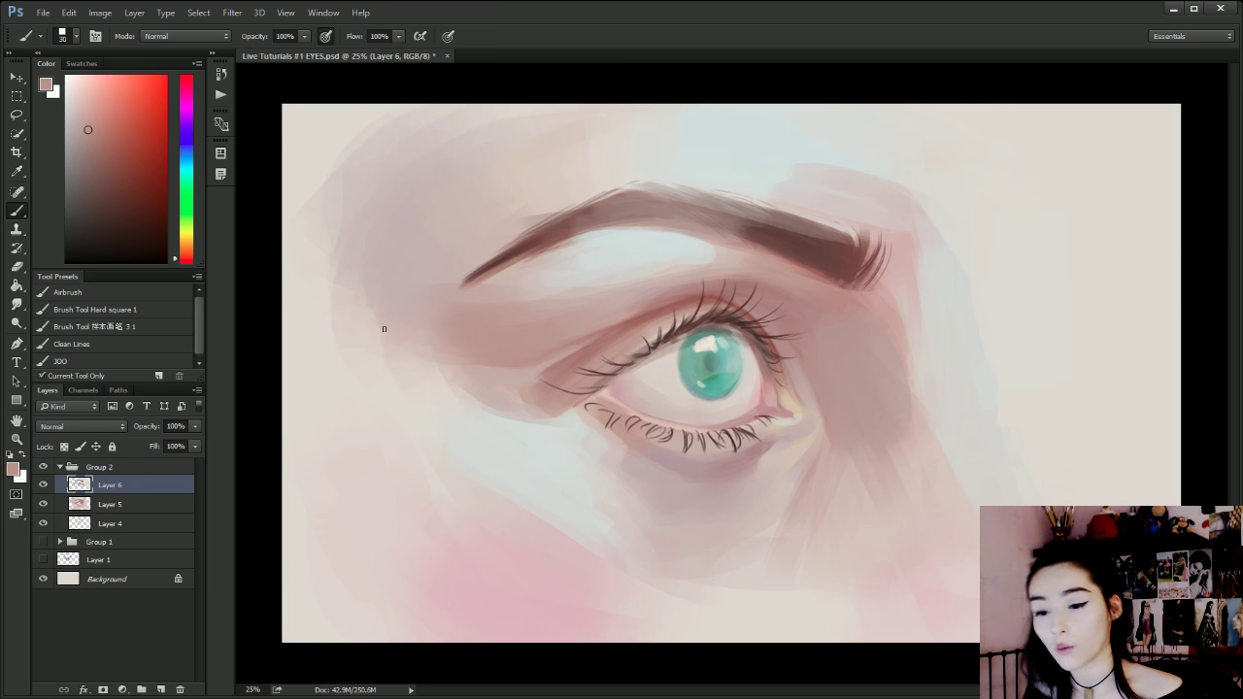
{"action": "left_click", "coordinate": [527, 376], "text": "alt"}
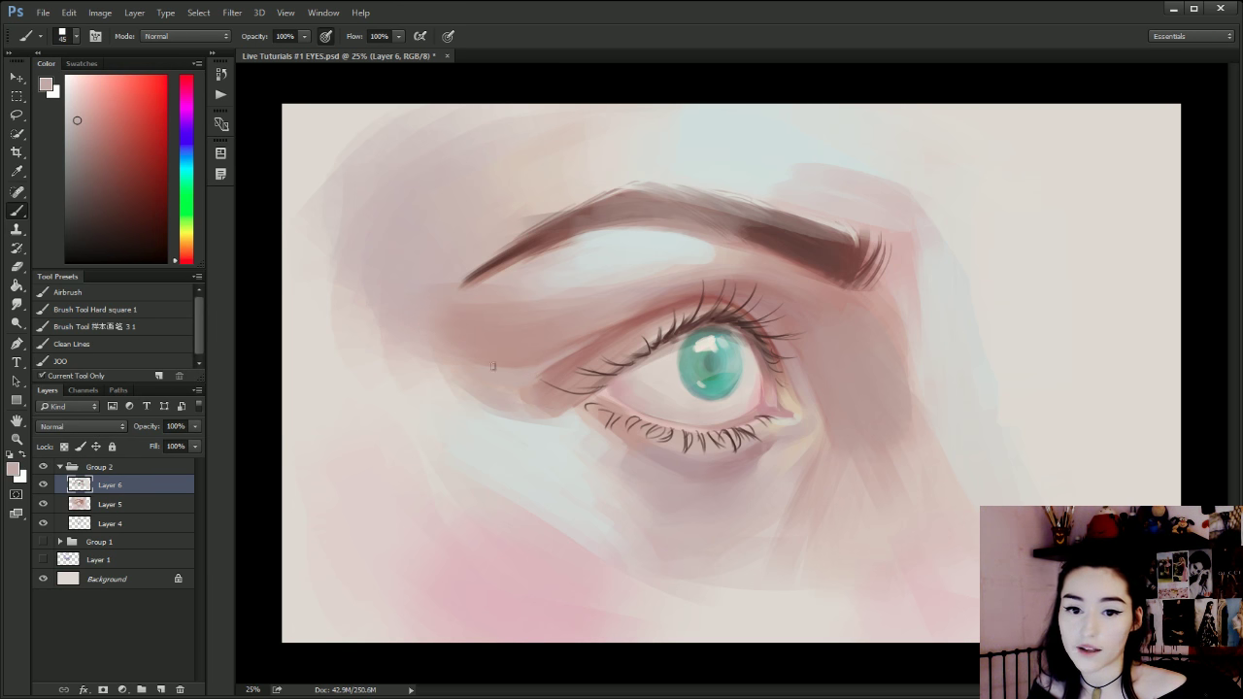
{"action": "key", "text": "bracketright"}
{"action": "key", "text": "bracketright"}
{"action": "key", "text": "bracketright"}
{"action": "key", "text": "bracketright"}
{"action": "key", "text": "bracketright"}
{"action": "key", "text": "bracketright"}
{"action": "key", "text": "bracketright"}
{"action": "key", "text": "bracketright"}
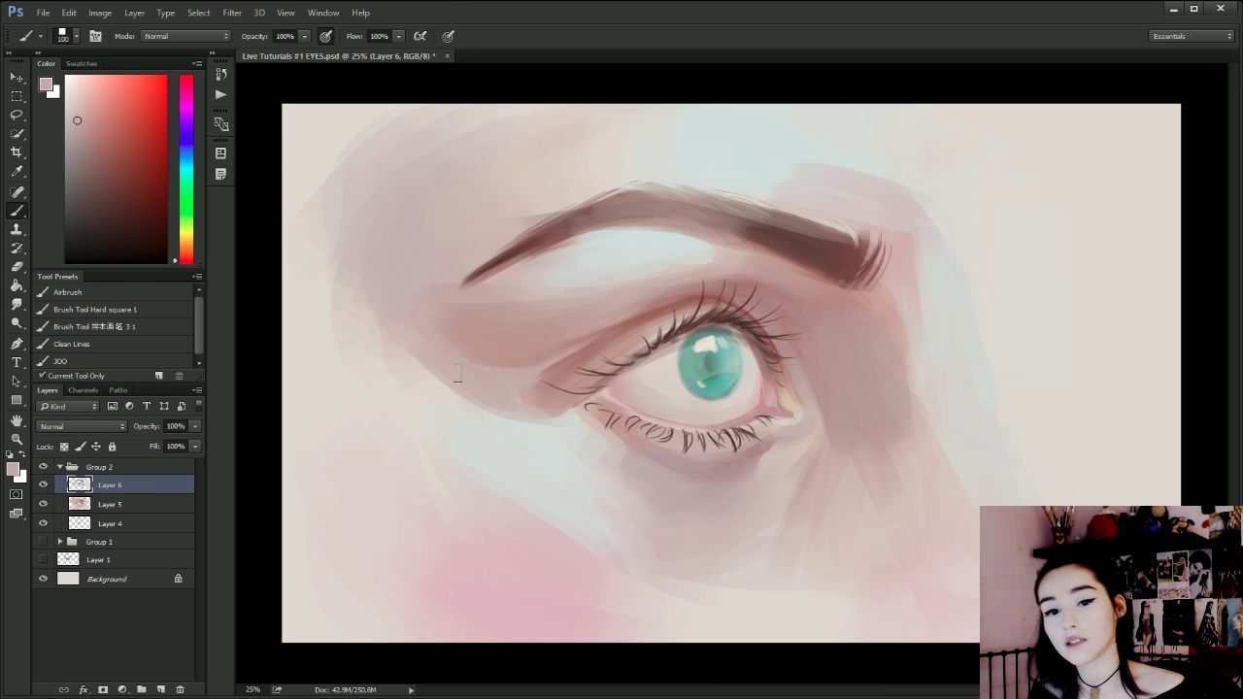
Try a broad dusty pink stroke over the outer eyelid and brow tail at brush size 200, and undo it.
{"action": "key", "text": "bracketright"}
{"action": "key", "text": "bracketright"}
{"action": "key", "text": "bracketright"}
{"action": "key", "text": "bracketright"}
{"action": "left_click_drag", "start_coordinate": [402, 283], "coordinate": [438, 290]}
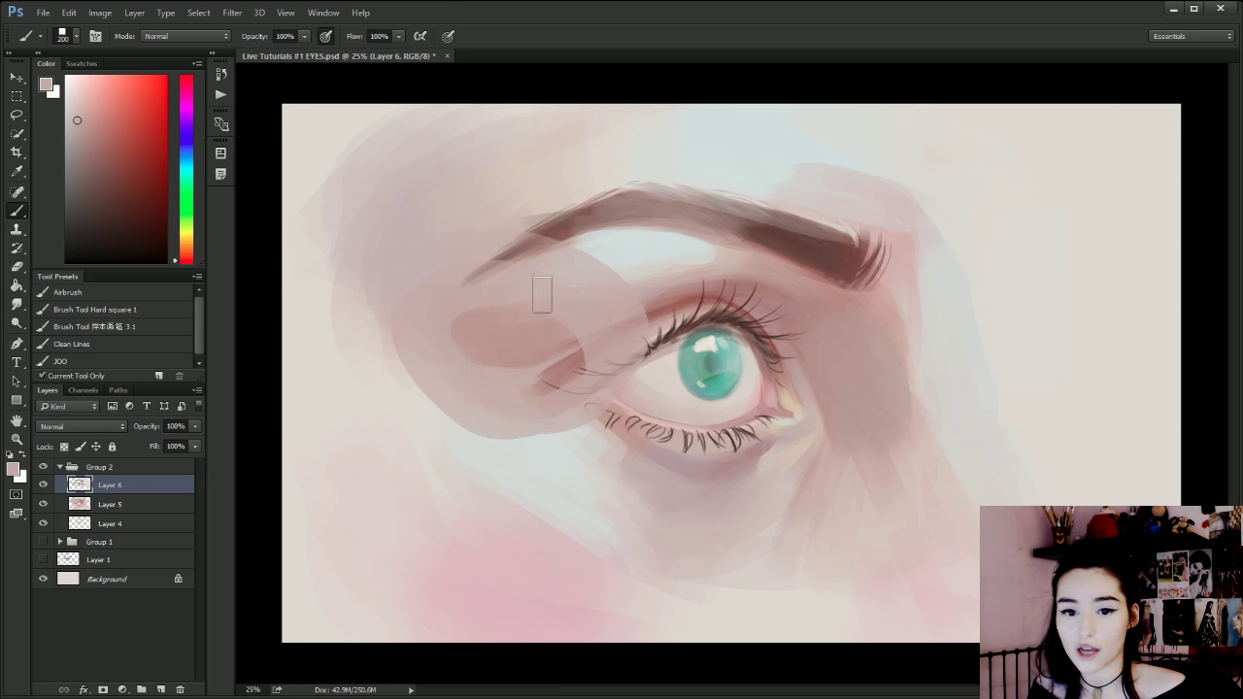
{"action": "key", "text": "ctrl+z"}
Sample the dusty rose from the outer eyelid shadow and paint it over the temple beside the brow's tail, trying brush sizes up to 800.
{"action": "left_click", "coordinate": [454, 342], "text": "alt"}
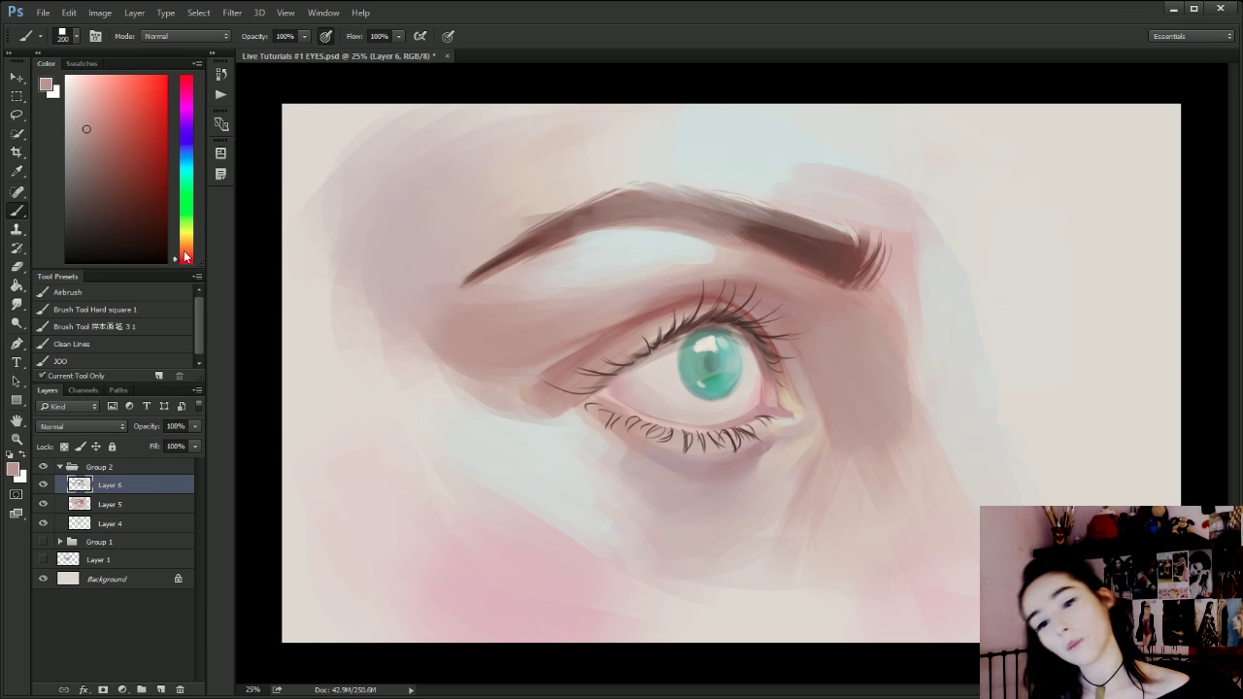
{"action": "key", "text": "bracketright"}
{"action": "key", "text": "bracketright"}
{"action": "key", "text": "bracketright"}
{"action": "key", "text": "bracketright"}
{"action": "key", "text": "bracketright"}
{"action": "key", "text": "bracketright"}
{"action": "key", "text": "bracketright"}
{"action": "key", "text": "bracketleft"}
{"action": "key", "text": "bracketleft"}
{"action": "key", "text": "bracketleft"}
{"action": "key", "text": "bracketleft"}
{"action": "key", "text": "bracketleft"}
{"action": "key", "text": "bracketleft"}
{"action": "key", "text": "bracketleft"}
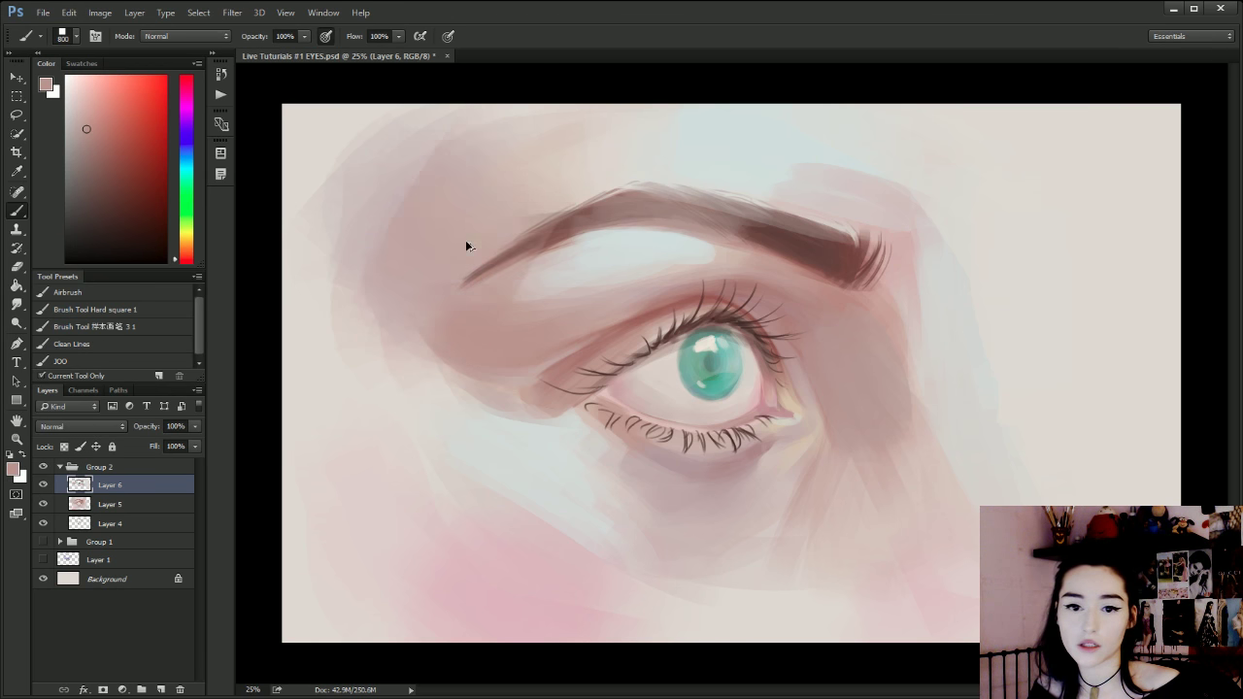
Sample the softer dusty rose below the brow's tail and paint it broadly across the forehead above the brow at brush size 600.
{"action": "left_click", "coordinate": [449, 297], "text": "alt"}
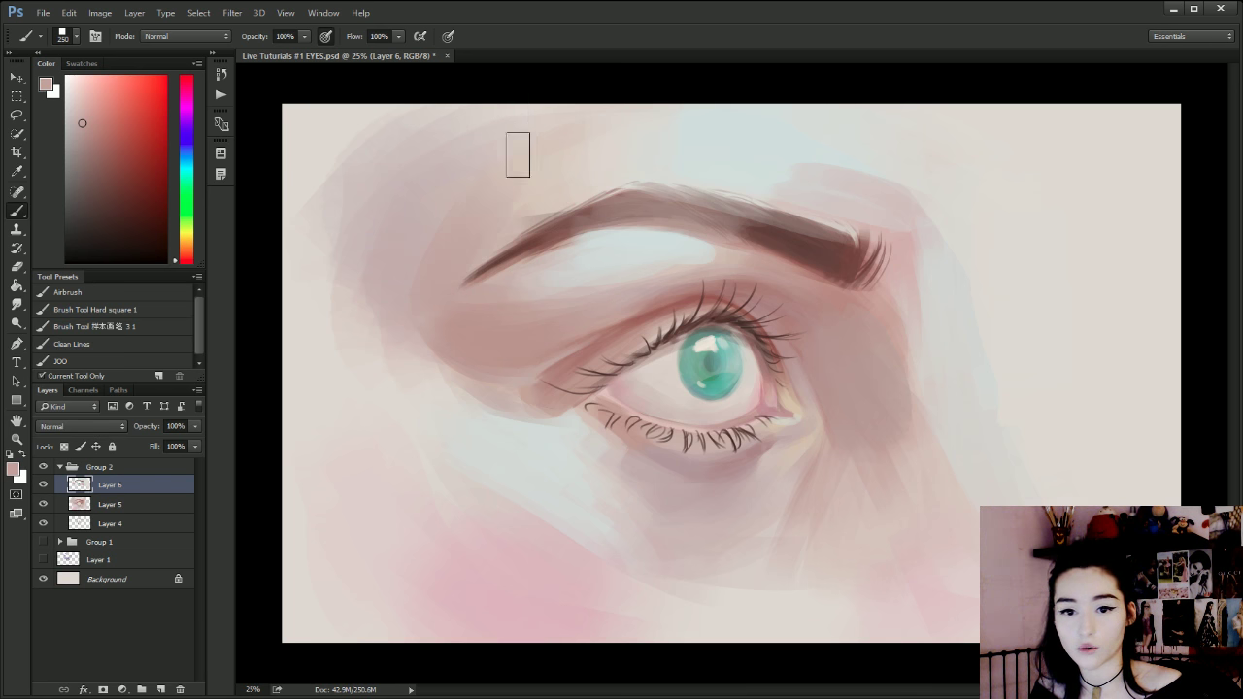
{"action": "key", "text": "bracketright"}
{"action": "key", "text": "bracketright"}
{"action": "key", "text": "bracketright"}
{"action": "key", "text": "bracketright"}
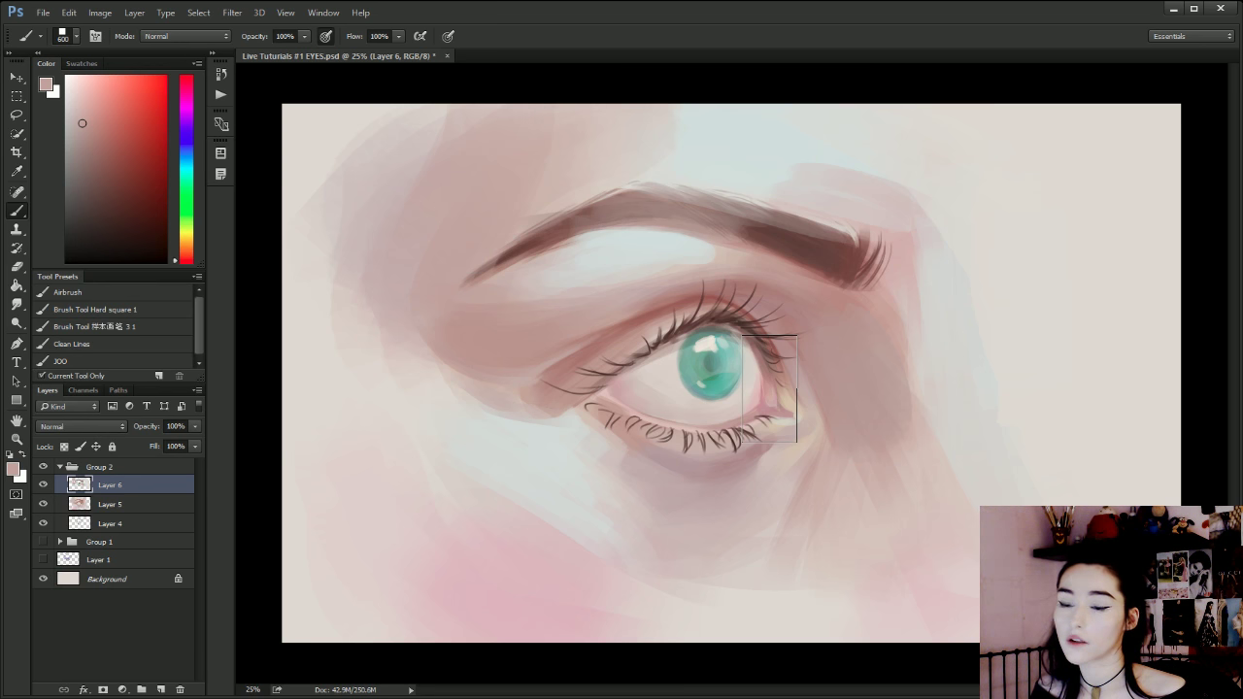
Paint dusty rose over the lower part of the pale brow-bone highlight at brush sizes 150 to 250.
{"action": "key", "text": "bracketleft"}
{"action": "key", "text": "bracketleft"}
{"action": "key", "text": "bracketleft"}
{"action": "key", "text": "bracketleft"}
{"action": "key", "text": "bracketleft"}
{"action": "key", "text": "bracketleft"}
{"action": "key", "text": "bracketleft"}
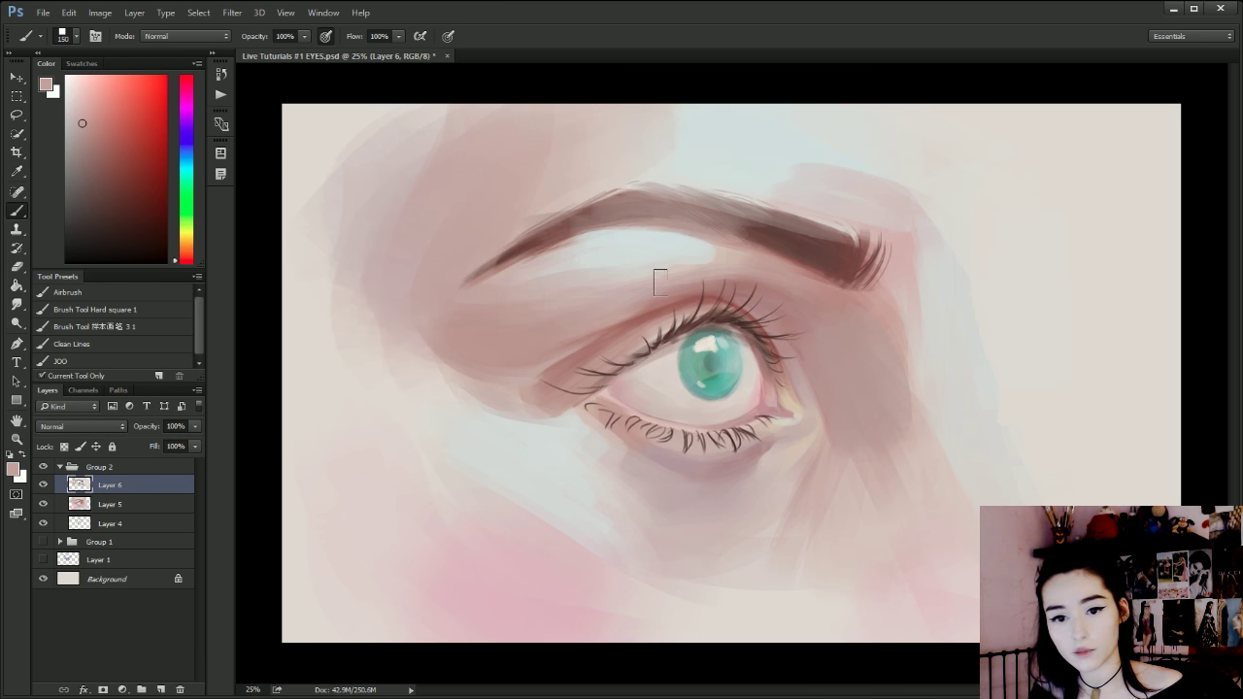
{"action": "key", "text": "bracketright"}
{"action": "key", "text": "bracketright"}
{"action": "key", "text": "bracketright"}
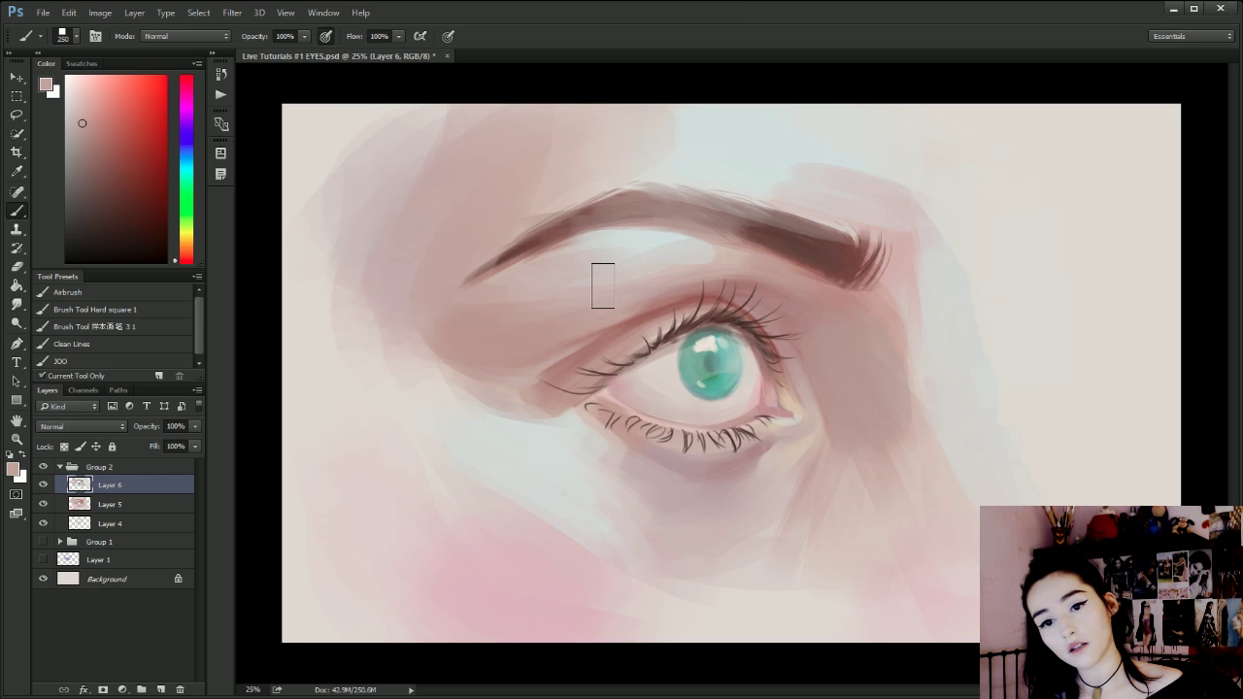
{"action": "key", "text": "bracketleft"}
{"action": "key", "text": "bracketleft"}
{"action": "key", "text": "bracketleft"}
Sample the pale pink beside the brow-bone highlight and blend its inner end, reducing the brush size to 60.
{"action": "left_click", "coordinate": [720, 255], "text": "alt"}
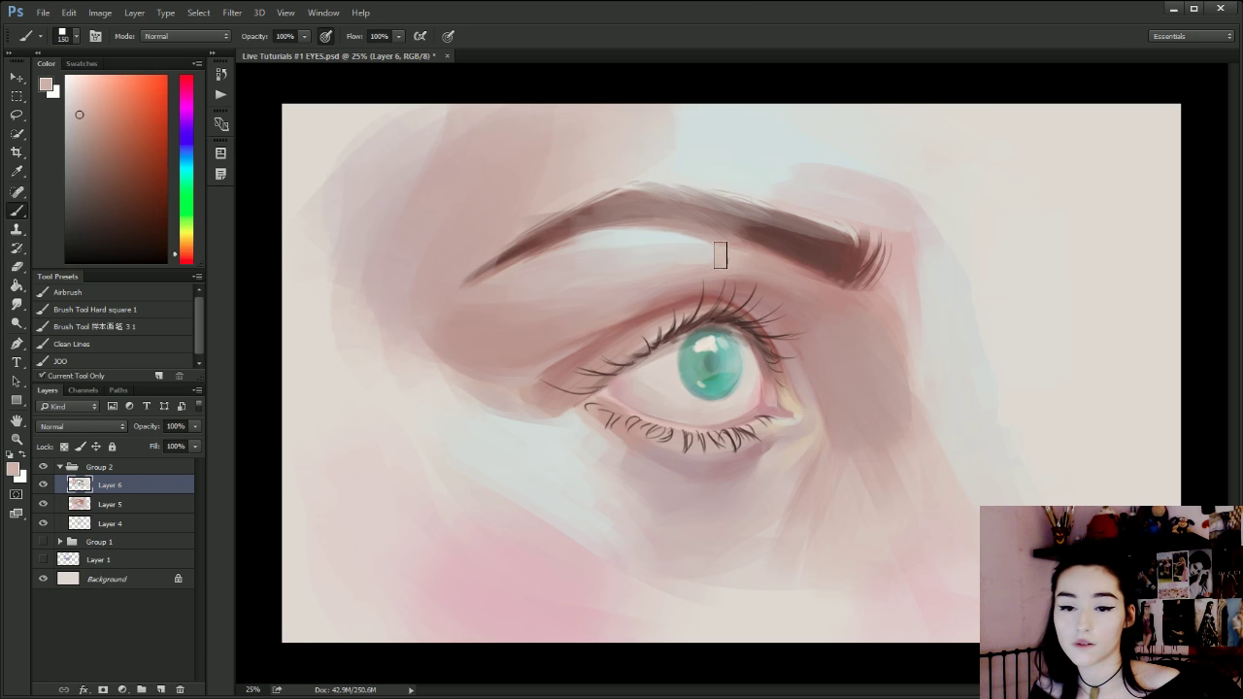
{"action": "key", "text": "bracketleft"}
{"action": "key", "text": "bracketleft"}
{"action": "key", "text": "bracketleft"}
{"action": "key", "text": "bracketleft"}
{"action": "key", "text": "bracketleft"}
{"action": "key", "text": "bracketleft"}
Sample the pale blue from the forehead and touch up the highlight beneath the brow at brush size 40.
{"action": "left_click", "coordinate": [752, 147], "text": "alt"}
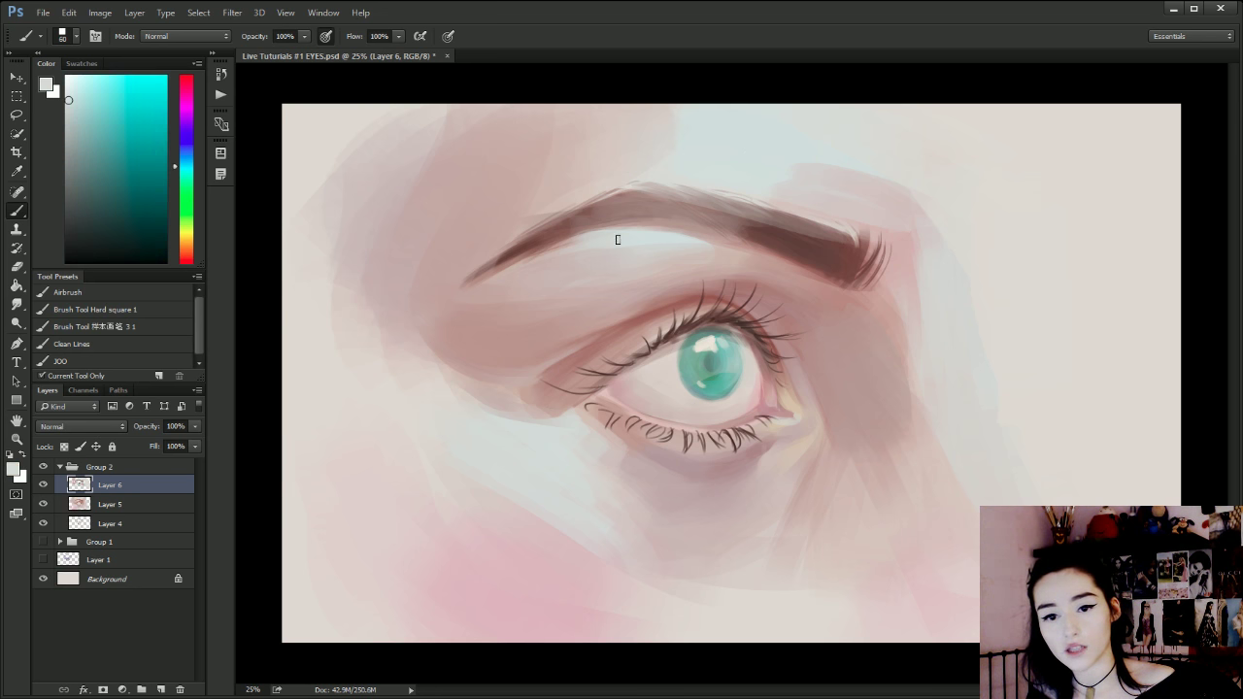
{"action": "key", "text": "bracketleft"}
{"action": "key", "text": "bracketleft"}
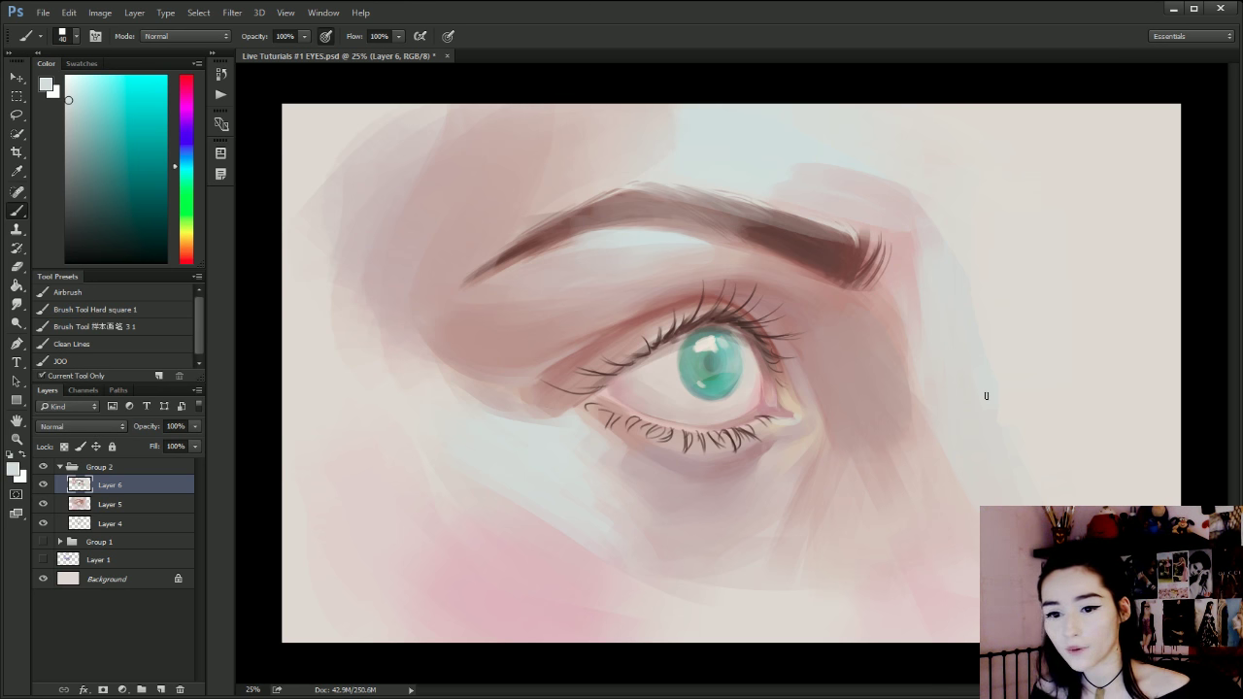
Sample the light grey below the eye's outer corner and refine the shadow edge there at brush sizes 60 to 100.
{"action": "key", "text": "bracketright"}
{"action": "key", "text": "bracketright"}
{"action": "left_click", "coordinate": [573, 417], "text": "alt"}
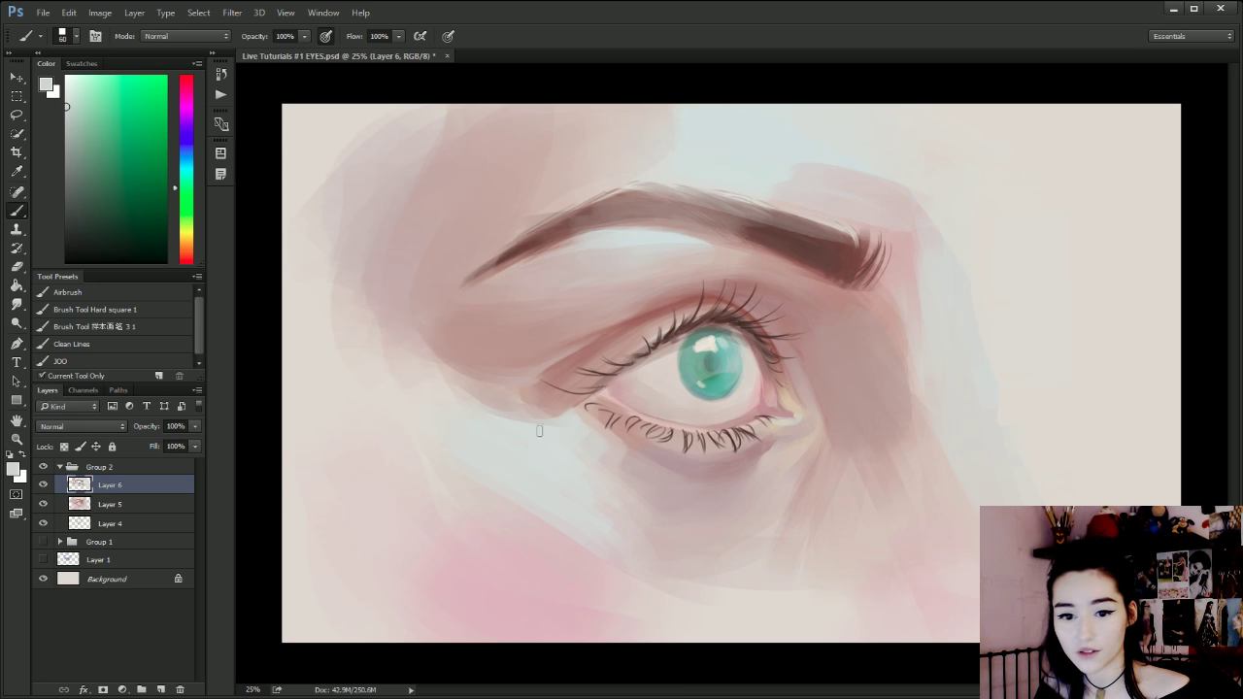
{"action": "key", "text": "bracketleft"}
{"action": "key", "text": "bracketleft"}
{"action": "key", "text": "bracketleft"}
{"action": "key", "text": "bracketleft"}
{"action": "key", "text": "bracketleft"}
{"action": "key", "text": "bracketleft"}
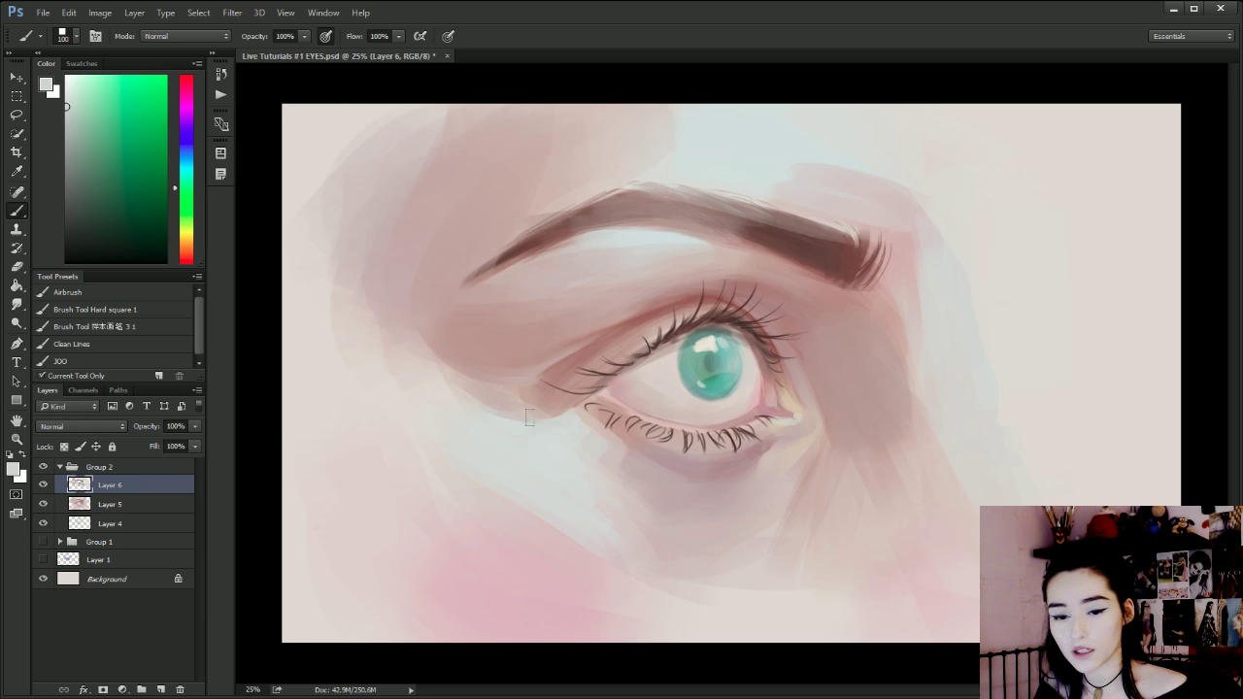
Select Group 2, then hide it and show it again to compare the painting with the canvas beneath.
{"action": "key", "text": "alt+bracketright"}
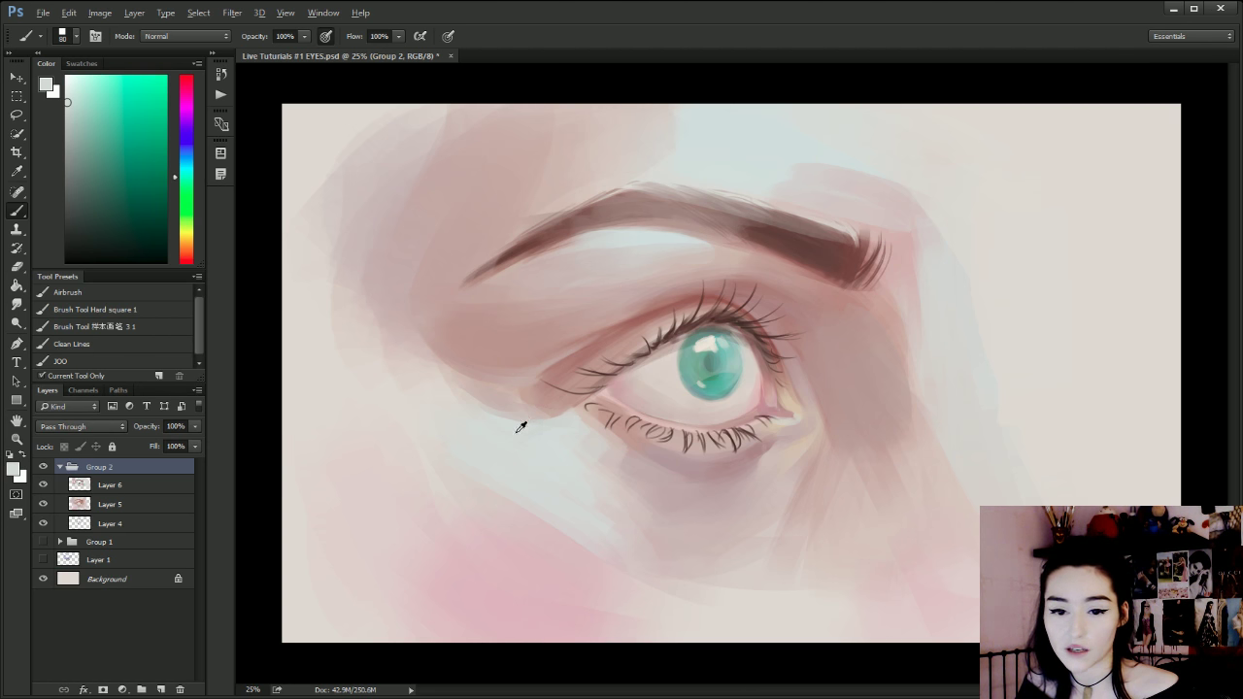
{"action": "key", "text": "alt"}
{"action": "key", "text": "bracketright"}
{"action": "key", "text": "bracketright"}
{"action": "key", "text": "bracketright"}
{"action": "key", "text": "bracketright"}
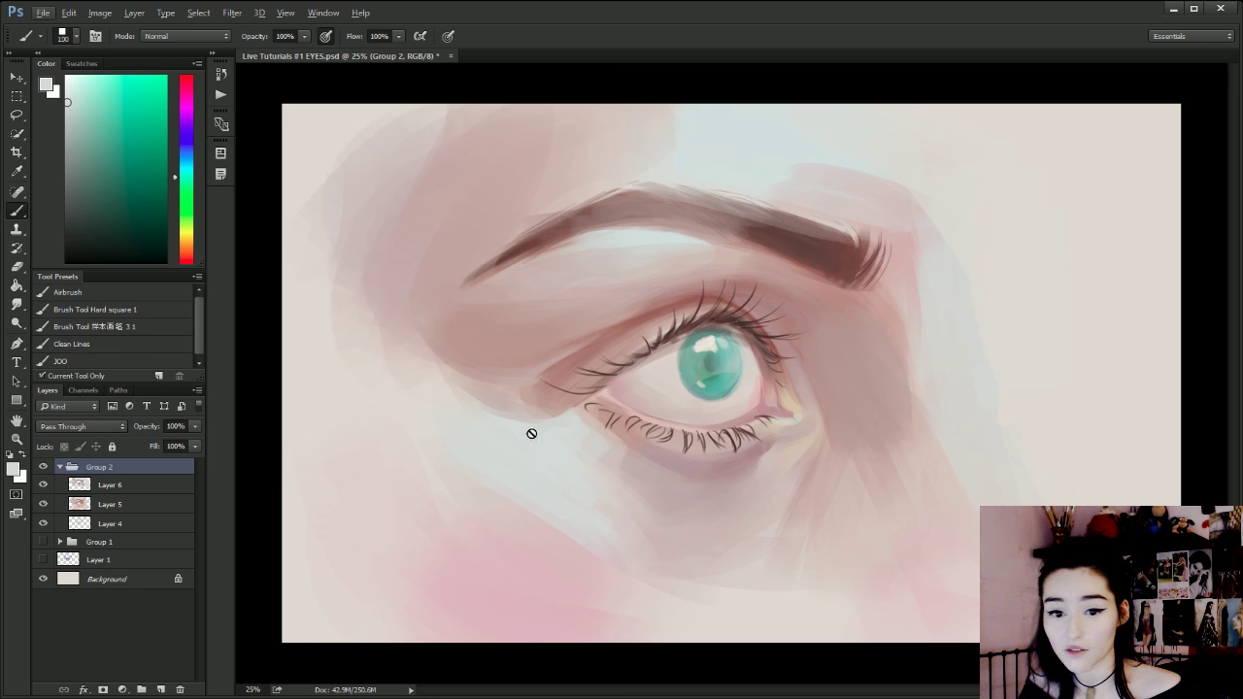
{"action": "left_click", "coordinate": [42, 467]}
{"action": "left_click", "coordinate": [43, 467]}
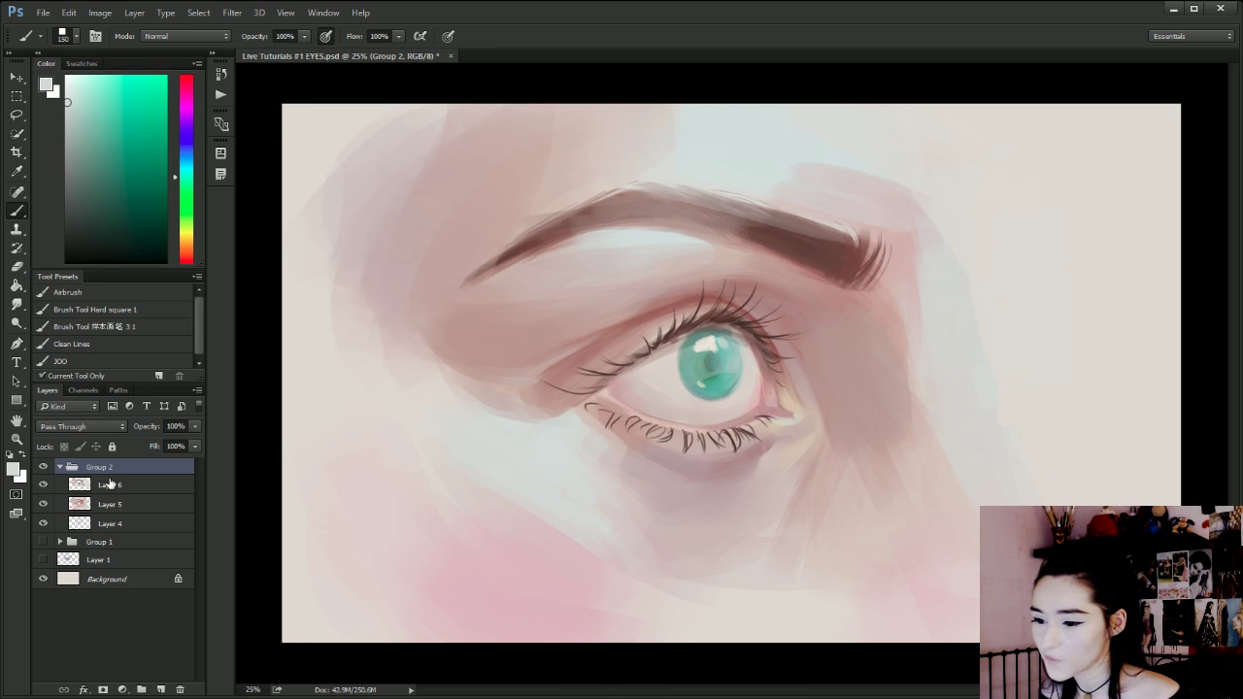